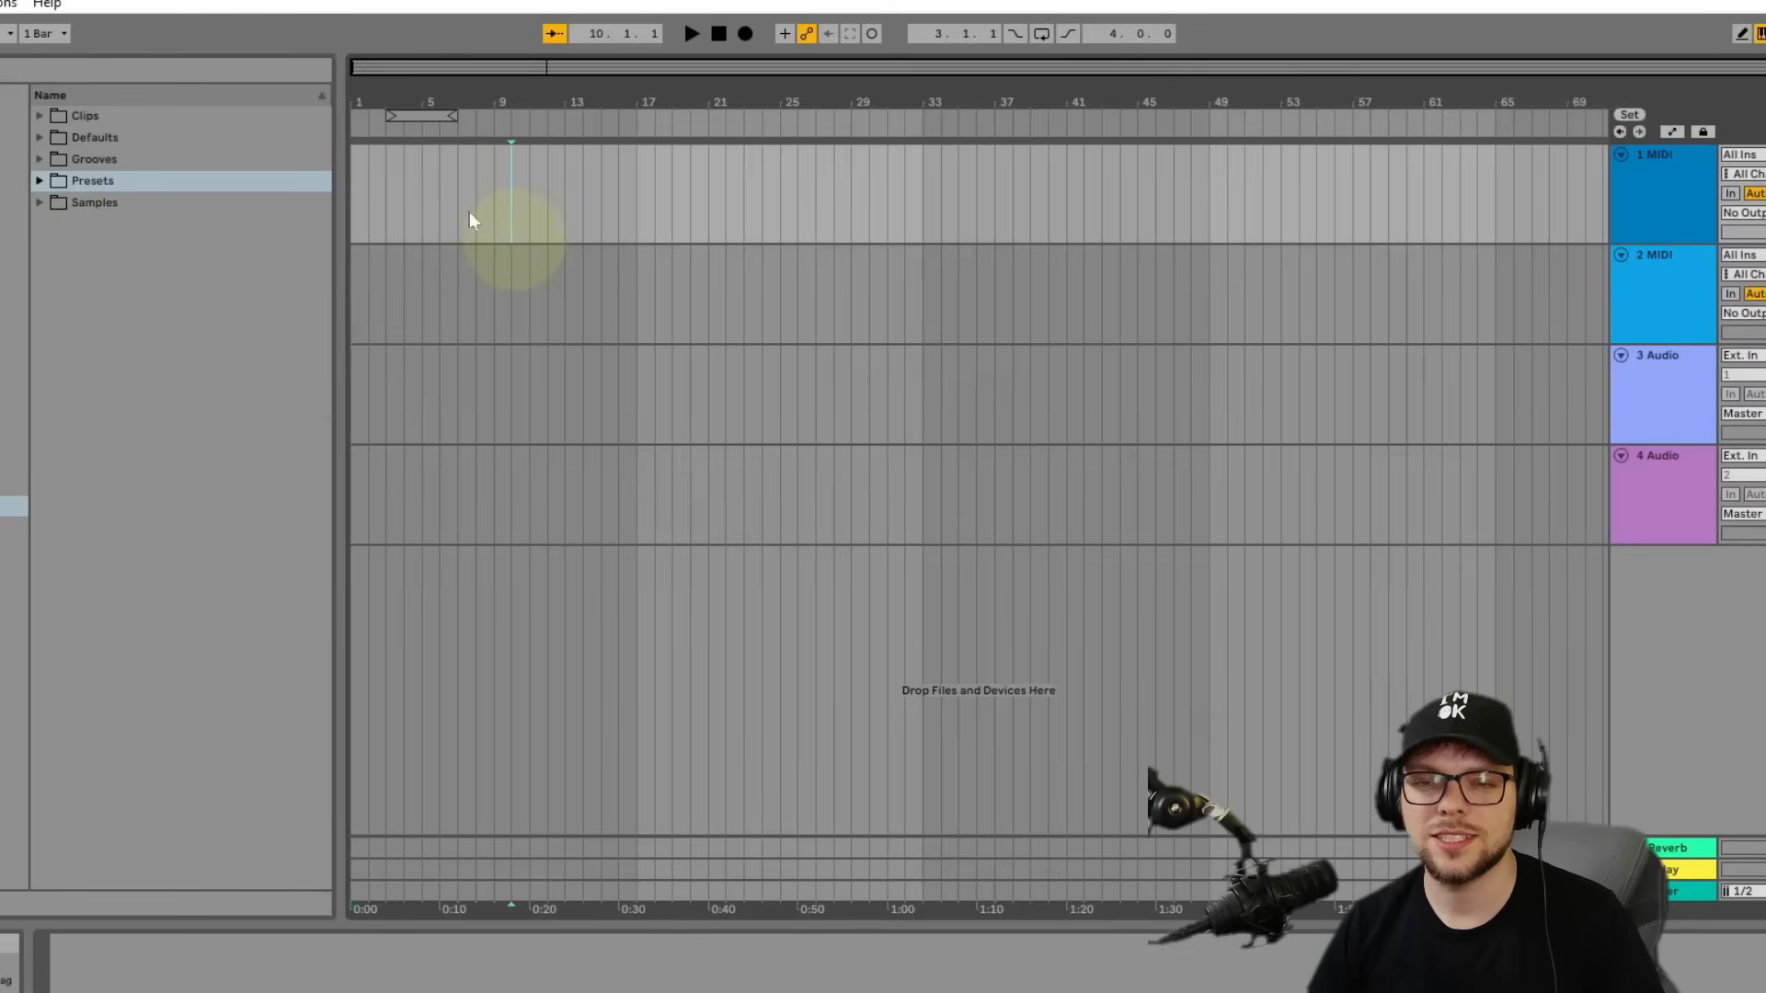
left_click_drag(578, 204, 340, 171)
left_click_drag(532, 195, 375, 228)
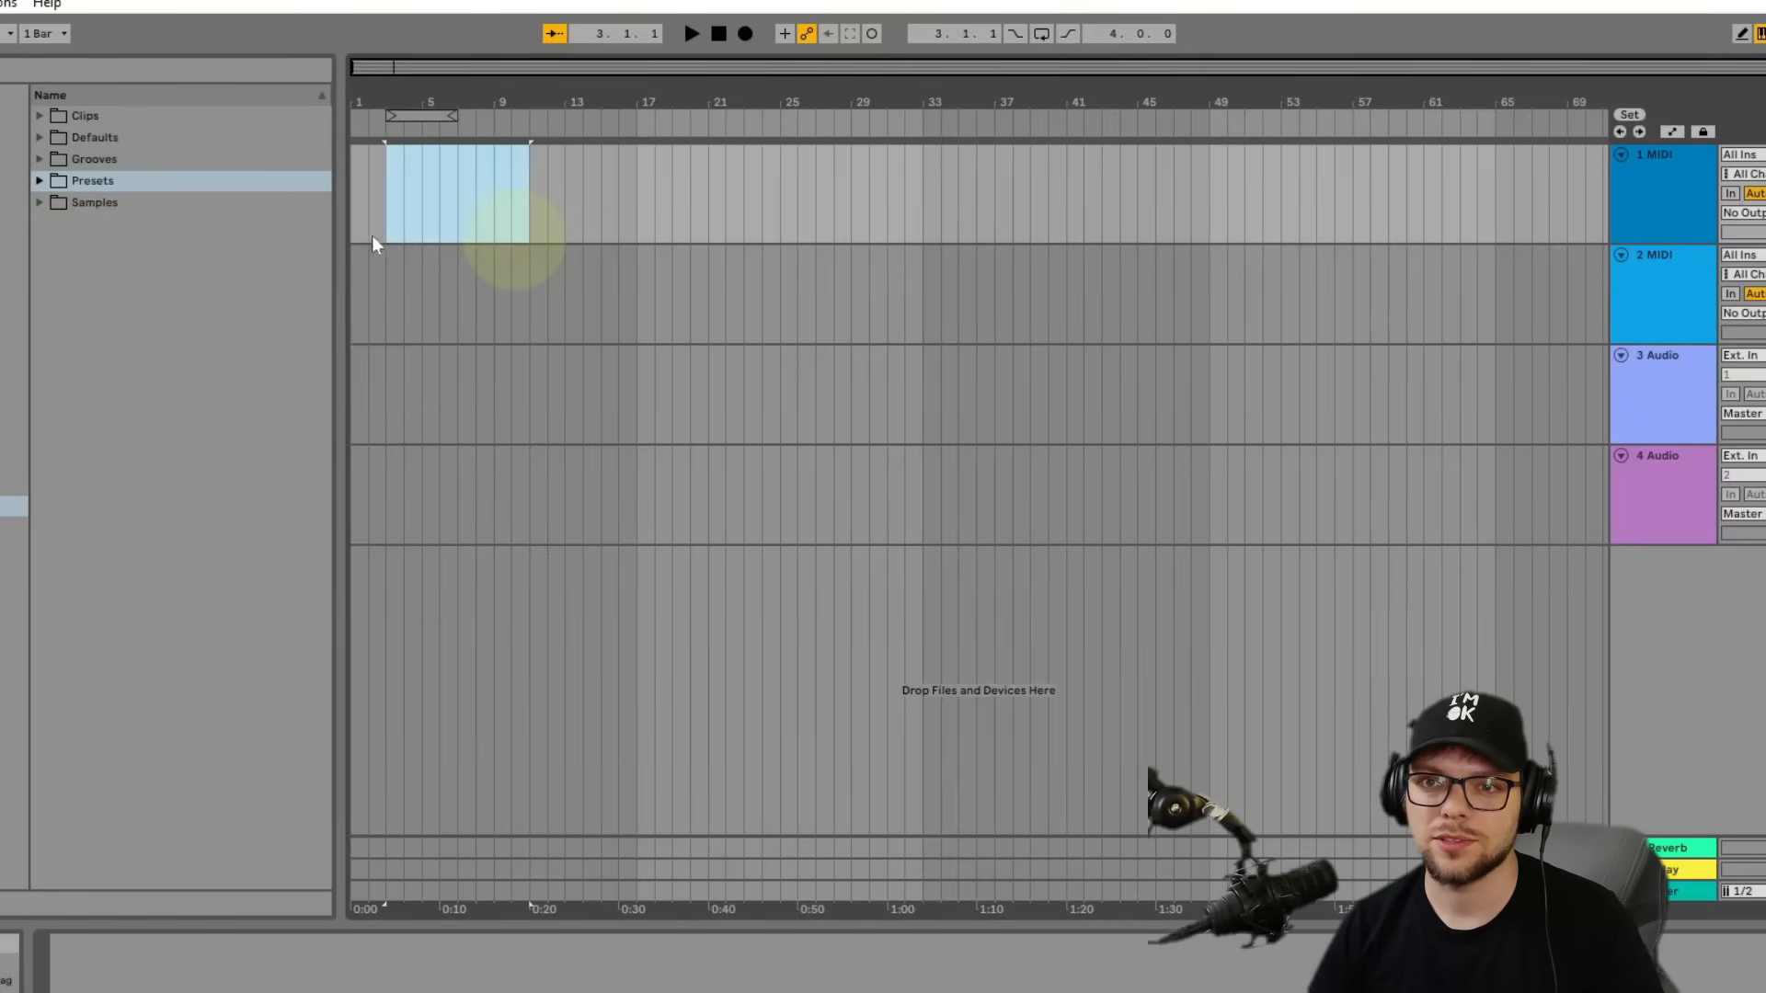
left_click_drag(493, 195, 245, 267)
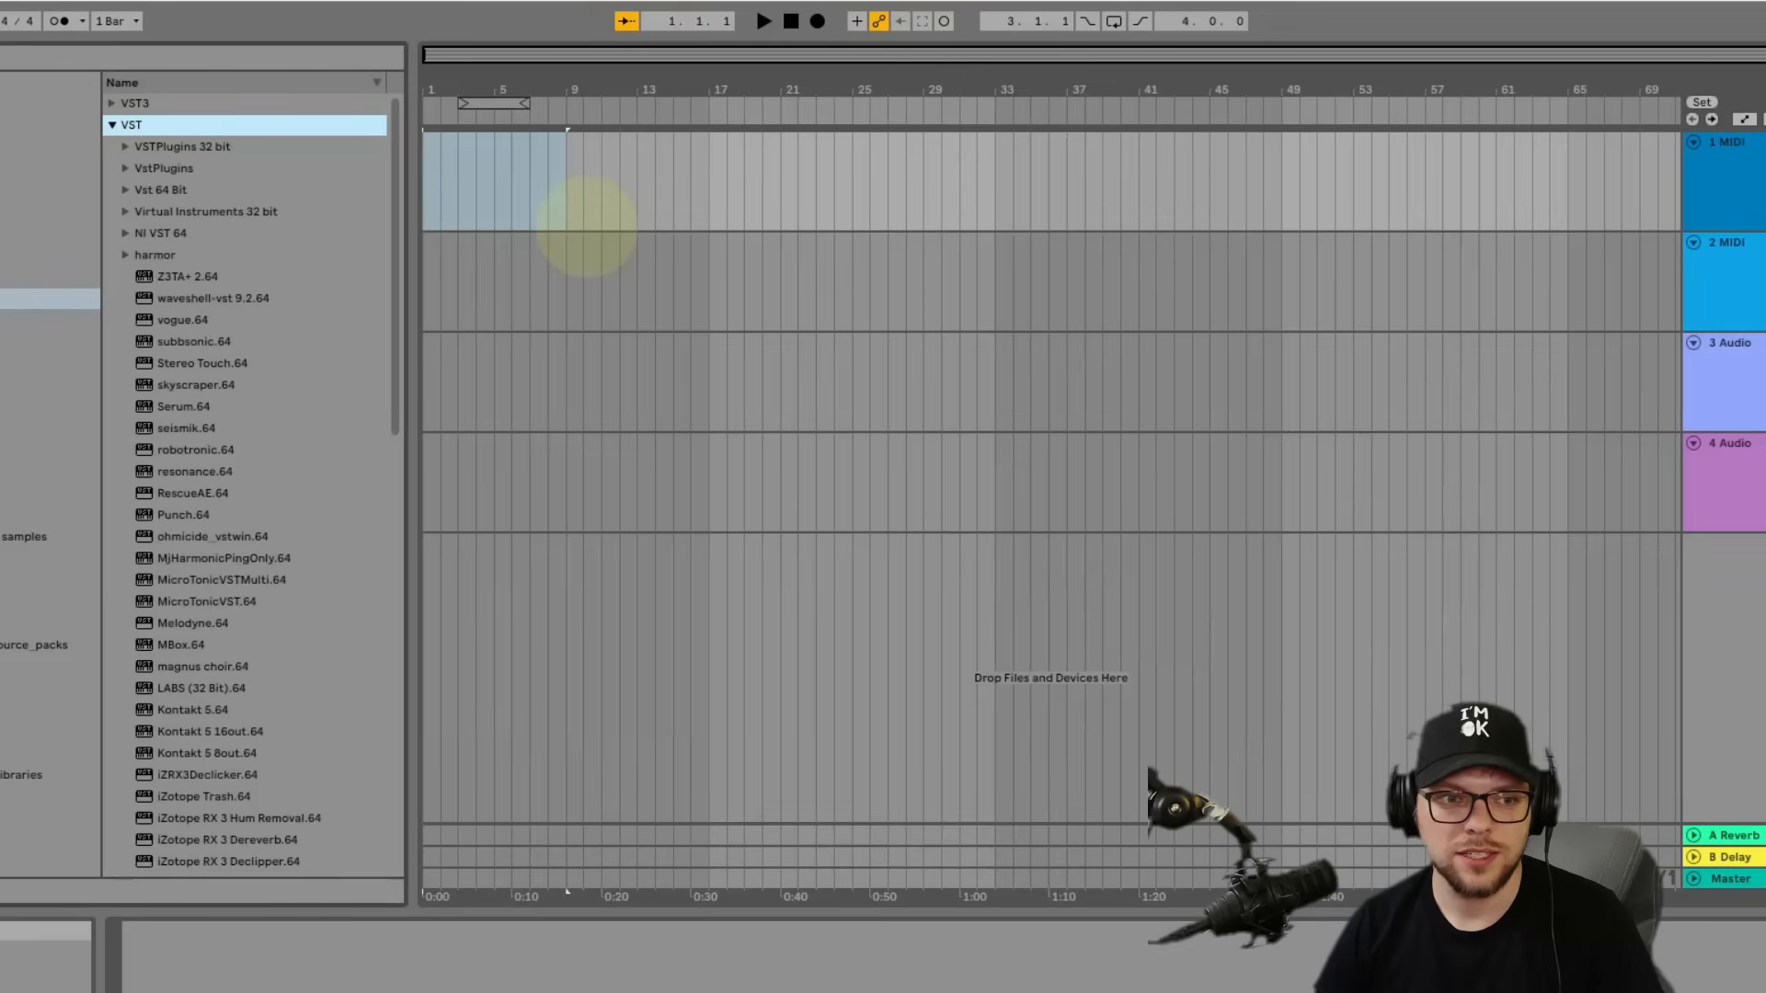
Add a locator named "Wing Flap" at bar 9 of the arrangement.
left_click_drag(445, 69, 447, 123)
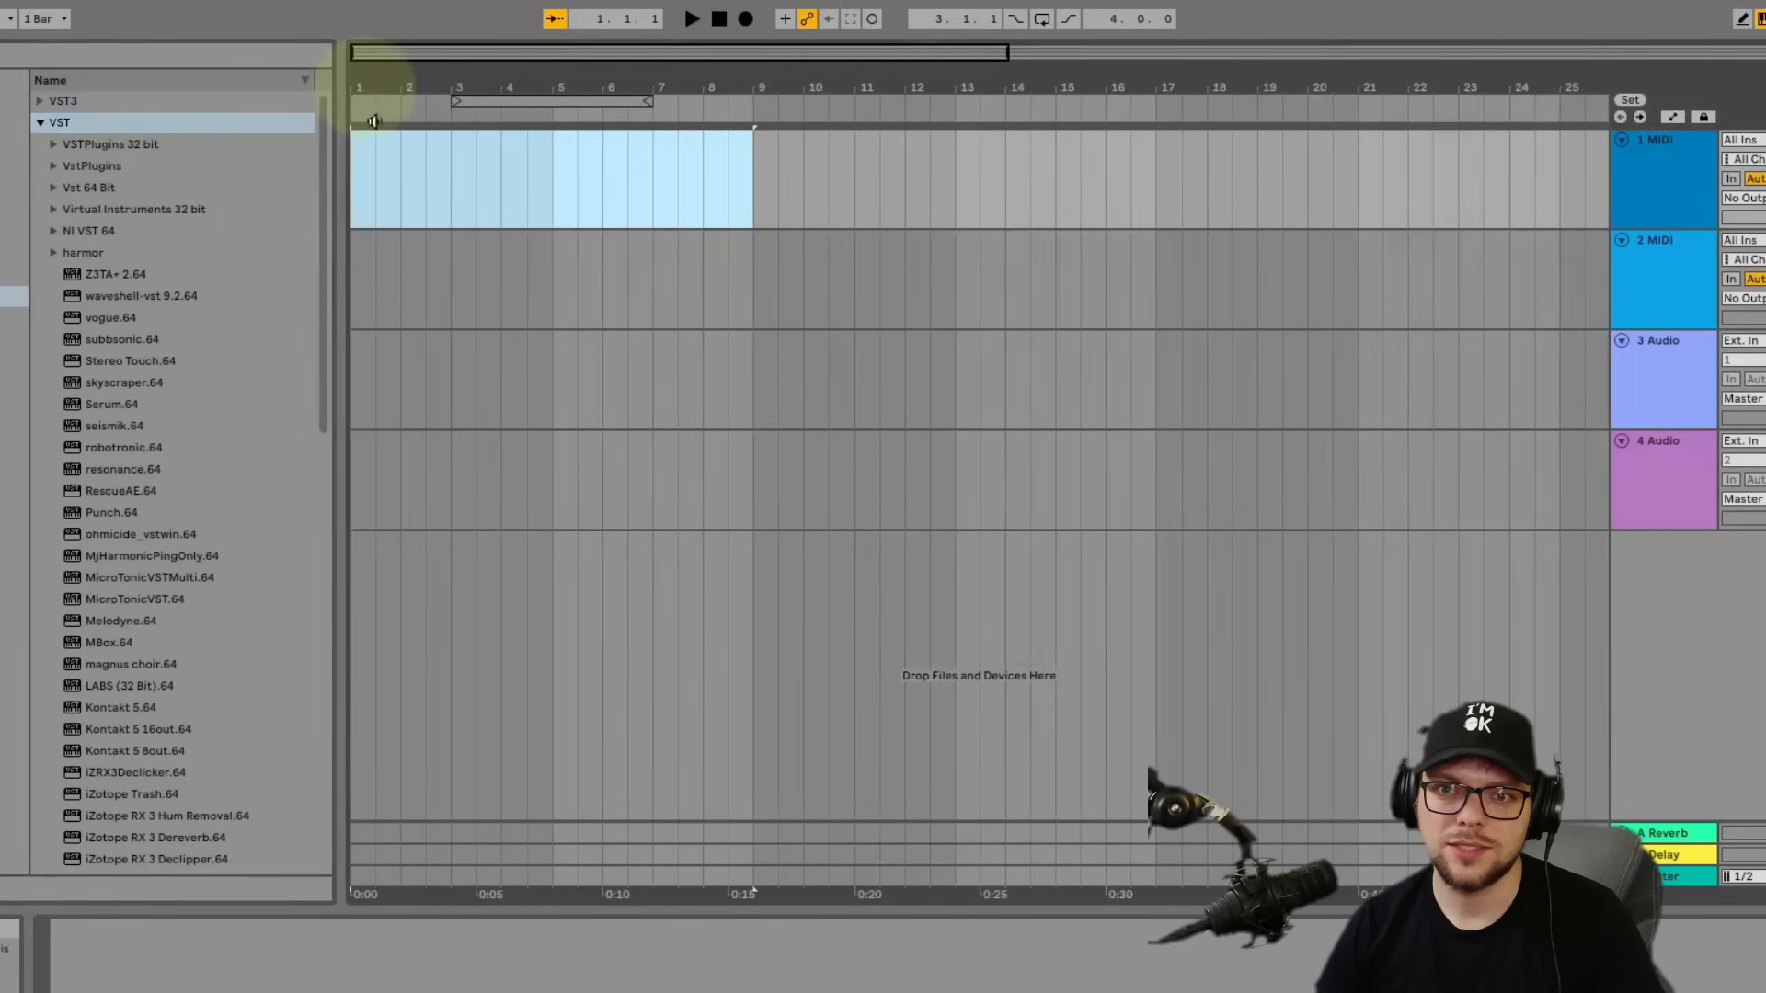
right_click(372, 121)
left_click(755, 128)
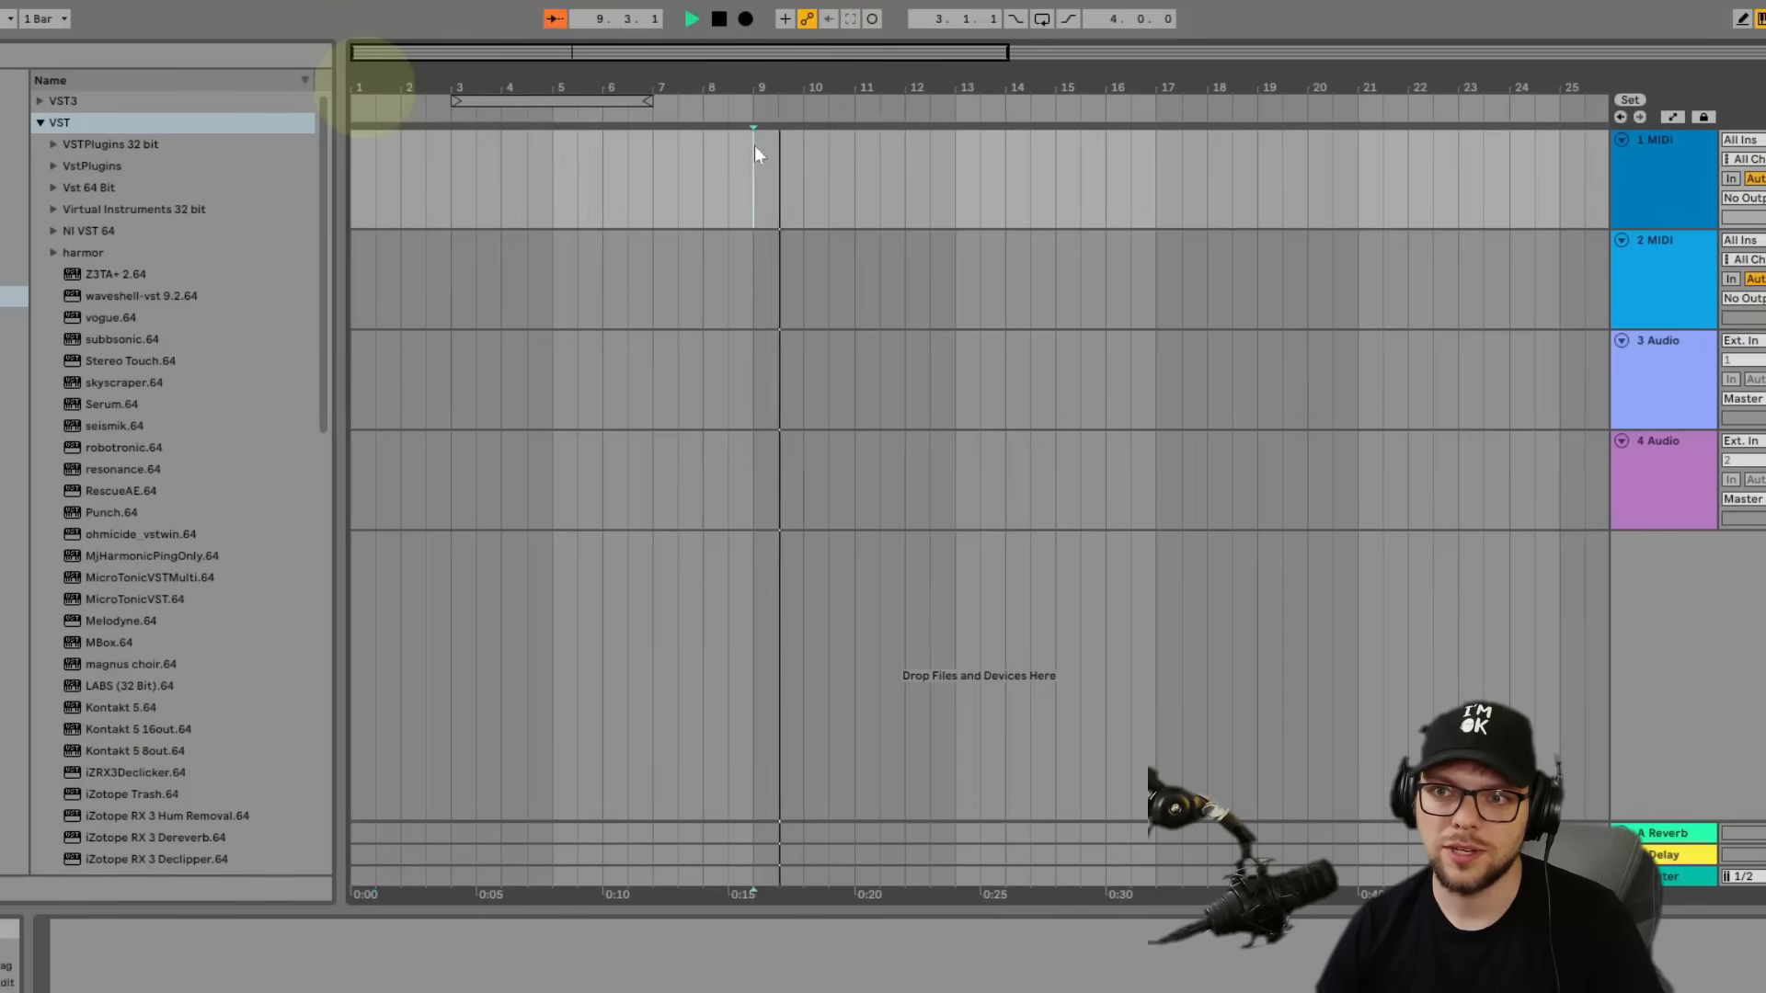
right_click(754, 121)
left_click(791, 166)
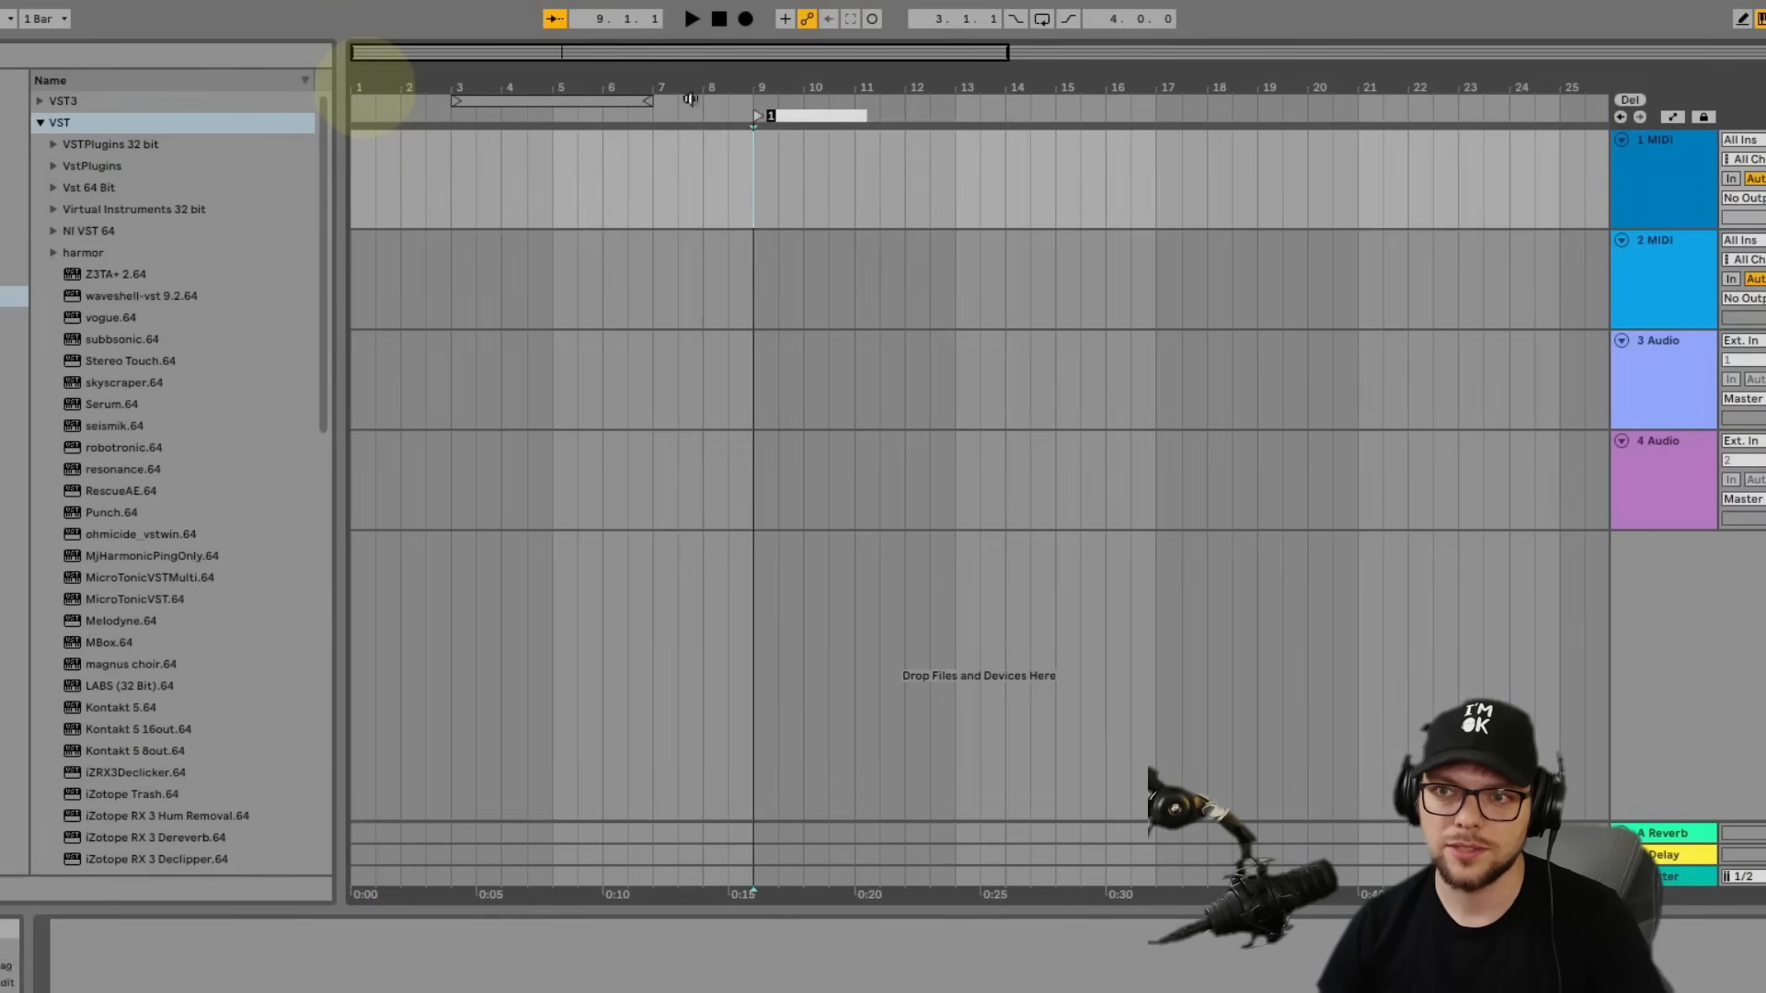
type("Wing Flap")
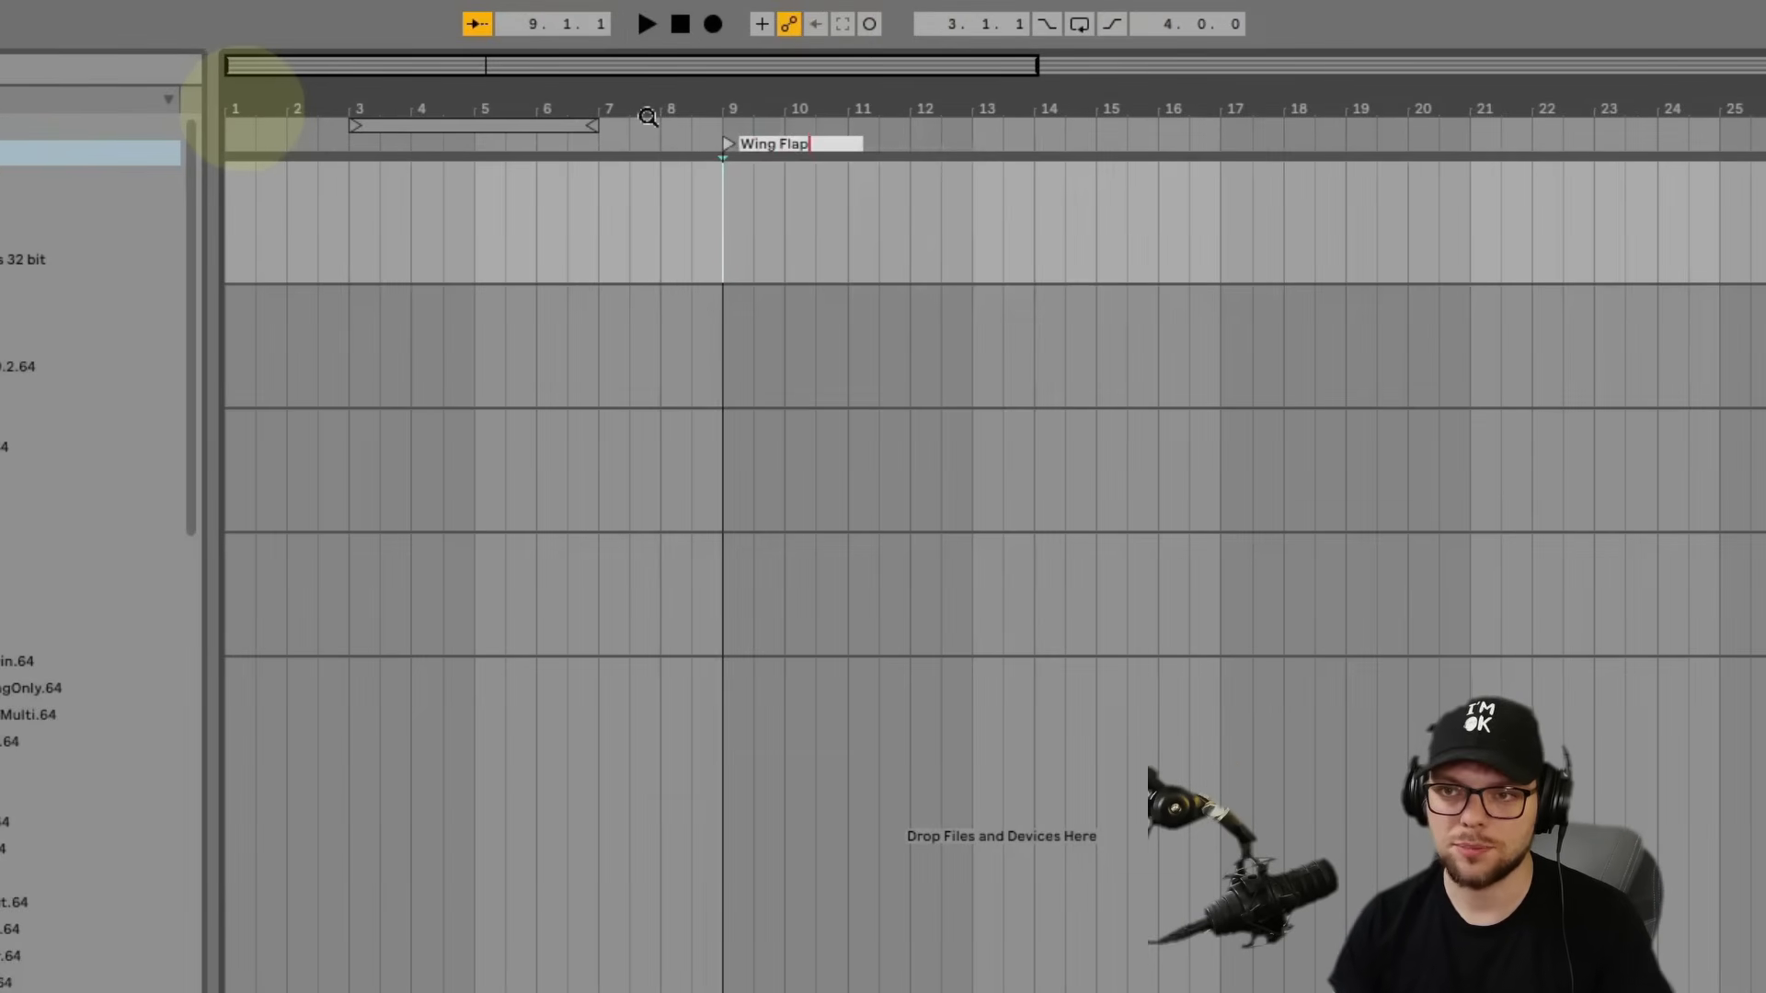
Add a locator named "Fireball" at bar 13.
left_click(973, 129)
right_click(973, 134)
left_click(1023, 217)
type("Fireball")
Add a locator named "Summon" at bar 17.
left_click(1220, 131)
right_click(1220, 134)
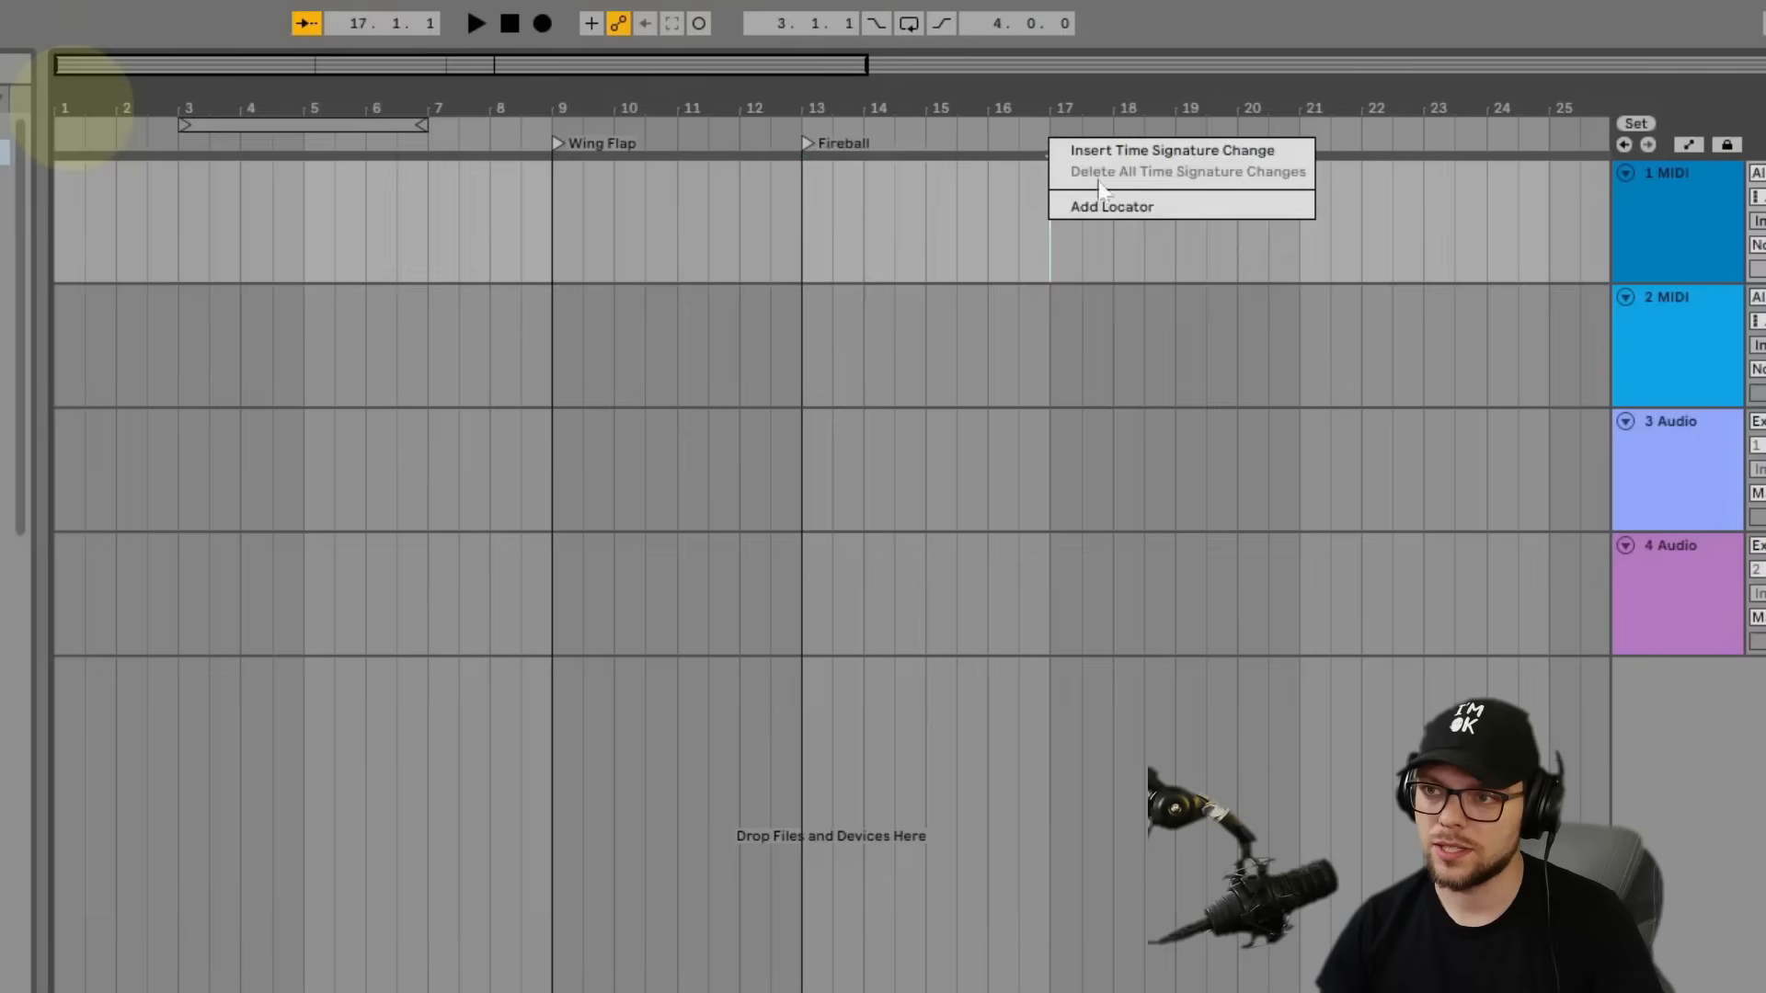
left_click(1103, 206)
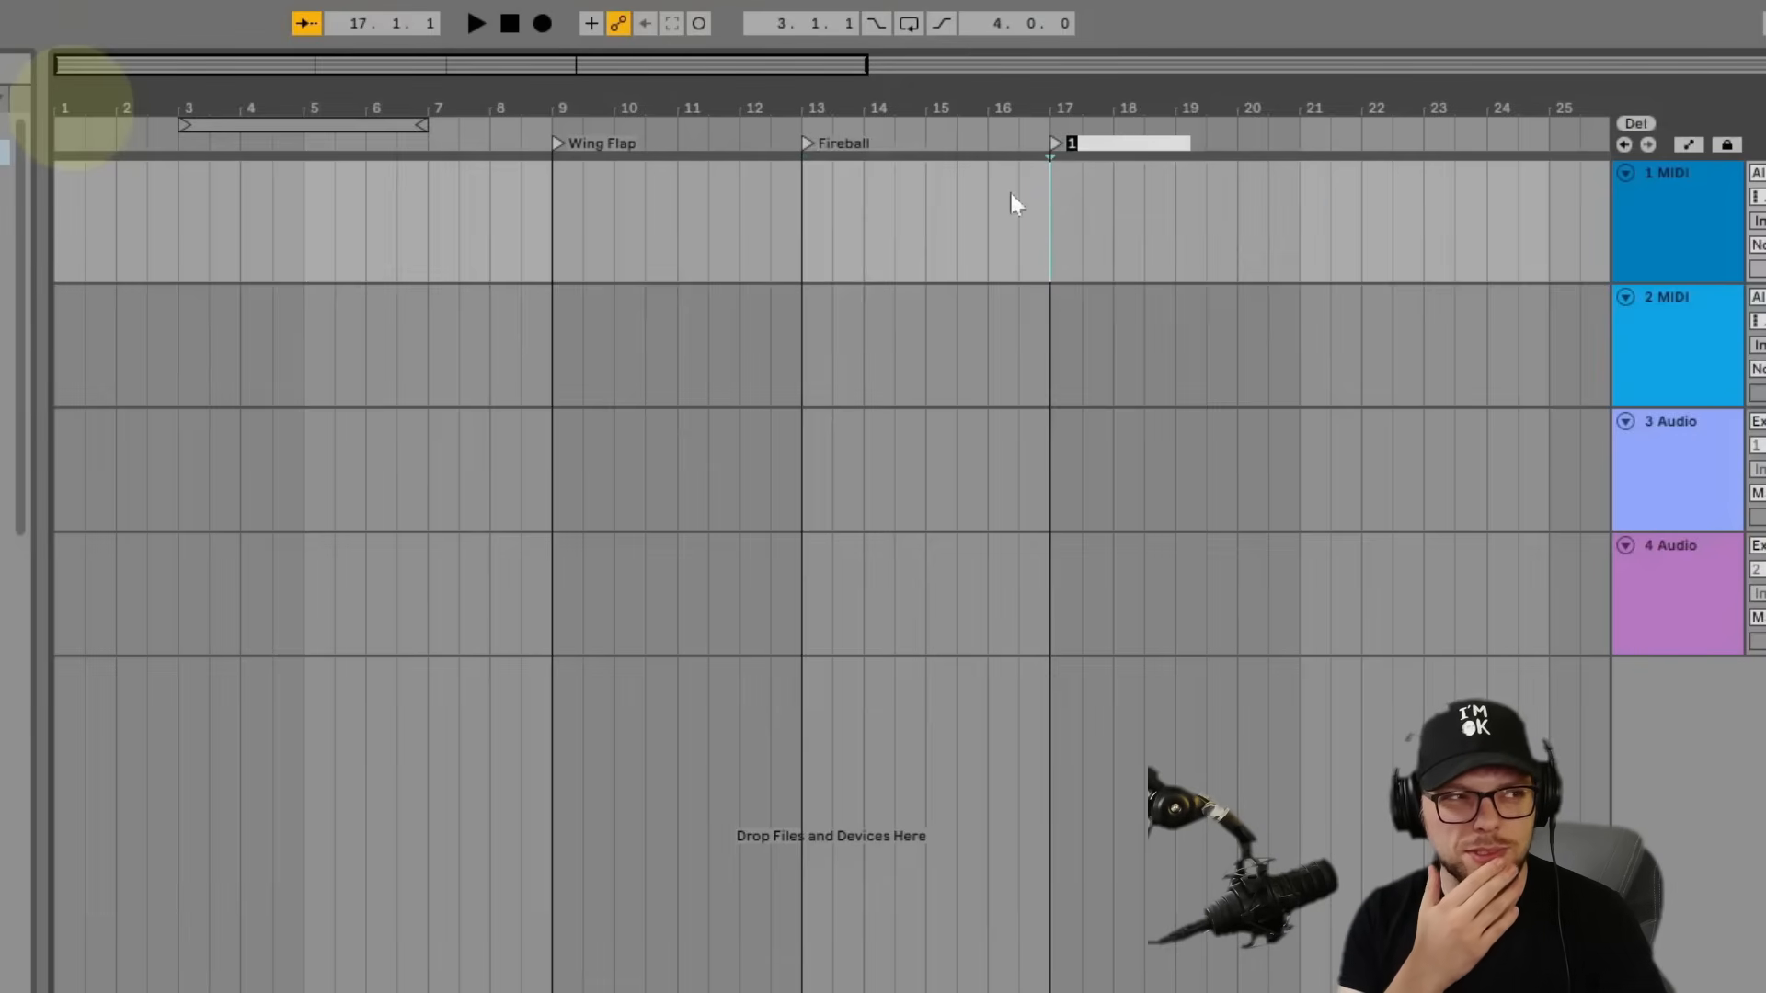
type("Summon")
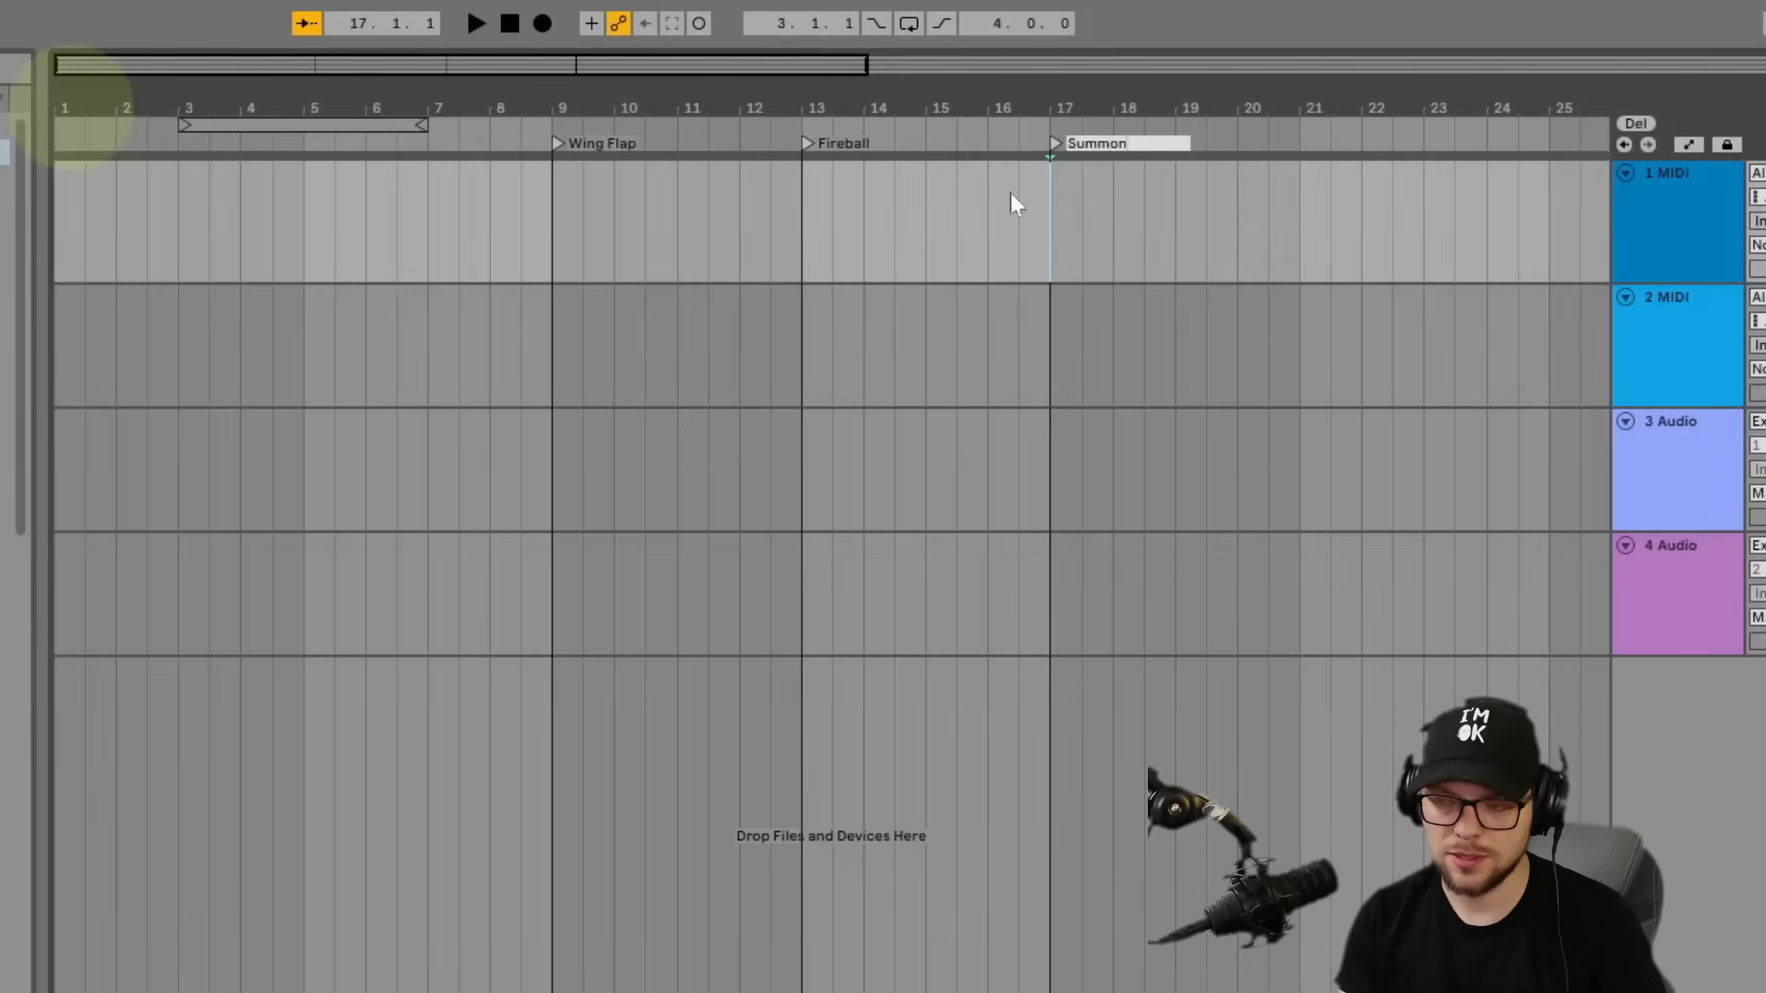
Add two more locators, "Tail Whip" at bar 21 and "Tail Slam" at bar 25.
left_click(1269, 184)
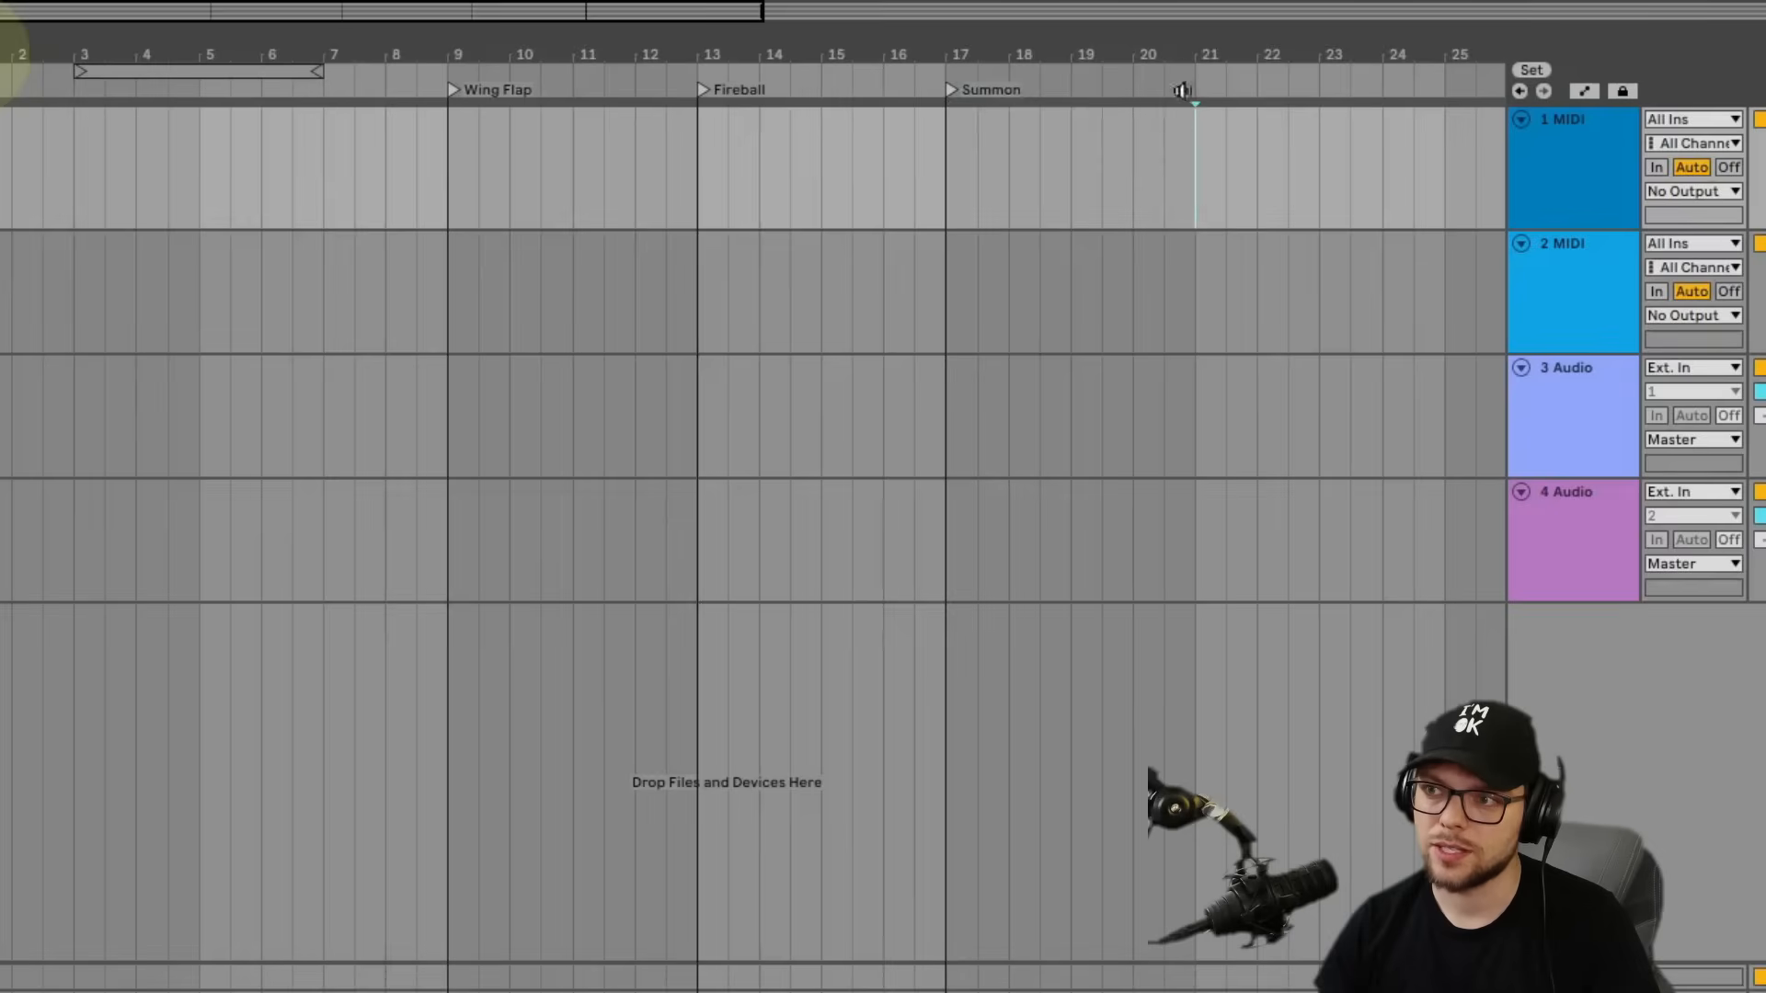
right_click(1288, 133)
left_click(1270, 148)
type("Tail Wh")
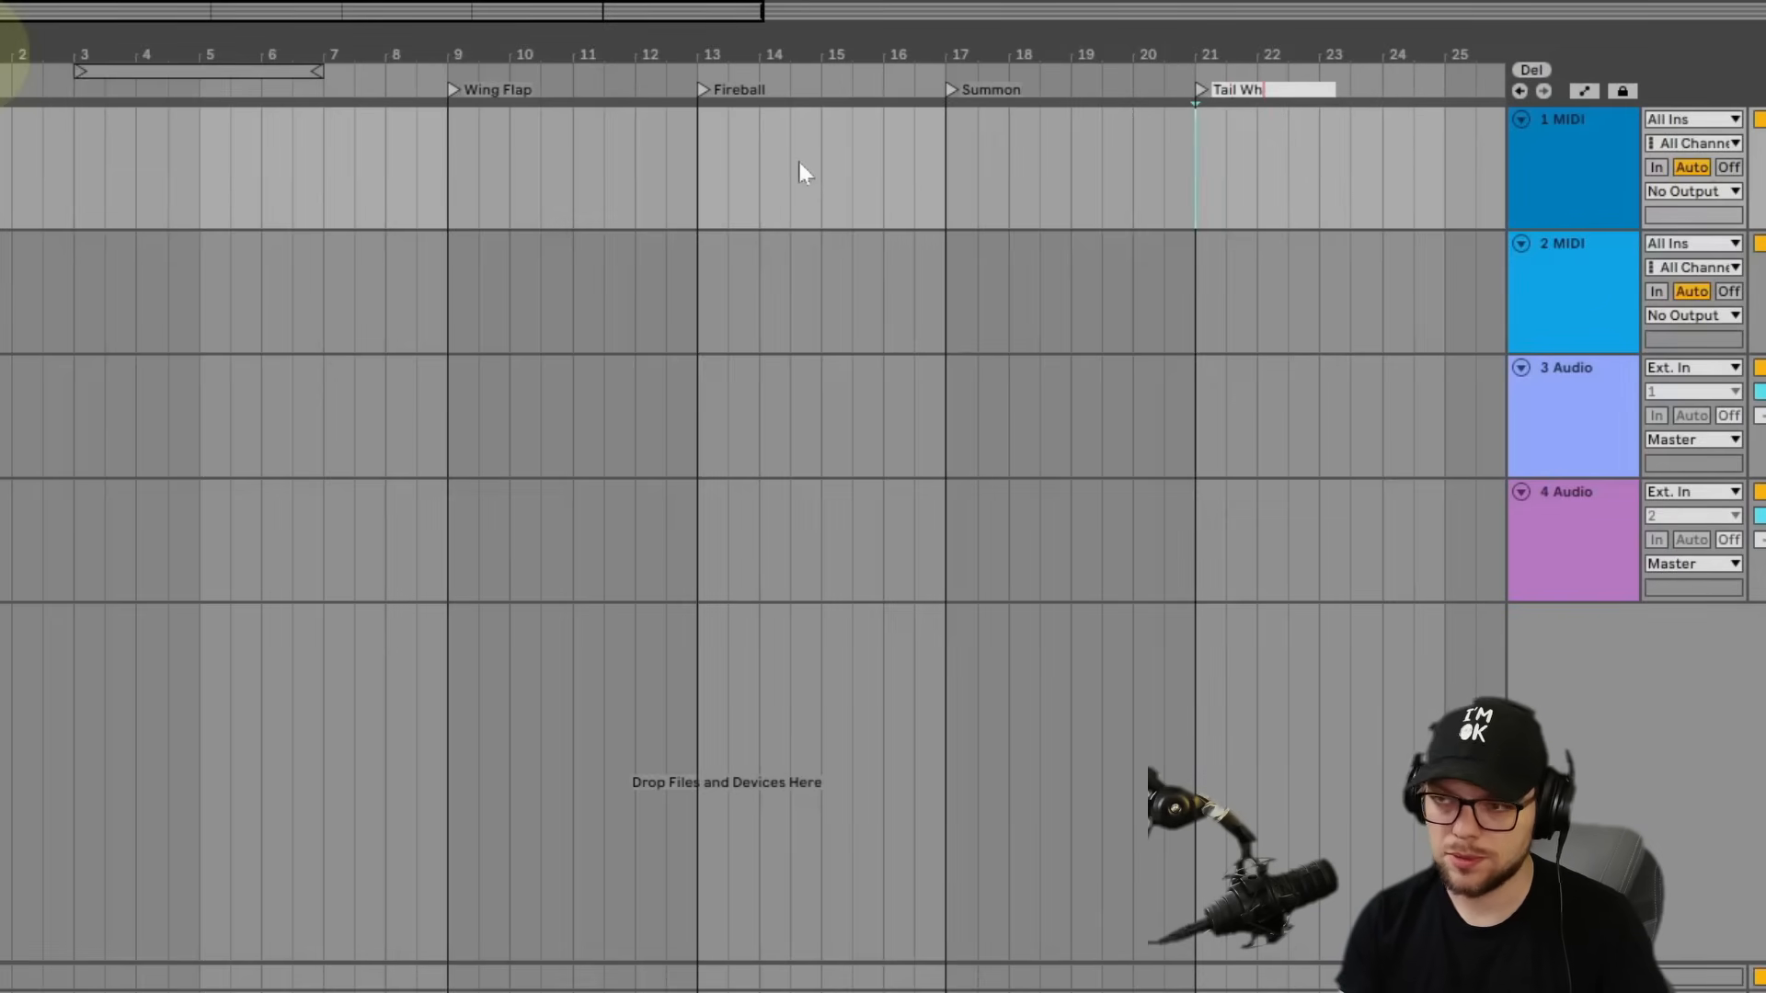
type("Tail Sla")
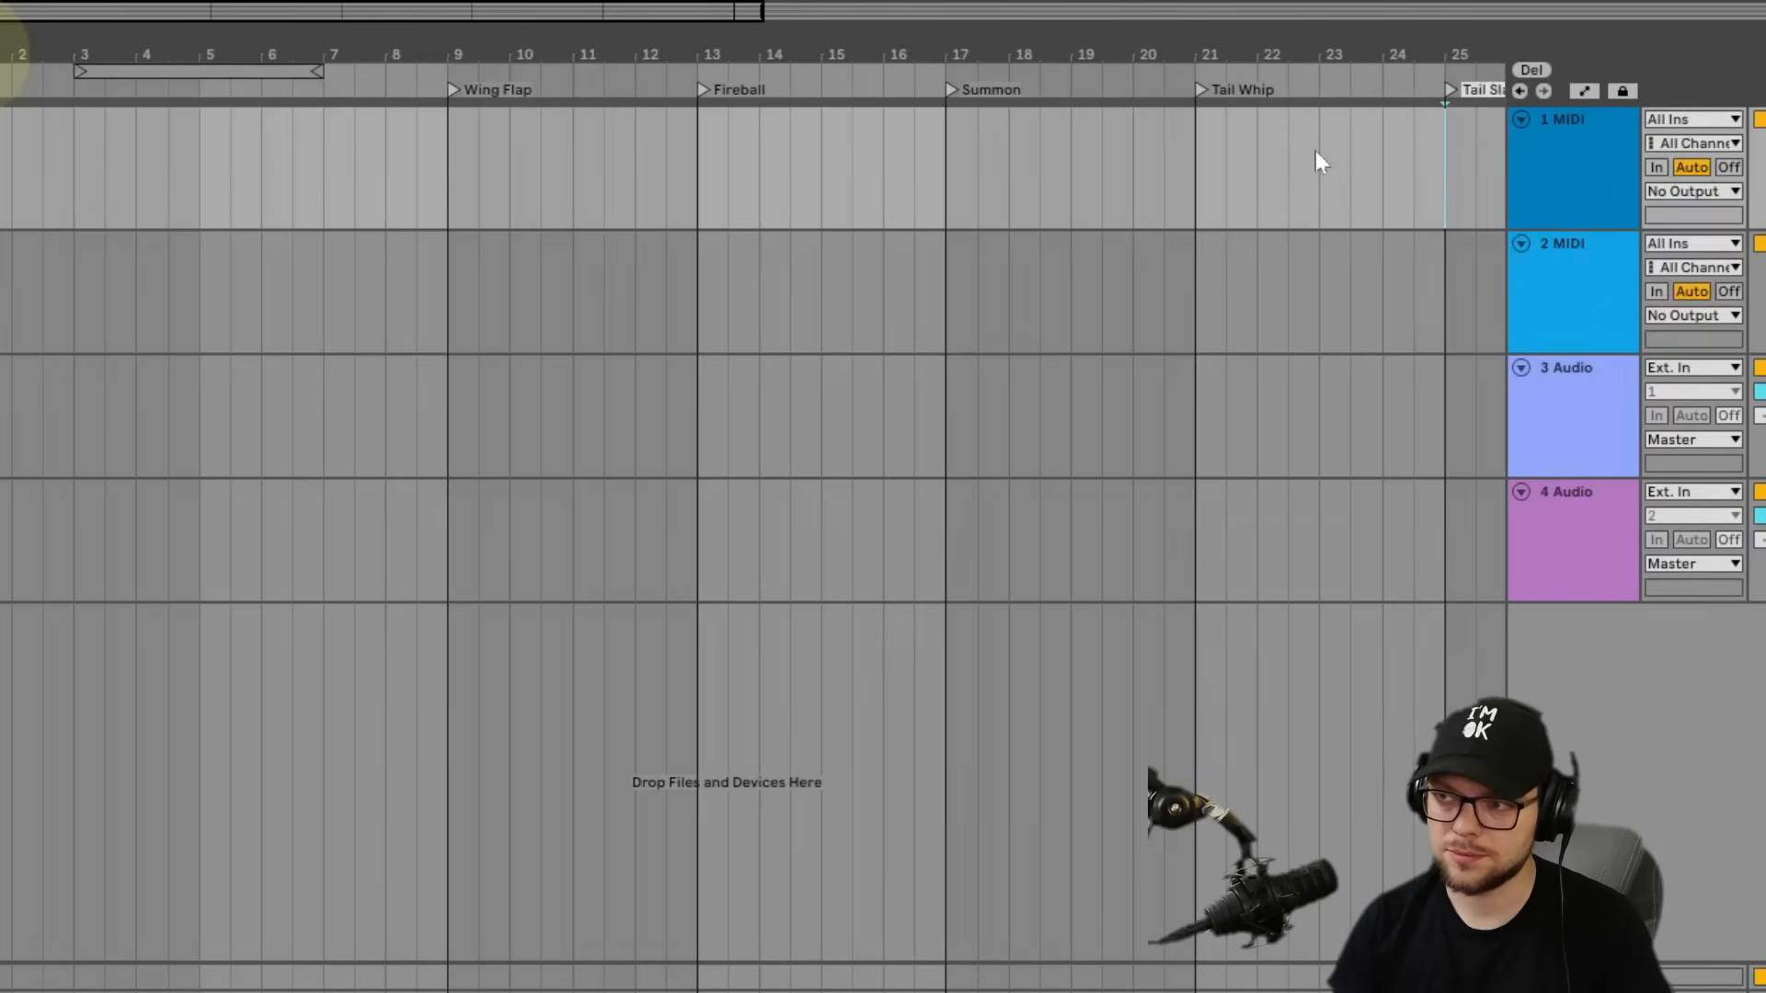
left_click(1315, 162)
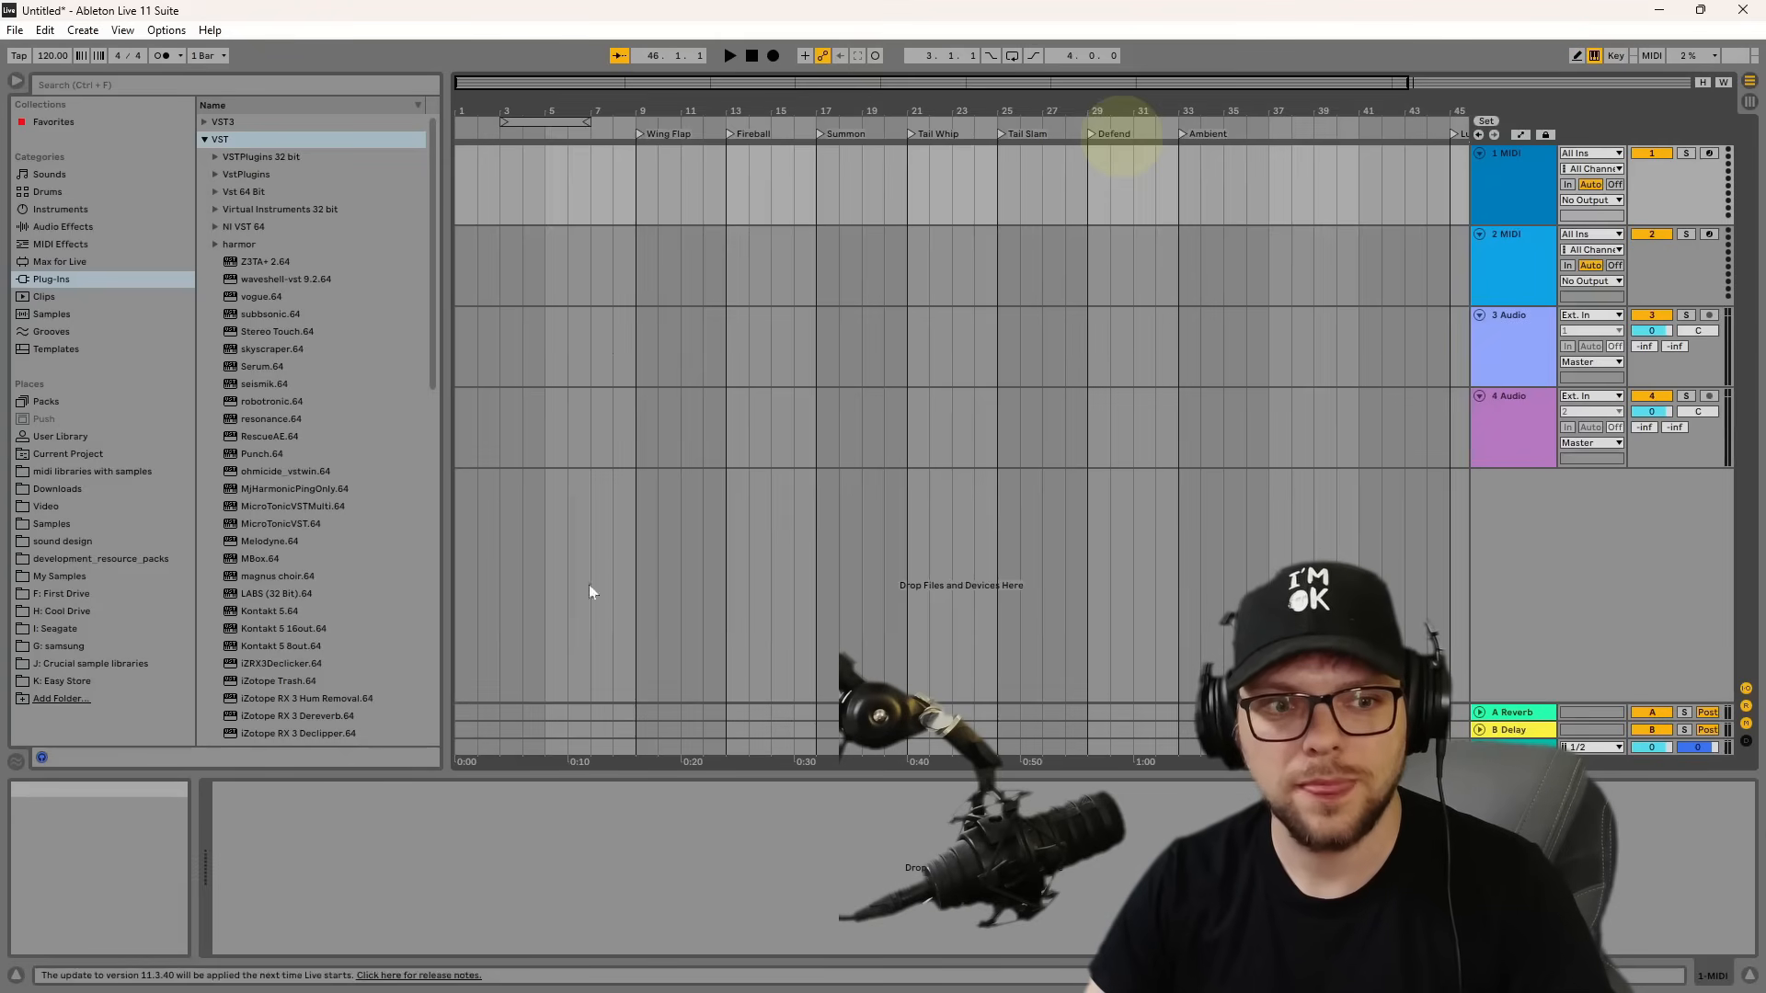
Load the IL Harmor plug-in from the harmor folder's x64 subfolder onto the first MIDI track.
left_click_drag(649, 109, 688, 129)
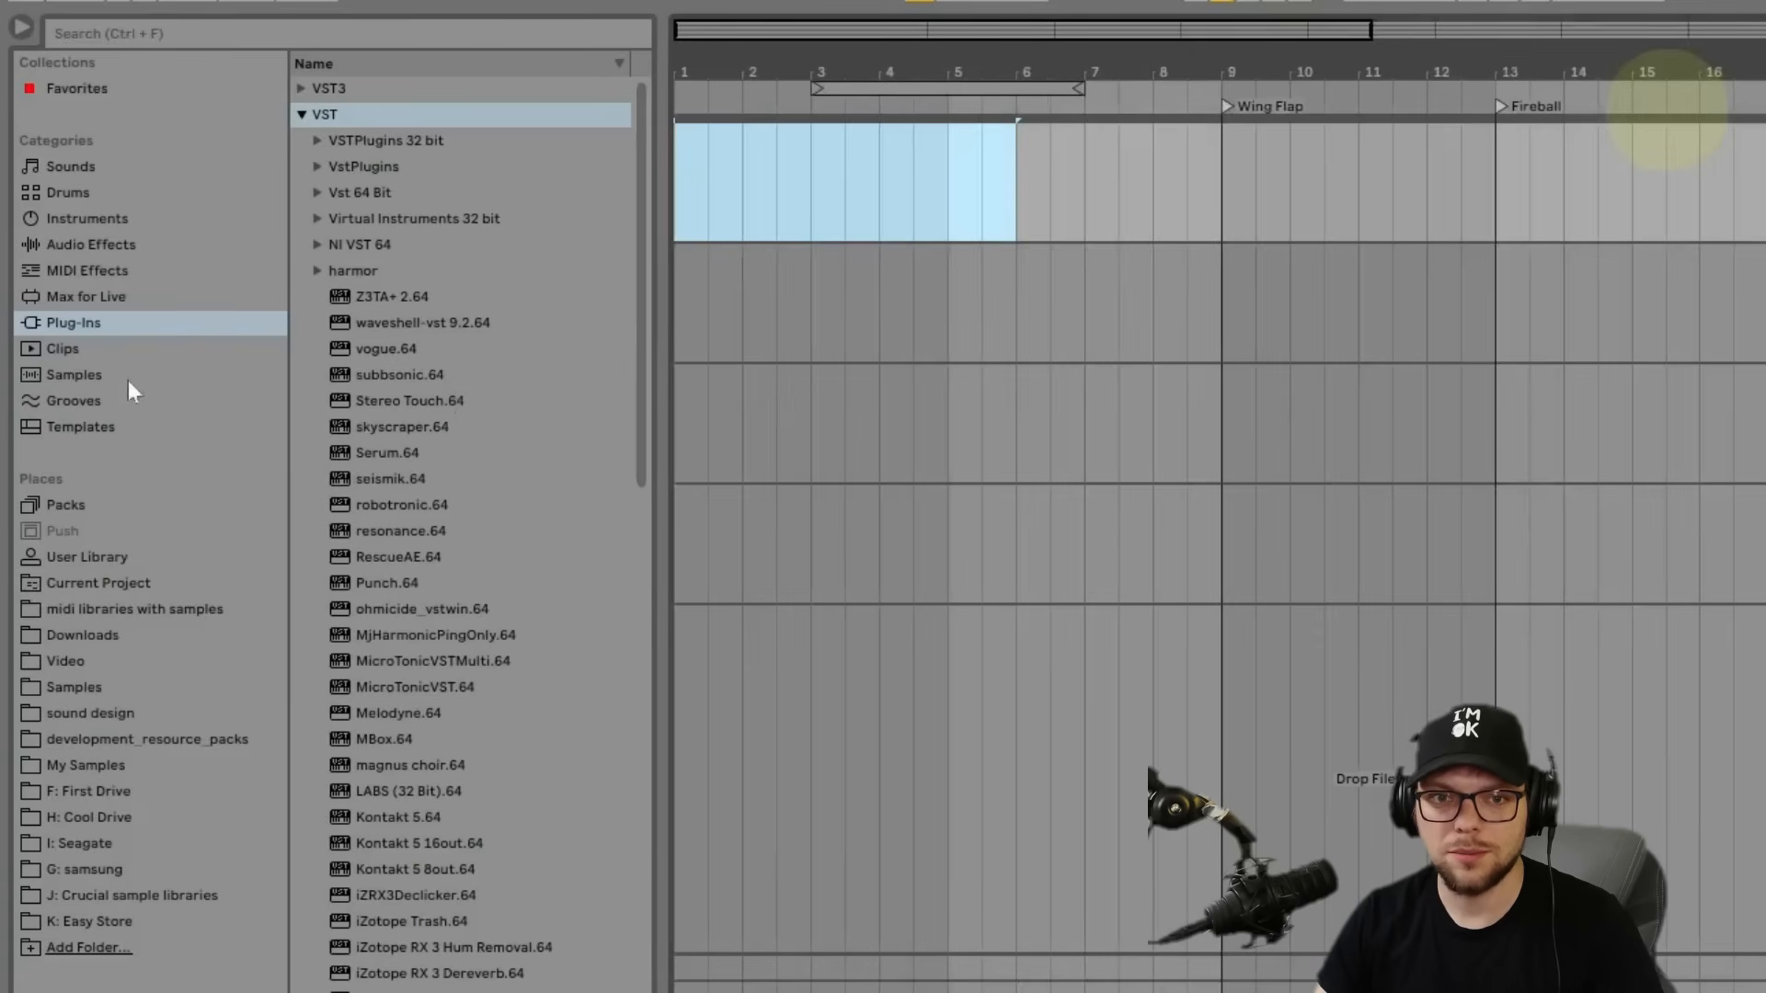
left_click(318, 271)
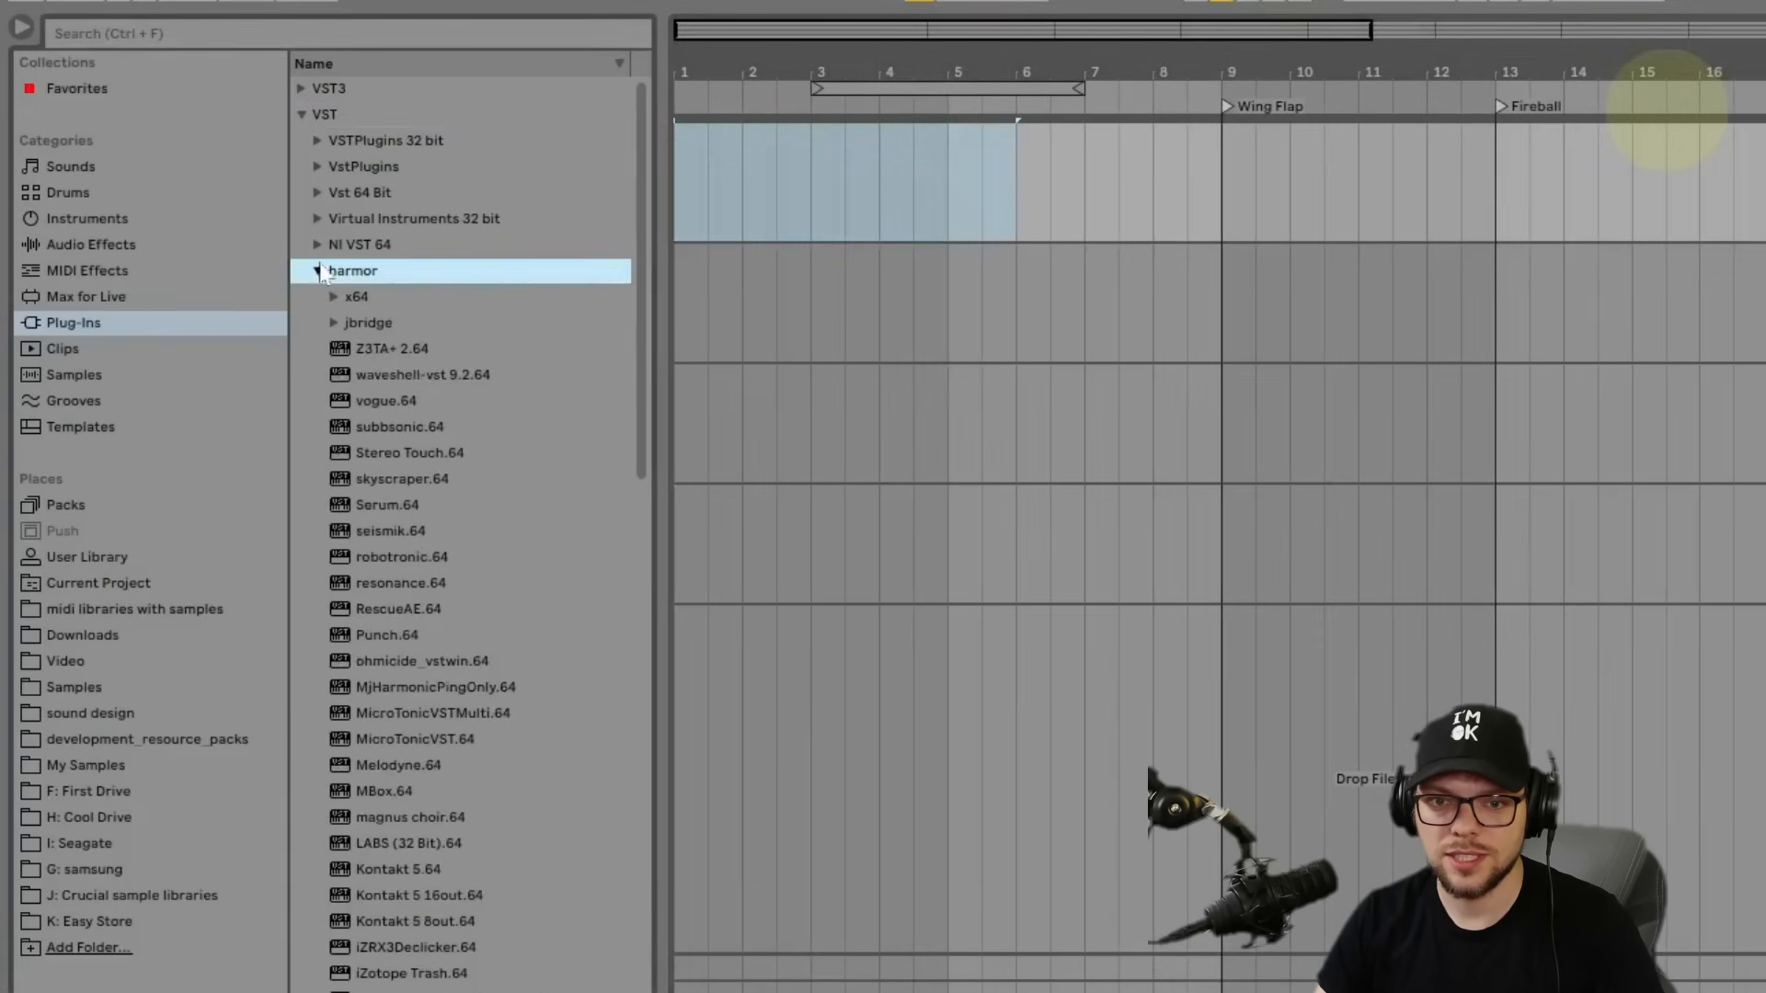
left_click_drag(633, 258, 690, 249)
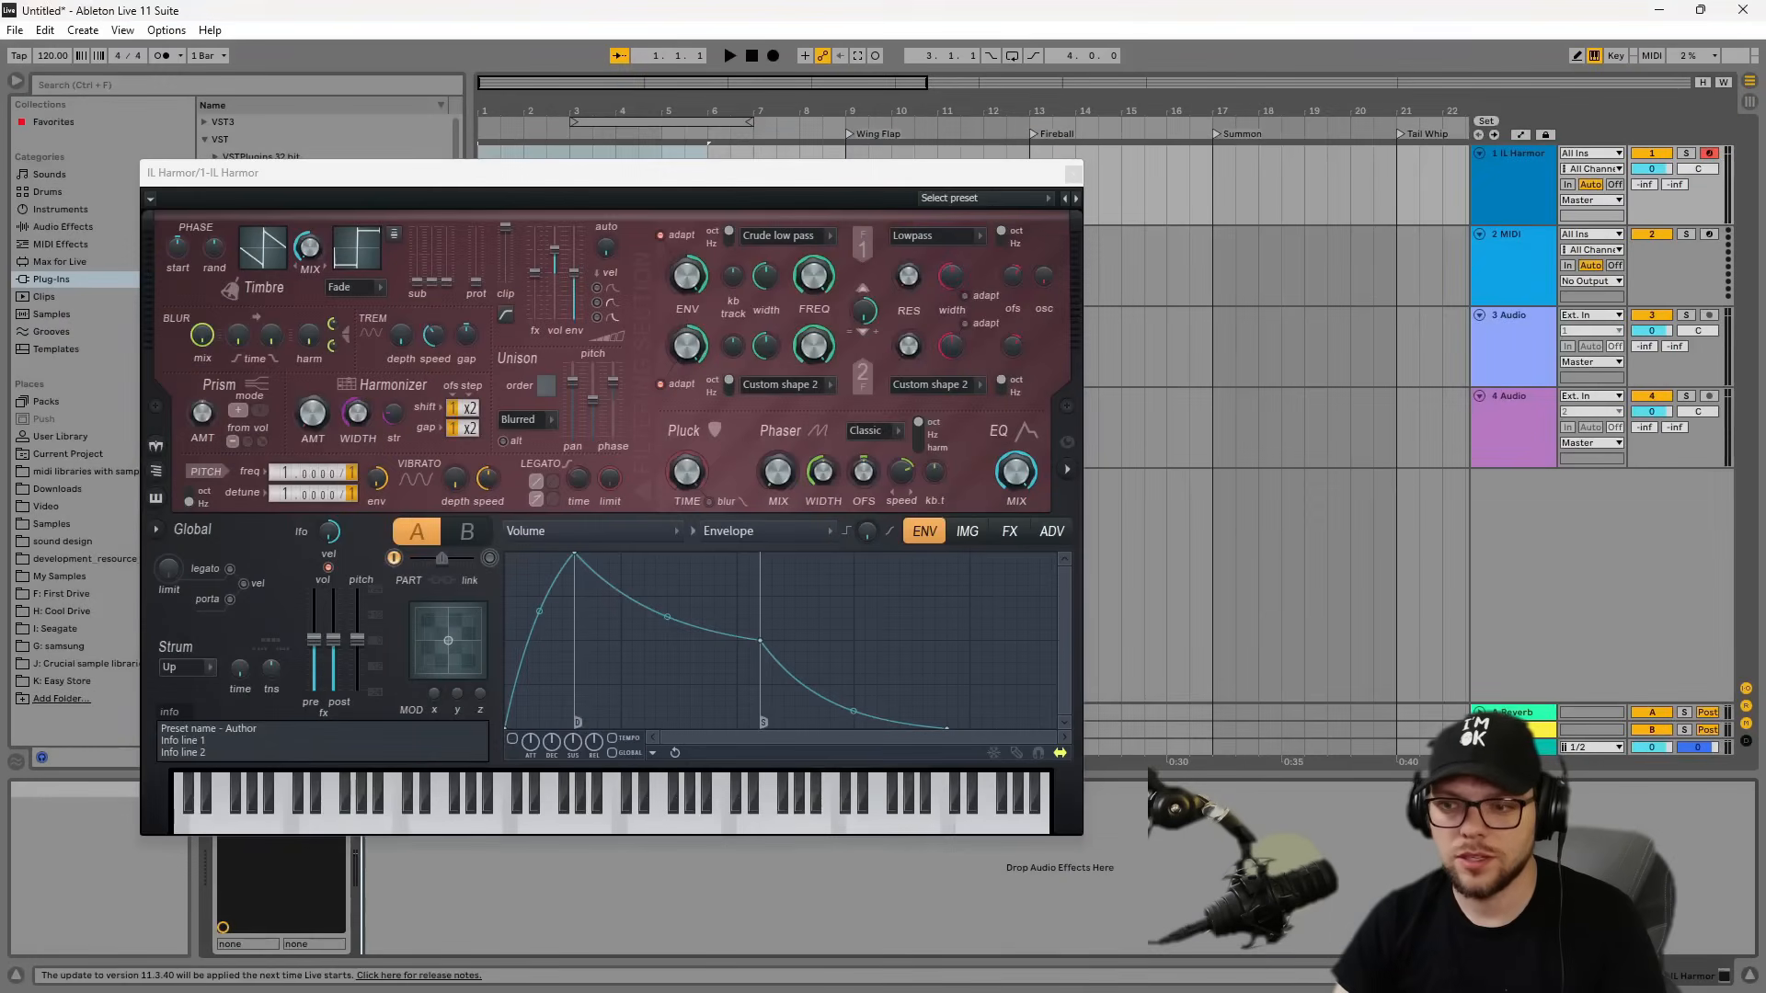
Lower the computer keyboard's octave to C1 and play a few low notes to audition Harmor's default sound.
key("z")
key("a")
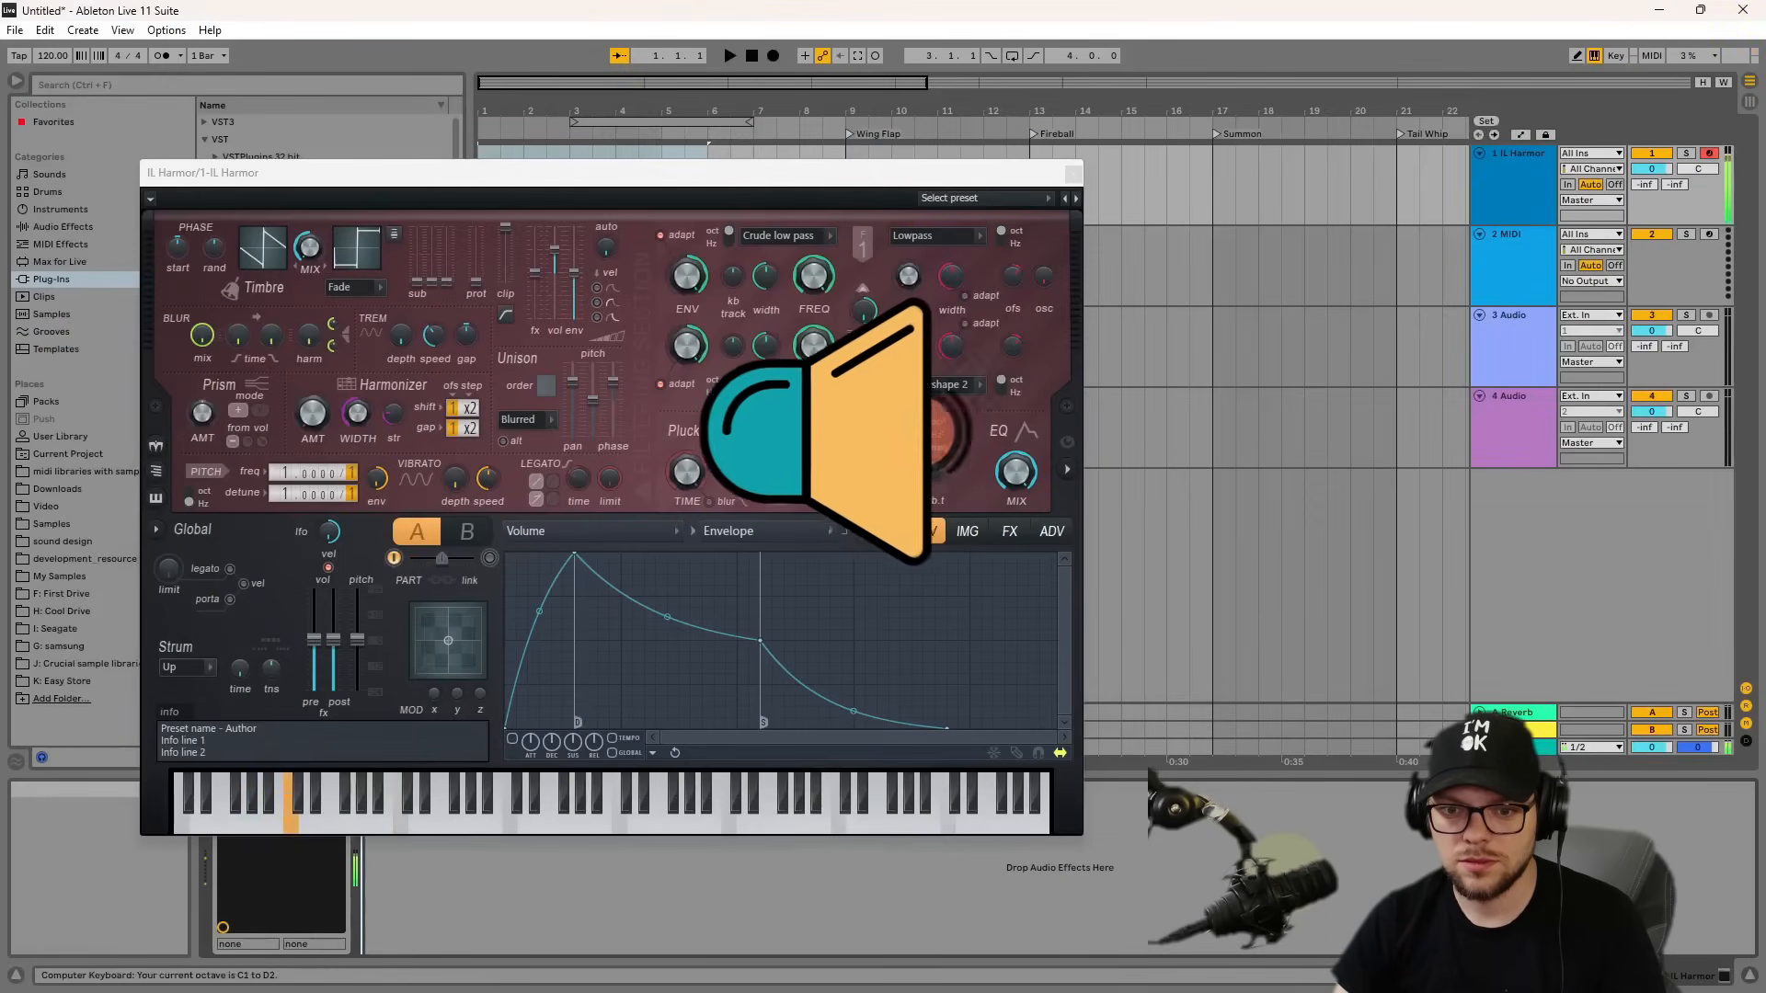
key("f")
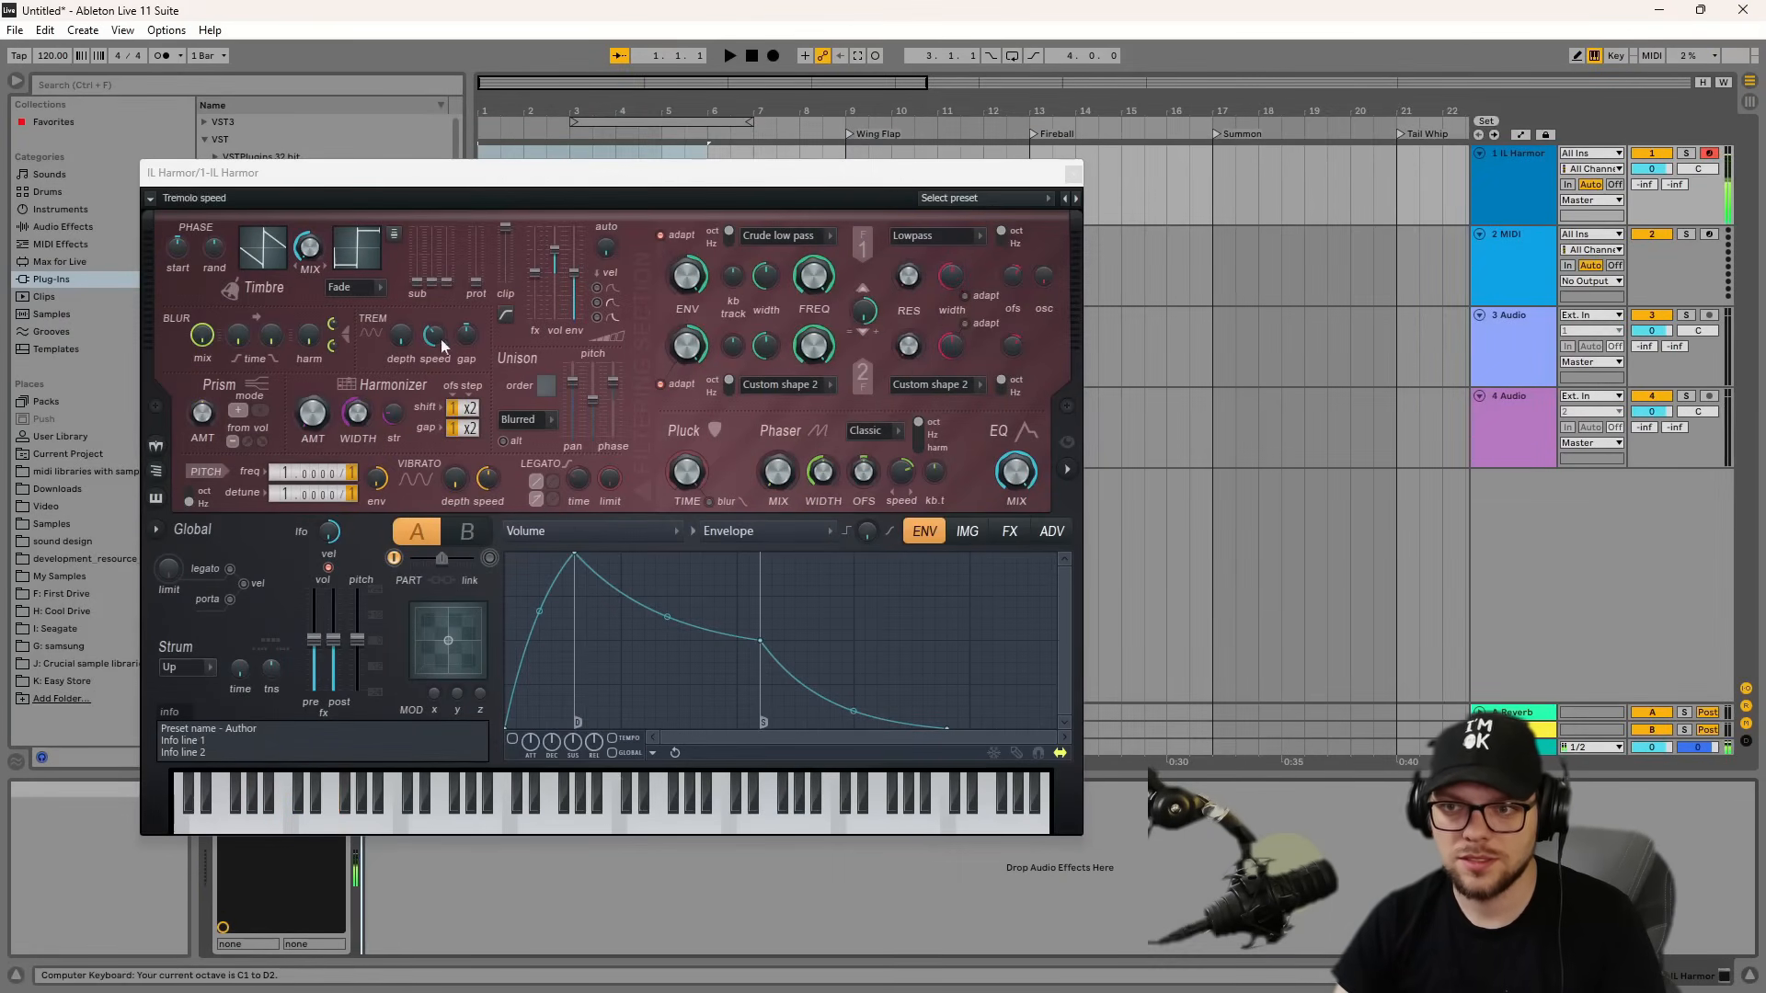
key("s")
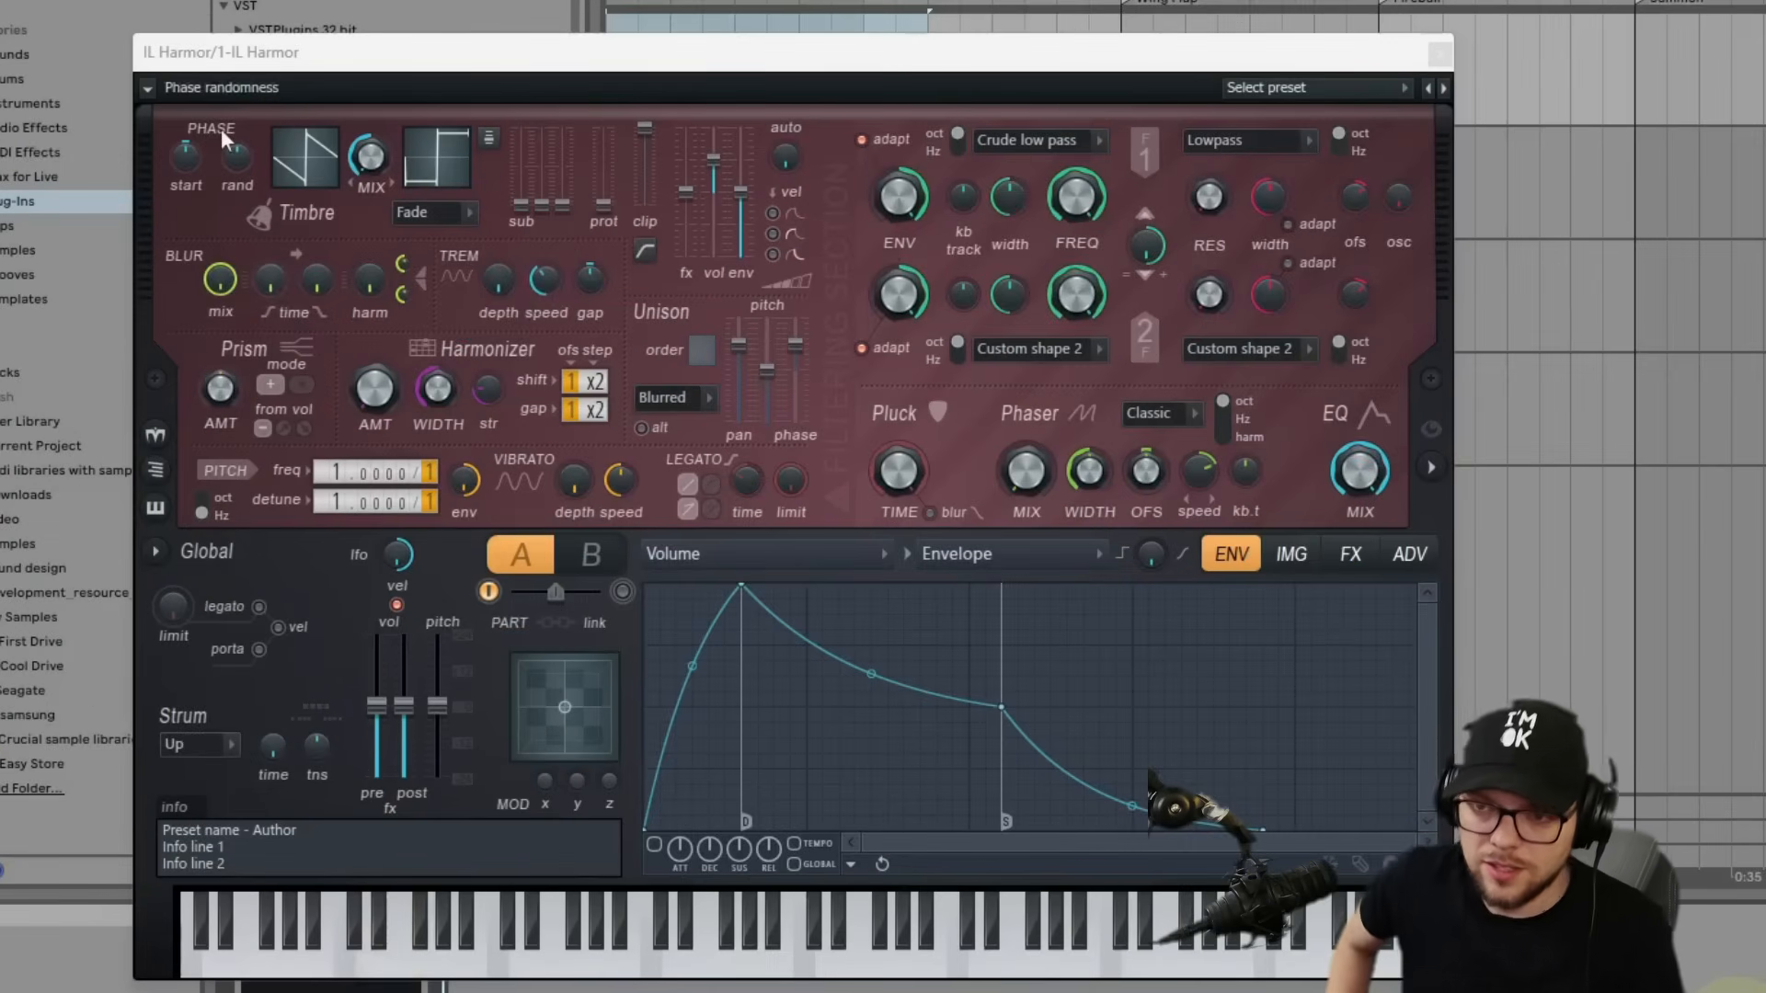
Insert an empty two-bar MIDI clip from bar 1 to bar 3 on the Harmor track.
left_click_drag(1085, 54, 1149, 249)
scroll(914, 81, "up", 4)
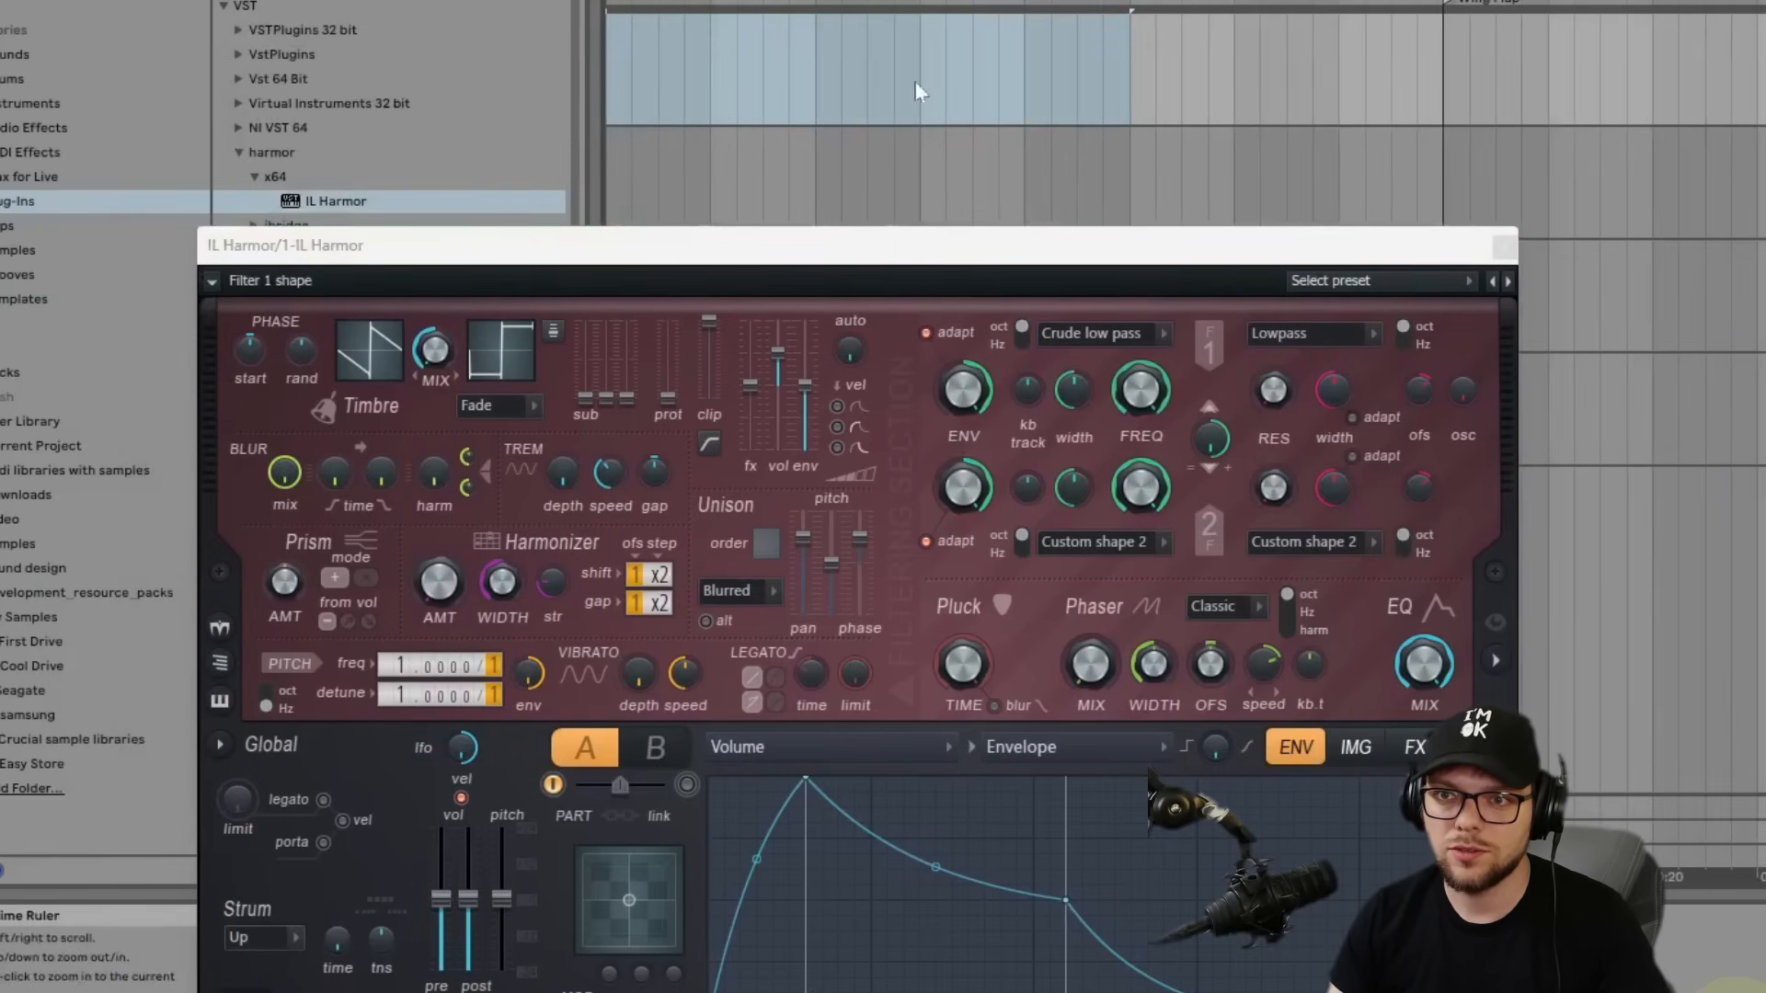
left_click_drag(813, 54, 611, 46)
right_click(795, 133)
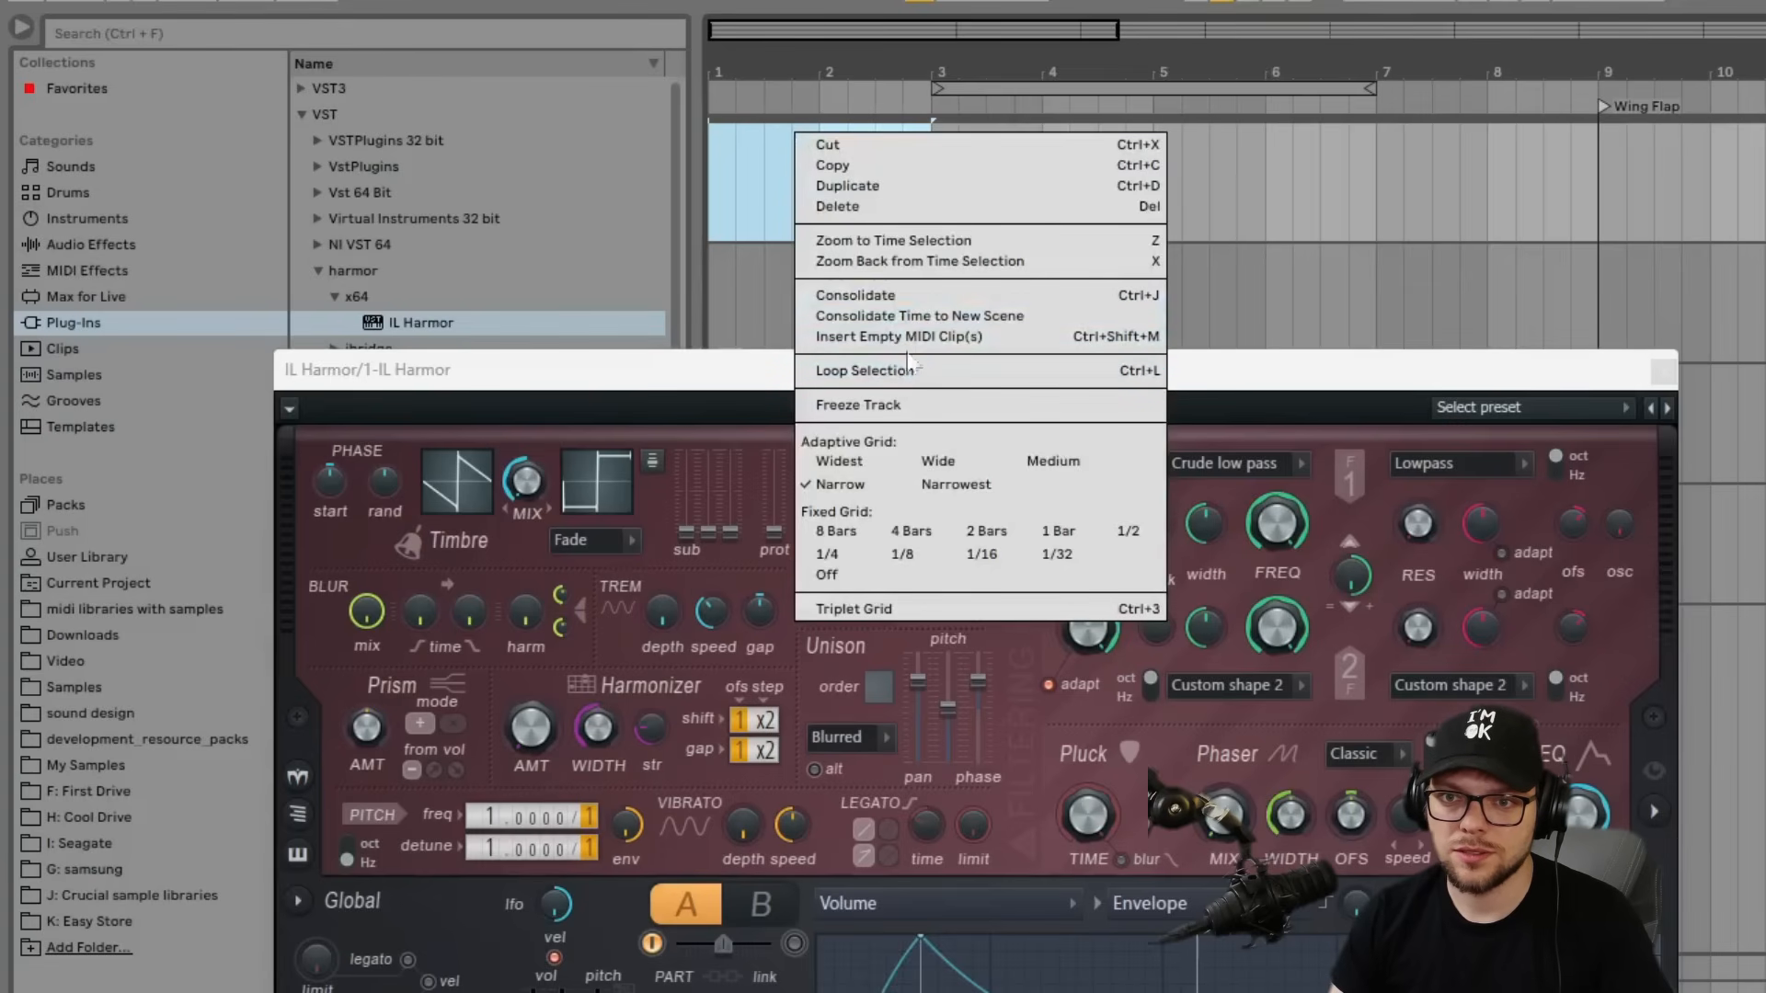
left_click(918, 344)
Write a C1 note from 1.1.1 to 1.3.2 in the clip and copy it to D#1 starting at 1.3.1.
left_click_drag(1441, 375, 1524, 56)
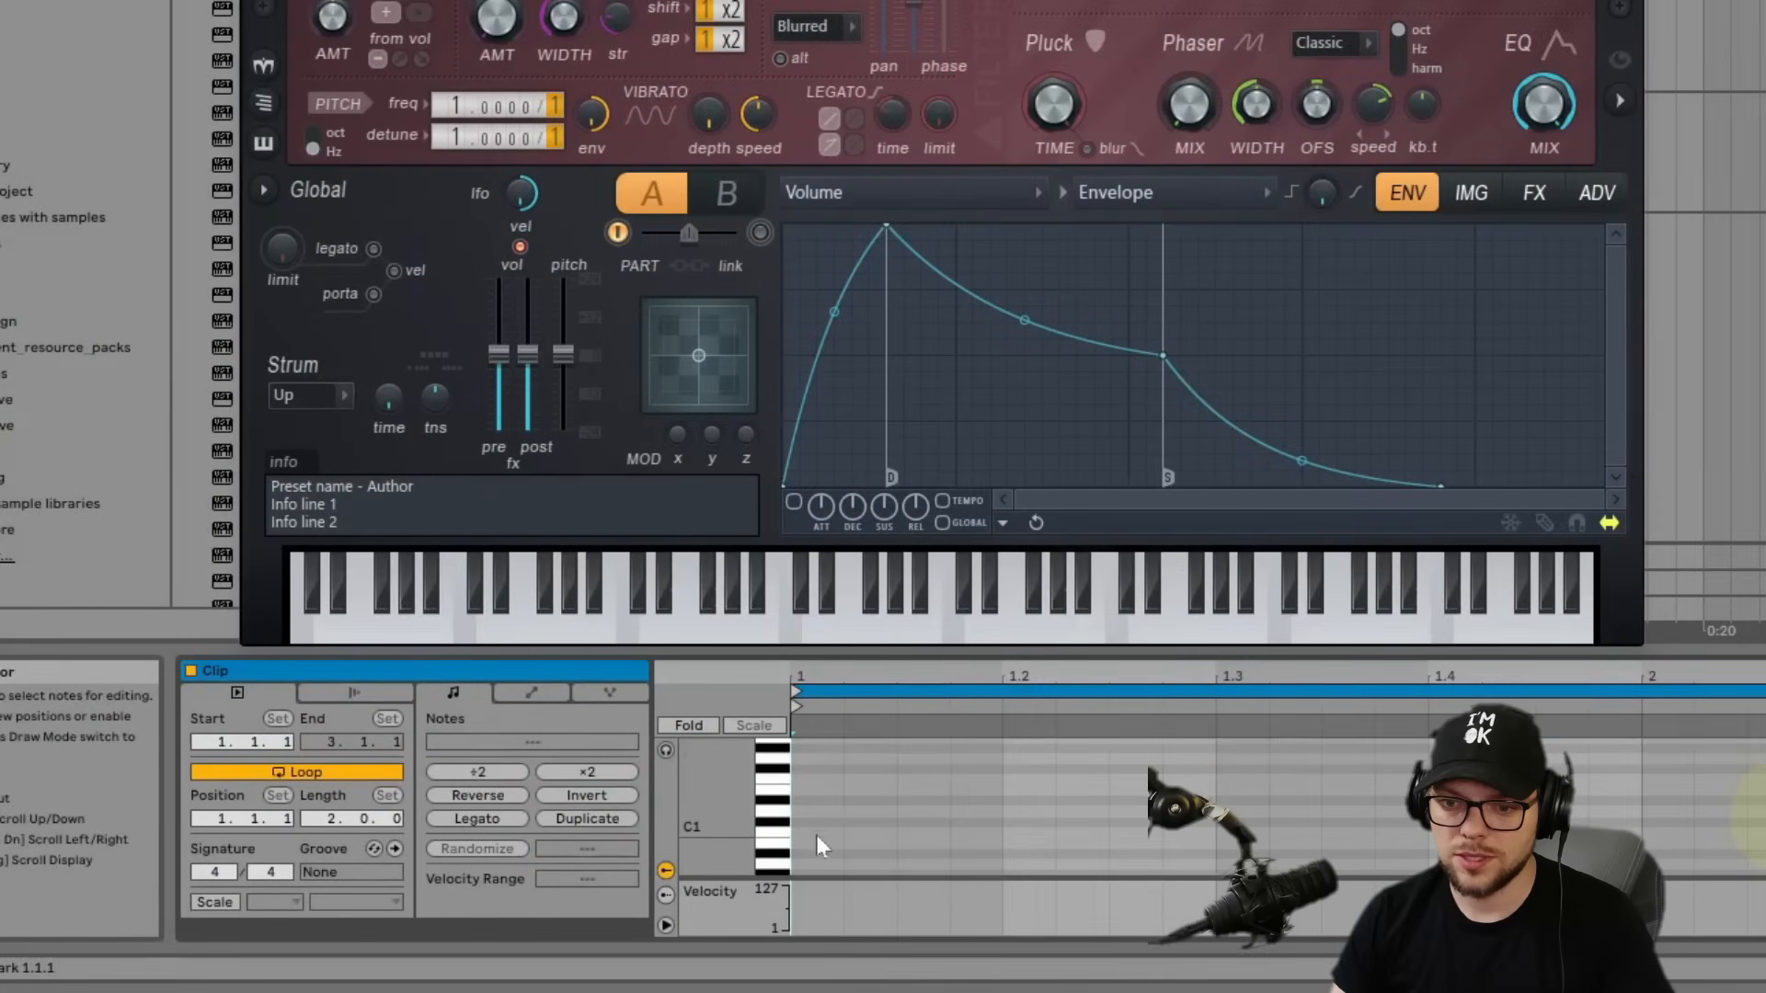
double_click(818, 836)
left_click_drag(844, 832, 1656, 835)
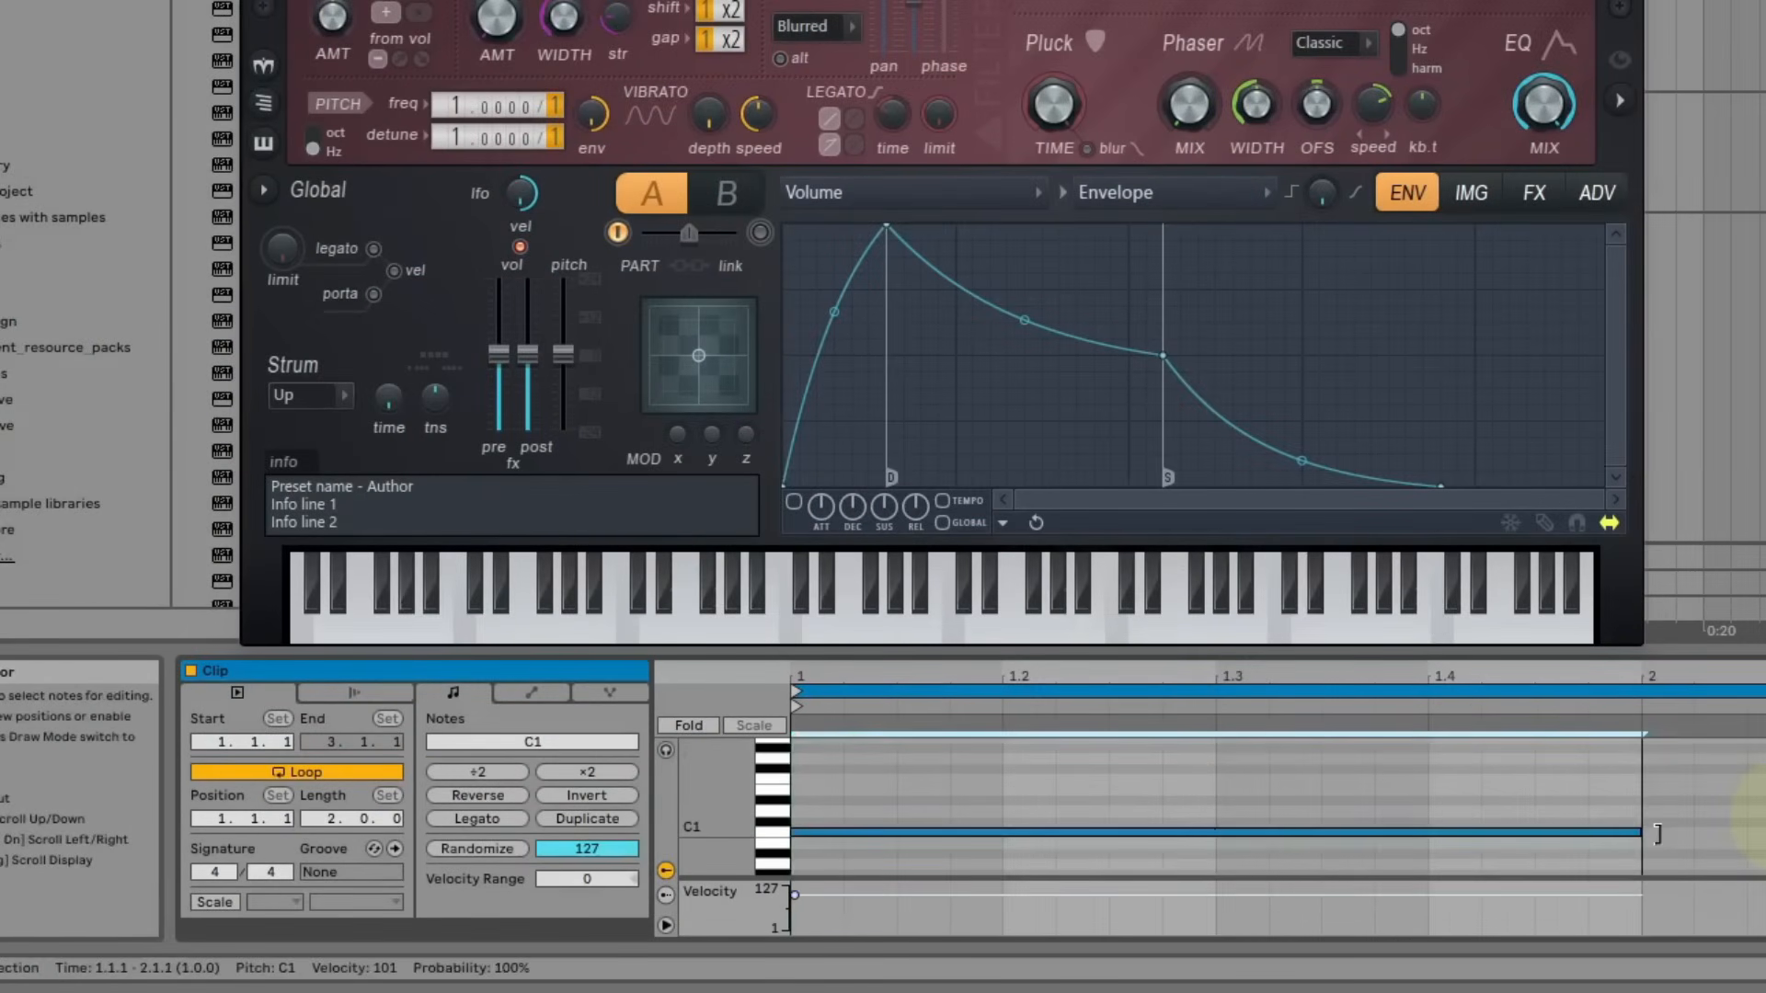
left_click_drag(920, 832, 1337, 799)
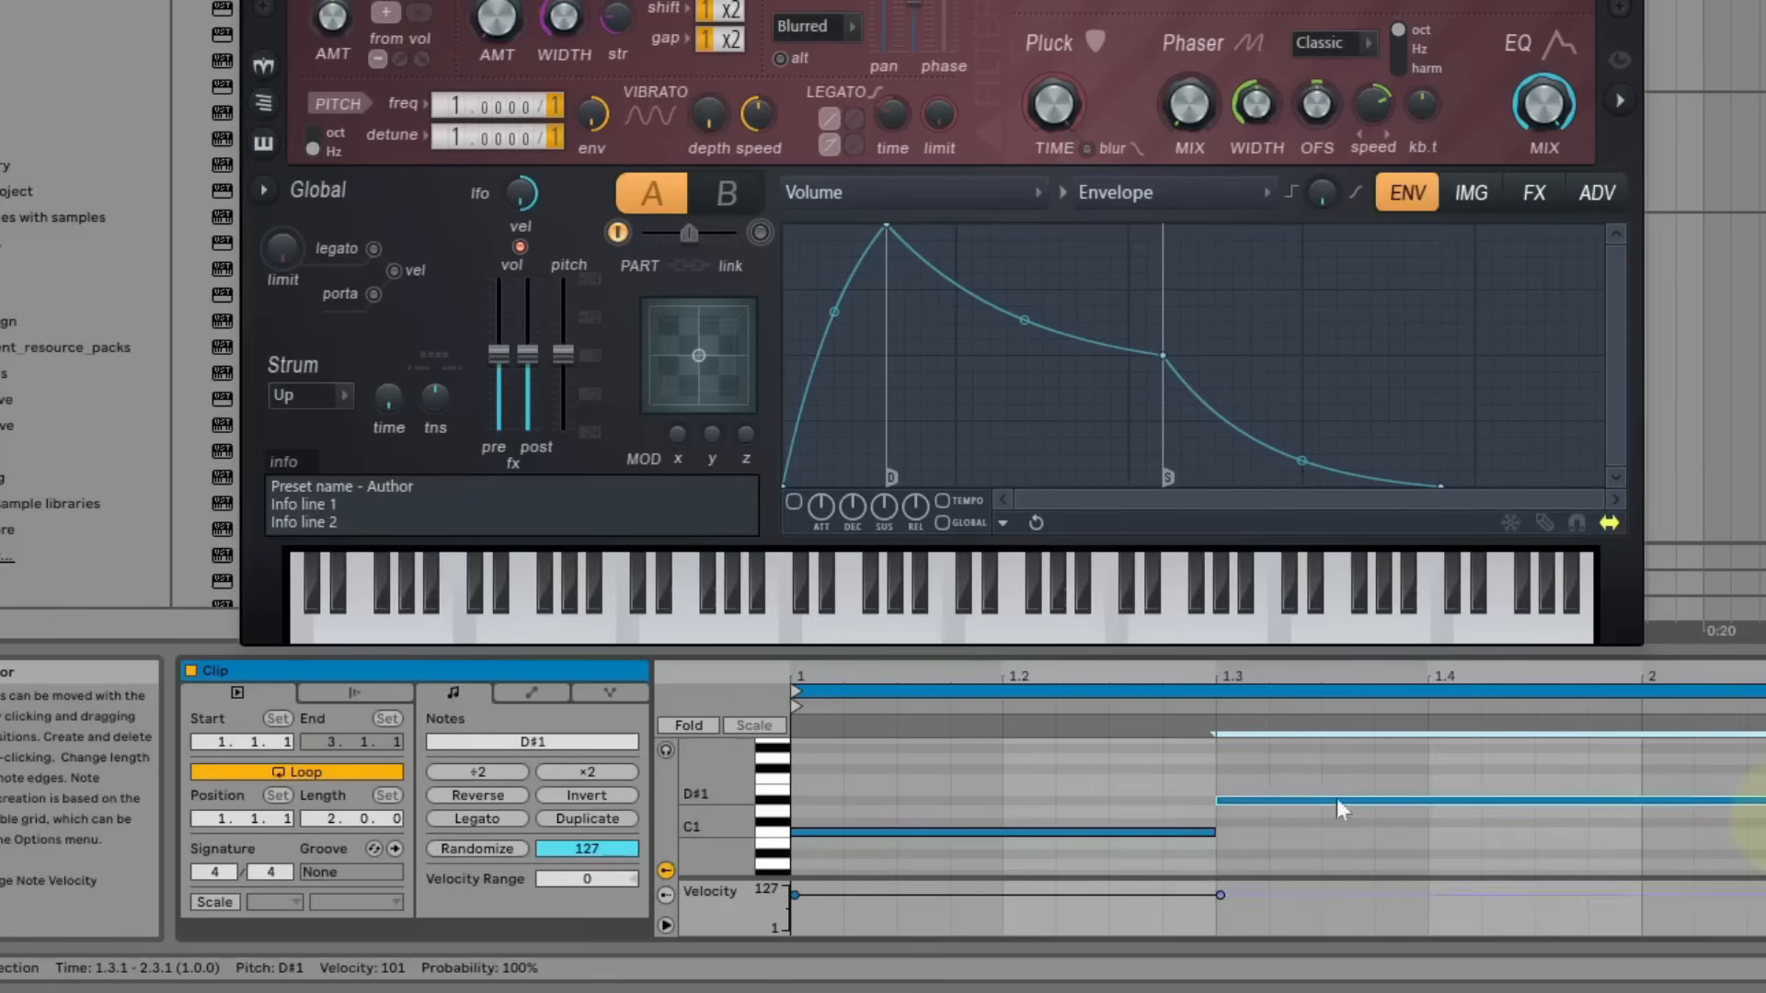
left_click_drag(1210, 830, 1269, 832)
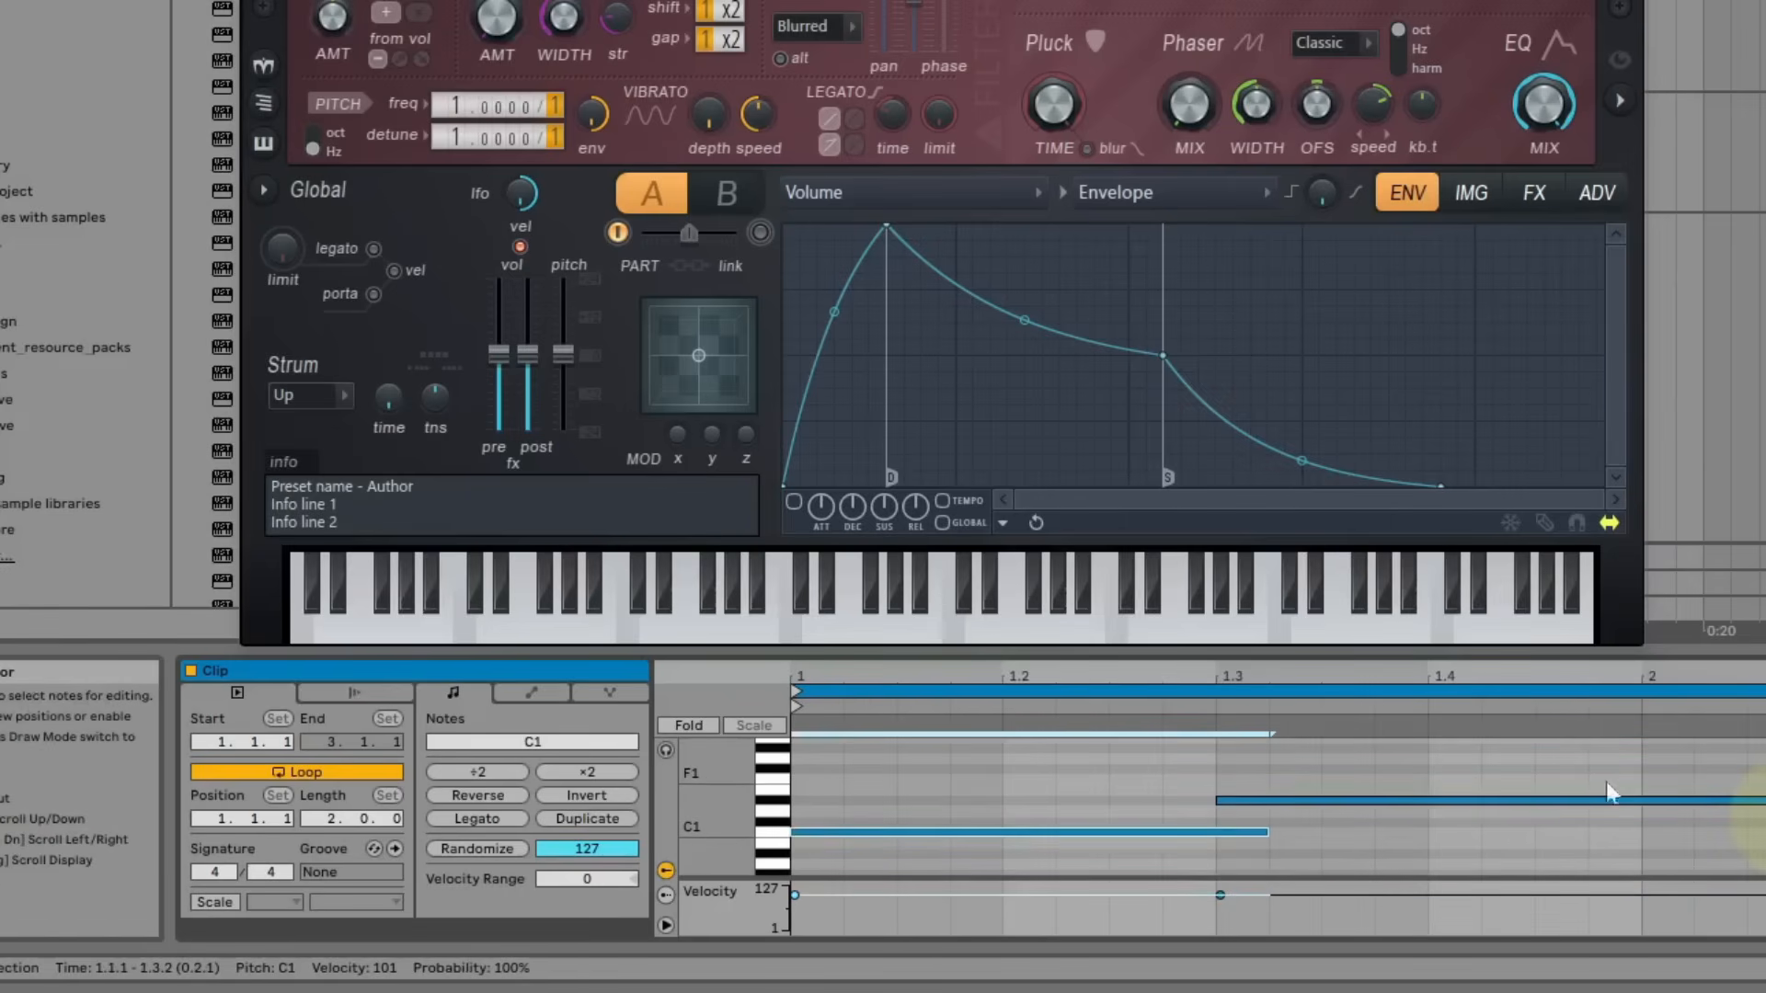
Add an A0 note from 2.1.1 to 2.3.1 and shorten the D#1 note so it overlaps A0 only slightly.
left_click(1640, 758)
double_click(1670, 864)
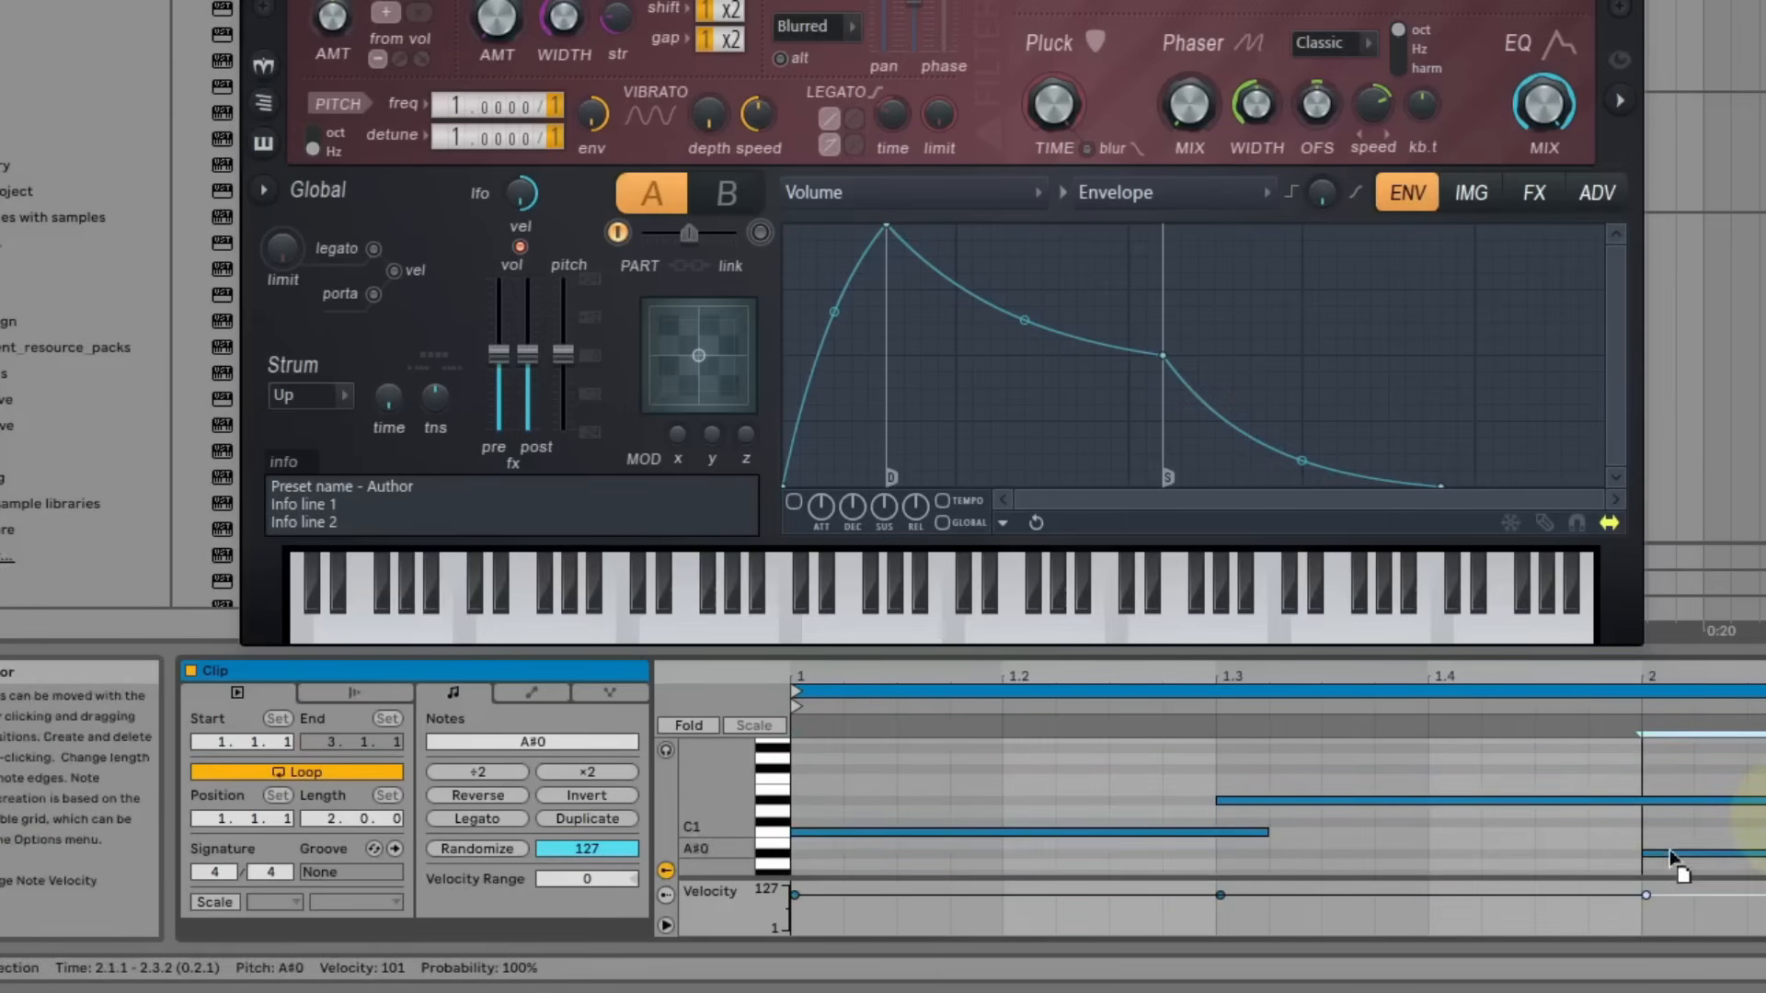
left_click_drag(1764, 801, 1694, 800)
left_click(1702, 863)
Enlarge the note editor around the three notes and play the clip.
left_click_drag(1670, 653, 1669, 460)
left_click_drag(721, 697, 797, 725)
scroll(837, 747, "down", 1)
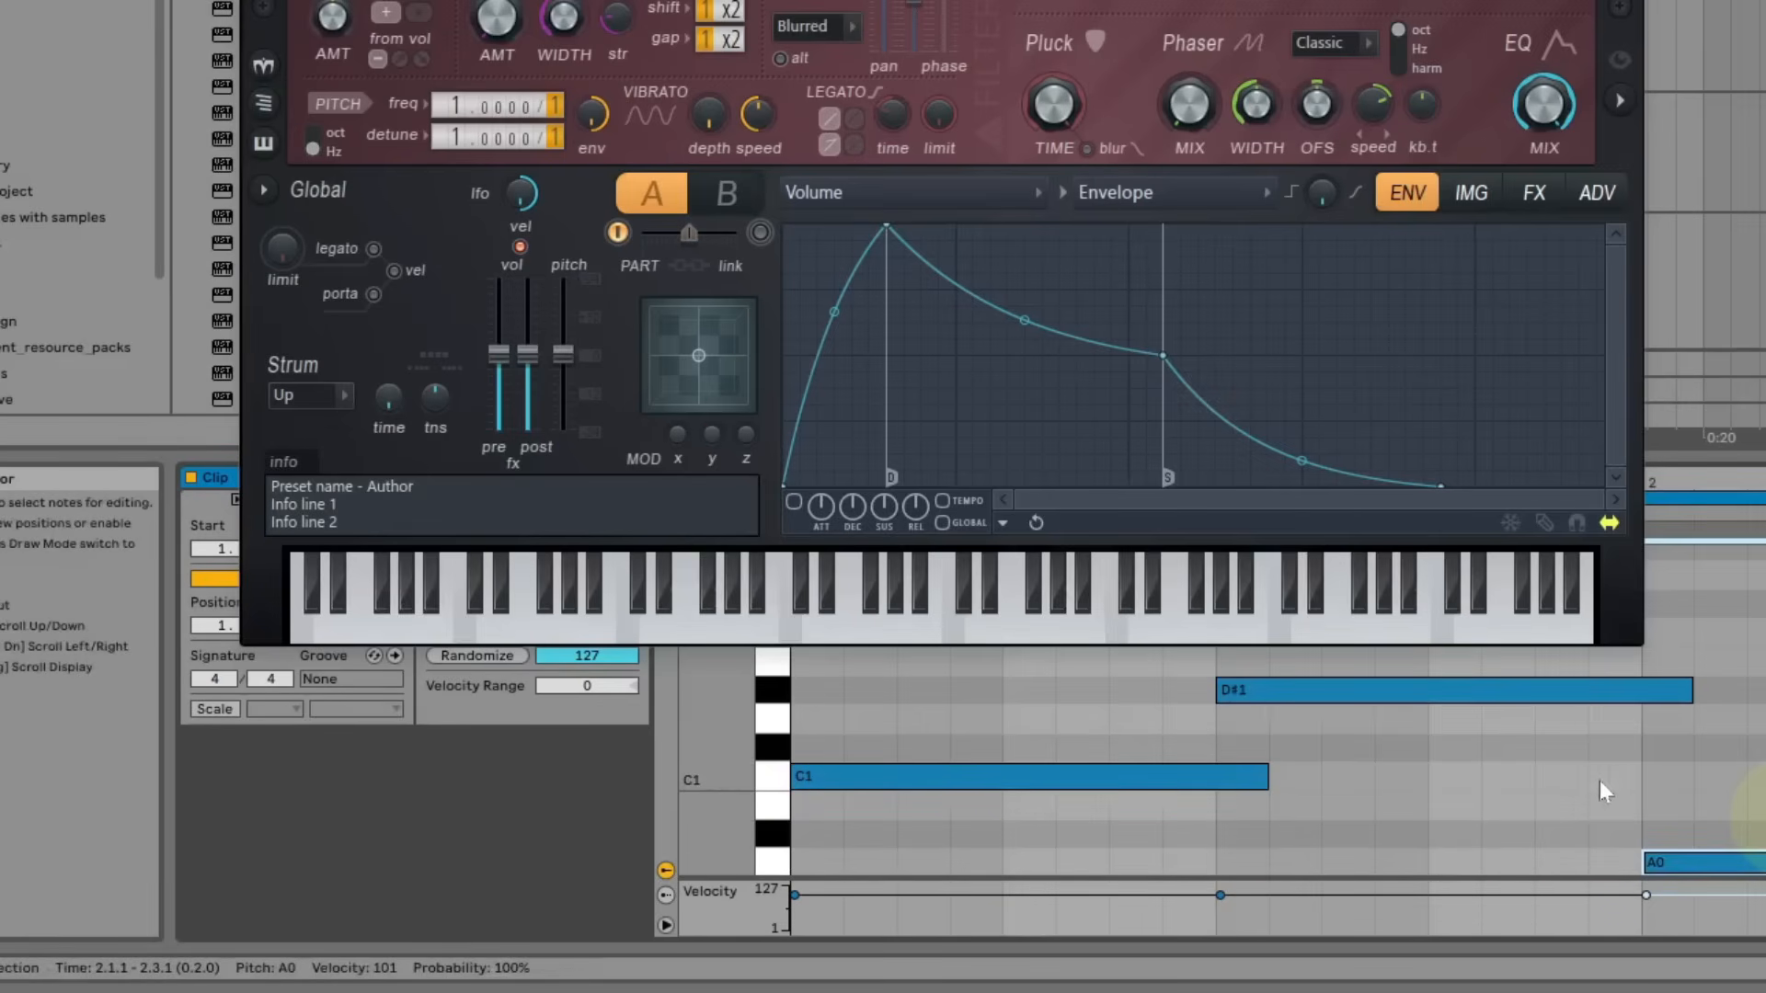
key("space")
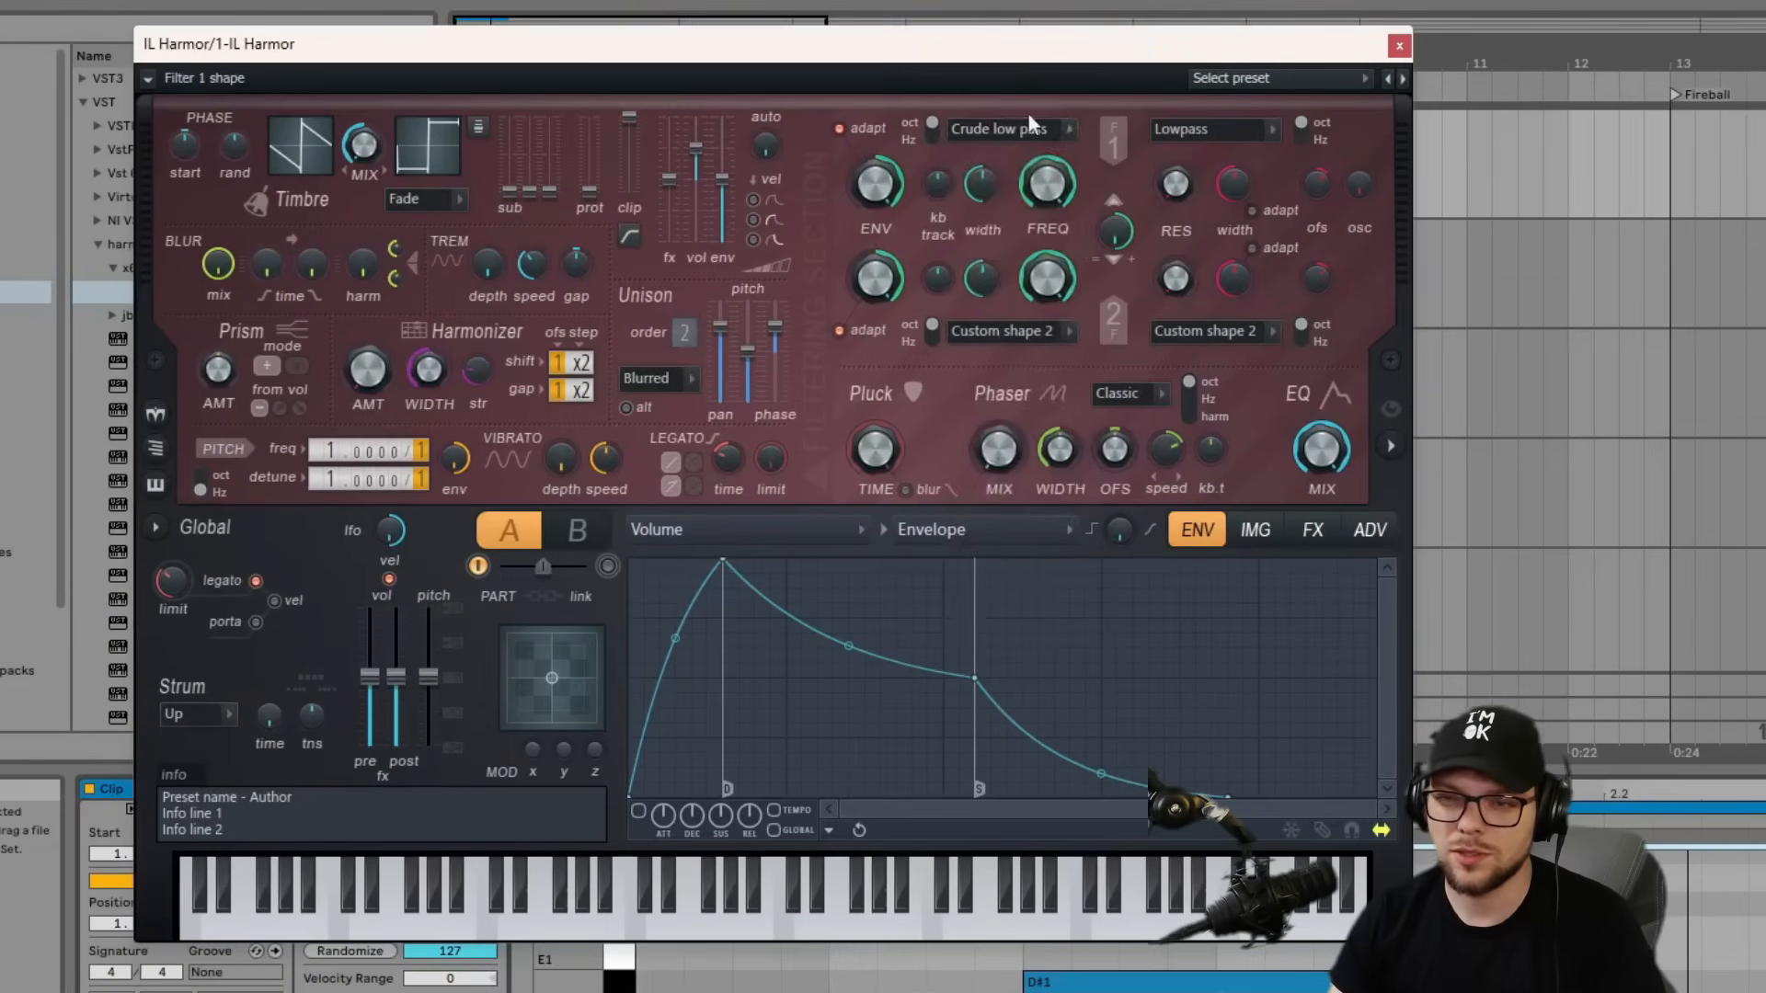
Set Harmor's filter 1 shape to Band phaser and audition the clip with it.
left_click(880, 159)
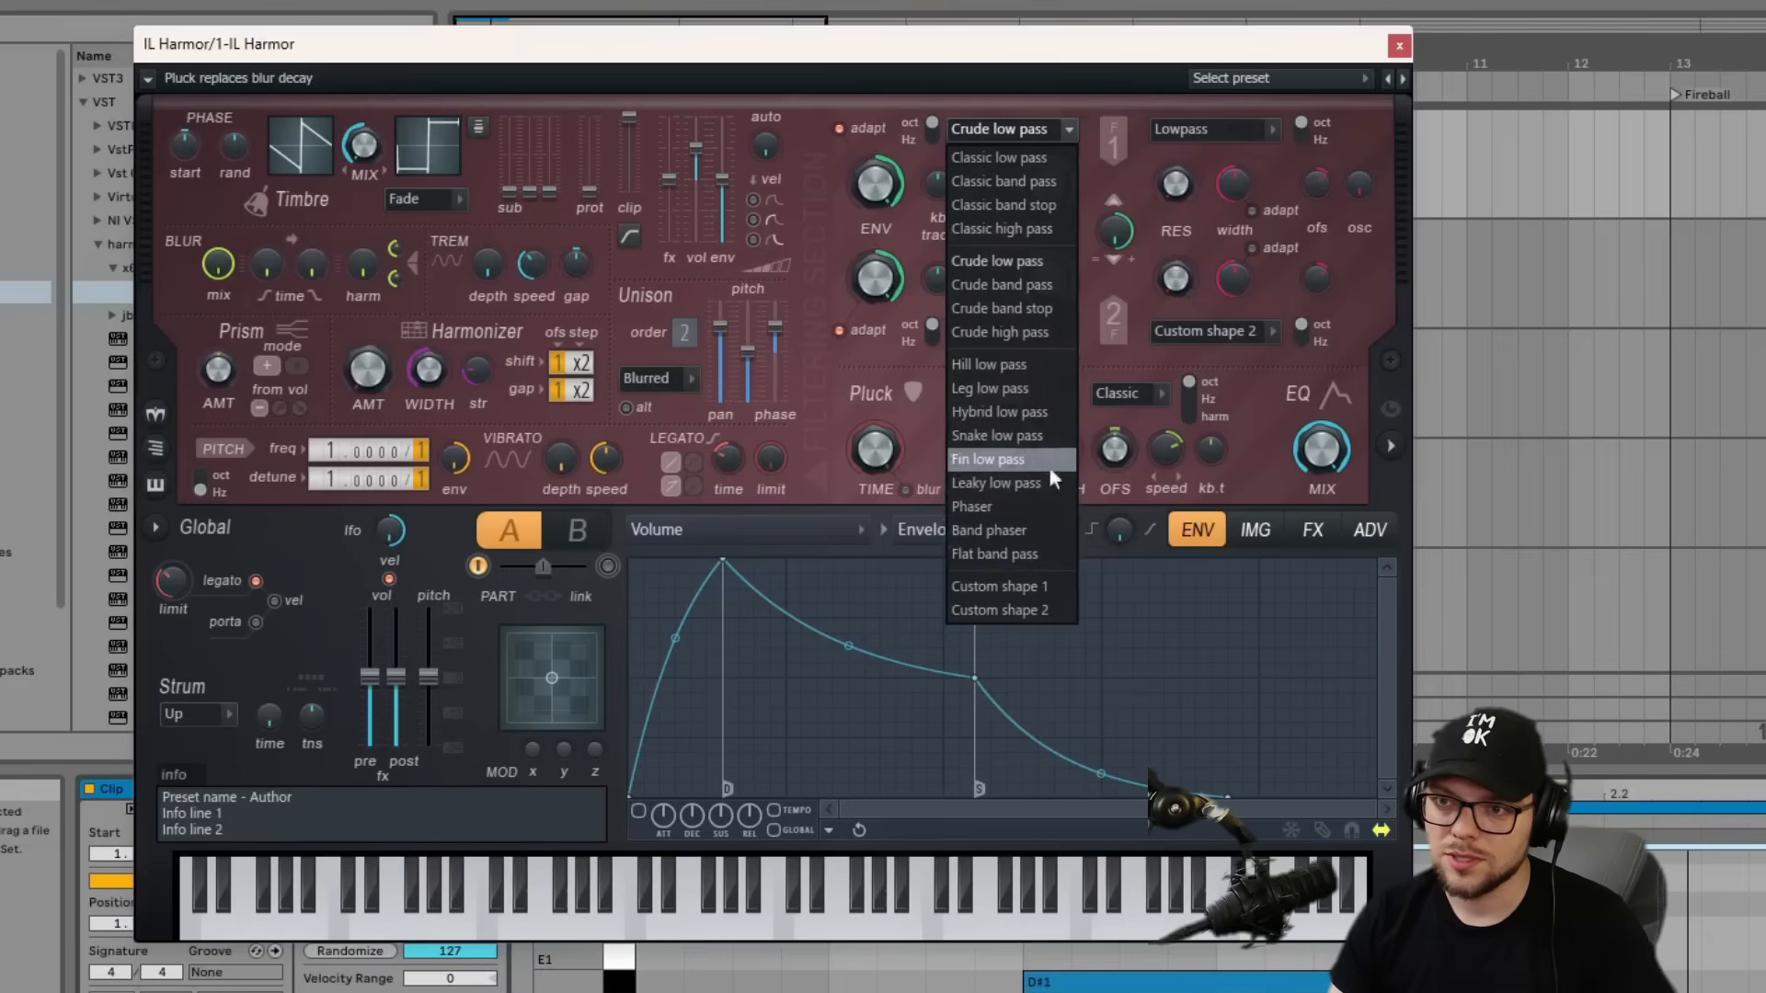
left_click(1021, 534)
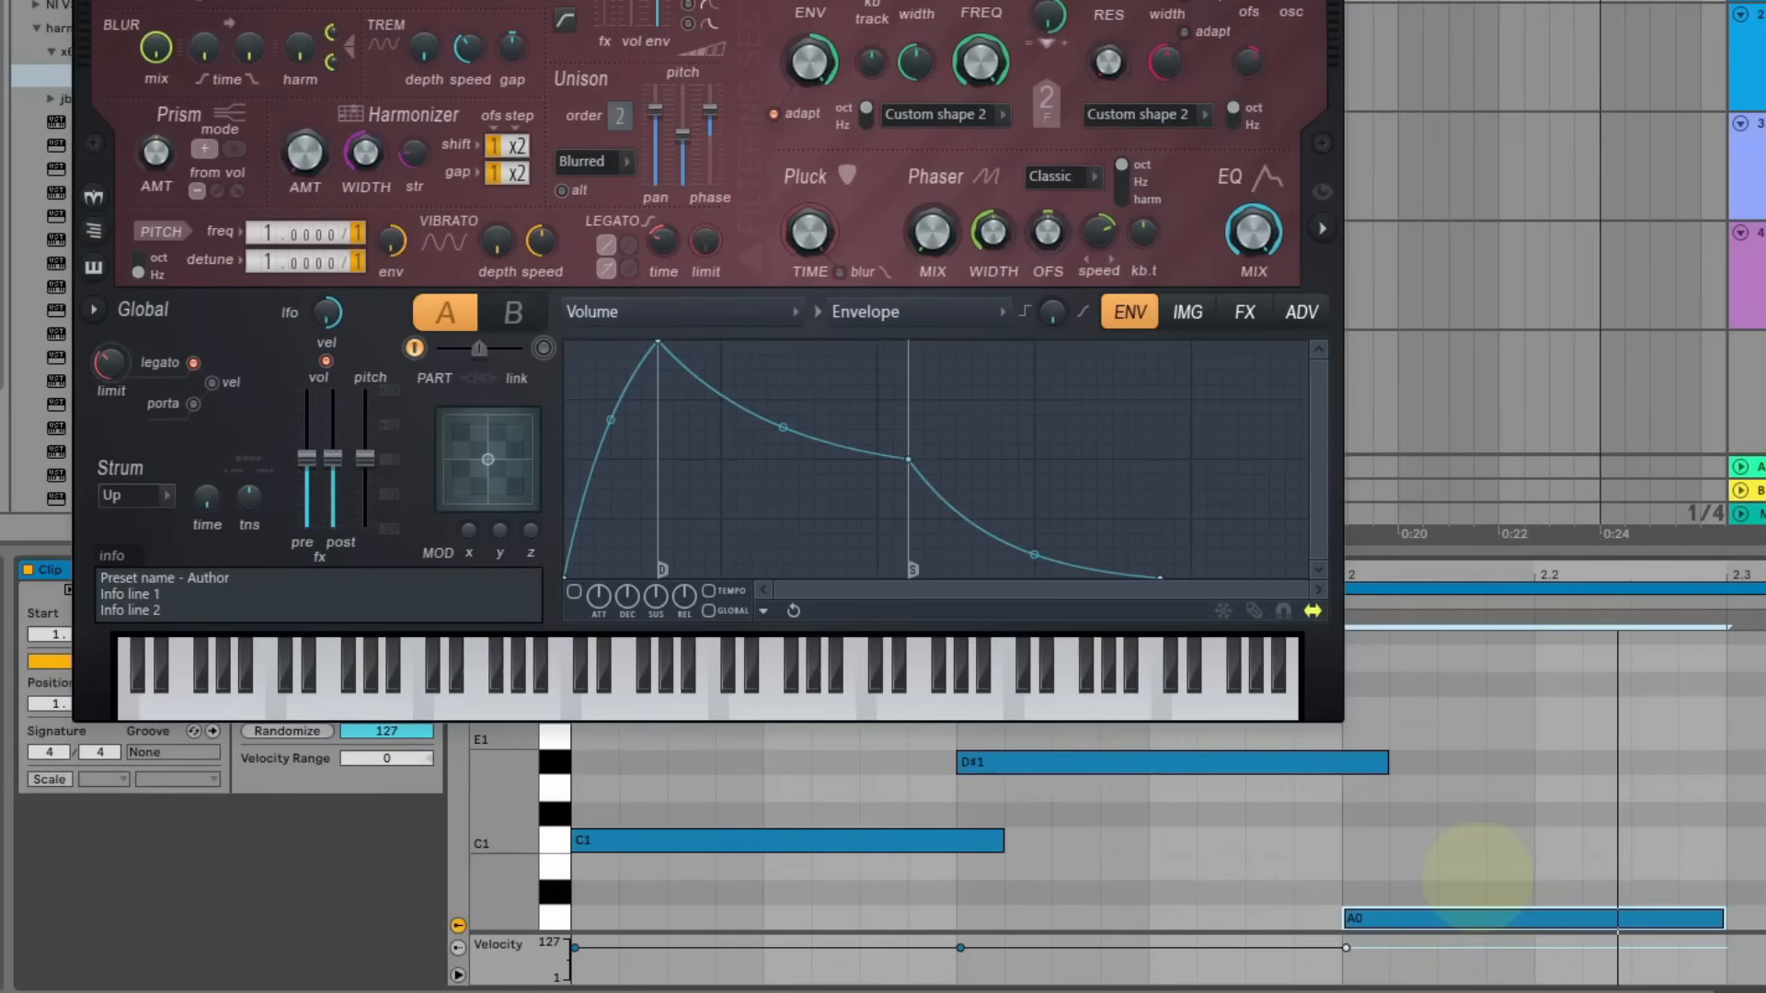
key("space")
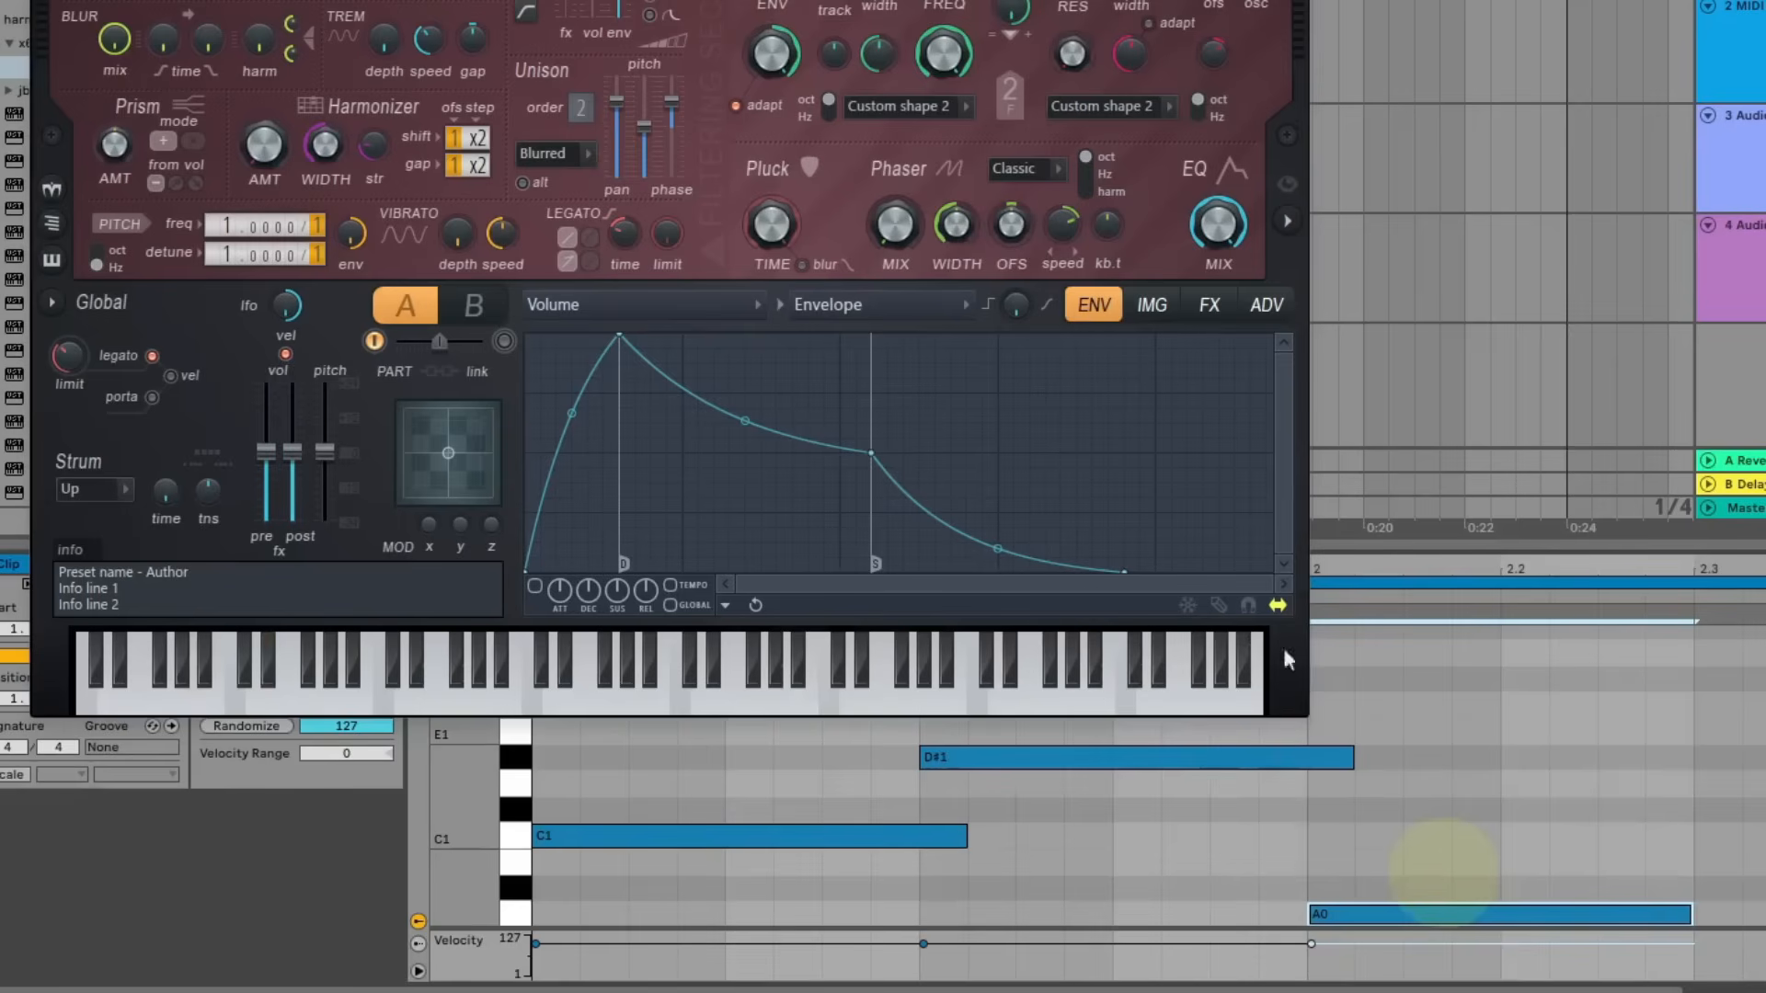
key("space")
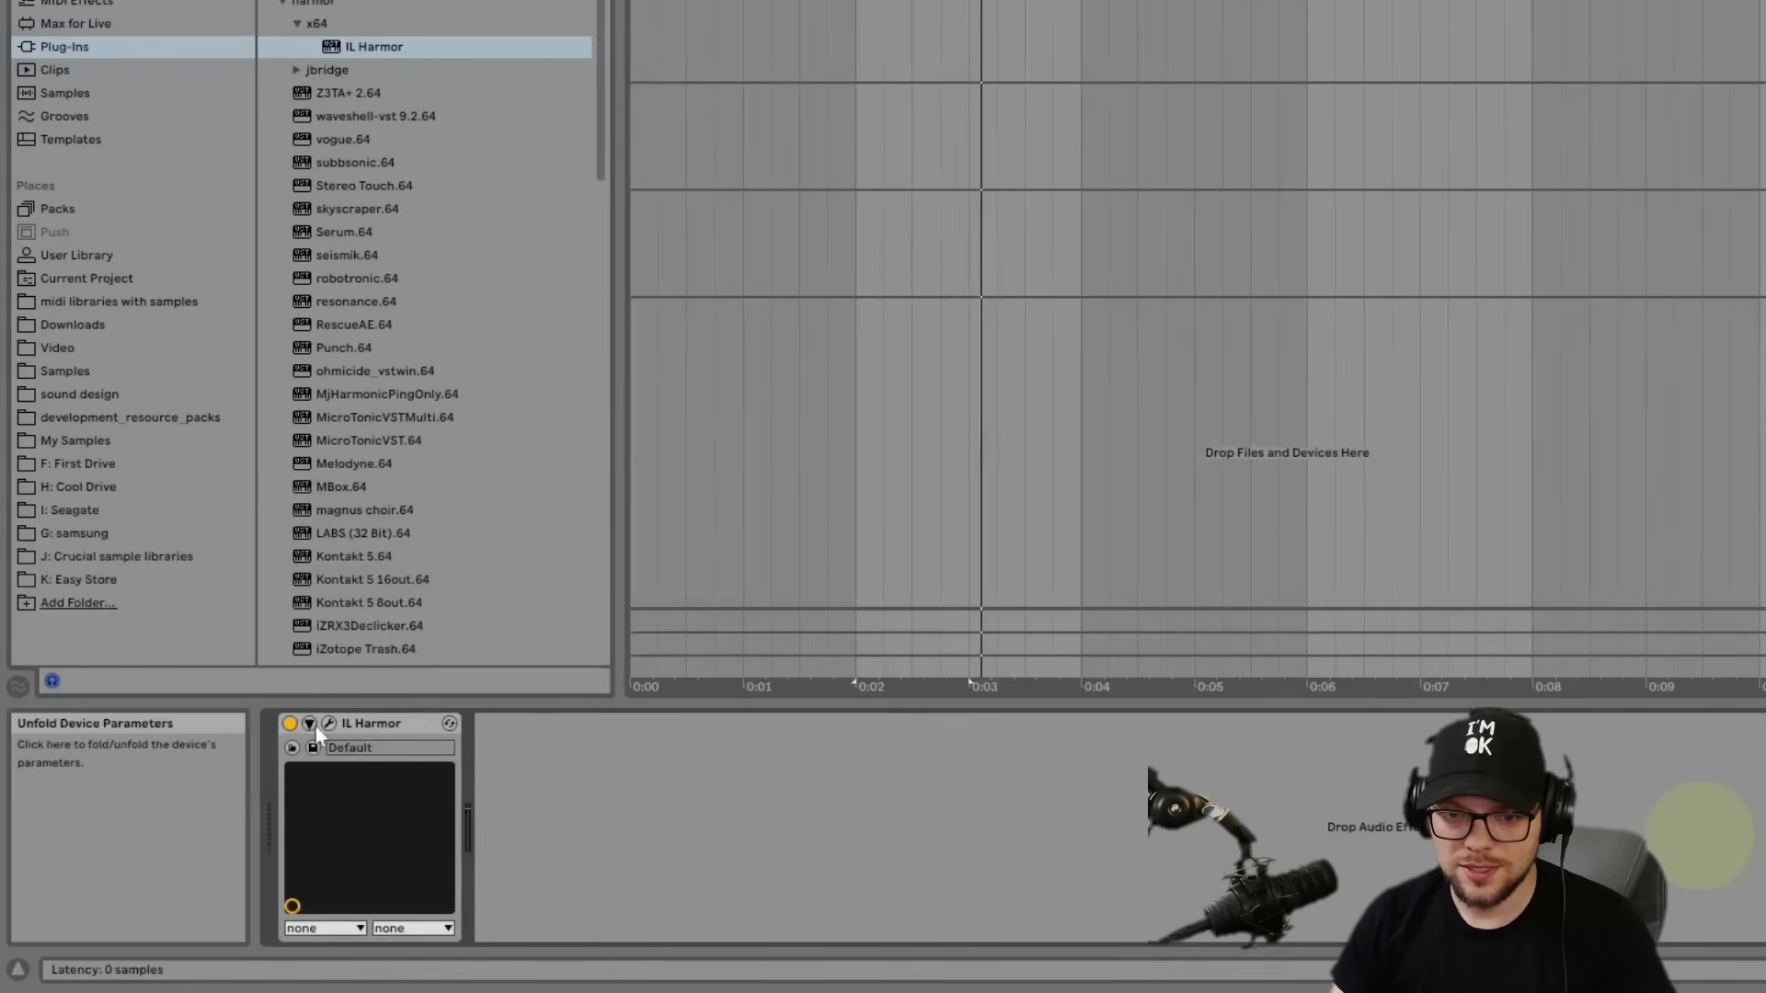
Unfold the Harmor device's parameters, check its effects and advanced pages, and turn on parameter configuration.
left_click(311, 724)
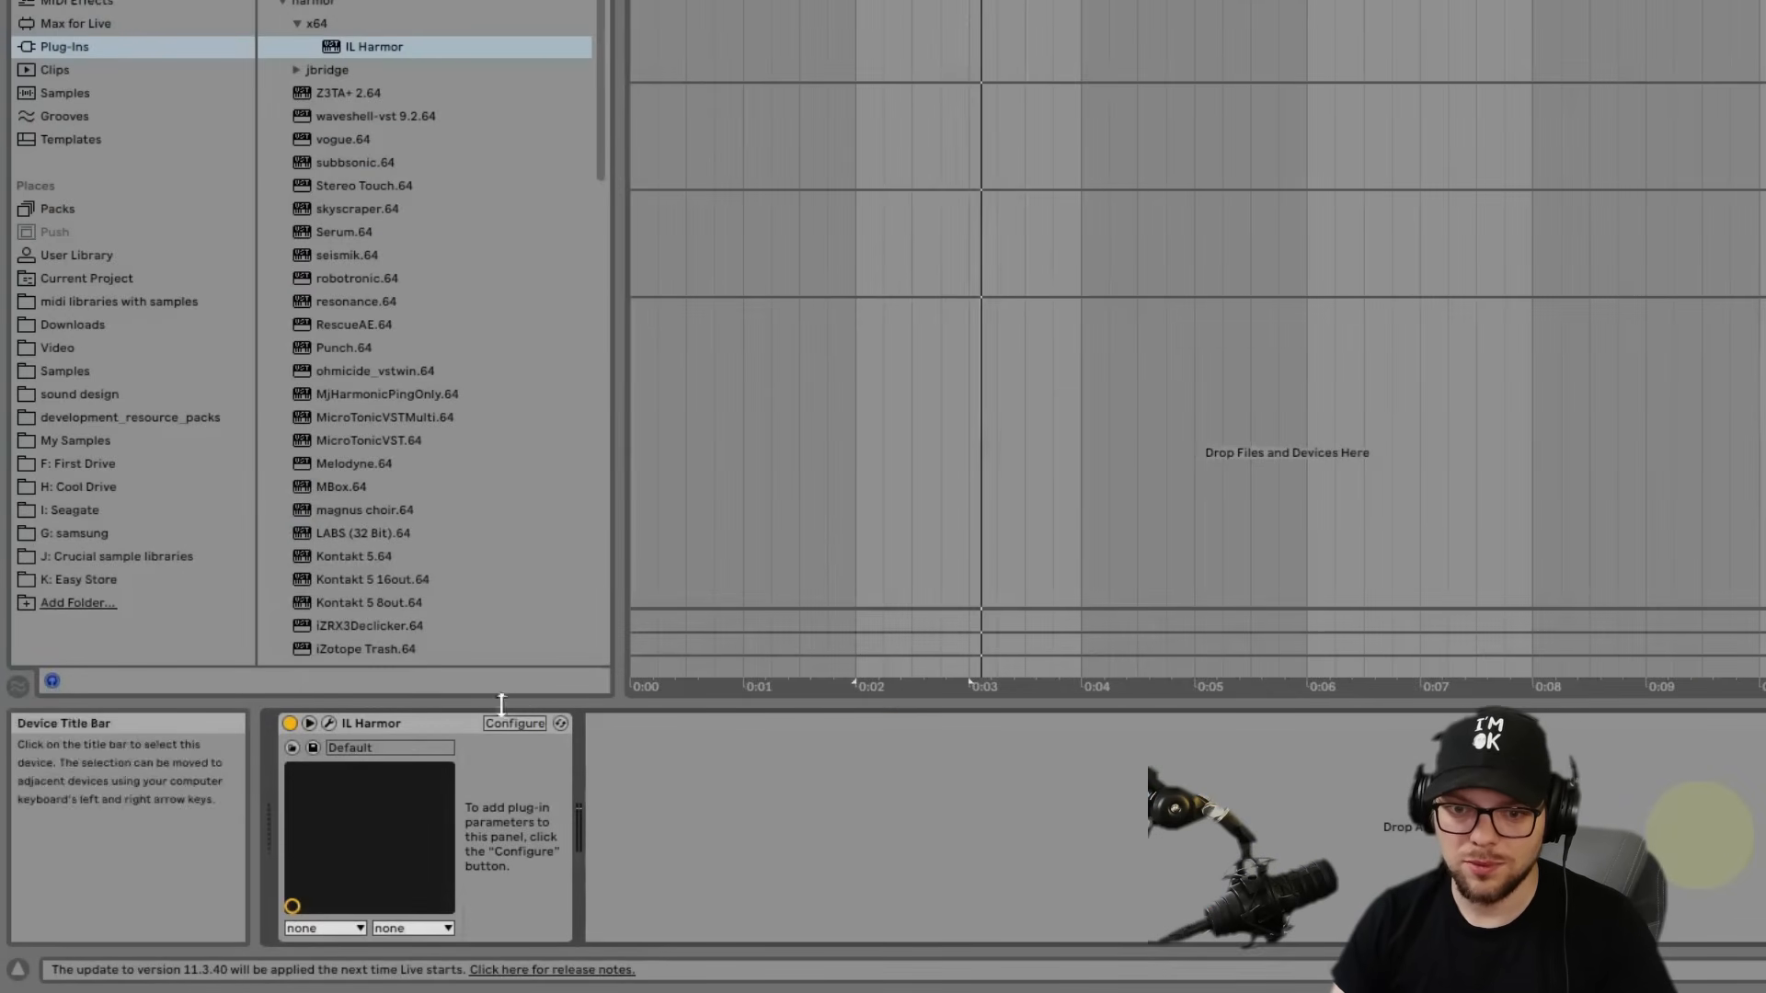
left_click(515, 724)
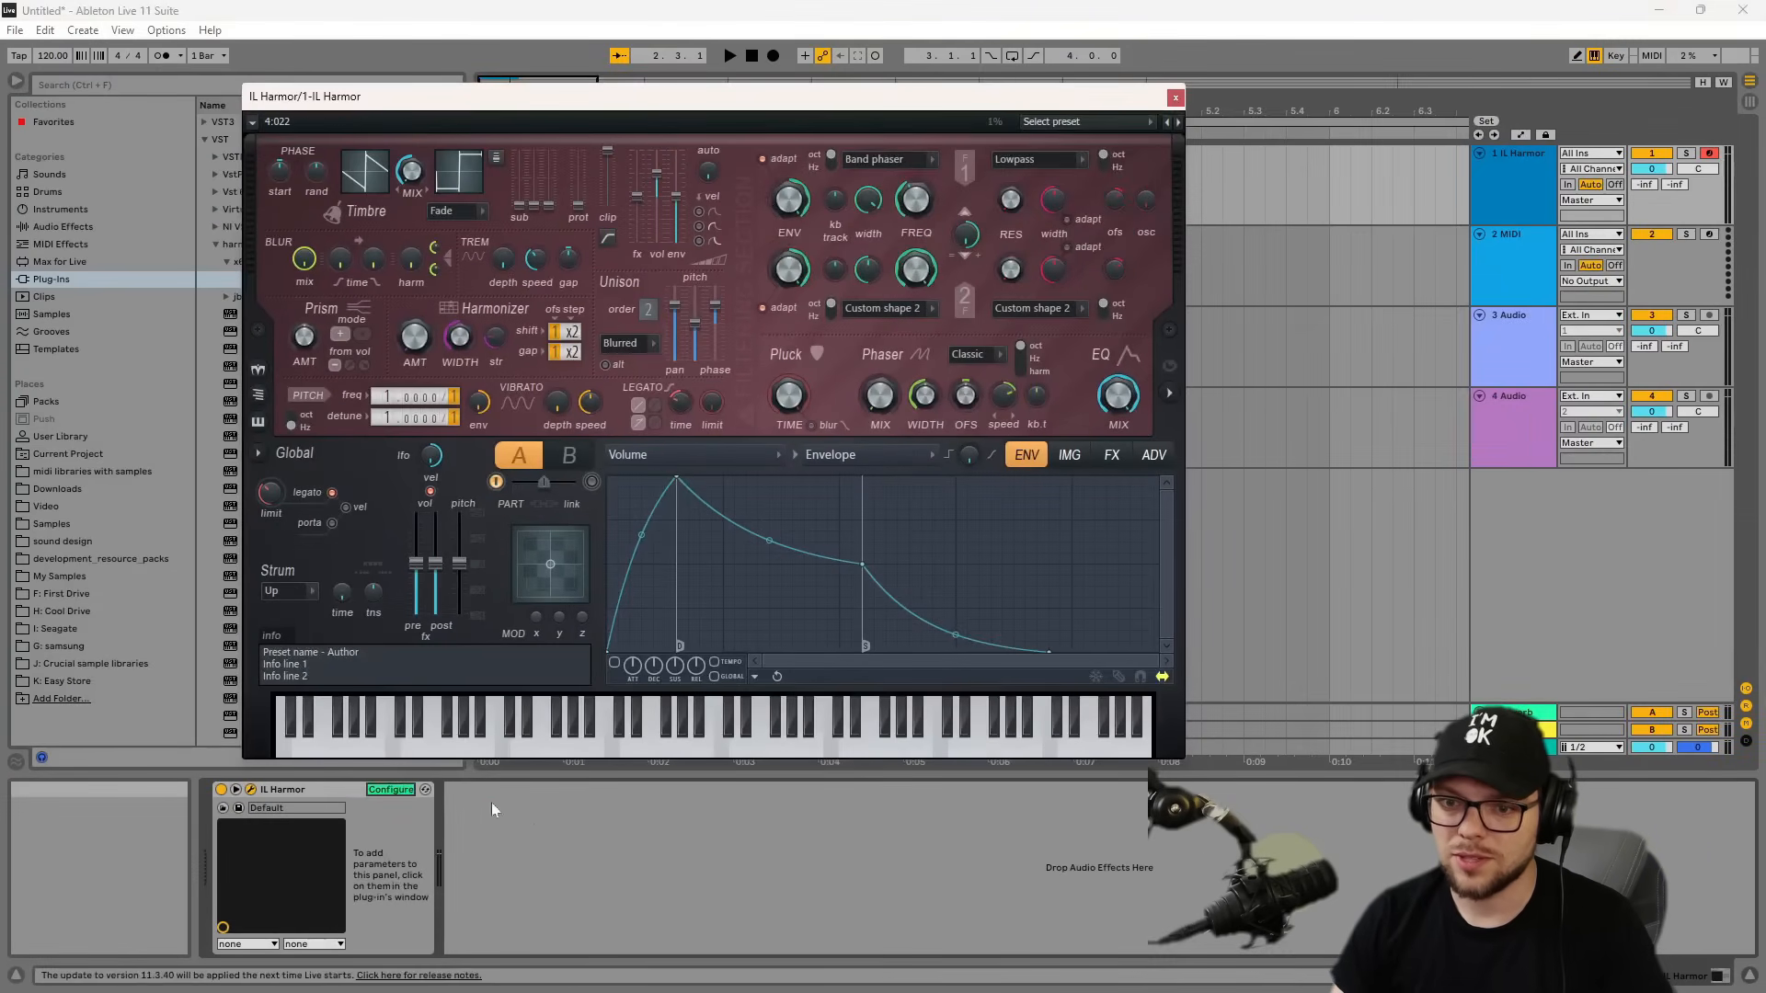
left_click(1111, 455)
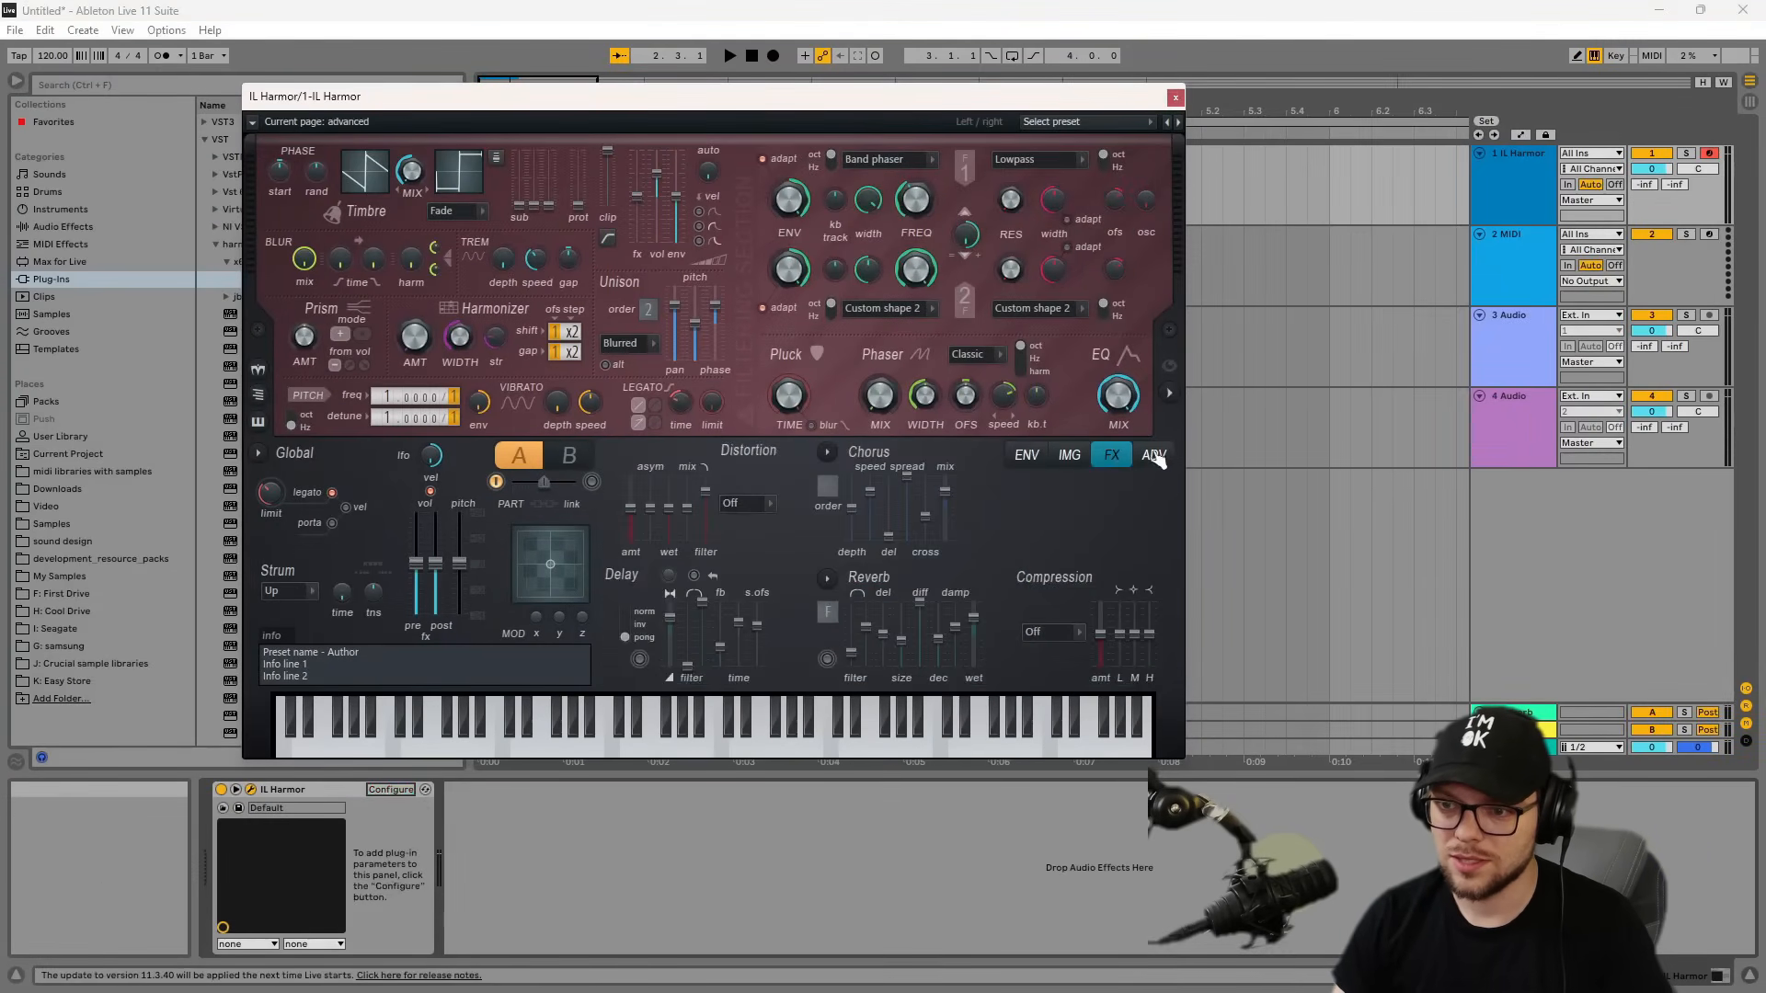
left_click(1156, 457)
left_click(392, 791)
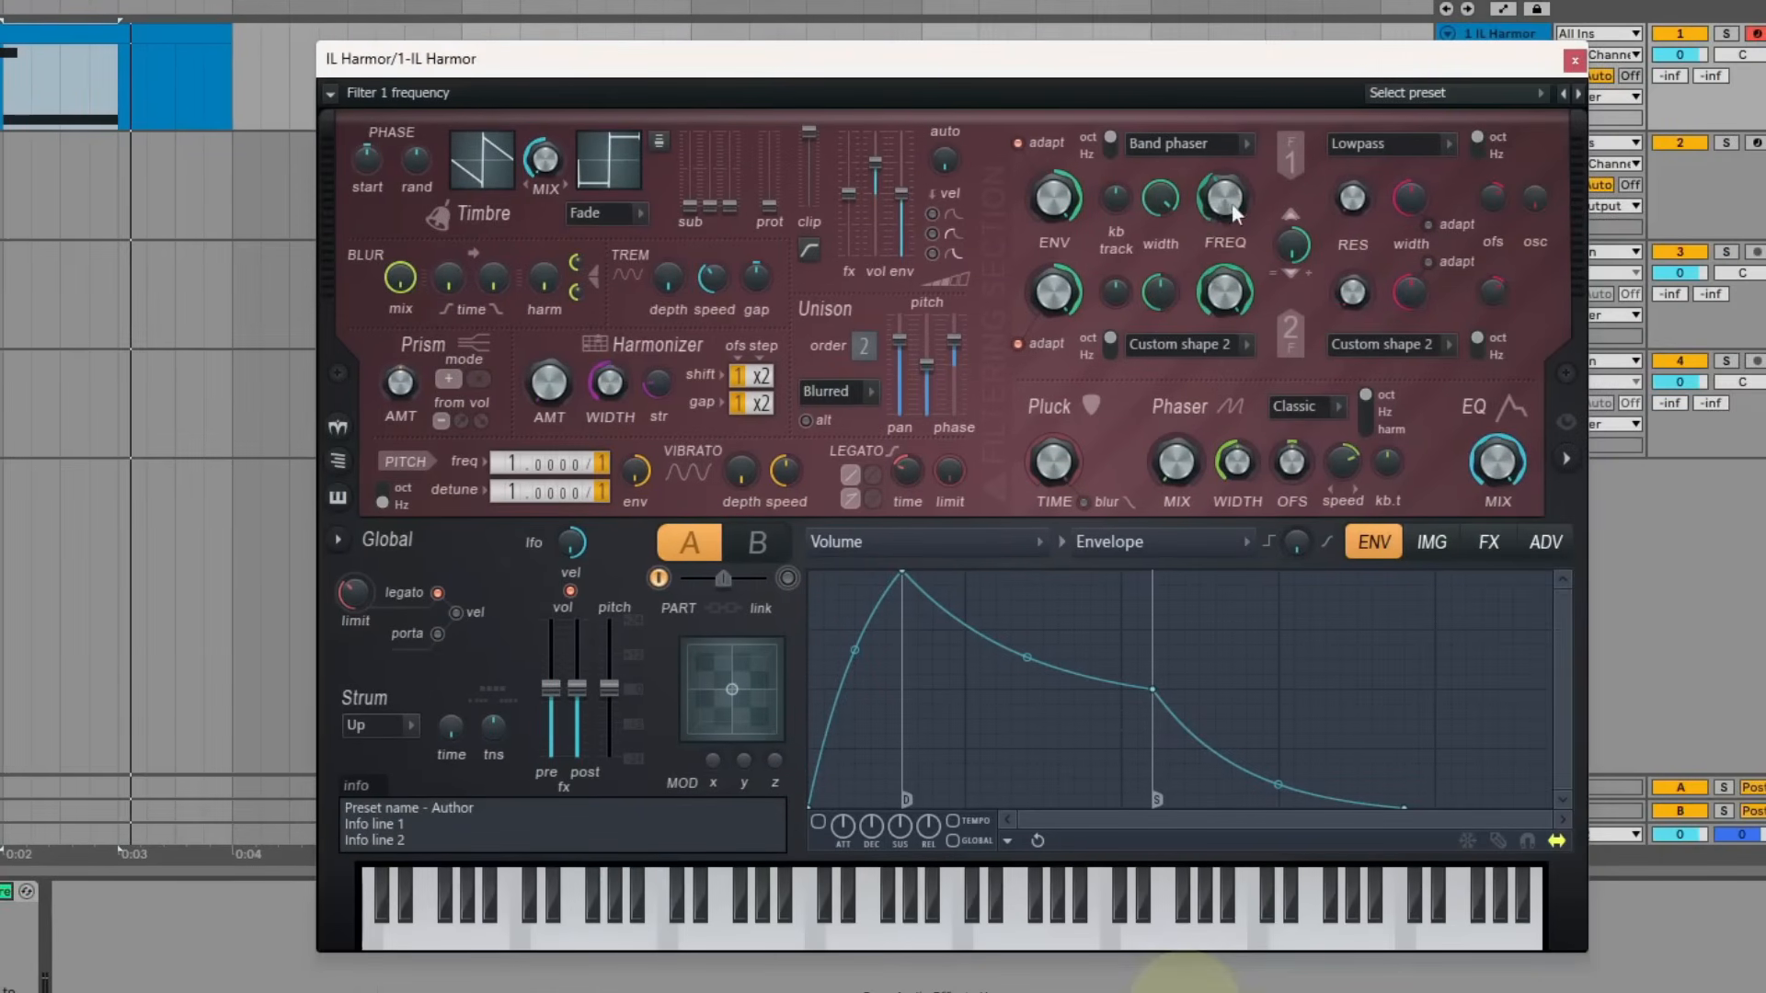
Quick map Harmor's filter 1 frequency to Modulation X.
right_click(1233, 208)
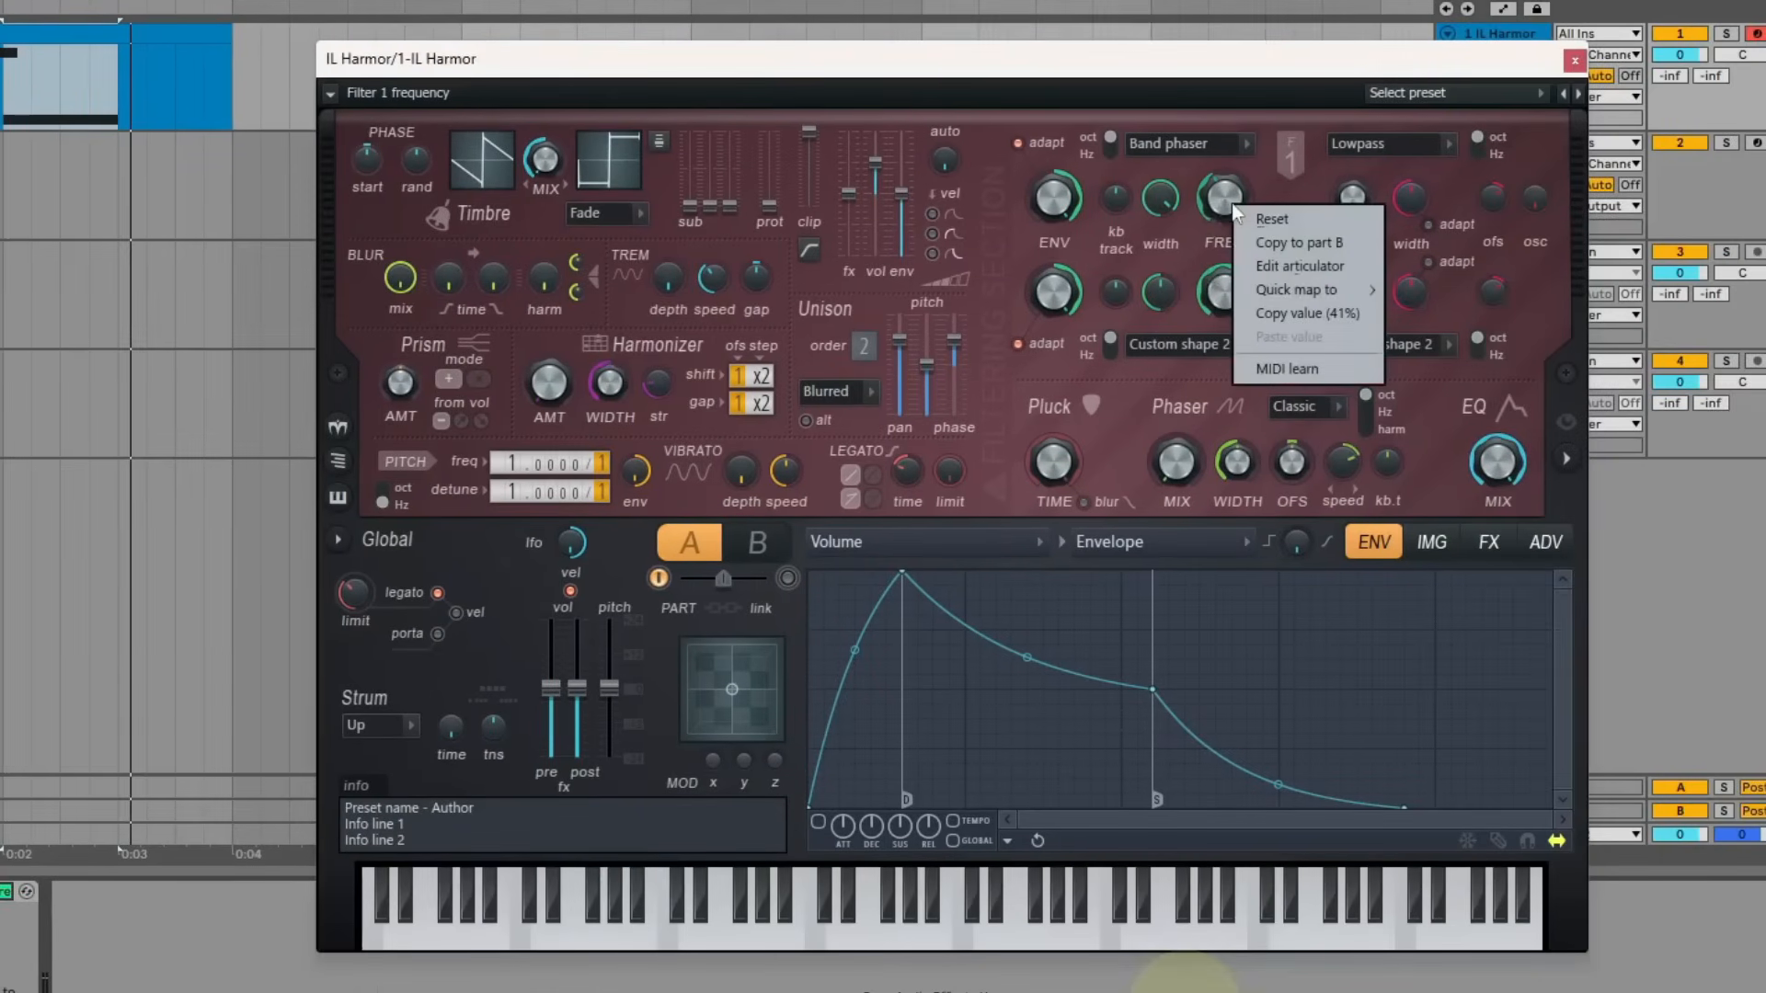
mouse_move(1339, 297)
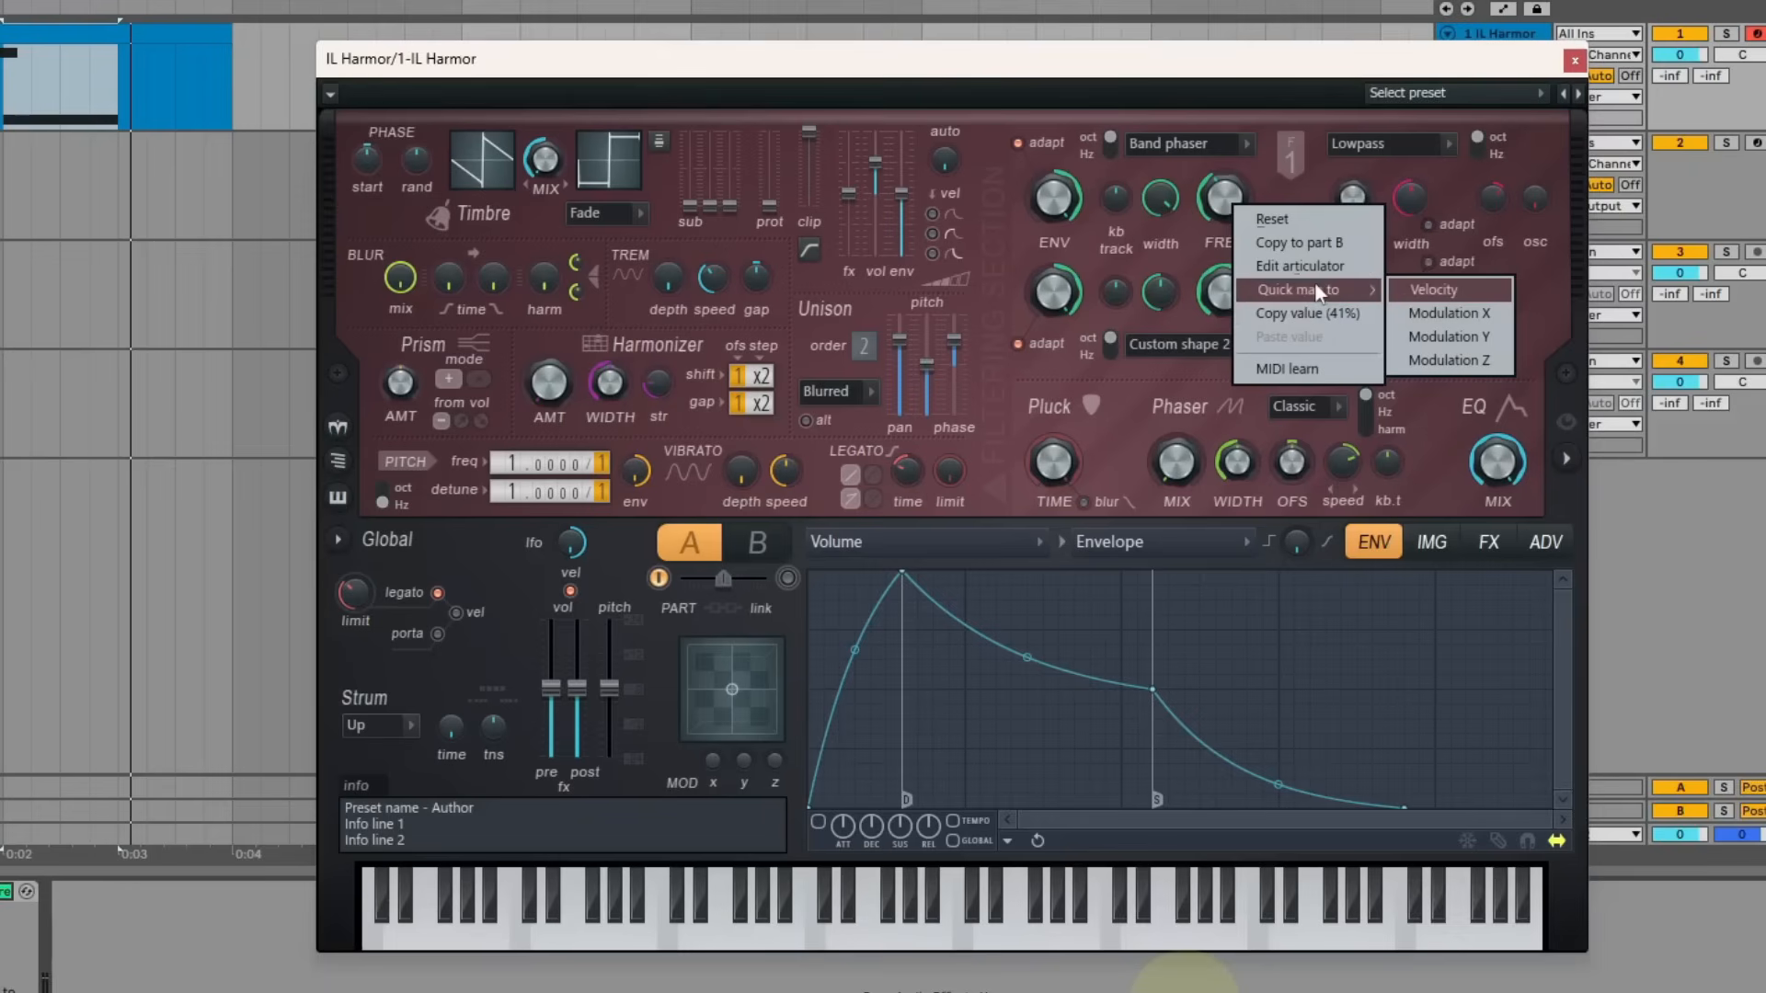
left_click(1482, 319)
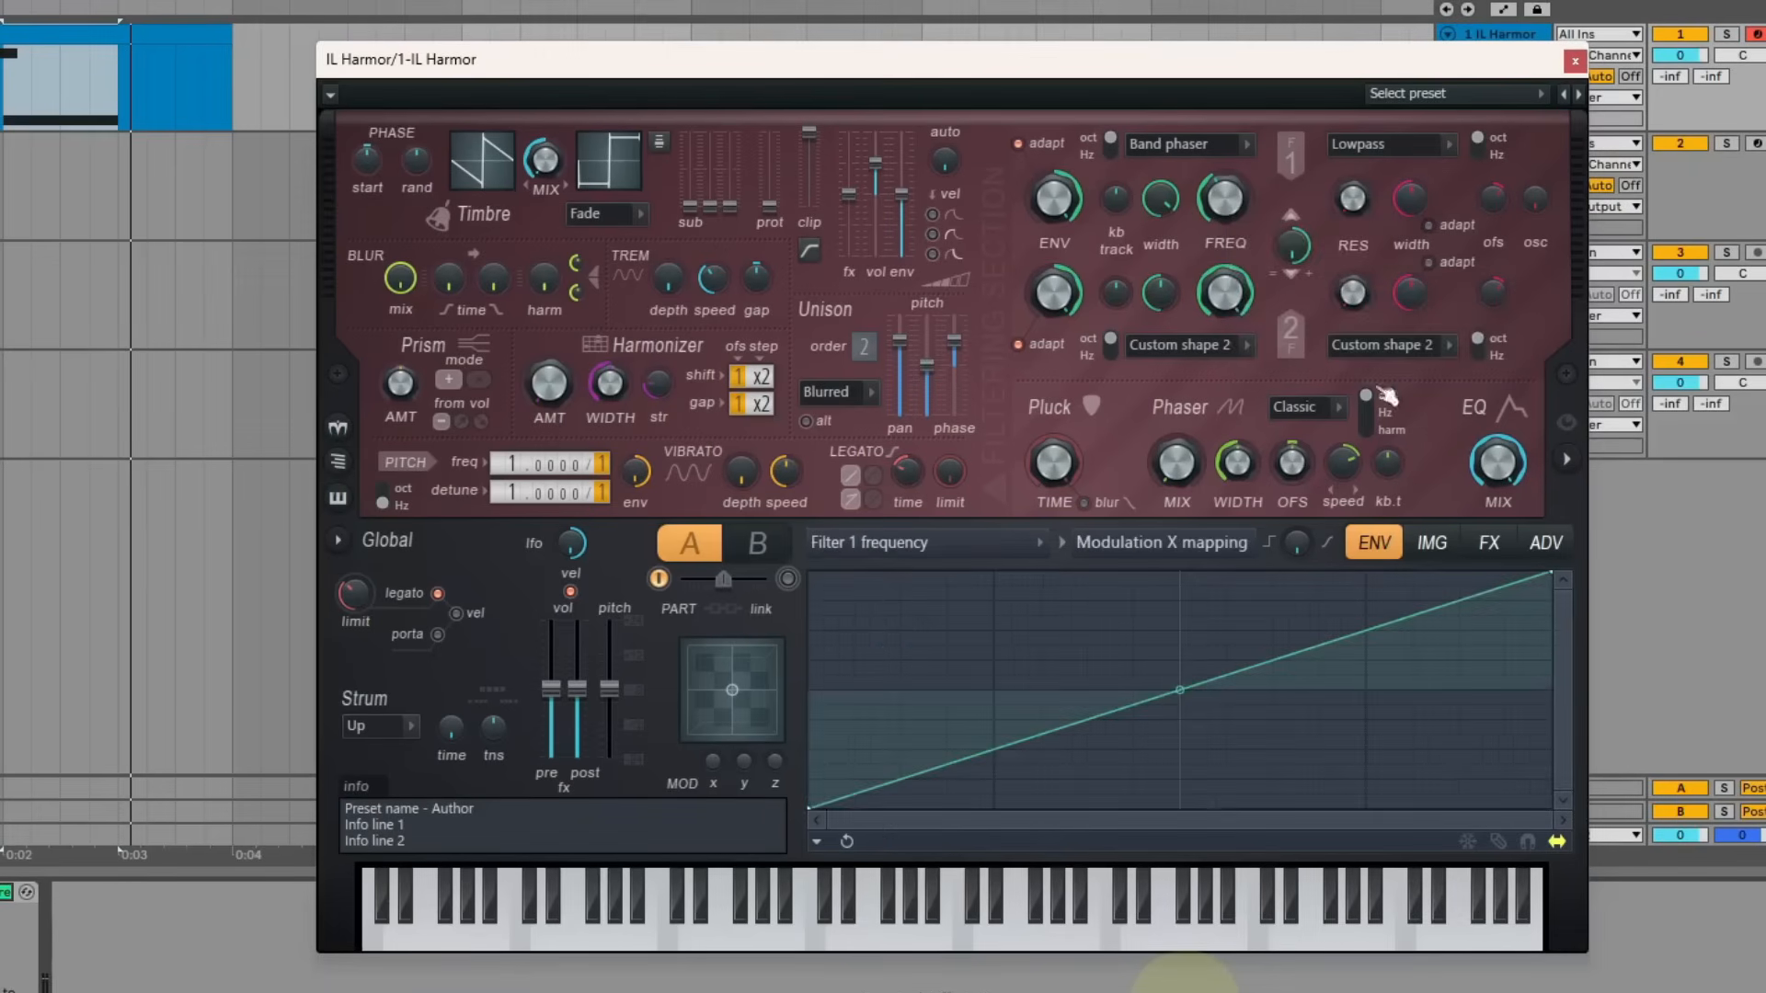
Add Main pitch, Modulation X, Modulation Y and part A's filter frequency to the Harmor device's exposed parameters.
right_click(714, 766)
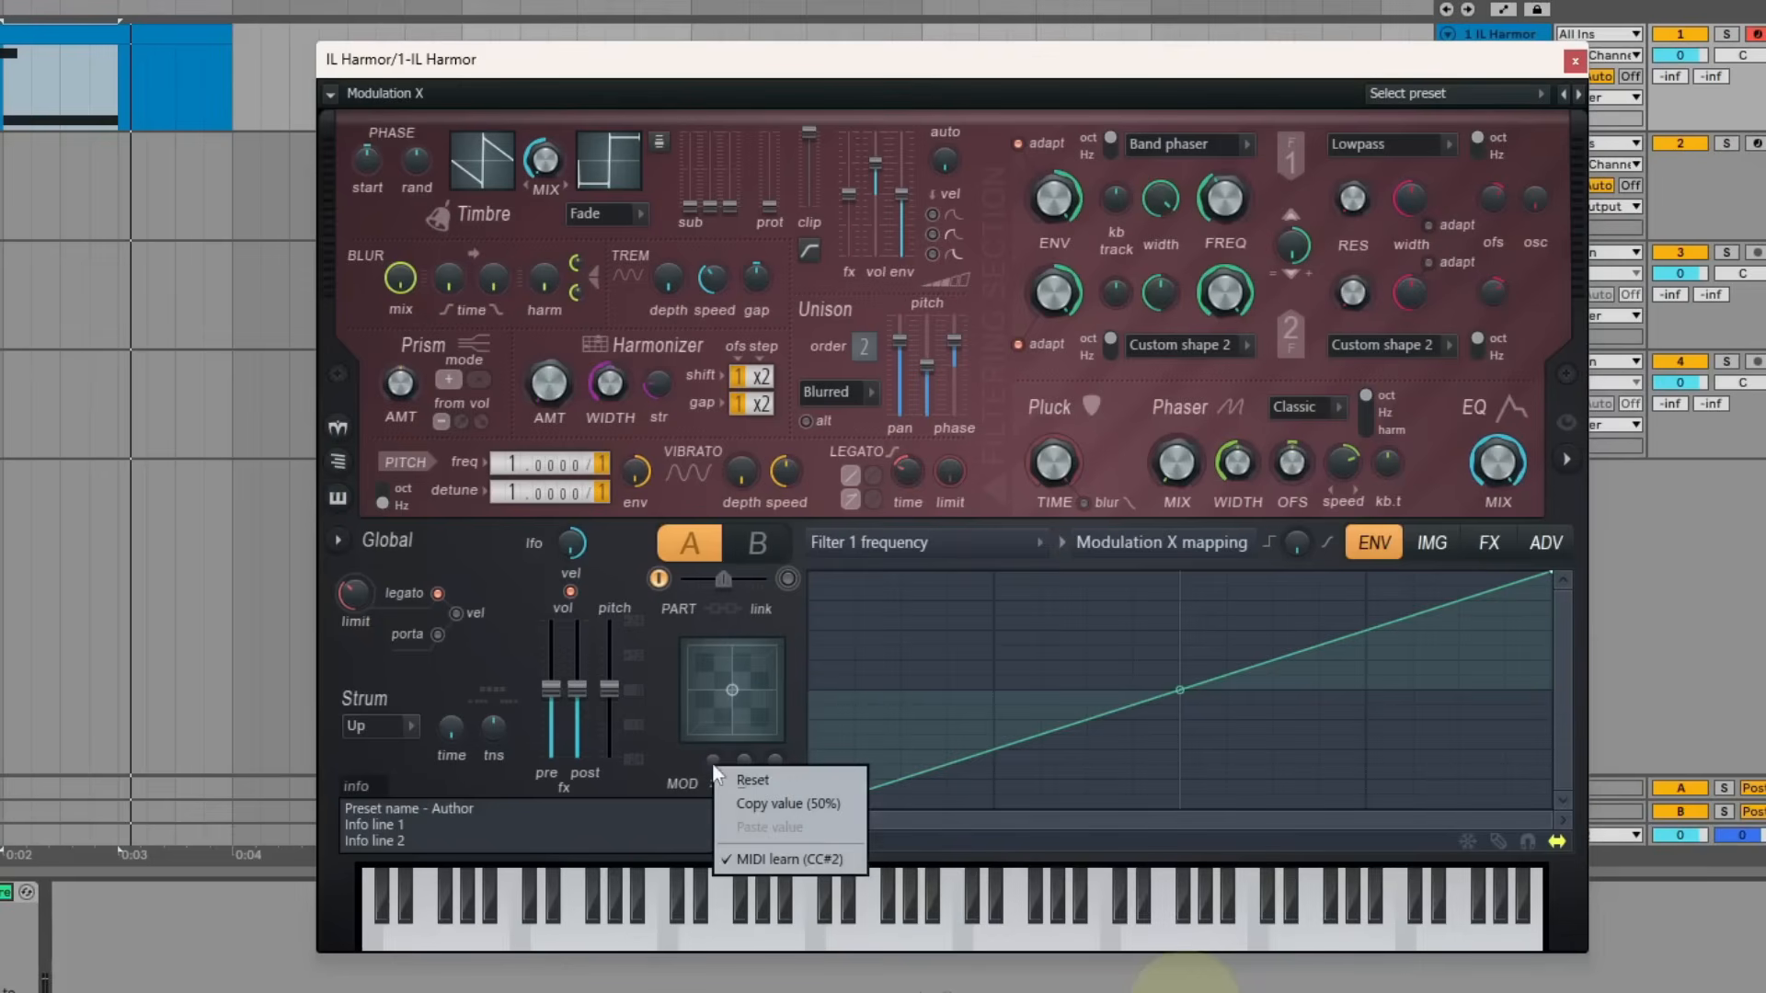
left_click(682, 771)
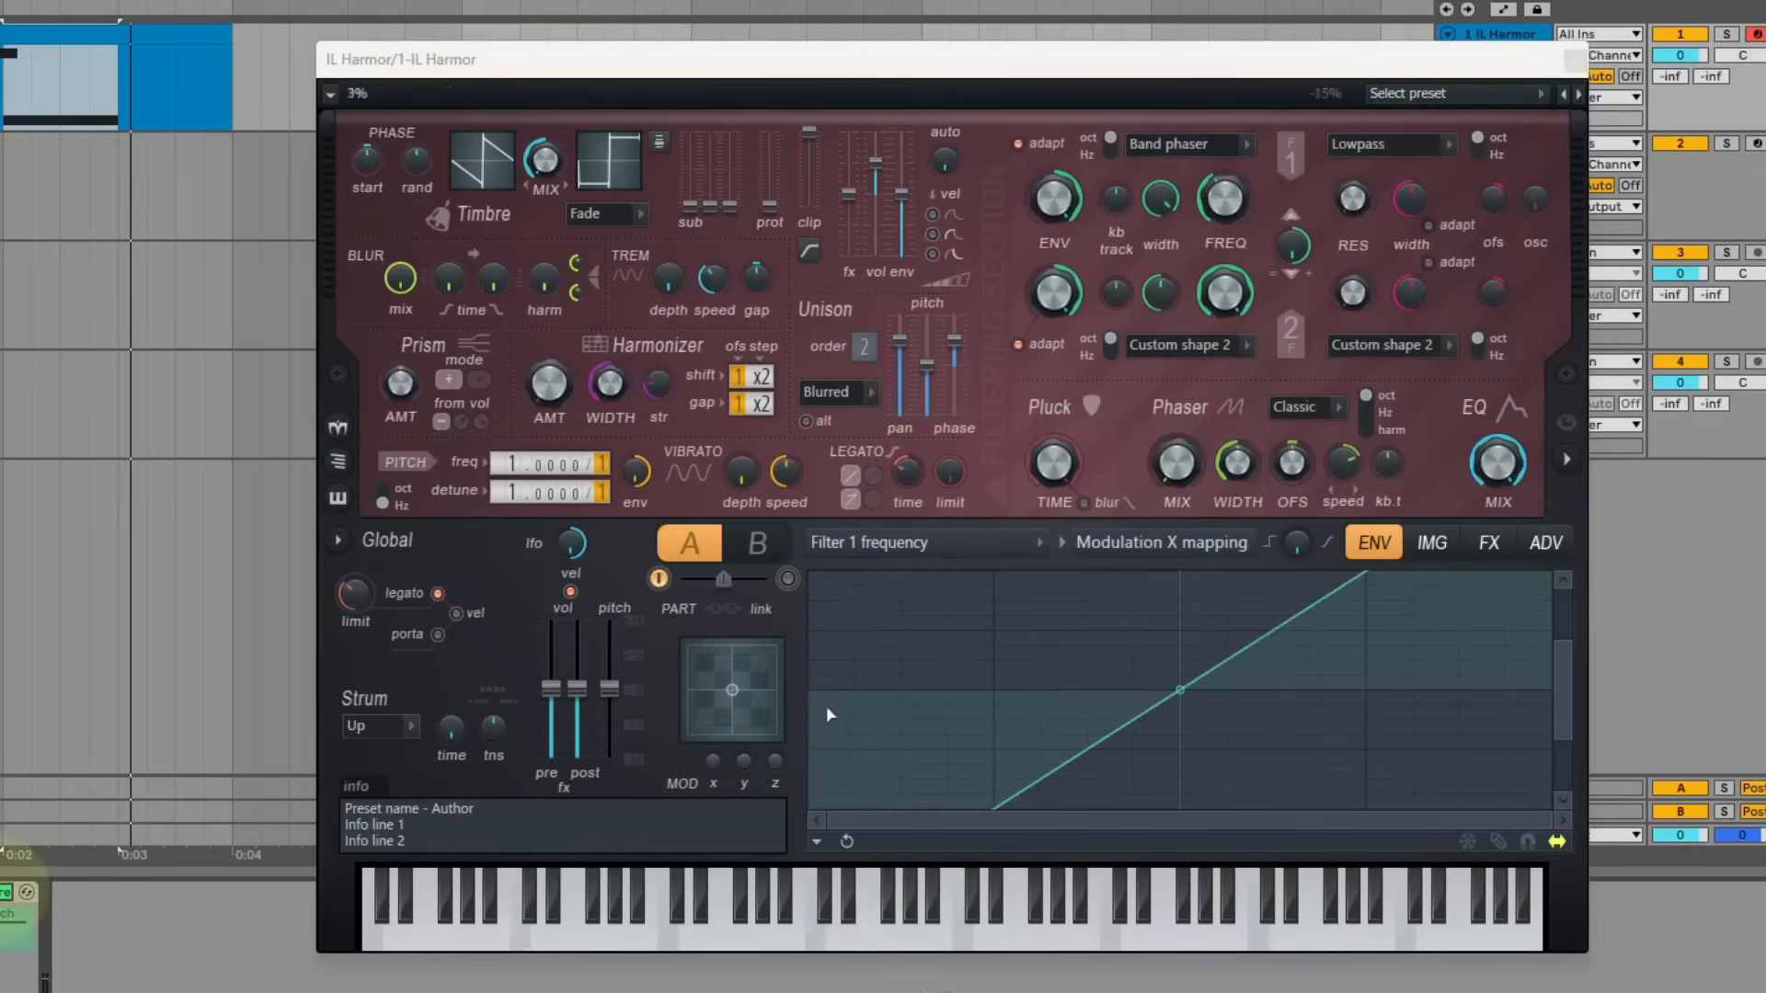
left_click_drag(631, 719, 631, 714)
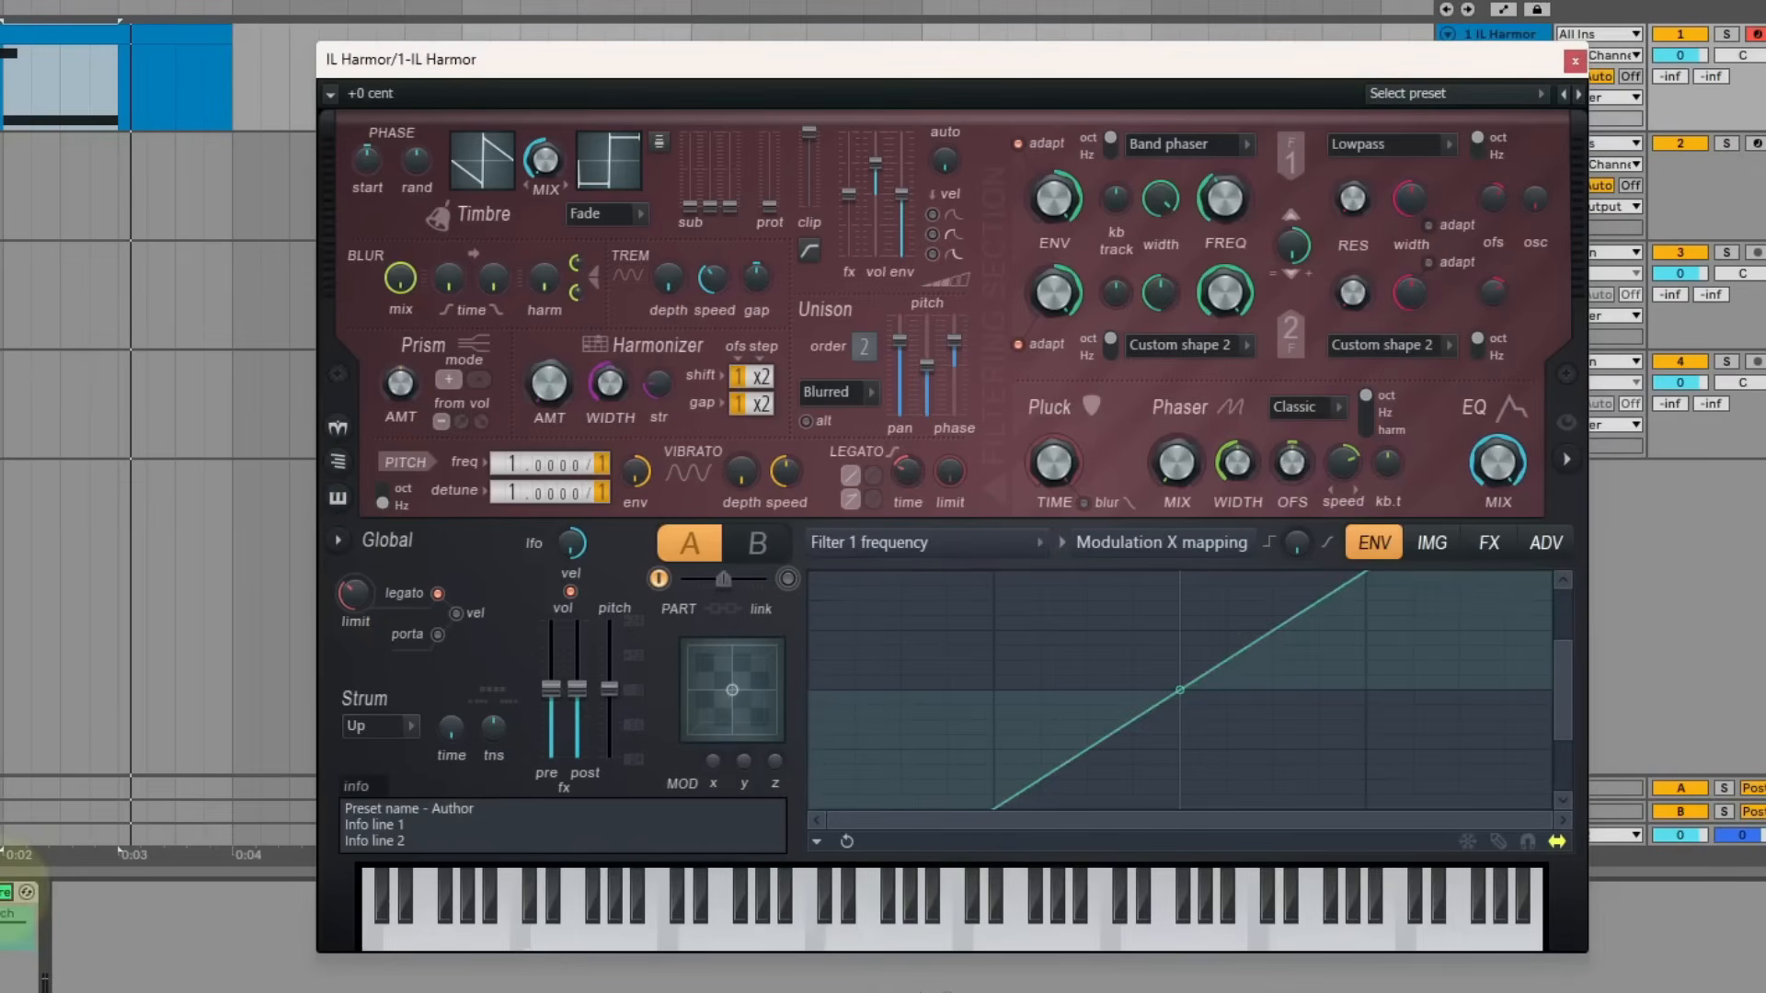
left_click_drag(713, 768, 713, 752)
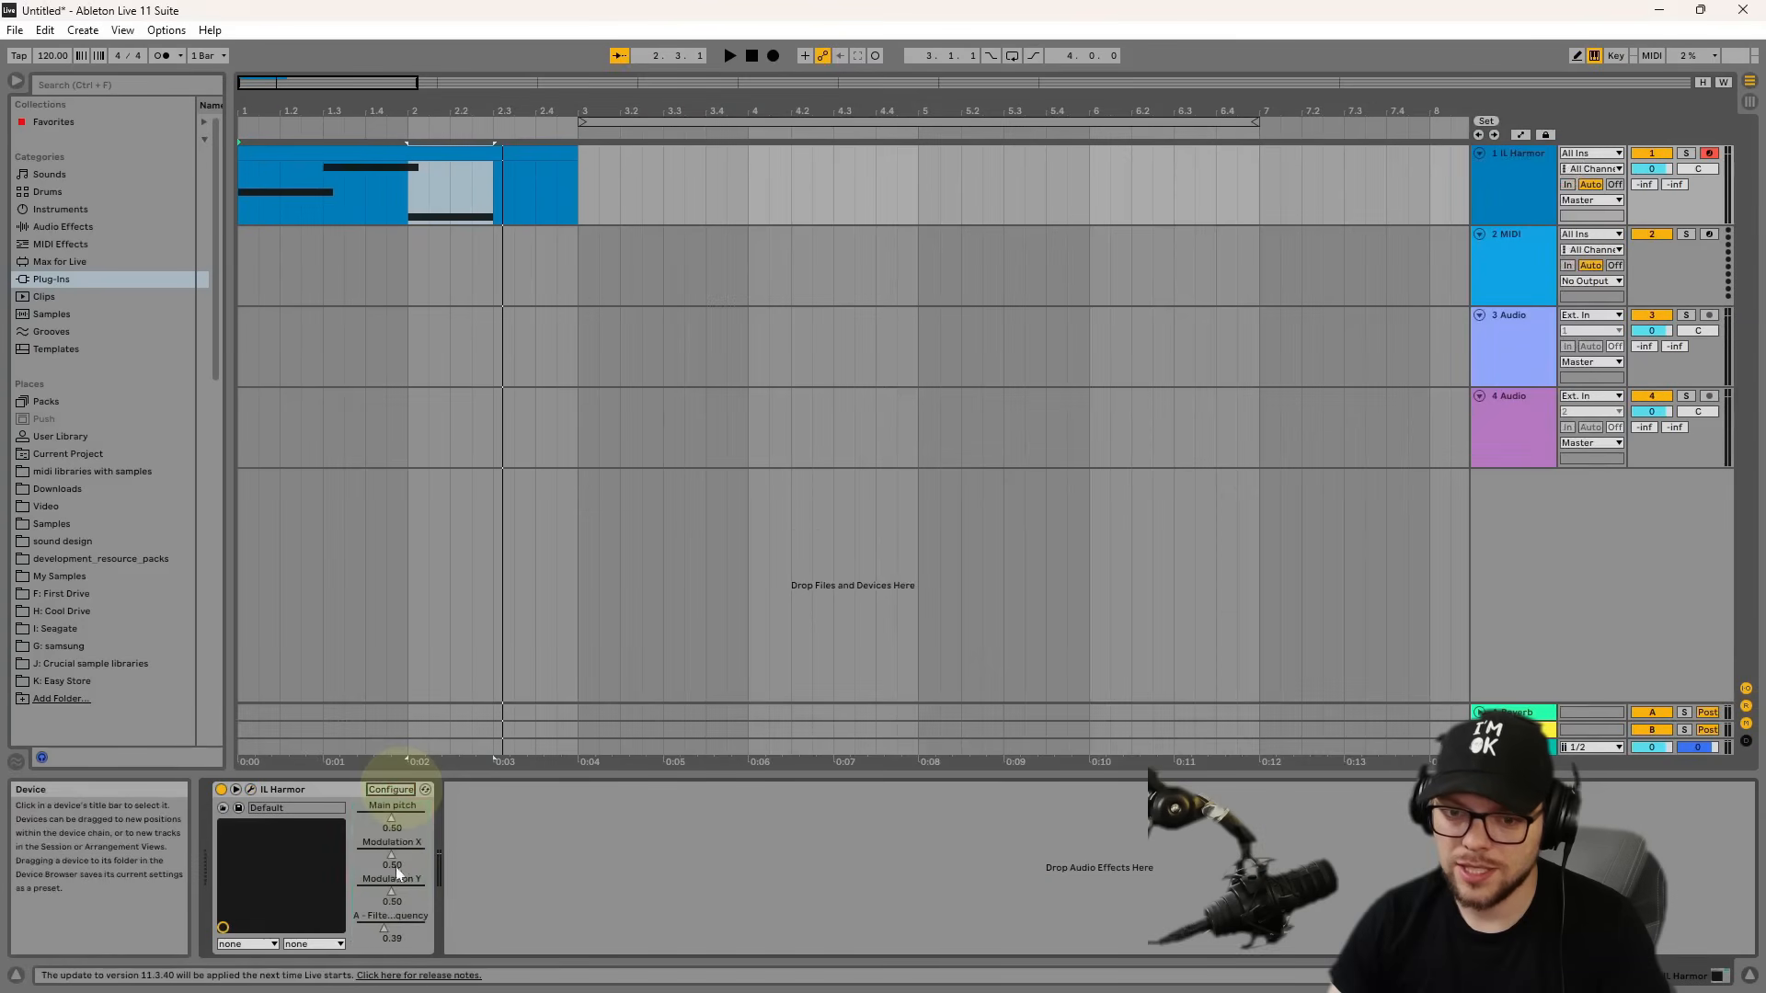
Show the part A filter frequency automation on the Harmor track and select the clip.
right_click(386, 932)
left_click(425, 838)
mouse_move(374, 111)
left_mouse_down()
mouse_move(799, 184)
mouse_move(405, 111)
left_mouse_up()
left_click(414, 154)
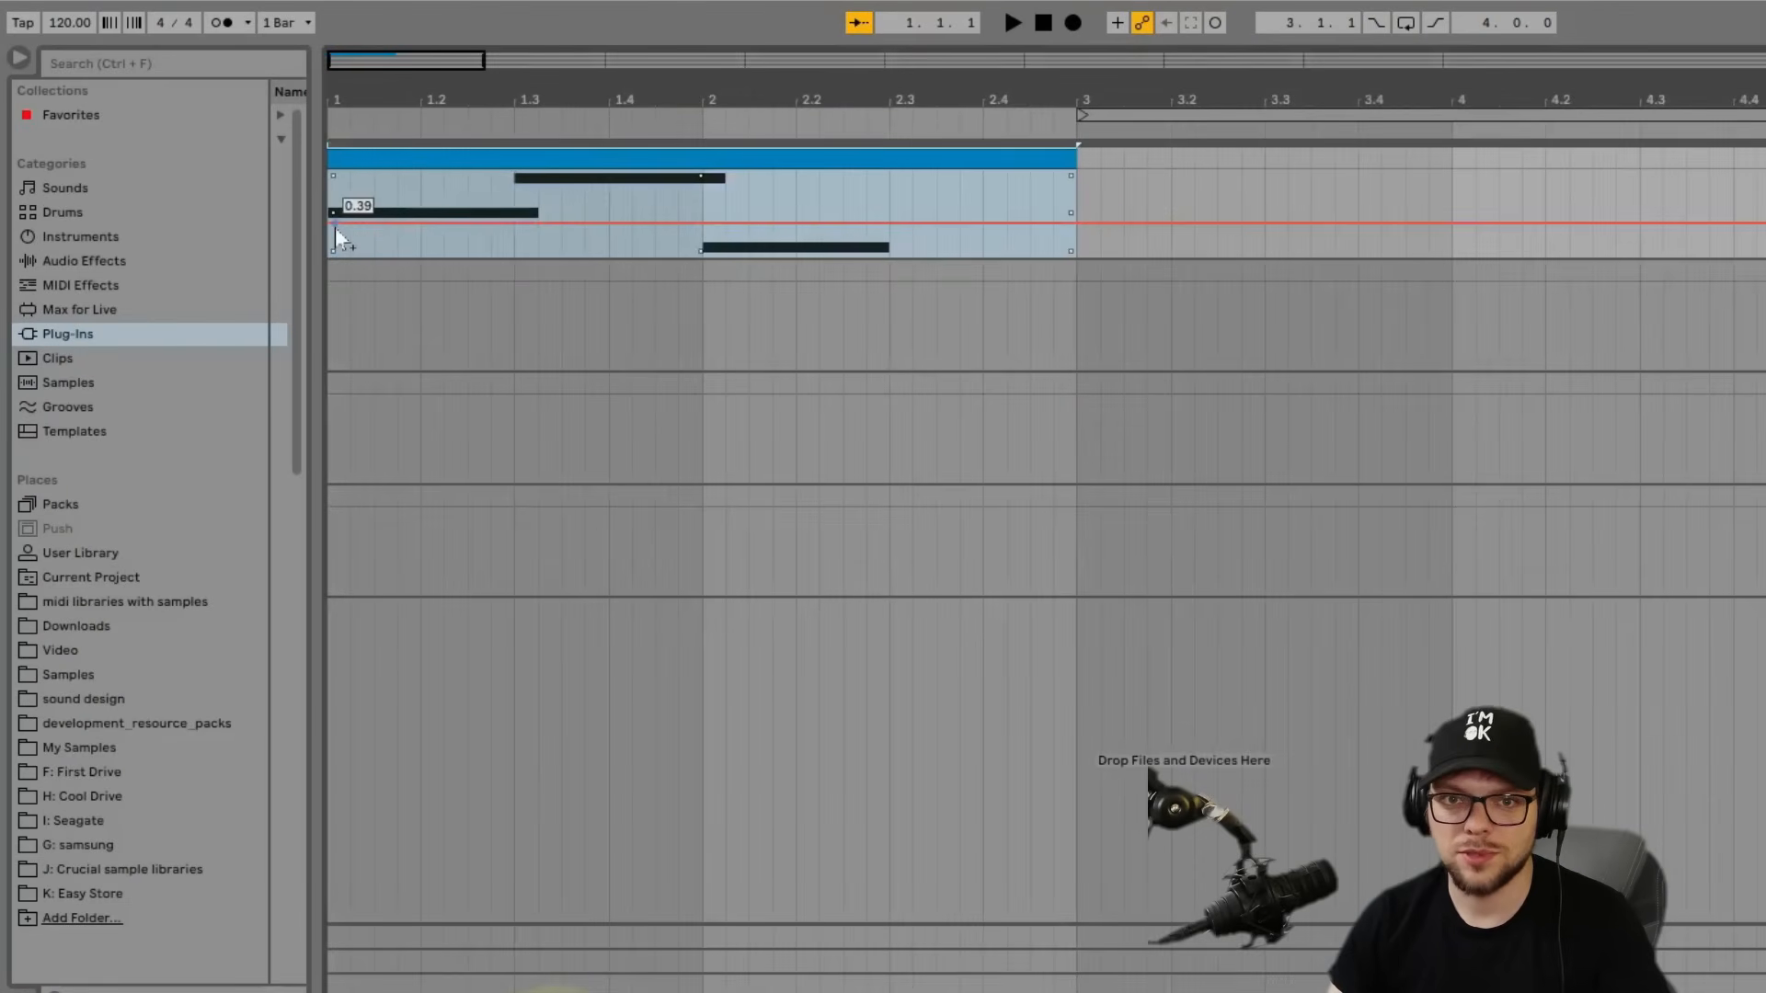
Shape the filter frequency automation with a small early rise, a dip at 1.3, a peak at 2.1 and a drop before 2.3, then audition it.
left_click(242, 201)
left_click_drag(523, 244, 388, 214)
left_click_drag(702, 222, 702, 203)
left_click_drag(866, 203, 866, 218)
left_click(445, 154)
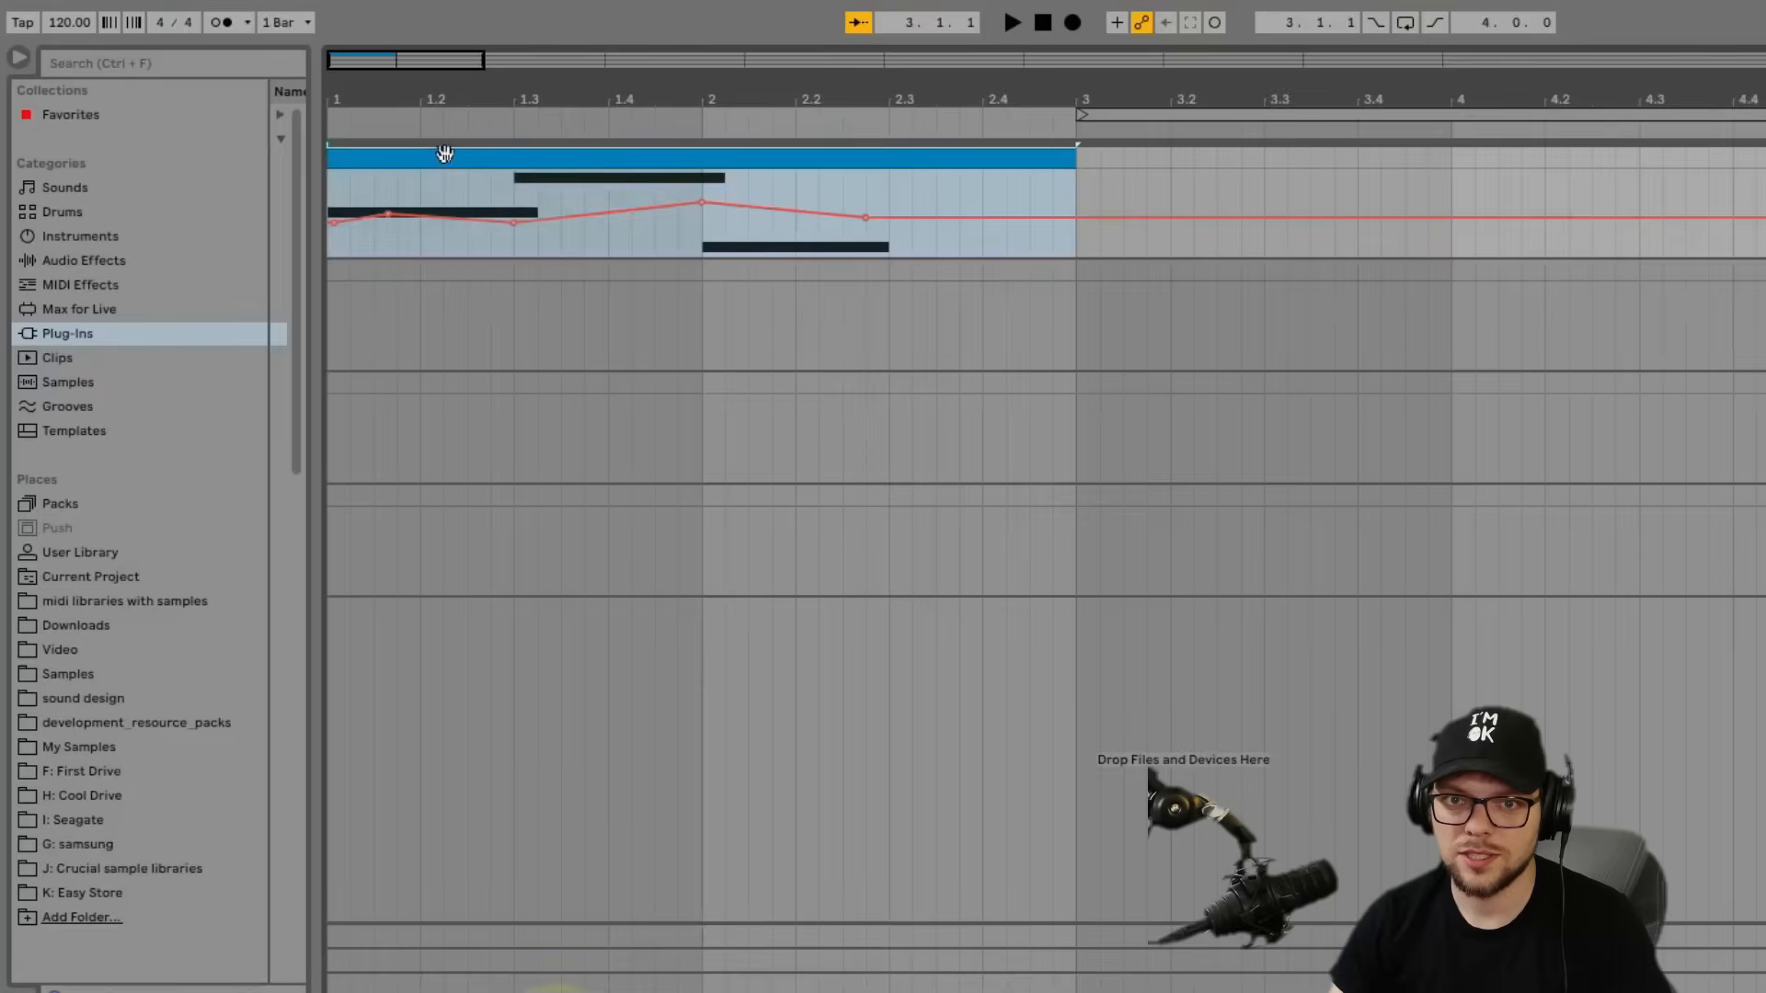
key("space")
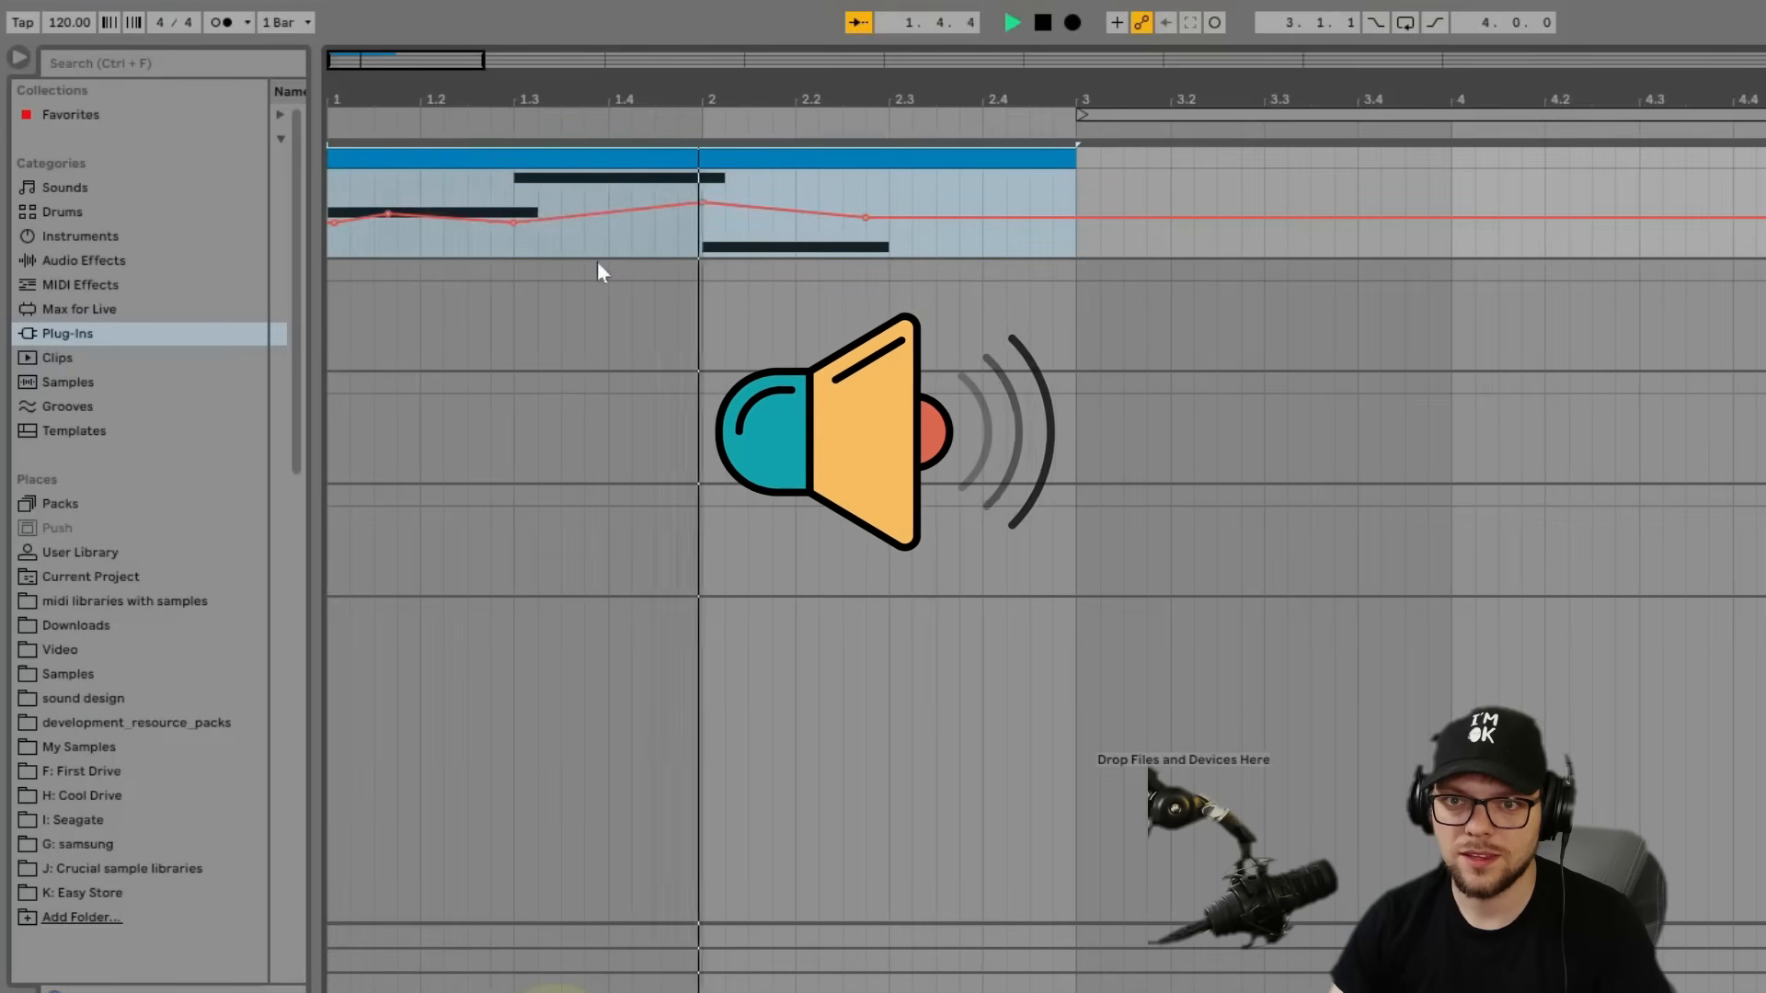
key("space")
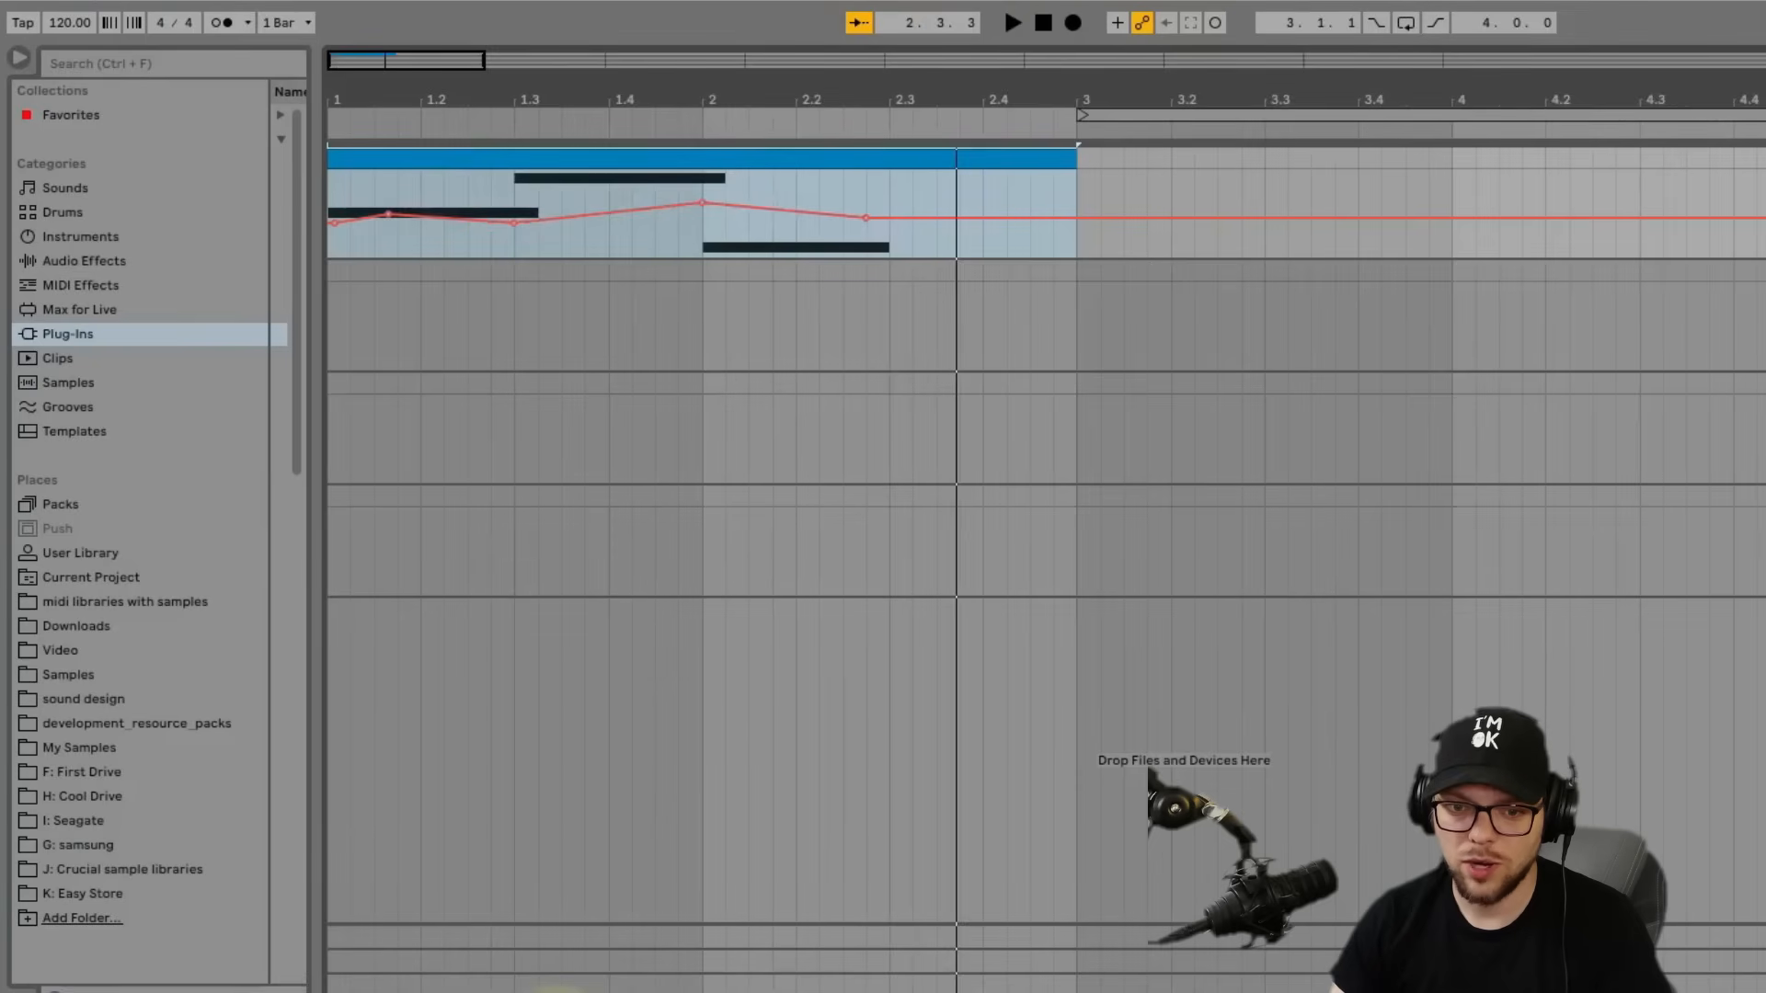
Reopen the Harmor editor, lower the unison phase and raise the unison pitch thickness to 80%.
left_click(295, 917)
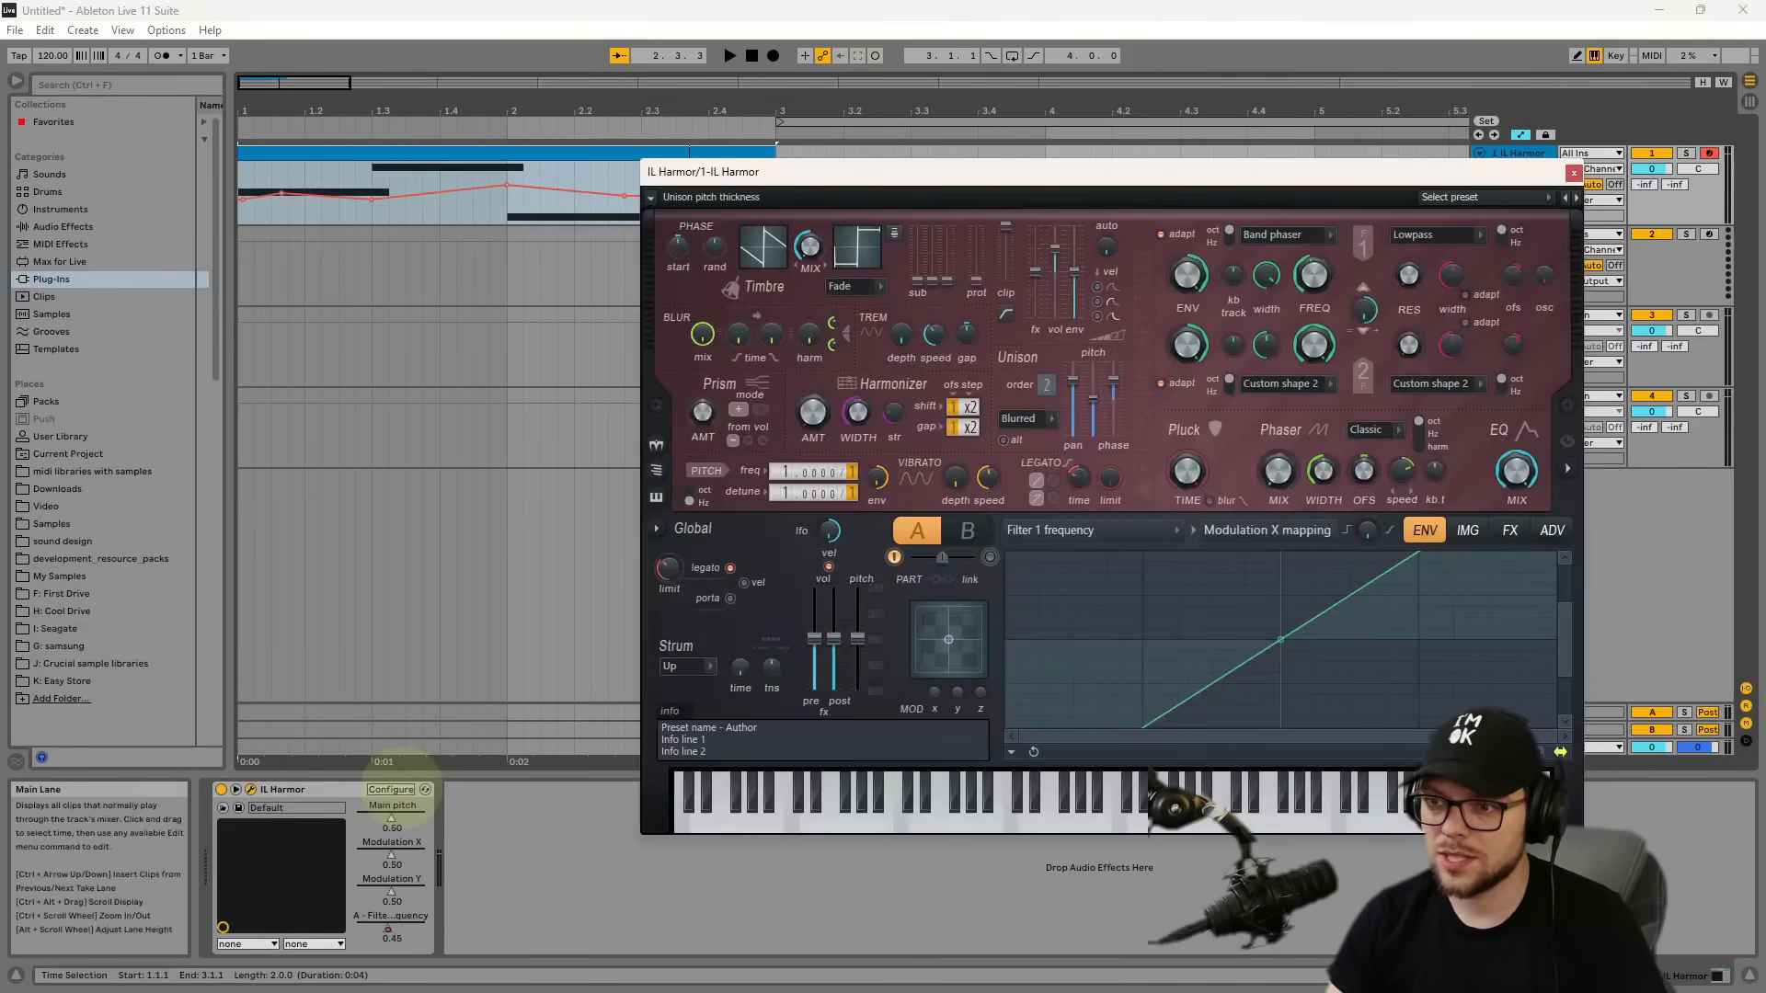
left_click_drag(1093, 397, 1093, 421)
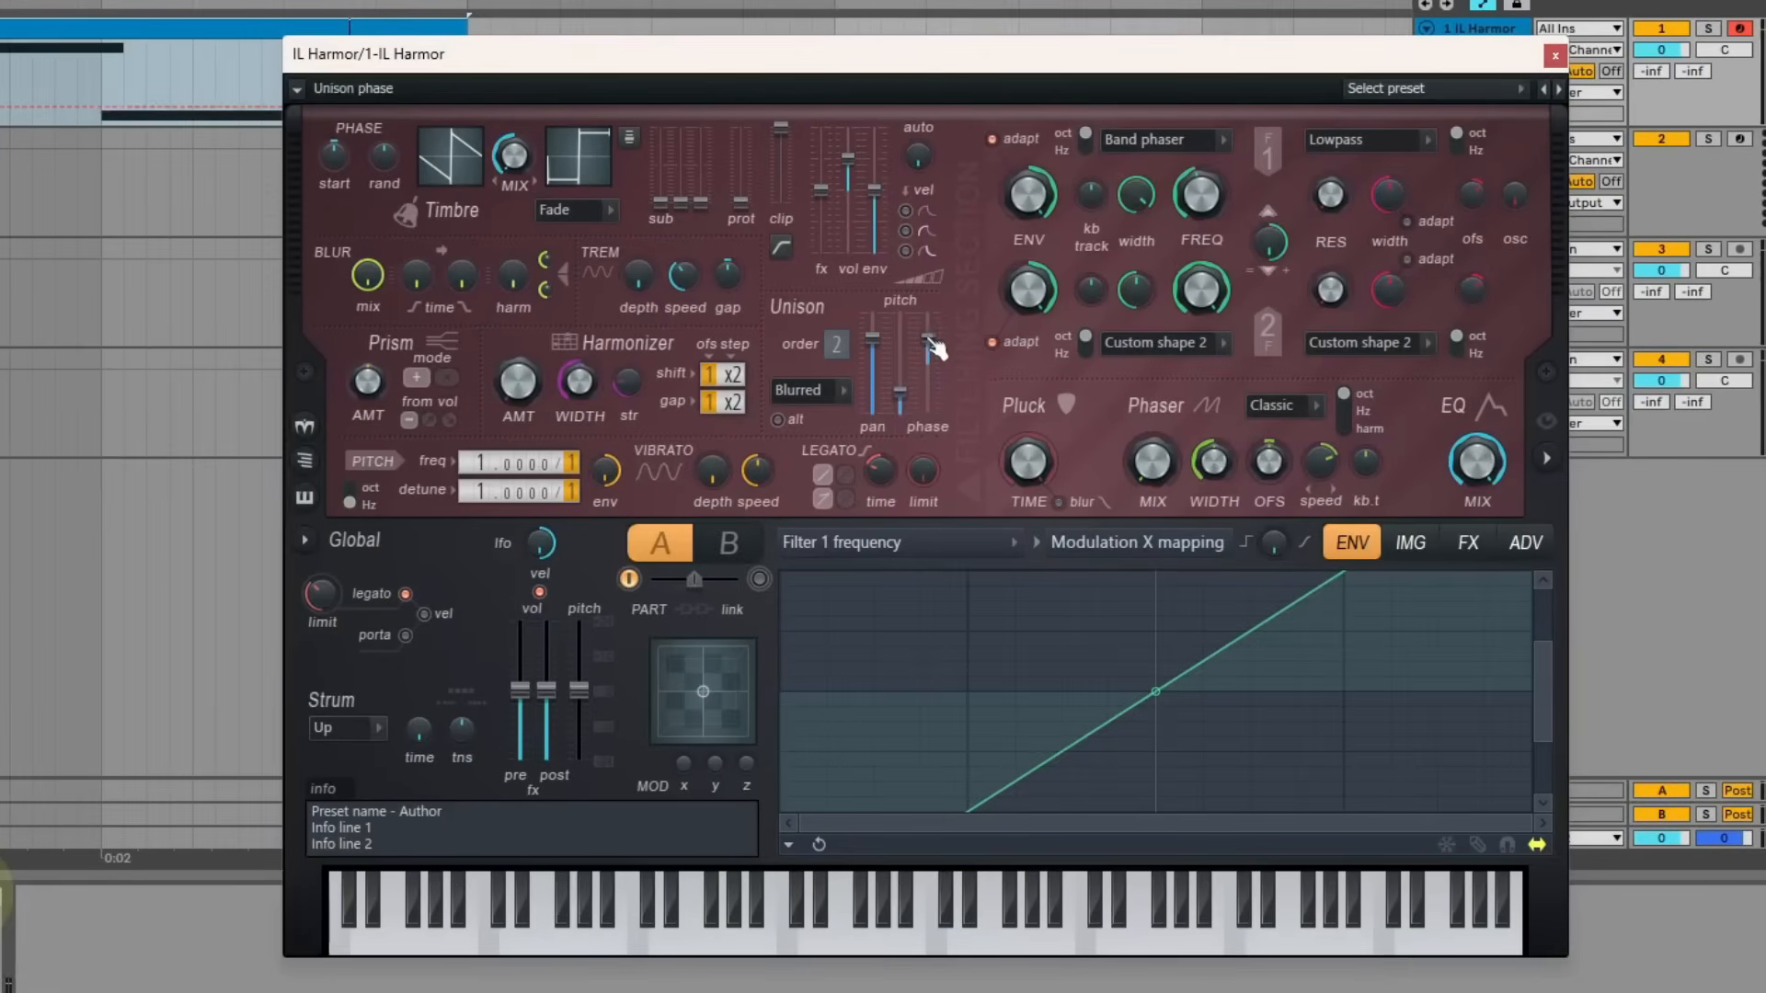
left_click_drag(931, 341, 931, 352)
left_click_drag(901, 405, 901, 375)
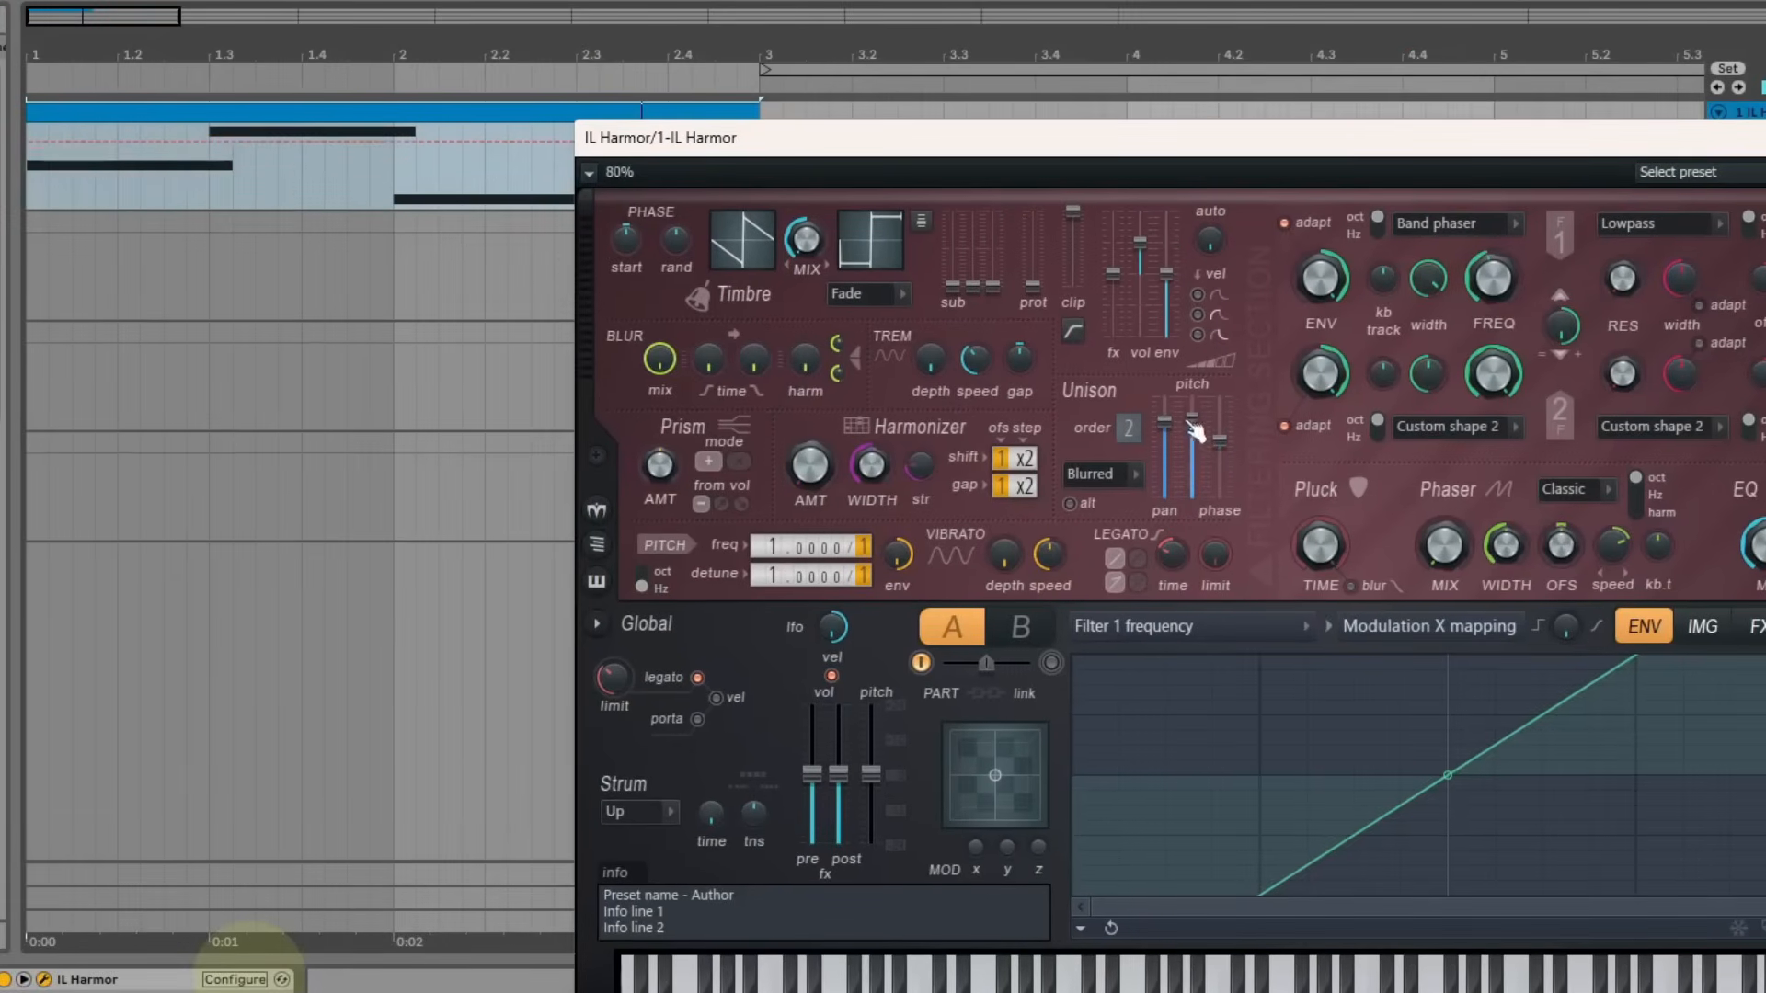
Audition the clip, fine-tune the unison pitch thickness and pull the unison panning down to nearly zero.
key("space")
left_click_drag(1193, 420, 1193, 408)
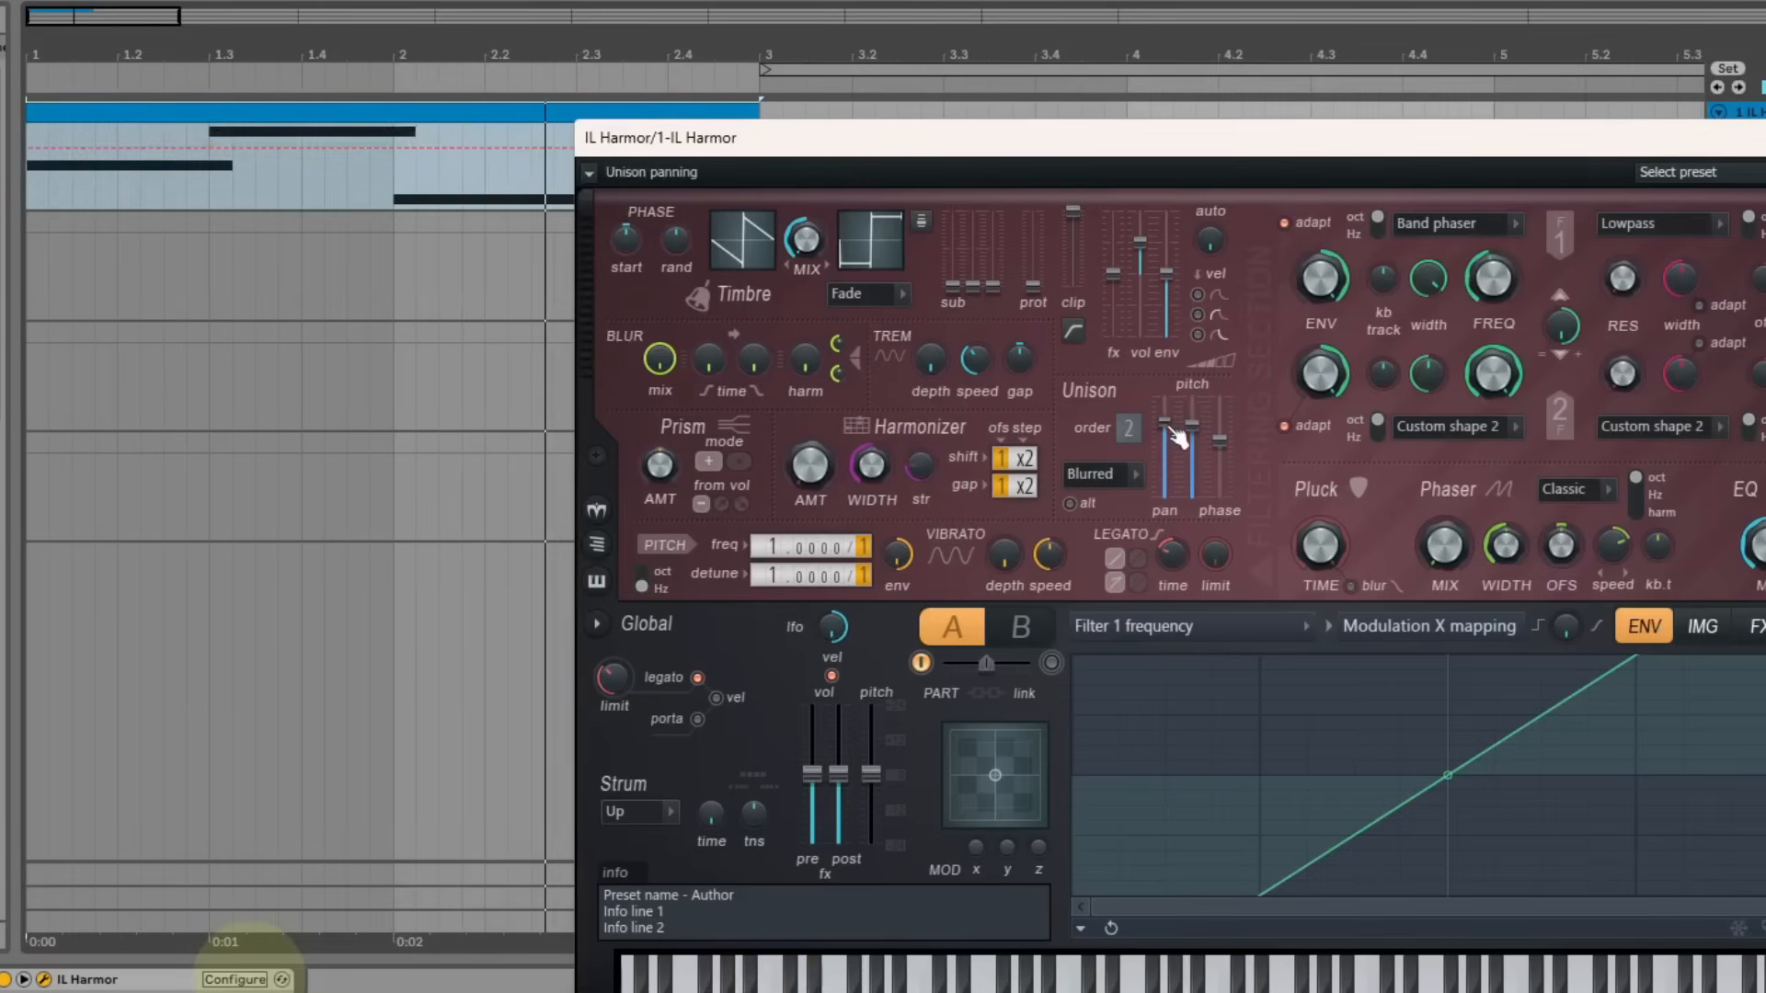
left_click_drag(1168, 485, 1165, 486)
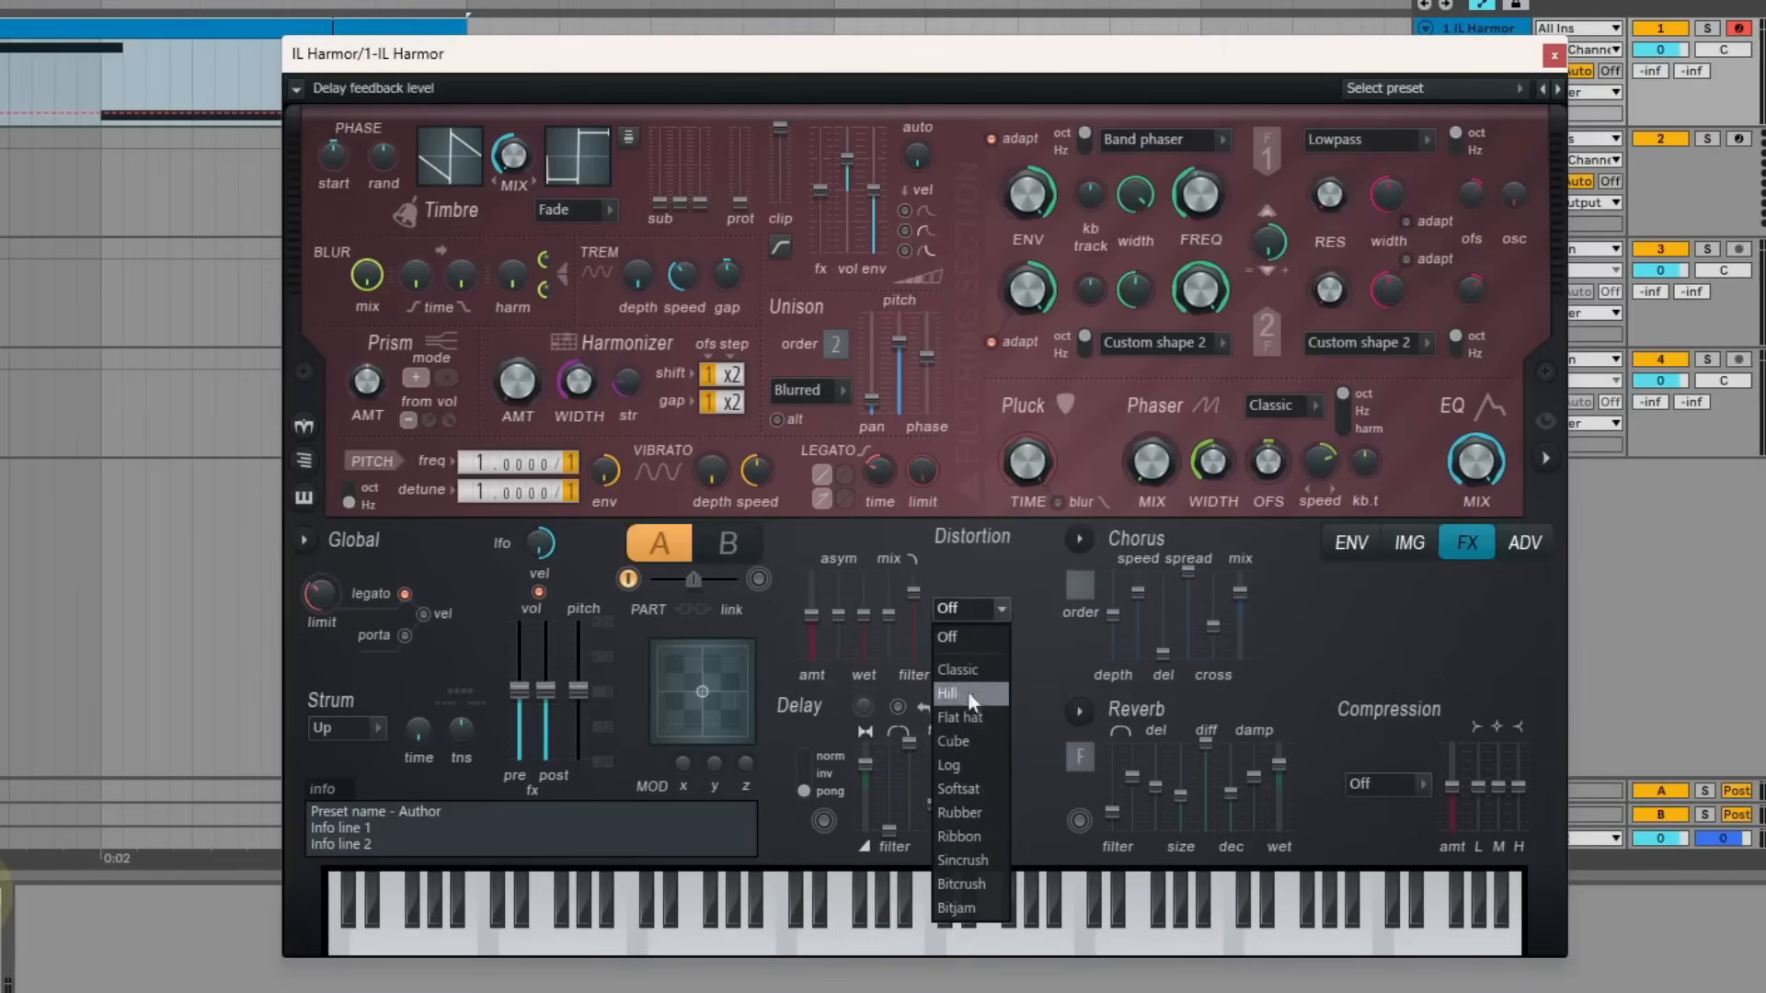
Set Harmor's distortion type to Cube with the amount at 100% and audition the clip.
left_click(979, 745)
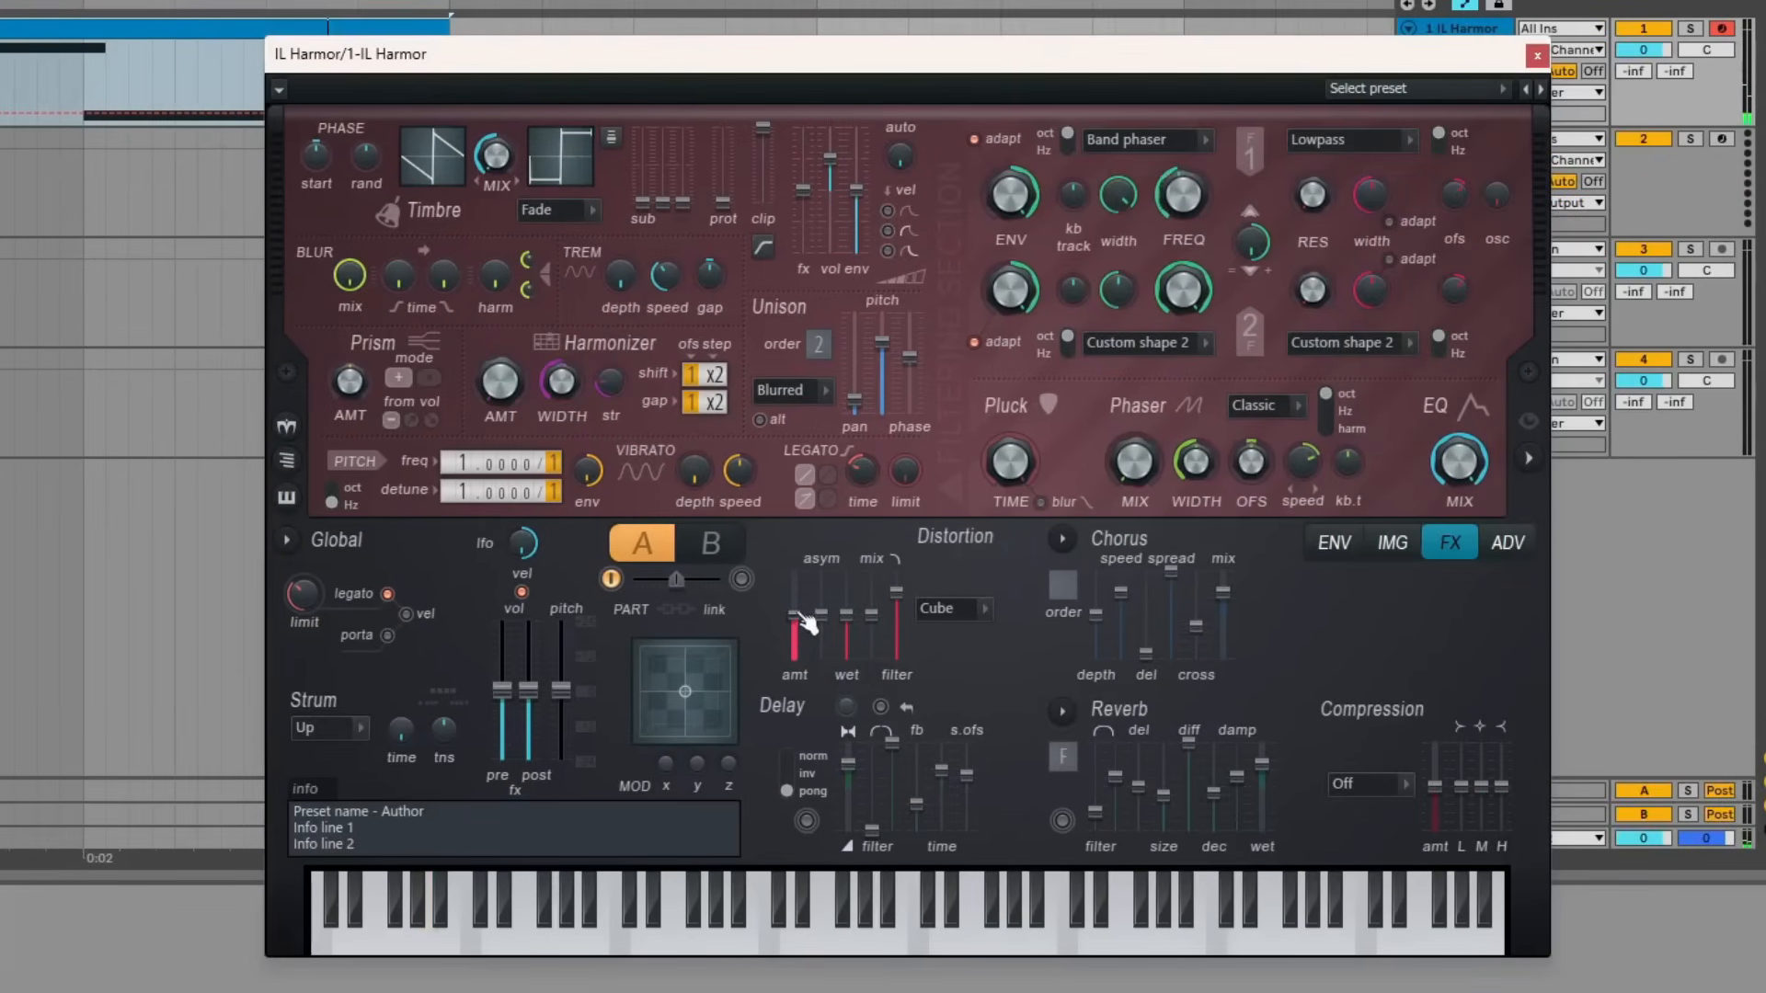
left_click_drag(794, 608, 794, 573)
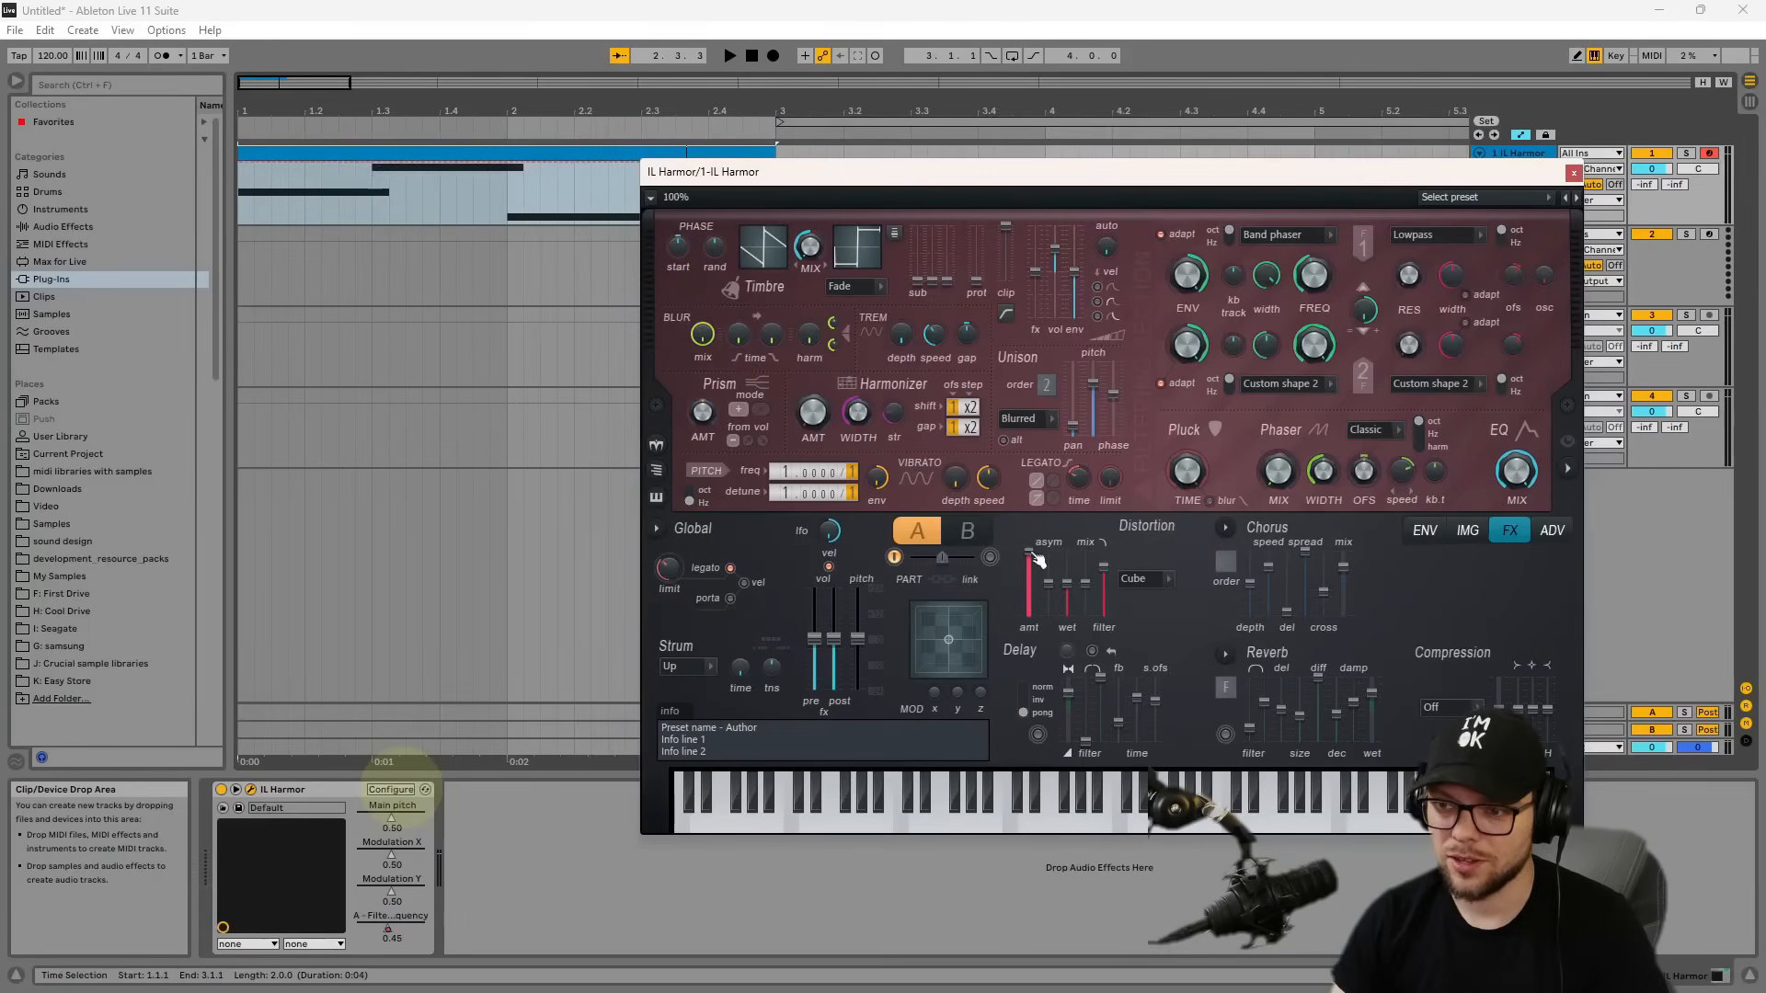
key("space")
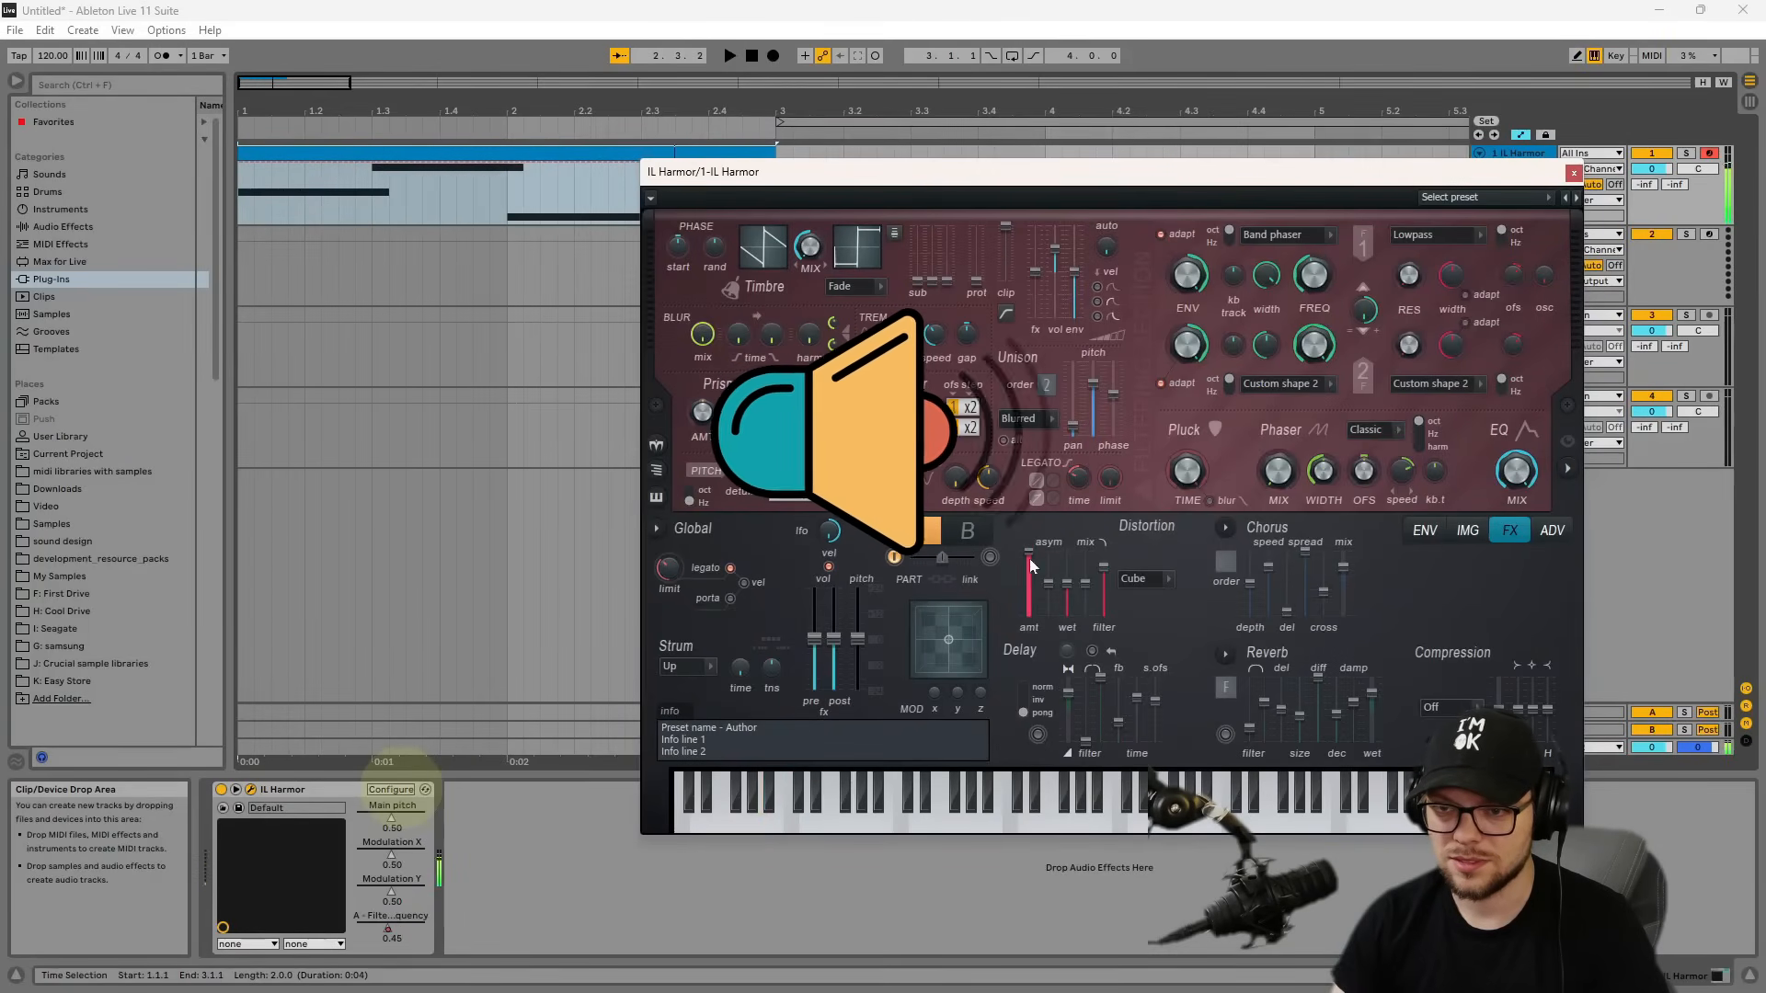
key("space")
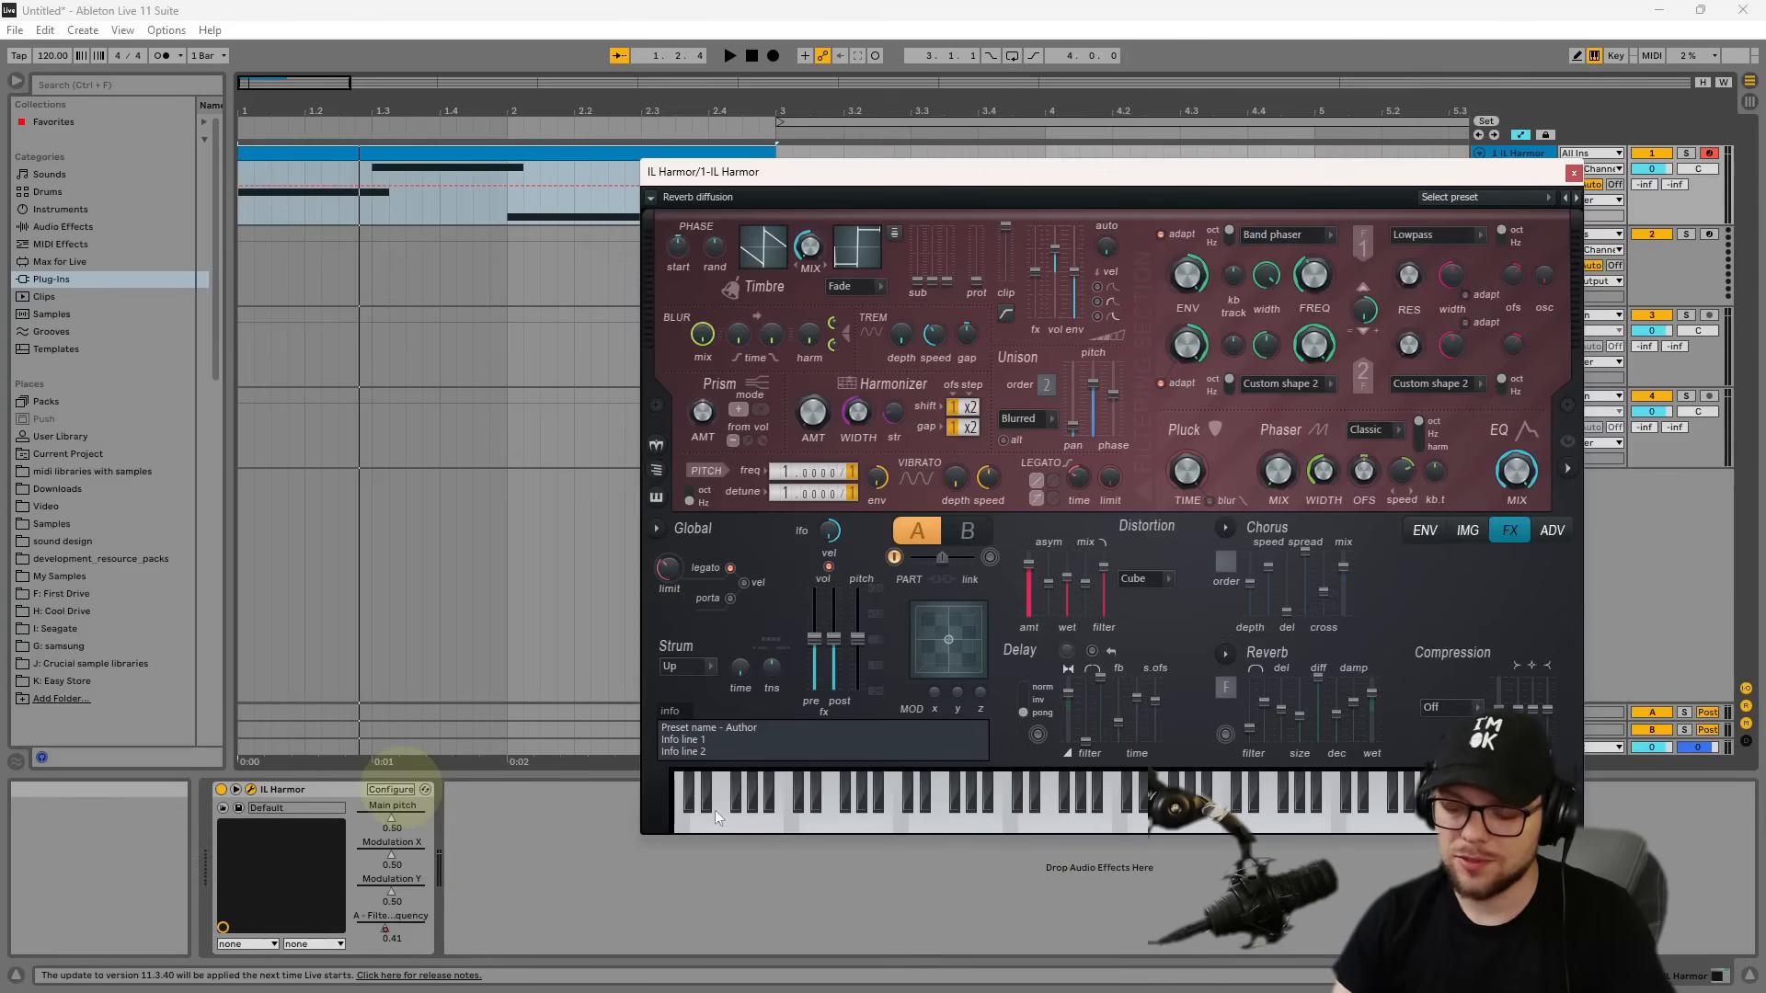
Try the Box phaser type in Harmor and audition the clip with it.
left_click(1389, 432)
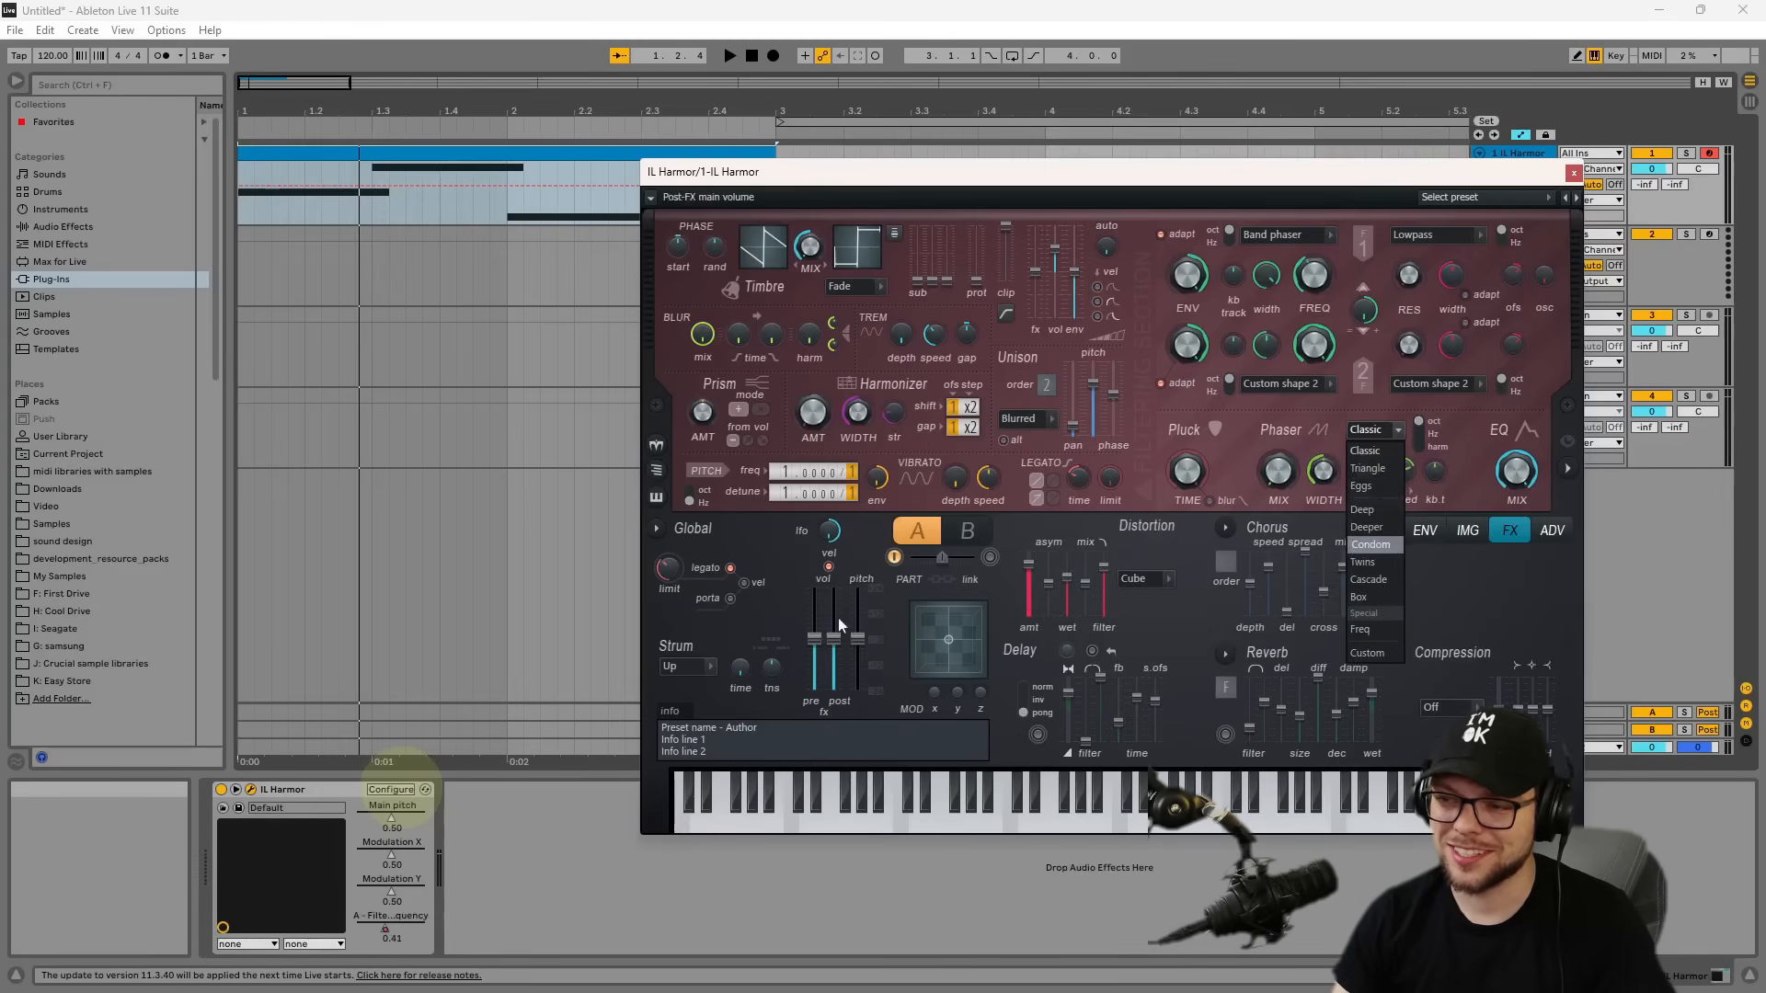
left_click(661, 620)
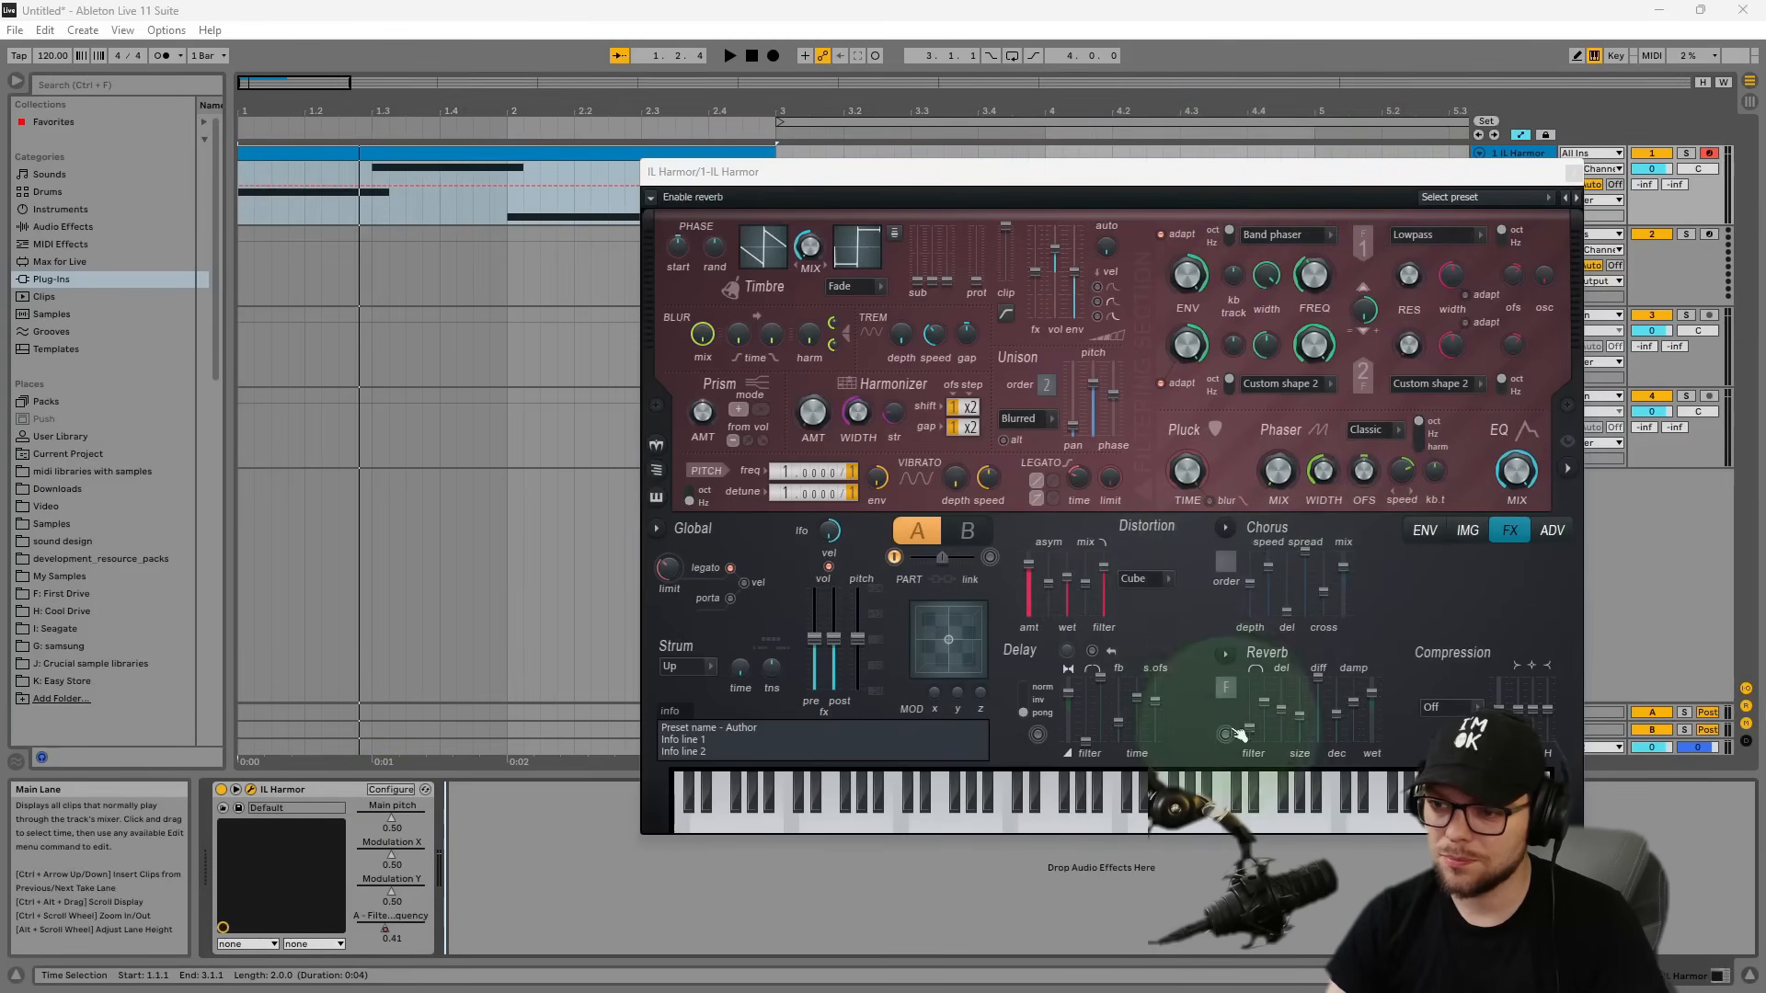
left_click(1383, 448)
left_click(1375, 568)
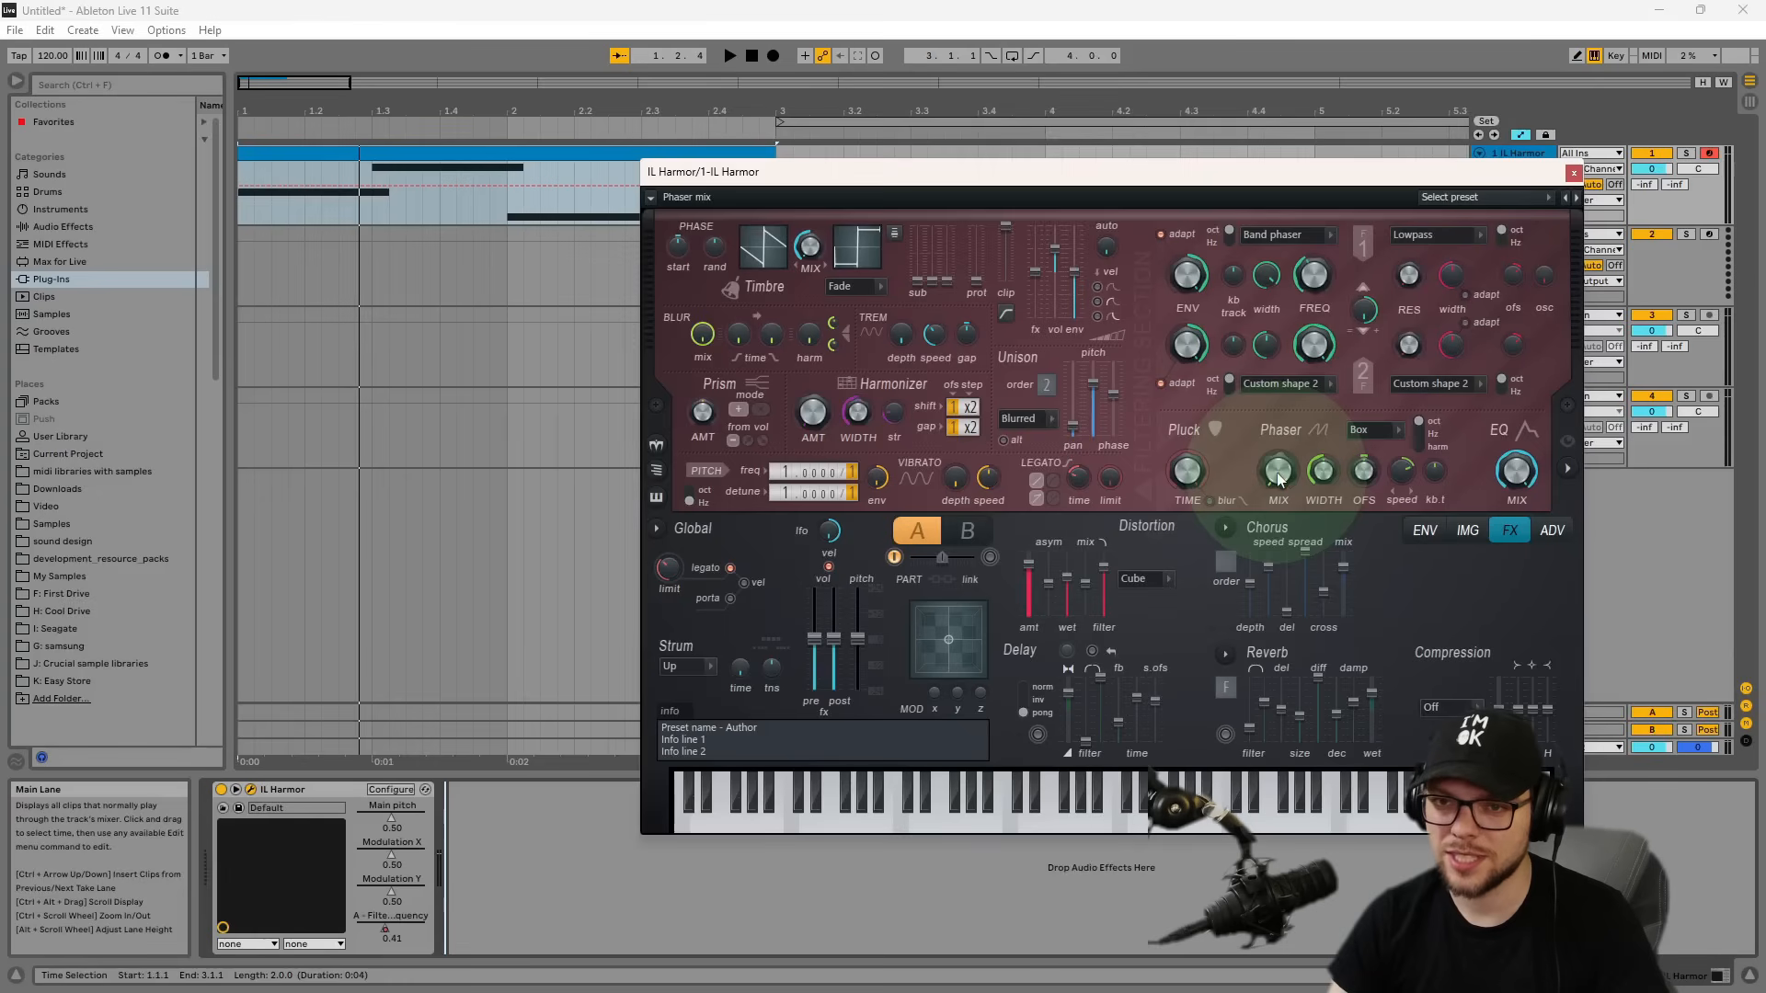
key("space")
key("space")
Set the arrangement loop to start at 1.1.1 with a length of 2.0.0 and enable looping.
left_click_drag(826, 121, 193, 166)
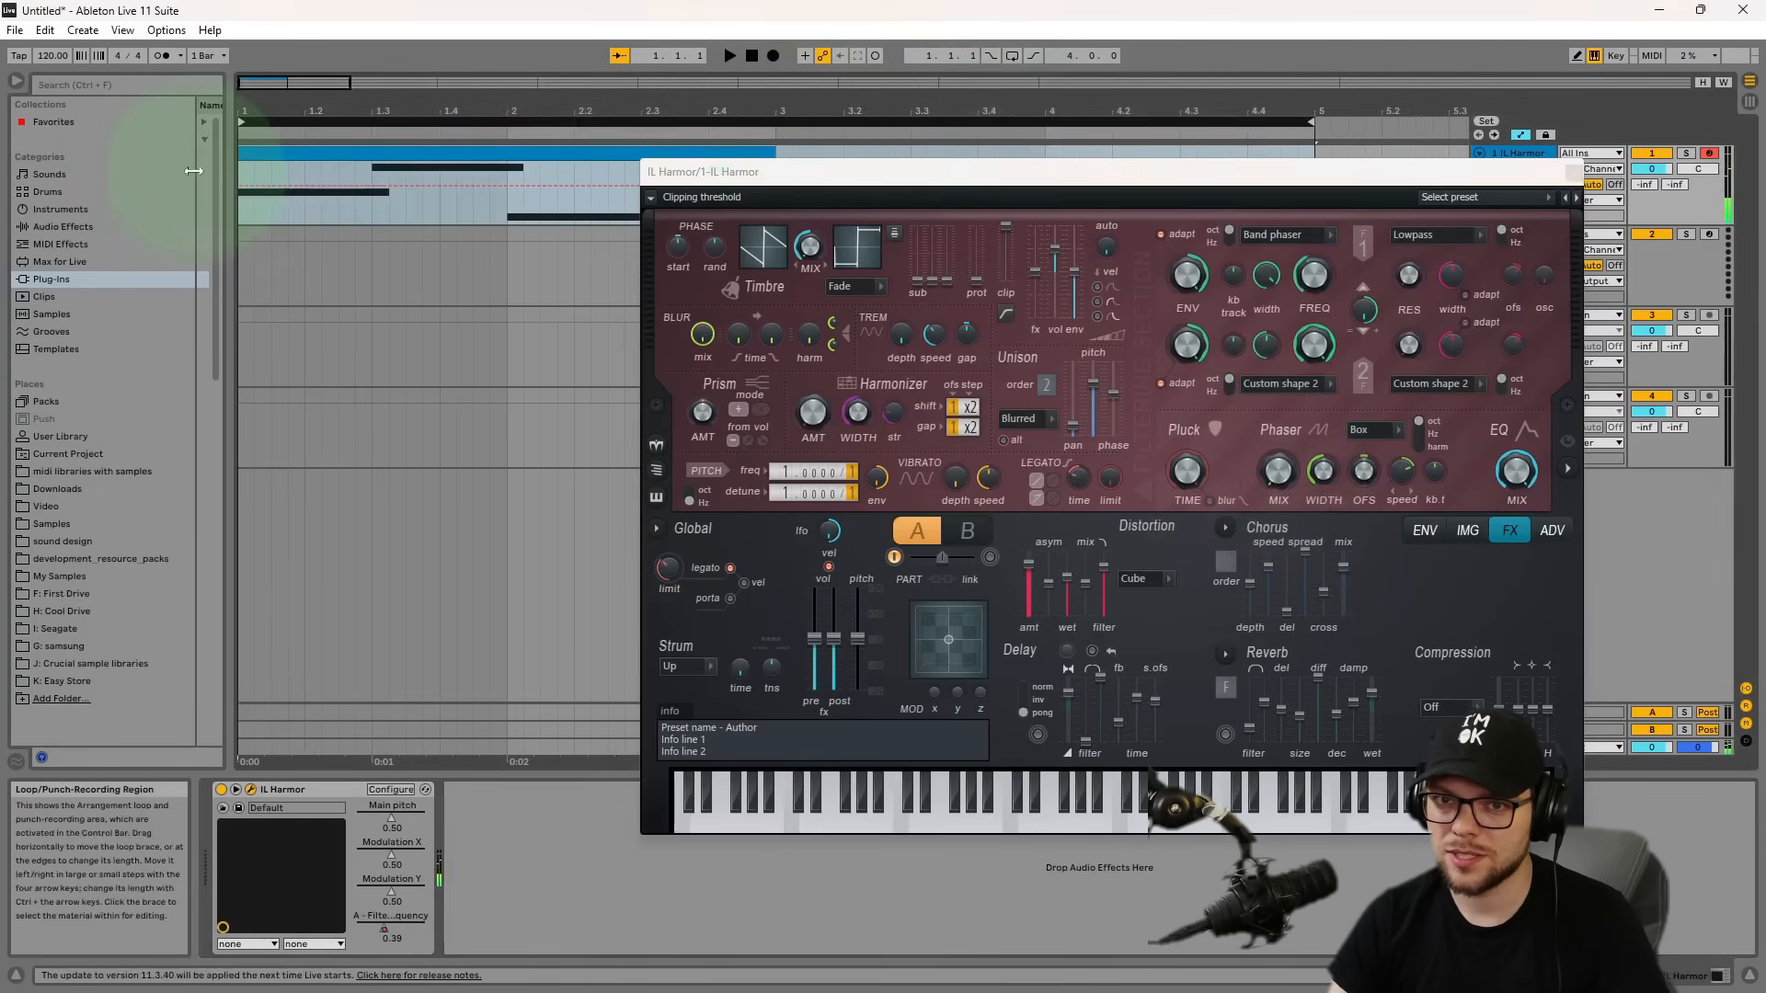
left_click_drag(1312, 121, 742, 129)
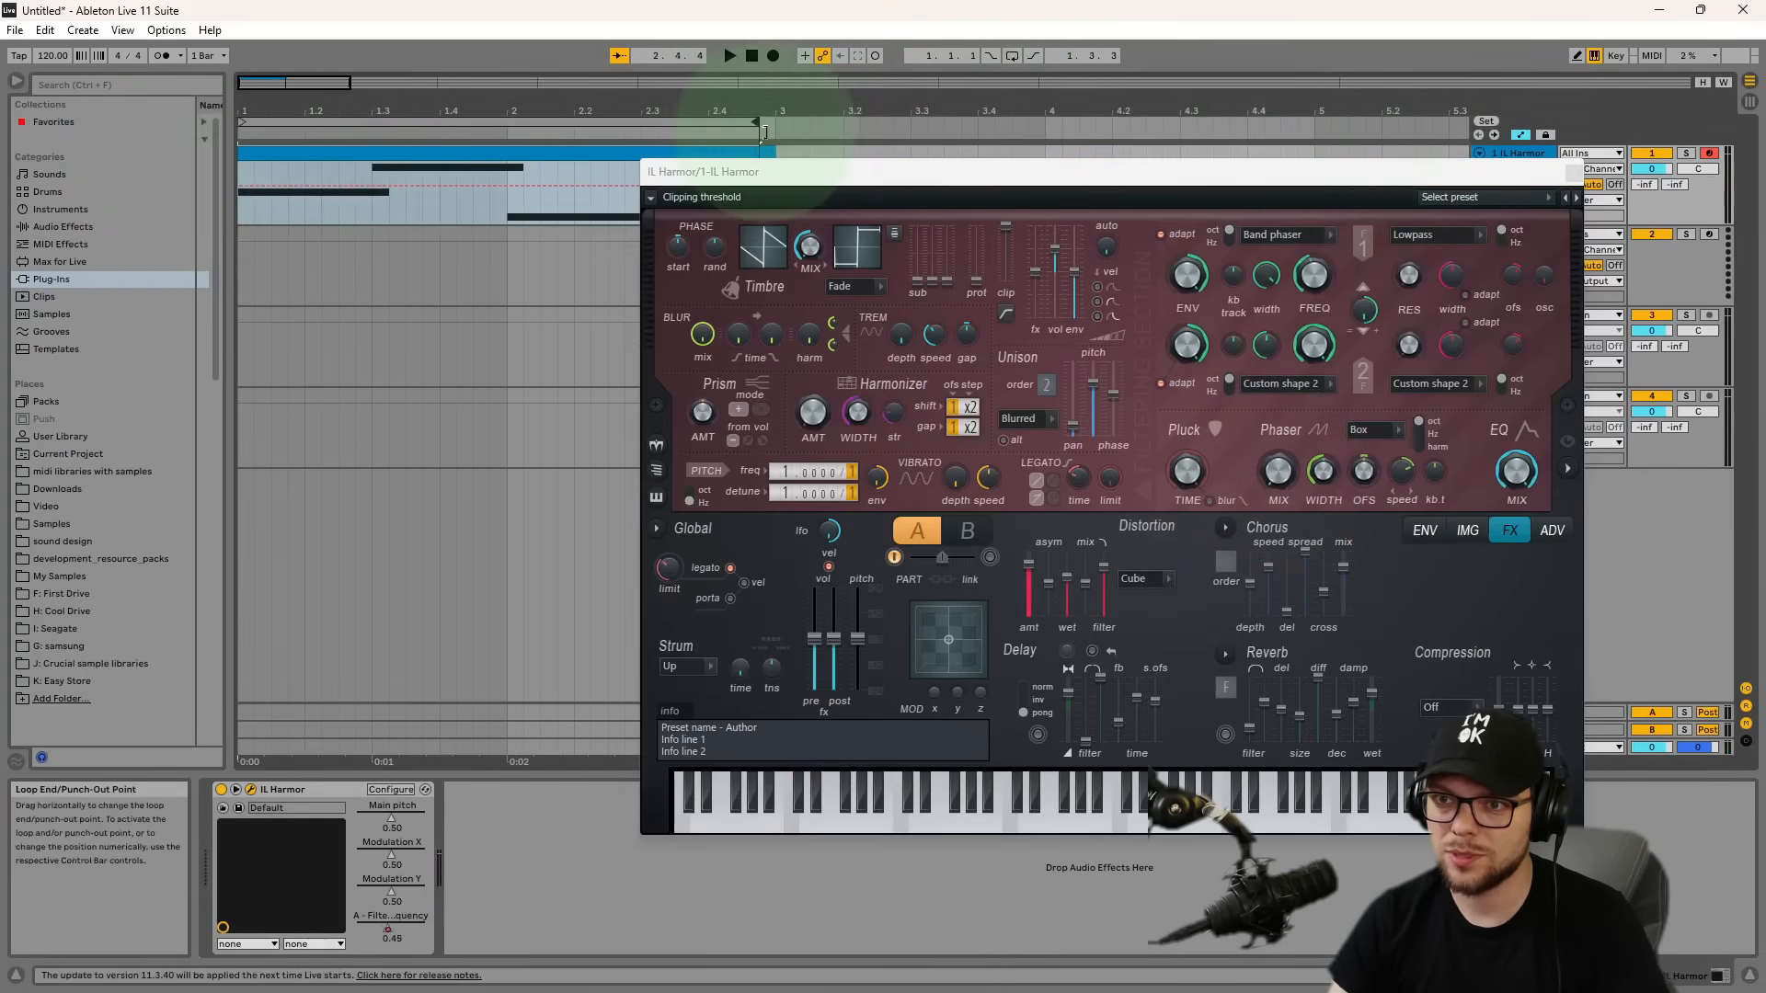
left_click(1013, 57)
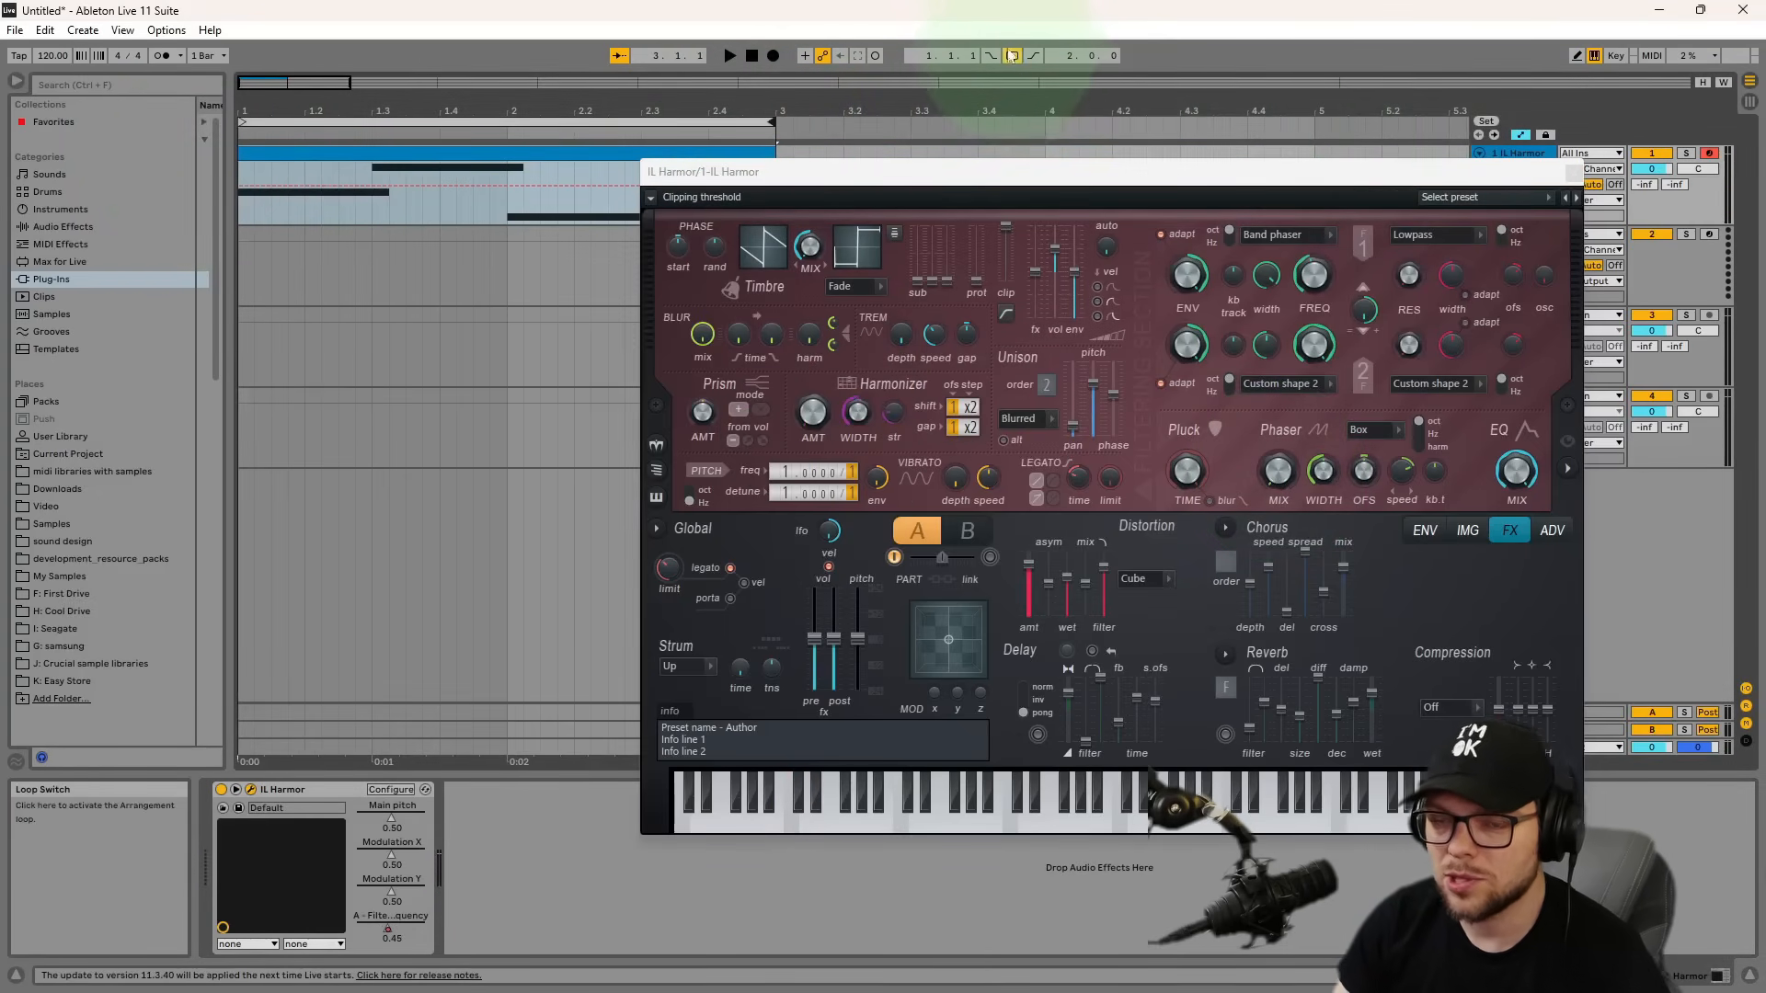
Play the looped clip while raising Harmor's phaser mix and adjusting the phaser width.
key("space")
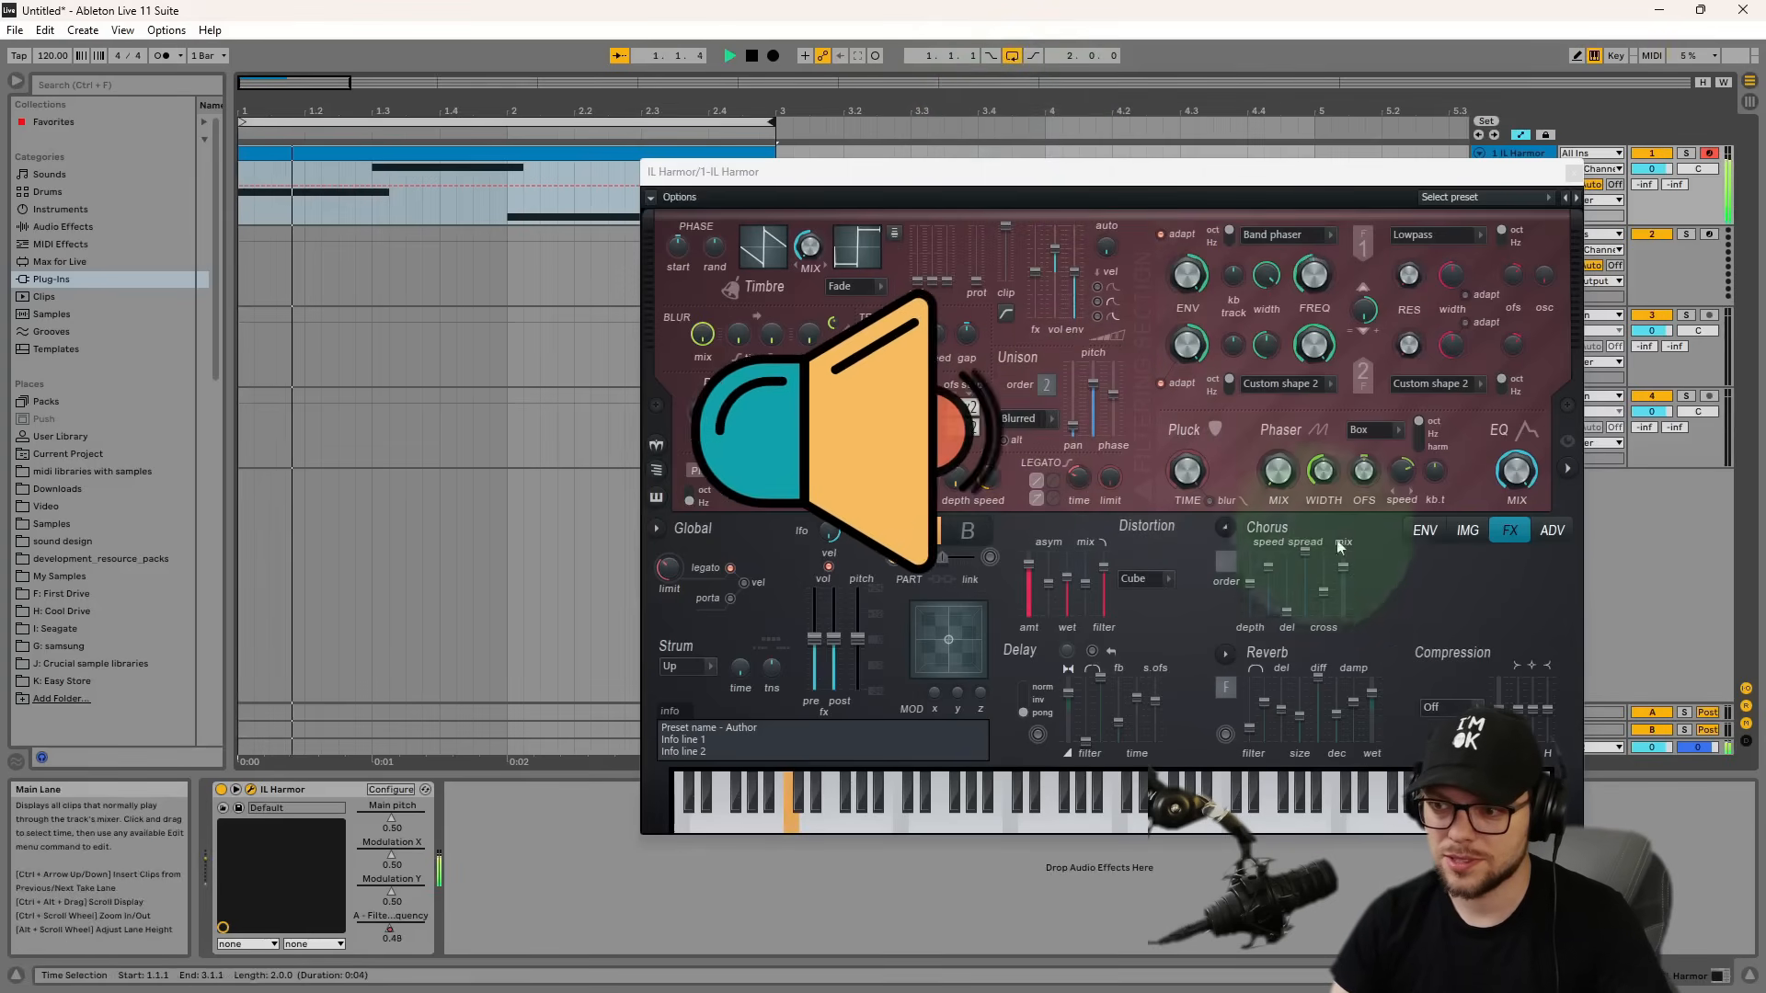
left_click_drag(1286, 410, 1340, 276)
key("space")
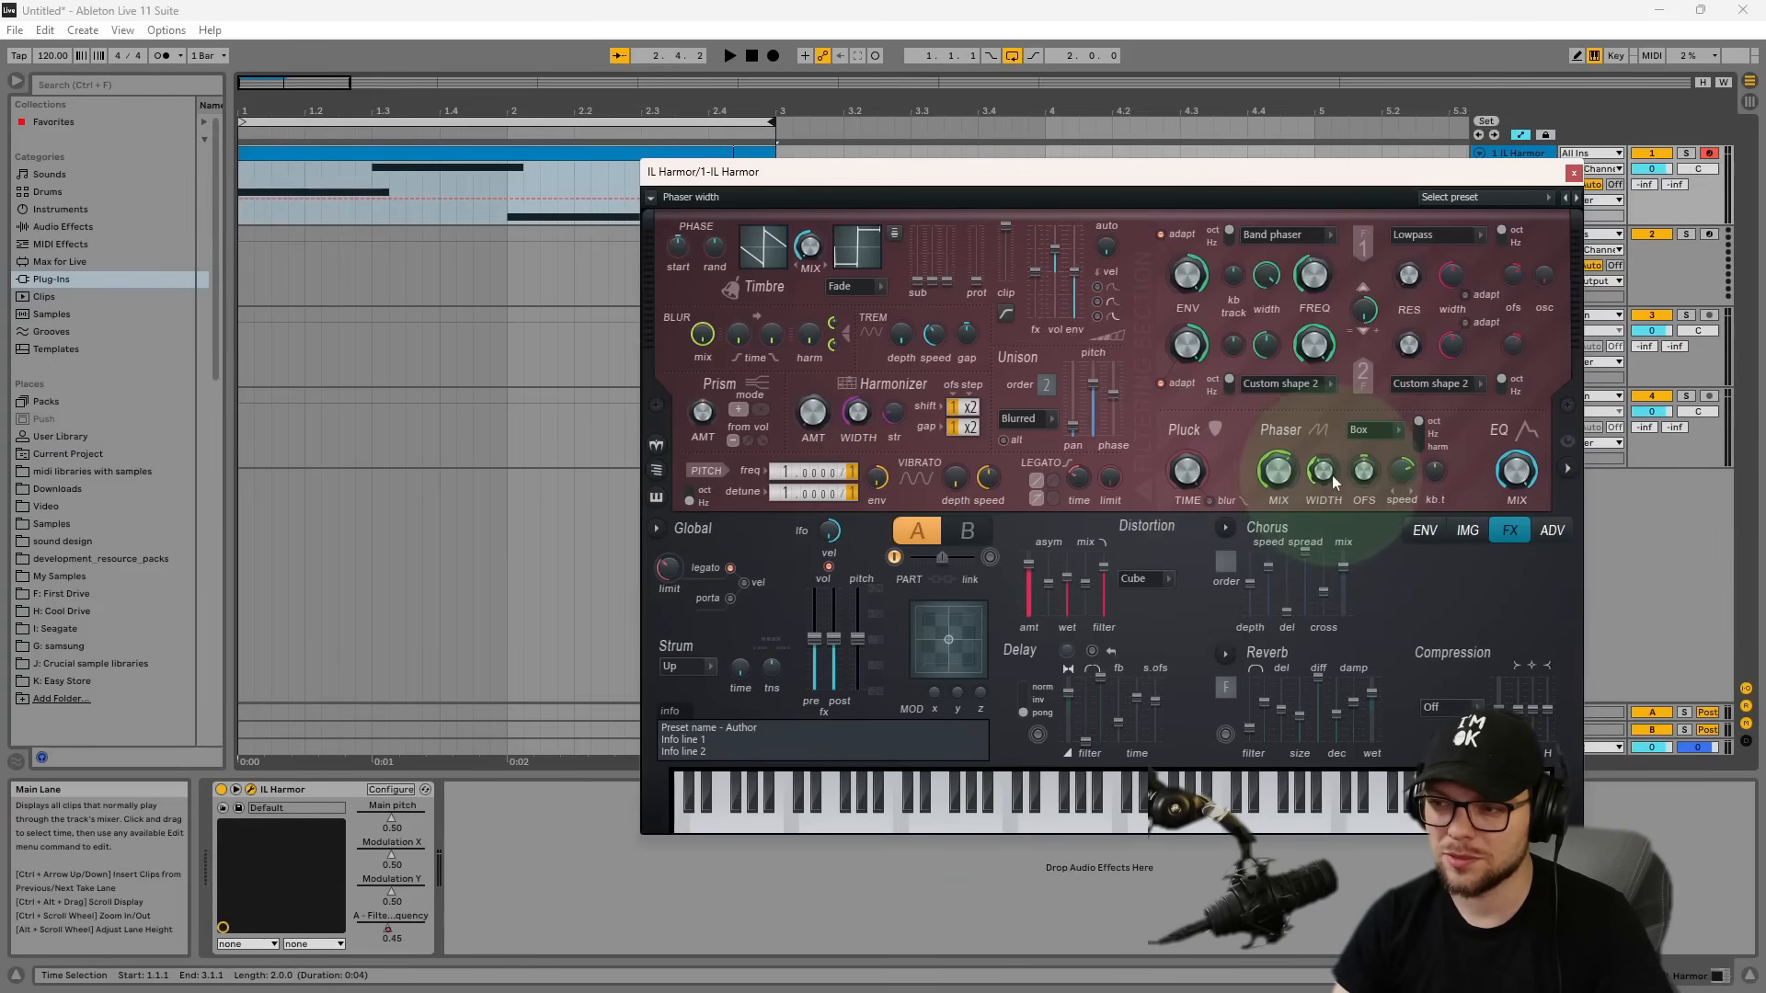
key("space")
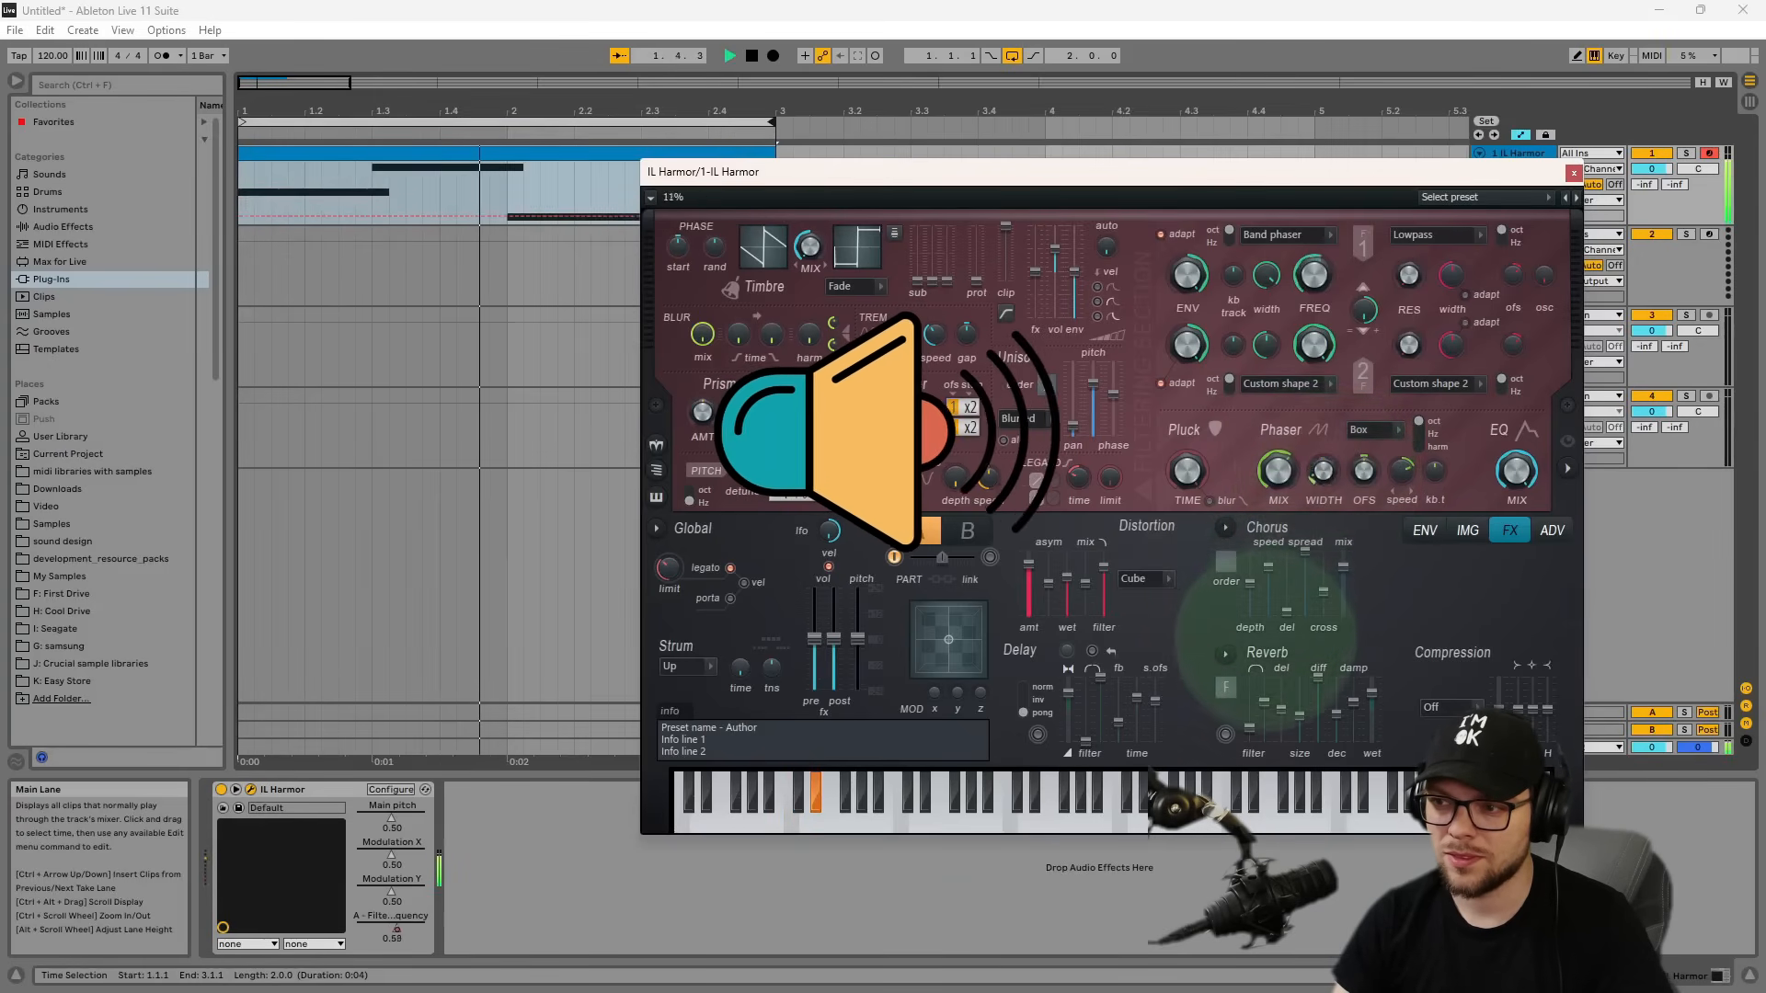
key("space")
Set Harmor's phaser type to Deeper and play the looped clip with it.
left_click(1374, 430)
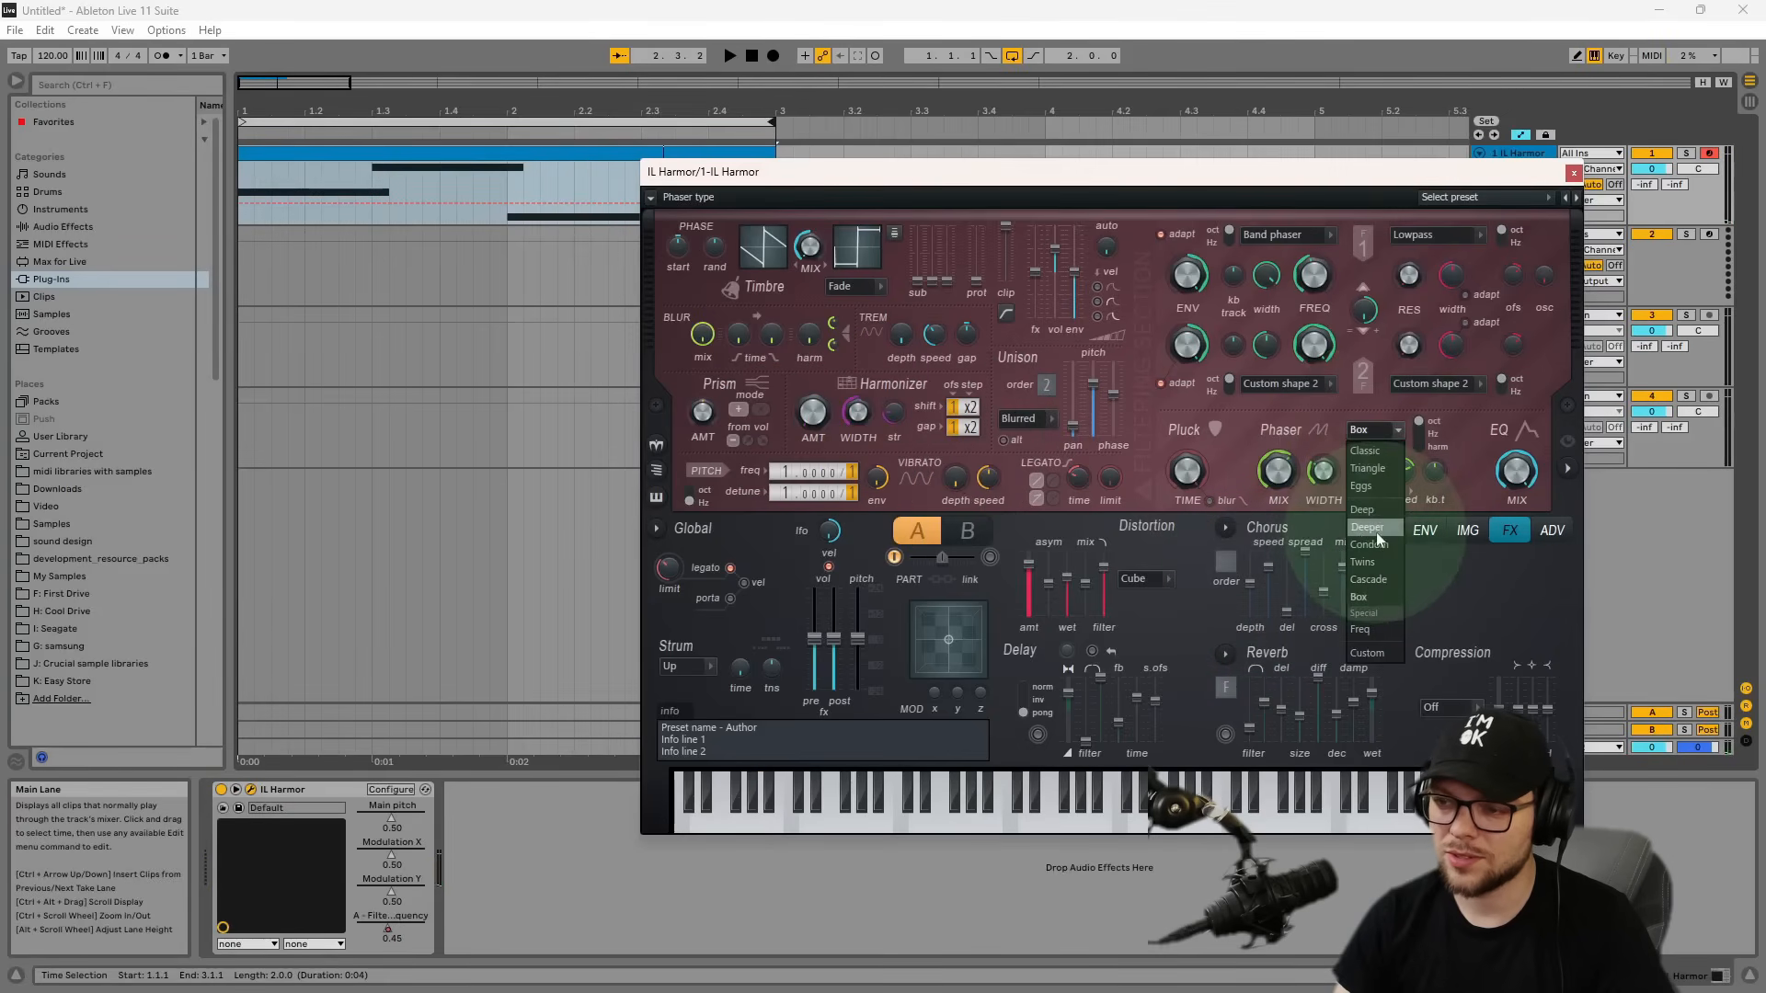
left_click(1371, 535)
key("space")
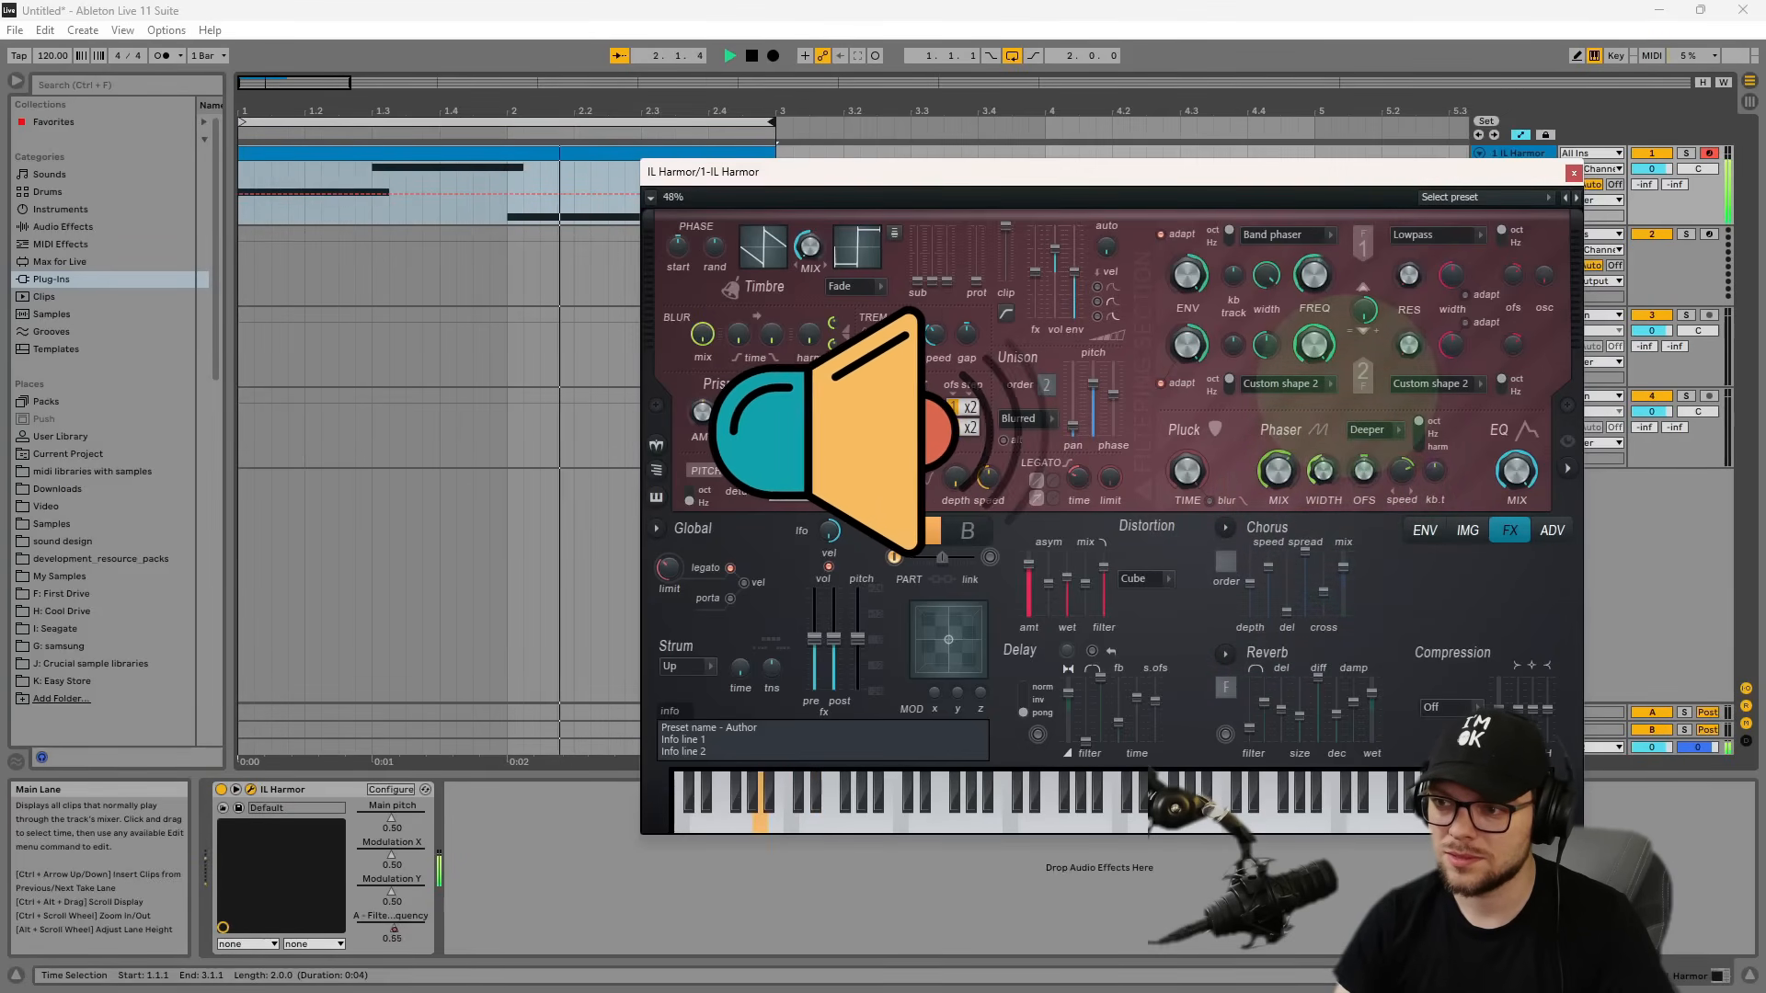
Stop playback and set Harmor's phaser type to Box.
key("space")
left_click(1373, 430)
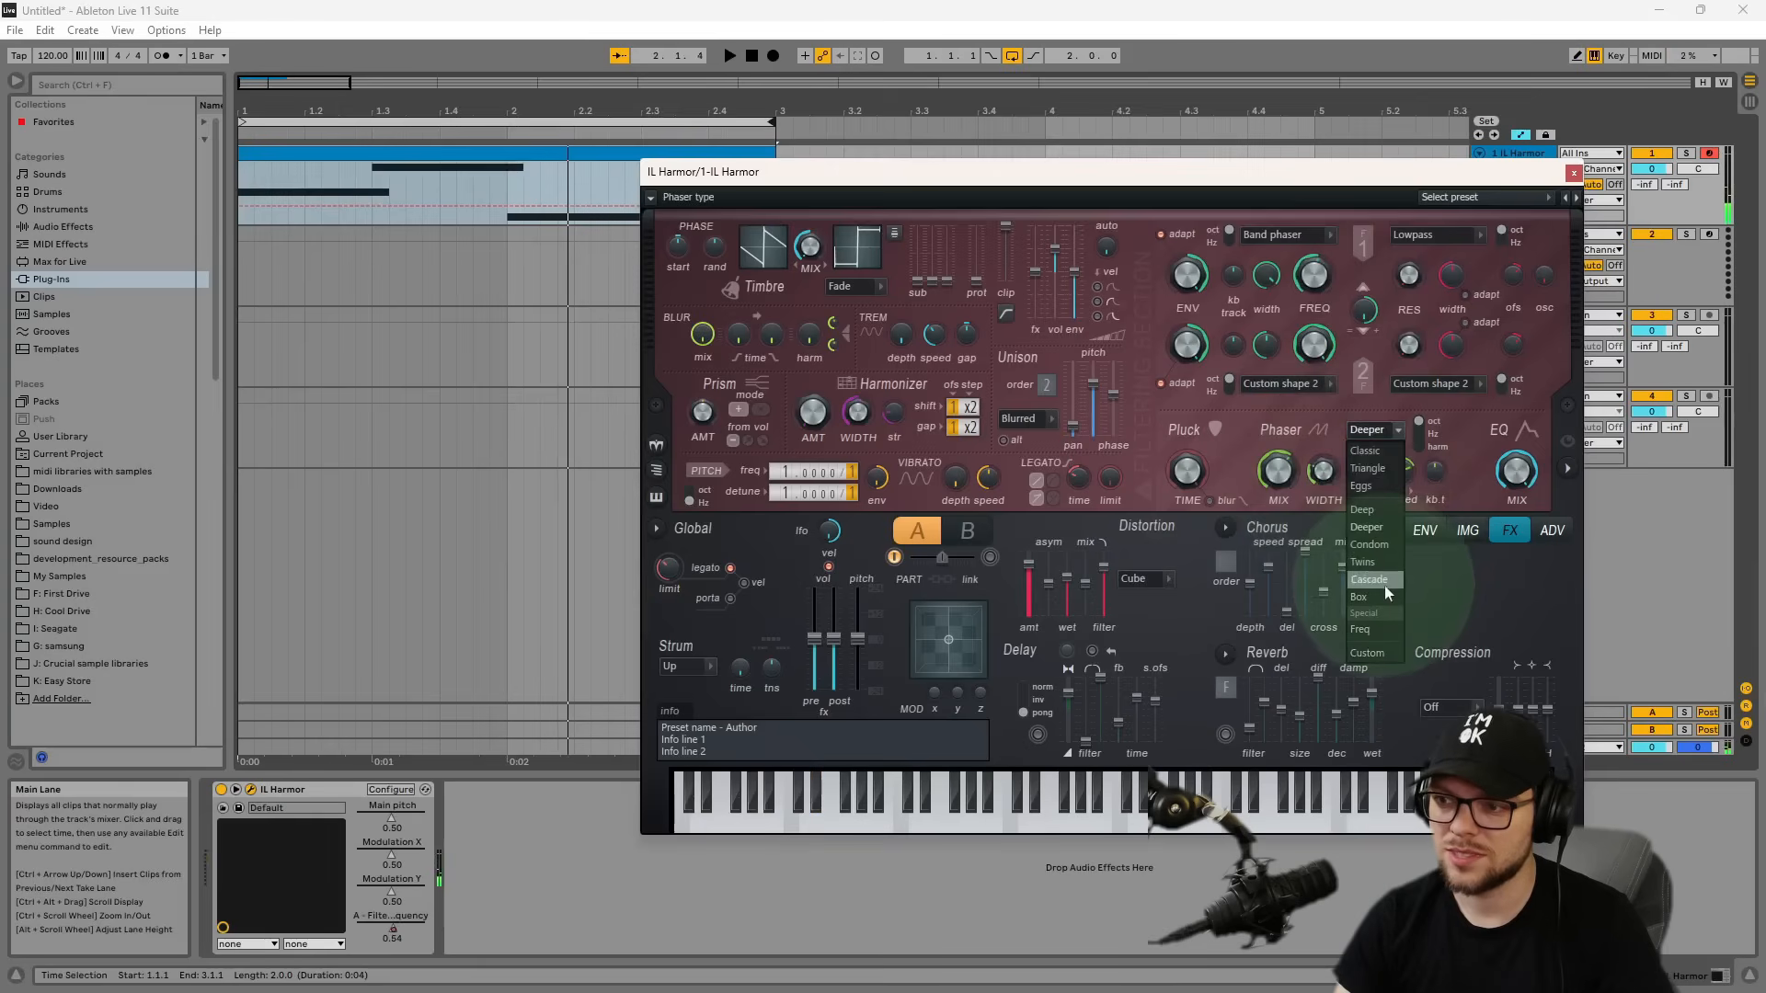
left_click(1371, 587)
Add Harmor's phaser width to the configured plug-in parameters of the IL Harmor device.
left_click(392, 791)
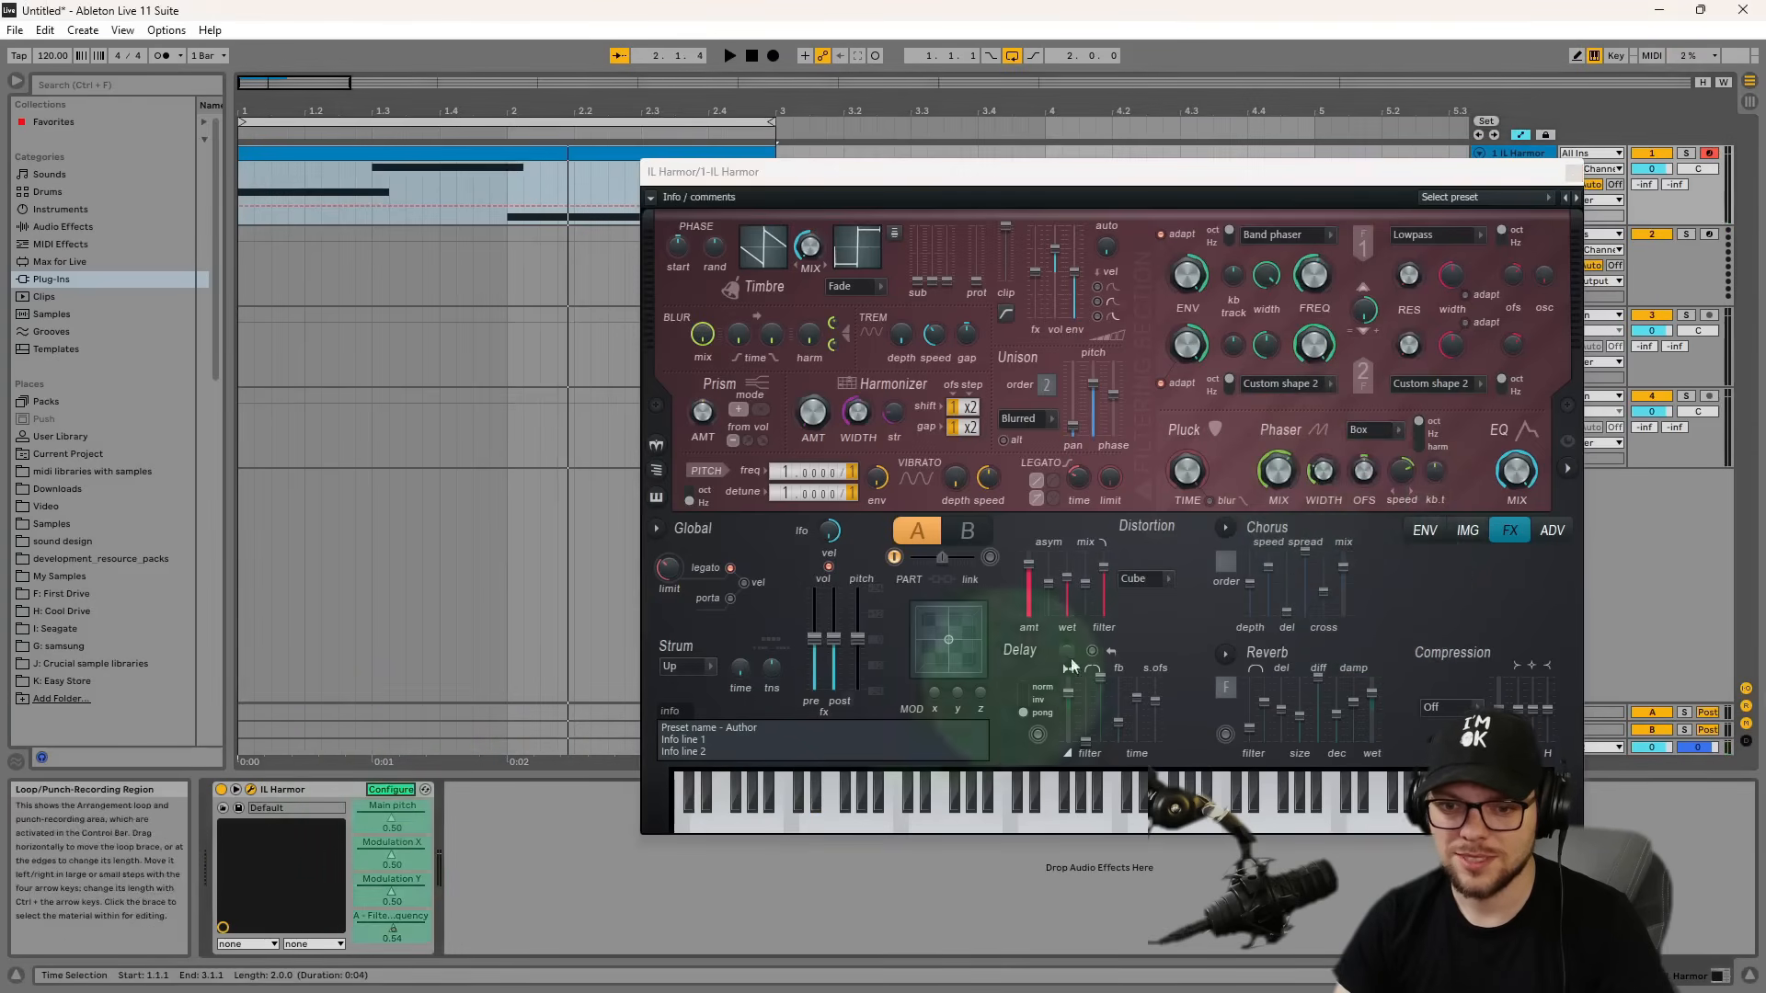
left_click(1322, 471)
left_click(477, 793)
Show the automation for Harmor's phaser width and draw a curve over the clip in bars 1 and 2.
right_click(465, 814)
left_click(512, 825)
left_click_drag(340, 107, 341, 90)
left_click_drag(244, 207, 562, 208)
left_click_drag(328, 204, 407, 210)
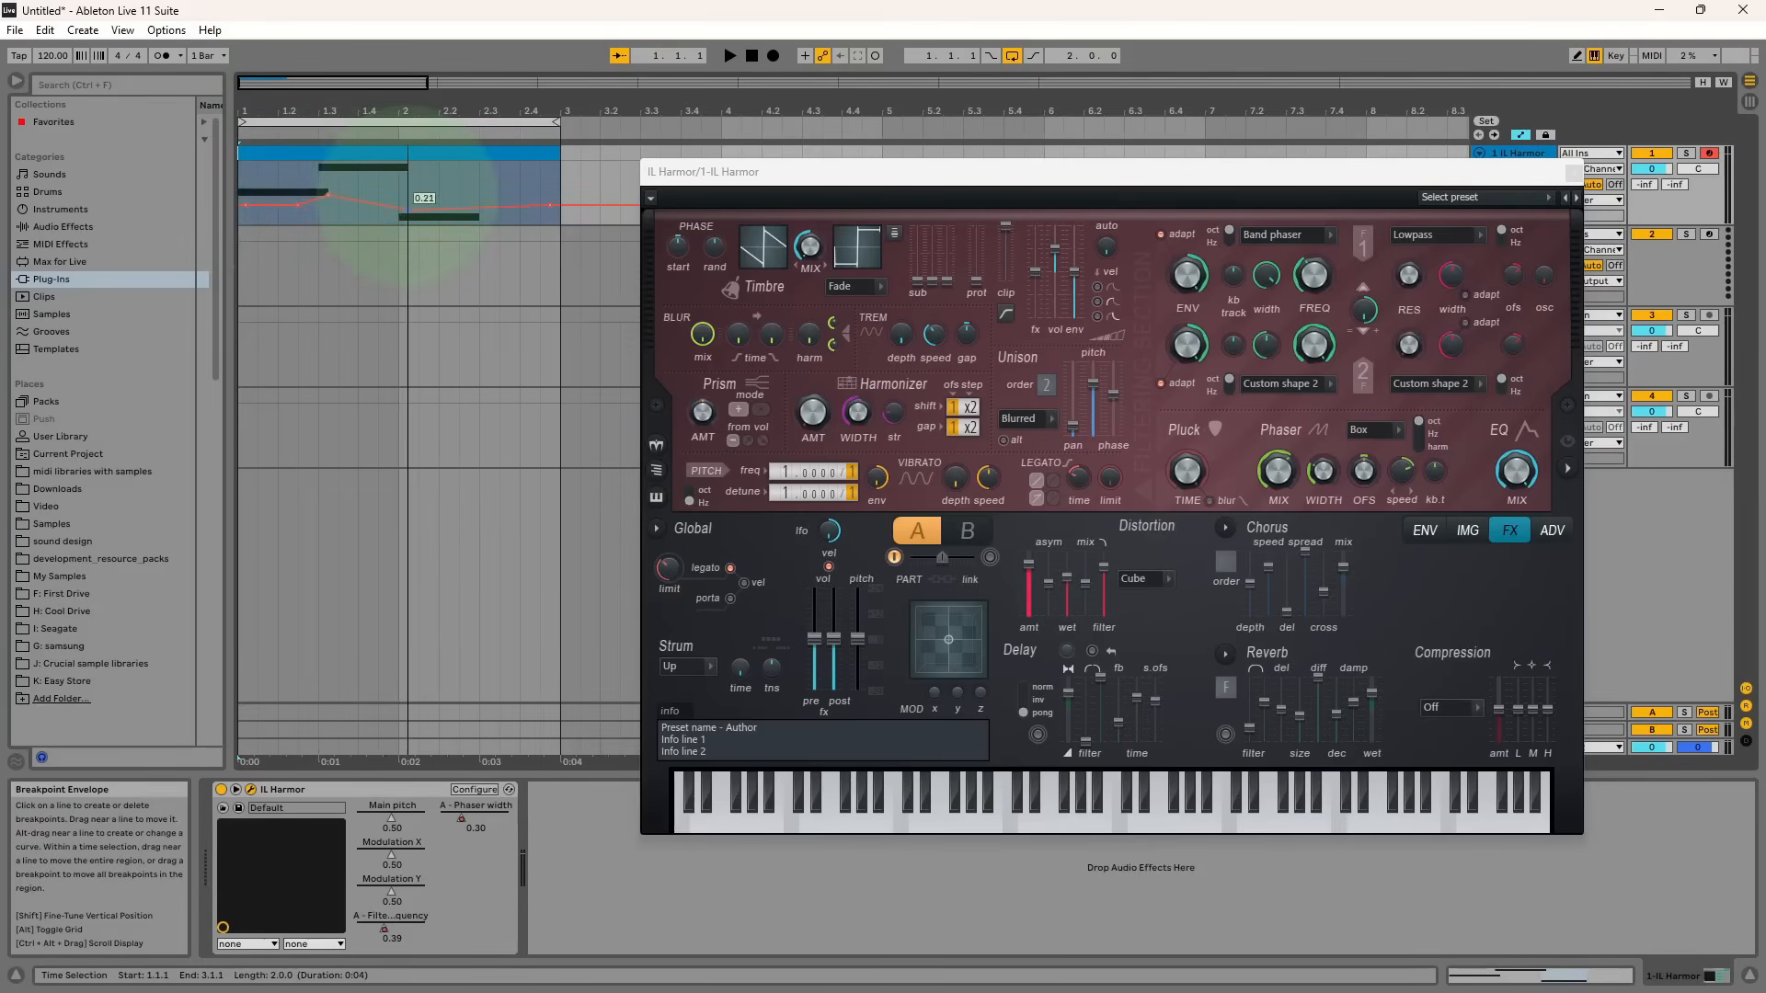
Play the looped clip from the start to audition the phaser width automation.
left_click(301, 137)
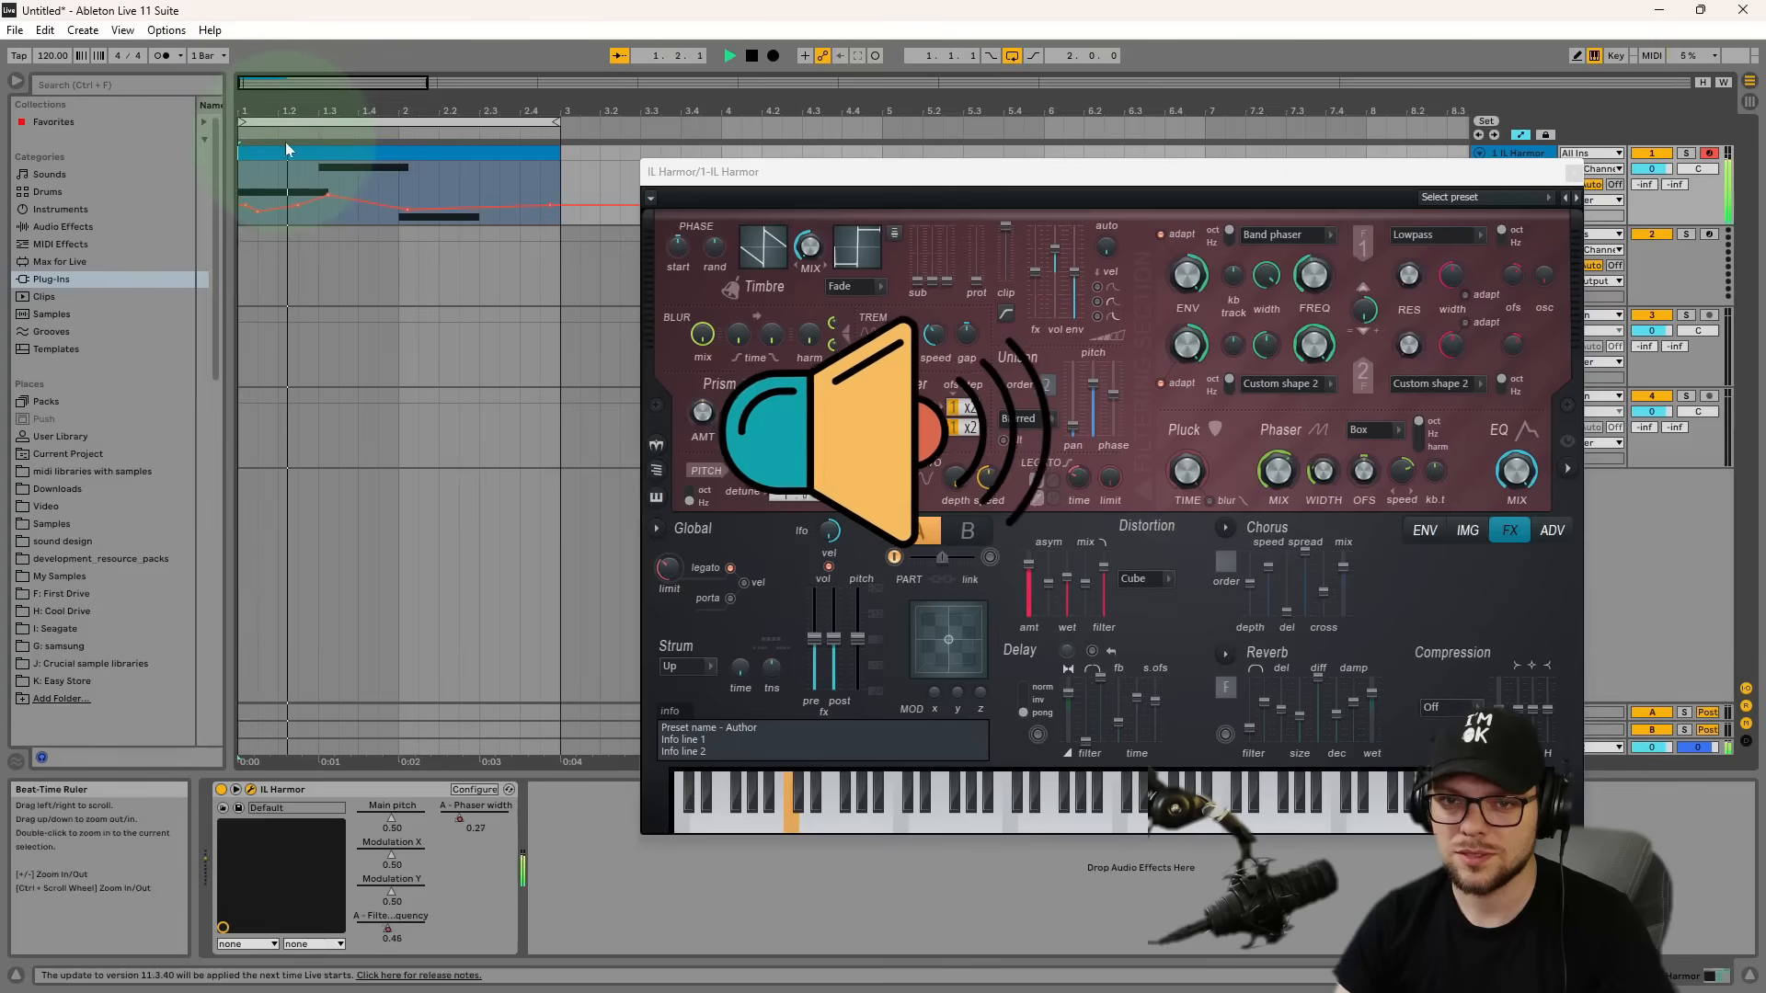
key("space")
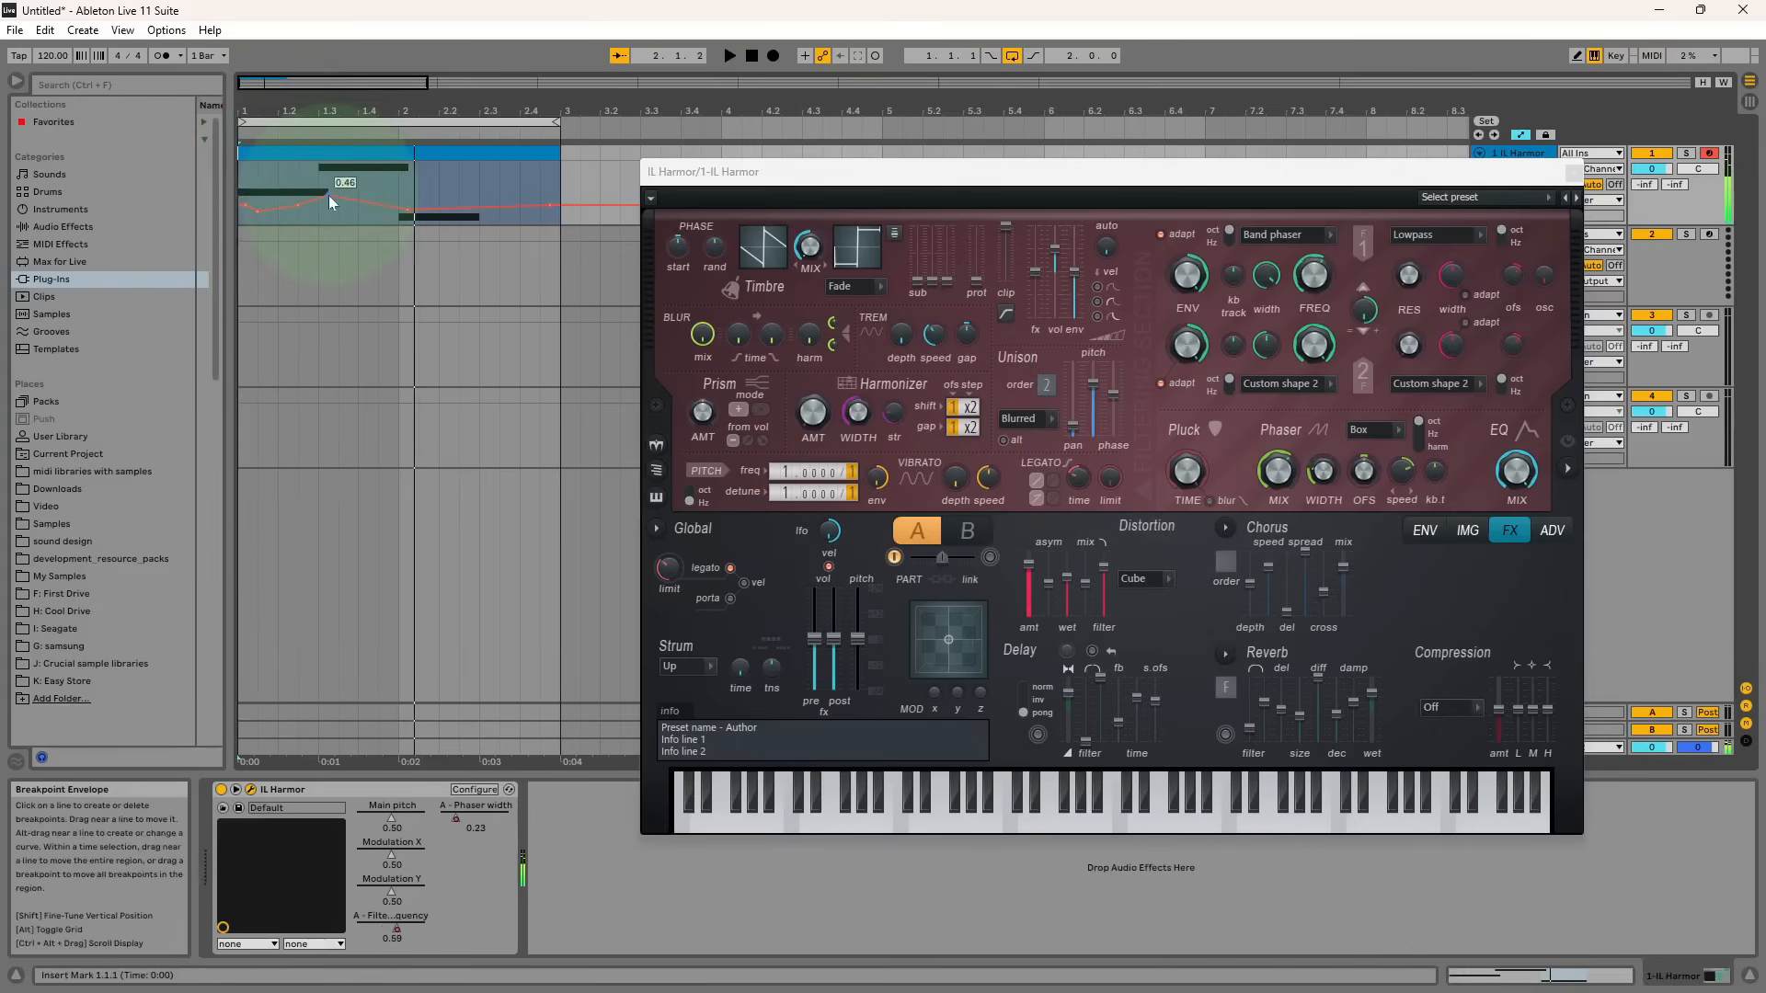
key("space")
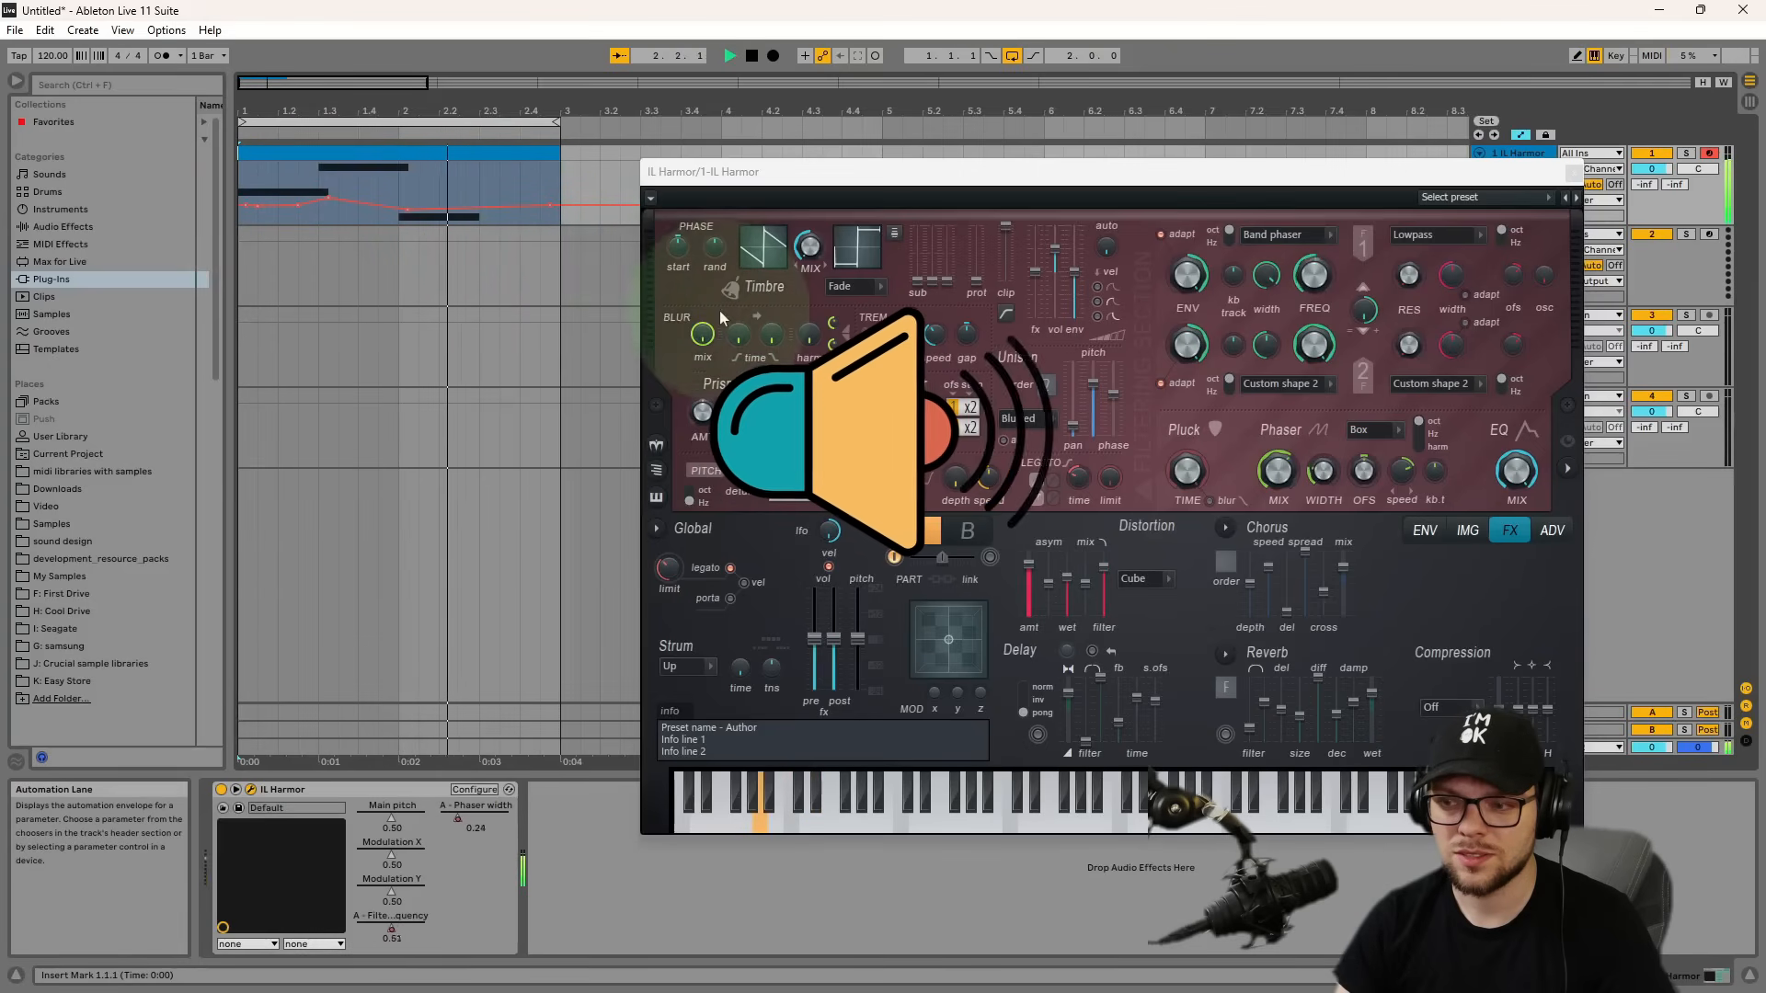
key("space")
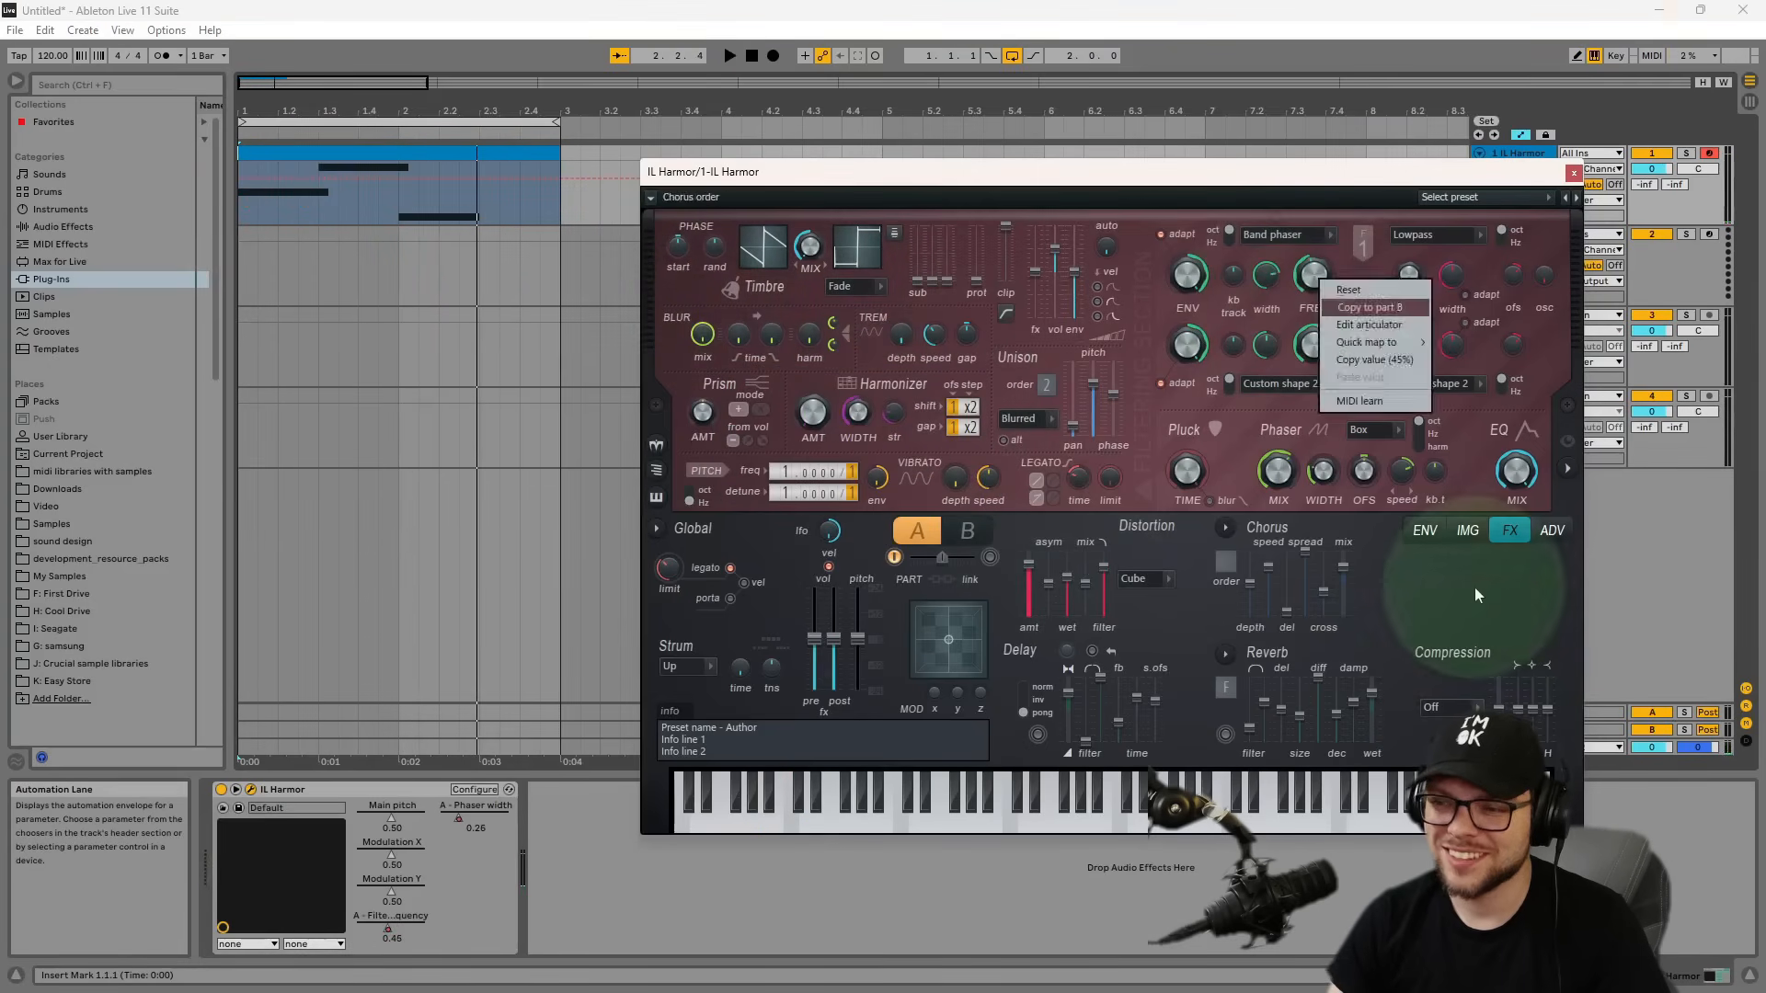
Show Harmor's filter 1 frequency automation, reshape it with a peak near bar 2 and lower values around it, and audition it.
left_click(1478, 594)
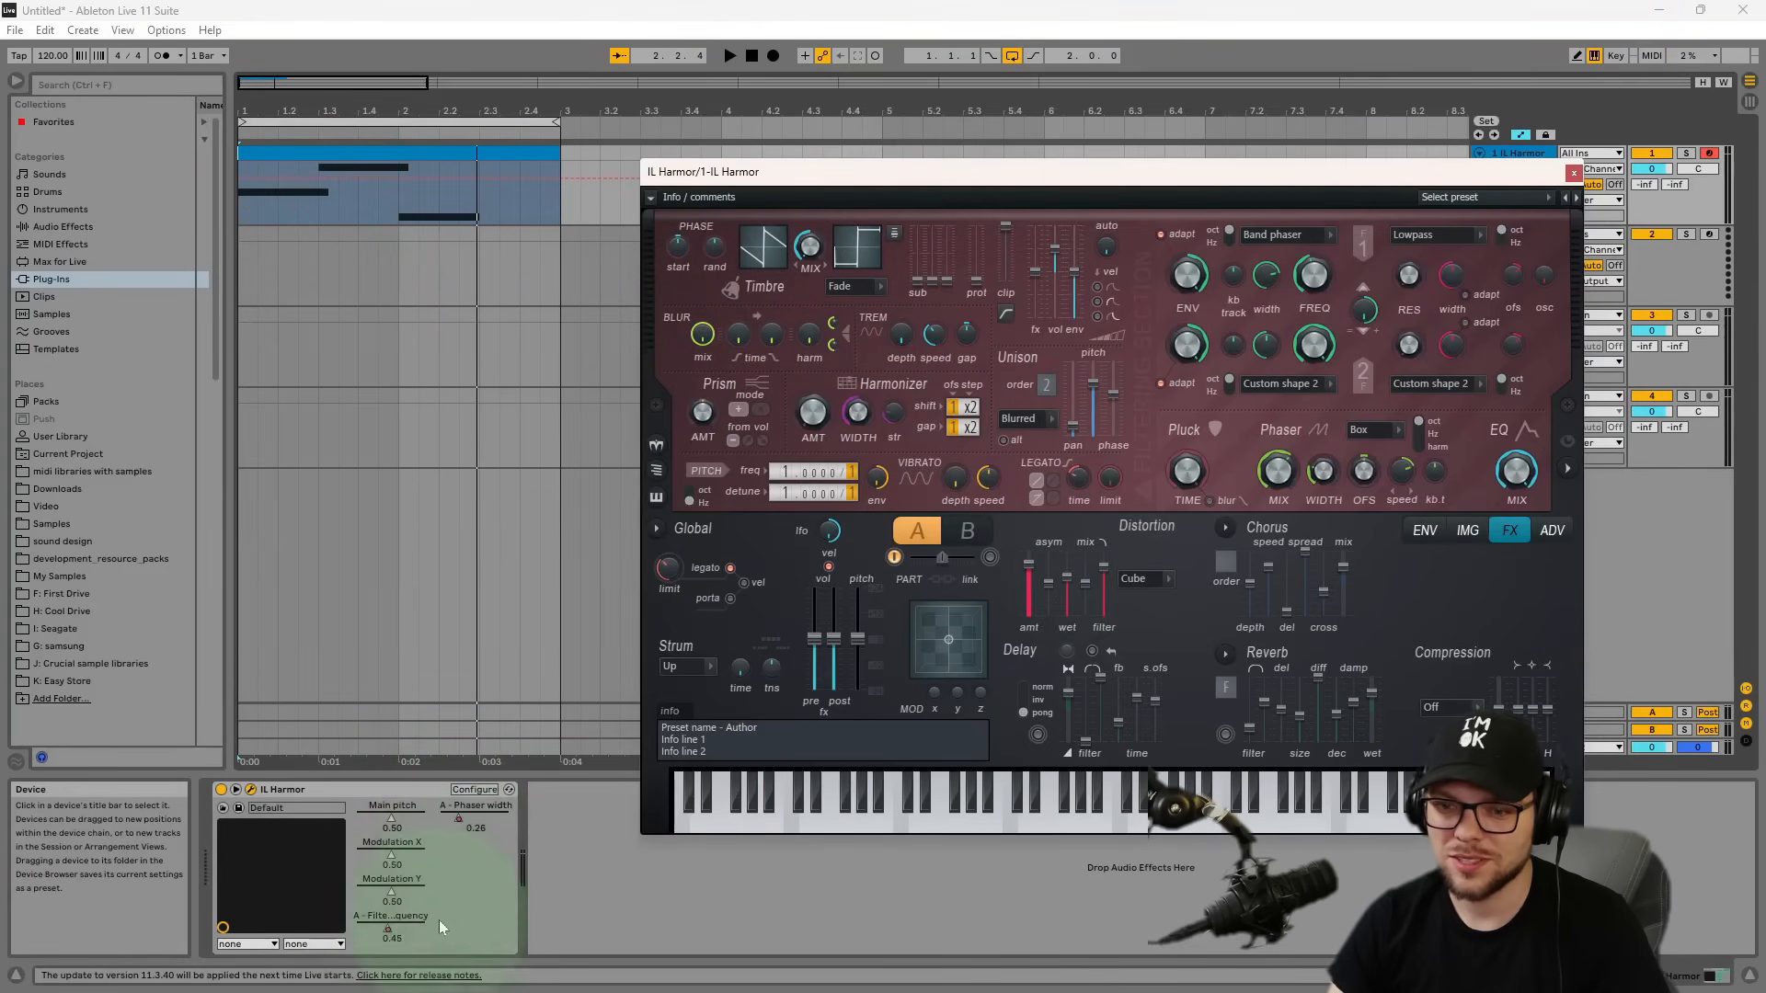
left_click(390, 924)
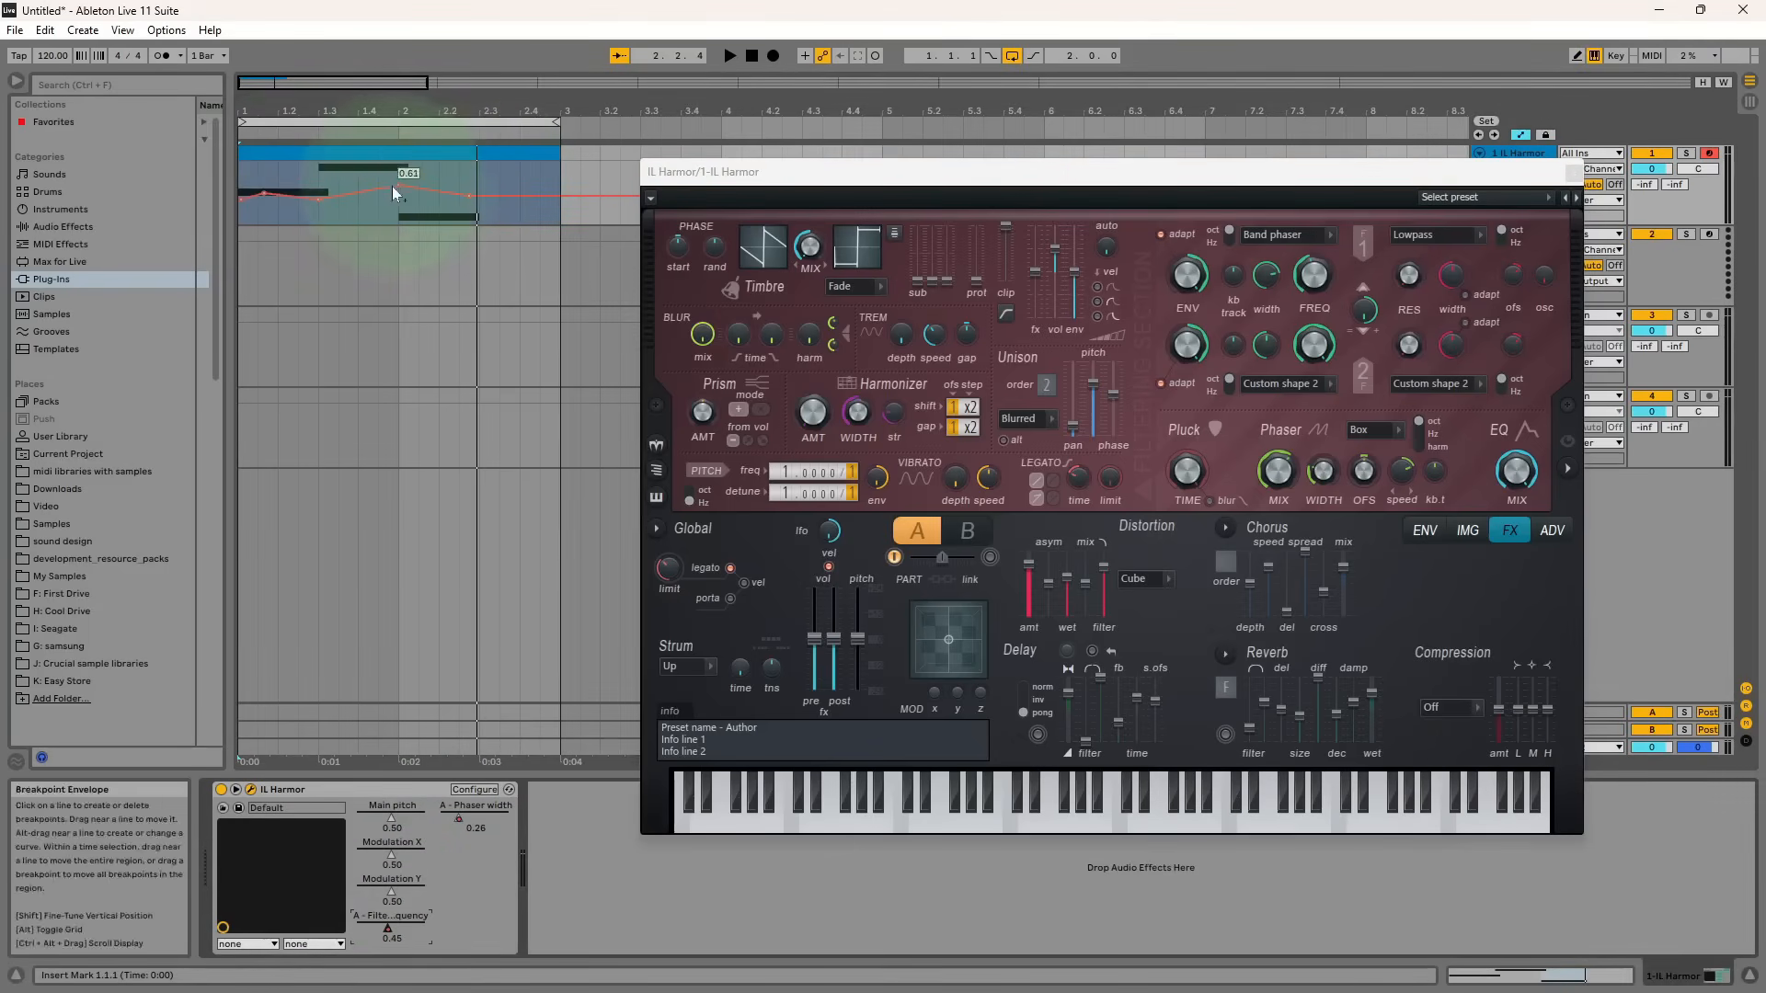
left_click_drag(262, 195, 599, 195)
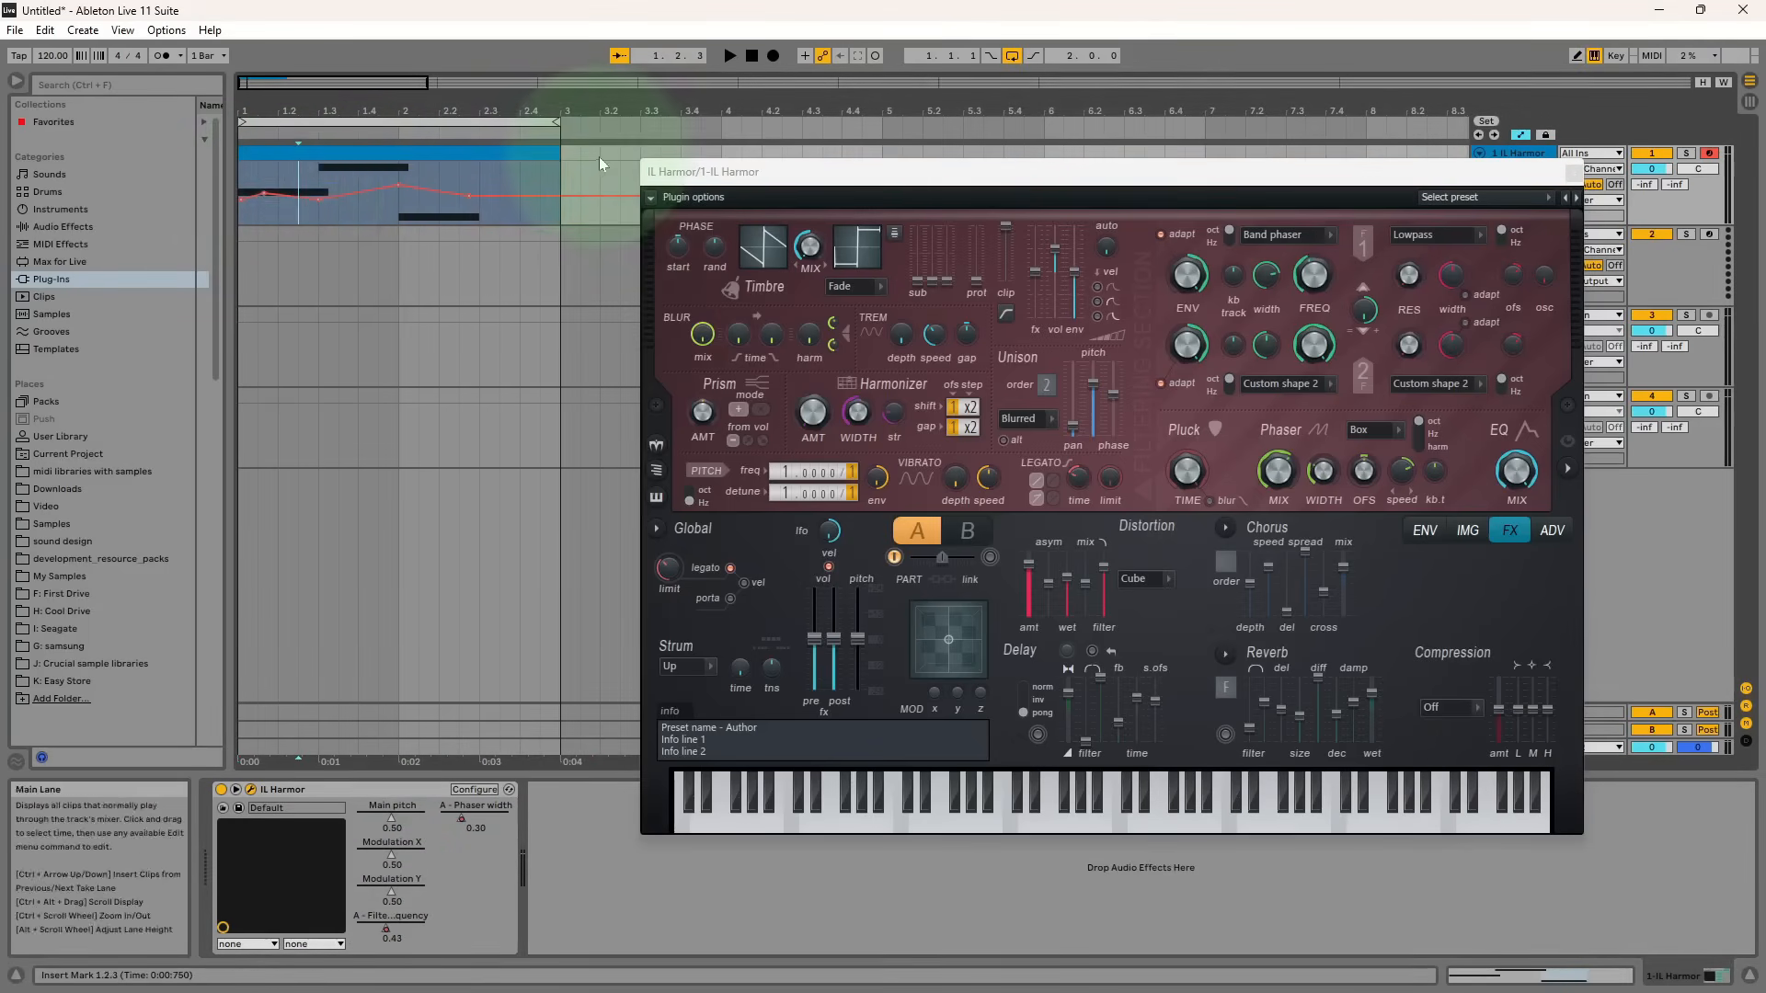
key("space")
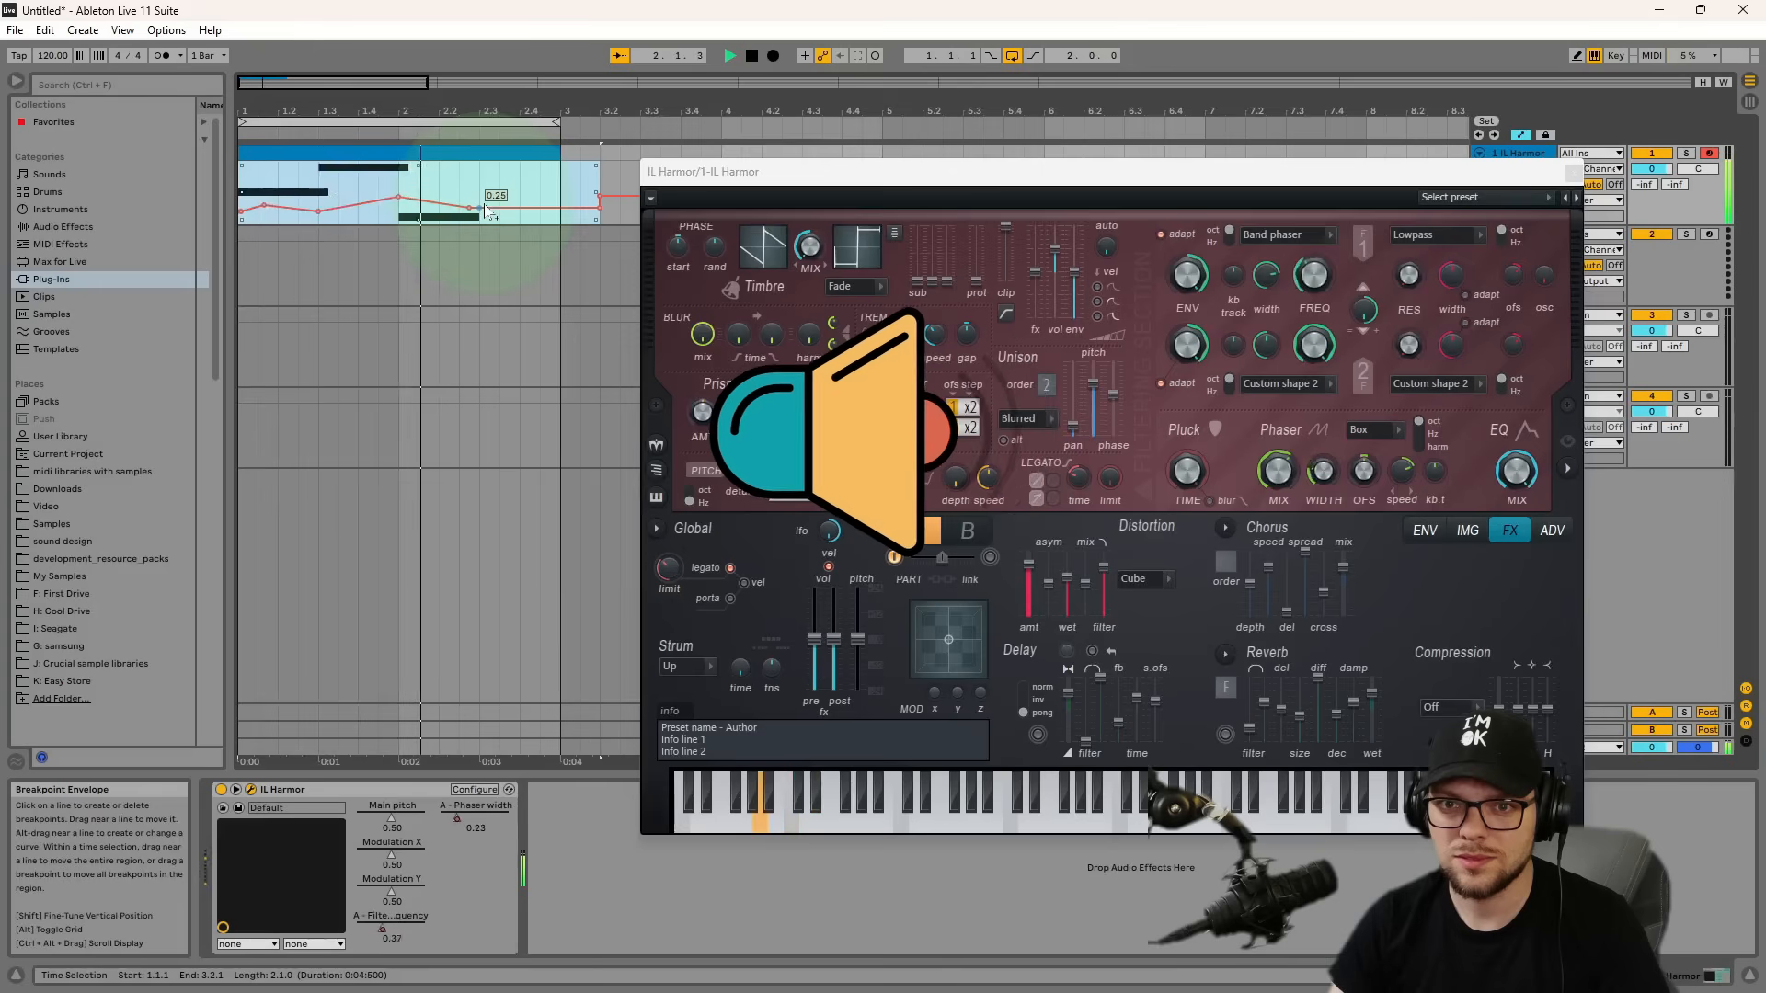
key("space")
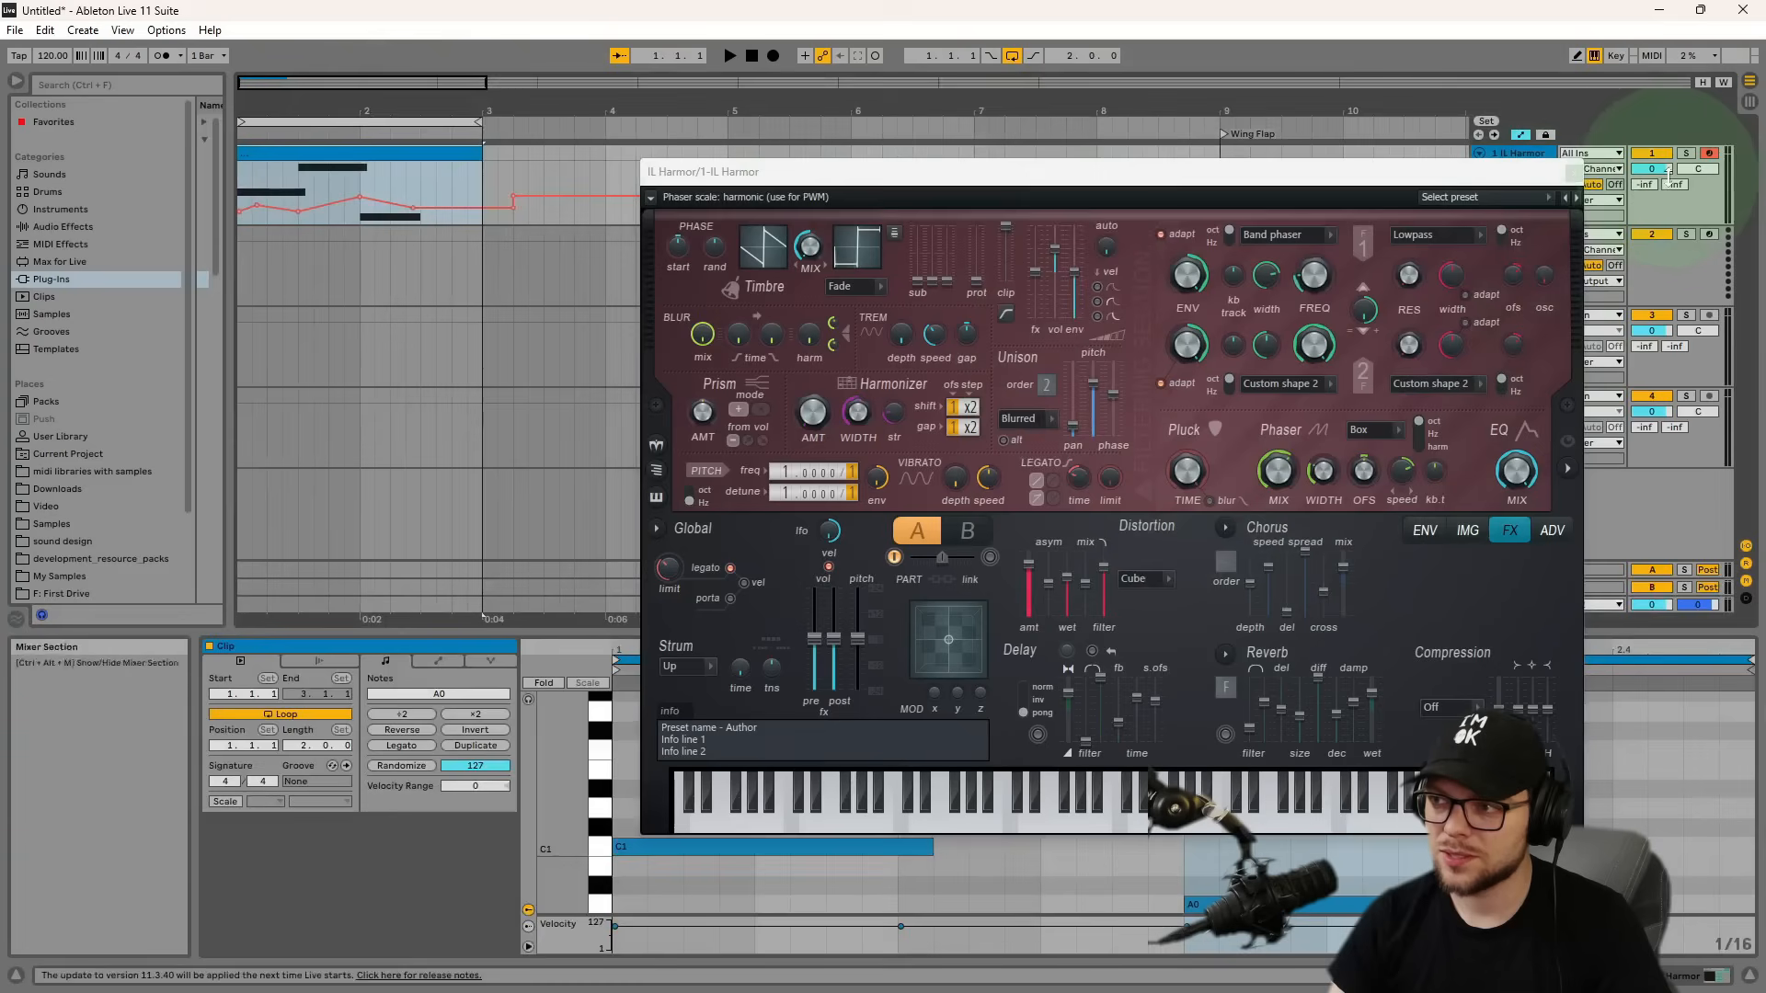
Copy the Harmor clip and paste the duplicate at bar 5.
left_click(413, 154)
key("ctrl+c")
left_click_drag(463, 111, 463, 90)
left_click(543, 157)
key("ctrl+v")
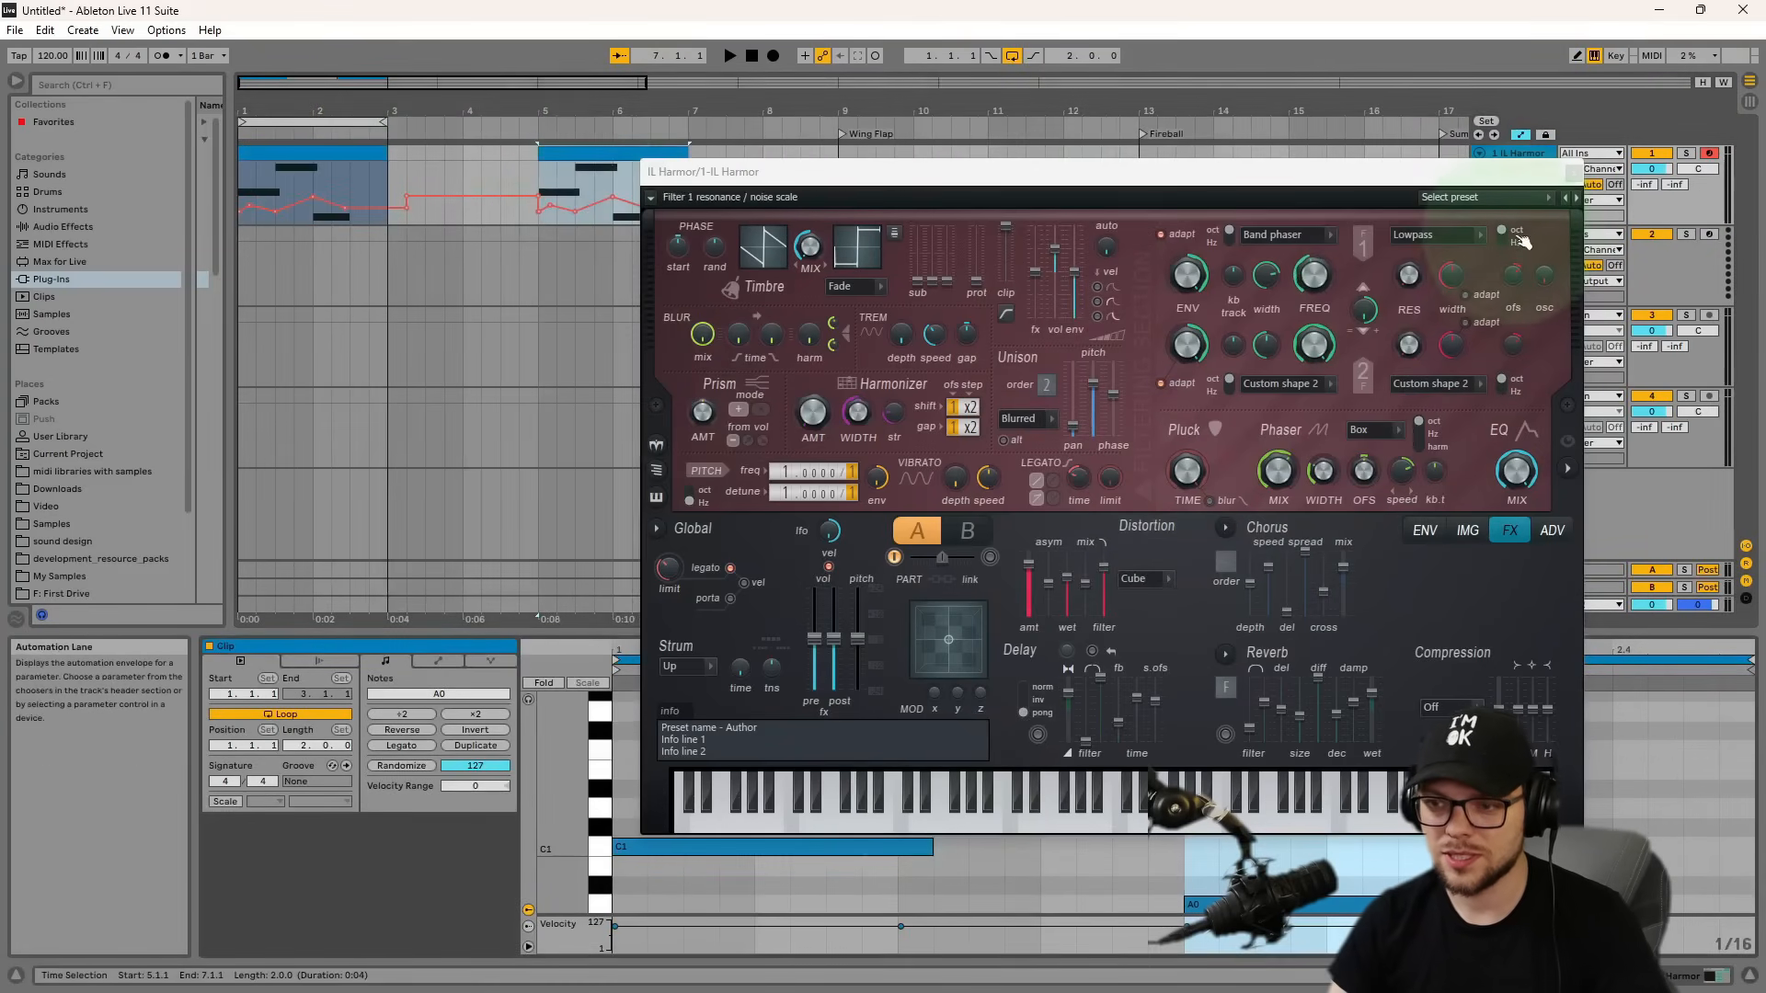
Close the Harmor window and transpose the duplicate clip's opening C1 note up an octave to C2.
left_click(1574, 172)
left_click(793, 802)
left_click(818, 846)
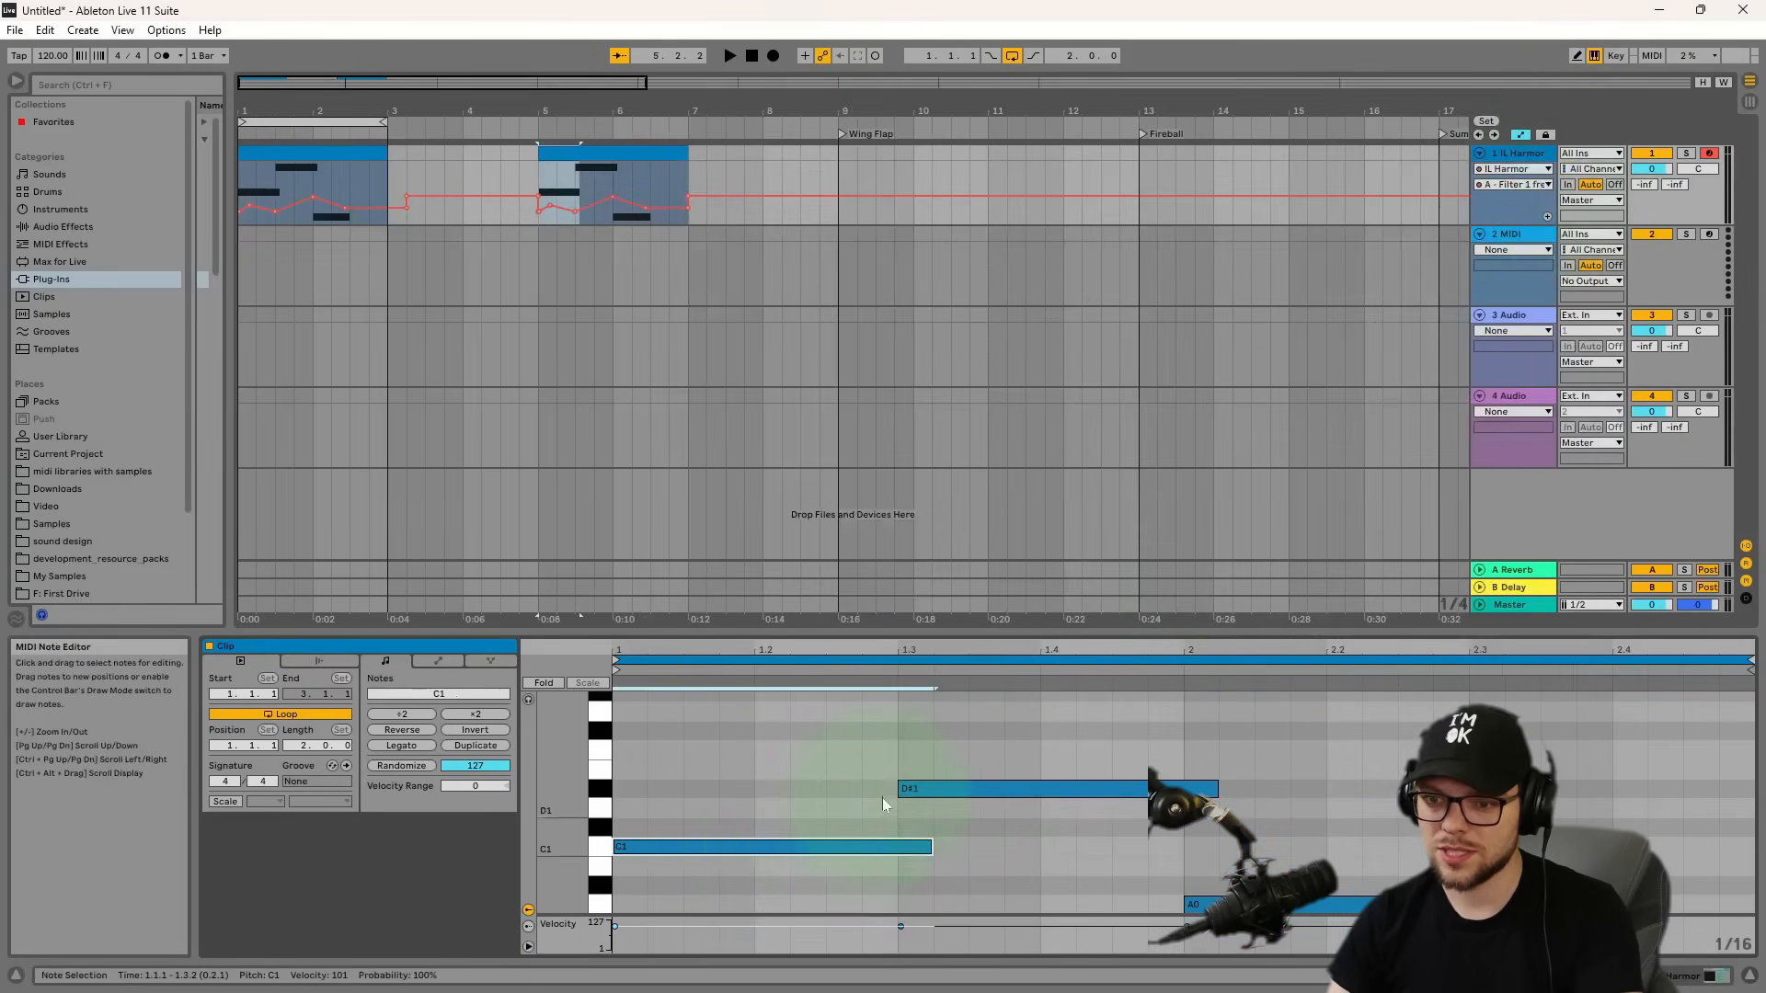
key("shift+Up")
Move the duplicate clip's D#1 note six sixteenths earlier so it starts at 1.1.3, and play the result.
left_click(1021, 875)
key("Left")
key("Left")
key("Left")
key("Left")
key("Left")
key("Left")
key("space")
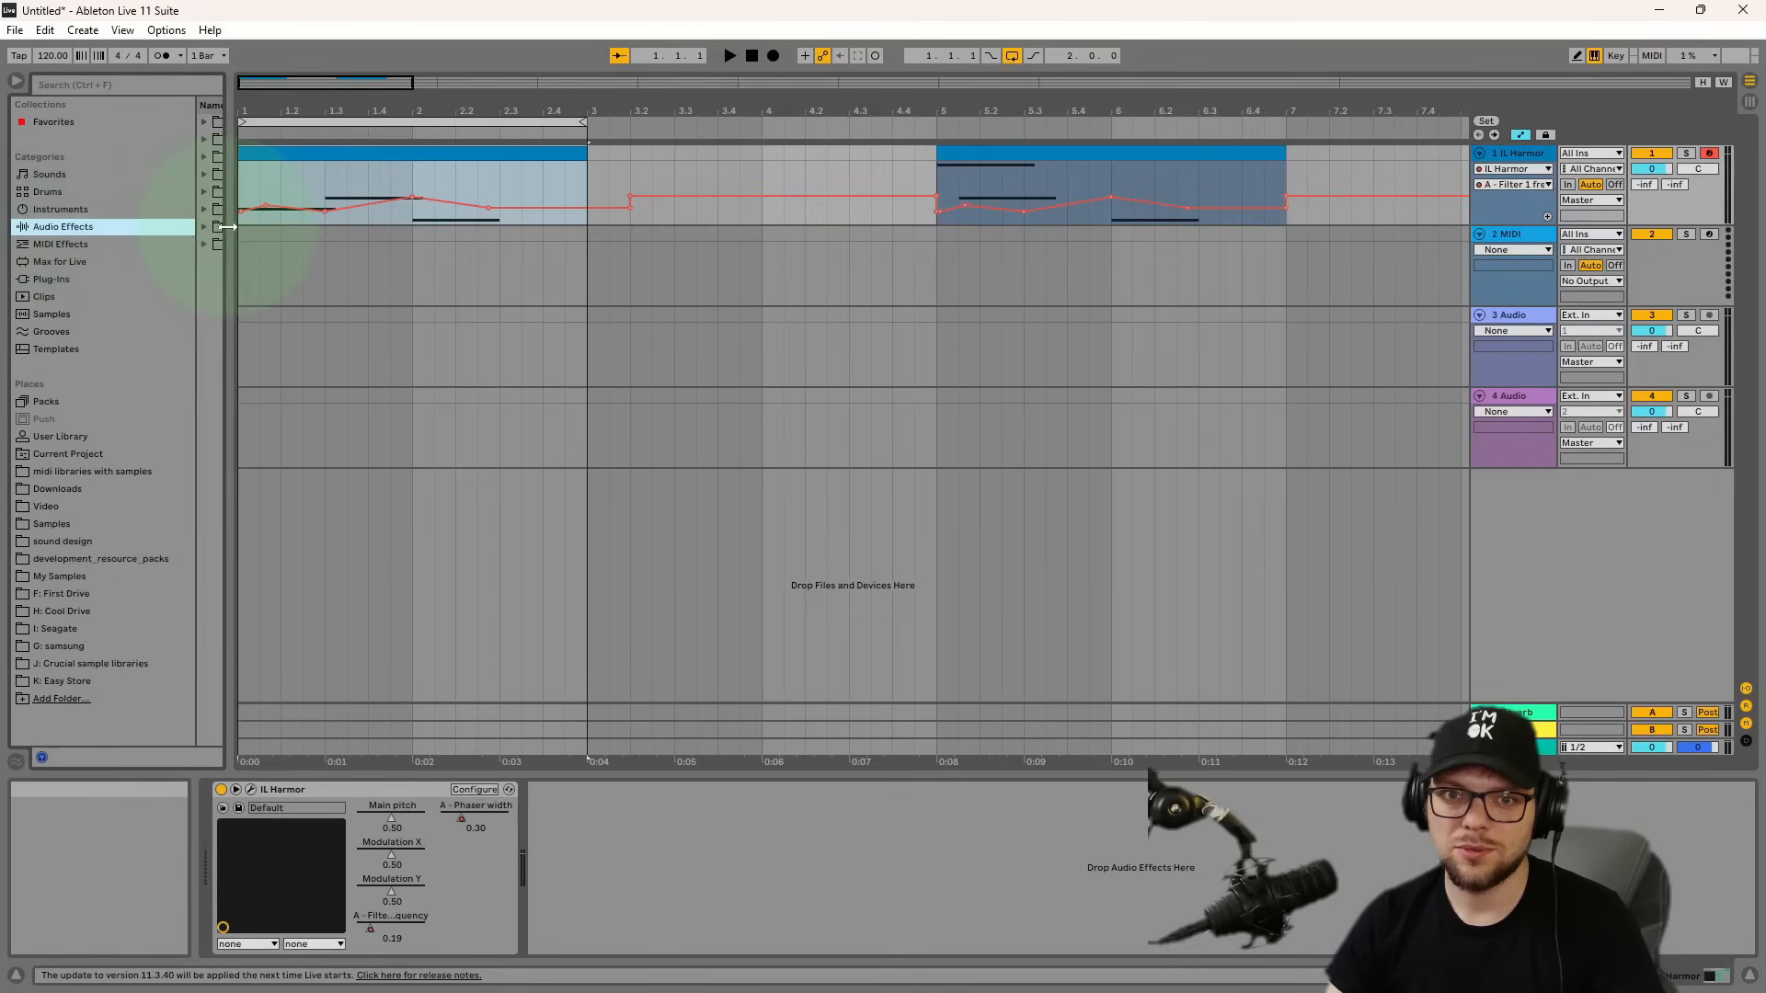
Widen the browser, find EQ Eight among the EQ & Filters effects, and add it after Harmor.
left_click_drag(227, 226, 515, 232)
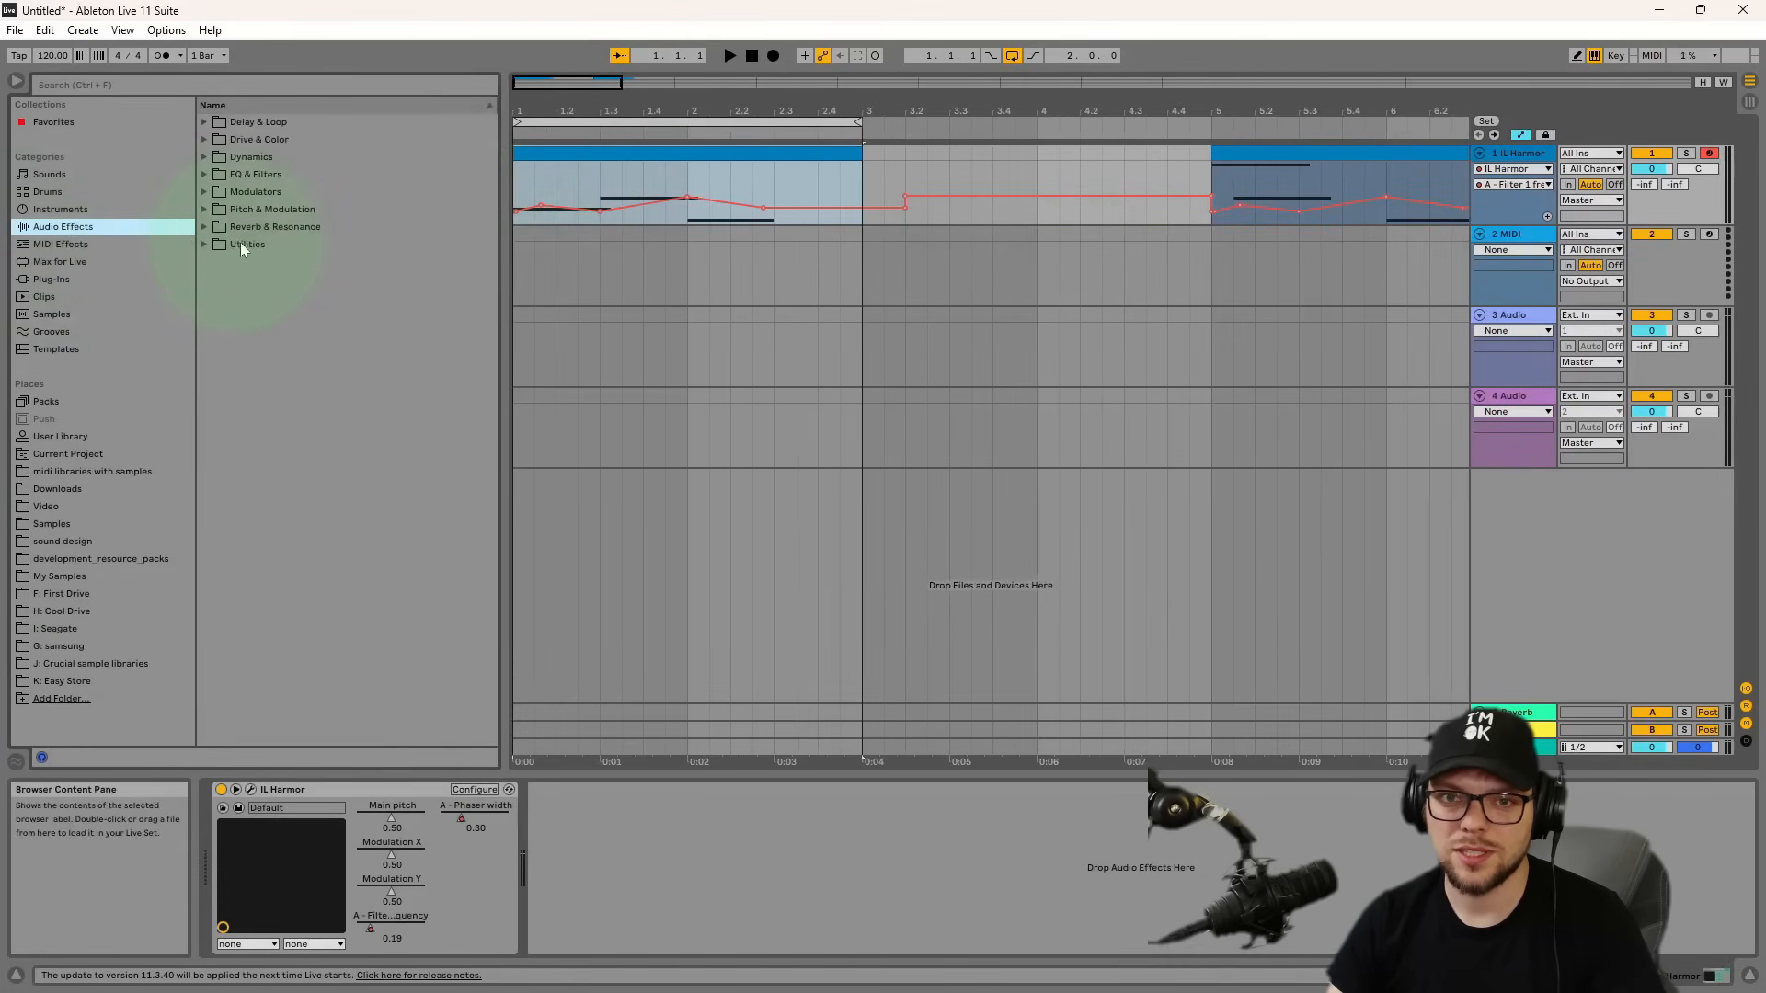
left_click(202, 177)
left_click(219, 194)
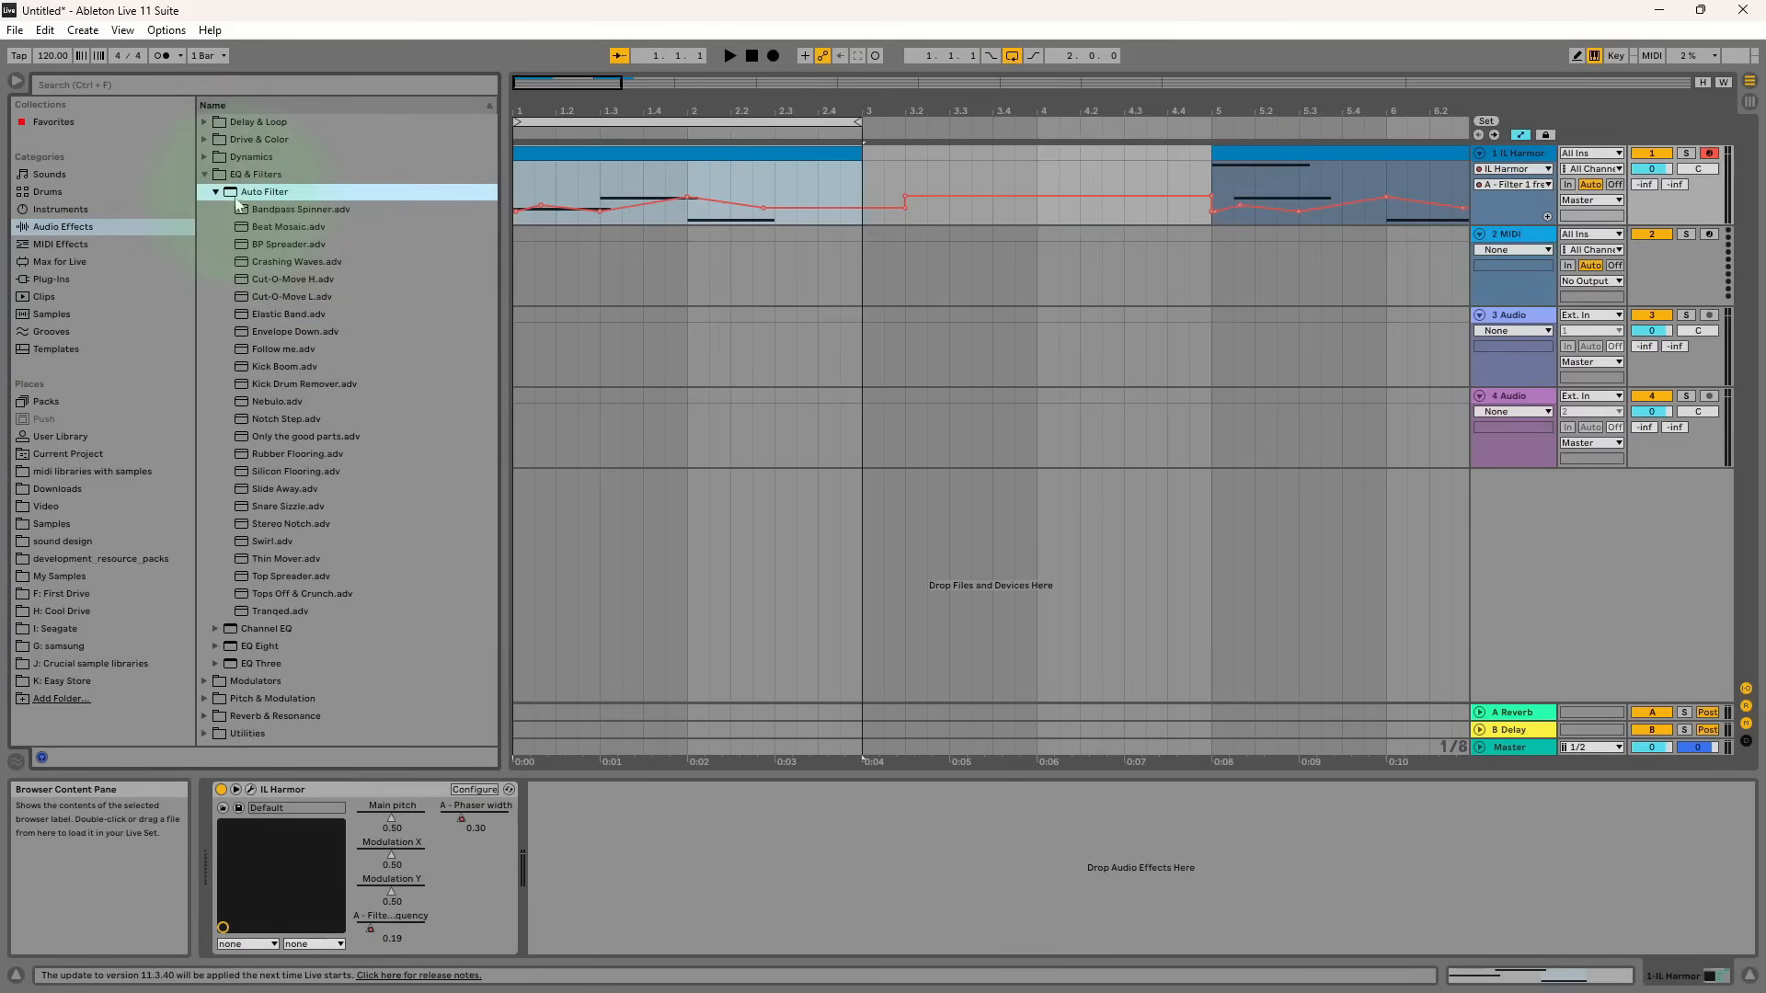
left_click(214, 193)
left_click(219, 228)
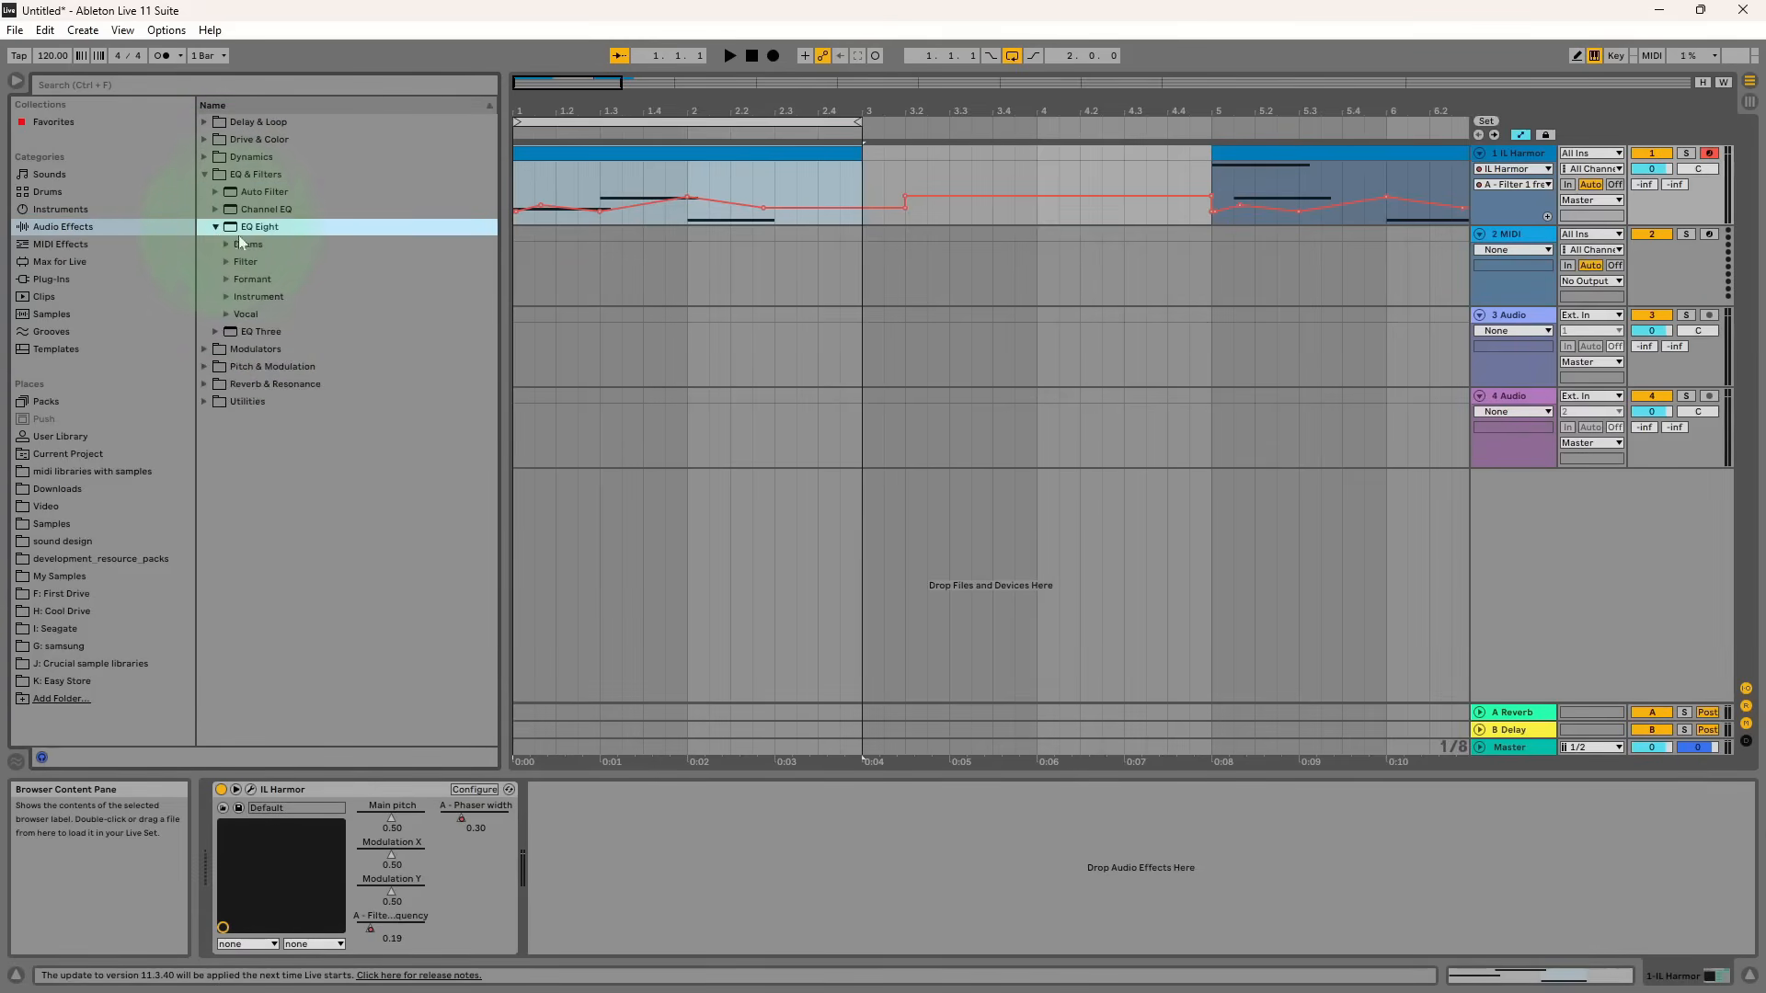
left_click_drag(607, 874, 607, 874)
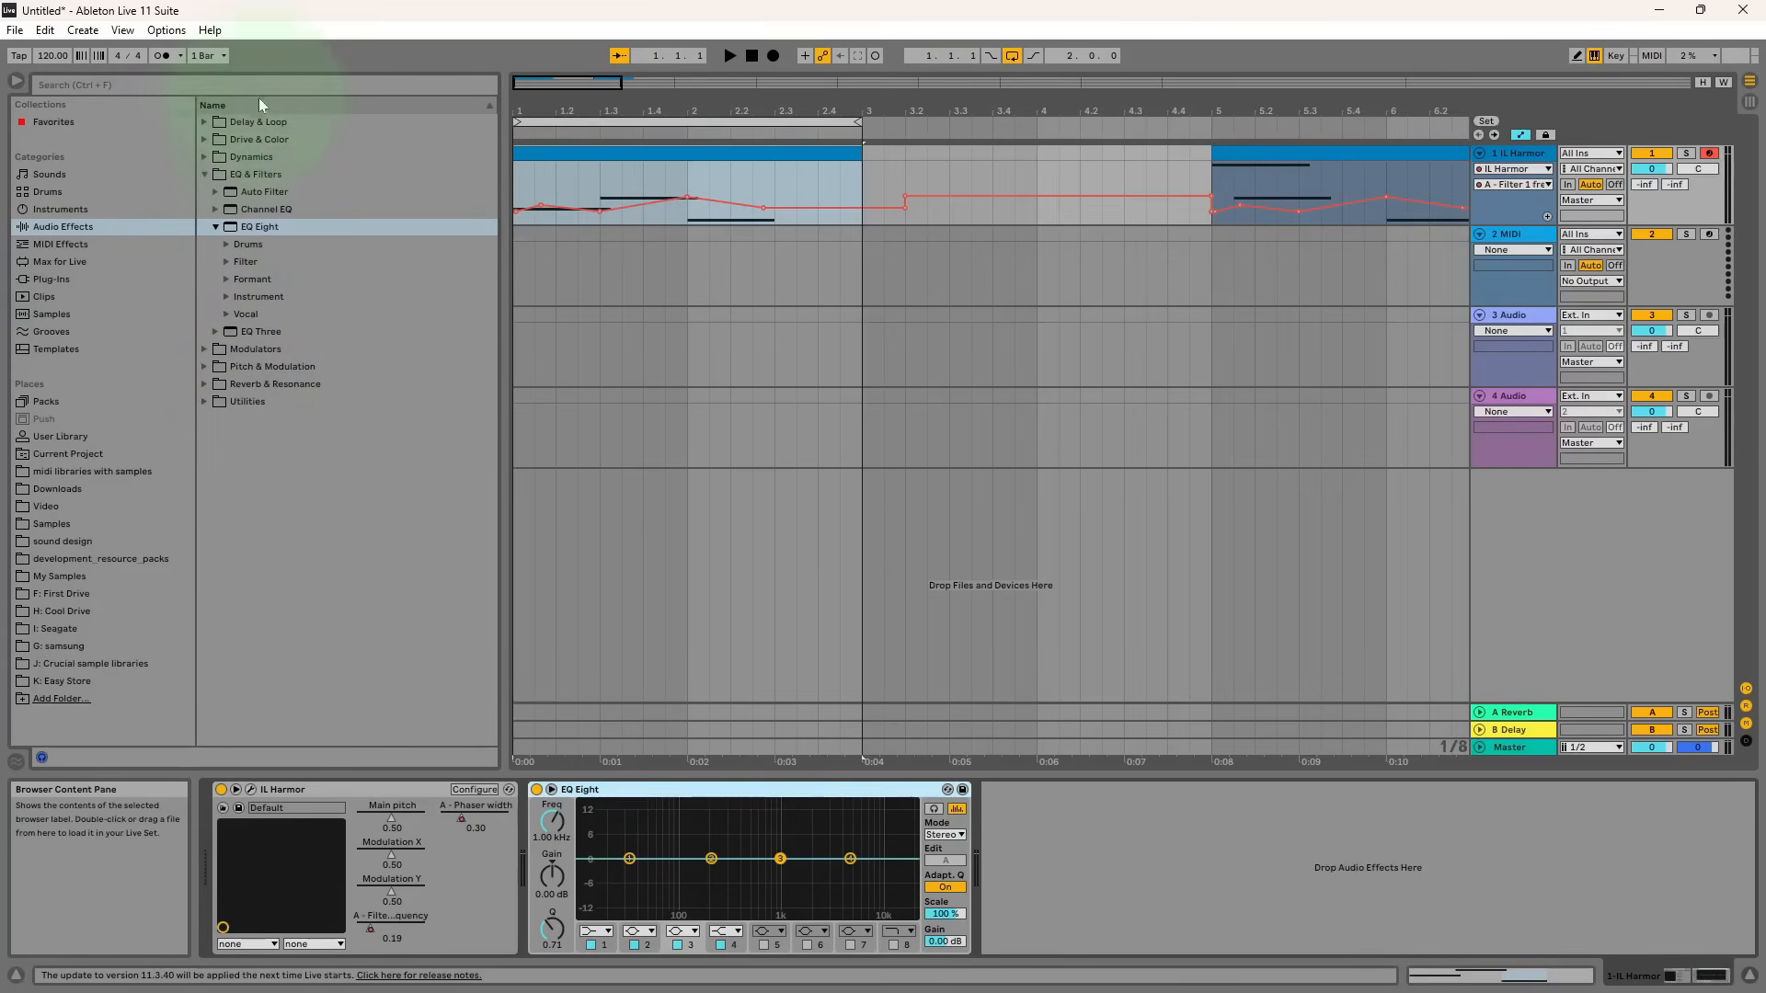
Search the browser for "uti" and add the Utility effect after EQ Eight.
key("ctrl+f")
type("uti")
left_click_drag(248, 225, 1092, 812)
Automate Utility's gain to rise from silence at bar 5 and fade back to silence by bar 6.
right_click(1083, 851)
left_click(1112, 863)
left_click_drag(701, 109, 382, 109)
left_click(992, 193)
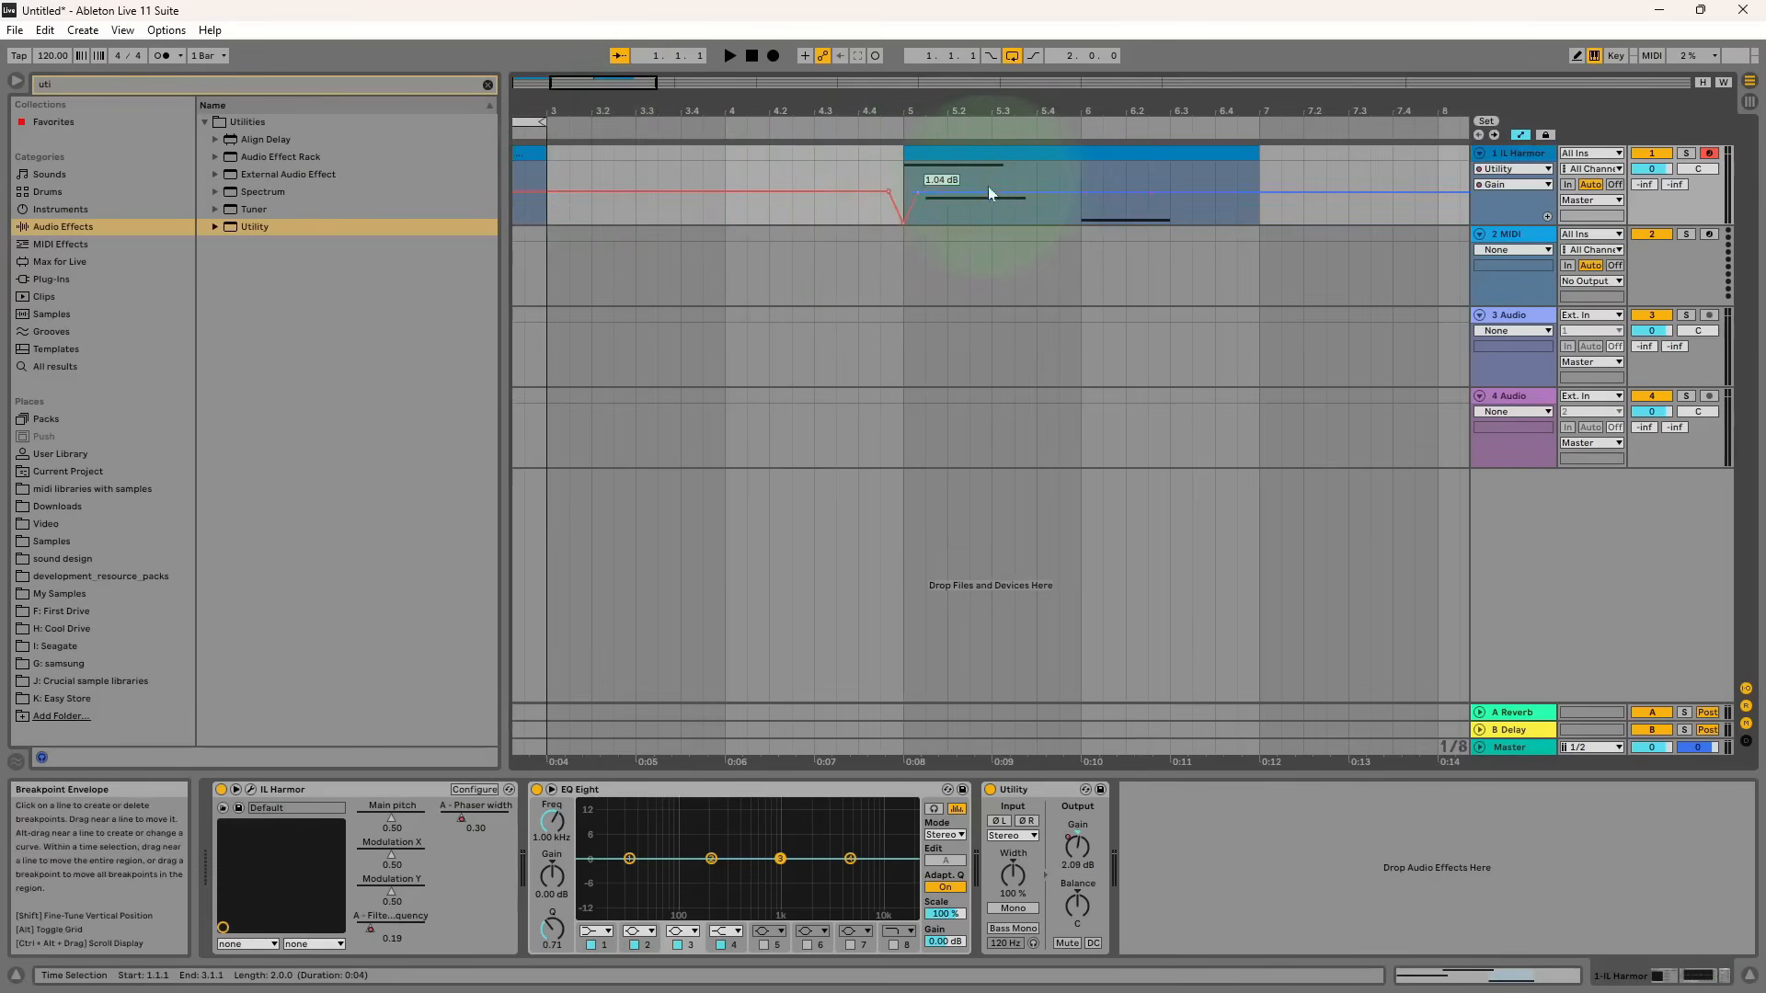
left_click_drag(1081, 204, 1081, 223)
Play the duplicate clip from bar 5 to audition the gain automation.
left_click(903, 168)
key("space")
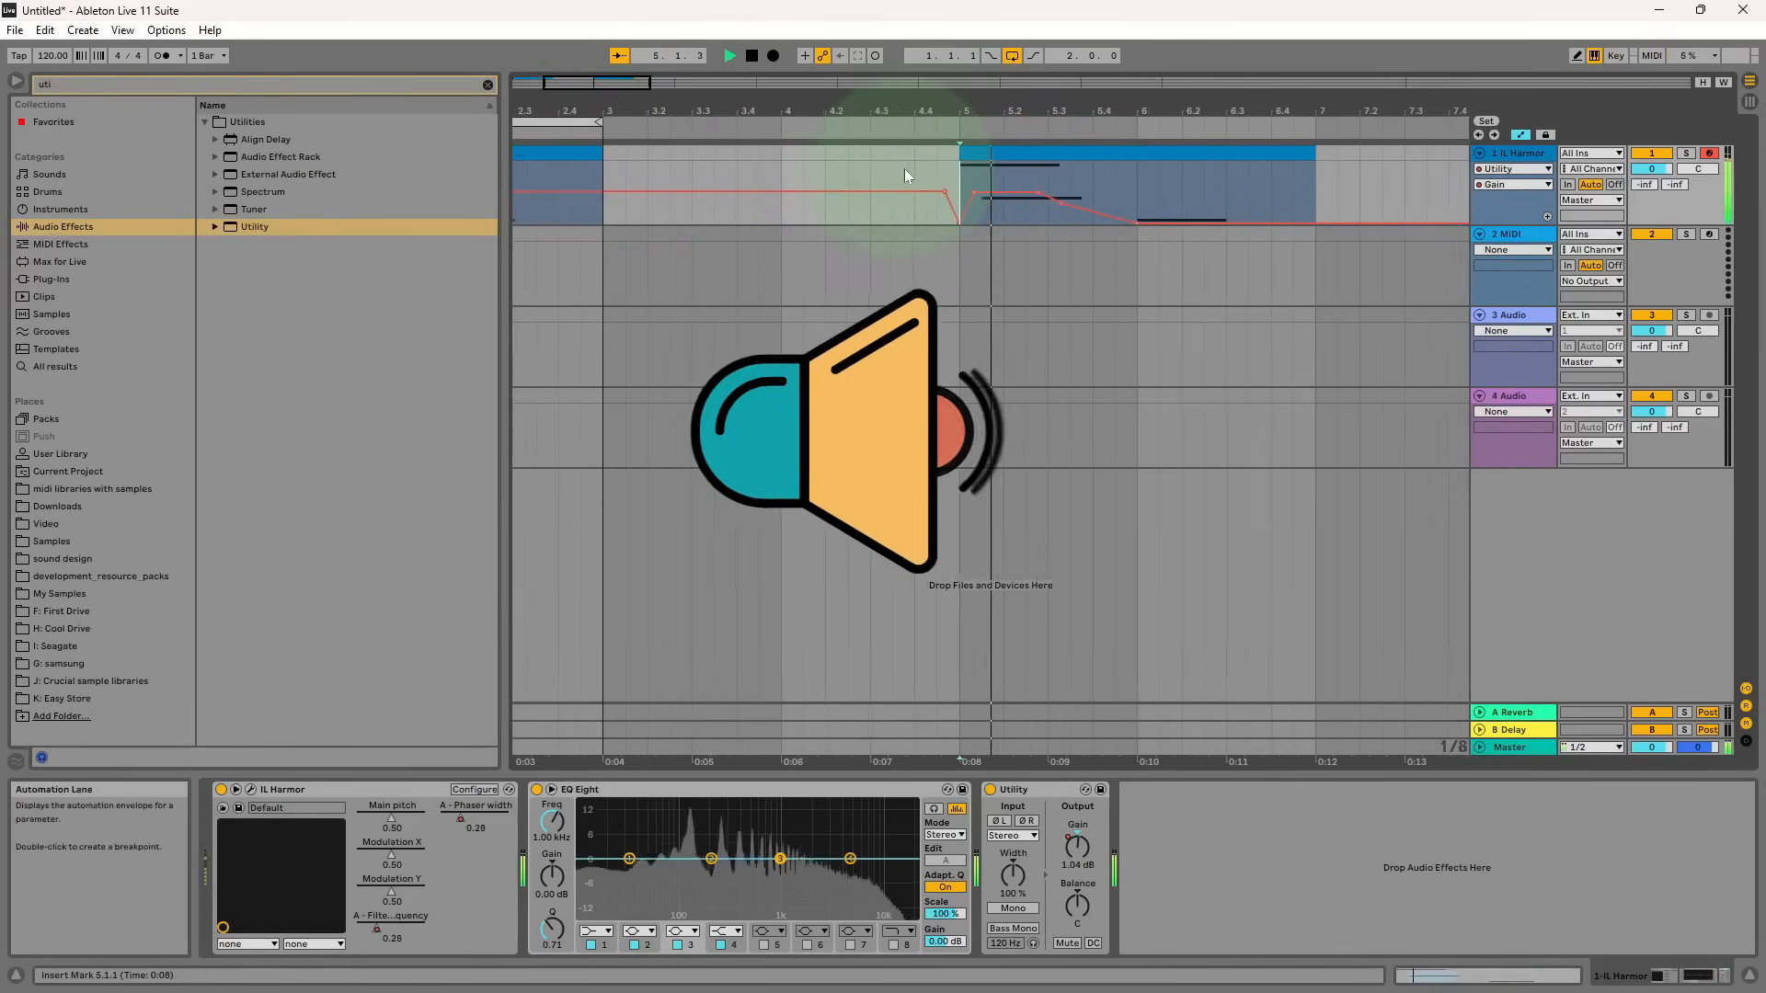
key("space")
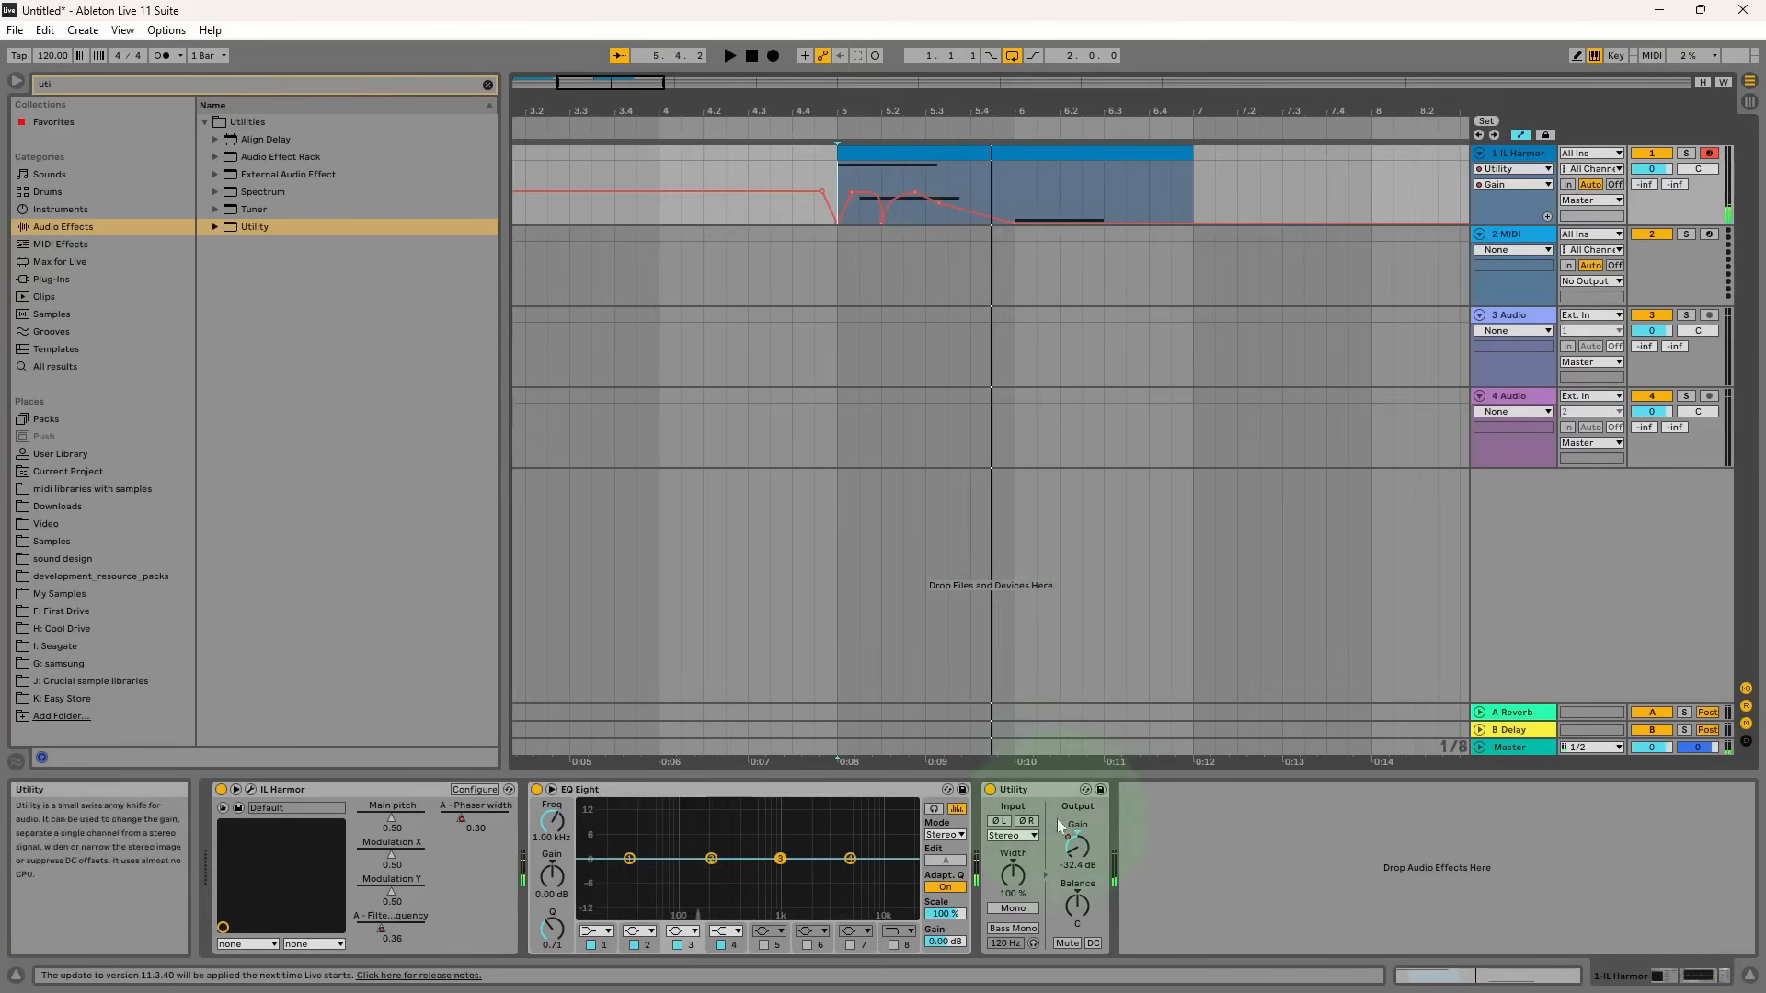
Make EQ Eight's band 4 a high cut and add a notch on band 5 with automated frequency over the bar 5 clip.
left_click(848, 861)
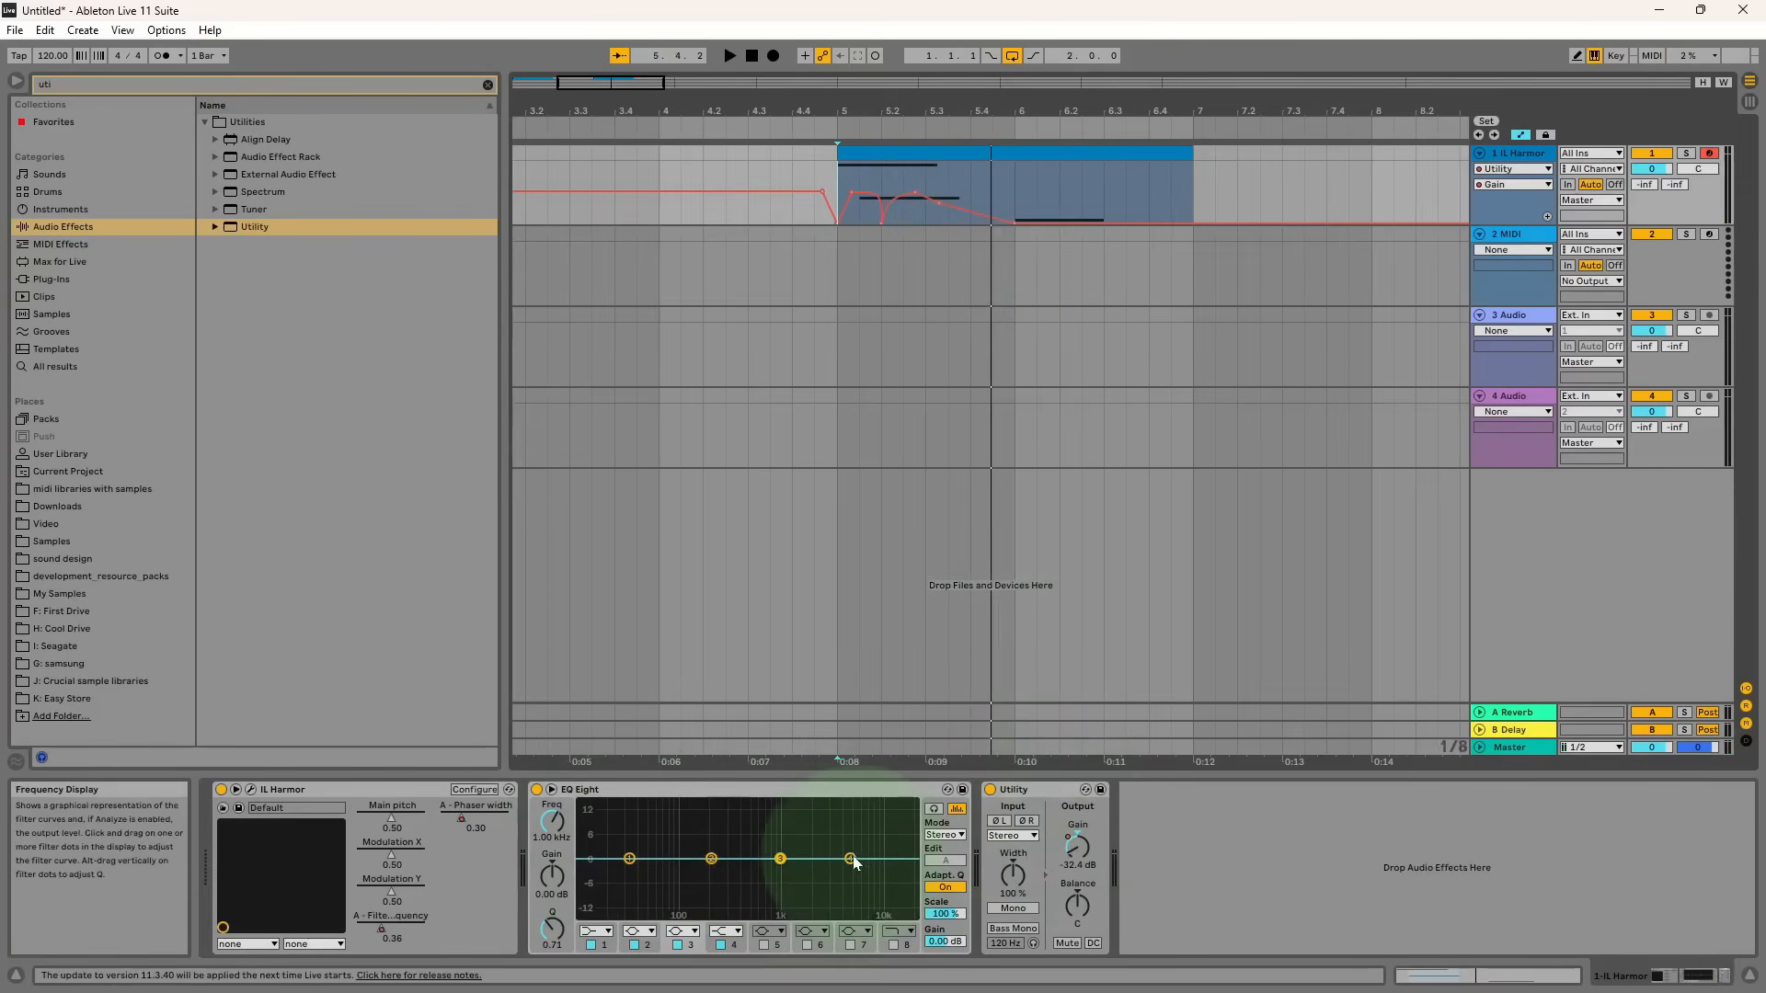
key("space")
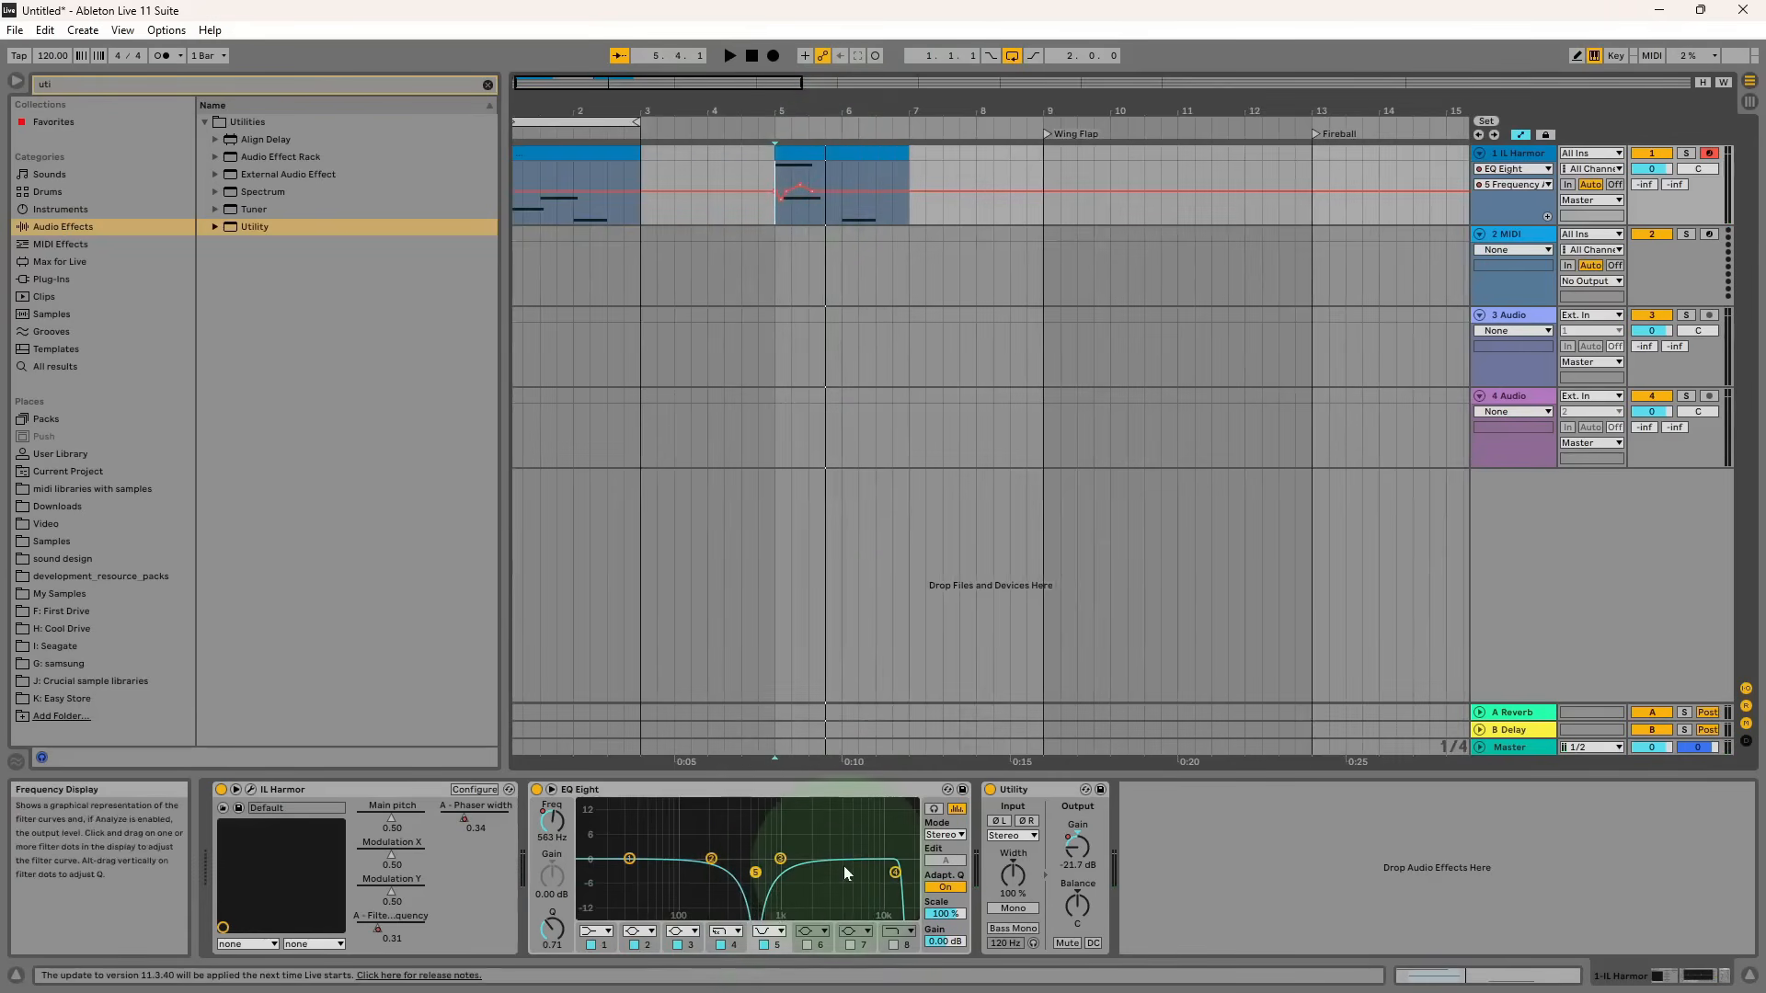
Enable EQ Eight's band 6 and set it to -5.24 dB at about 4.48 kHz with a Q of 1.09.
left_click(807, 945)
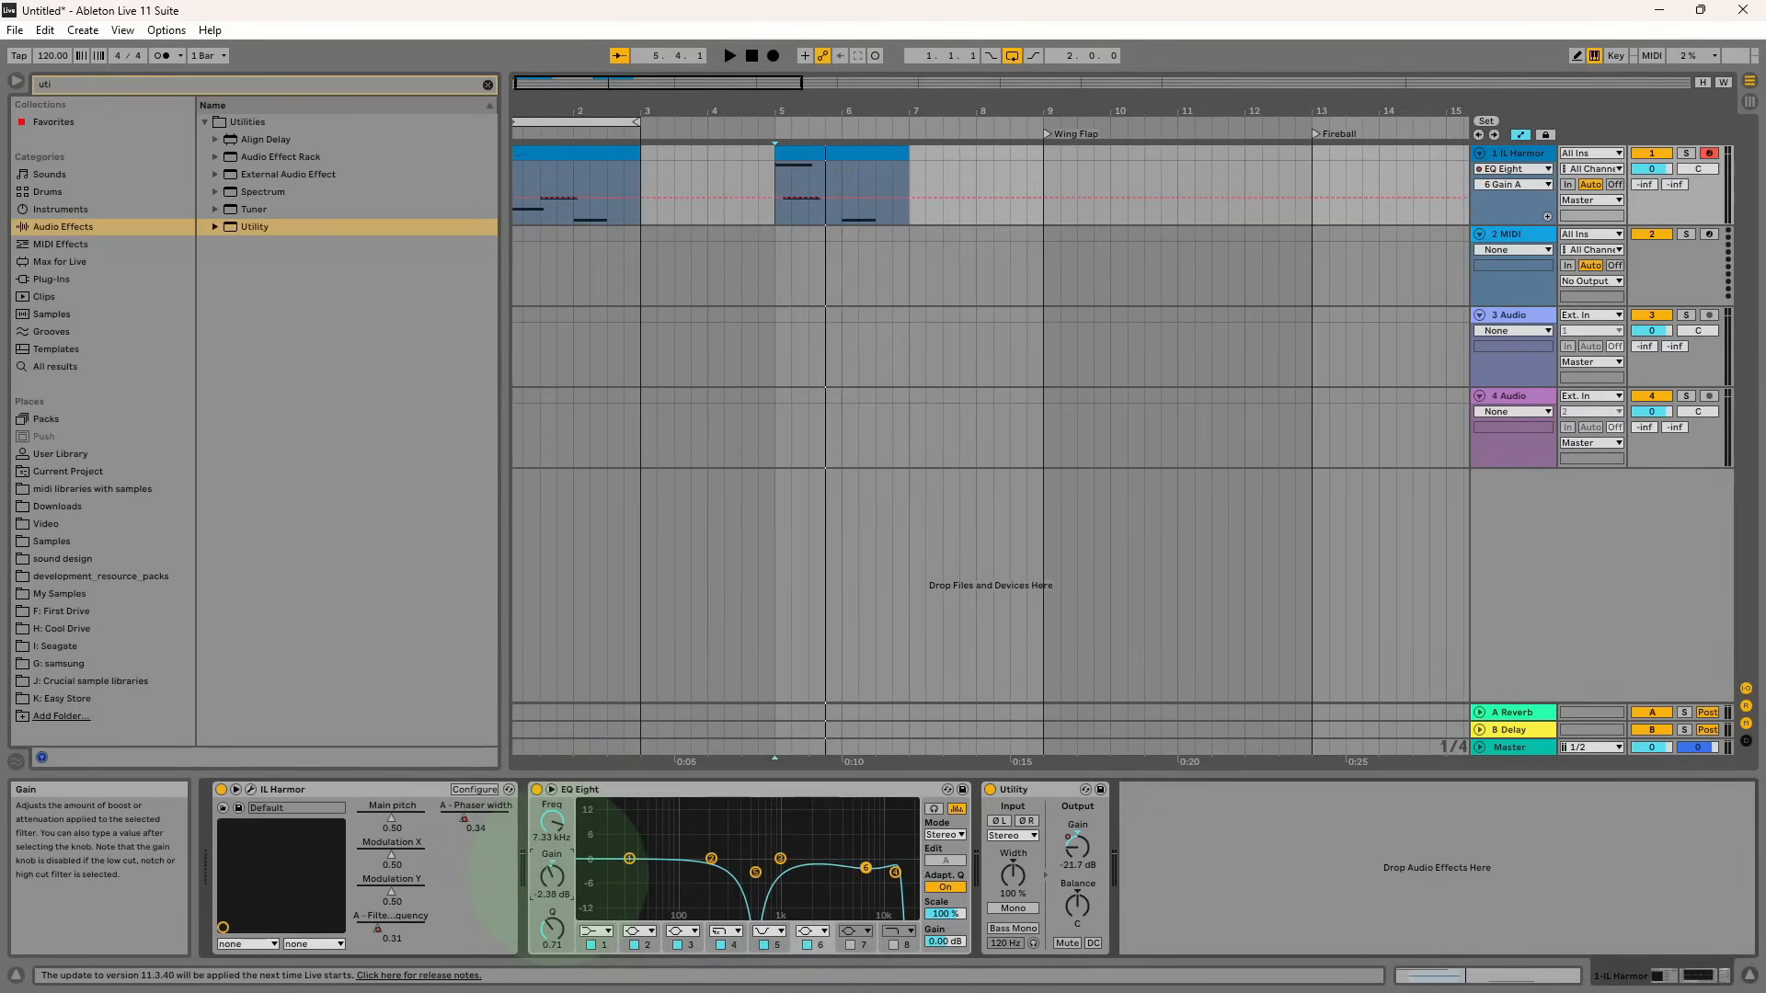
left_click_drag(558, 872, 557, 876)
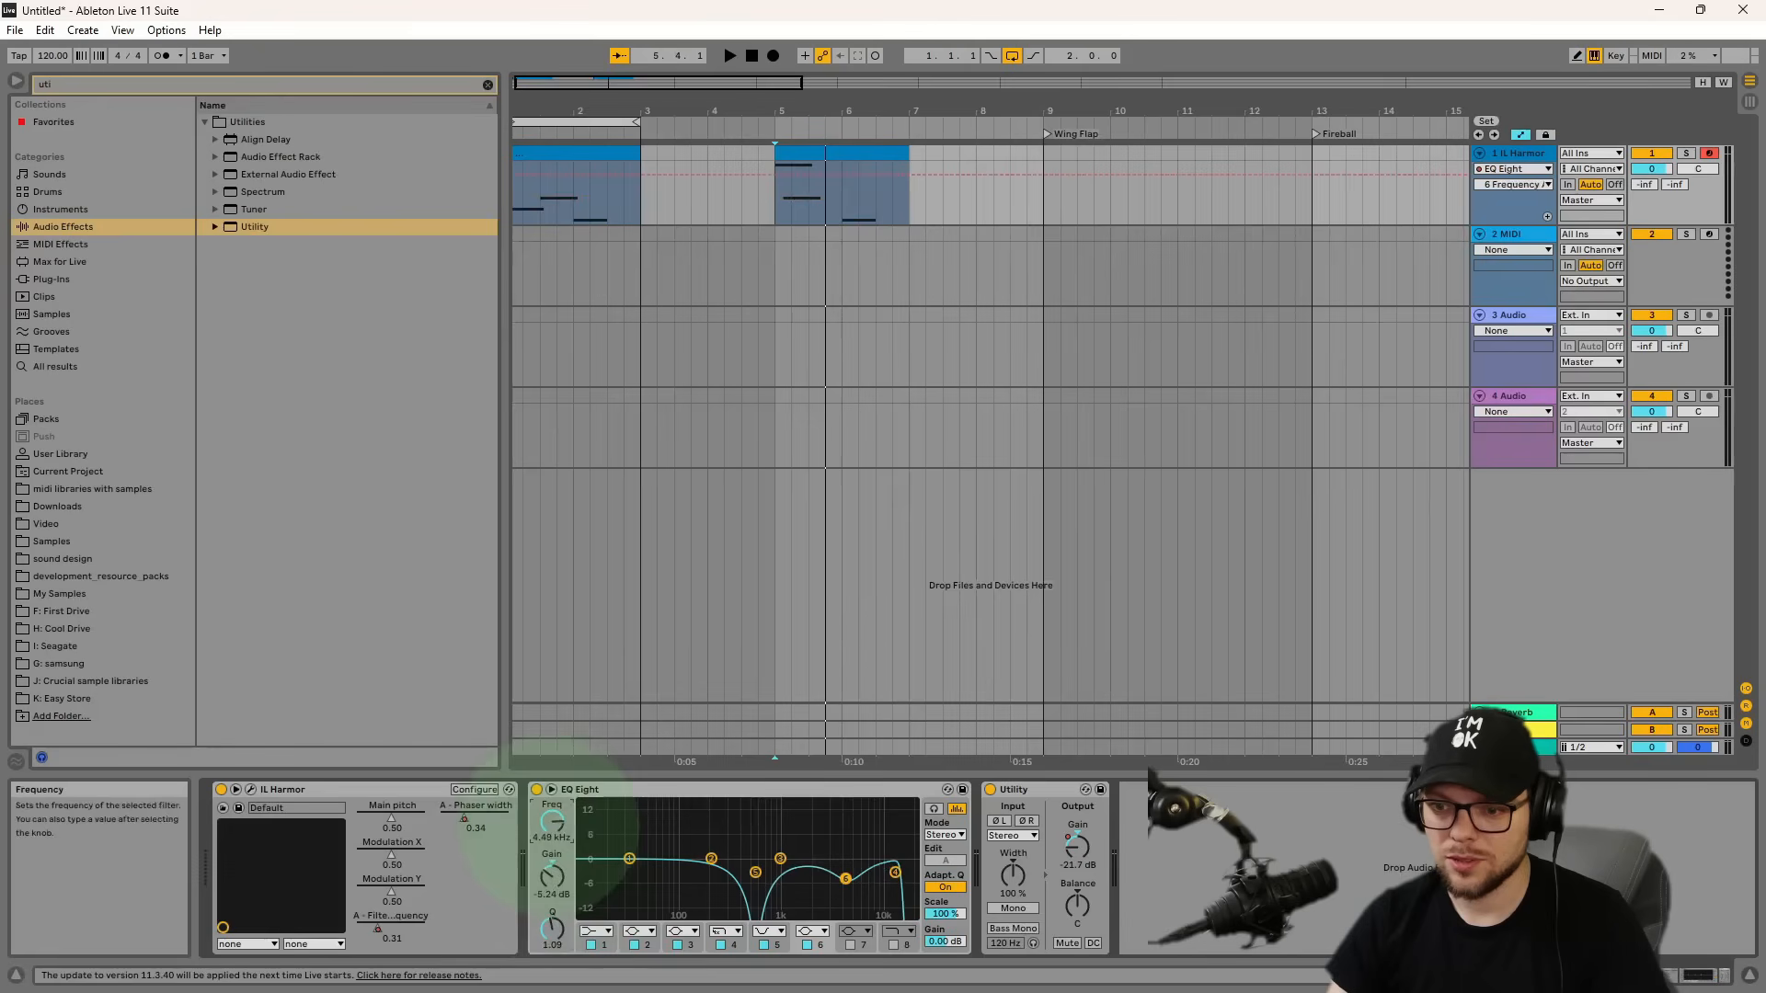
Show the frequency automation for EQ Eight's band 6, draw a curve over the start of the bar 5 clip, and play it.
right_click(553, 822)
left_click(577, 831)
left_click_drag(766, 207, 834, 198)
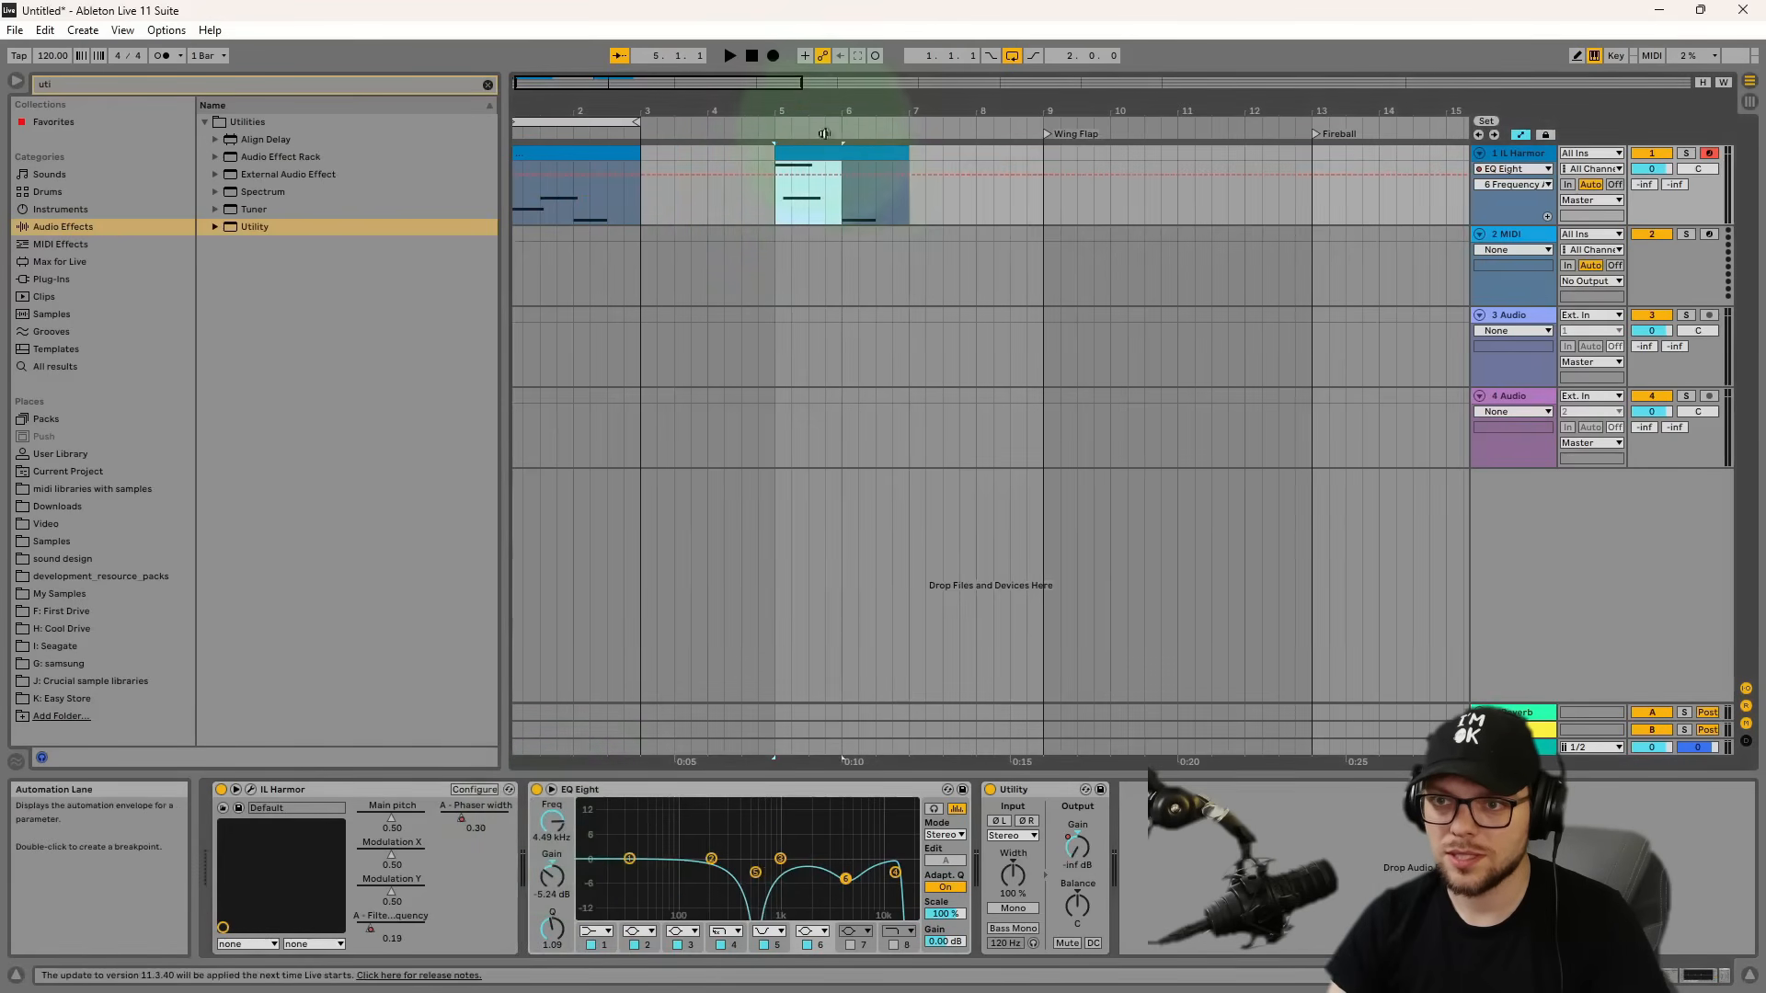
left_click_drag(782, 111, 746, 169)
left_click(734, 174)
left_click(884, 175)
key("space")
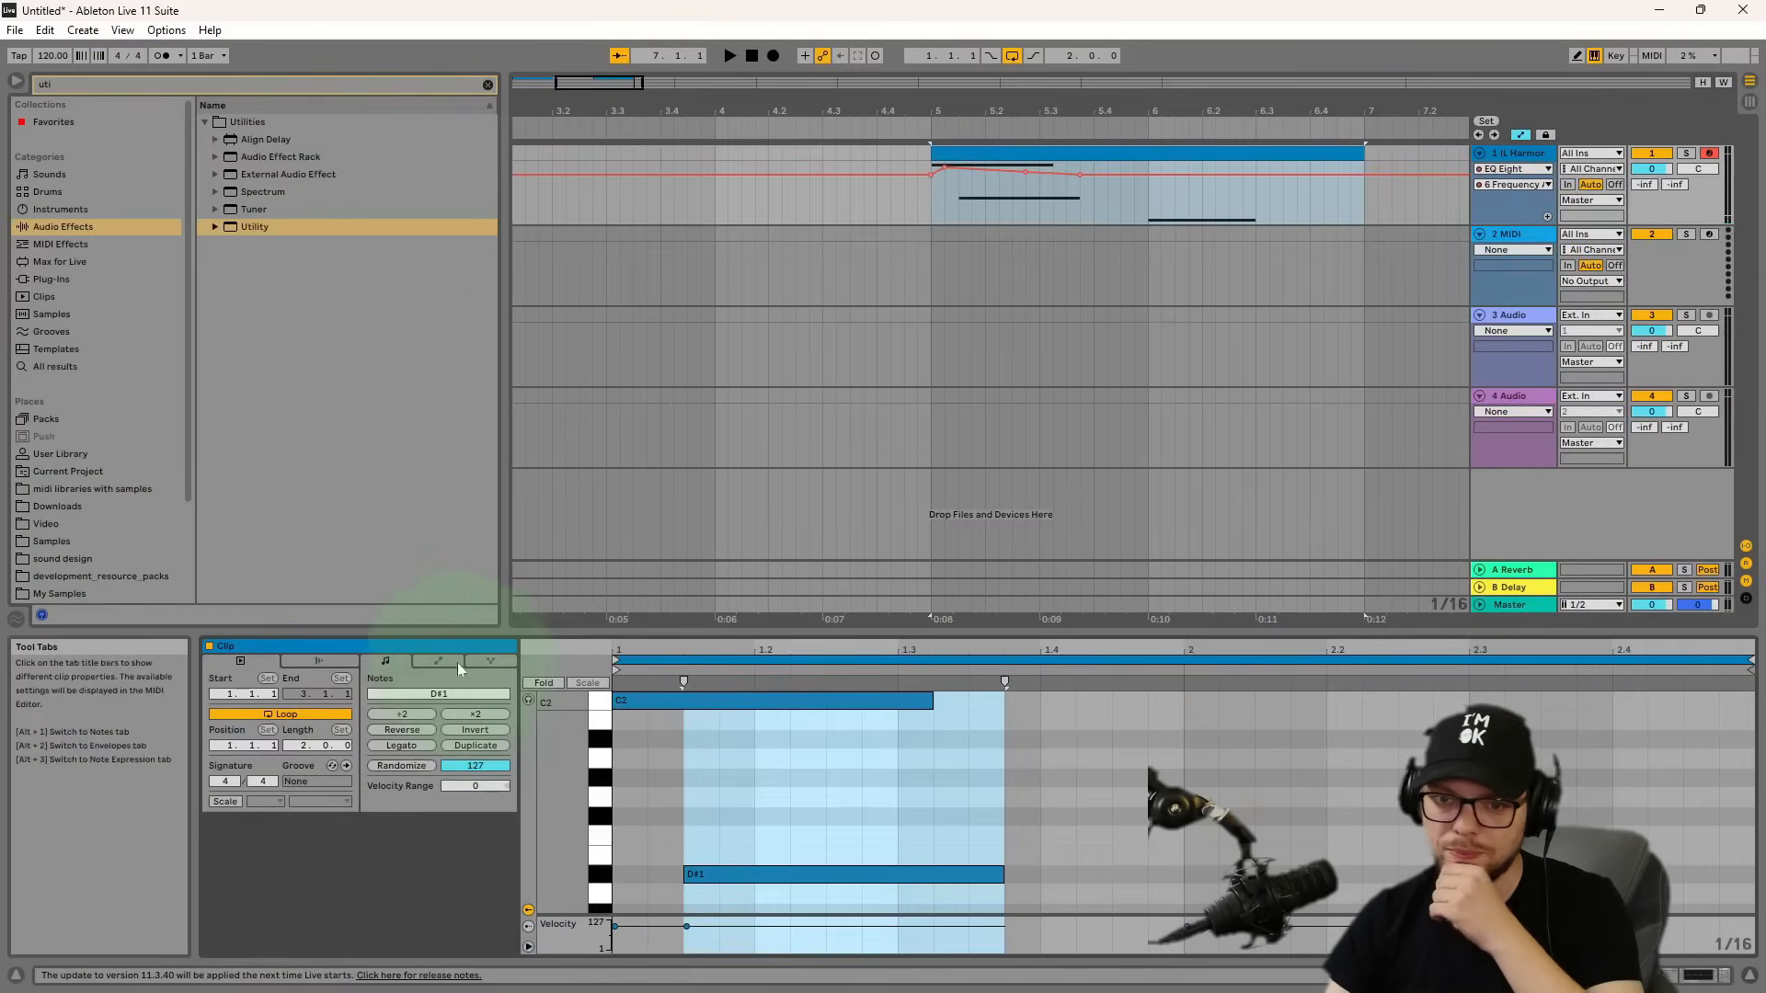
Show the duplicate clip's envelopes and select the MIDI Ctrl pitch bend envelope.
left_click(446, 657)
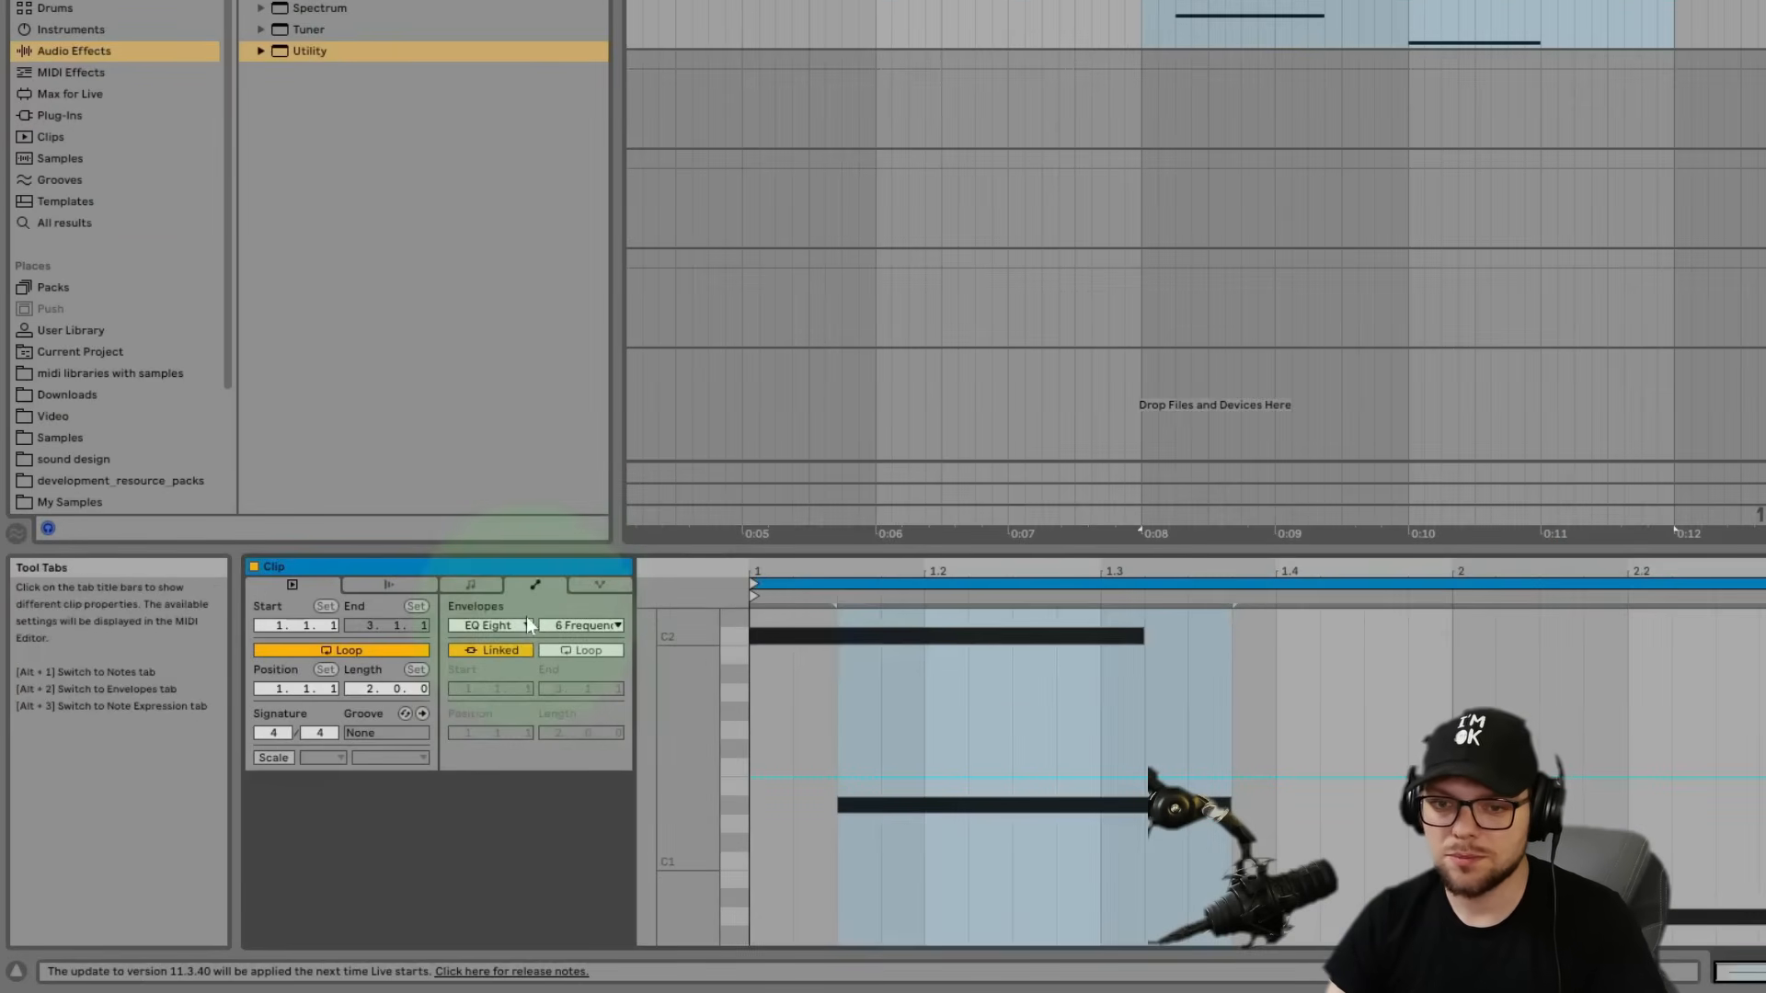
left_click(529, 626)
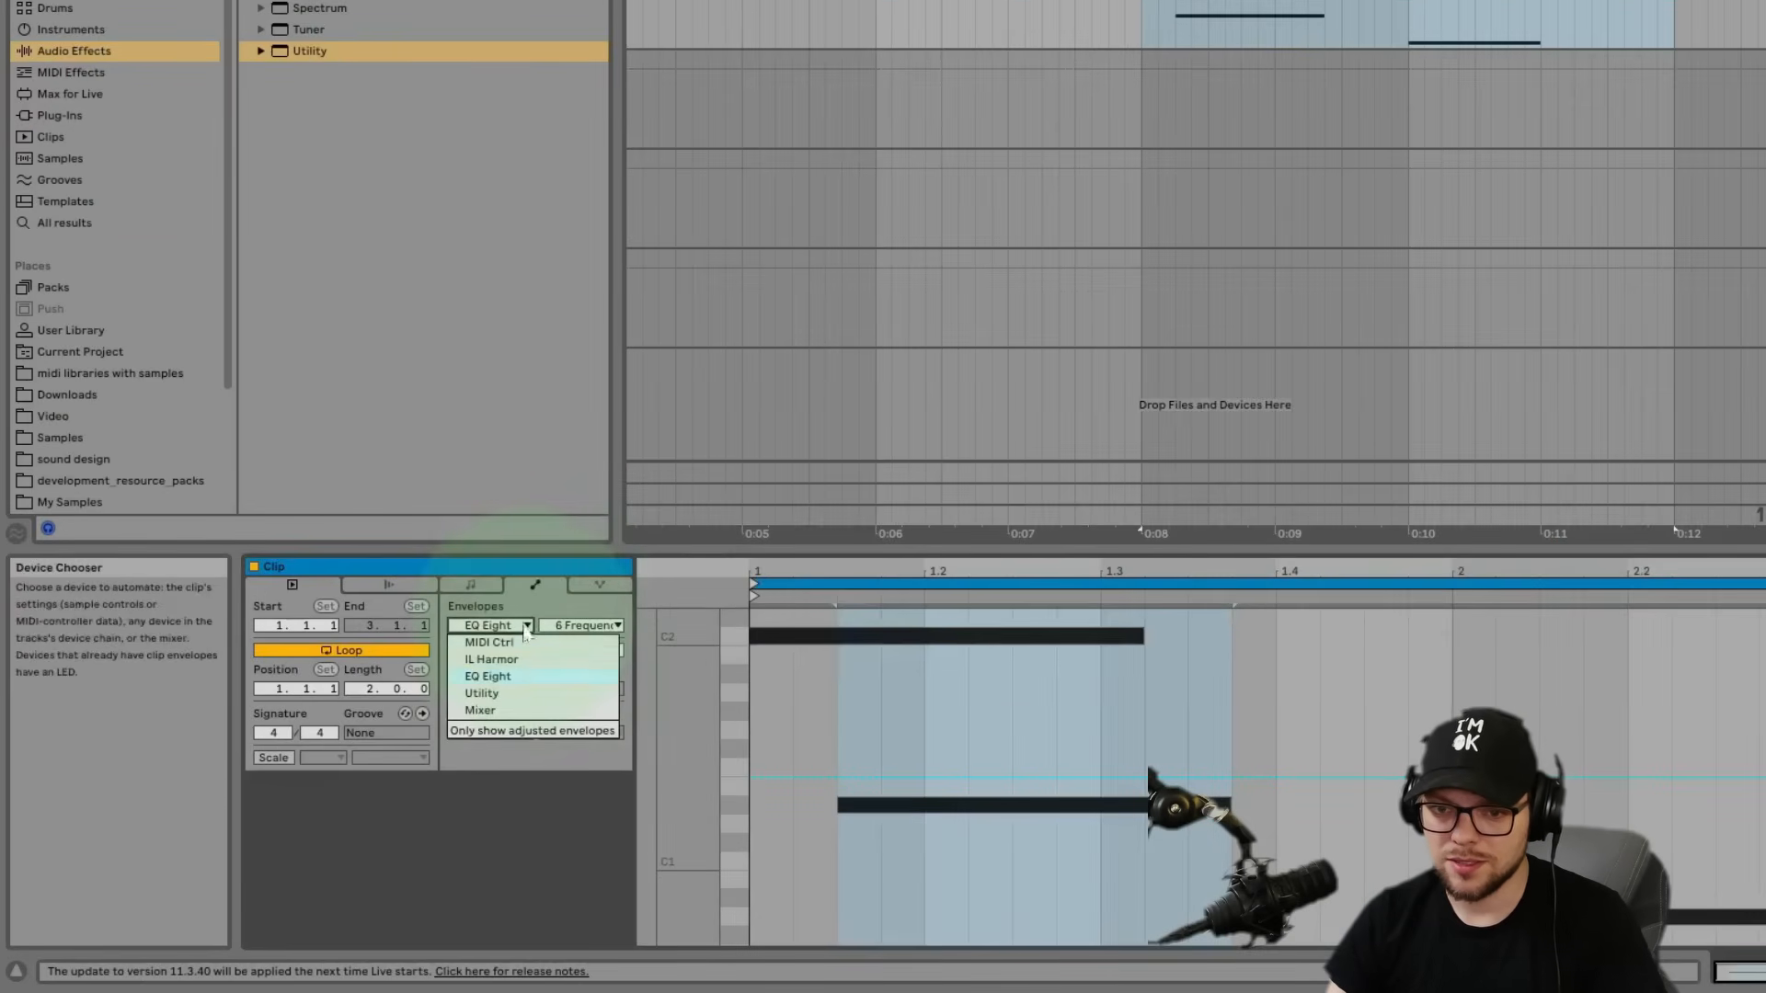
left_click(533, 648)
left_click(522, 627)
left_click(522, 627)
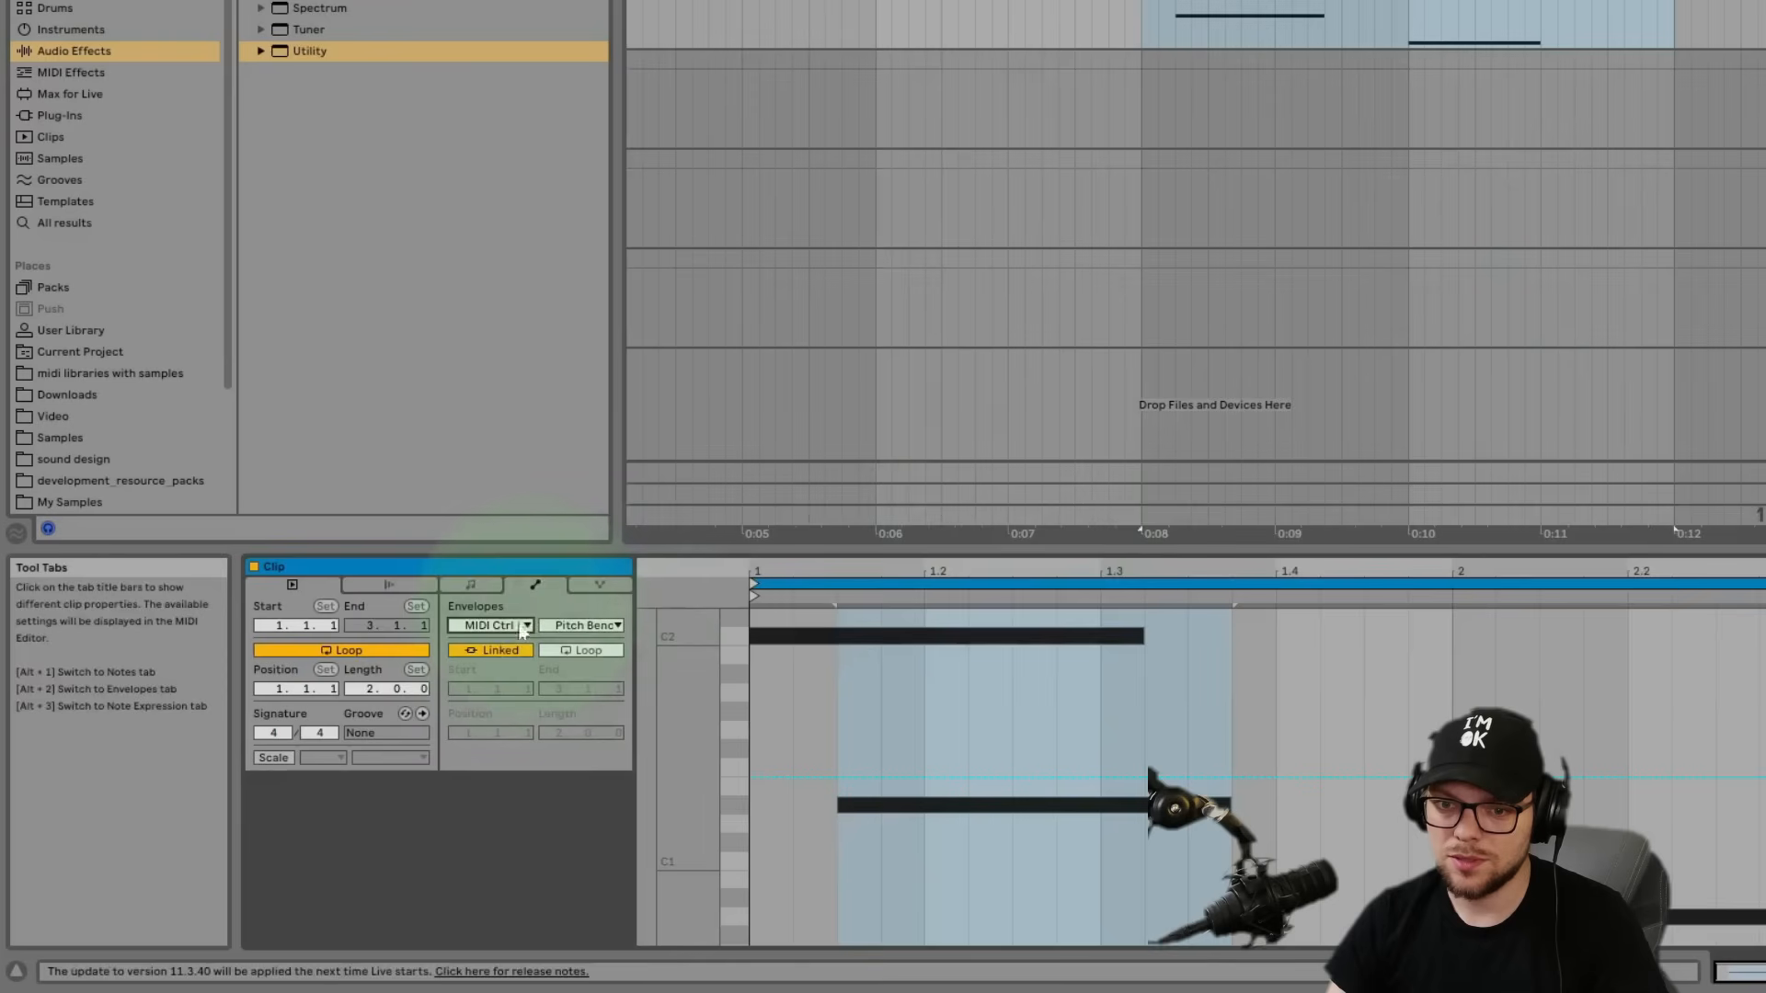
Return to the track's devices, open the Harmor window and check its global options.
double_click(1518, 154)
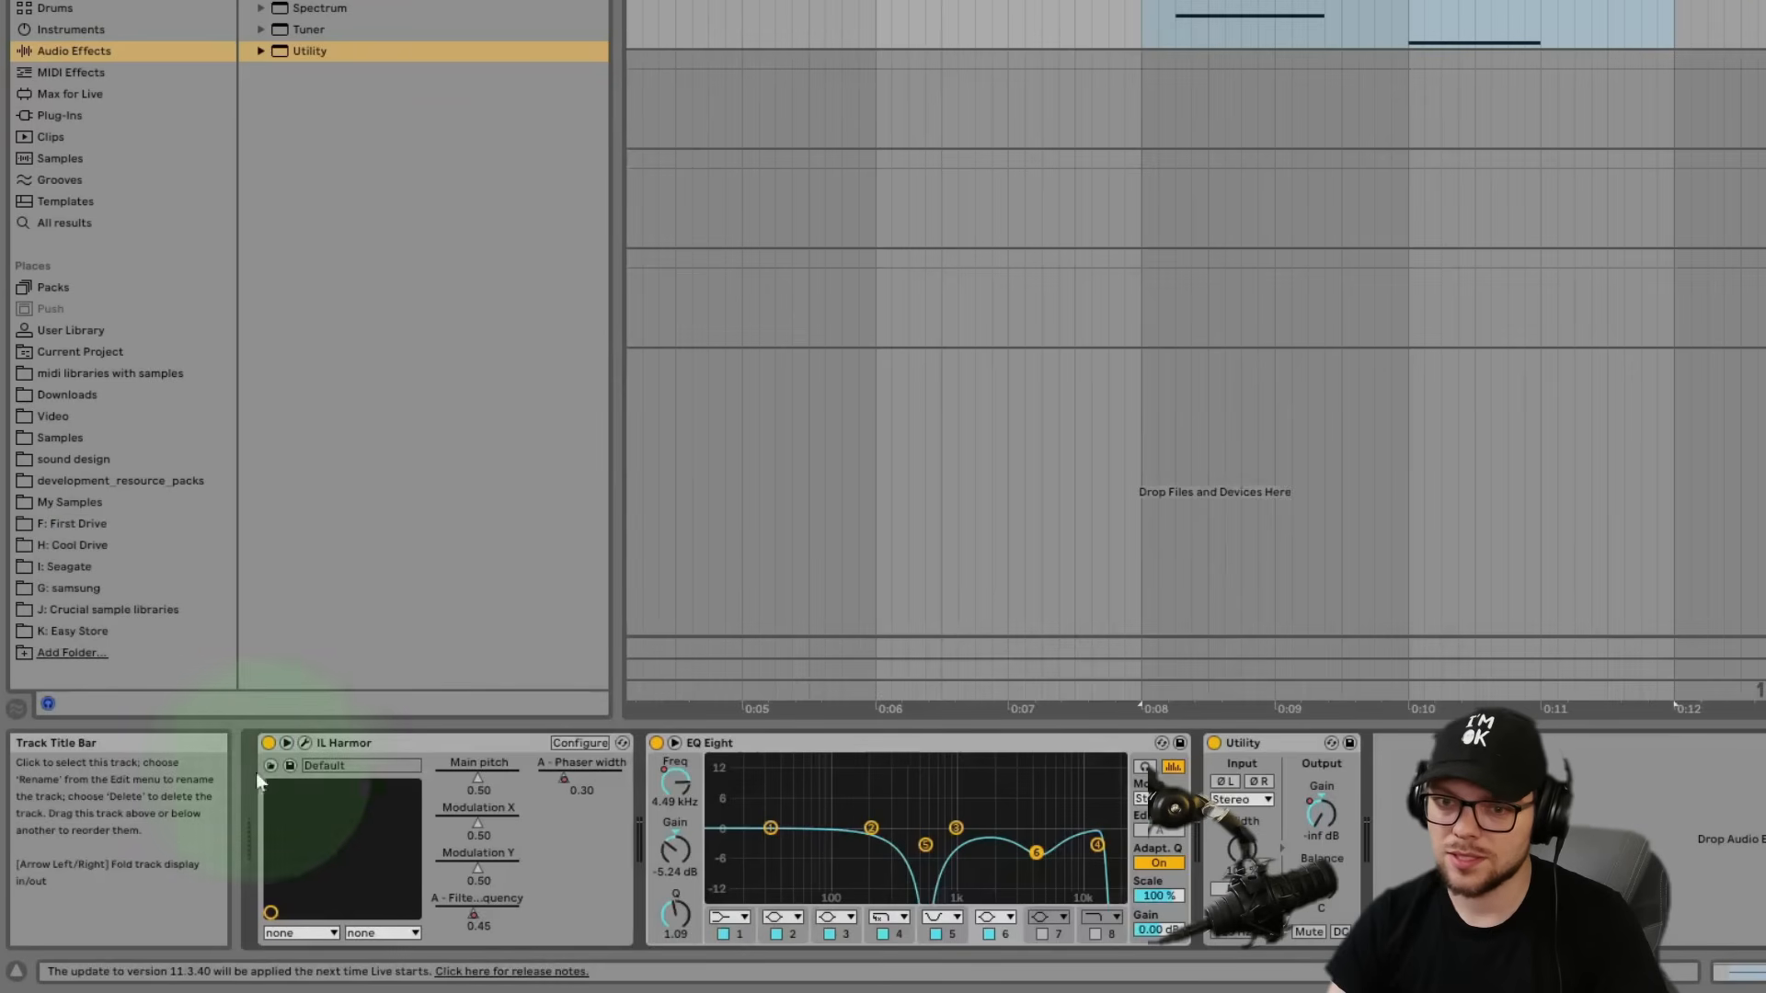
left_click(305, 743)
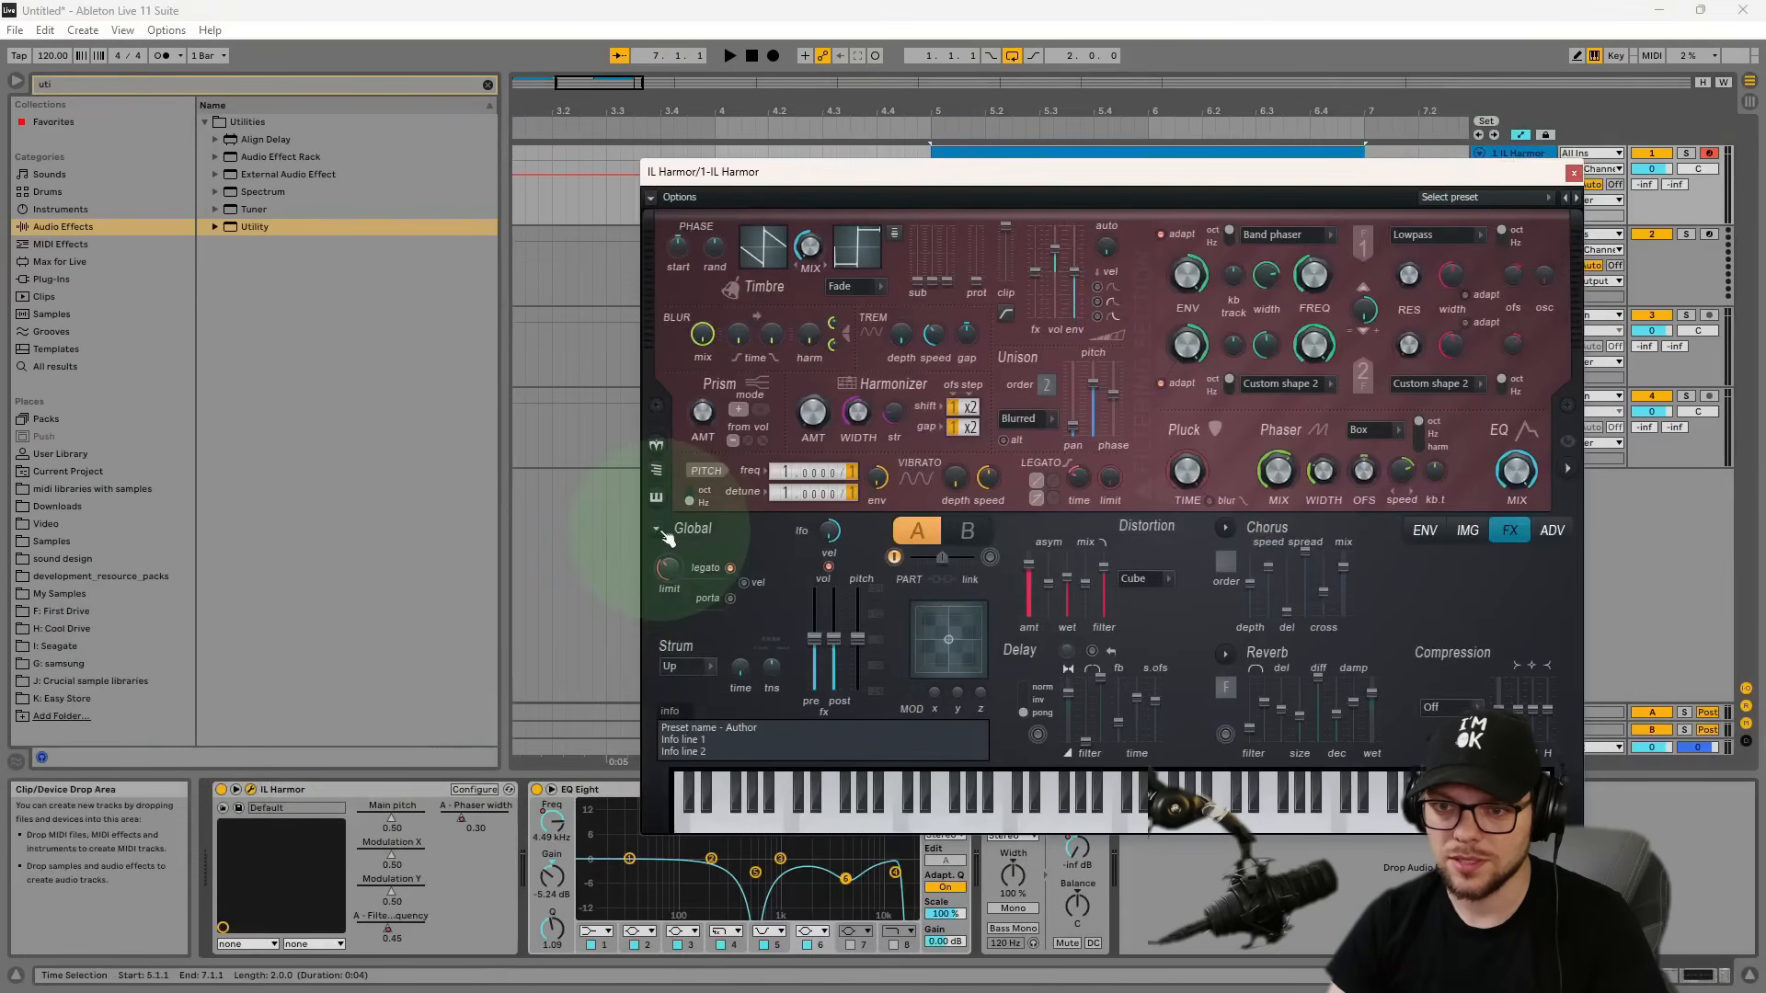
left_click(658, 530)
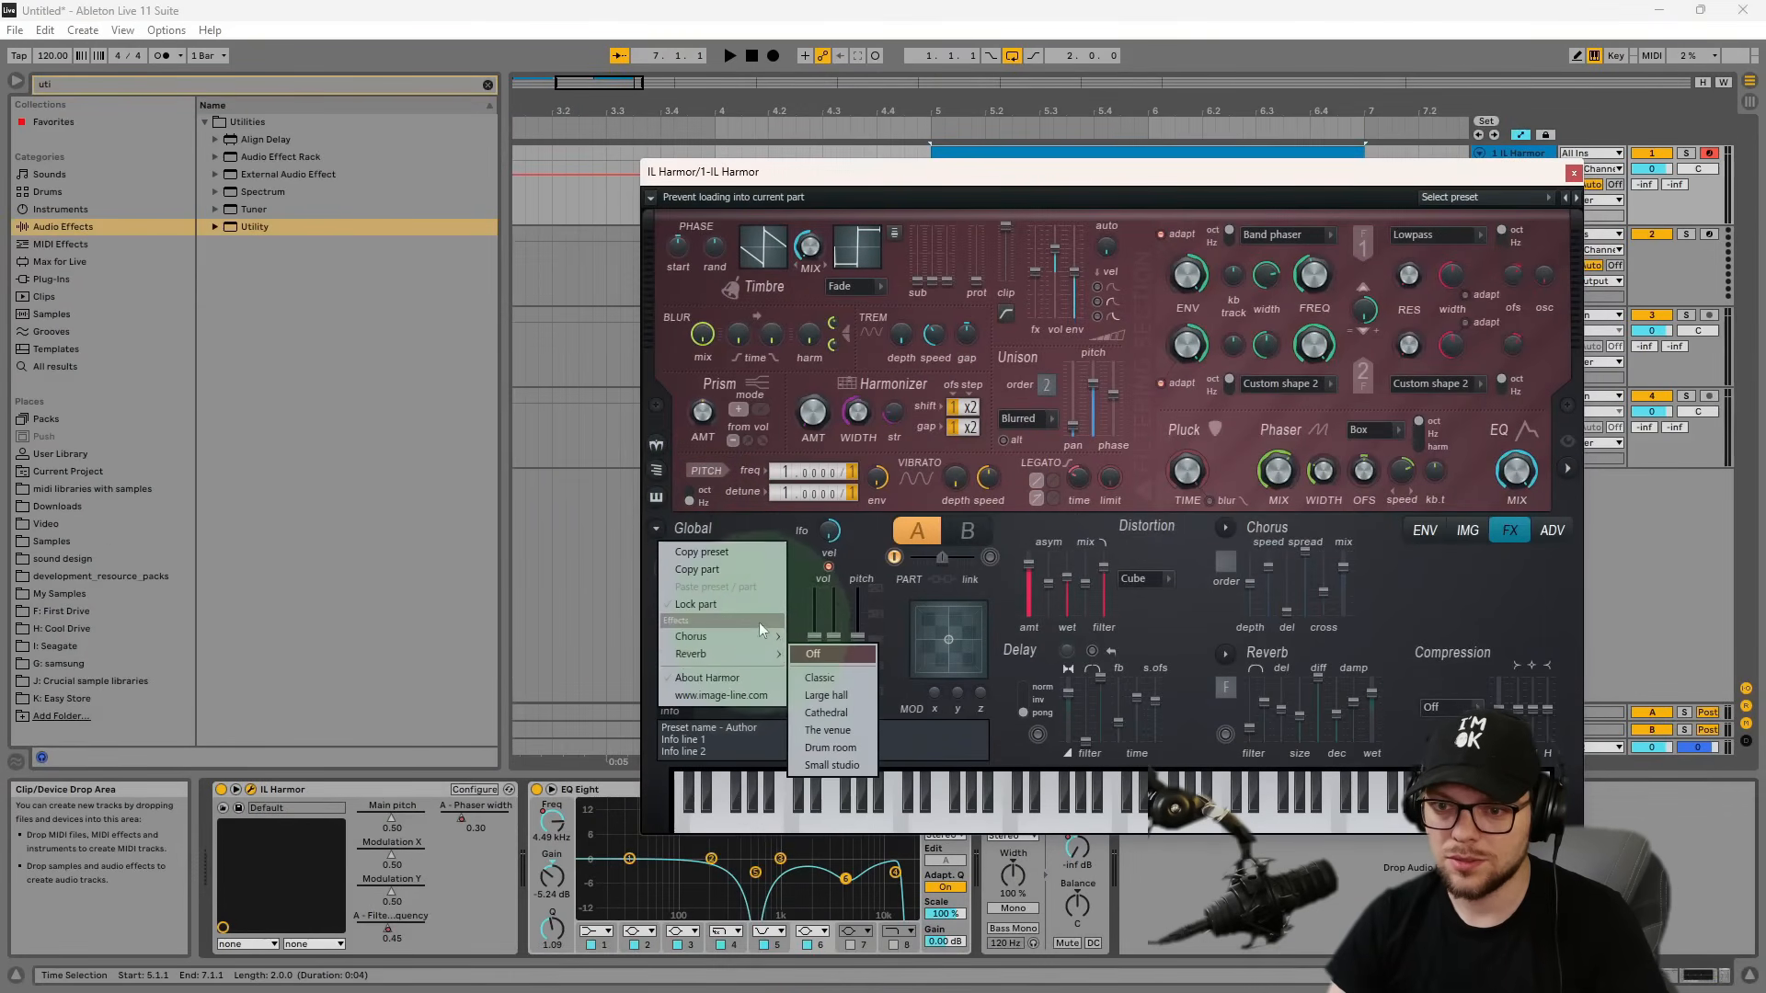
left_click(654, 434)
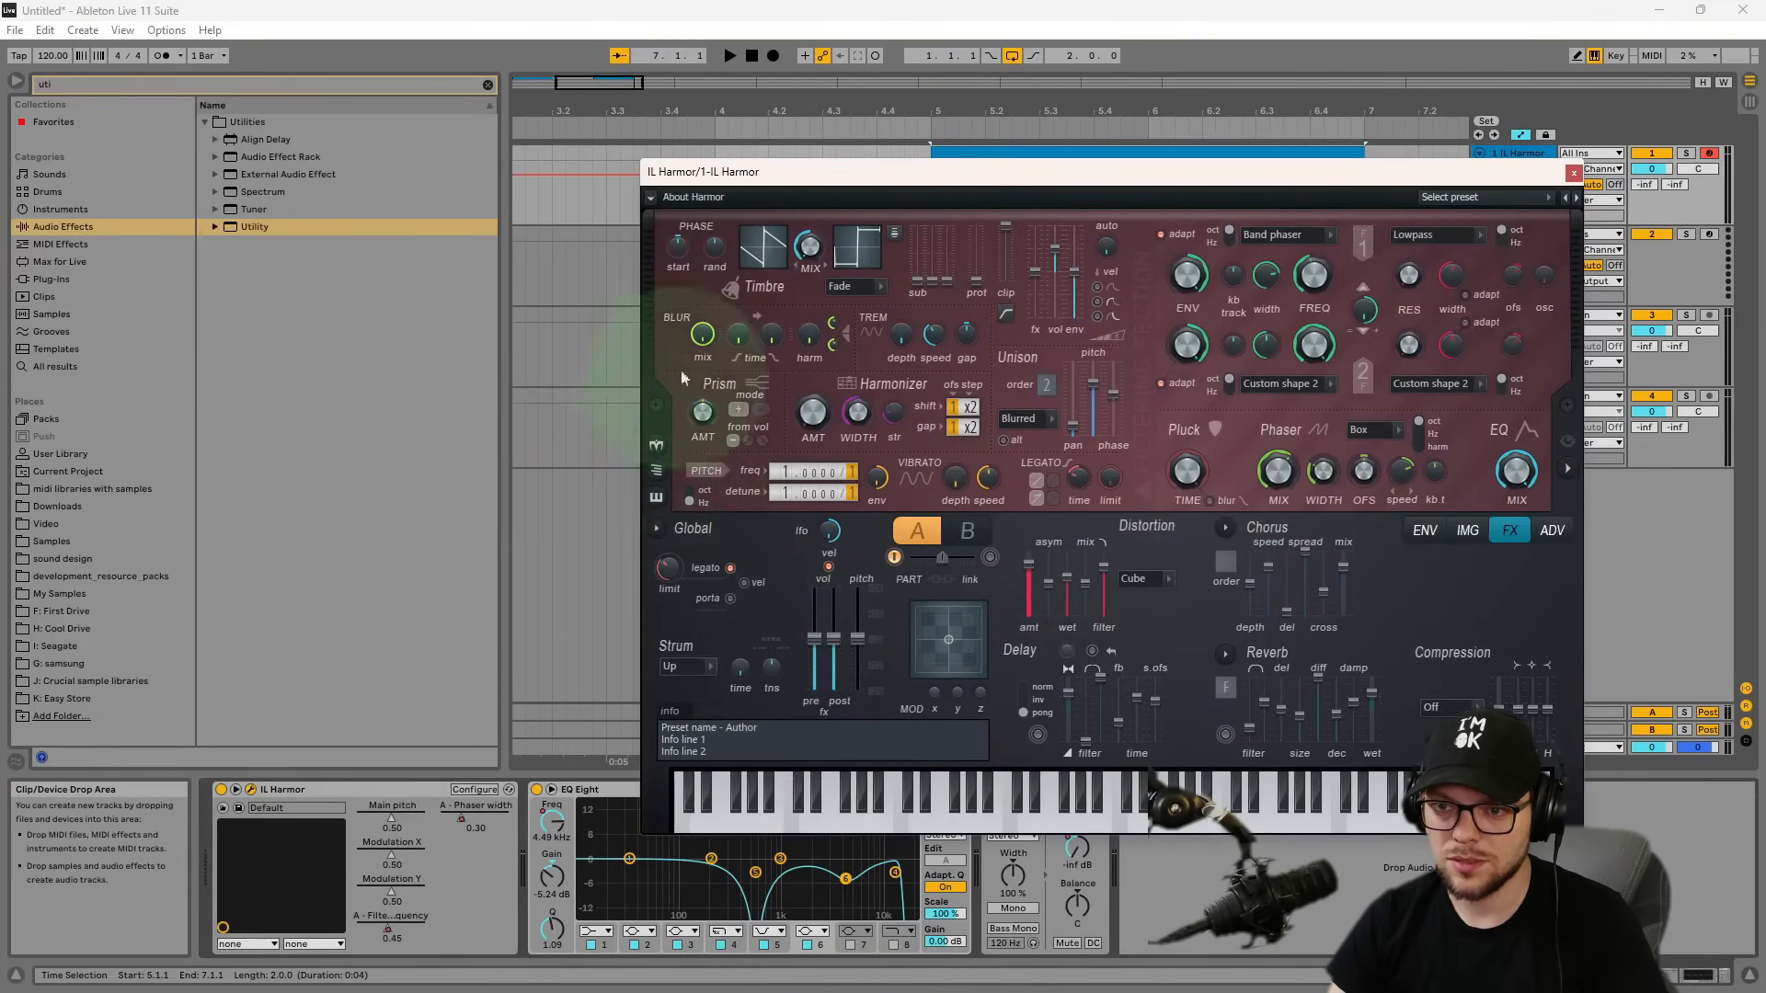
Set Harmor's pitch bend range to 12 semitones and close the plug-in window.
left_click(661, 208)
mouse_move(753, 394)
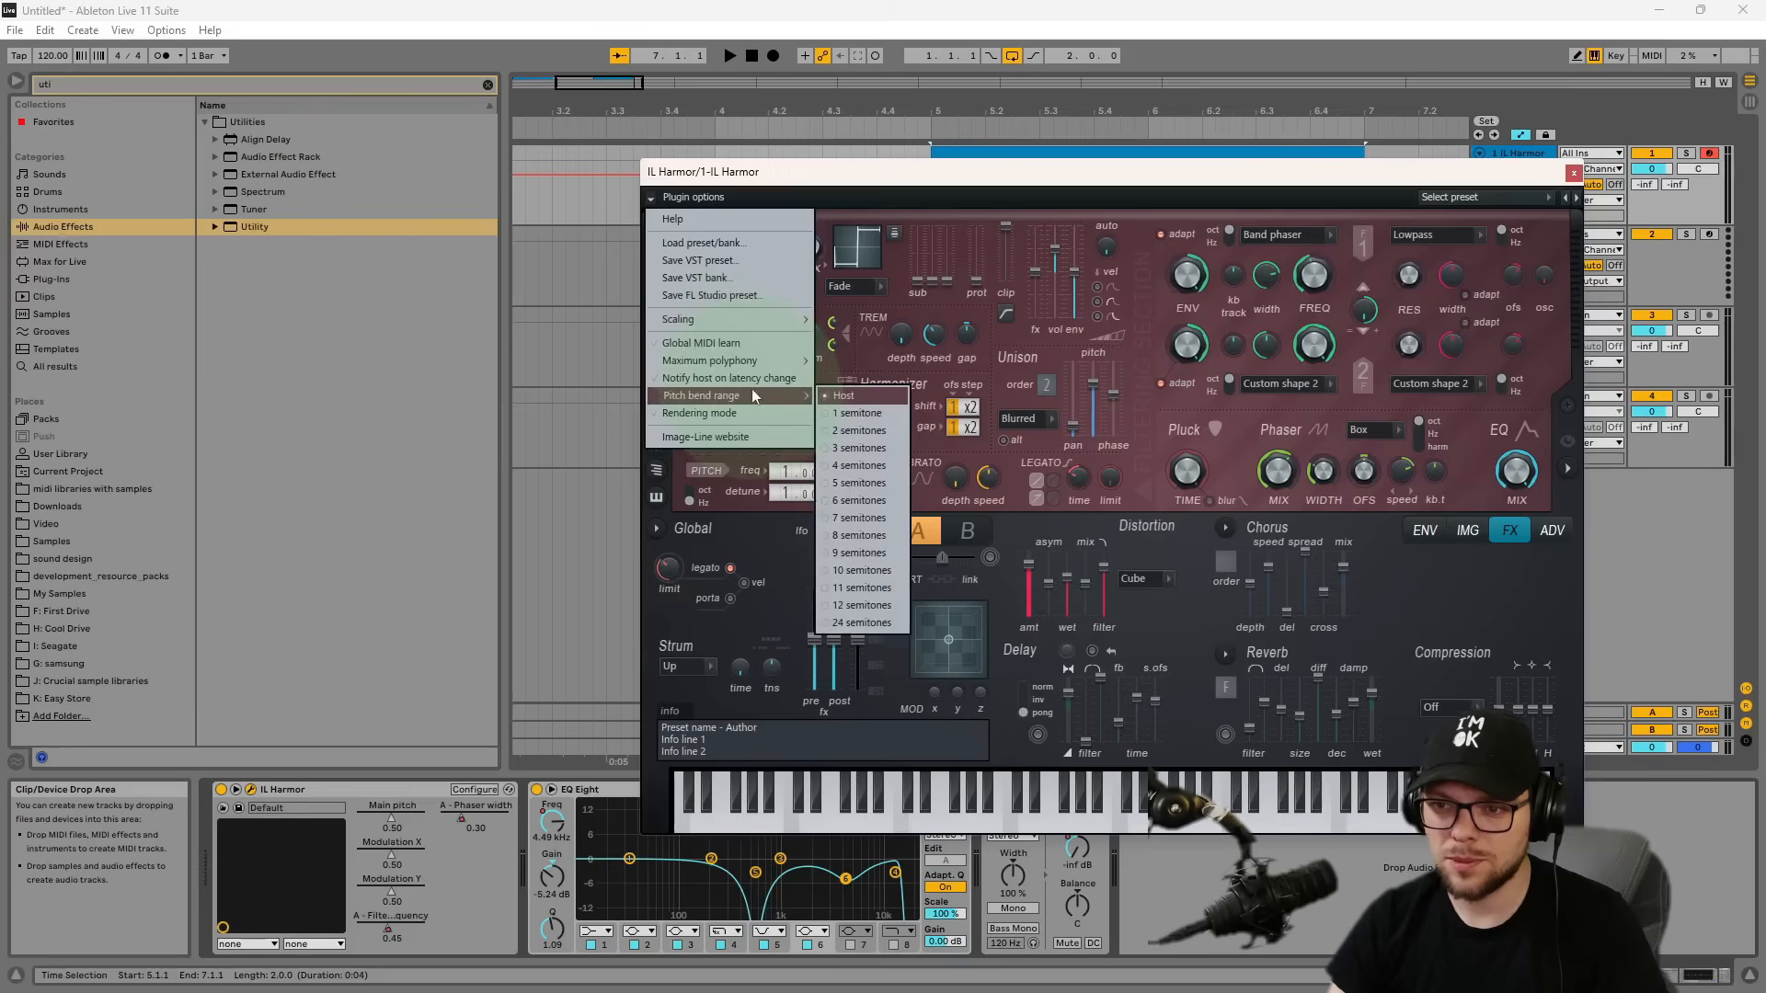
left_click(870, 609)
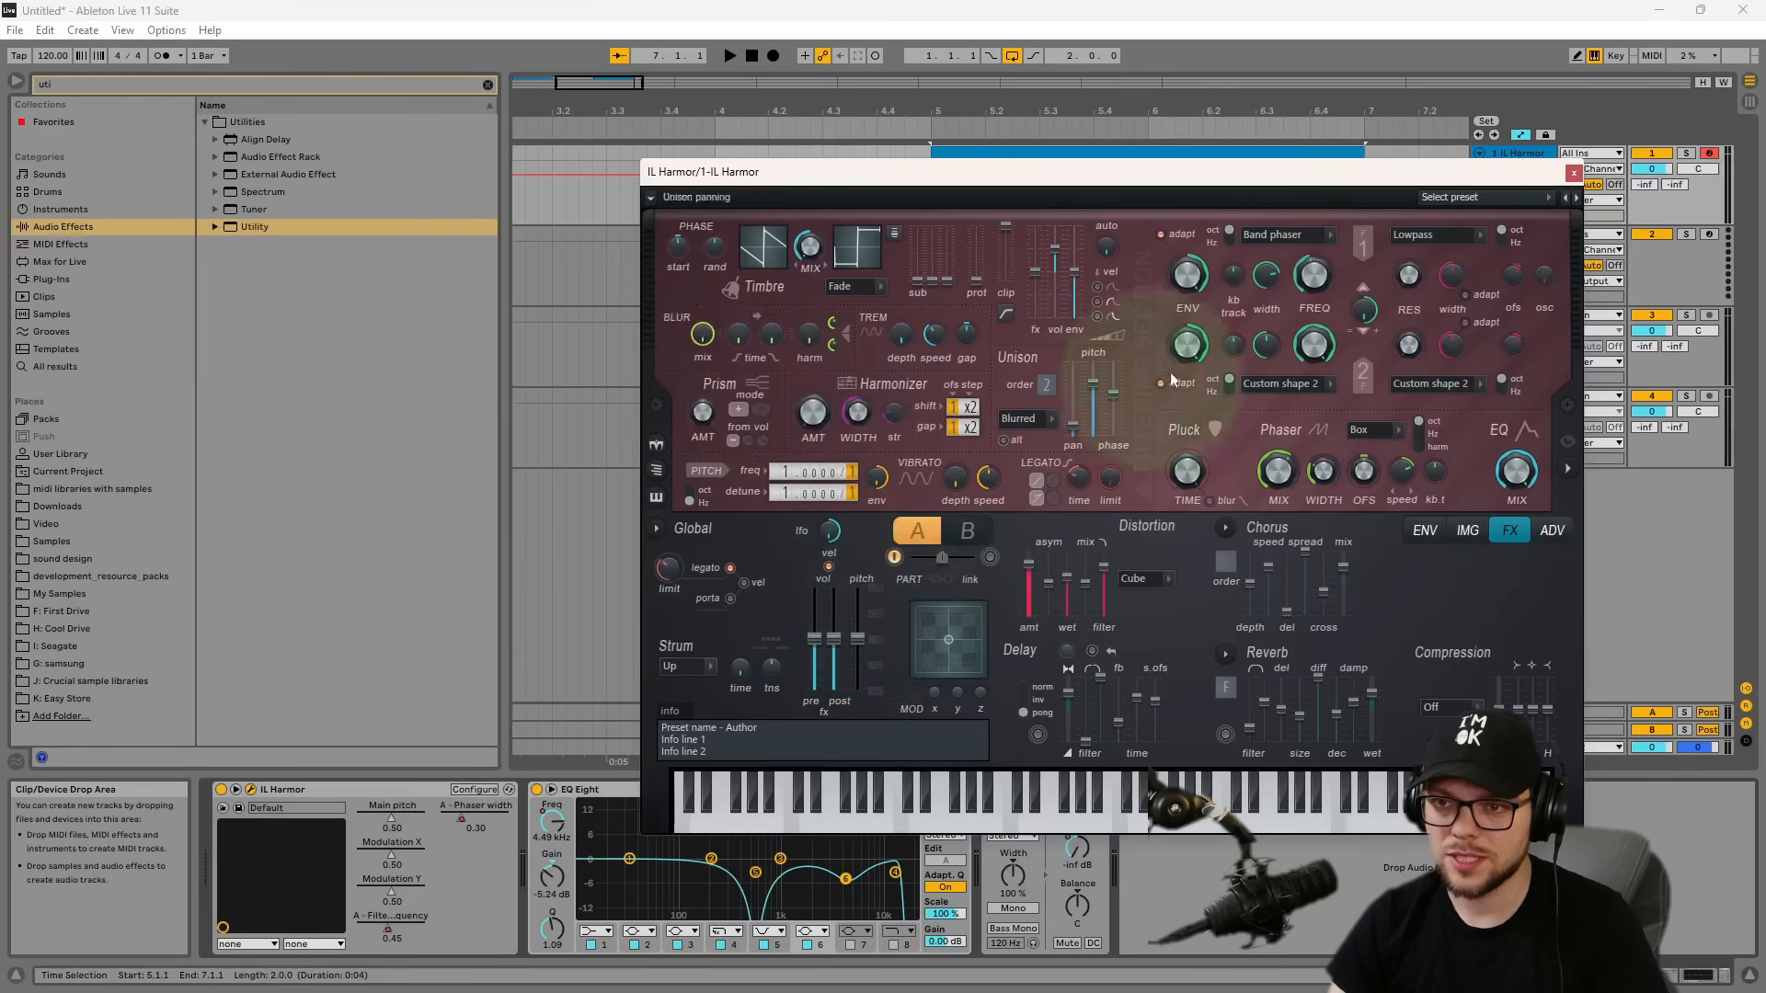
left_click(1574, 174)
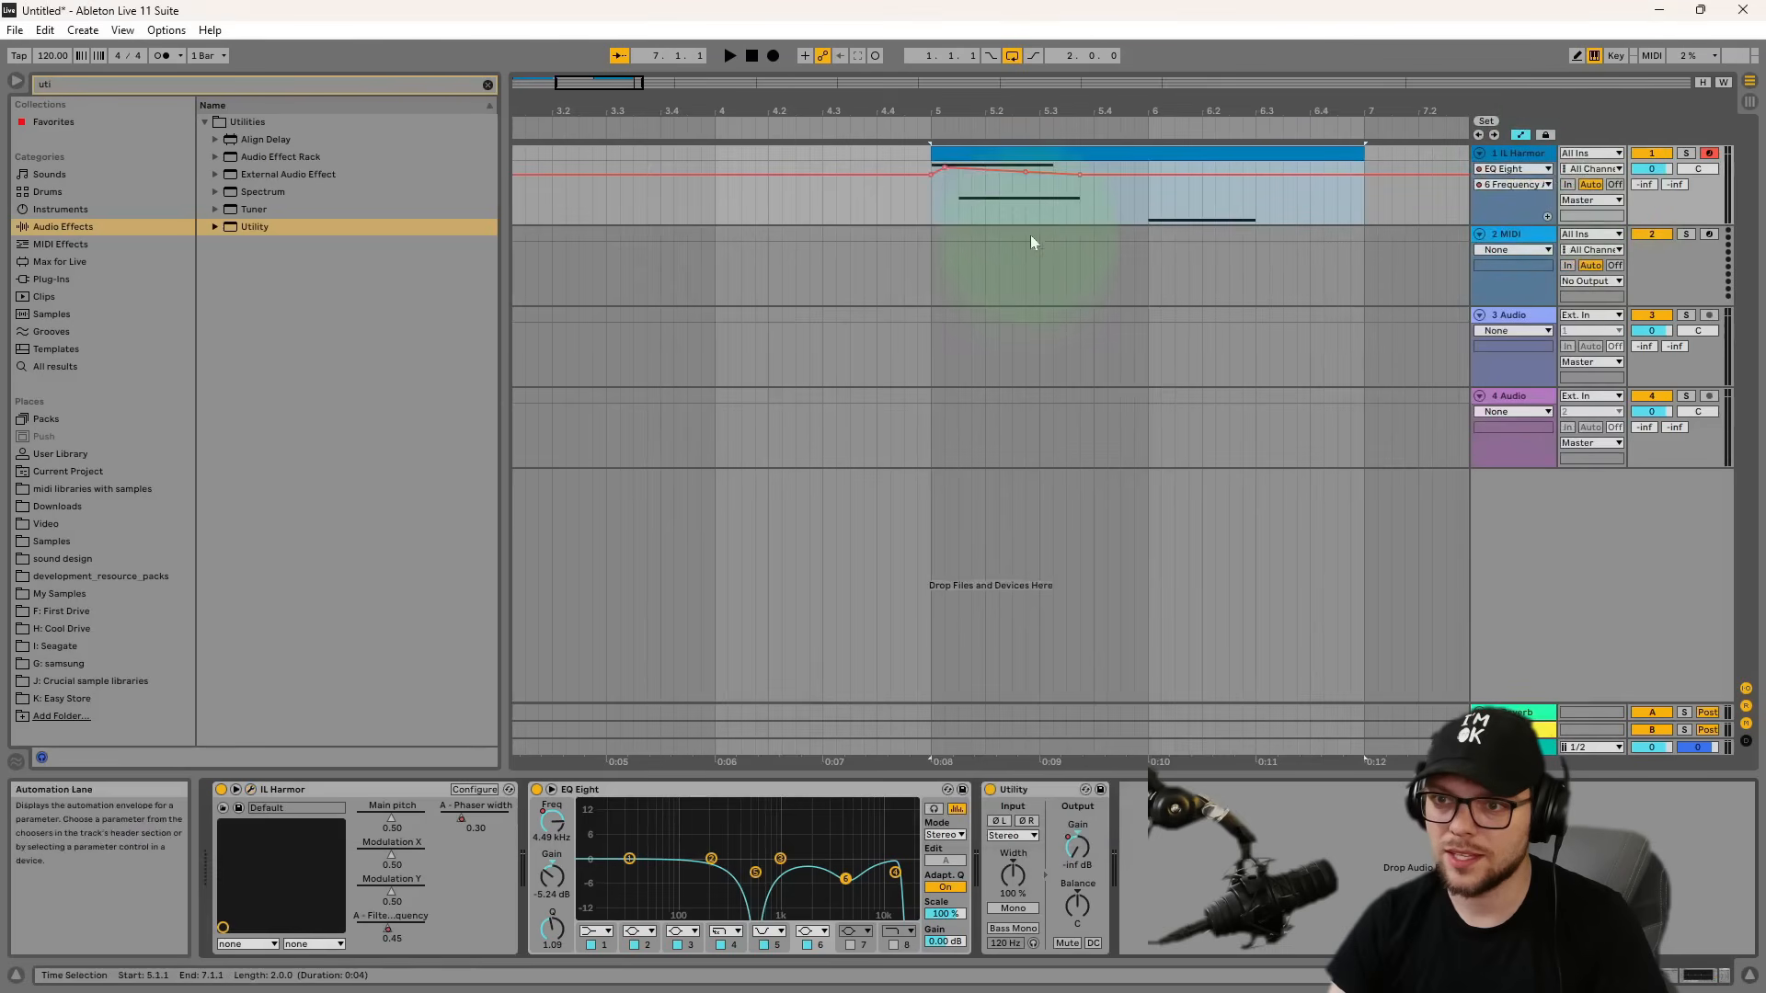
Open the bar 5 clip's pitch bend envelope, edit it over the first two notes, and play the clip.
double_click(1046, 156)
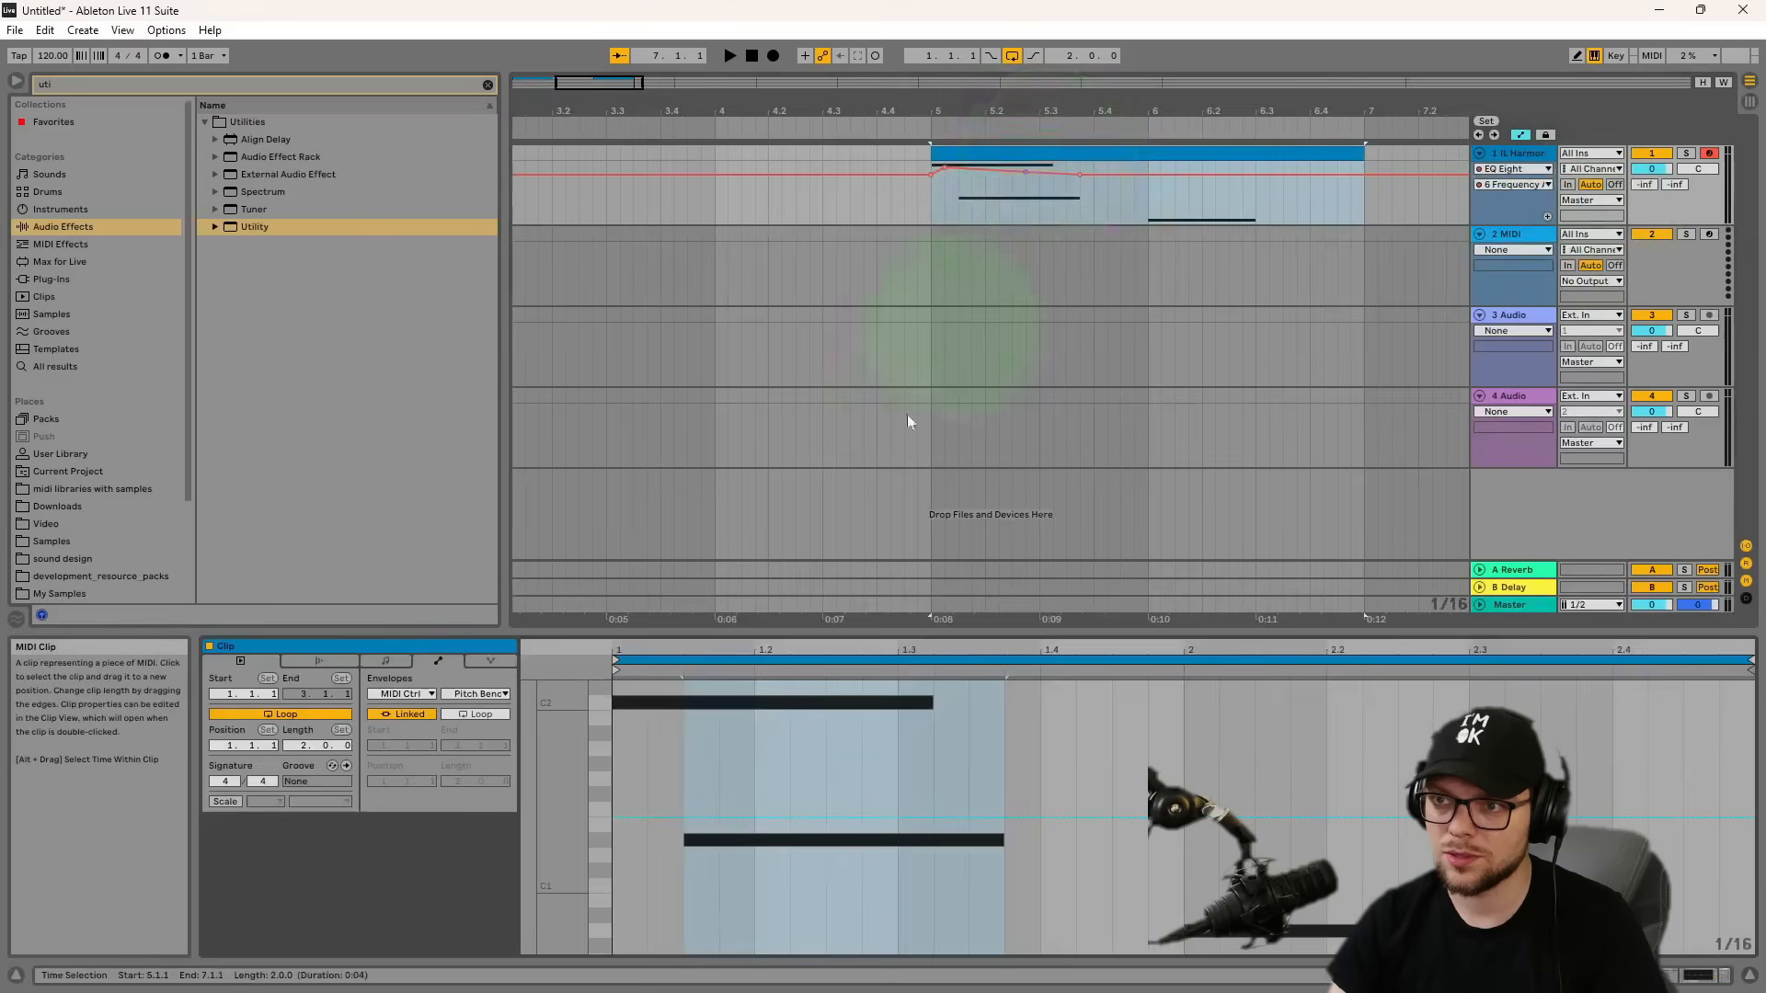
left_click(676, 764)
left_click_drag(616, 766, 1005, 787)
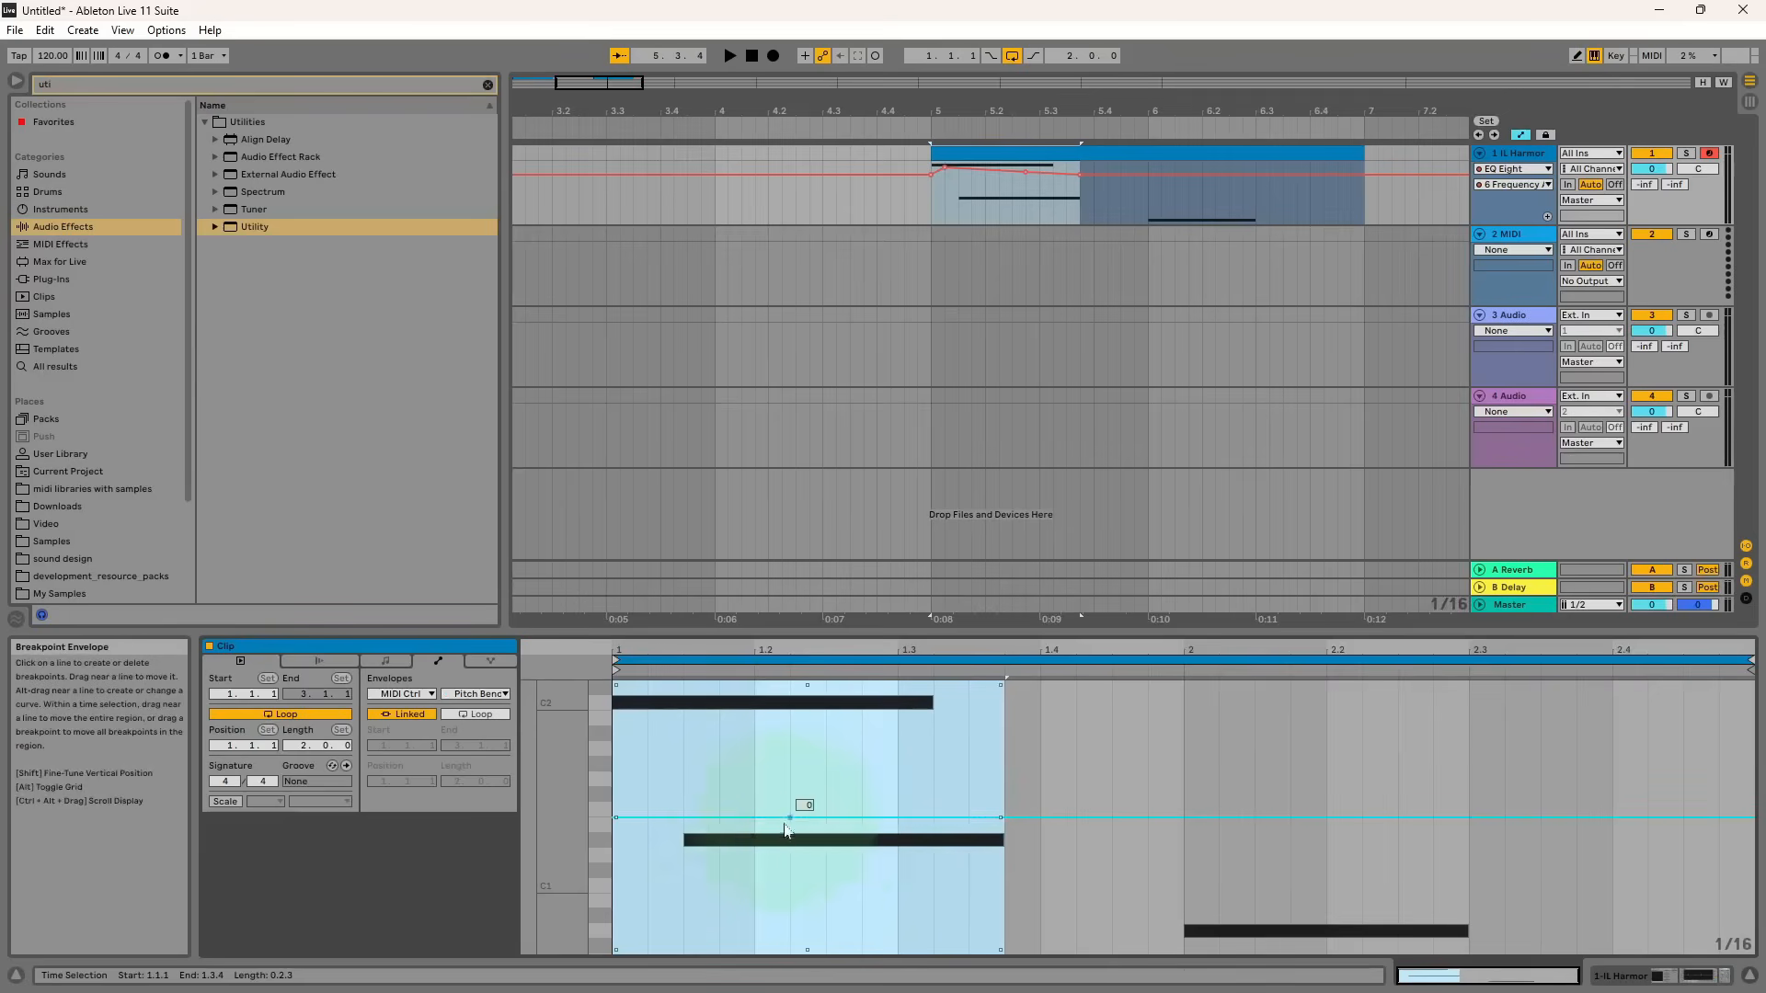
left_click(748, 819)
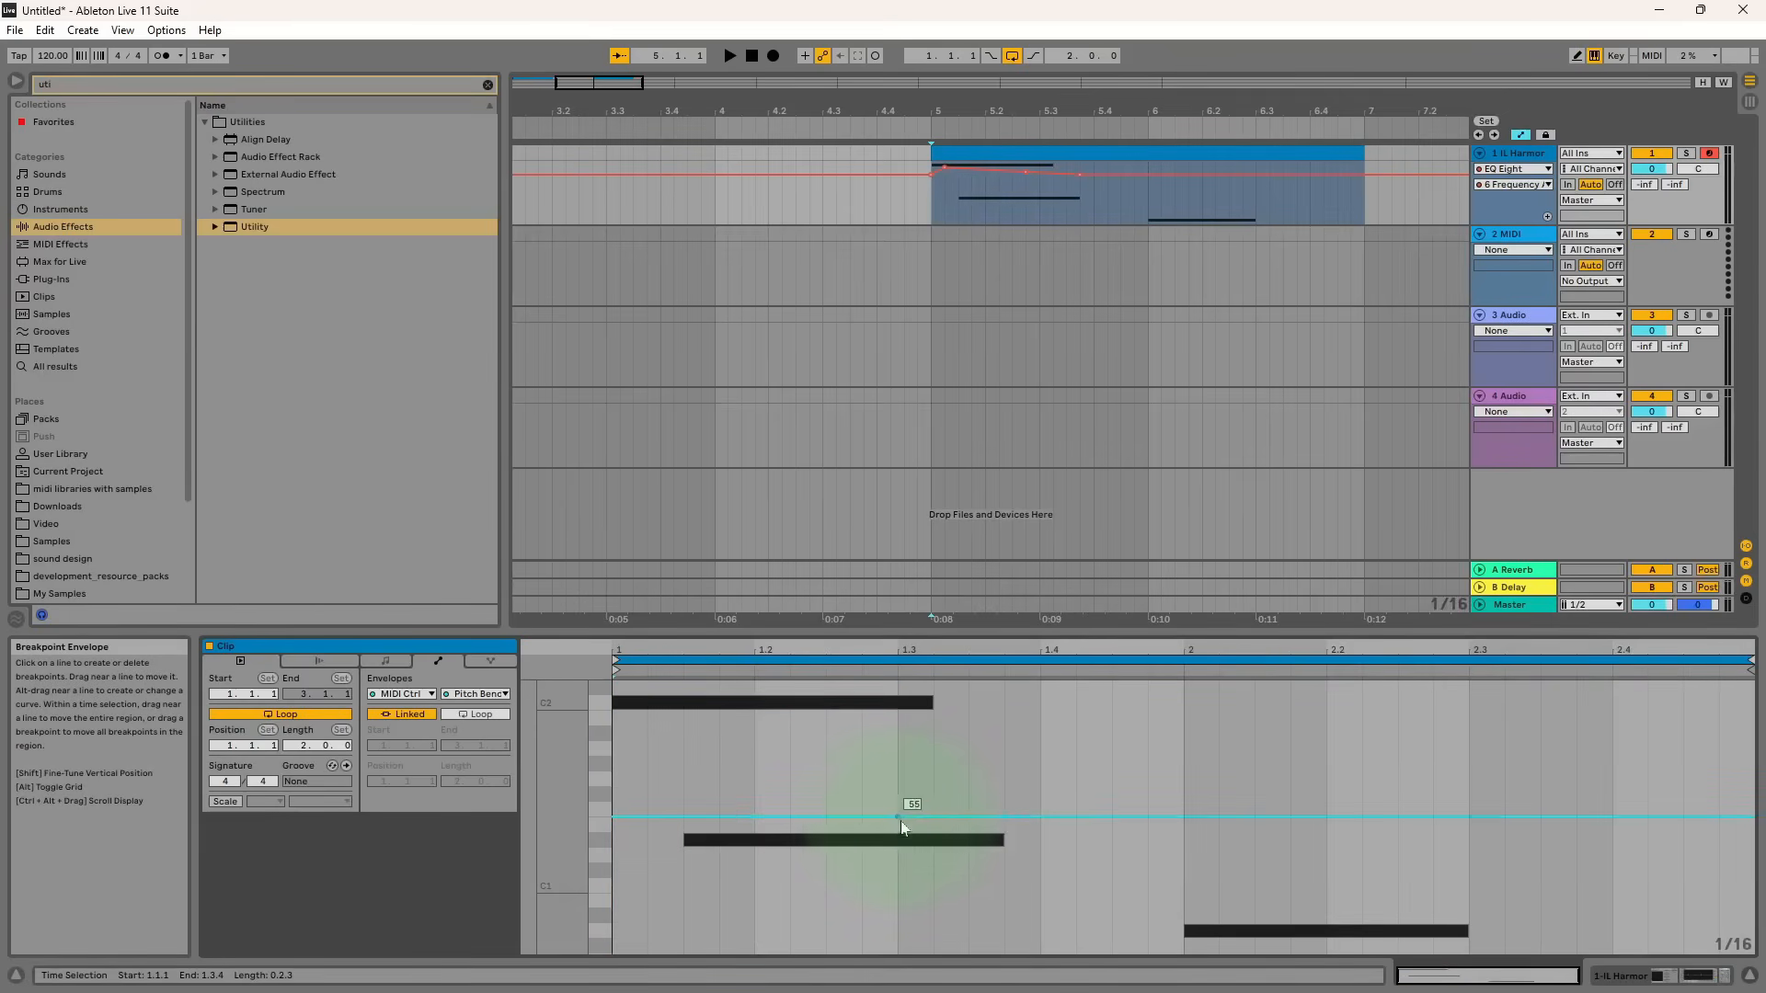
key("space")
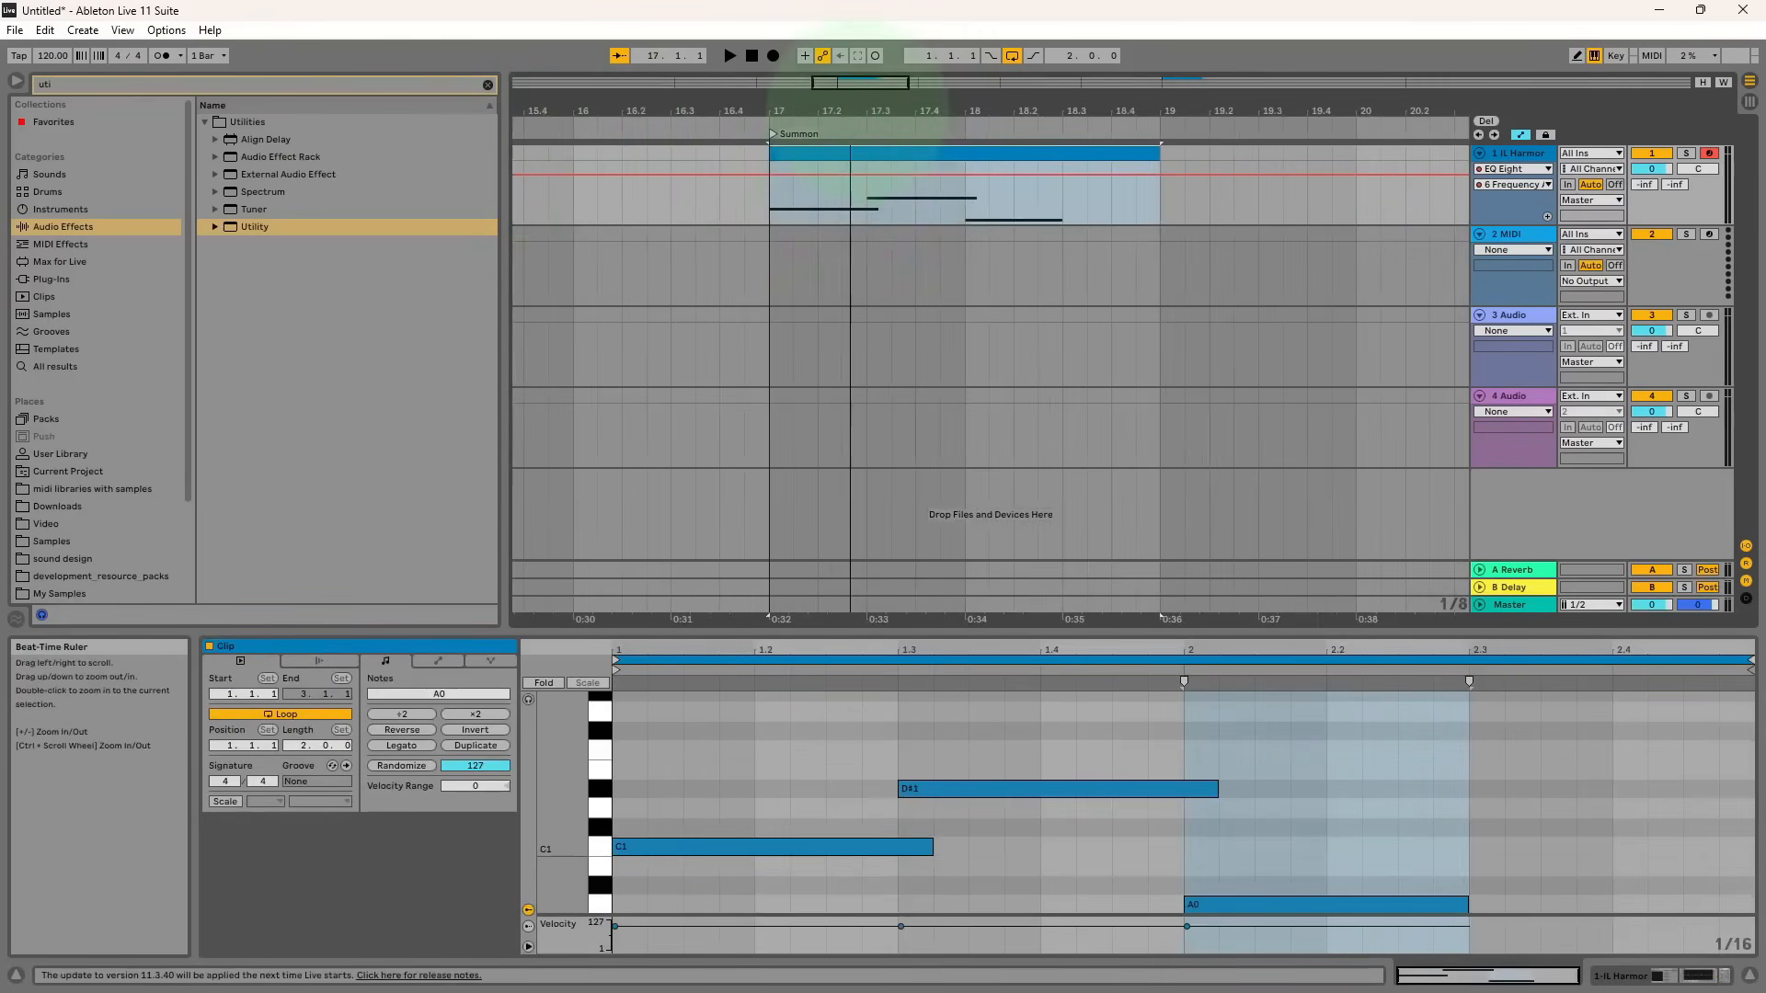
Shape the Utility gain automation on the Summon clip with a series of quick dips around bar 18, and play it.
left_click(1518, 153)
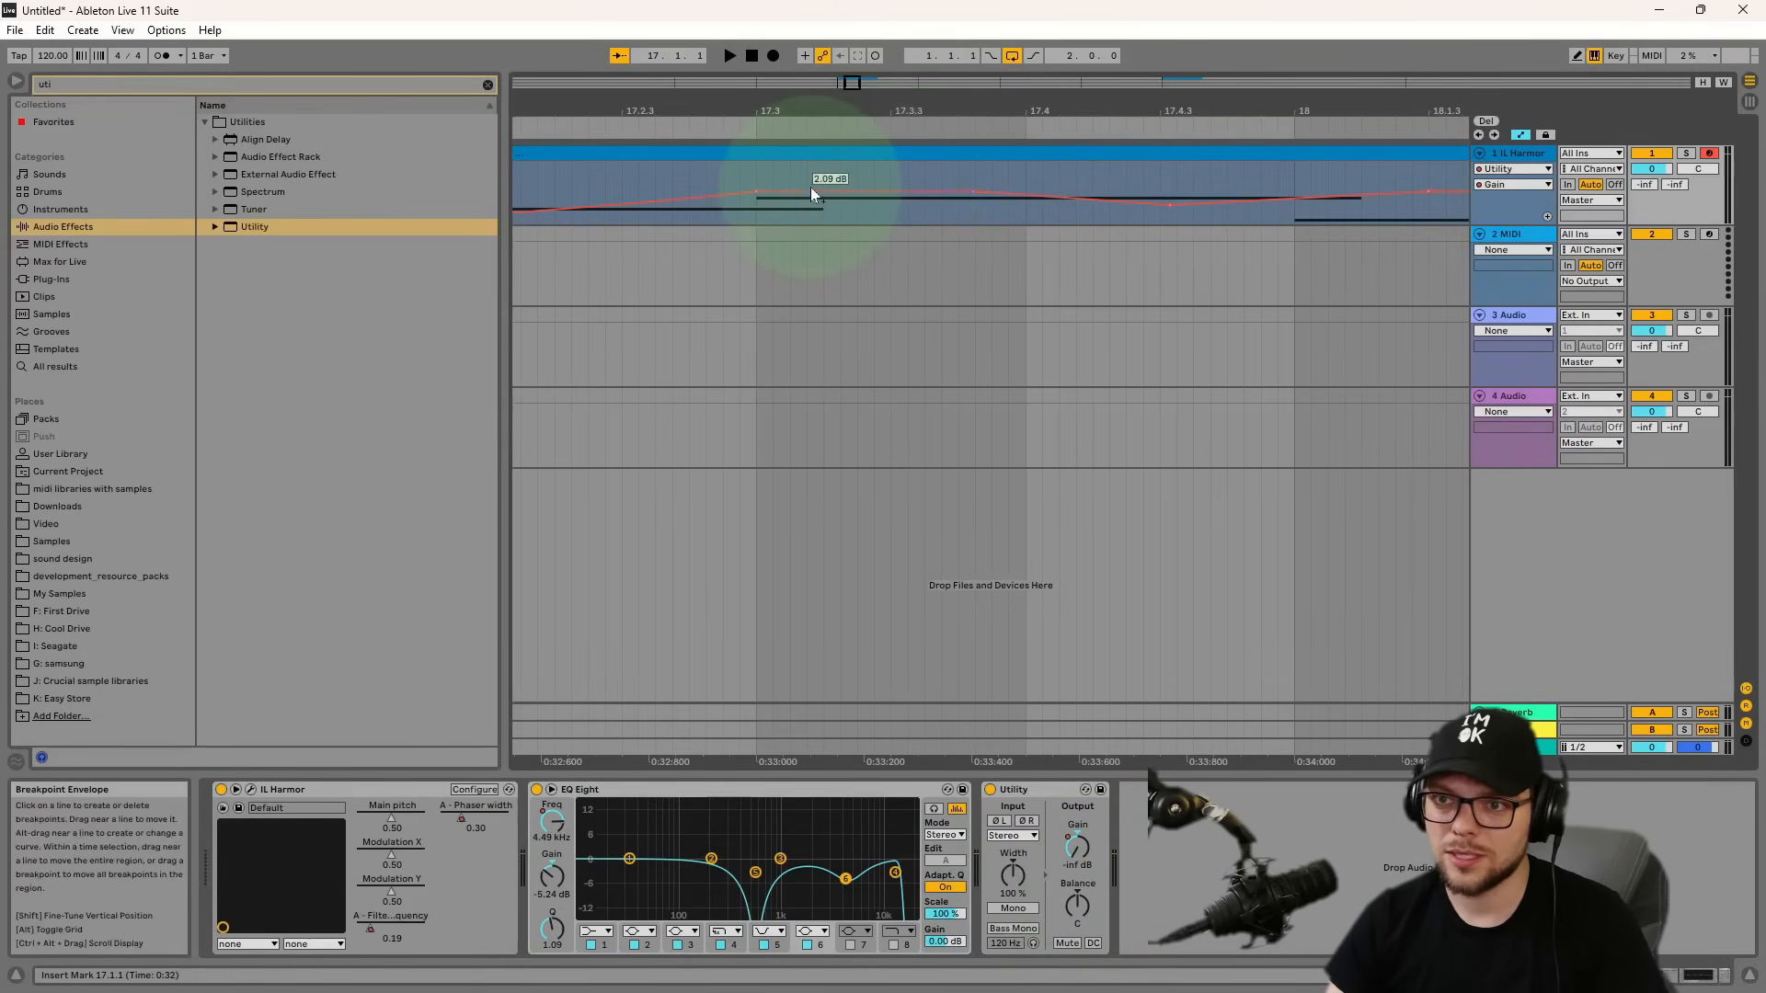
left_click_drag(934, 108, 941, 101)
left_click_drag(966, 203, 1062, 194)
left_click_drag(848, 108, 877, 94)
left_click(880, 146)
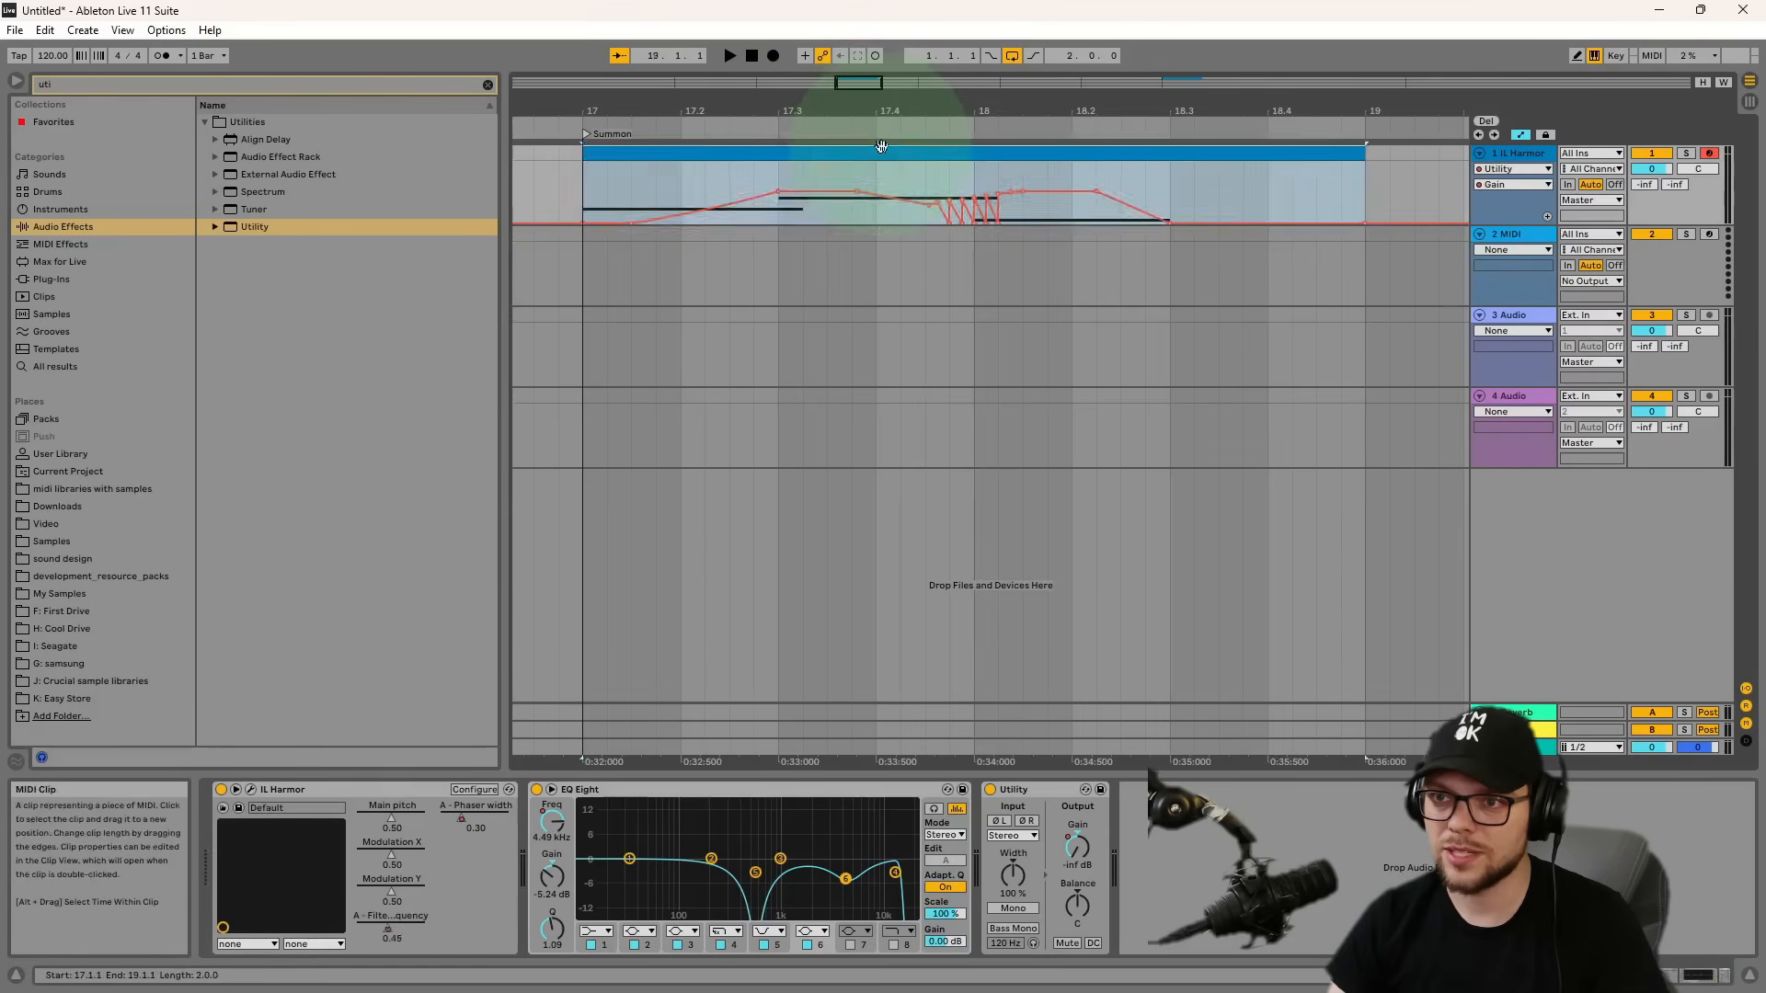
key("space")
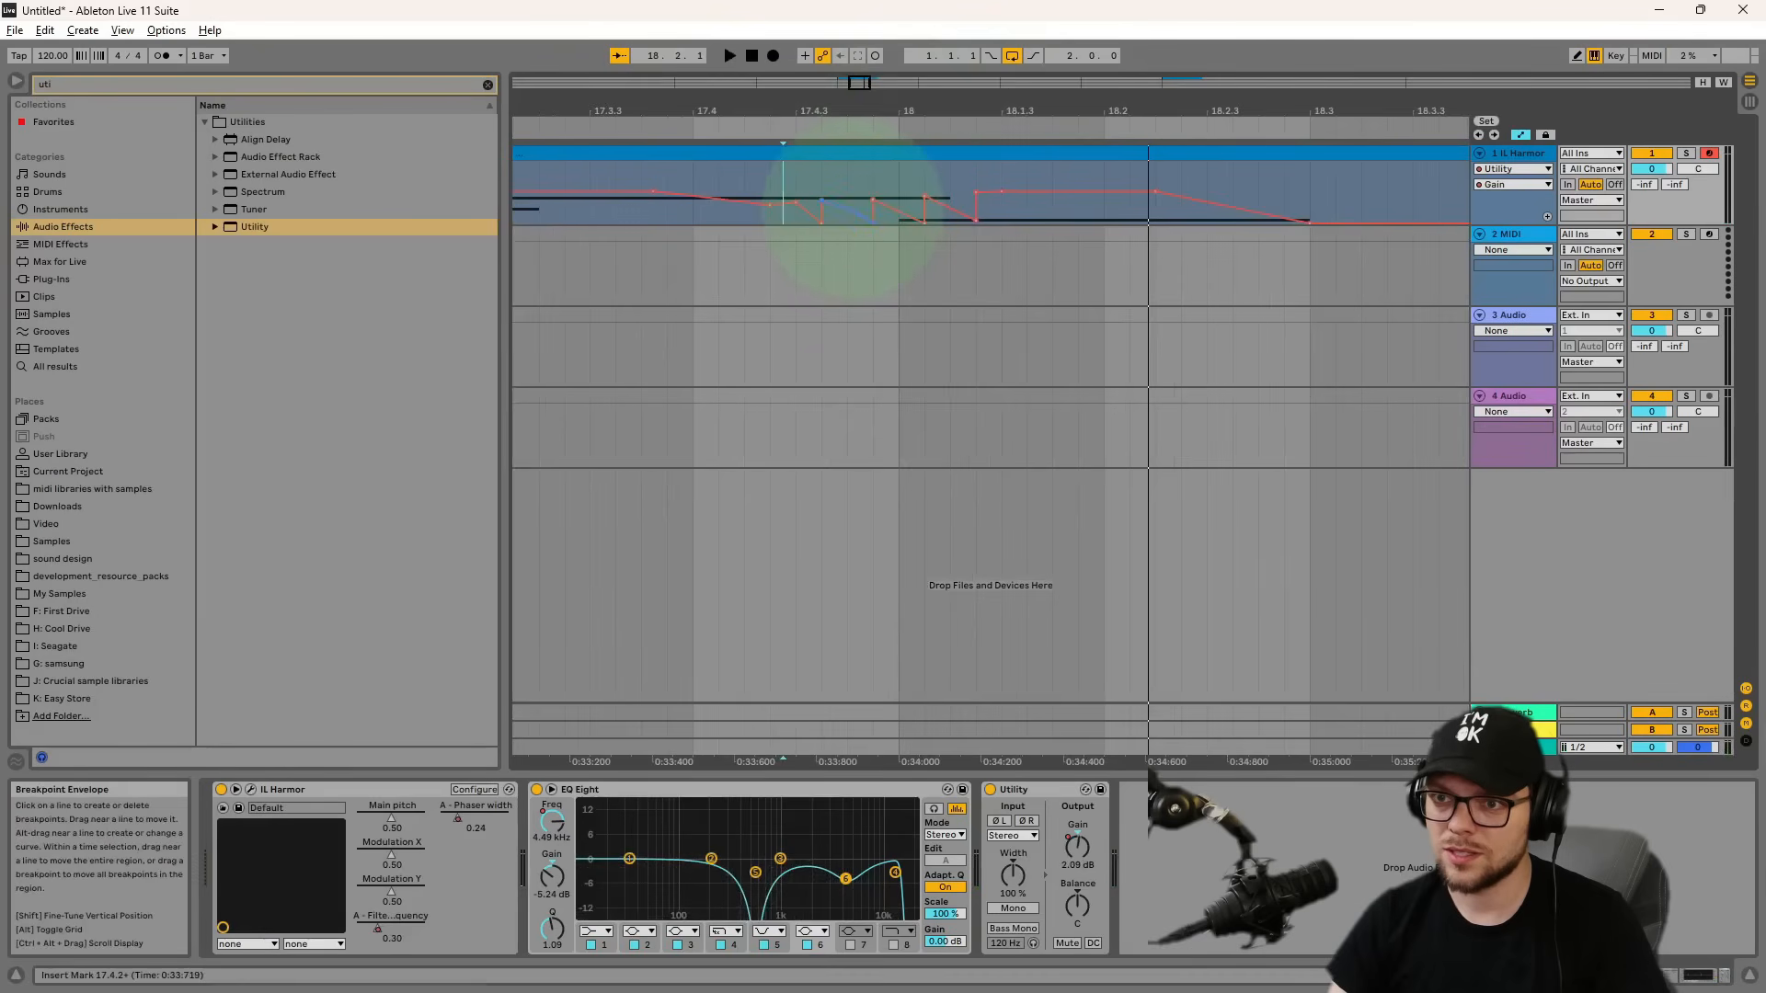
left_click(925, 221)
key("space")
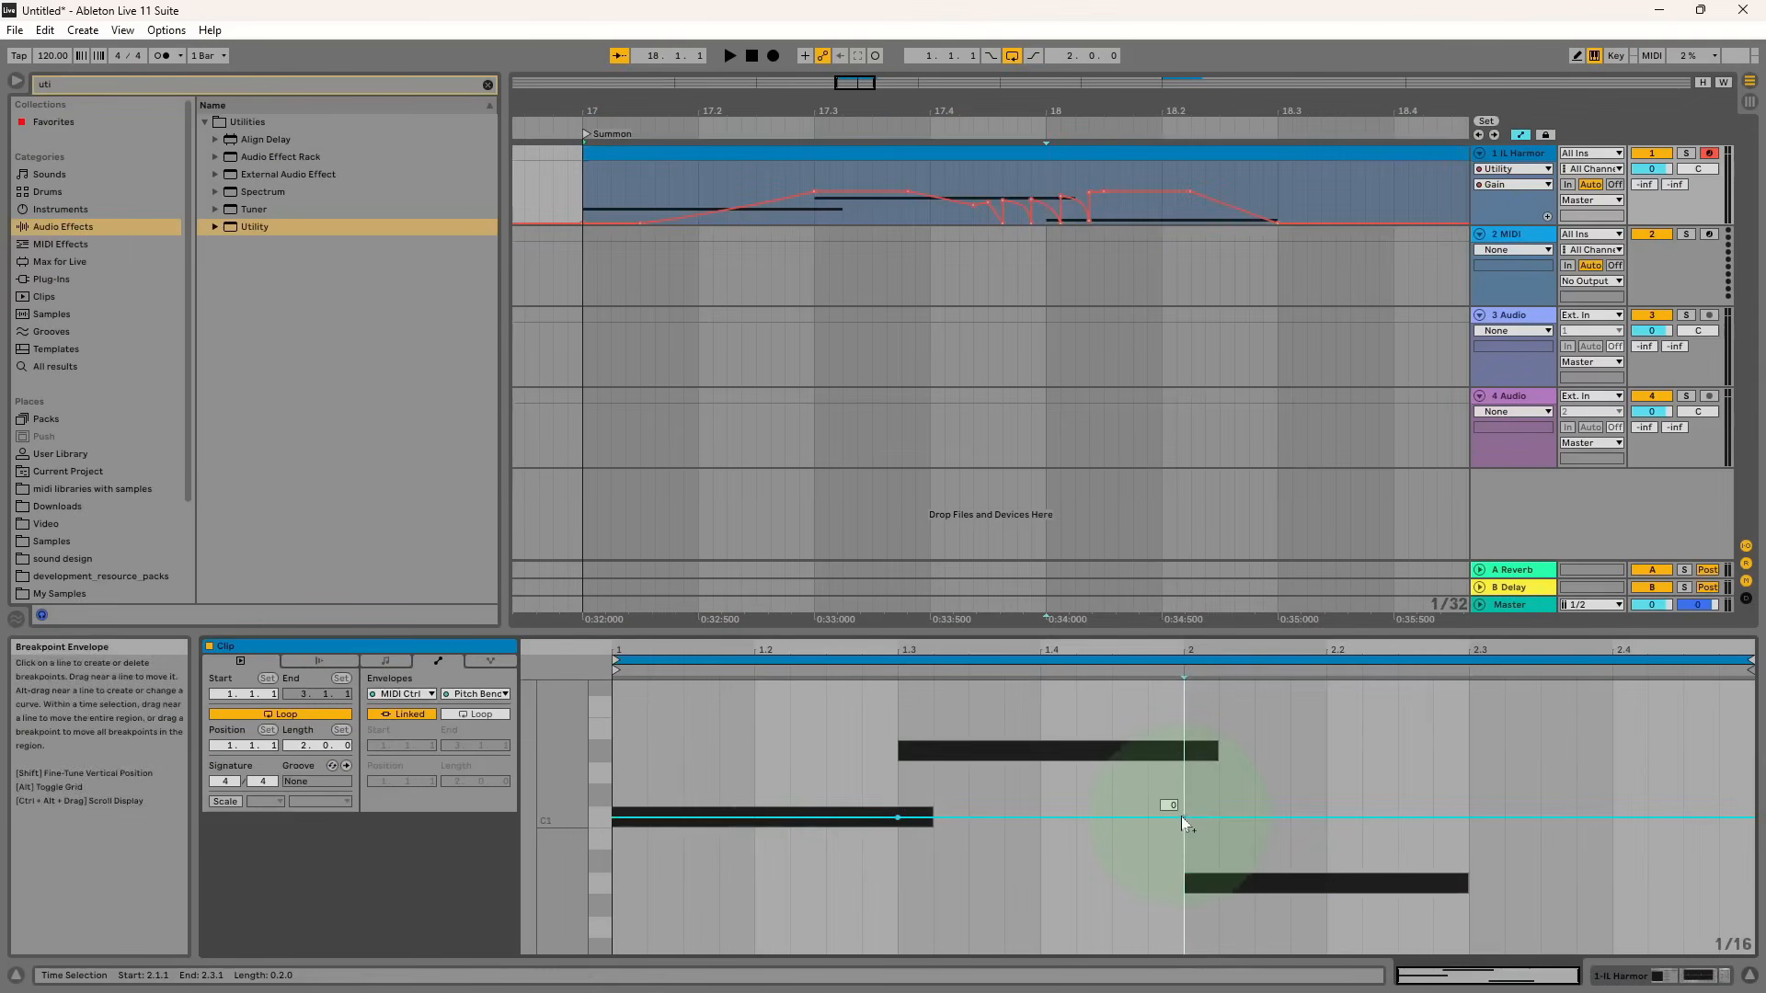
Draw a pitch bend envelope for the Summon clip, rising over the first note and dipping during the second, and play it.
left_click(614, 818)
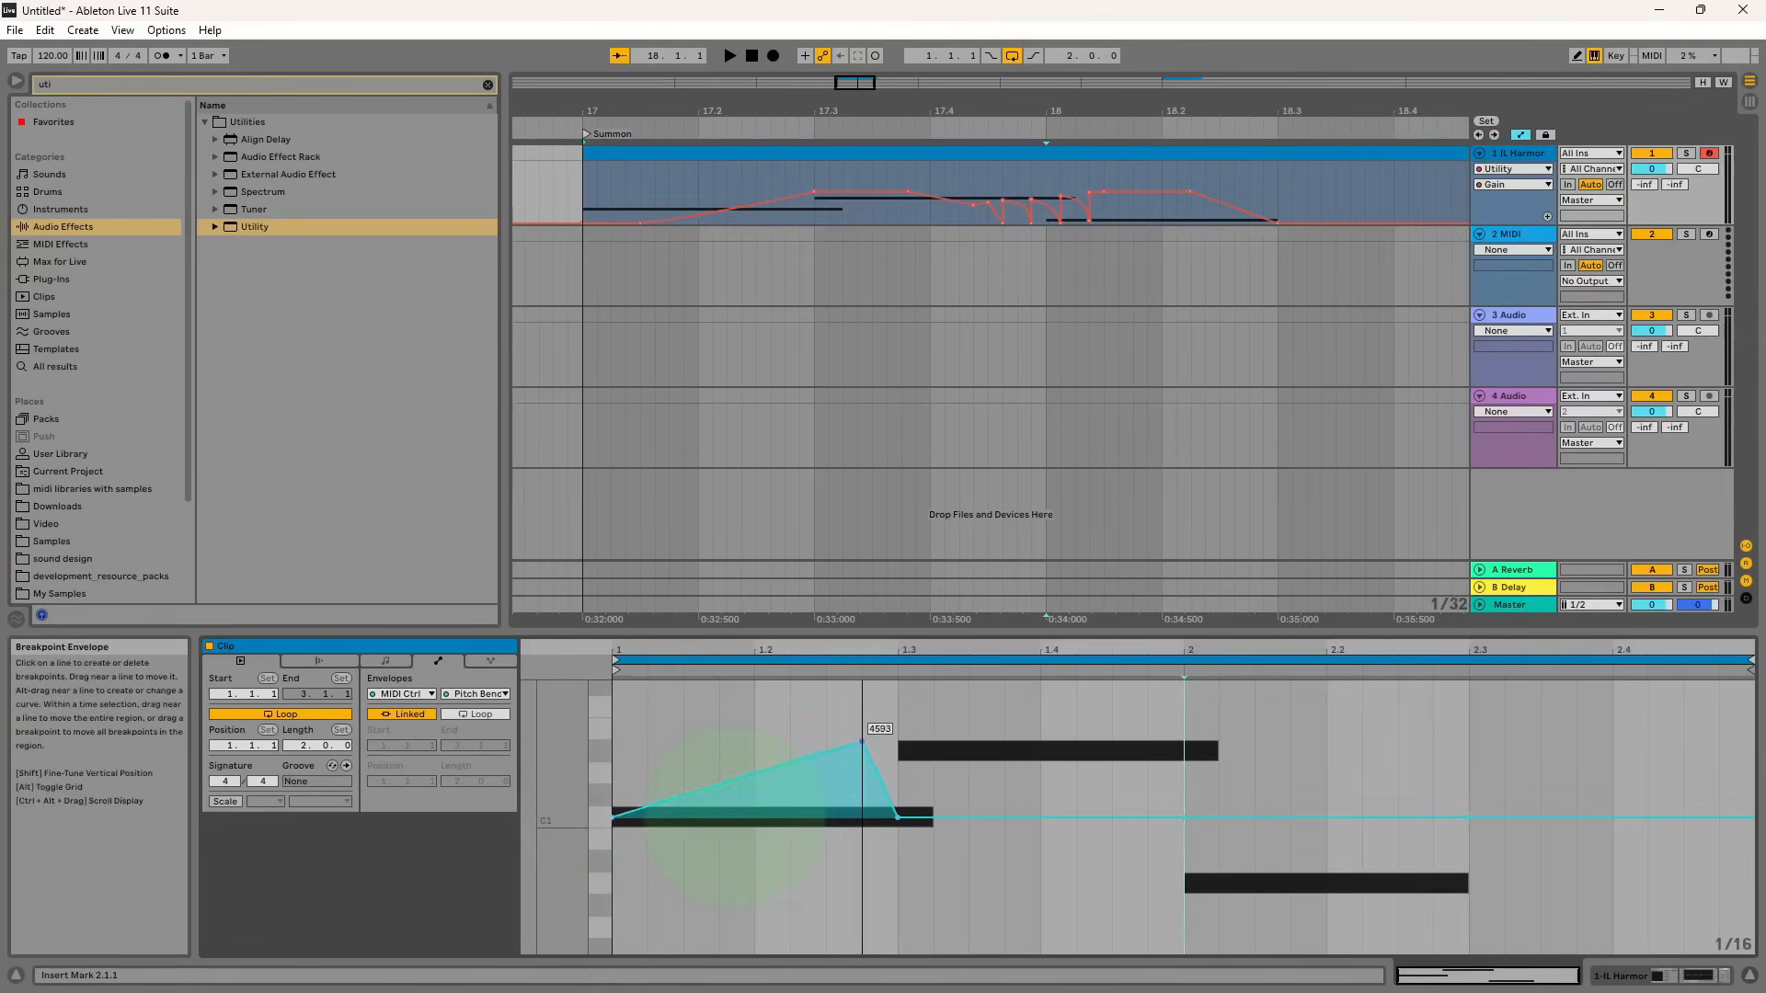
left_click_drag(1005, 807, 1005, 880)
key("space")
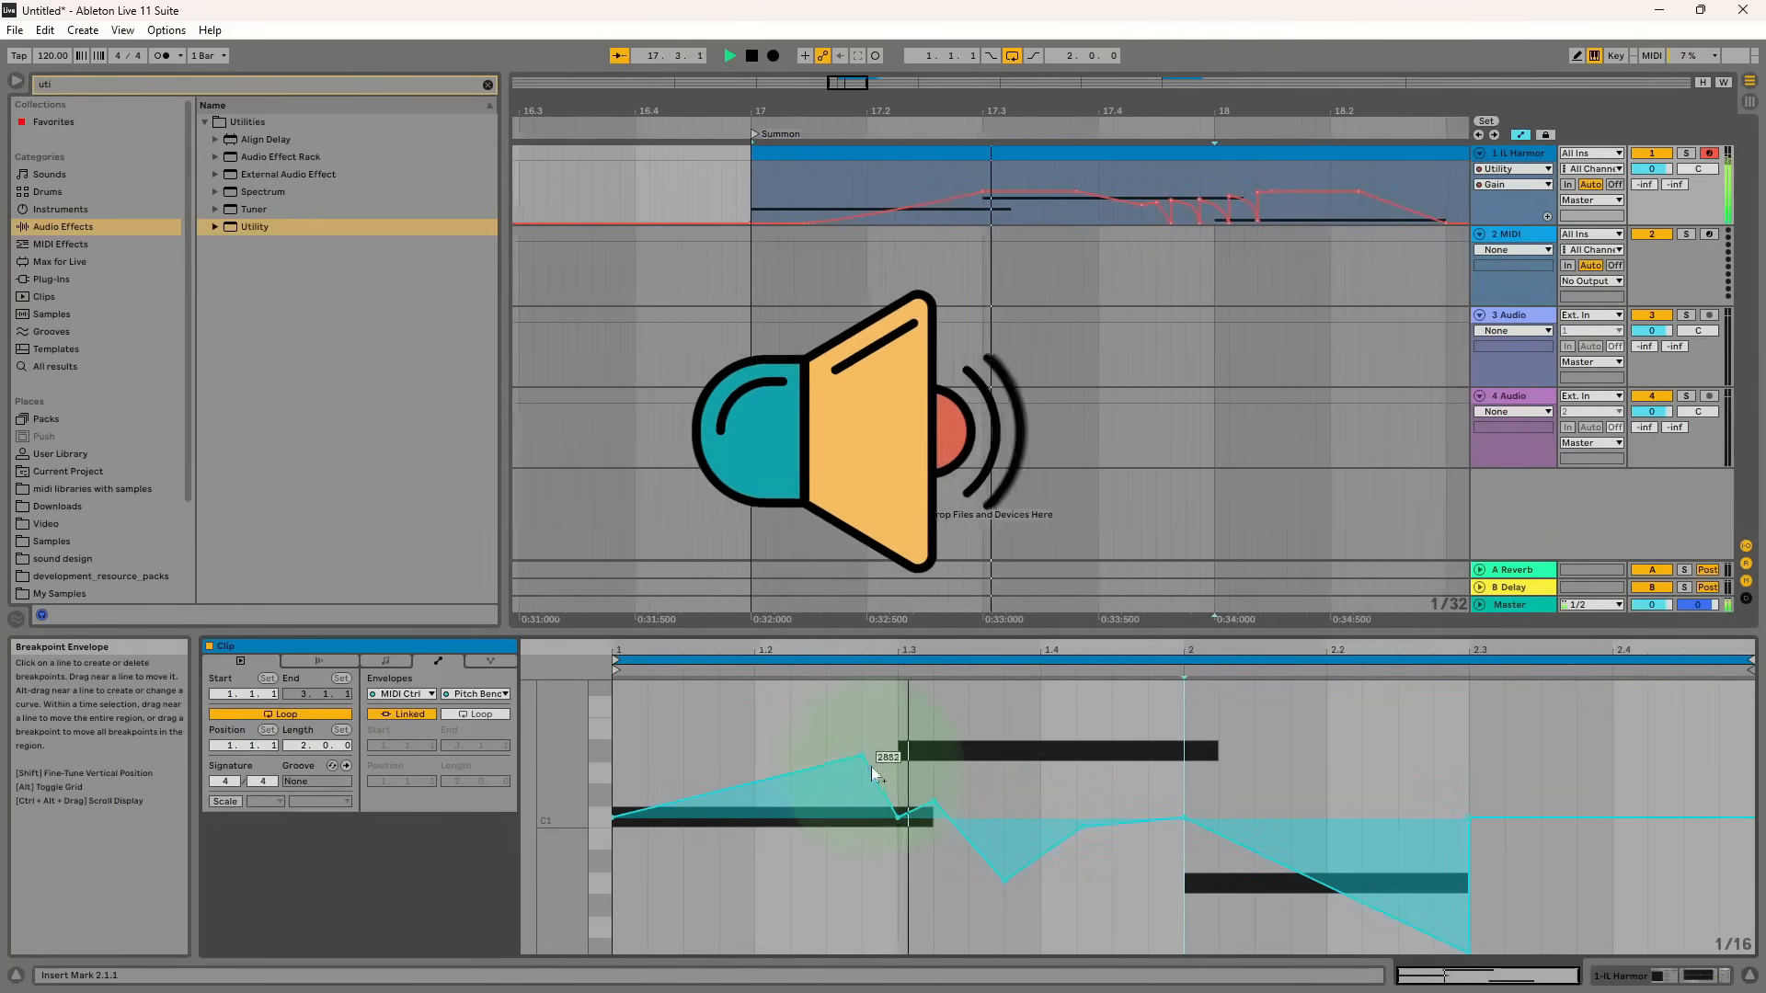
Move the first-note peak of the pitch bend envelope to the clip's start at the minimum value, and play the clip.
left_click_drag(860, 756, 613, 952)
key("space")
key("space")
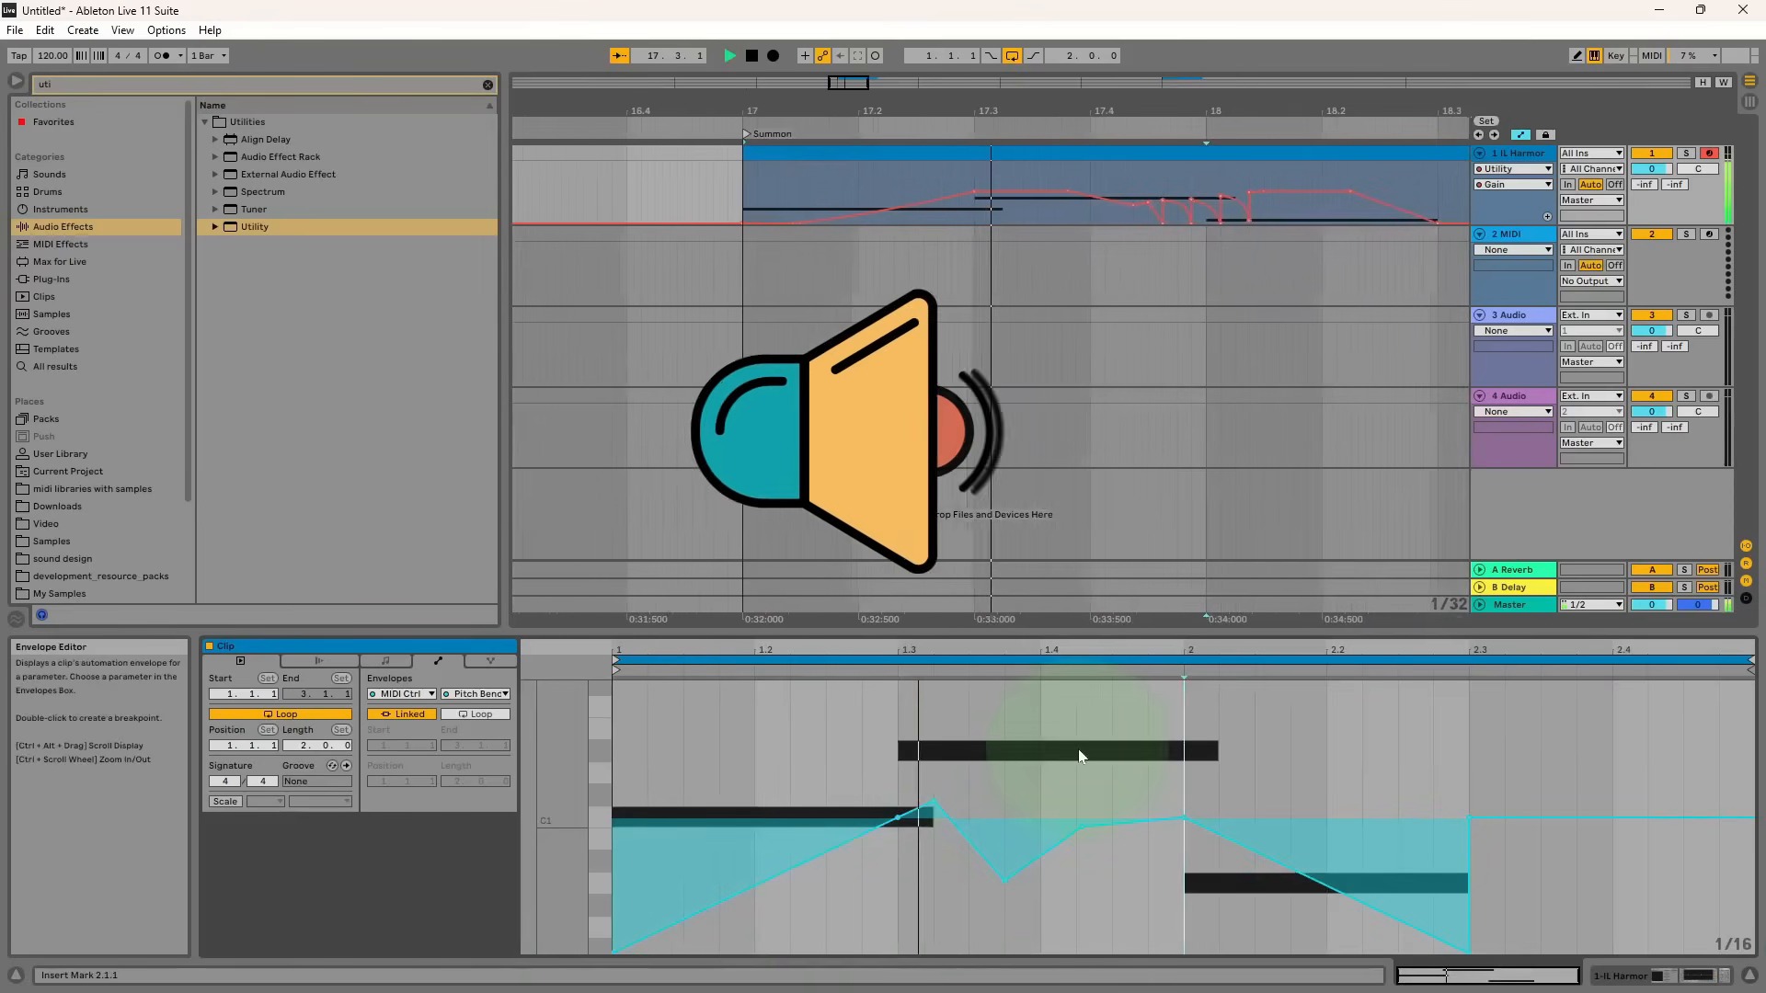
key("space")
left_click_drag(890, 100, 1000, 101)
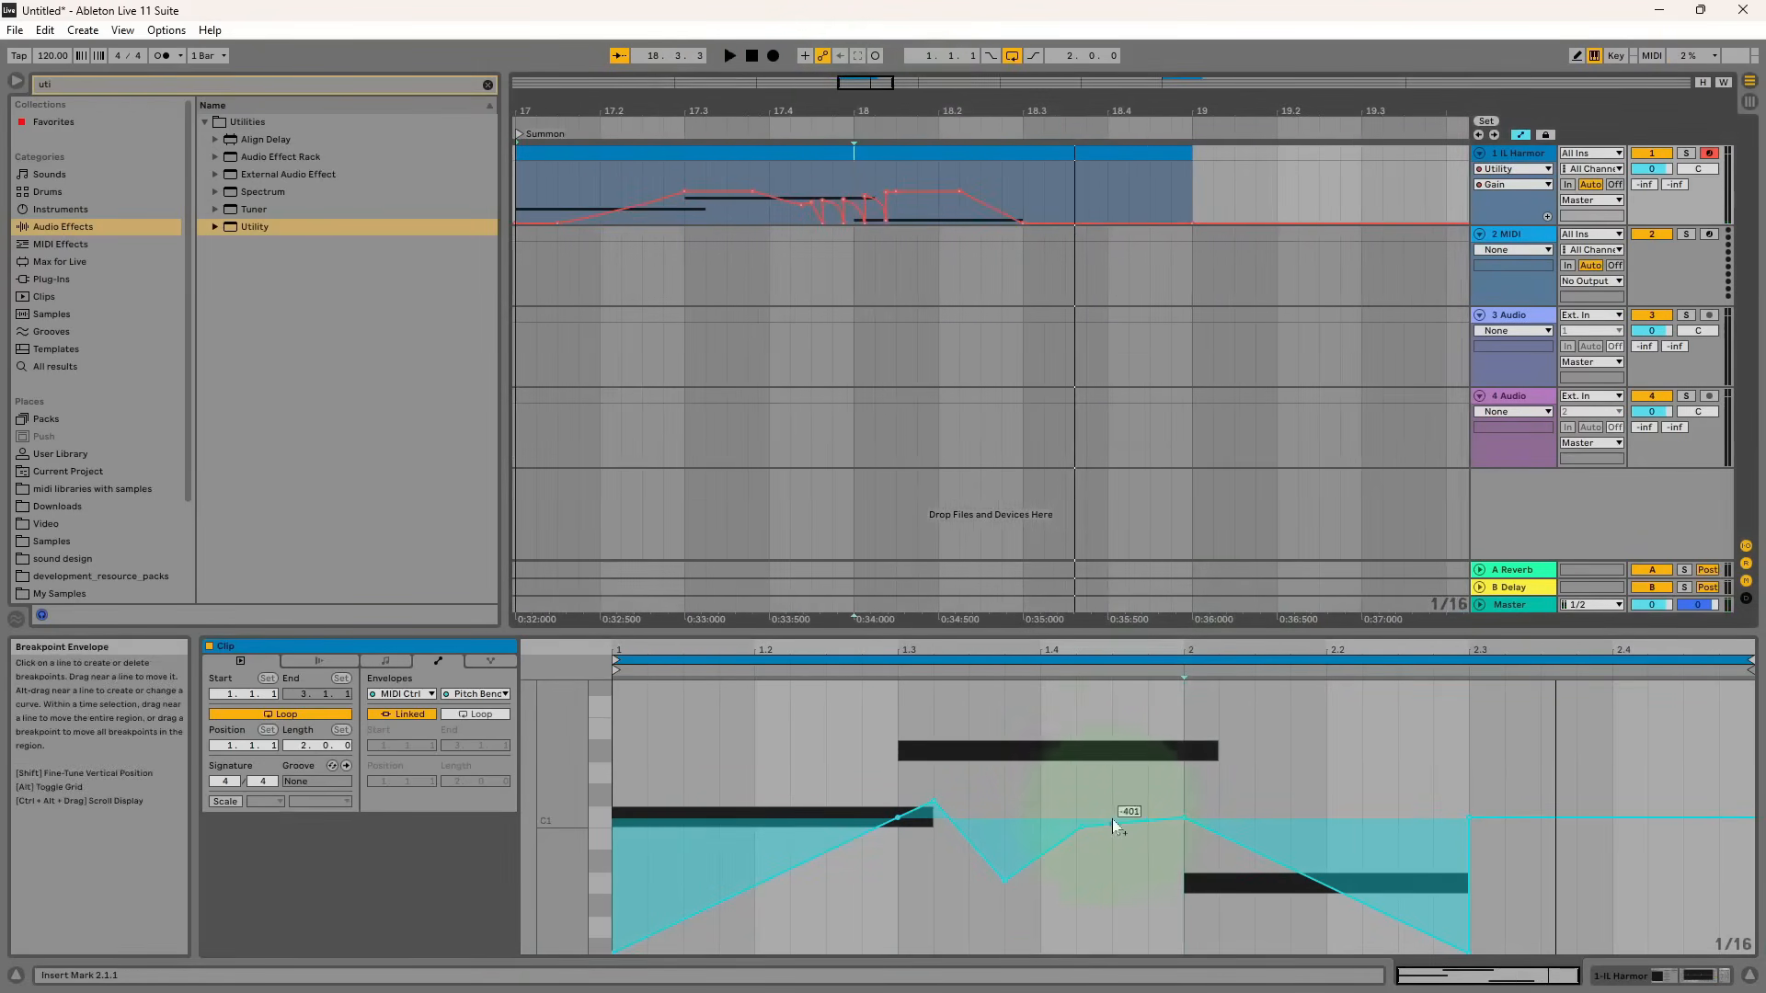
Raise the pitch bend envelope between beats 1.4 and 2, bring the point just after beat 2 near zero, and play the clip.
left_click_drag(1113, 821, 1113, 715)
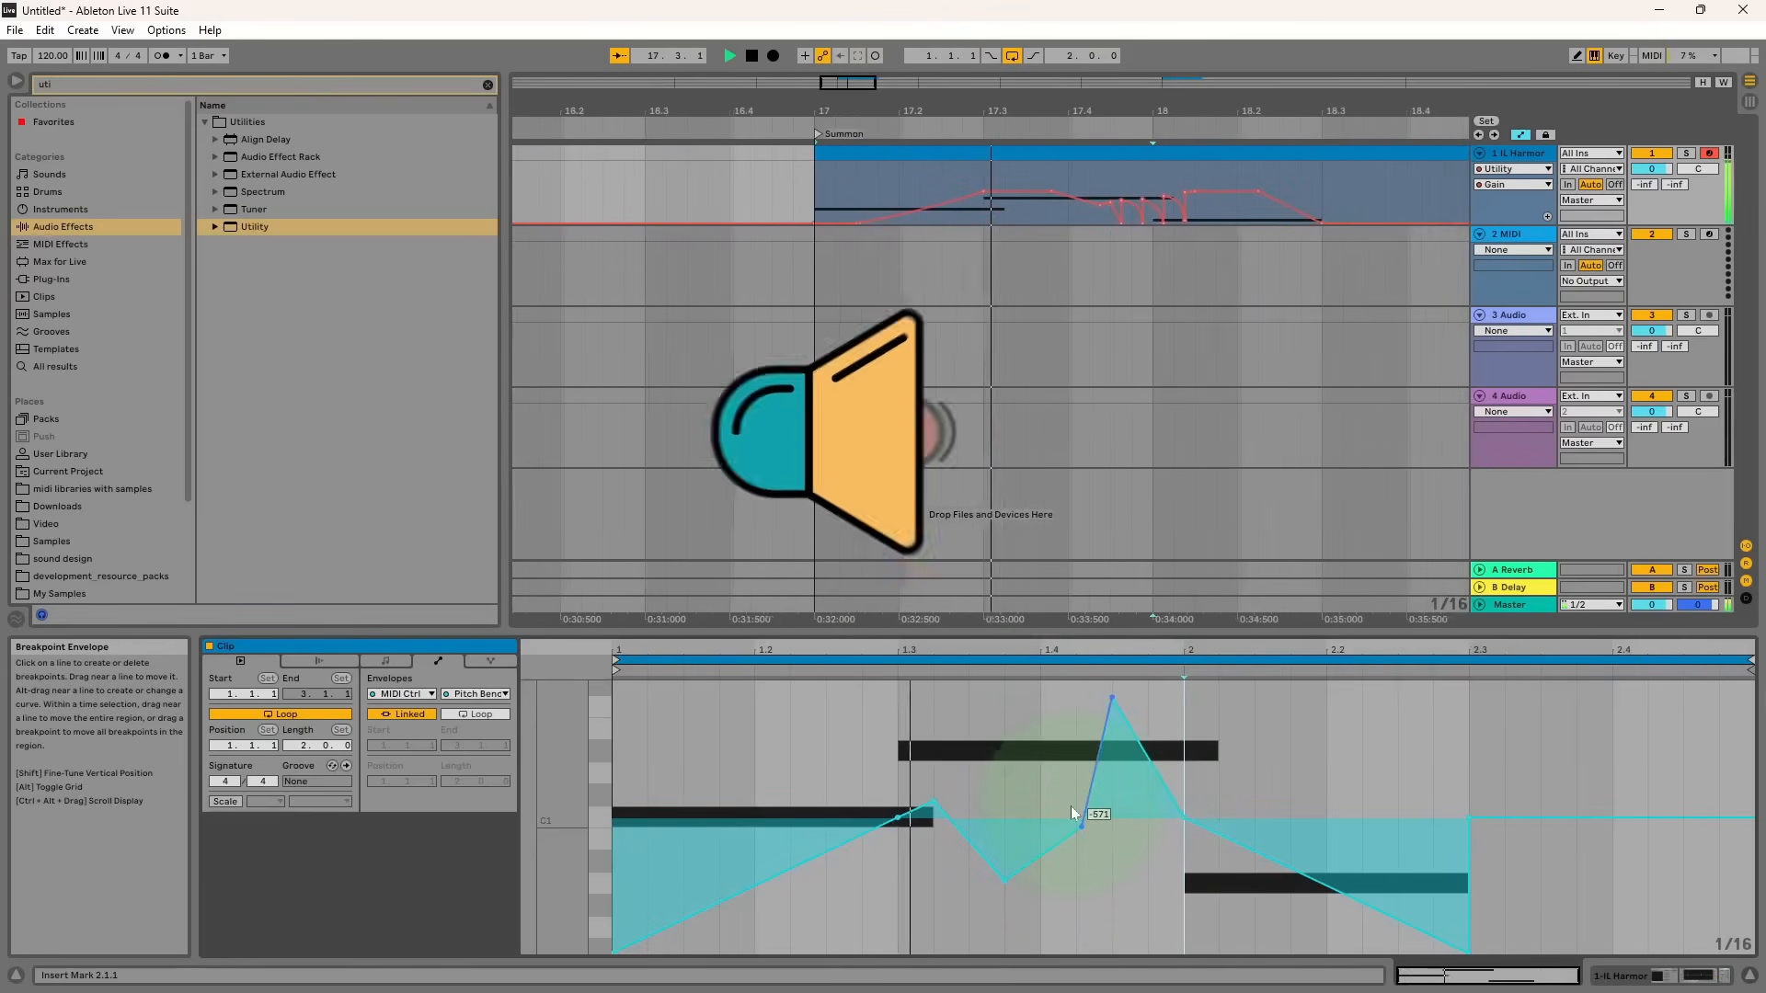
key("space")
left_click_drag(1080, 825, 1107, 753)
key("space")
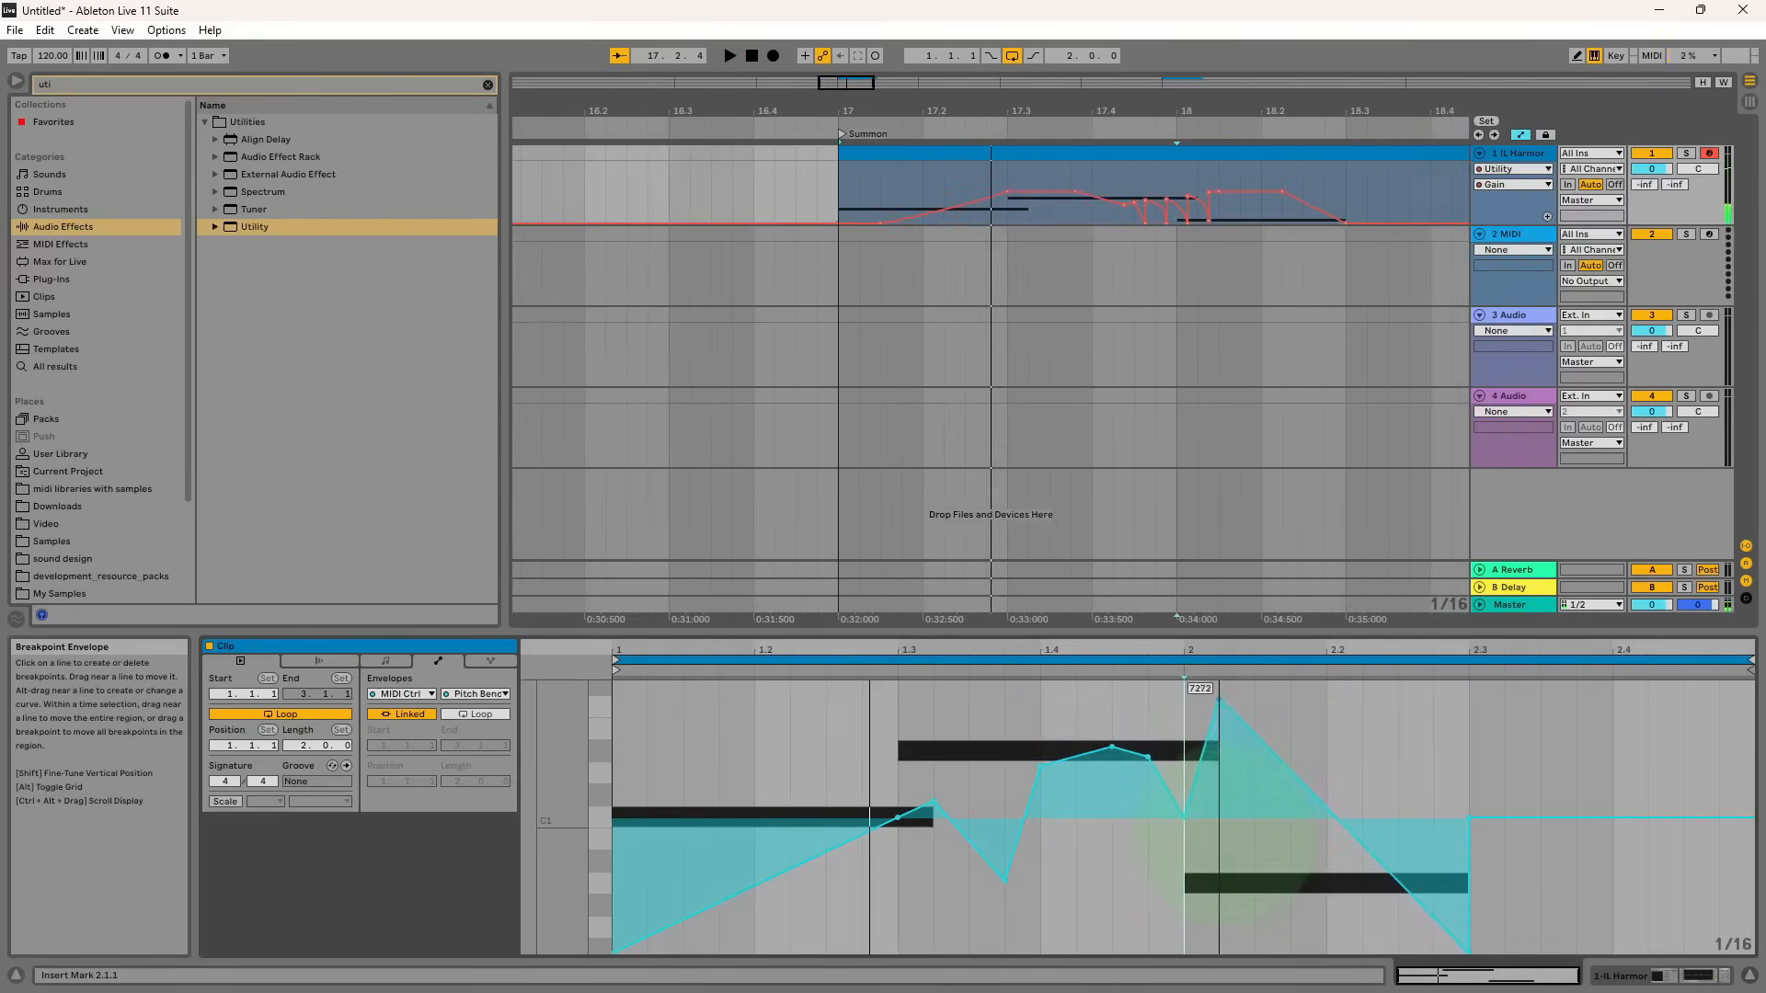
key("space")
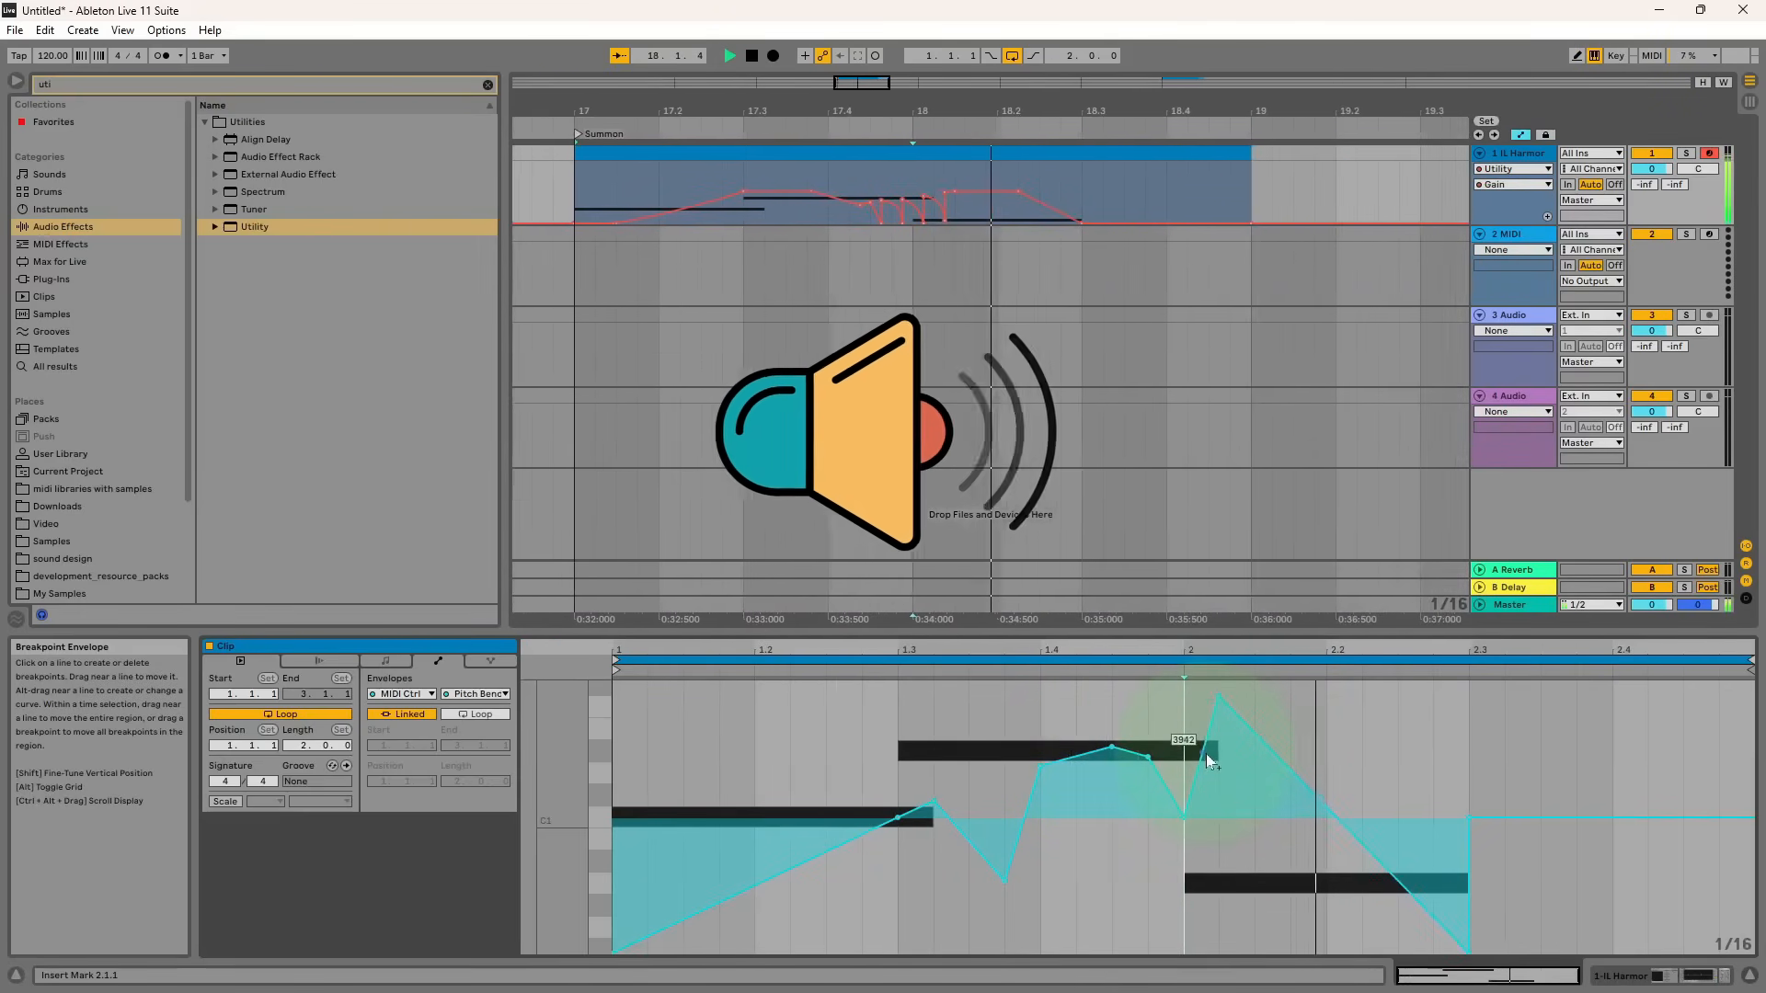
left_click_drag(1218, 697, 1223, 820)
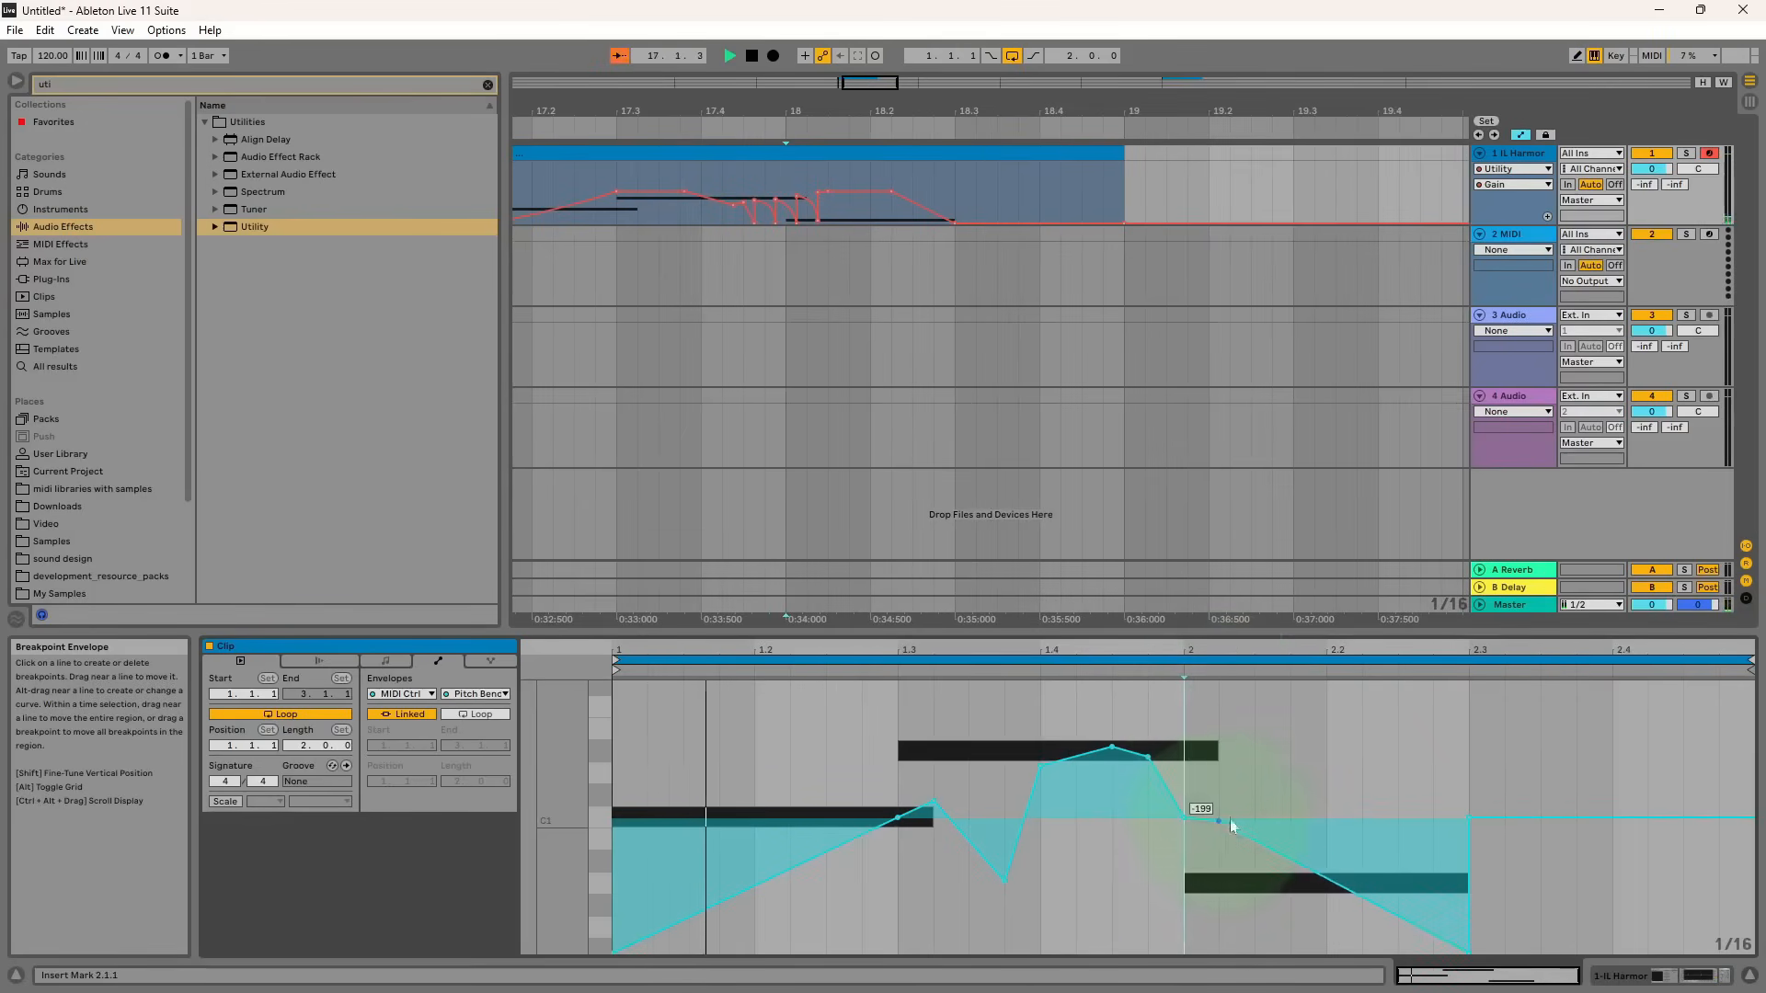
left_click_drag(1474, 824, 1586, 828)
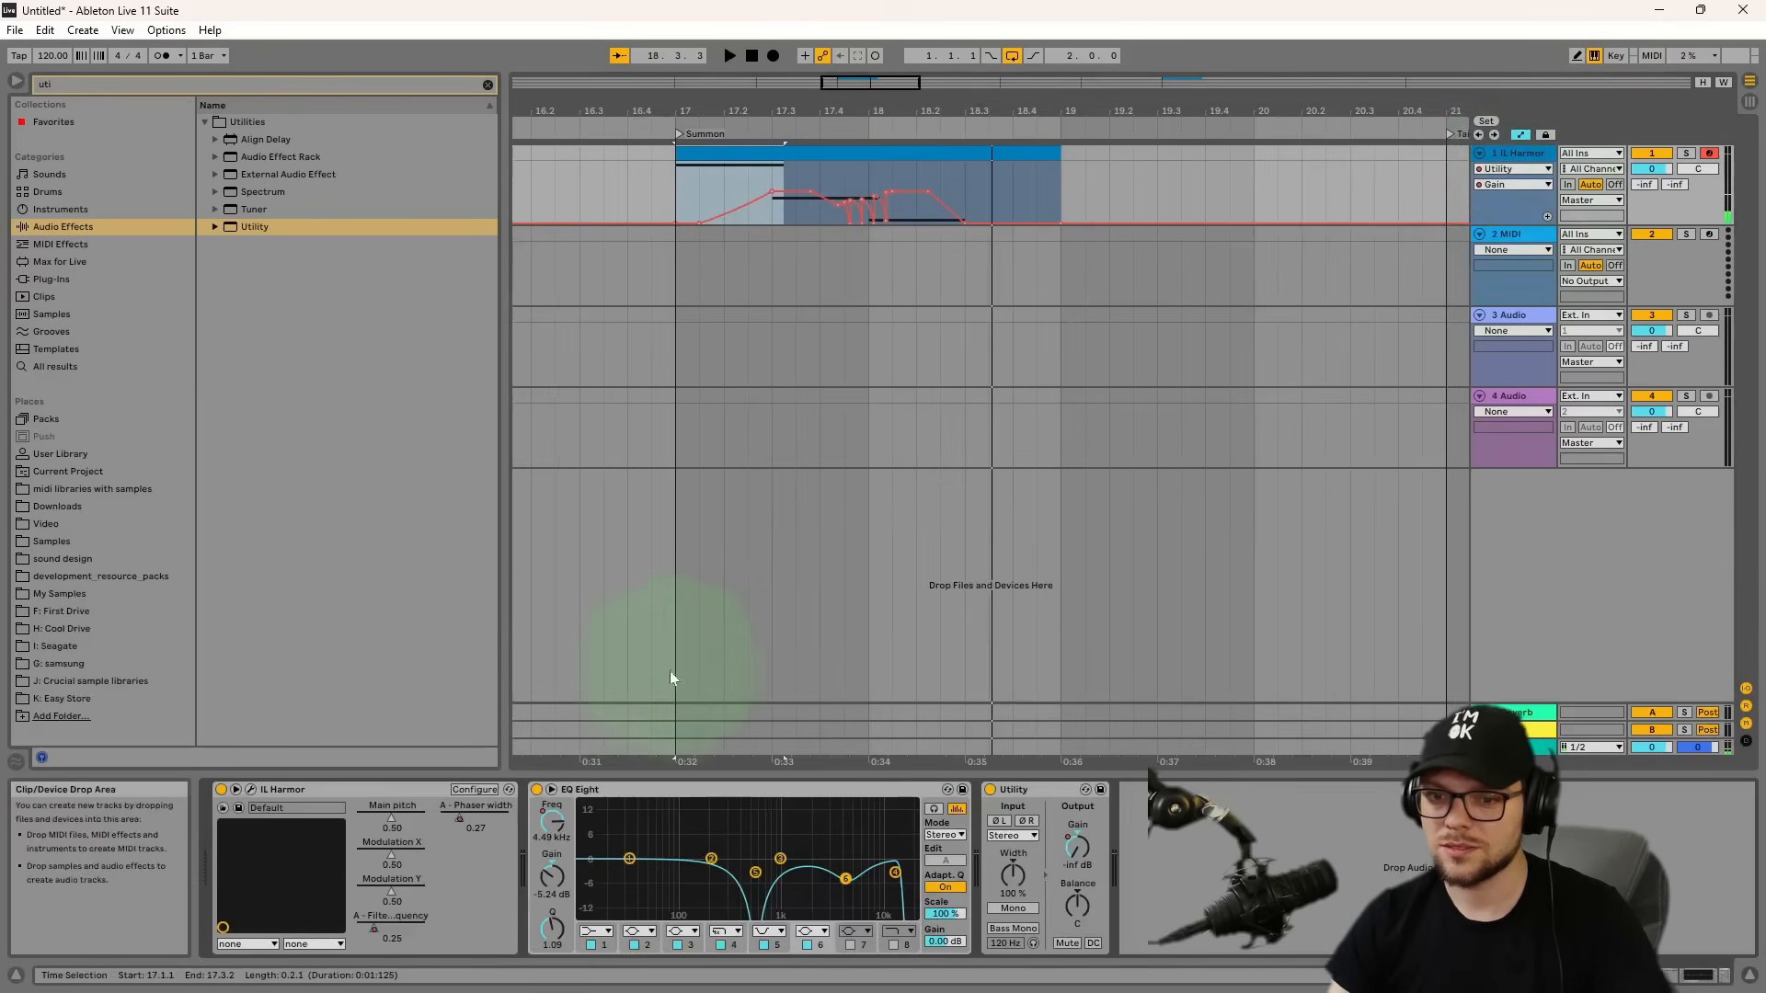
Search the plug-ins for "glitch" and load dblue_Glitch_v1_3.64 onto the Harmor track.
left_click(267, 789)
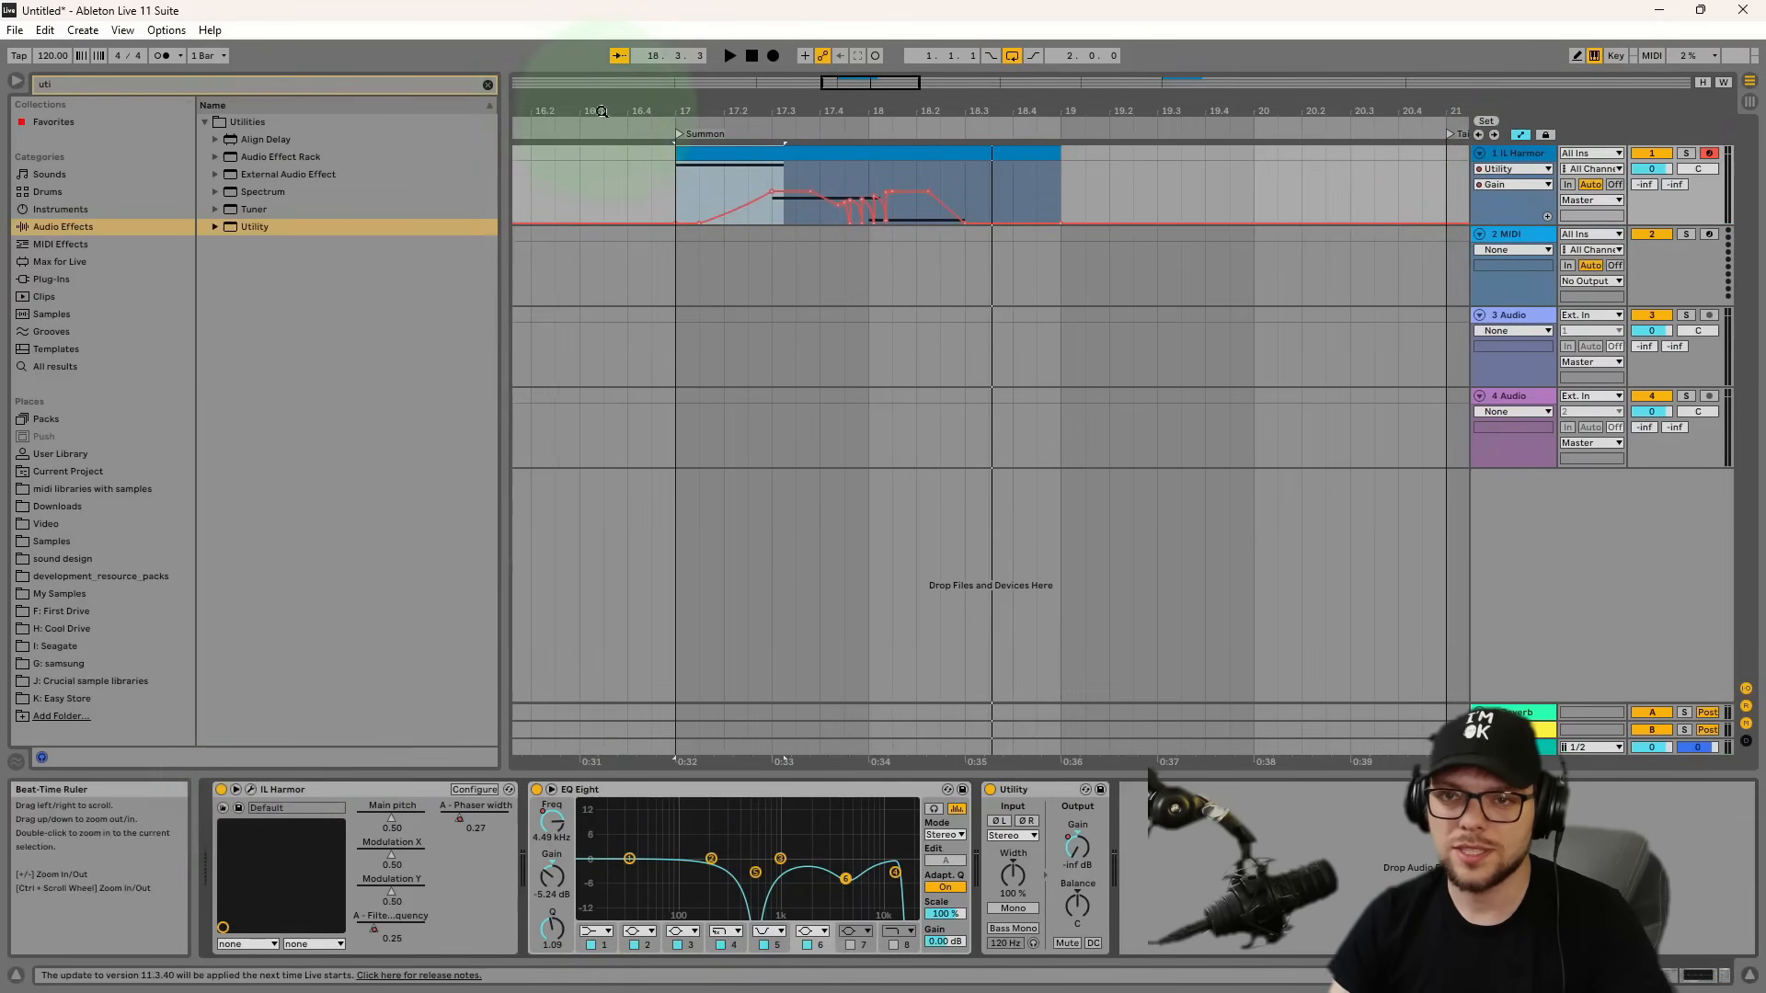
left_click(488, 85)
type("glitch")
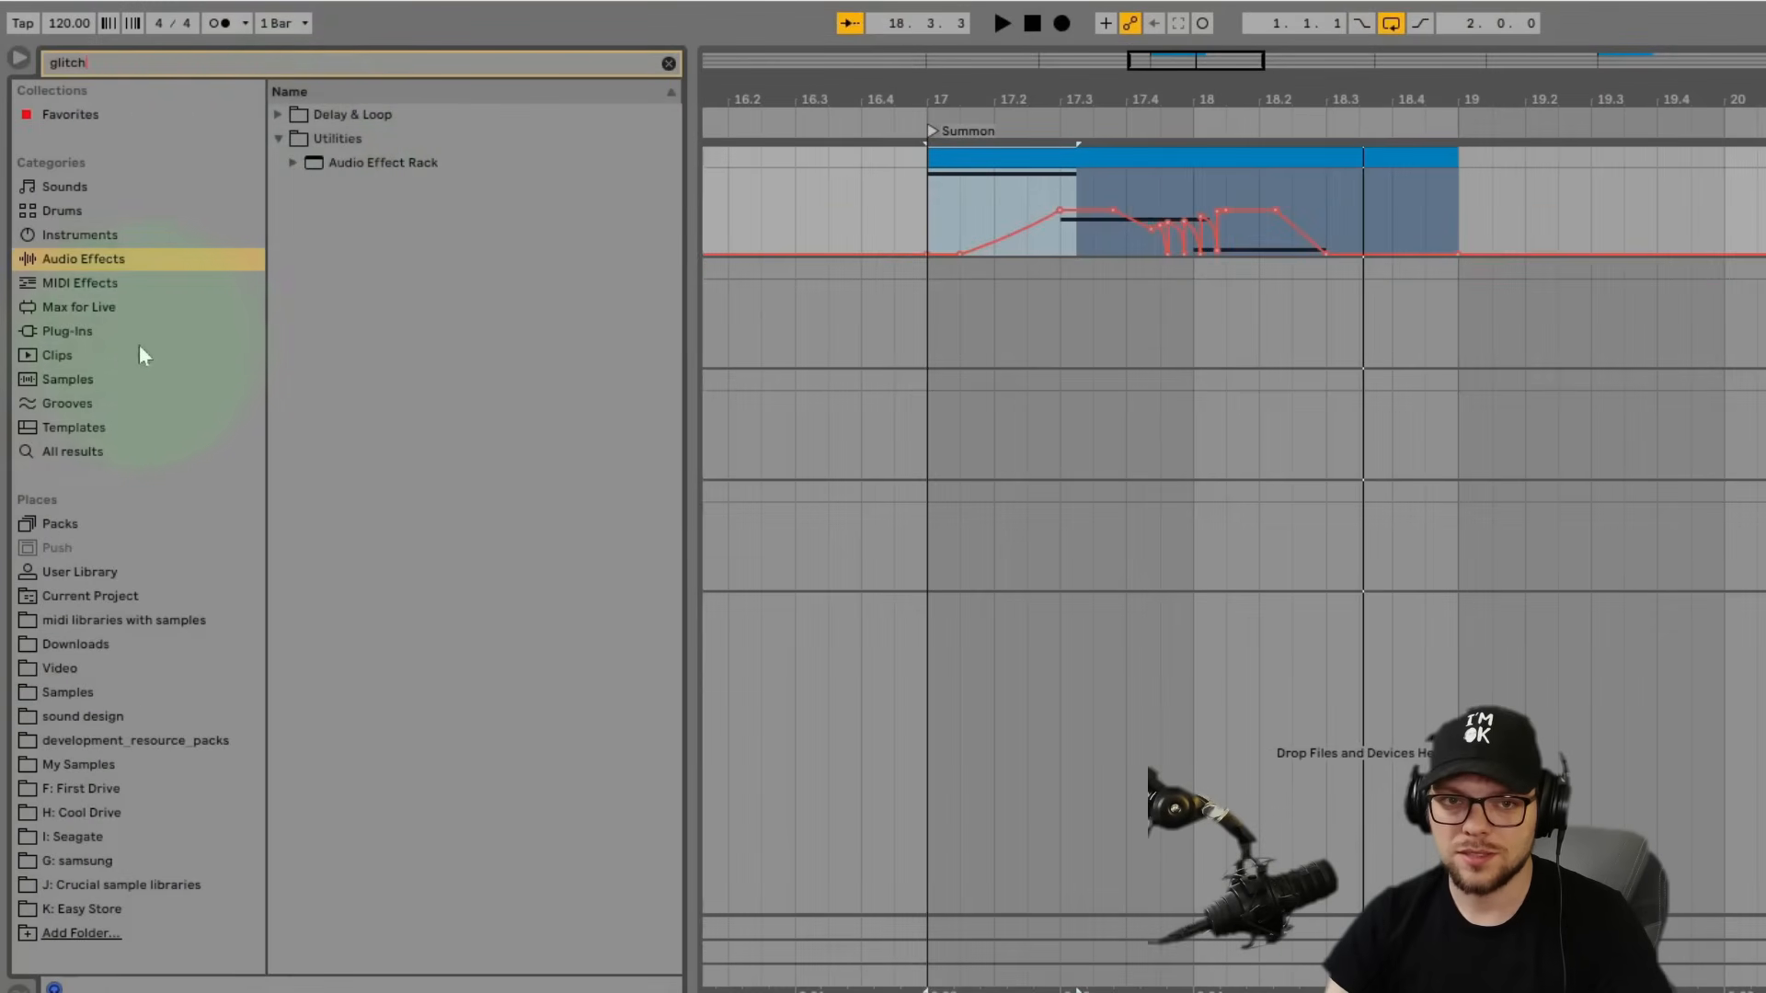
left_click(87, 331)
left_click(294, 163)
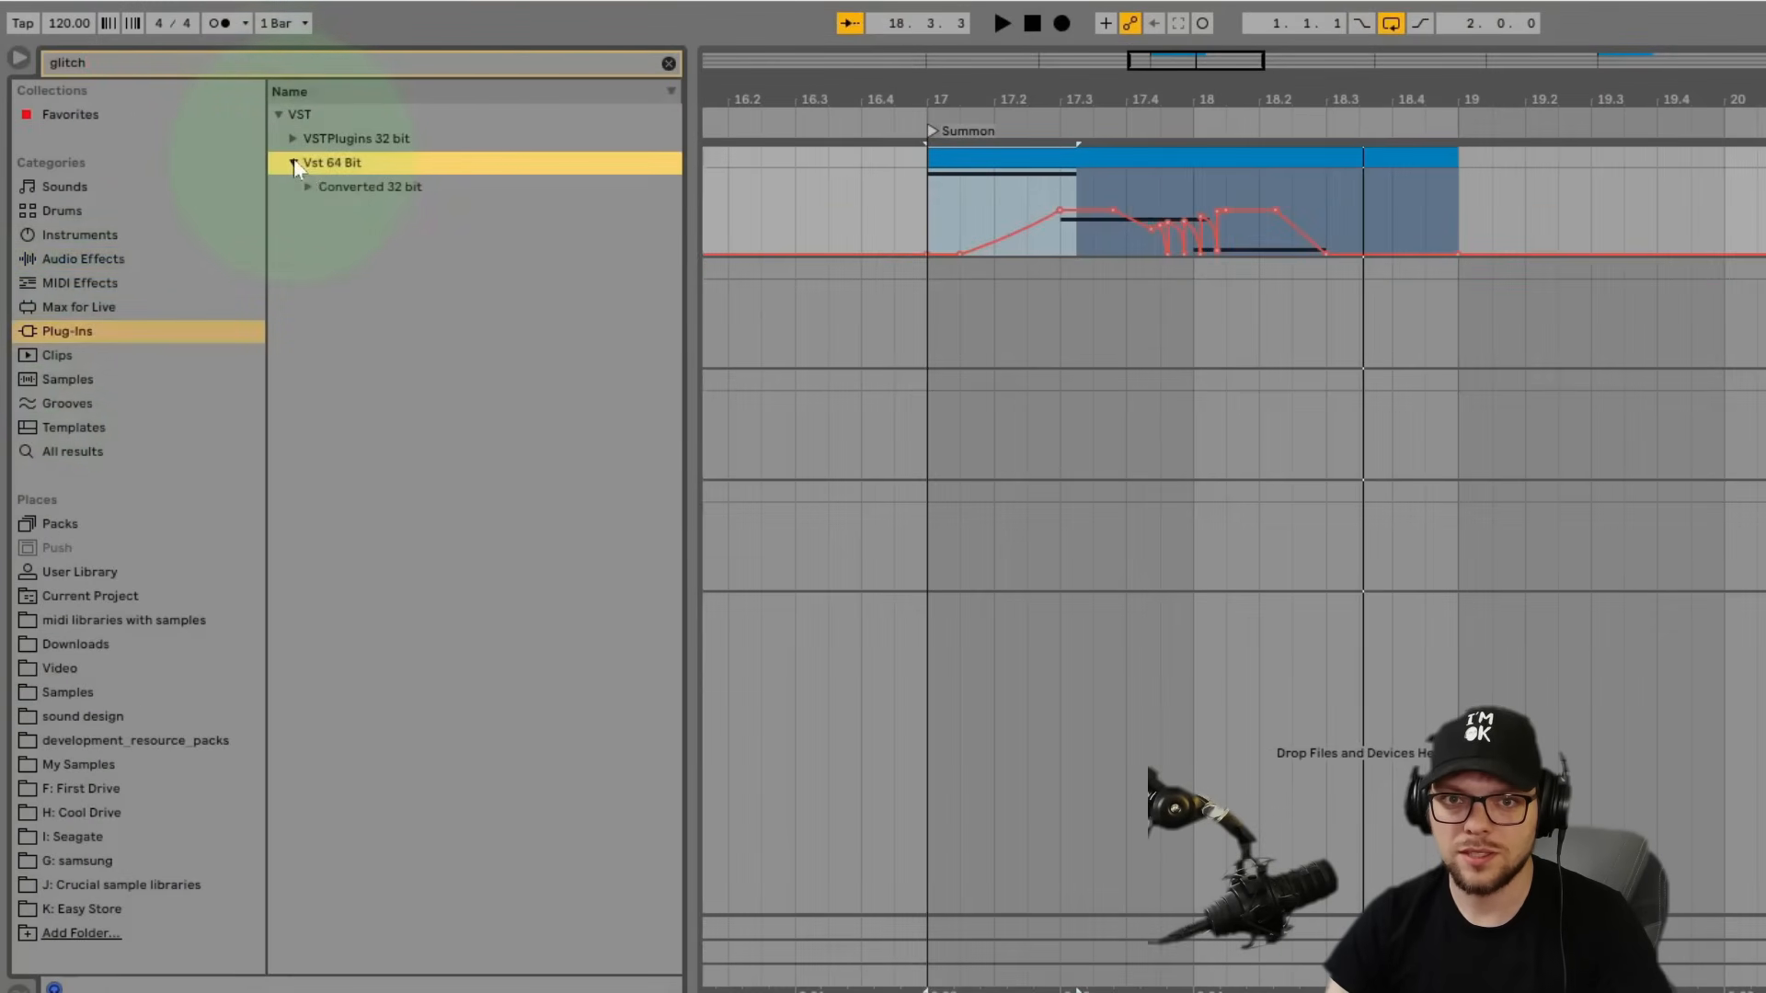
left_click(308, 187)
left_click(309, 213)
left_click(316, 212)
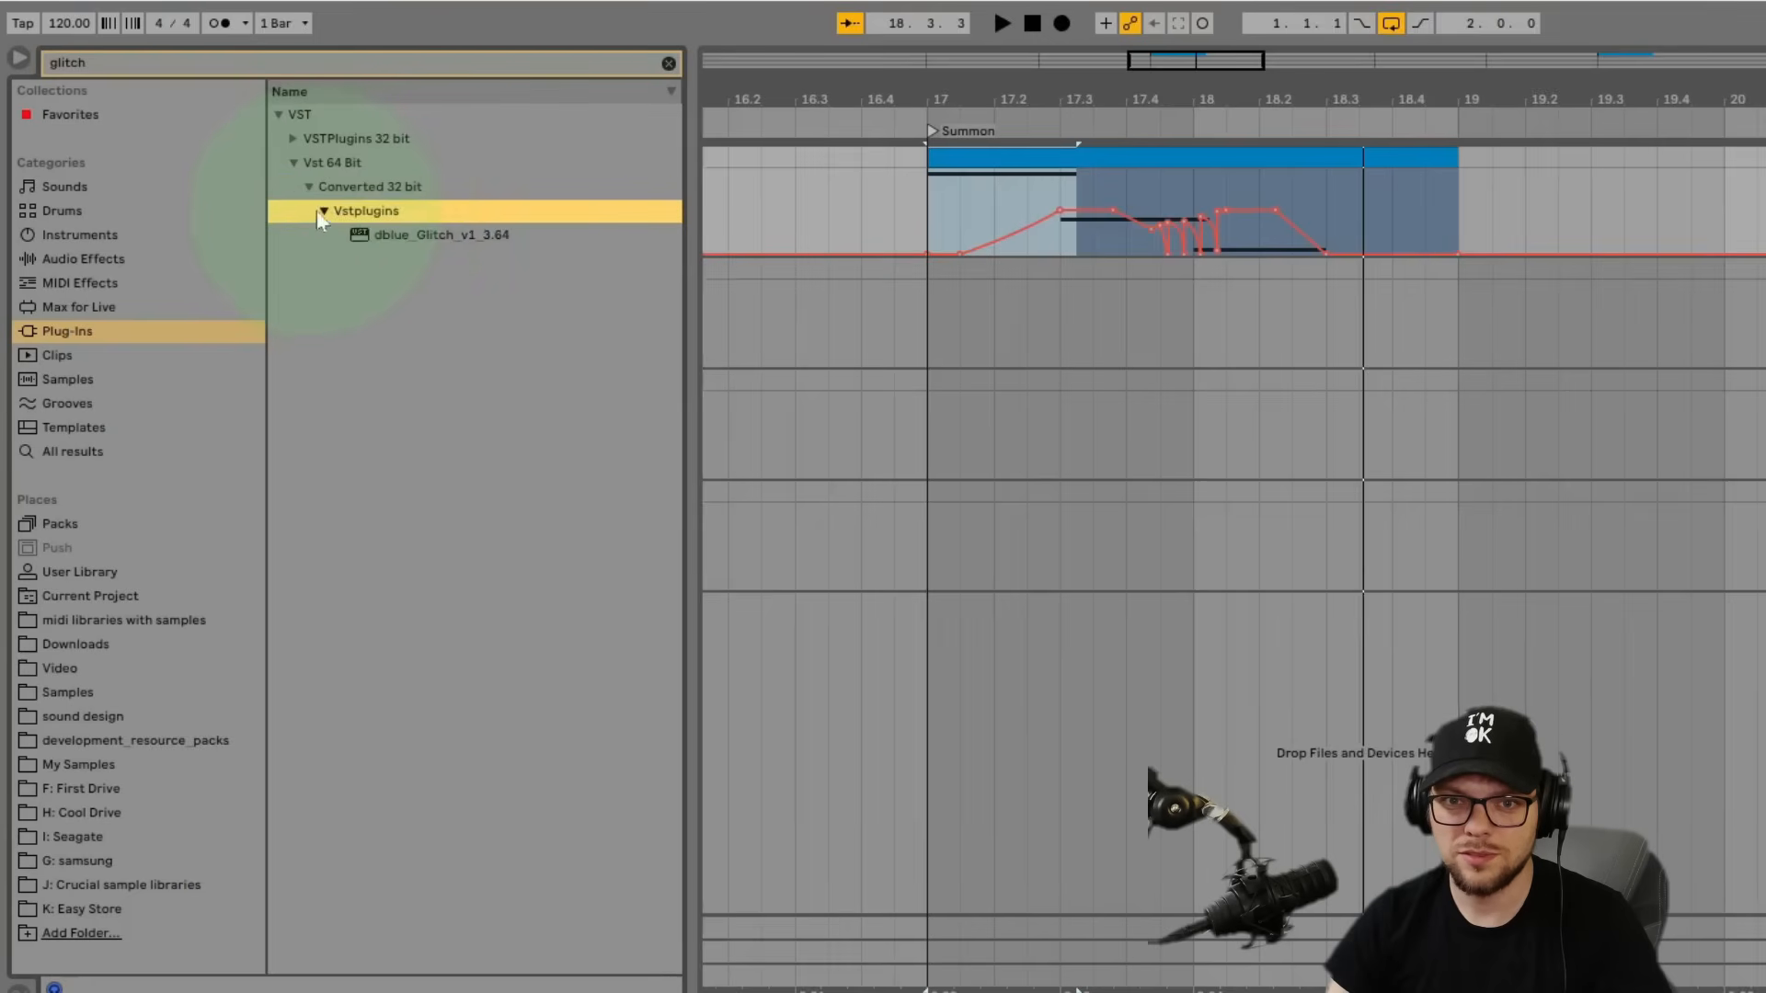
left_click(405, 234)
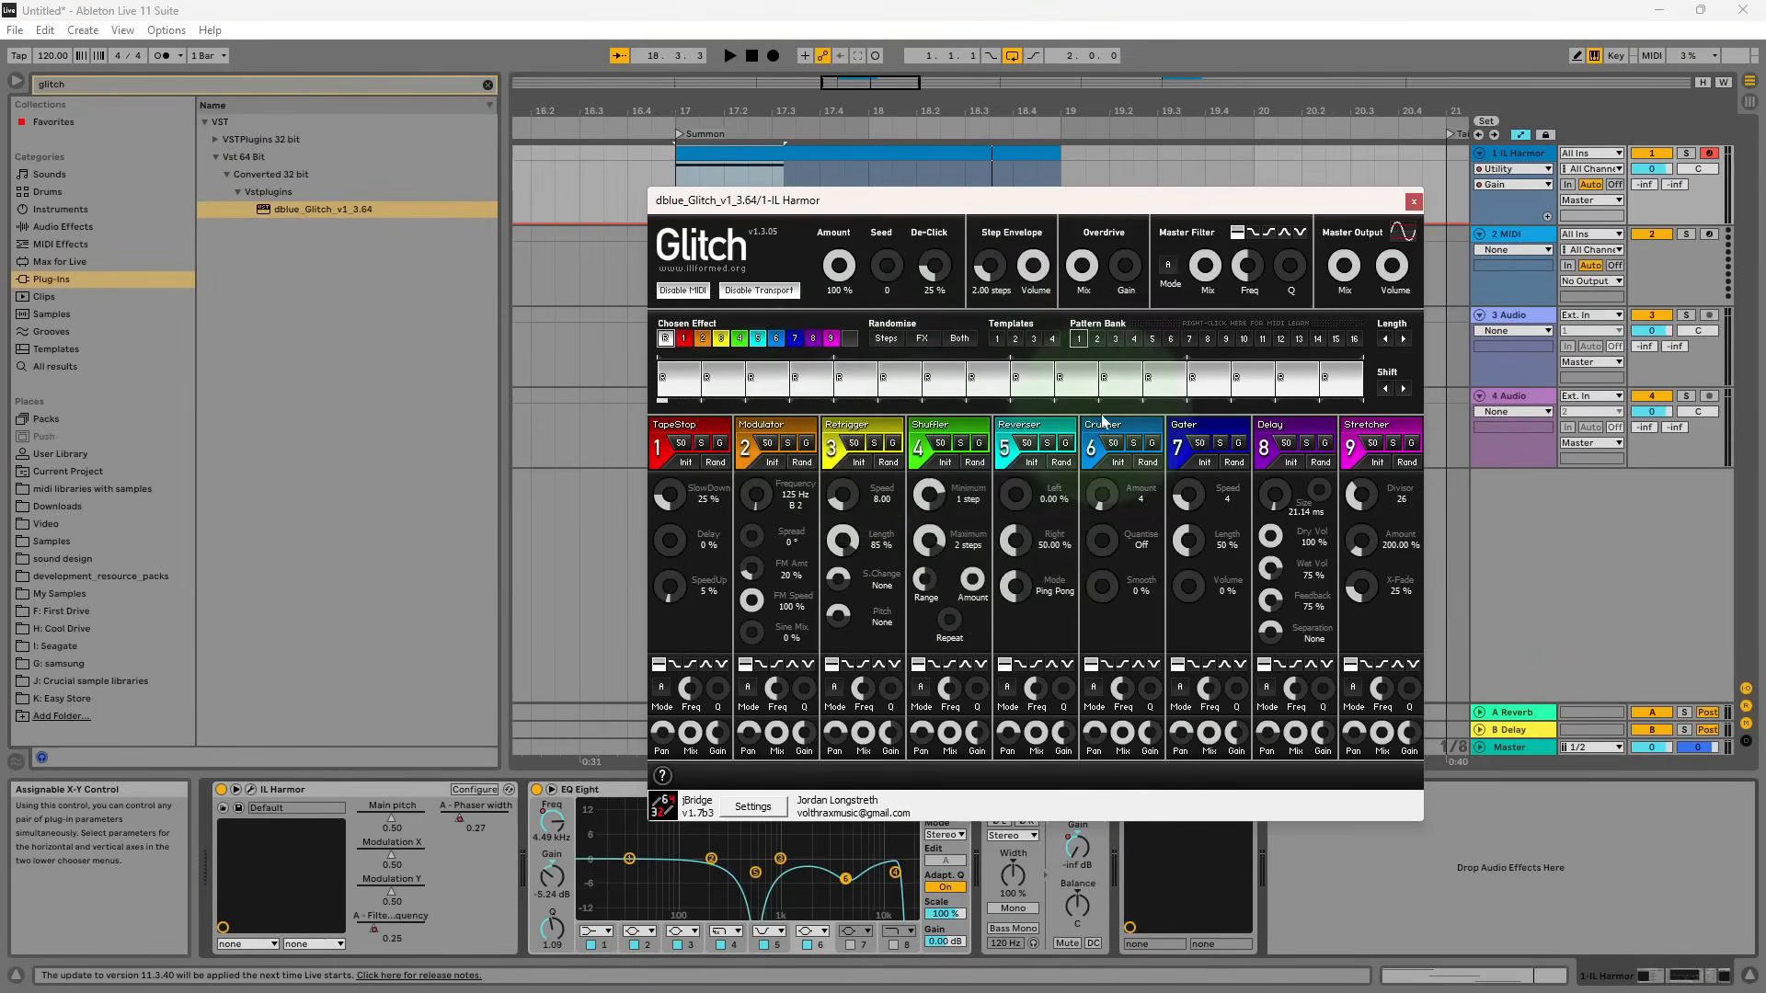
Play the Summon clip through the Glitch plug-in and shift its window slightly.
key("space")
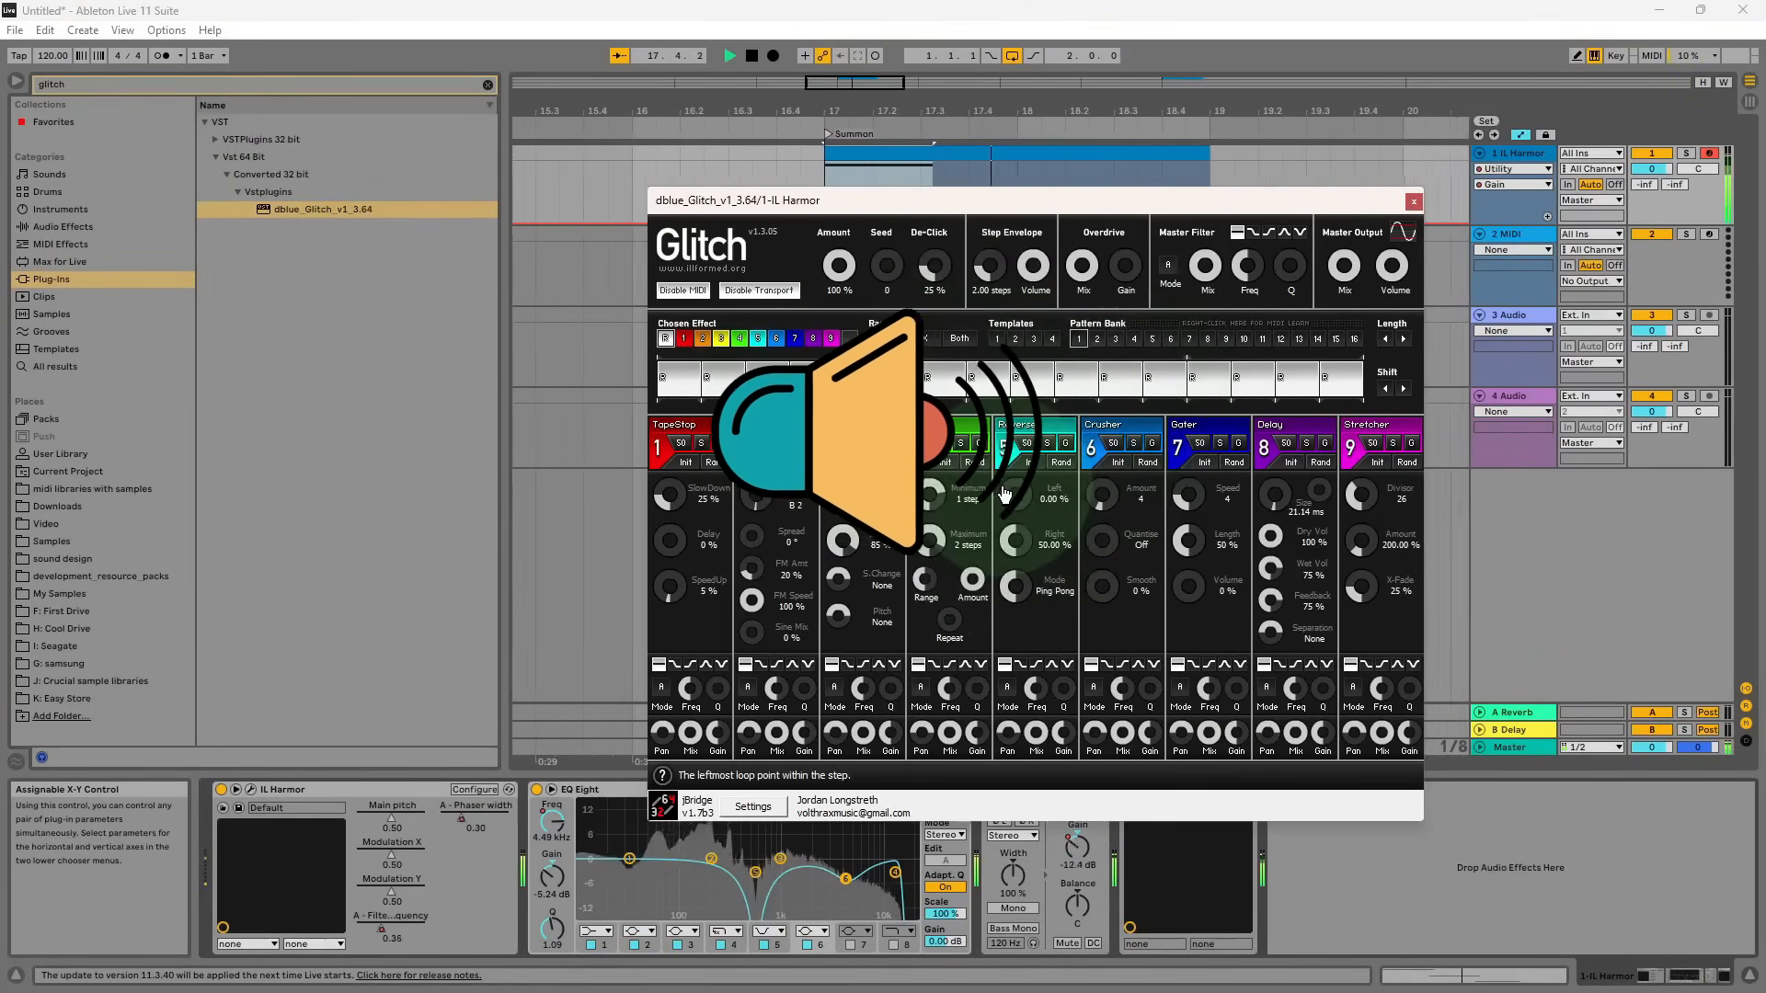
key("space")
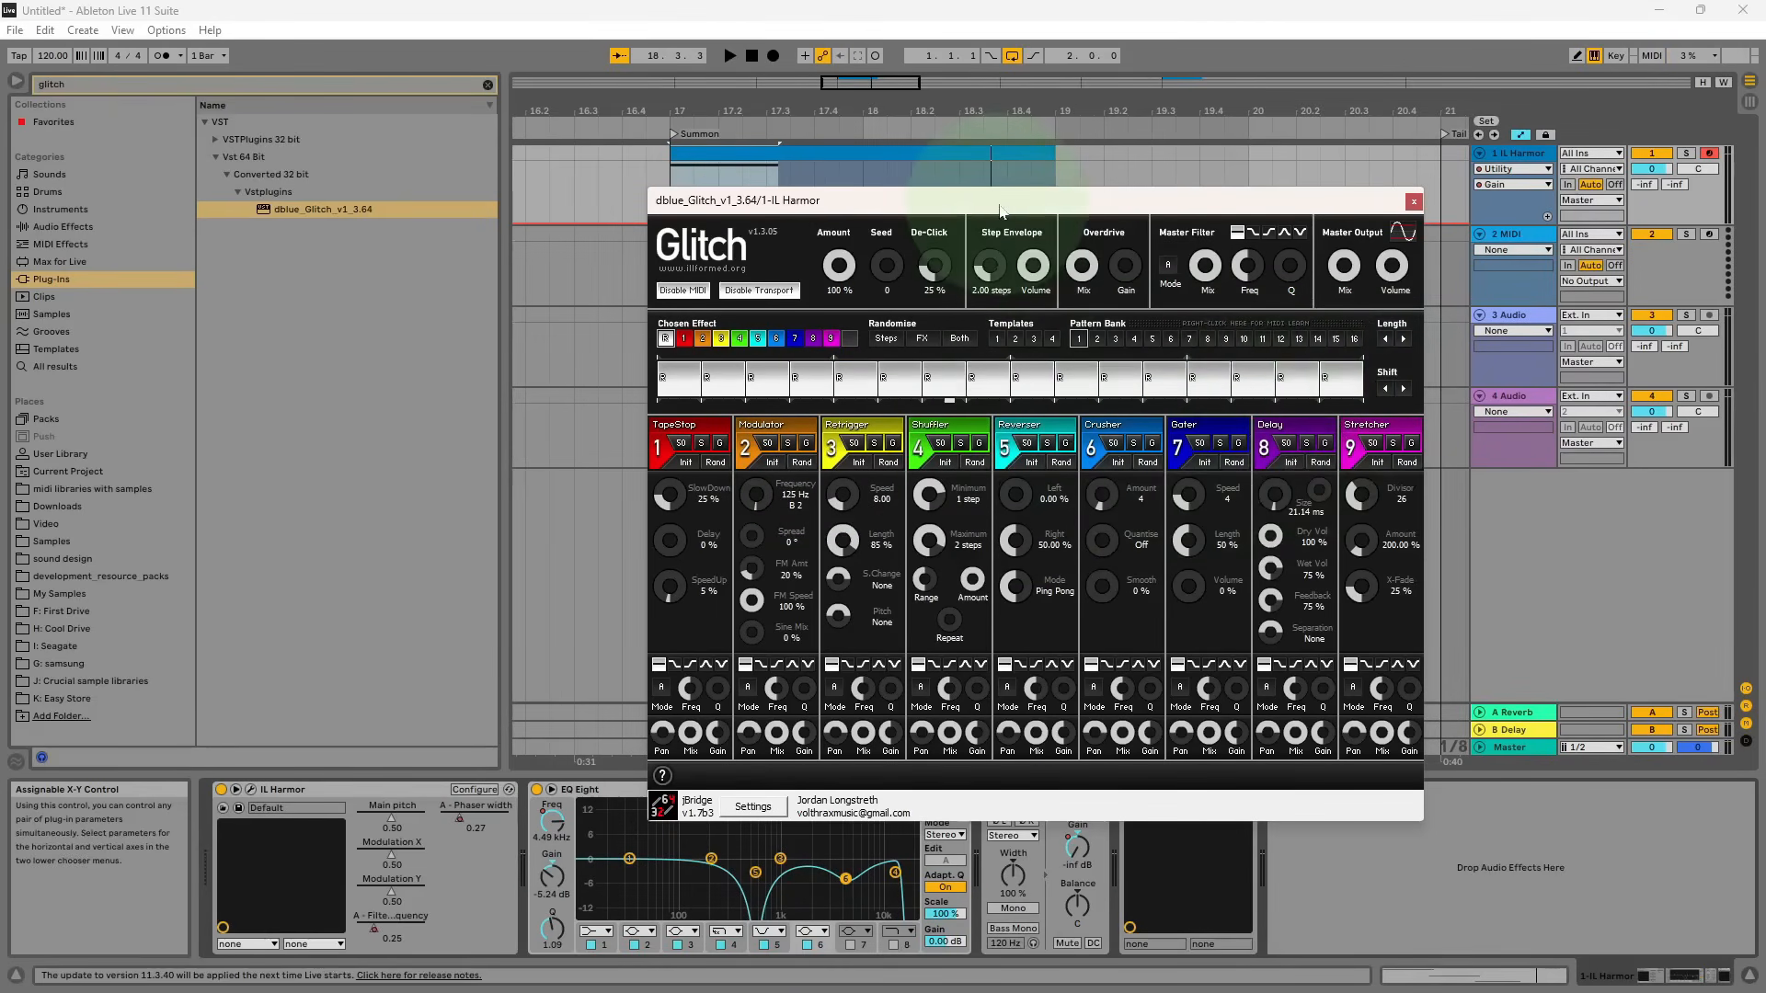
left_click_drag(1000, 210, 1006, 220)
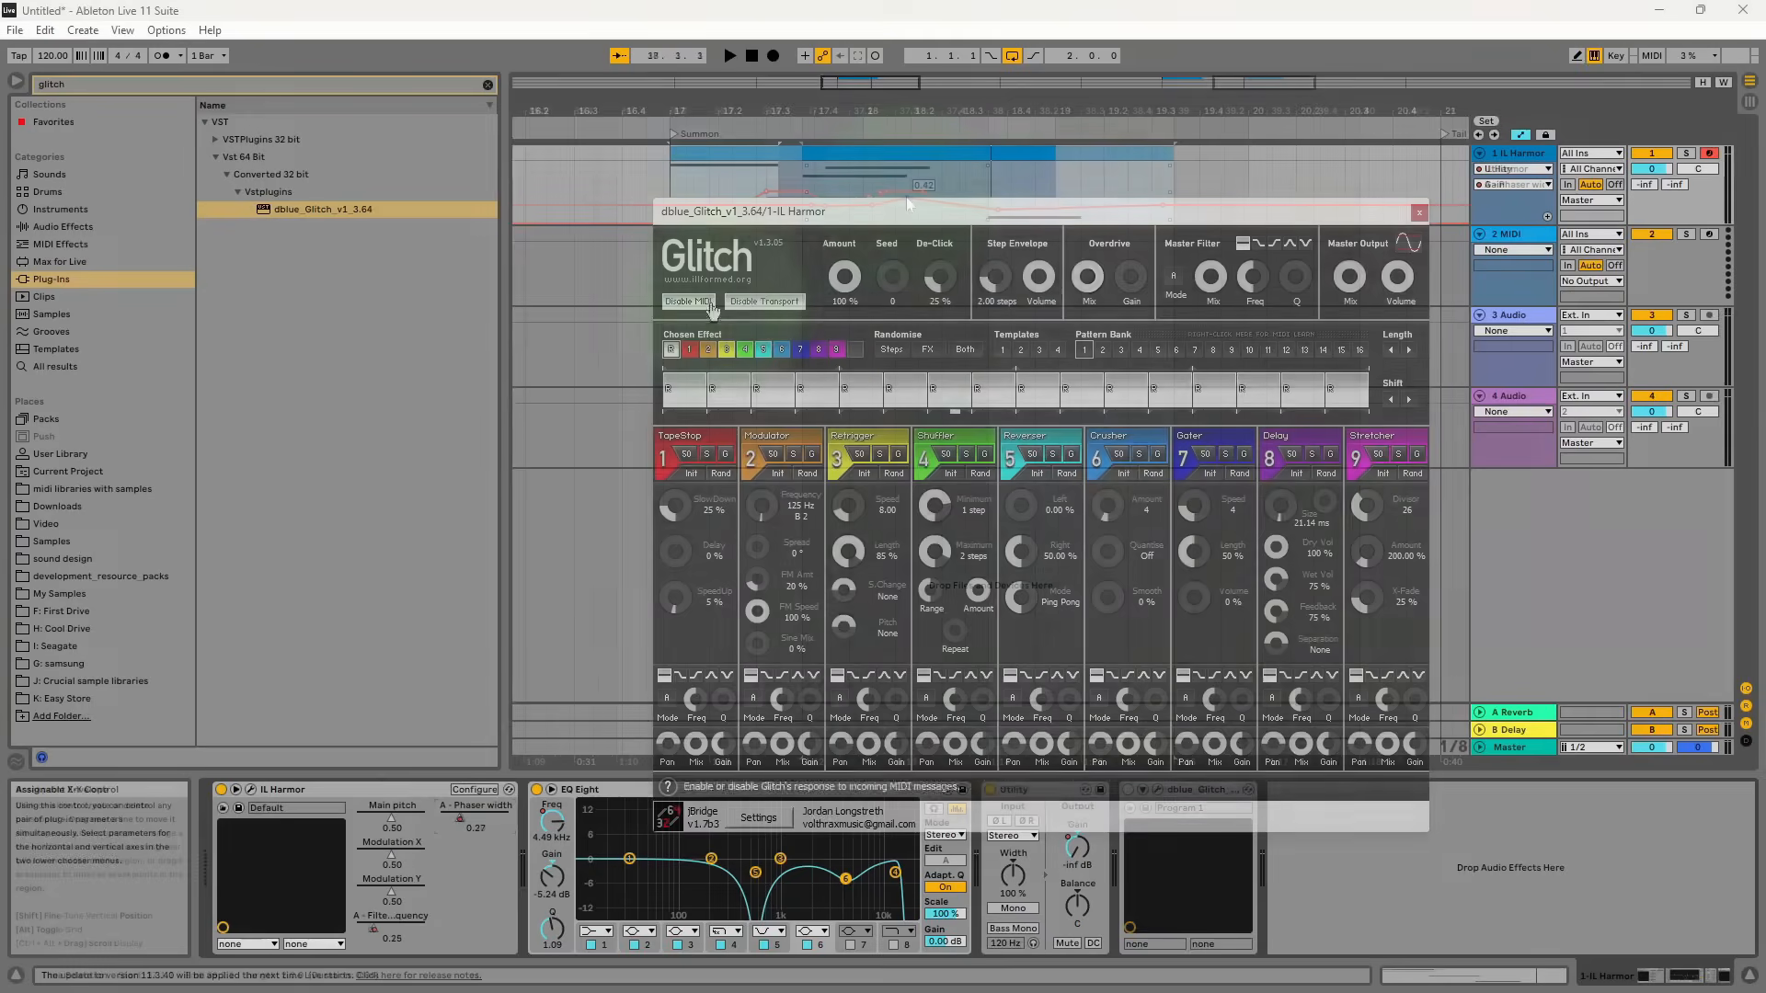
Lower the phaser width automation at 37.3 to about 0.19, play the bar 37 clip, and return to the Summon clip.
left_click_drag(908, 195, 908, 205)
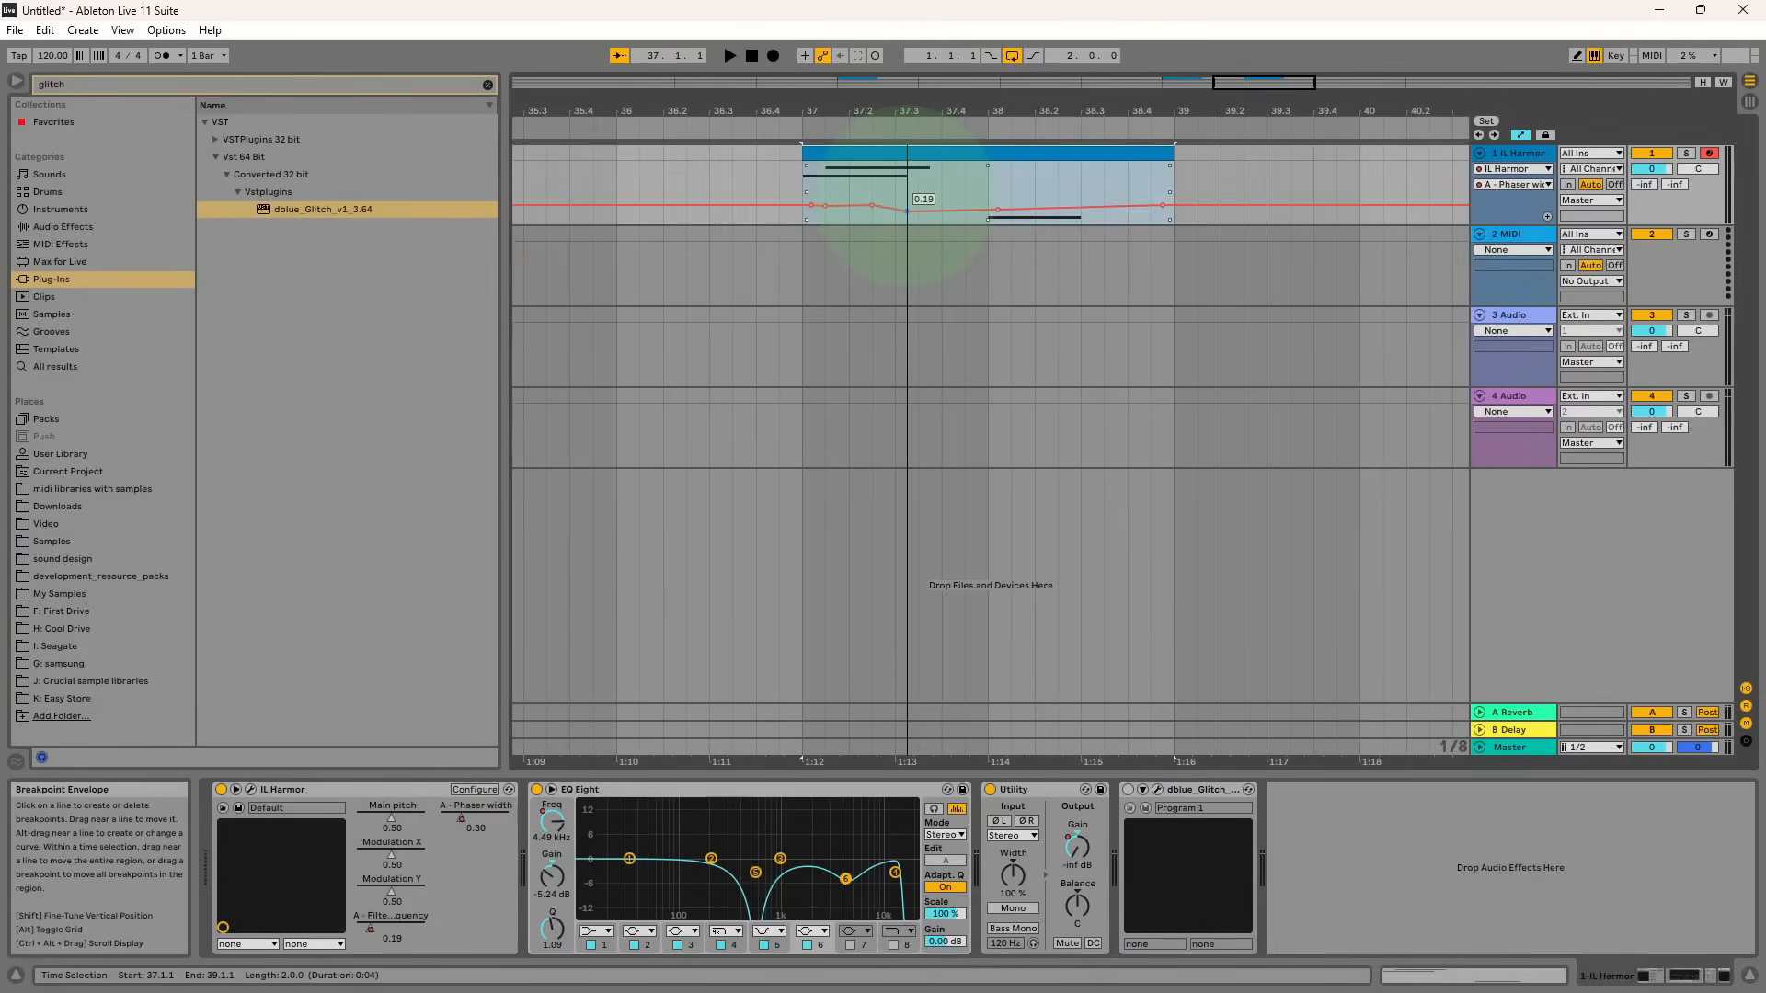
key("space")
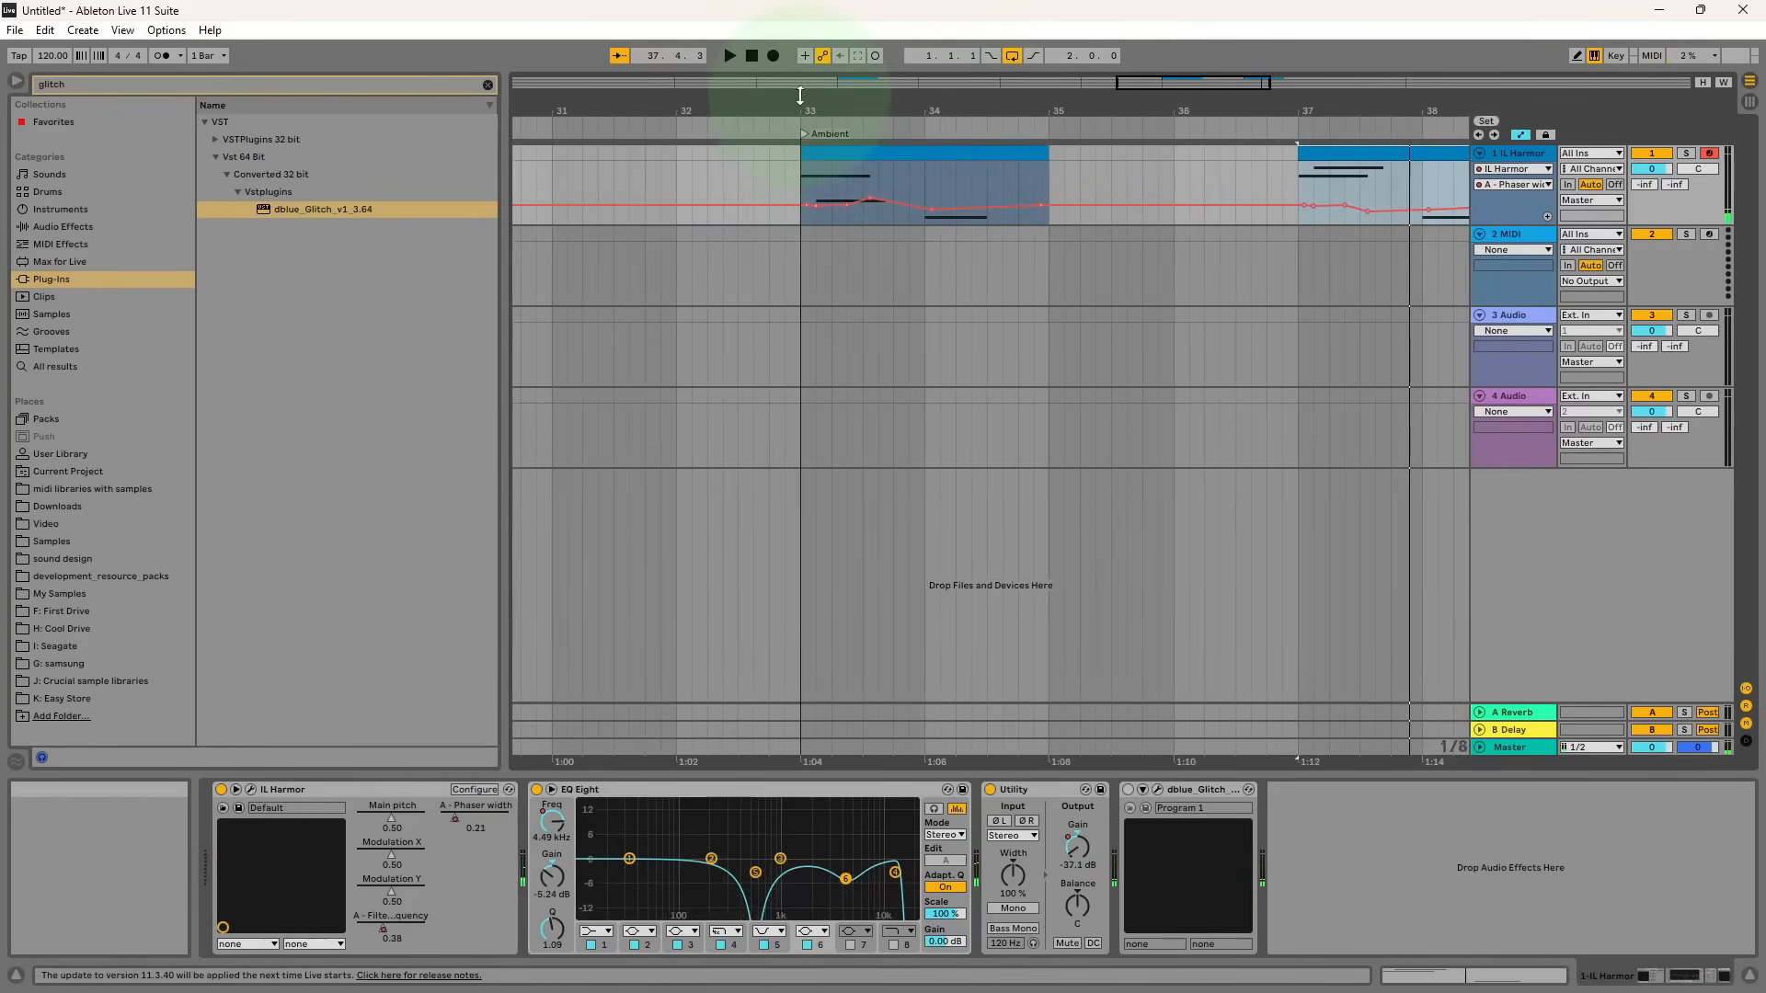
left_click_drag(814, 105, 820, 104)
left_click(730, 149)
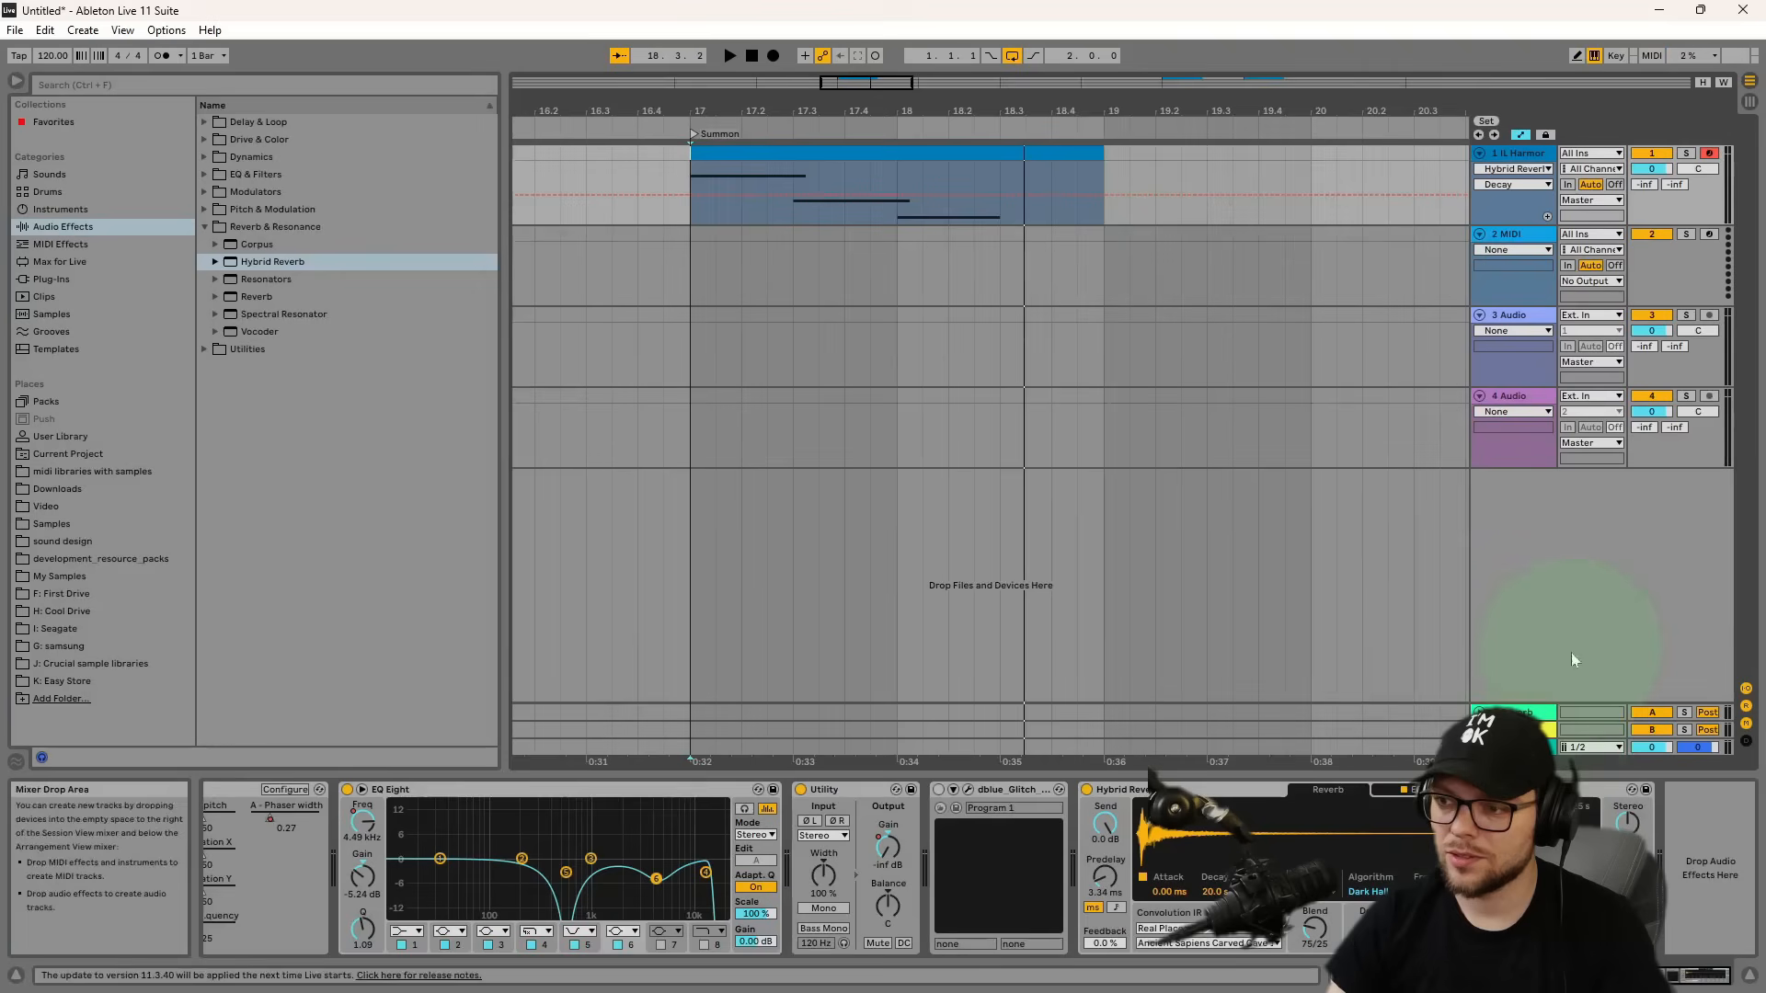
Show the Master track's volume automation, draw a fade to silence at bar 19 with a recovery shortly after, and play it.
left_click(1508, 747)
left_click(1479, 747)
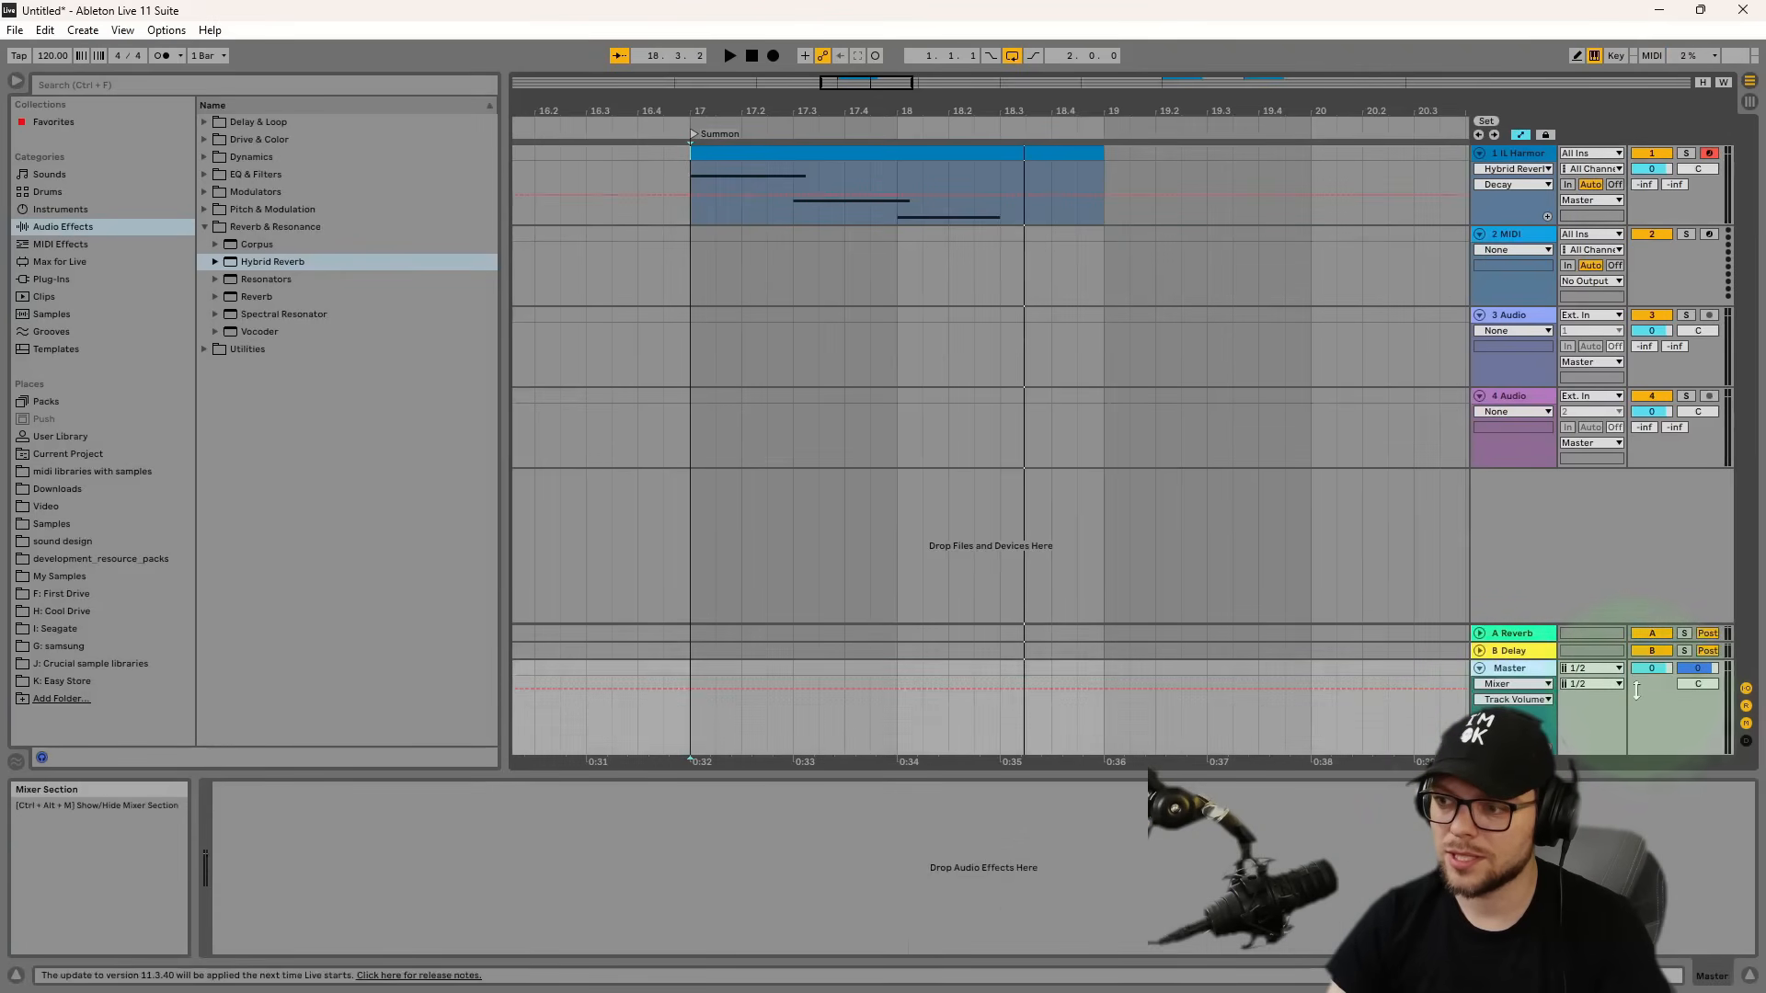
left_click(1653, 672)
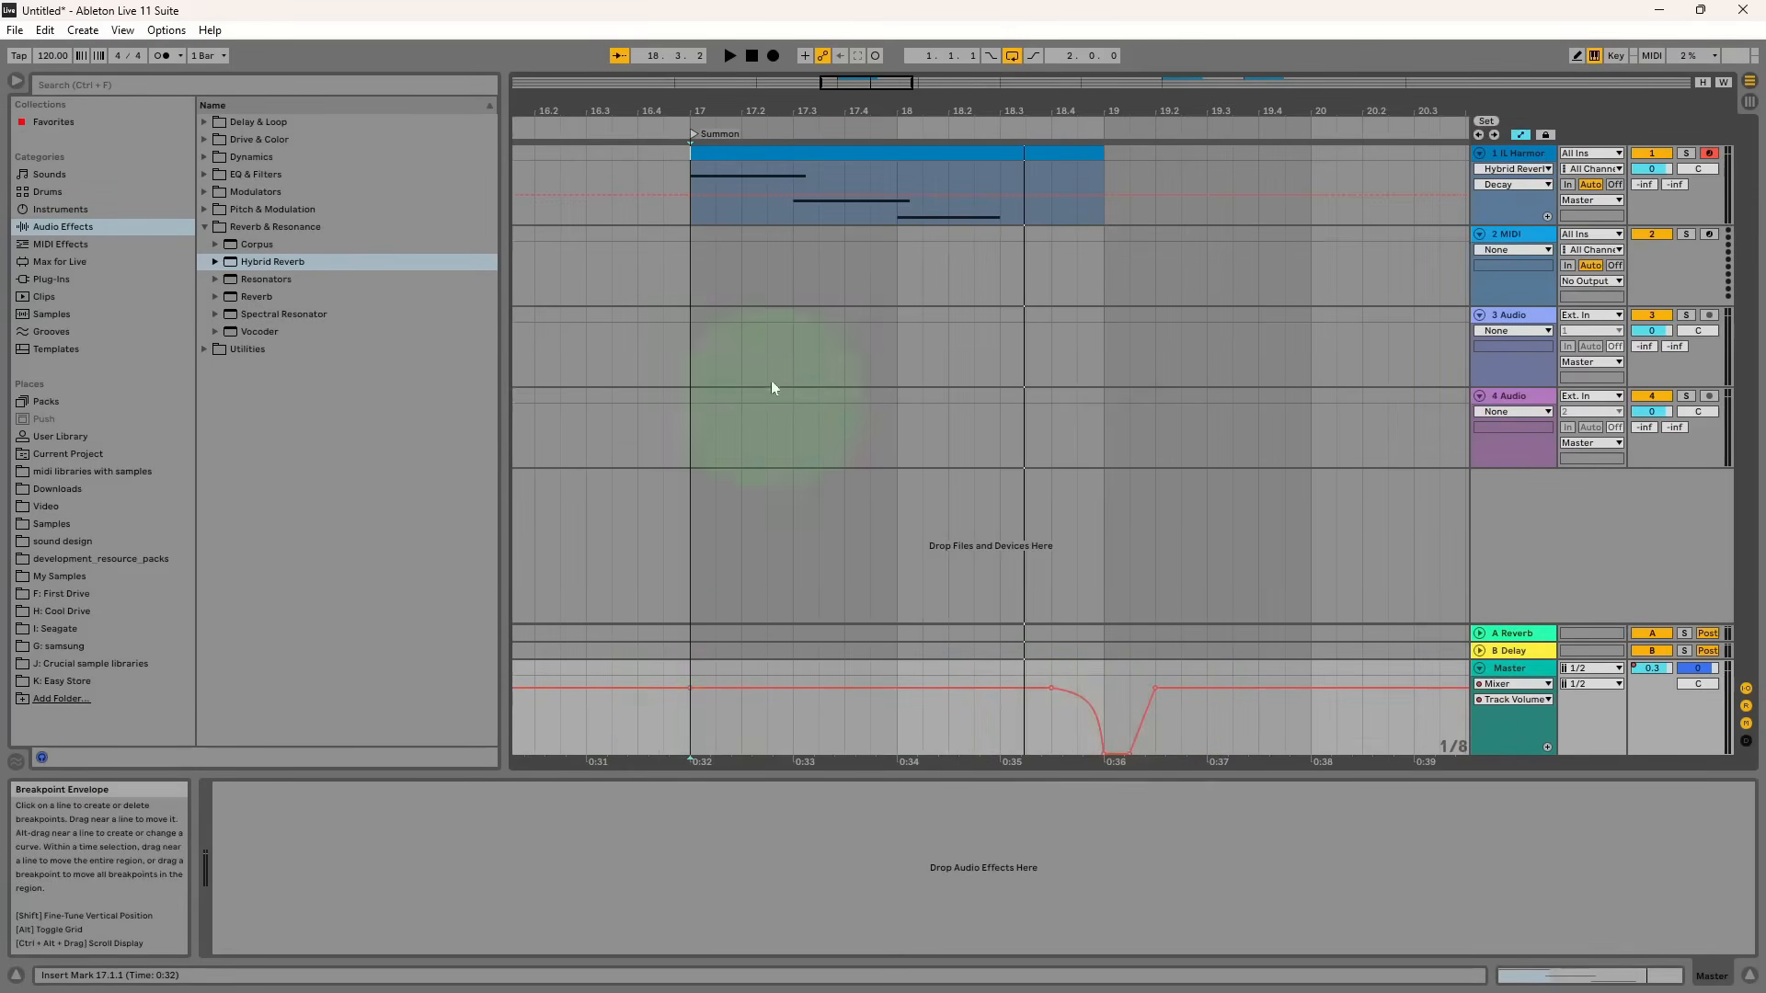
key("space")
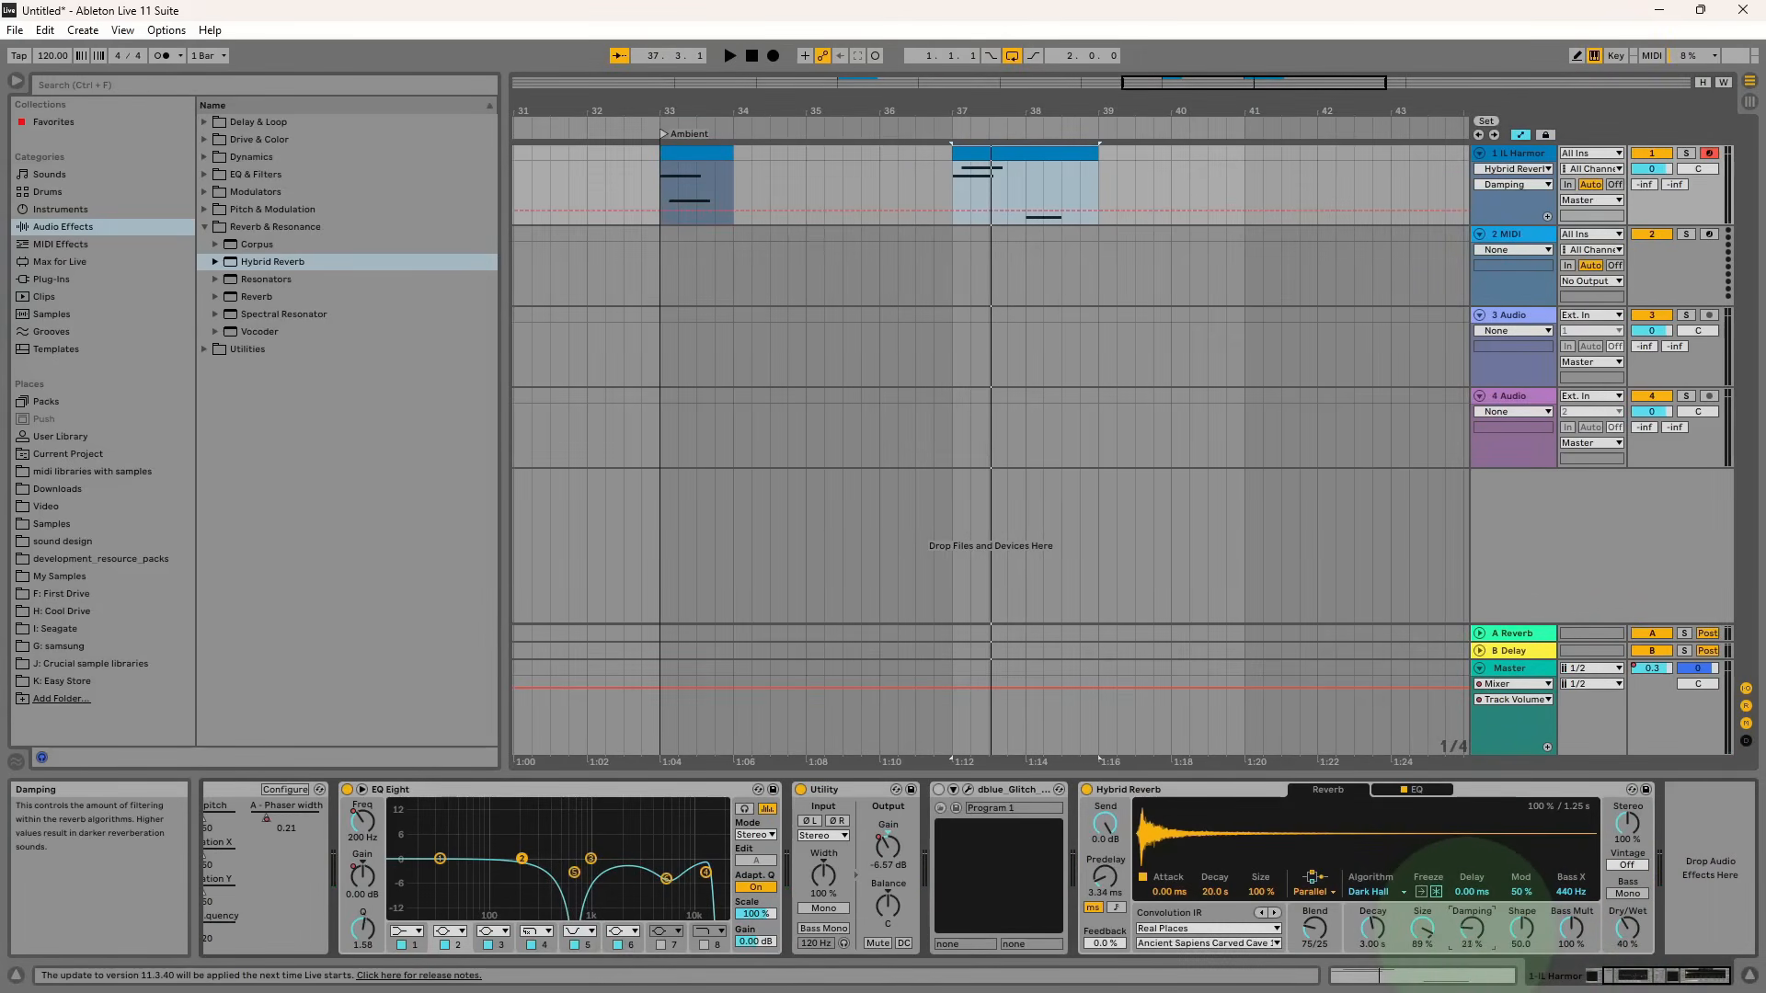
Adjust Hybrid Reverb's damping and audition the clips with it.
left_click_drag(1471, 928, 1471, 926)
key("space")
key("space")
left_click(641, 194)
key("space")
key("space")
Lower Hybrid Reverb's Shape setting and audition the clips again.
mouse_move(1521, 930)
left_mouse_down()
mouse_move(1521, 912)
mouse_move(1521, 975)
left_mouse_up()
key("space")
key("space")
key("space")
key("space")
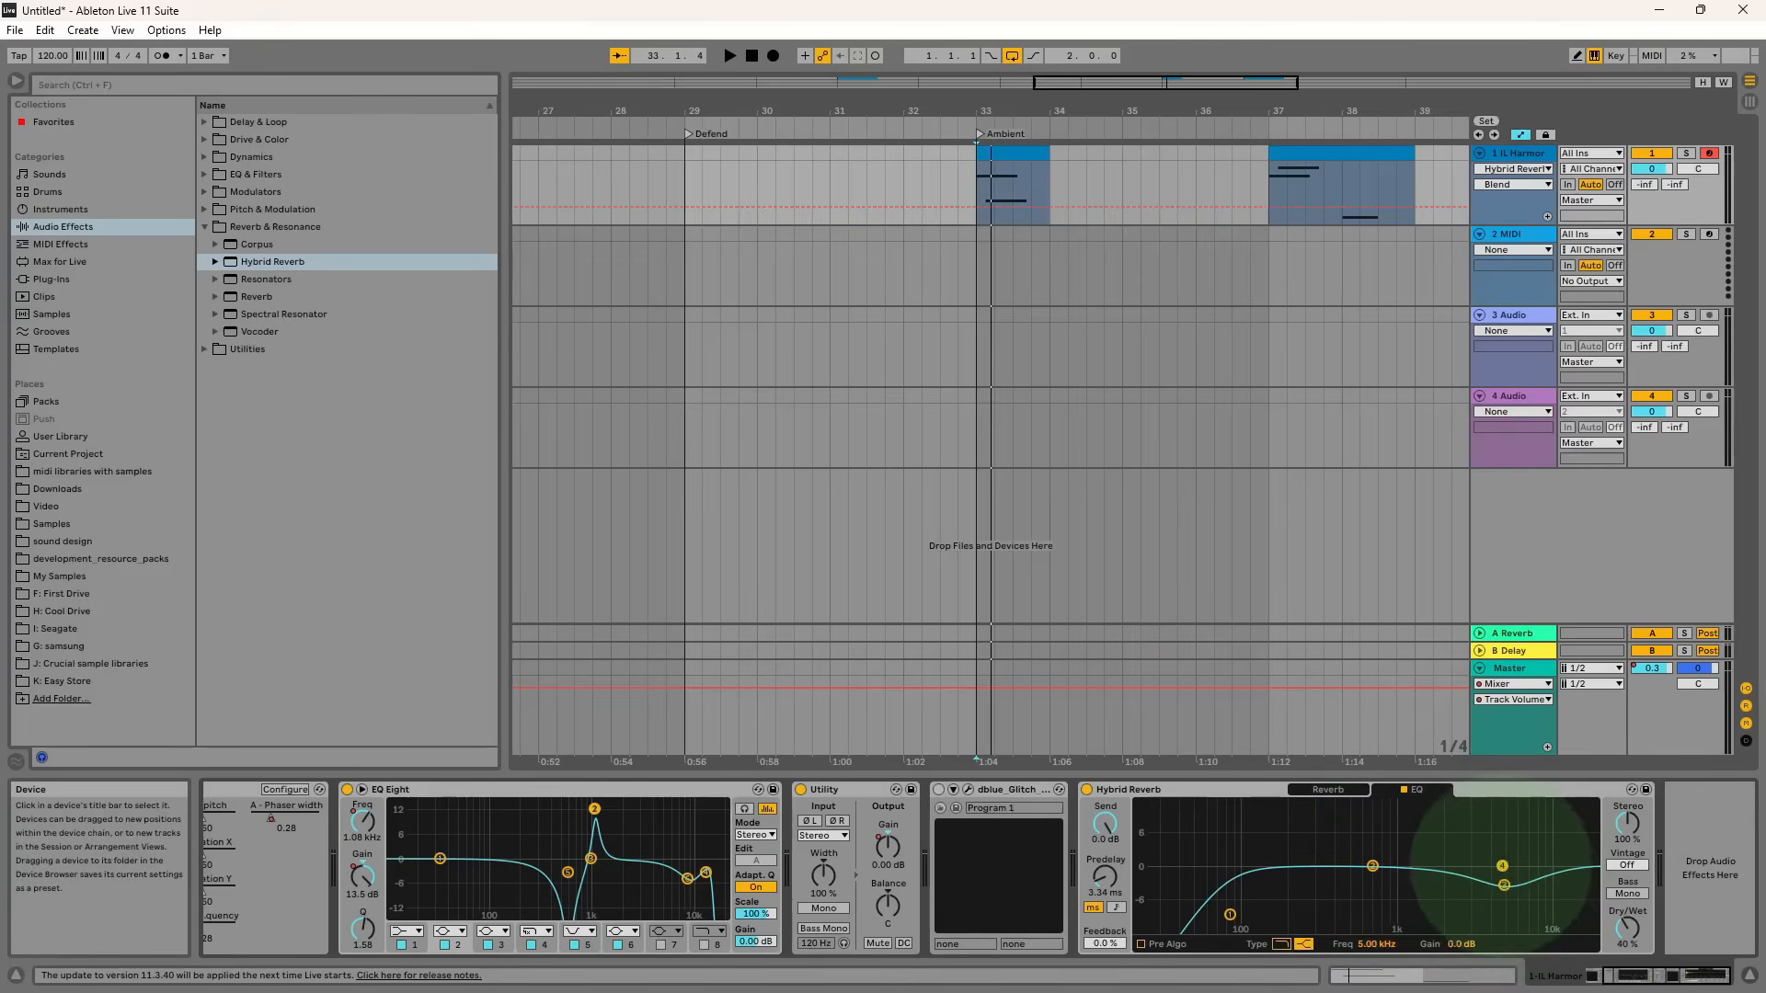
Lower the Hybrid Reverb EQ's high band to -5.6 dB at 6.66 kHz while auditioning the Ambient clip, and return to its reverb settings.
key("space")
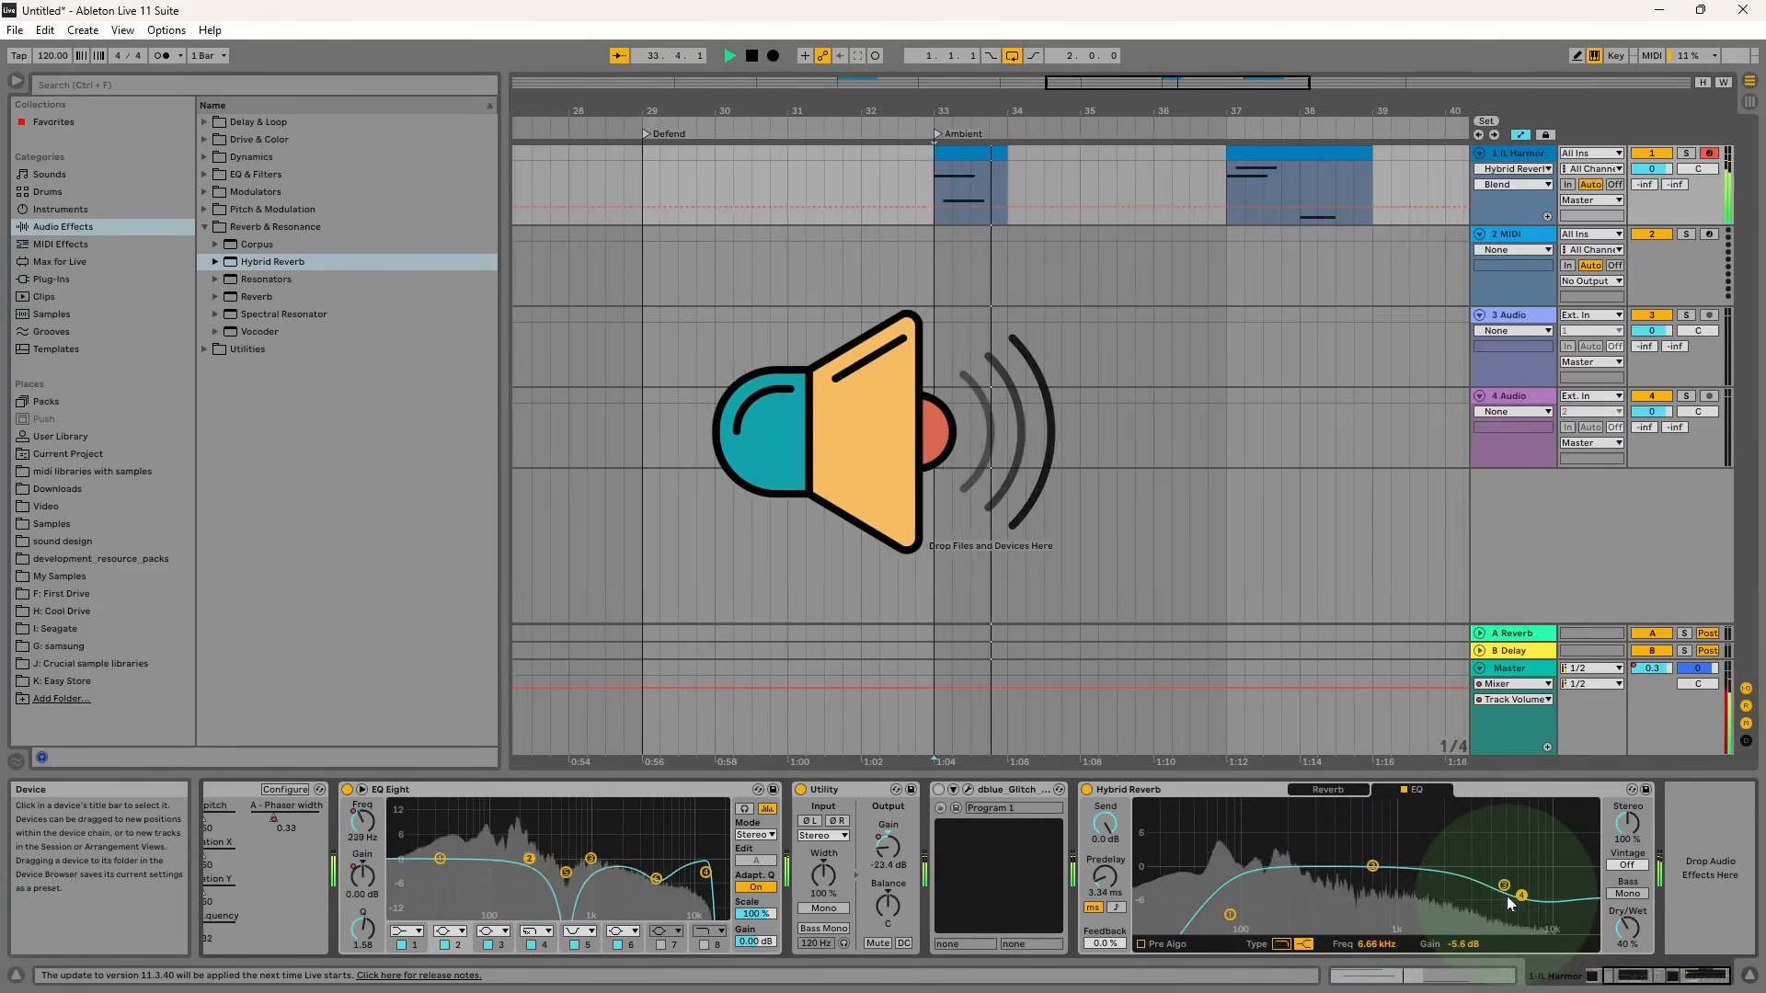
key("space")
left_click(1334, 791)
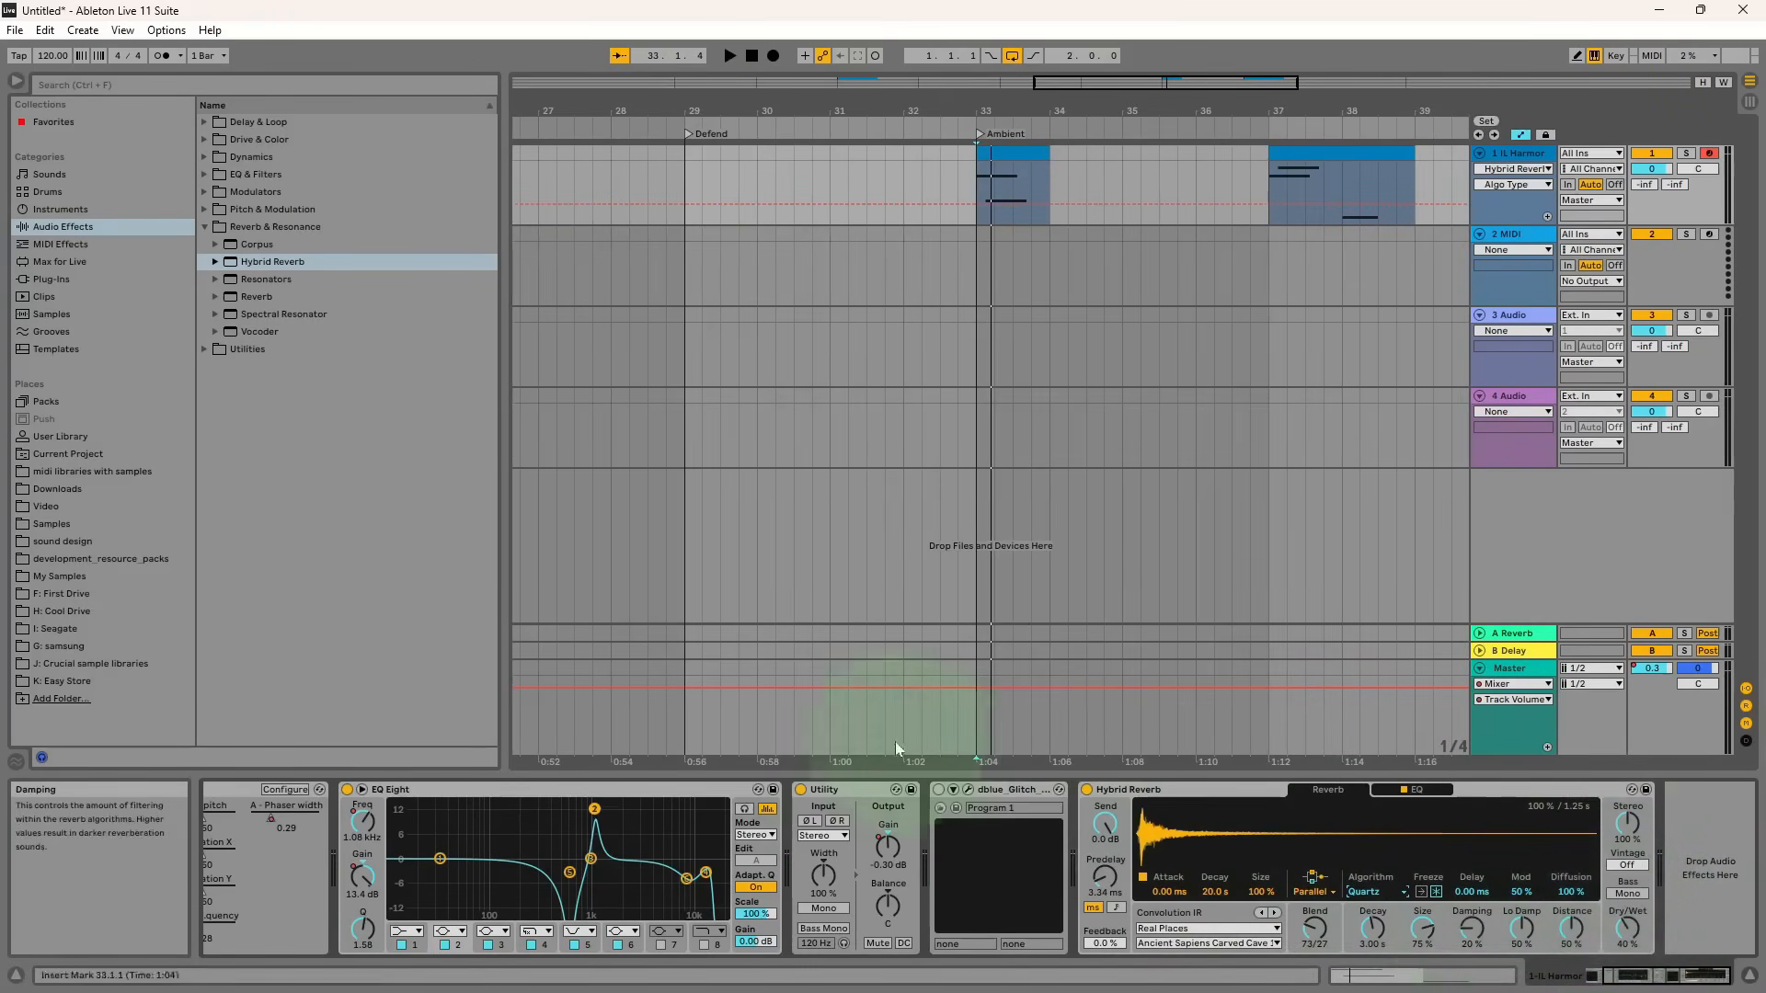
Play the clip at bar 37 to audition it with the reverb.
left_click_drag(646, 112, 779, 138)
left_click(784, 160)
key("space")
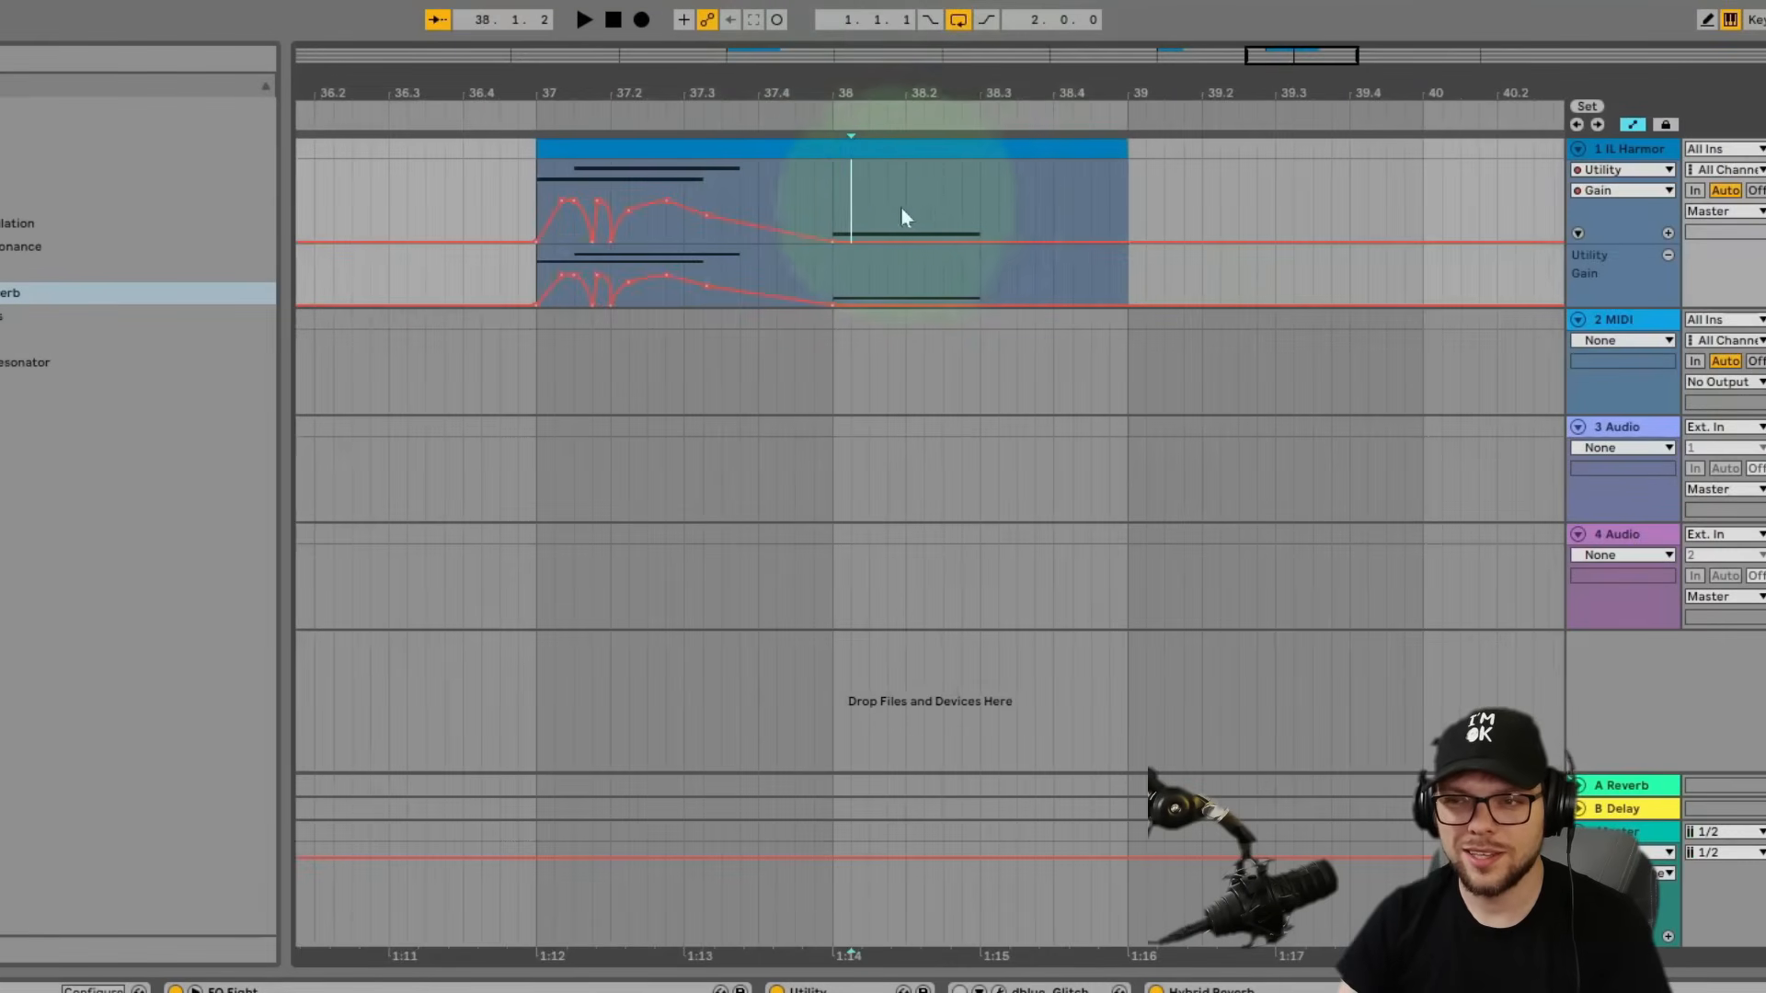
Shorten the bar 37 clip to end at bar 38 and copy the Ambient clip to the Defend marker at bar 29.
left_click_drag(1130, 150, 828, 181)
left_click_drag(835, 85, 1171, 20)
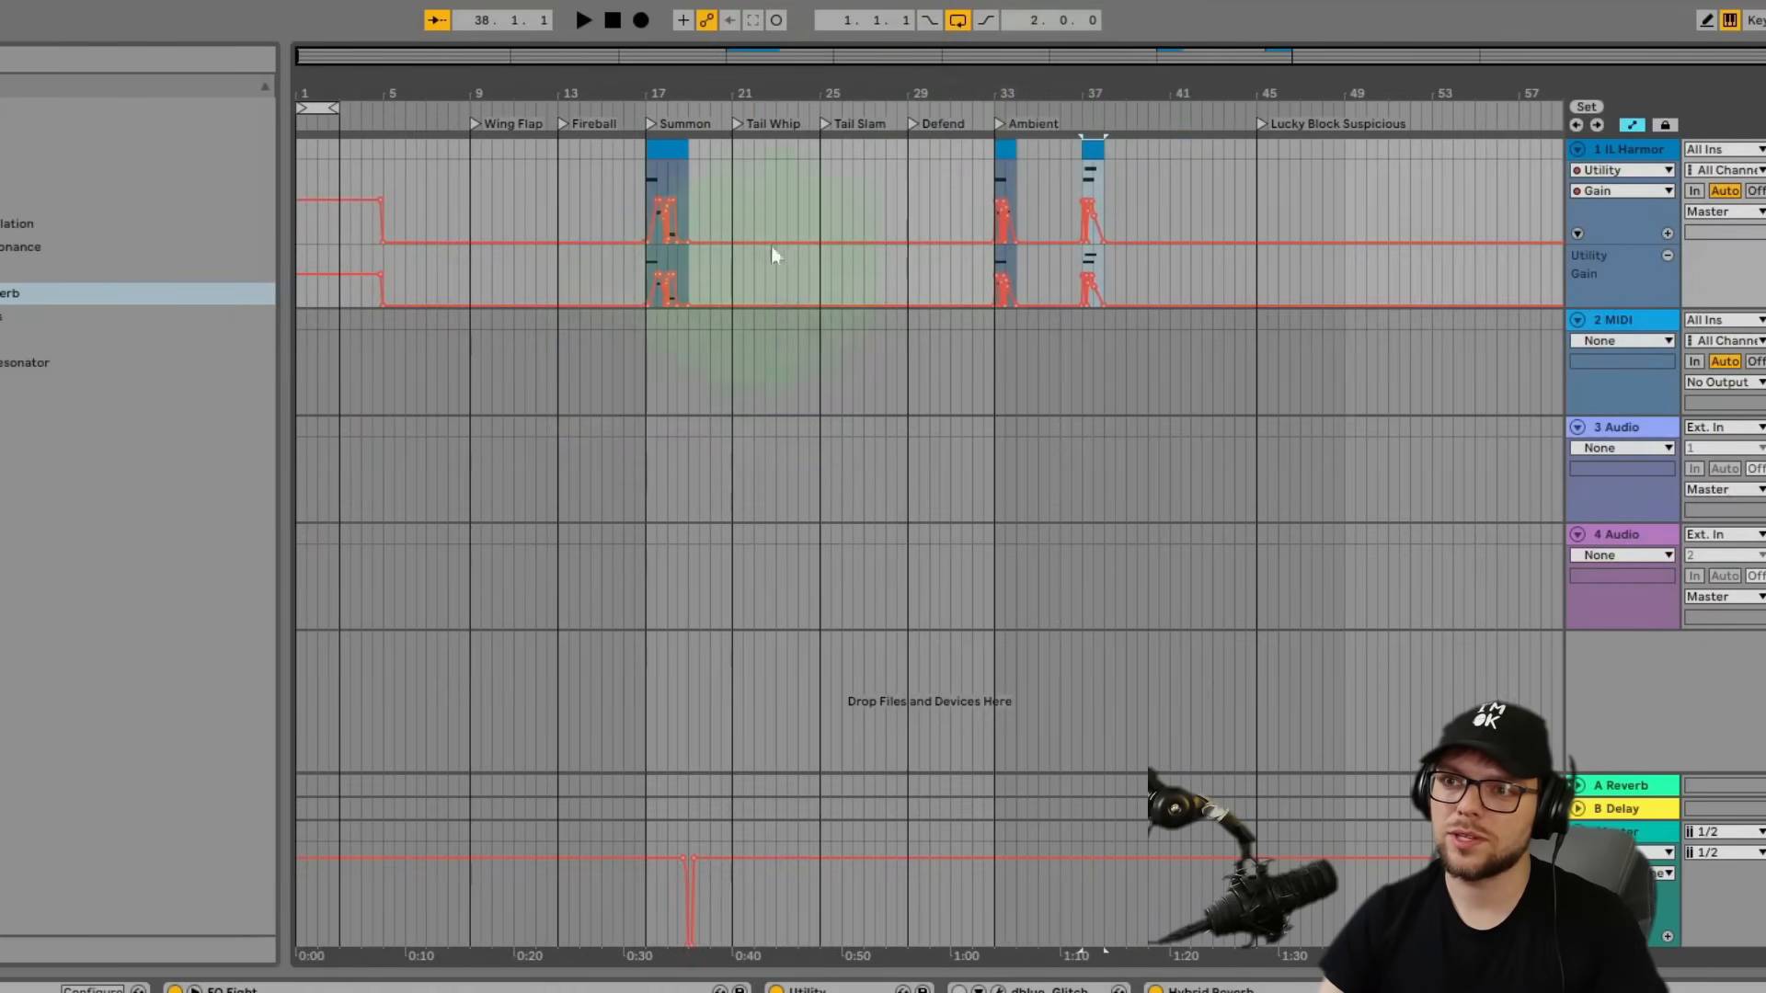
left_click_drag(923, 91, 927, 114)
left_click_drag(1380, 152, 847, 155)
Delete the C2 note in the Defend clip and lower its D#1 note one octave to D#0.
double_click(847, 154)
left_click(479, 593)
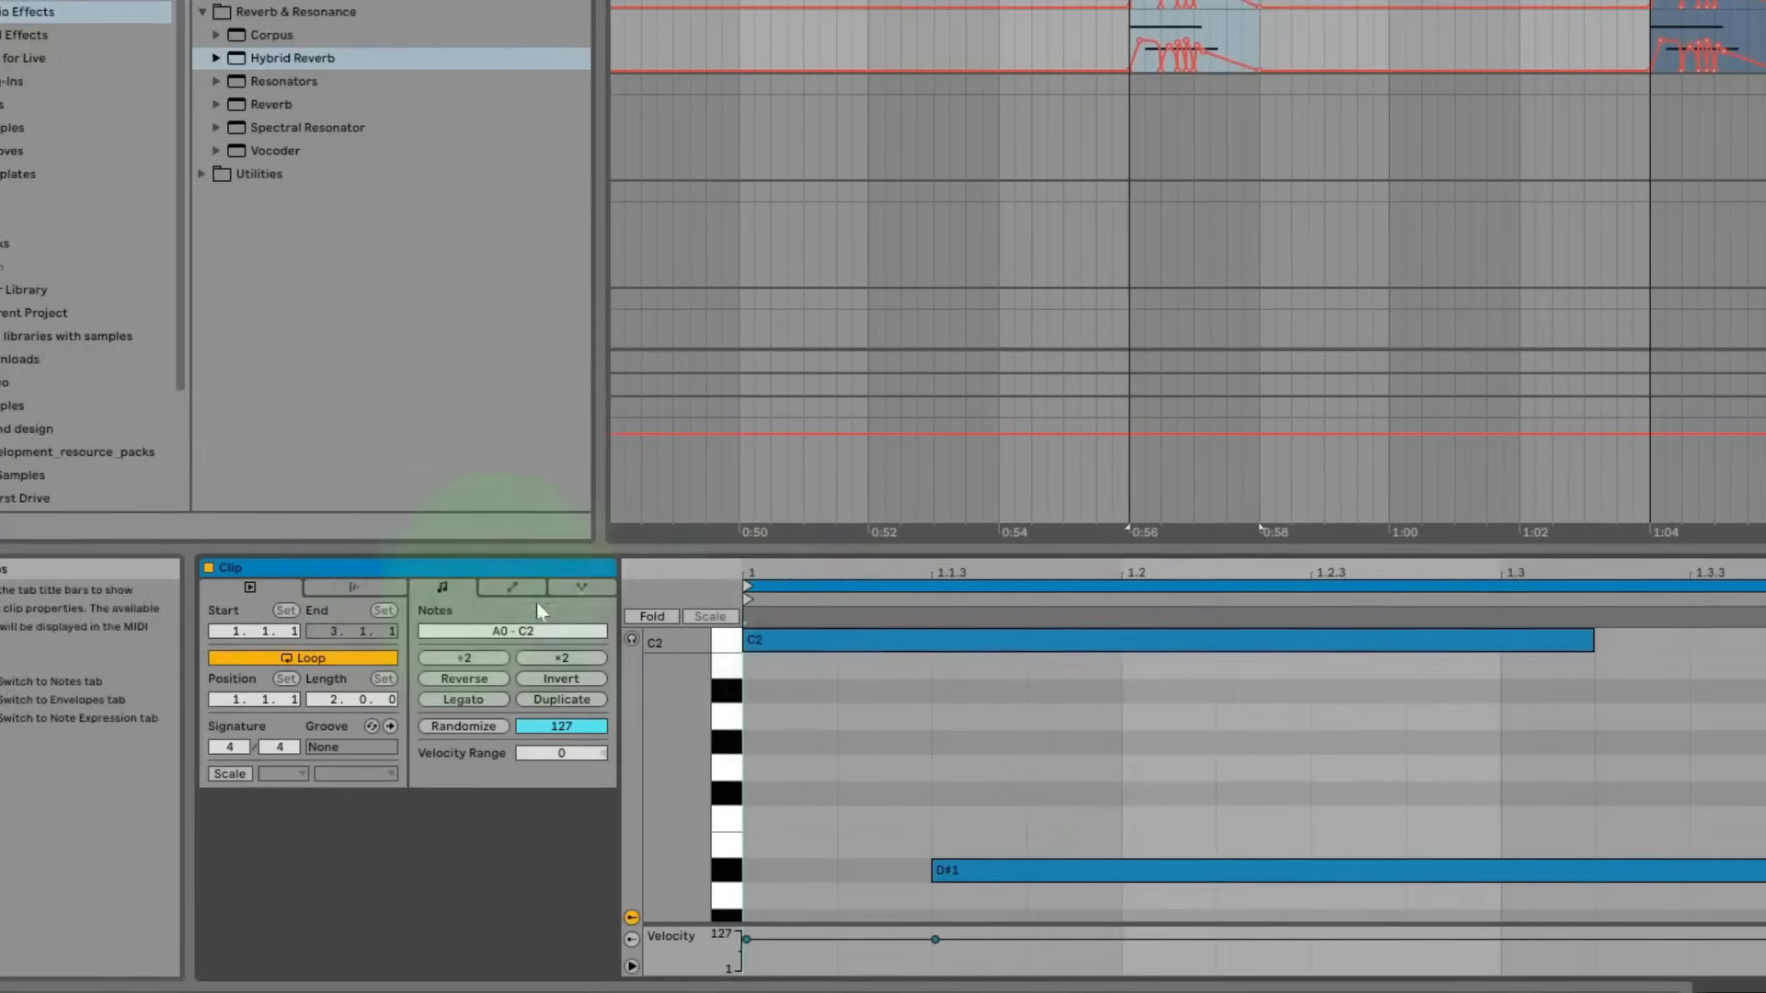
left_click(996, 644)
key("Delete")
left_click(1039, 881)
key("shift+Down")
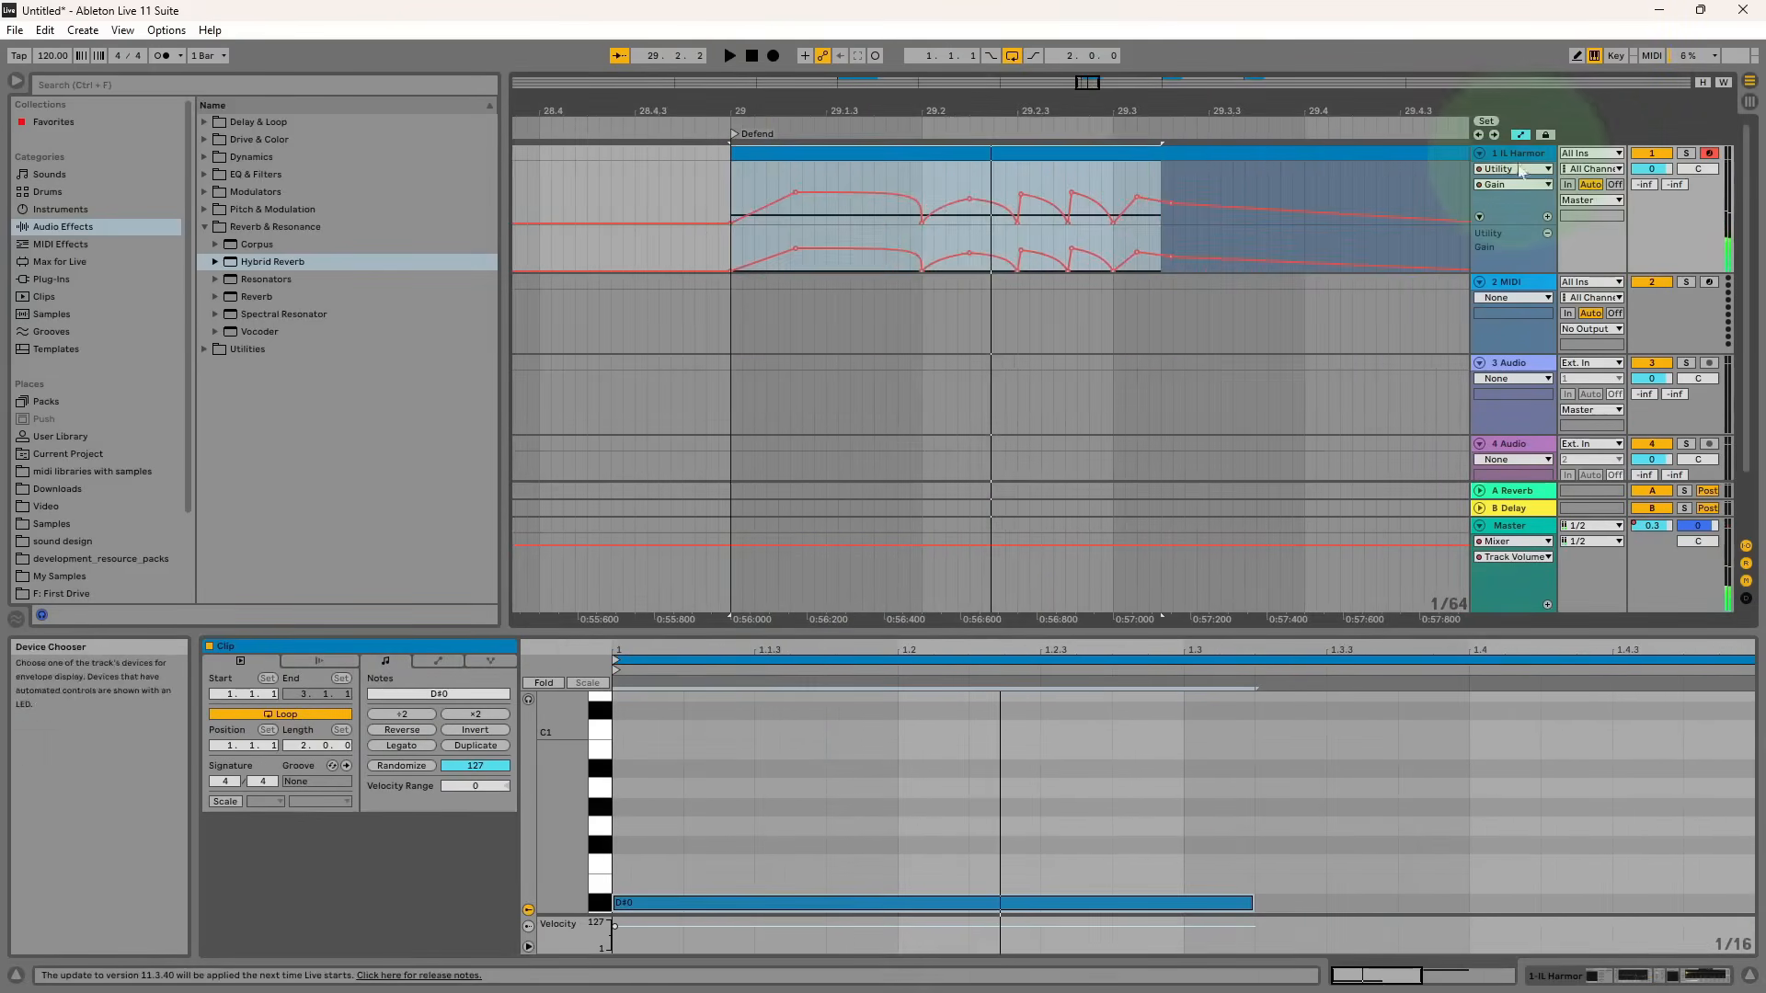
Show the Harmor track's device chain and audition the Defend clip.
double_click(1515, 154)
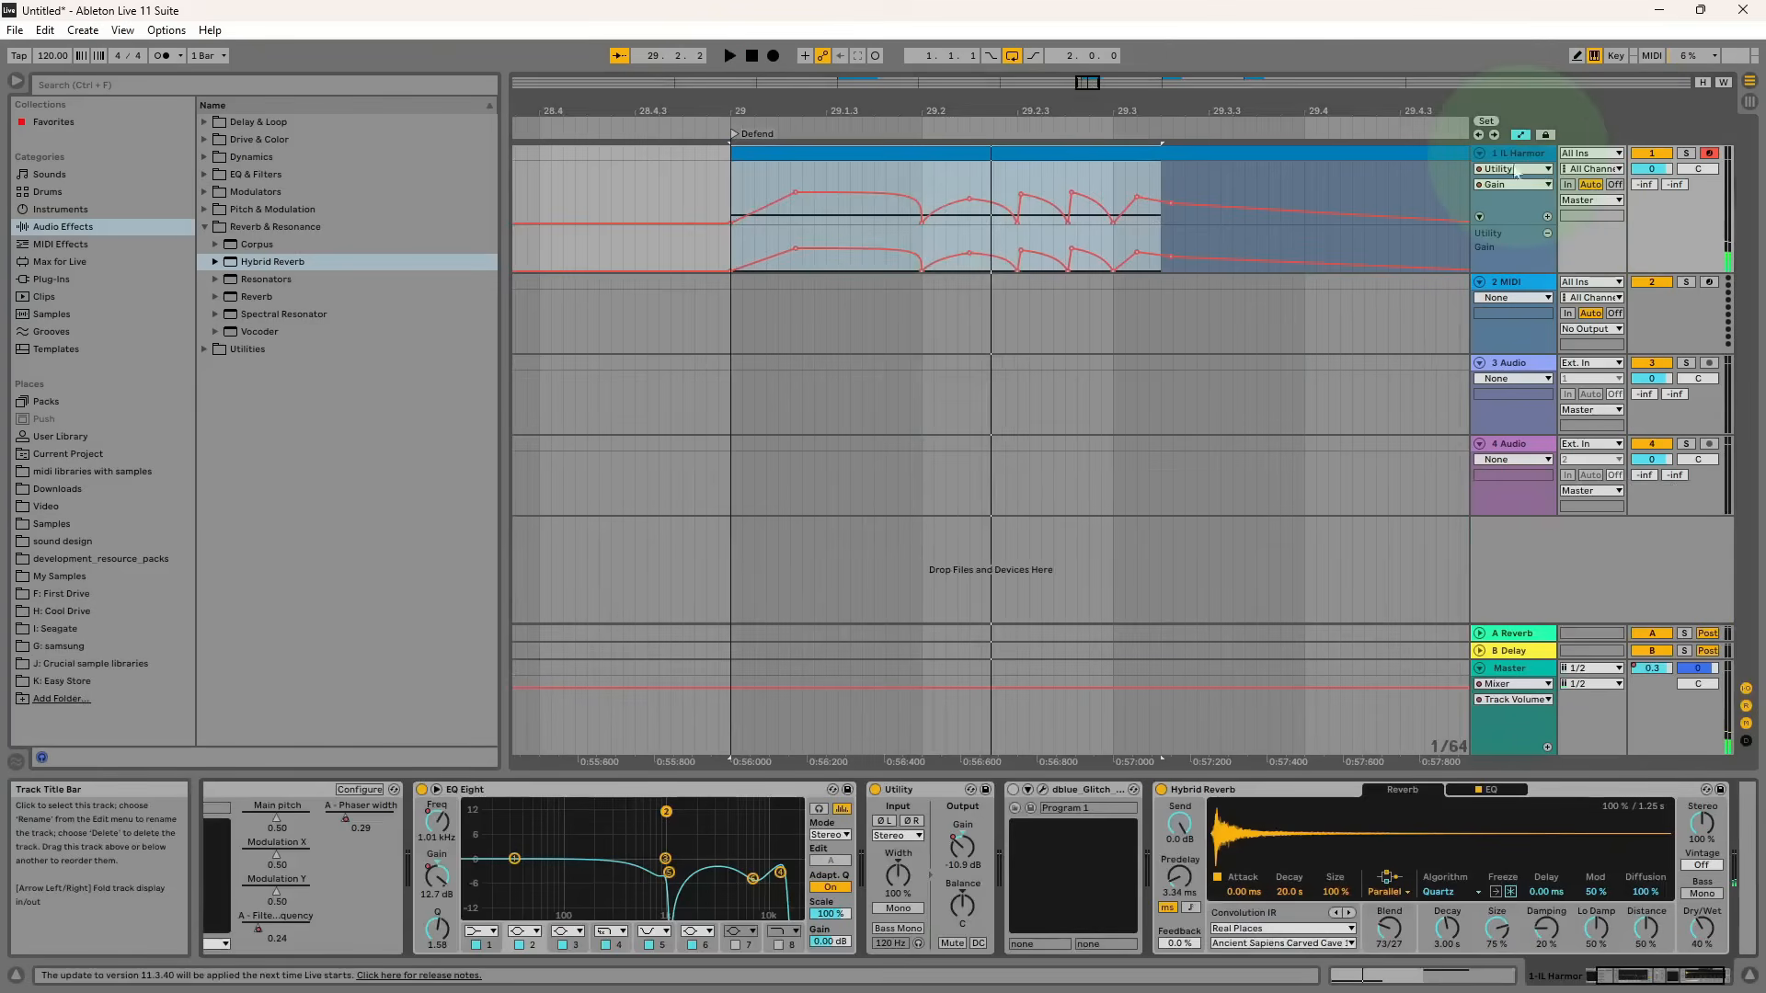
key("space")
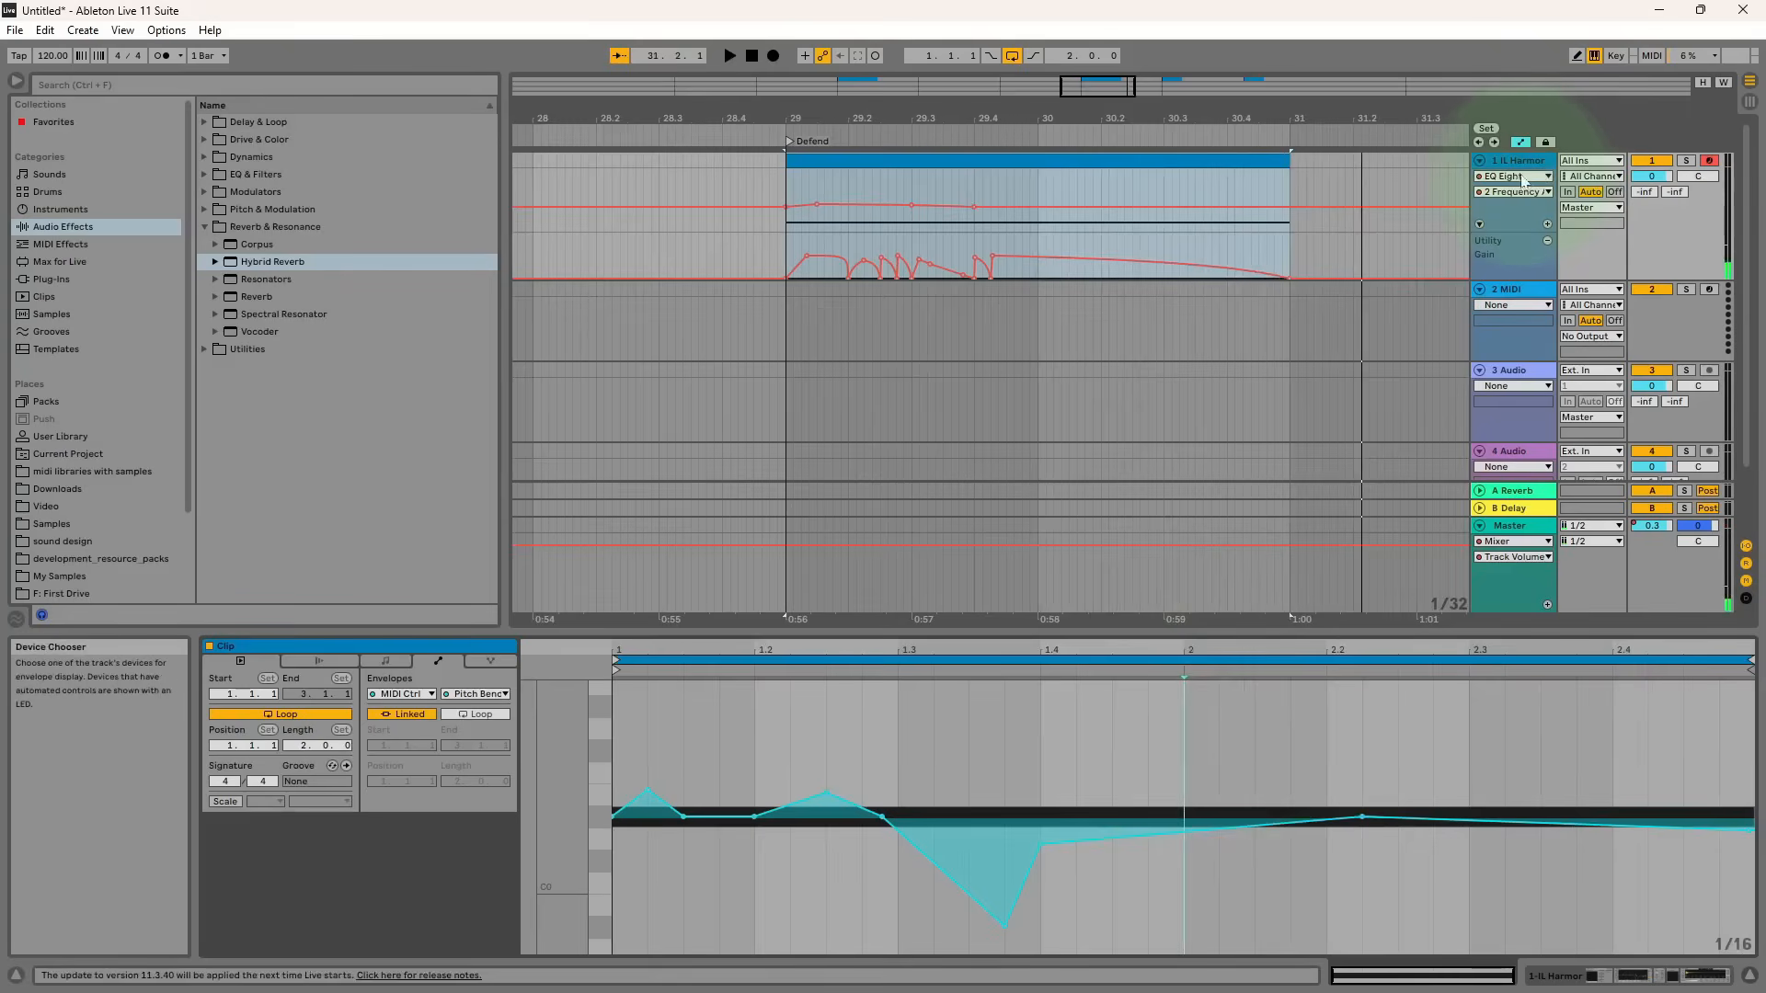
left_click(1513, 162)
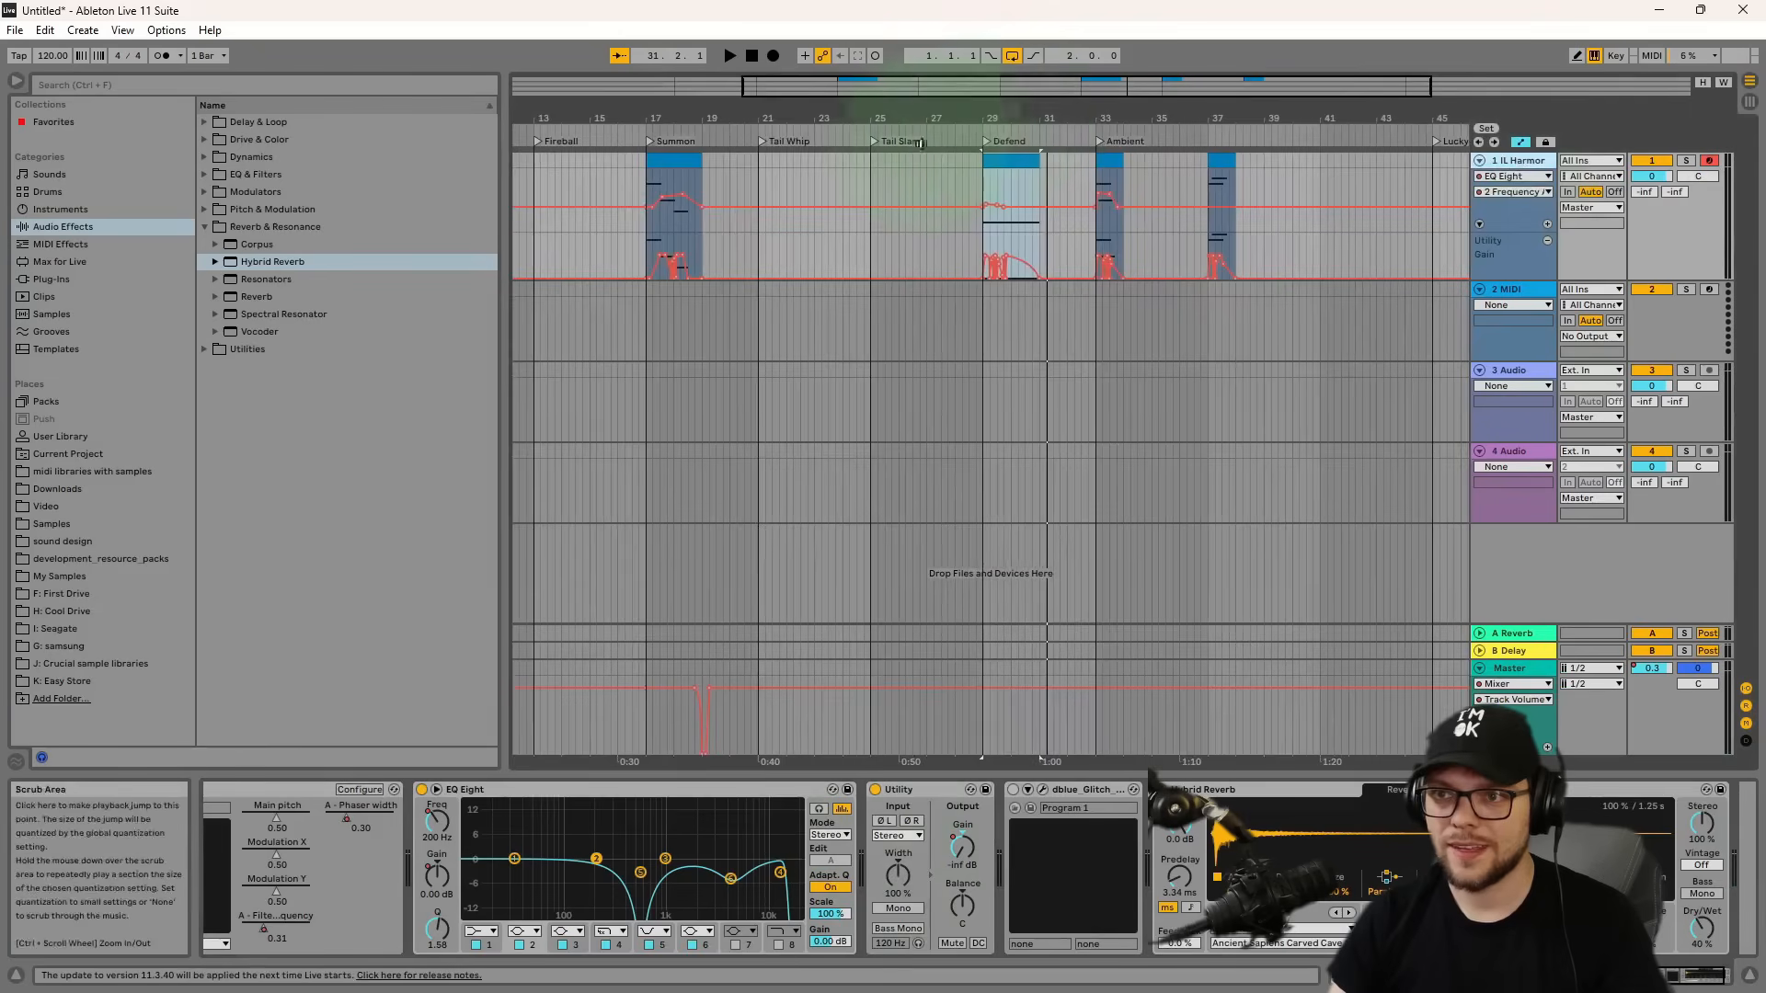
Copy the Ambient clip to the Fireball marker at bar 13.
left_click_drag(773, 138, 749, 167)
left_click(1049, 161)
key("ctrl+v")
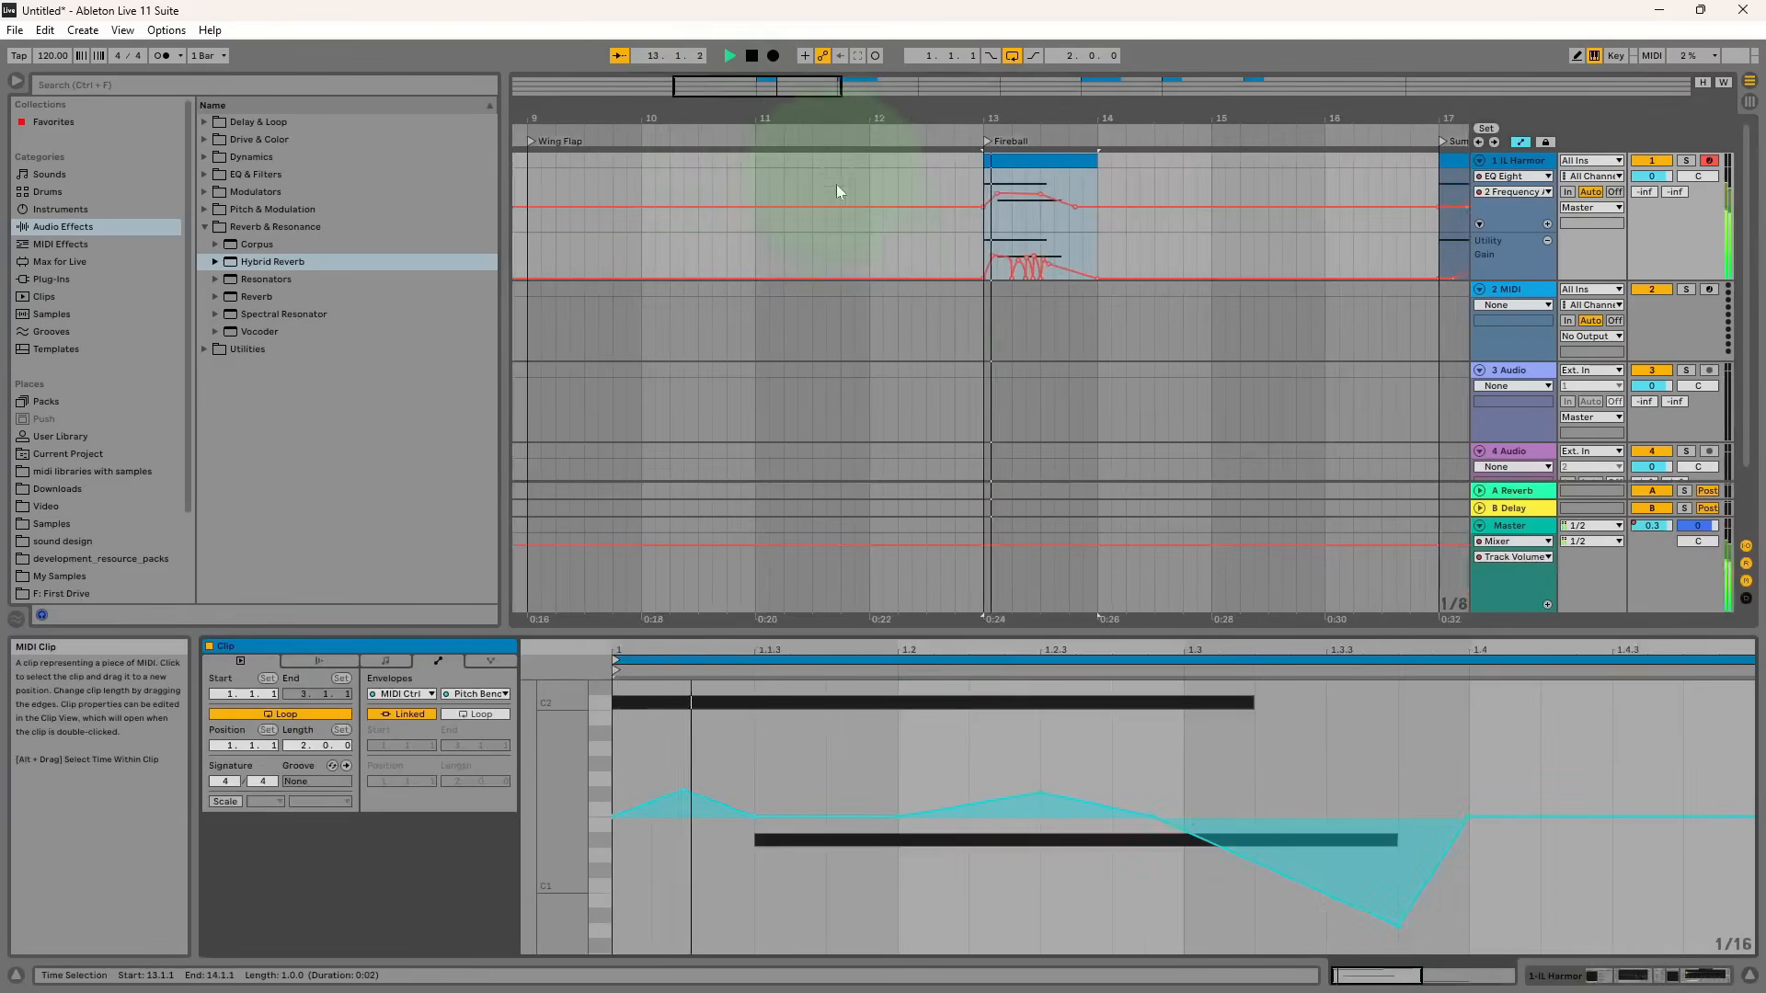
Shorten the Fireball clip's C2 note to end at 1.2 and lower its D#1 note one octave to D#0.
left_click(386, 662)
left_click_drag(667, 749, 750, 686)
left_click_drag(1253, 702, 898, 702)
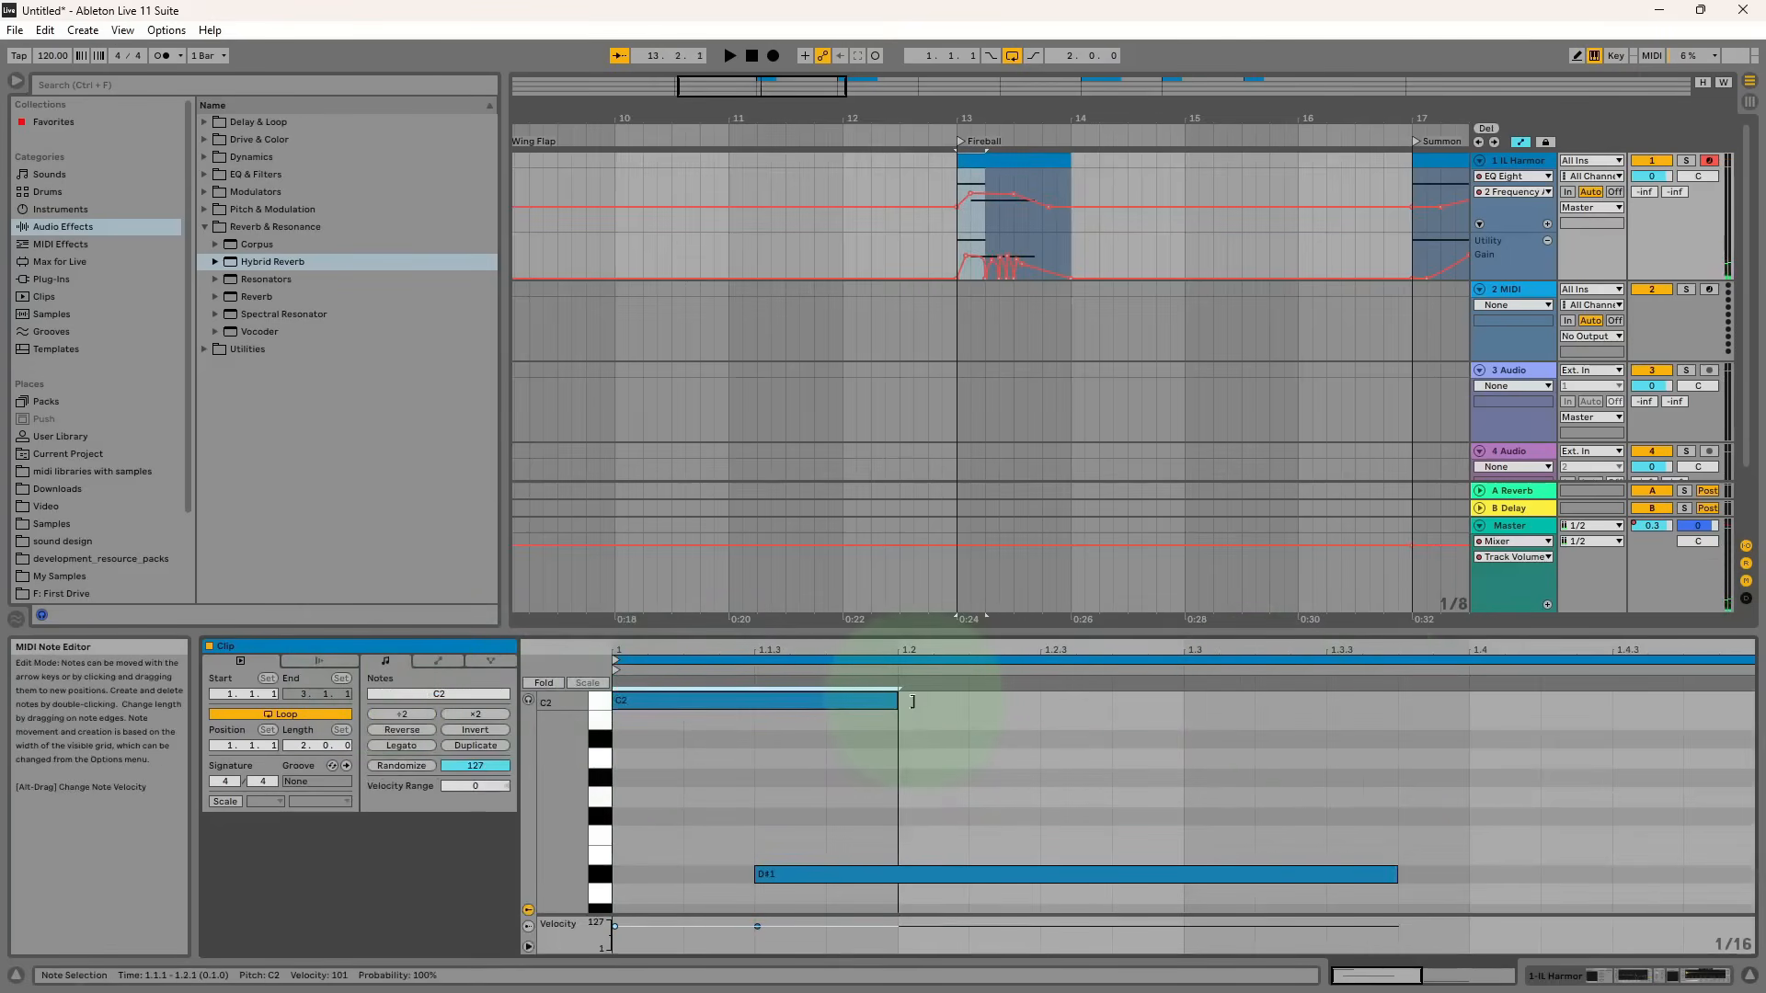
left_click(1006, 877)
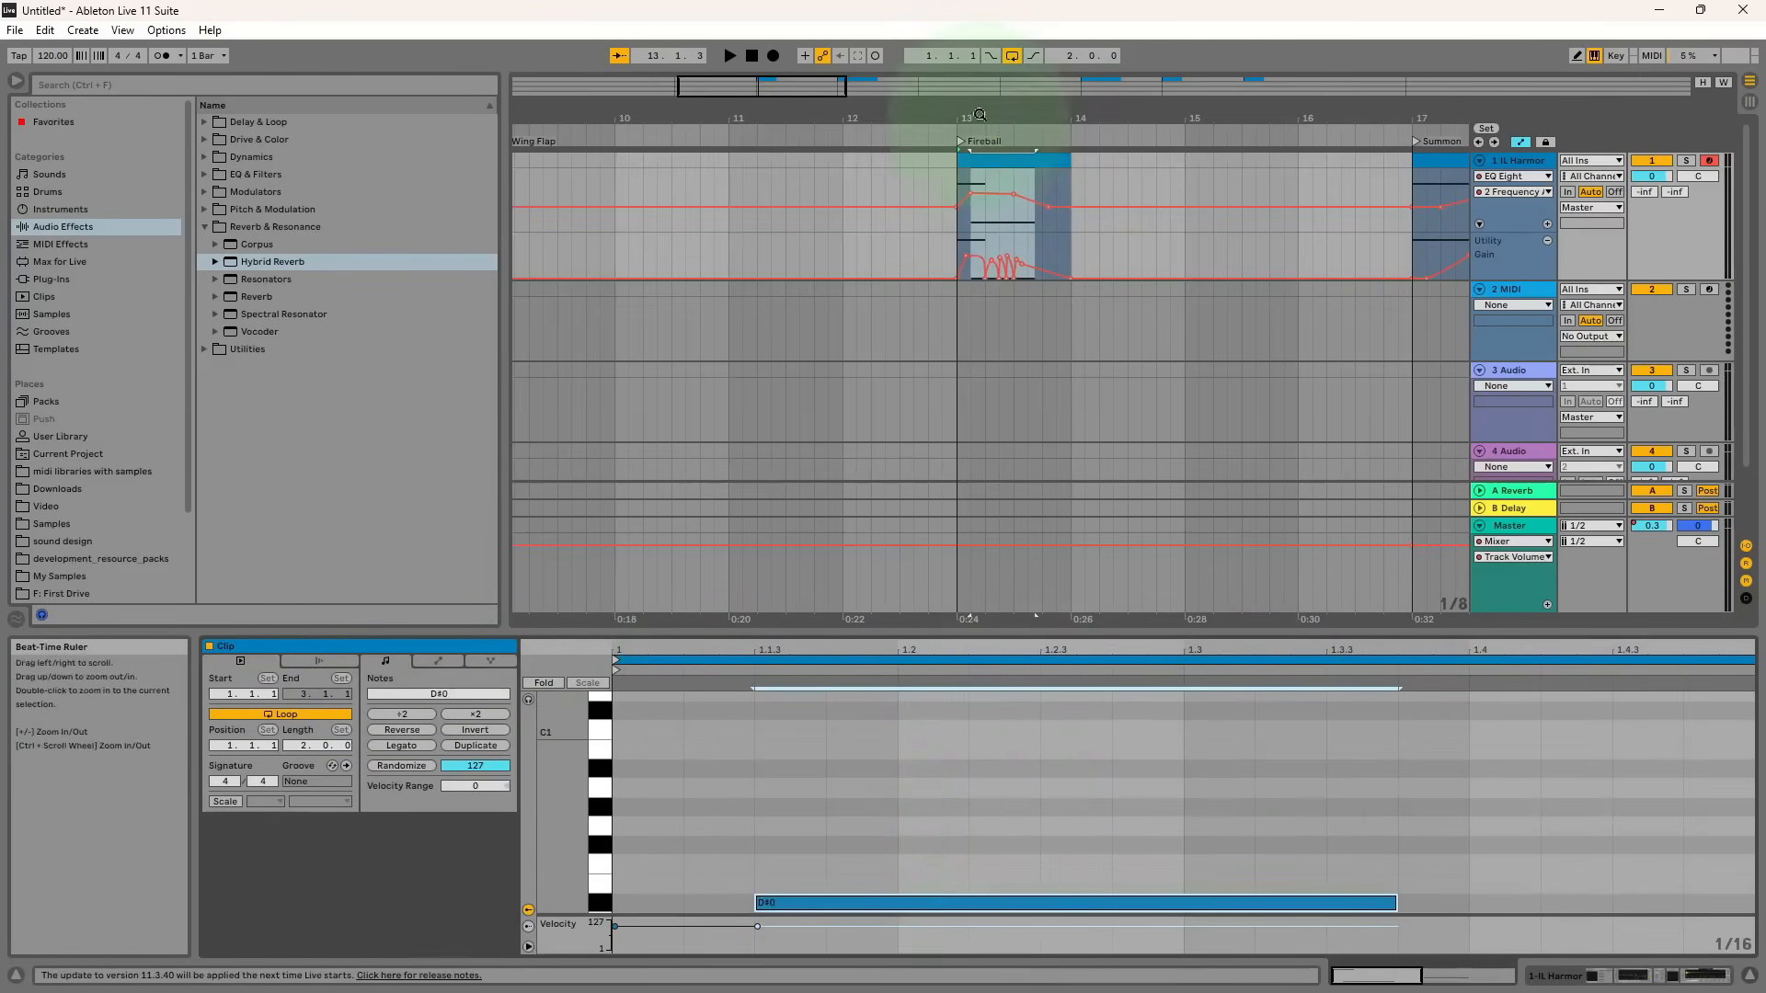
Add a dip to the Fireball clip's Utility gain automation just before 13.1.3 and audition it.
left_click_drag(979, 124, 980, 175)
left_click_drag(893, 257, 885, 257)
left_click_drag(1010, 120, 982, 207)
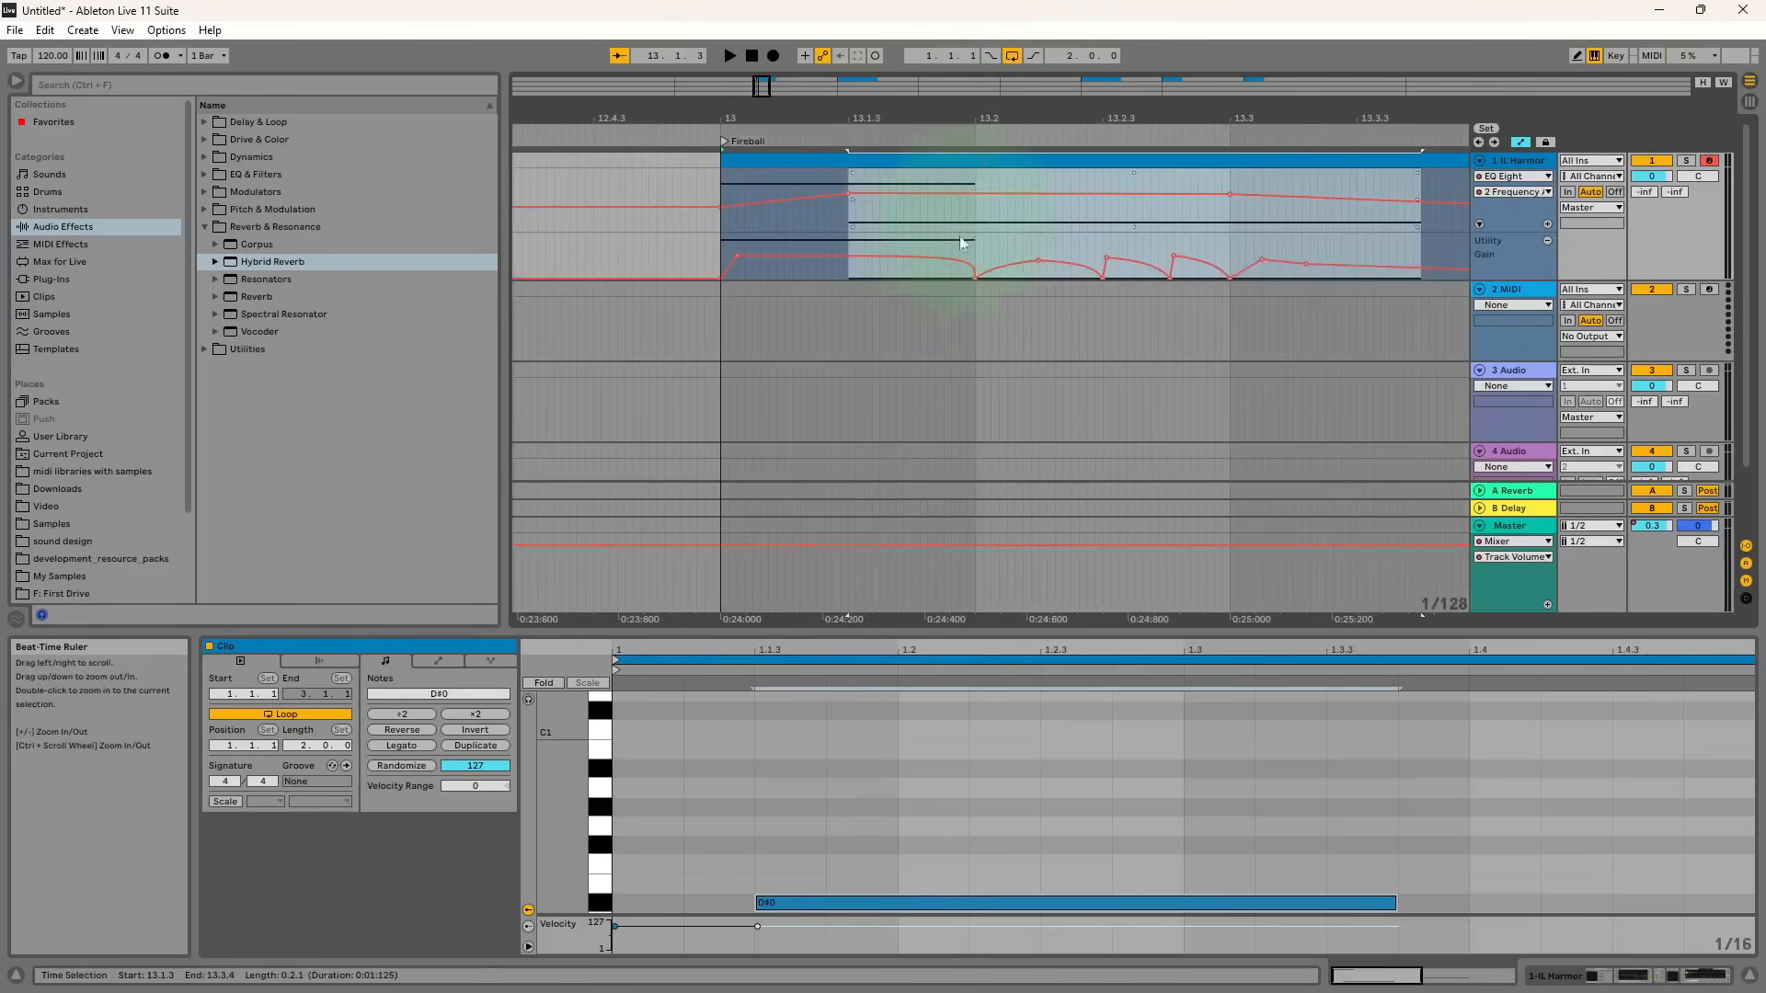
left_click_drag(840, 145, 829, 279)
key("space")
key("space")
Audition the opening of the Fireball clip again with the Harmor track's device chain shown.
left_click(864, 159)
key("space")
key("space")
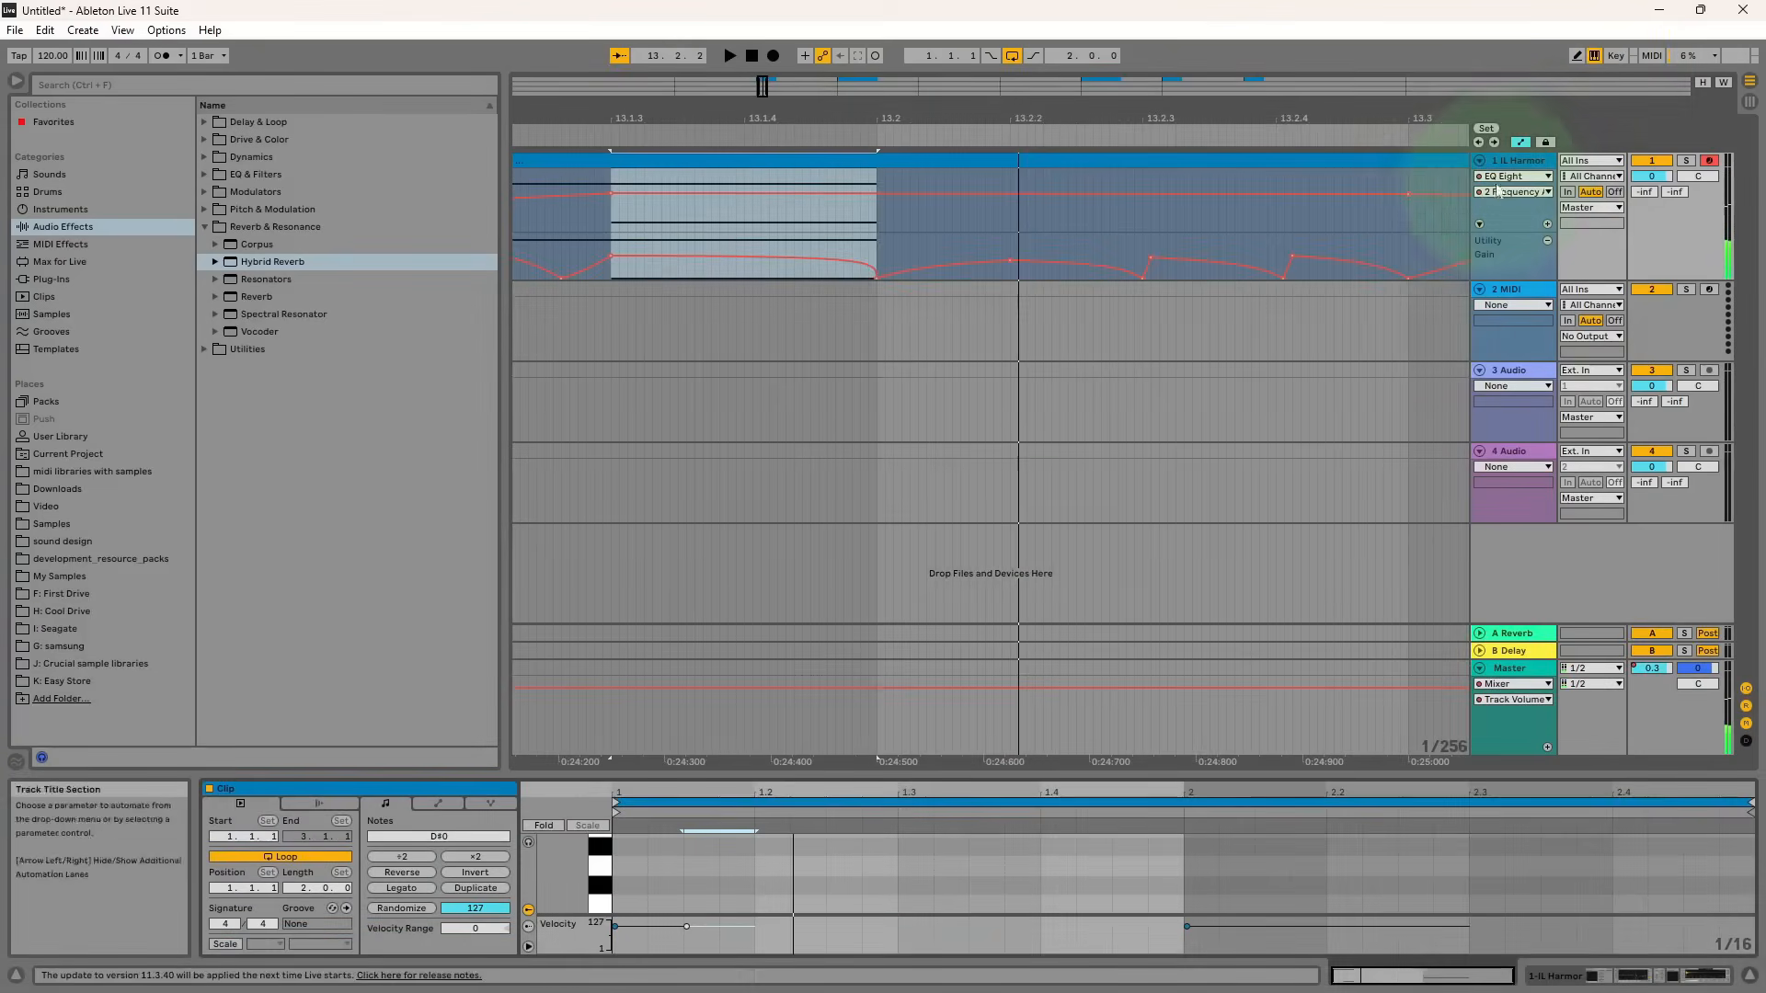
double_click(1514, 162)
key("space")
key("space")
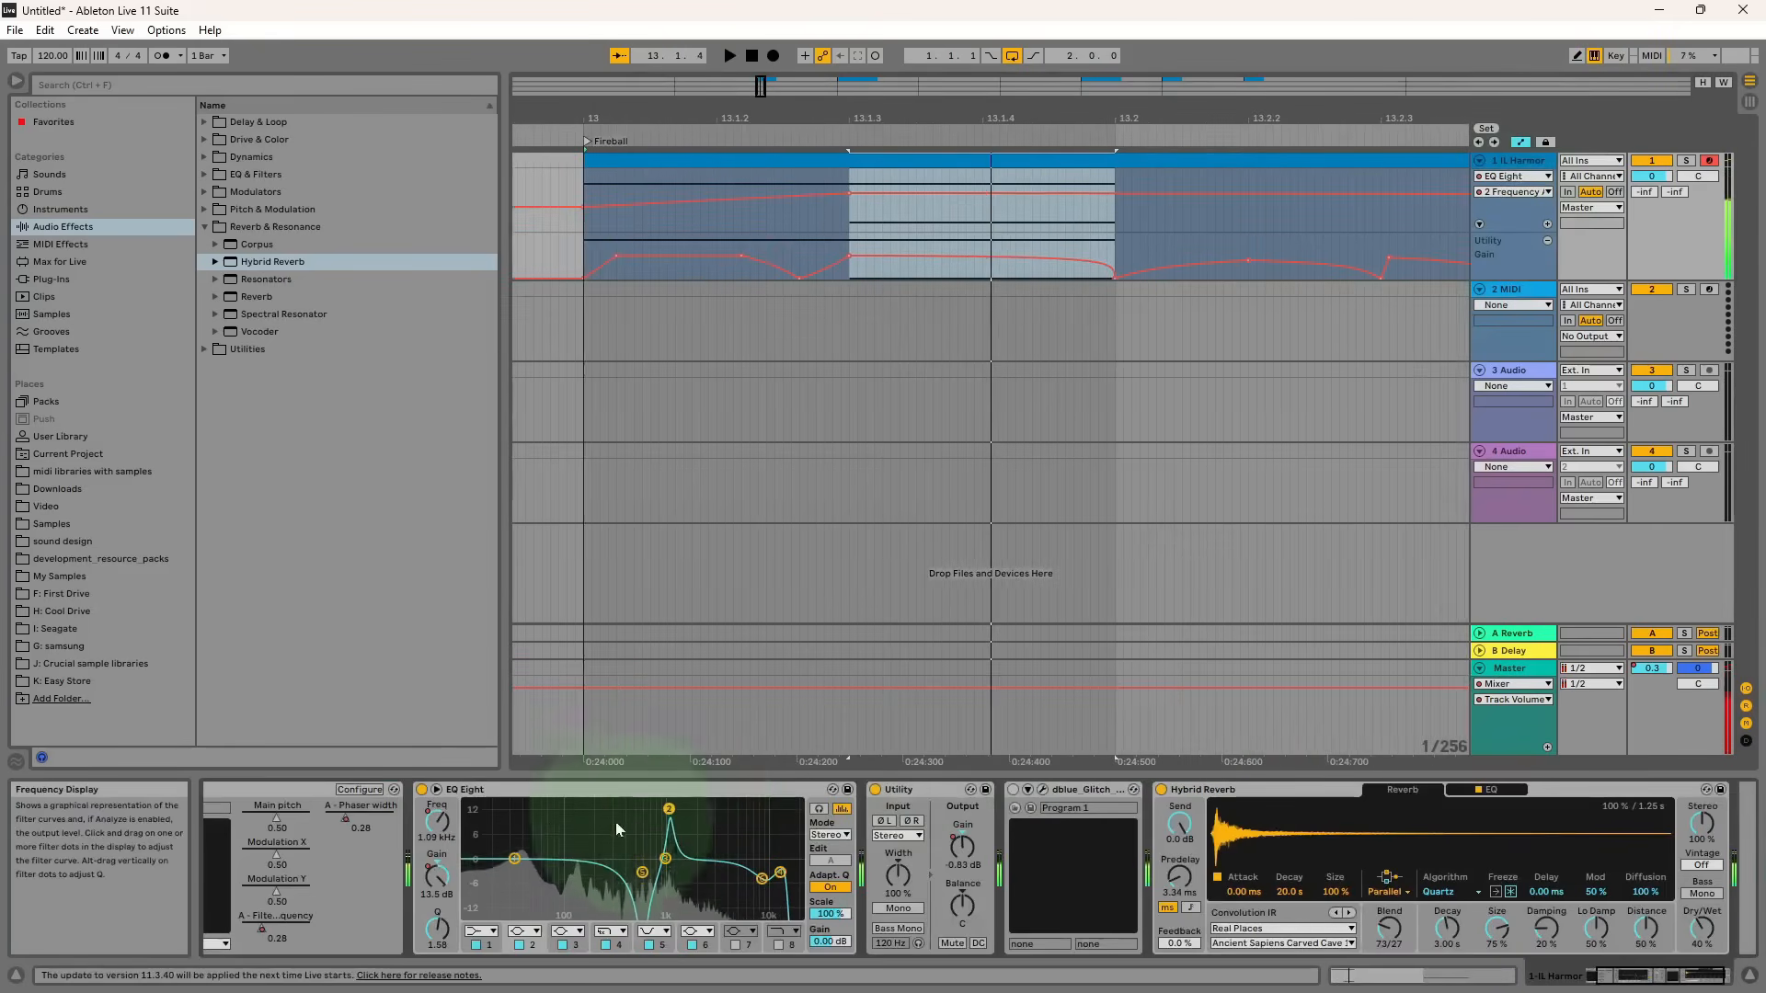
Shape EQ Eight's band 2 frequency automation over Fireball's first beat with a small rise near 13.1.2, level from 13.1.3 to 13.2, and play it.
right_click(434, 831)
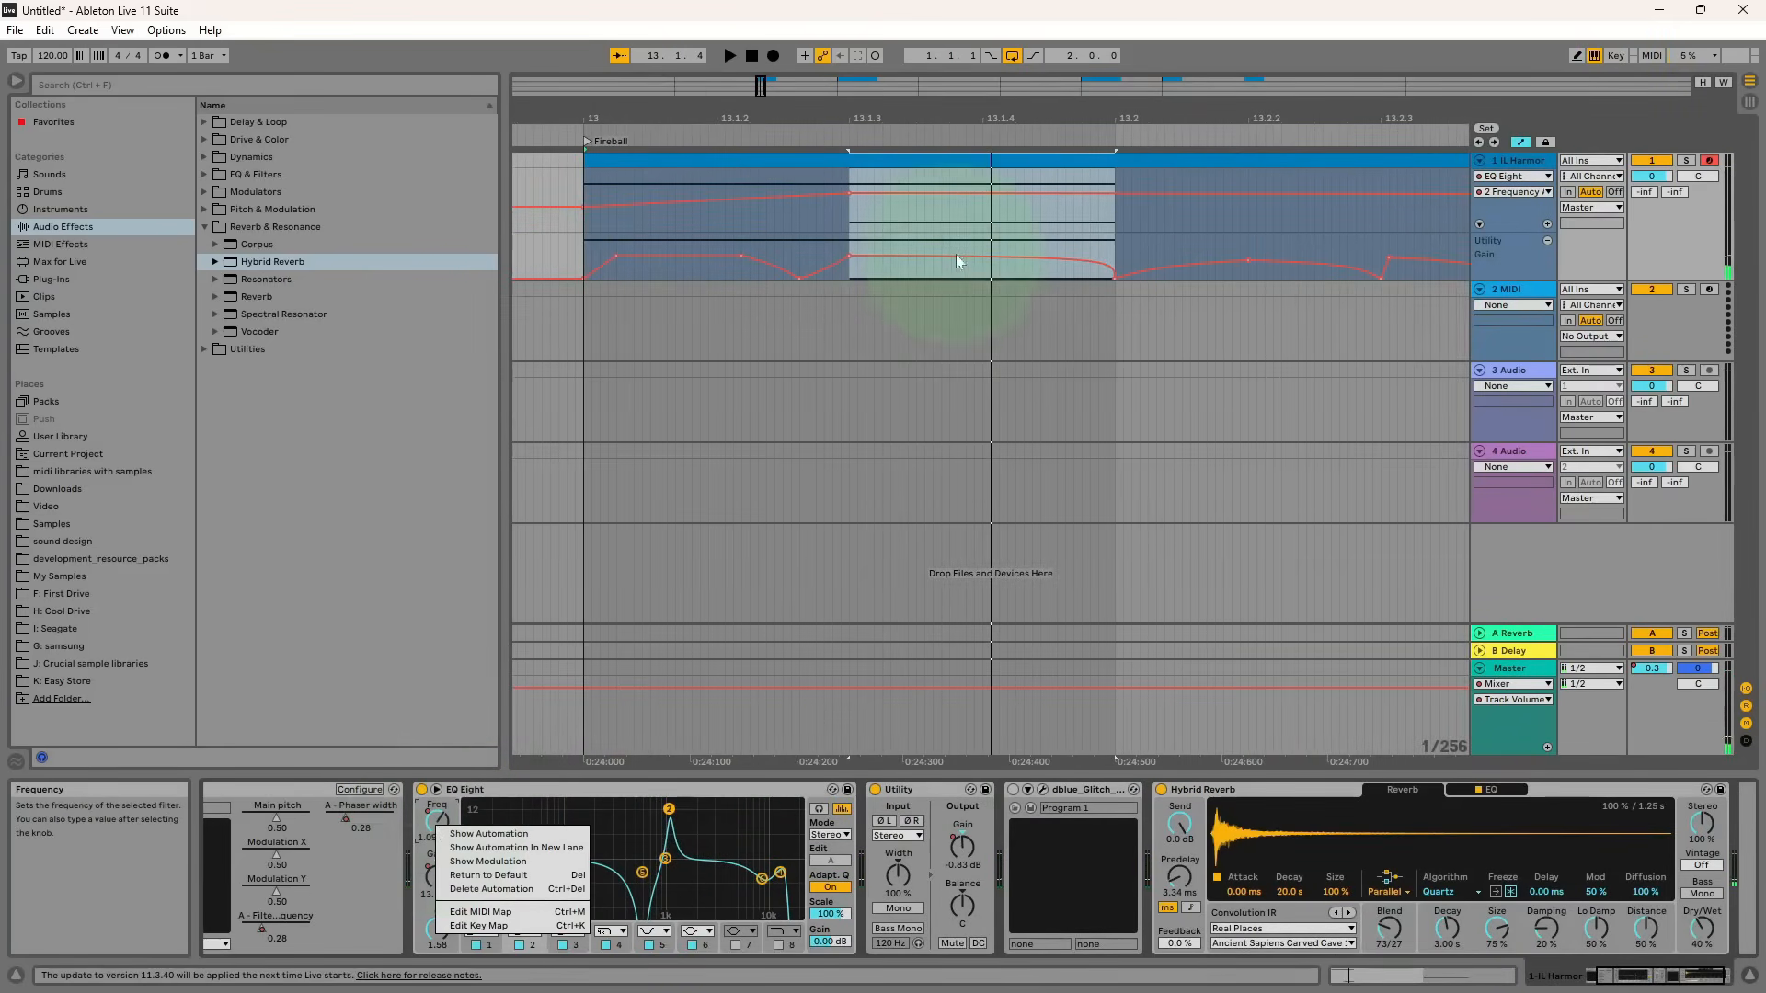
left_click_drag(791, 100, 813, 117)
left_click_drag(936, 206, 710, 211)
left_click(715, 179)
key("space")
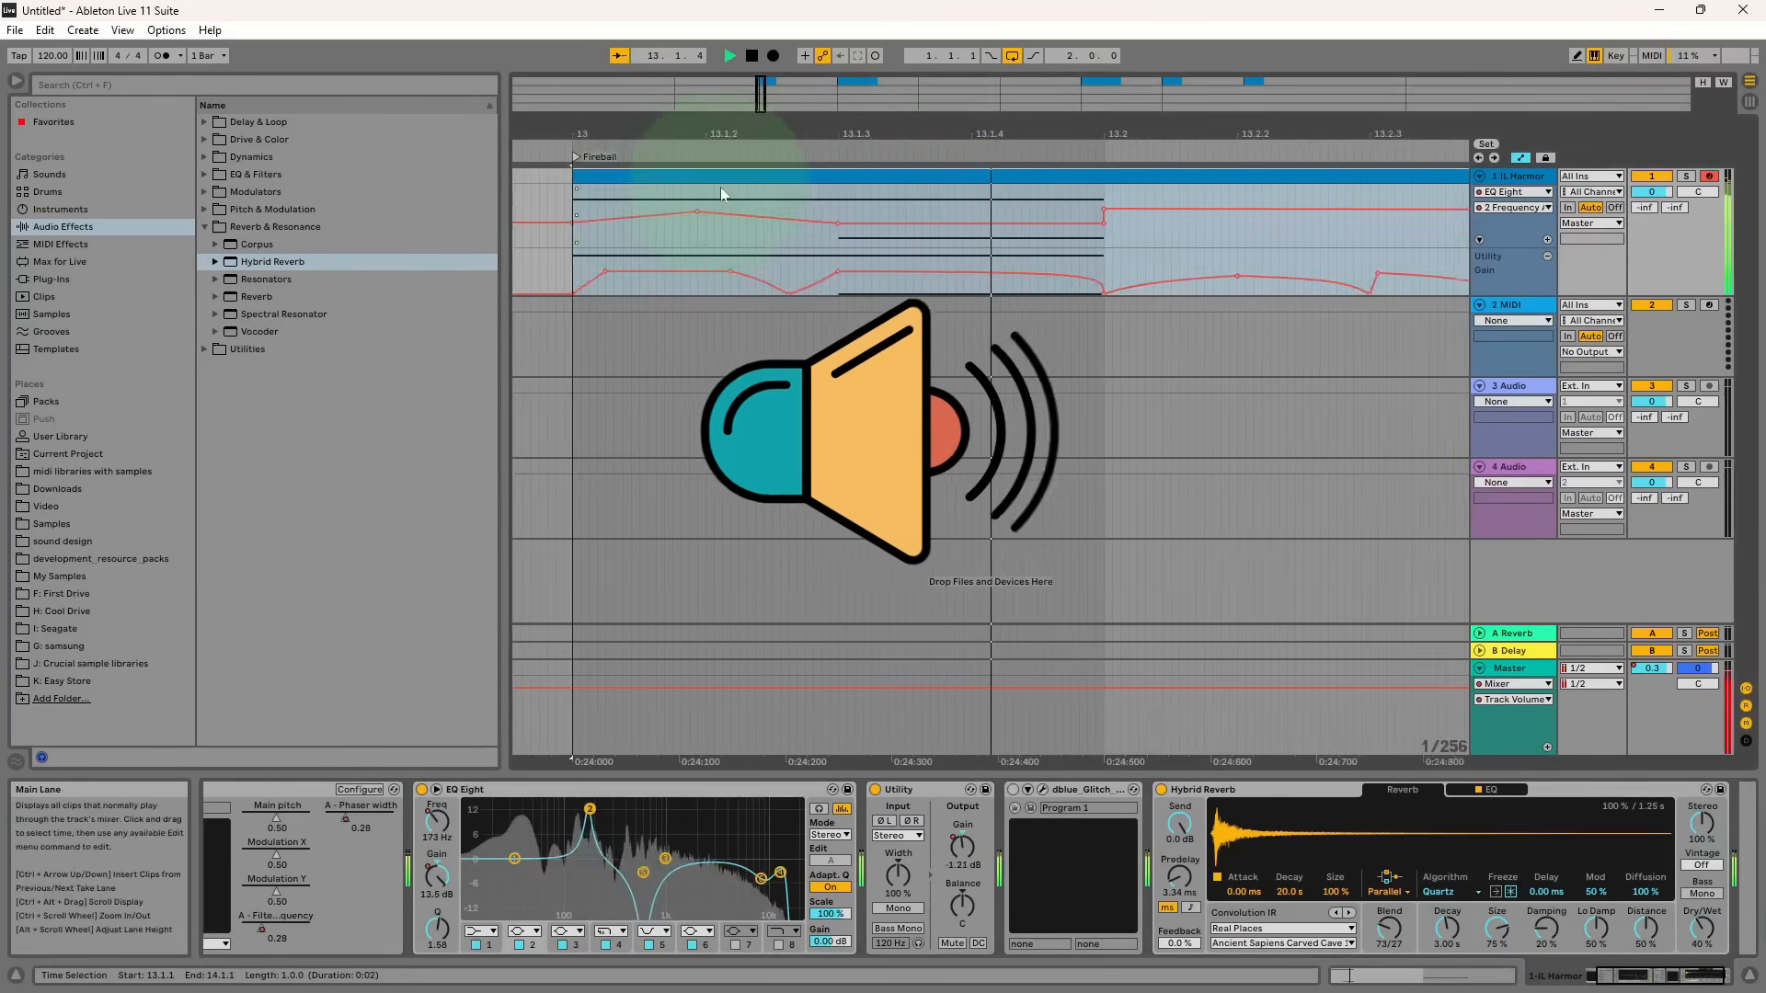
key("space")
key("space")
left_click_drag(792, 128, 957, 122)
key("space")
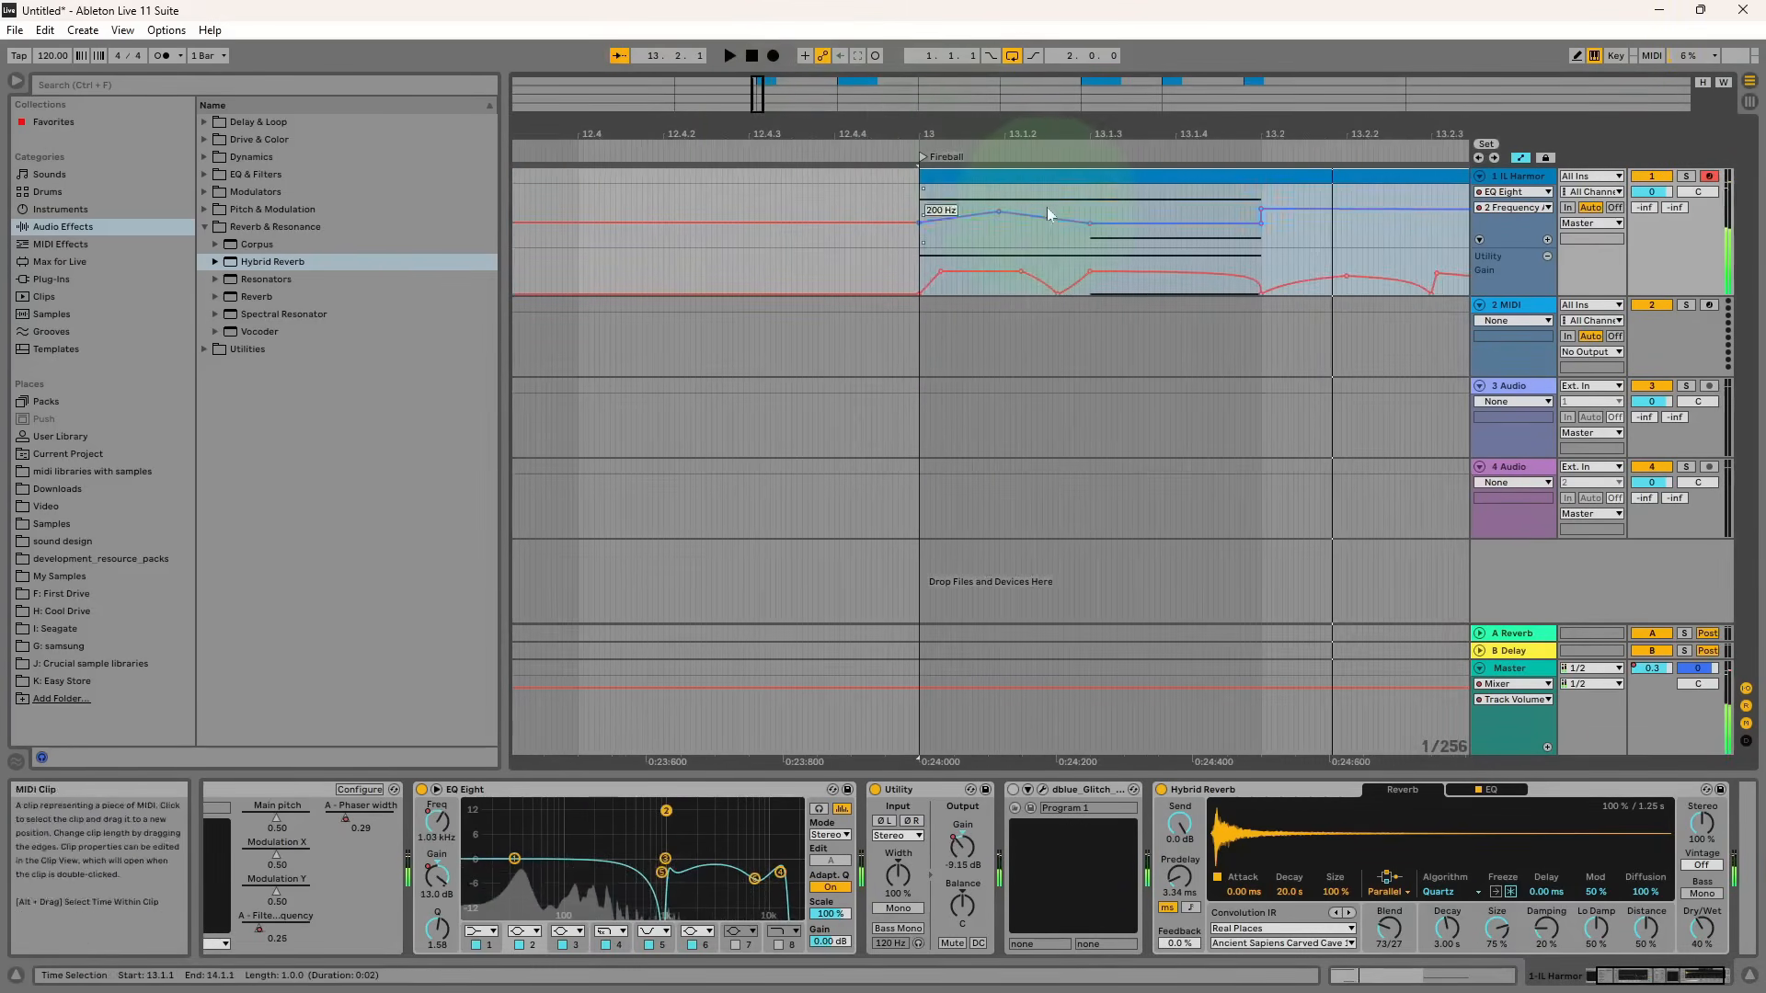
Pull the band 2 frequency breakpoint near 13.1.2 below the starting level and play the Fireball clip.
left_click(1052, 210)
left_click_drag(1000, 216, 1000, 234)
left_click(1024, 174)
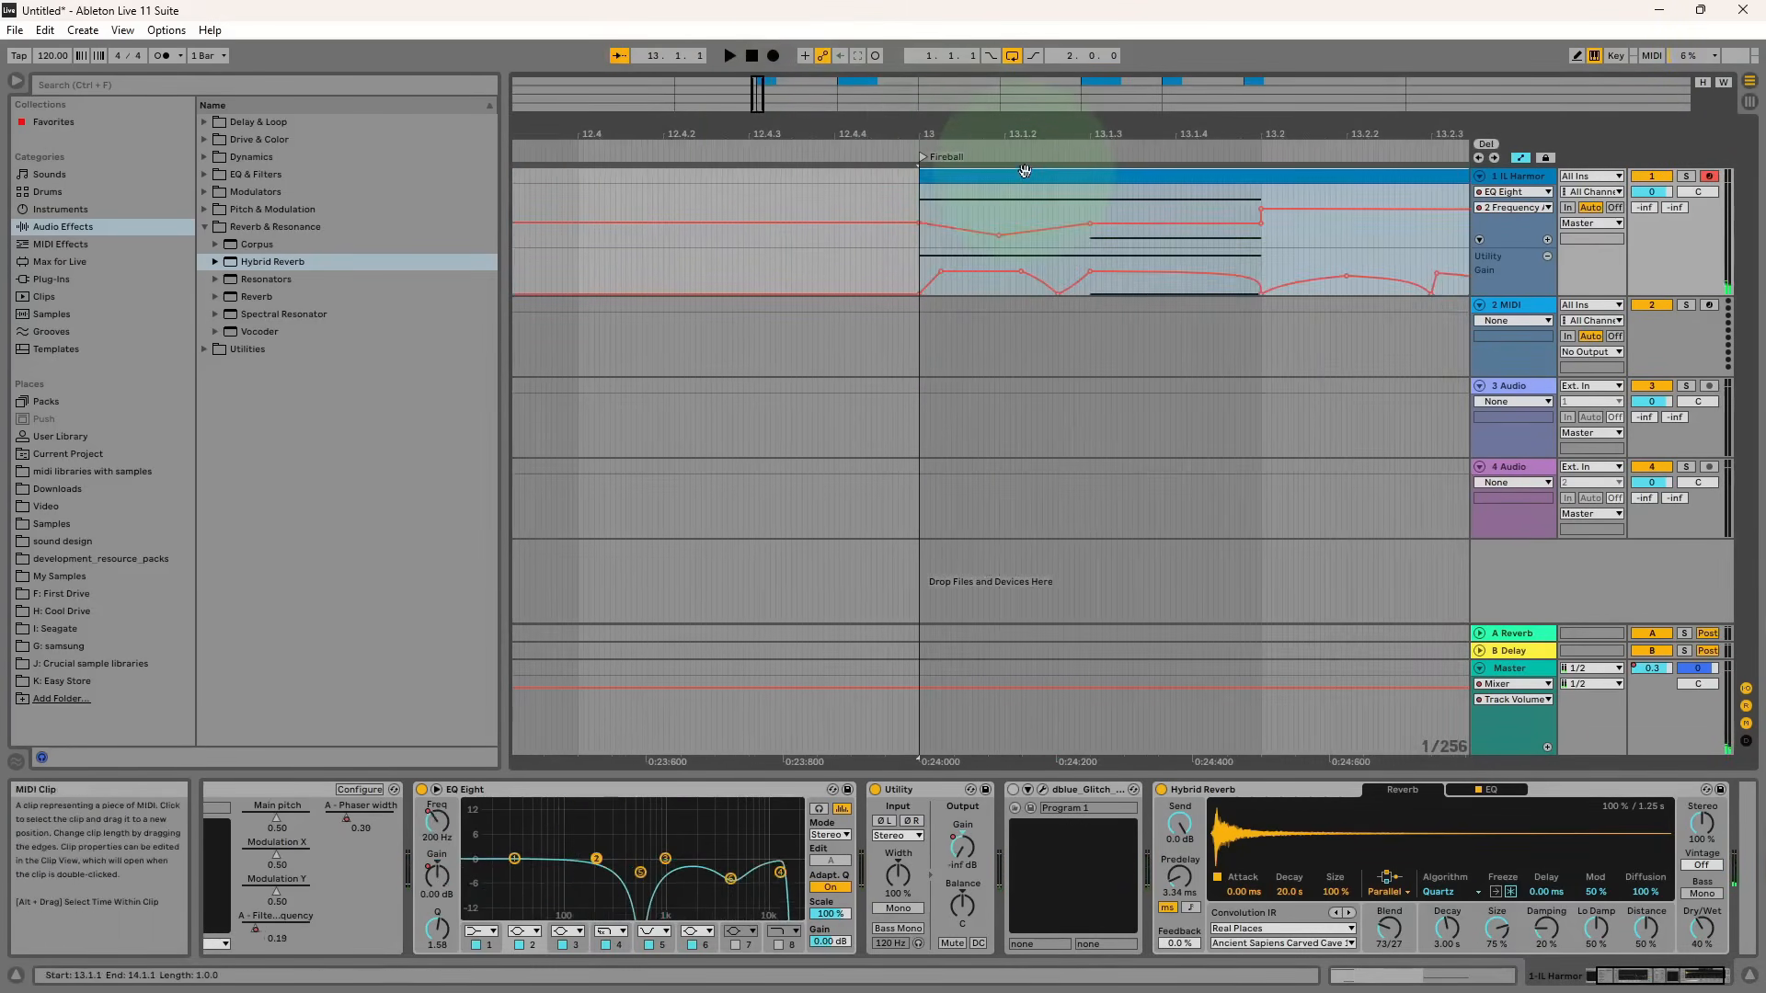
key("space")
key("space")
Re-enable the overridden EQ Eight band 2 frequency automation and play the Fireball clip.
left_click(663, 948)
left_click_drag(705, 223, 734, 198)
key("space")
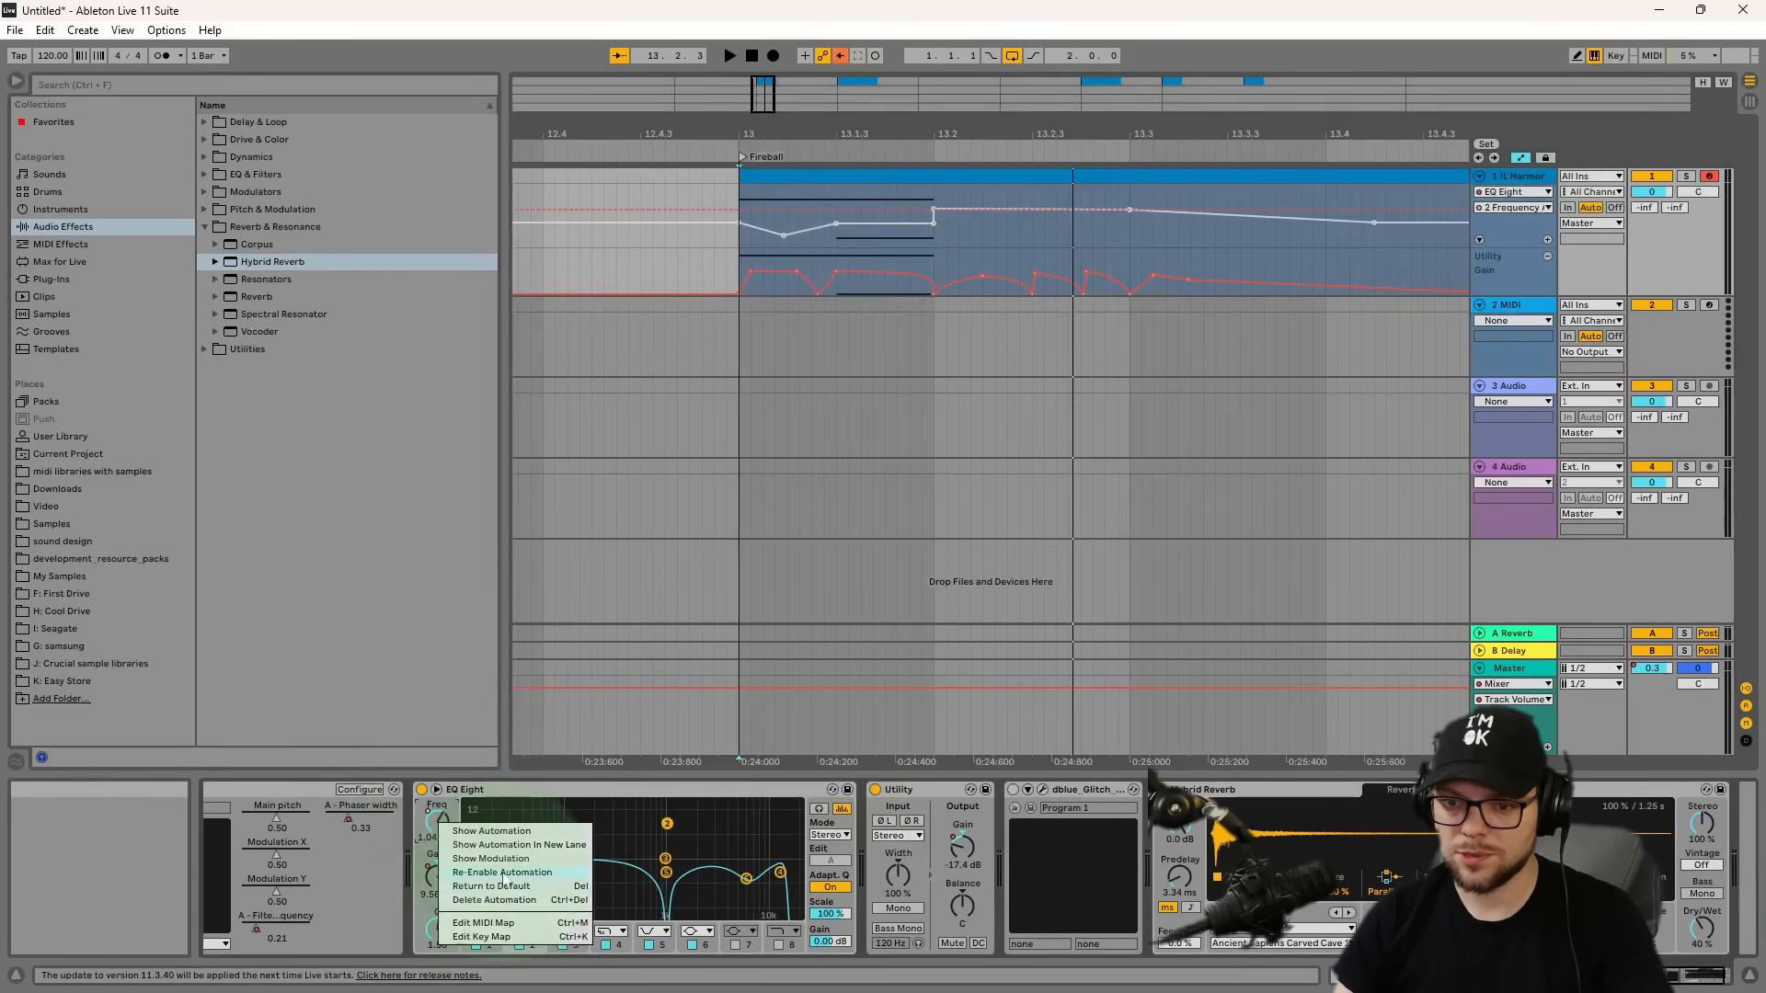
left_click(502, 874)
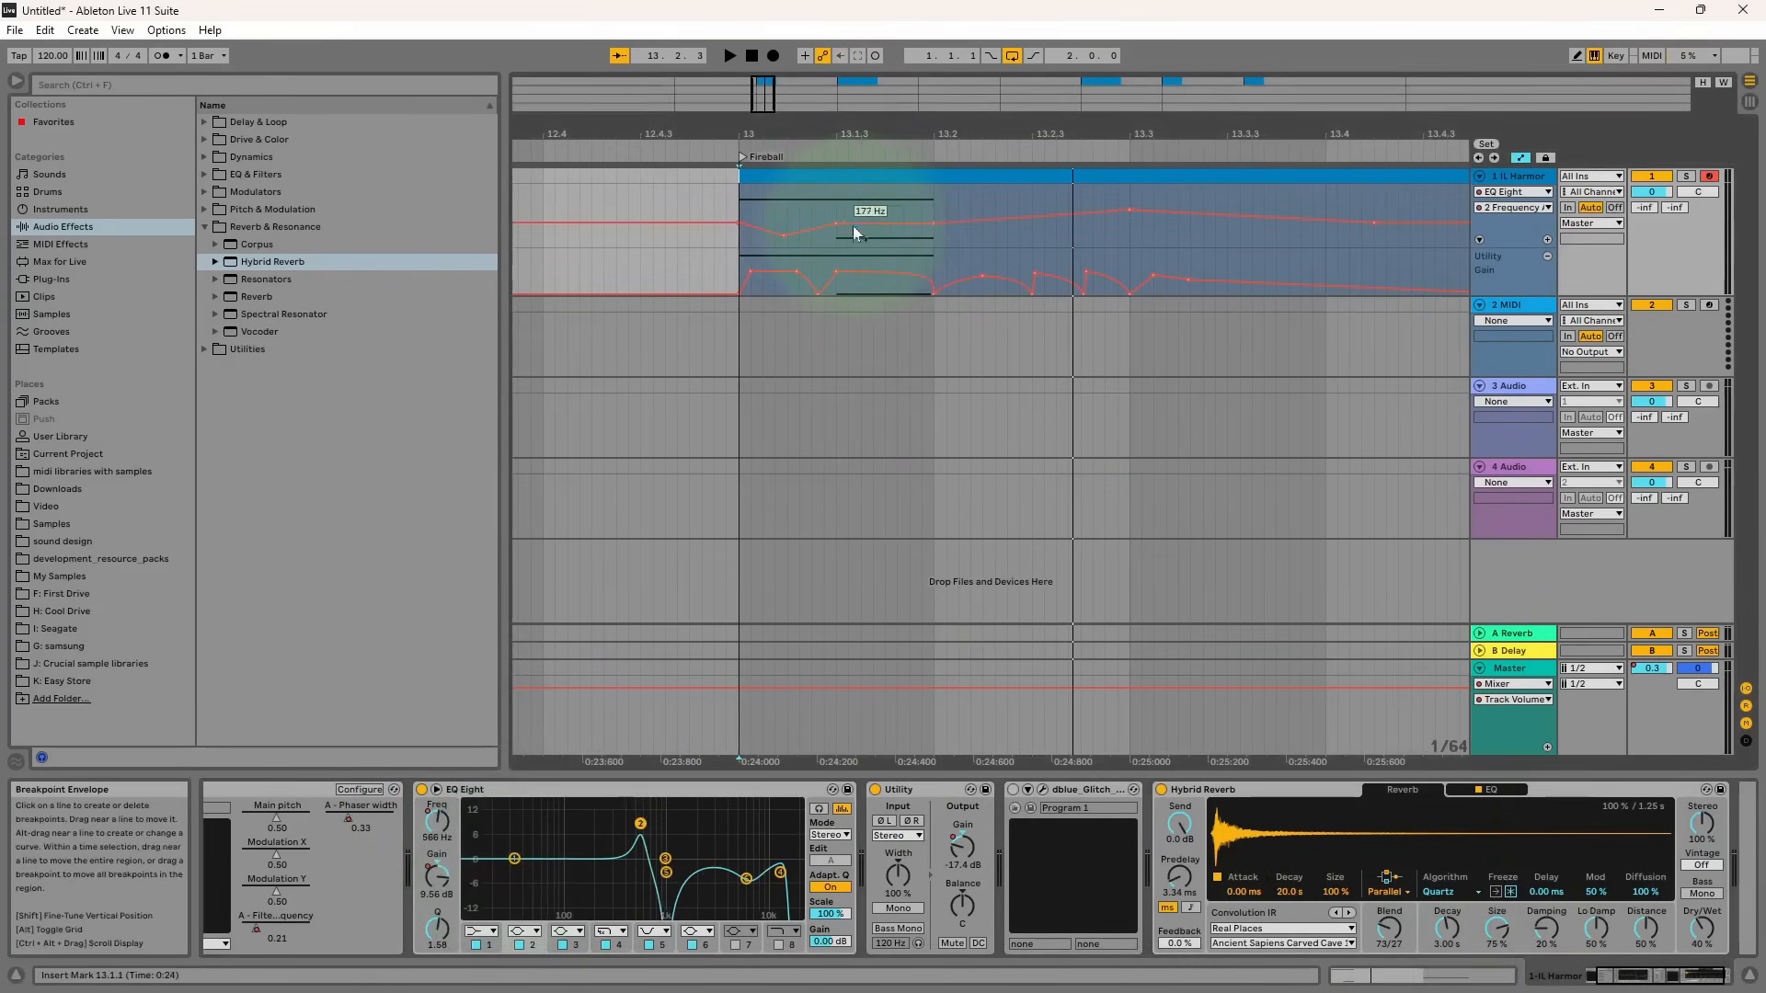
key("space")
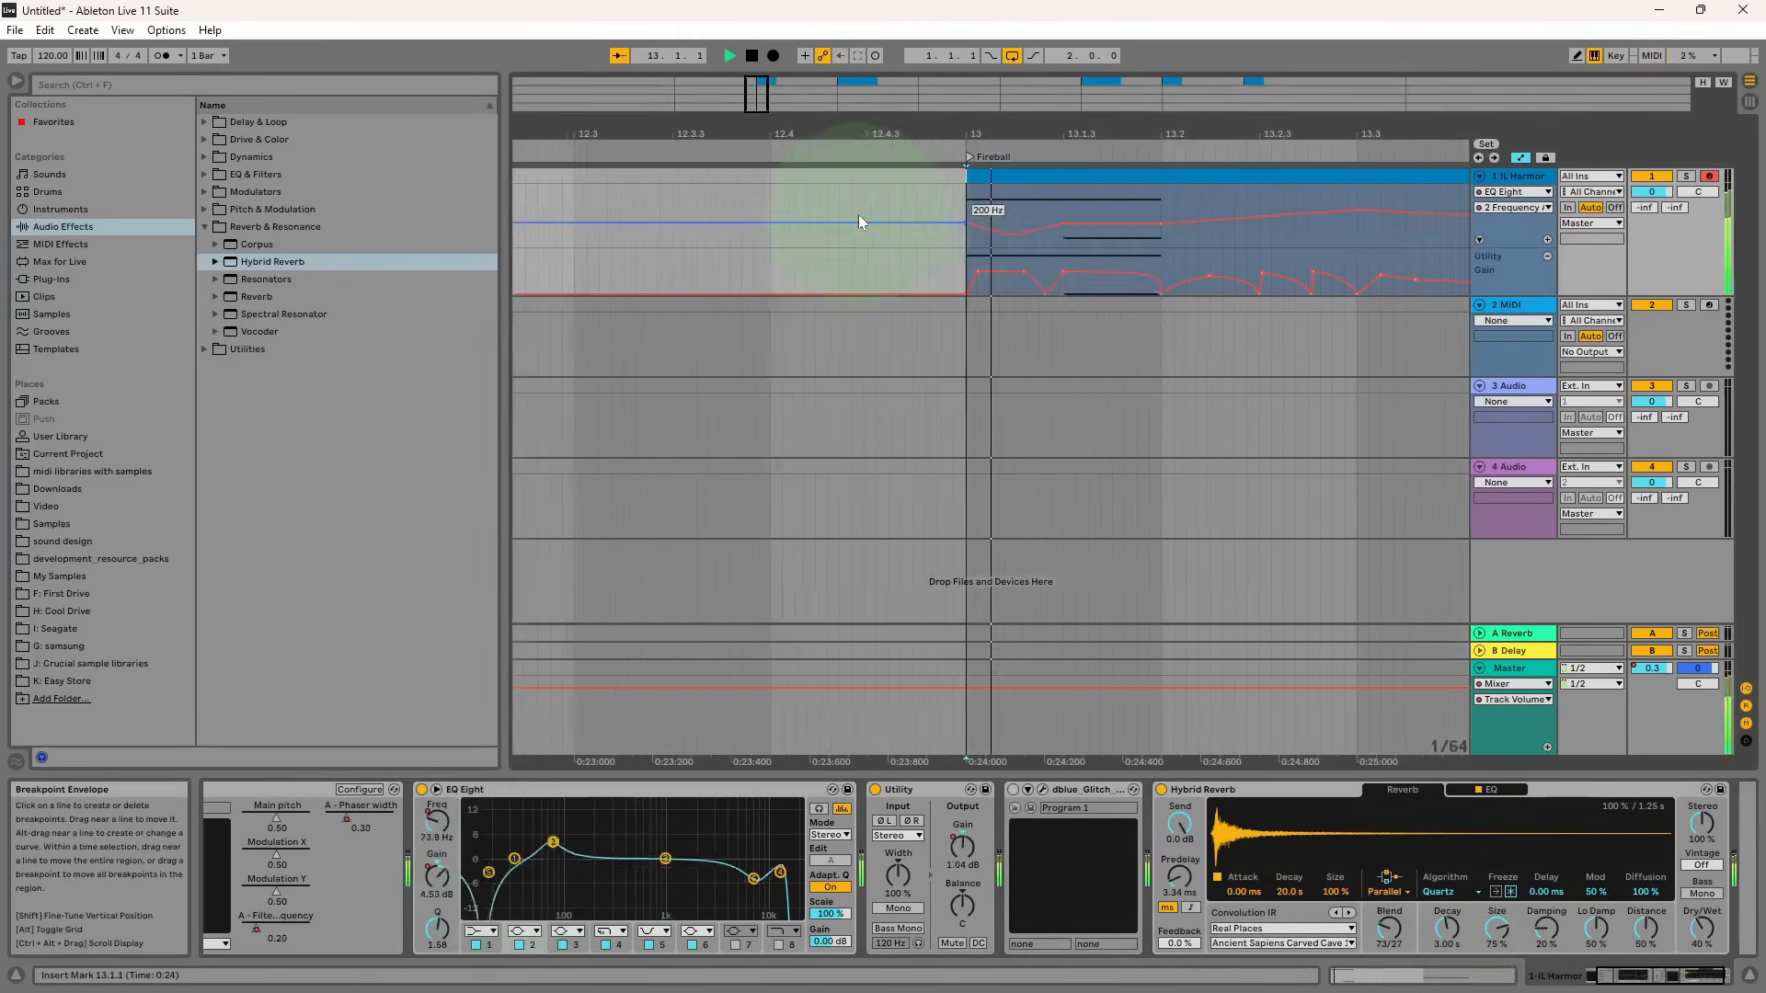
key("space")
Raise the frequency automation near 13.1.2, let it fall toward 13.2, and audition the Fireball clip.
left_click_drag(891, 215, 892, 198)
key("space")
key("space")
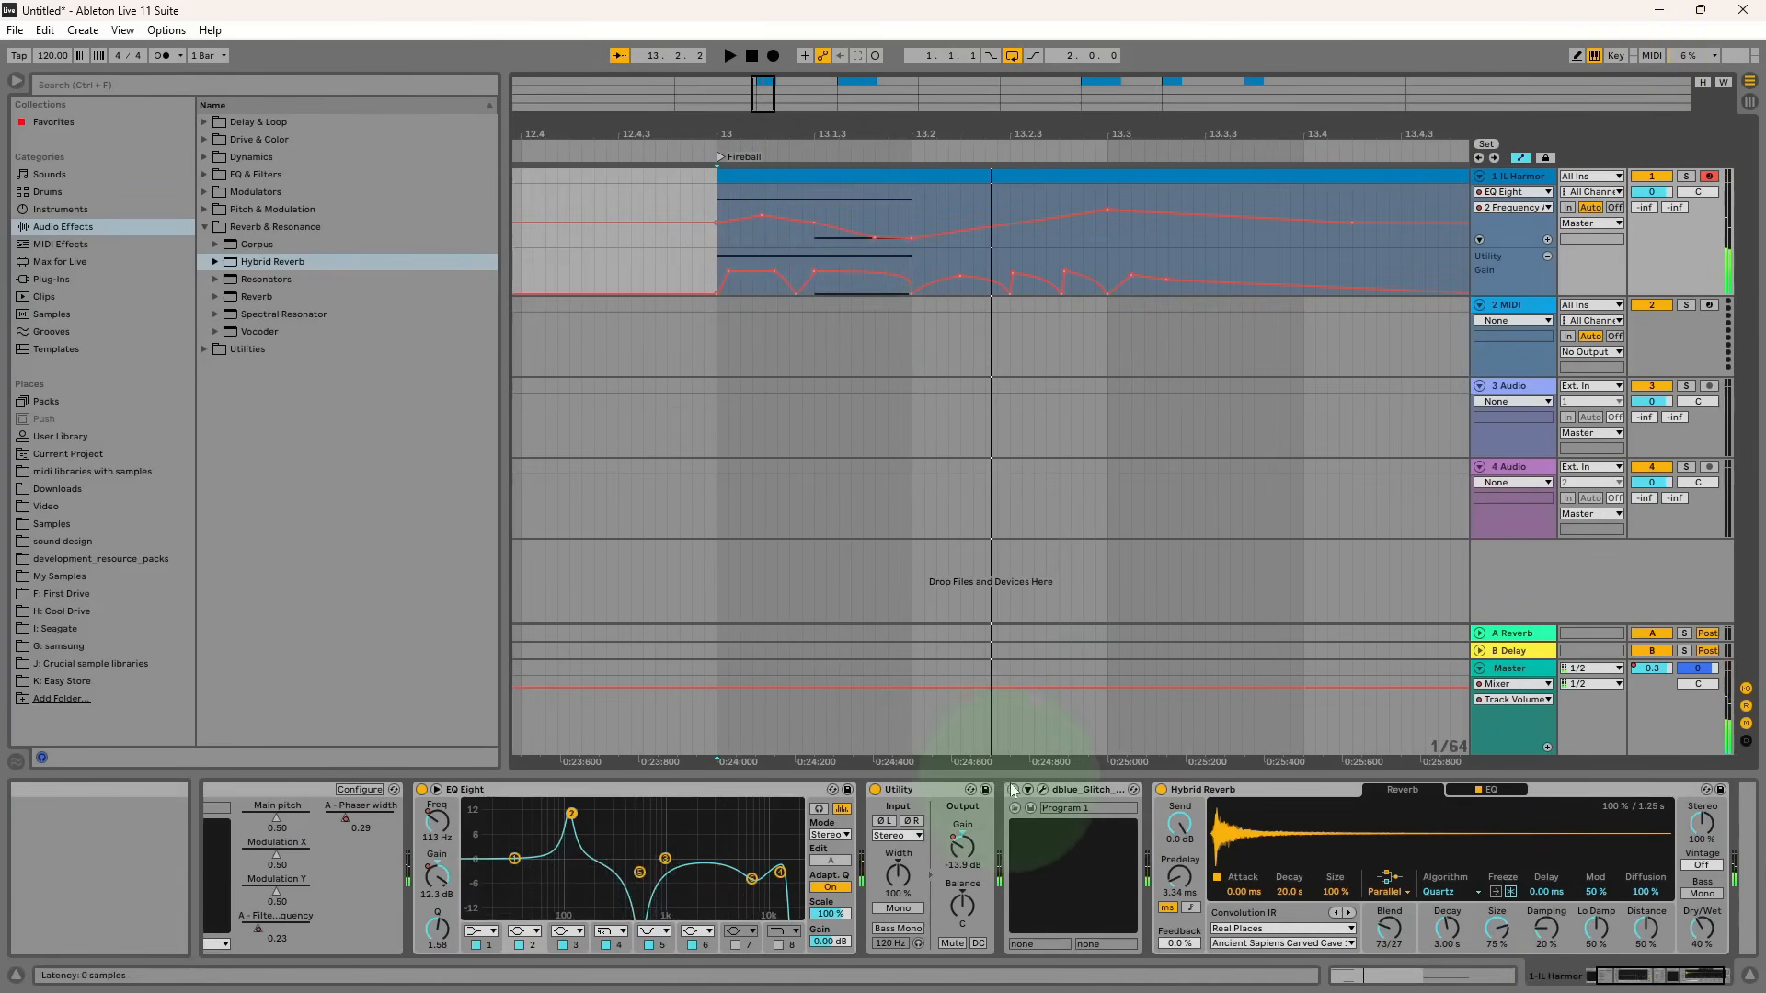
Try the Fireball clip with the dblue Glitch effect switched on.
left_click(1013, 790)
key("space")
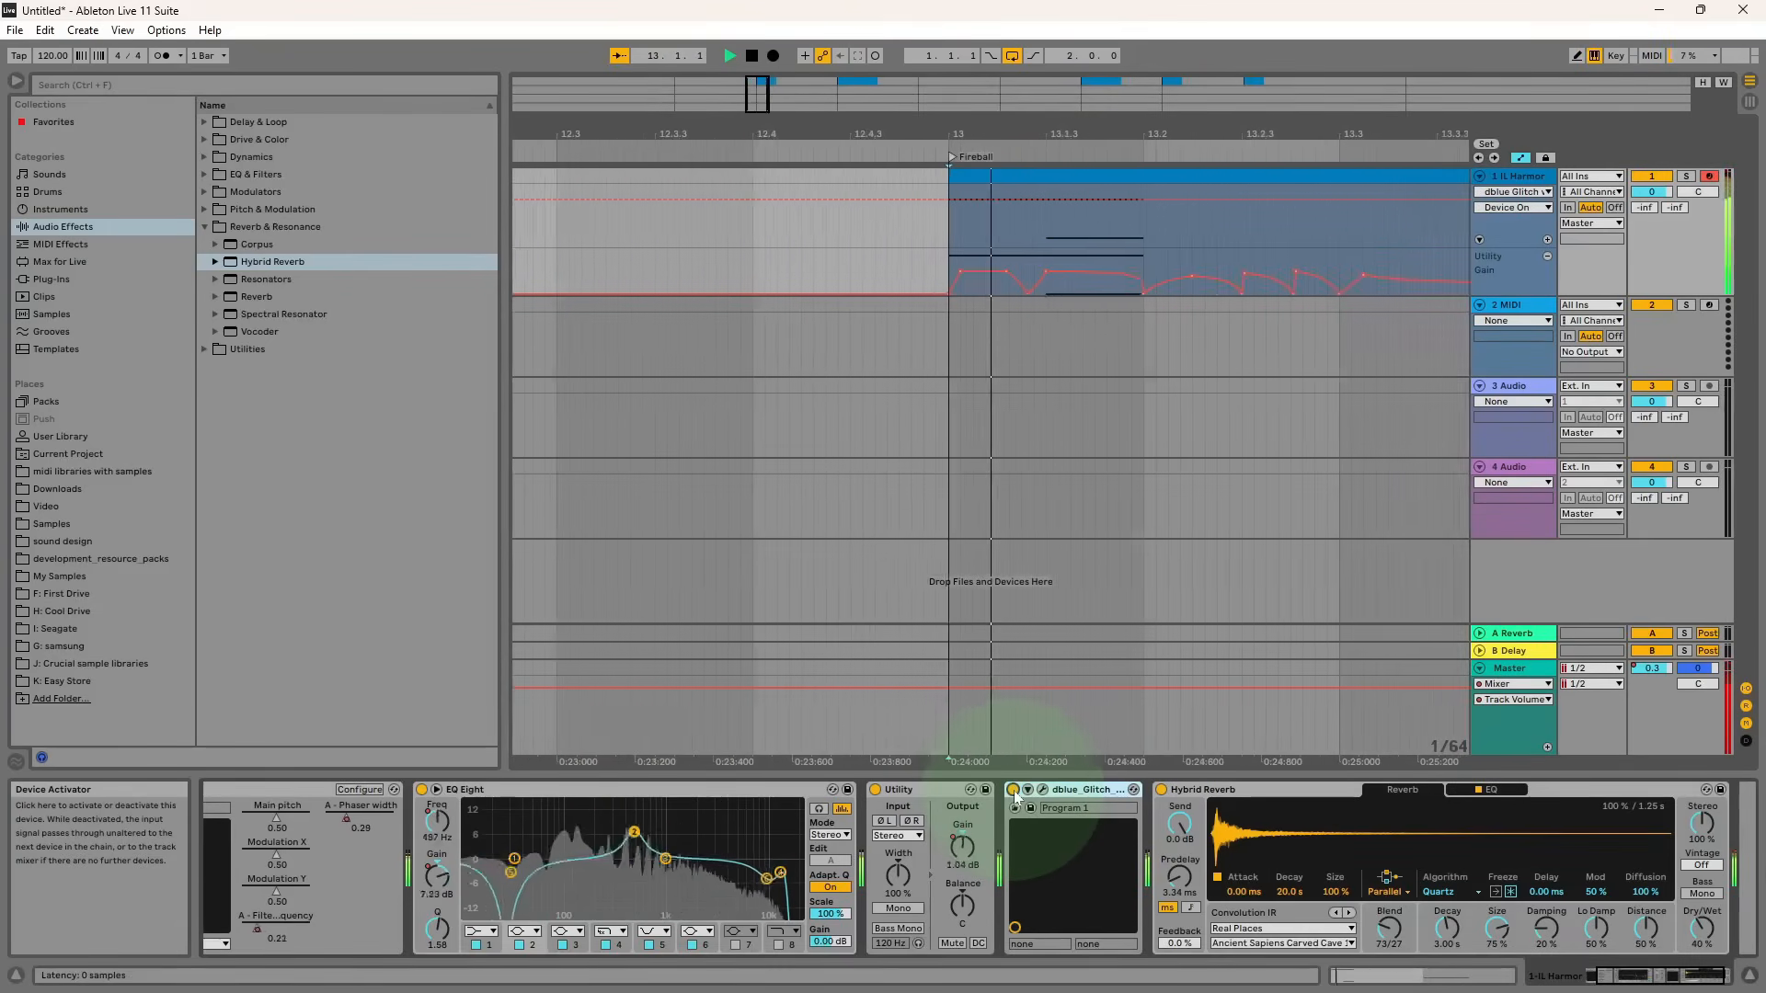
key("space")
left_click(1013, 791)
Copy the Fireball clip to the Wing Flap marker at bar 9.
left_click_drag(1073, 140, 1064, 139)
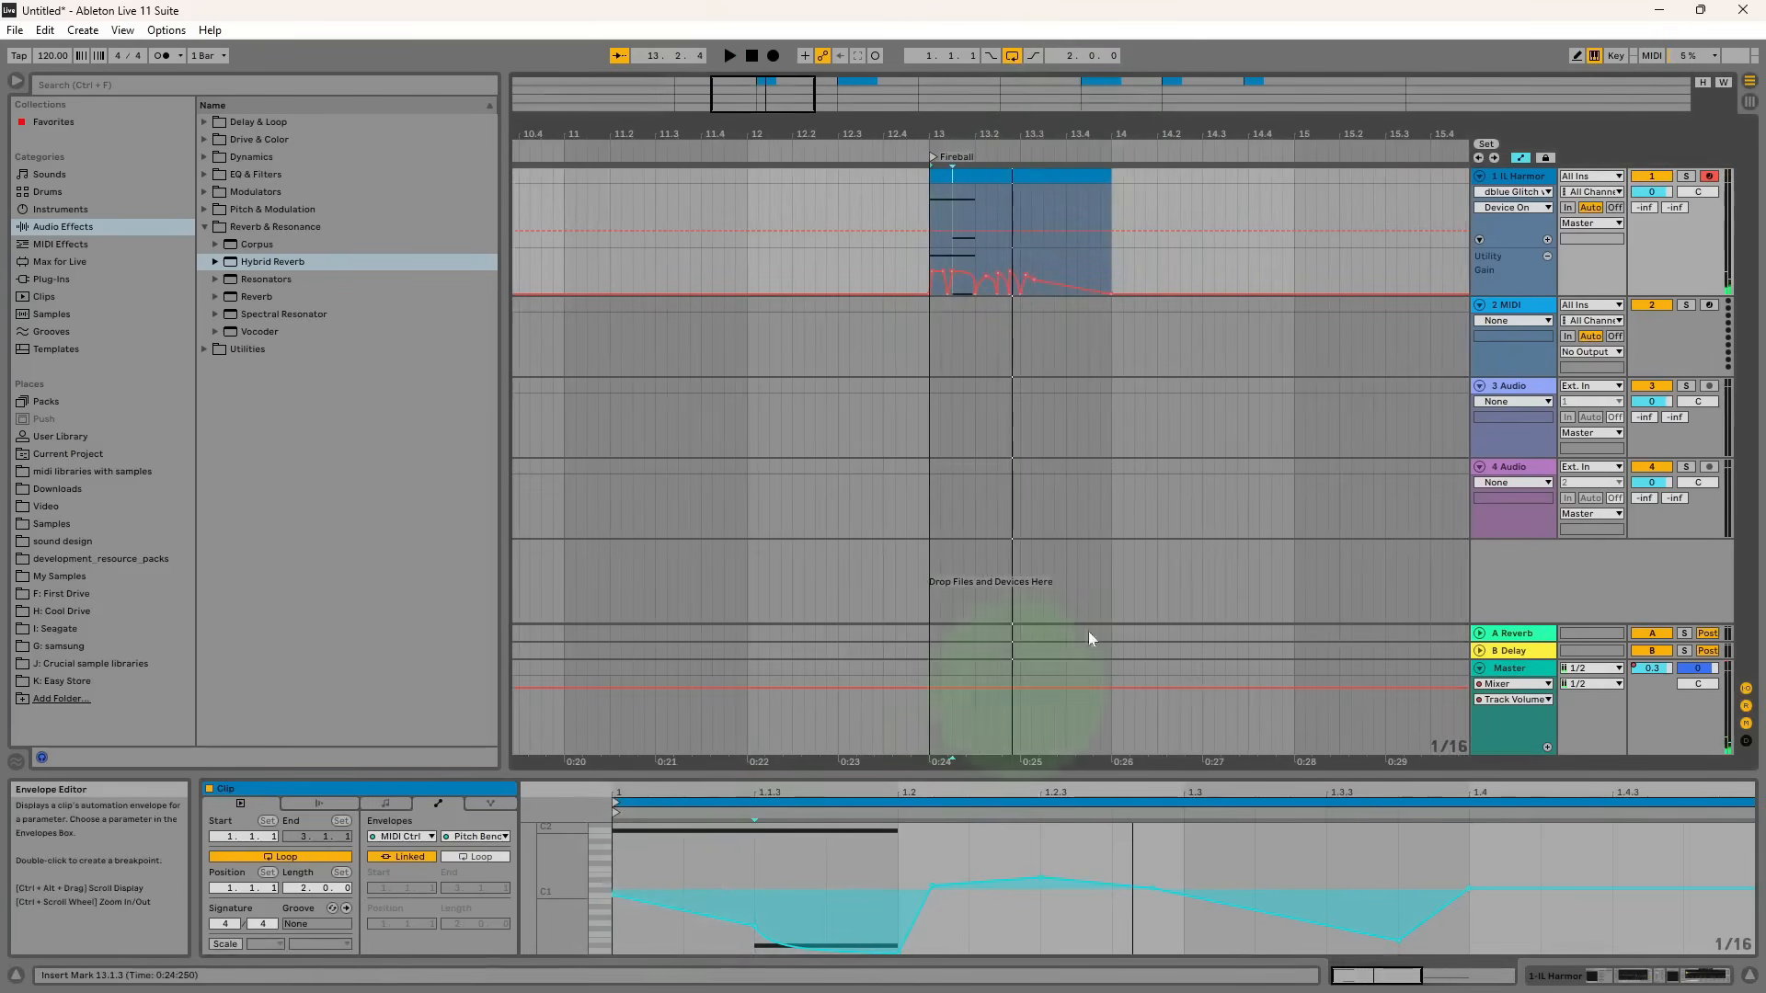
left_click(1524, 177)
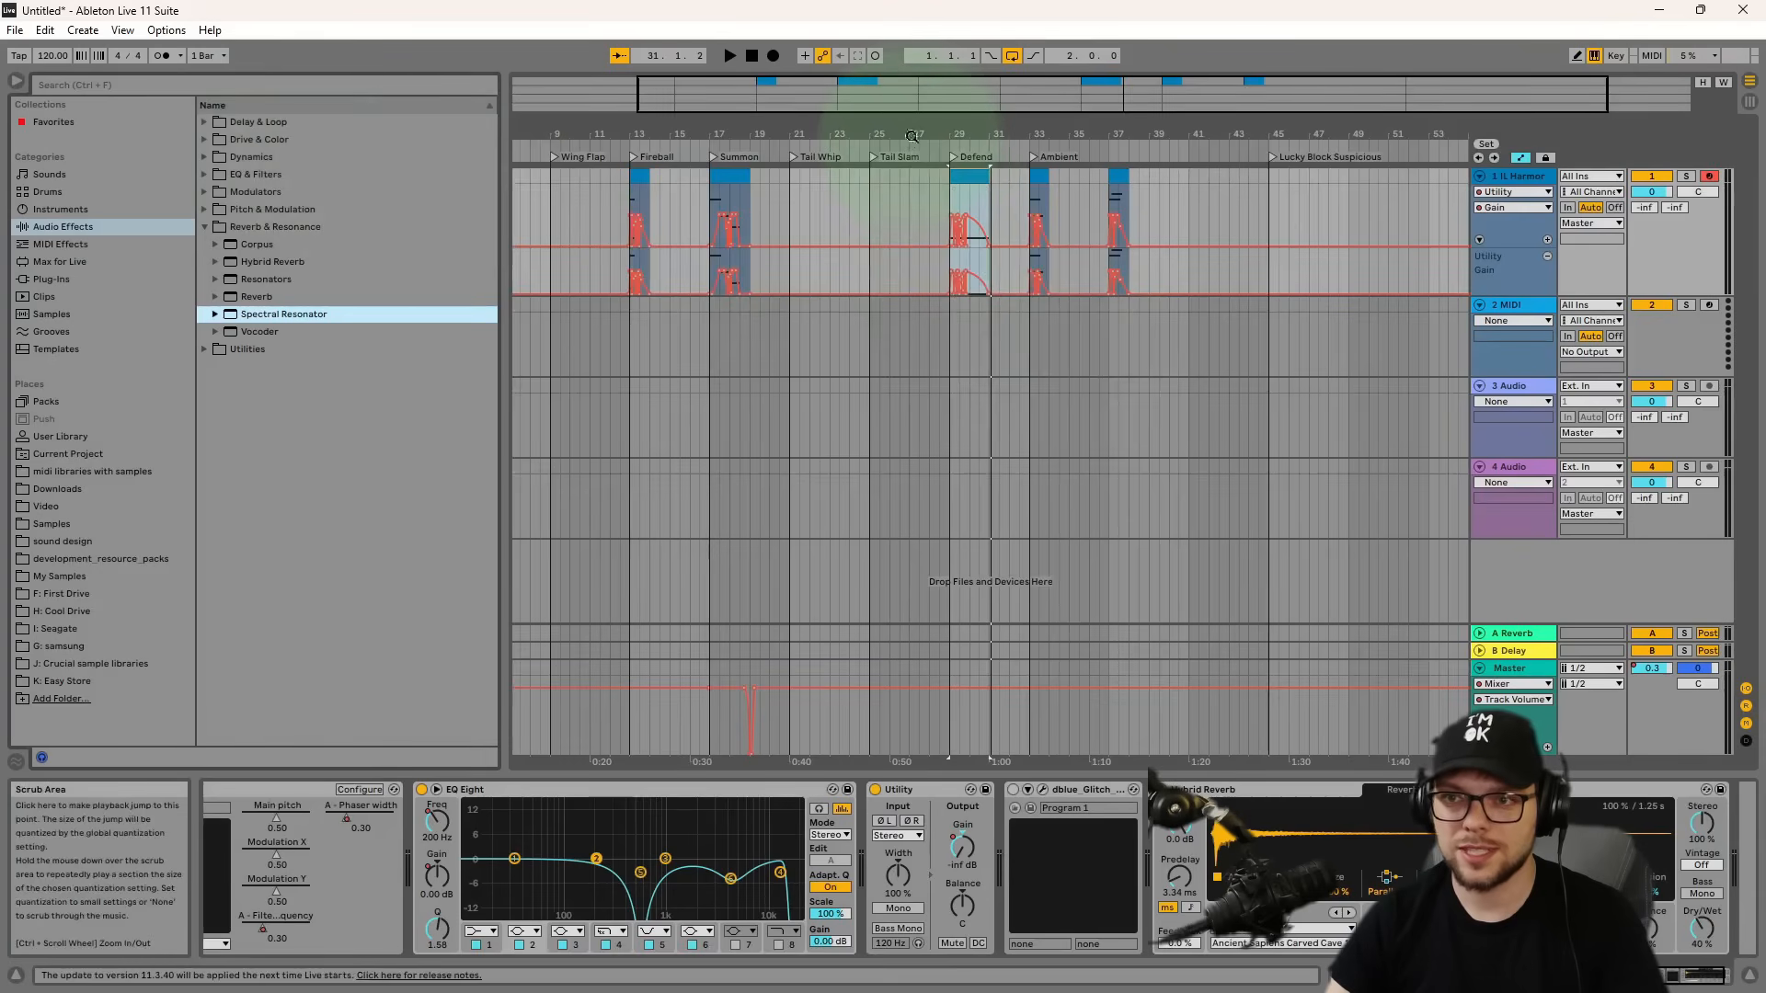
left_click_drag(911, 136, 661, 143)
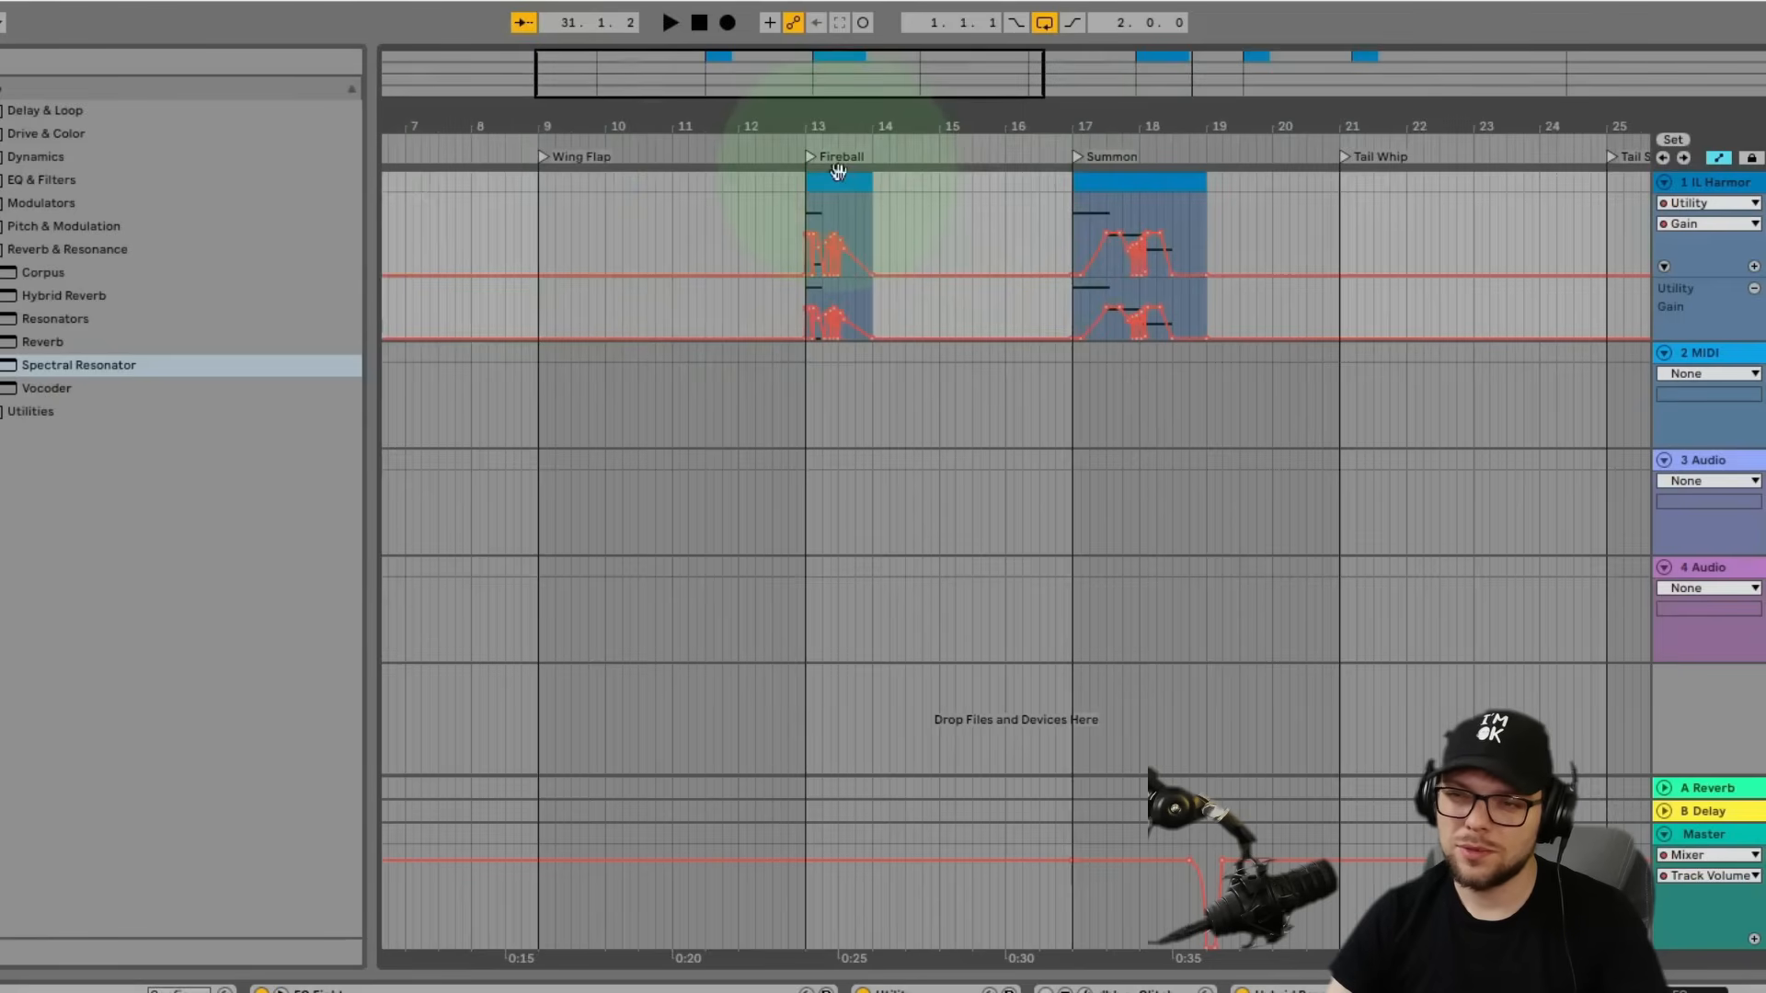
left_click(836, 176)
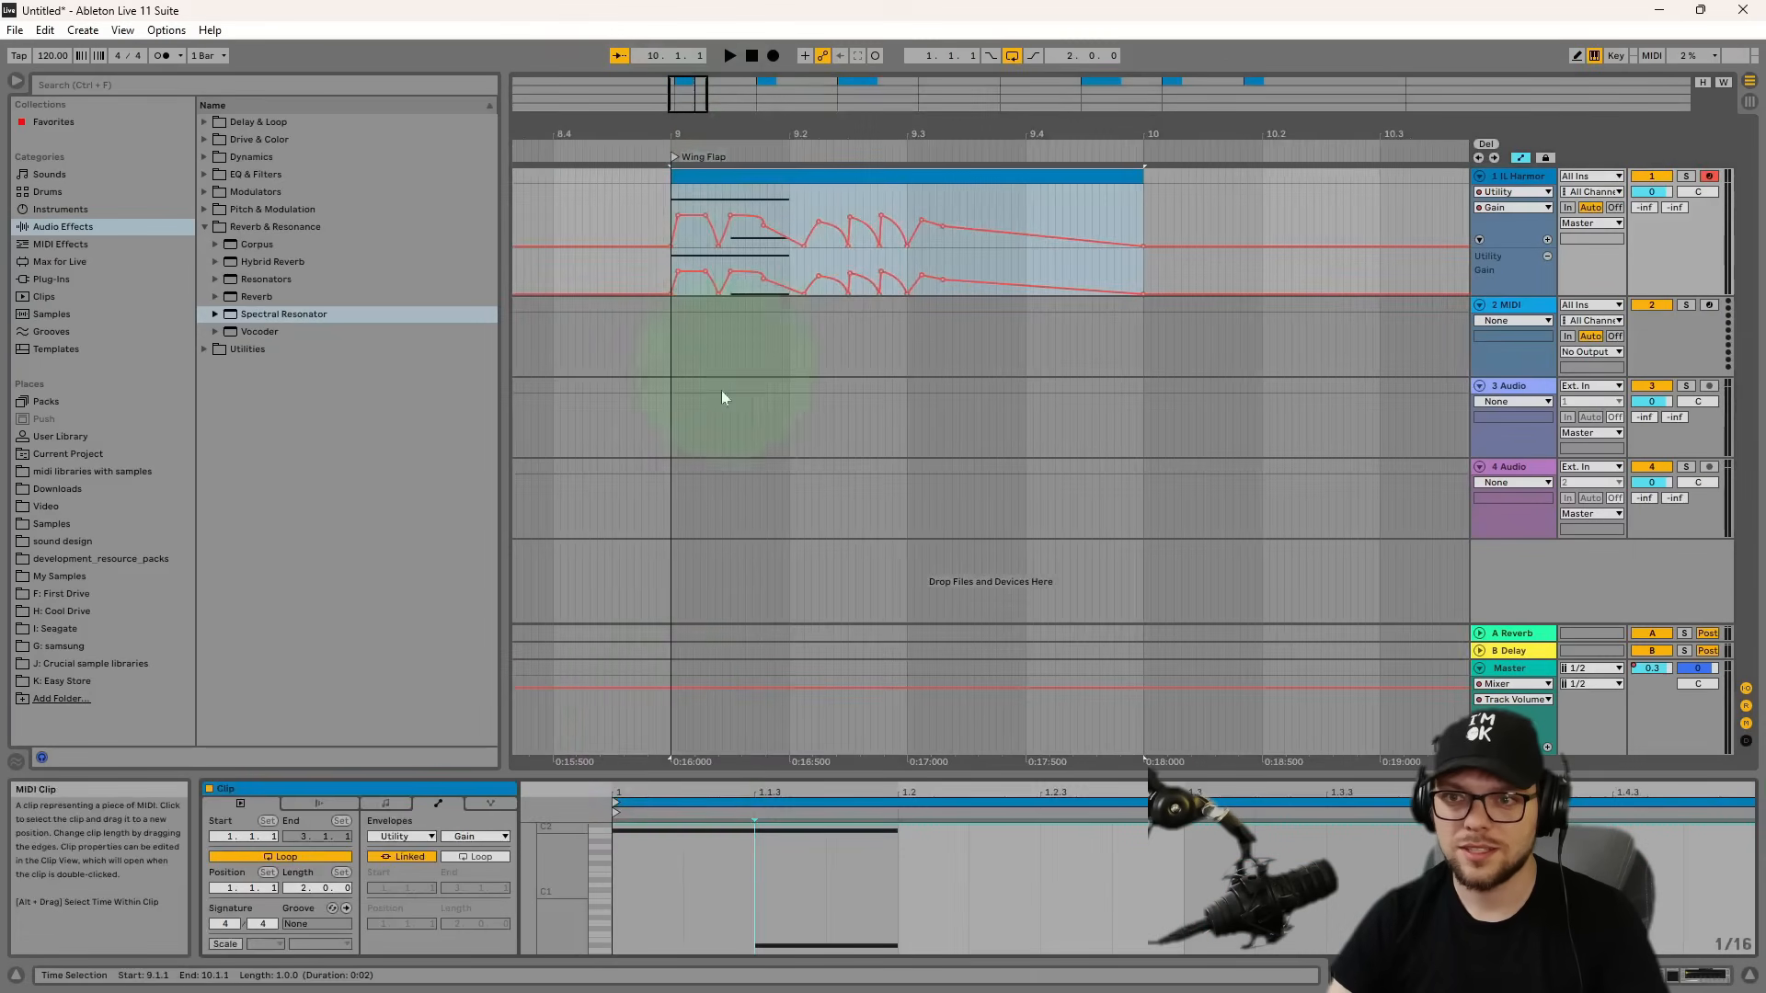
Open the Wing Flap clip's notes in an enlarged editor and delete the C2 note.
left_click(376, 806)
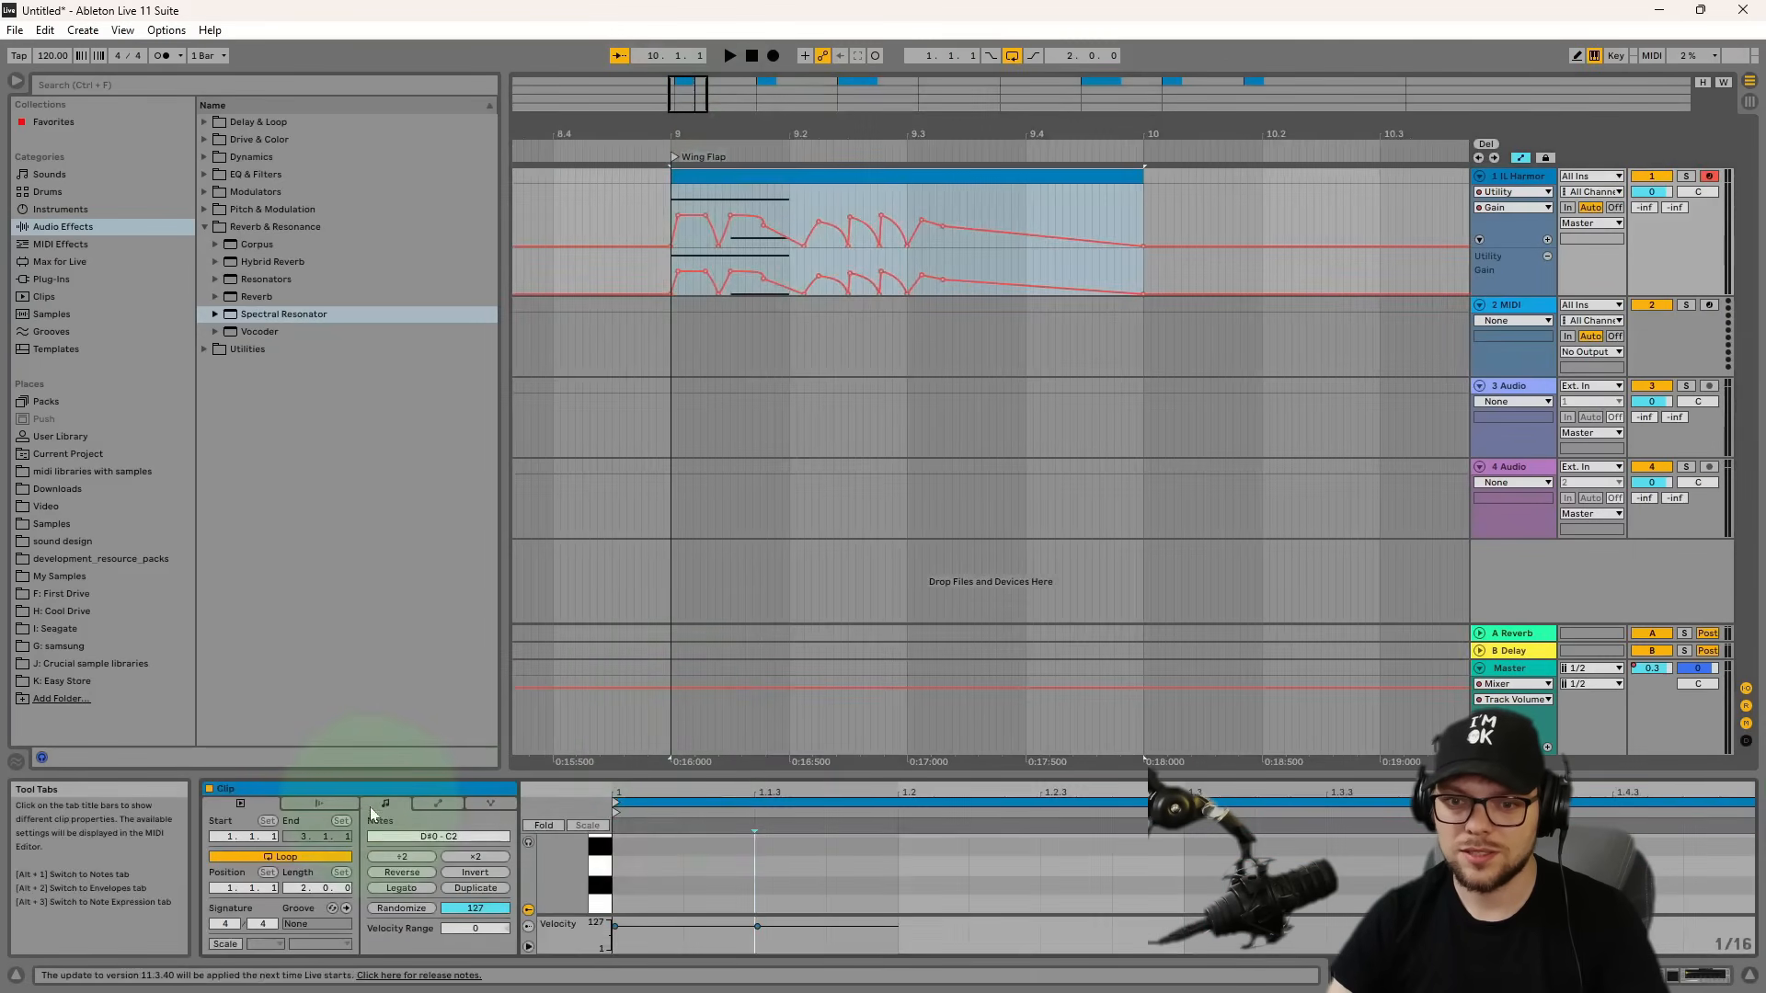
left_click_drag(738, 779, 769, 467)
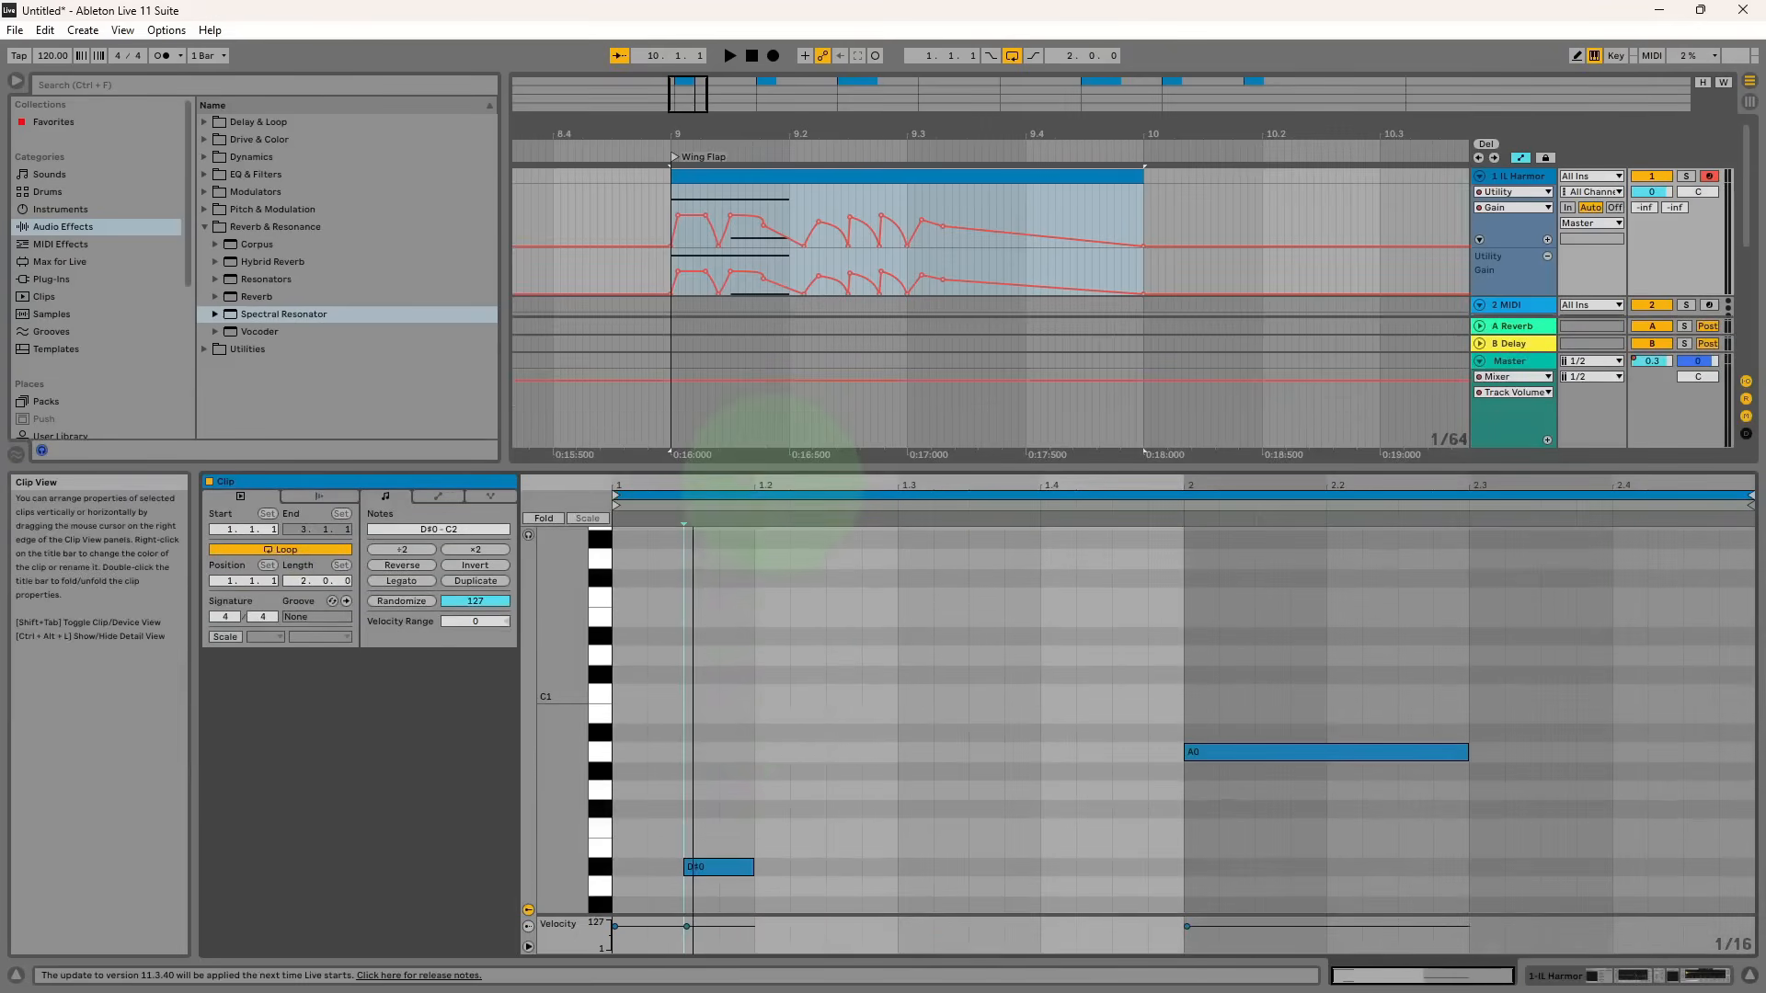
scroll(785, 681, "up", 7)
scroll(784, 651, "down", 5)
left_click_drag(769, 654, 733, 793)
key("Delete")
Move the Wing Flap clip's D#0 note to the clip start and extend it to bar 2.
scroll(745, 671, "down", 5)
key("Left")
key("Left")
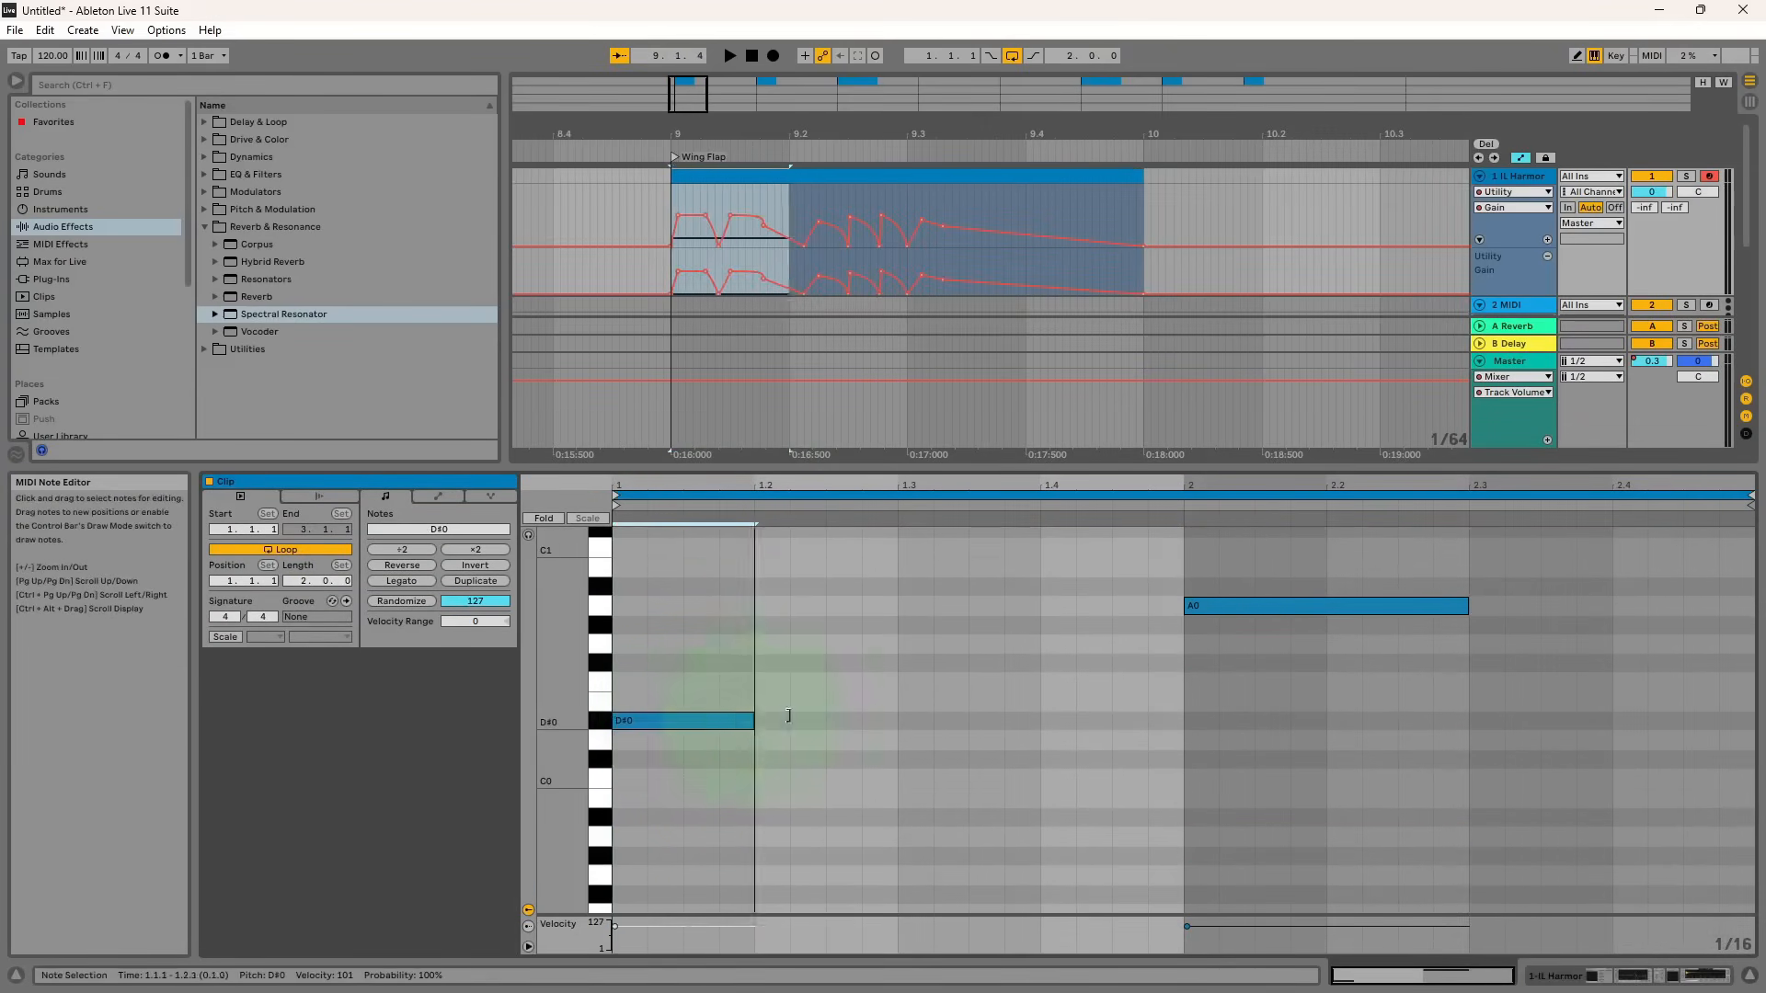
left_click_drag(731, 715, 1165, 730)
Flatten the Wing Flap gain automation between 9.1.3 and 9.2, leaving a single pulse at the start.
left_click_drag(728, 134, 736, 219)
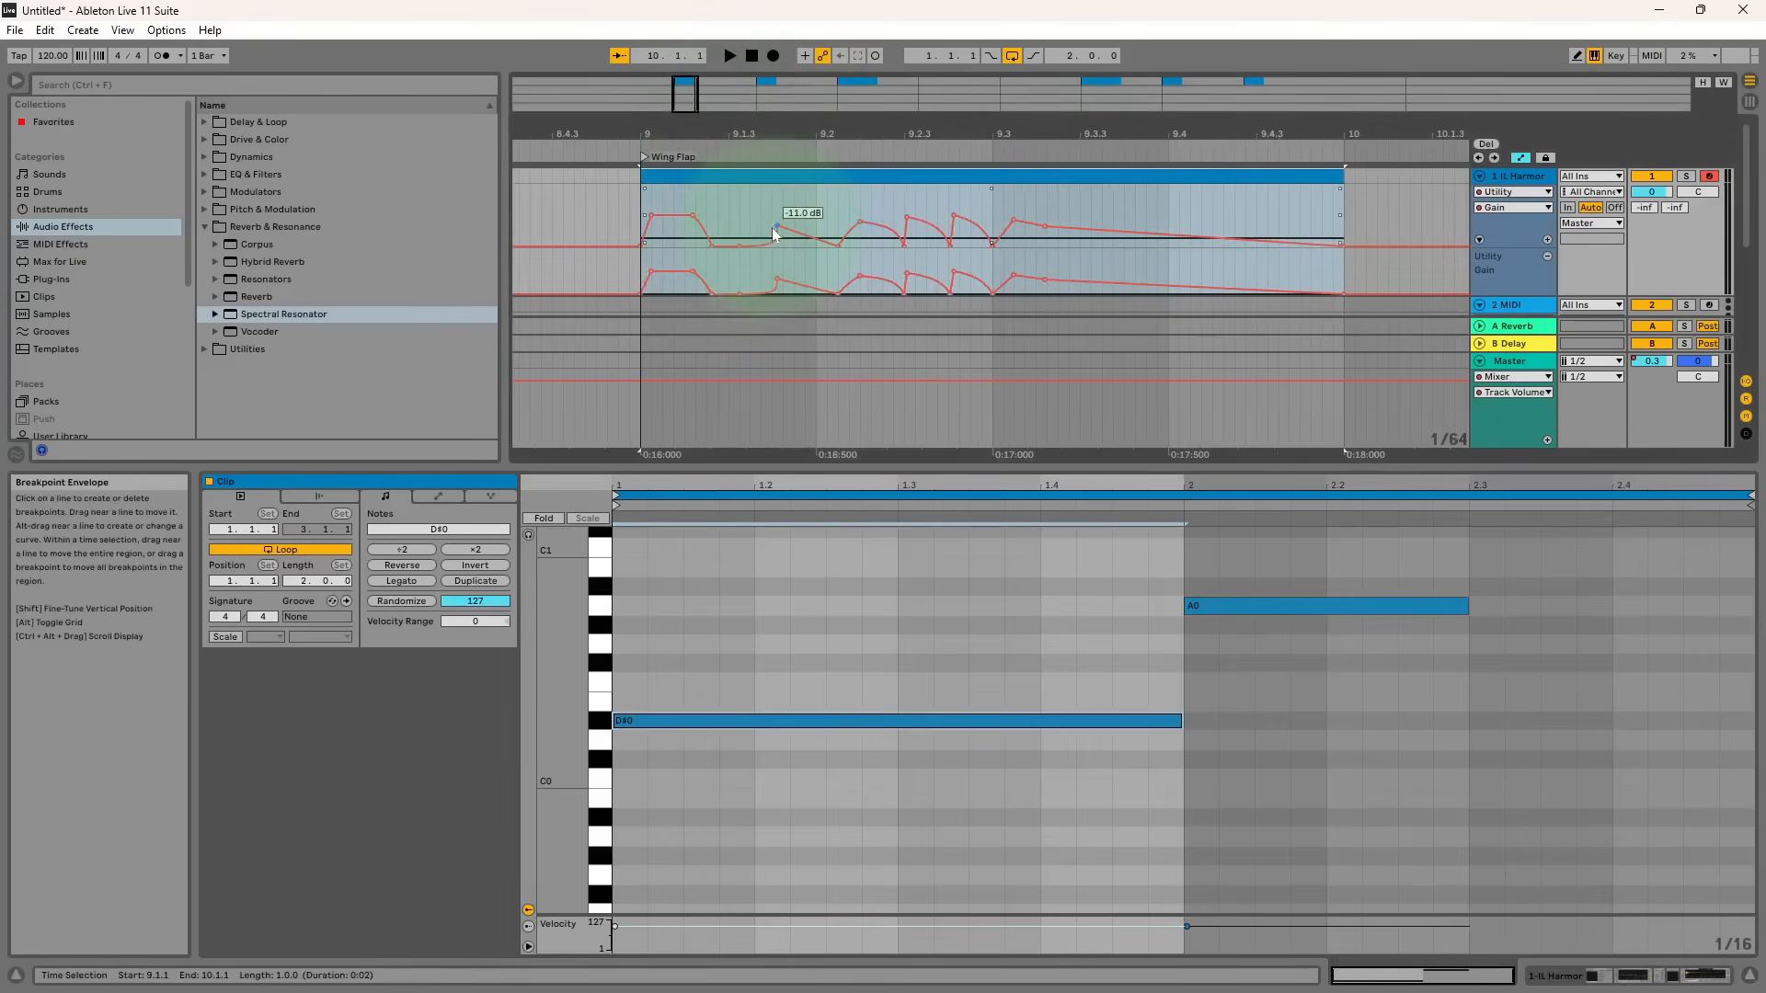
left_click(716, 246)
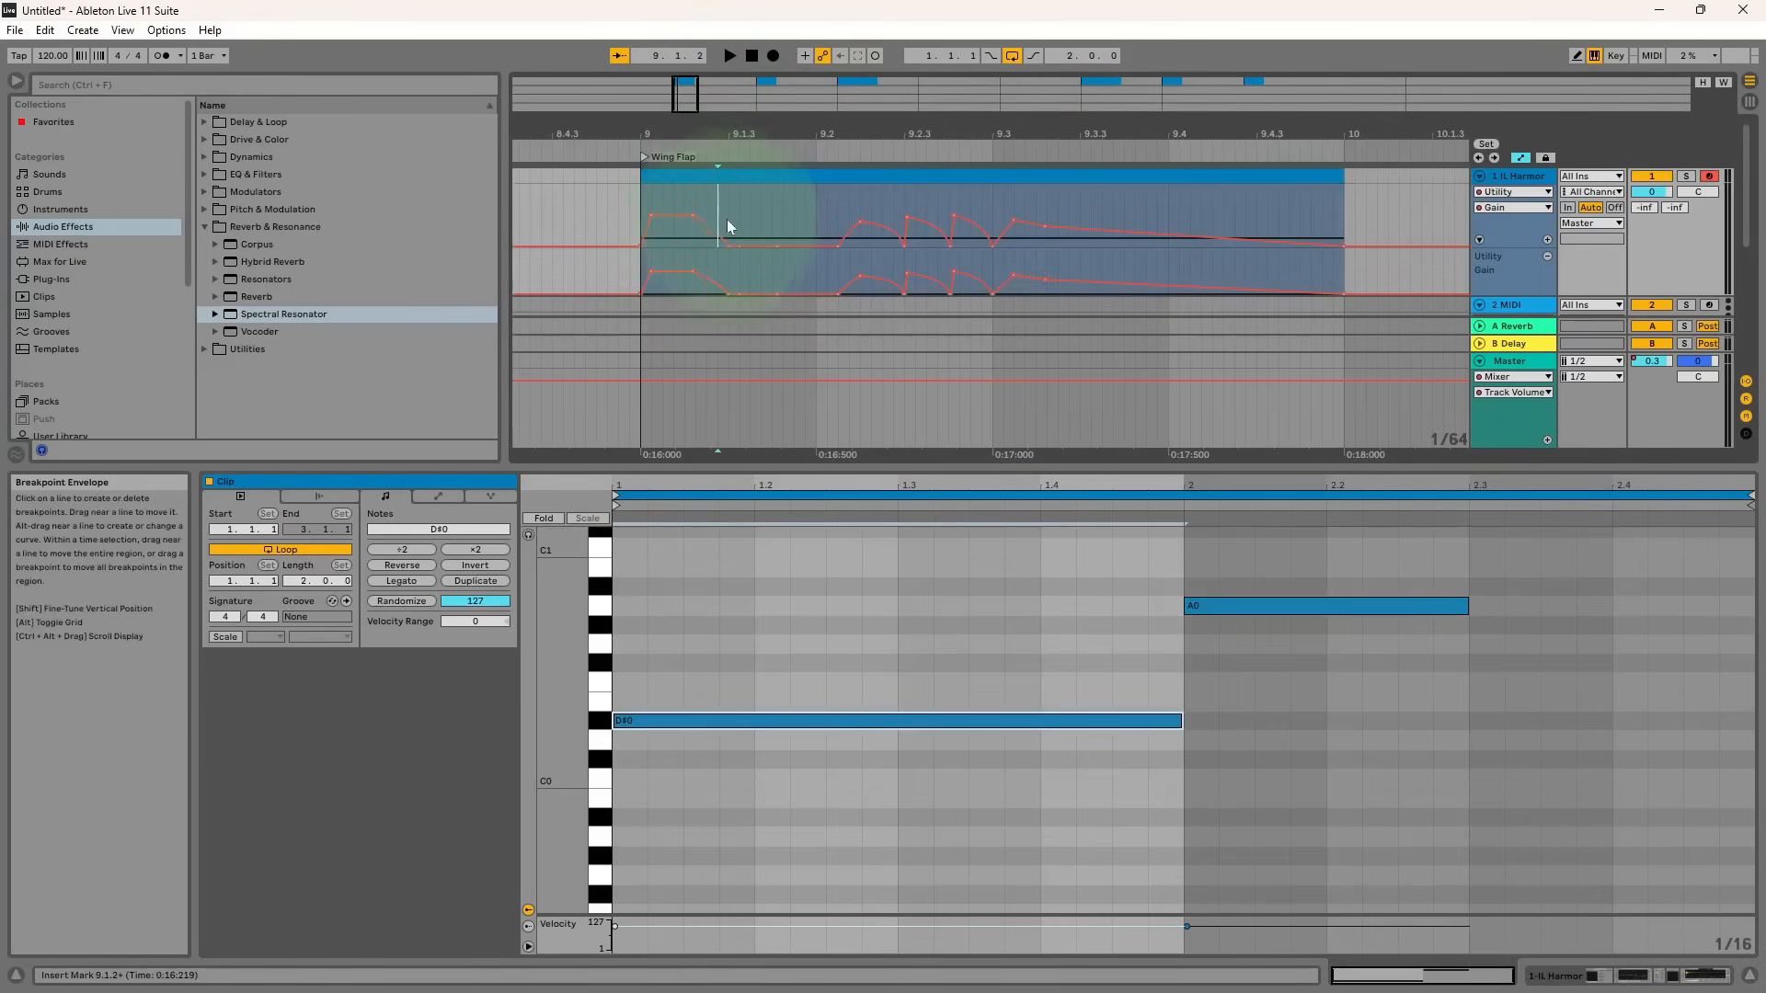
Duplicate the opening gain automation pulse repeatedly across the Wing Flap clip and play it.
left_click_drag(722, 206, 668, 214)
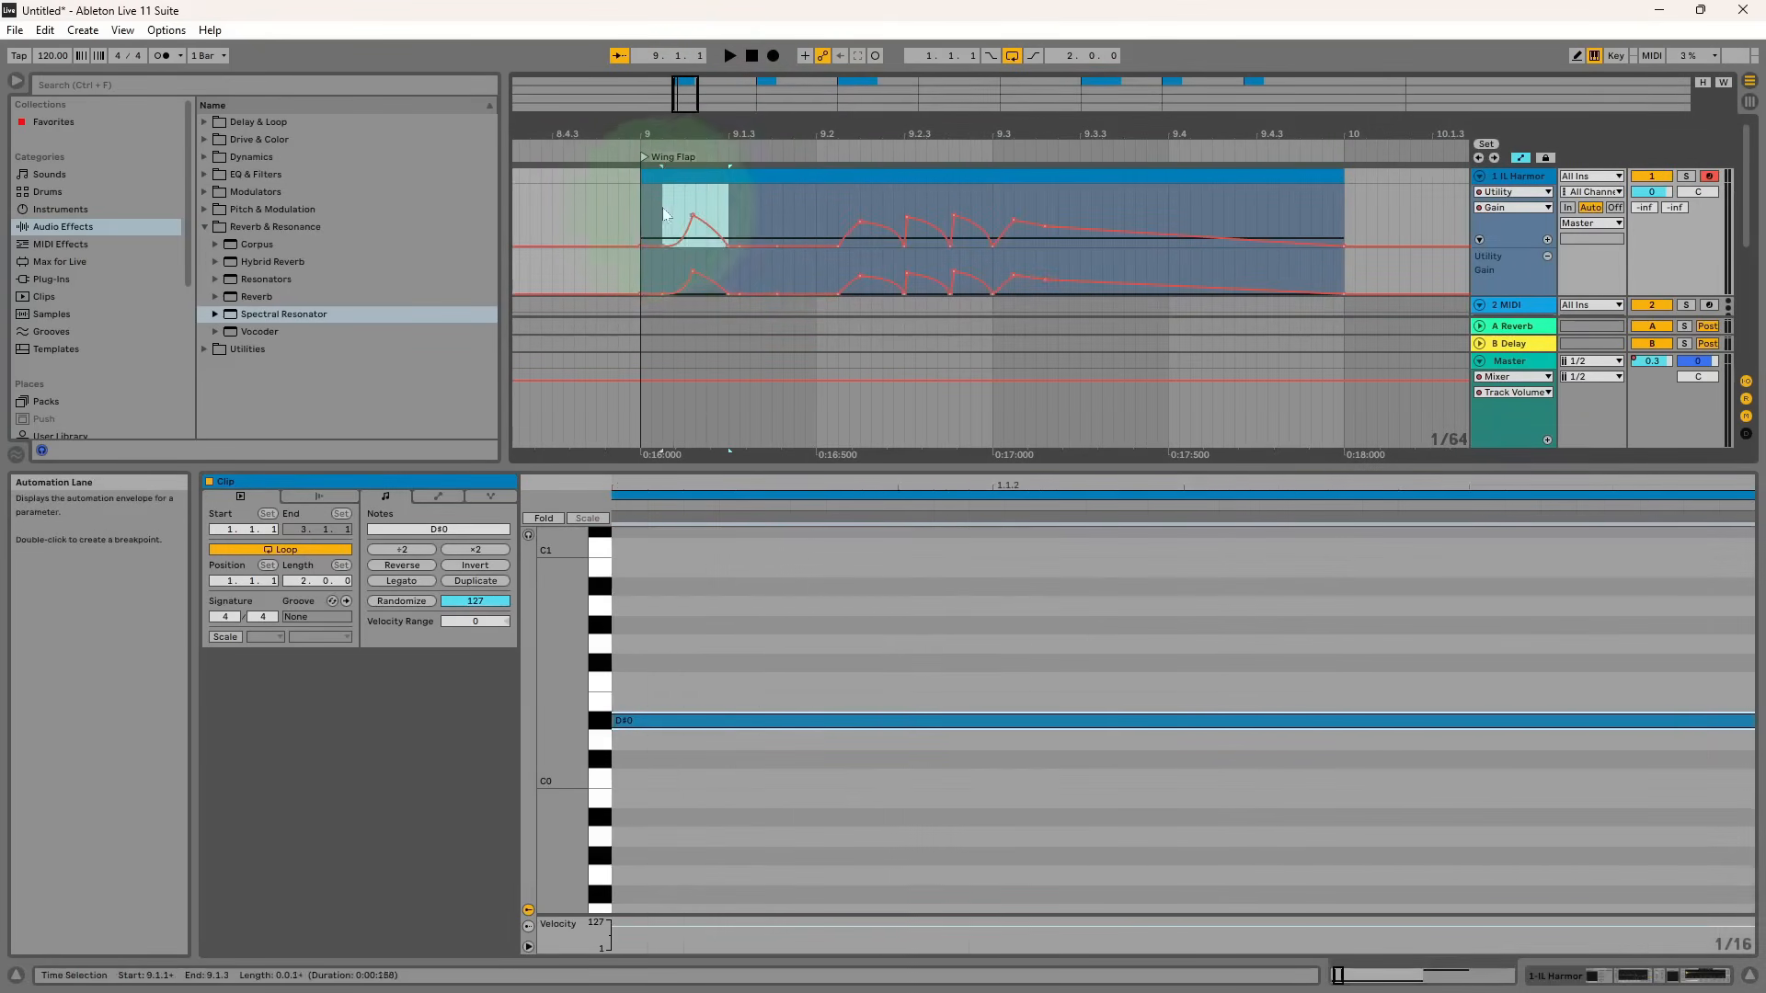
key("ctrl+d")
key("ctrl+d")
key("ctrl+d")
key("ctrl+d")
key("ctrl+d")
key("ctrl+d")
left_click(743, 176)
key("space")
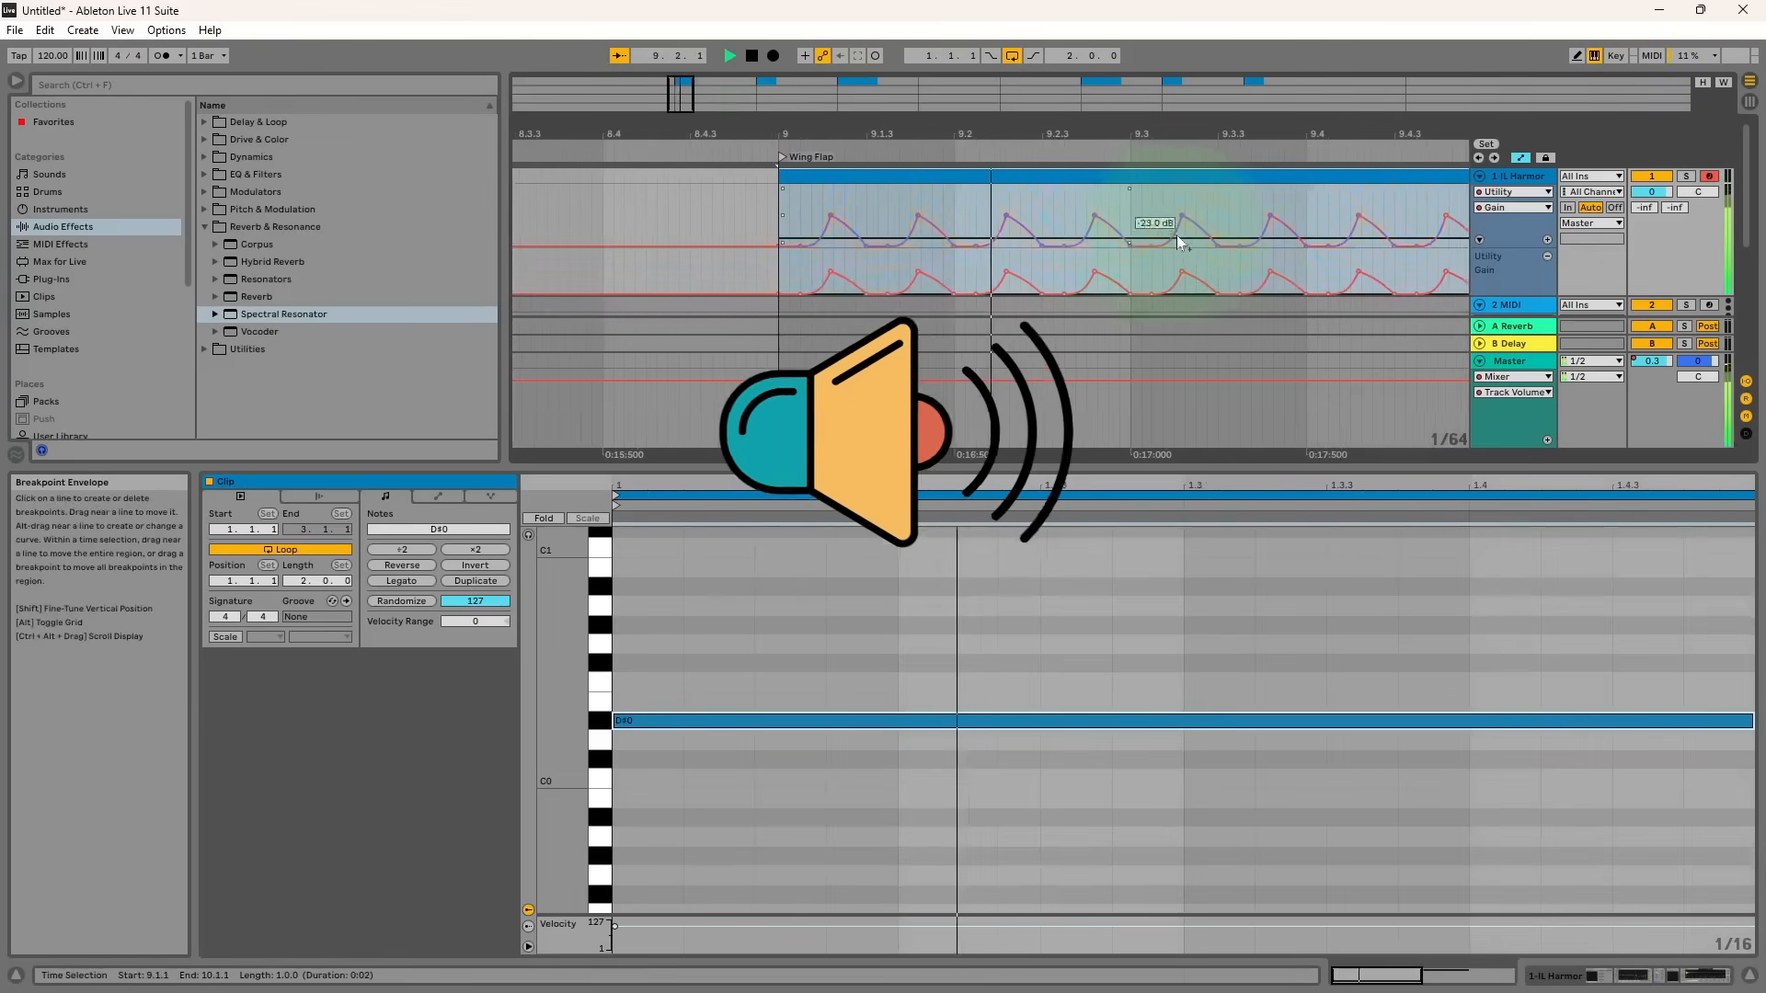
Solo the IL Harmor track while playing the Wing Flap clip.
left_click(1686, 176)
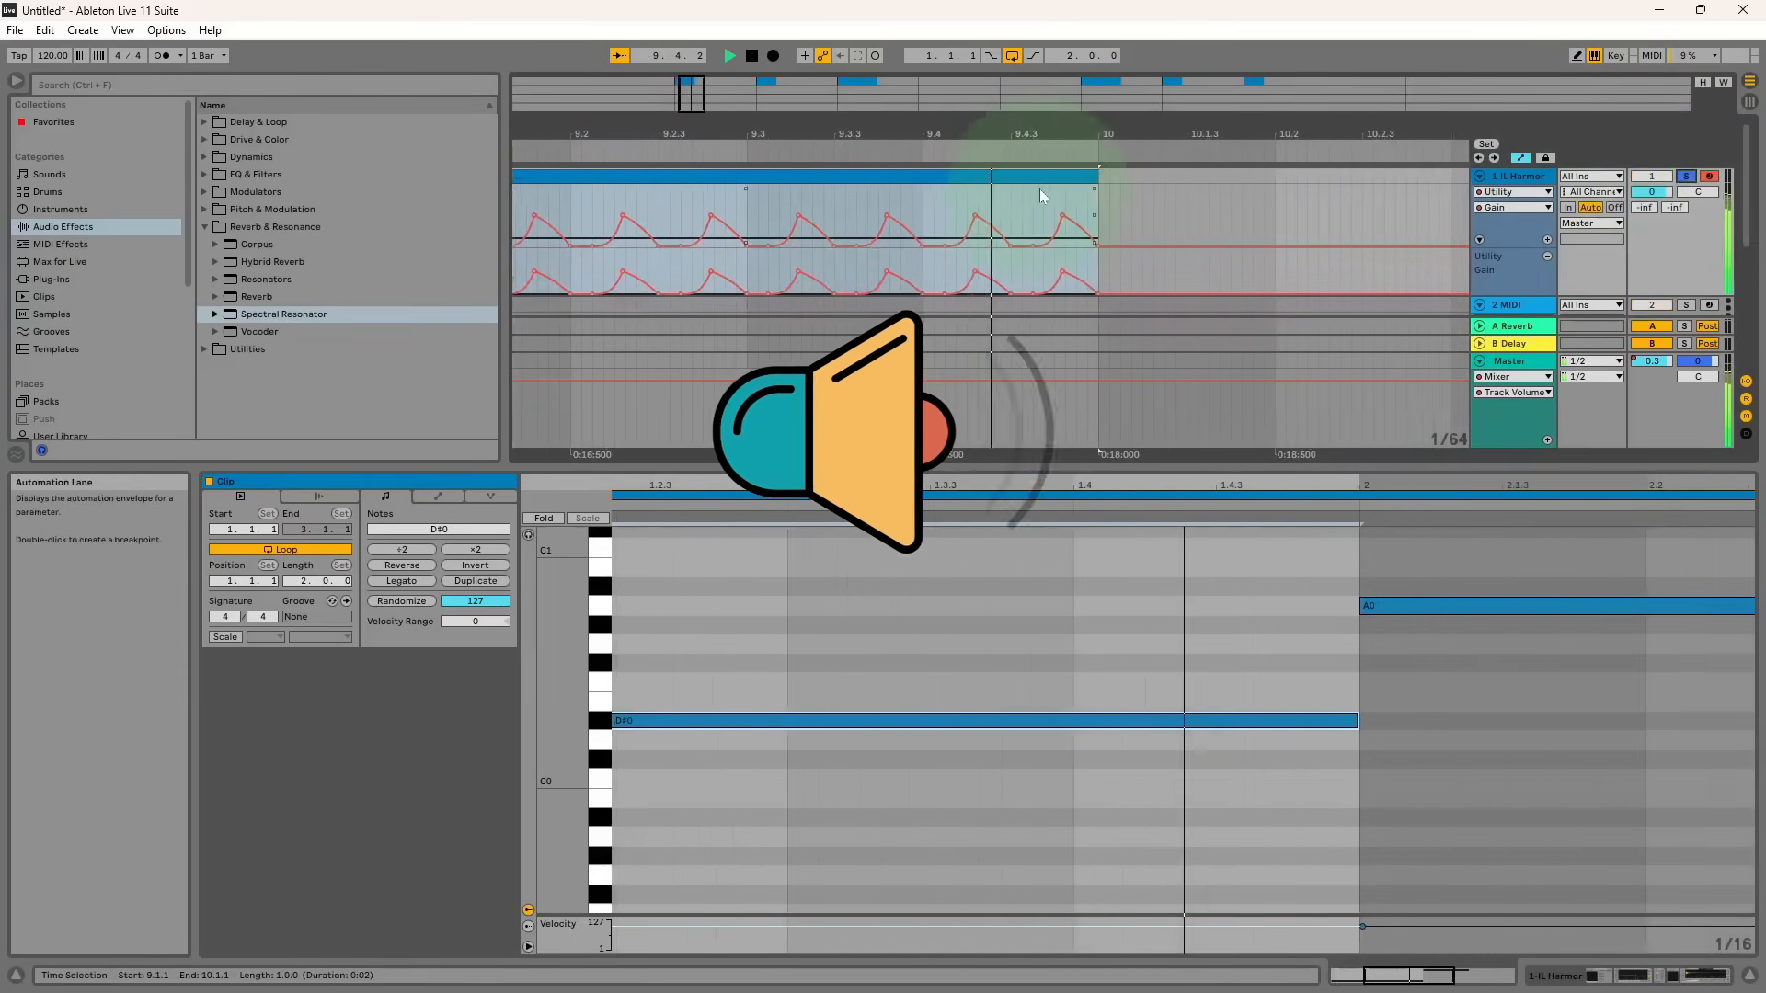
left_click_drag(1042, 125, 1040, 88)
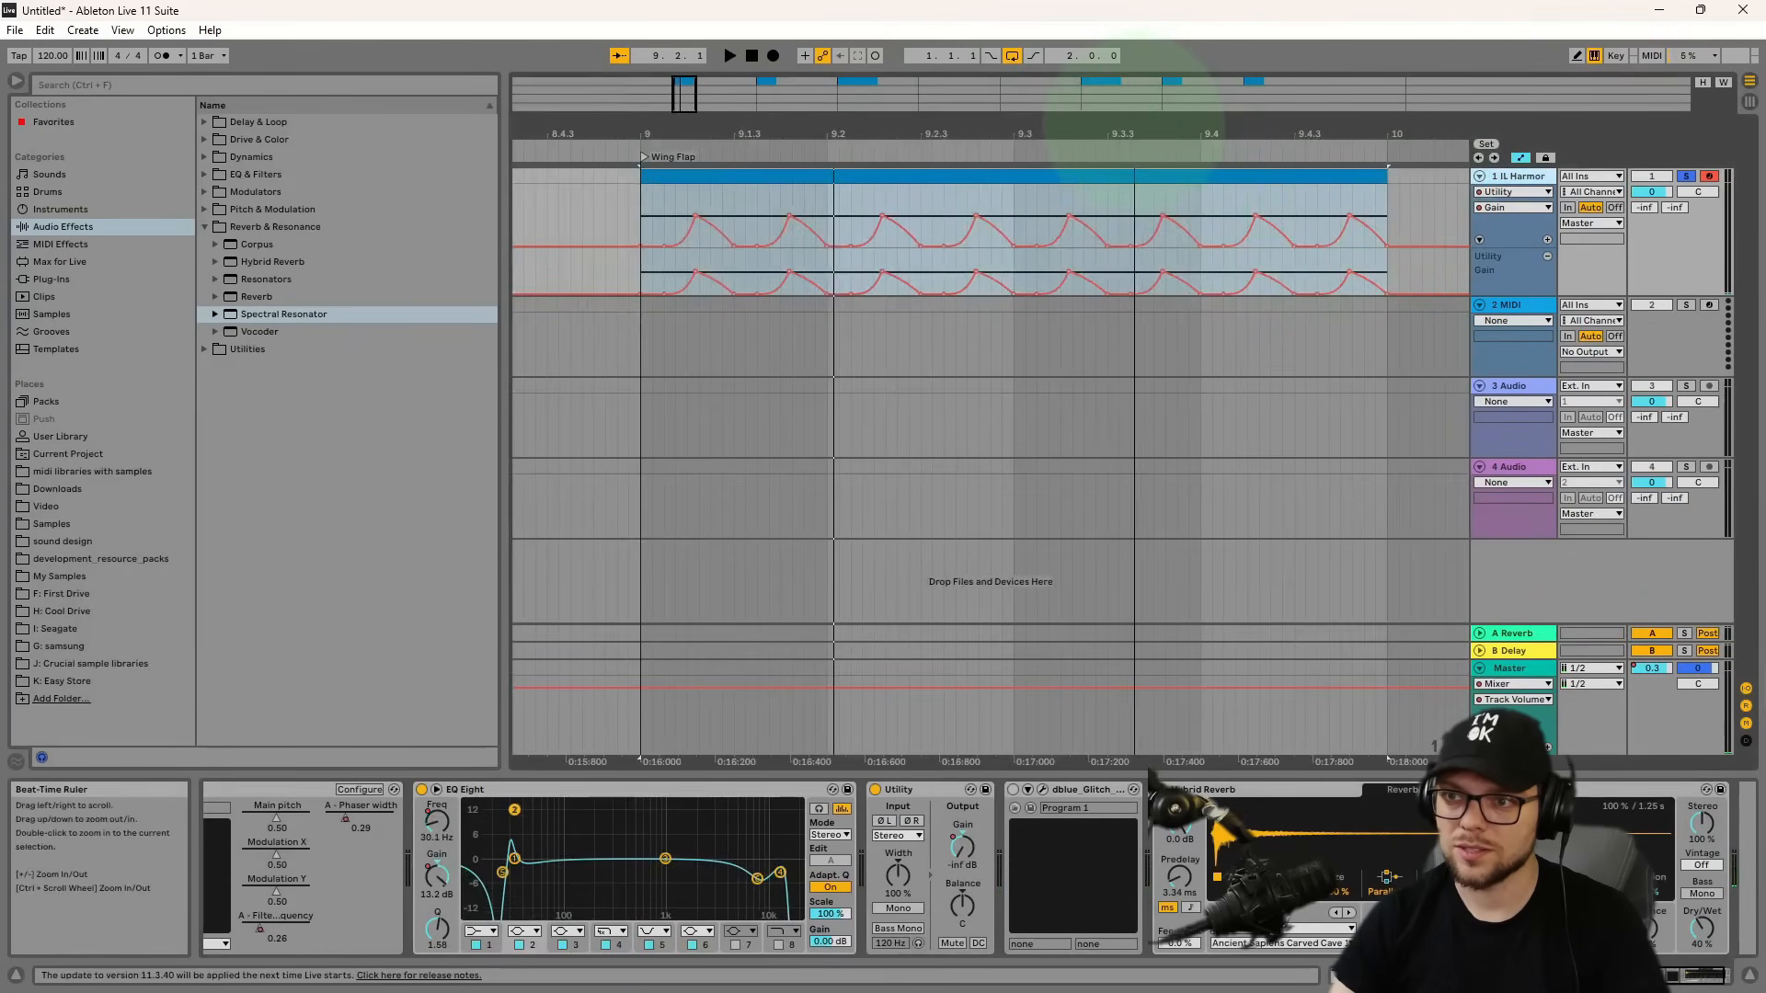
left_click_drag(1135, 126, 1133, 105)
left_click_drag(1218, 229, 809, 236)
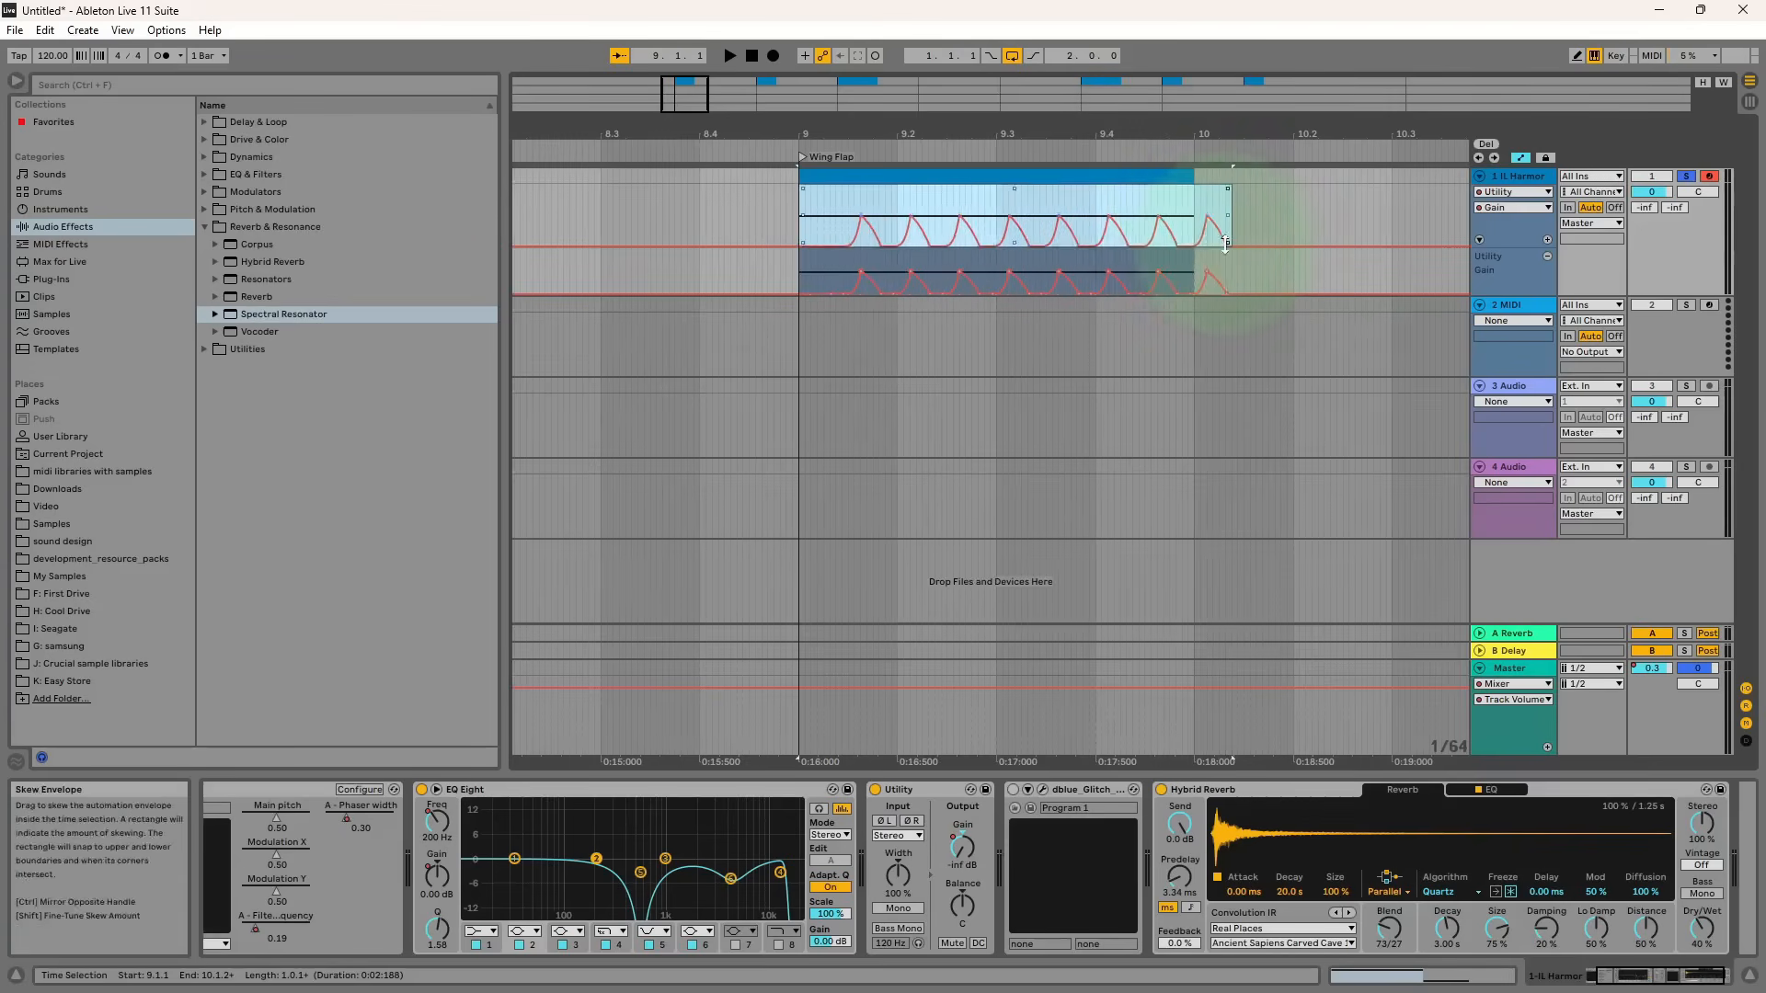
right_click(1196, 244)
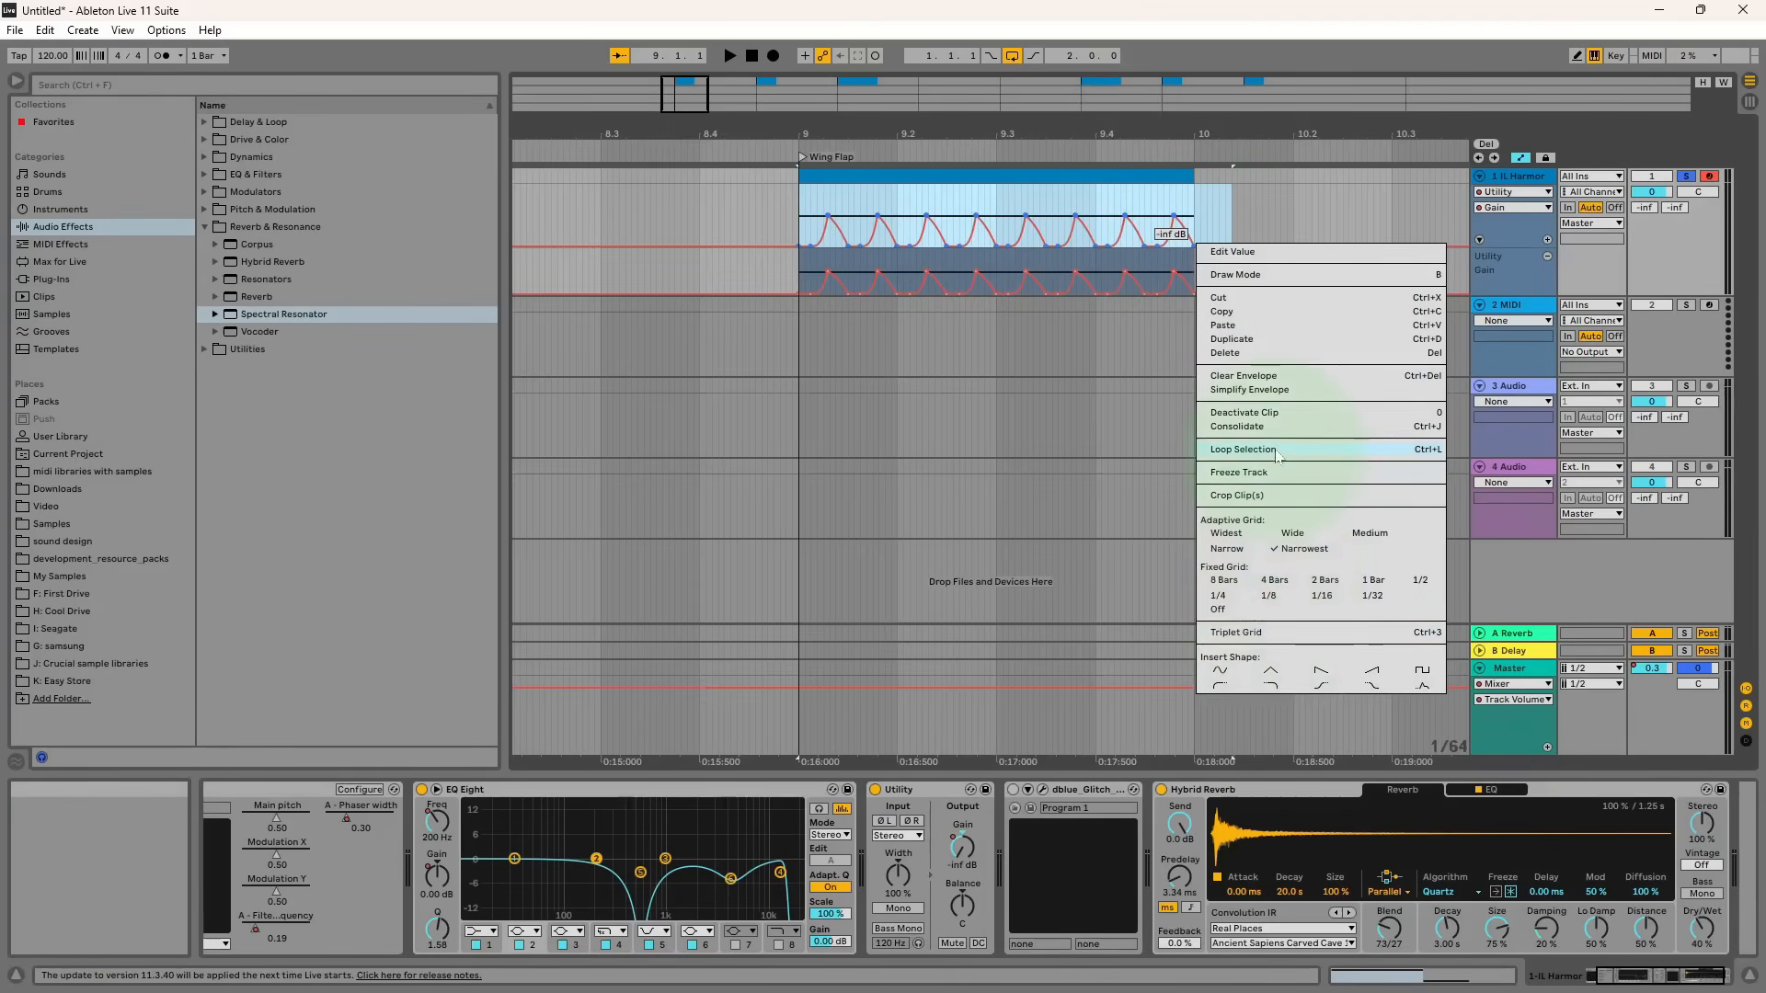
left_click(1032, 218)
right_click(1027, 217)
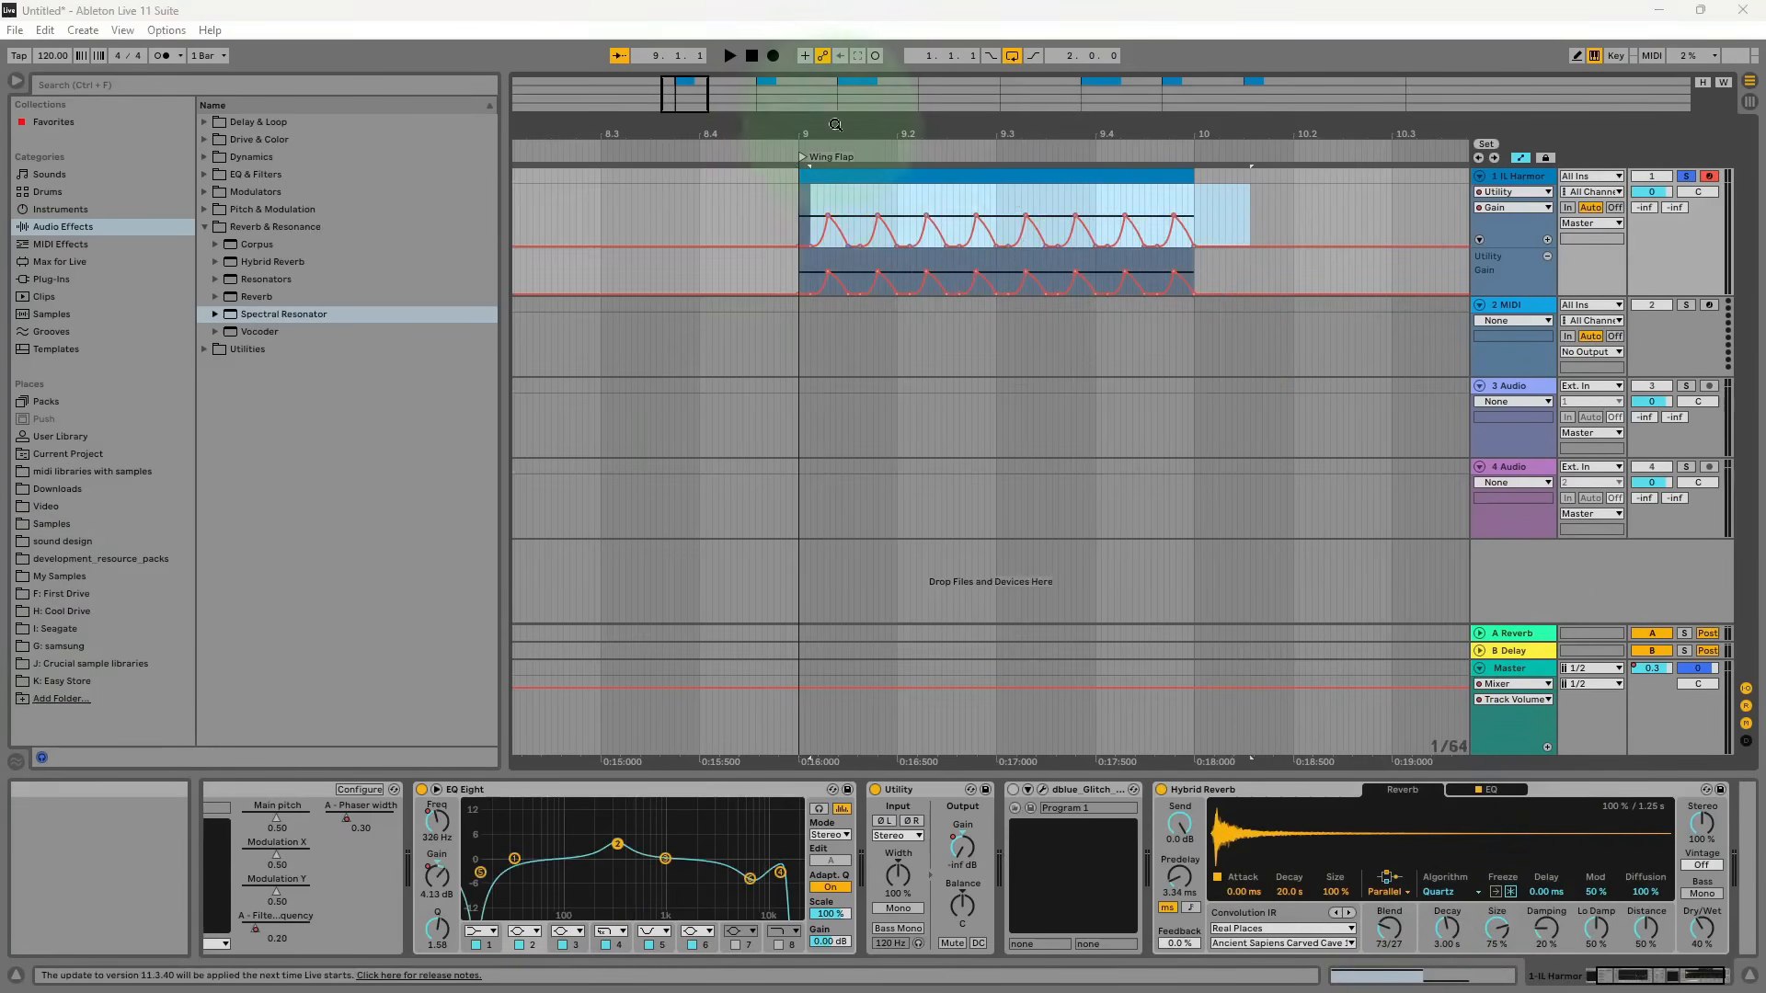
Replace Wing Flap's first two gain automation pulses with one wider pulse spanning 9 to 9.2 and peaking at 9.1.3.
left_click_drag(832, 136, 820, 230)
left_click(817, 216)
left_click(894, 210)
left_click(947, 216)
left_click(869, 246)
left_click_drag(886, 245, 886, 198)
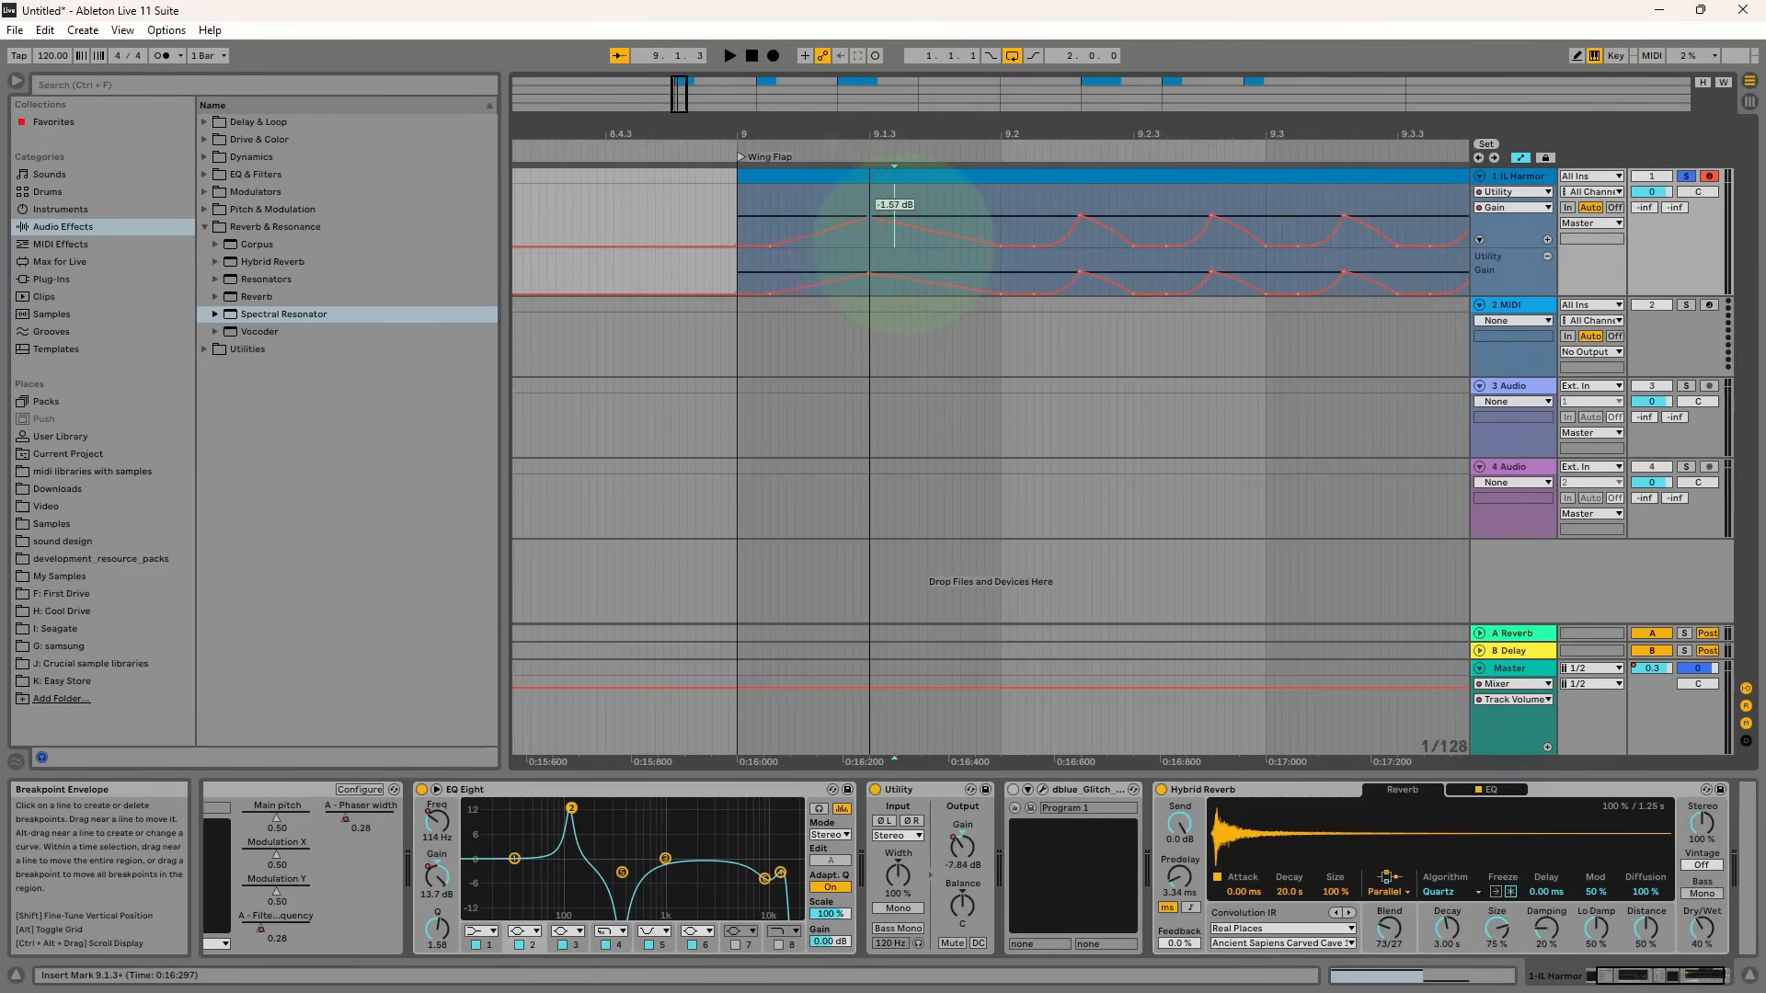
Duplicate the one-beat gain automation pulse three times to fill the Wing Flap clip, and play the clip.
left_click_drag(1001, 206, 738, 220)
key("ctrl+d")
key("ctrl+d")
key("ctrl+d")
left_click_drag(799, 134, 800, 87)
left_click(796, 178)
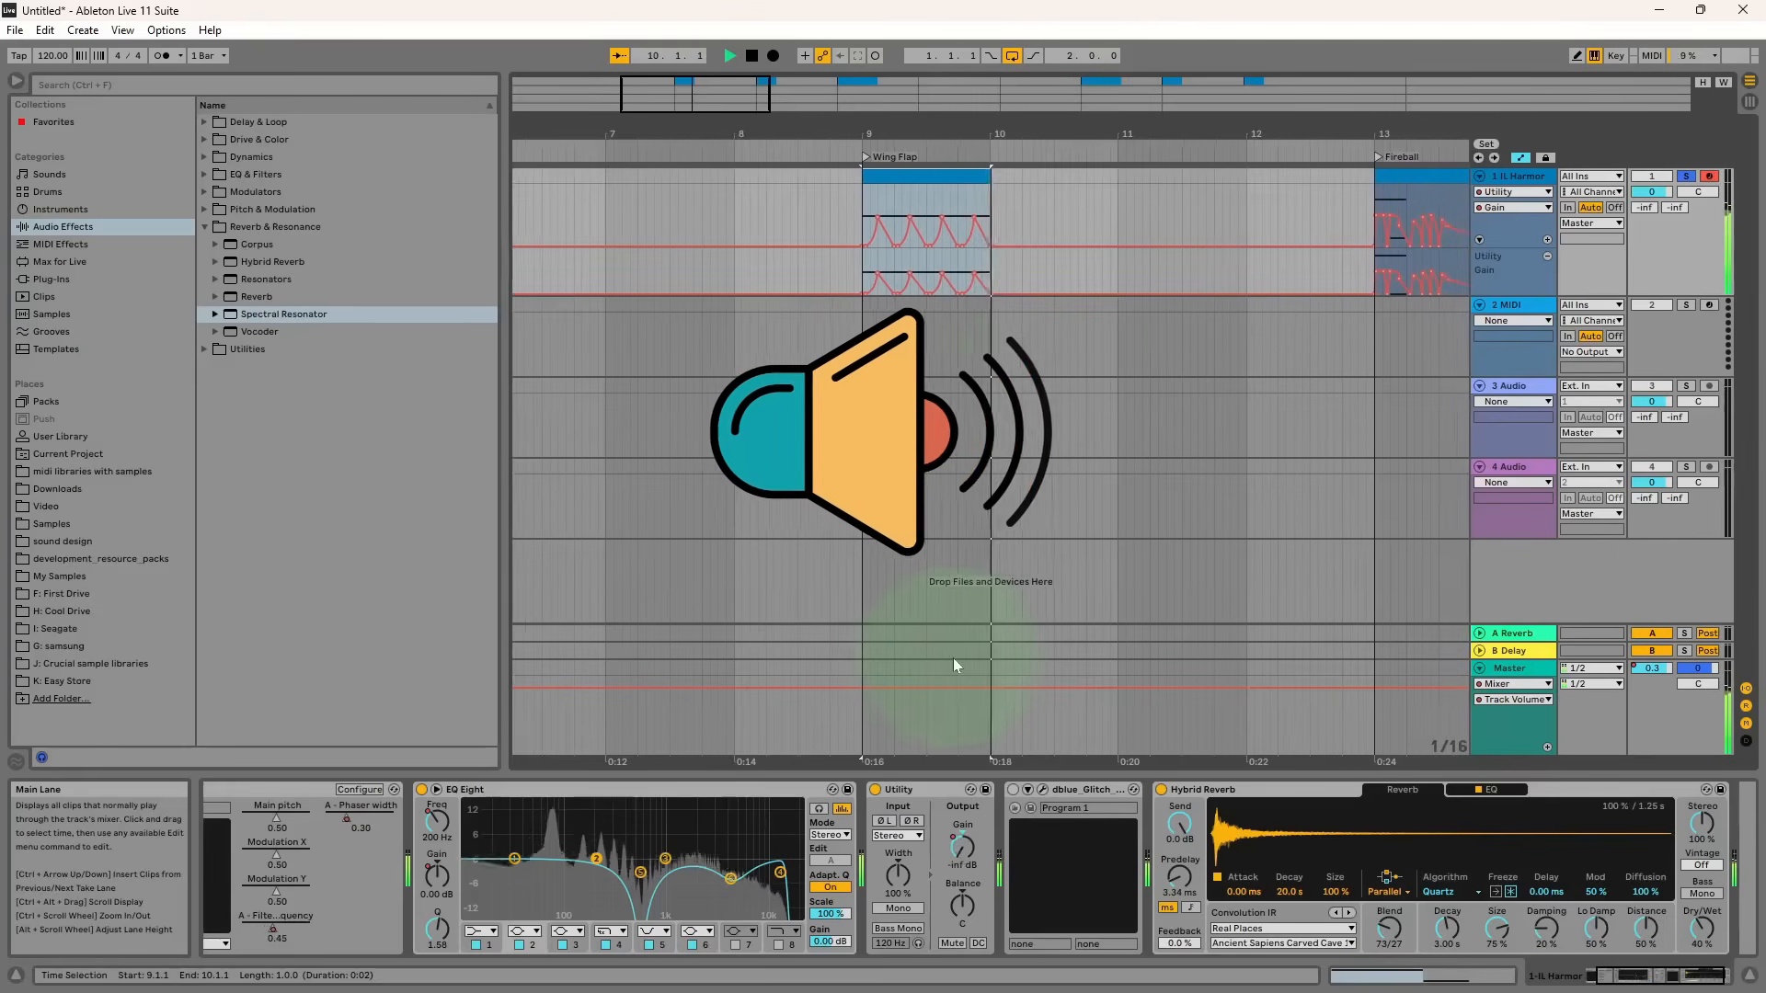
key("space")
key("space")
left_click_drag(1050, 125, 1039, 139)
key("space")
key("space")
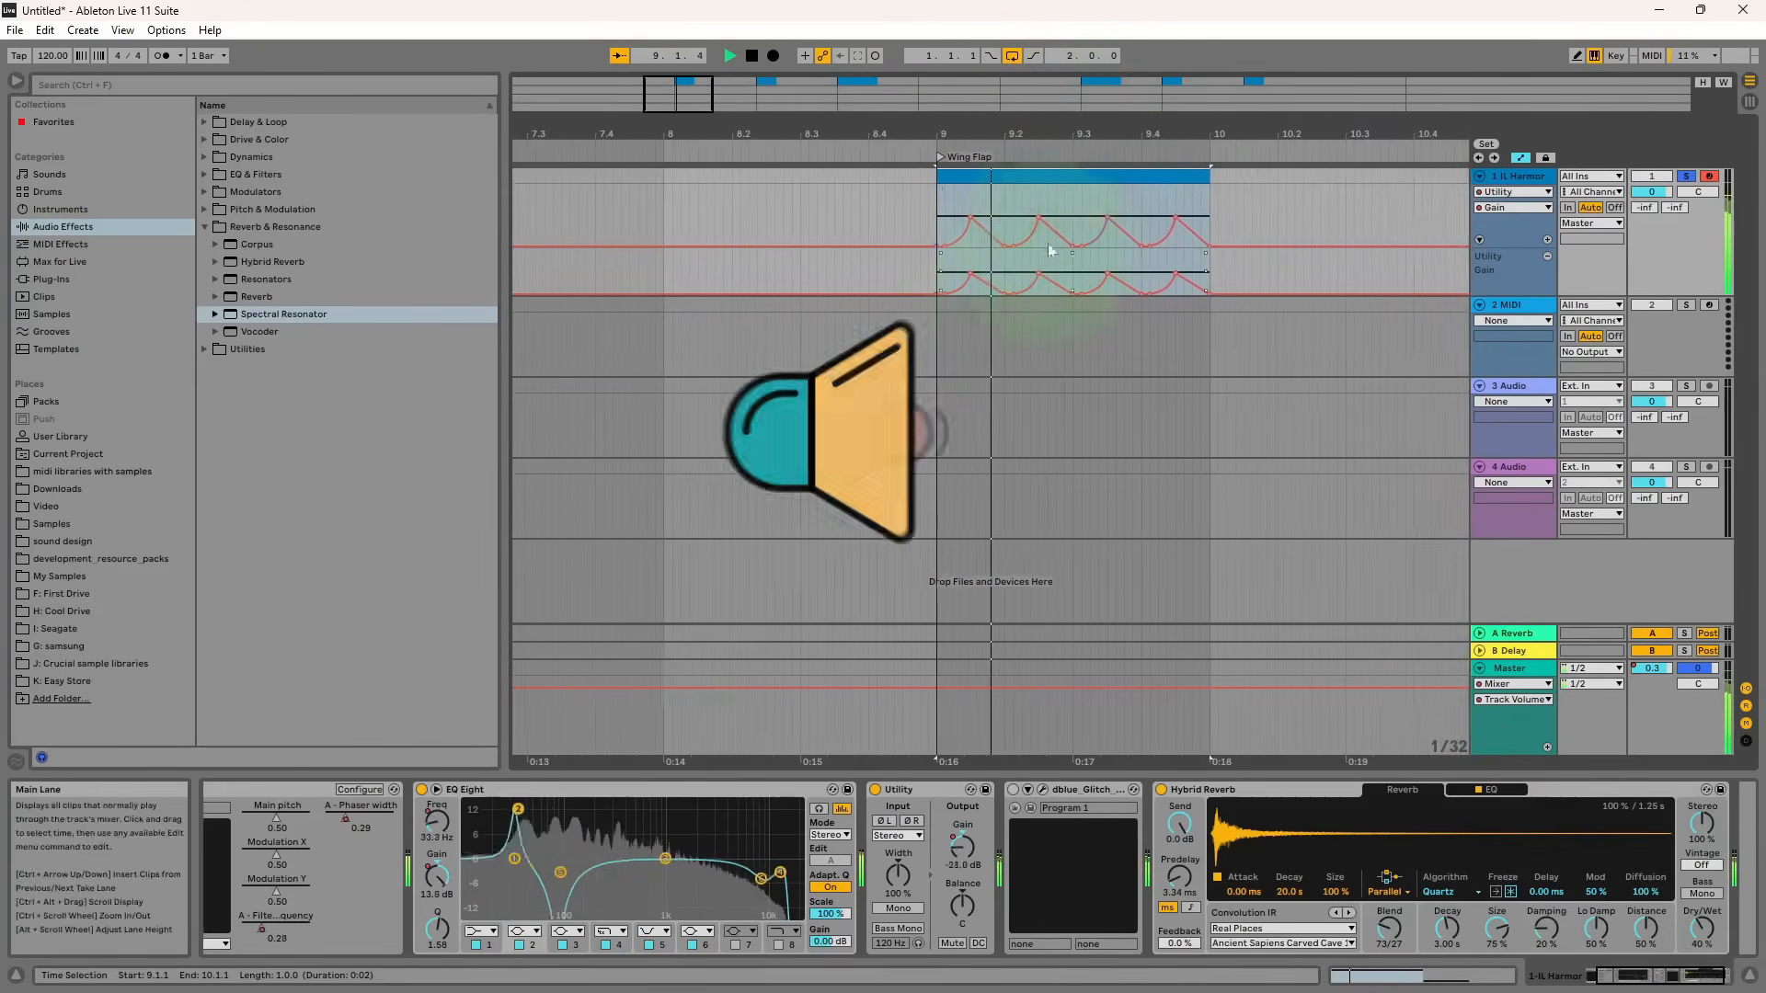
Shorten the Wing Flap clip to end at 9.3 and play it.
key("space")
left_click(1534, 184)
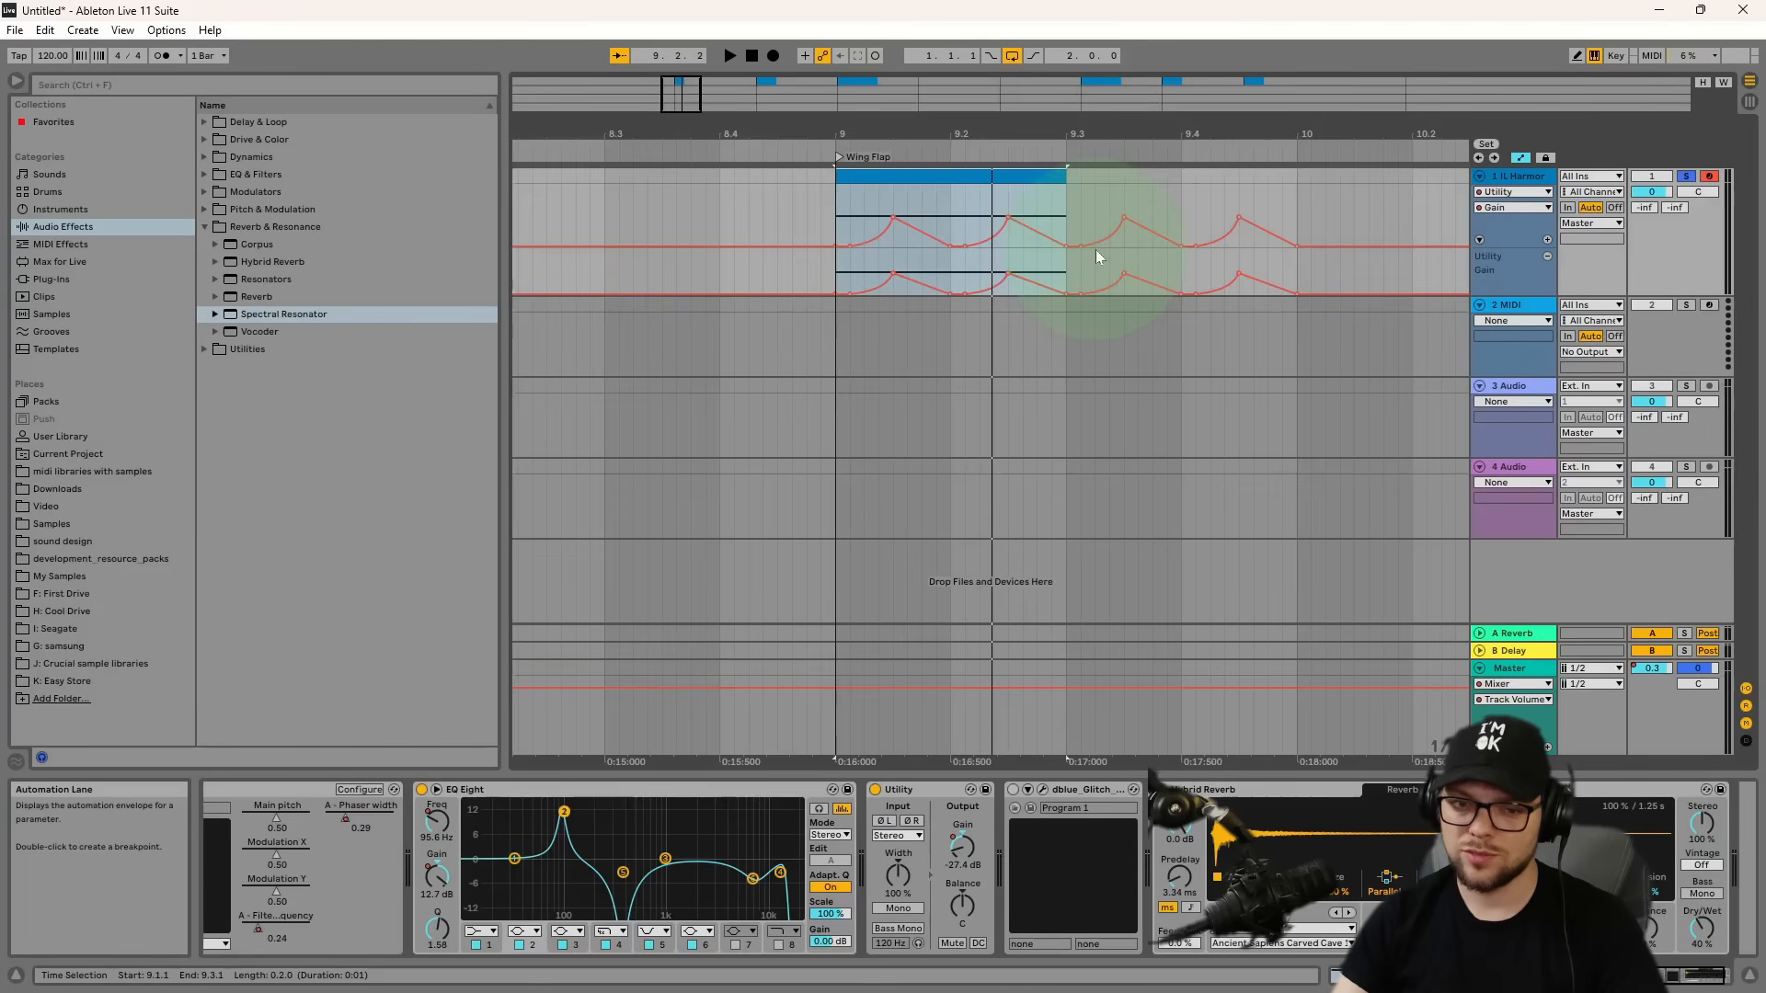
key("space")
key("space")
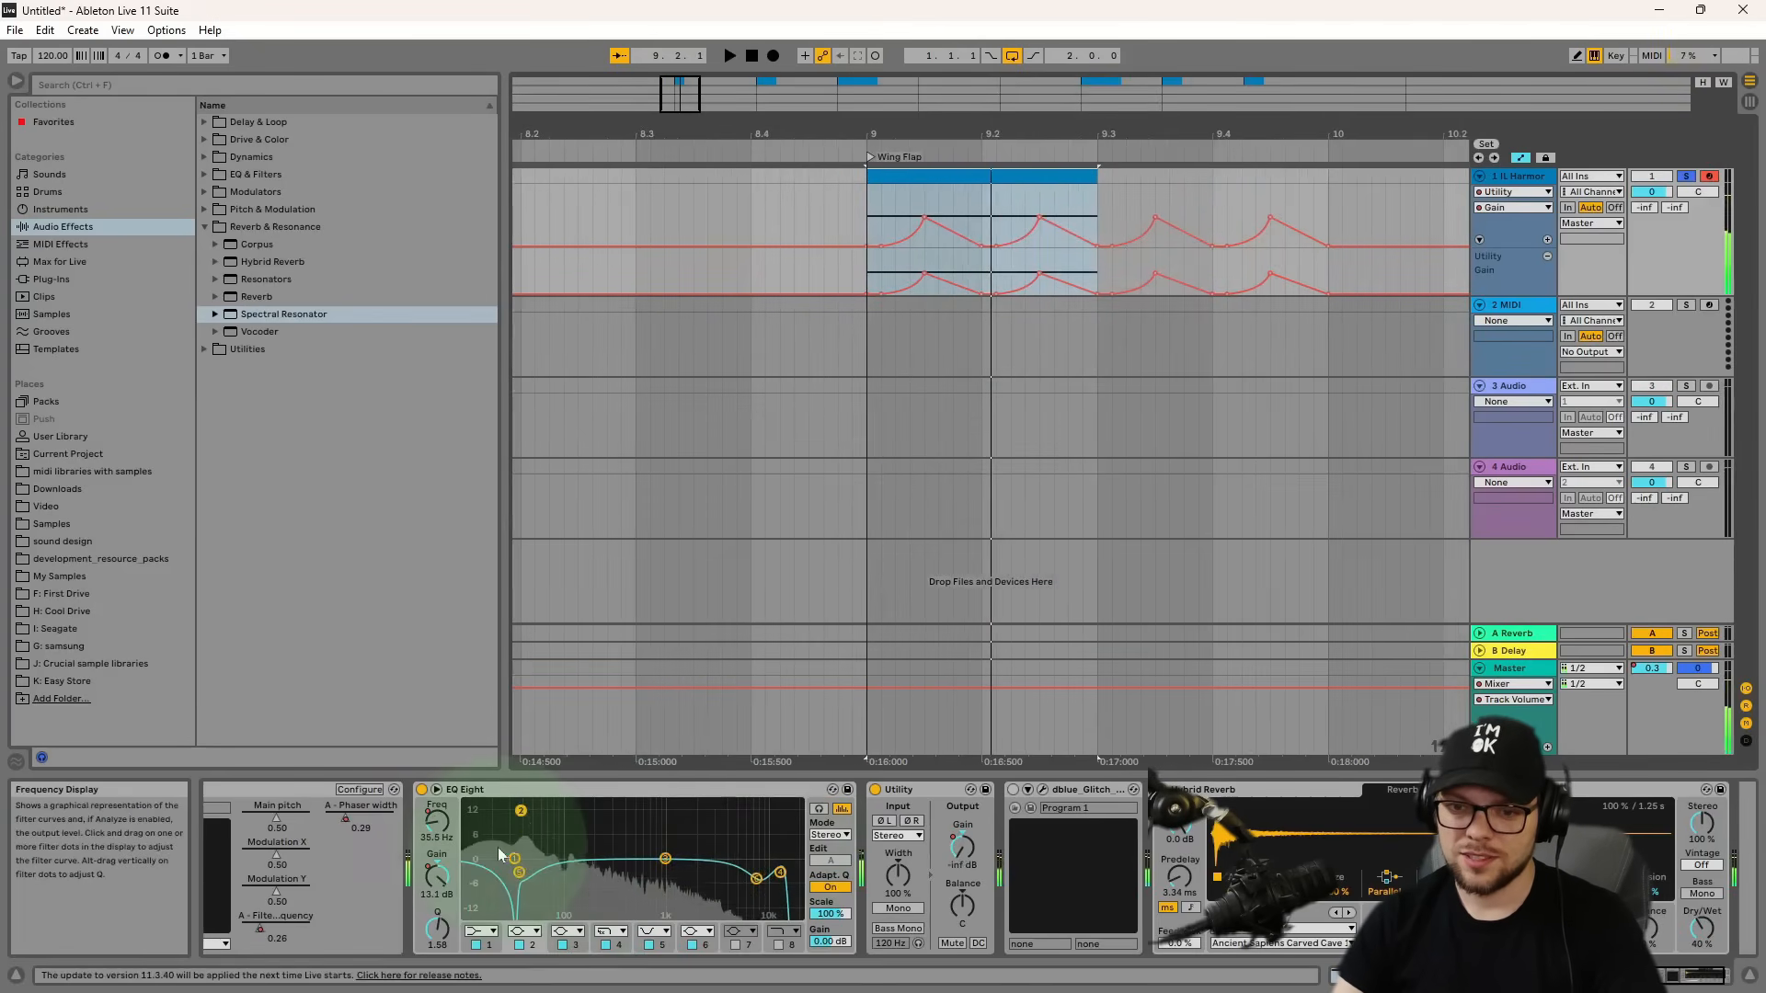
Show EQ Eight's 2 Frequency automation and lower its breakpoints near the Wing Flap start and at 9.3, playing the result.
right_click(441, 821)
left_click(478, 834)
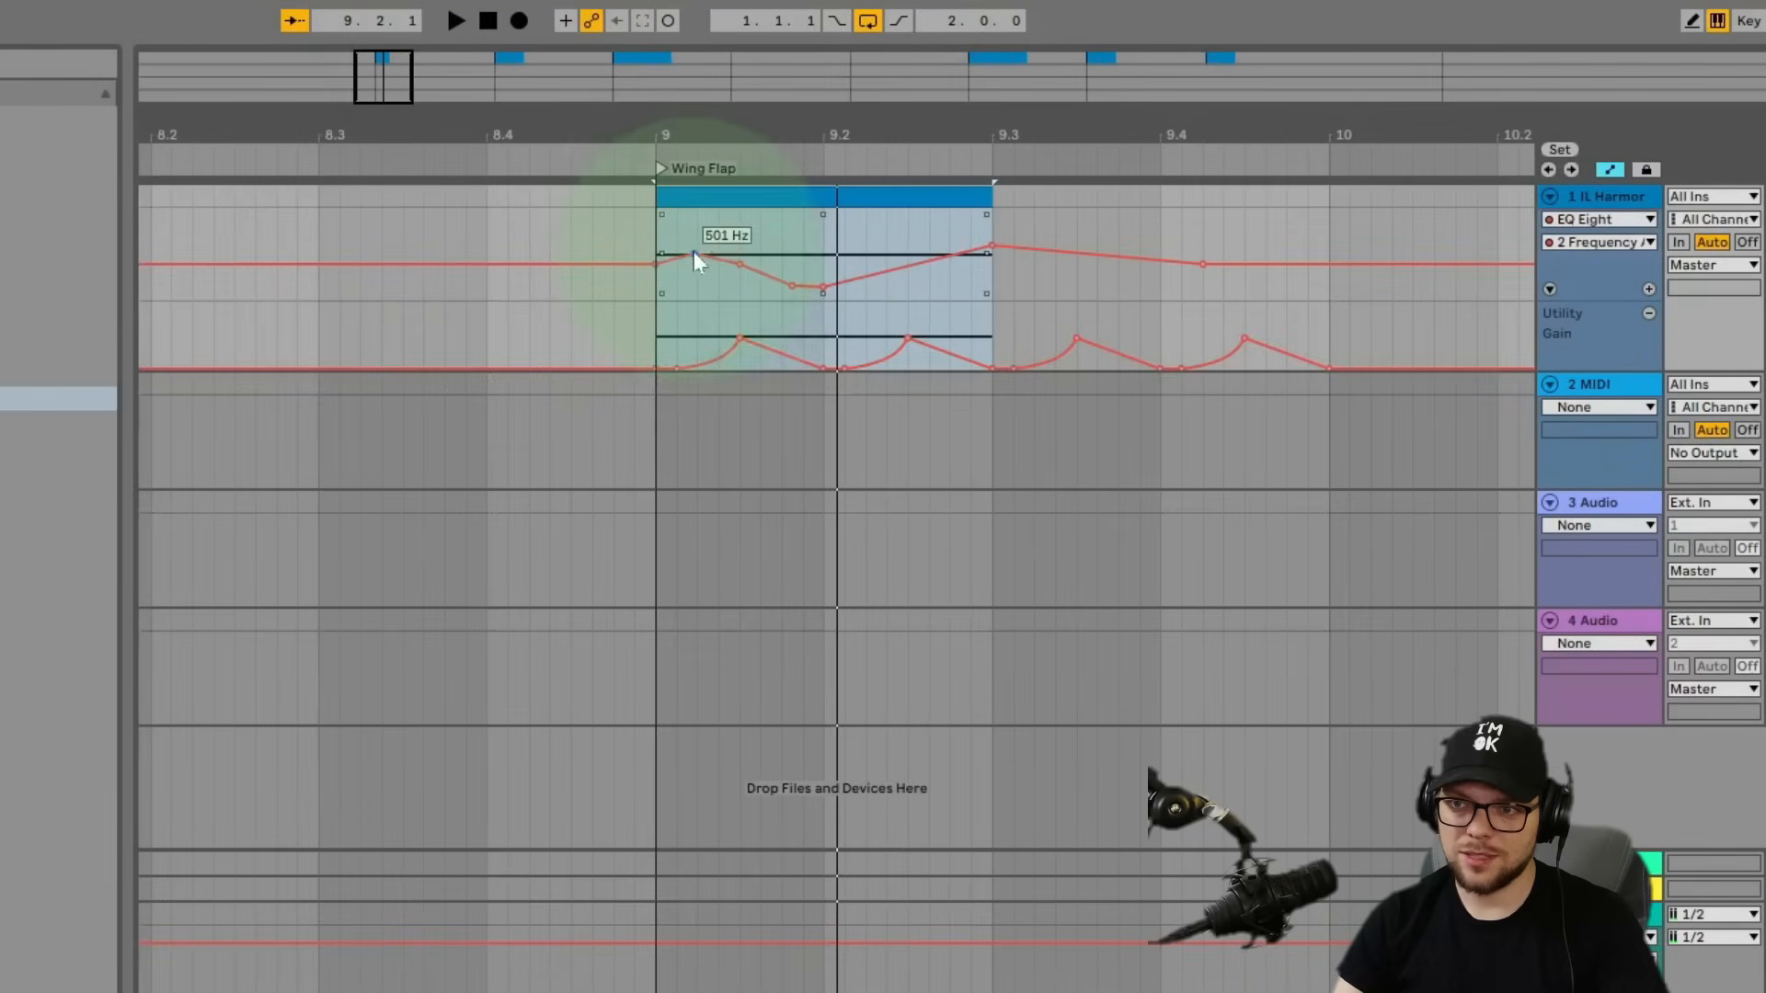
left_click_drag(693, 251, 694, 269)
left_click_drag(993, 247, 992, 260)
key("space")
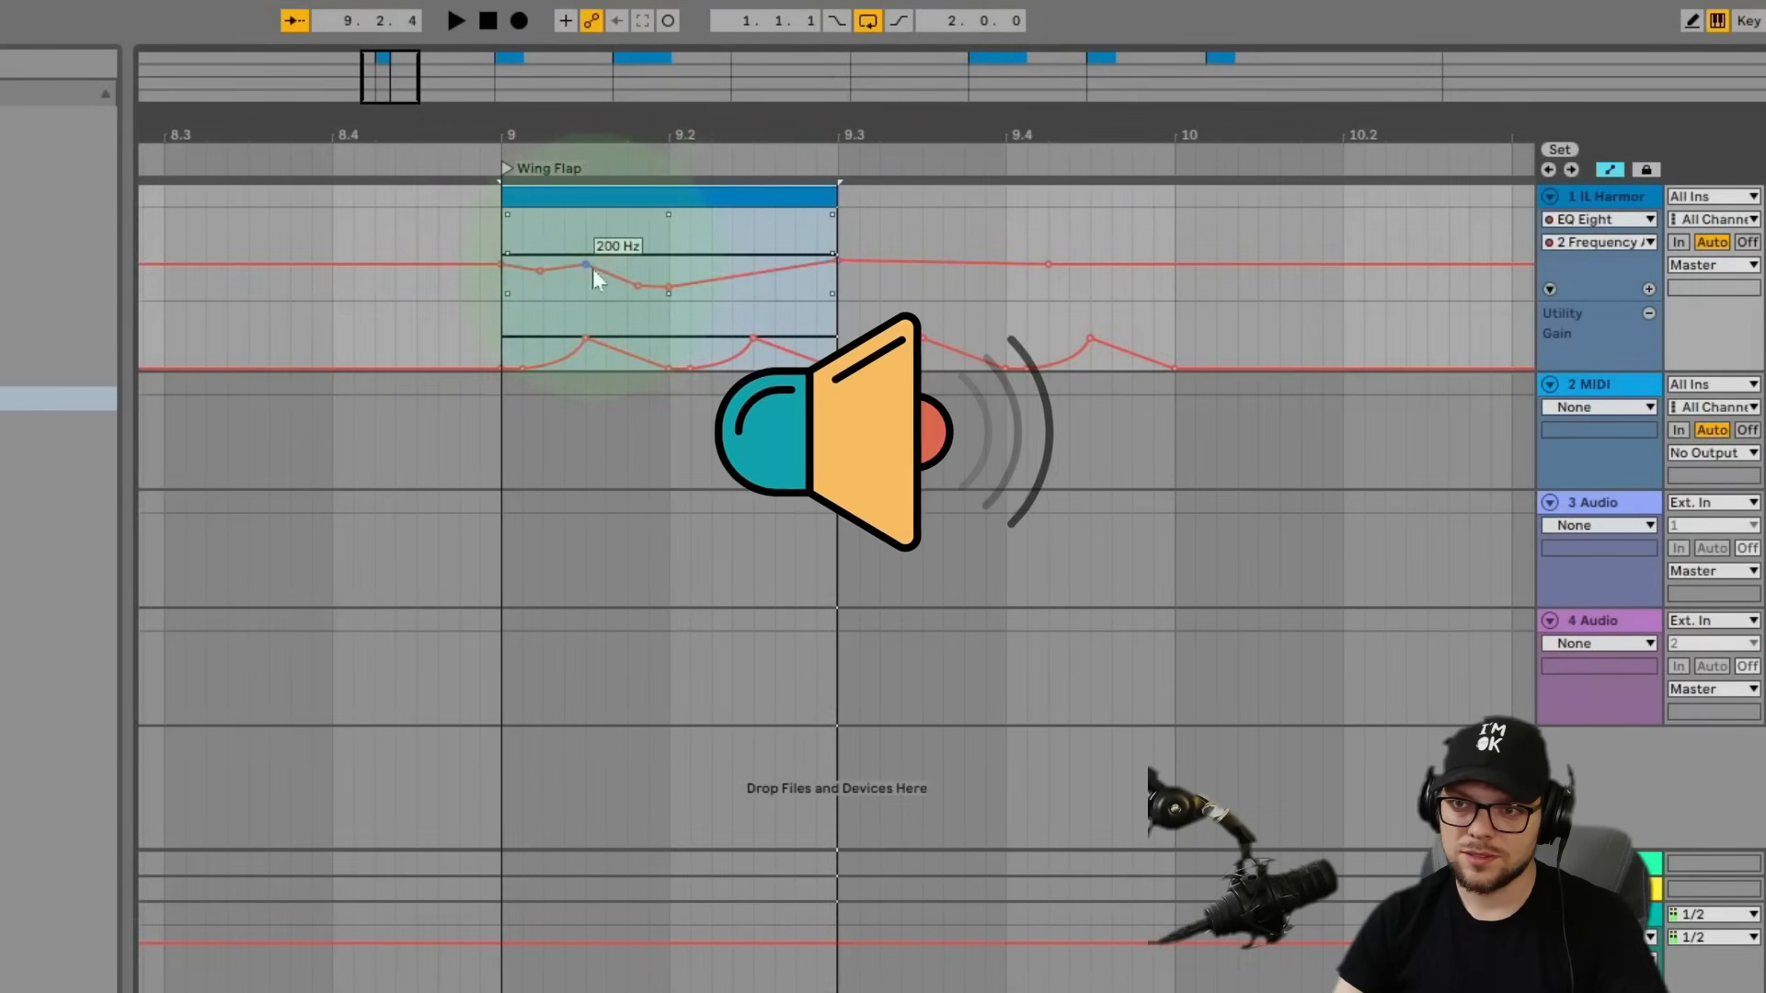
key("space")
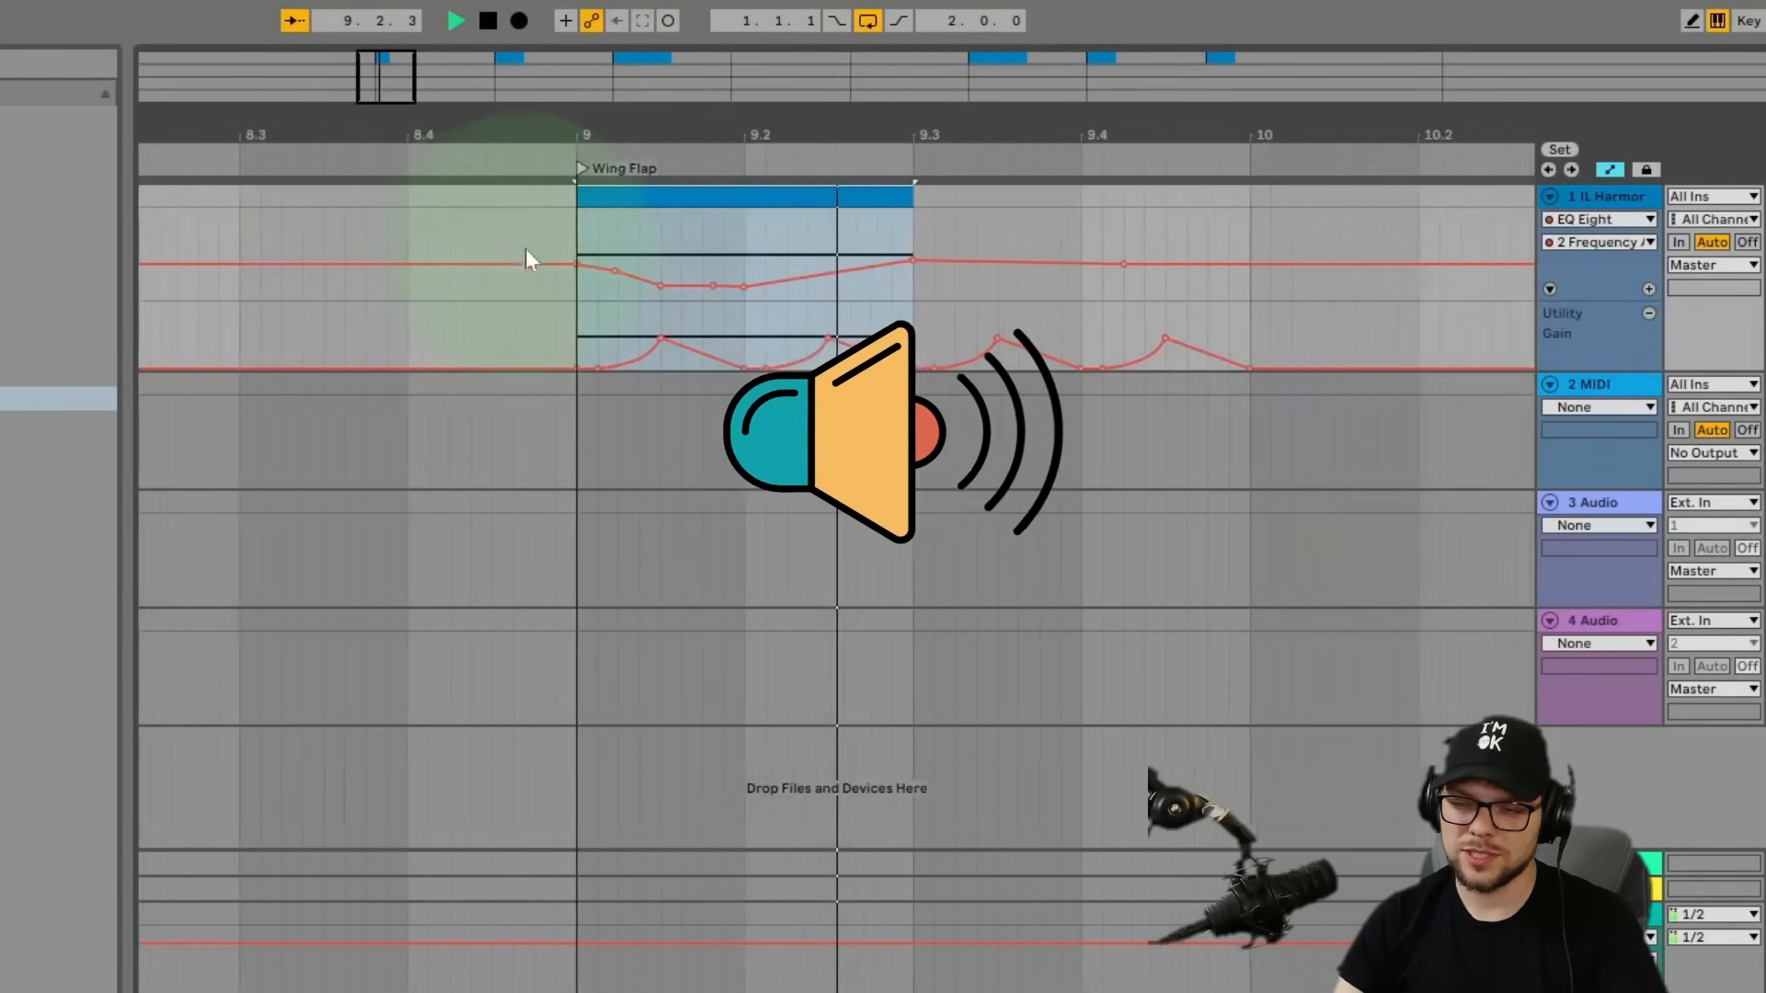
key("space")
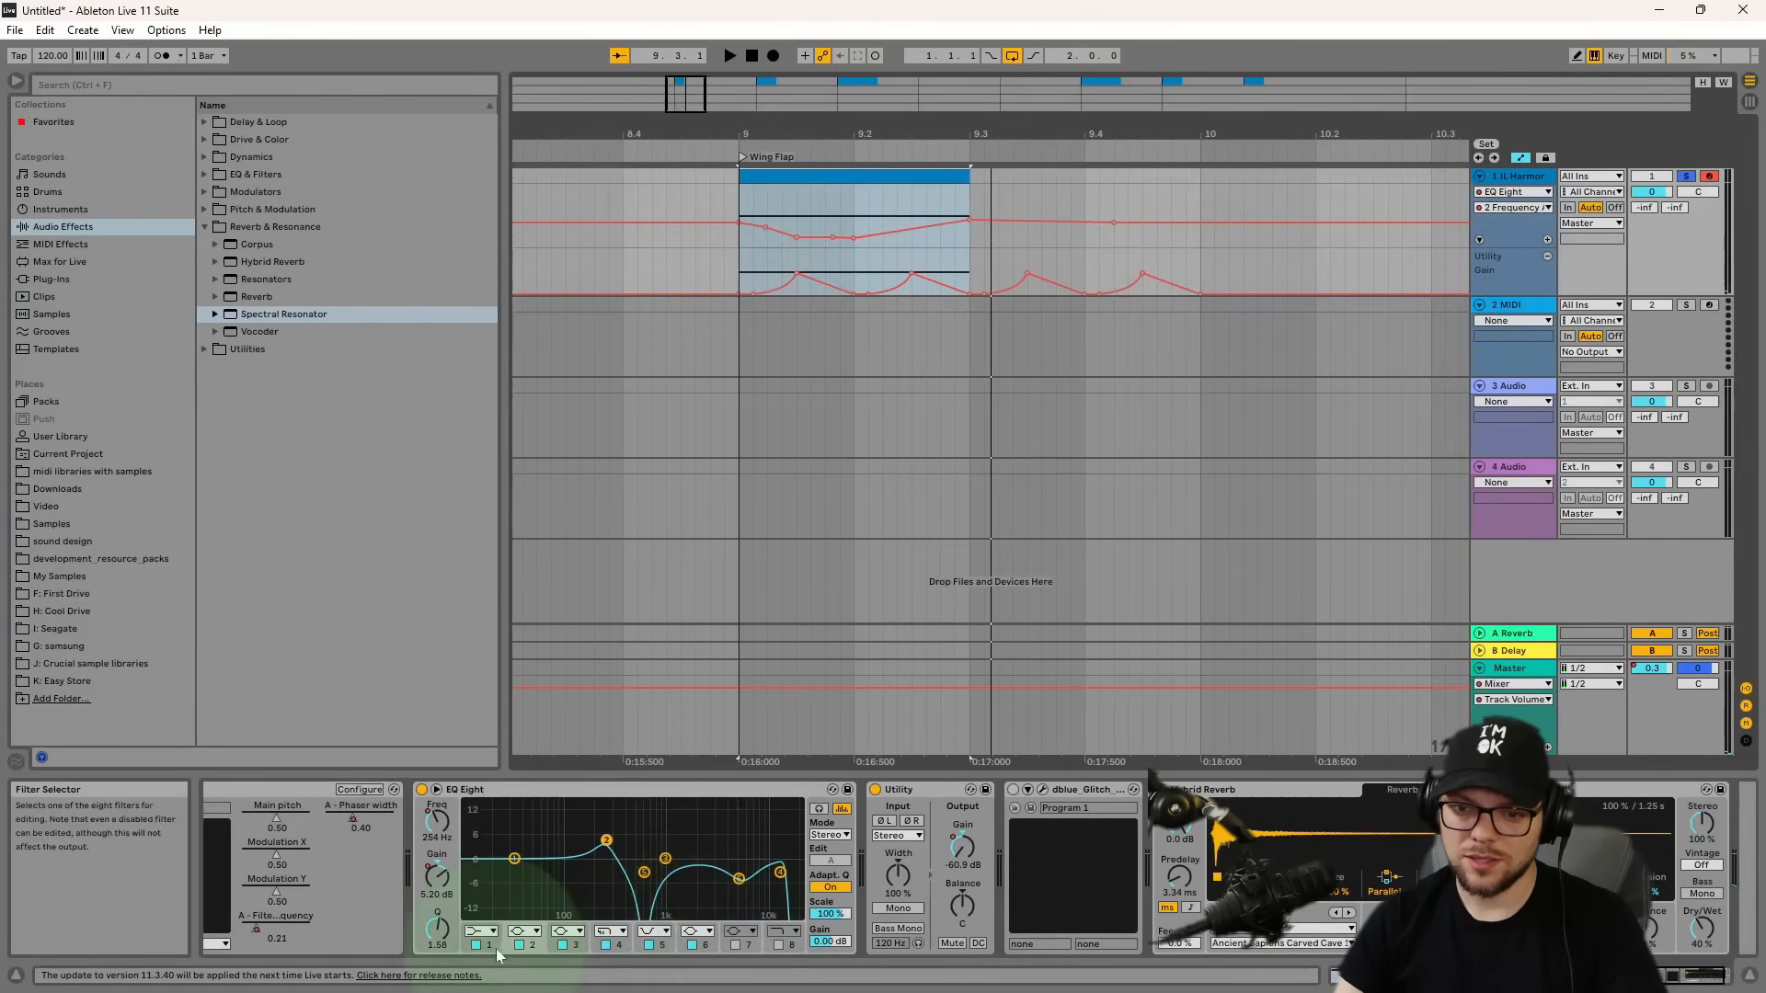
Try a 4 Frequency automation dip at 9.1.2 in EQ Eight for Wing Flap, play it and undo the automation.
left_click(622, 946)
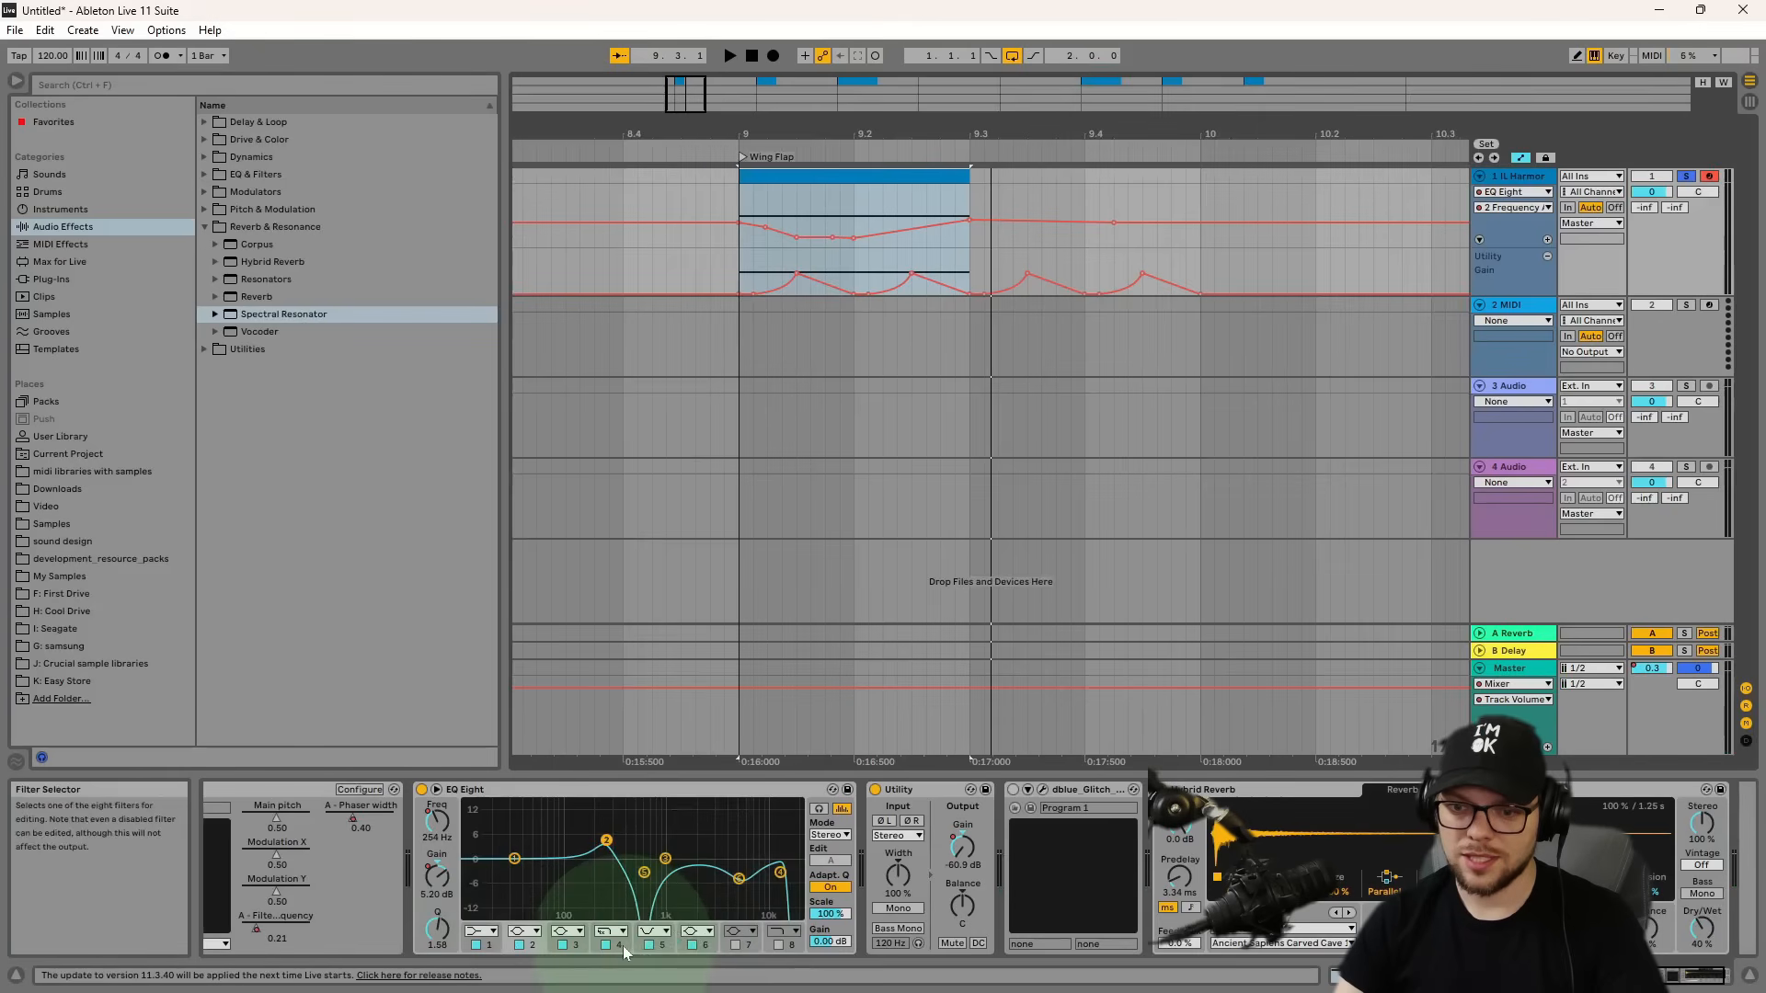
right_click(442, 820)
left_click(467, 834)
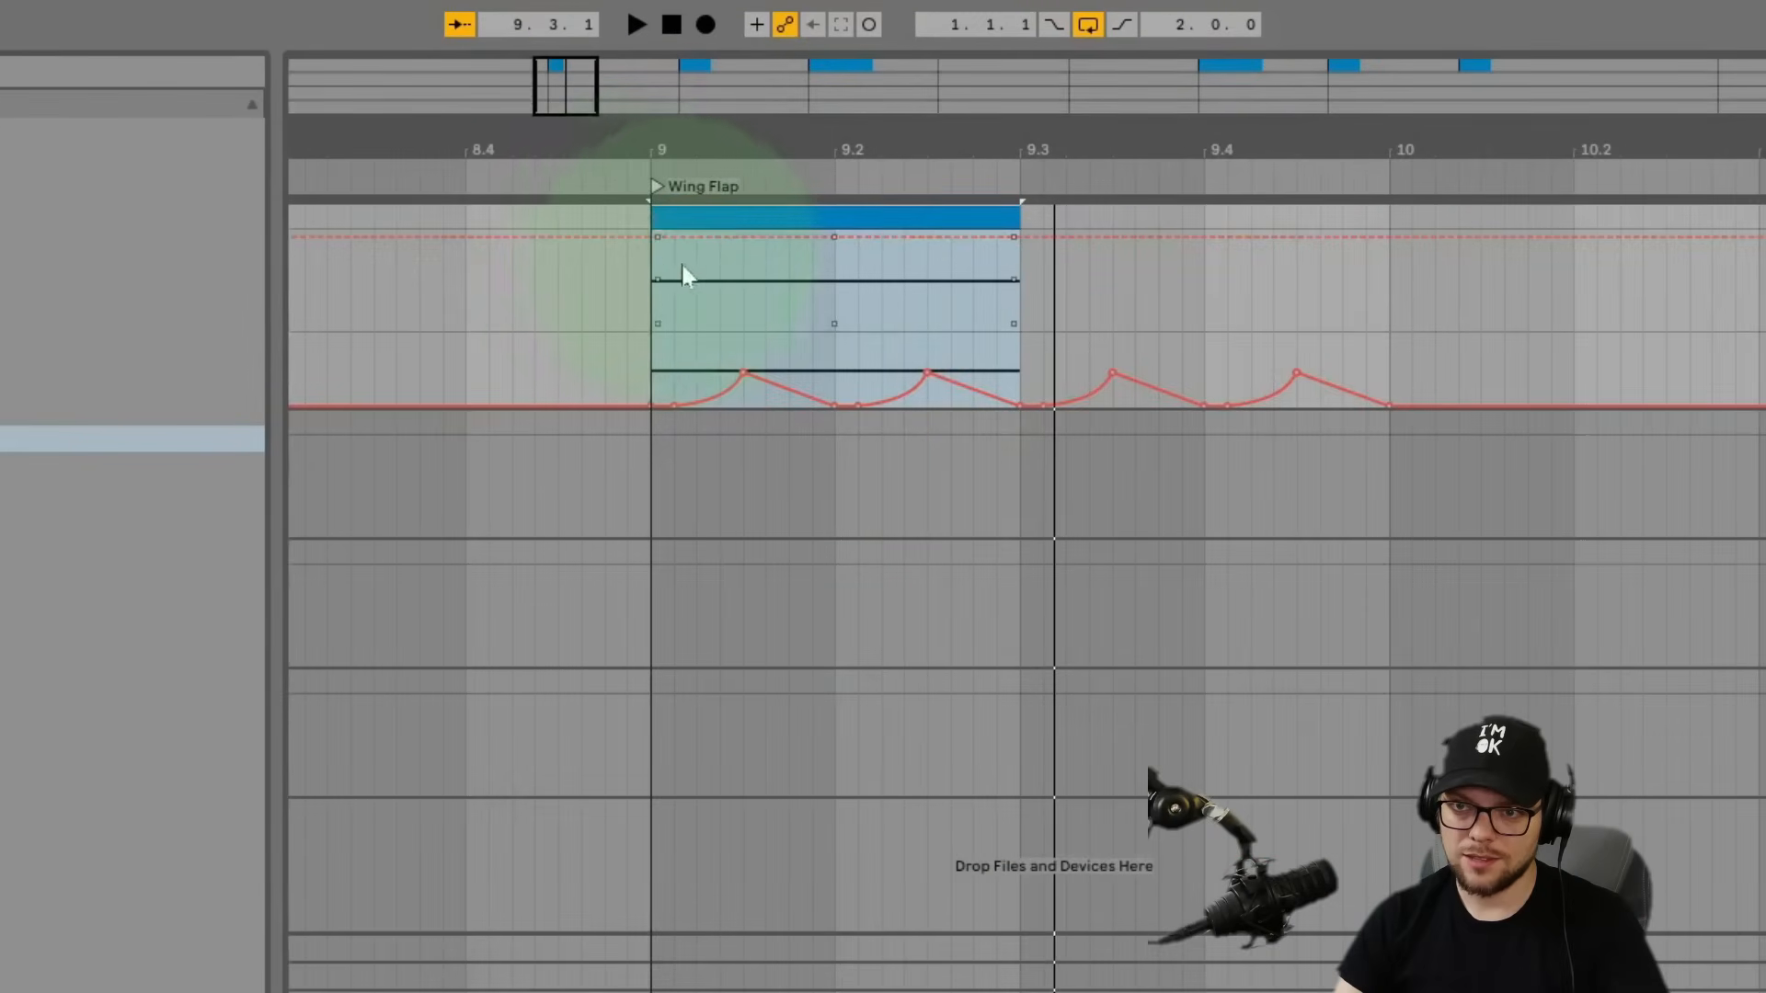
left_click(685, 276)
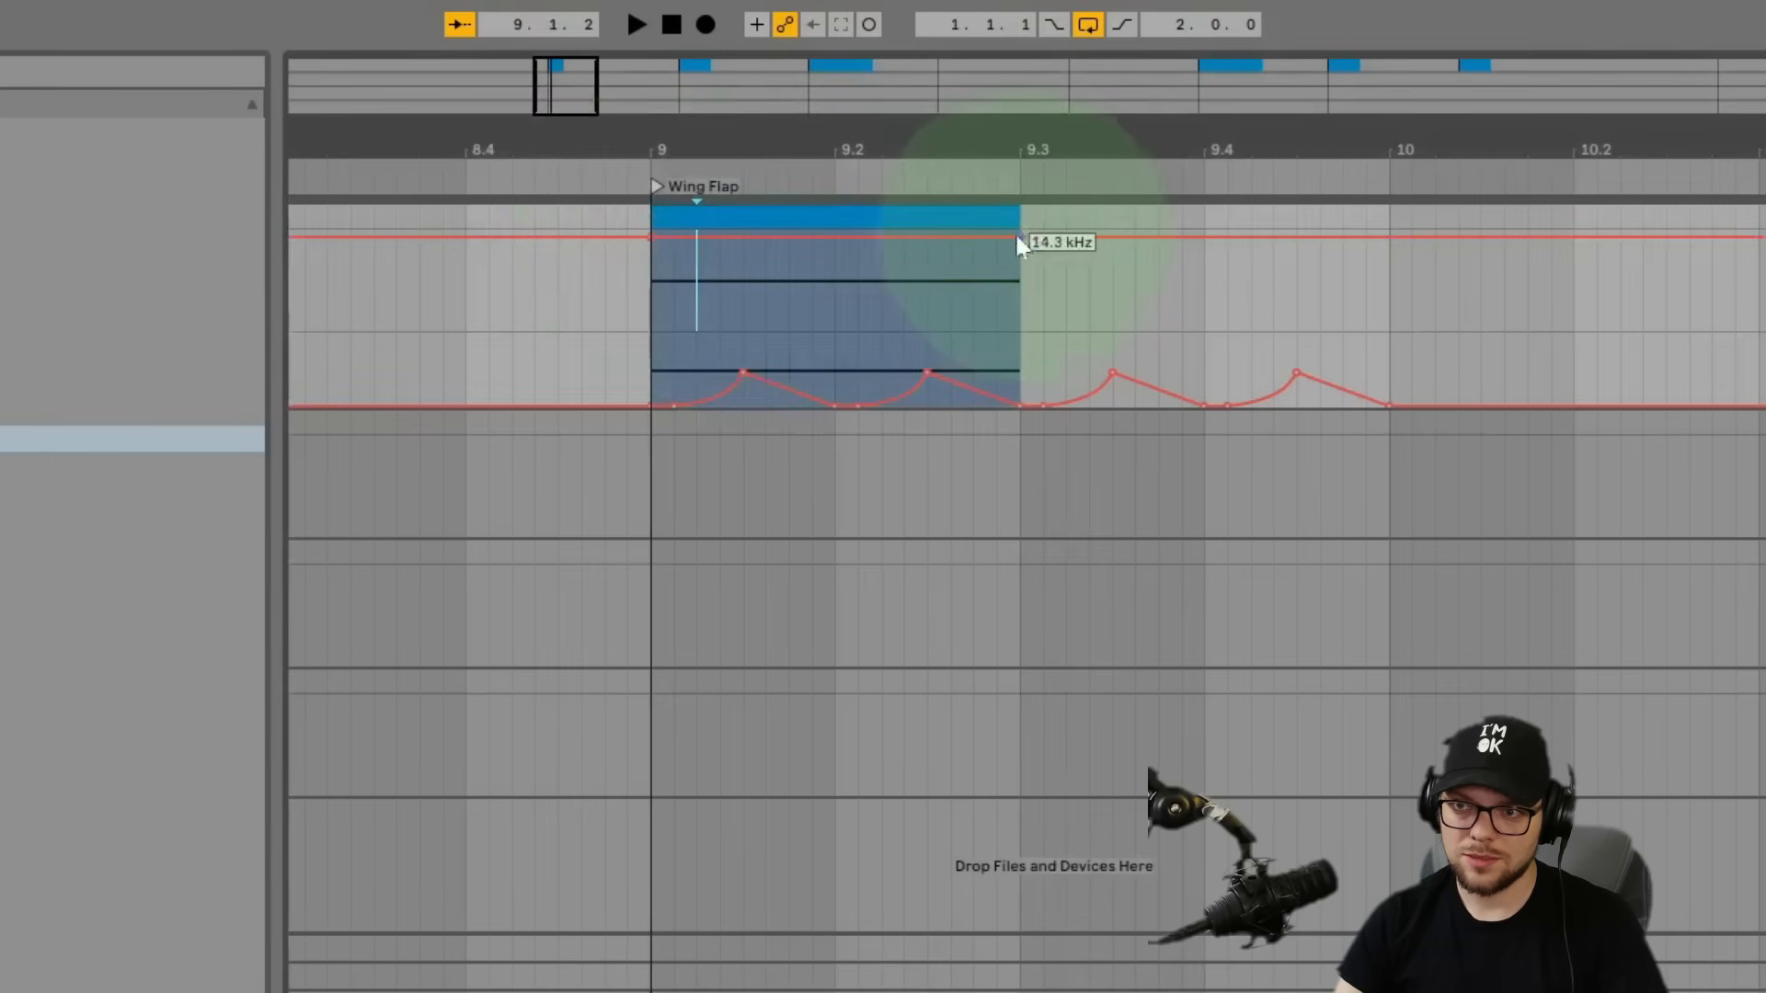
left_click_drag(797, 238, 696, 306)
key("space")
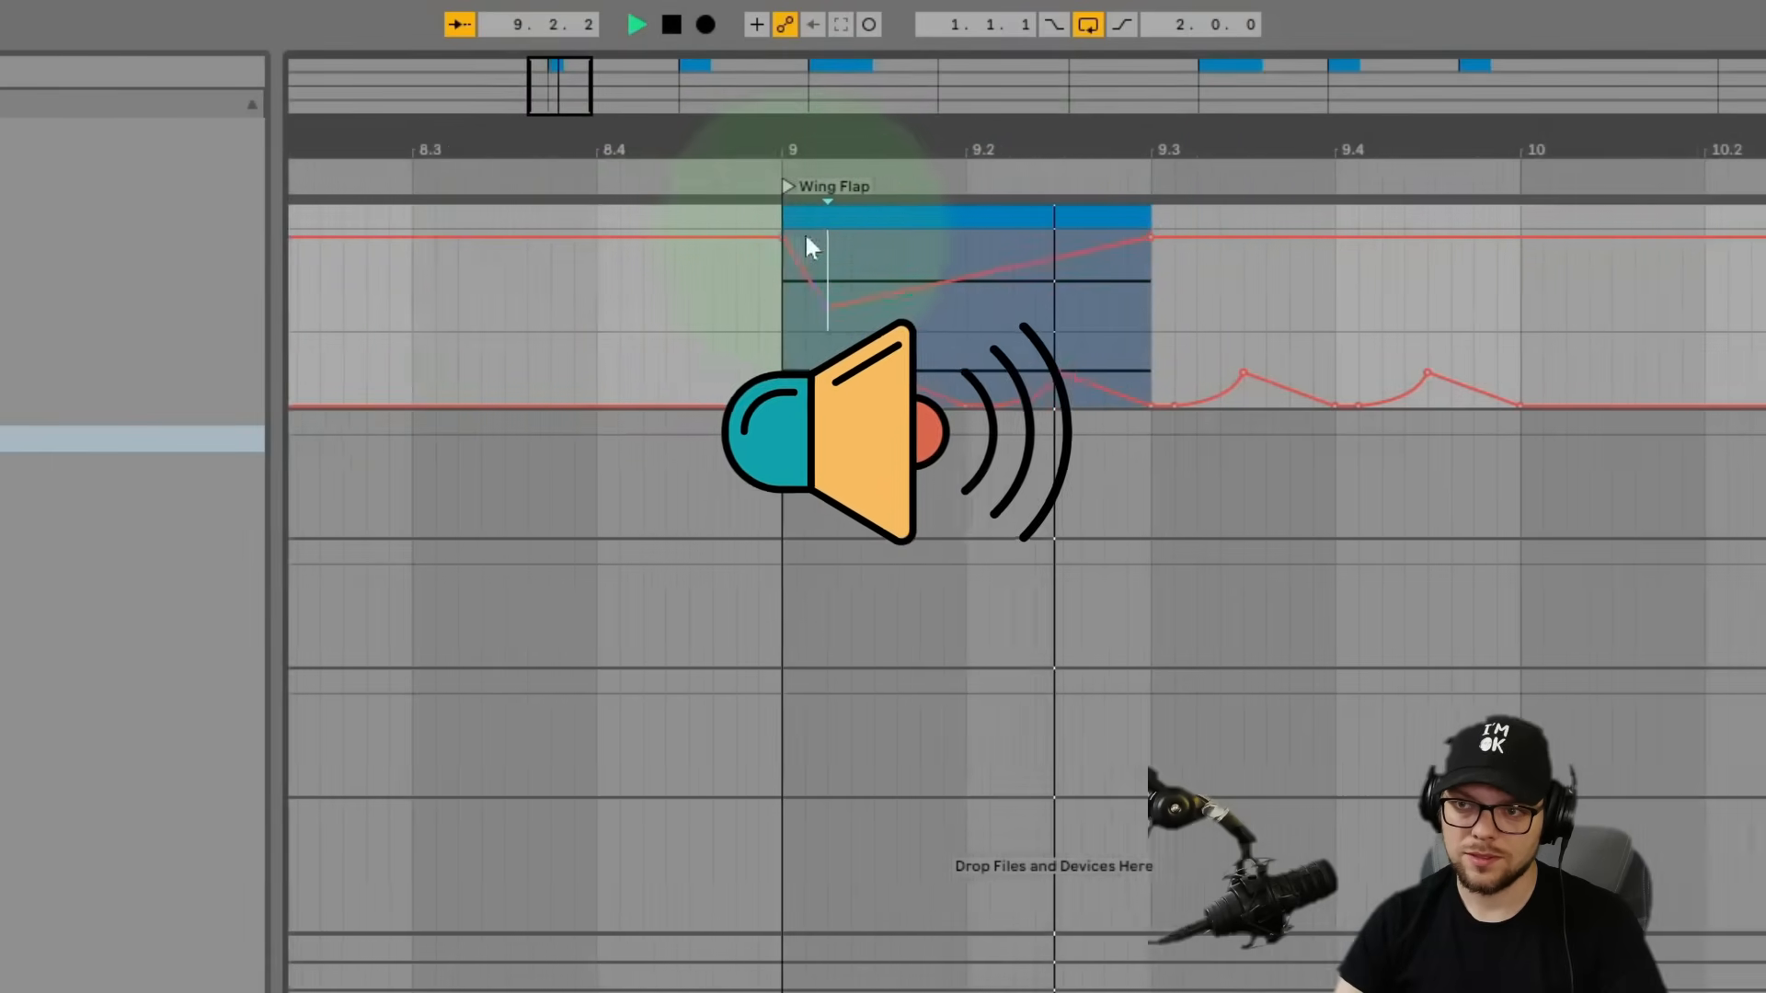
key("space")
left_click(870, 212)
left_click(716, 252)
key("ctrl+z")
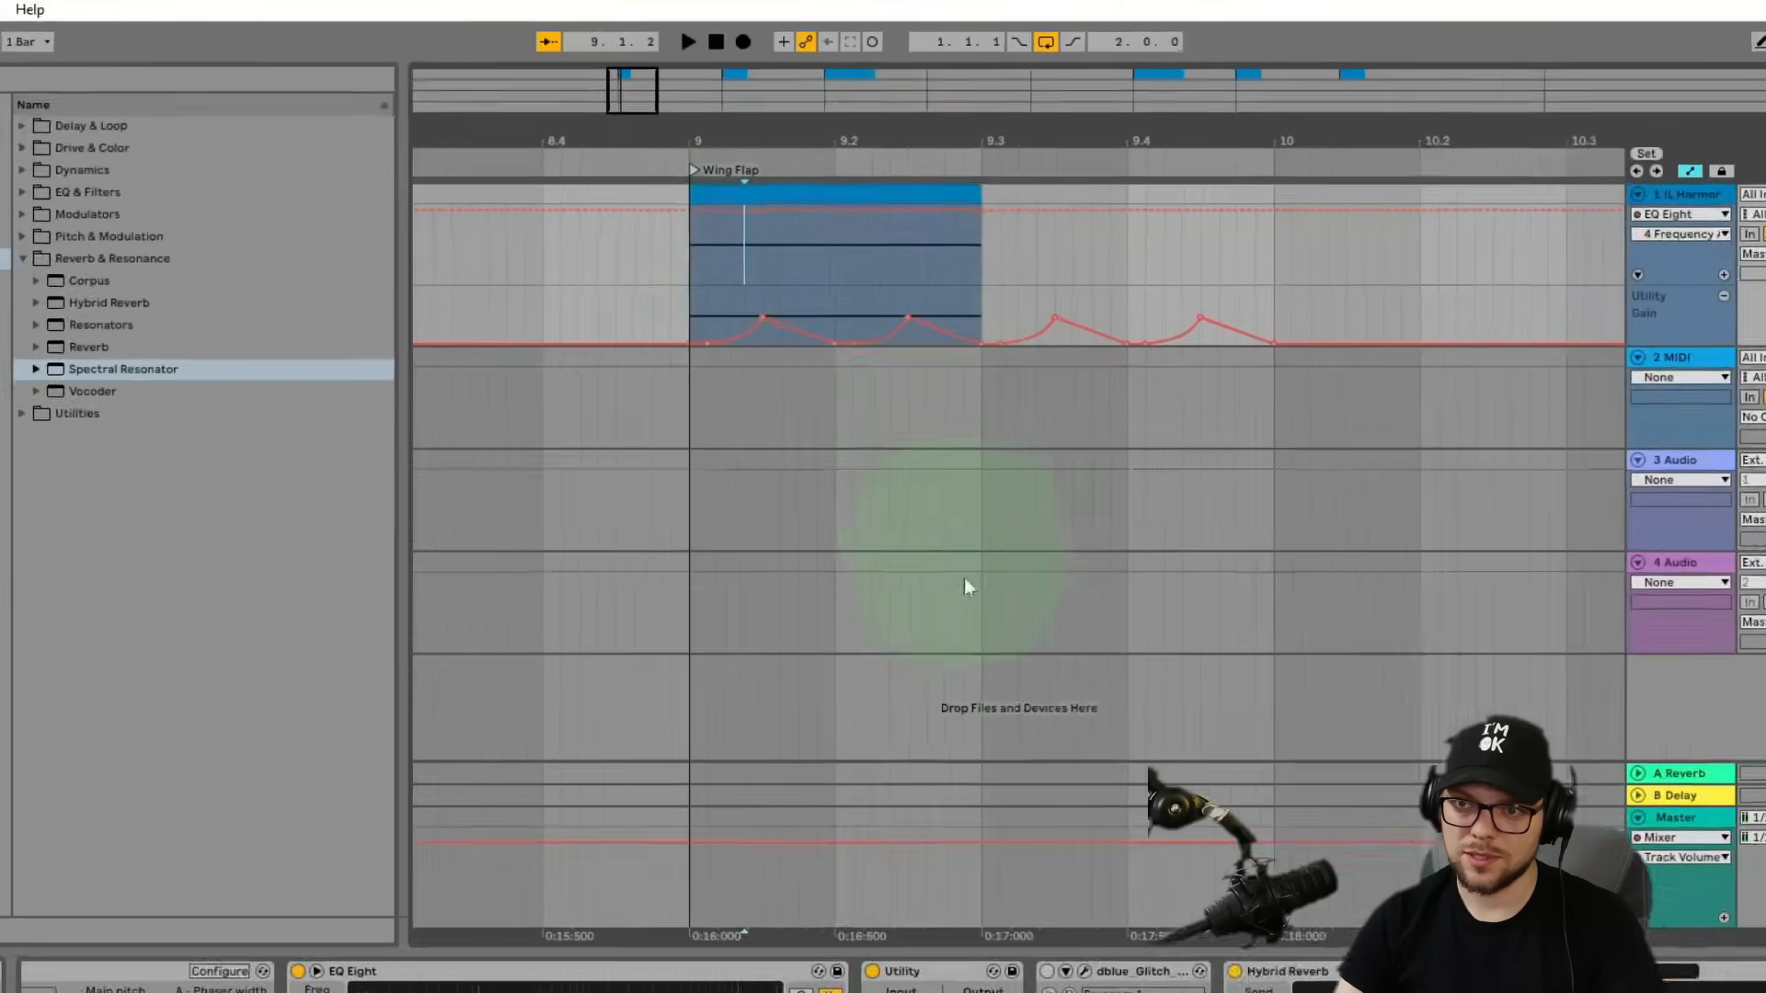
Enable EQ Eight band 7 at 5.00 kHz with its Q set to 0.29 while playing the Wing Flap clip.
key("space")
left_click_drag(439, 930, 441, 924)
key("space")
key("space")
key("space")
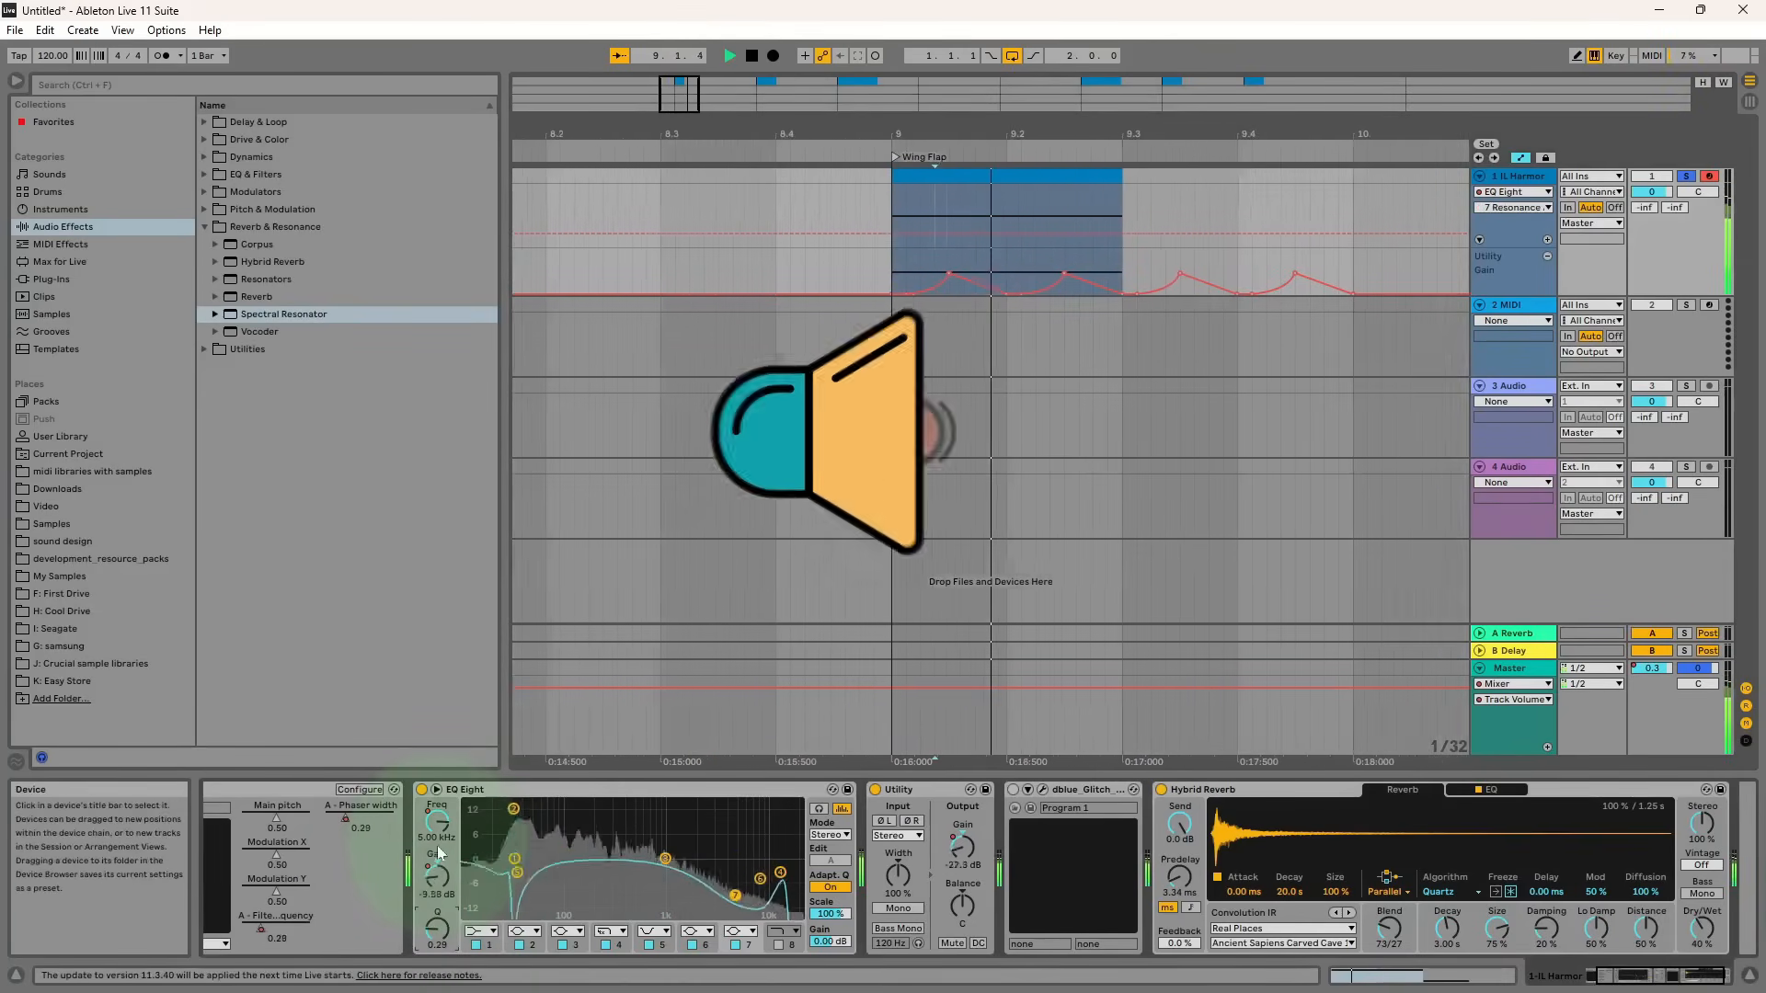
key("space")
left_click(875, 174)
key("space")
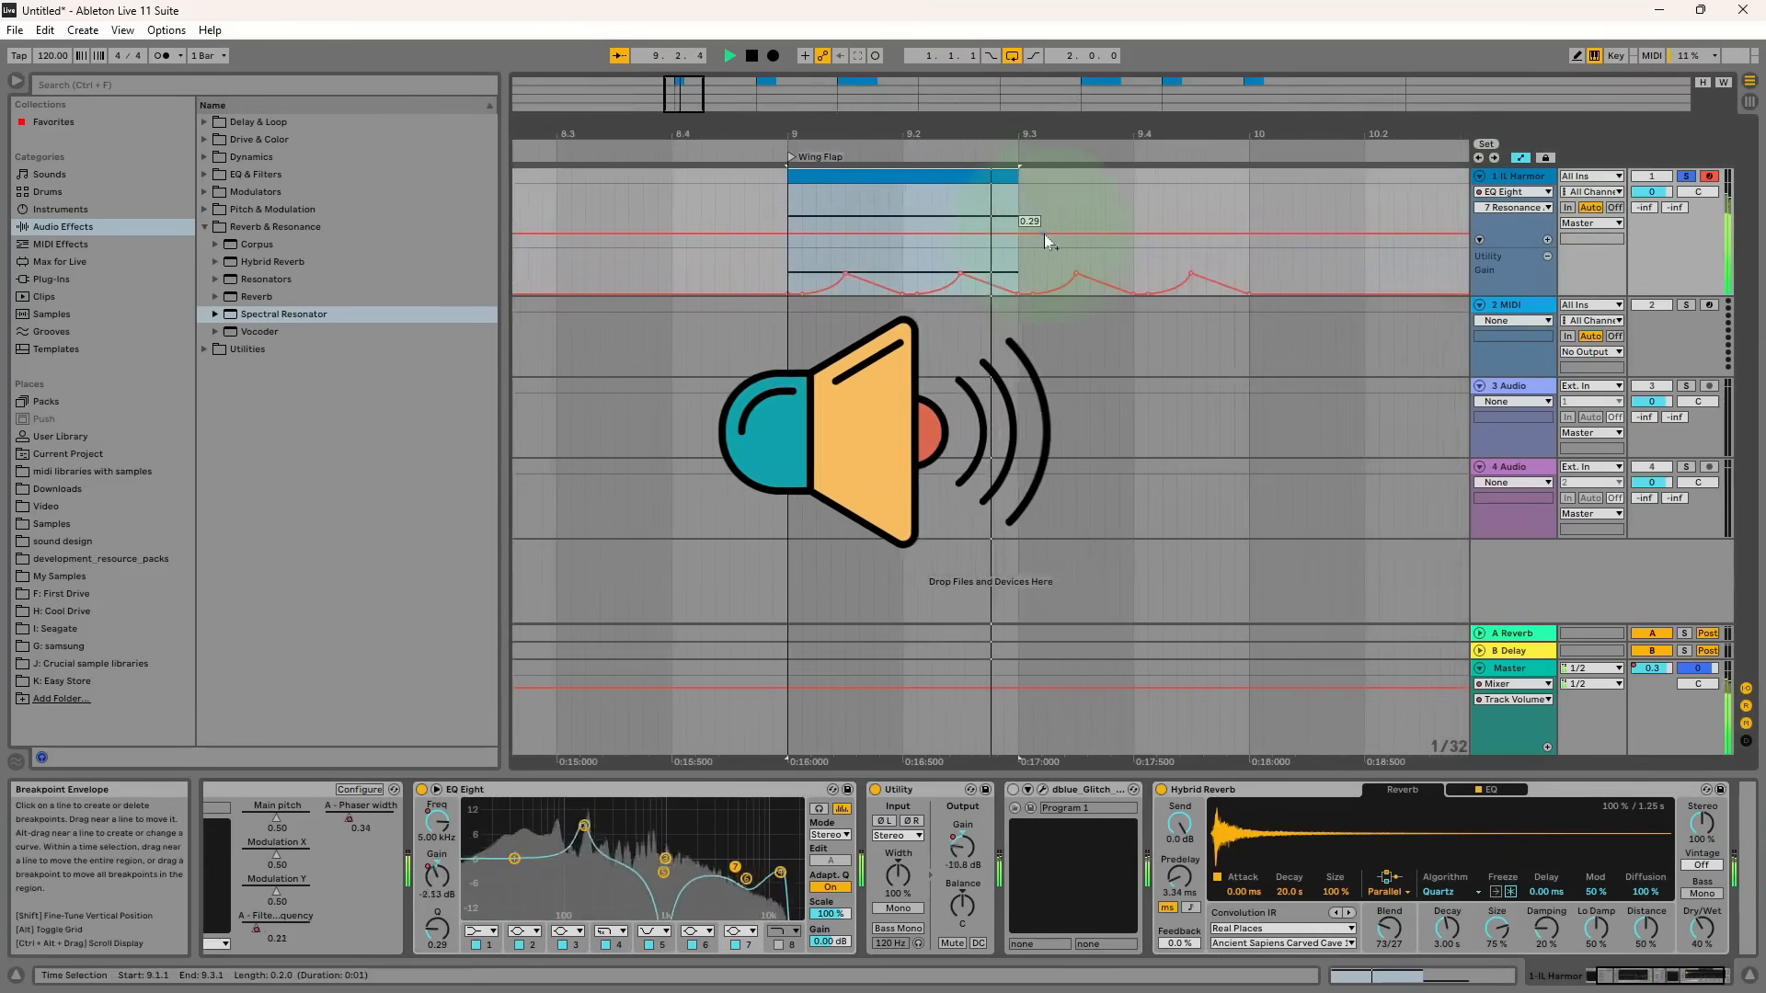
key("space")
key("space")
Show the whole arrangement and play the Defend clip.
left_click_drag(995, 136, 591, 144)
key("space")
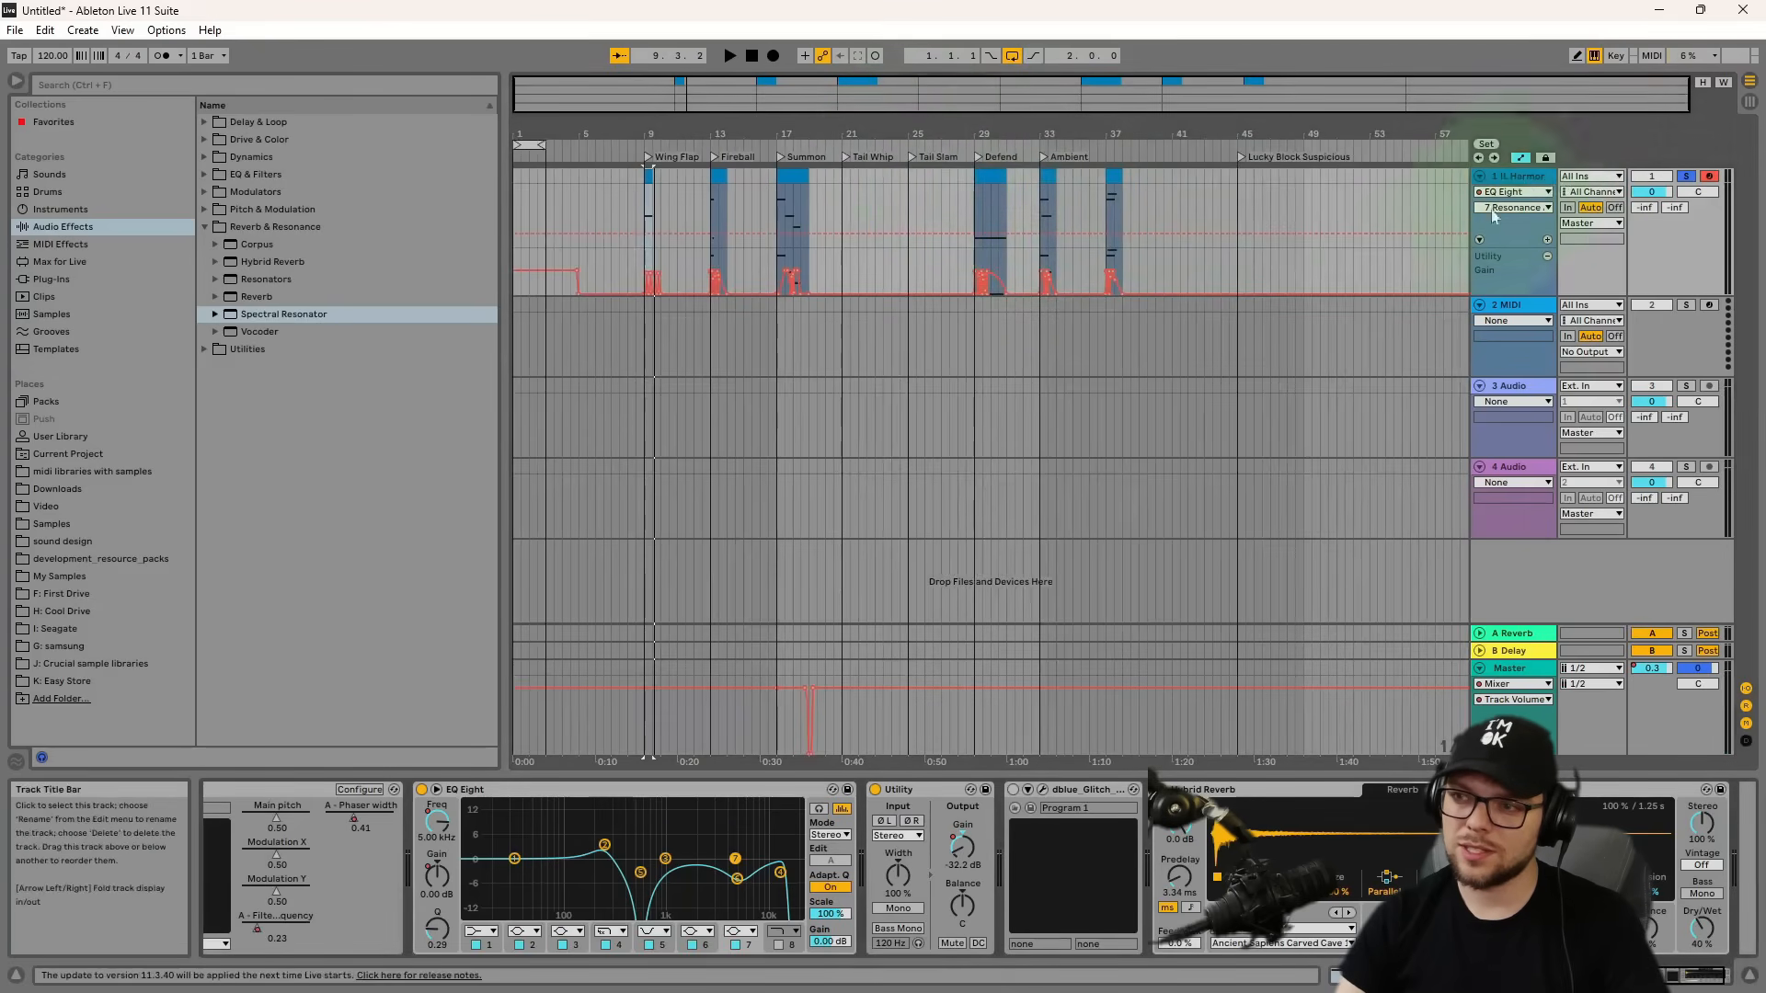
left_click_drag(1691, 975, 1700, 975)
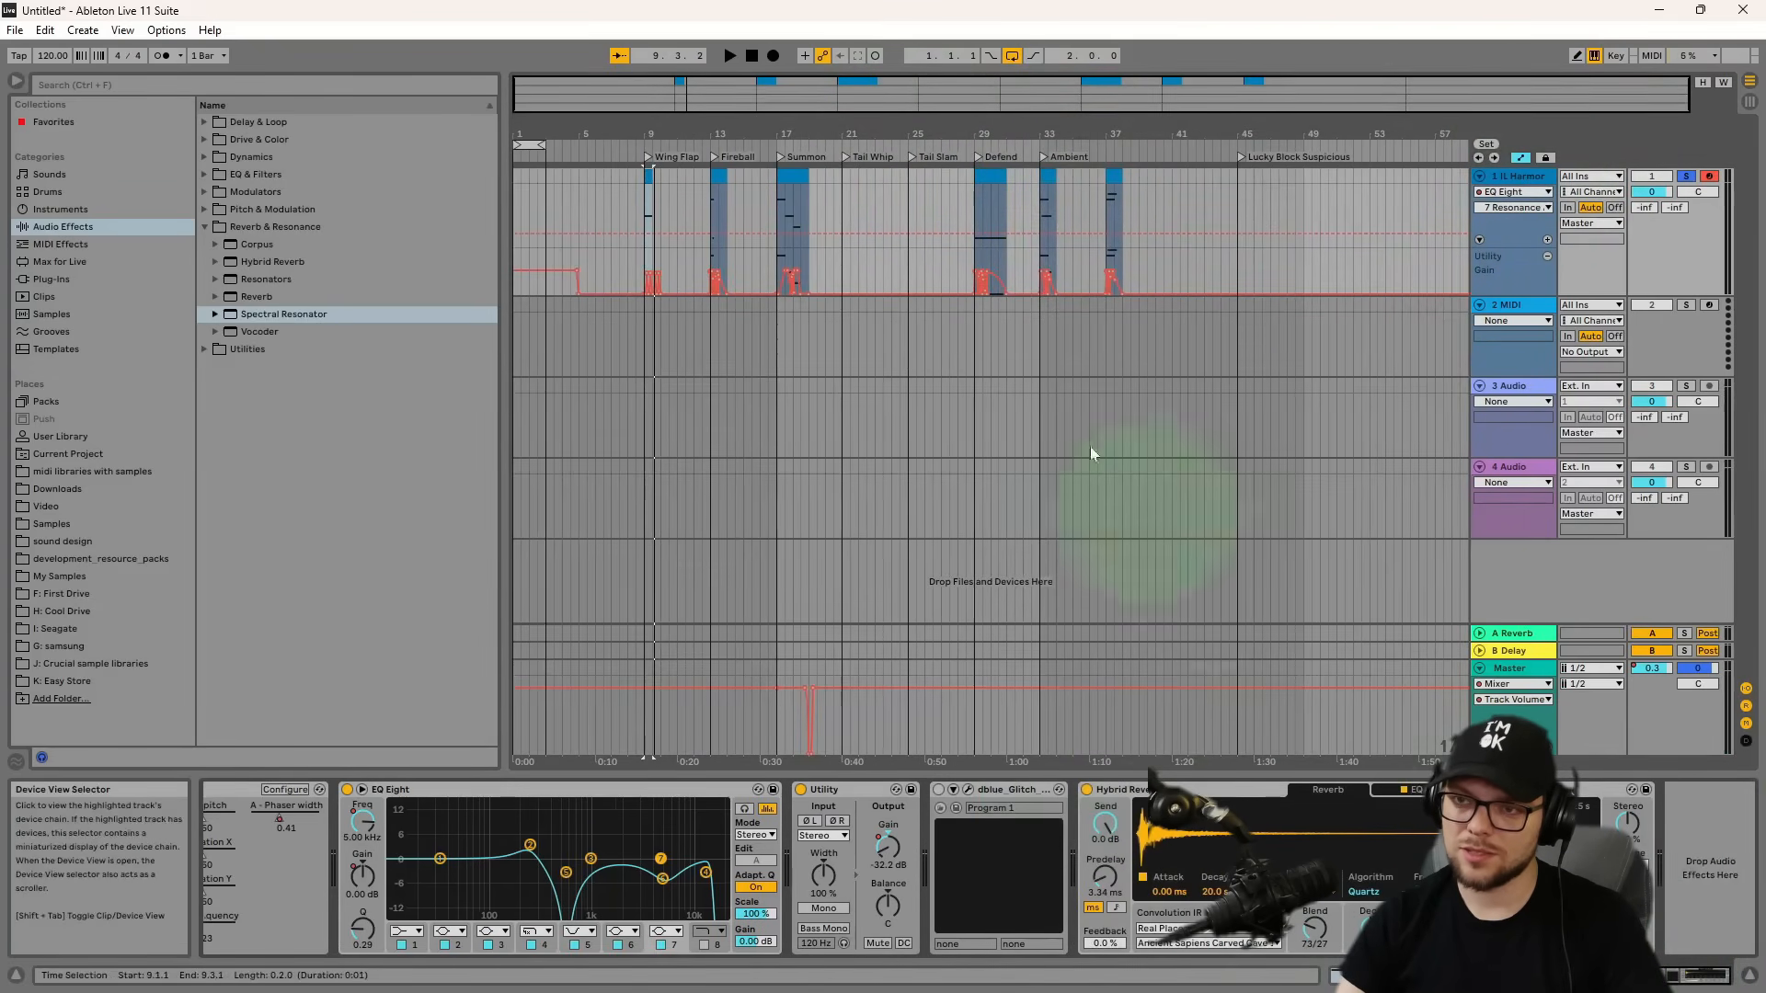
left_click(1000, 176)
key("space")
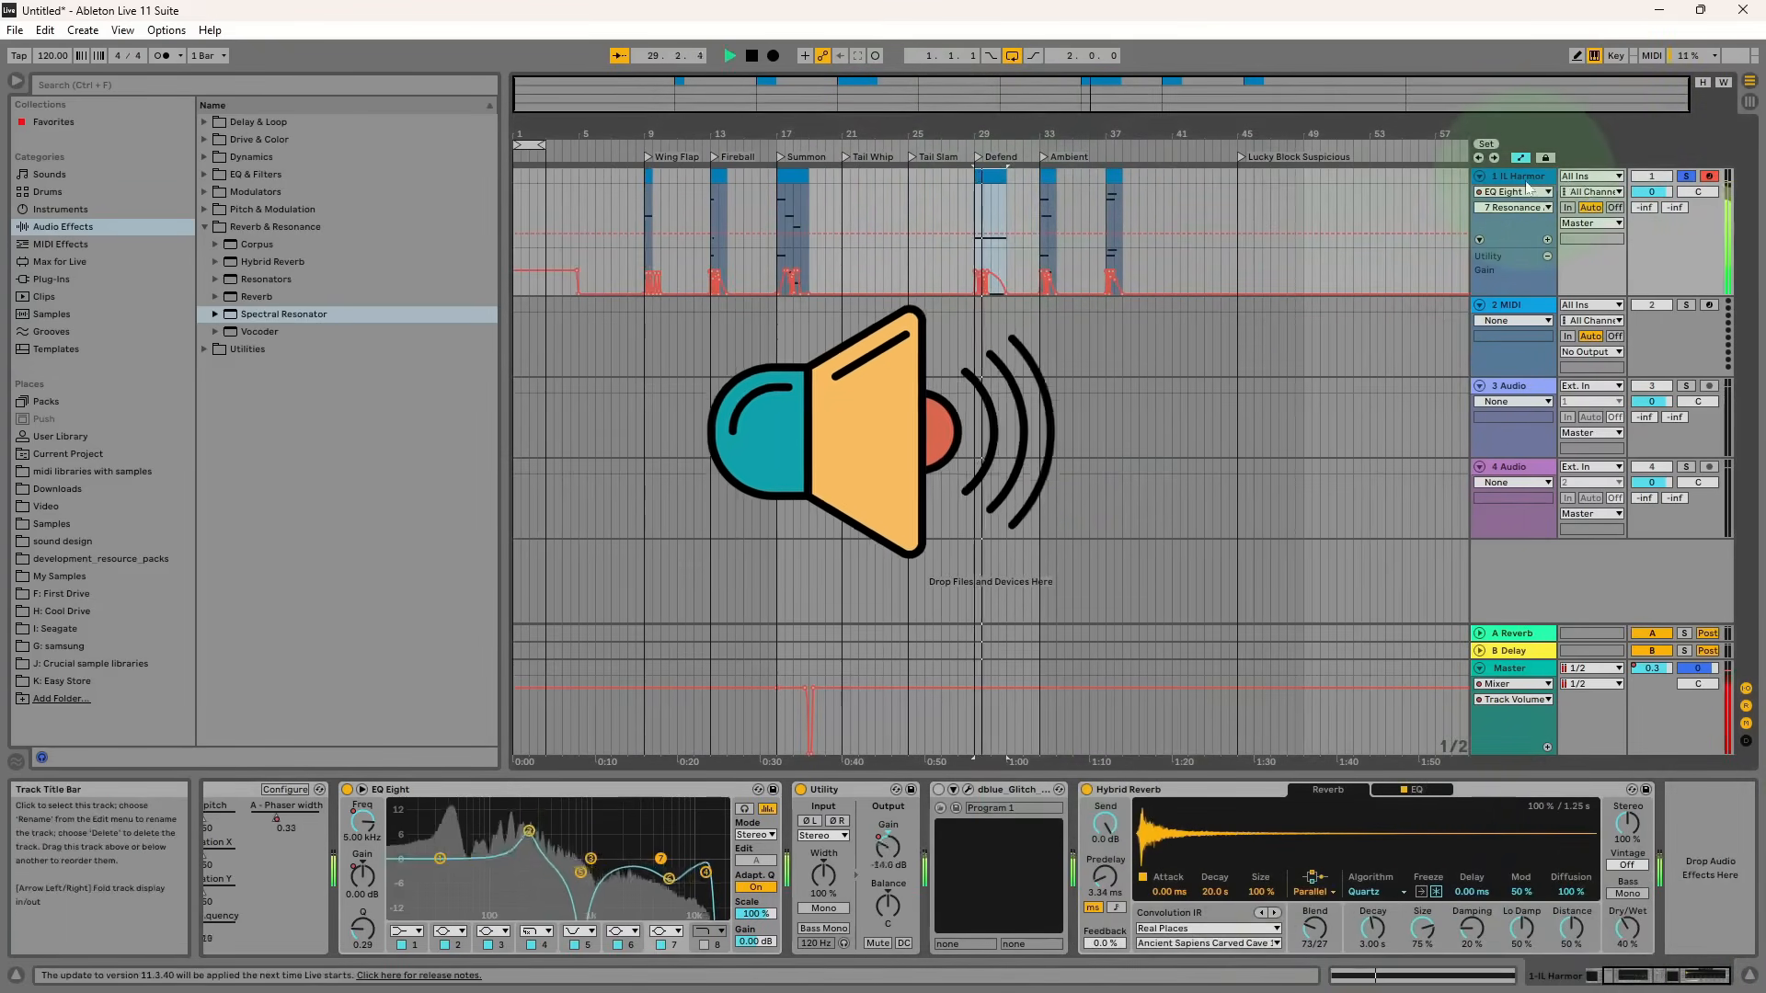
key("space")
Open the IL Harmor plug-in window, move it clear of the clips and adjust the Harmonizer amount while playing Defend.
left_click_drag(1684, 975, 1651, 975)
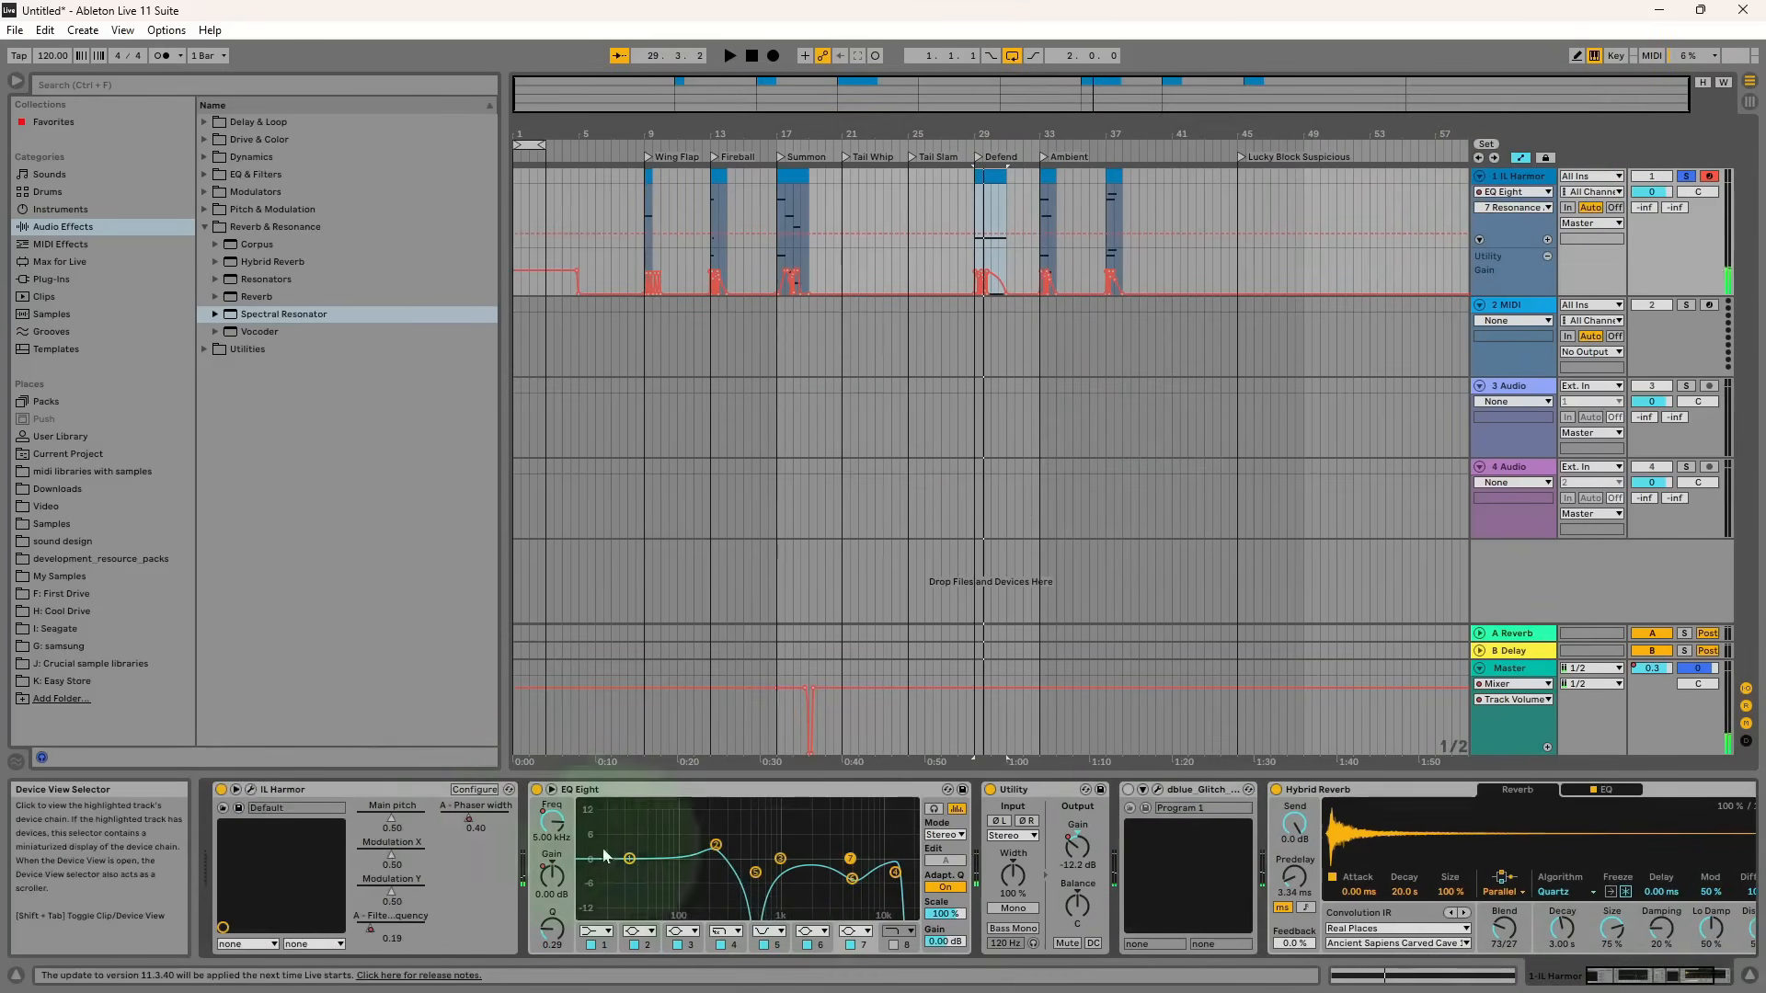
left_click(251, 788)
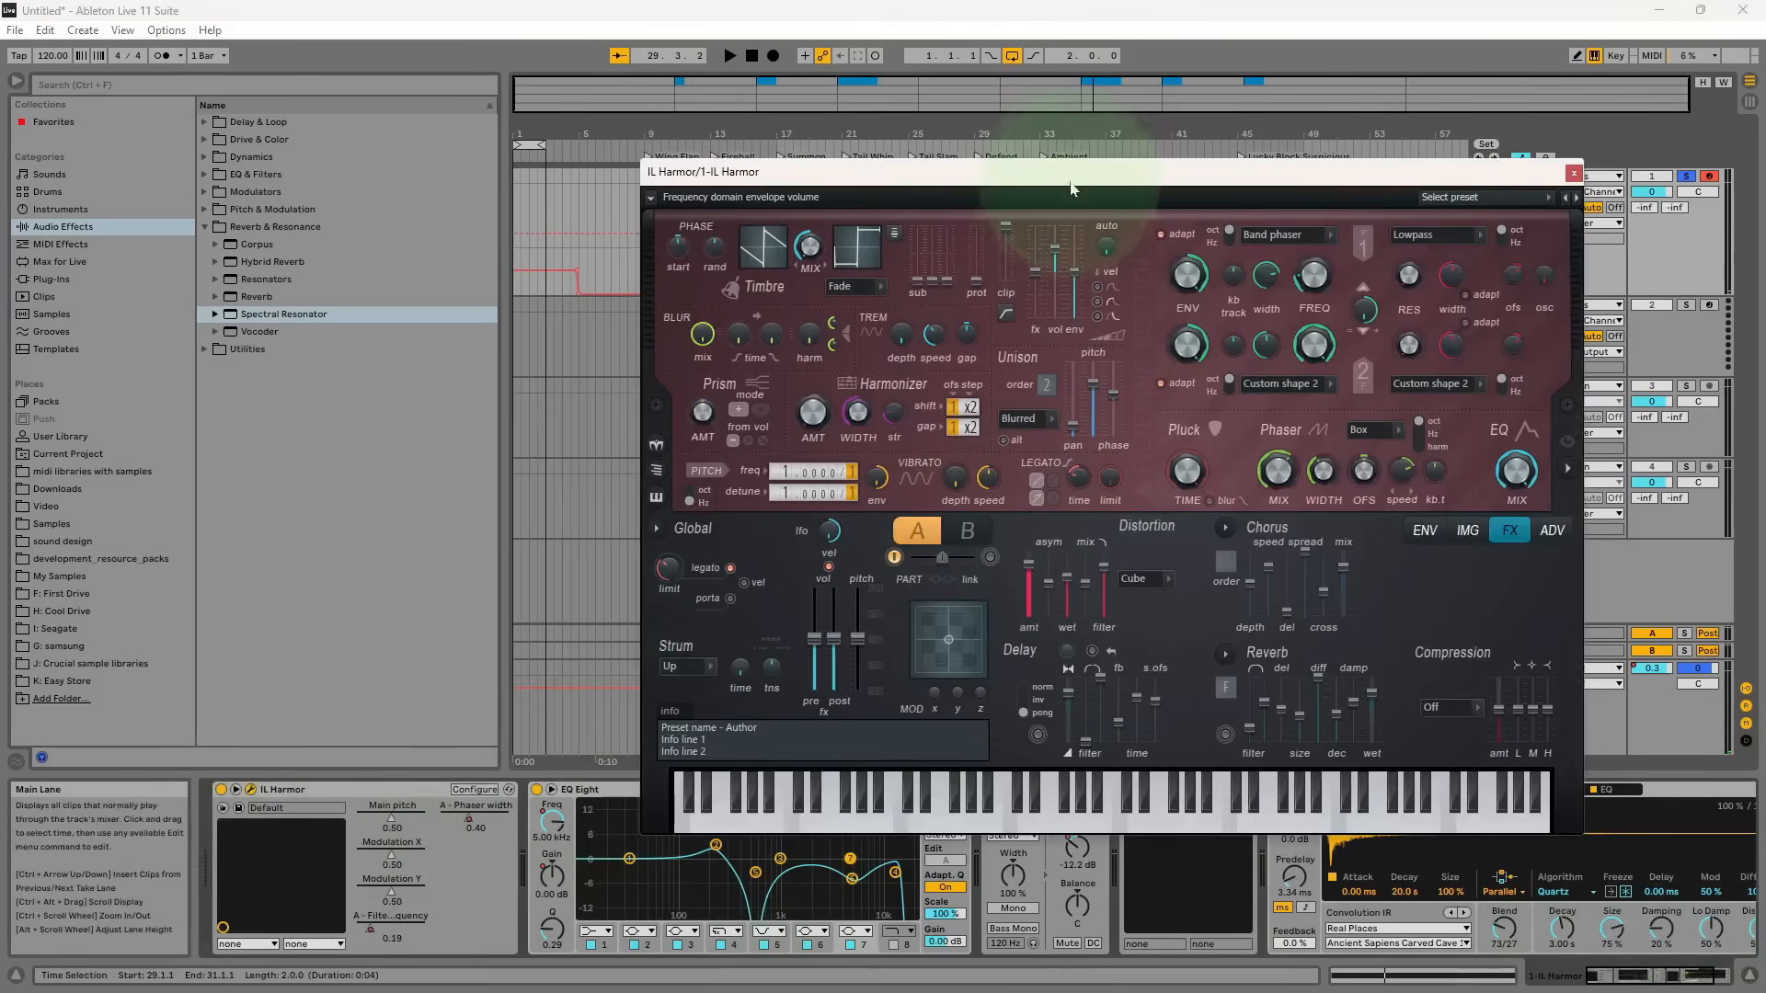
left_click_drag(1083, 197, 554, 298)
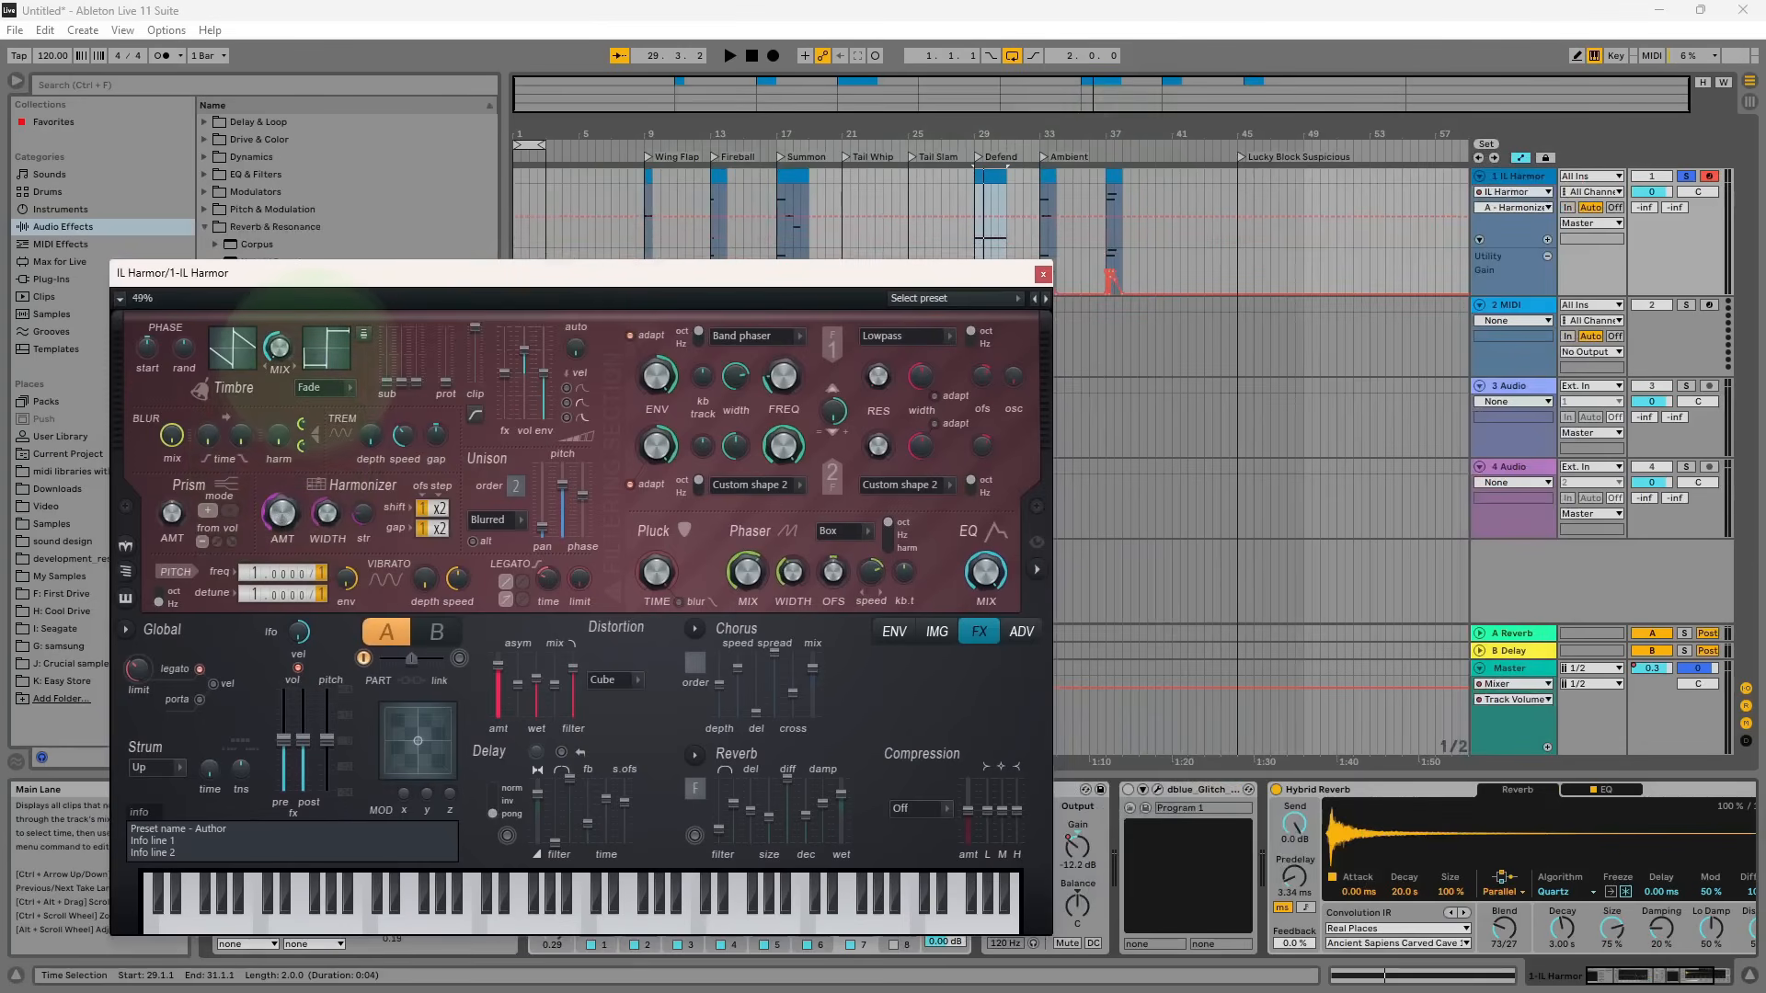
key("space")
left_click_drag(287, 524, 286, 499)
key("space")
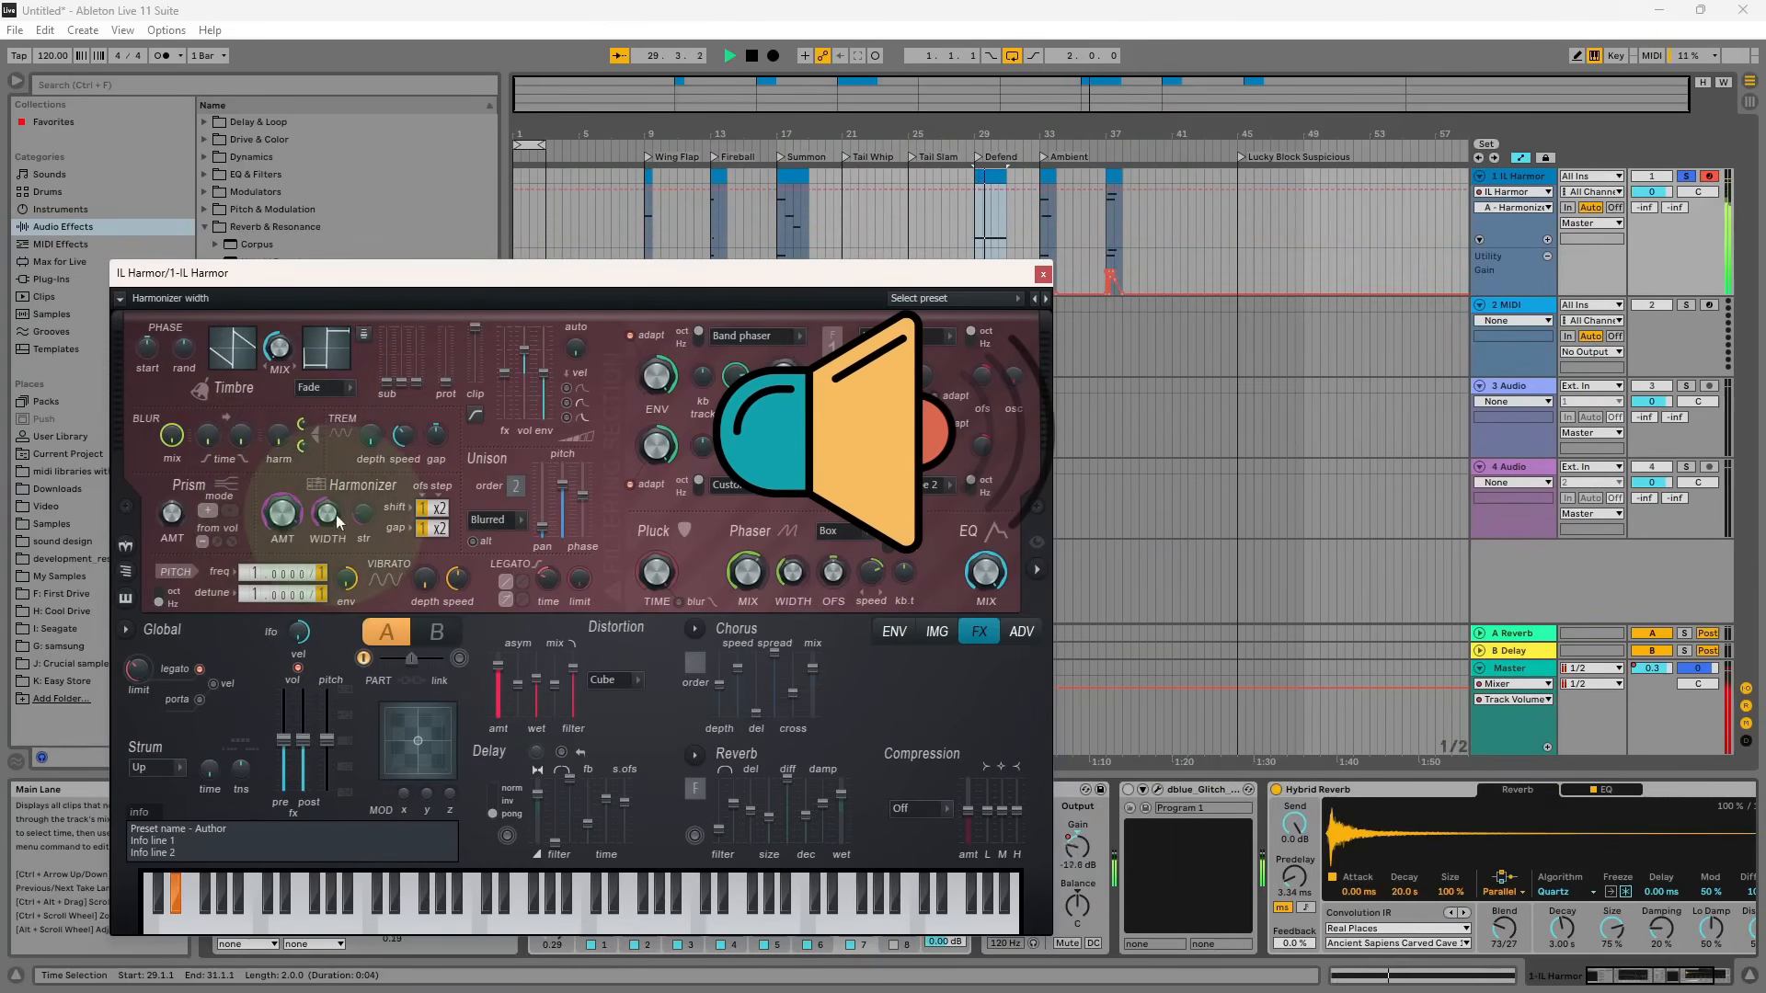
Play the Summon clip while checking Harmor's filter 2 shape options and adjusting the chorus order.
left_click(792, 176)
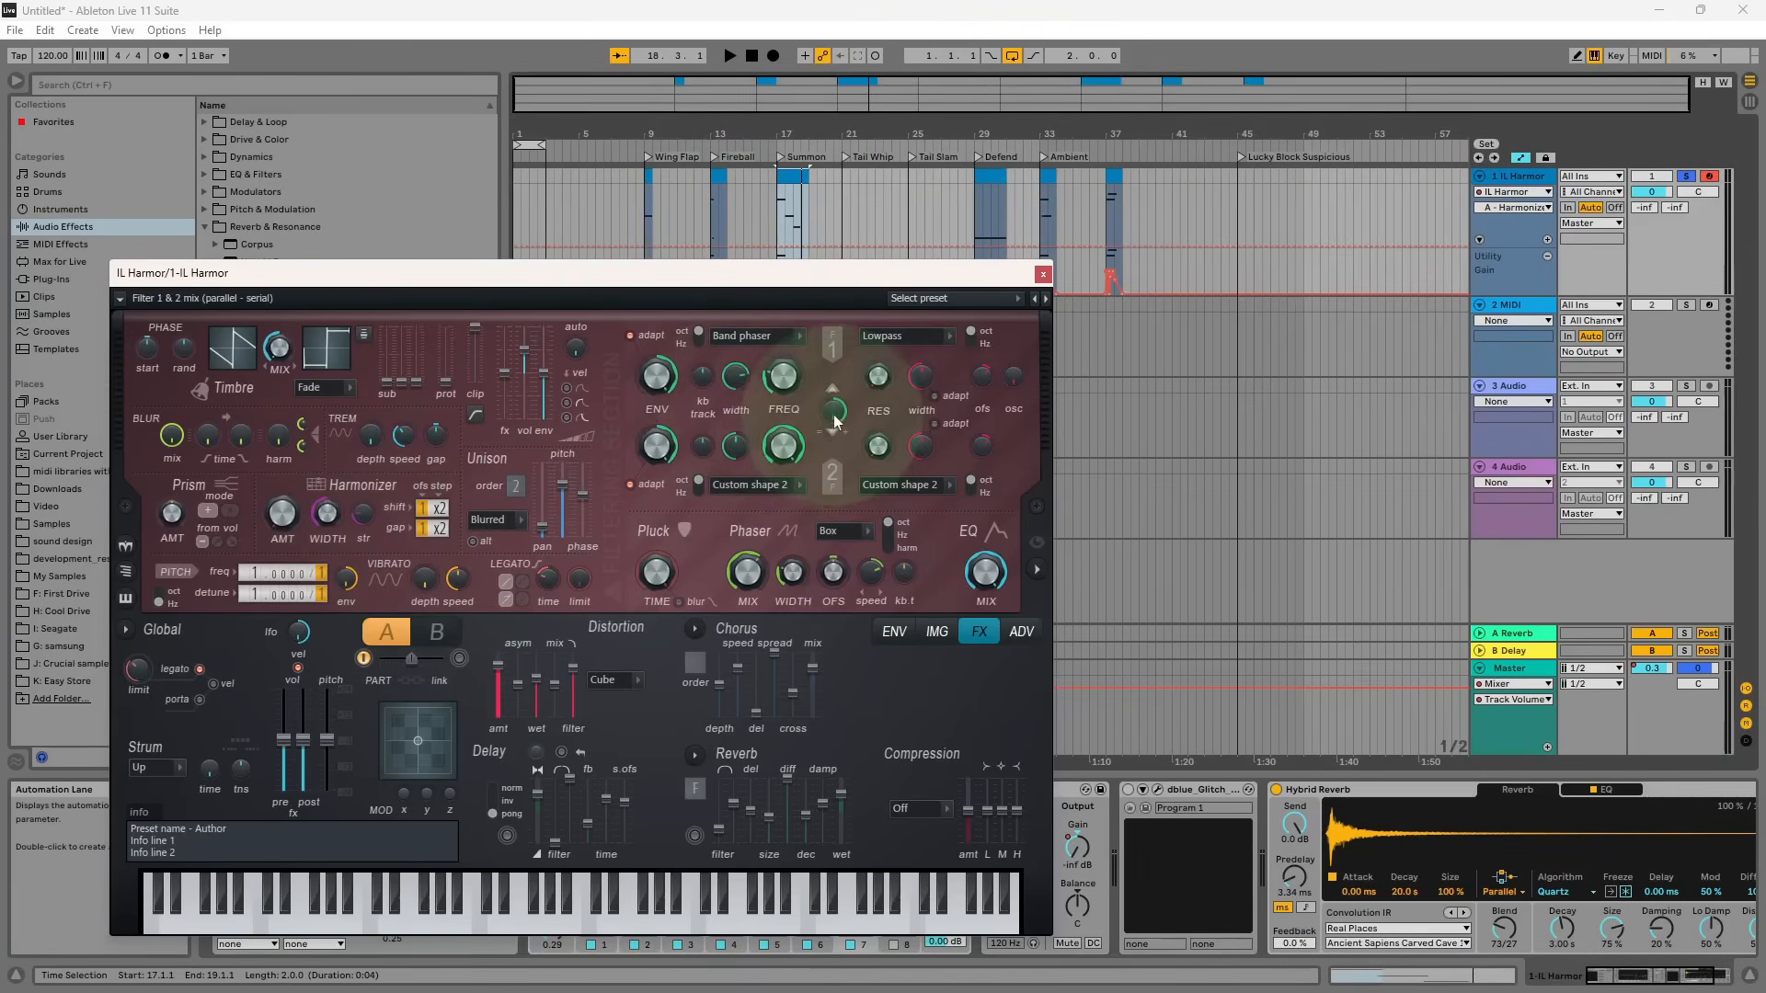
left_click(749, 485)
left_click(778, 498)
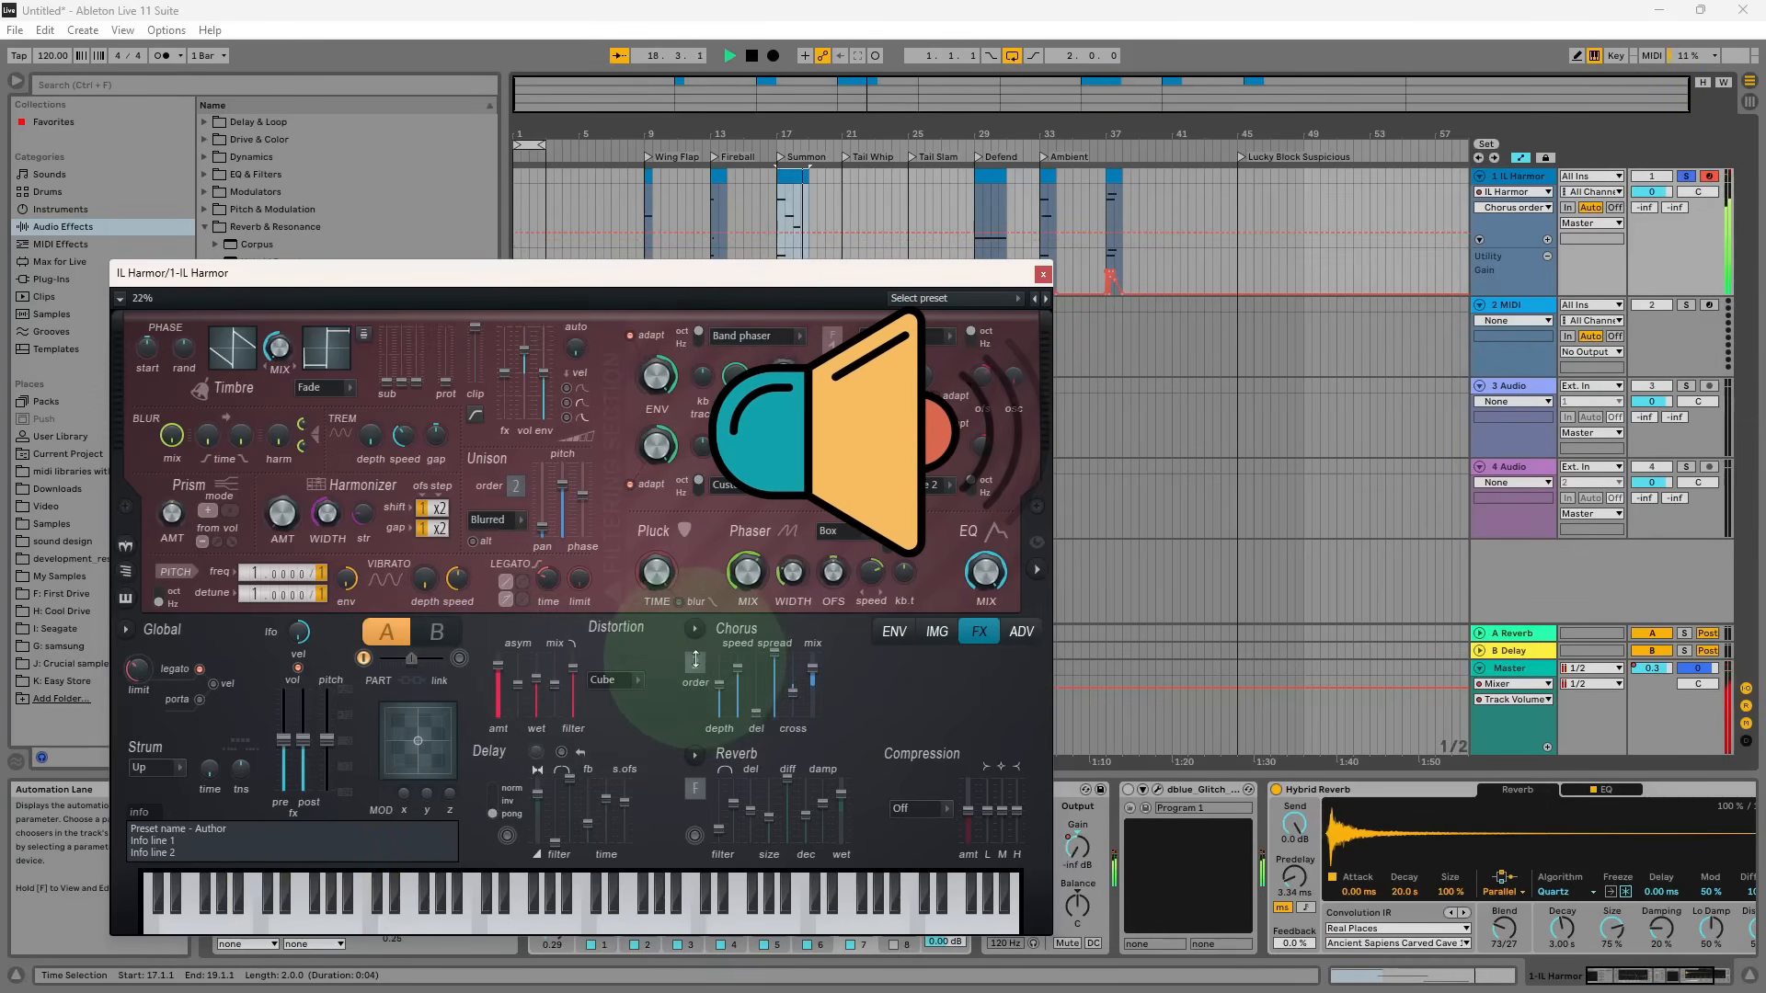
key("space")
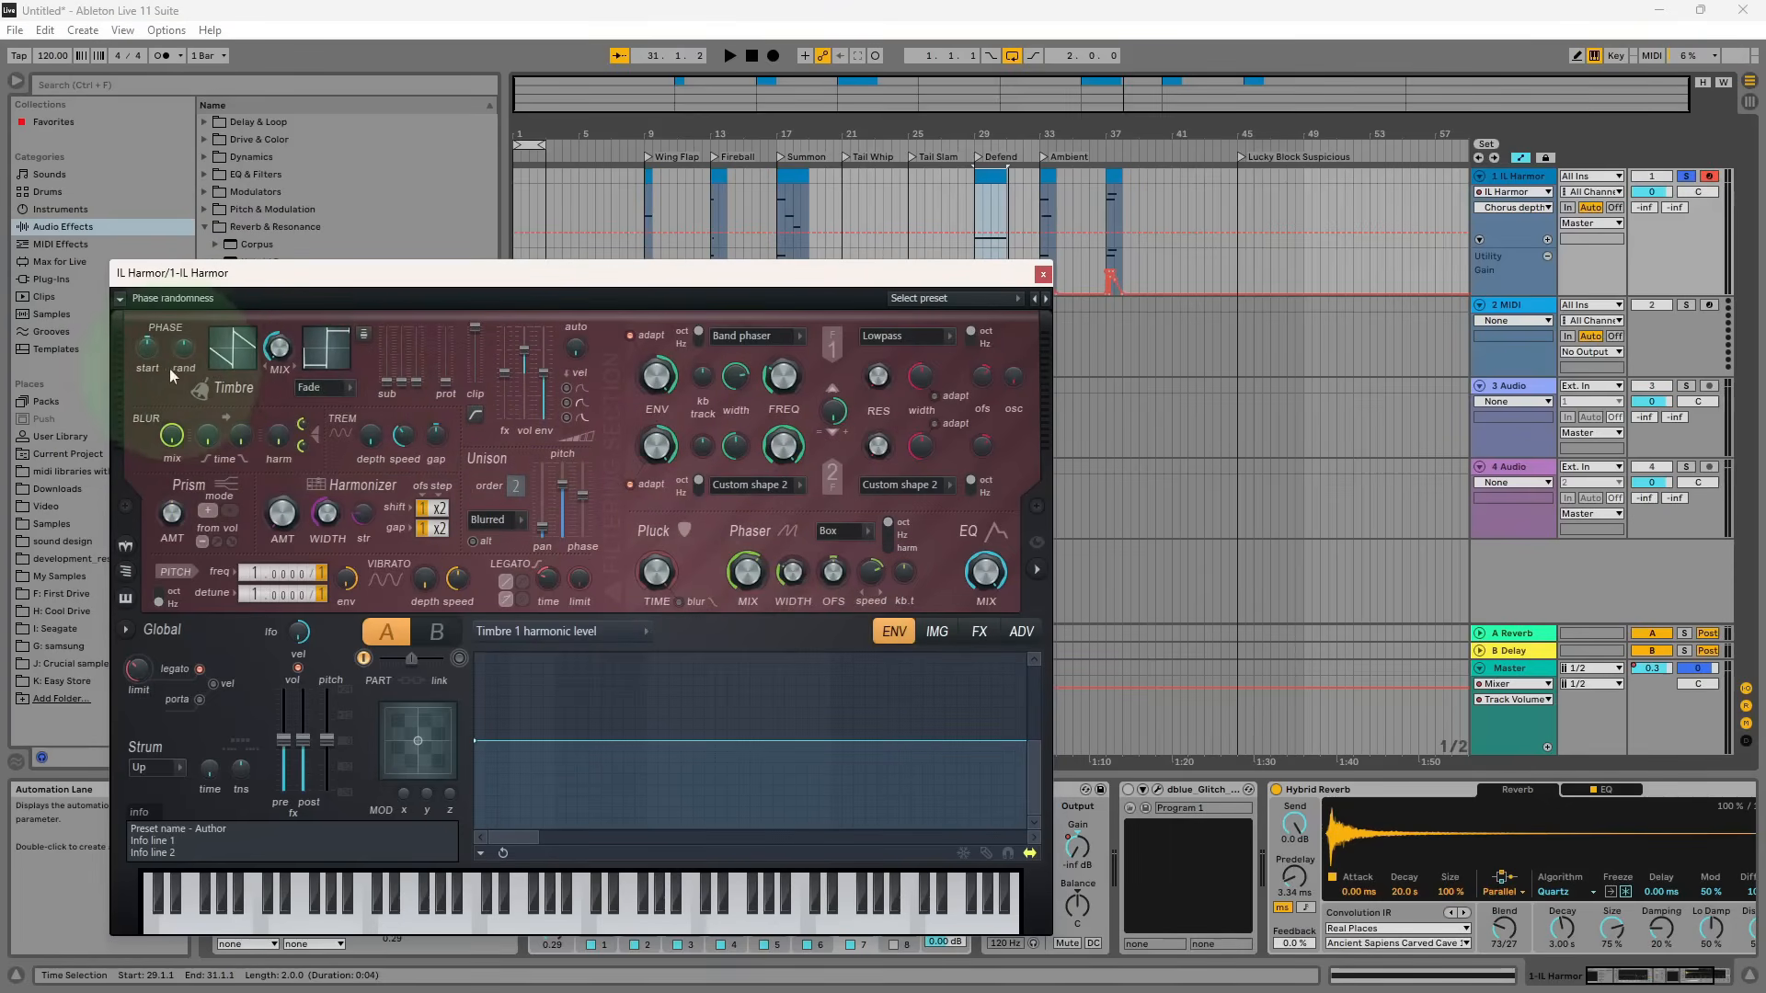
Look through Harmor's envelope, image, effects and advanced pages and the list of envelope targets.
left_click(947, 633)
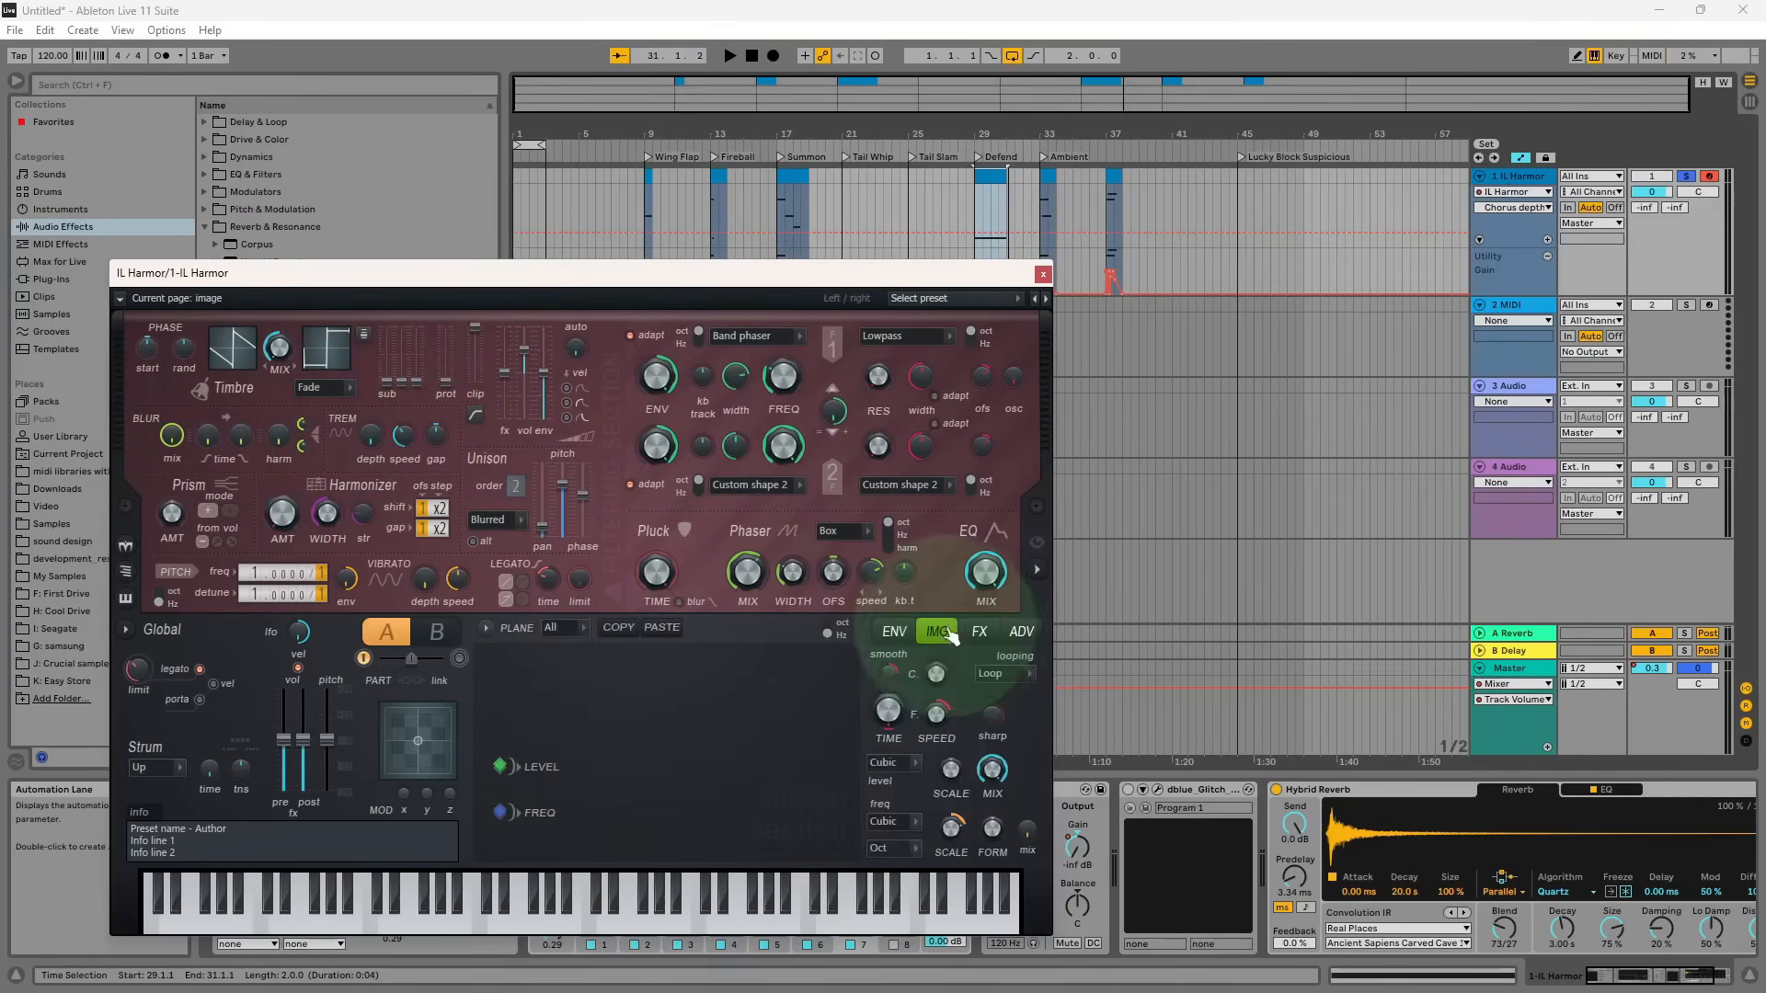
left_click(583, 626)
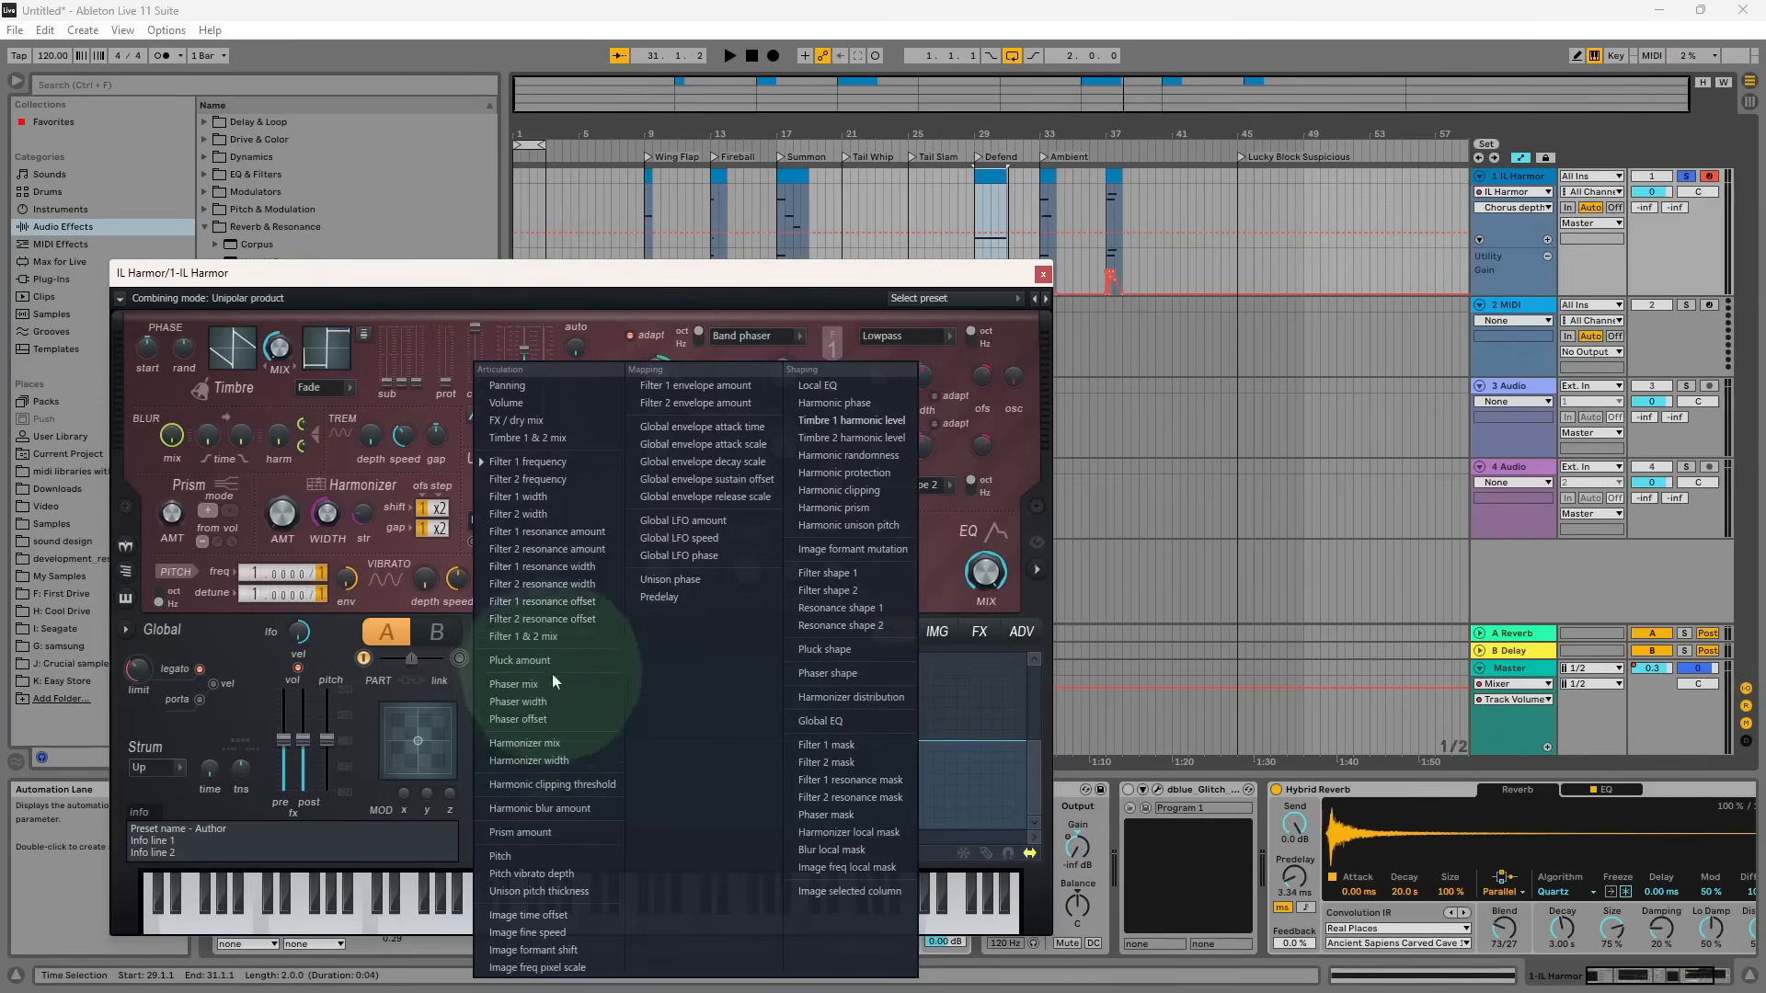
left_click(956, 580)
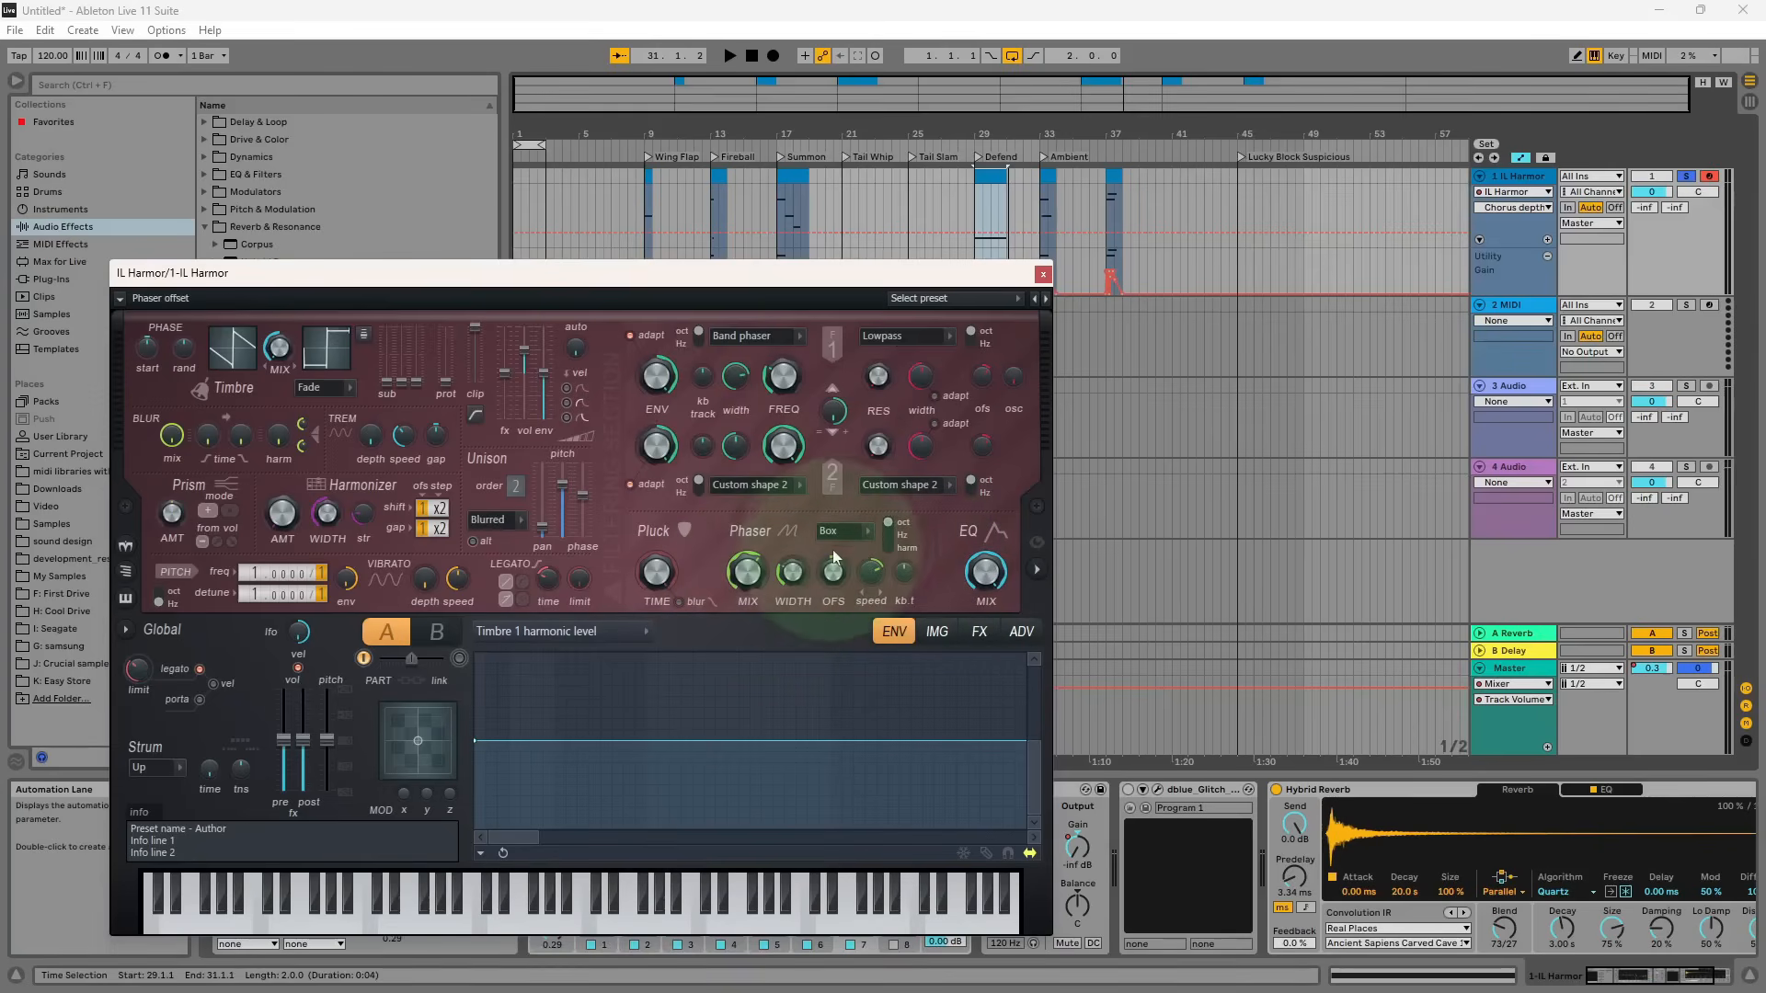
left_click(979, 631)
left_click(937, 632)
left_click(1021, 631)
left_click(937, 631)
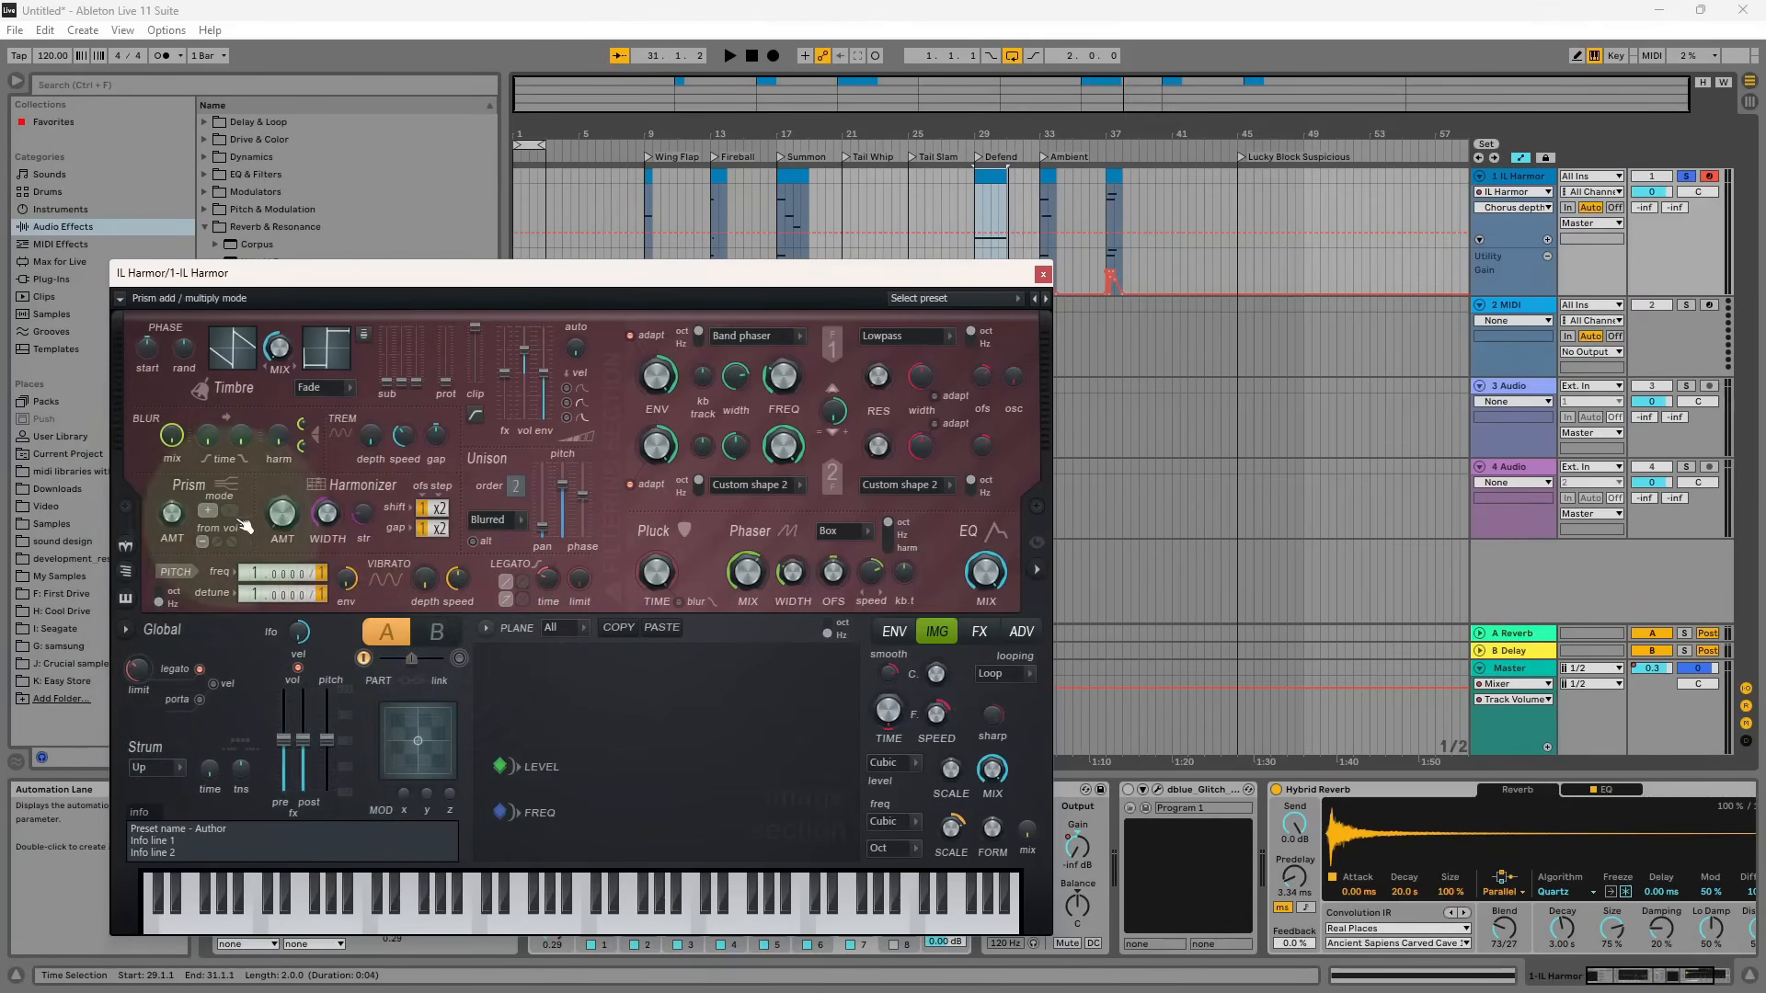
Play the sound while adjusting Harmor's Prism amount, and return to the last clip at bar 37.
key("space")
left_click_drag(173, 516, 170, 527)
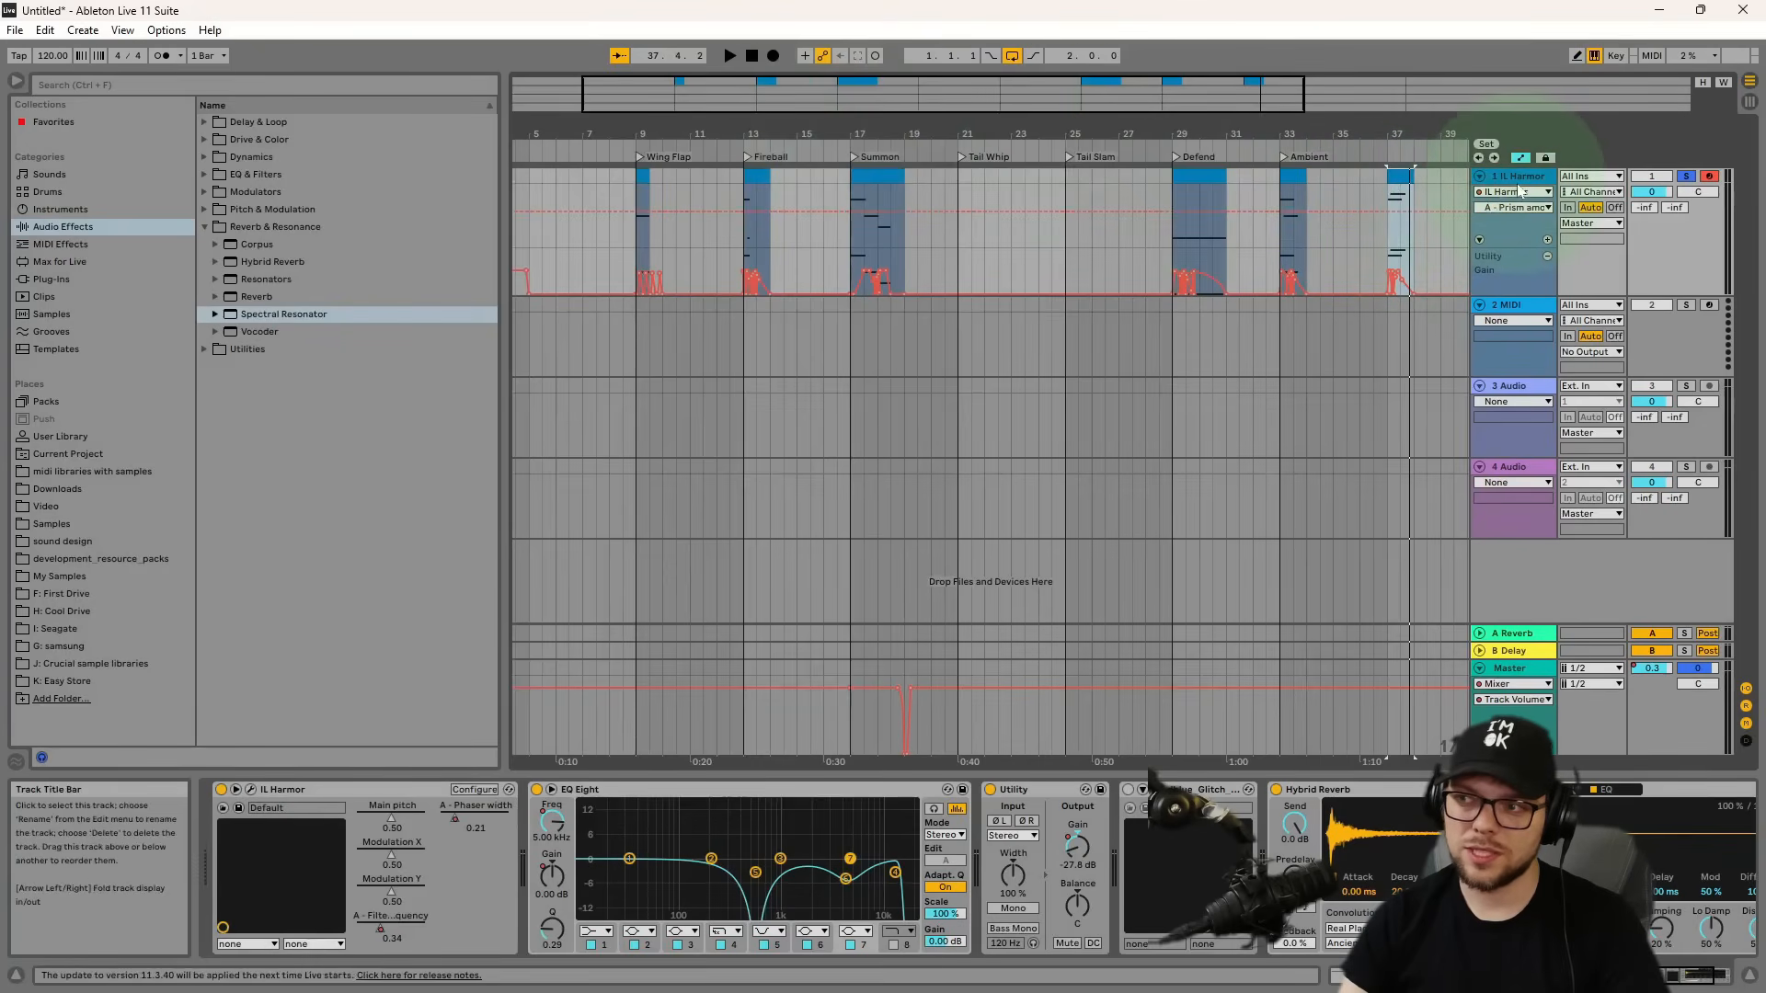
left_click(1396, 182)
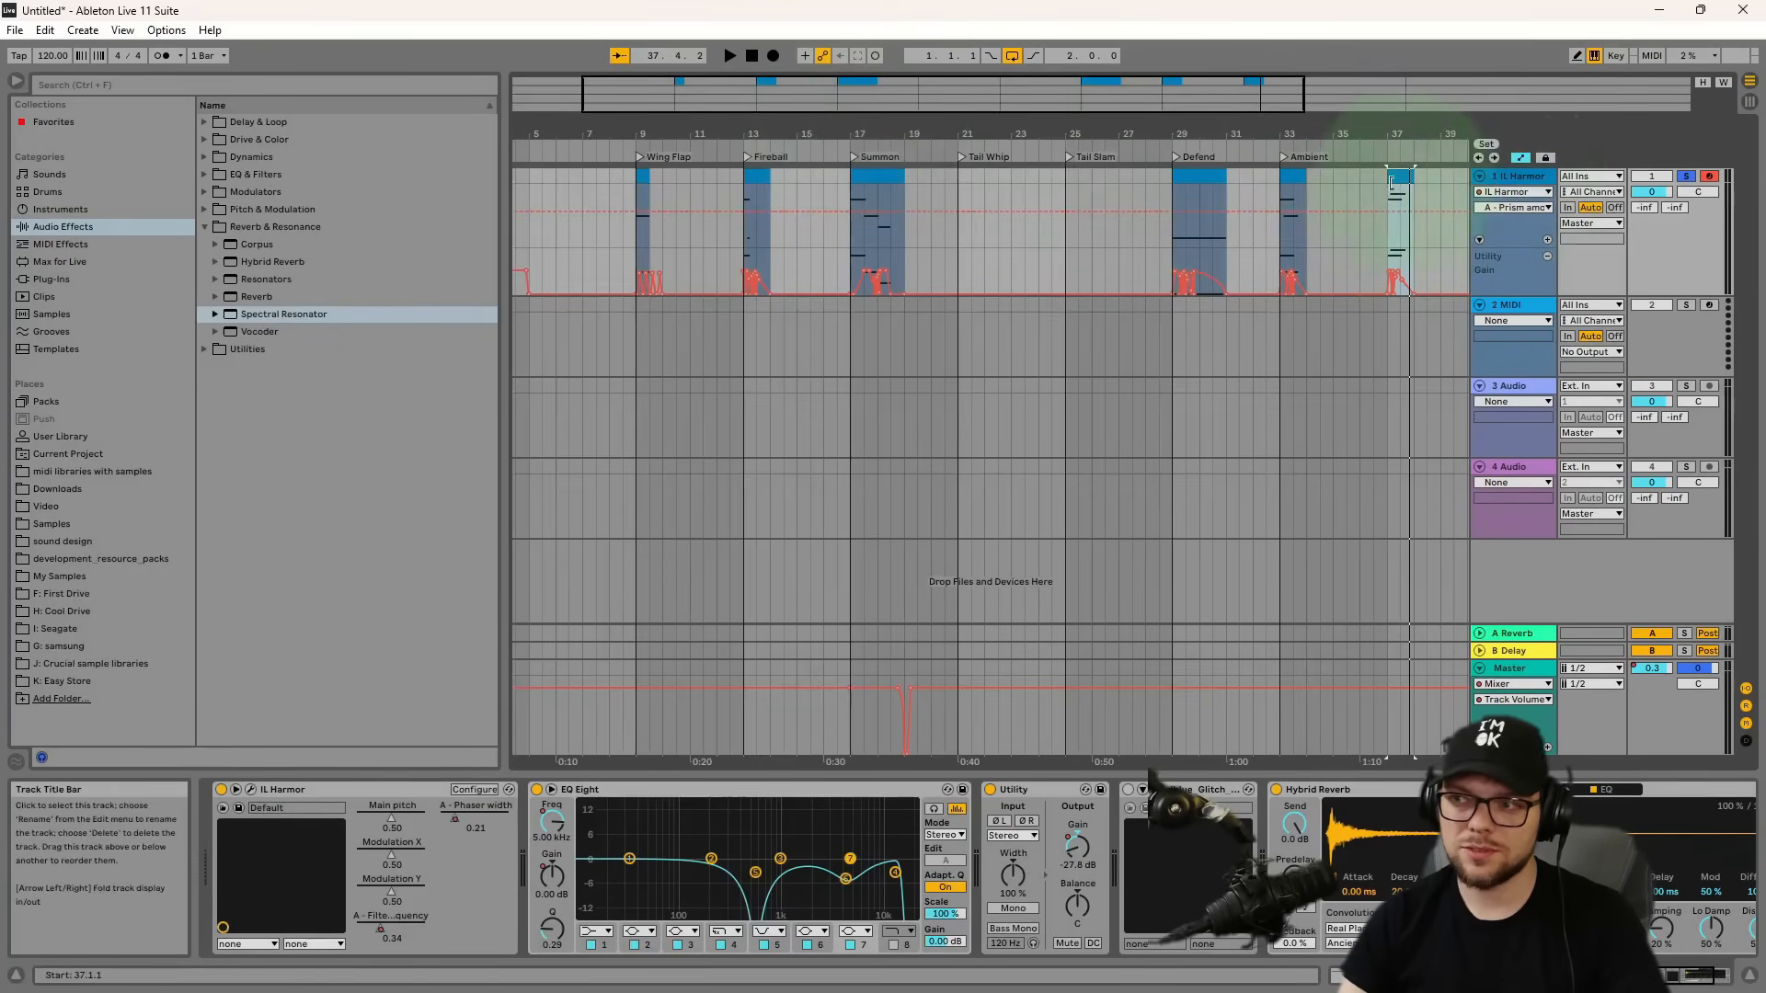
Insert an audio track below the empty MIDI track 2 and delete that MIDI track.
left_click_drag(650, 135, 771, 137)
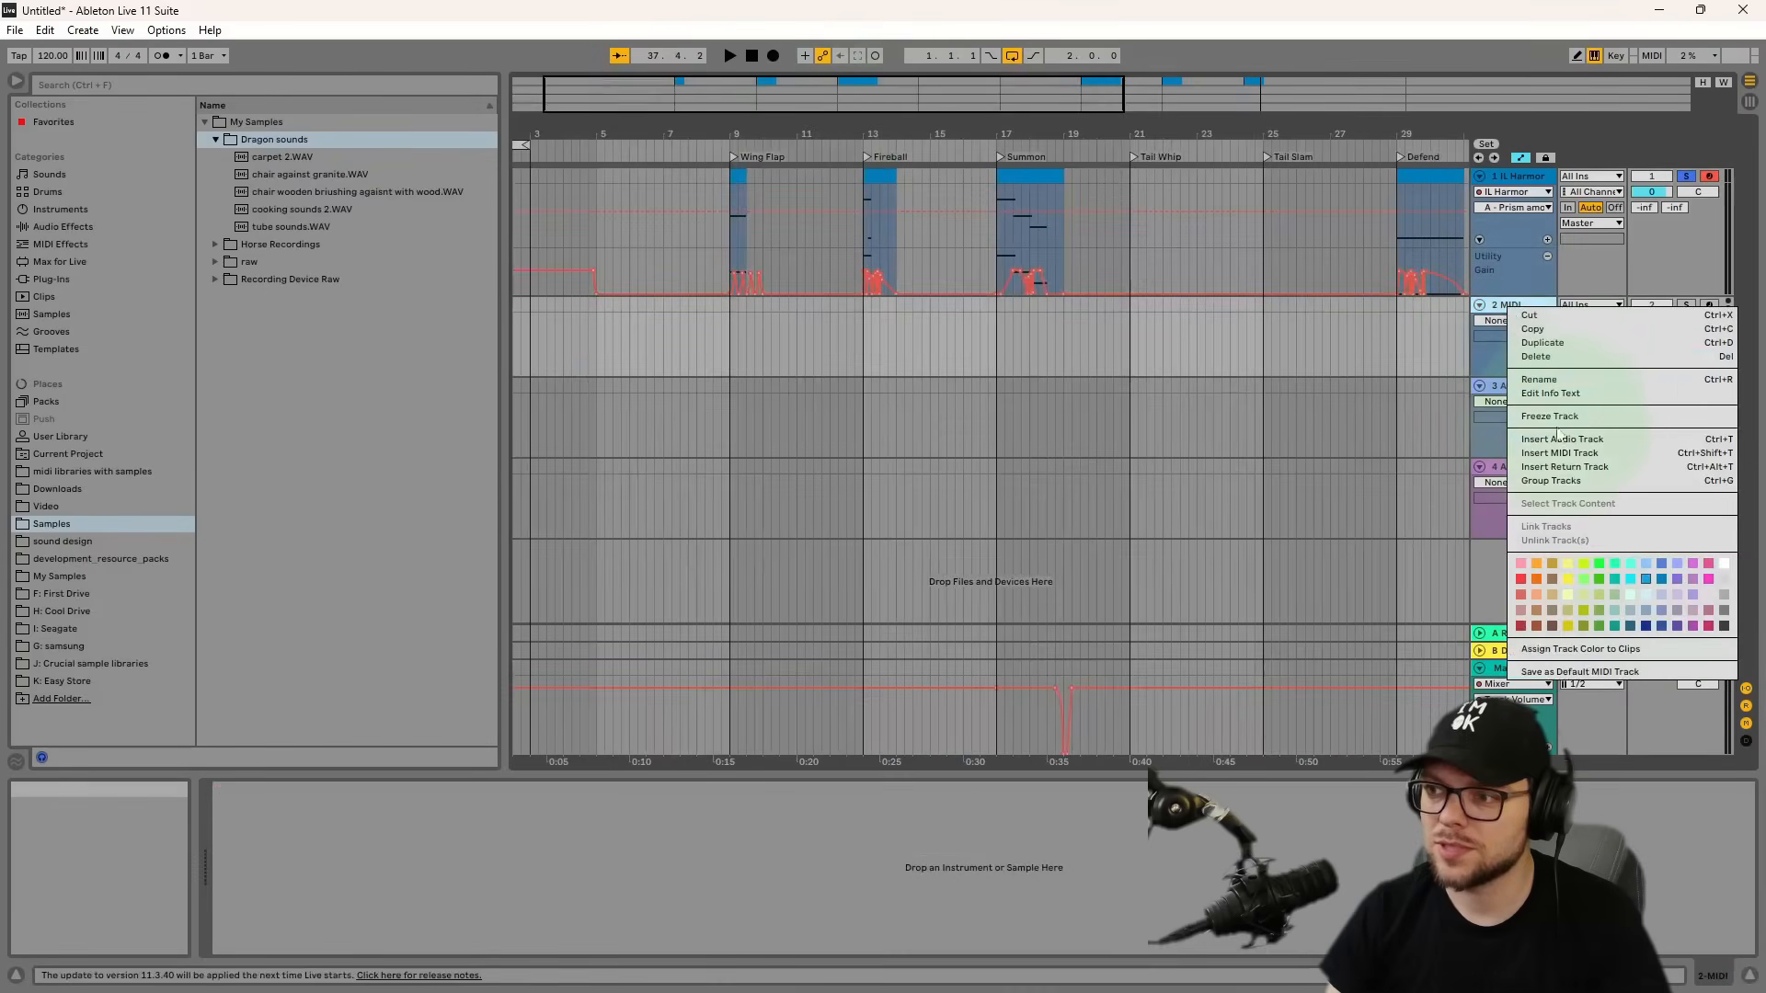
left_click(1554, 438)
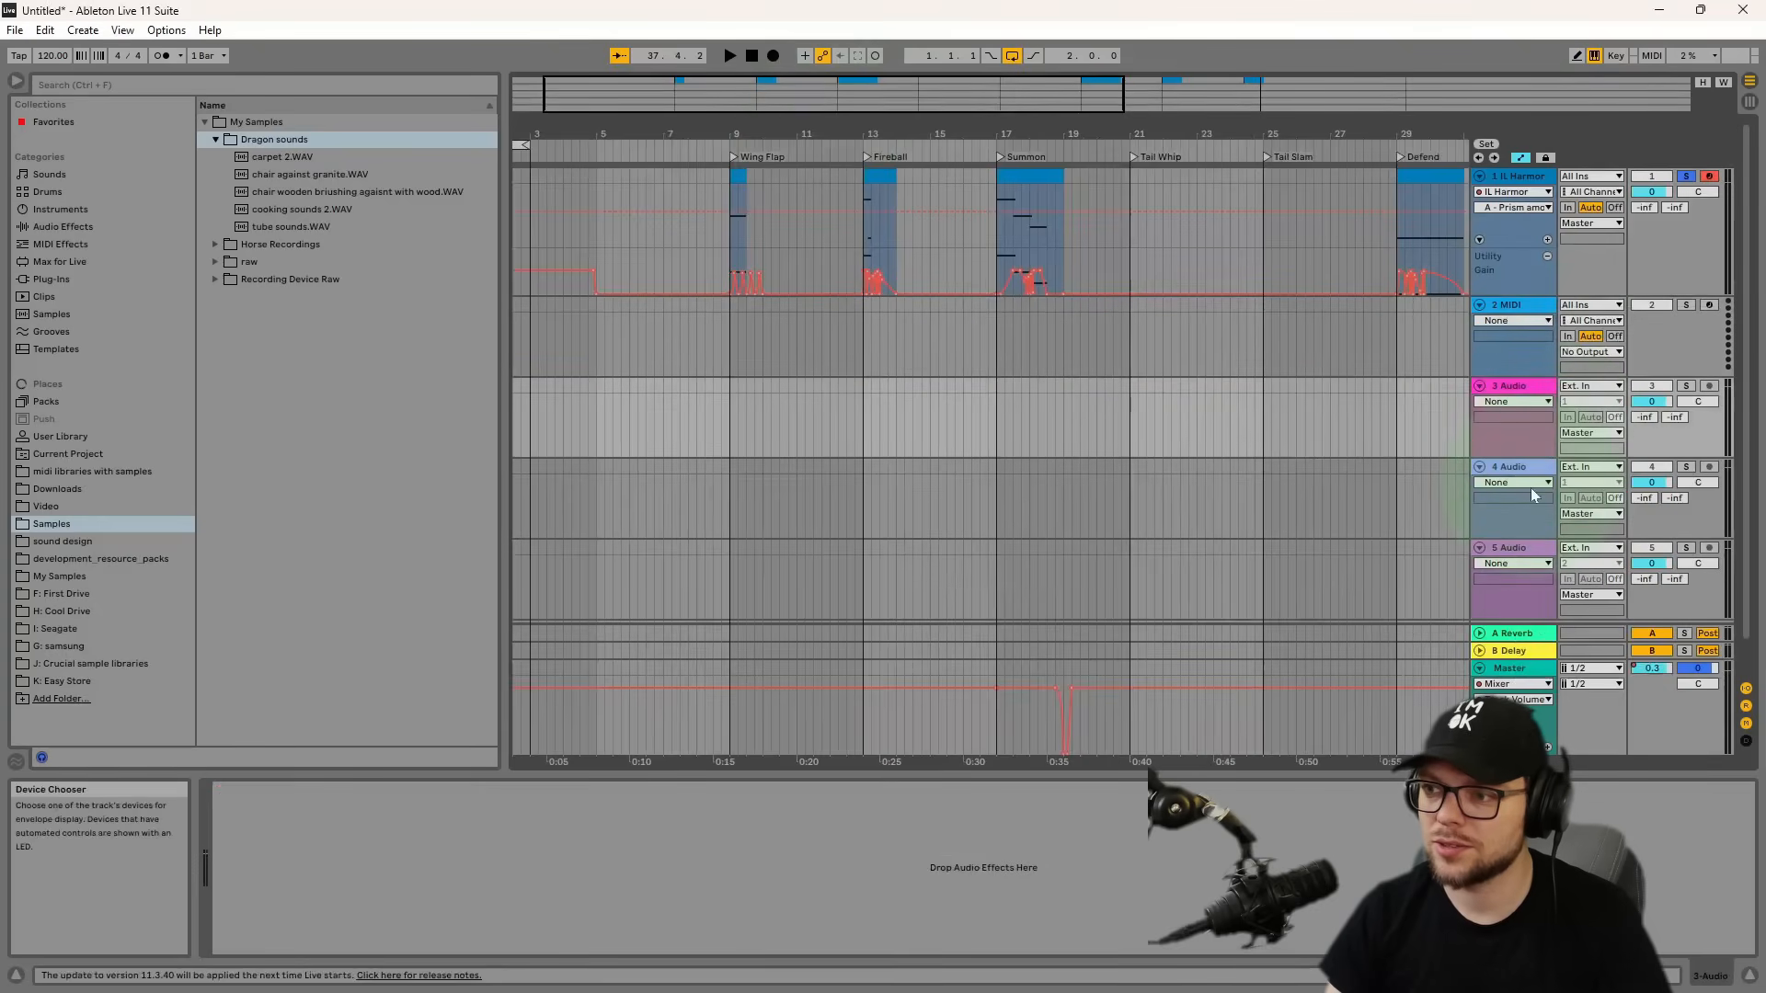
key("Delete")
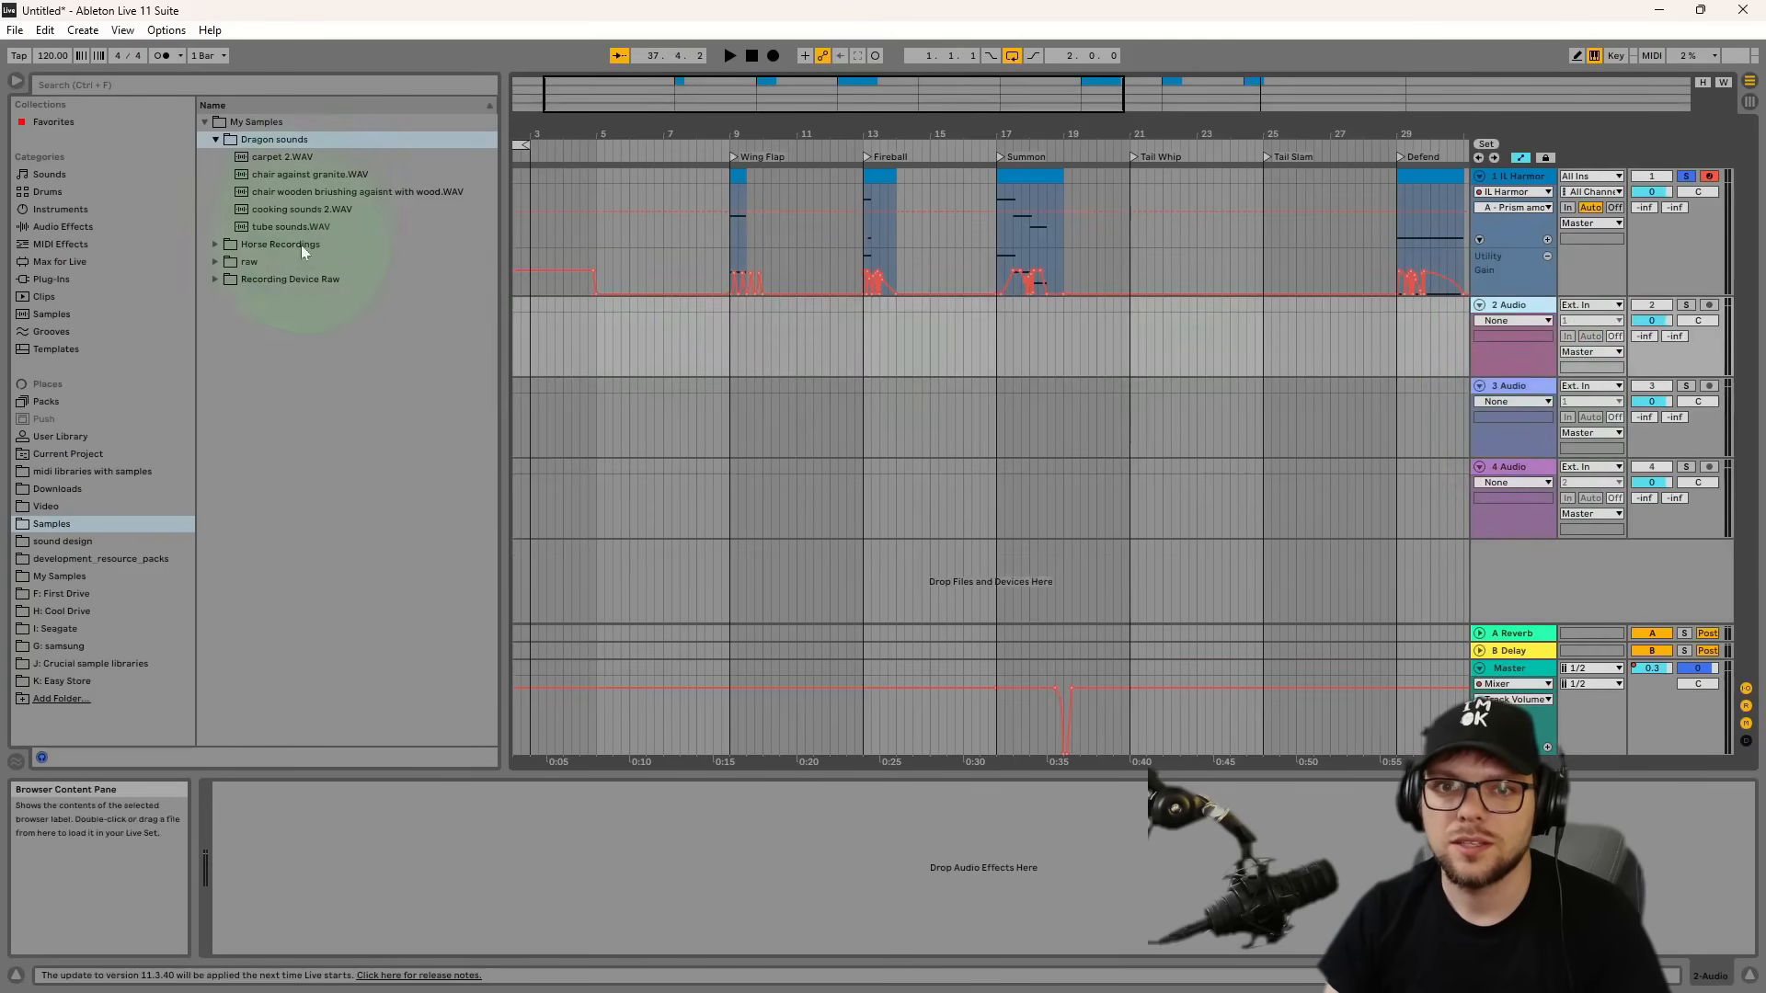
Place carpet 2.WAV from the Dragon sounds folder on the new audio track, starting at bar 7.3.1.
left_click(286, 156)
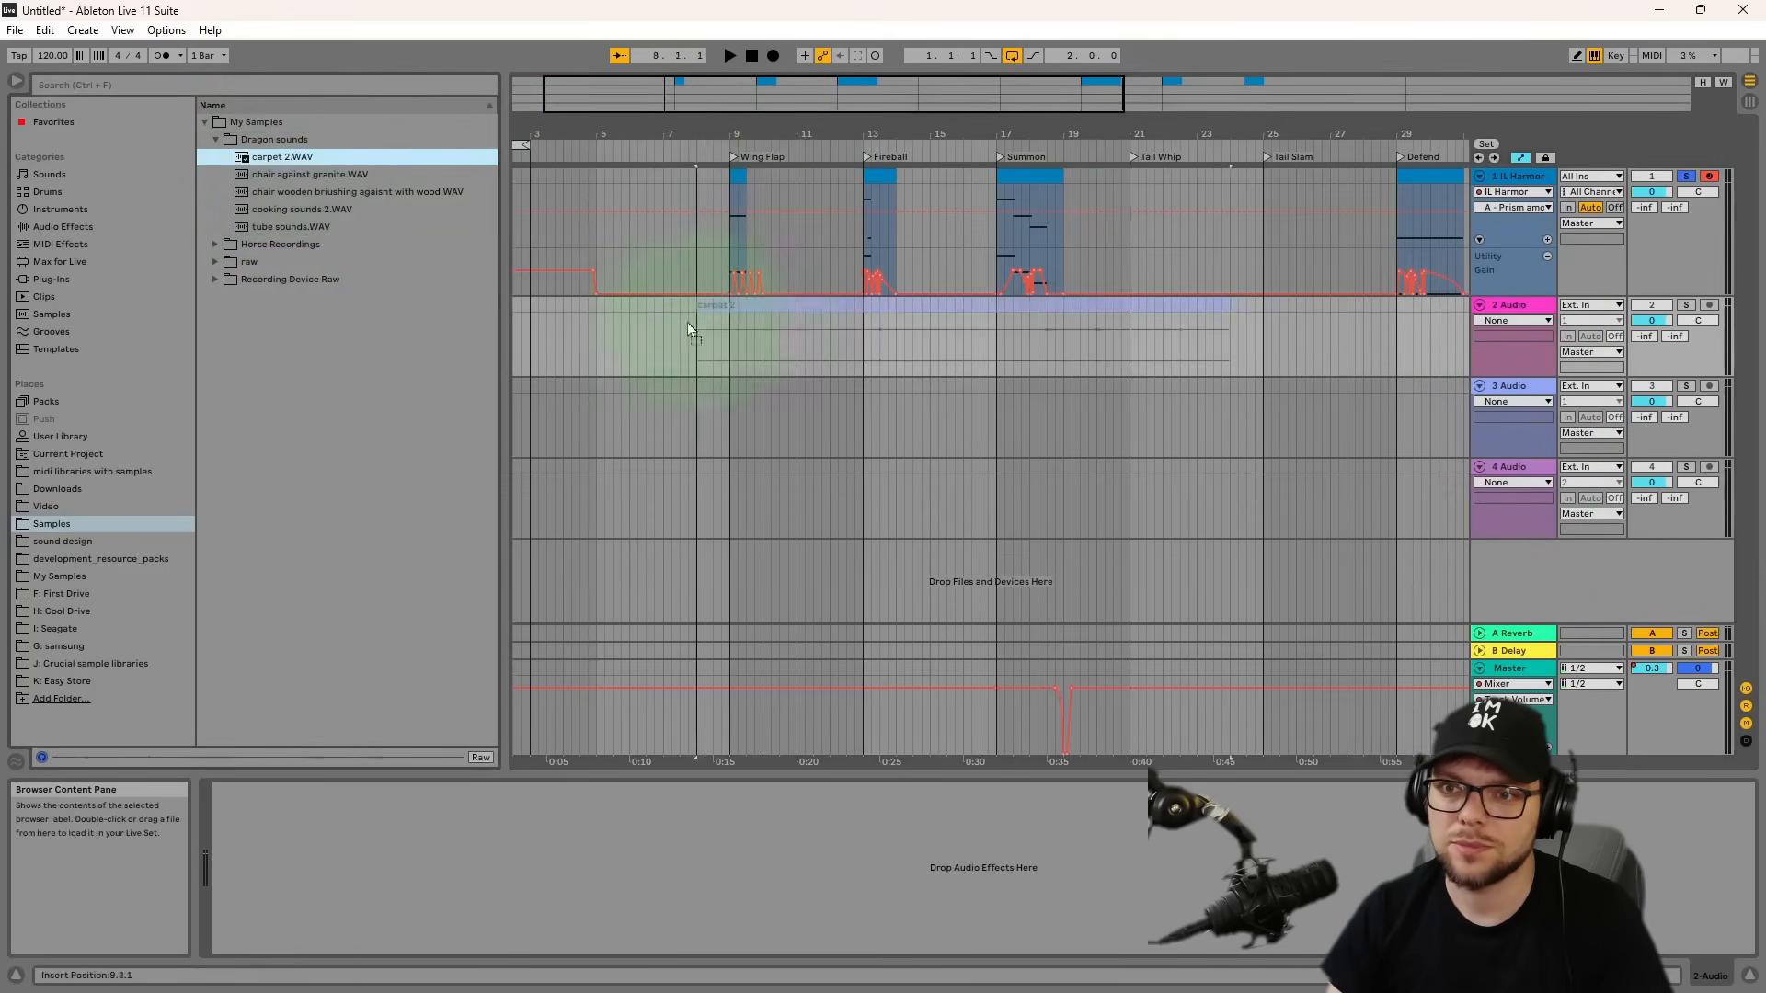
left_click_drag(692, 326, 697, 324)
left_click_drag(692, 138, 699, 184)
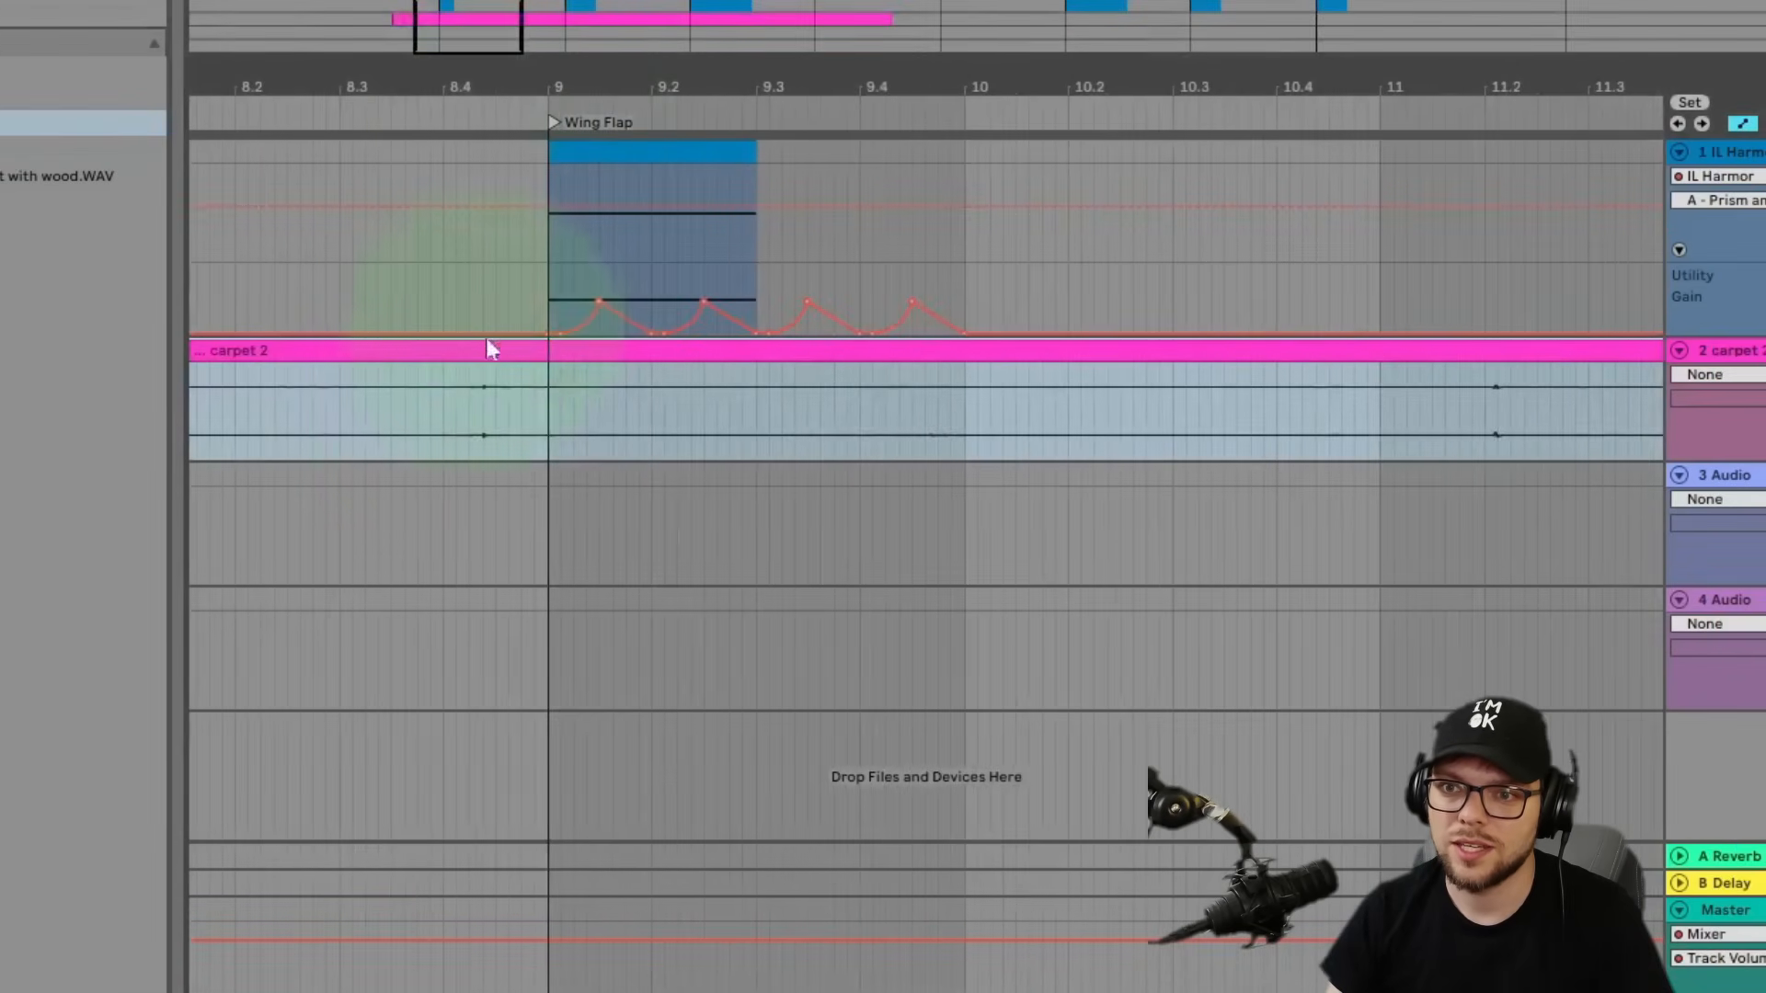
Open the carpet 2 clip's settings and raise its clip gain to 14.2 dB.
left_click(487, 422)
left_click(529, 360)
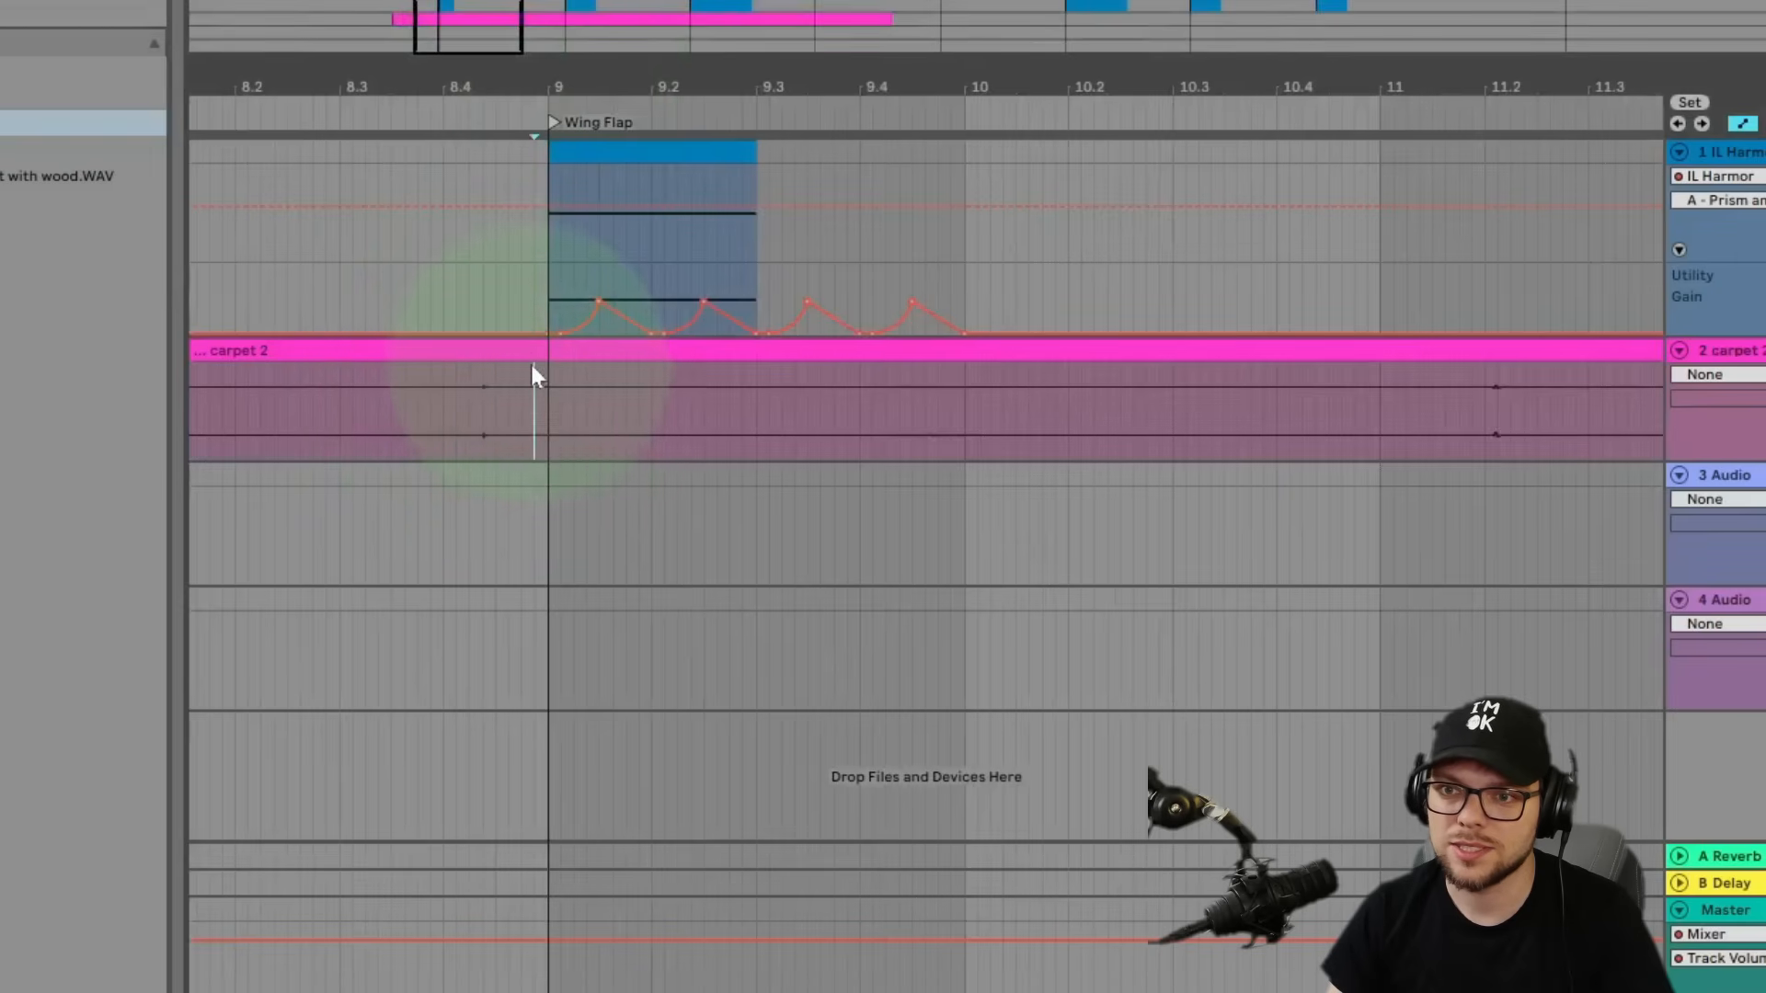
double_click(530, 361)
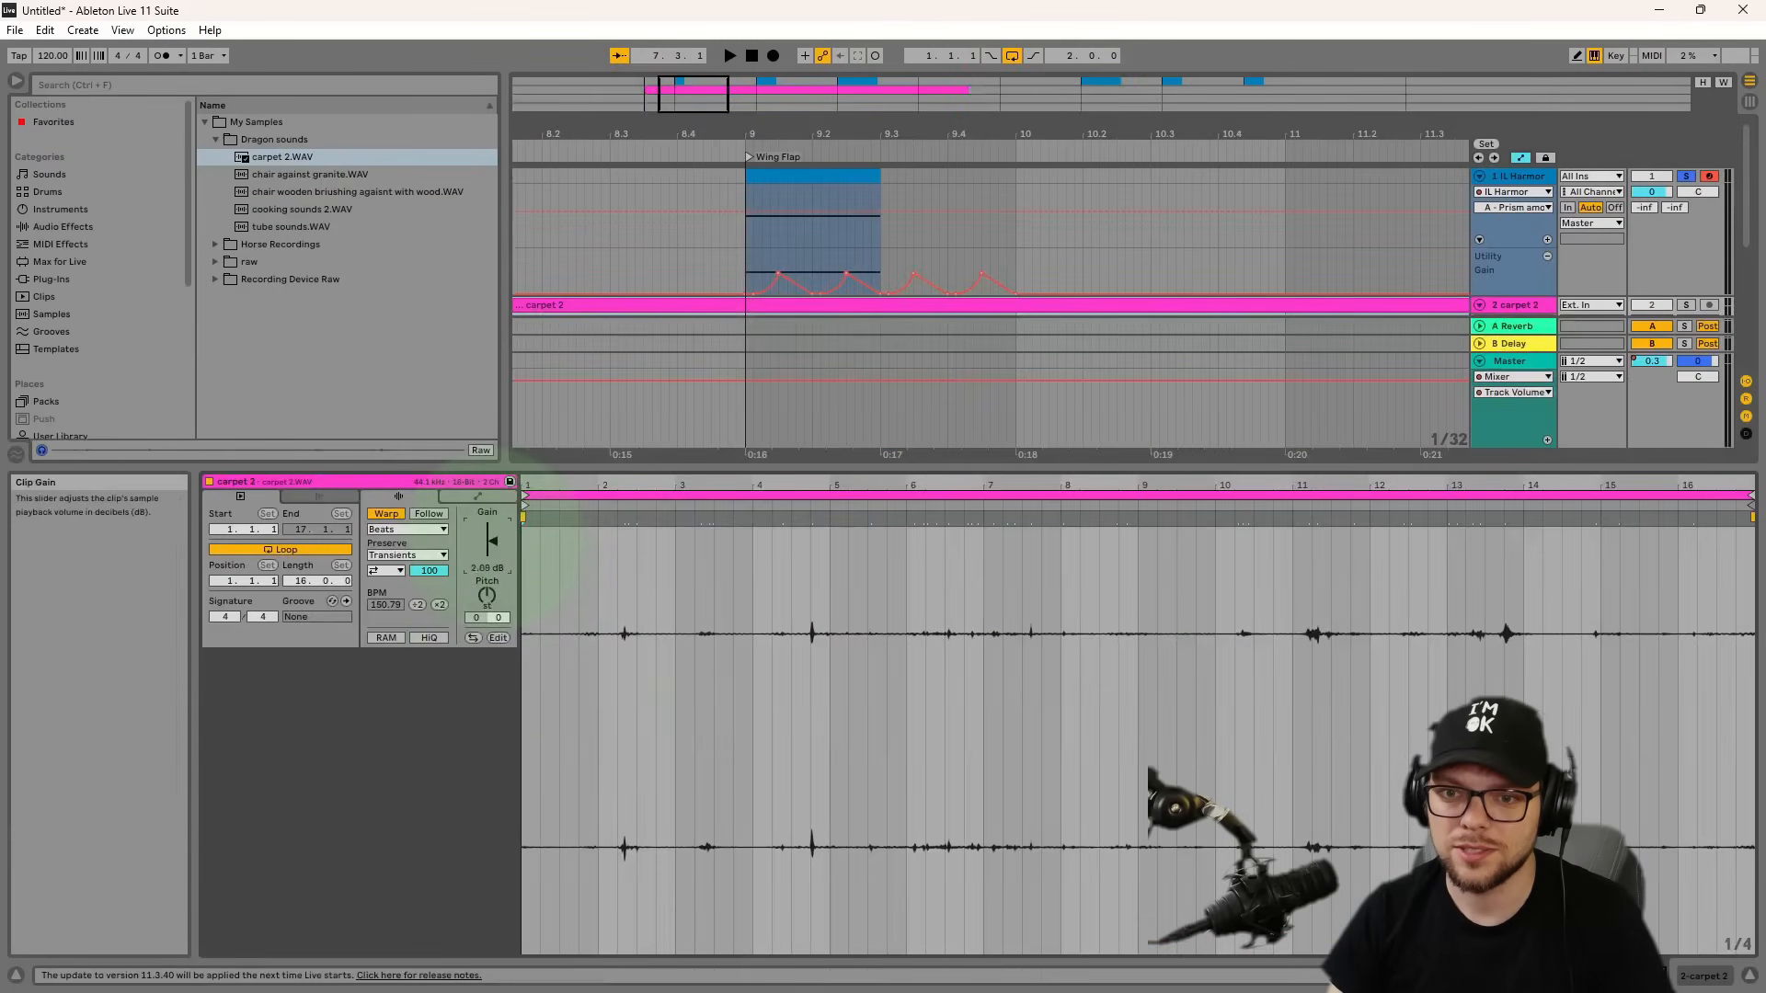
left_click_drag(542, 542, 587, 466)
scroll(1300, 274, "down", 2)
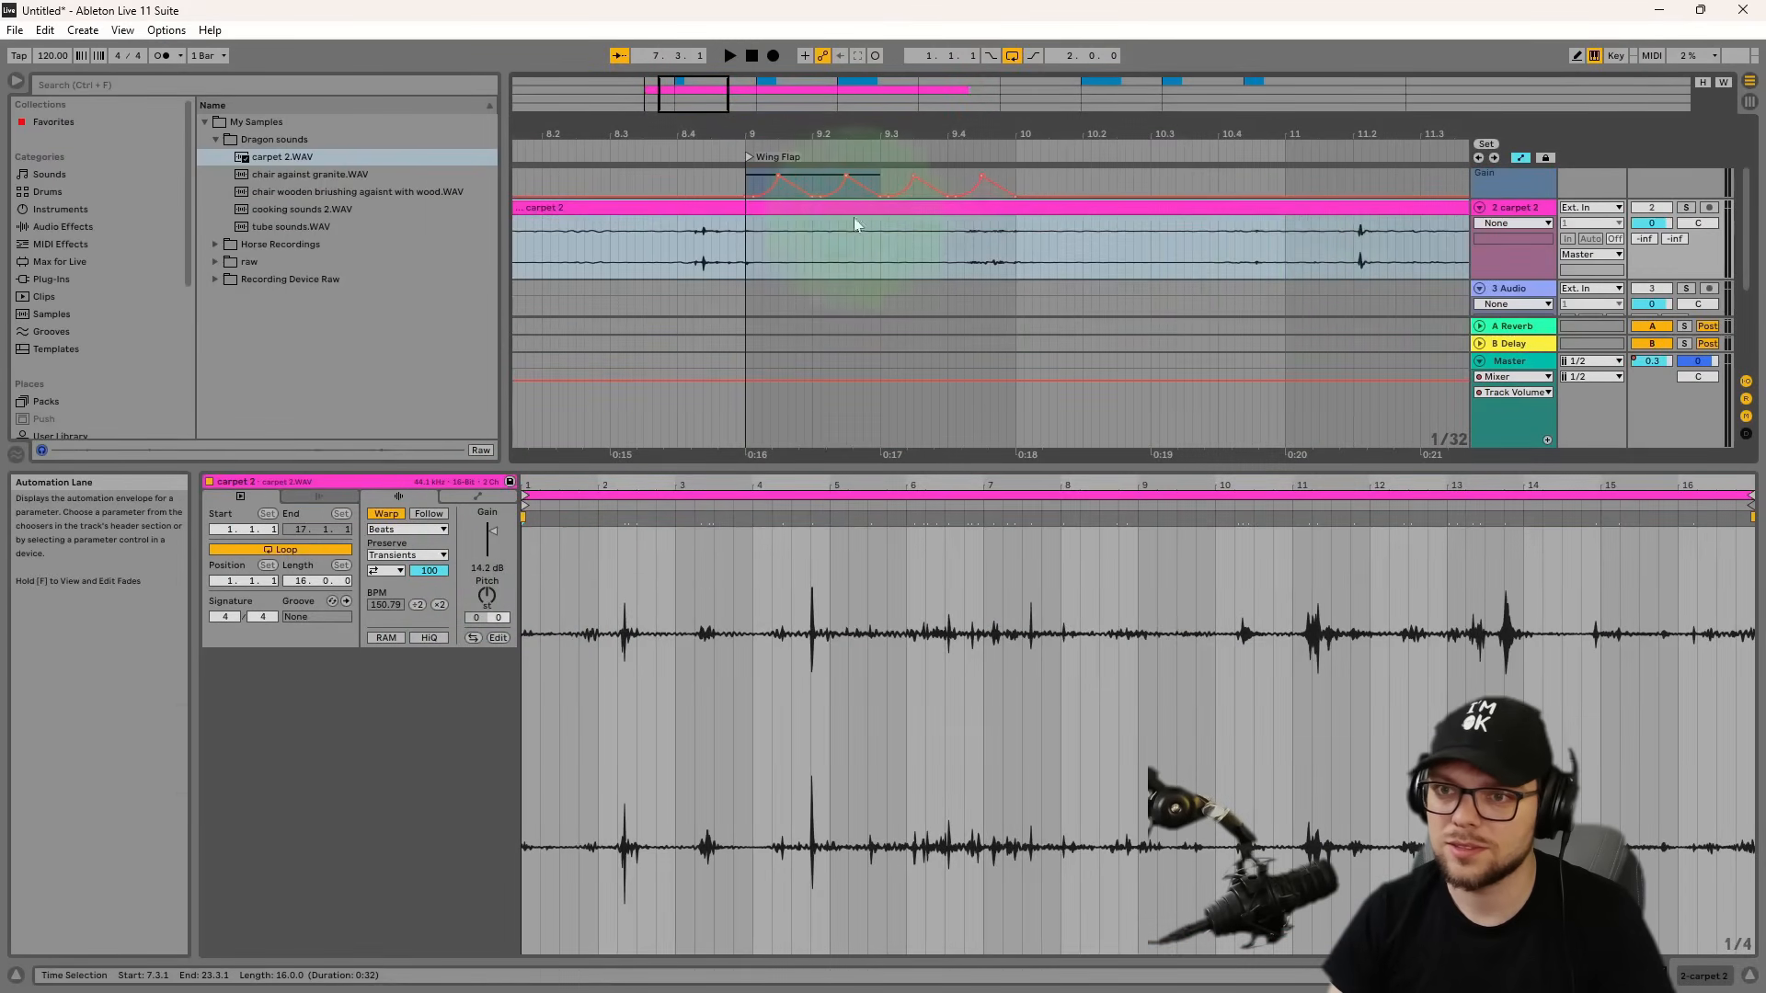
Solo the carpet 2 track, set its volume to 3.7 dB, and audition several parts of the clip.
left_click(670, 231)
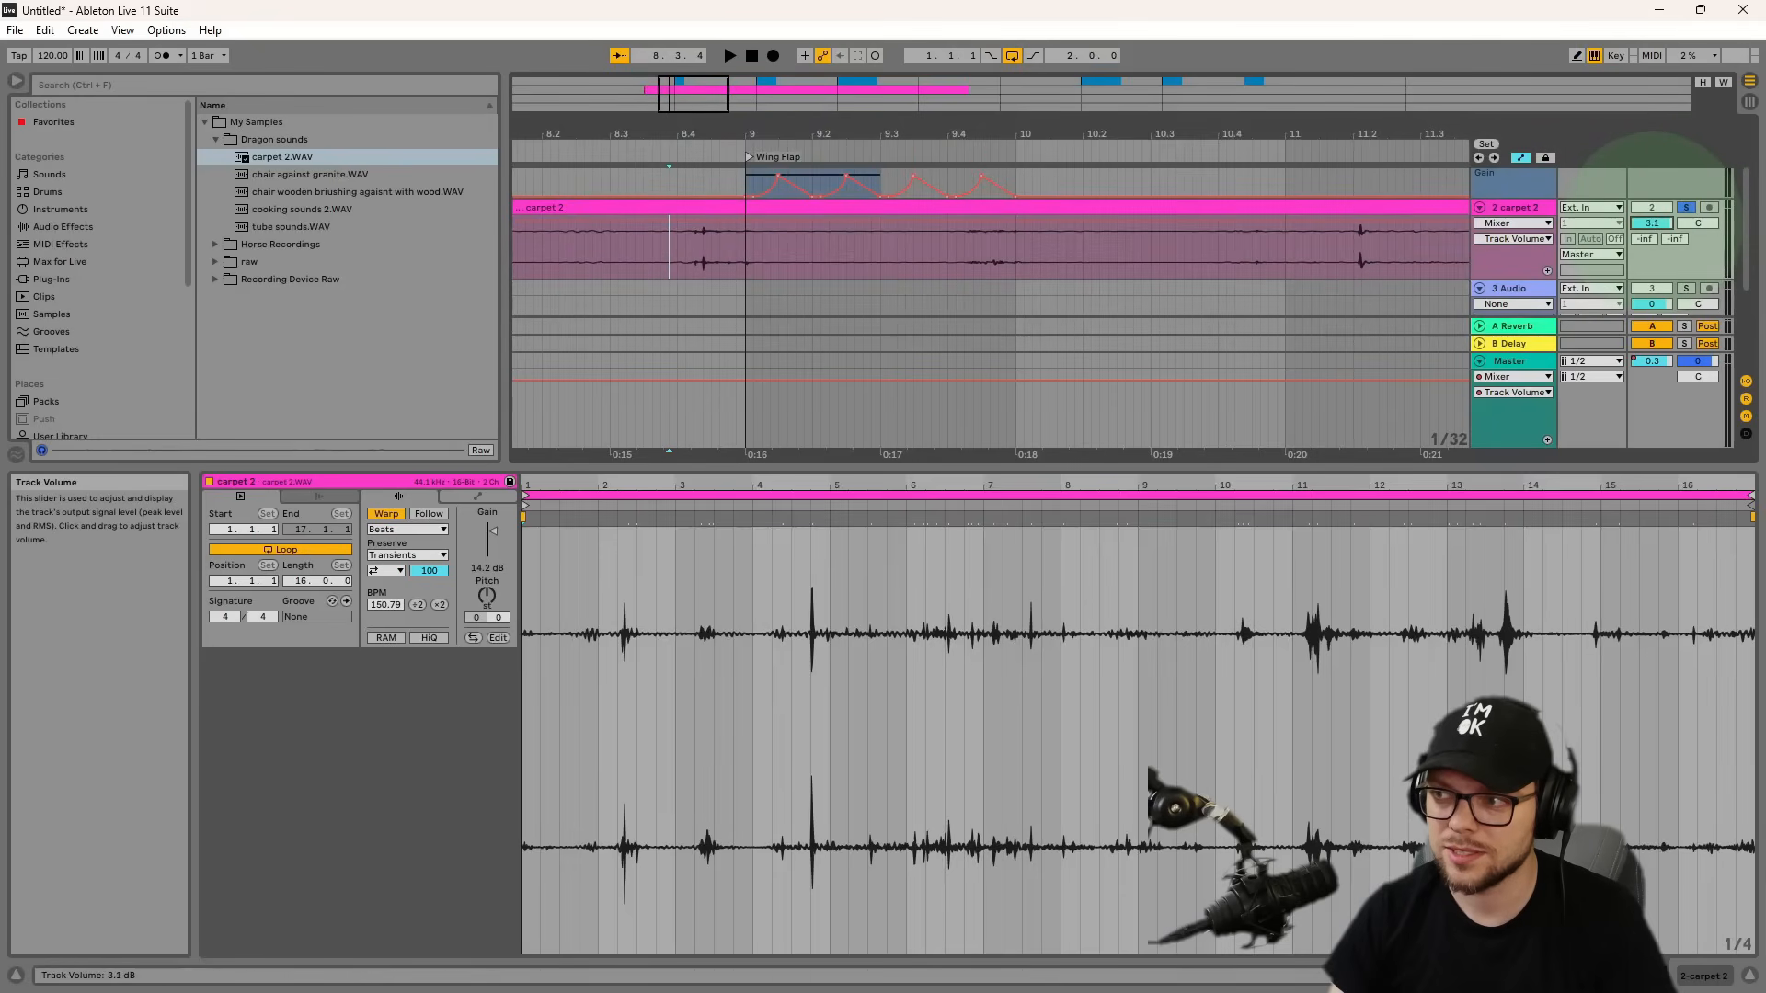
key("space")
key("space")
left_click_drag(1163, 245, 1171, 245)
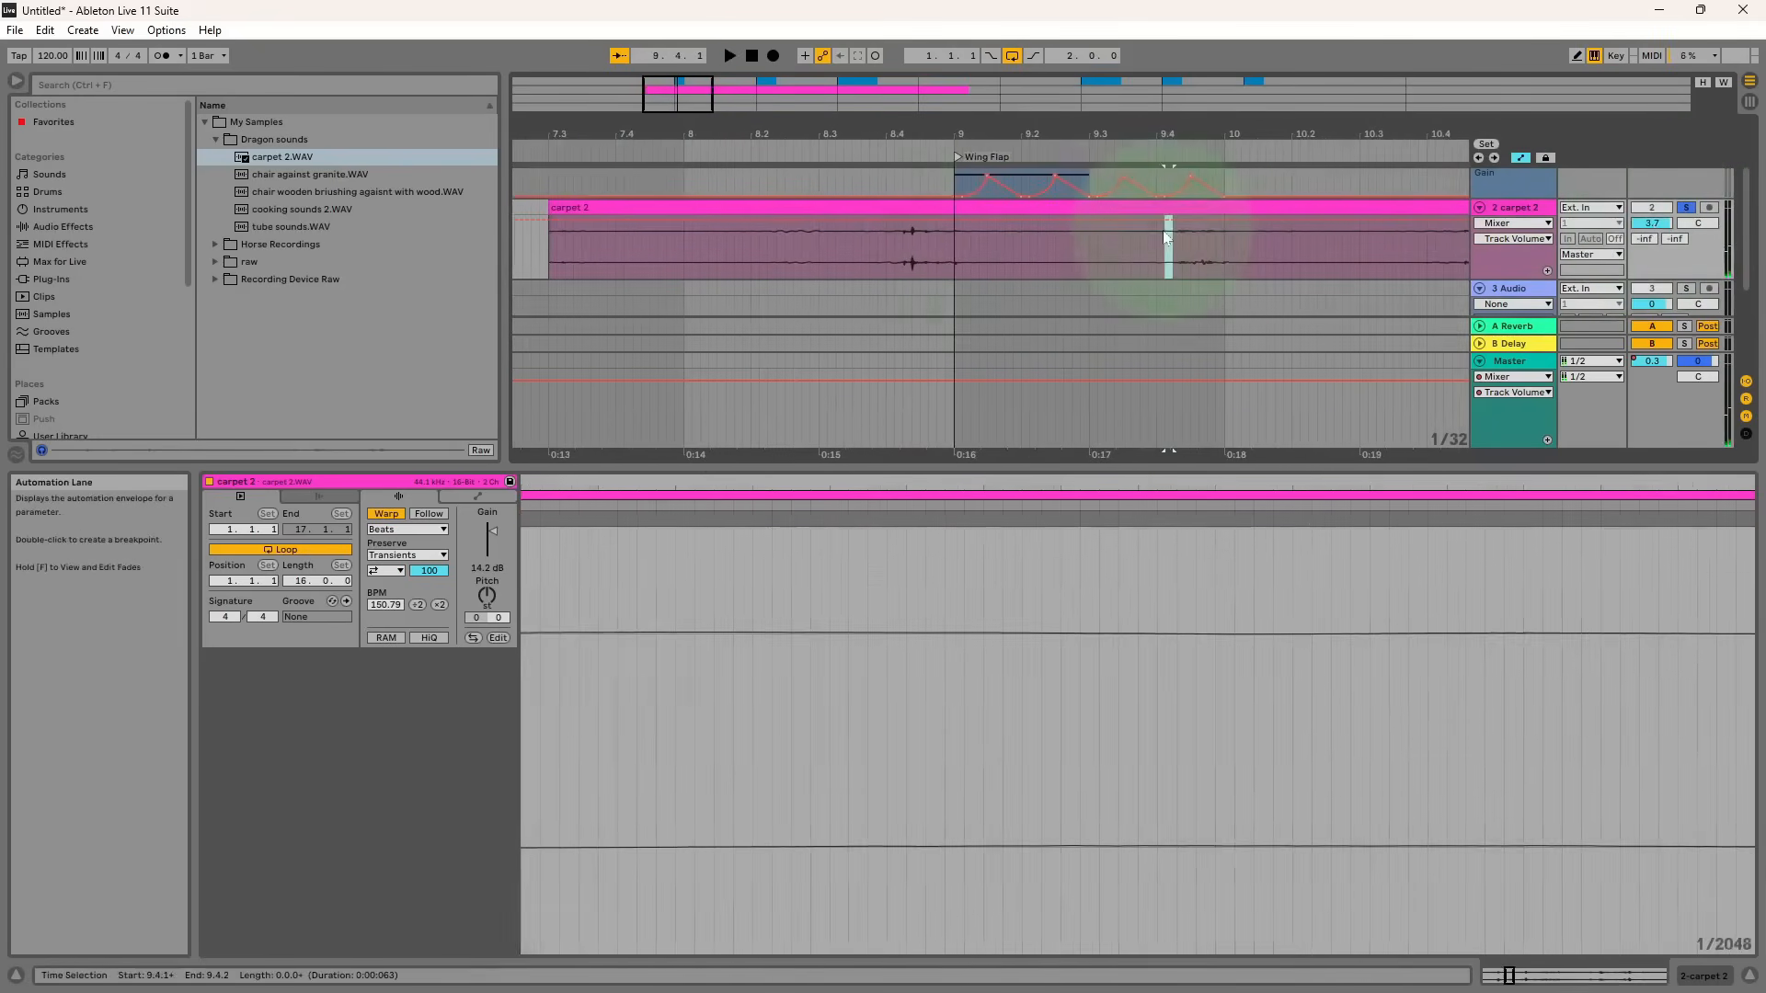
key("space")
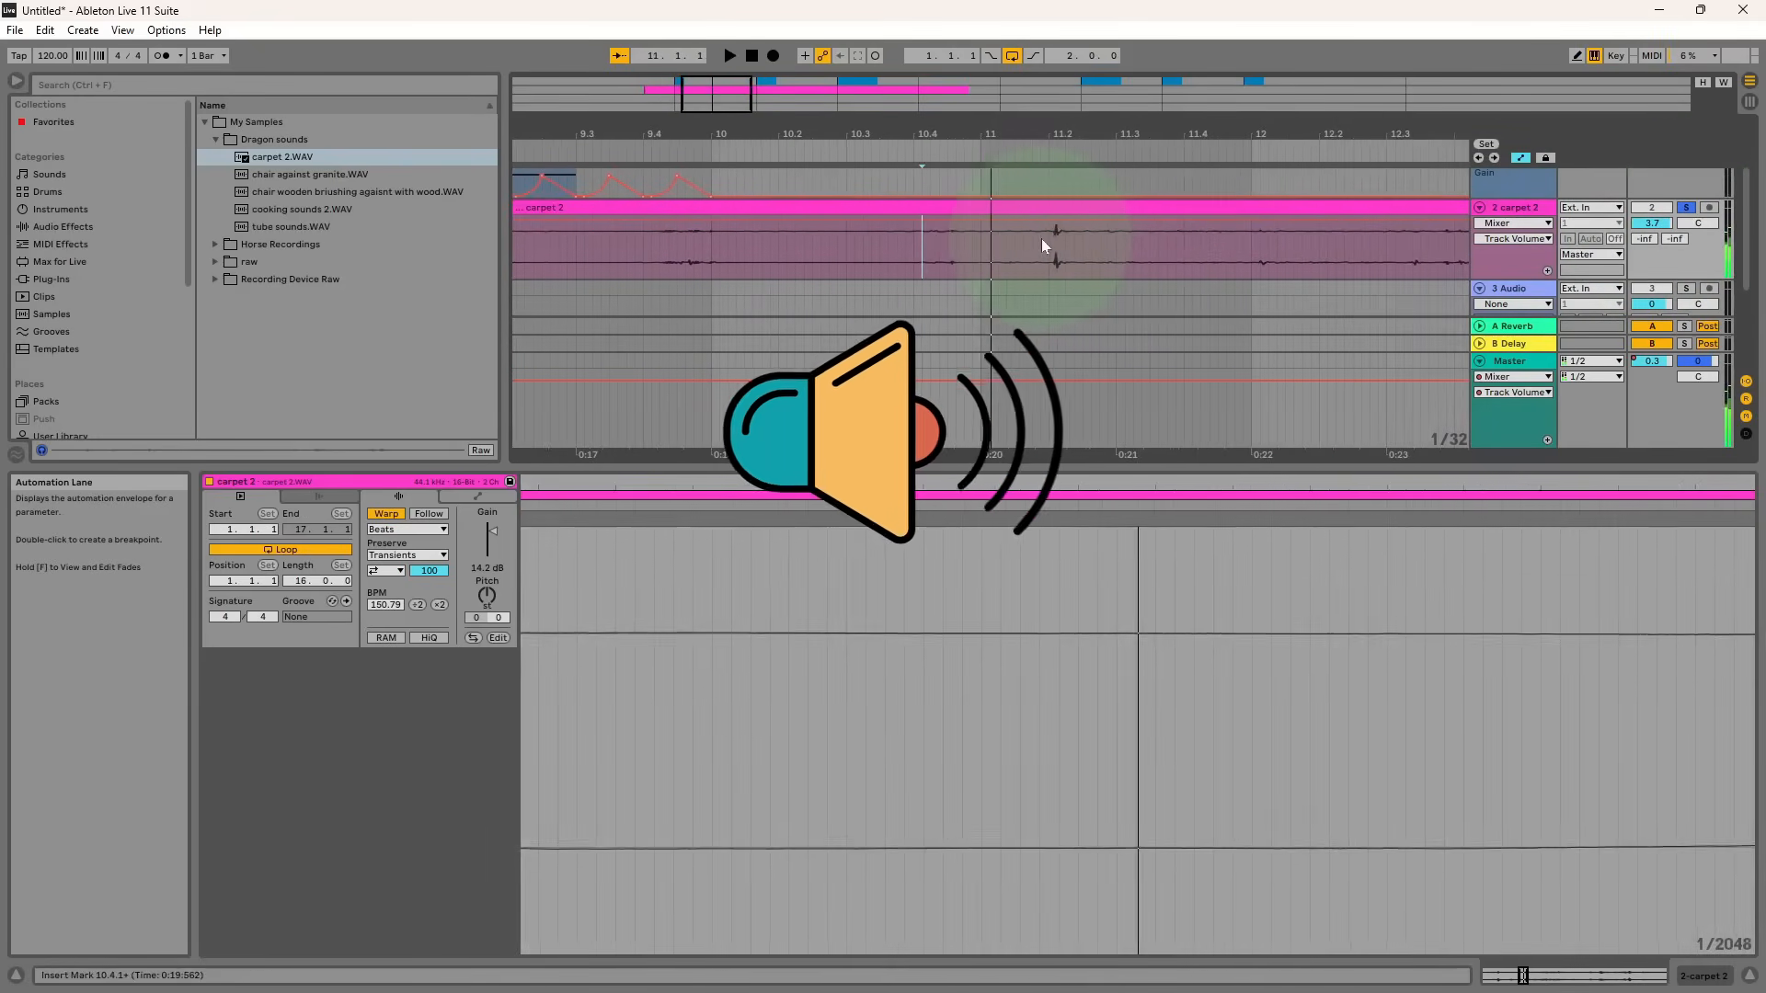
left_click(1041, 239)
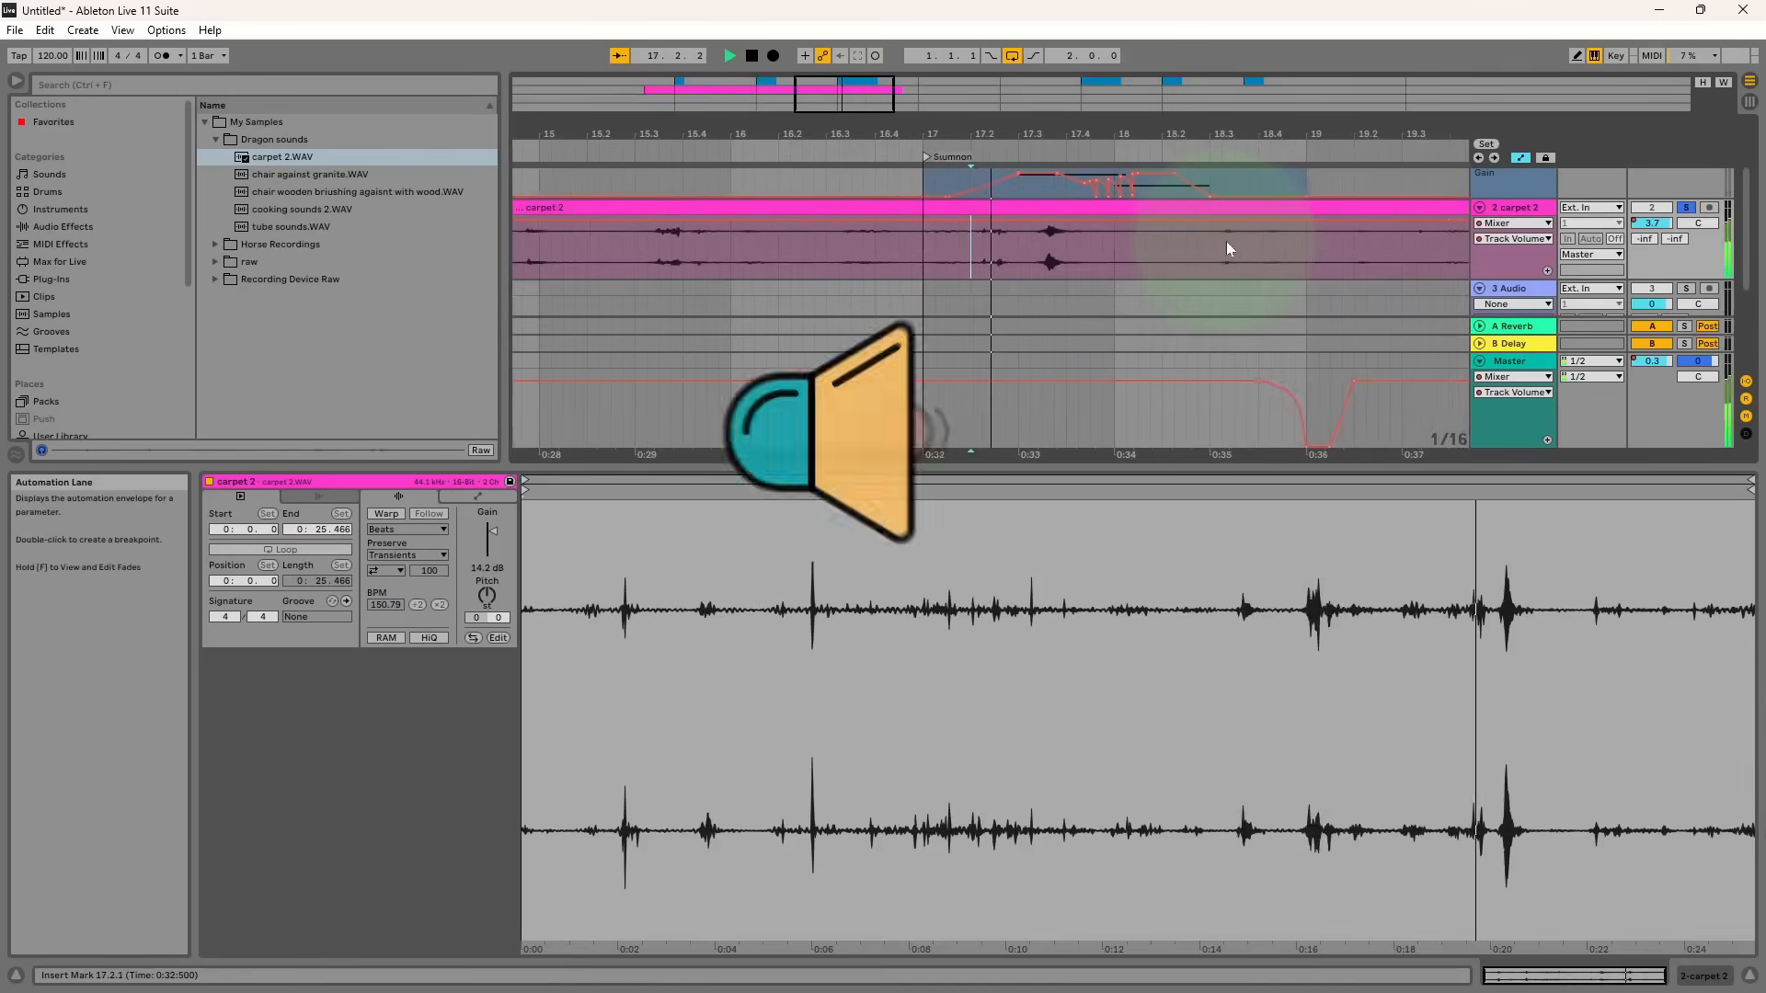
key("space")
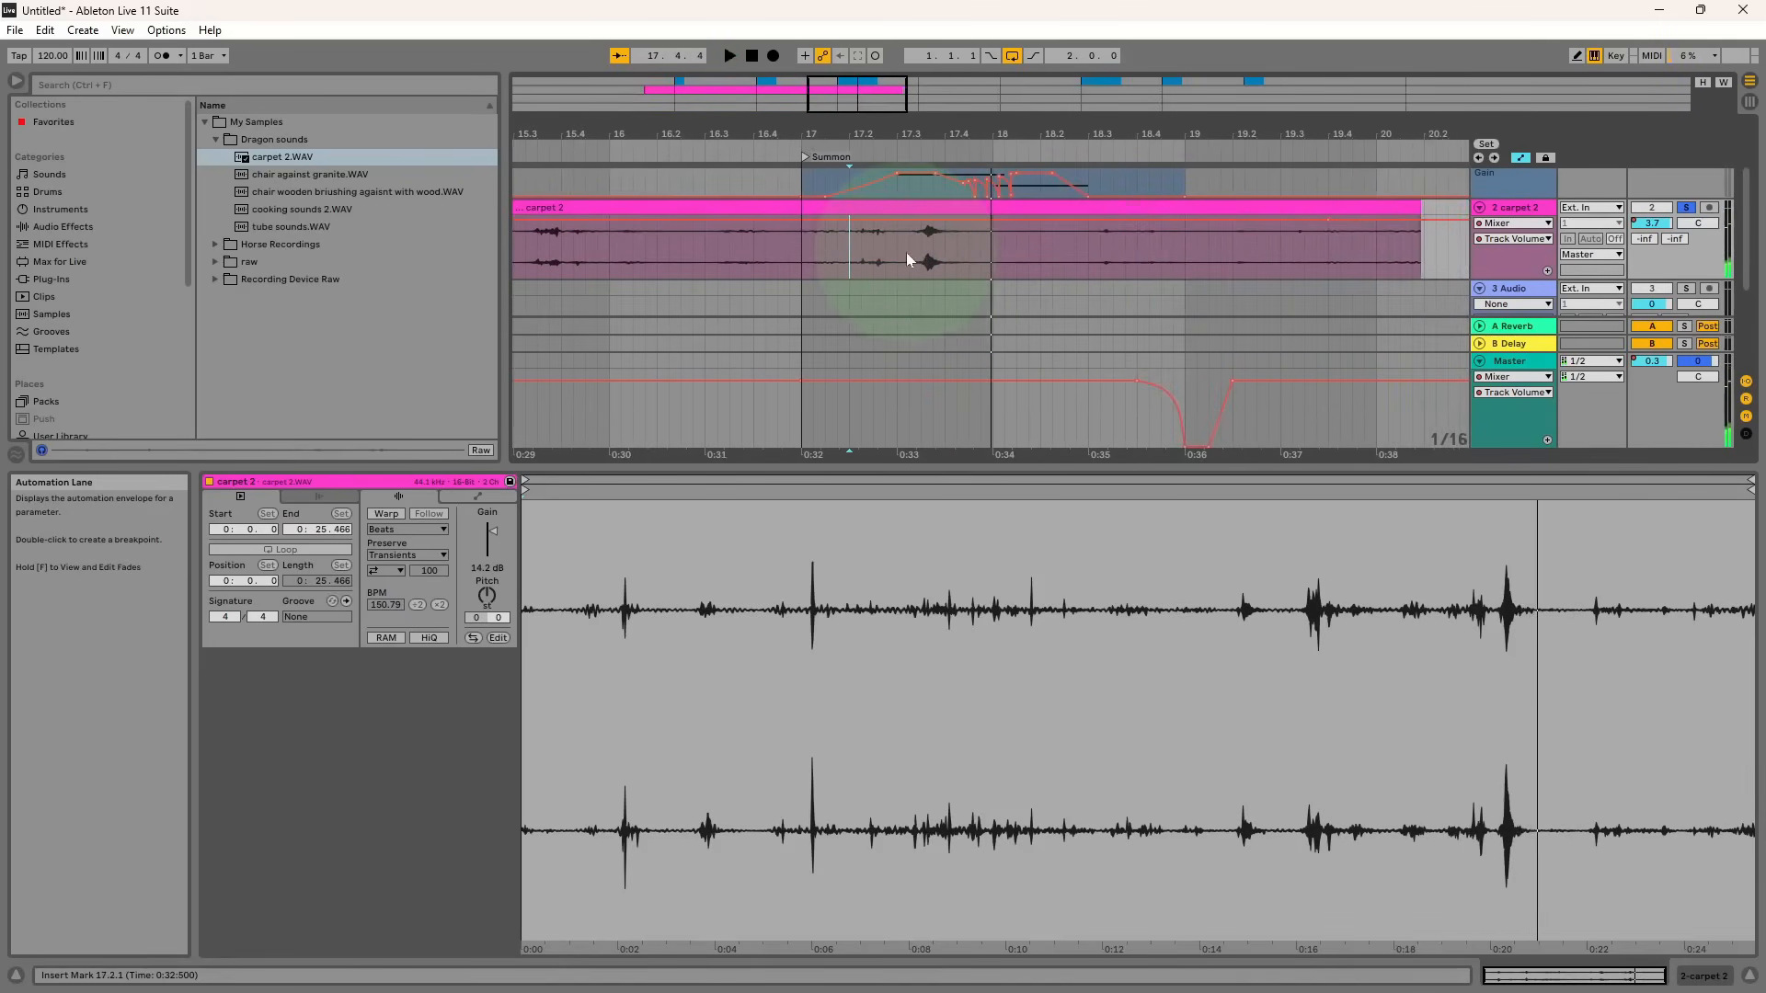
key("space")
key("space")
Copy a short section of carpet 2 near bar 17.2 to the Wing Flap marker, moving the full clip past the last marker.
left_click_drag(988, 244, 942, 217)
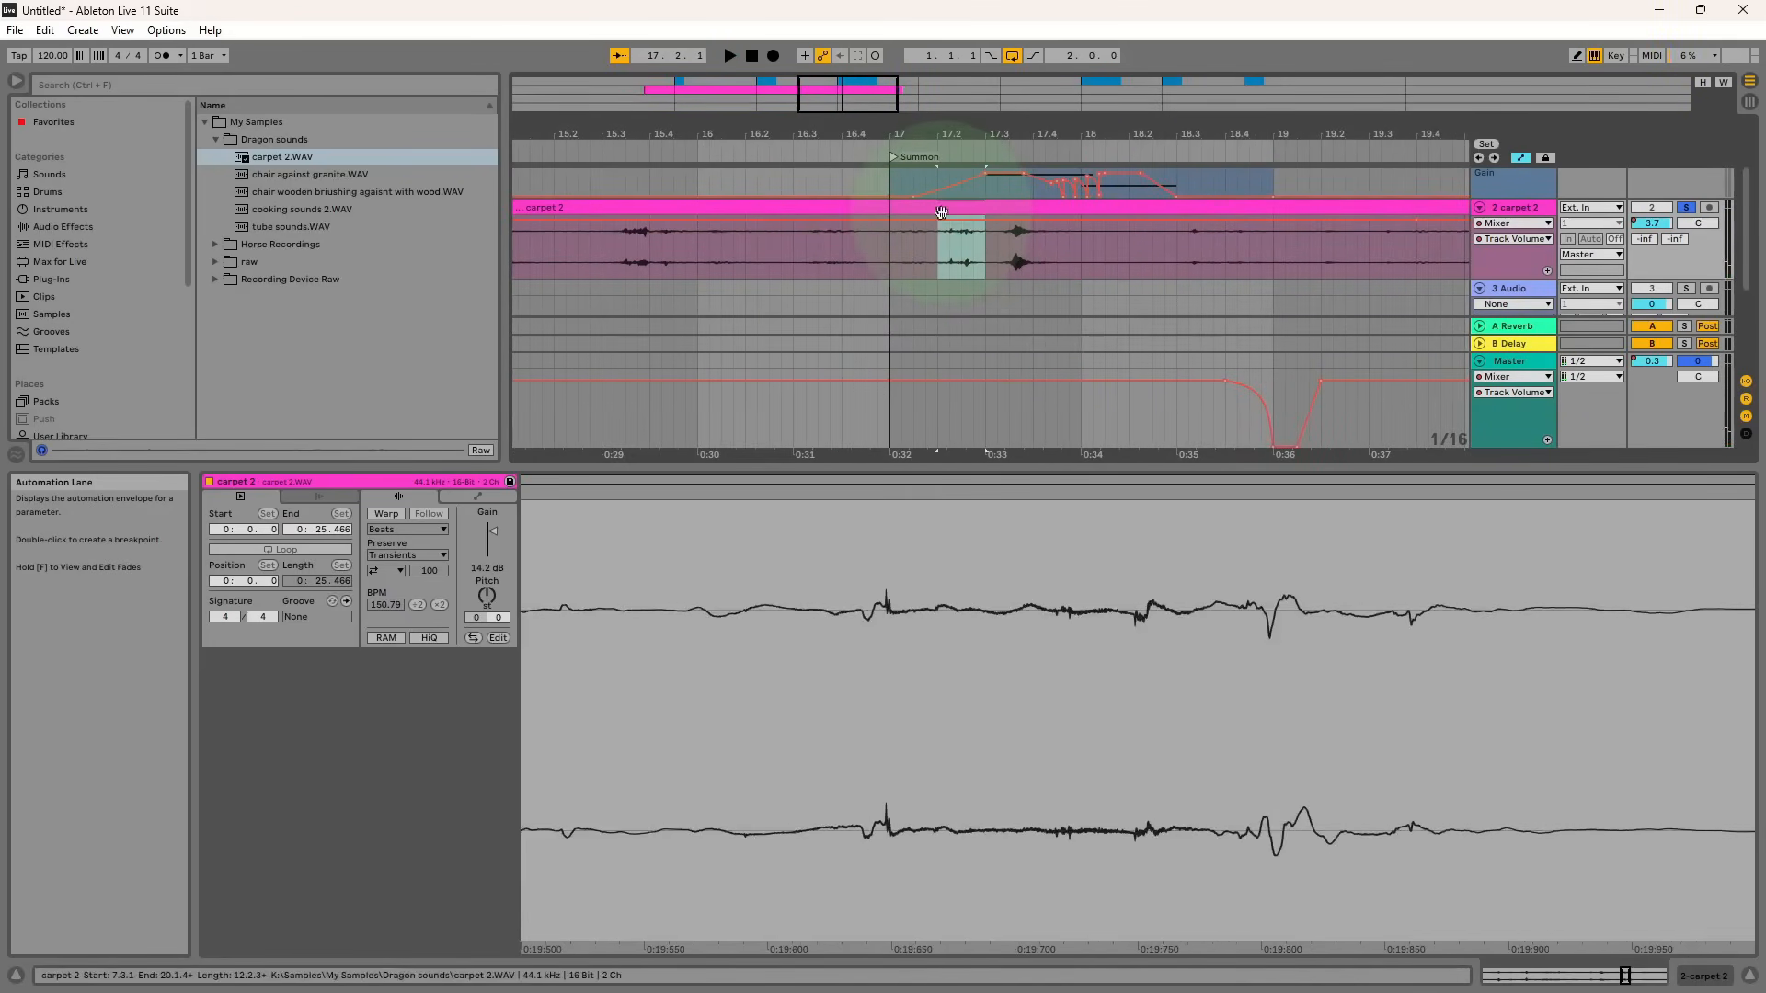
left_click_drag(960, 131, 825, 106)
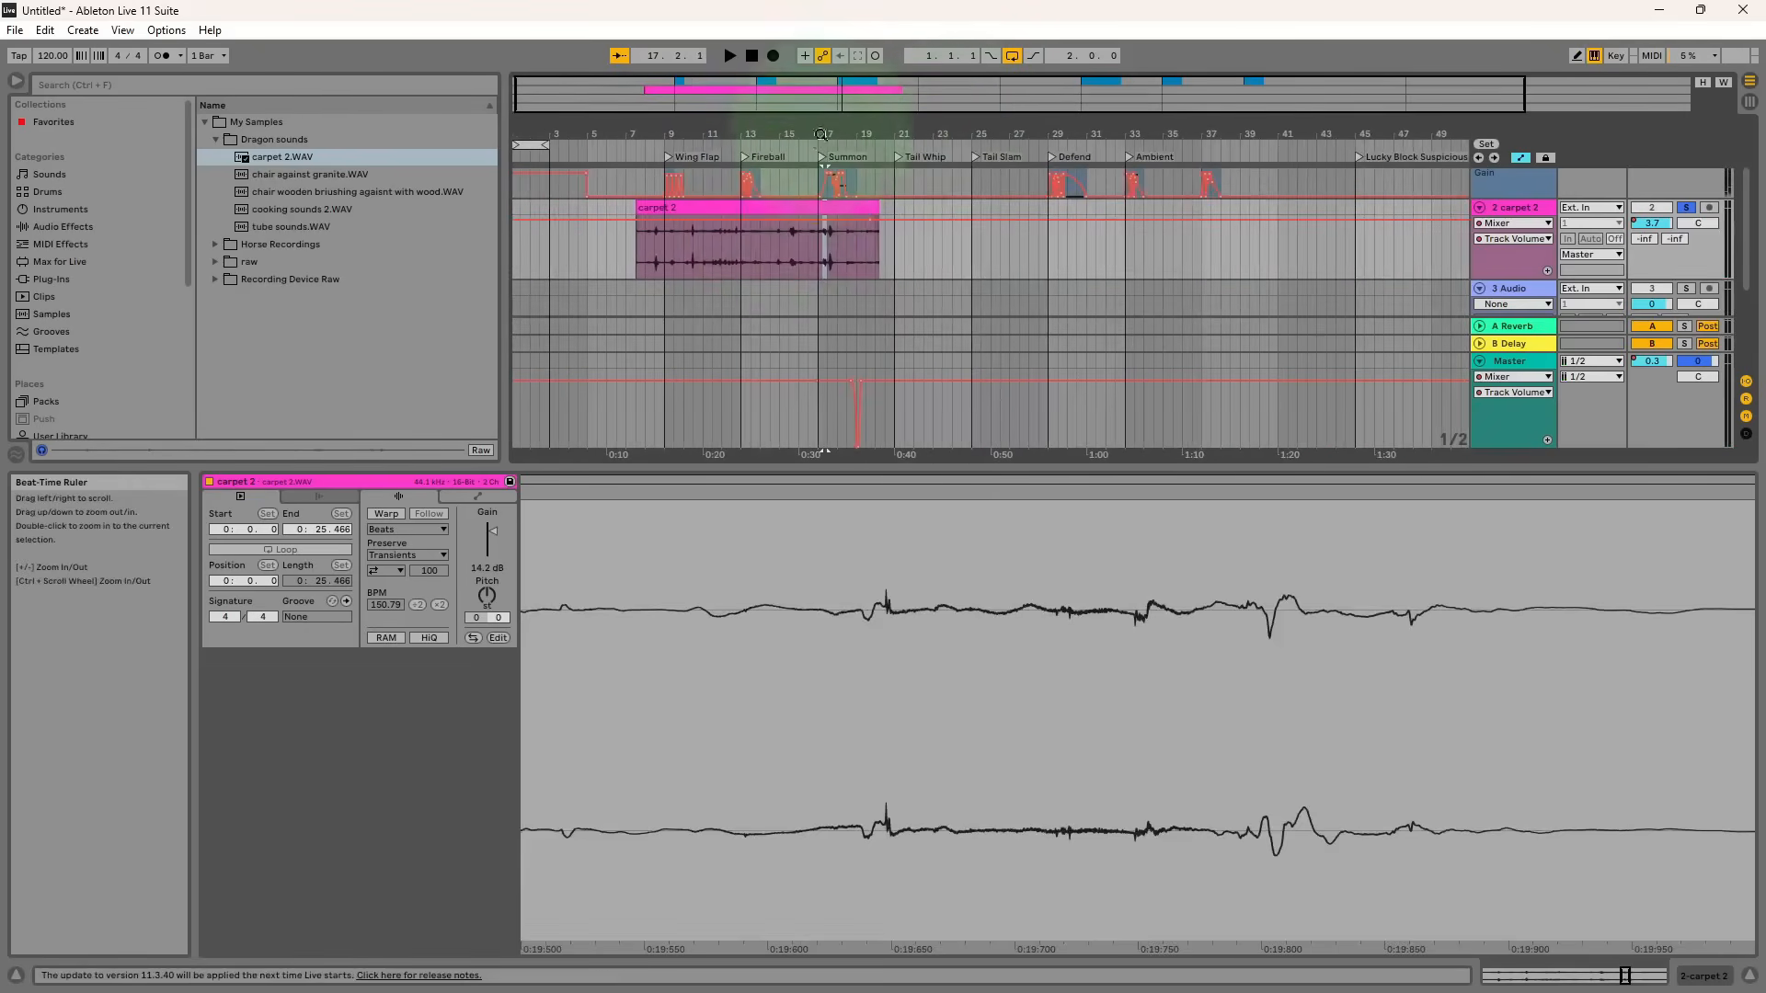
left_click_drag(769, 210, 1431, 230)
left_click_drag(671, 136, 725, 135)
left_click(682, 211)
key("ctrl+v")
Play the pasted carpet 2 section soloed, and unsolo it to hear it with the Harmor wing flap.
key("space")
key("space")
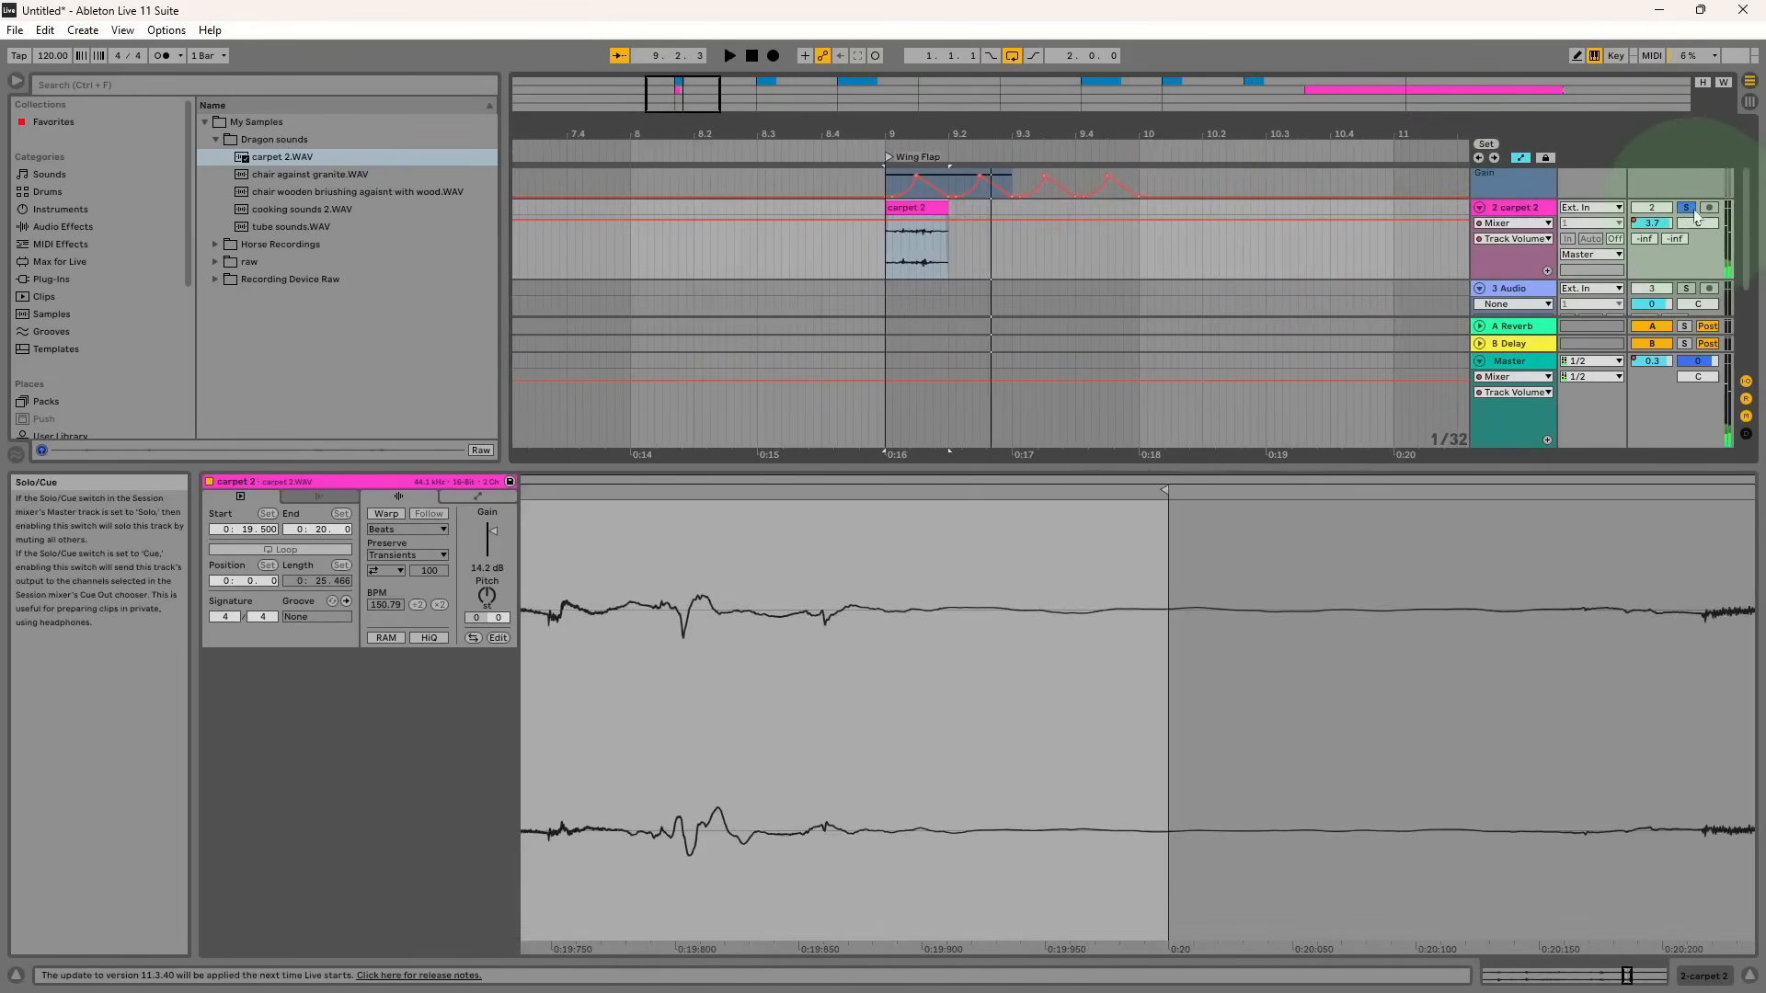
key("space")
key("space")
key("space")
Turn on warping for the short carpet 2 clip, set its warp mode to Complex, and play it.
left_click_drag(967, 133, 973, 217)
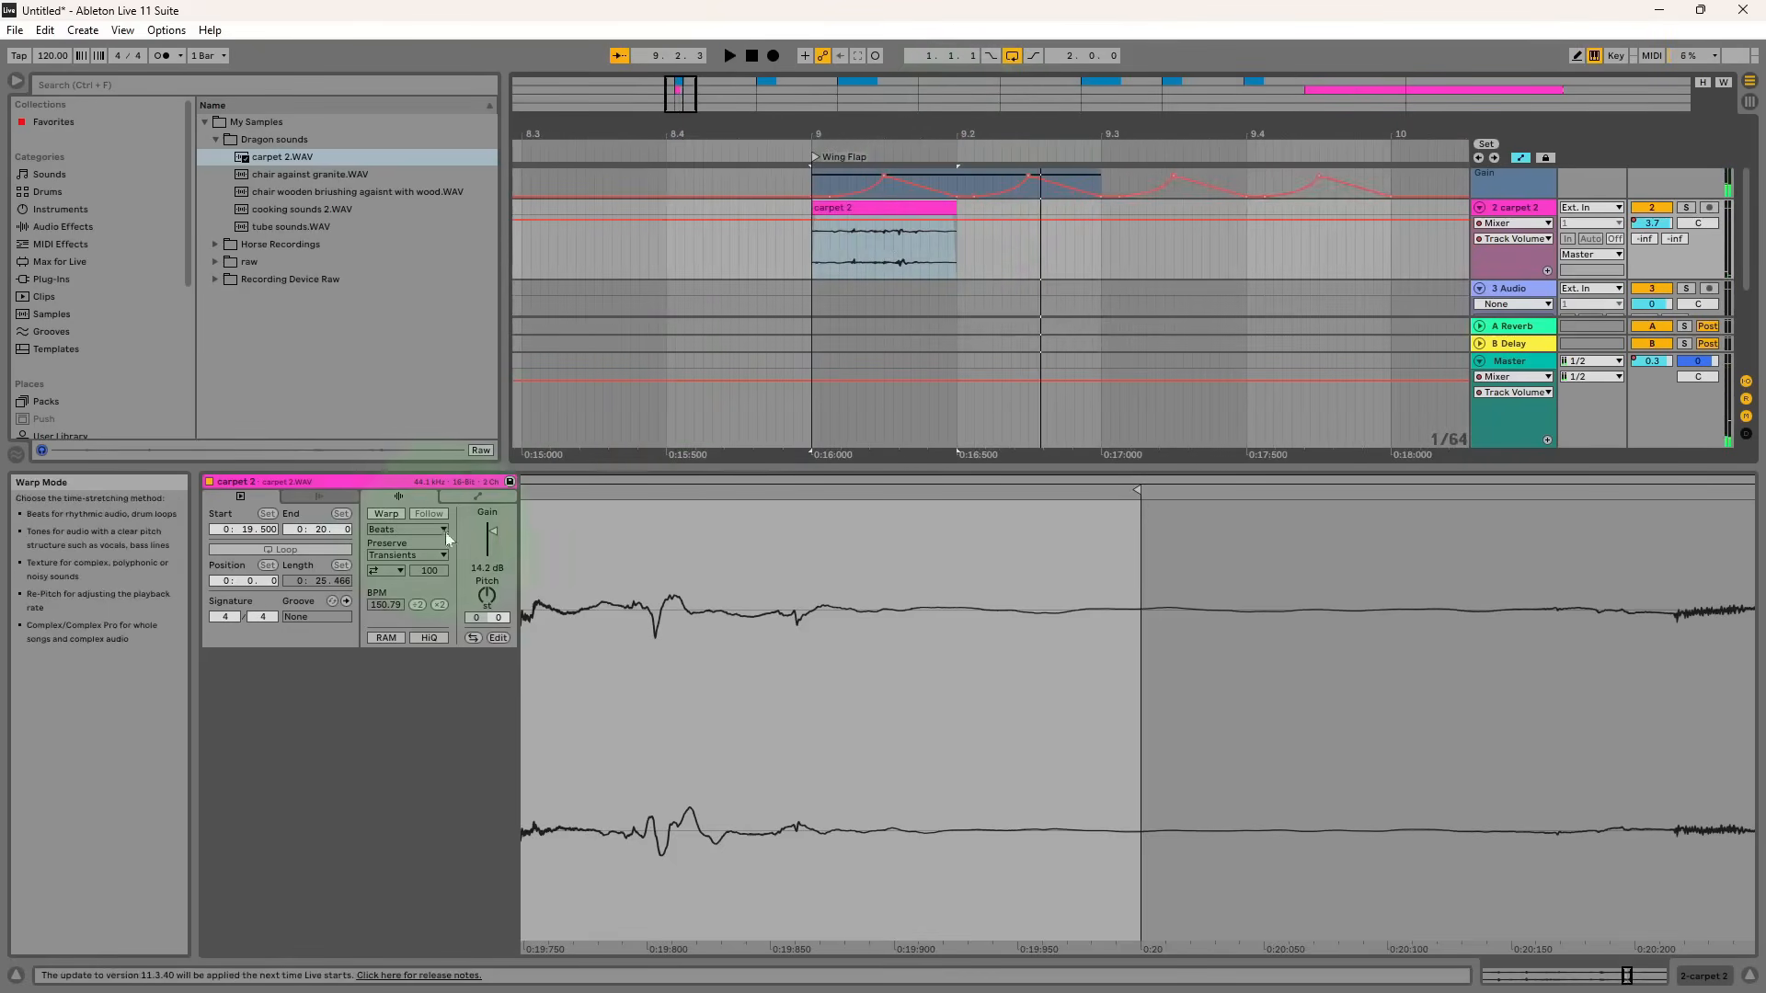
left_click(386, 514)
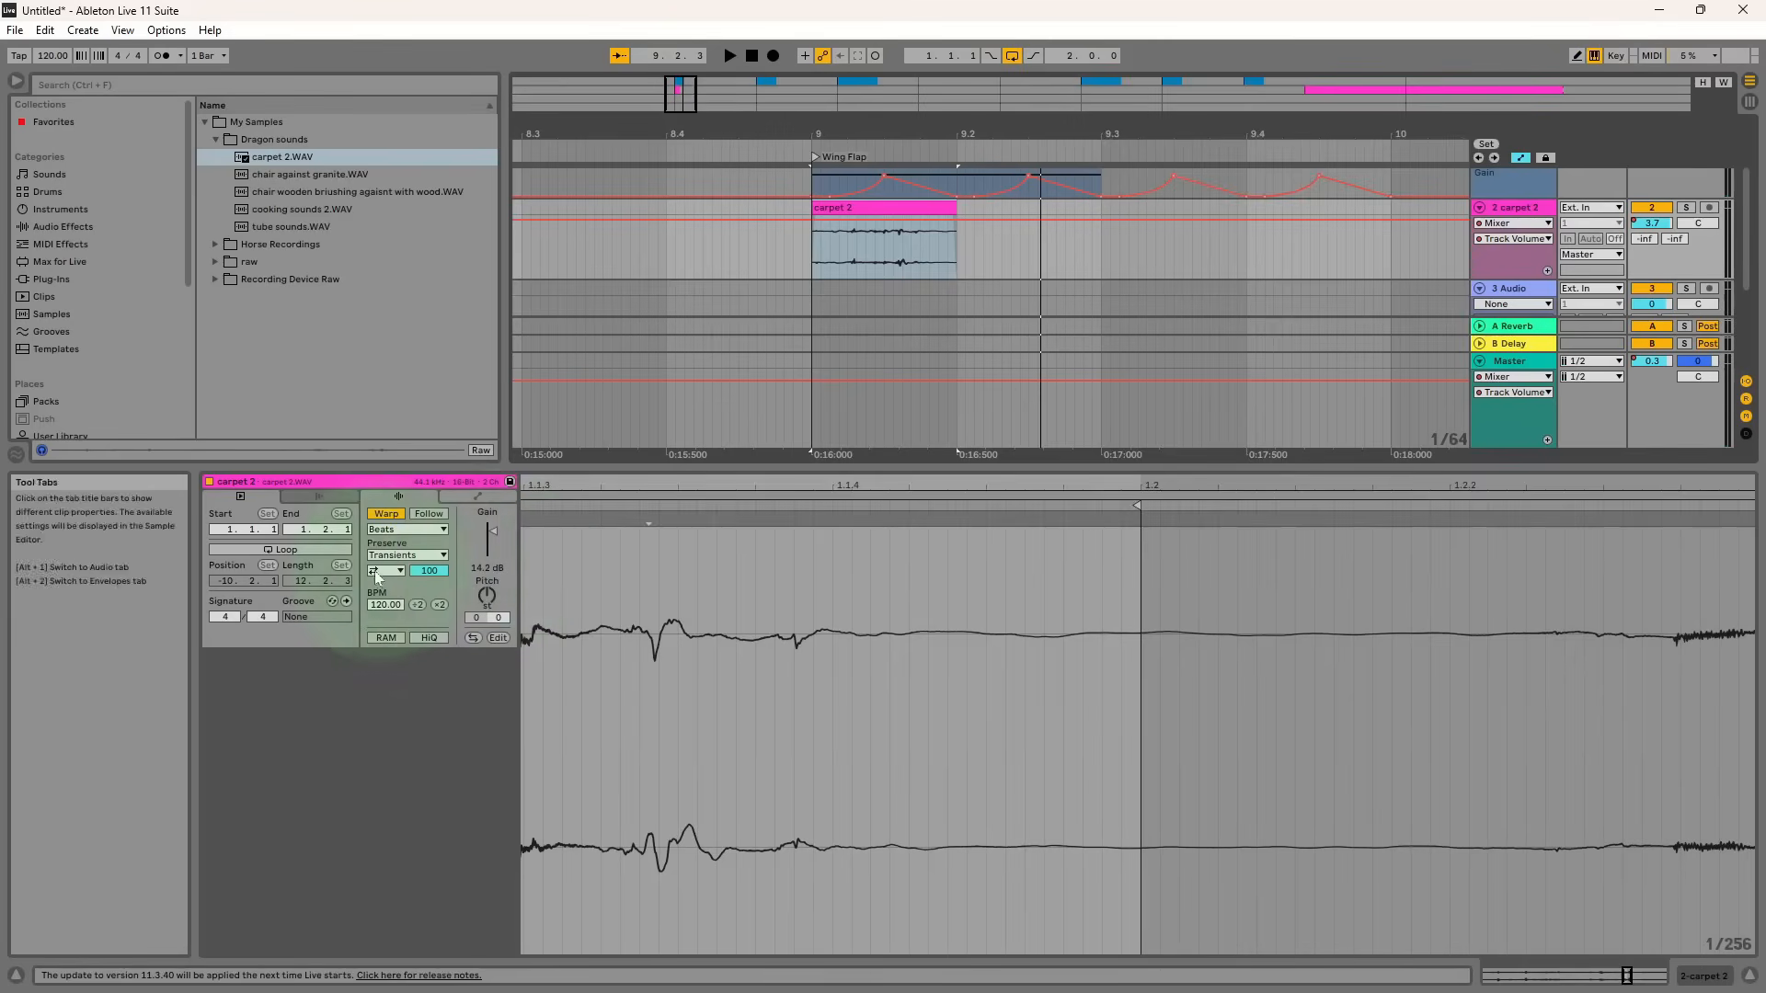
left_click(419, 556)
left_click(405, 531)
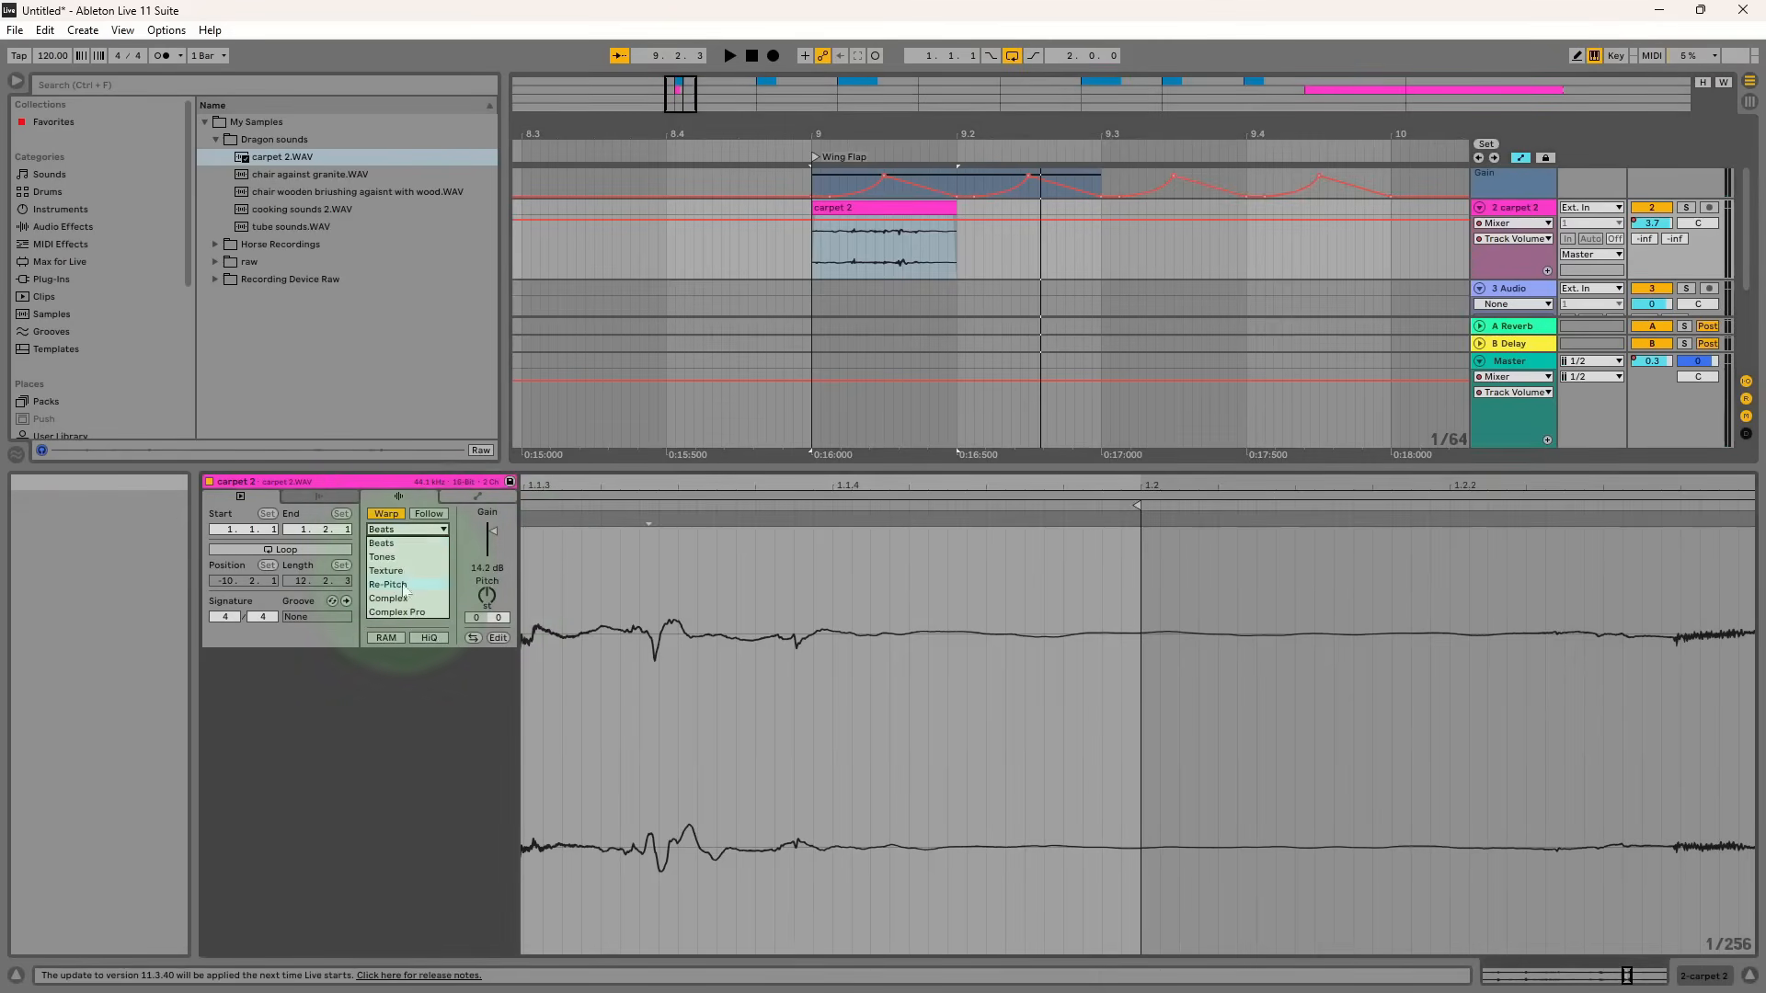
key("space")
key("space")
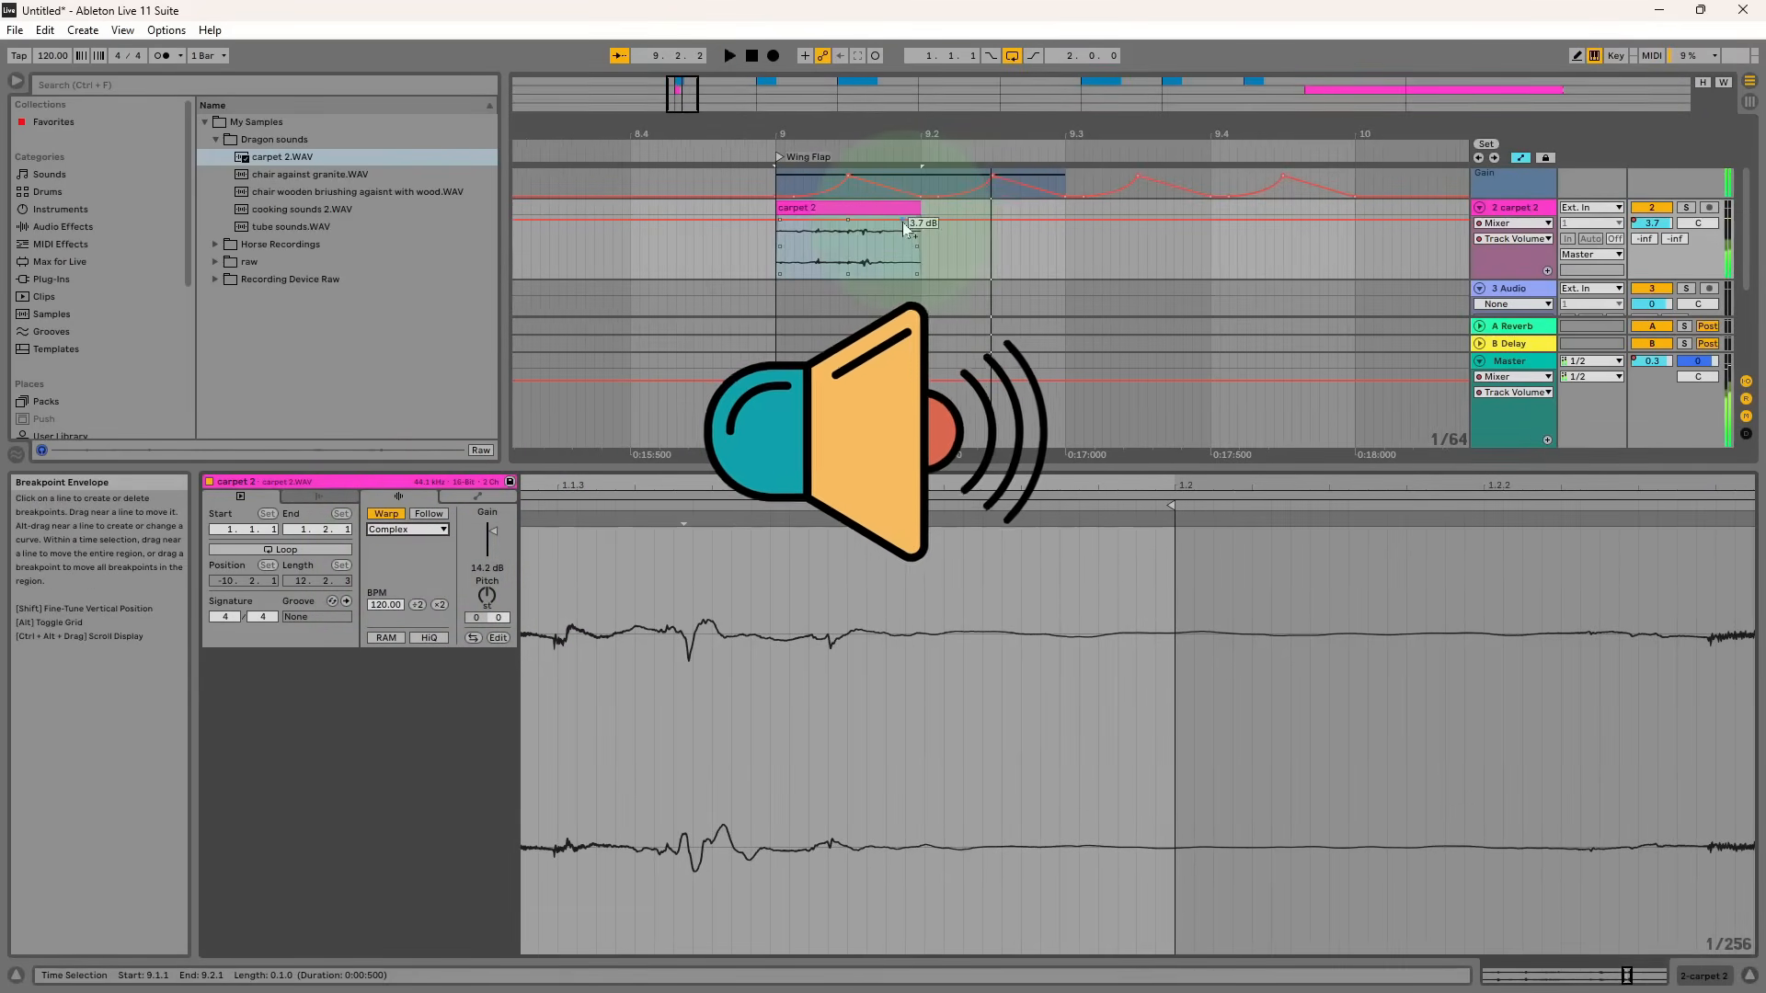
Double the carpet 2 clip's tempo to 240 BPM and play it with the wing flap.
left_click(439, 605)
key("space")
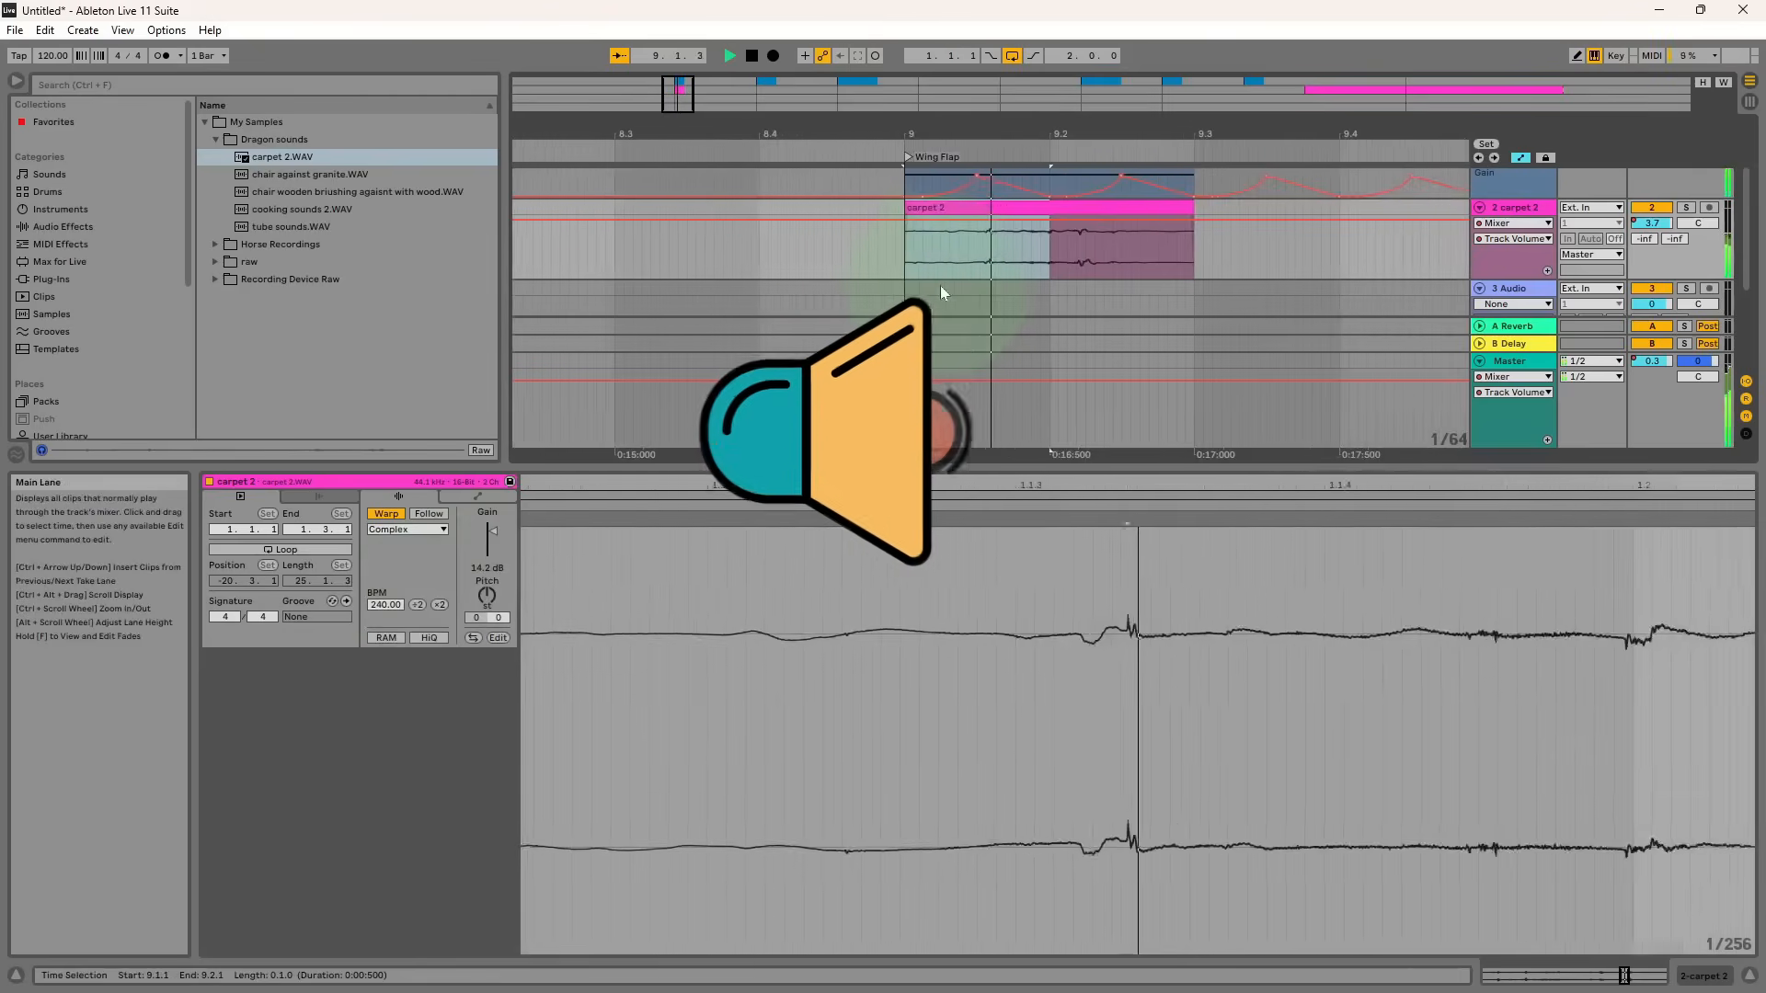
key("space")
key("space")
key("space")
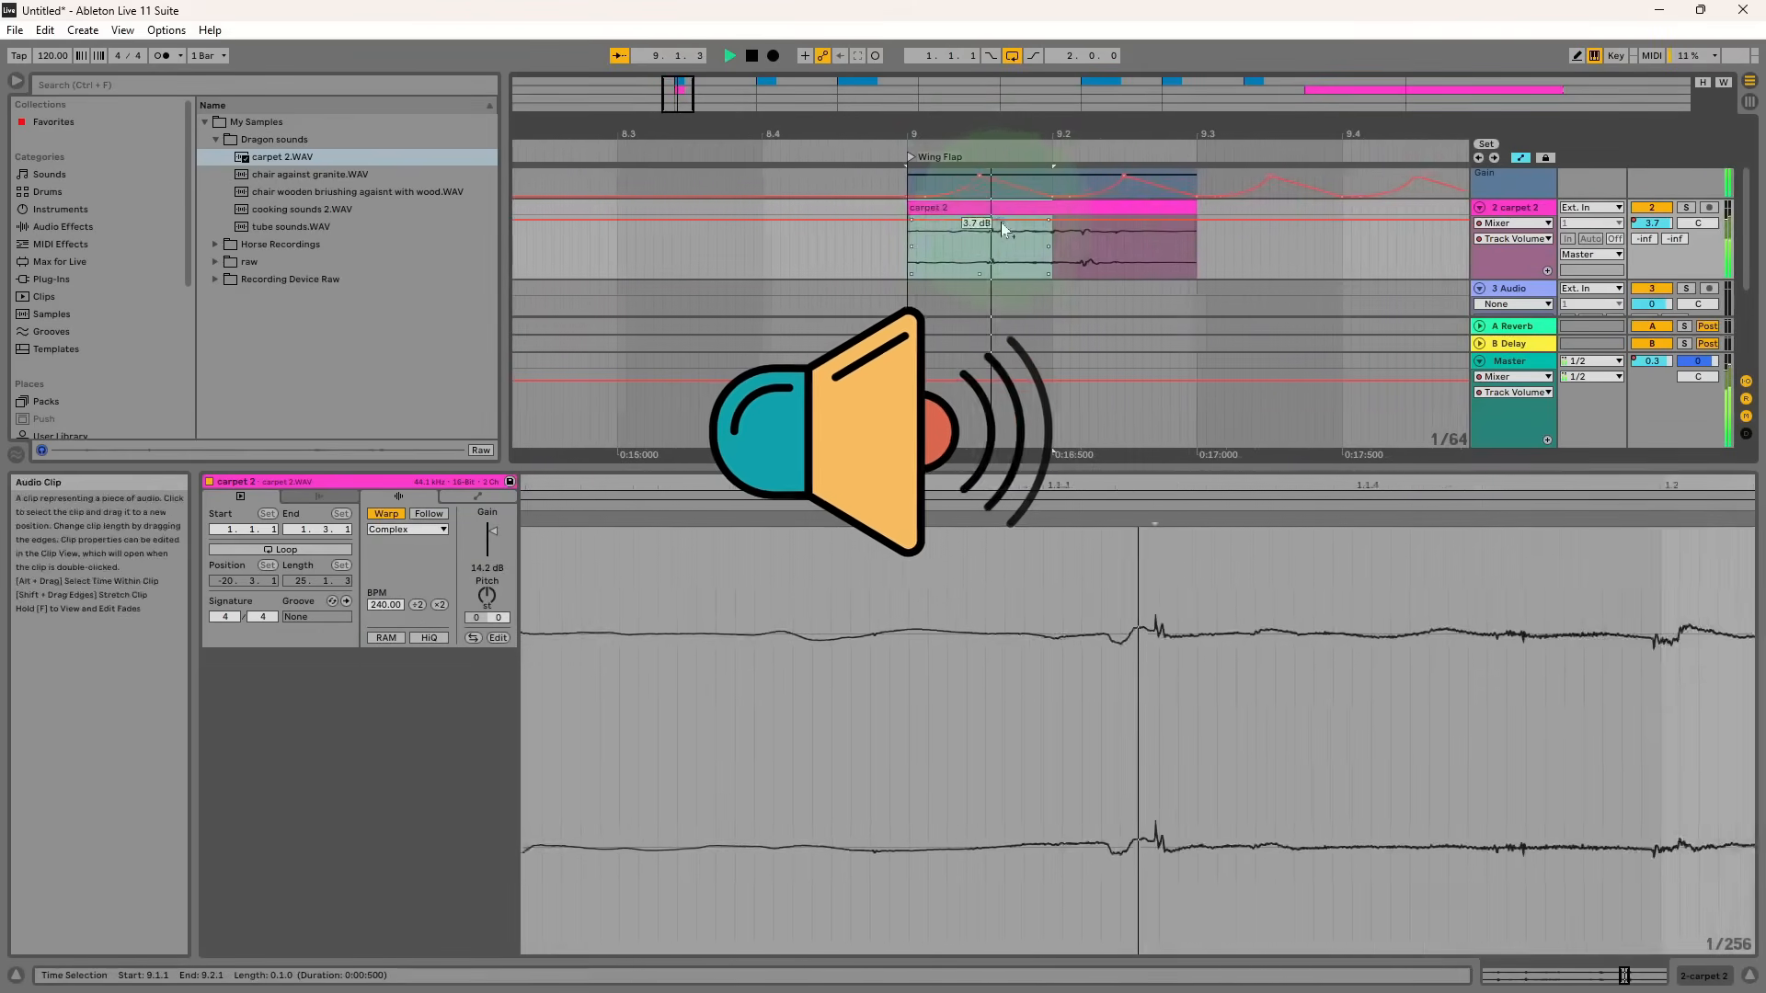
key("space")
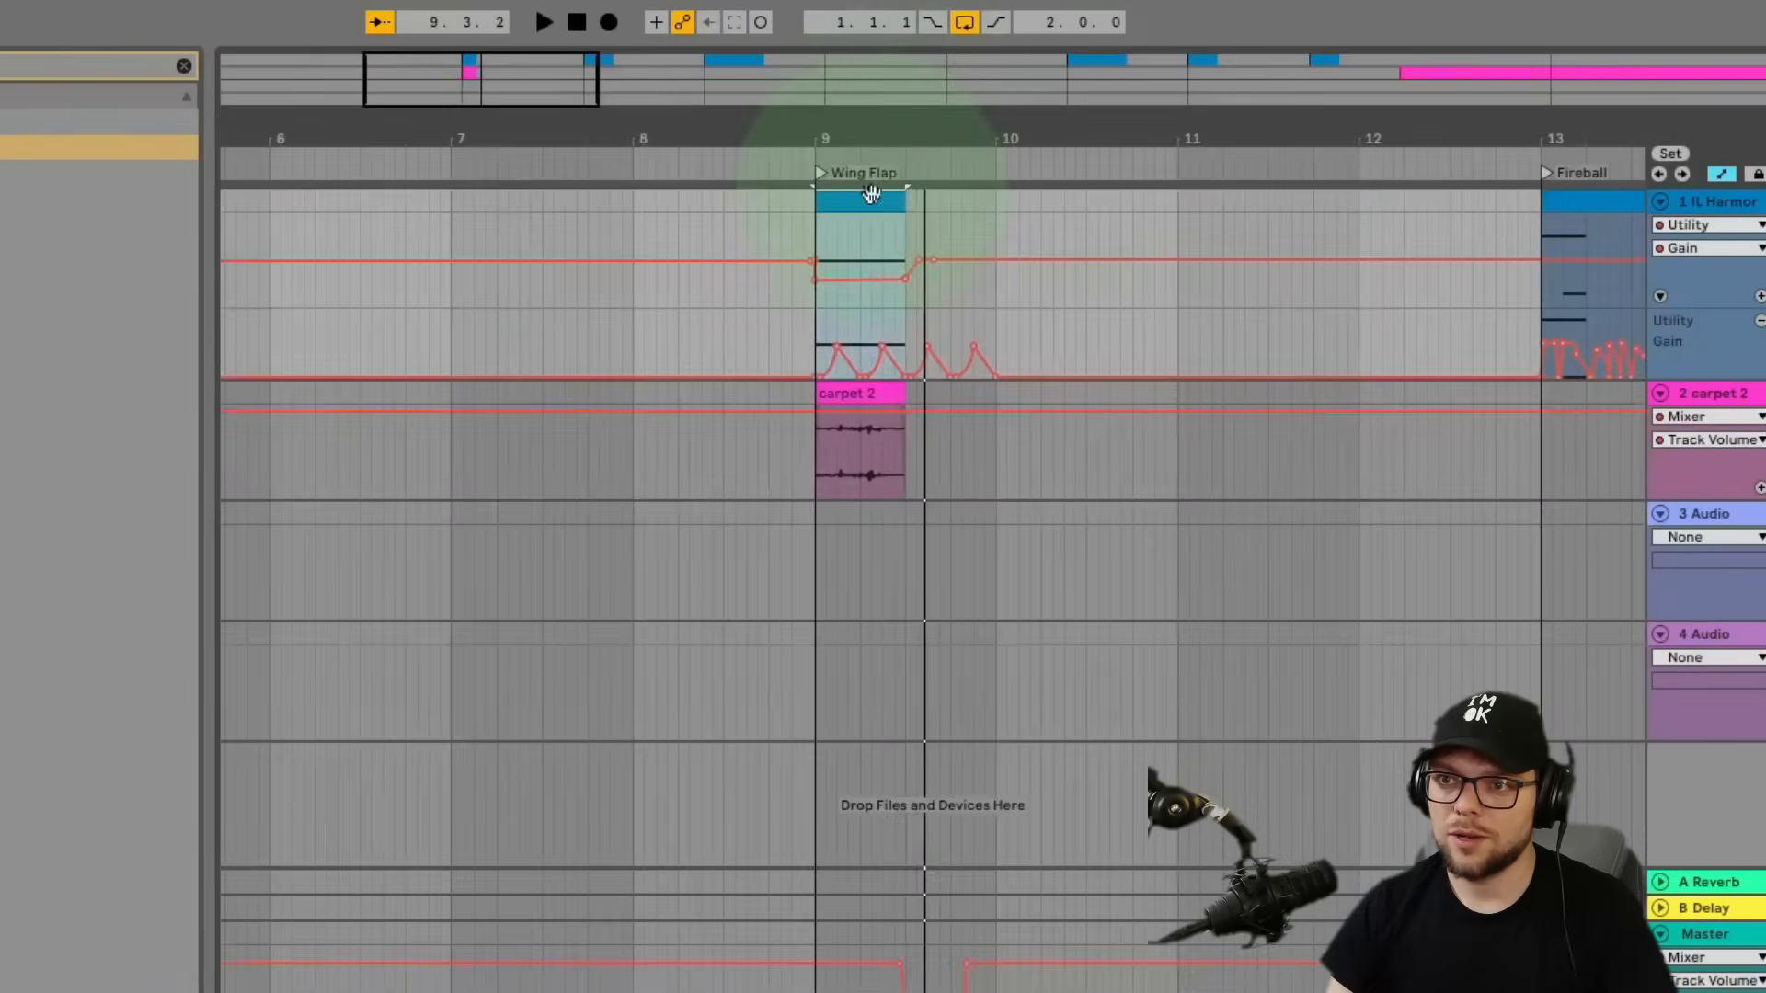
Set the loop region to the Wing Flap section, starting at 9.1.1 with a length of 0.2.0, and play it.
right_click(949, 171)
left_click(977, 536)
left_click(846, 190)
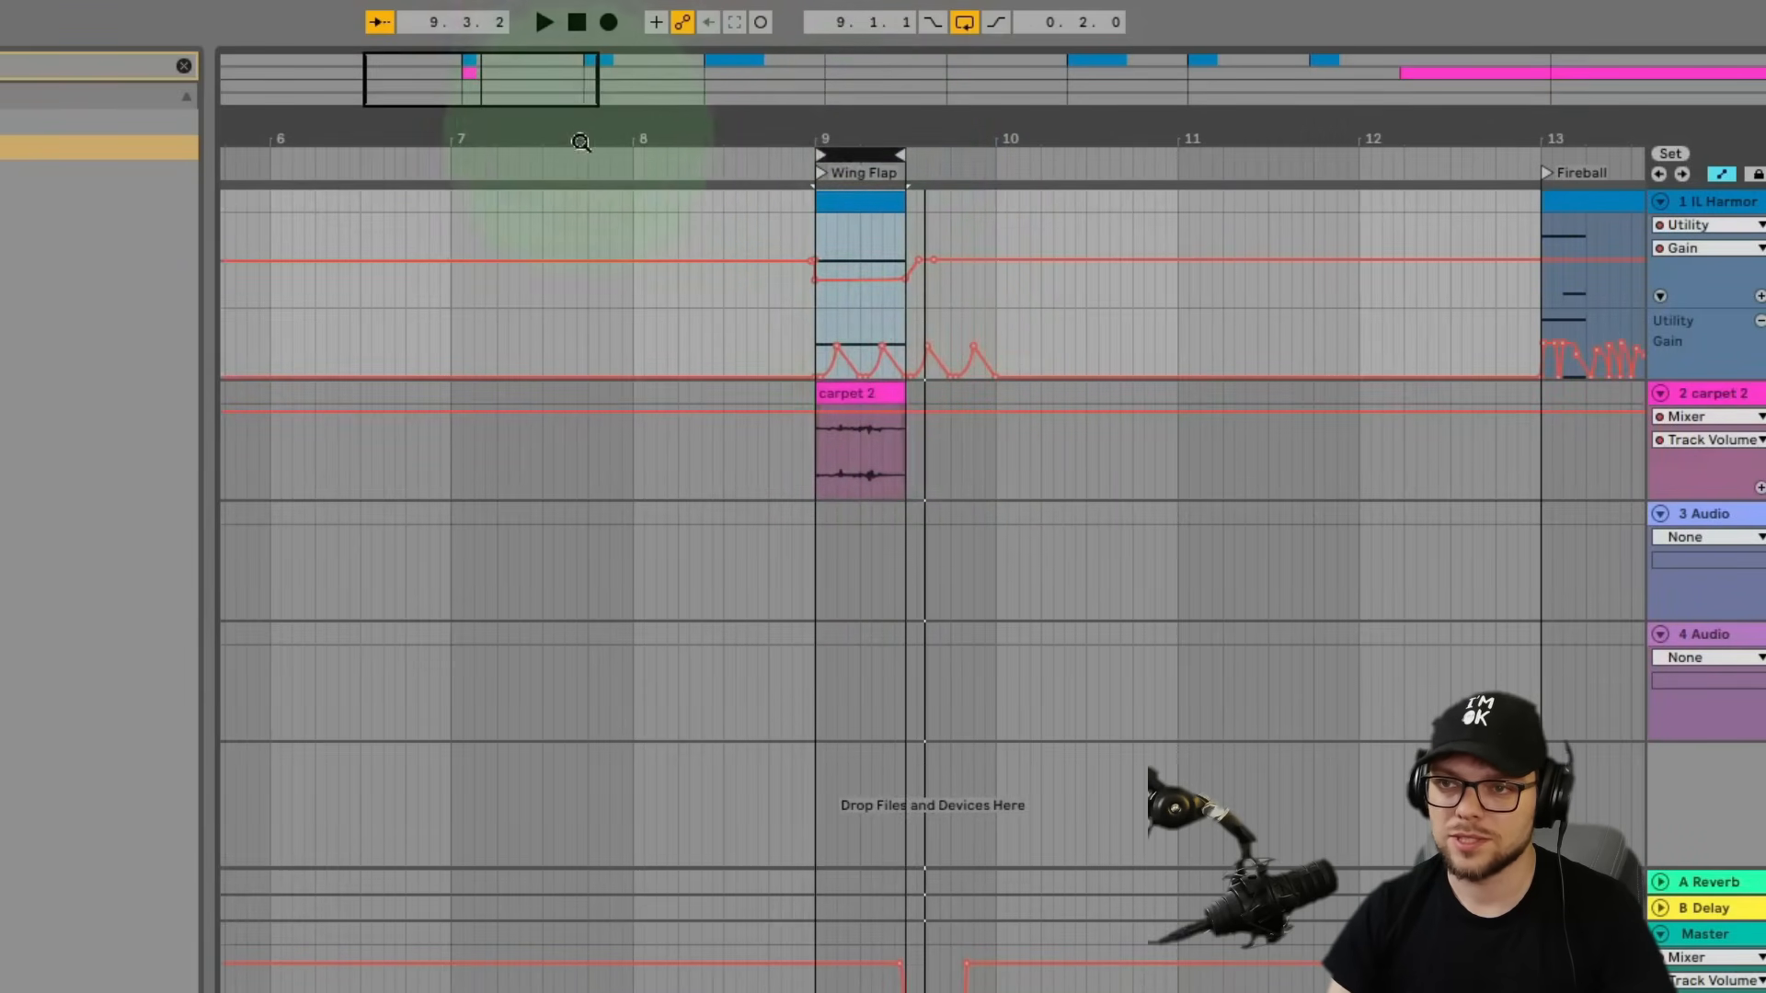
key("space")
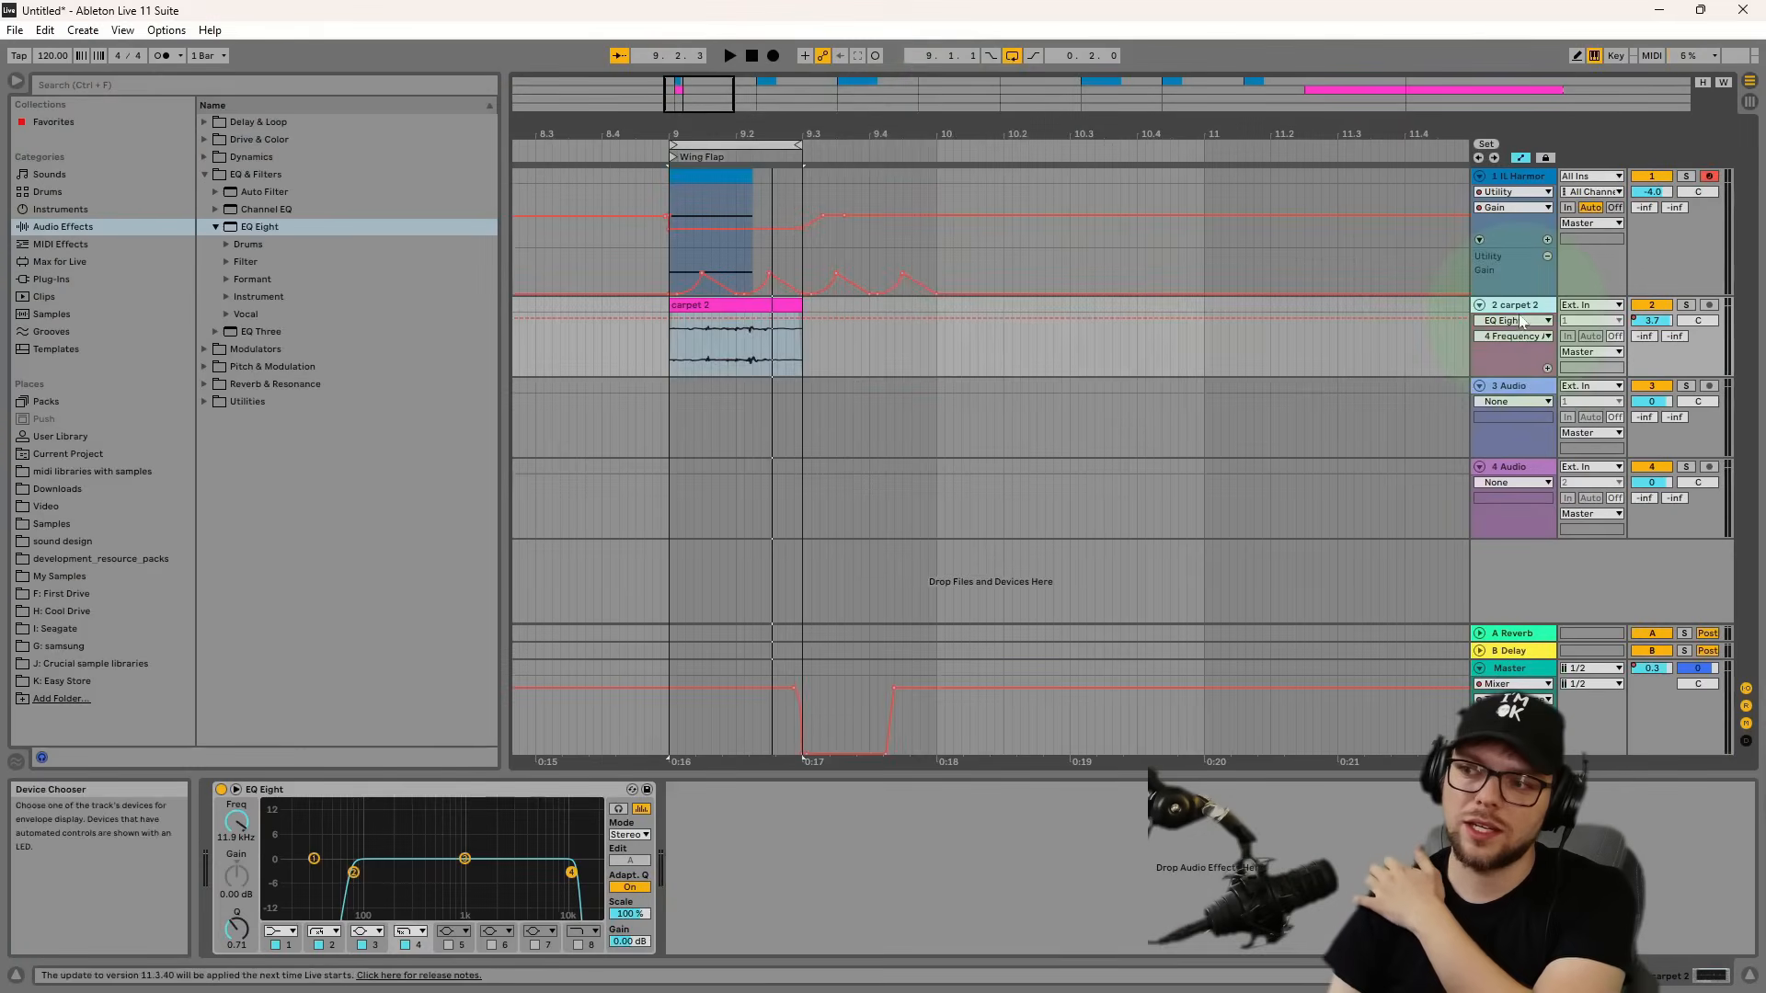
Insert a MIDI track below the carpet 2 track and load the Massive plug-in onto it.
right_click(1522, 321)
left_click(1581, 485)
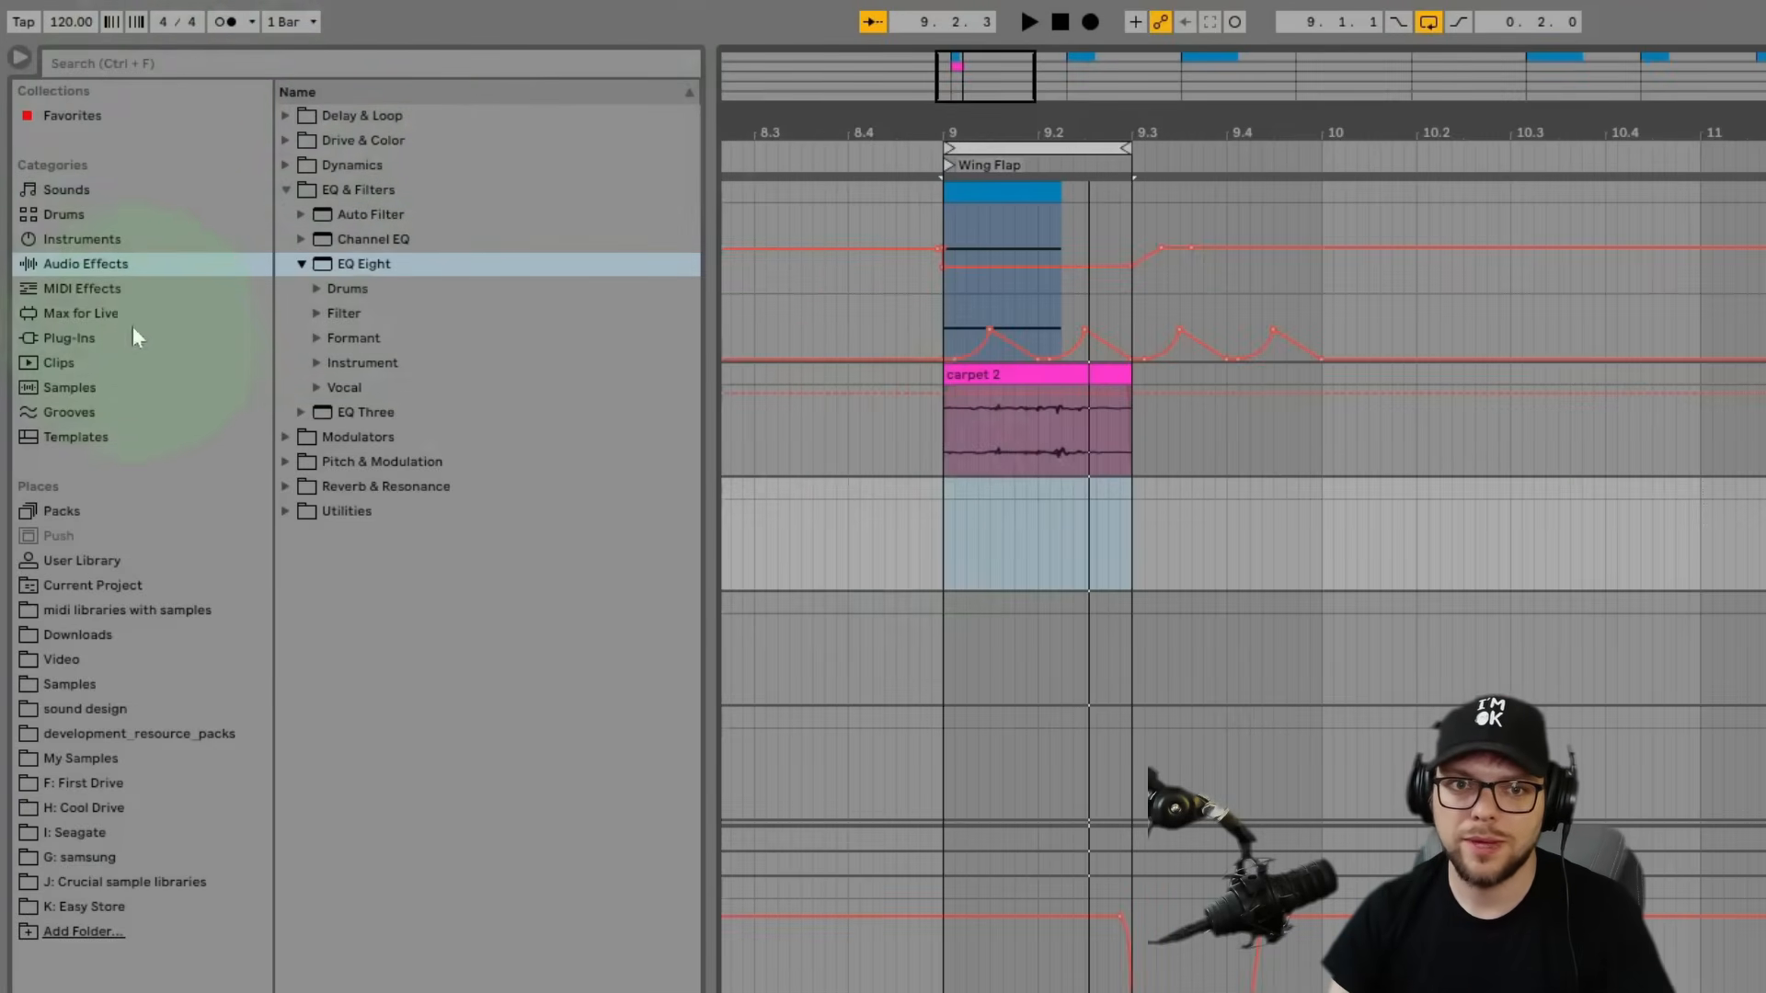
left_click(105, 337)
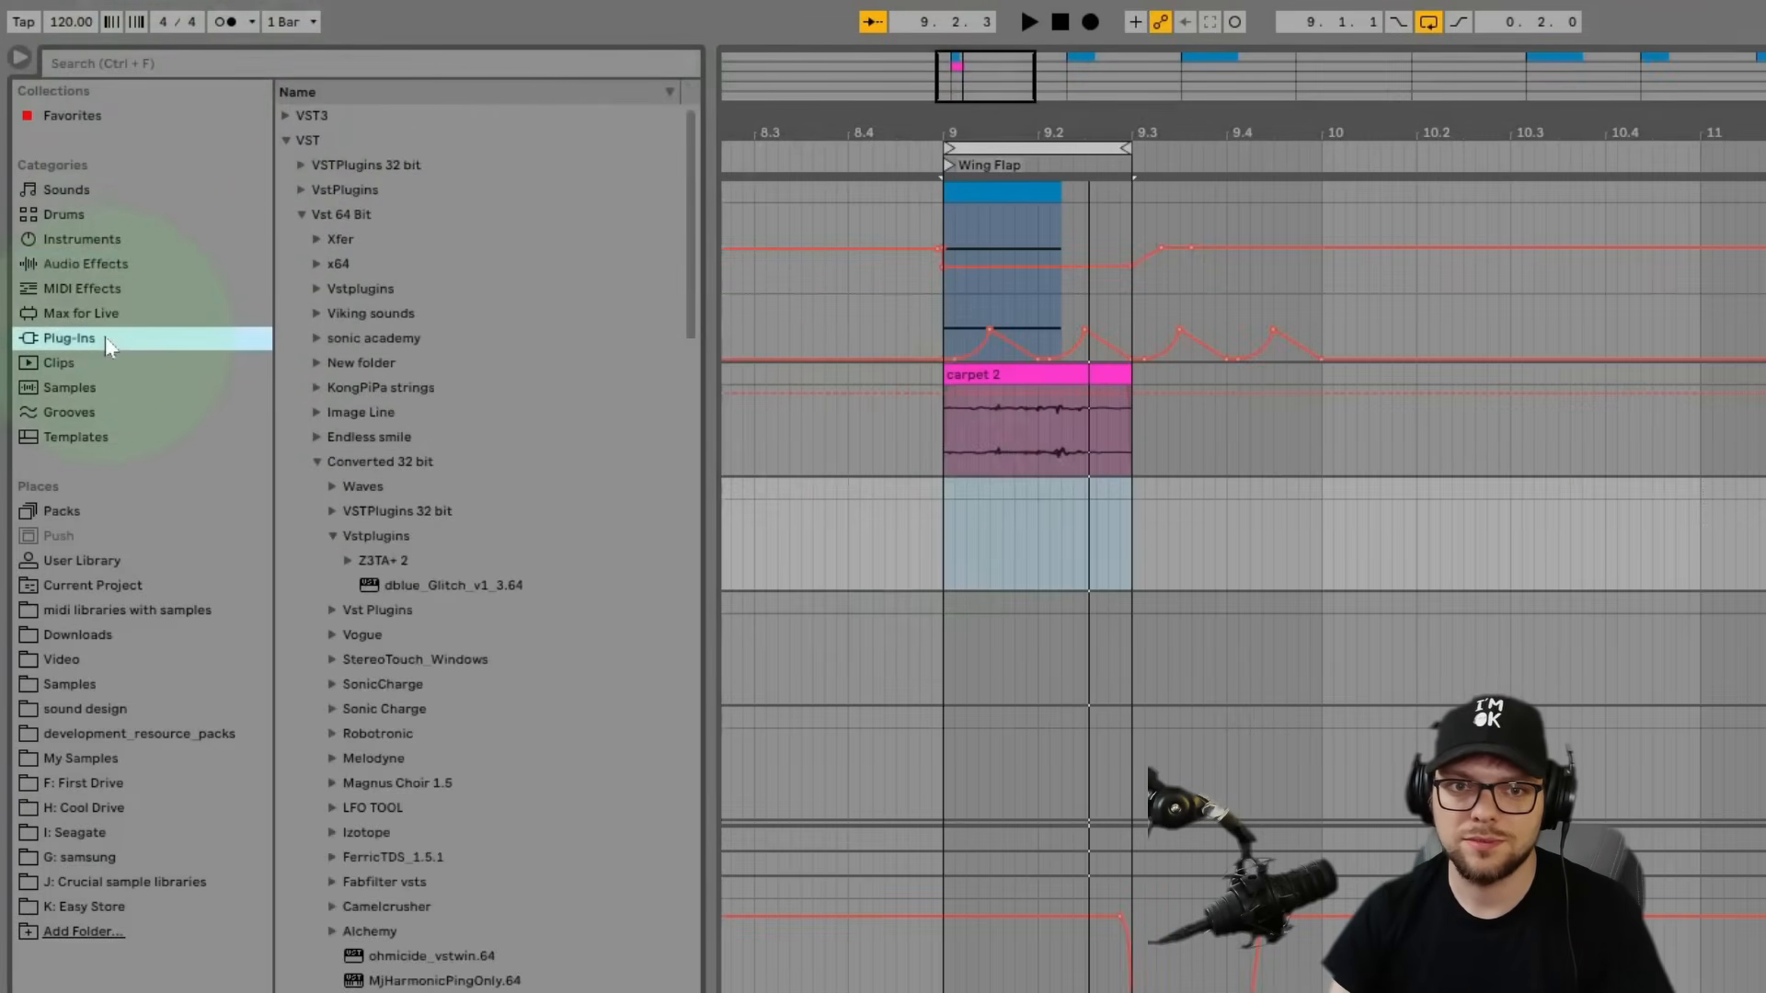
left_click(291, 51)
type("massive")
left_click_drag(379, 215, 1311, 543)
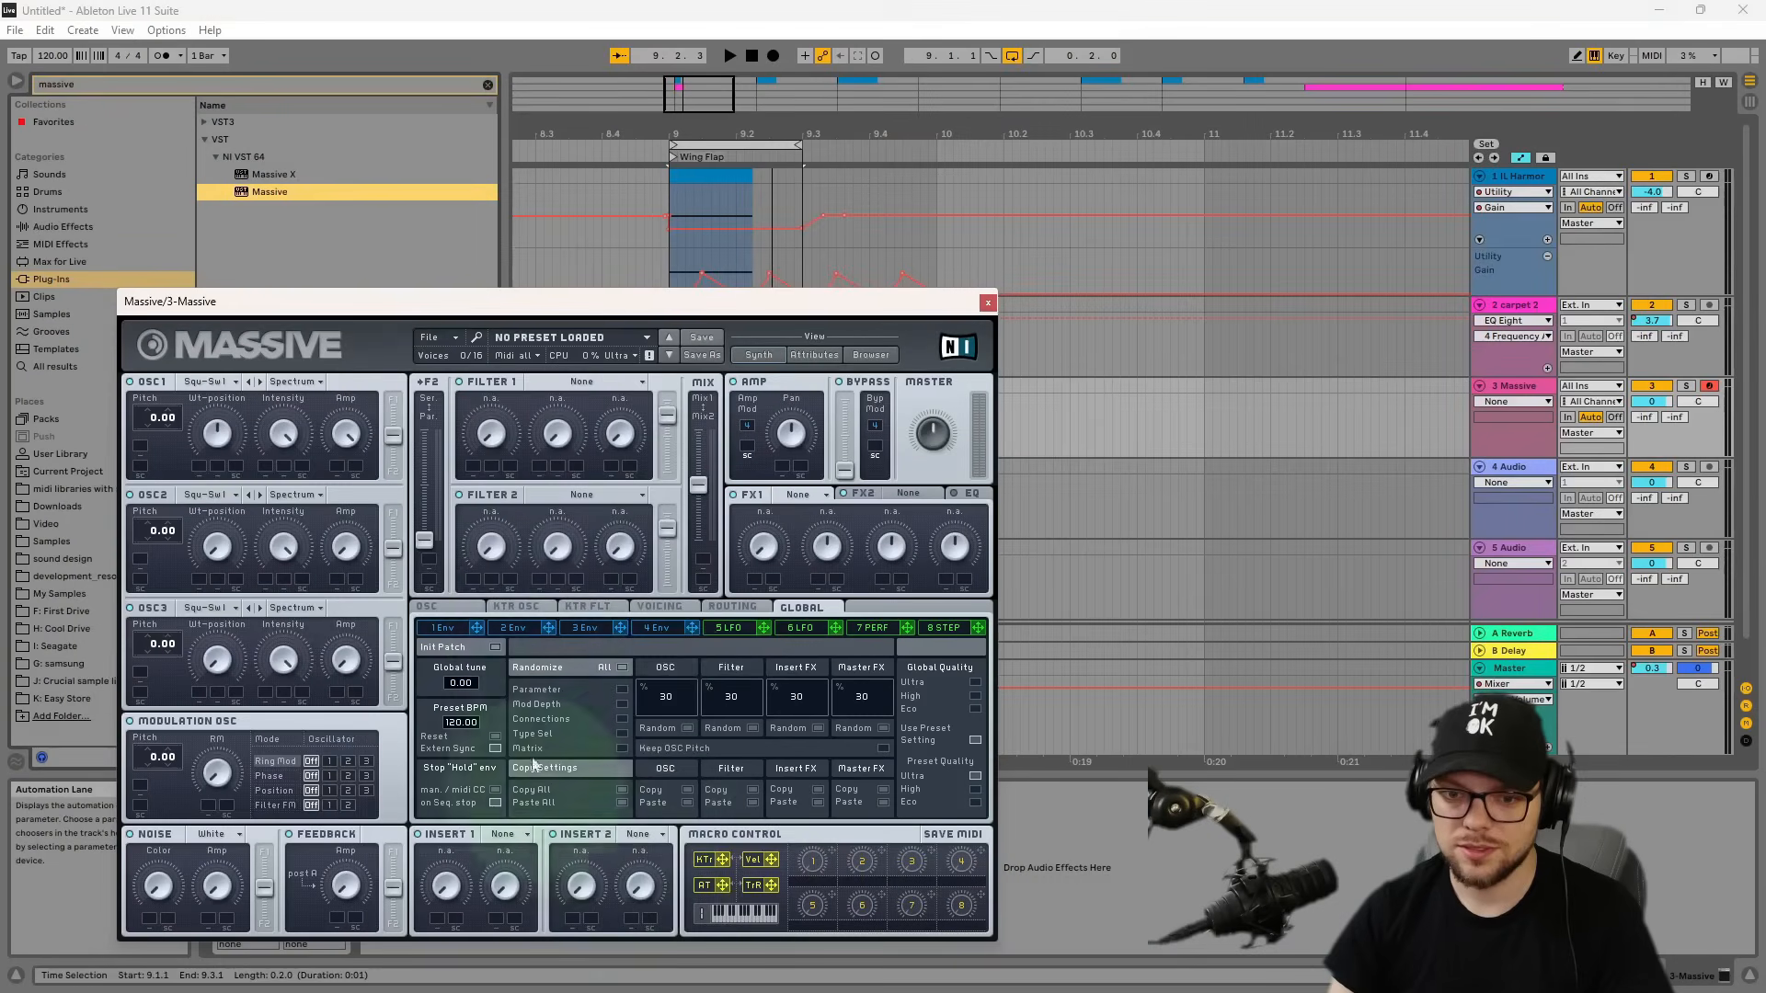
Start a new, untitled sound in Massive and close the plug-in window.
left_click(471, 339)
left_click(453, 339)
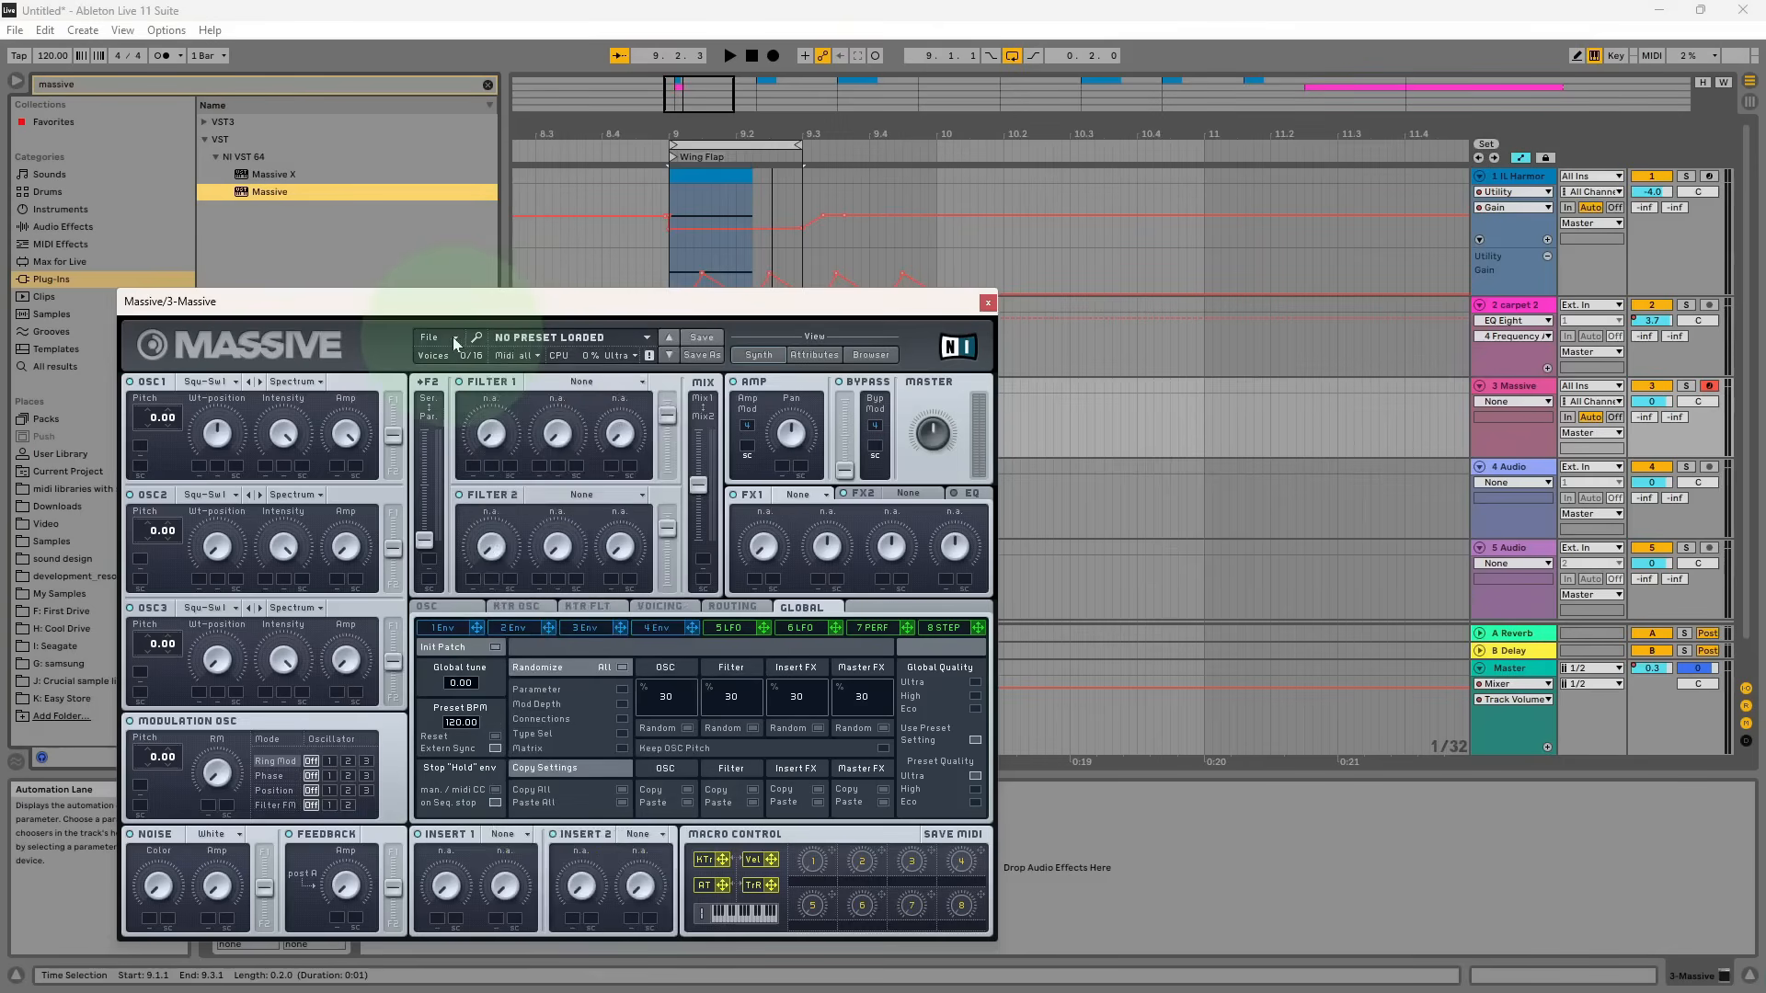
left_click(451, 339)
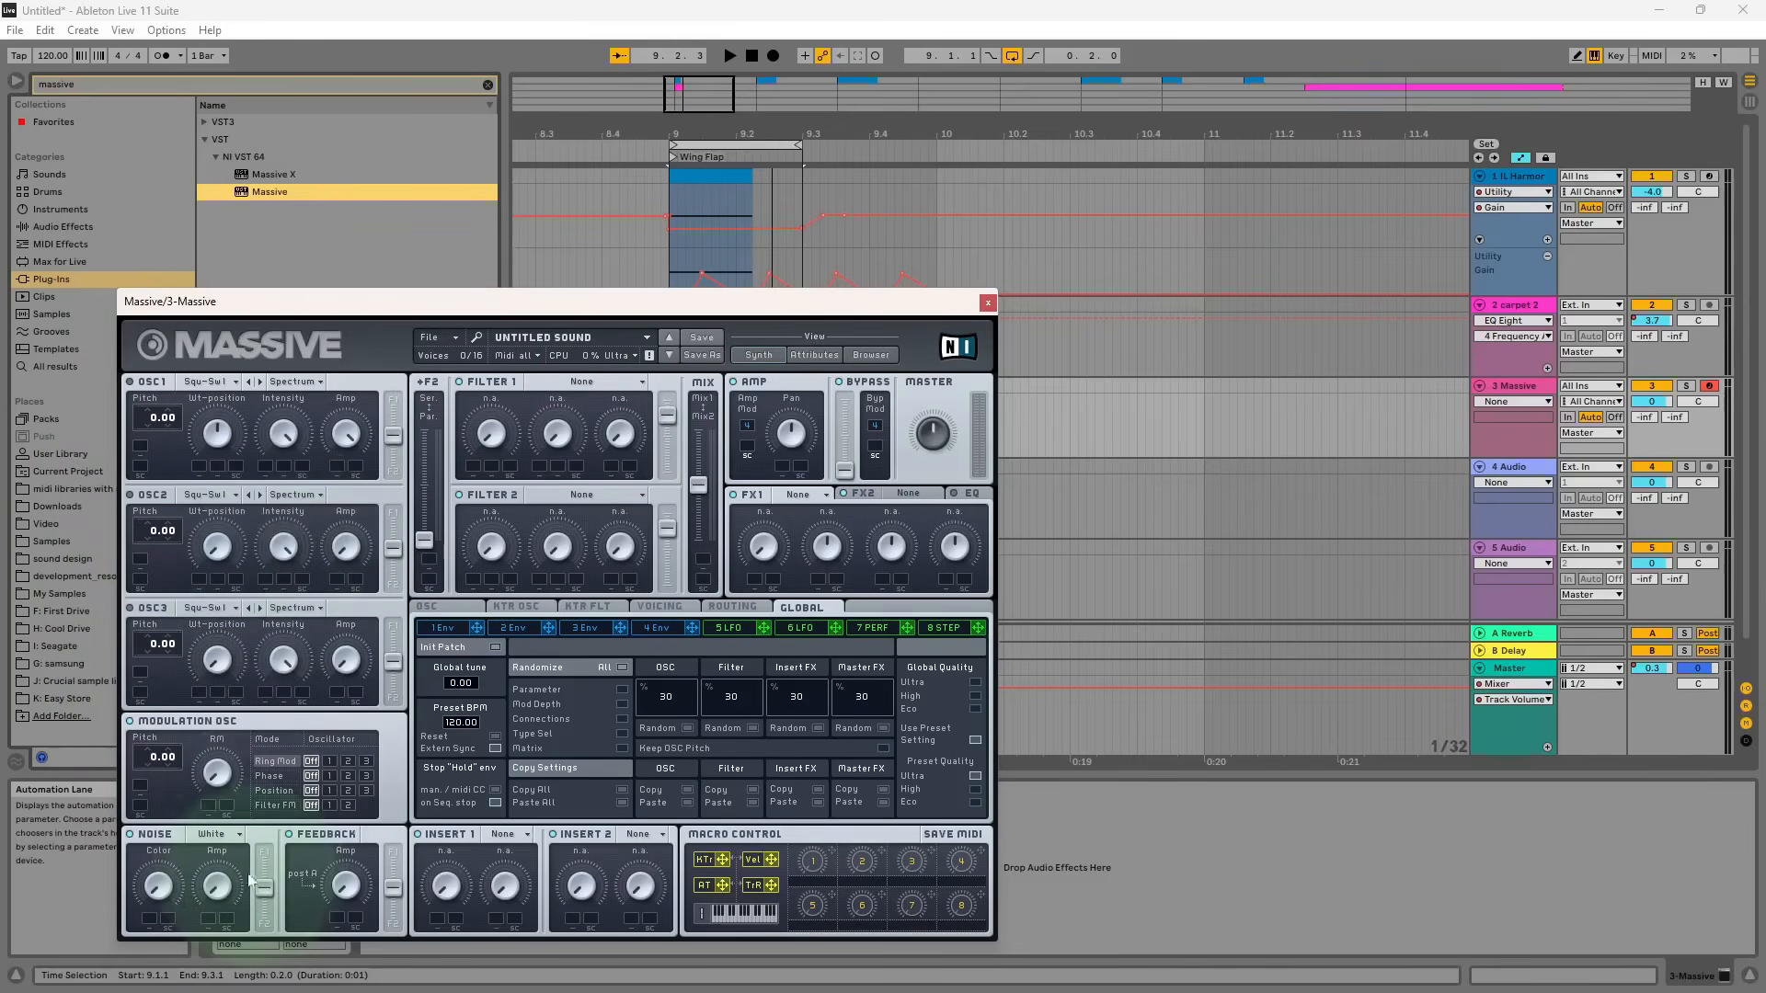
left_click(988, 303)
Create a MIDI clip with one sustained note from 9.1.1 to 9.3.1 on the Massive track, and solo the track.
left_click(714, 356)
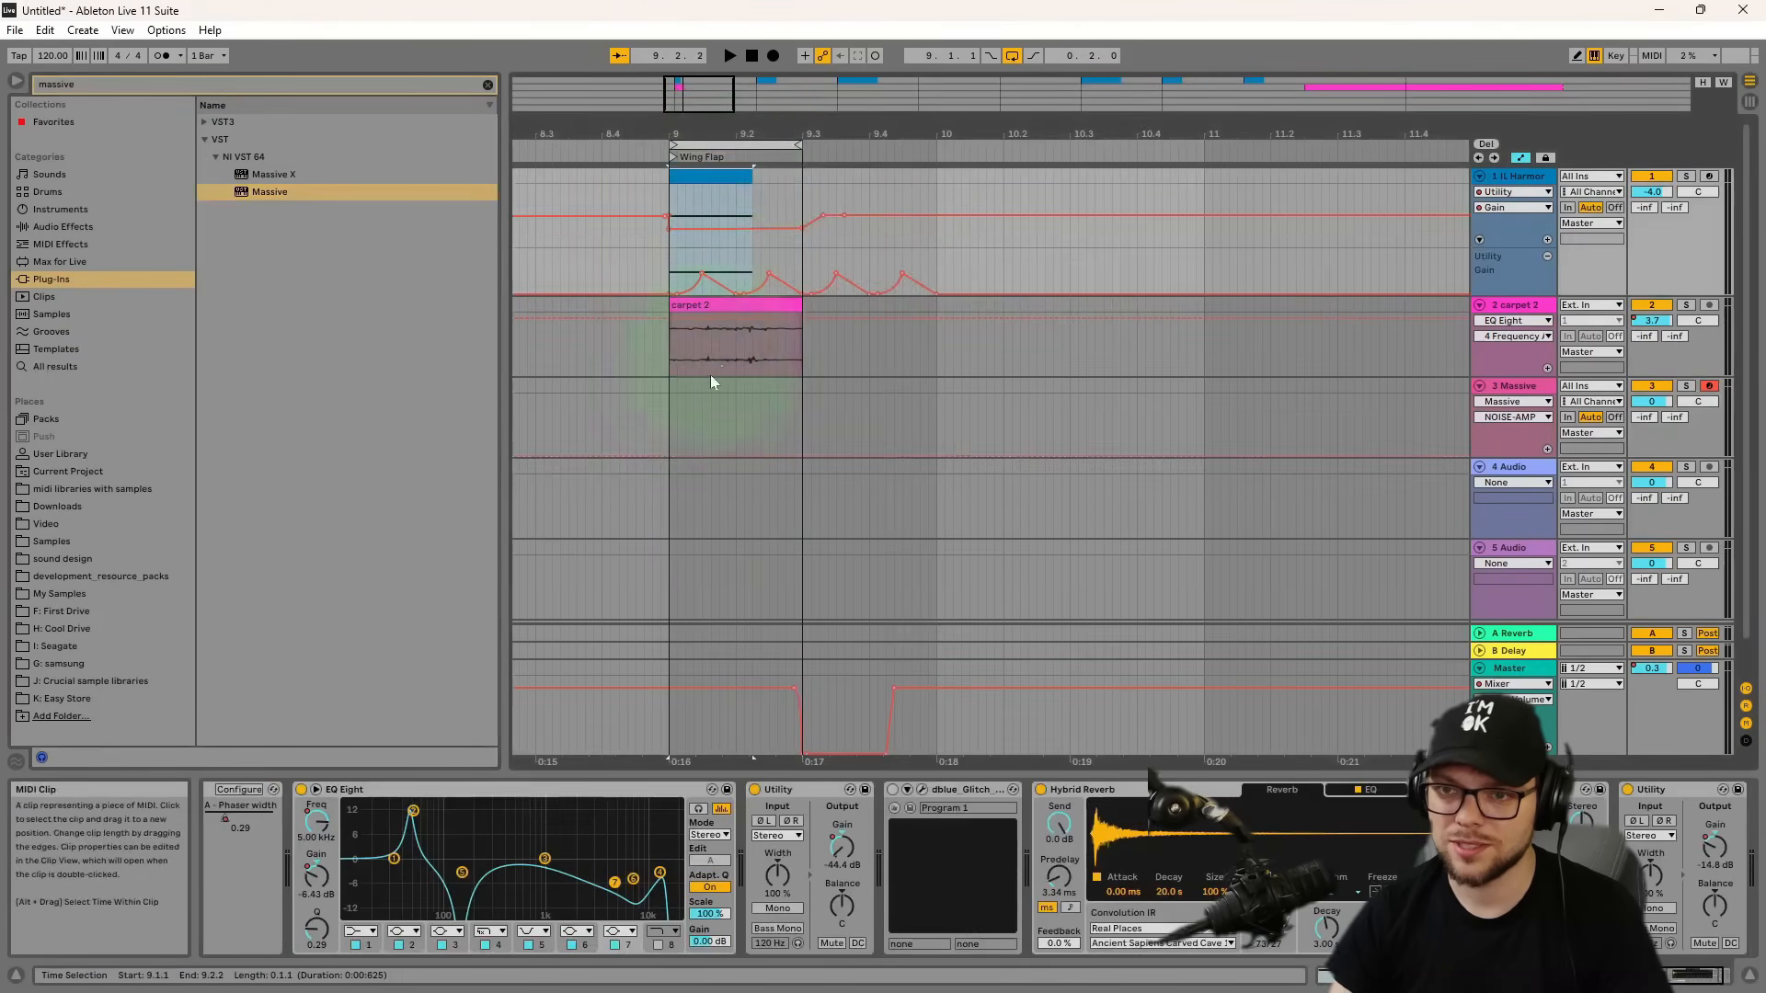
left_click(670, 391)
left_click_drag(471, 516, 664, 501)
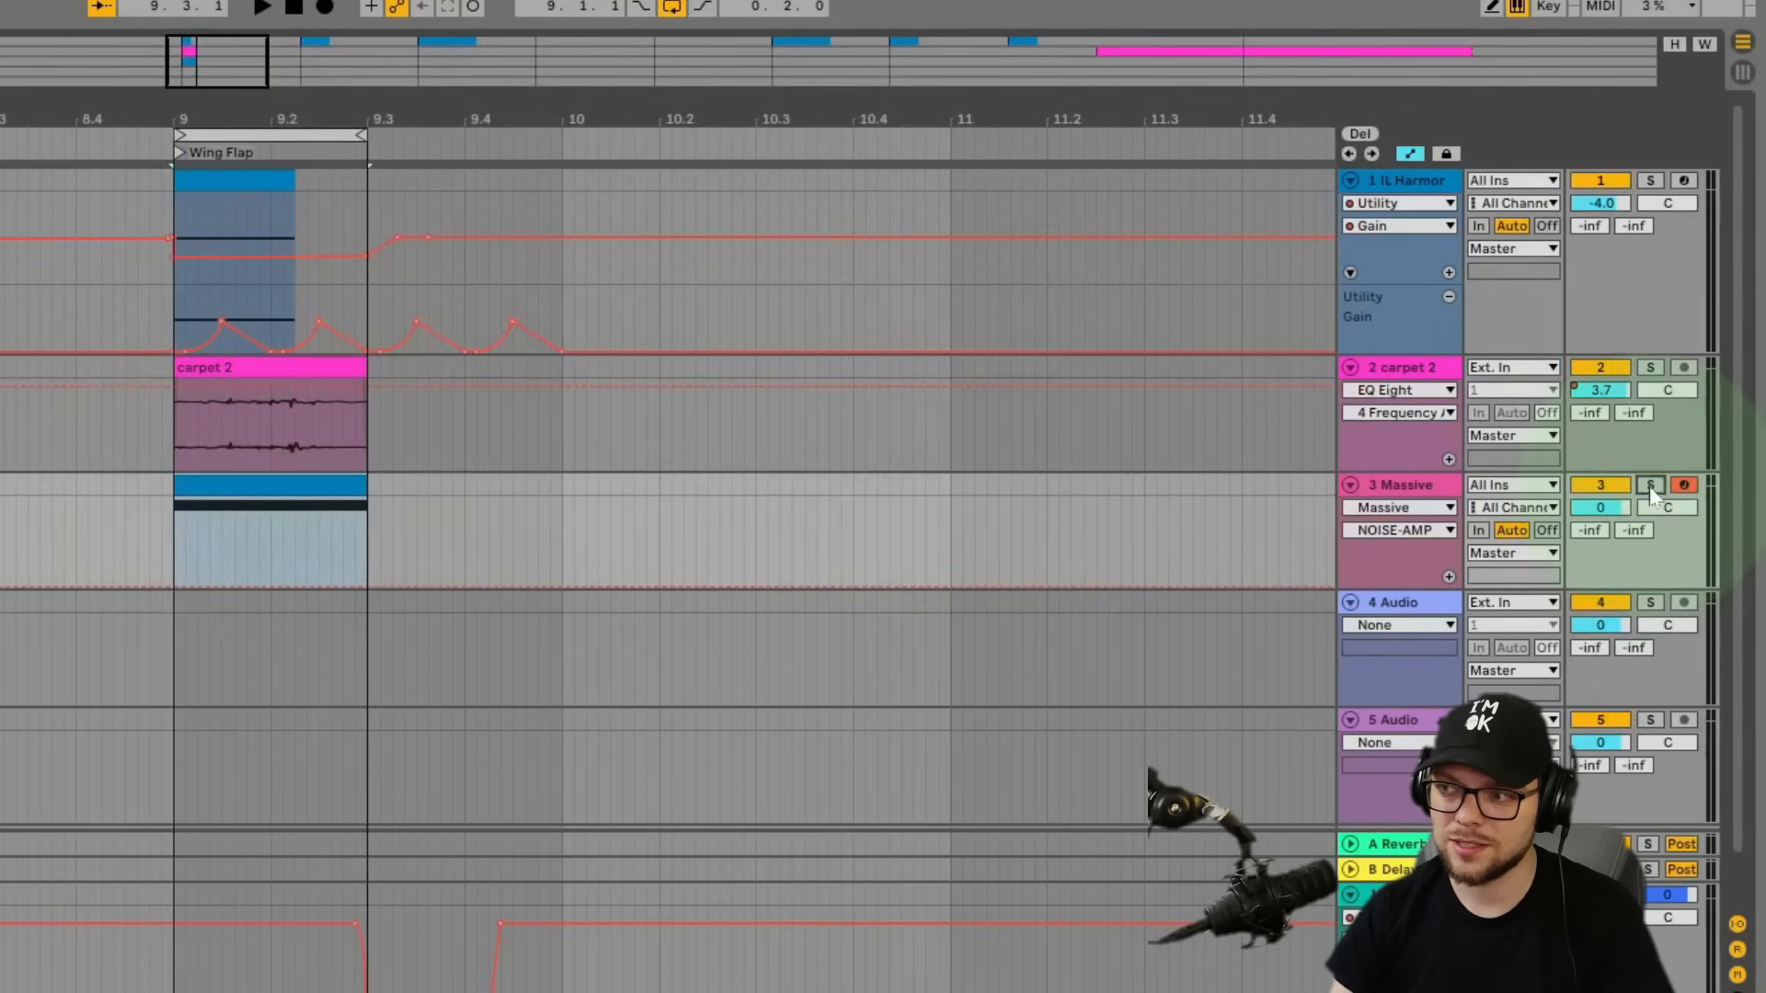
left_click(1651, 488)
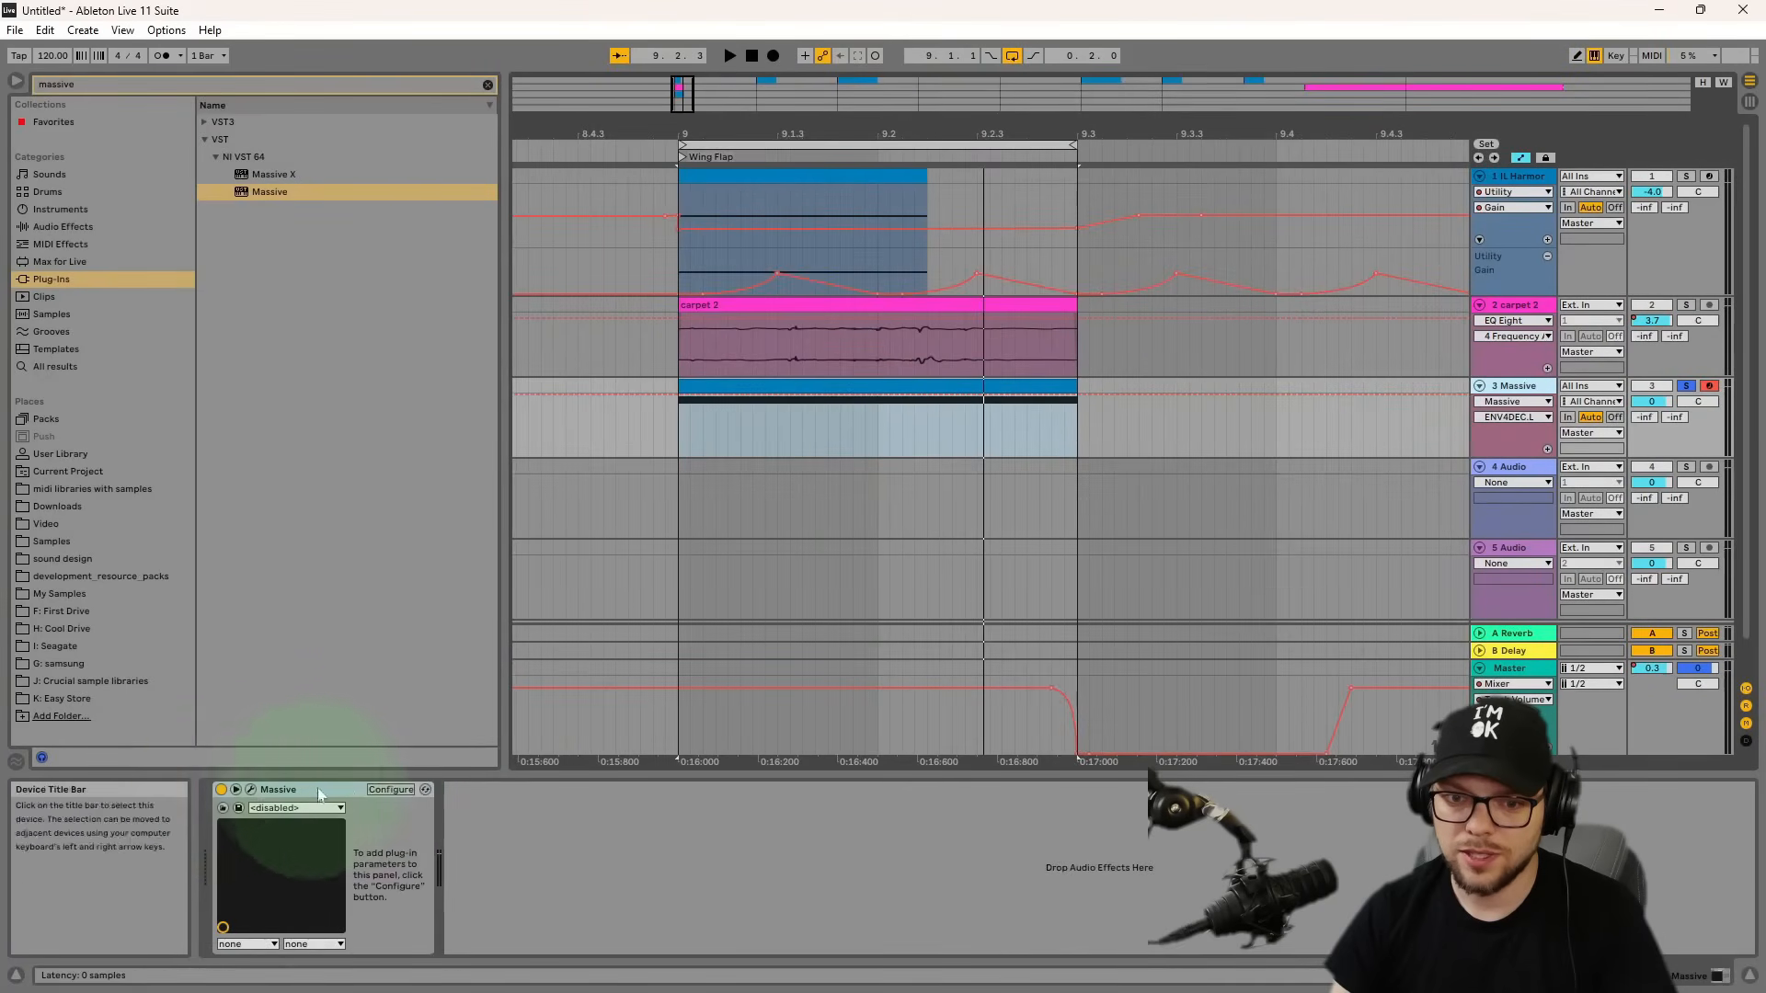
Expose Massive's noise color and noise amp as configured plug-in parameters in the device, and close configuration mode.
left_click(377, 790)
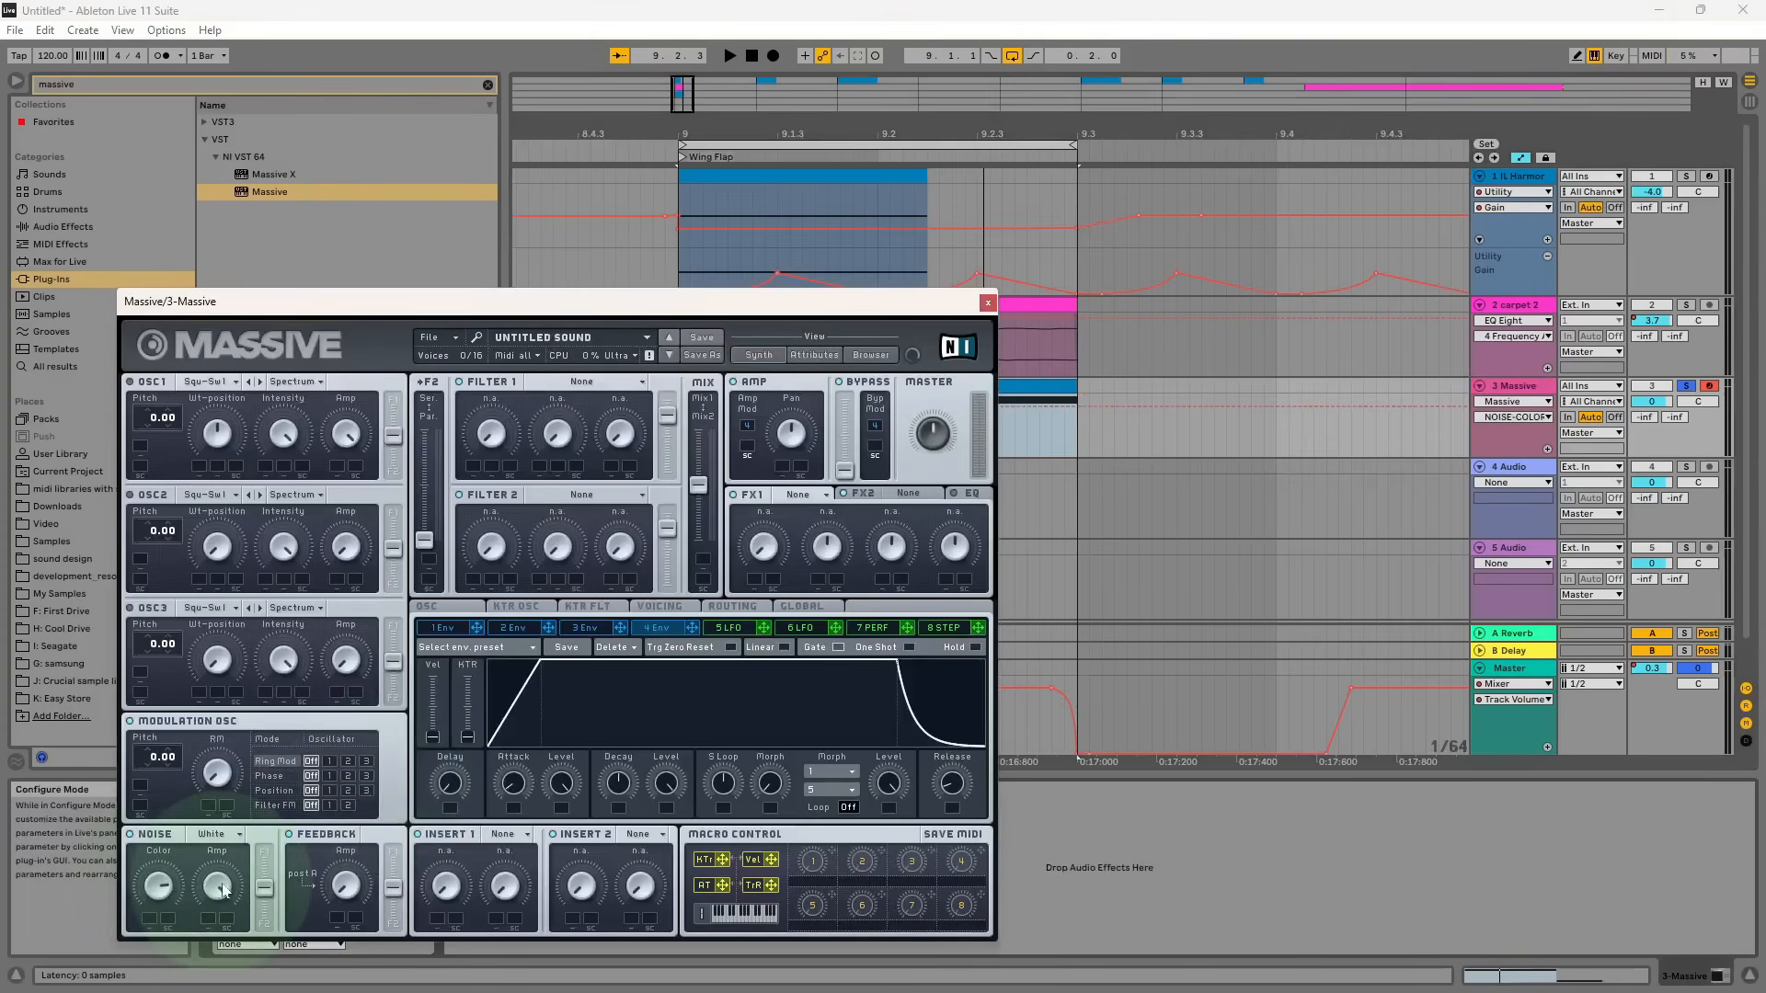
left_click(224, 888)
left_click(987, 303)
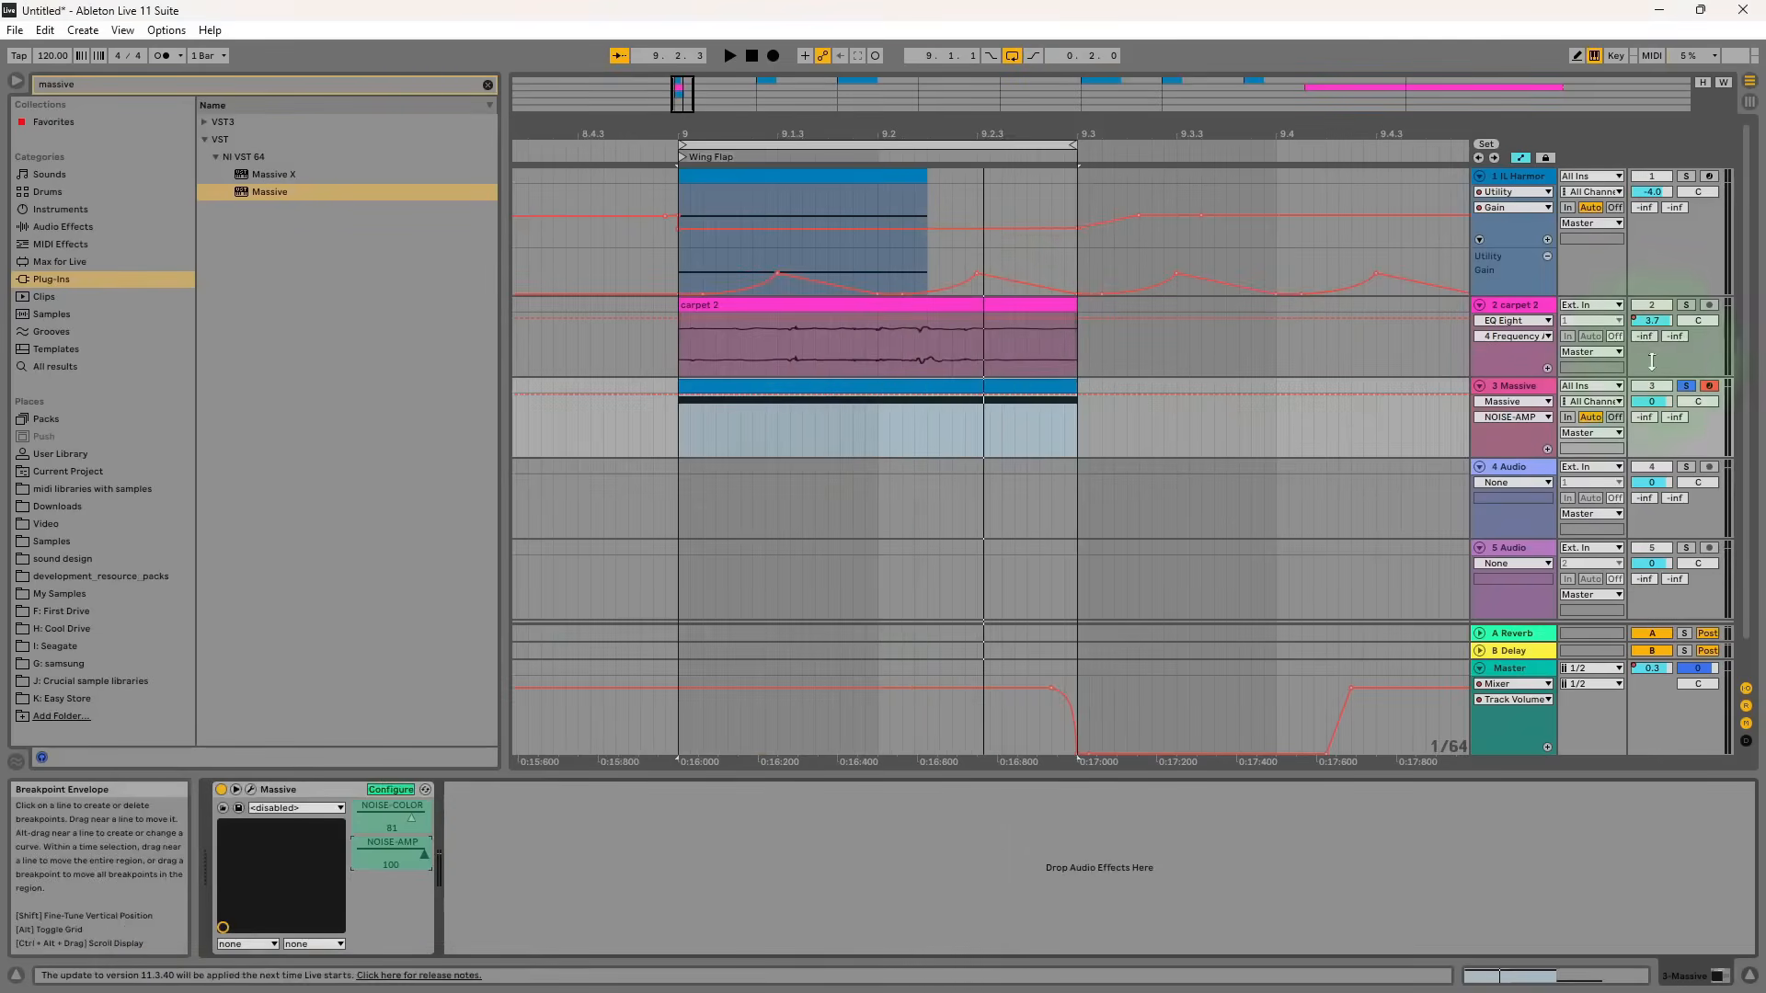
left_click(411, 791)
Draw automation for Massive's noise color and noise amp over the Wing Flap clip, with the amp rising to a peak and falling to zero.
right_click(410, 820)
left_click(449, 829)
left_click(740, 406)
left_click_drag(686, 406, 654, 421)
left_click_drag(558, 499, 578, 548)
left_click_drag(874, 278, 628, 280)
left_click_drag(683, 492, 751, 490)
left_click_drag(645, 546, 597, 547)
left_click_drag(1139, 476, 1060, 520)
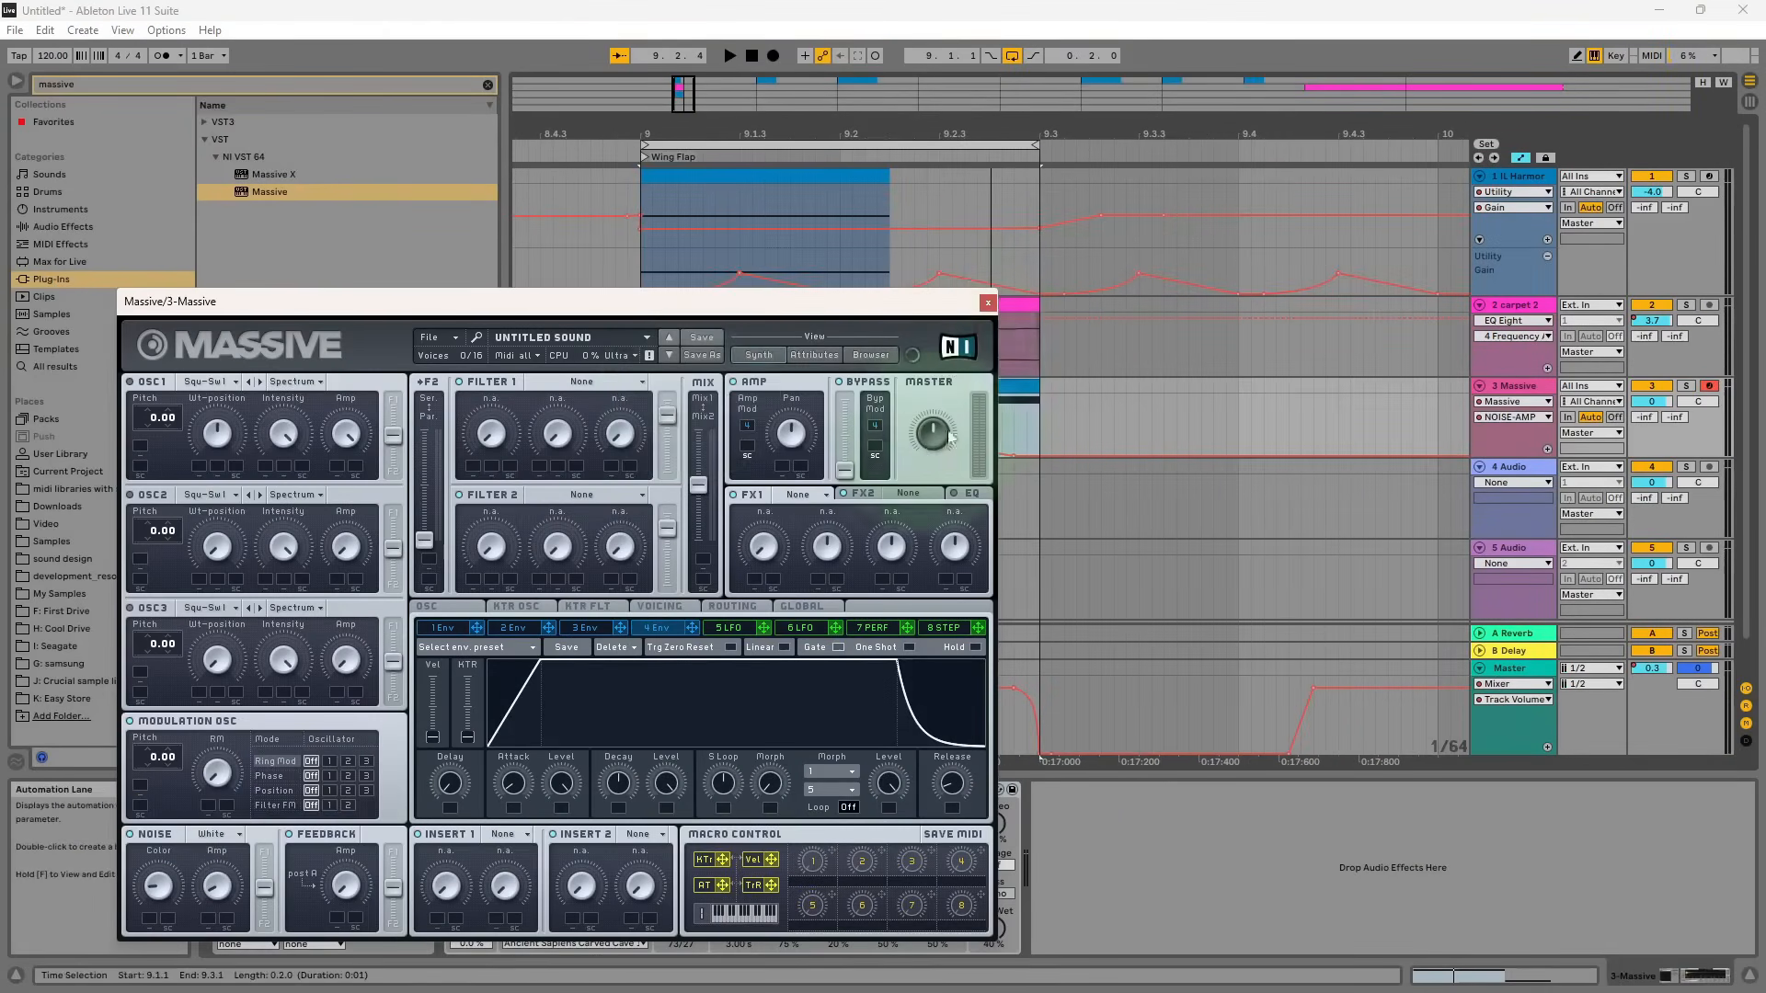
left_click(986, 305)
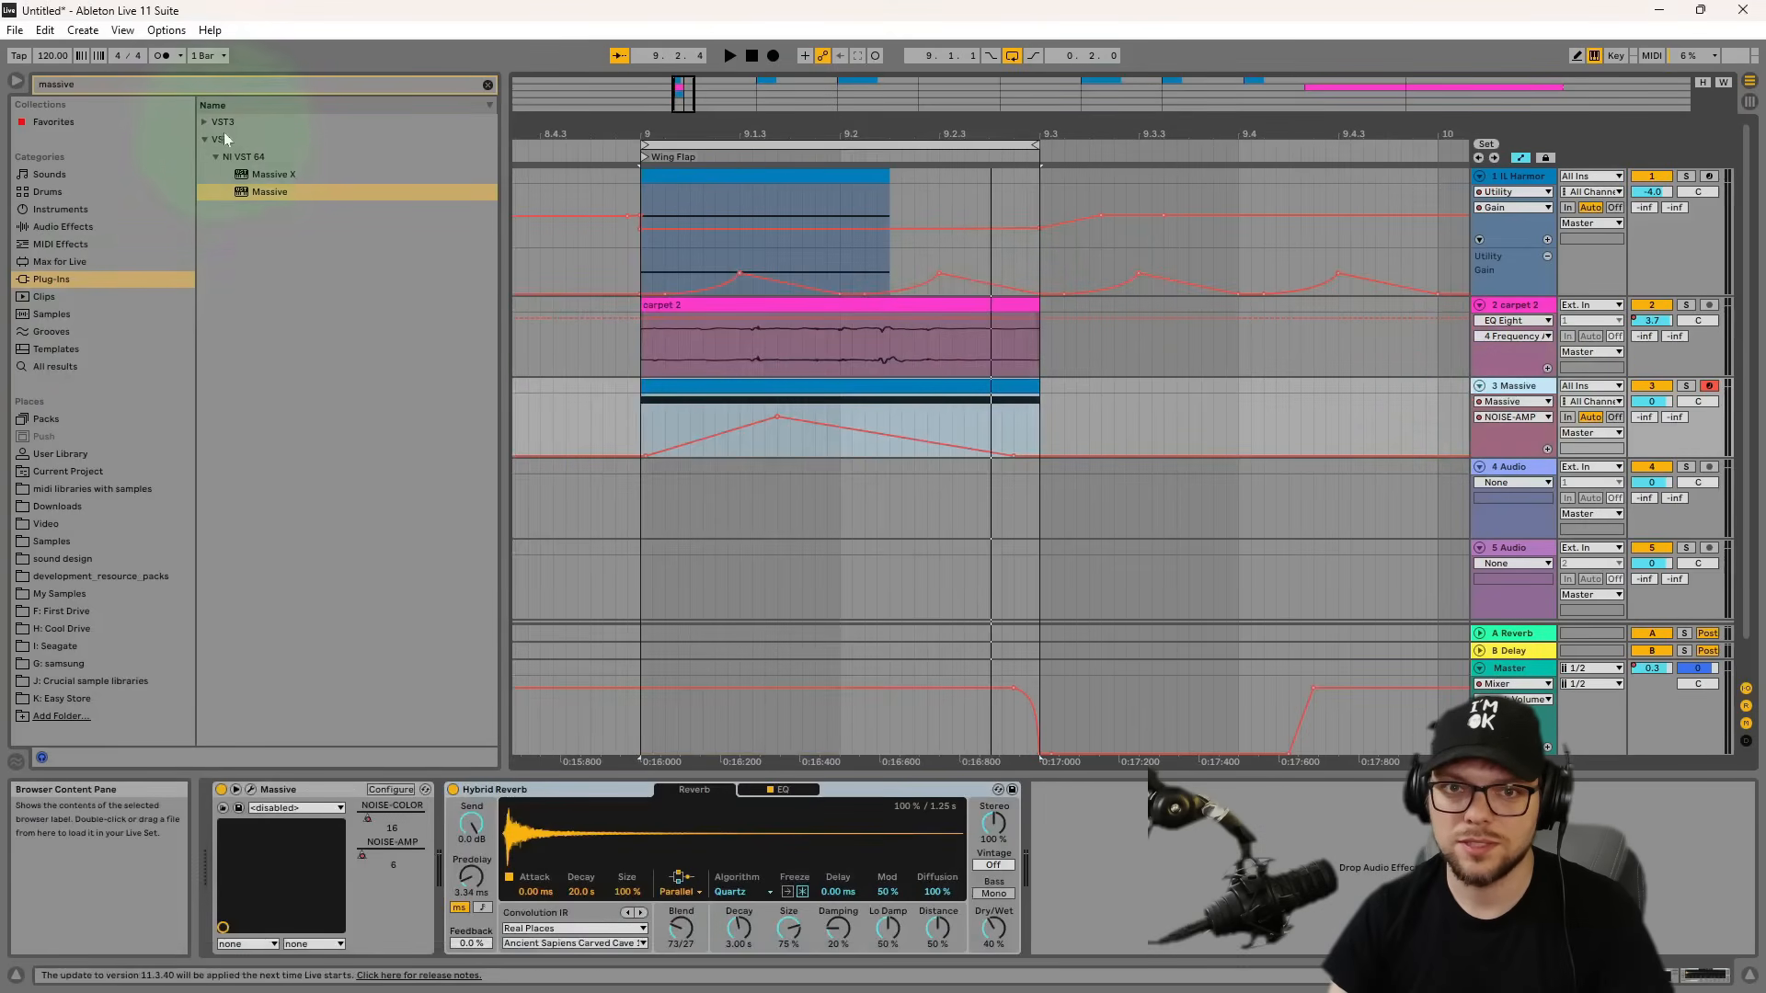
Add an EQ Eight audio effect after the Hybrid Reverb on the Massive track.
left_click(69, 230)
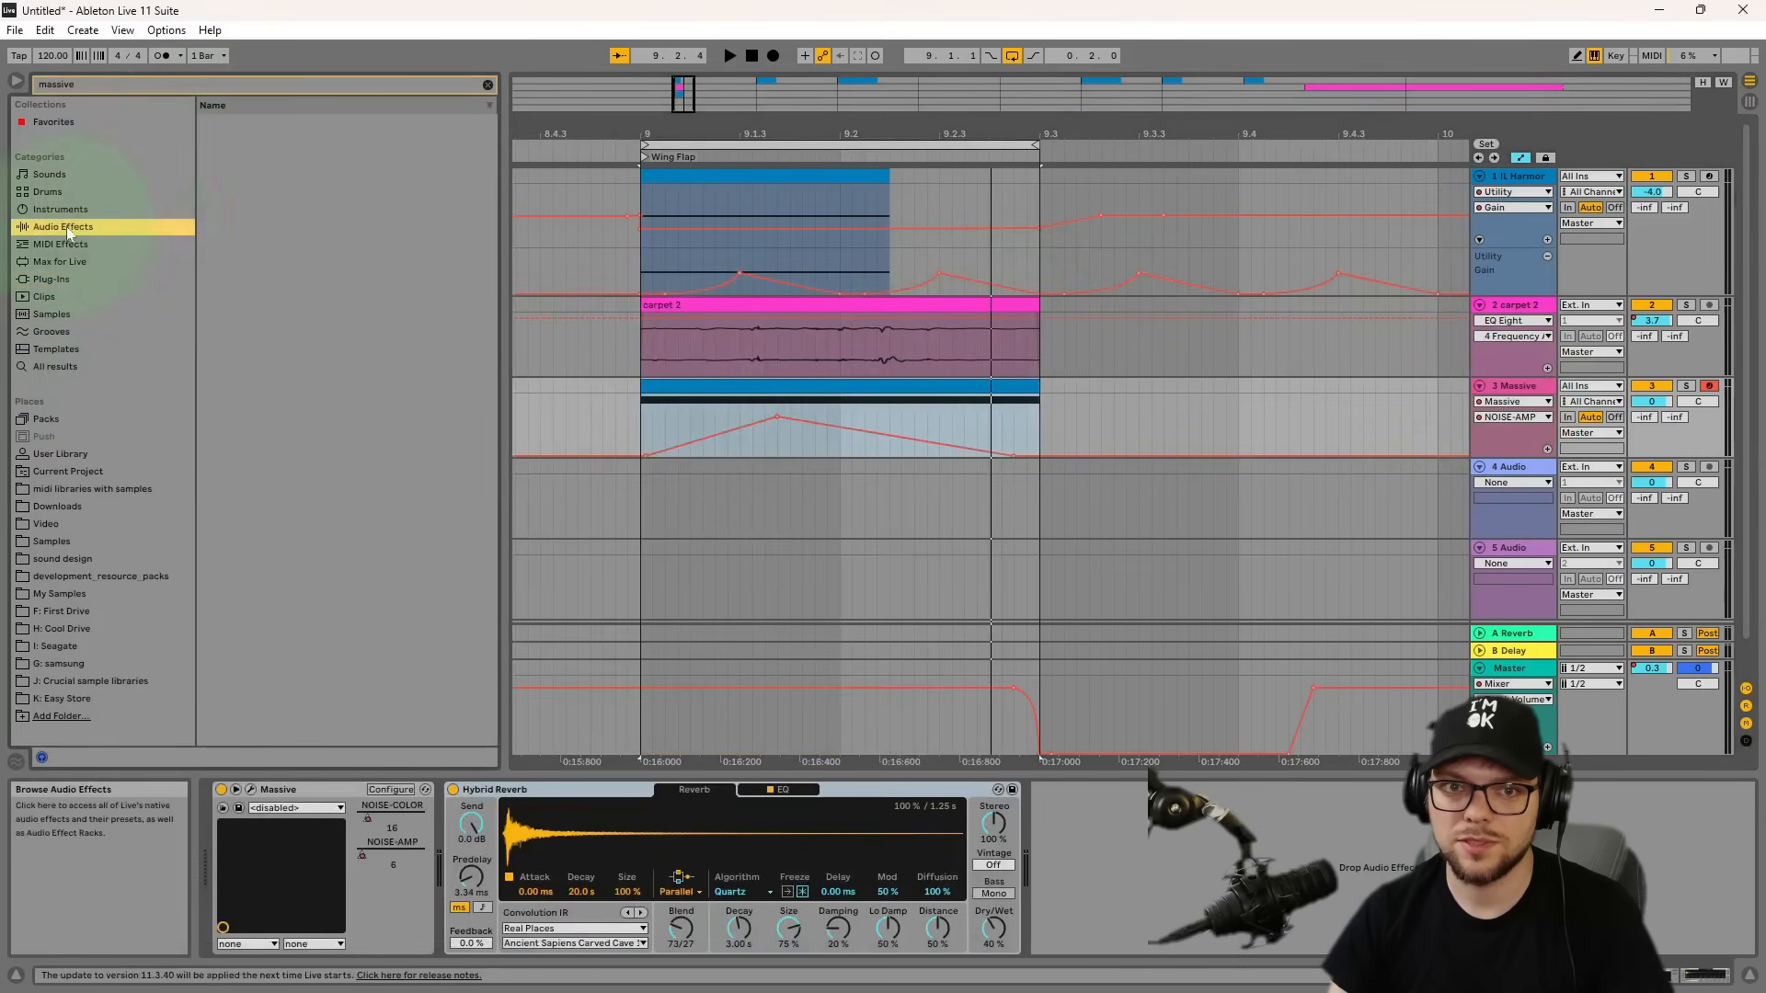
left_click(486, 85)
left_click_drag(258, 227, 1123, 827)
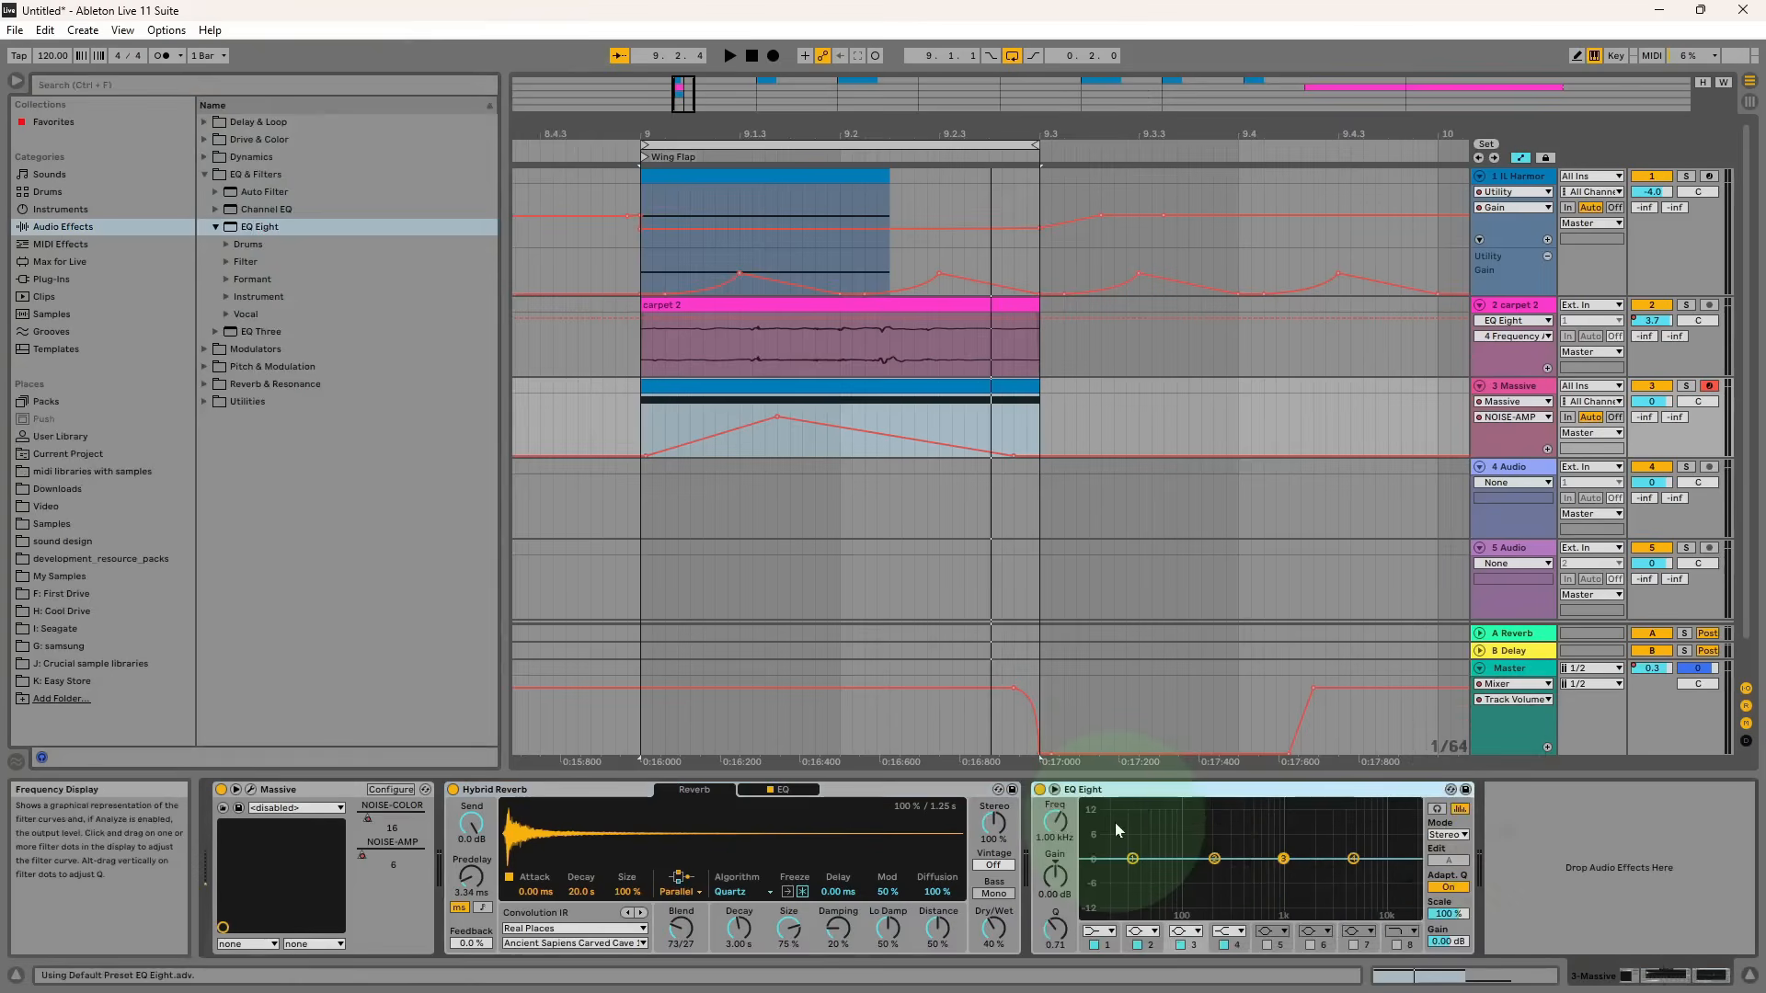
Play the Wing Flap loop while adjusting a filter band of the Massive track's EQ Eight.
key("space")
key("space")
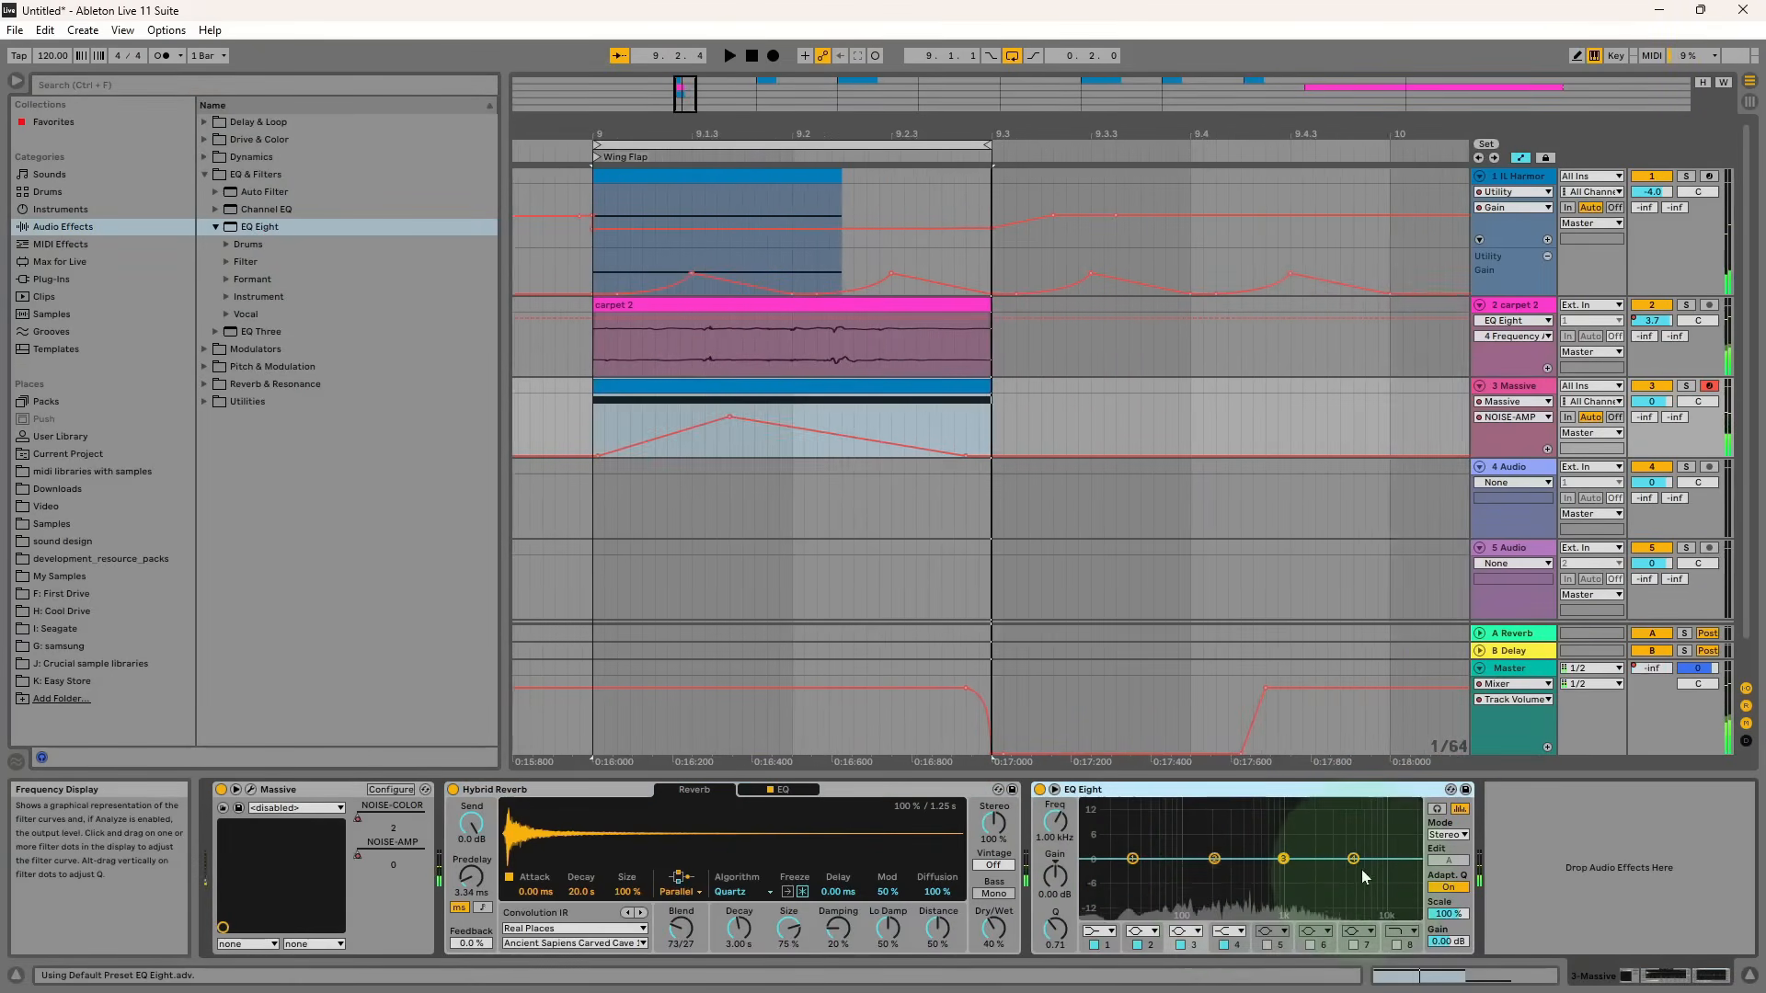
left_click_drag(1282, 863, 1242, 855)
key("space")
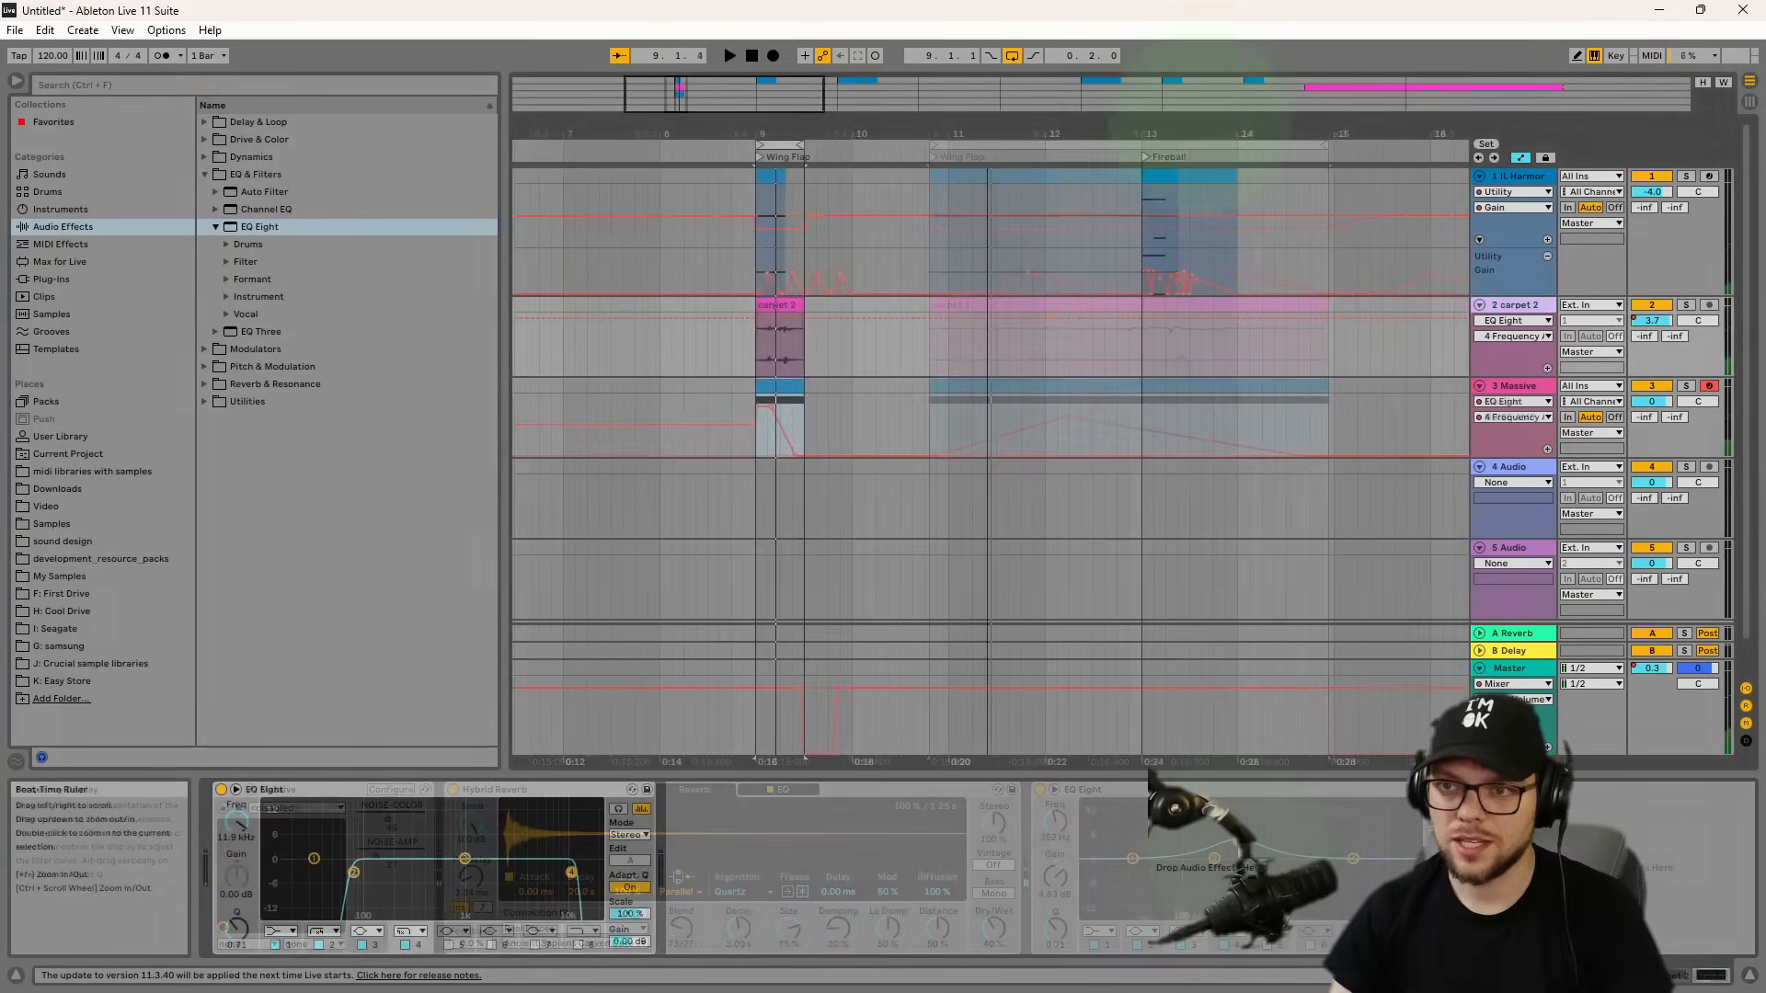
Shape the Auto Filter frequency automation on the cooking sounds 2 clip with a breakpoint in the Fireball section, and play the section.
left_click(756, 291)
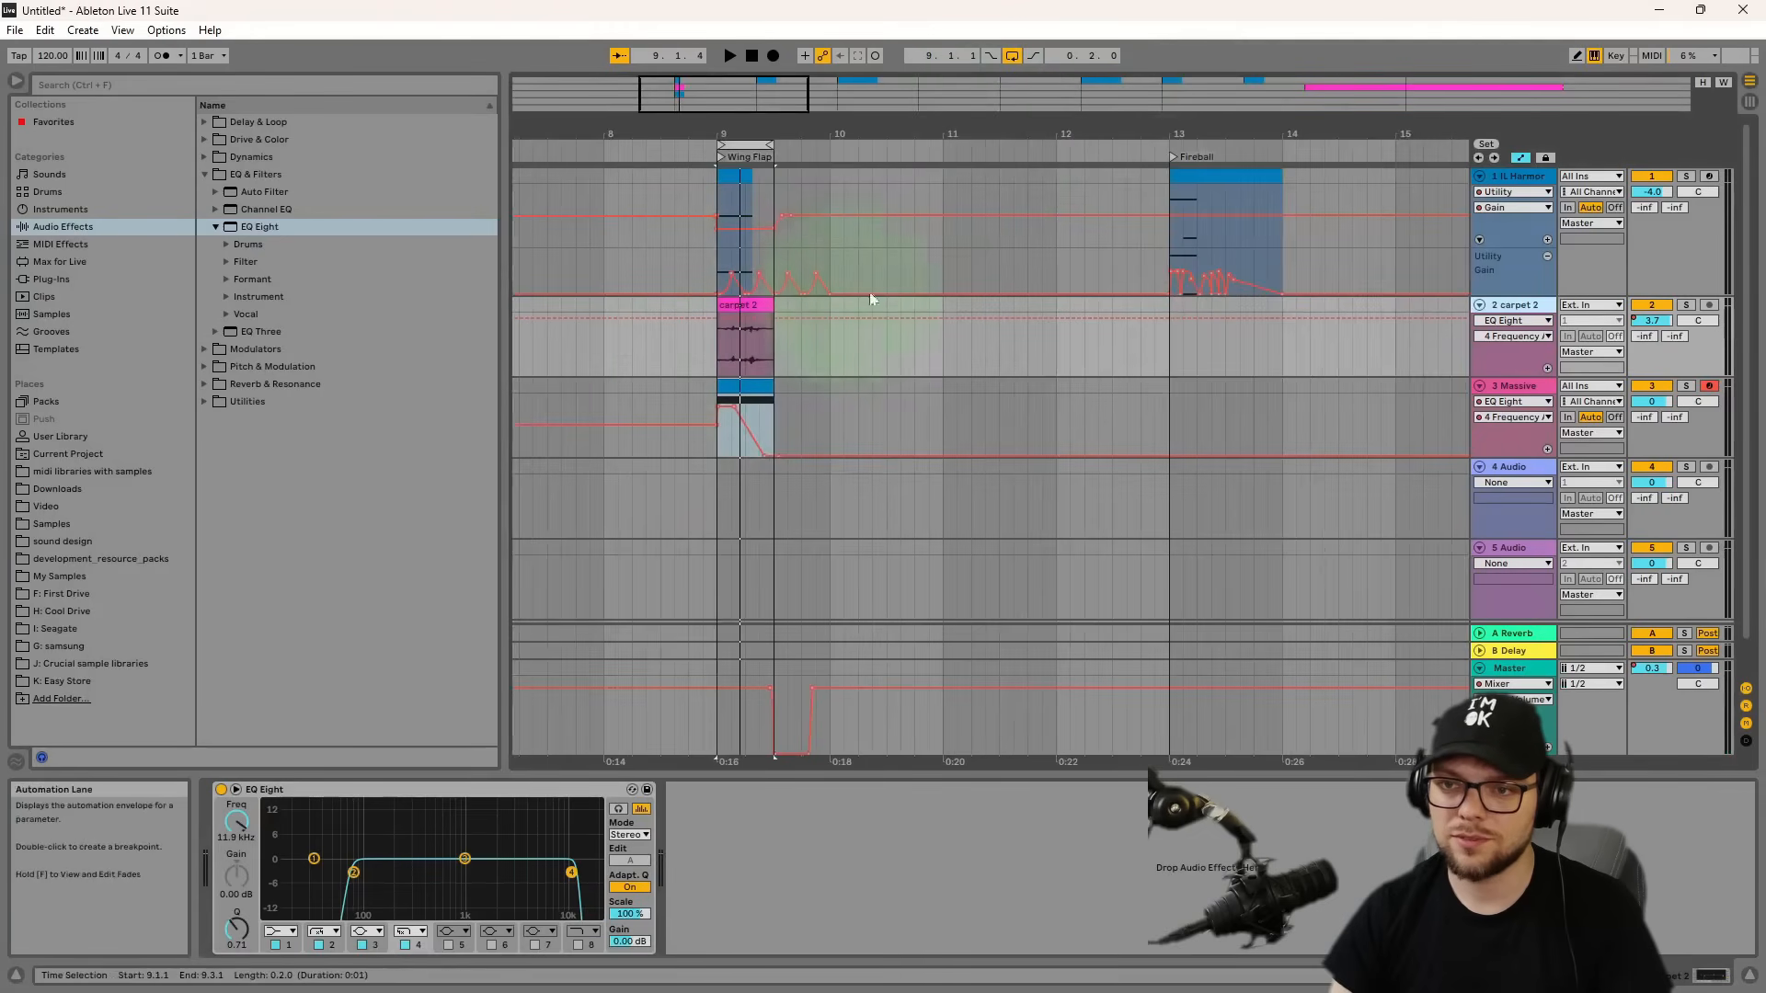
left_click(1229, 178)
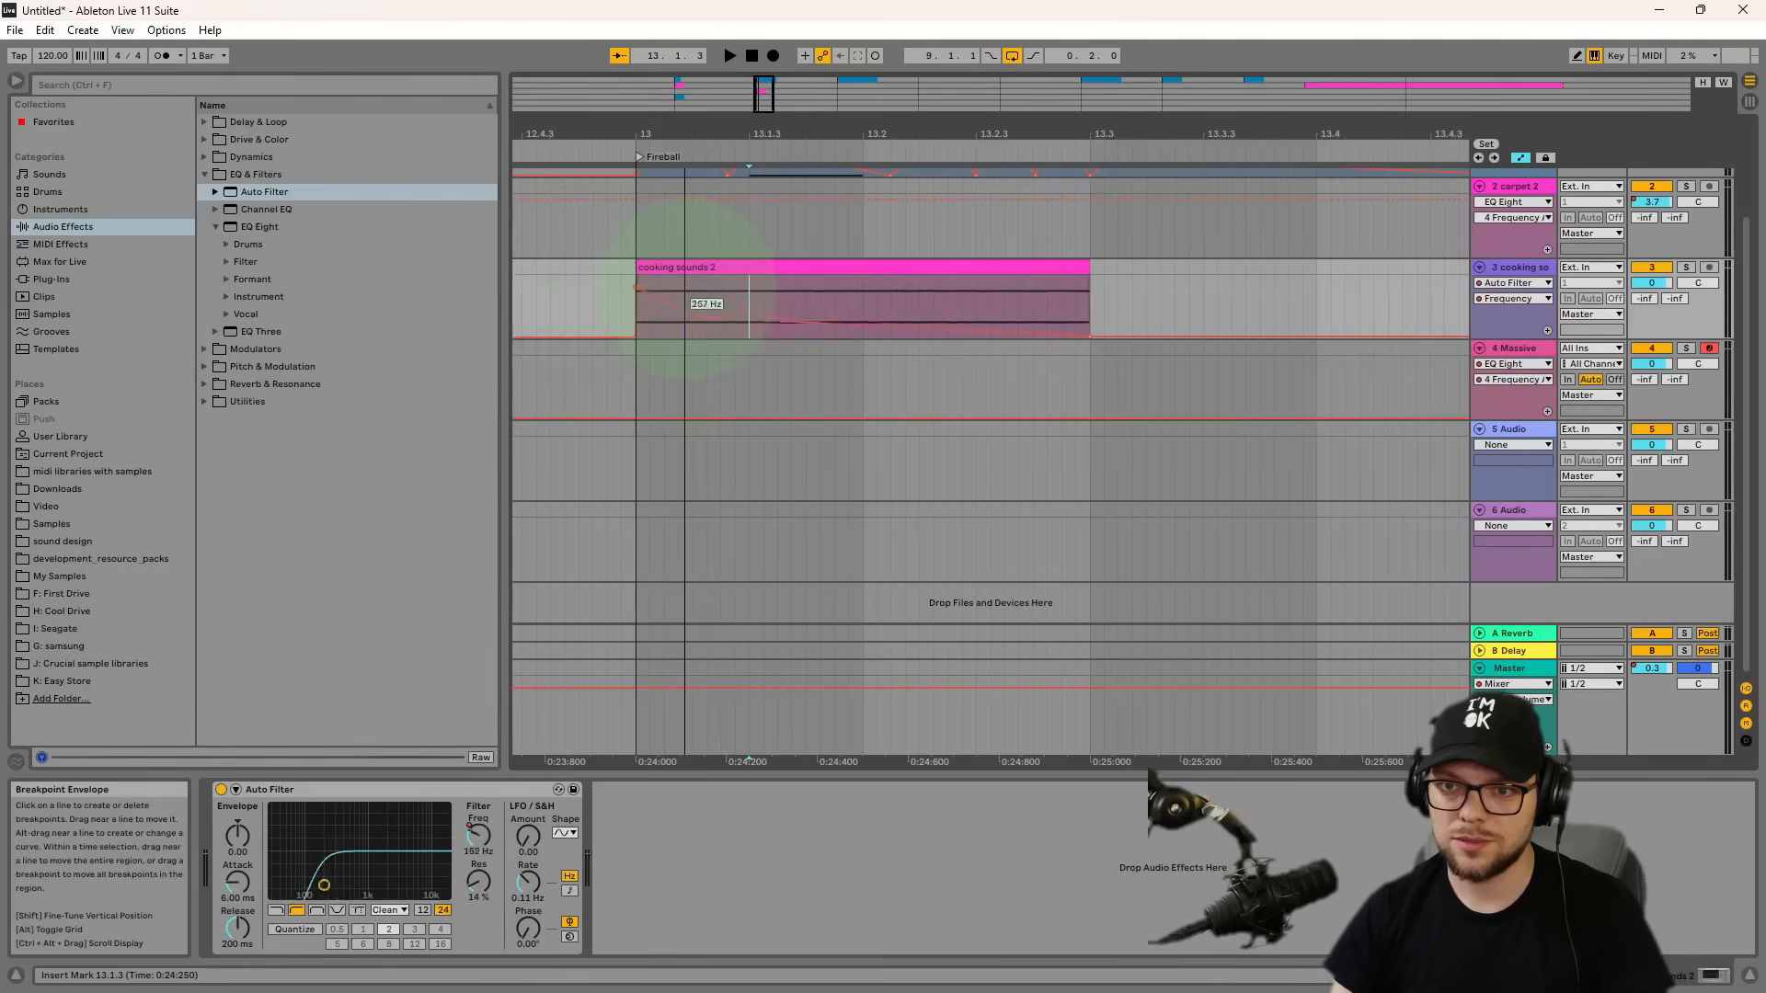
left_click(684, 272)
key("space")
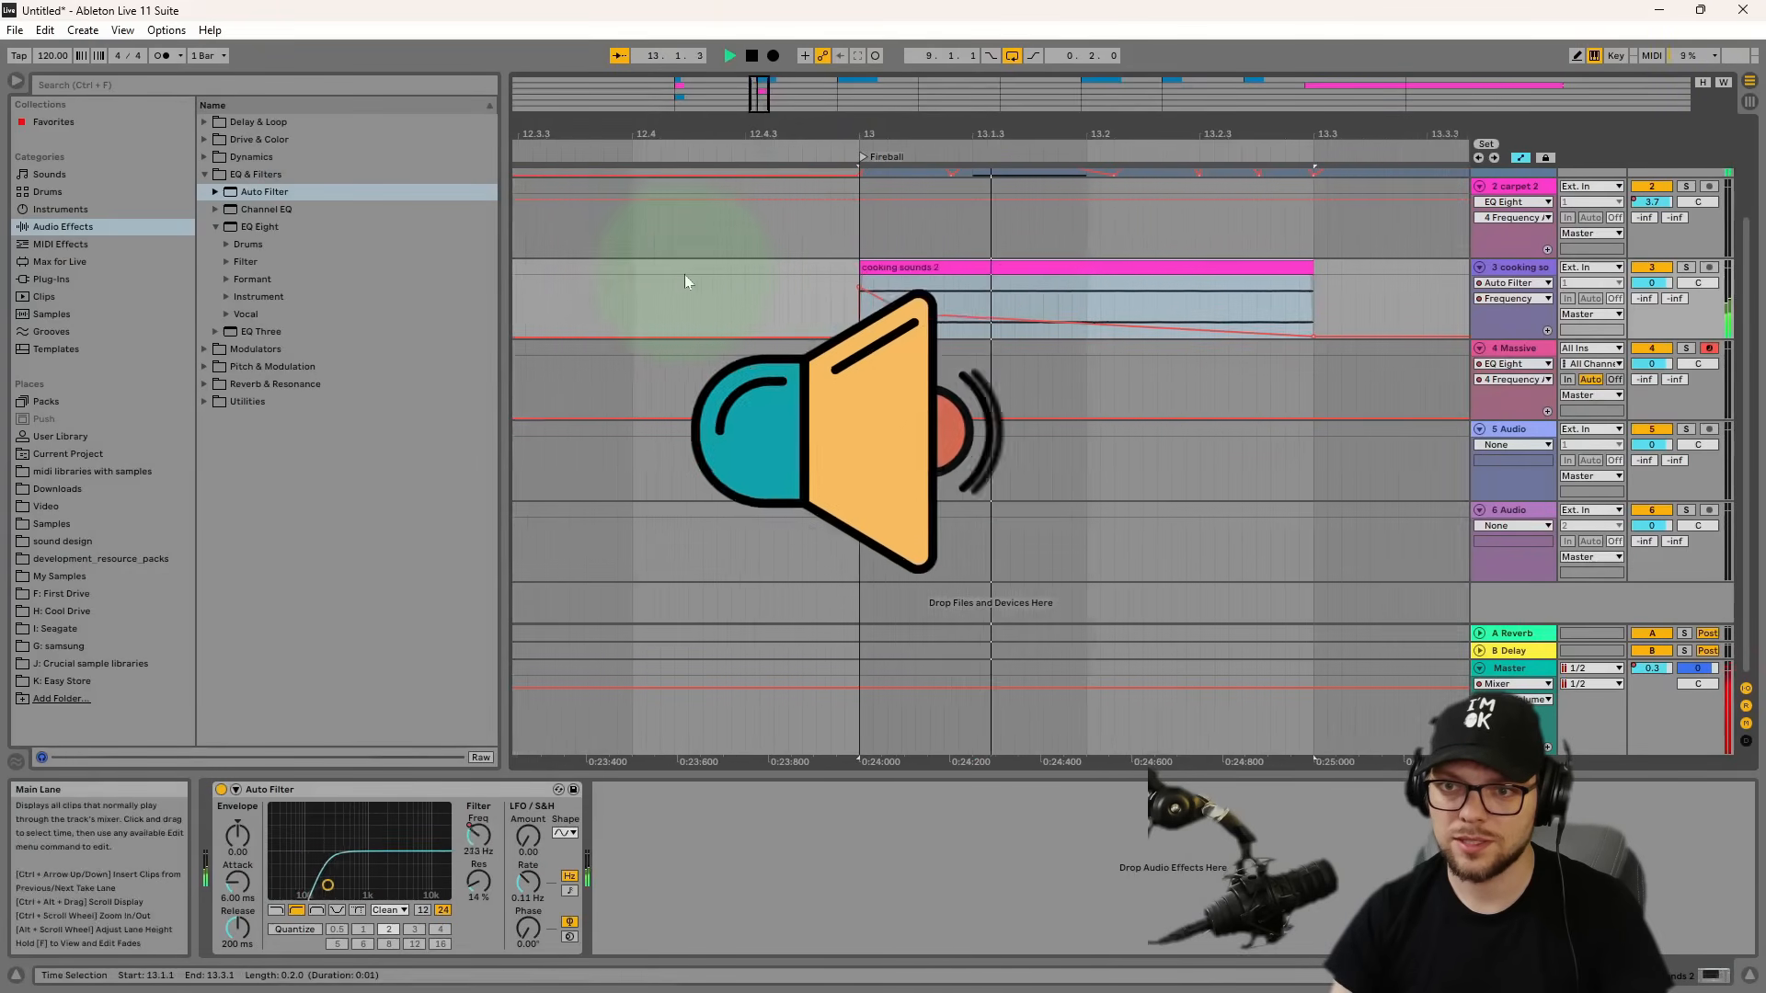
key("space")
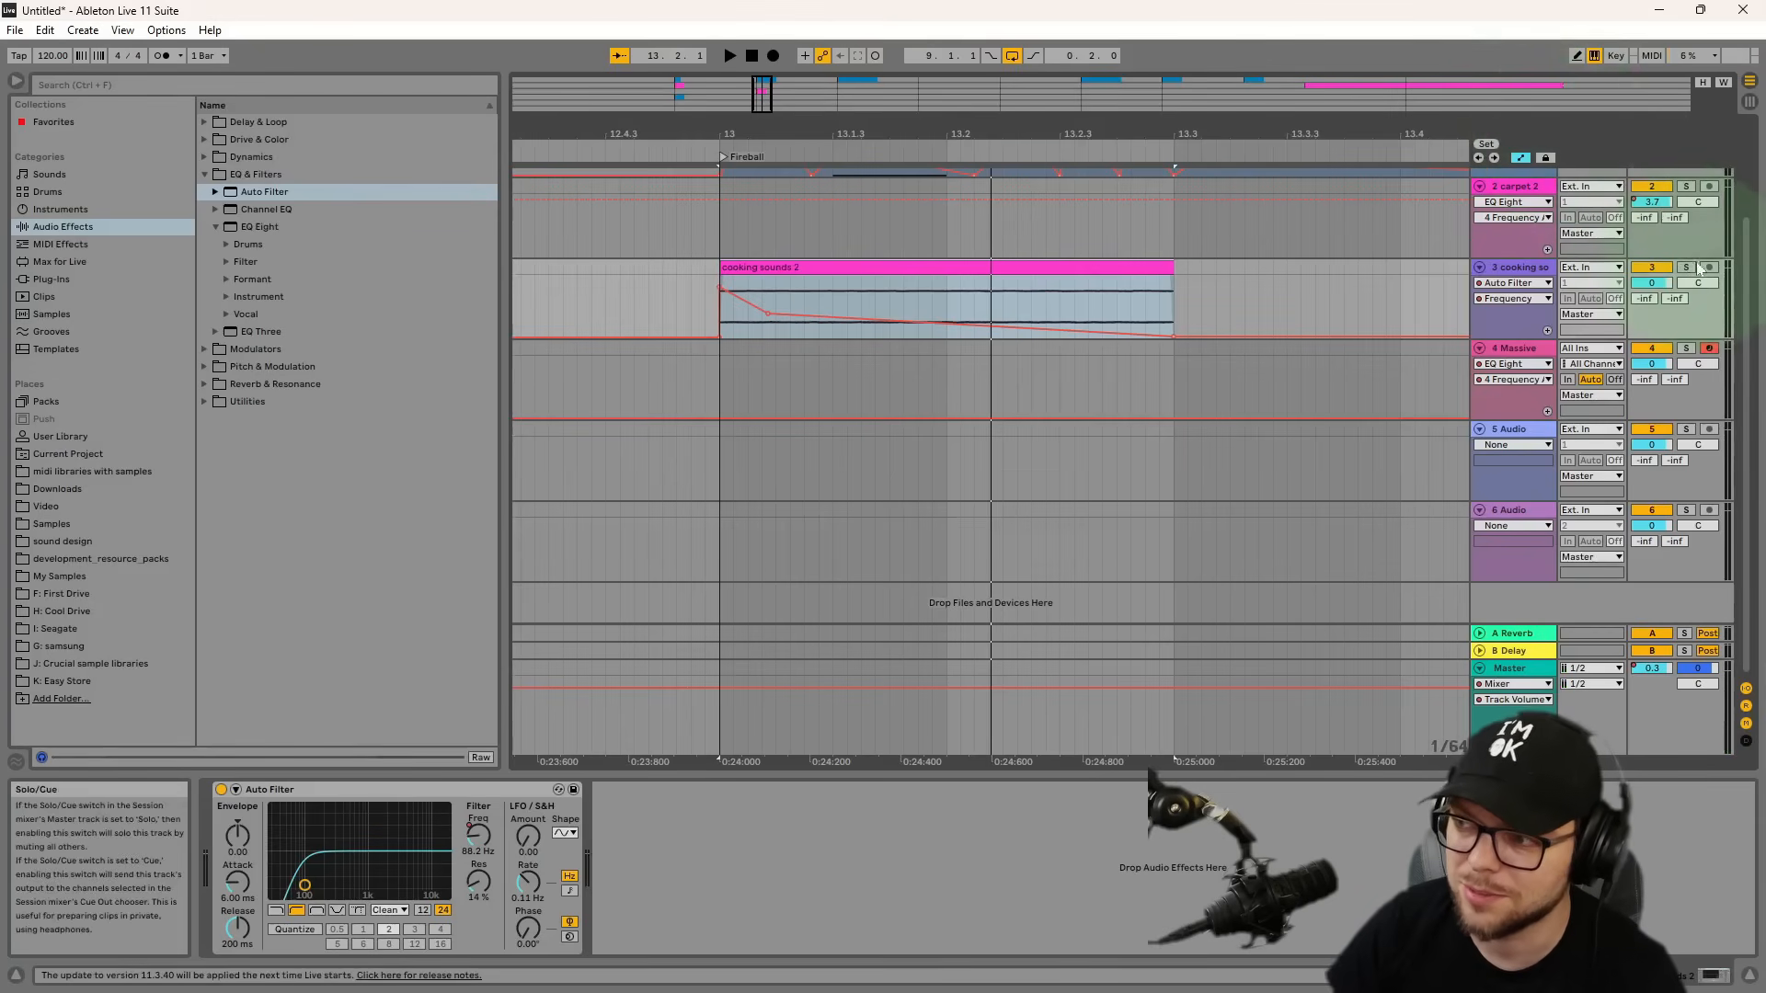
Play back the Fireball section to hear the filtered cooking sounds layer.
key("space")
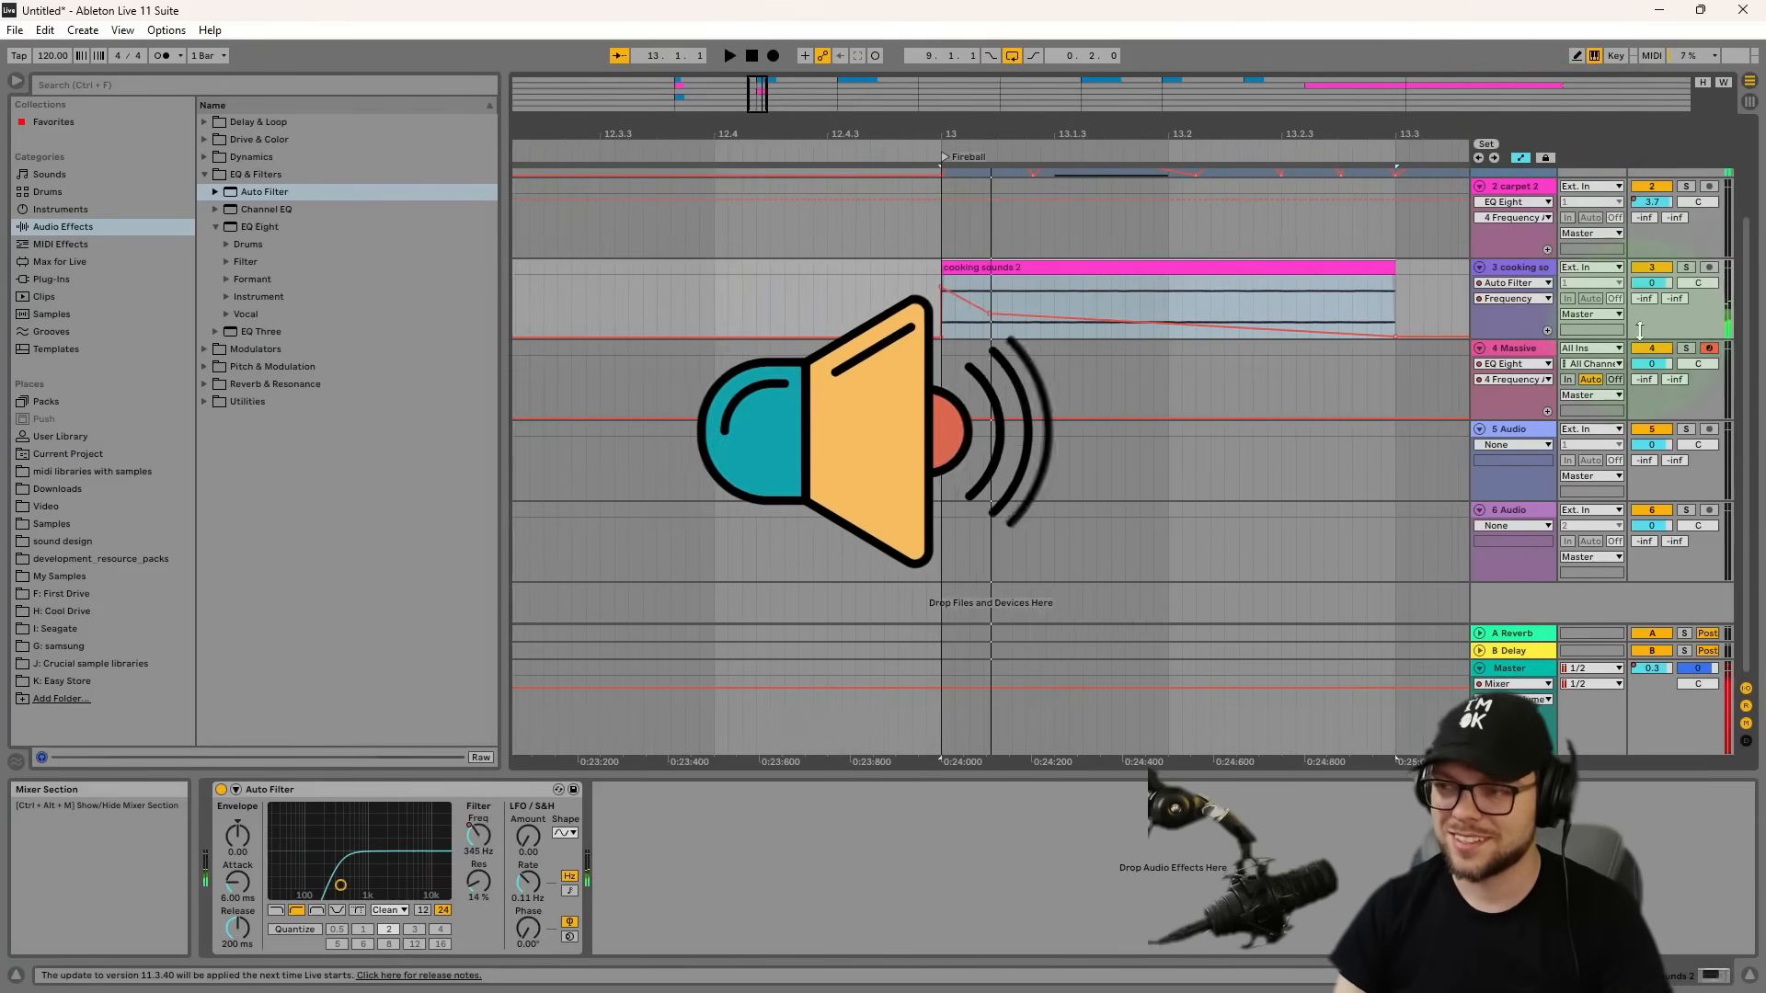
key("space")
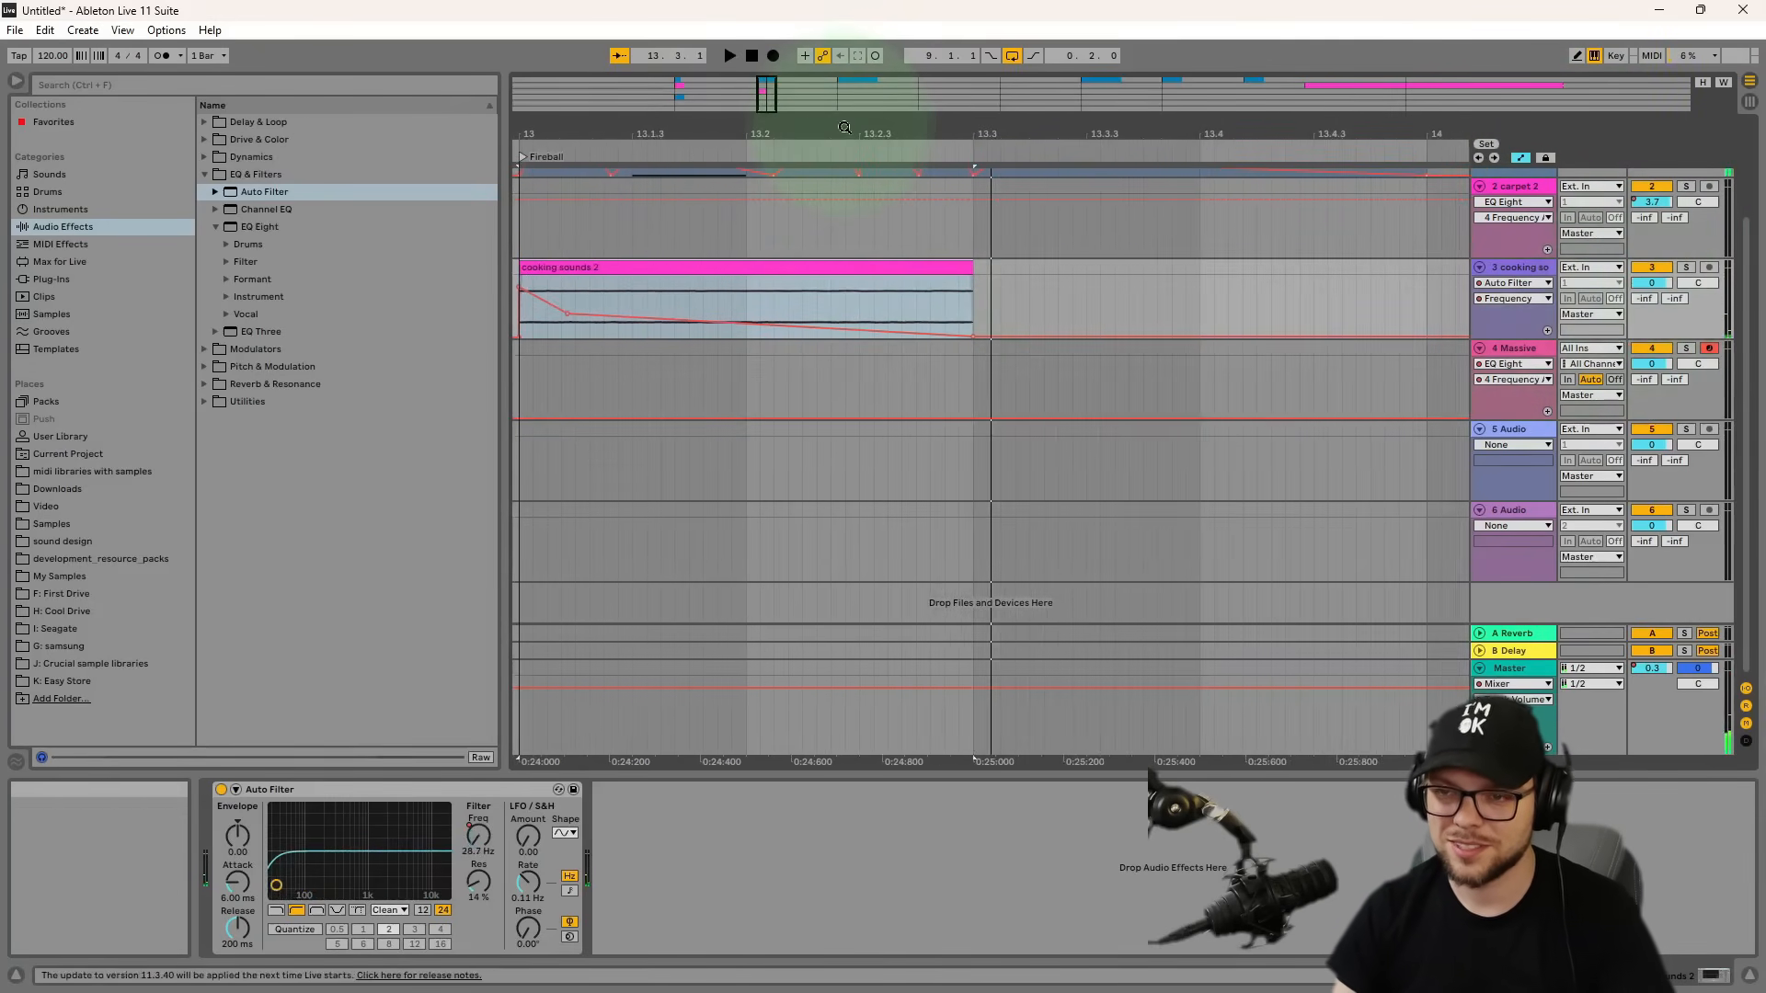
Add a second Auto Filter to the cooking sounds track and automate its cutoff to fall from 12.5 kHz across the clip.
left_click_drag(845, 133, 845, 110)
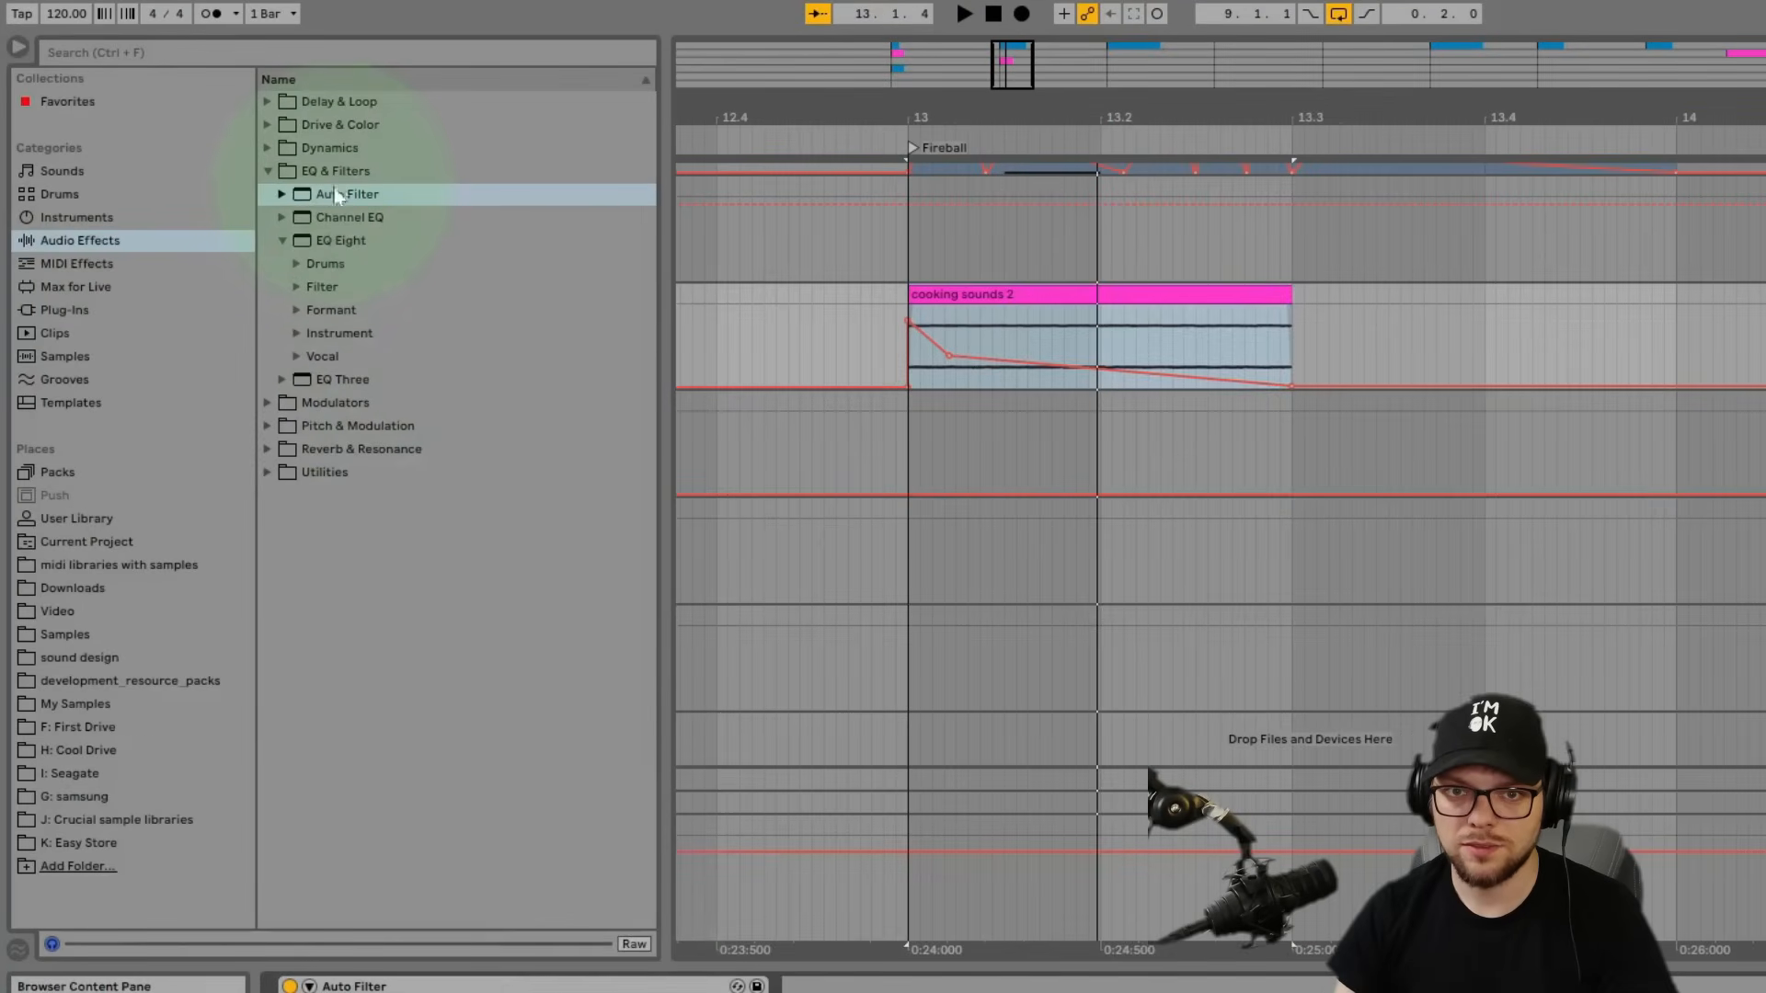
left_click_drag(249, 193, 647, 803)
right_click(1137, 788)
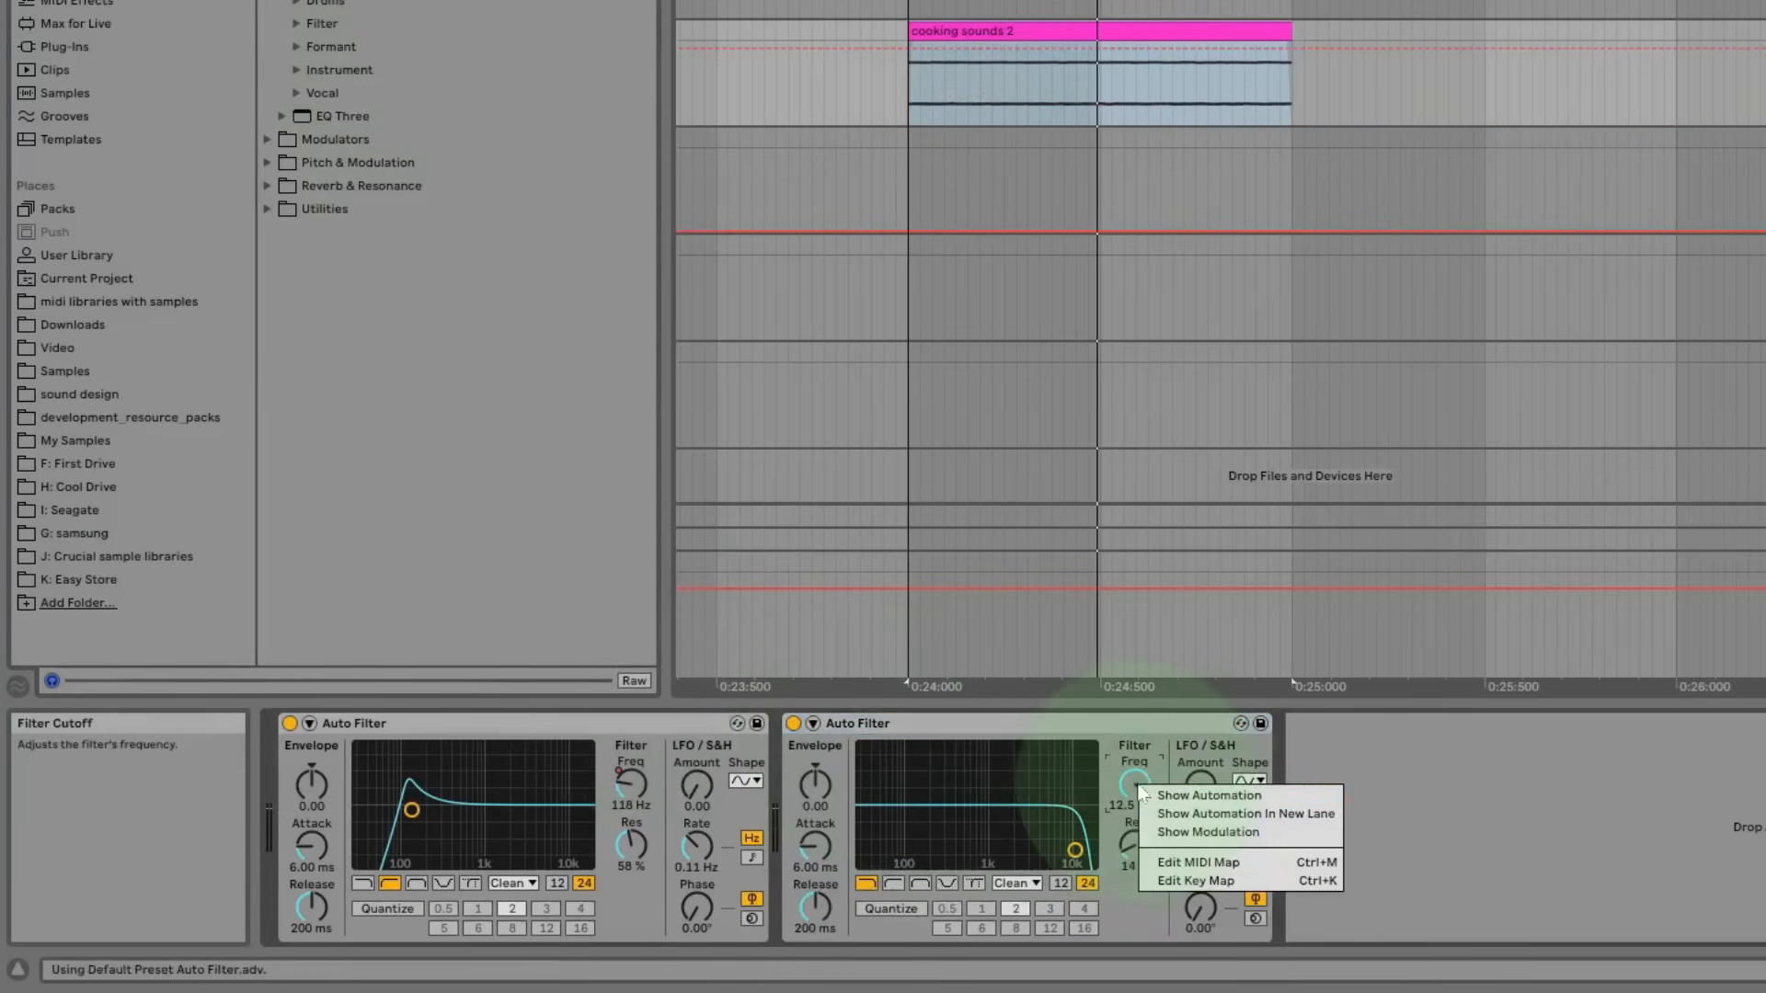
left_click(1170, 797)
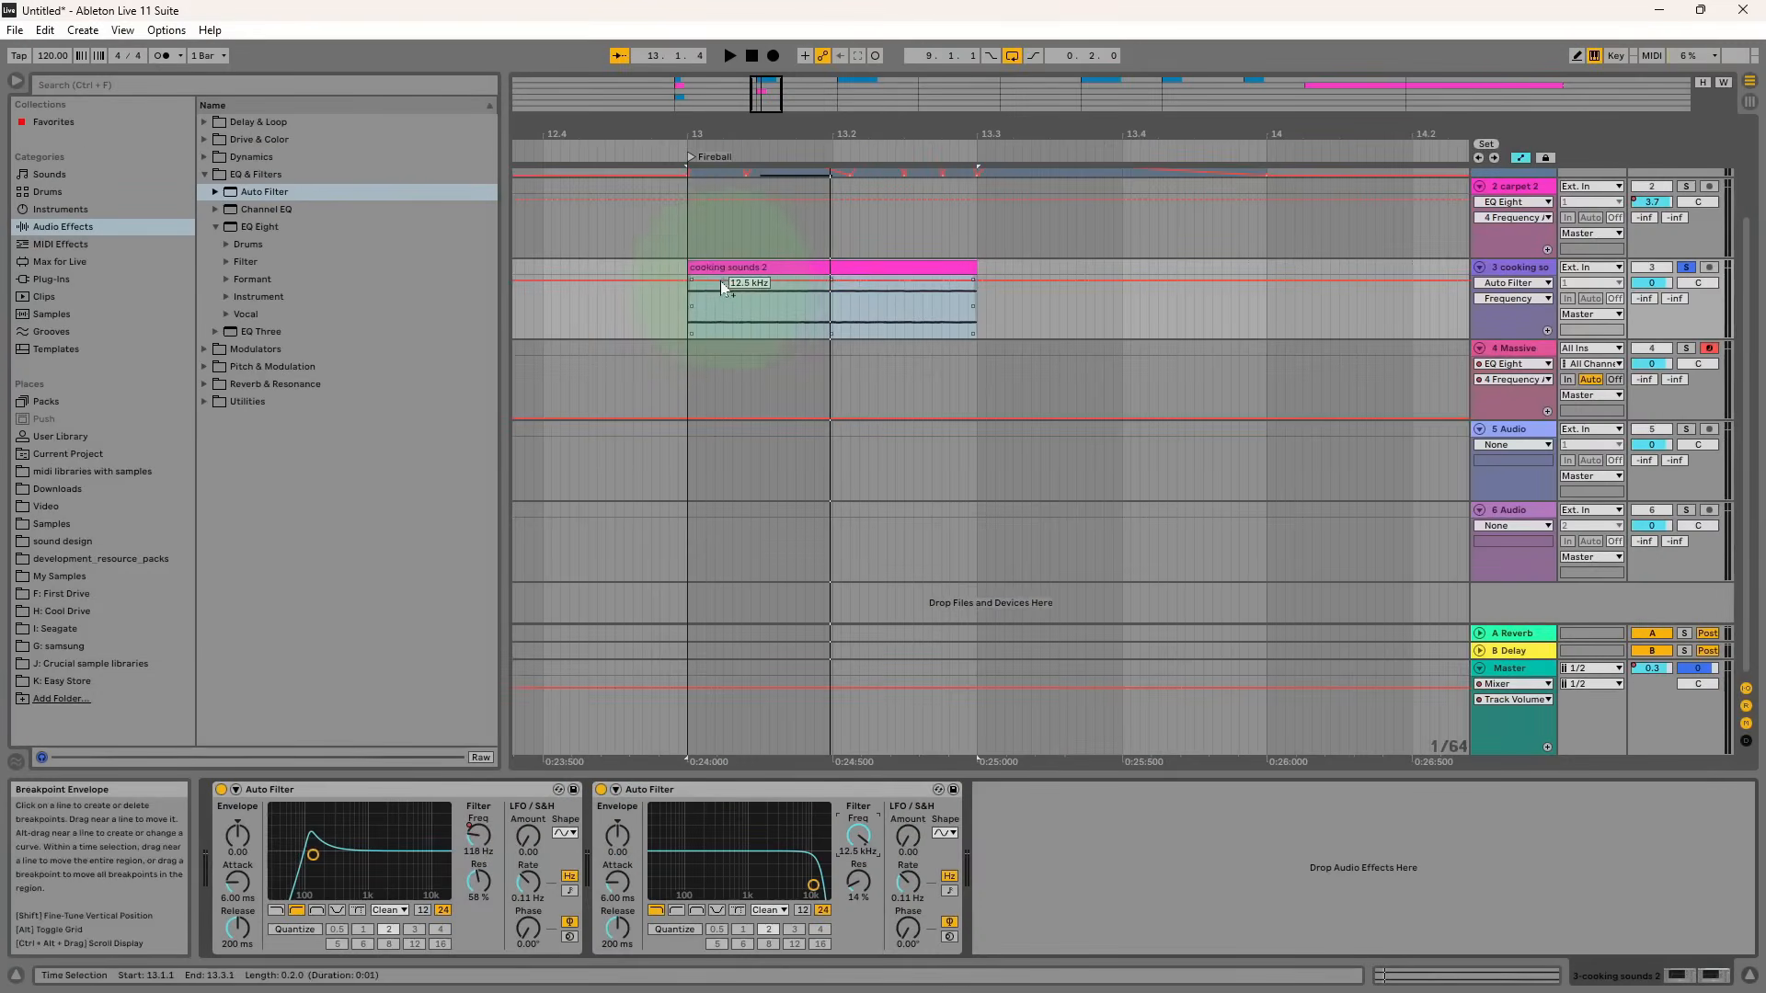
left_click(729, 283)
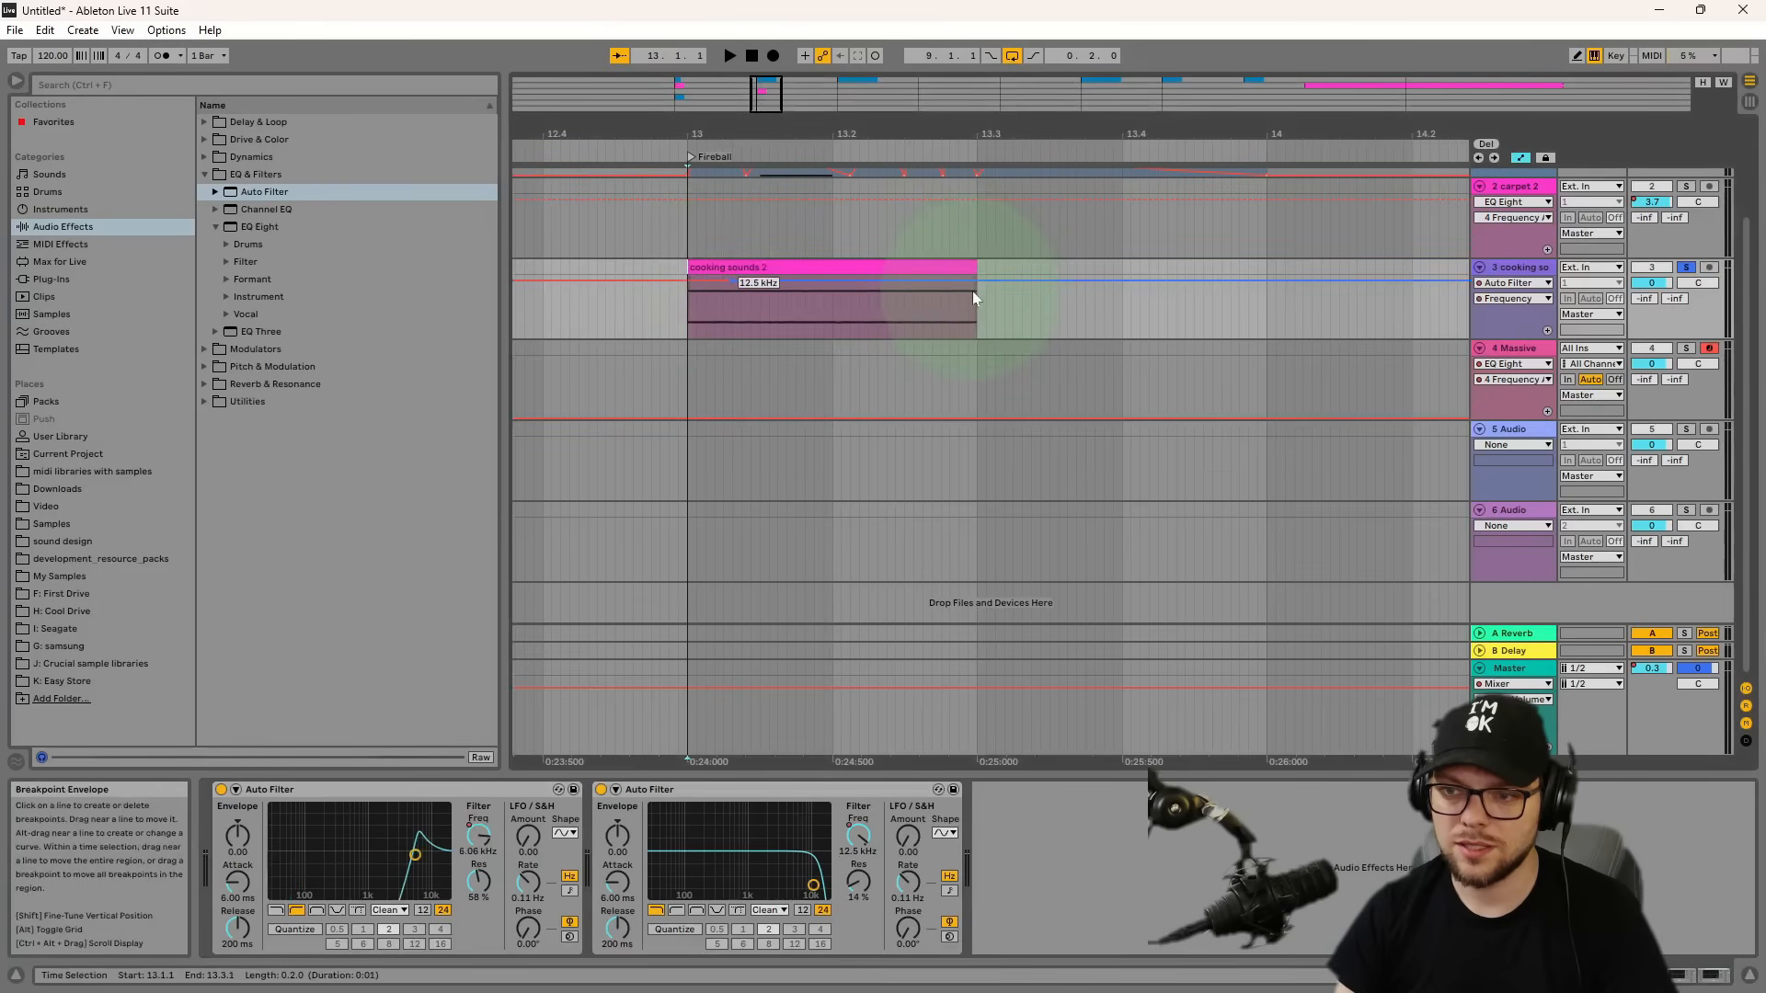
left_click_drag(973, 280, 975, 321)
Raise the second Auto Filter's resonance to 42% and audition the cooking sounds clip.
key("space")
left_click_drag(860, 882, 860, 839)
key("space")
key("space")
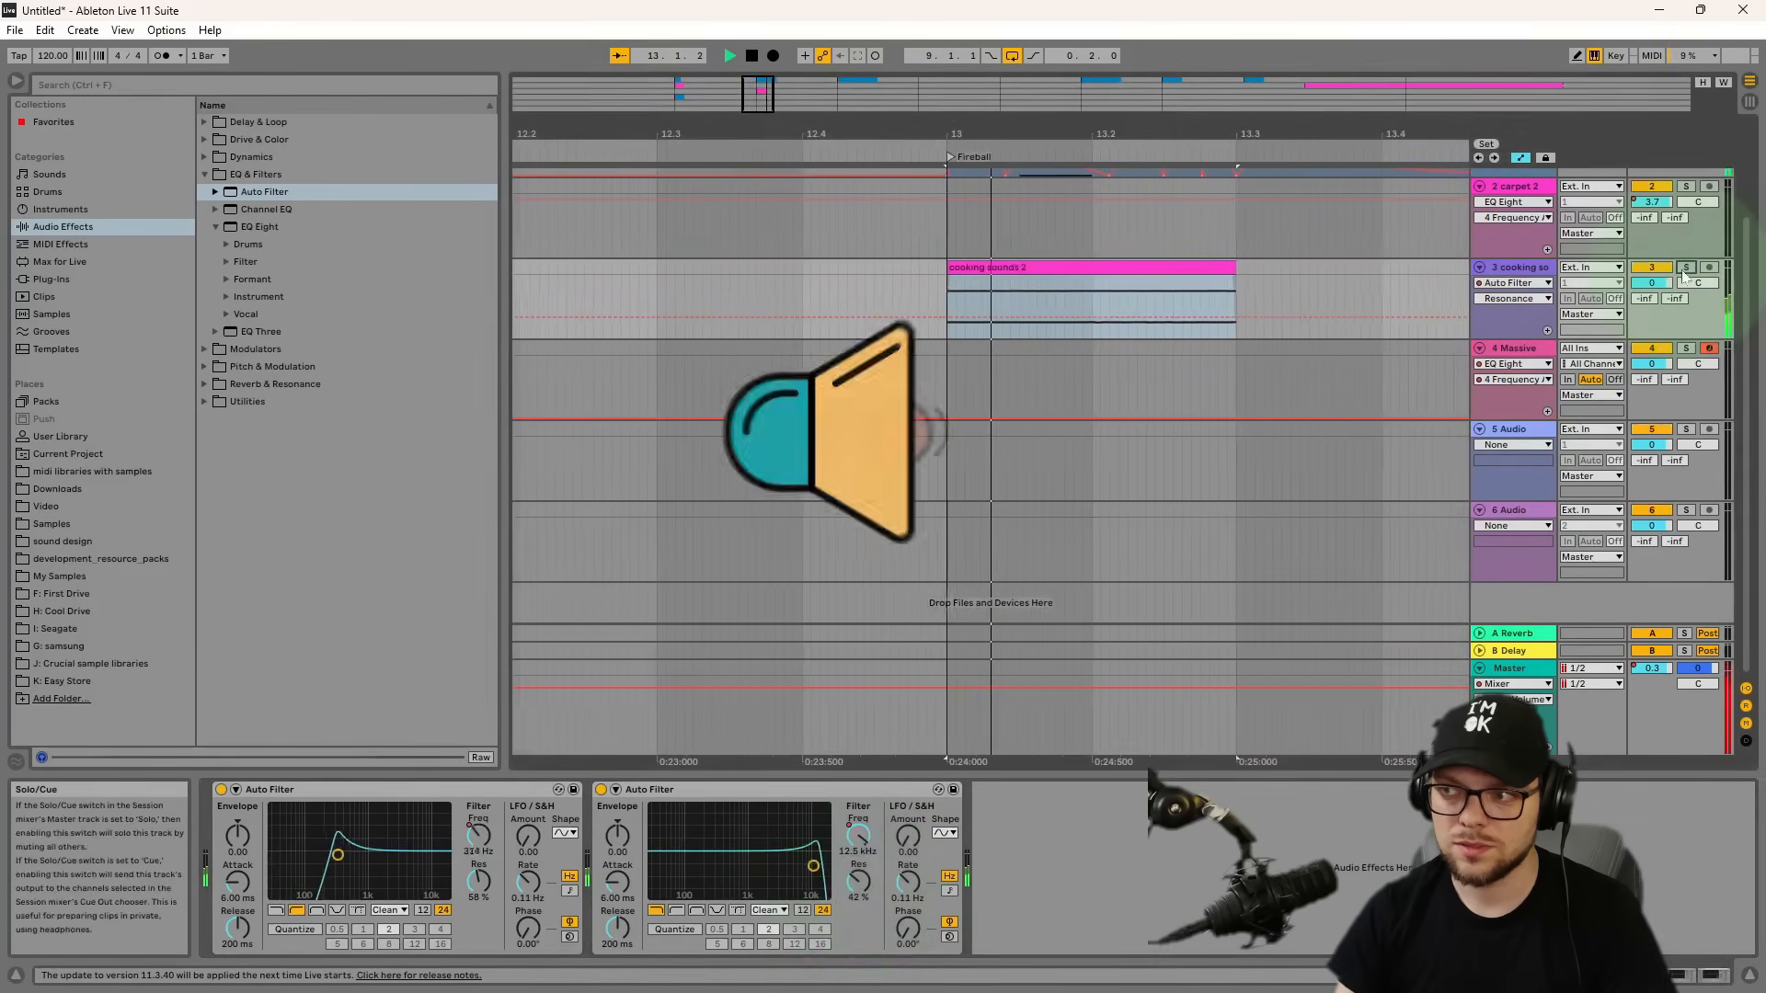
Delete the noise color and noise amp automation of the Massive synth on track 4.
right_click(371, 819)
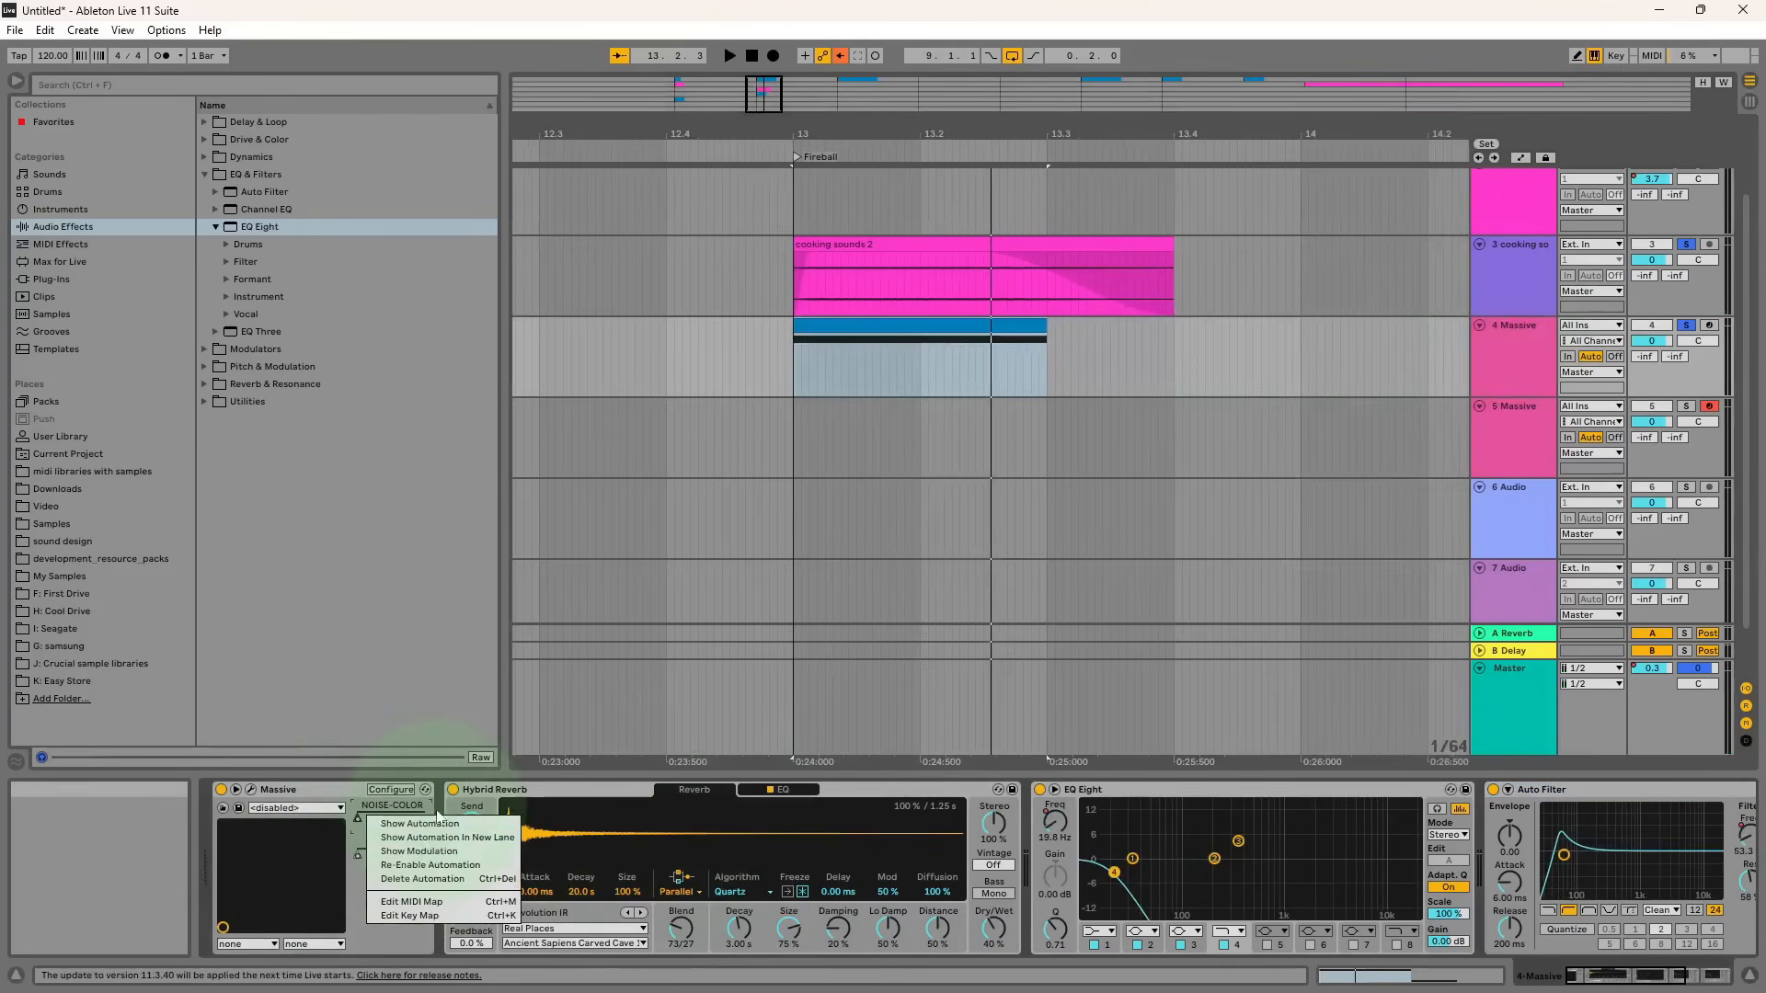
left_click(422, 879)
right_click(363, 855)
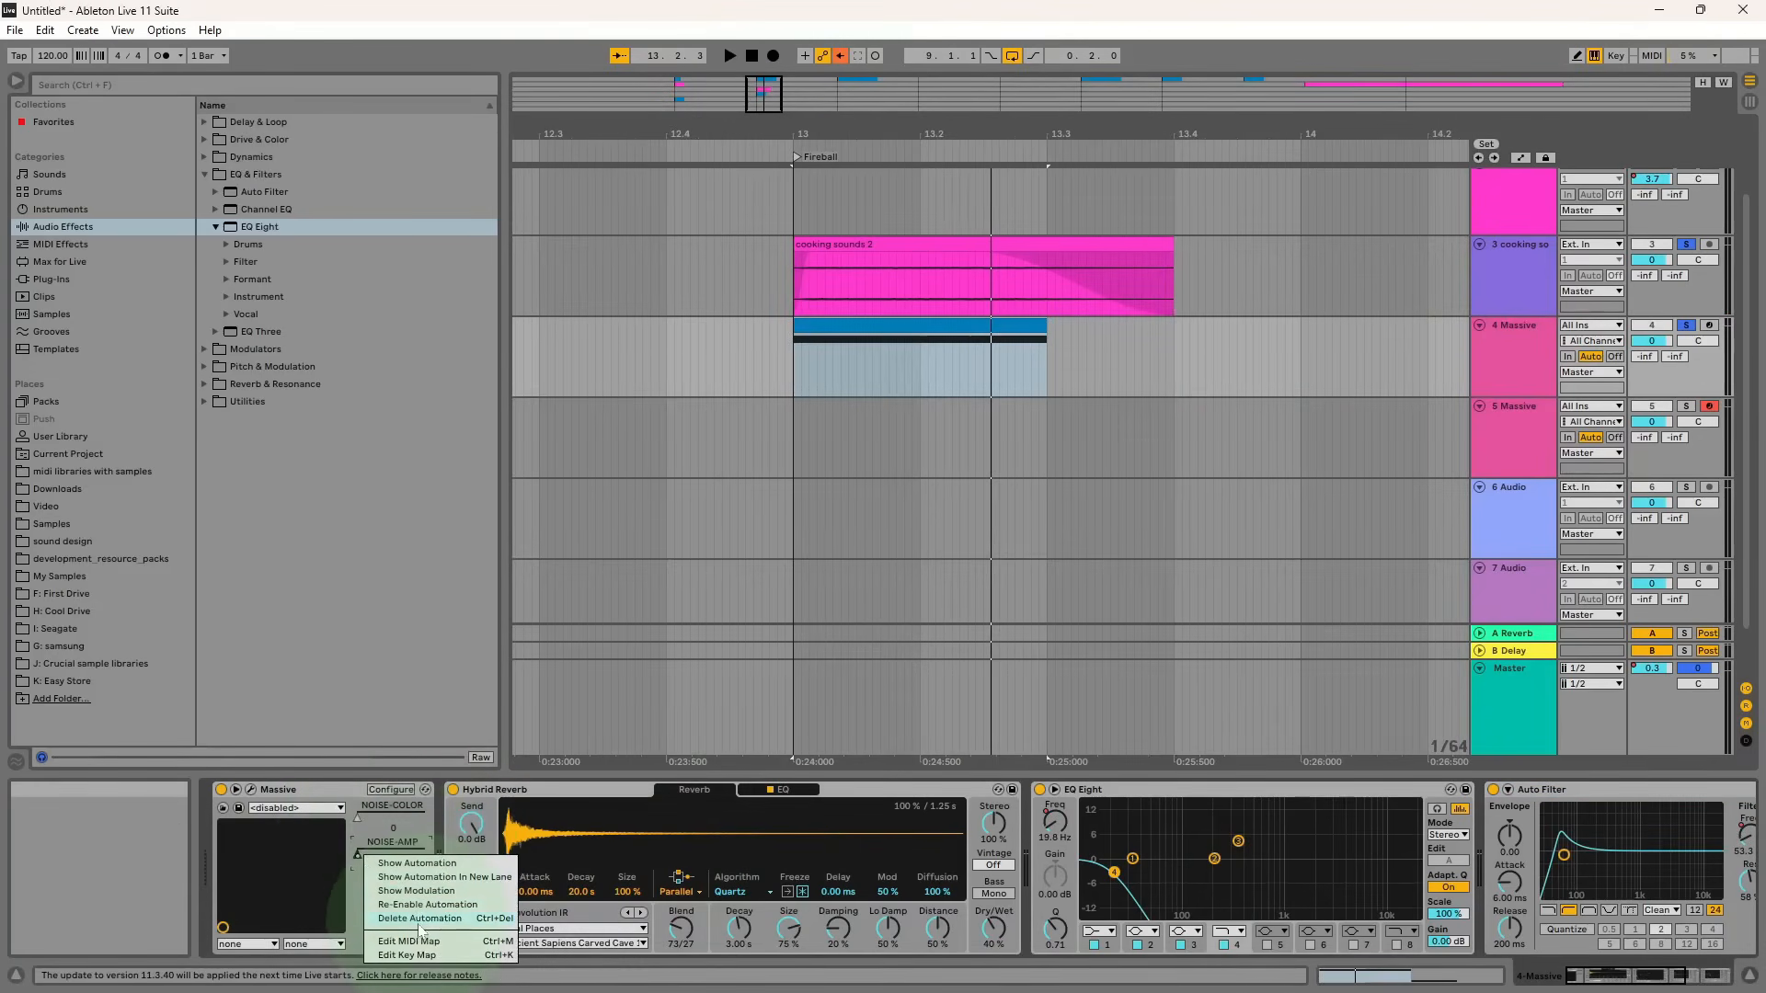
left_click(420, 919)
Set Massive's noise color to 86 and noise amp to 57 on track 4 and play the sound.
left_click(250, 790)
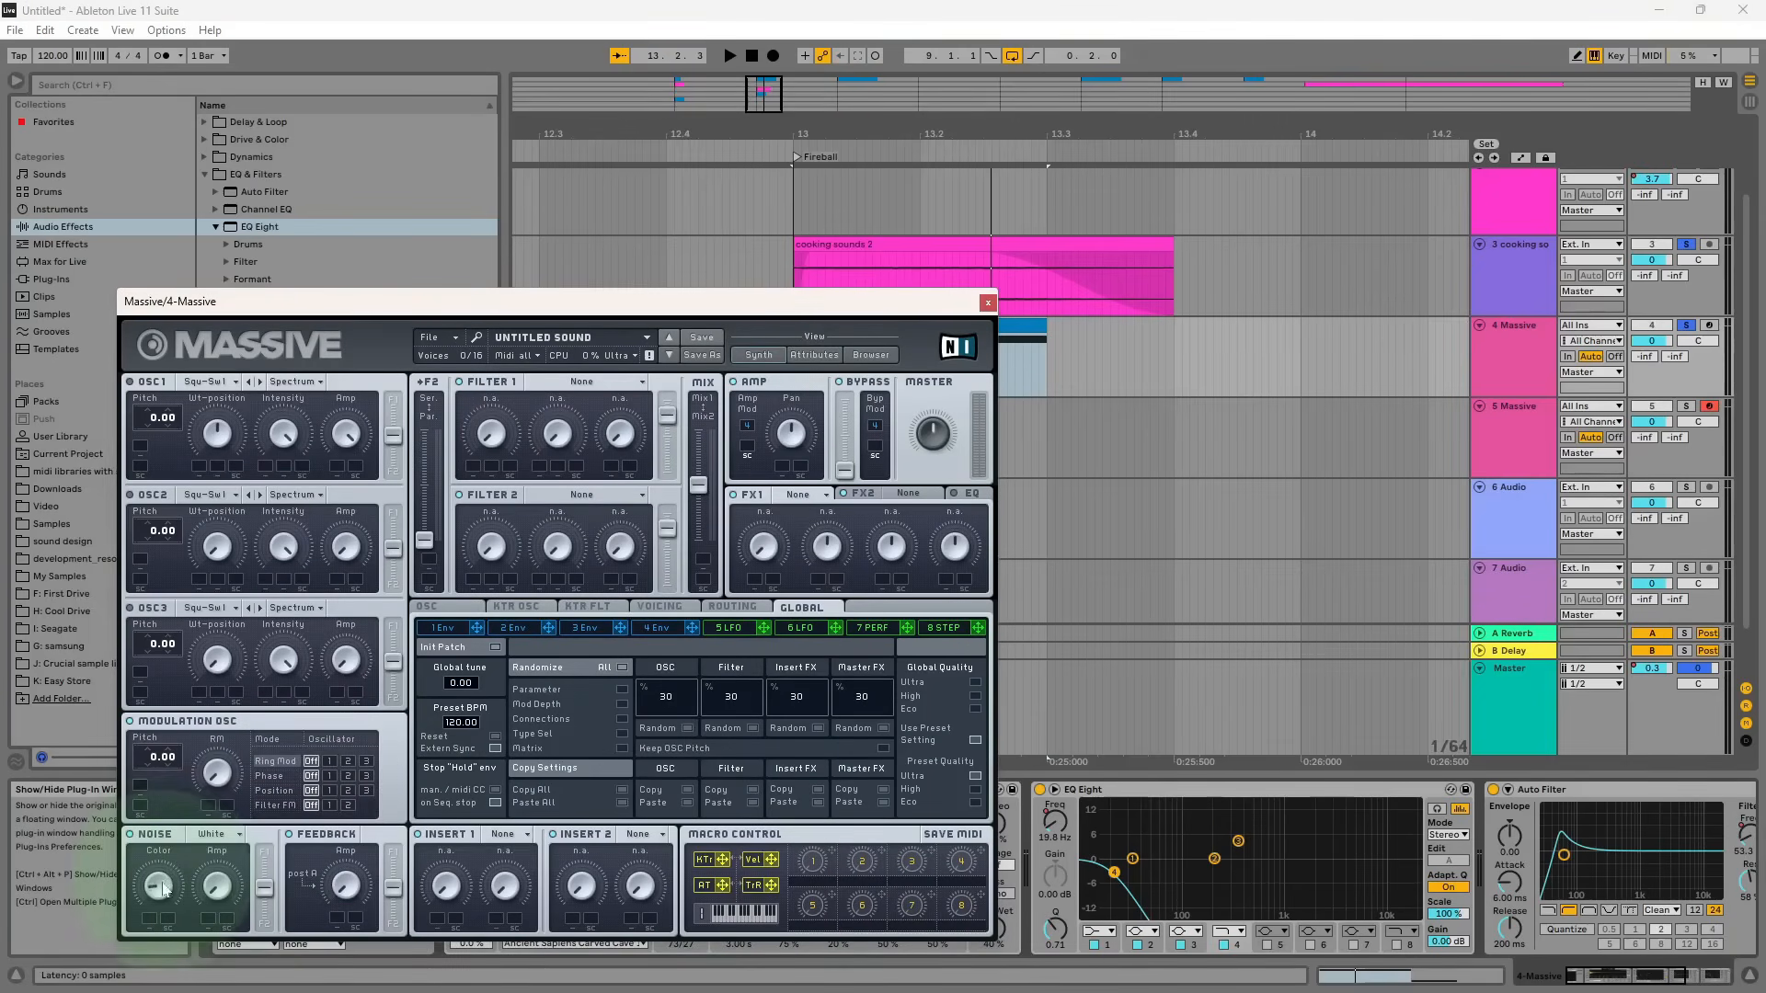
key("space")
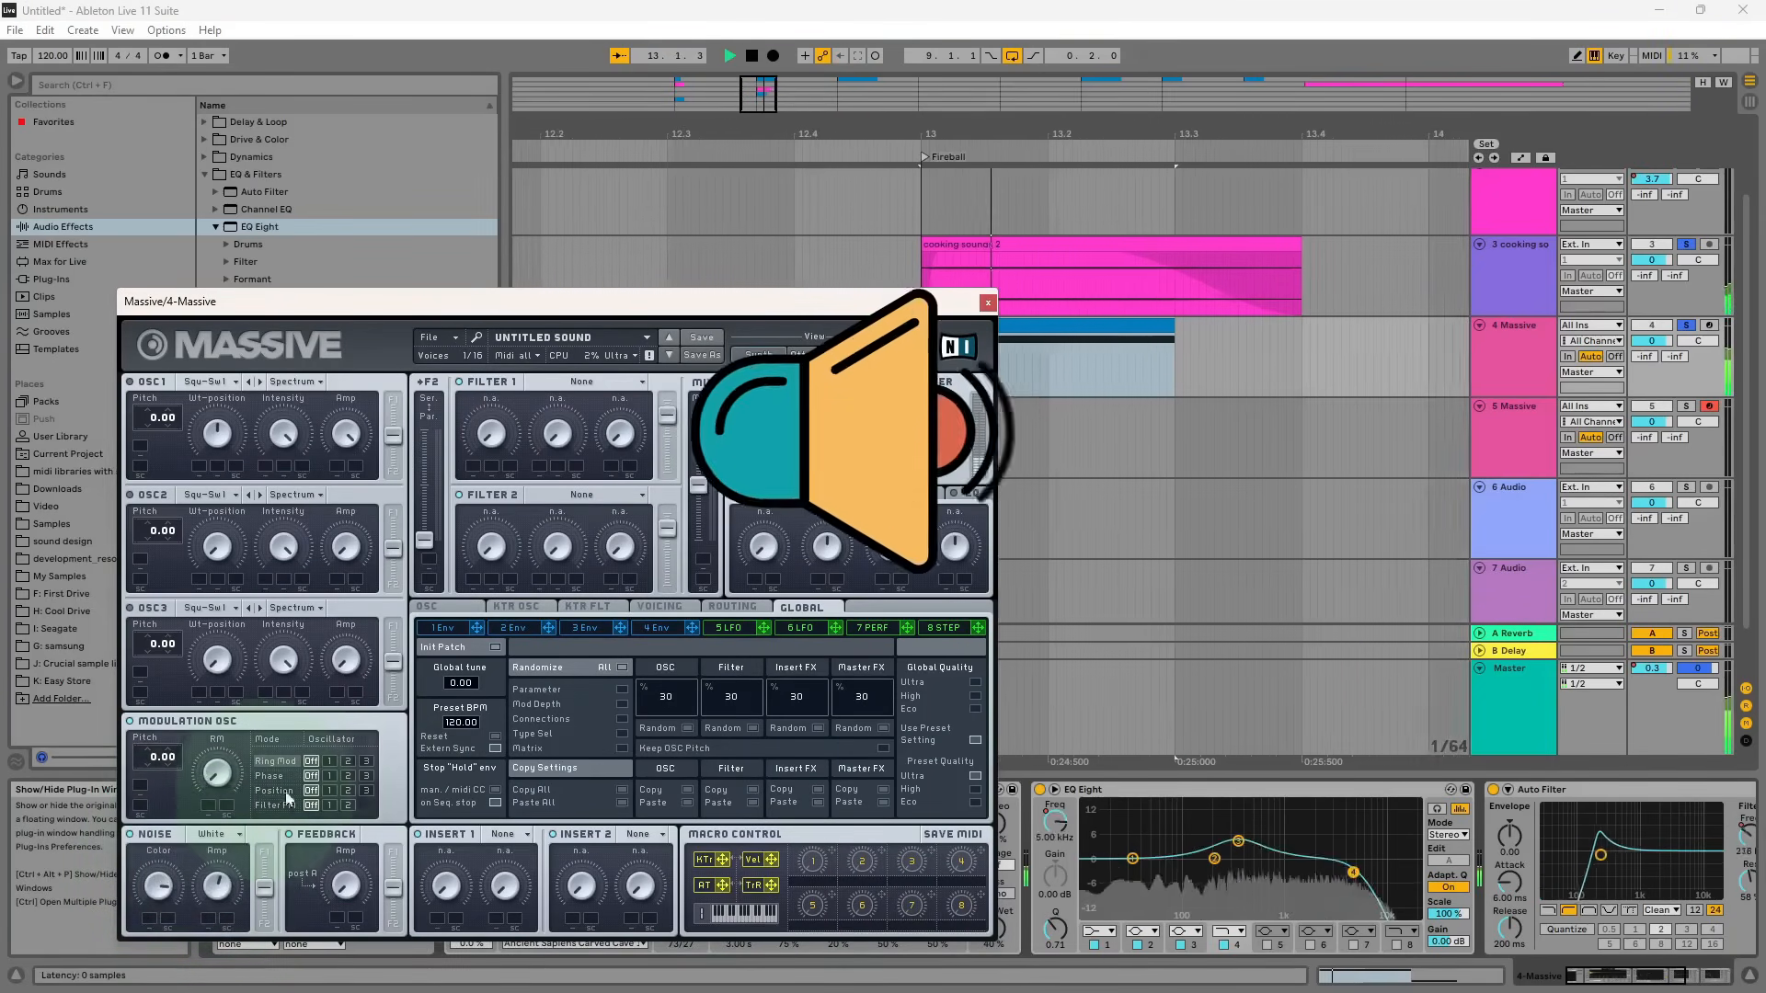
left_click(987, 301)
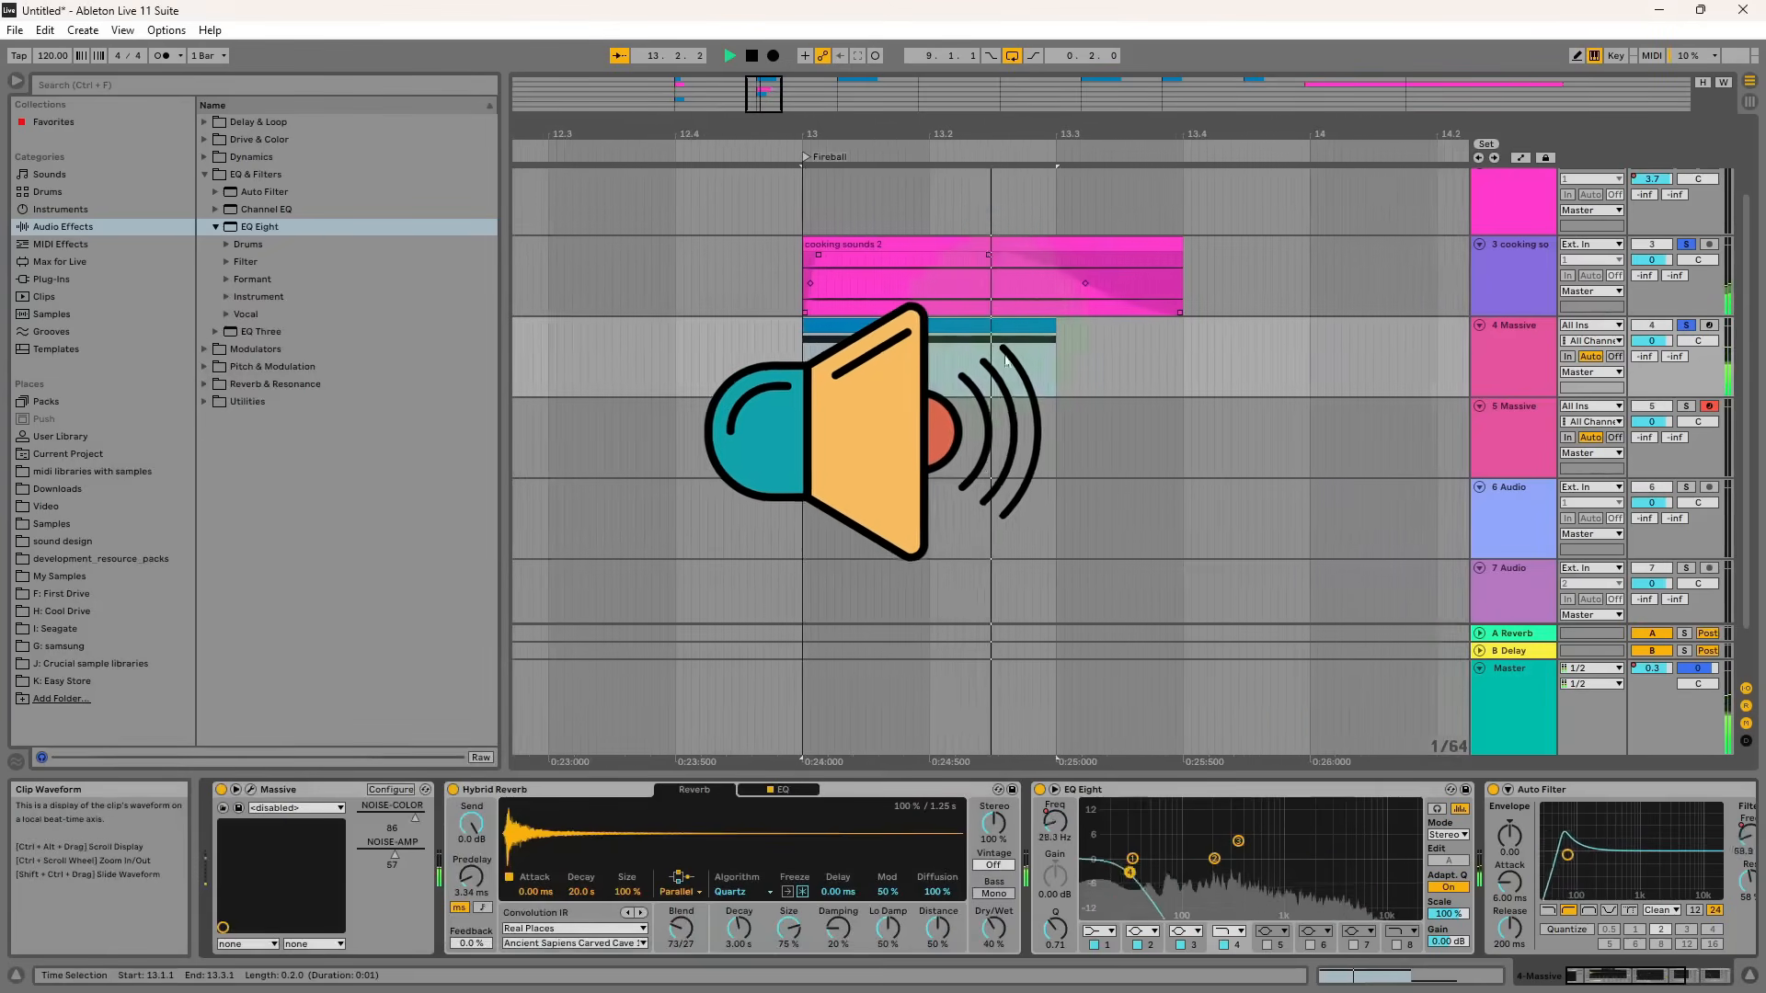
Unsolo the track 4 Massive layer and audition the Fireball section with all layers playing.
left_click(1686, 326)
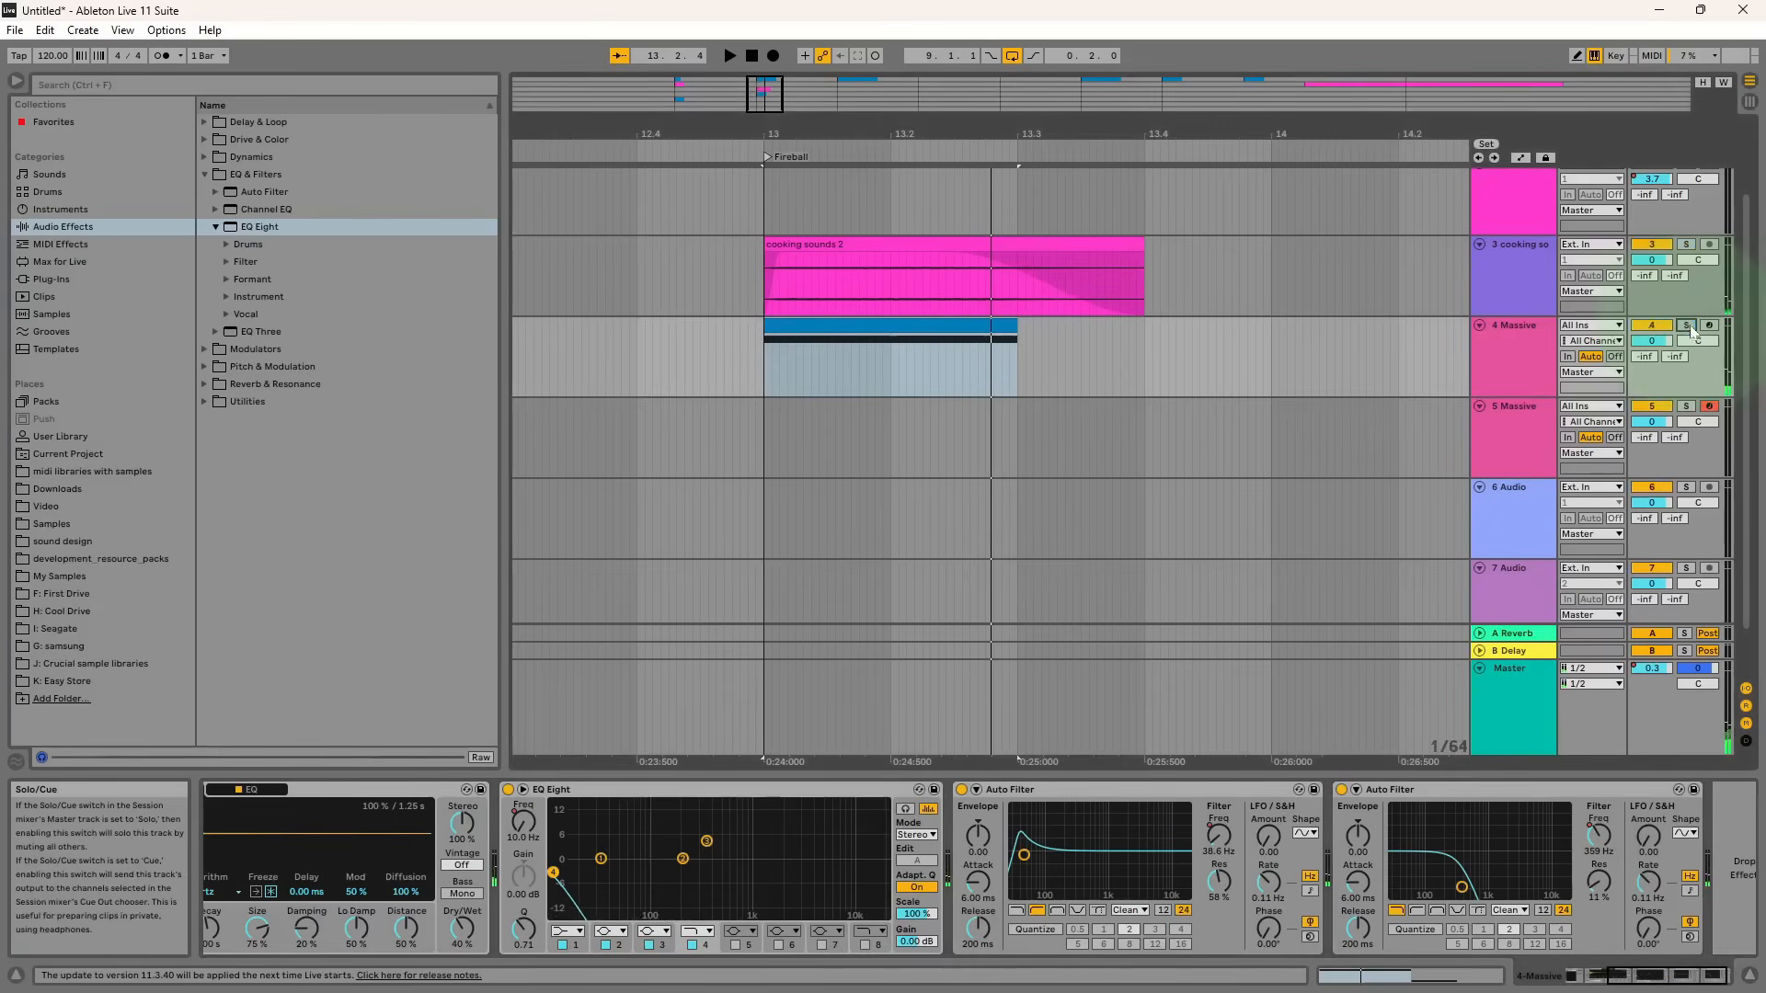
key("space")
scroll(1143, 389, "up", 2)
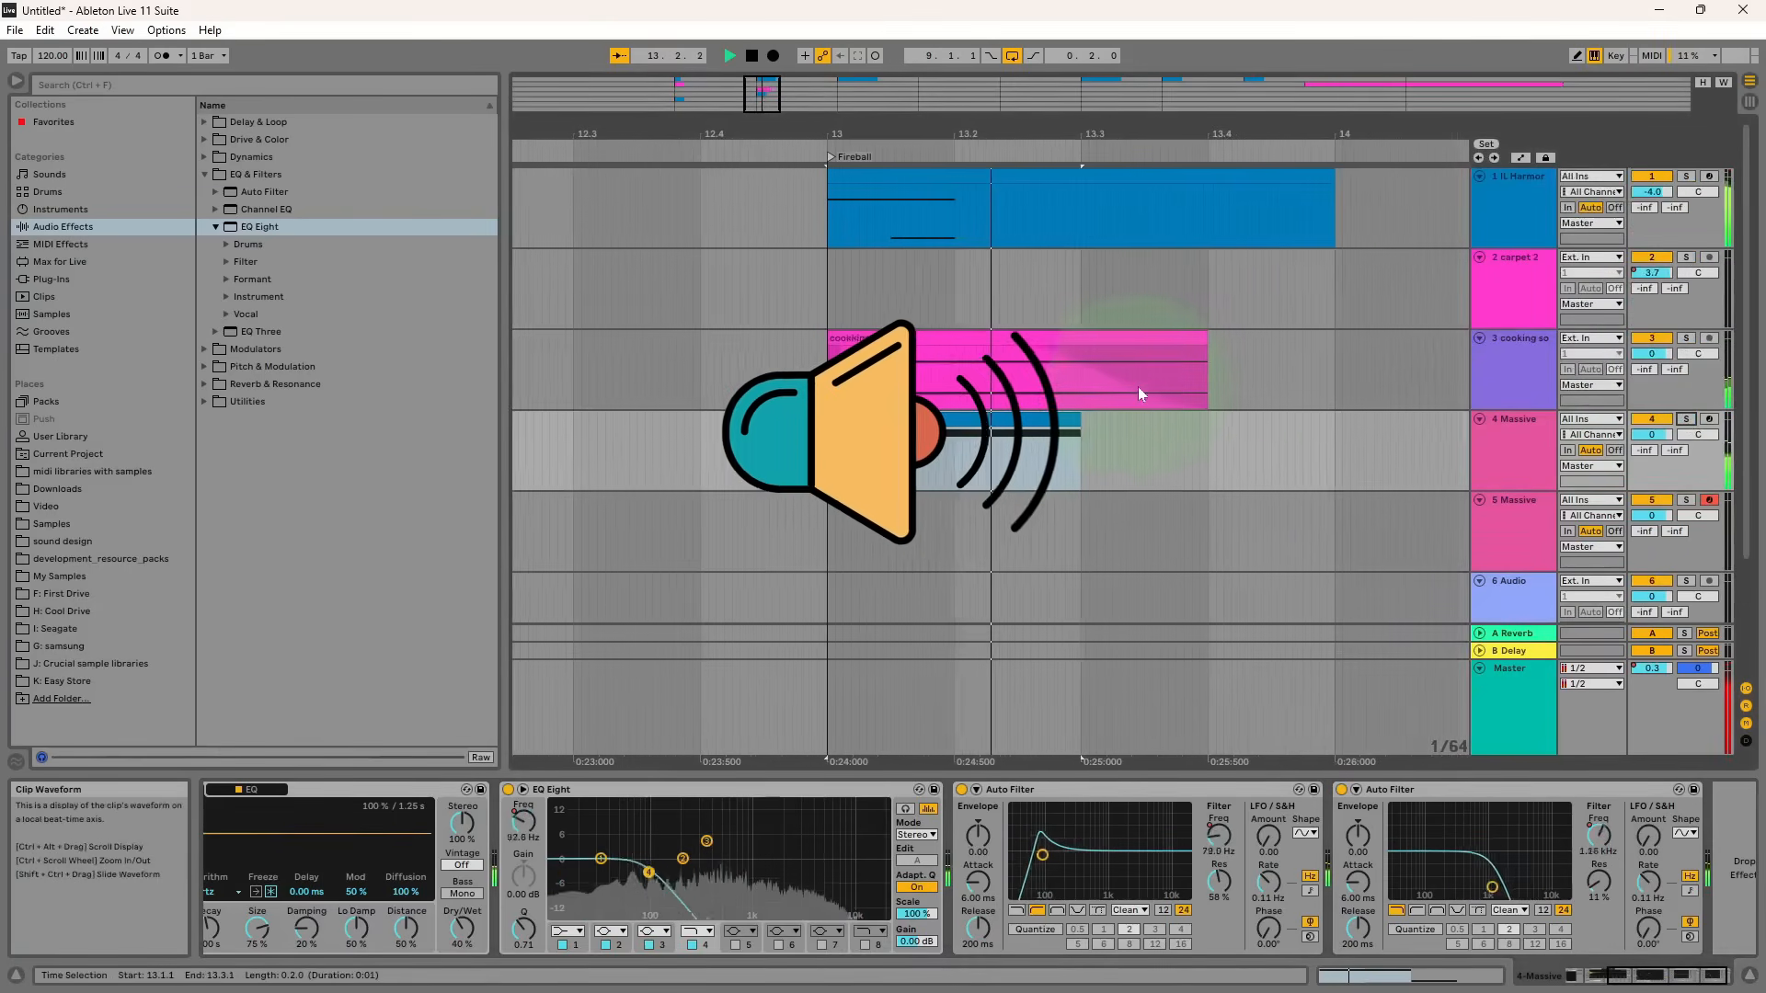
key("space")
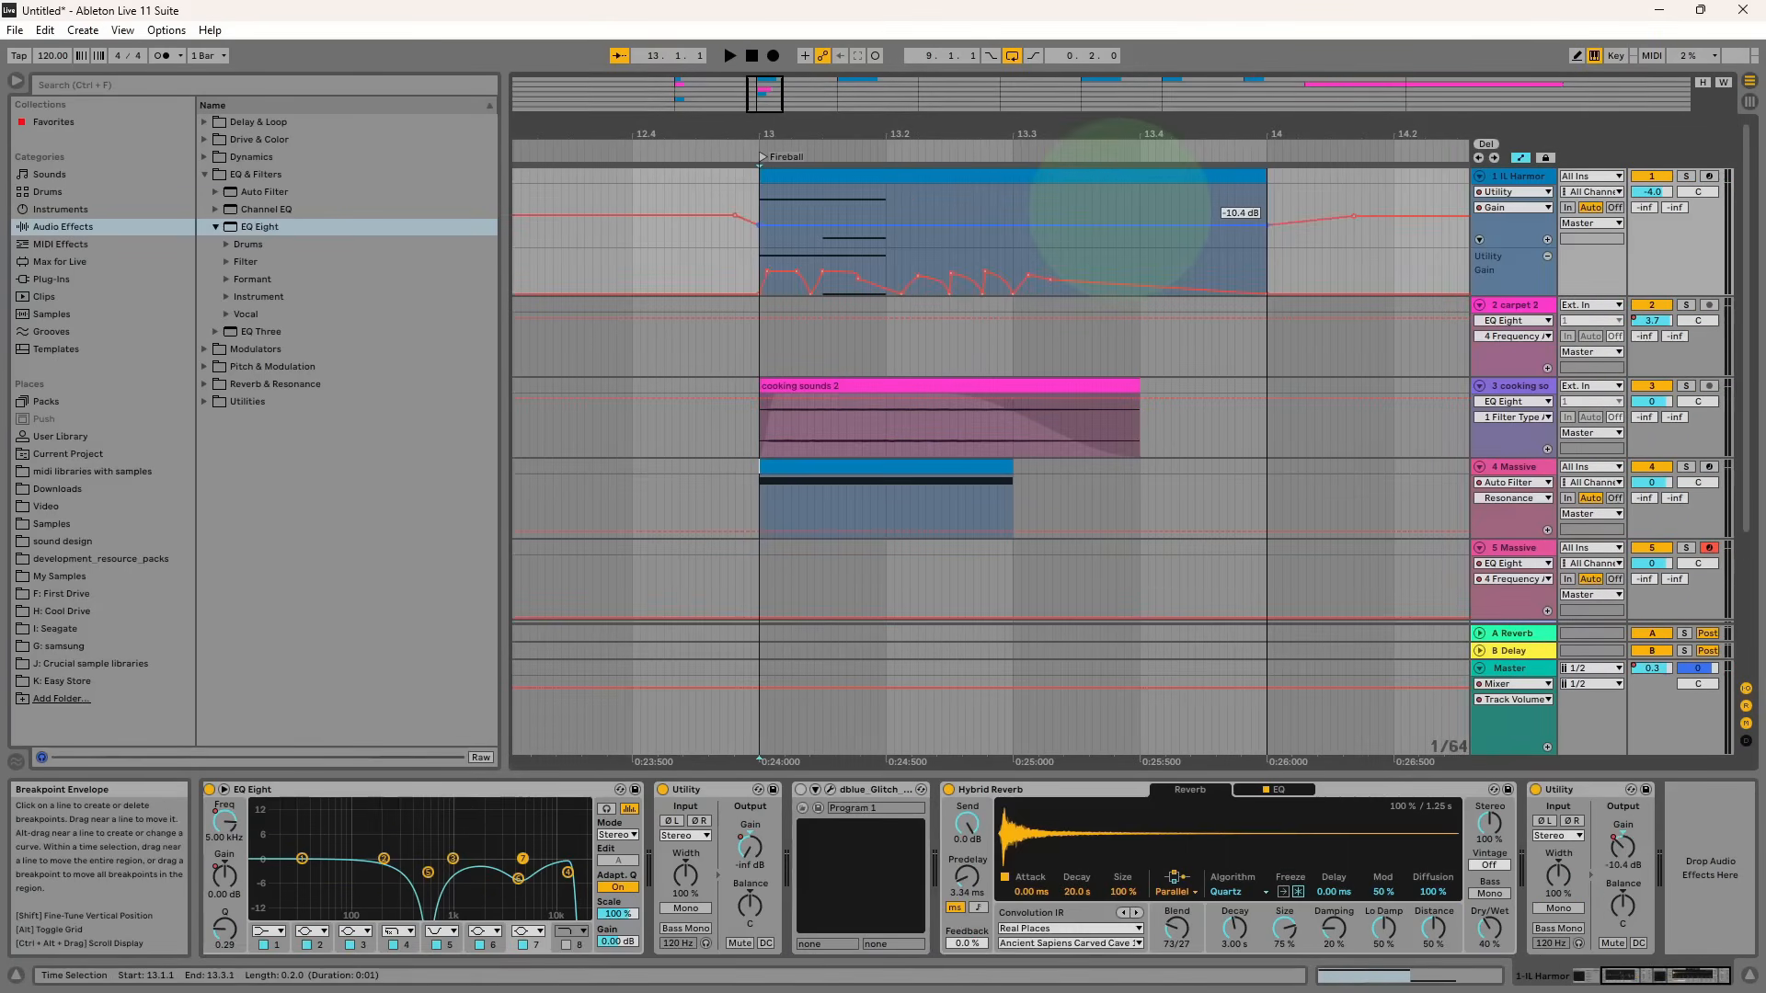
left_click(1107, 177)
key("space")
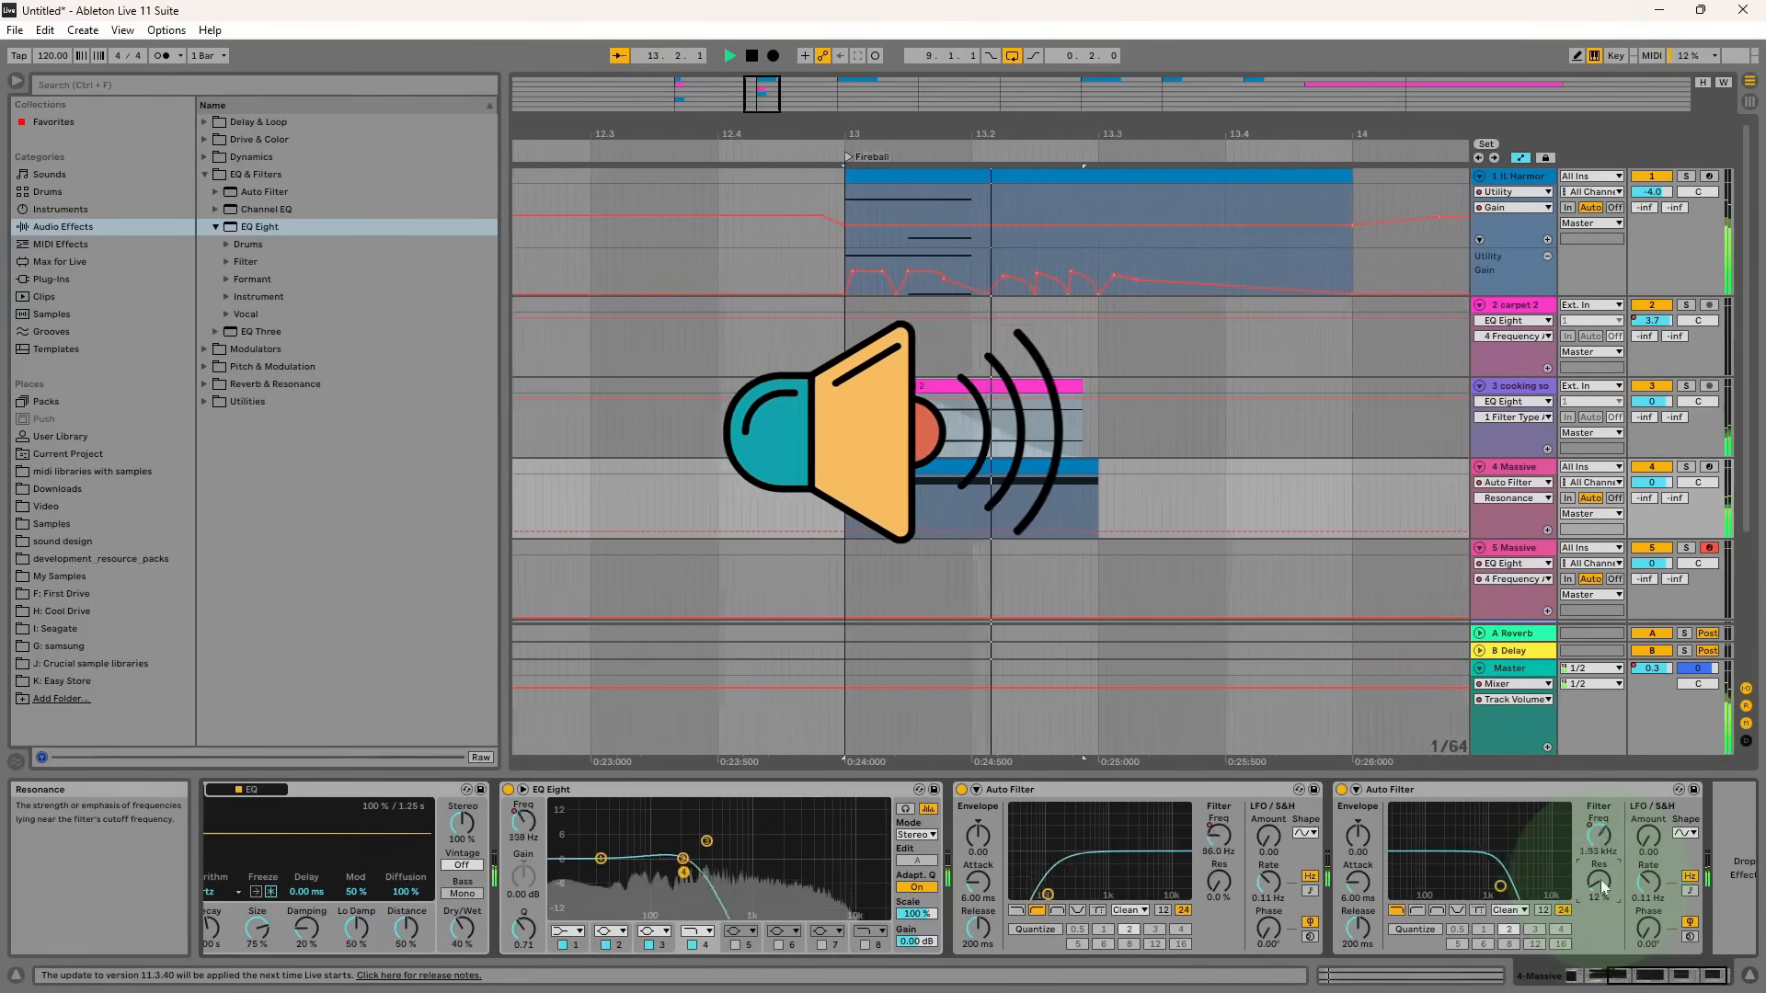
key("space")
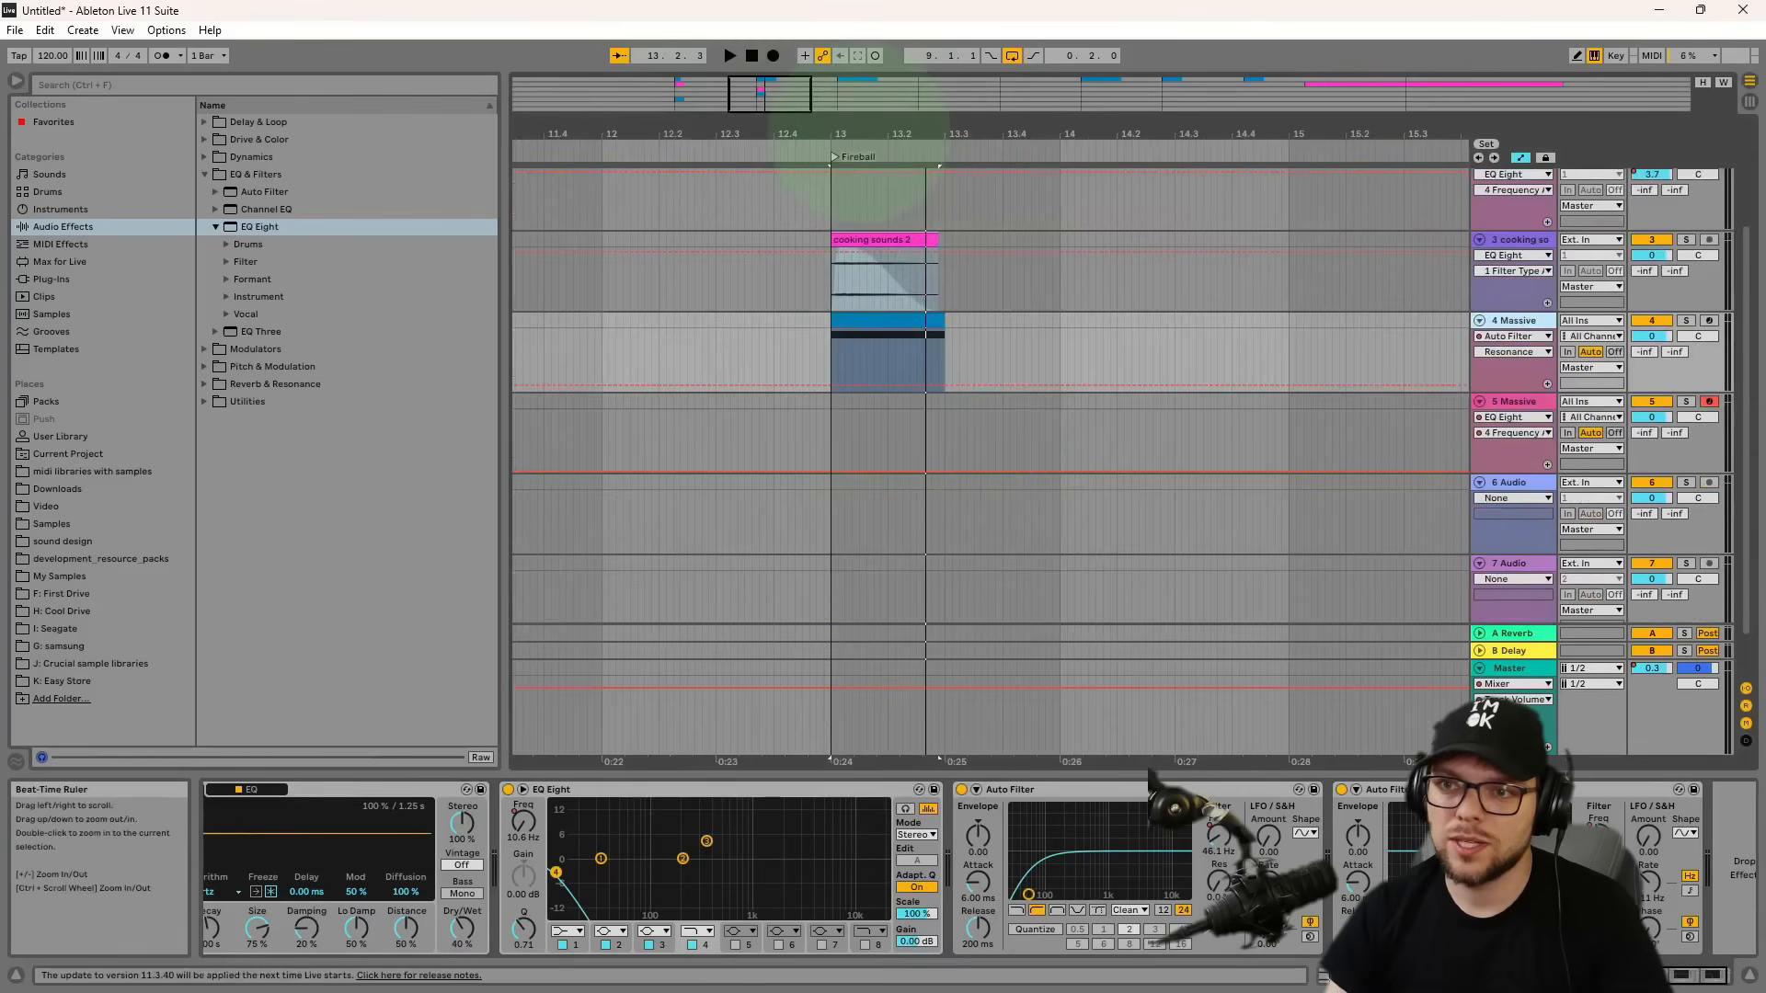
Duplicate the track 4 Massive track together with its Fireball clip and device chain.
left_click_drag(841, 158, 845, 222)
left_click(790, 408)
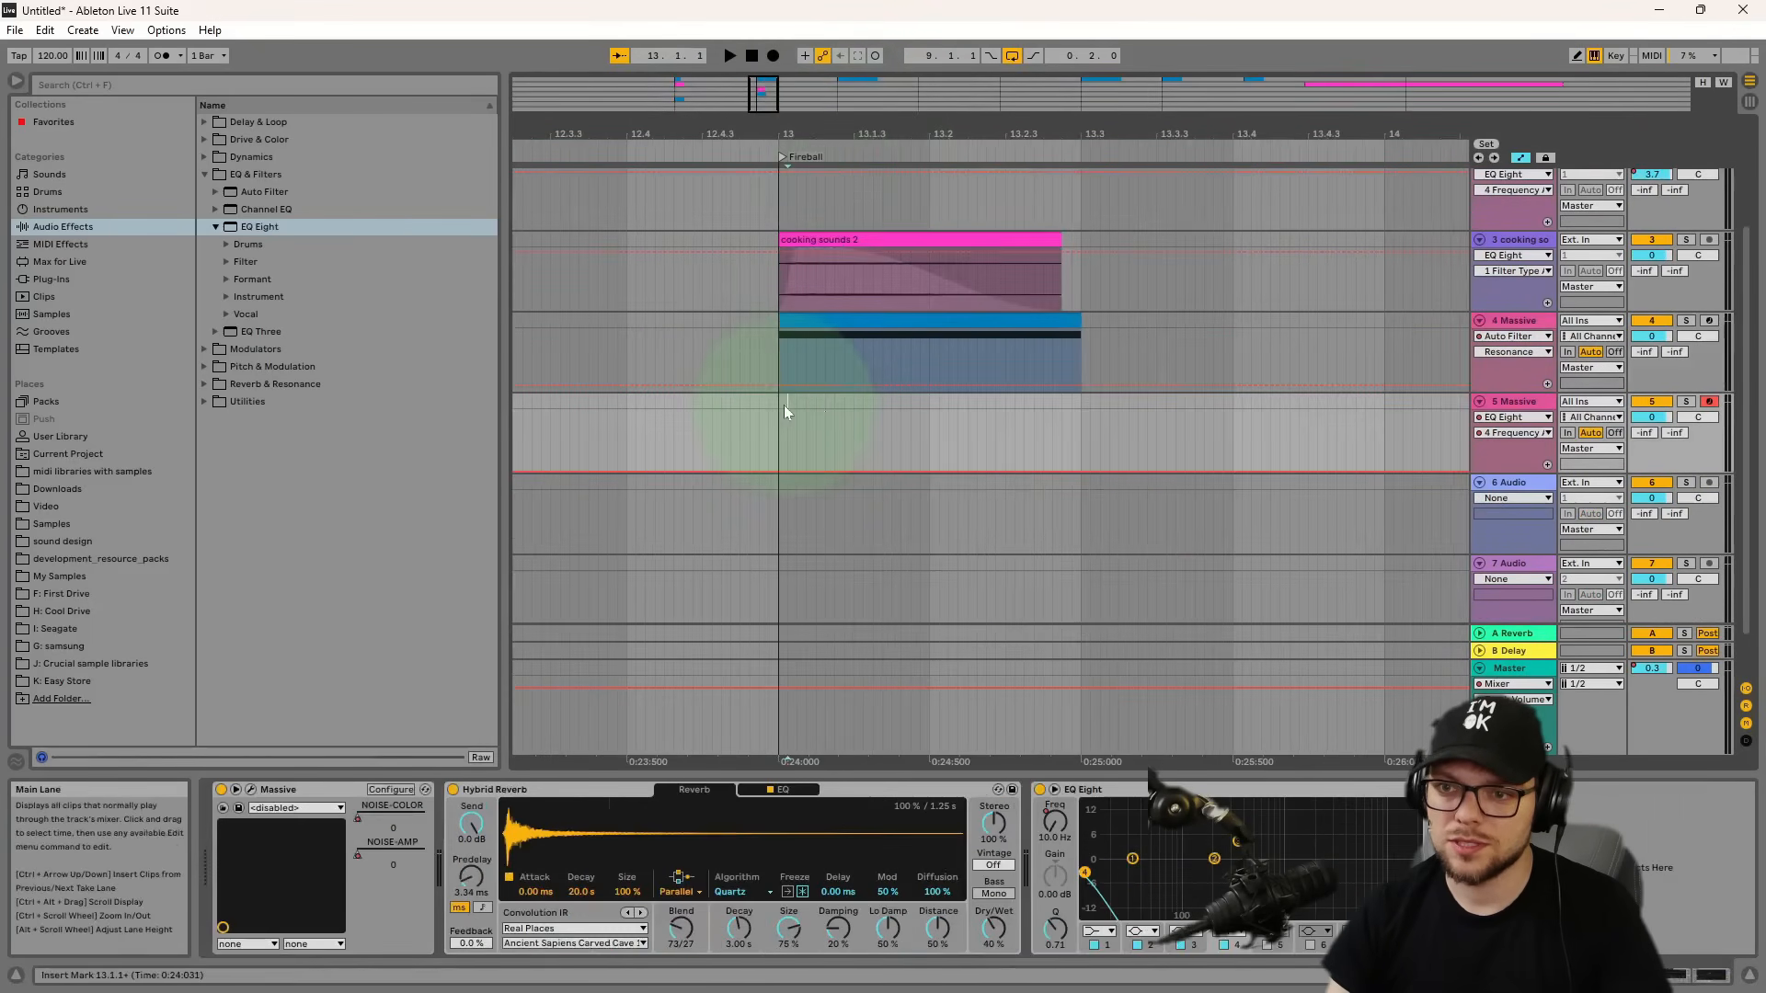
right_click(1517, 410)
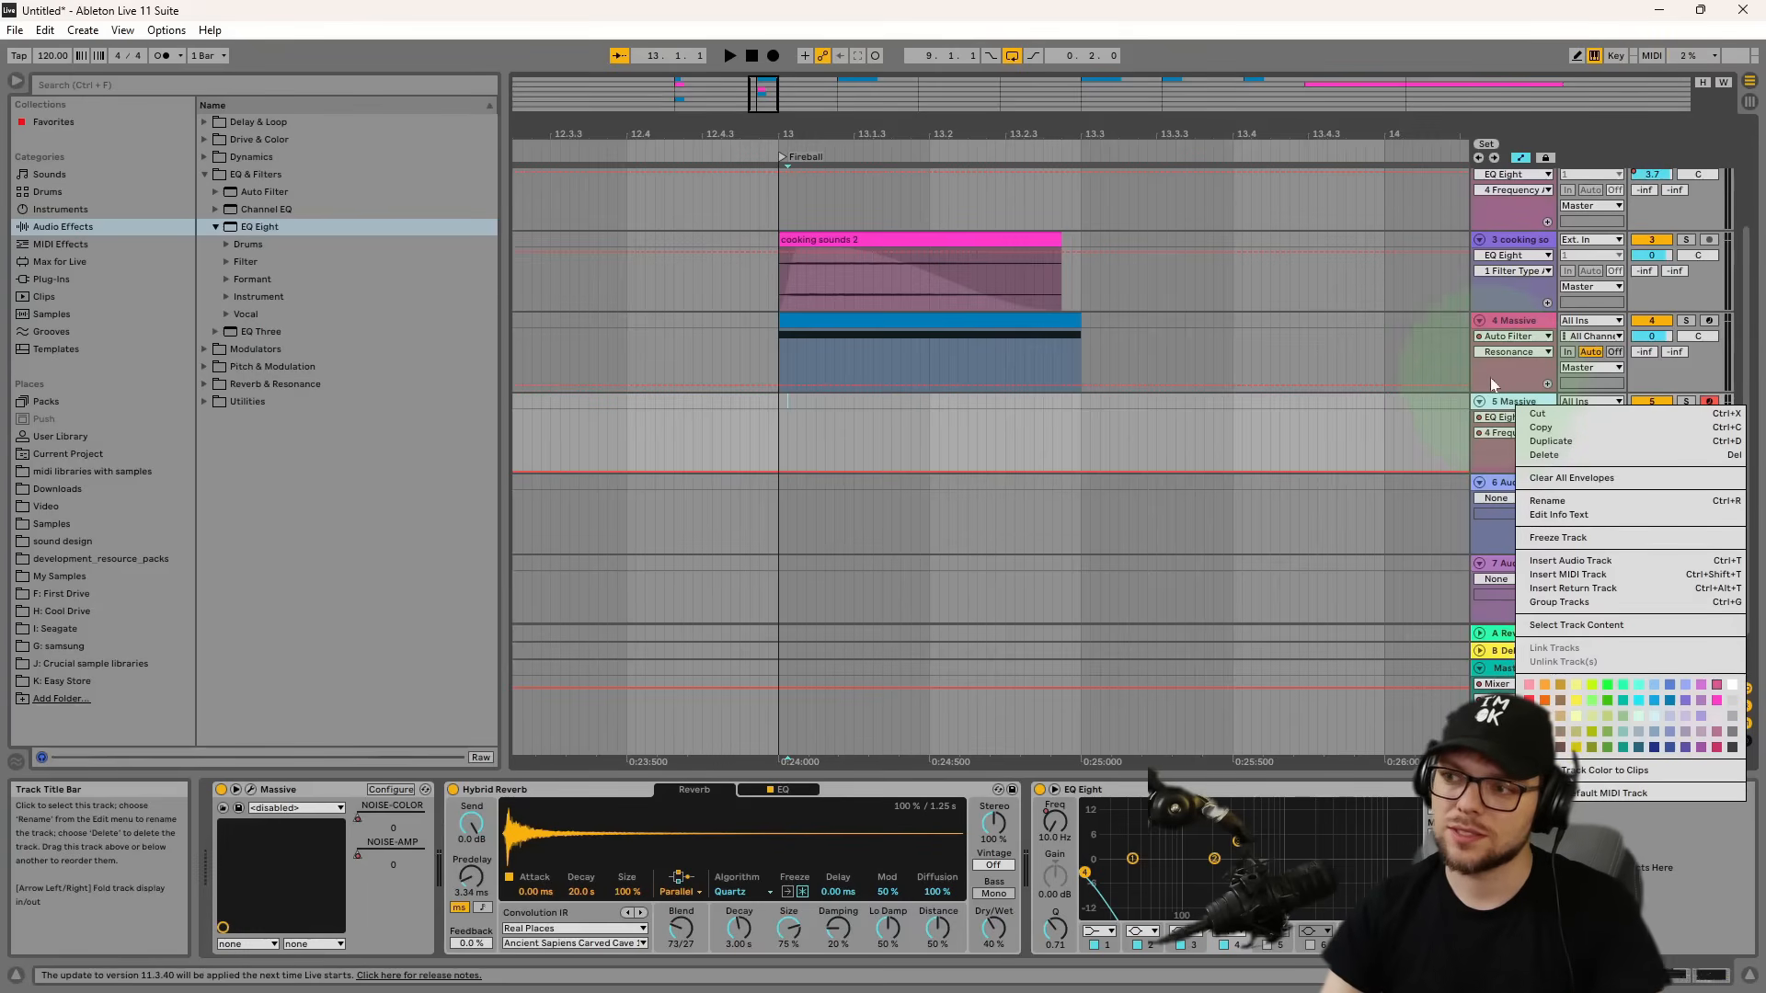
left_click(1519, 328)
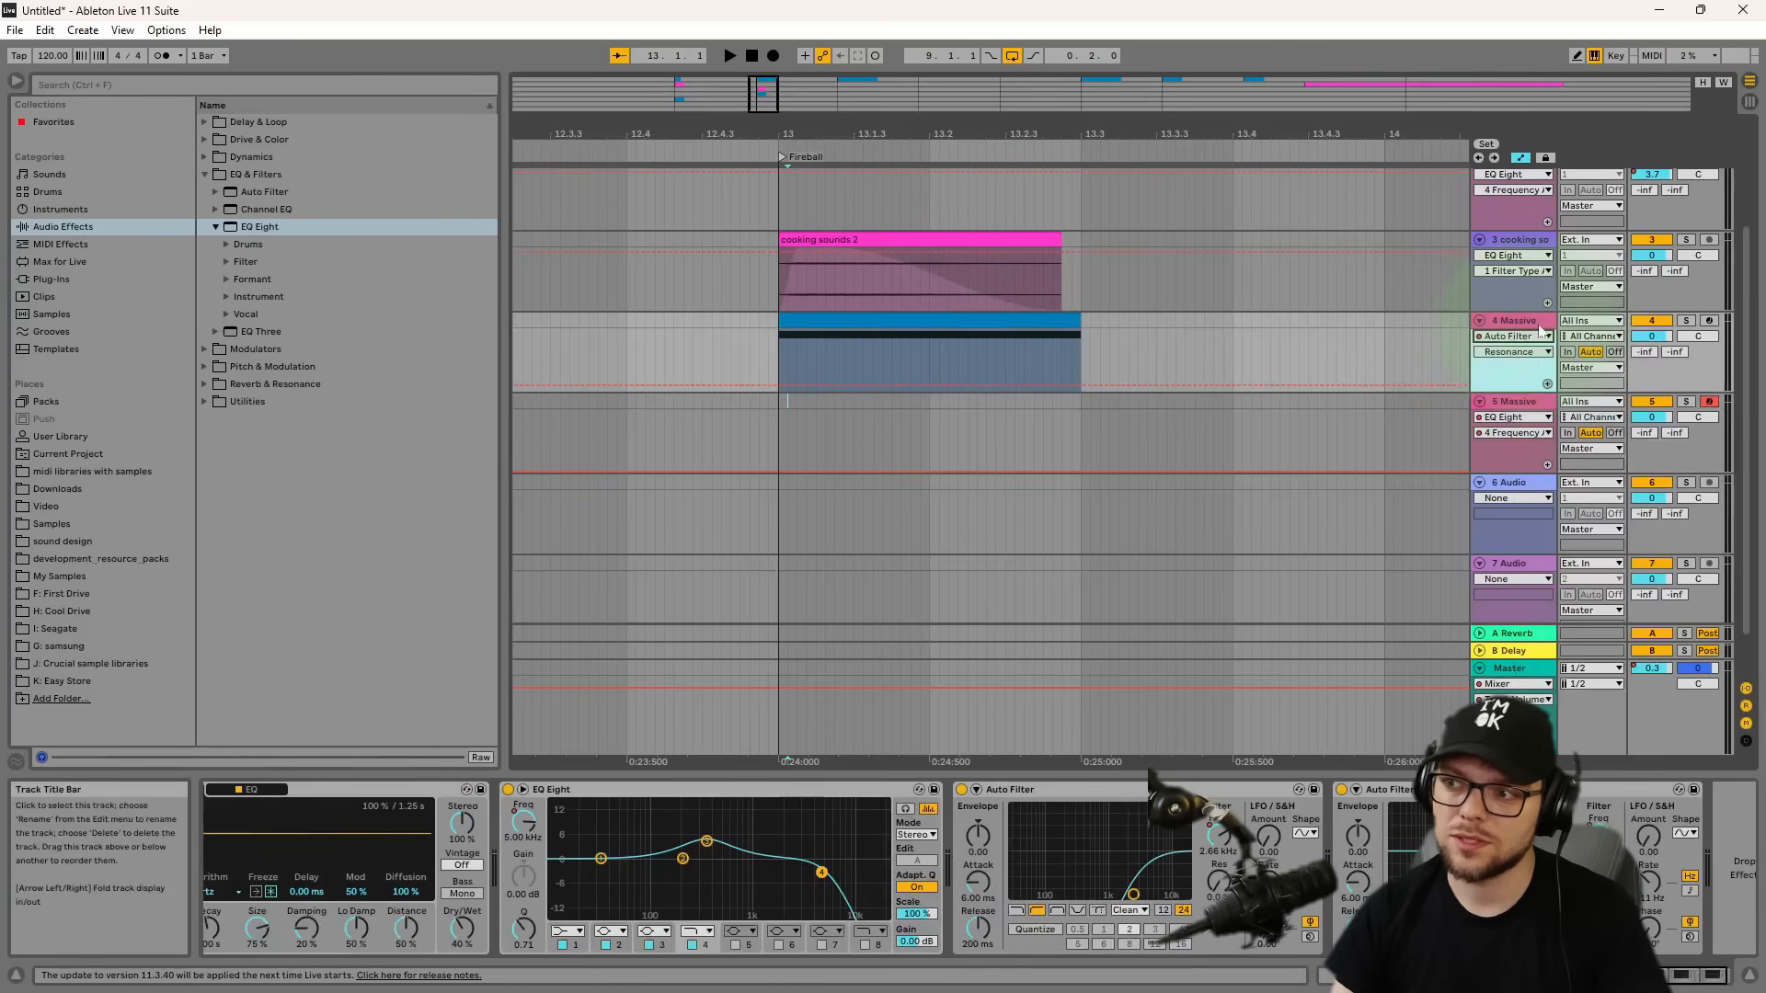
key("ctrl+d")
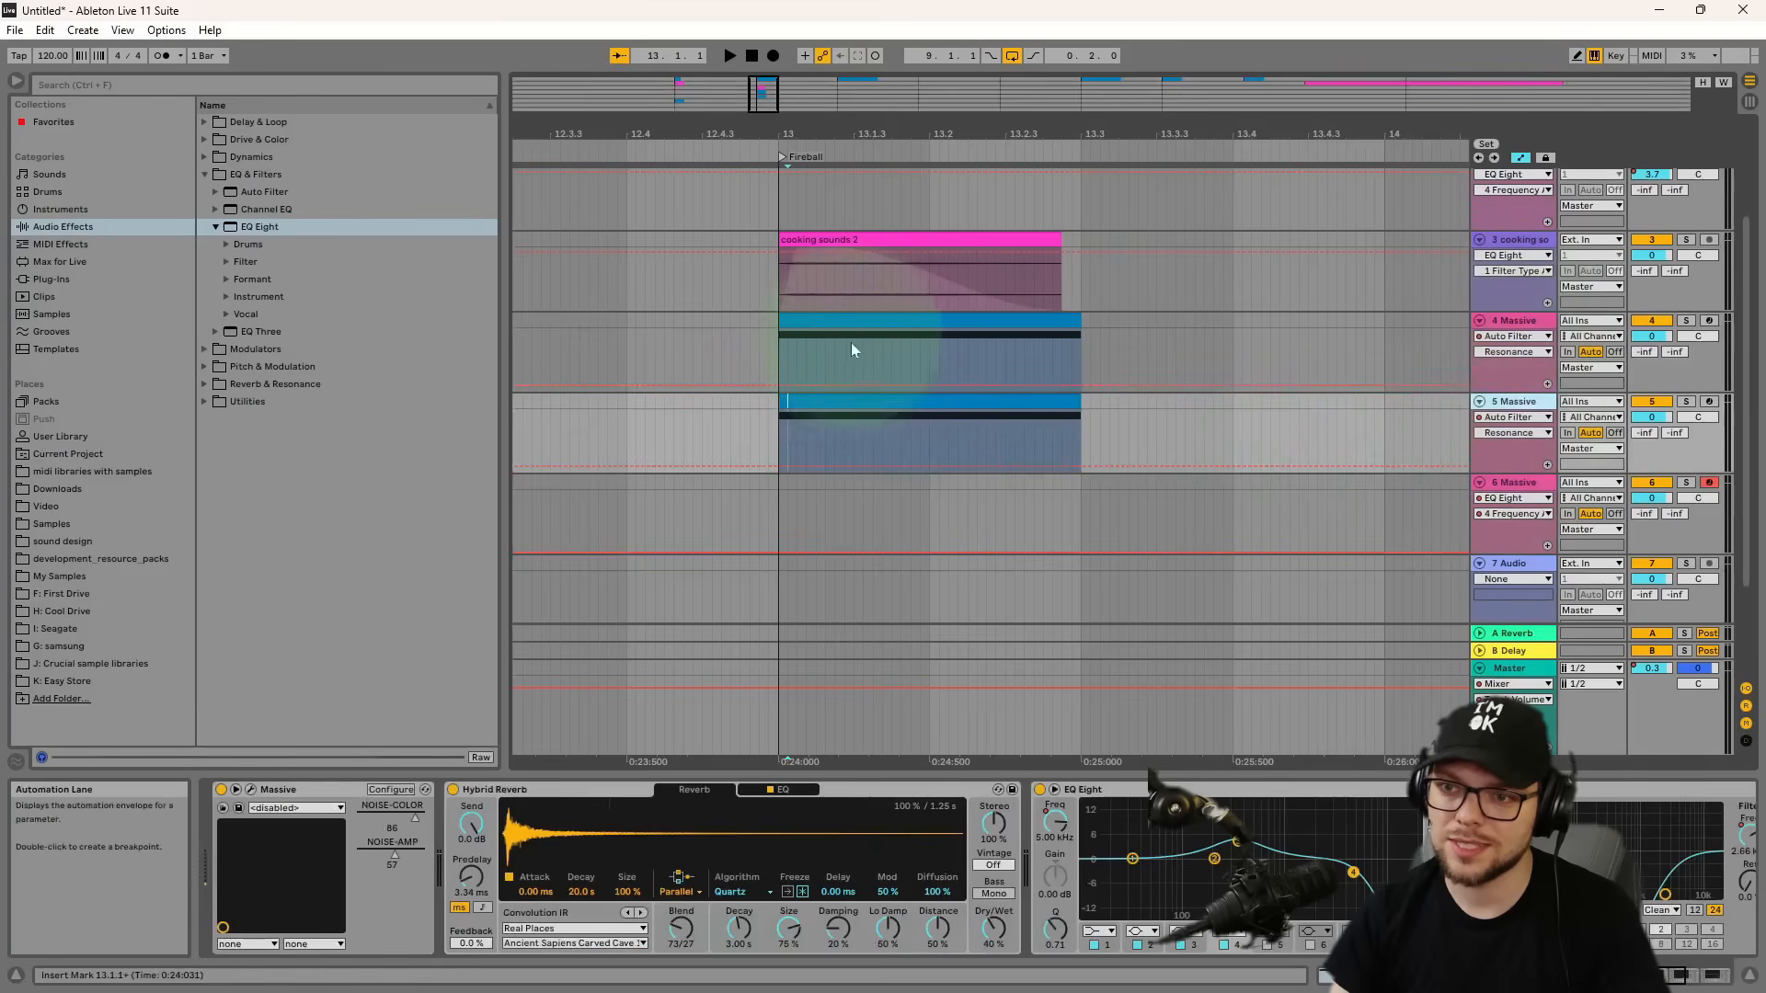
Bypass the Auto Filters on the duplicated Massive track, and play the track soloed.
left_click(1493, 789)
left_click(1714, 976)
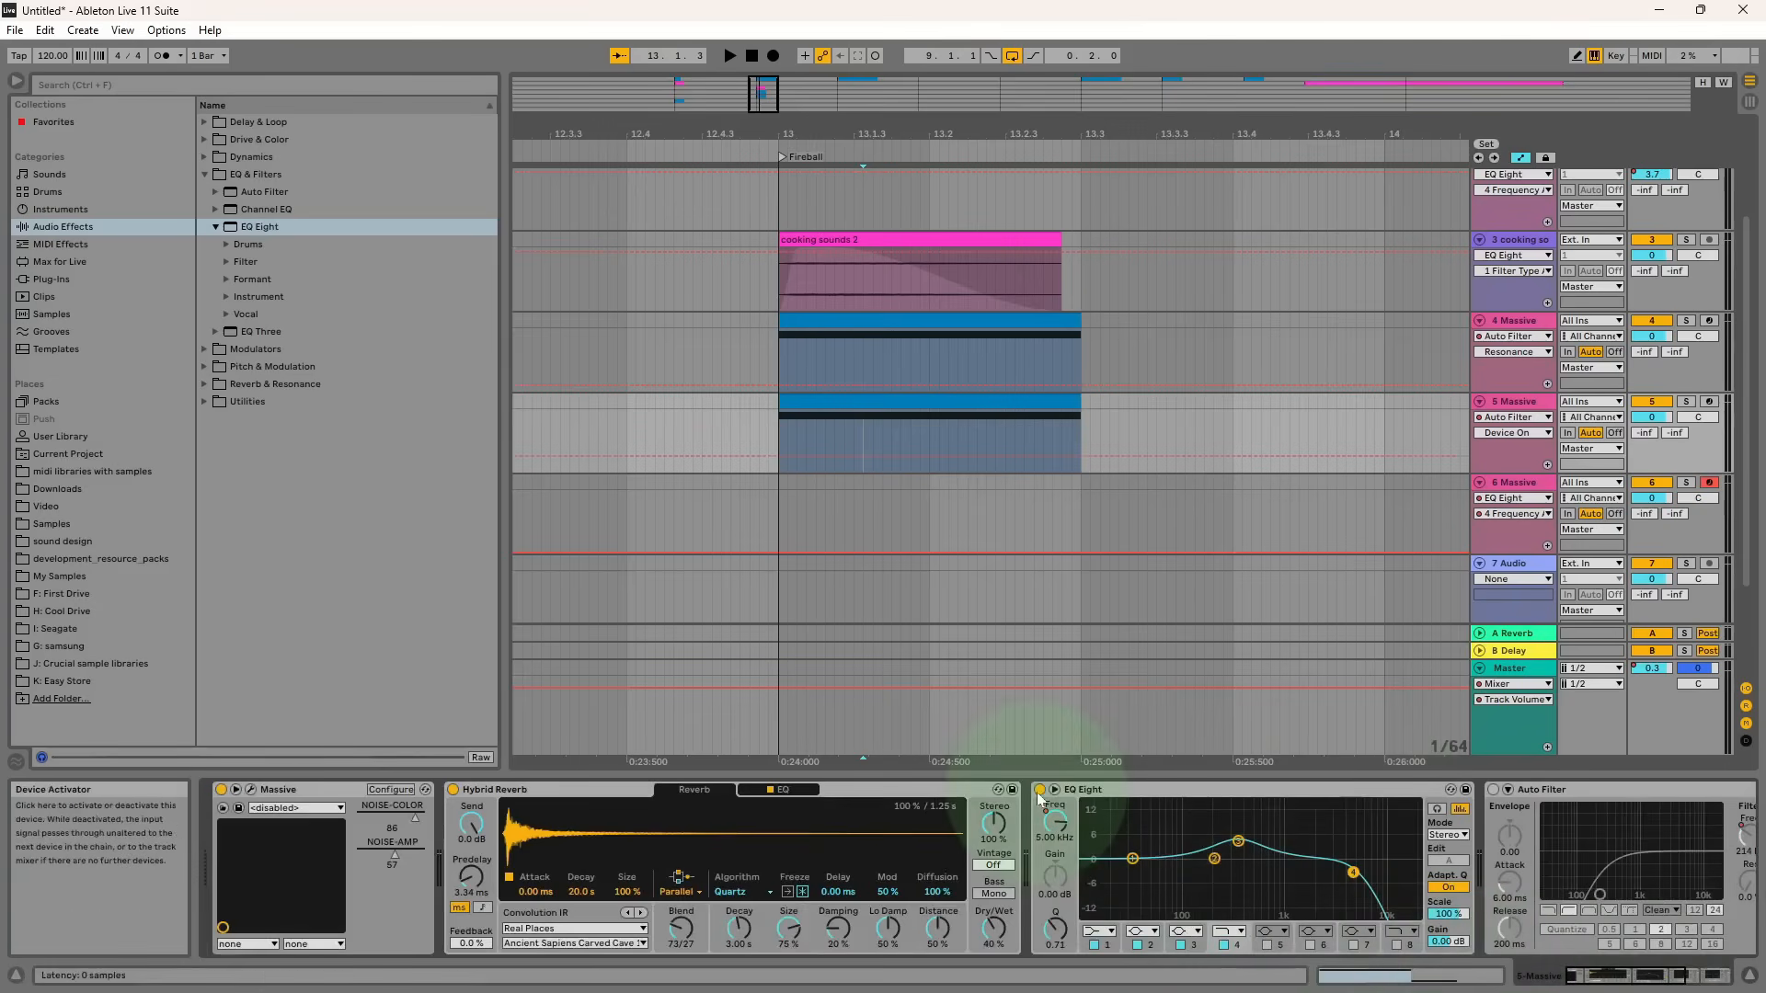
key("space")
left_click(1687, 401)
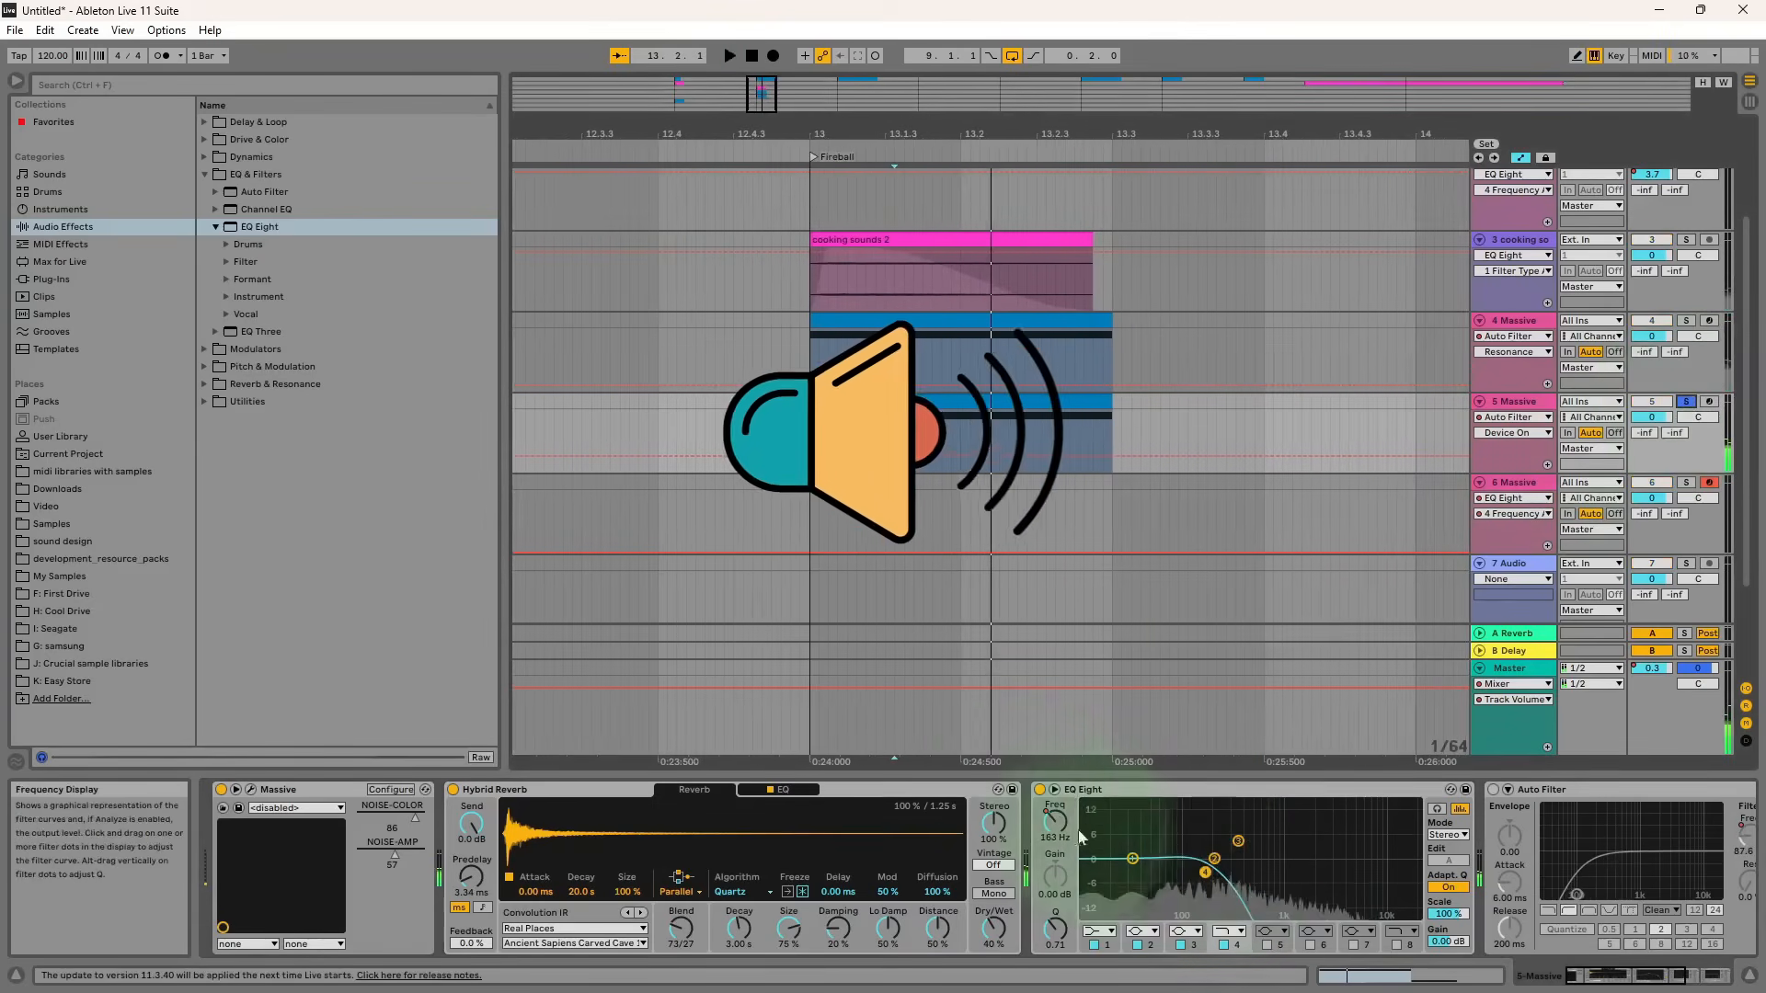
Set the duplicated Massive track's Hybrid Reverb to 75% Dry/Wet and 770 ms Decay.
left_click_drag(996, 934, 997, 897)
key("space")
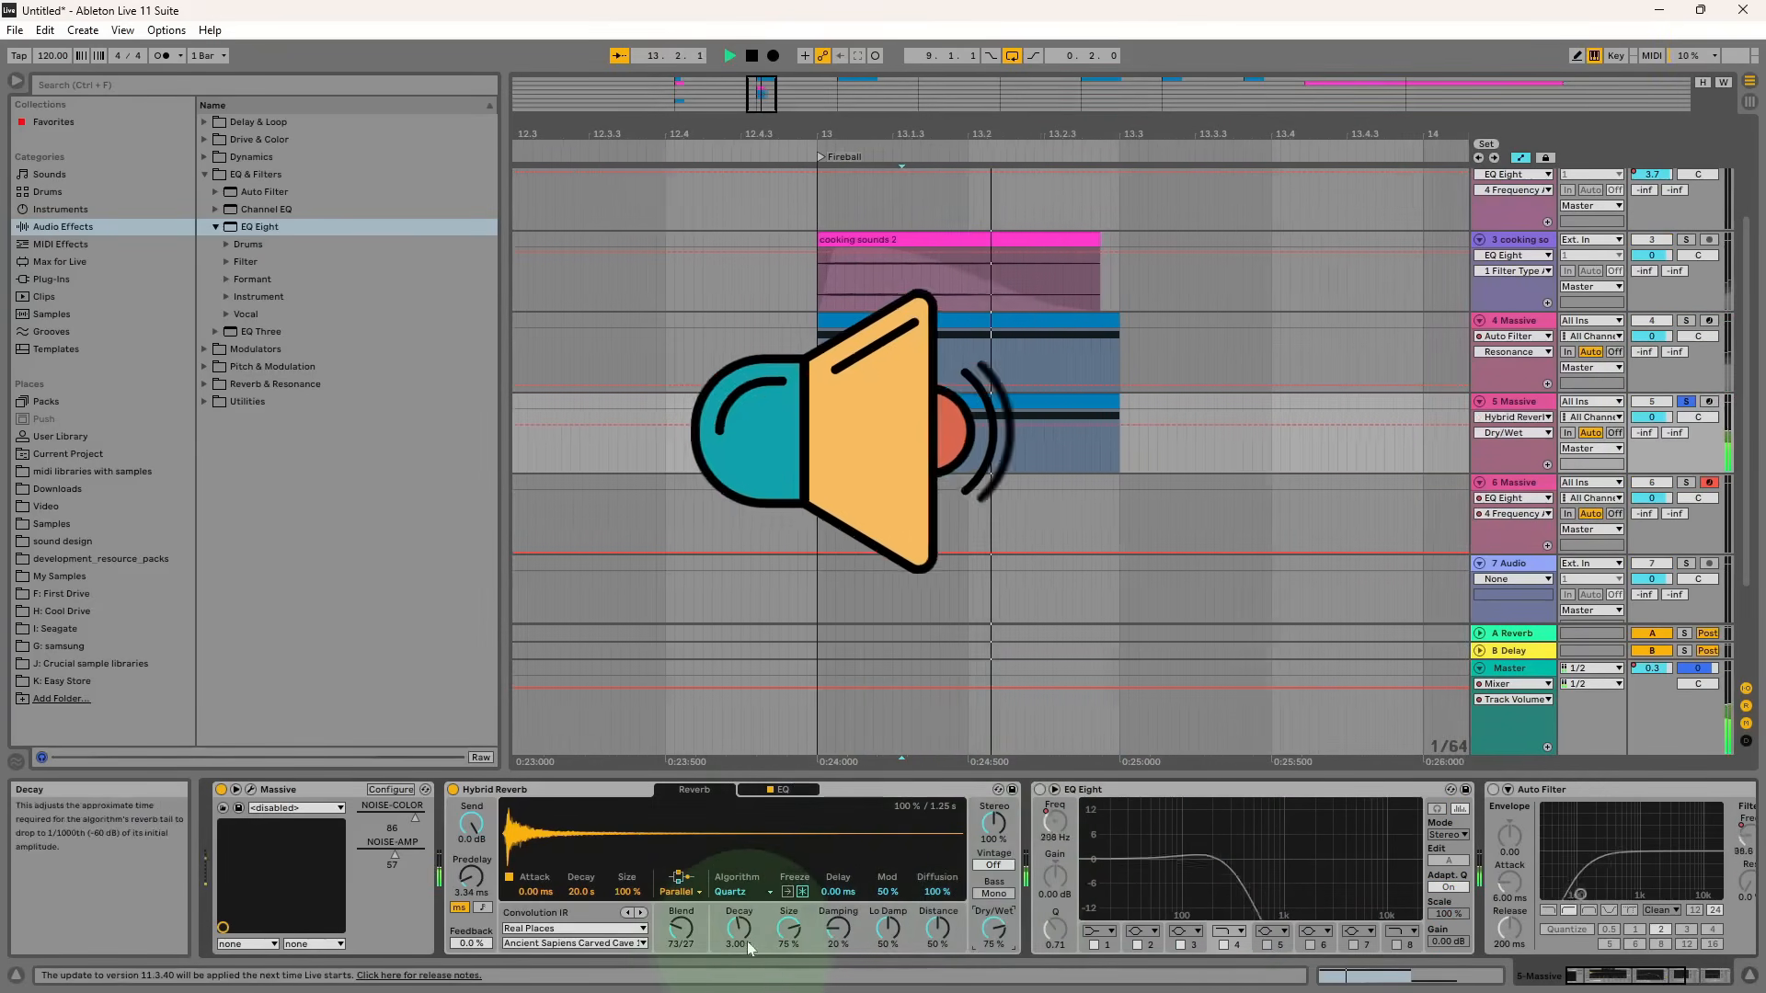
left_click_drag(738, 929, 739, 961)
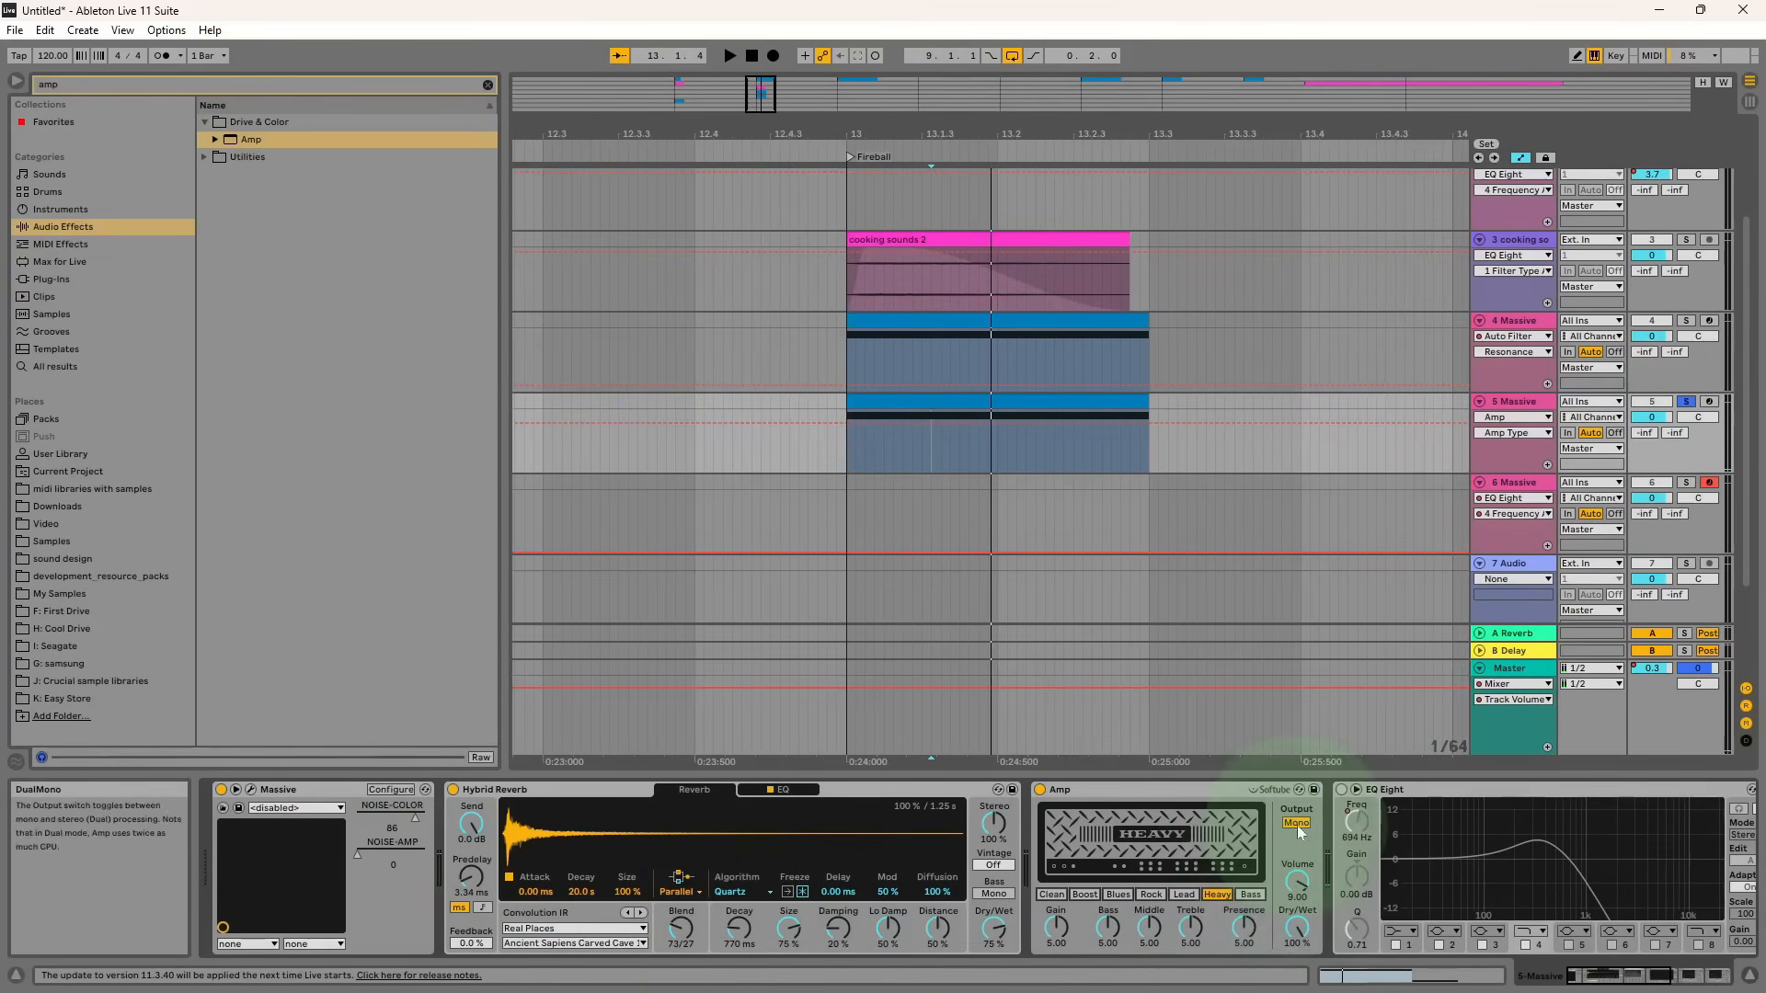
Set the Heavy Amp to Dual output with Gain 4.84, Bass 3.97, Middle 3.41, Treble 3.41 and Presence 3.65 during playback.
key("space")
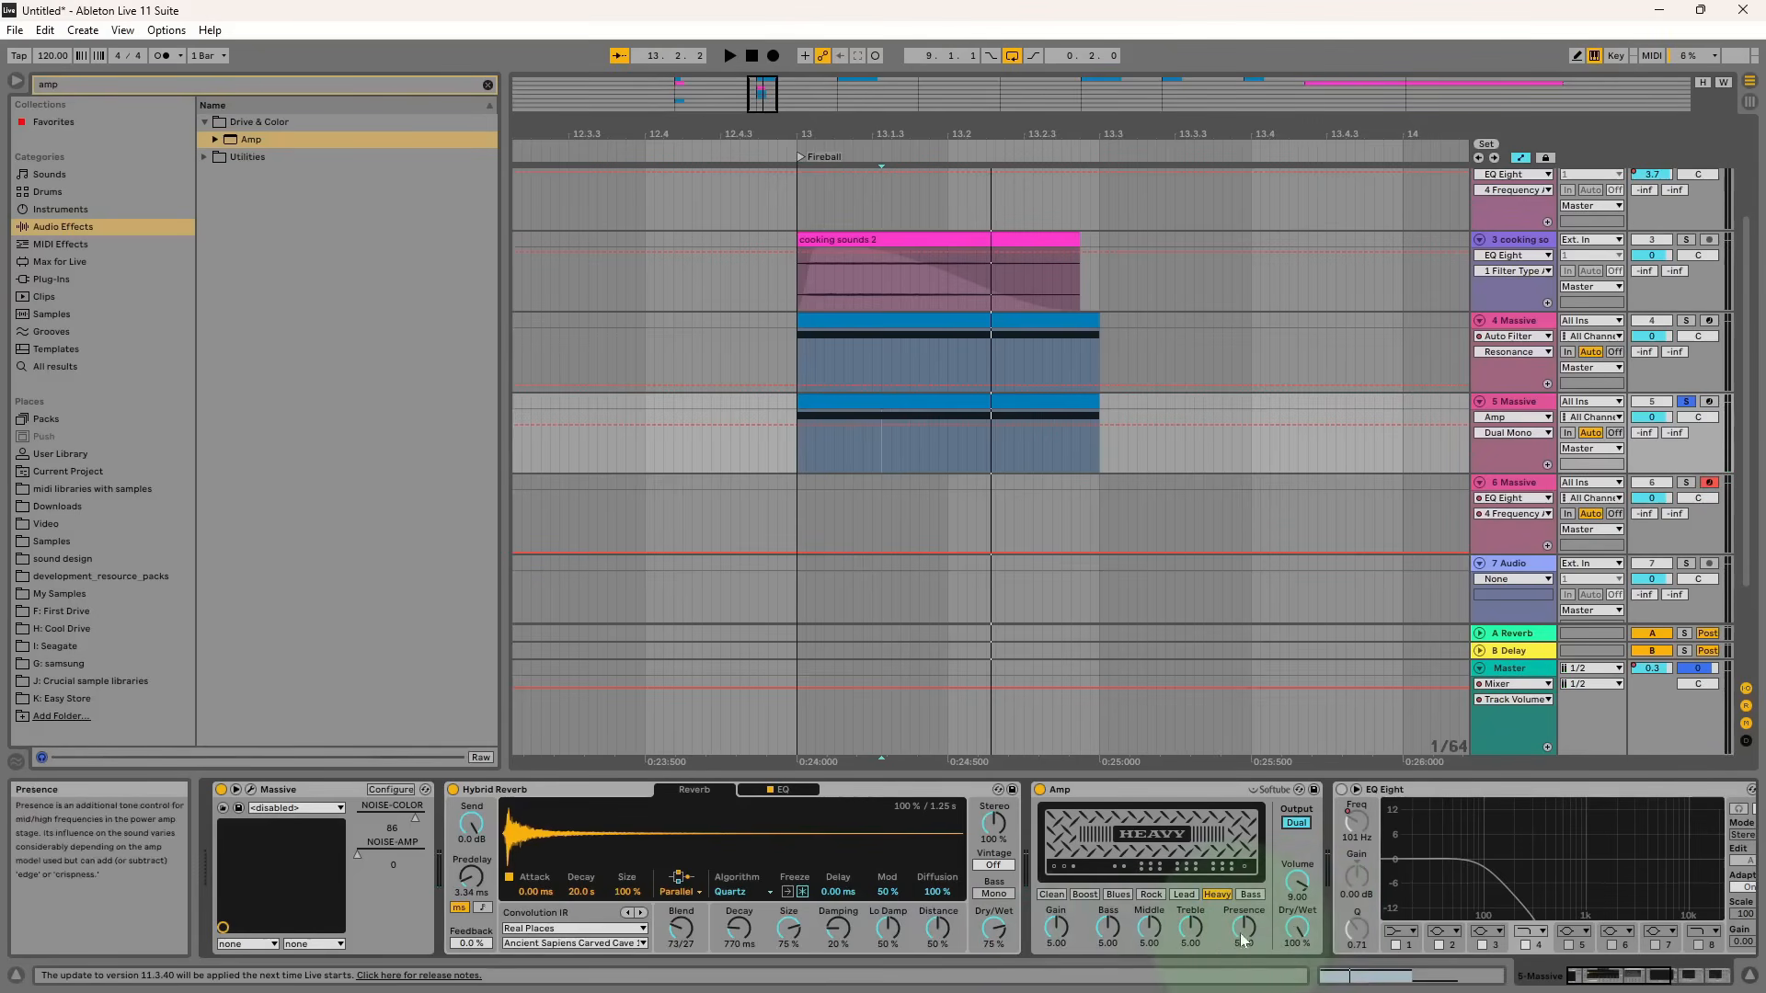
key("space")
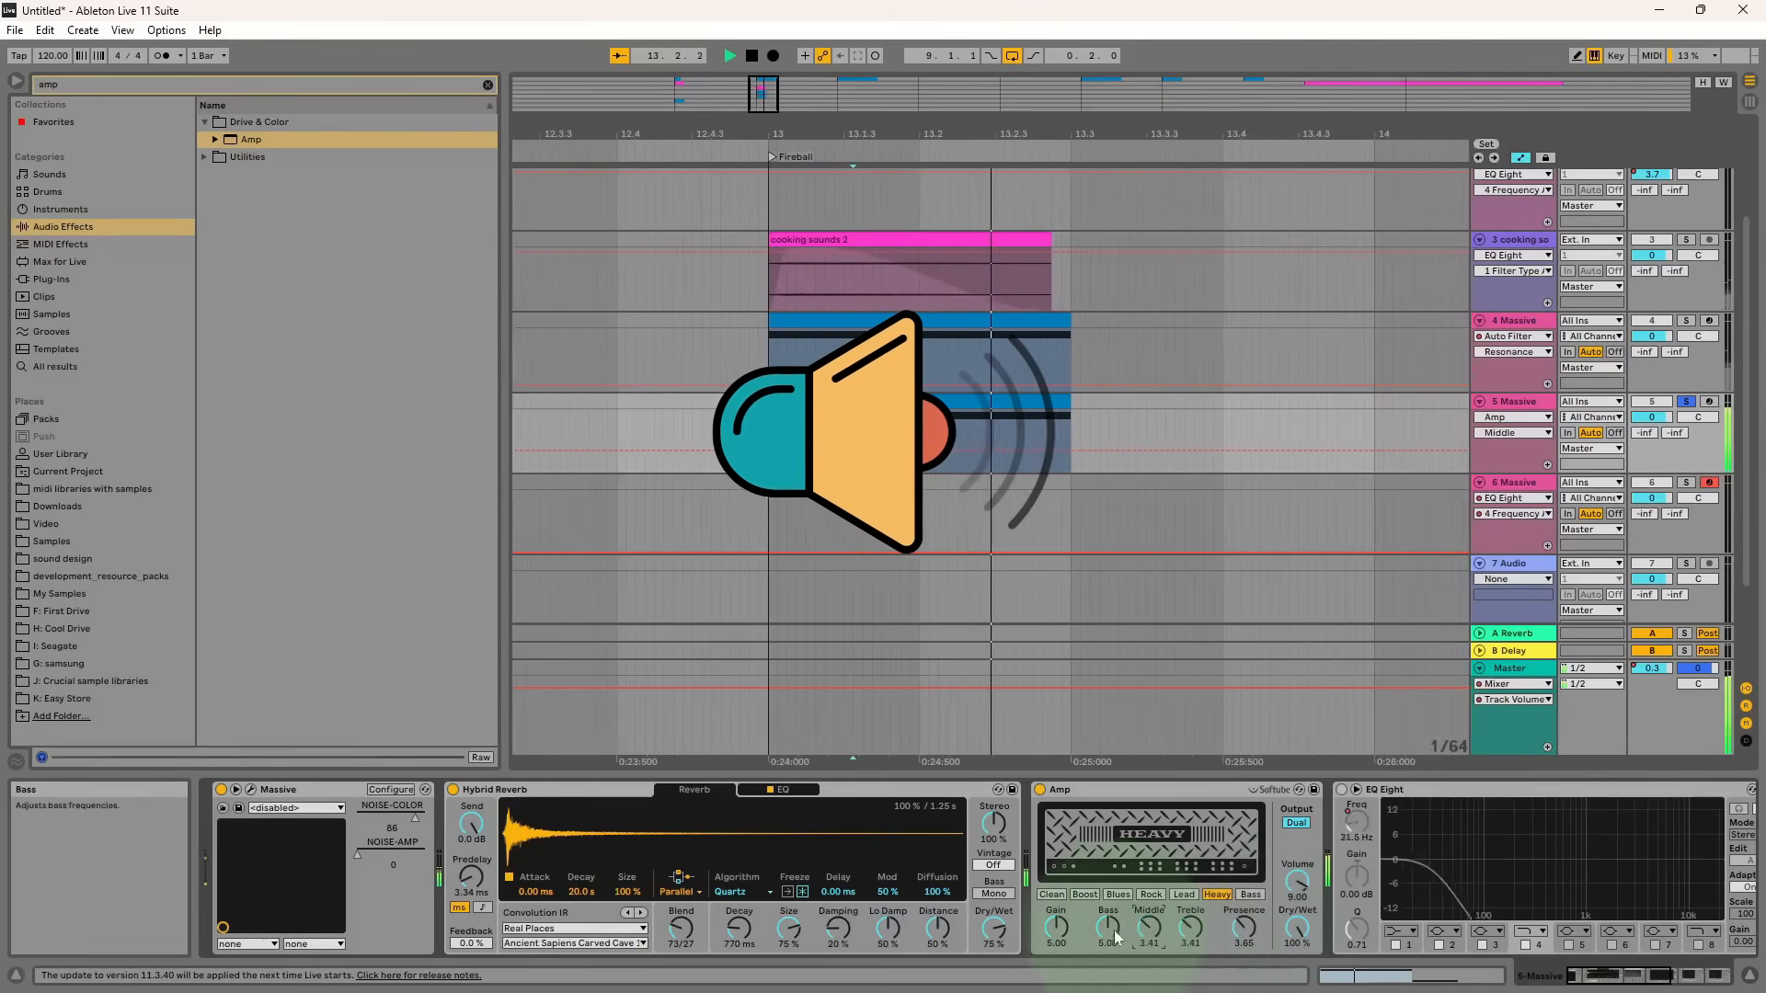
left_click_drag(1109, 930, 1083, 952)
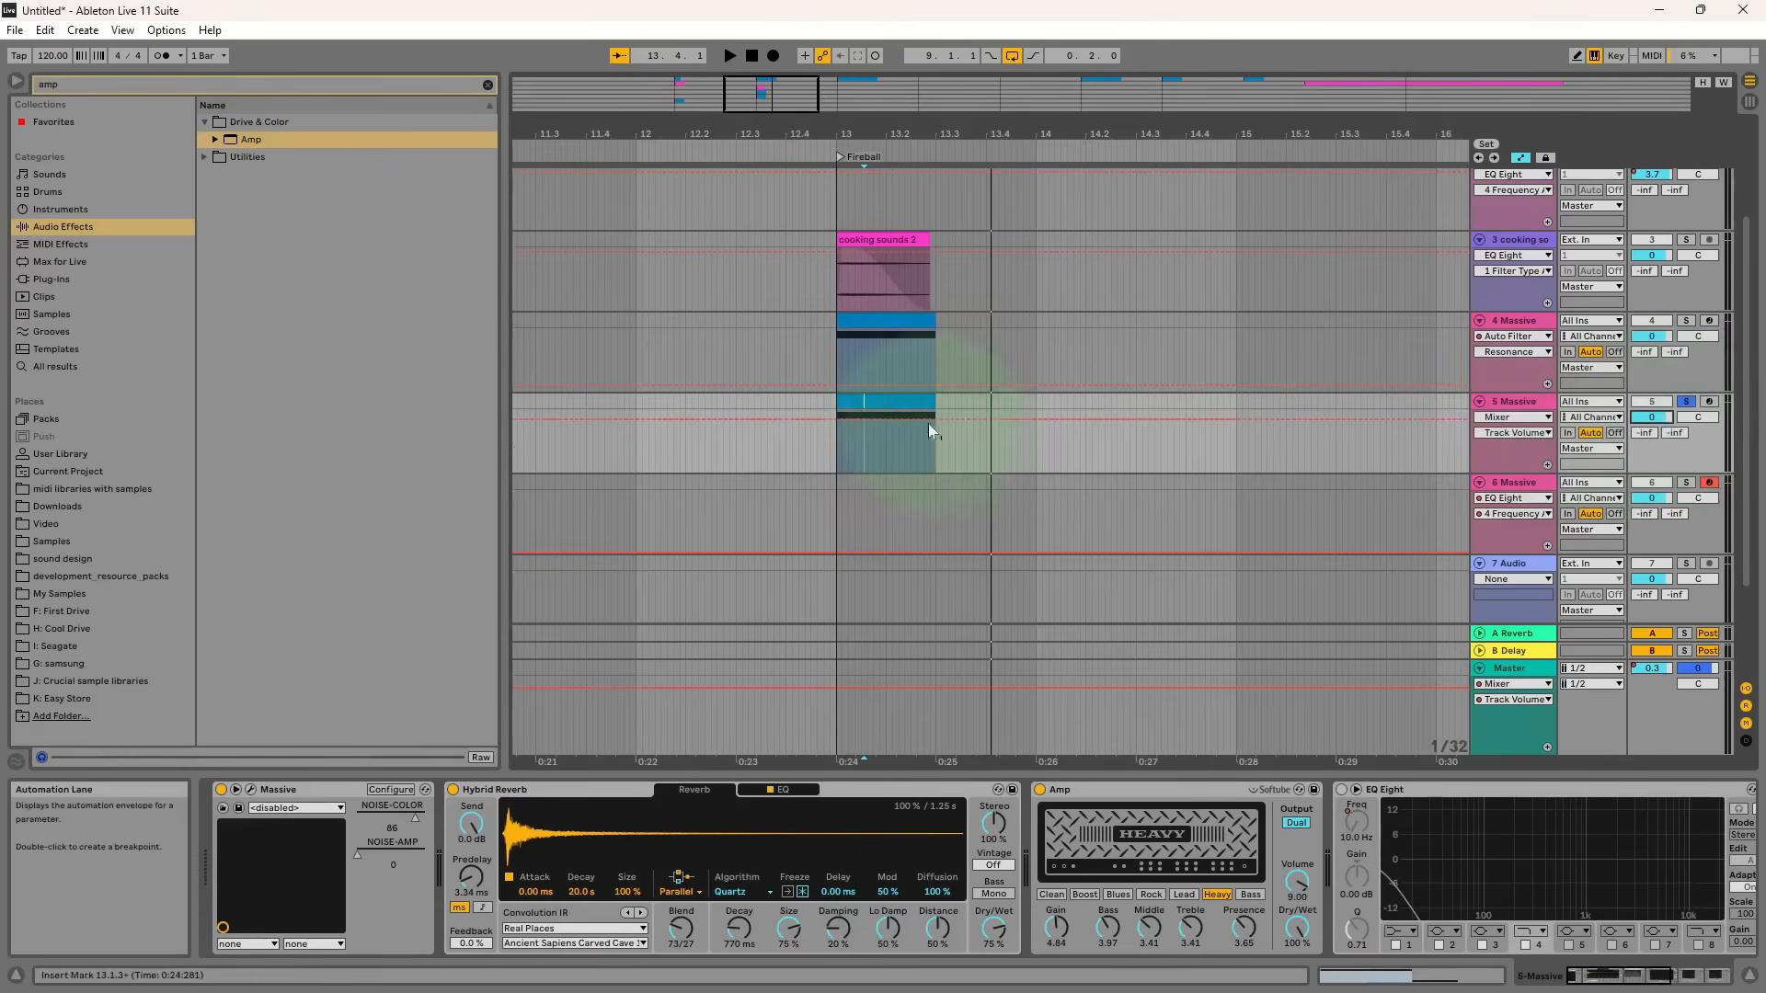
Automate the duplicated Massive track's volume to fade from 0.0 dB to silence at the end of its clip.
left_click(869, 417)
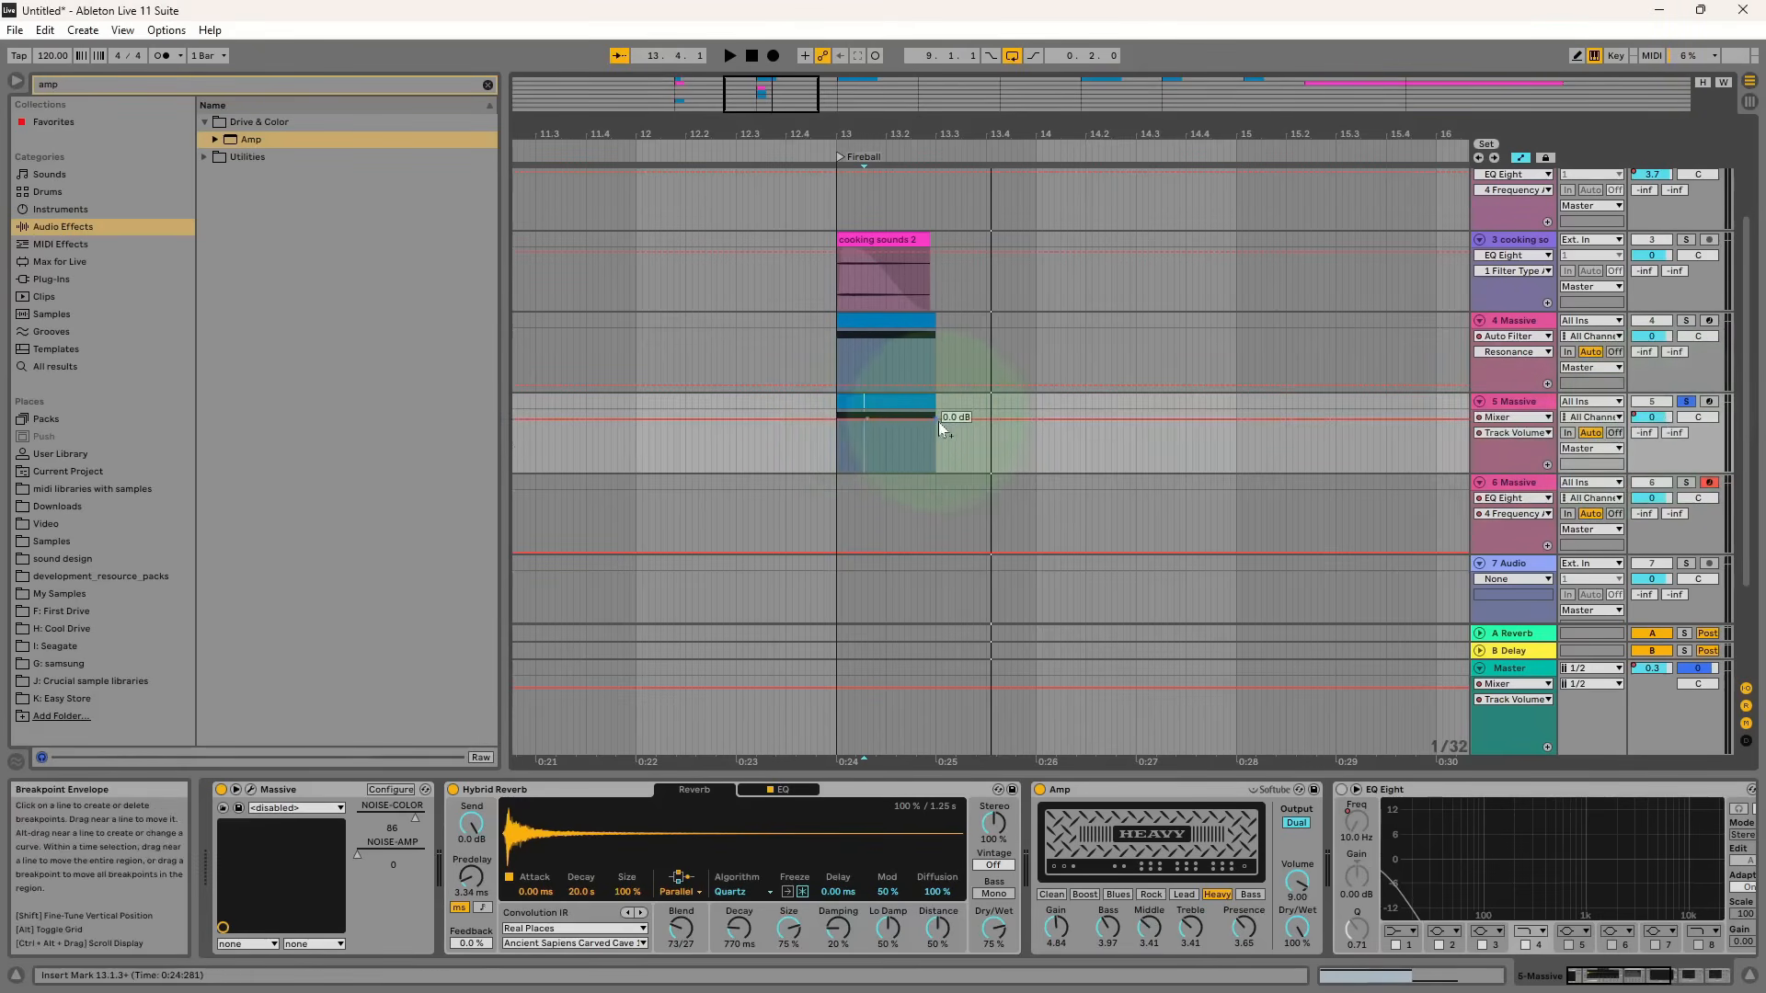
left_click_drag(1036, 419, 1036, 473)
left_click_drag(910, 133, 929, 276)
left_click_drag(1067, 420, 1077, 473)
left_click_drag(954, 128, 1023, 92)
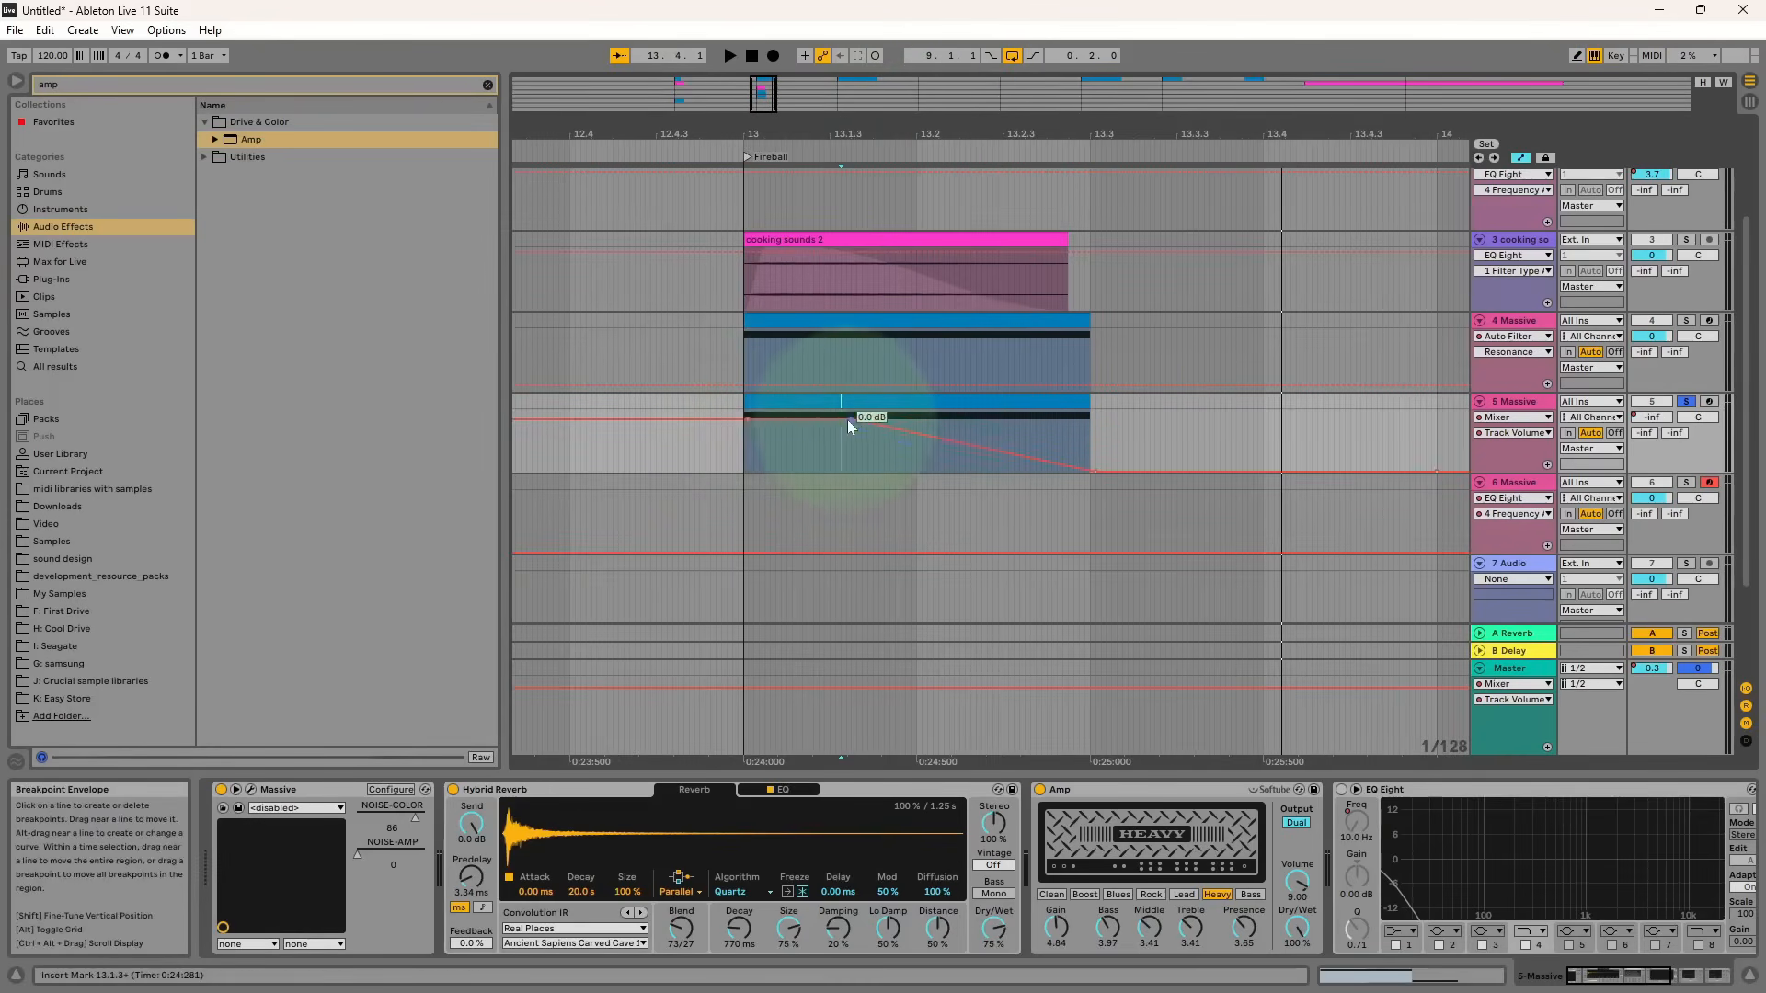
Bend the track volume fade into a smooth curve from the clip's start to its end and audition the soloed clip.
key("space")
key("space")
left_click(776, 400)
key("space")
key("space")
left_click(882, 471)
key("space")
Copy the Hybrid Reverb to the position right after the Amp and audition the duplicated Massive track.
left_click_drag(570, 790, 1433, 838)
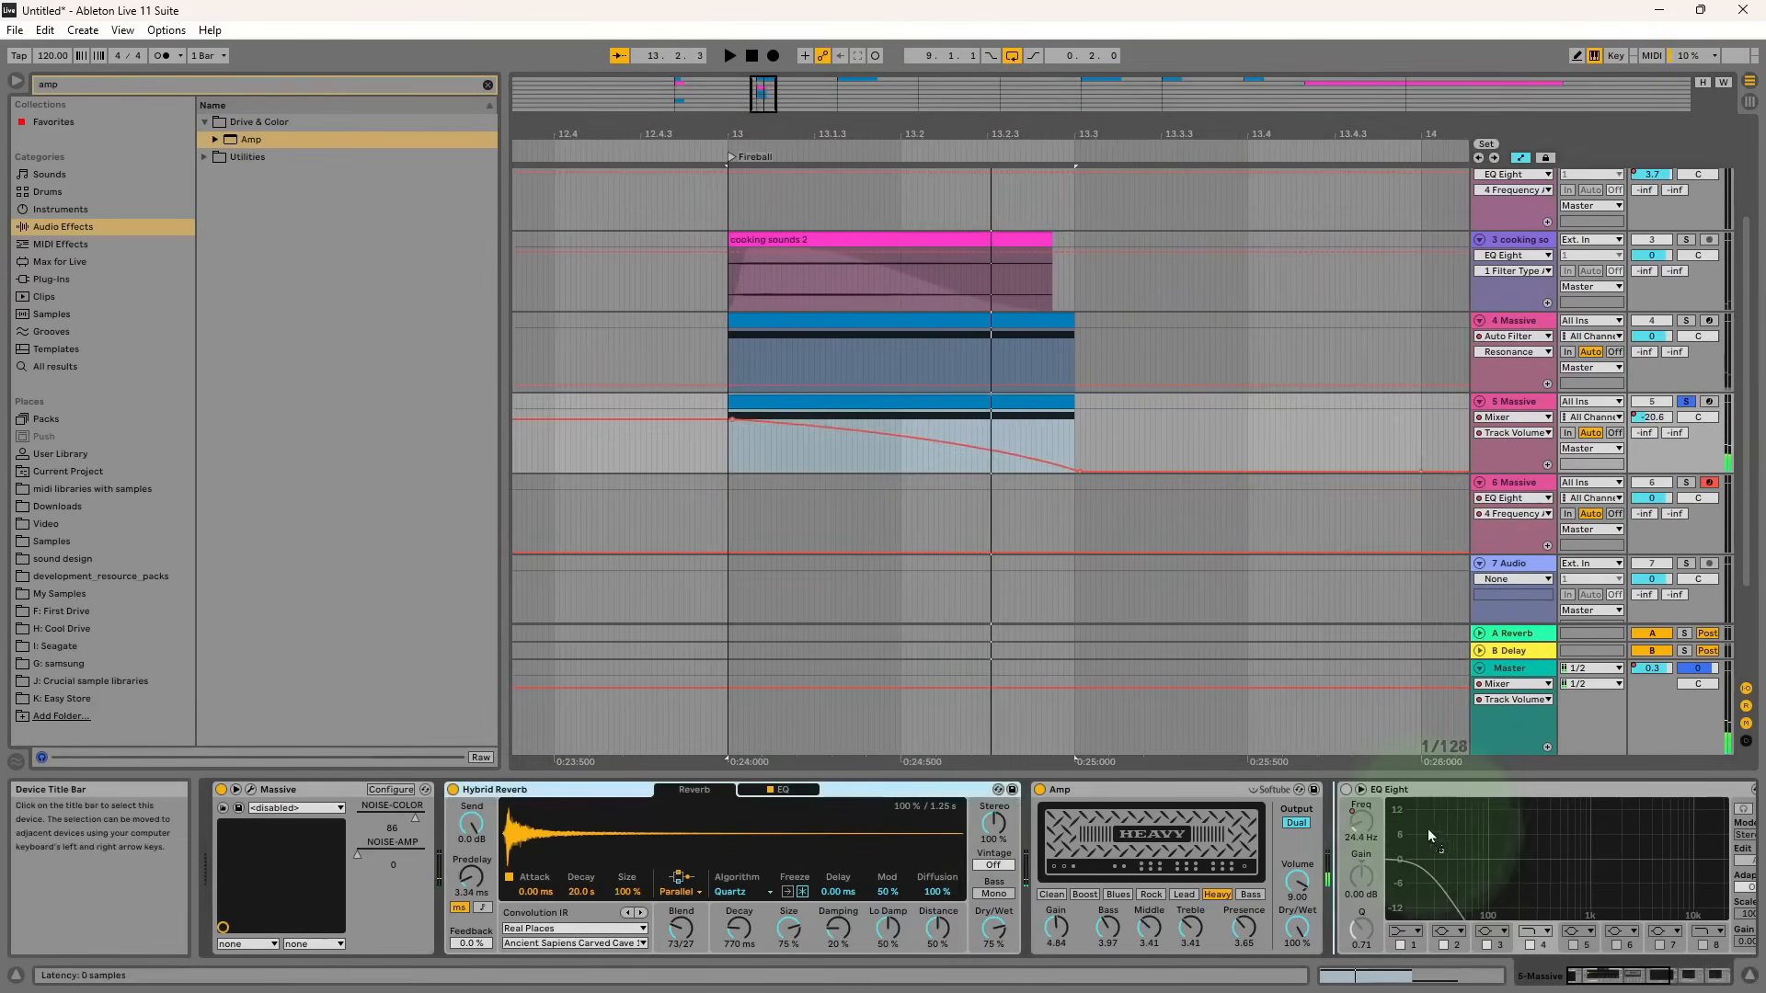
key("space")
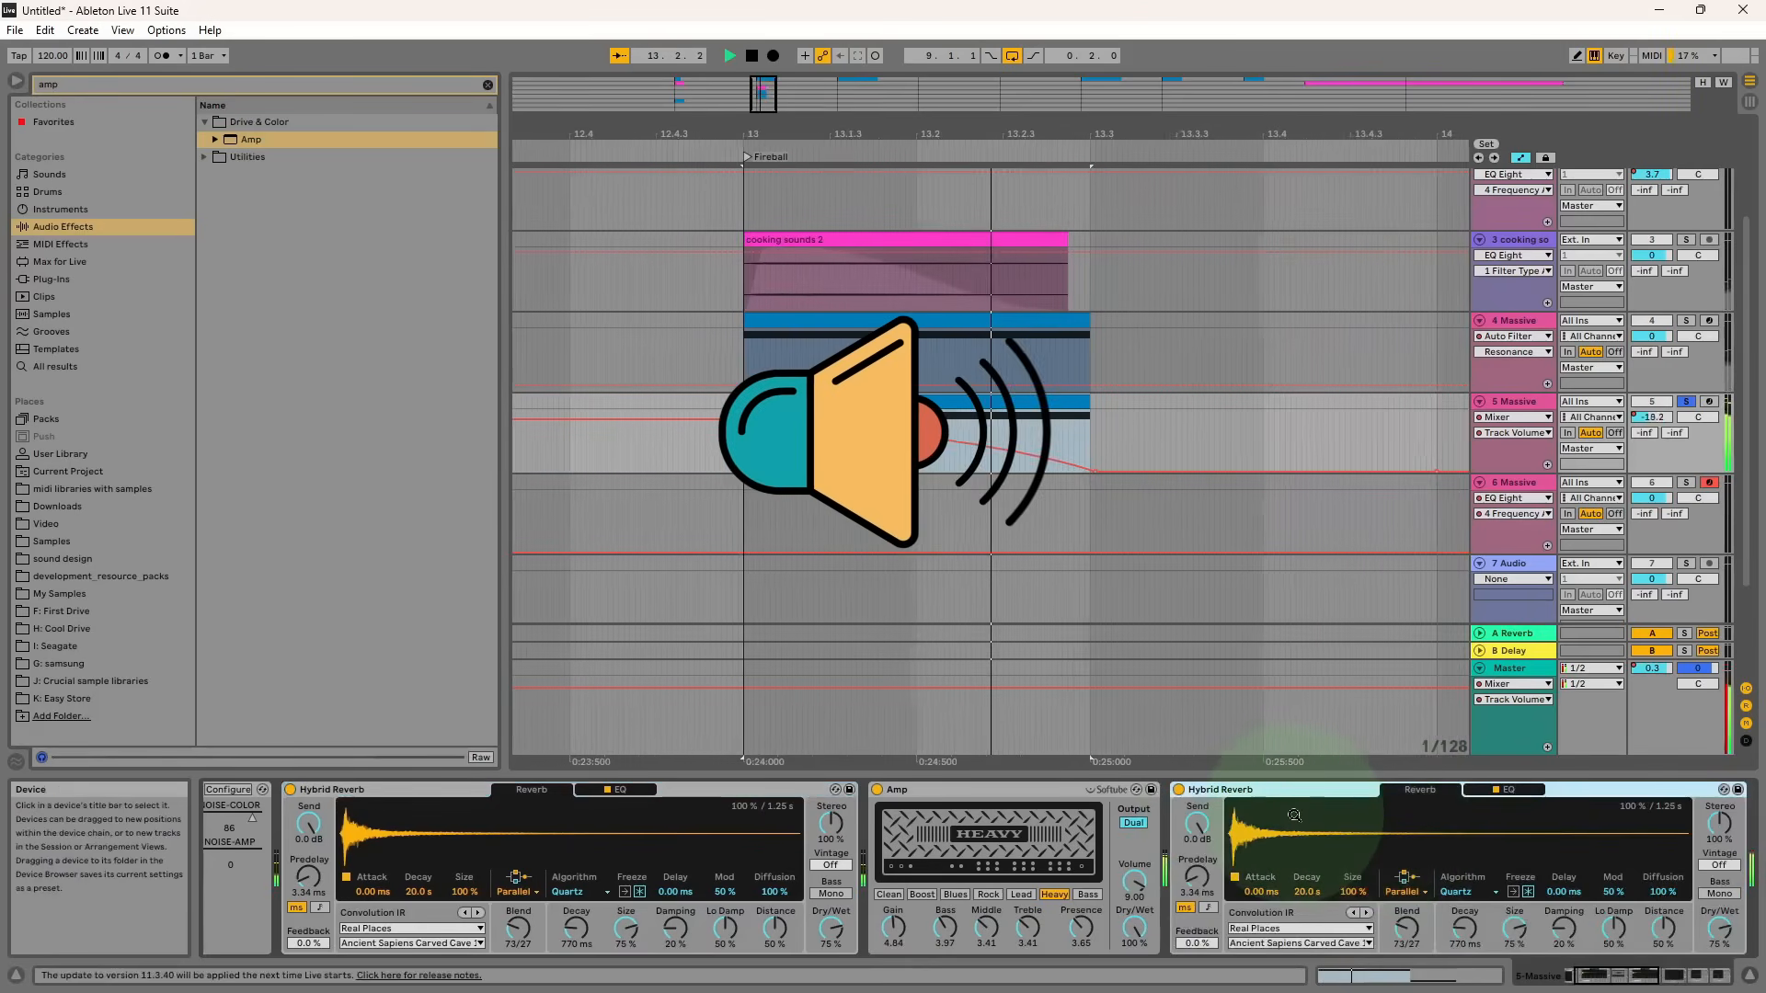
key("space")
key("space")
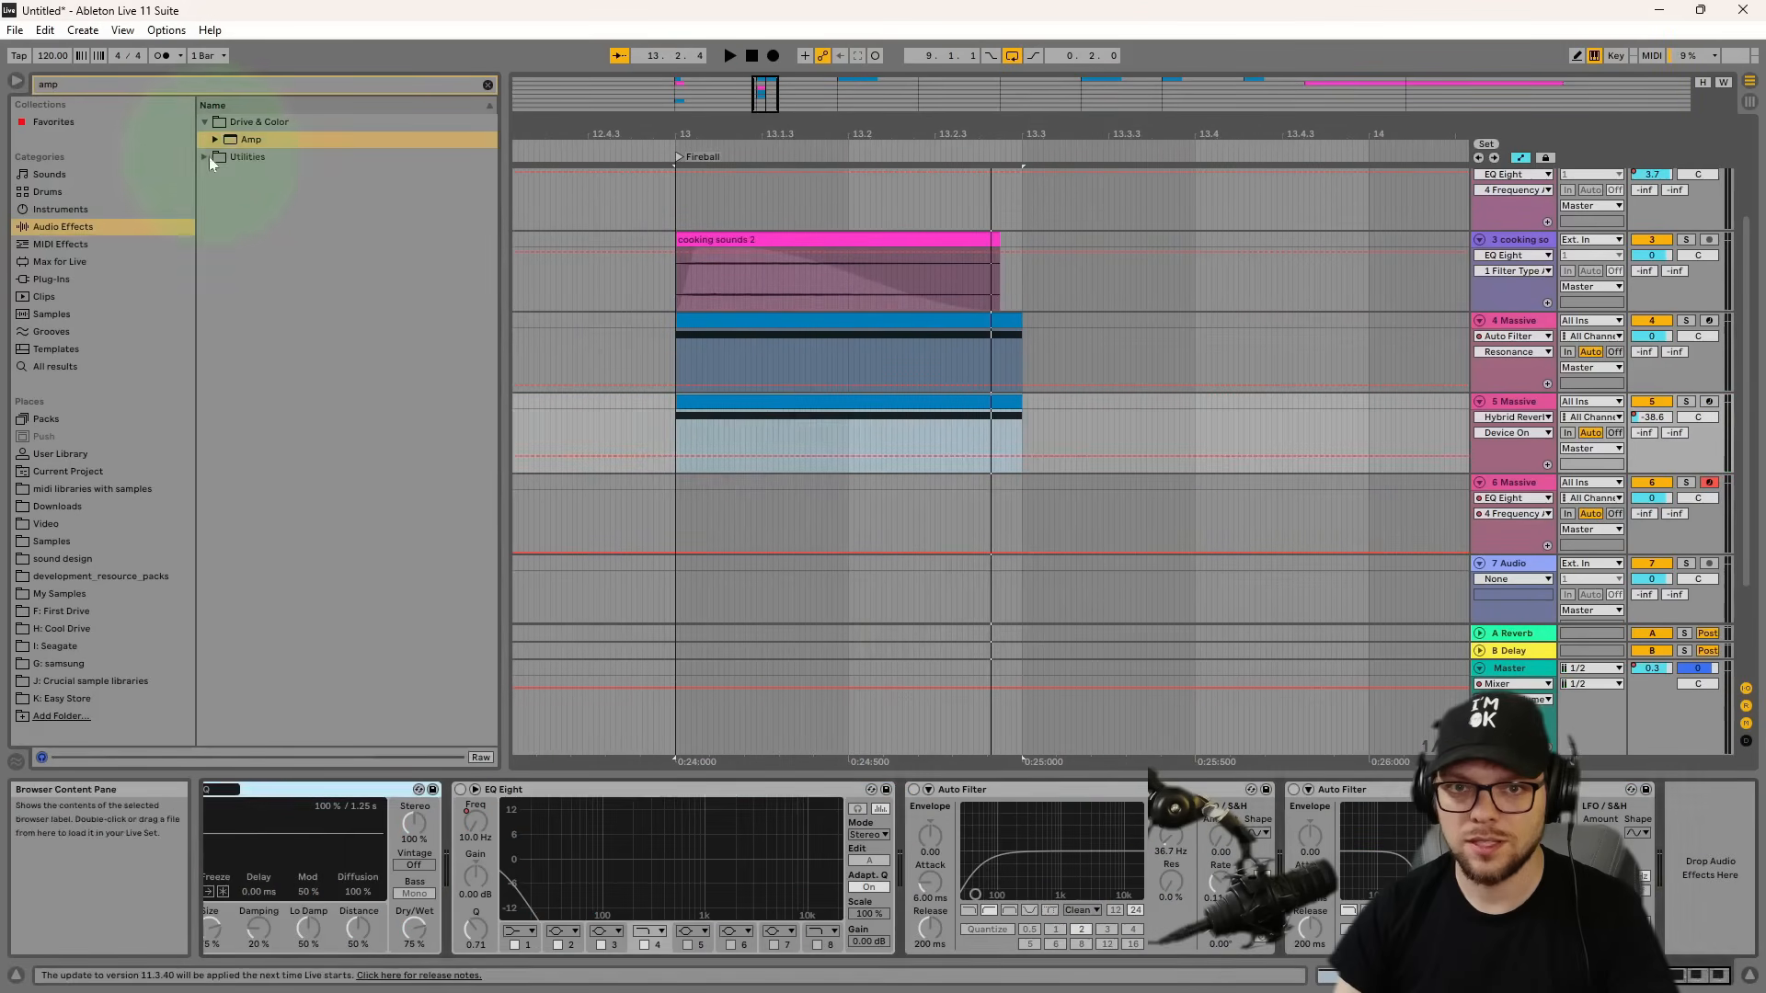
Clear the browser search and add an EQ Eight at the end of the duplicated Massive track's device chain.
left_click(487, 85)
left_click_drag(254, 349, 1697, 848)
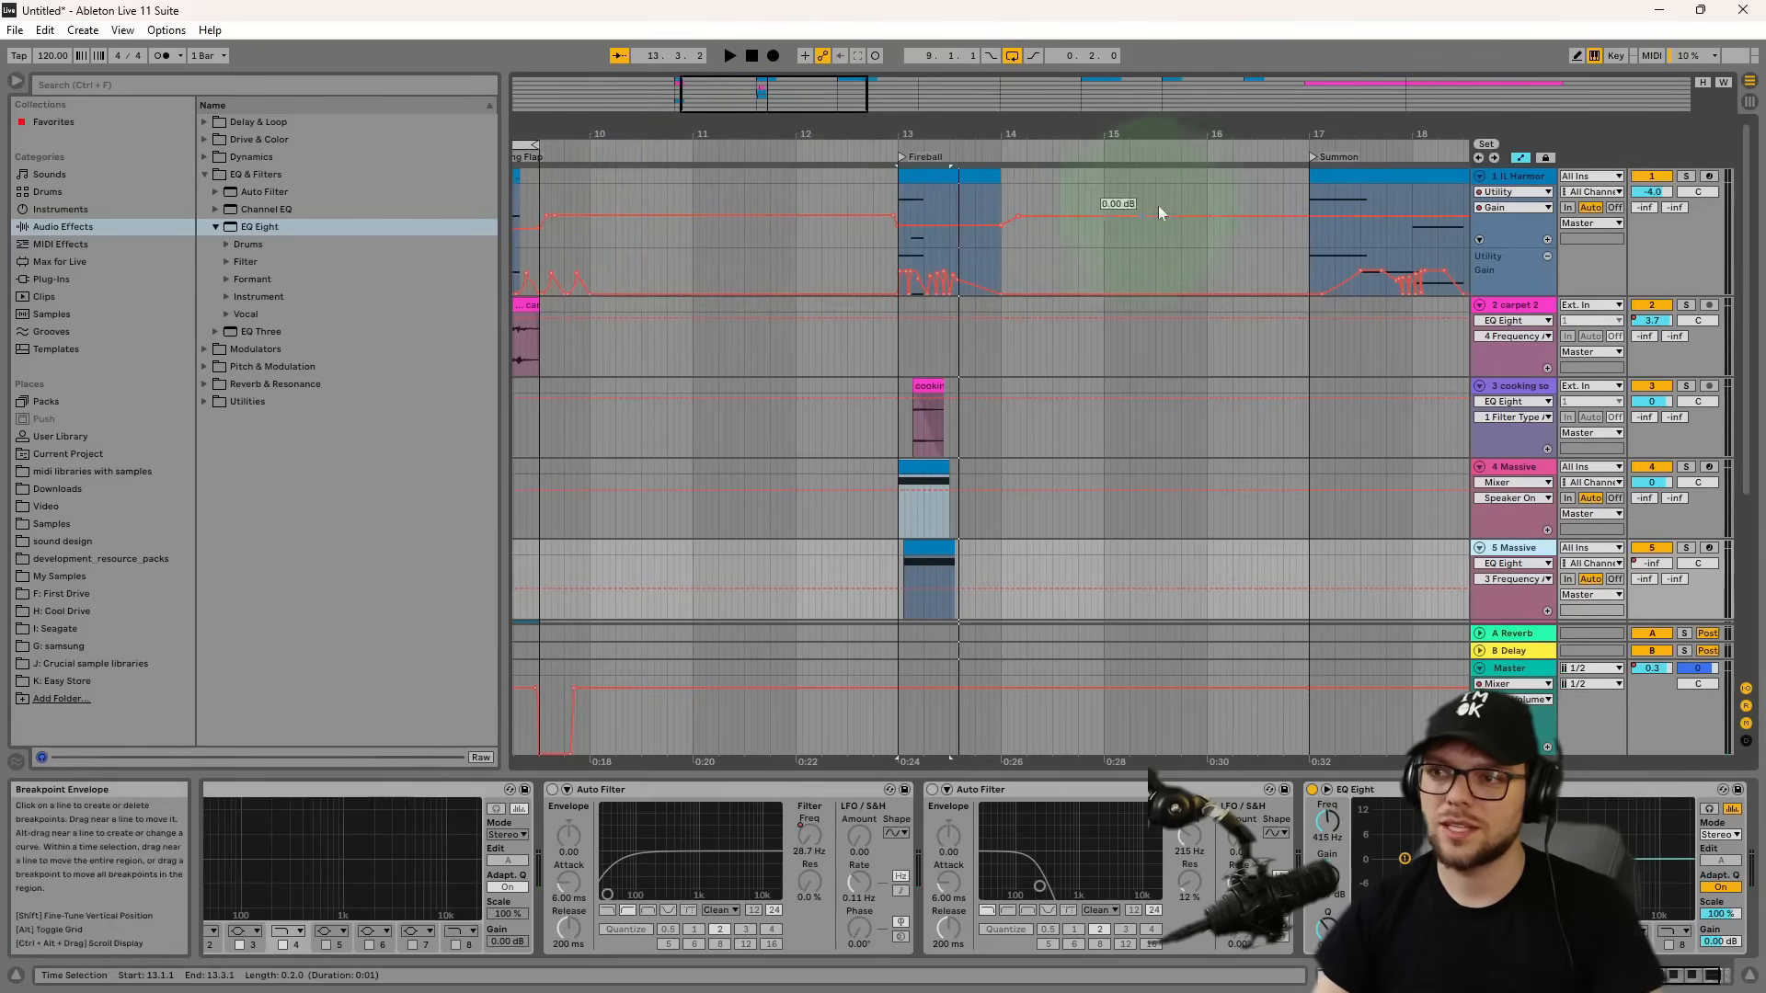
Copy the Massive track's Wing Flap clip to the Summon marker at bar 17 and play it back.
left_click_drag(1192, 125, 1067, 184)
left_click(1130, 174)
scroll(637, 488, "down", 2)
scroll(636, 484, "down", 1)
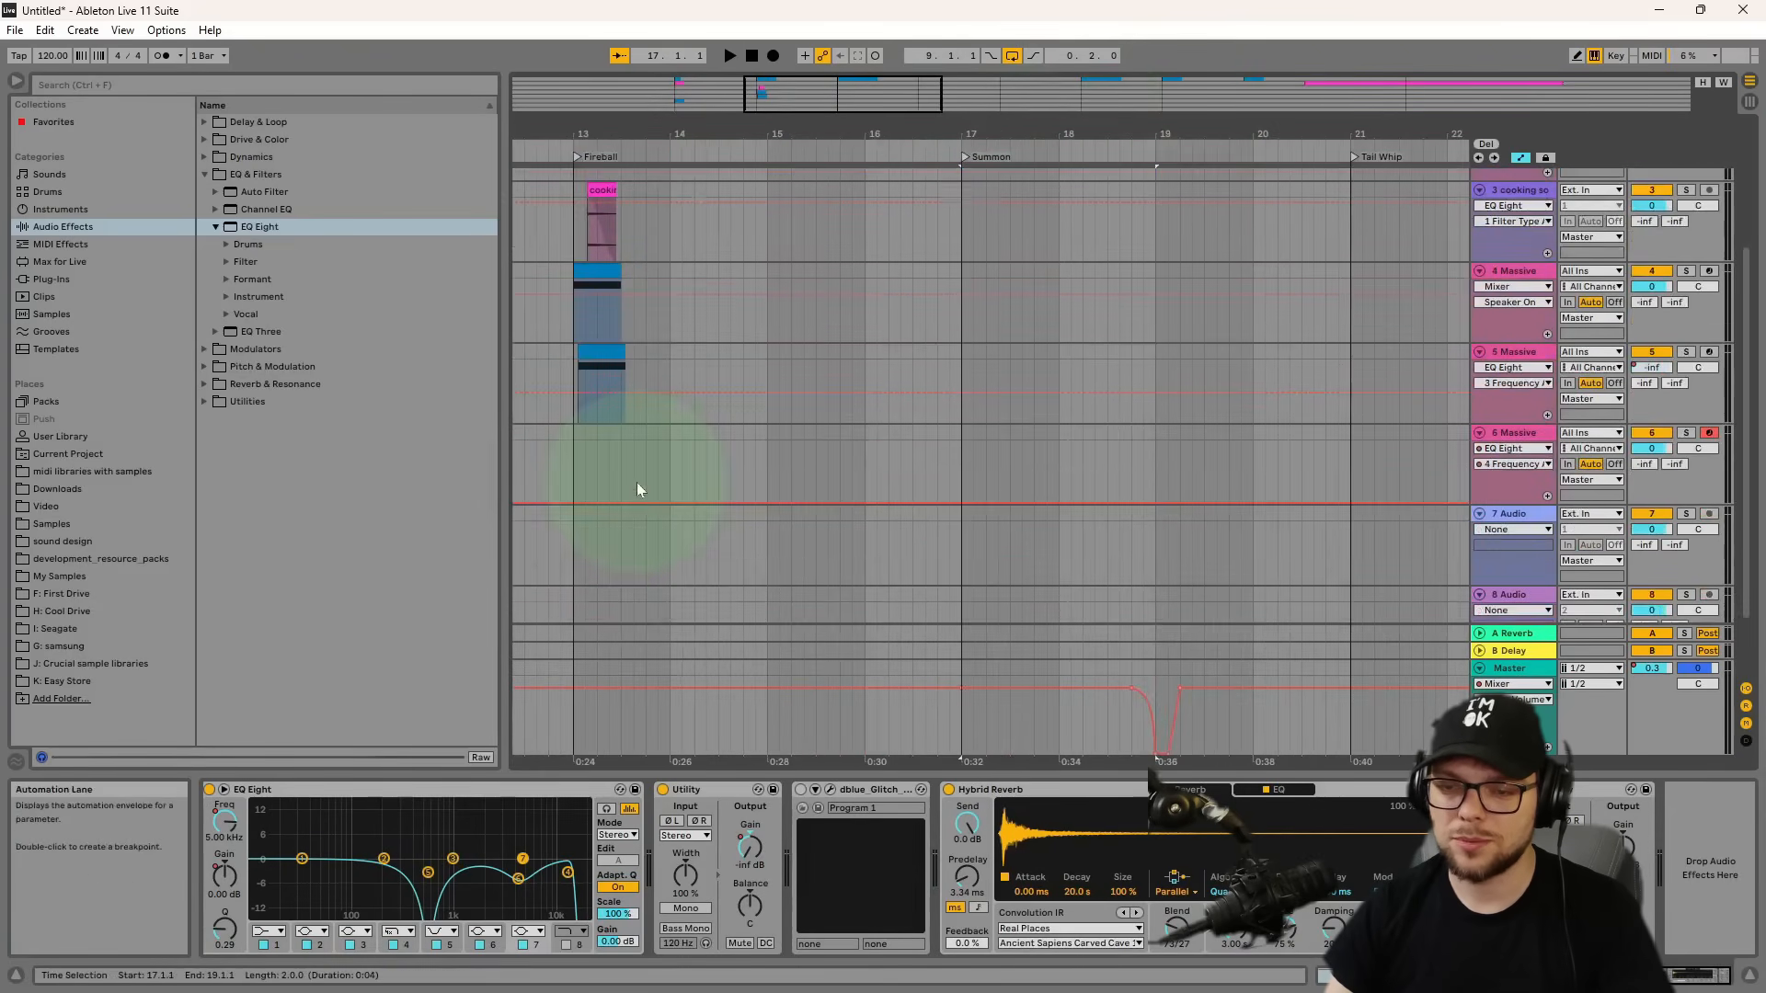
left_click_drag(626, 134, 861, 147)
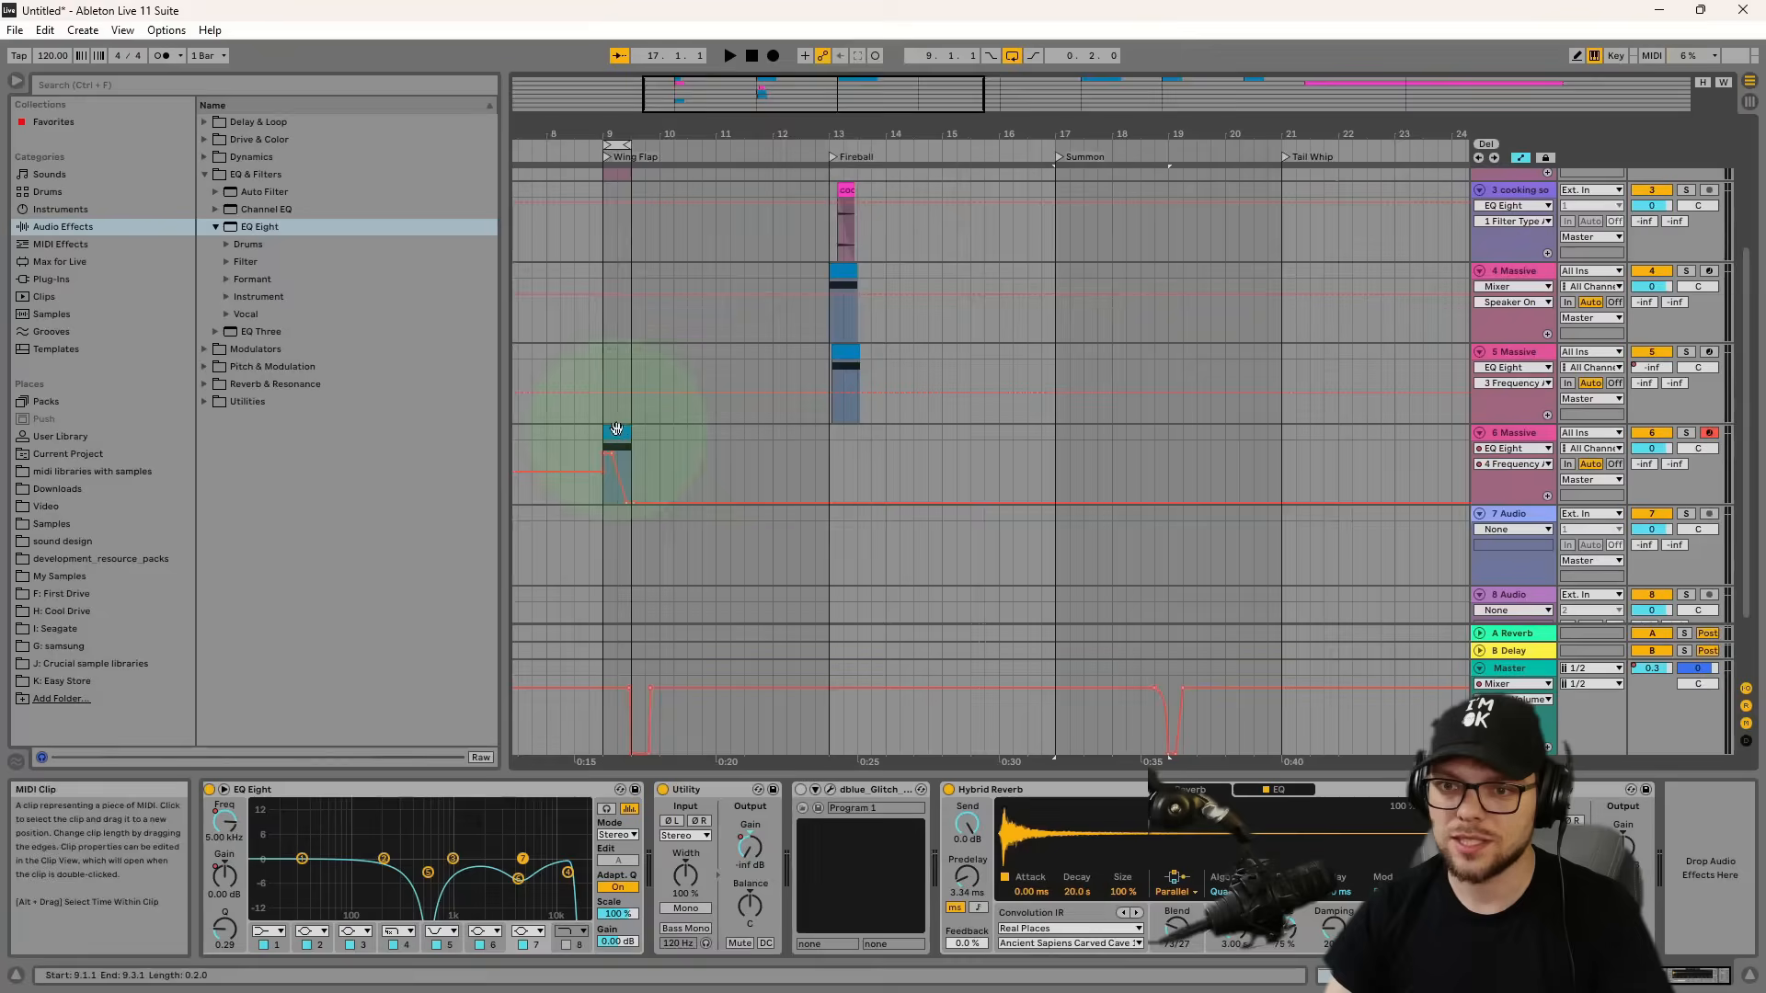
left_click(1096, 439)
left_click(1056, 428)
key("ctrl+v")
key("space")
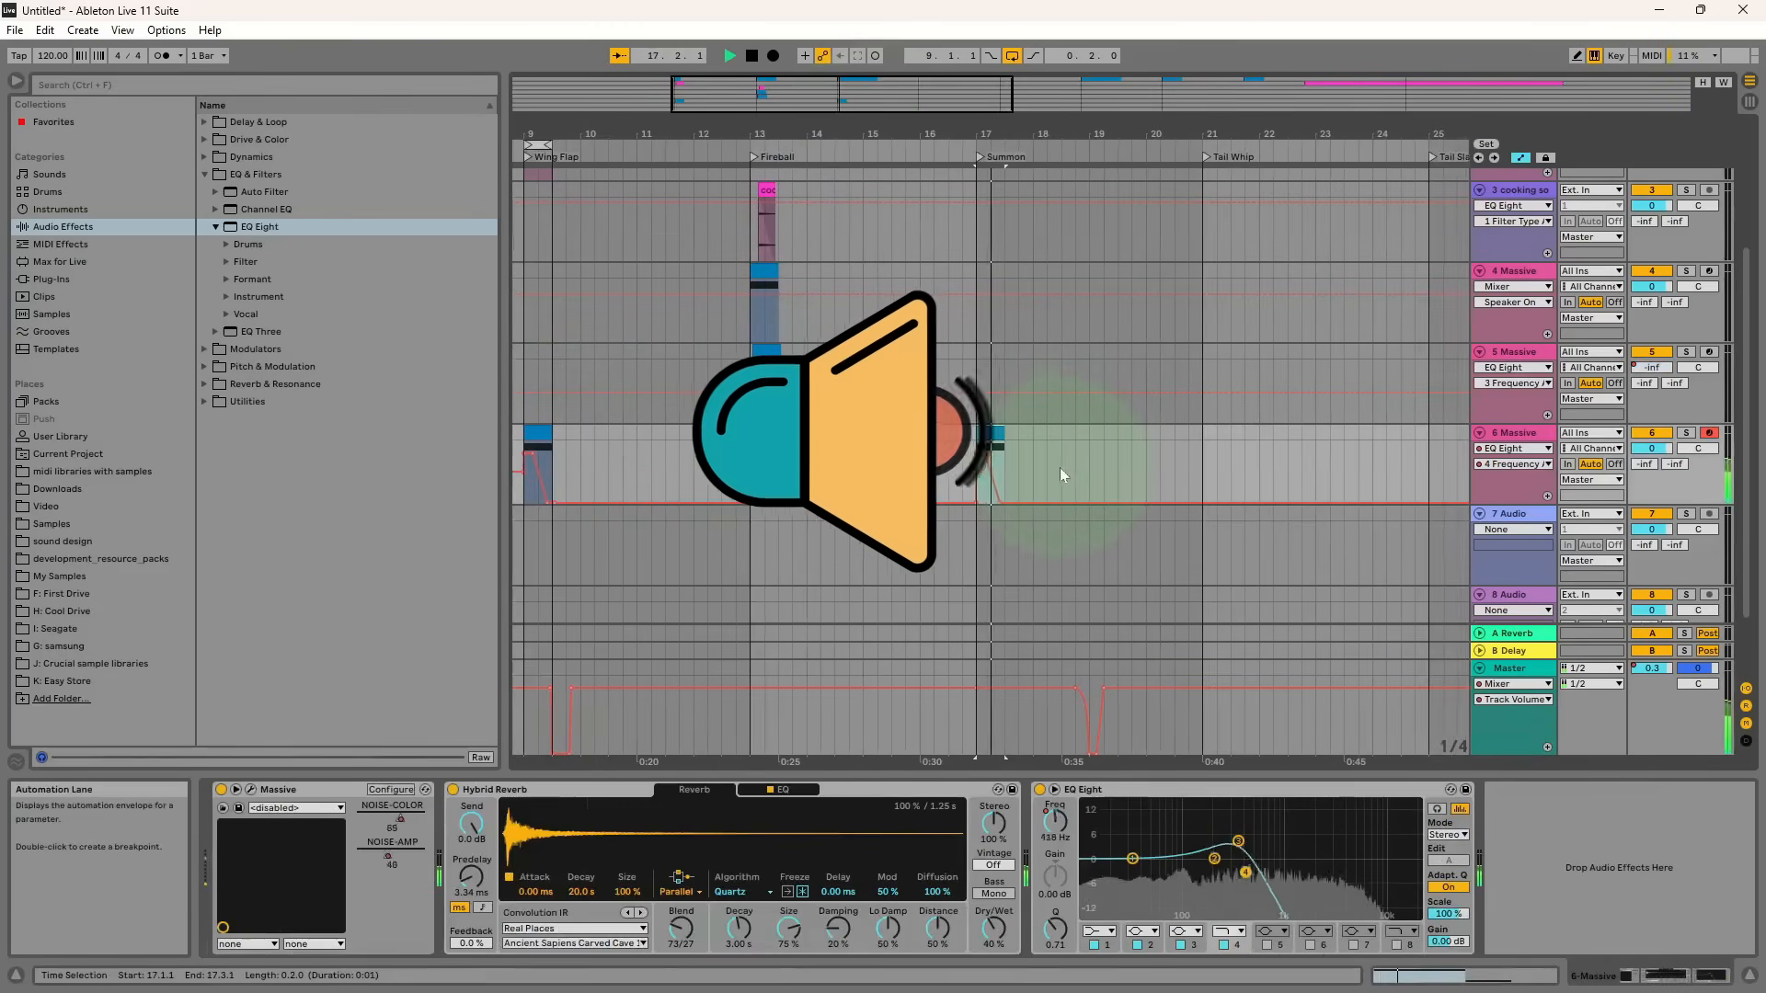
Audition the pasted Massive clip at Summon and compare it with the original clip at Wing Flap.
key("space")
key("space")
left_click_drag(999, 124, 1061, 133)
key("space")
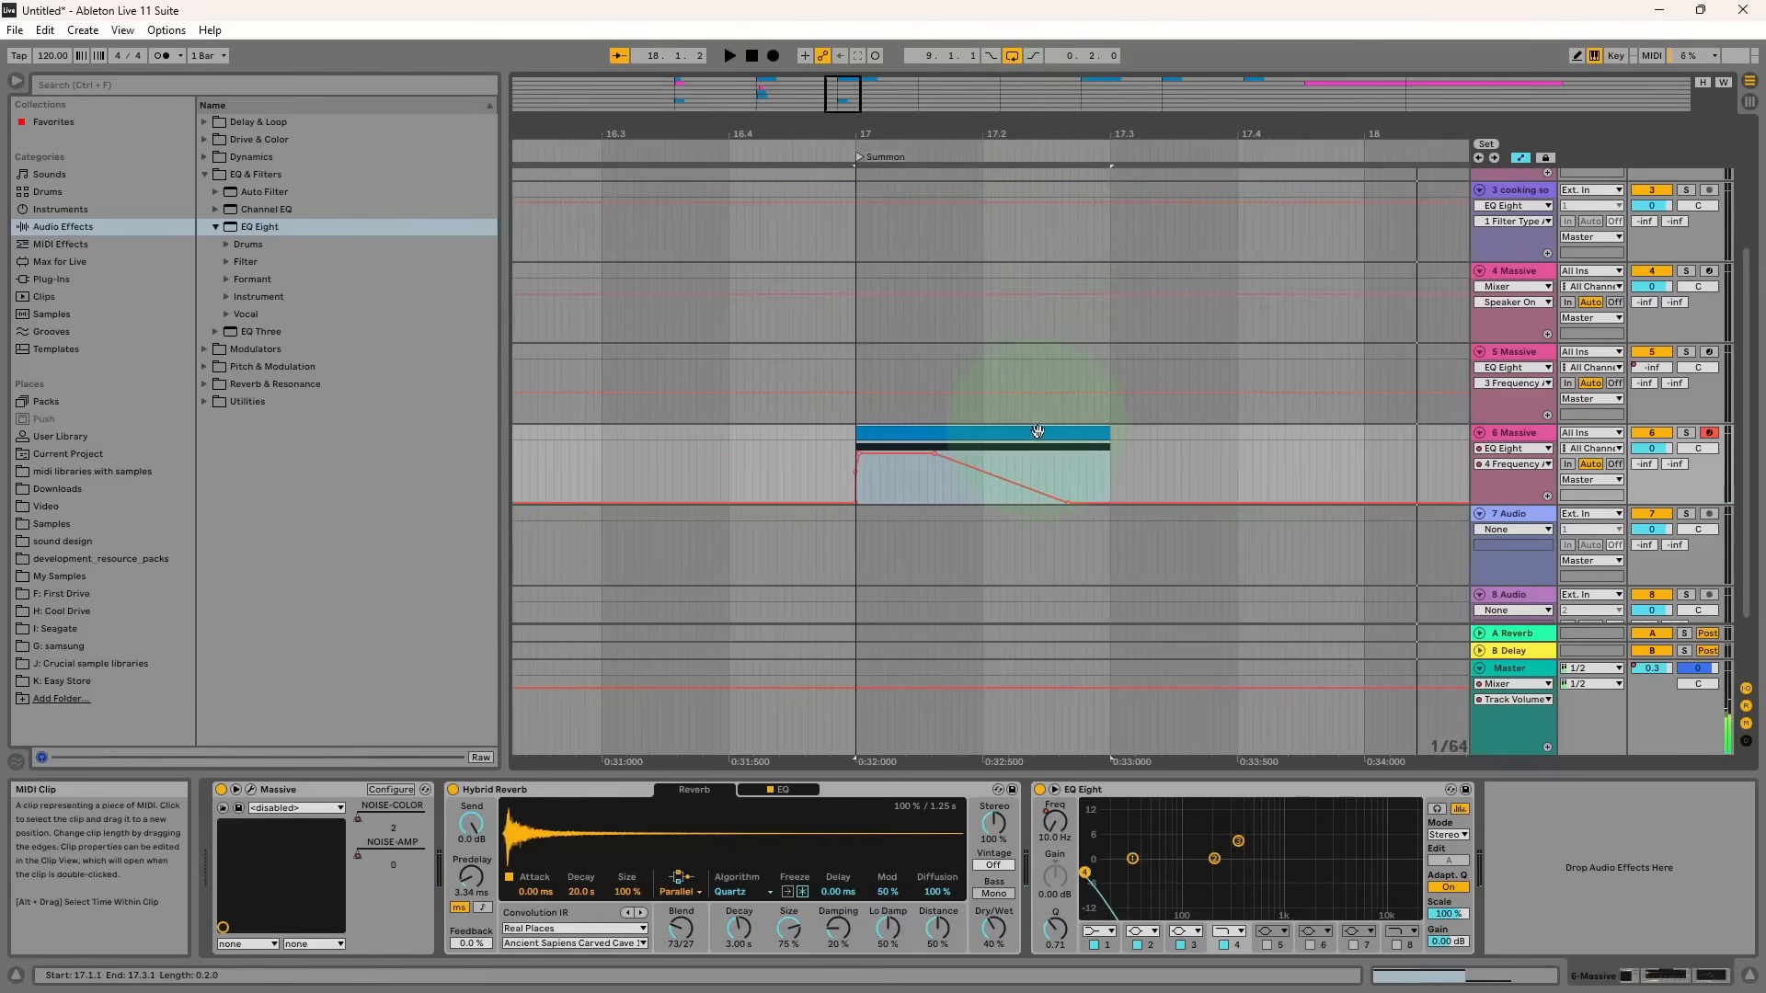
left_click_drag(855, 129, 963, 413)
left_click(524, 429)
key("space")
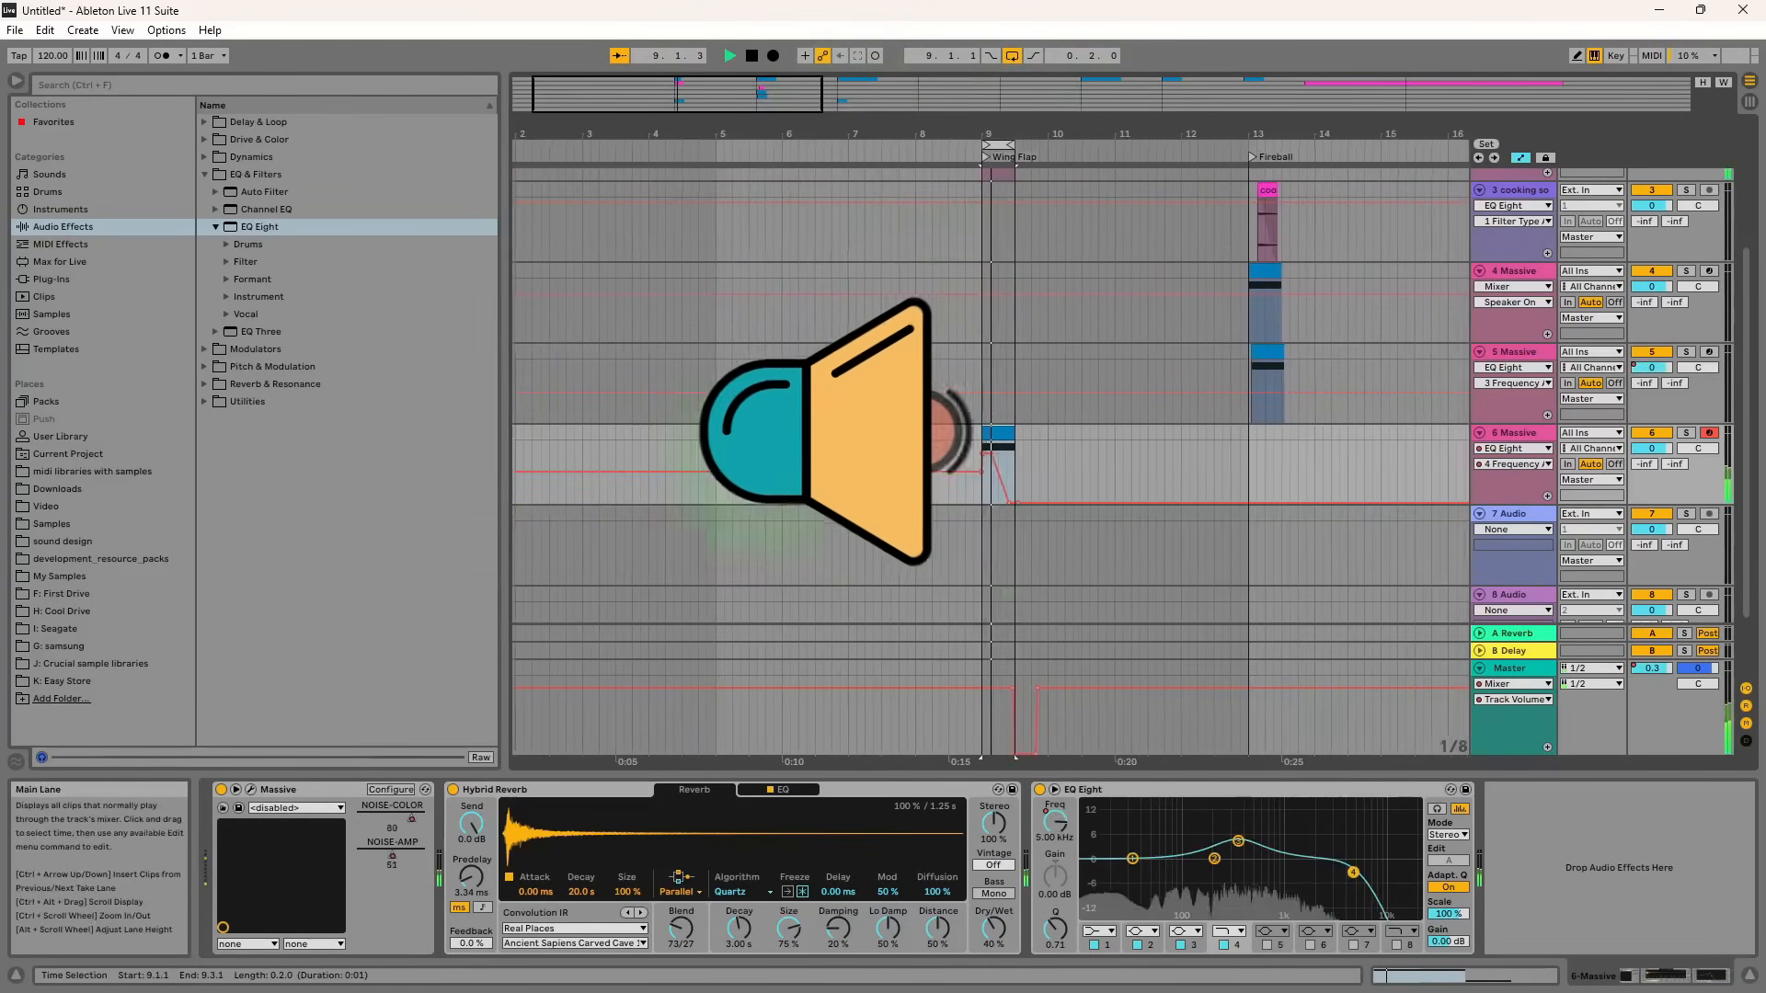
left_click_drag(1104, 134, 1101, 132)
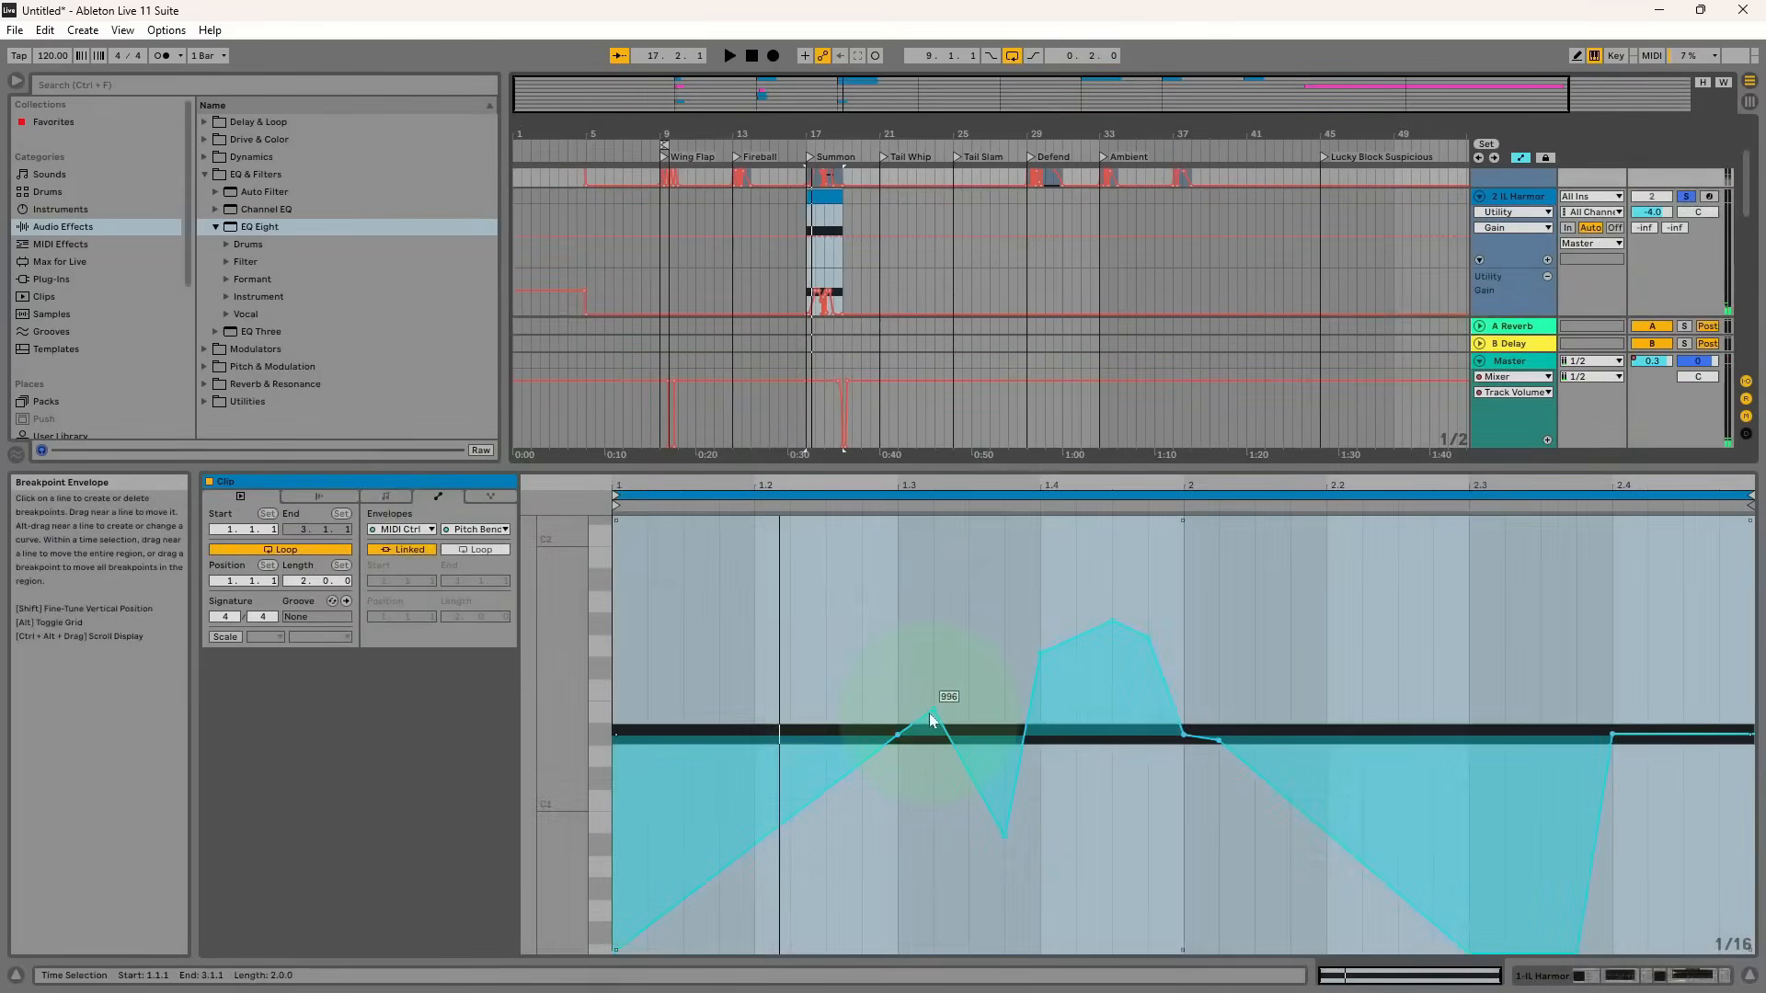
Simplify the Pitch Bend envelope of the duplicated IL Harmor Summon clip by removing the peaks and dips in its middle section.
left_click_drag(931, 720, 1007, 841)
left_click(1006, 839)
left_click_drag(934, 561, 1247, 709)
key("Delete")
left_click_drag(926, 741, 1089, 766)
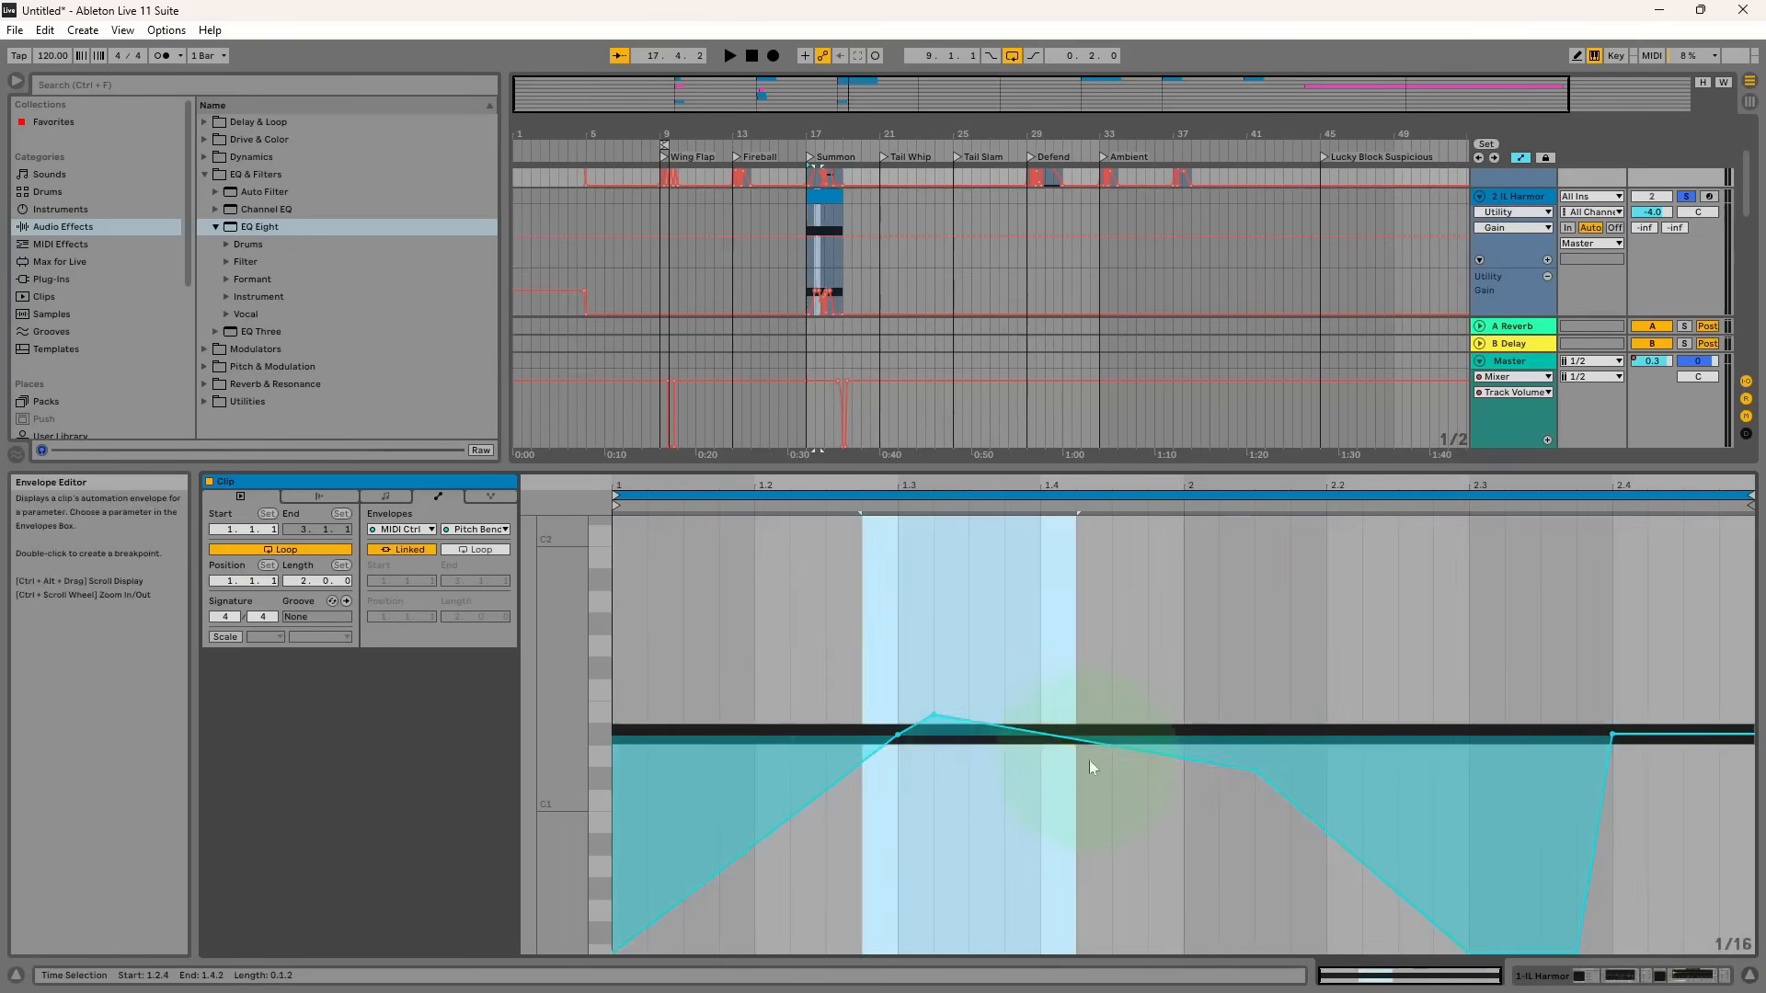
left_click(865, 766)
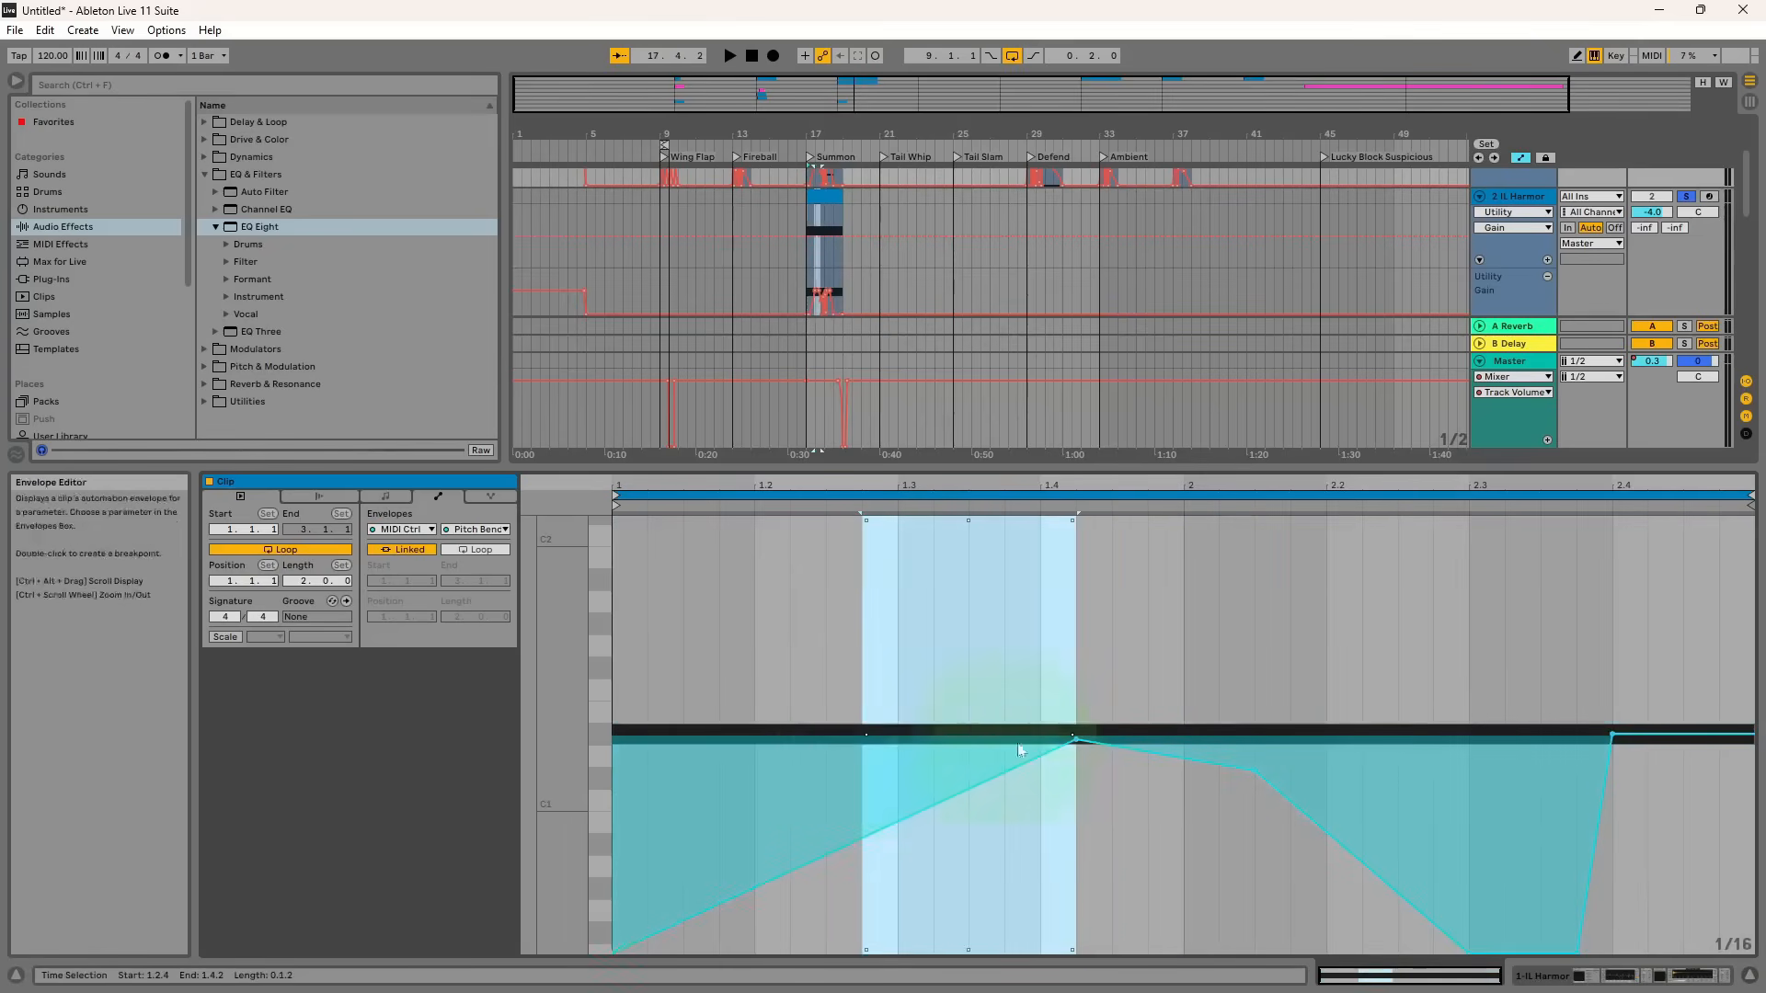
left_click(1076, 741)
left_click(1260, 775)
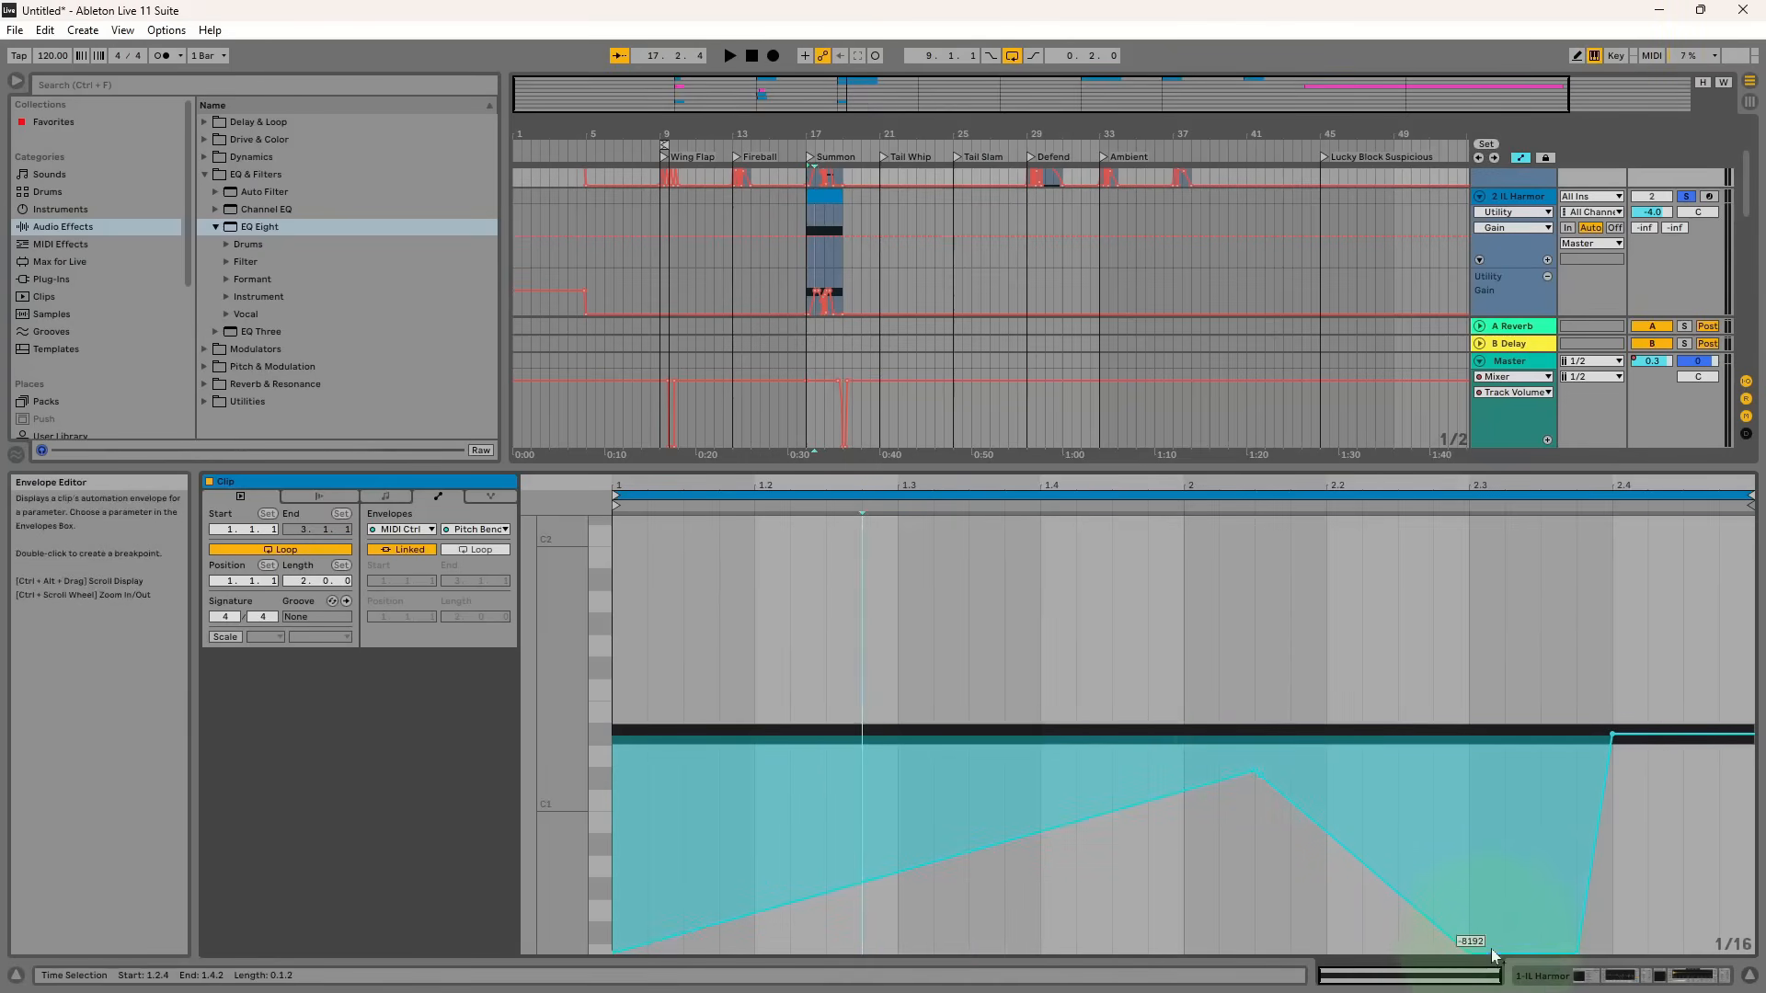
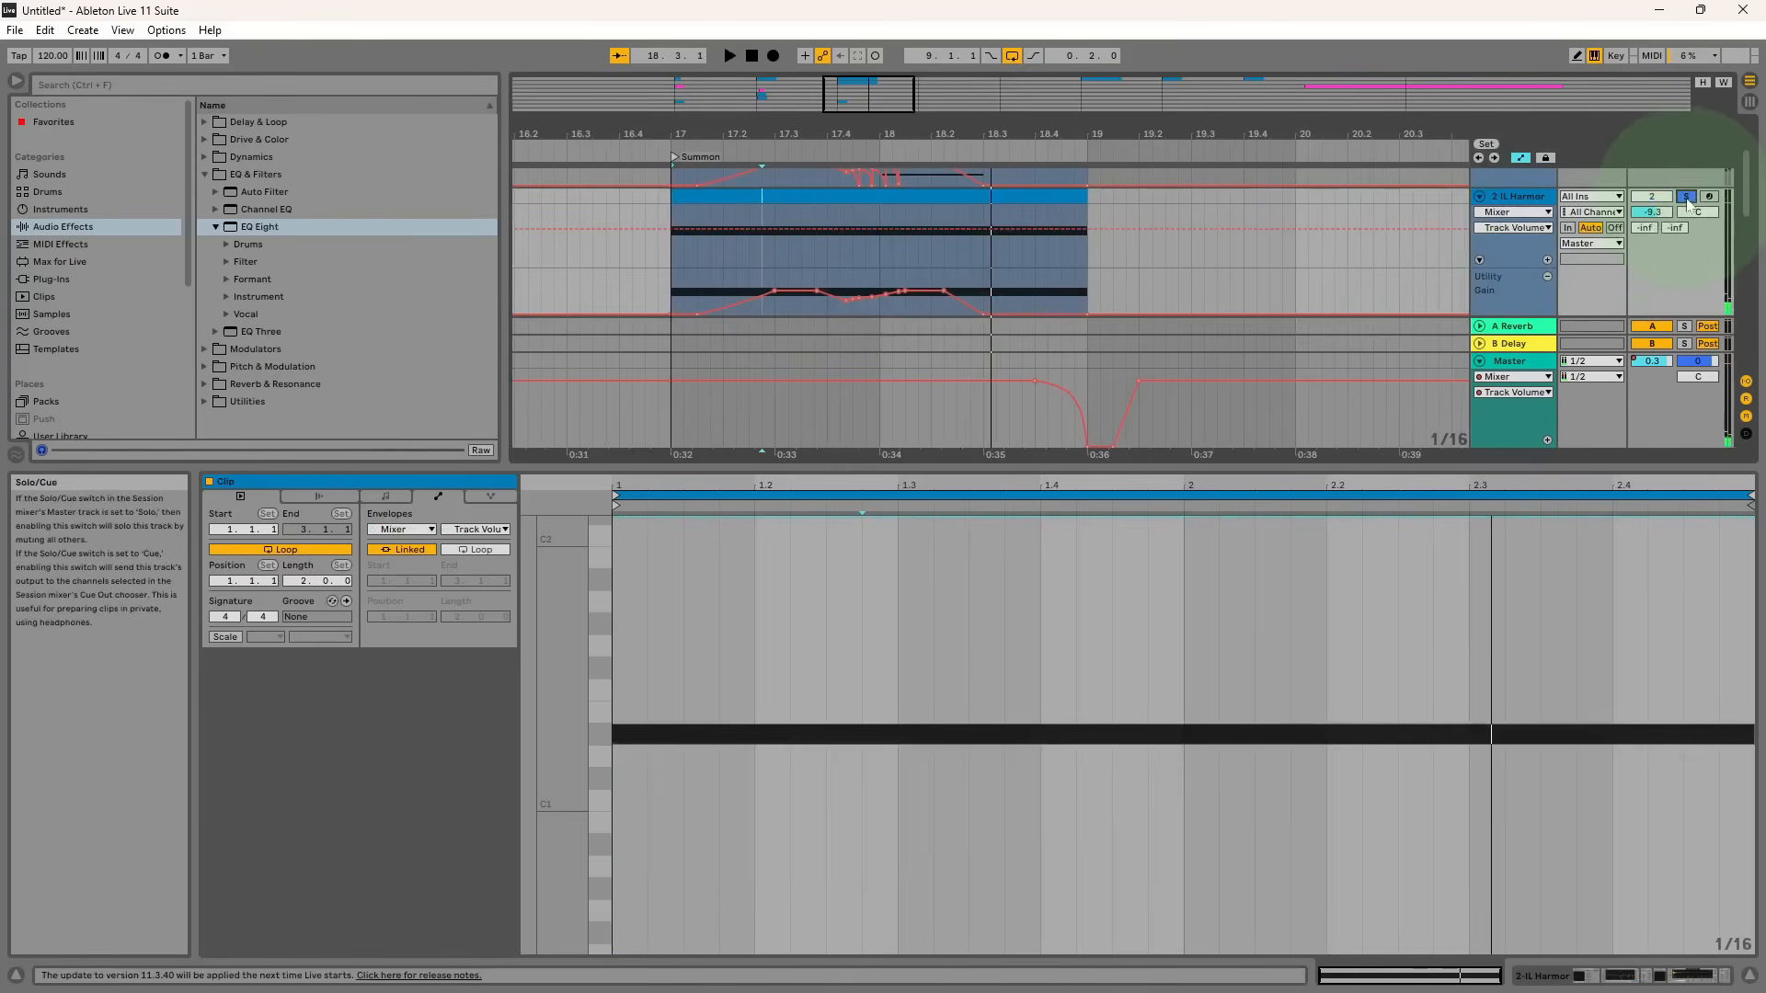
Unsolo the second IL Harmor track, audition the Summon layers together and show that track's device chain.
left_click(1688, 202)
key("space")
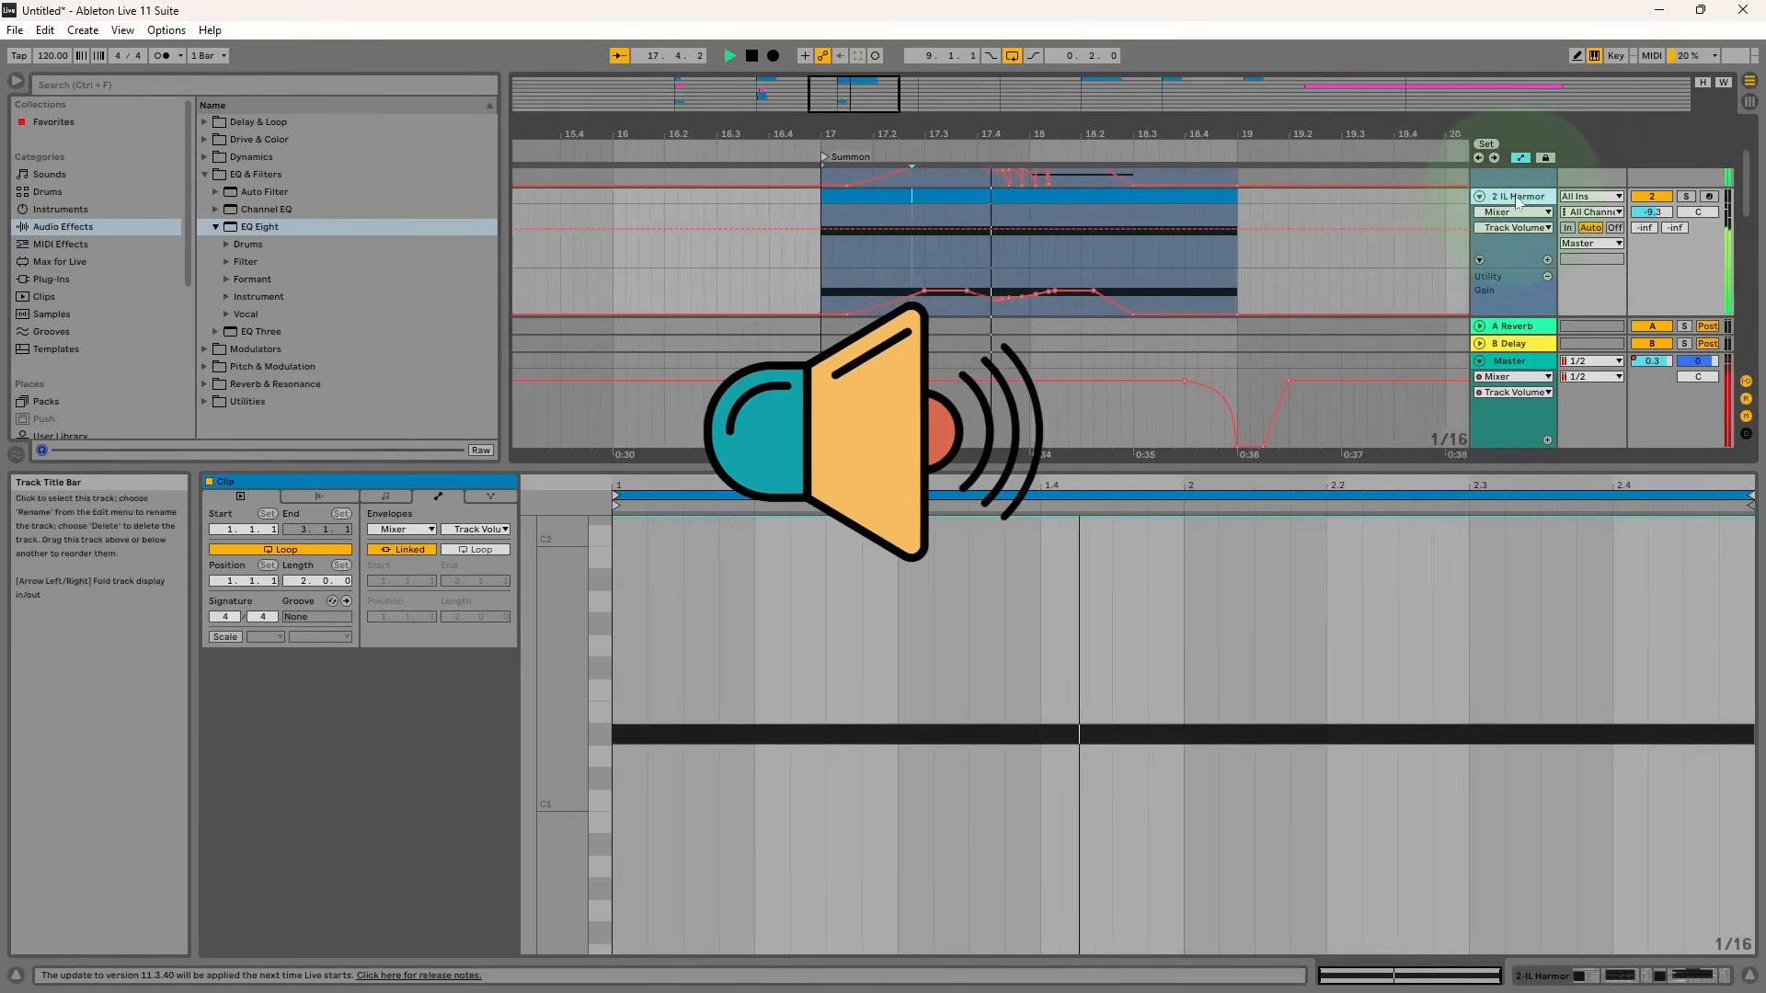
left_click(1517, 201)
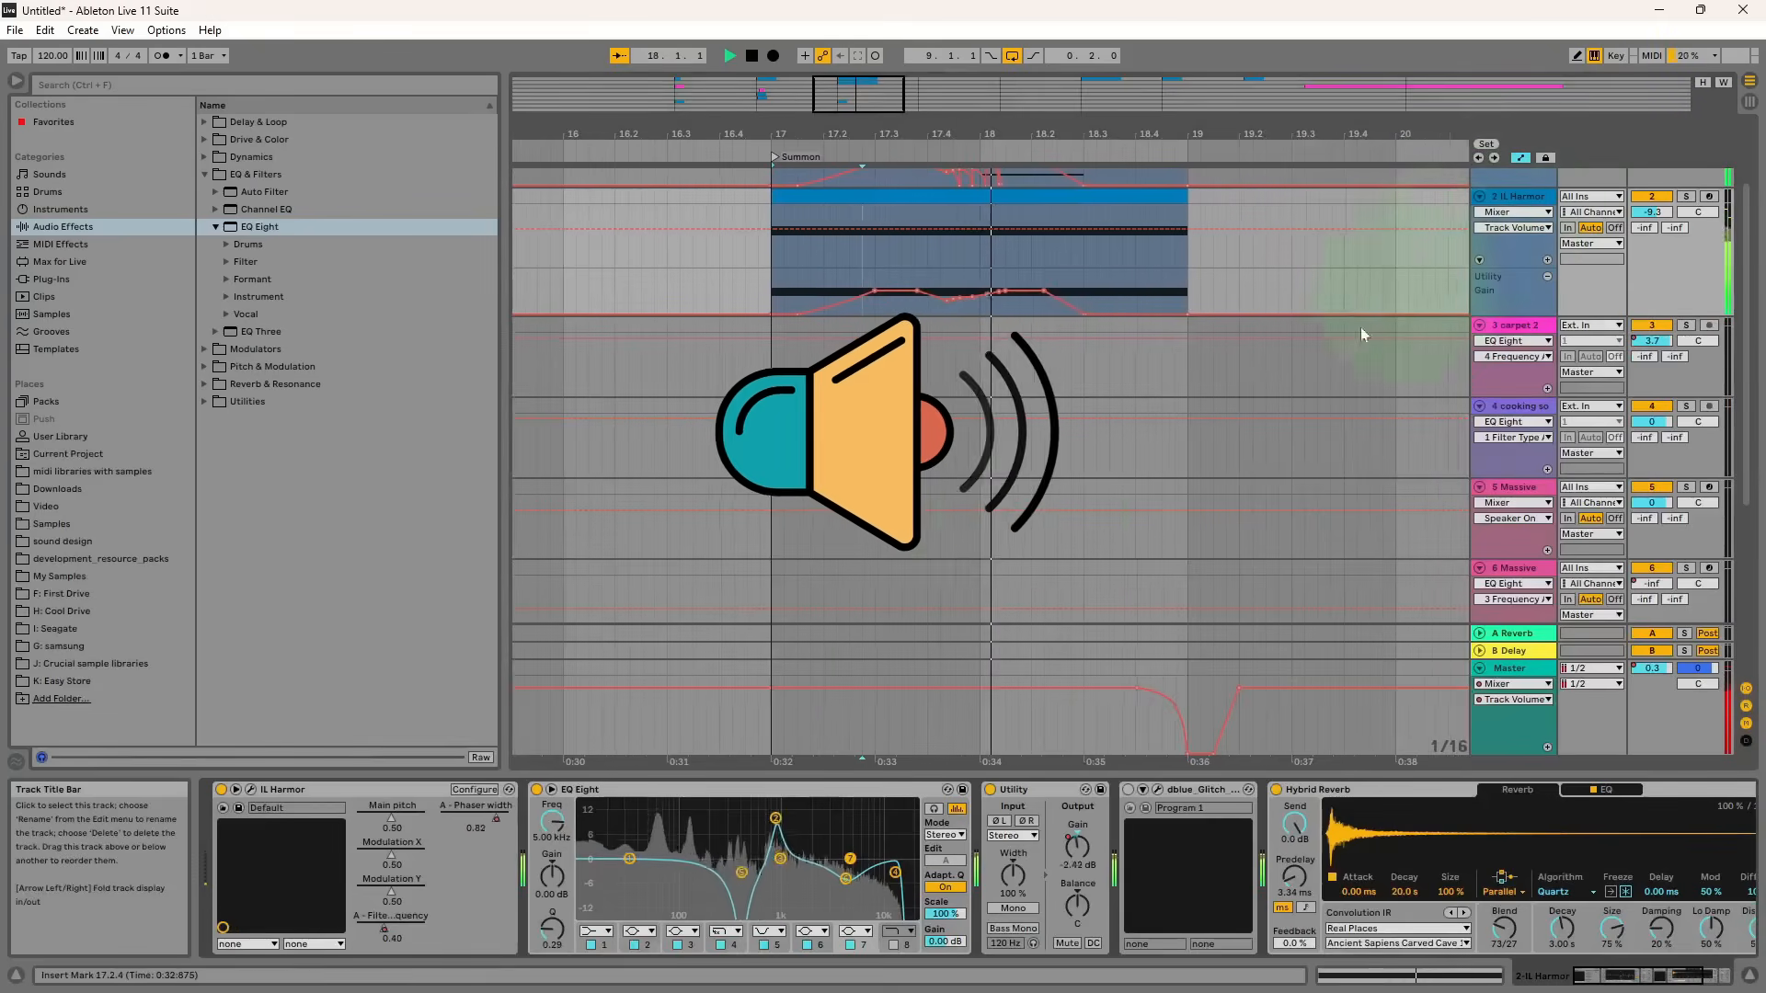
Clear the A - Phaser width automation across the second IL Harmor track's Summon clip, redraw it with new breakpoints and audition it.
right_click(462, 834)
left_click(502, 822)
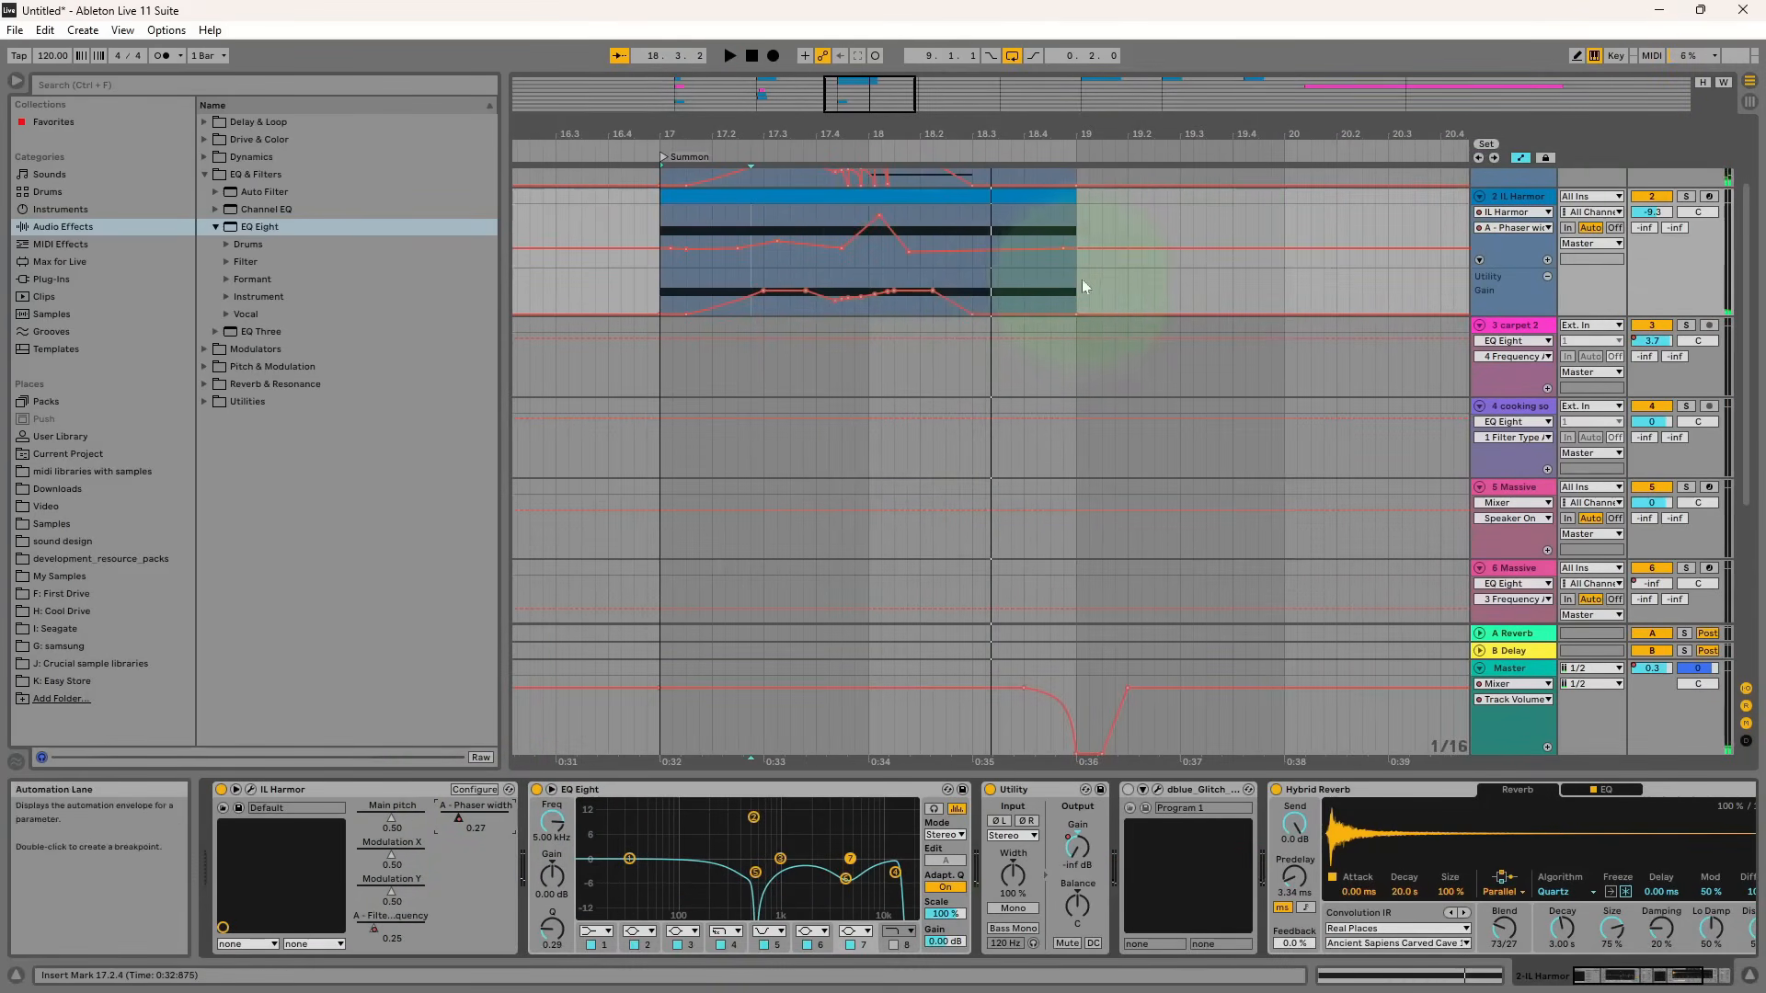
left_click_drag(1087, 261, 674, 253)
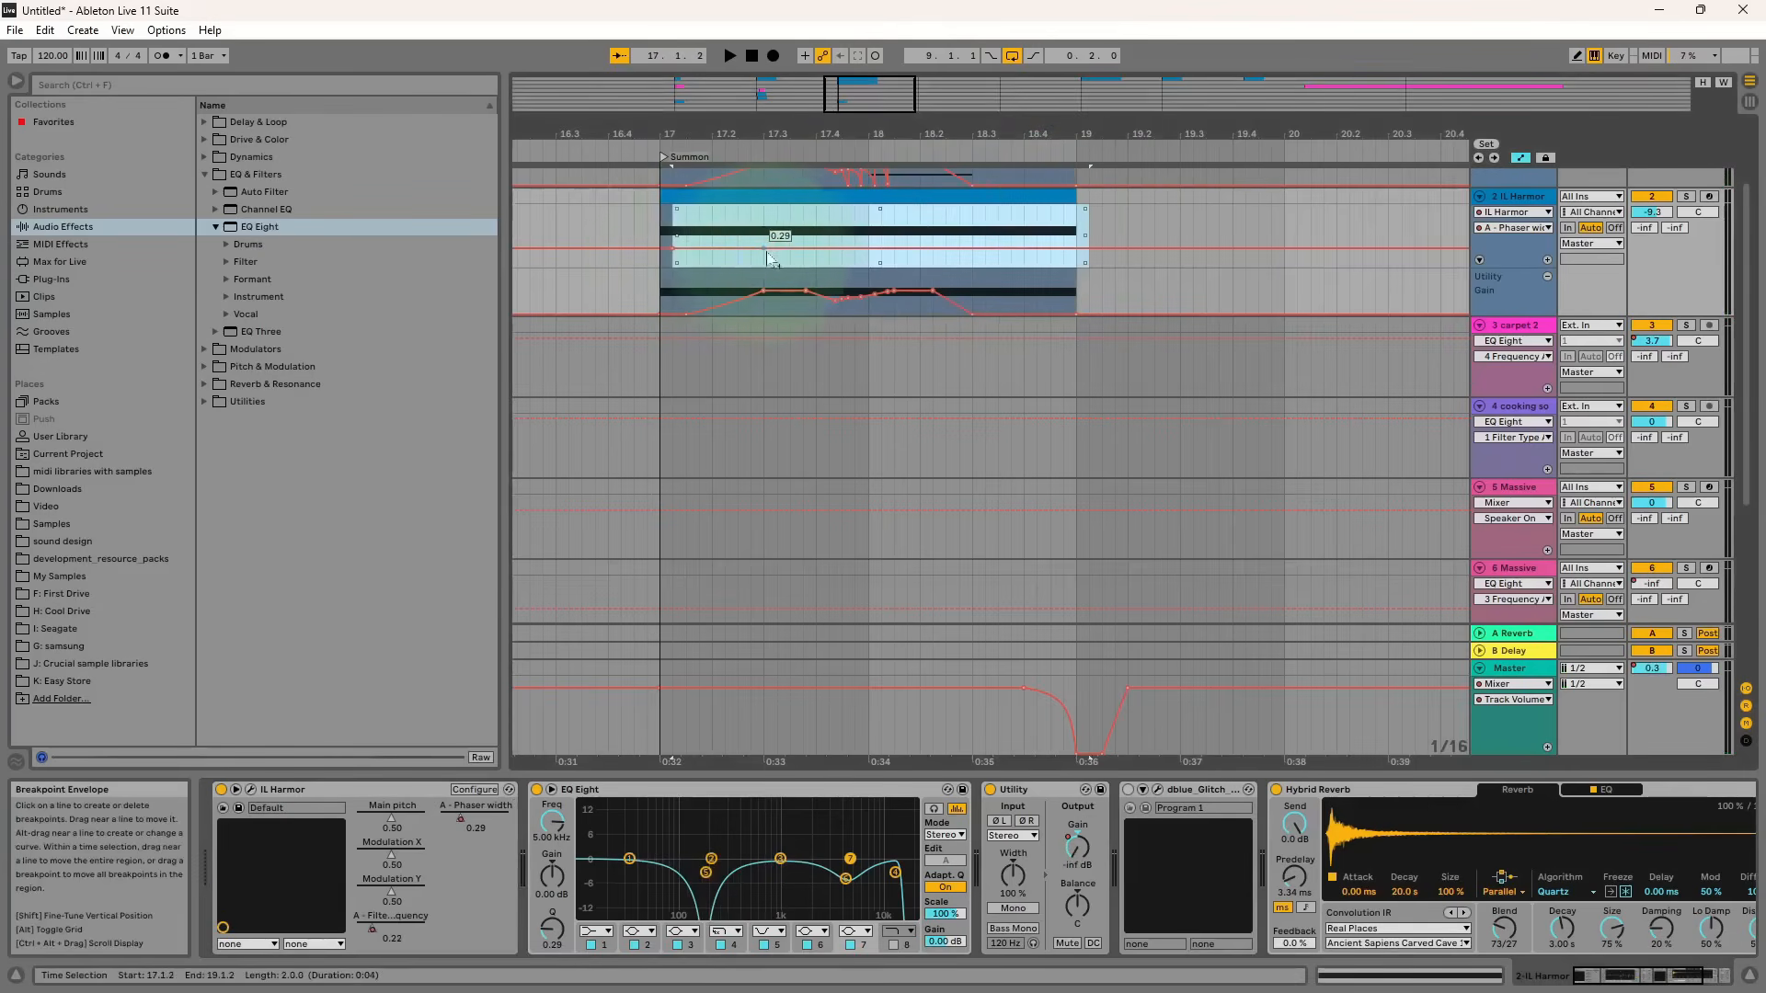
left_click(830, 230)
left_click(756, 201)
key("space")
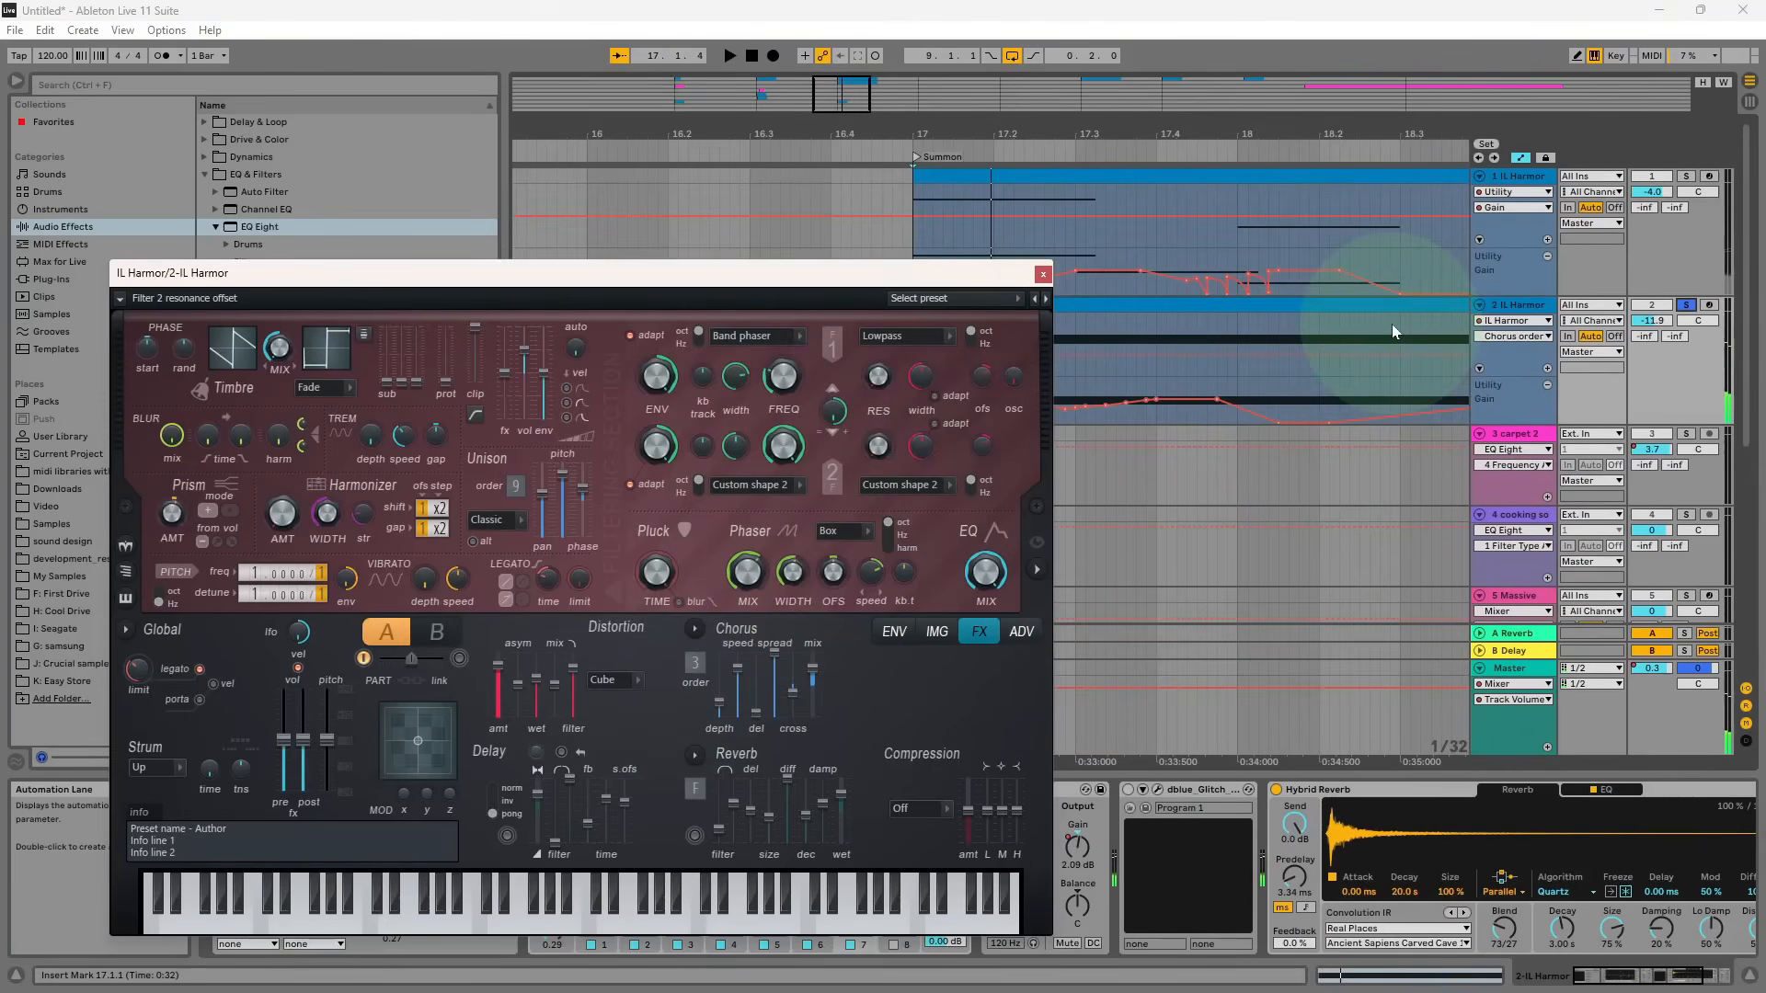
Check the Chorus order parameter of the second IL Harmor track while auditioning the soloed Summon clip.
left_click(1518, 321)
left_click(1505, 347)
key("space")
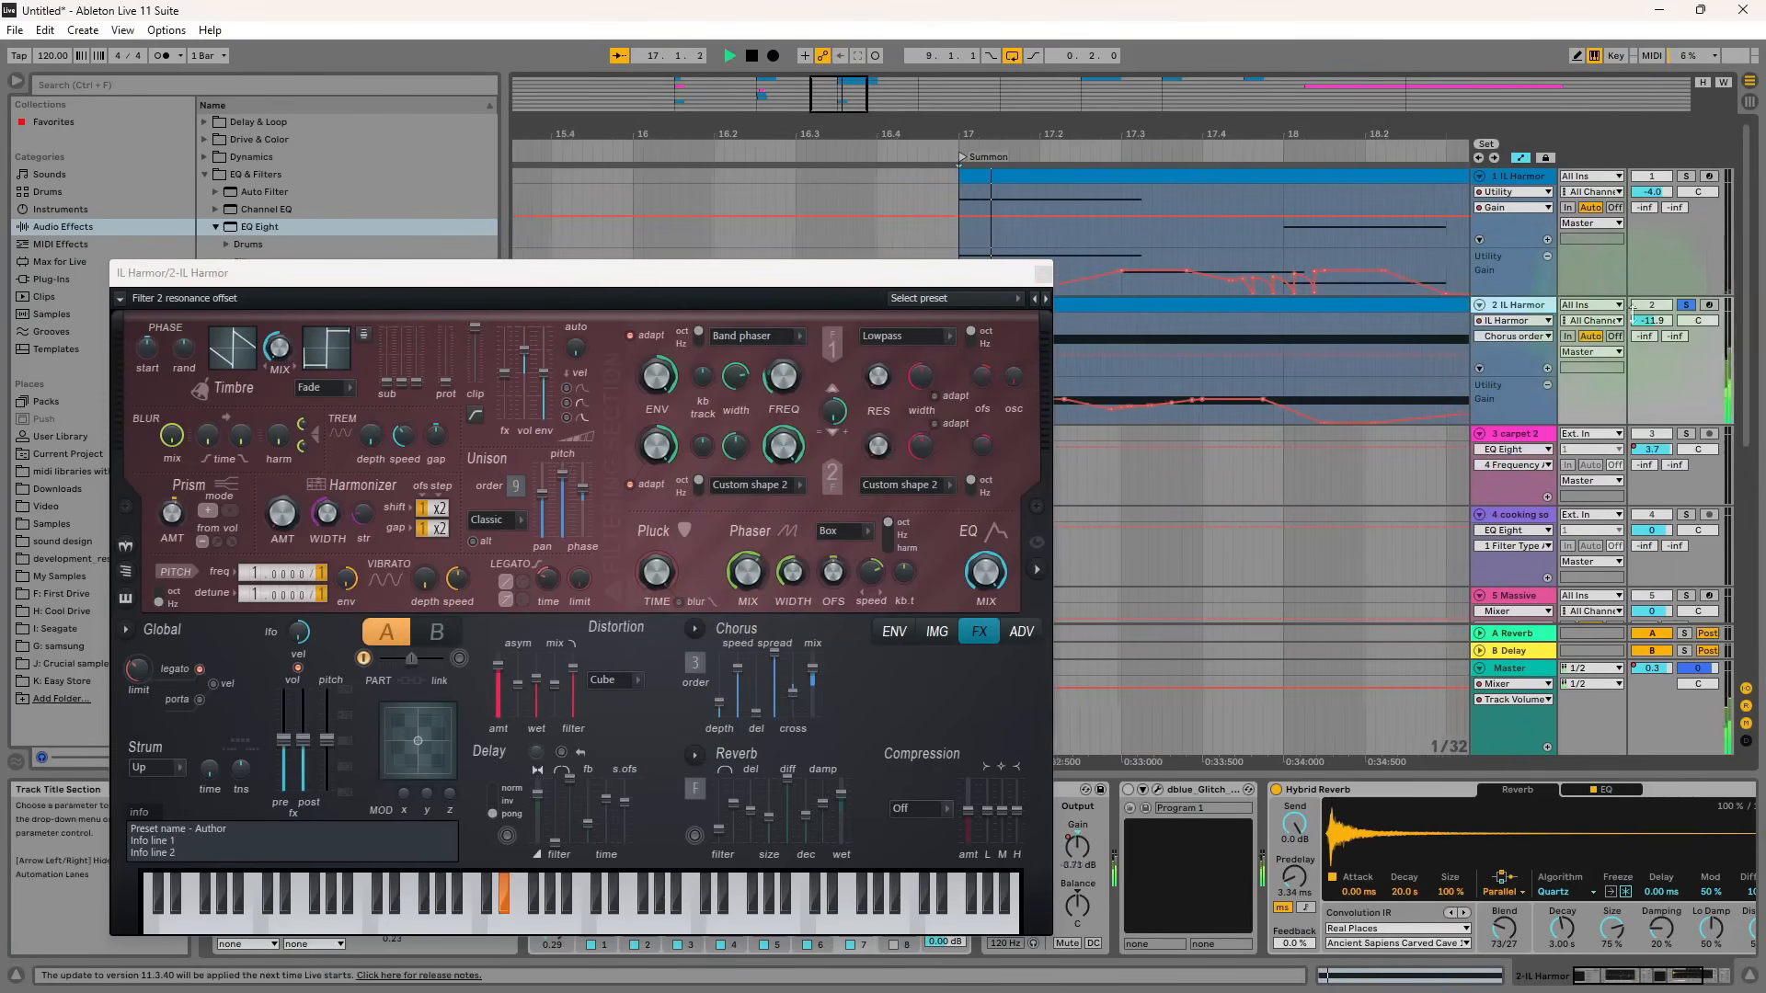
left_click(697, 659)
key("space")
key("space")
Set Harmor's filter 1 frequency to 12%, delete the automation of that parameter and audition the Summon clip.
left_click_drag(783, 377, 785, 371)
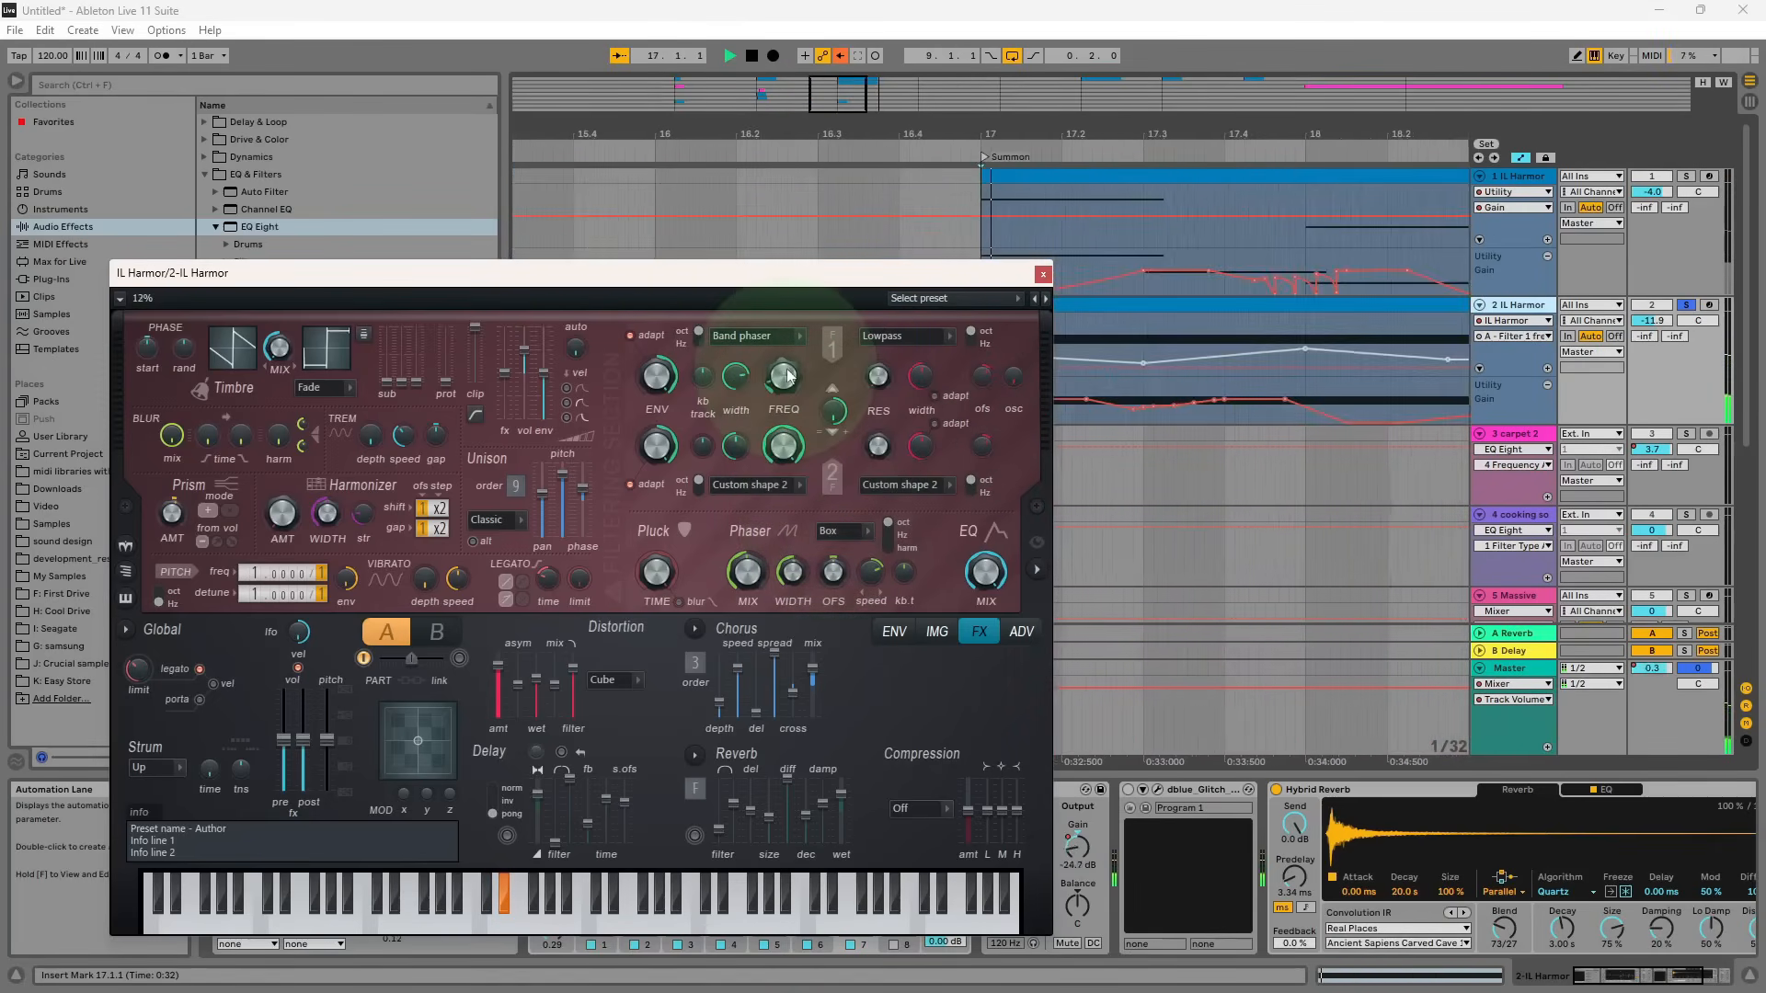
left_click(1042, 276)
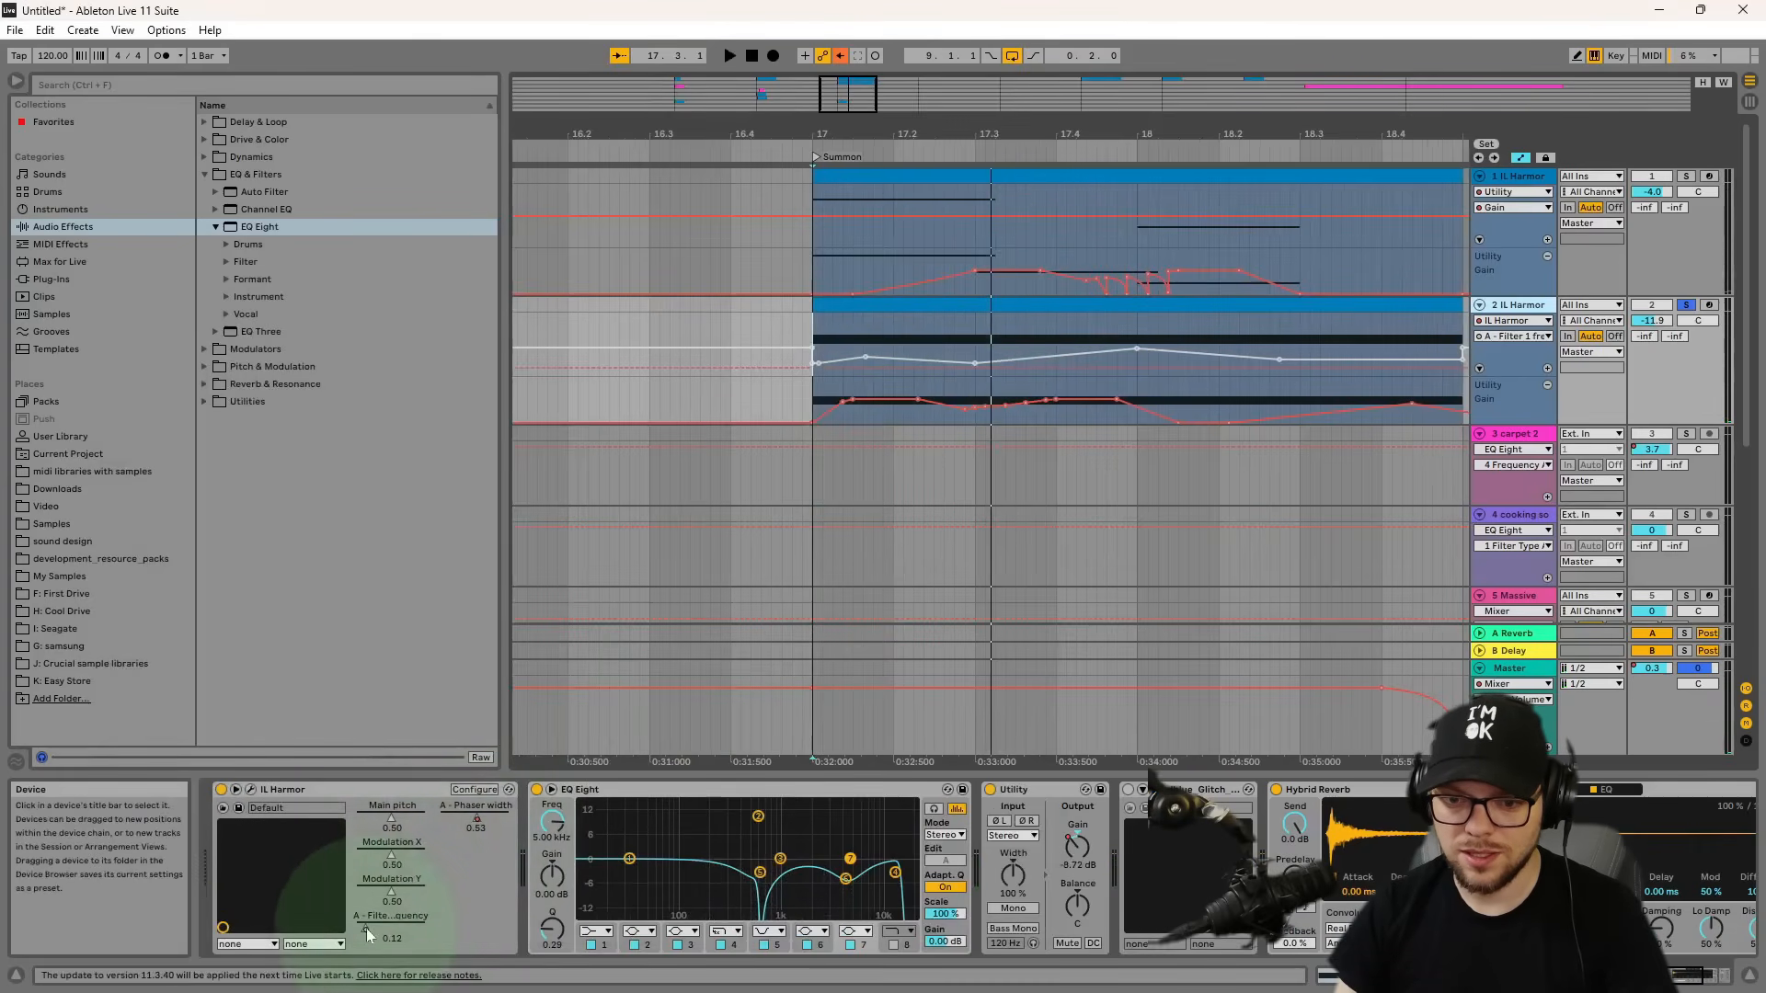
right_click(395, 924)
left_click(454, 883)
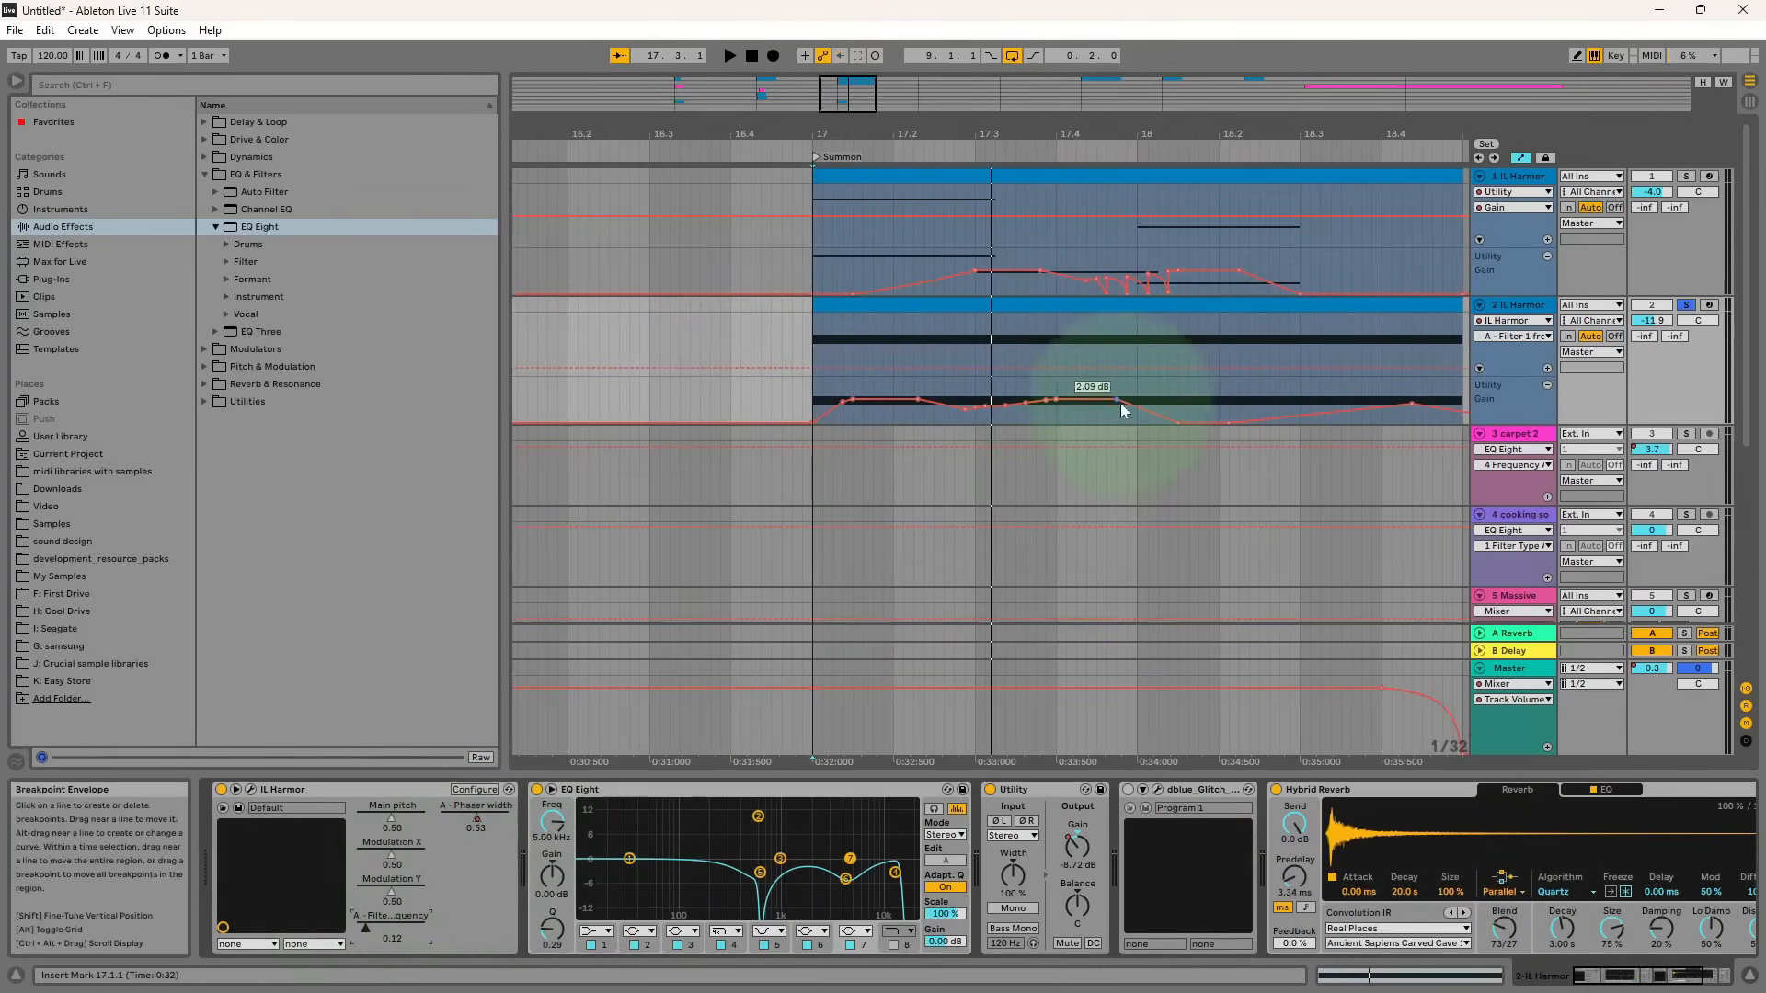
key("space")
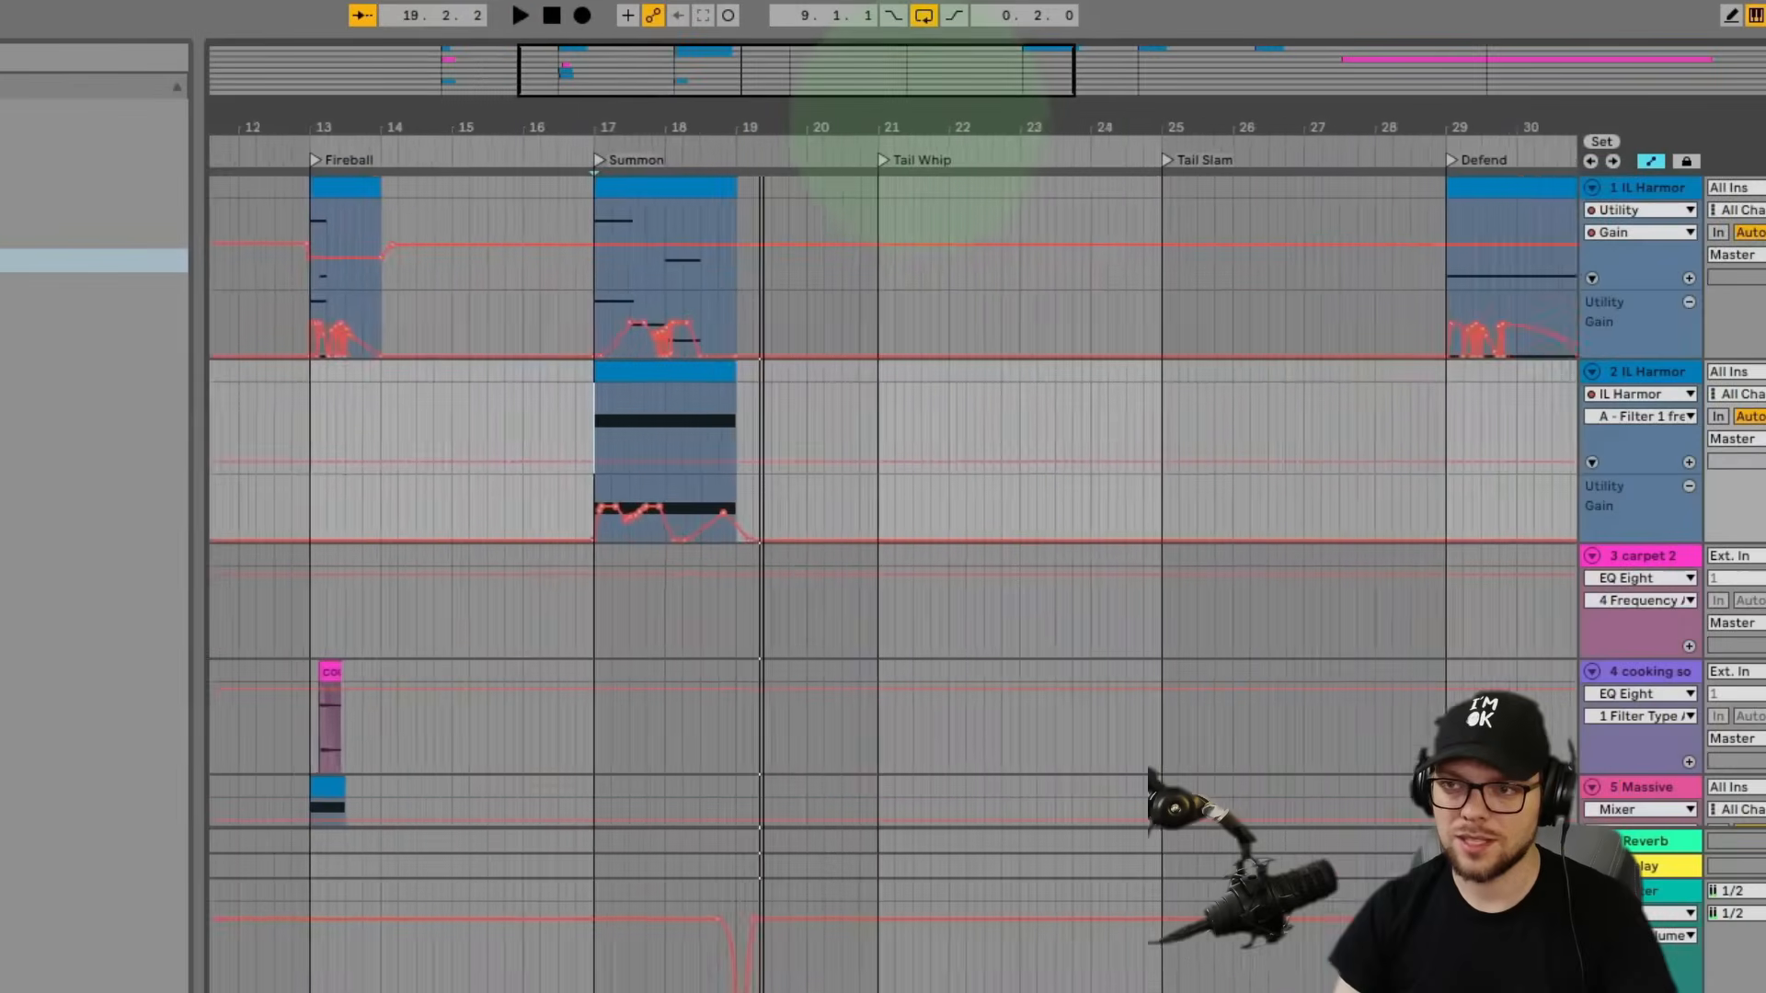
Place tube sounds.WAV from the Dragon sounds samples on empty audio track 8 around the Tail Whip marker.
key("minus")
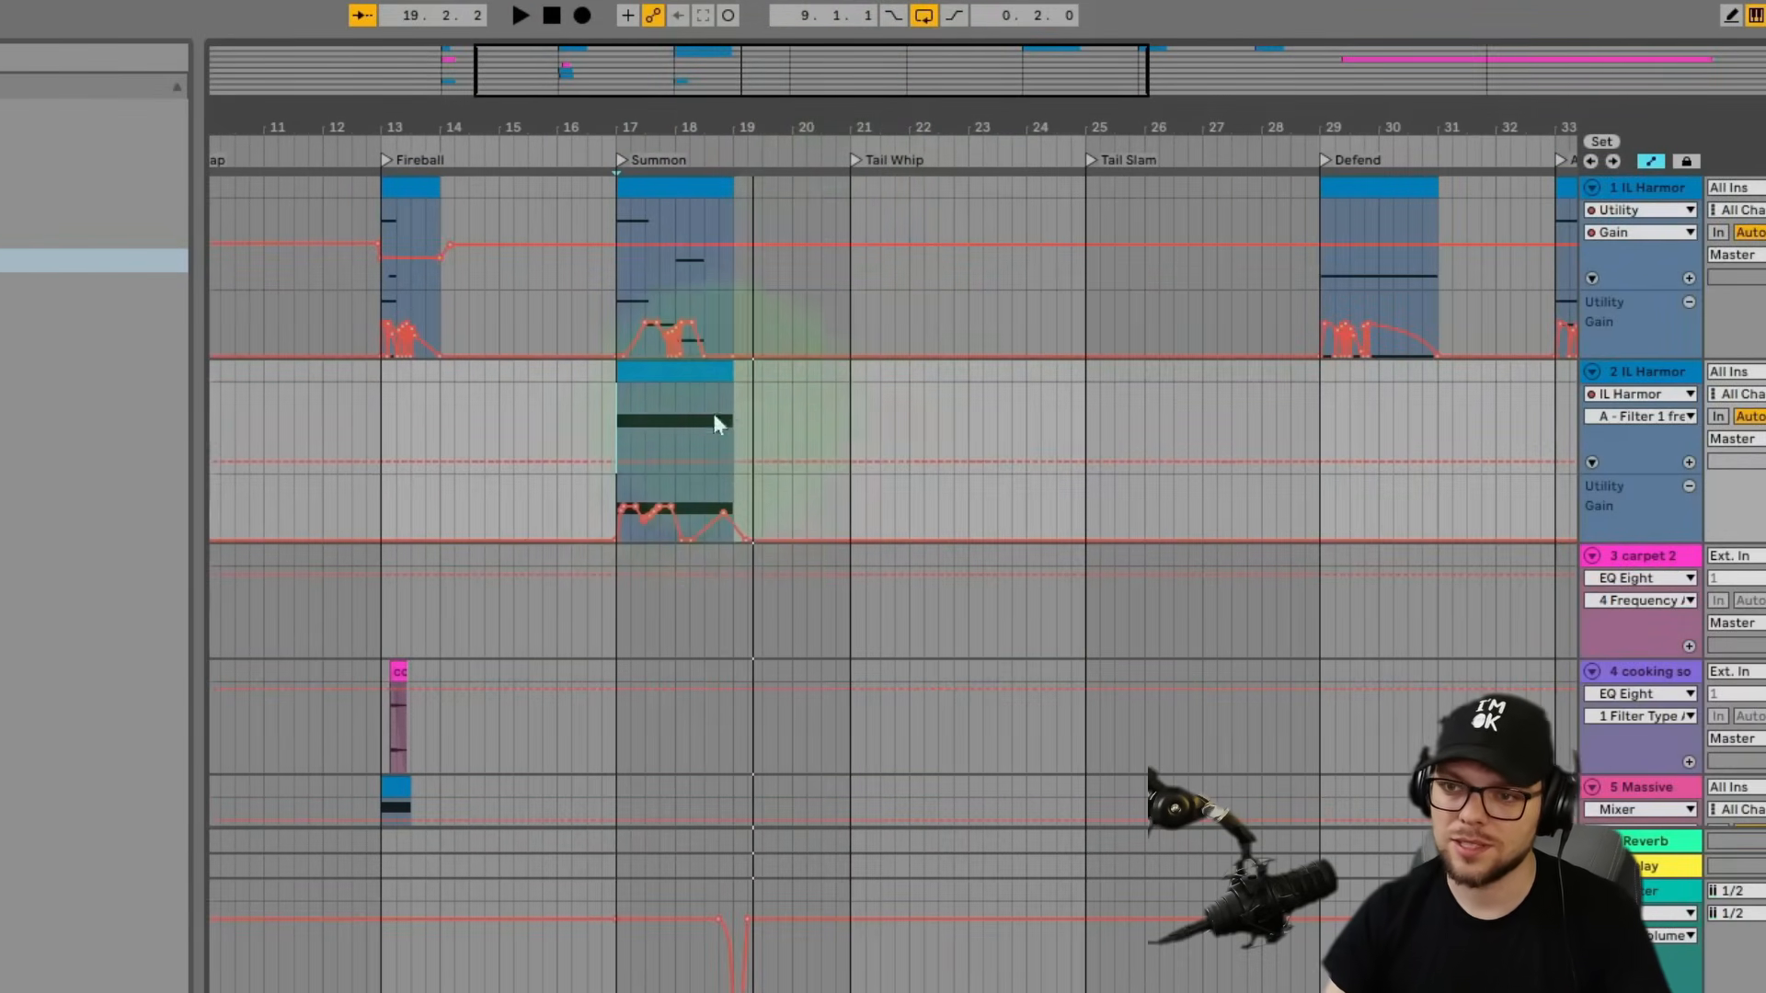
left_click(856, 424)
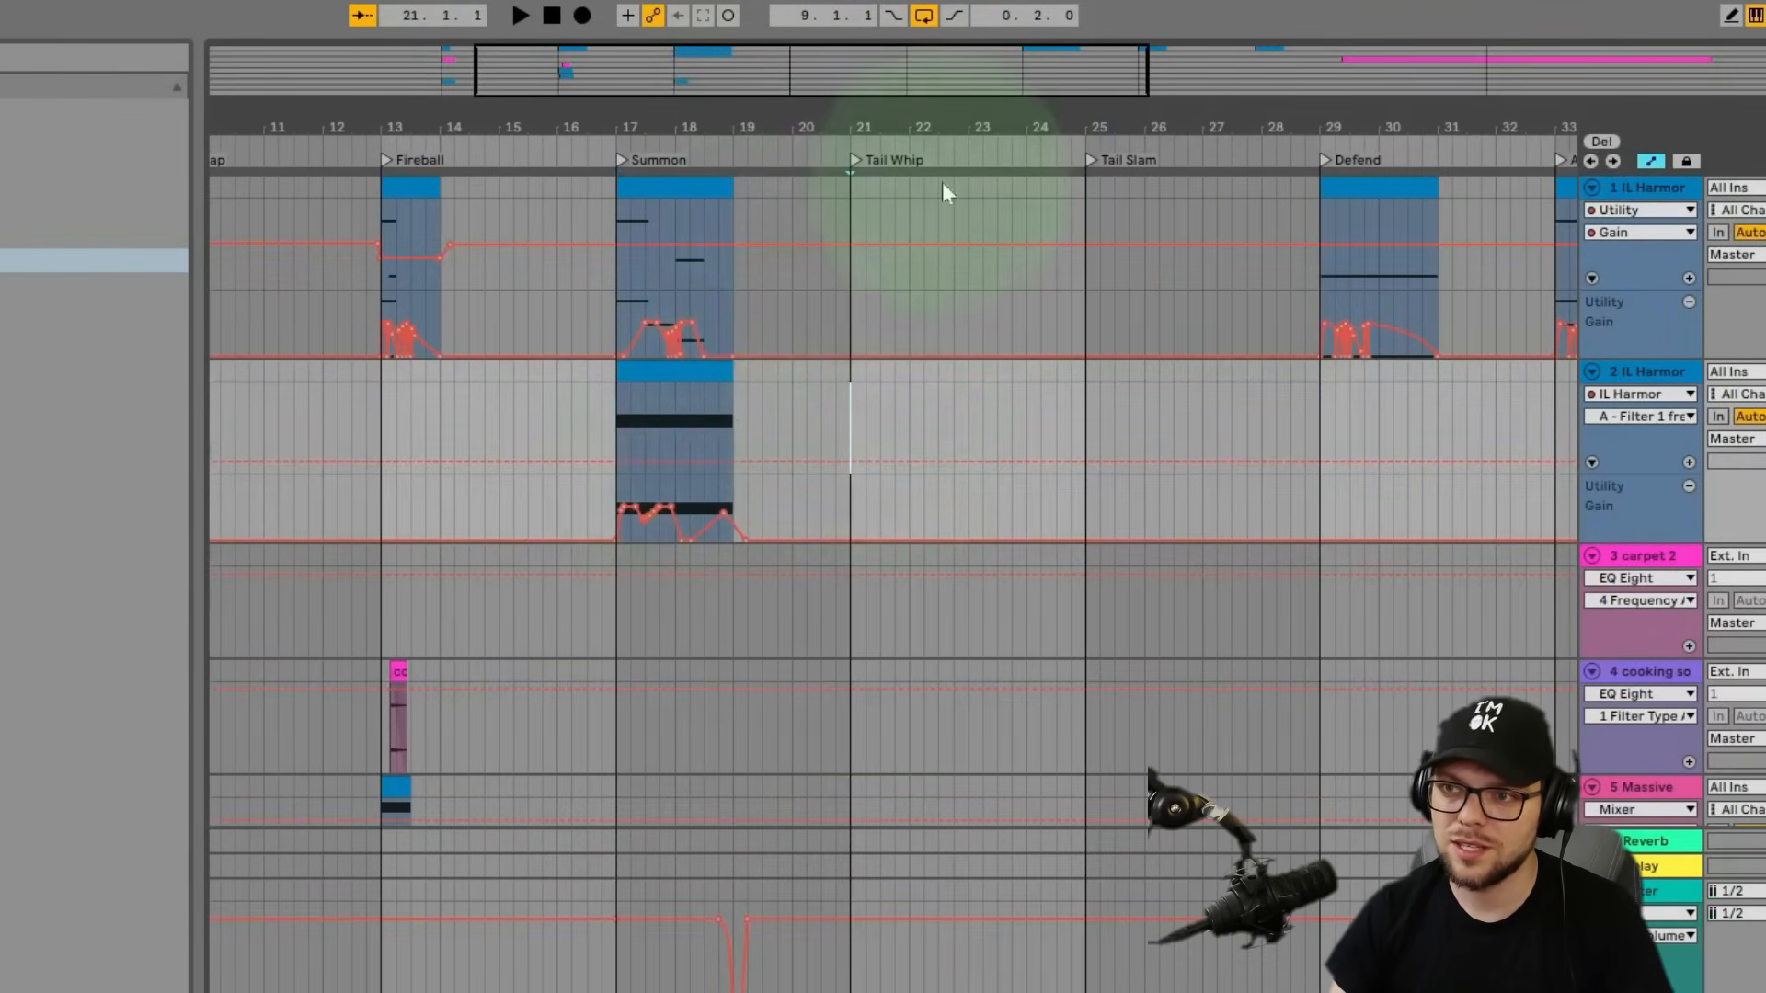
scroll(881, 350, "down", 5)
scroll(867, 412, "up", 5)
scroll(840, 517, "down", 2)
scroll(1157, 524, "up", 2)
scroll(1212, 481, "down", 5)
key("ctrl+t")
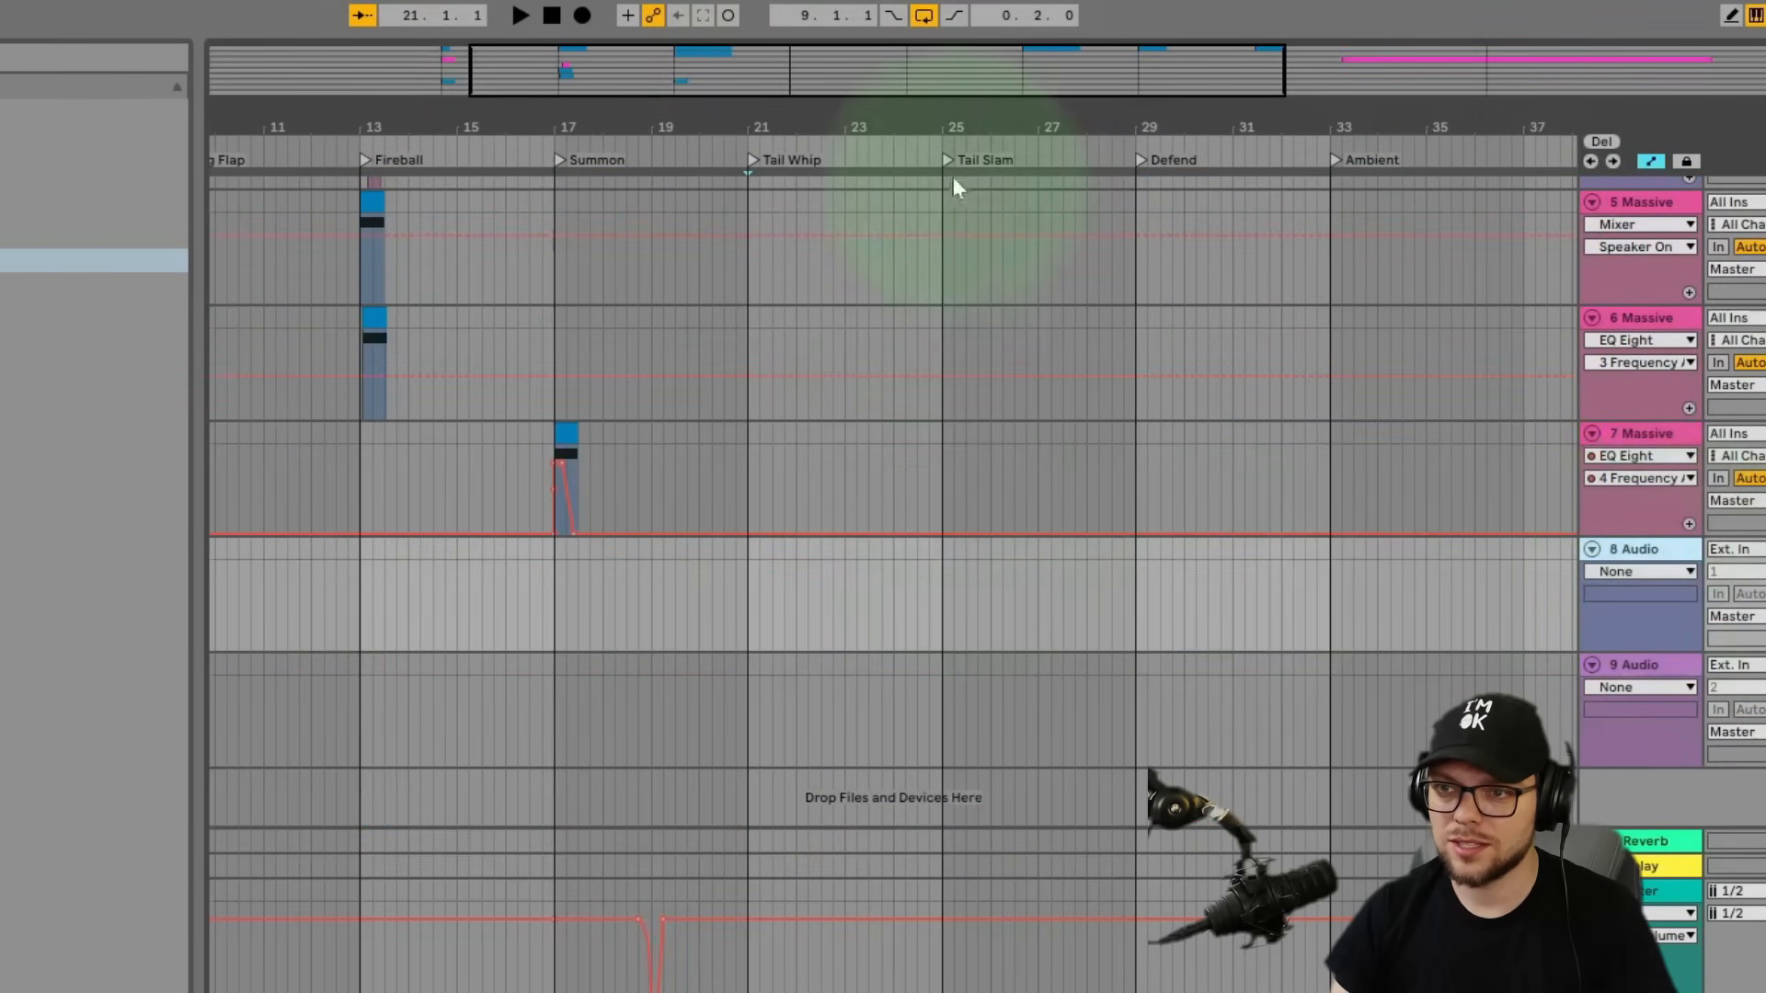
left_click_drag(866, 123, 877, 138)
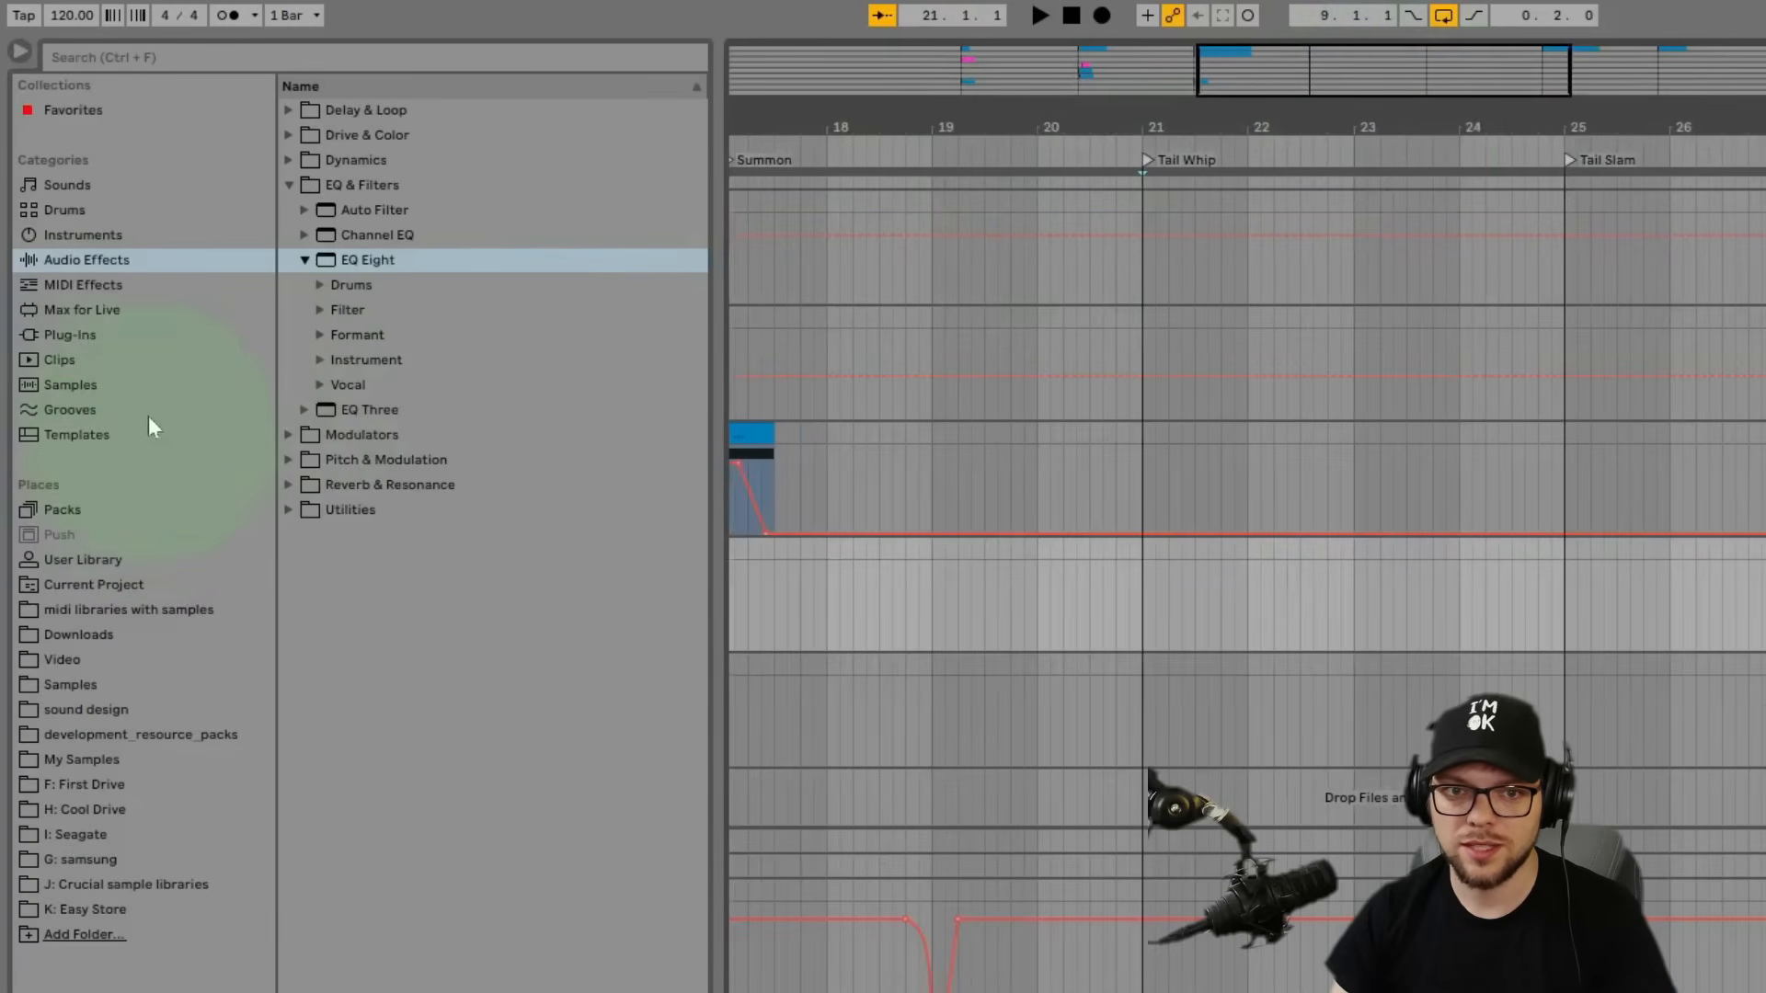
left_click(111, 386)
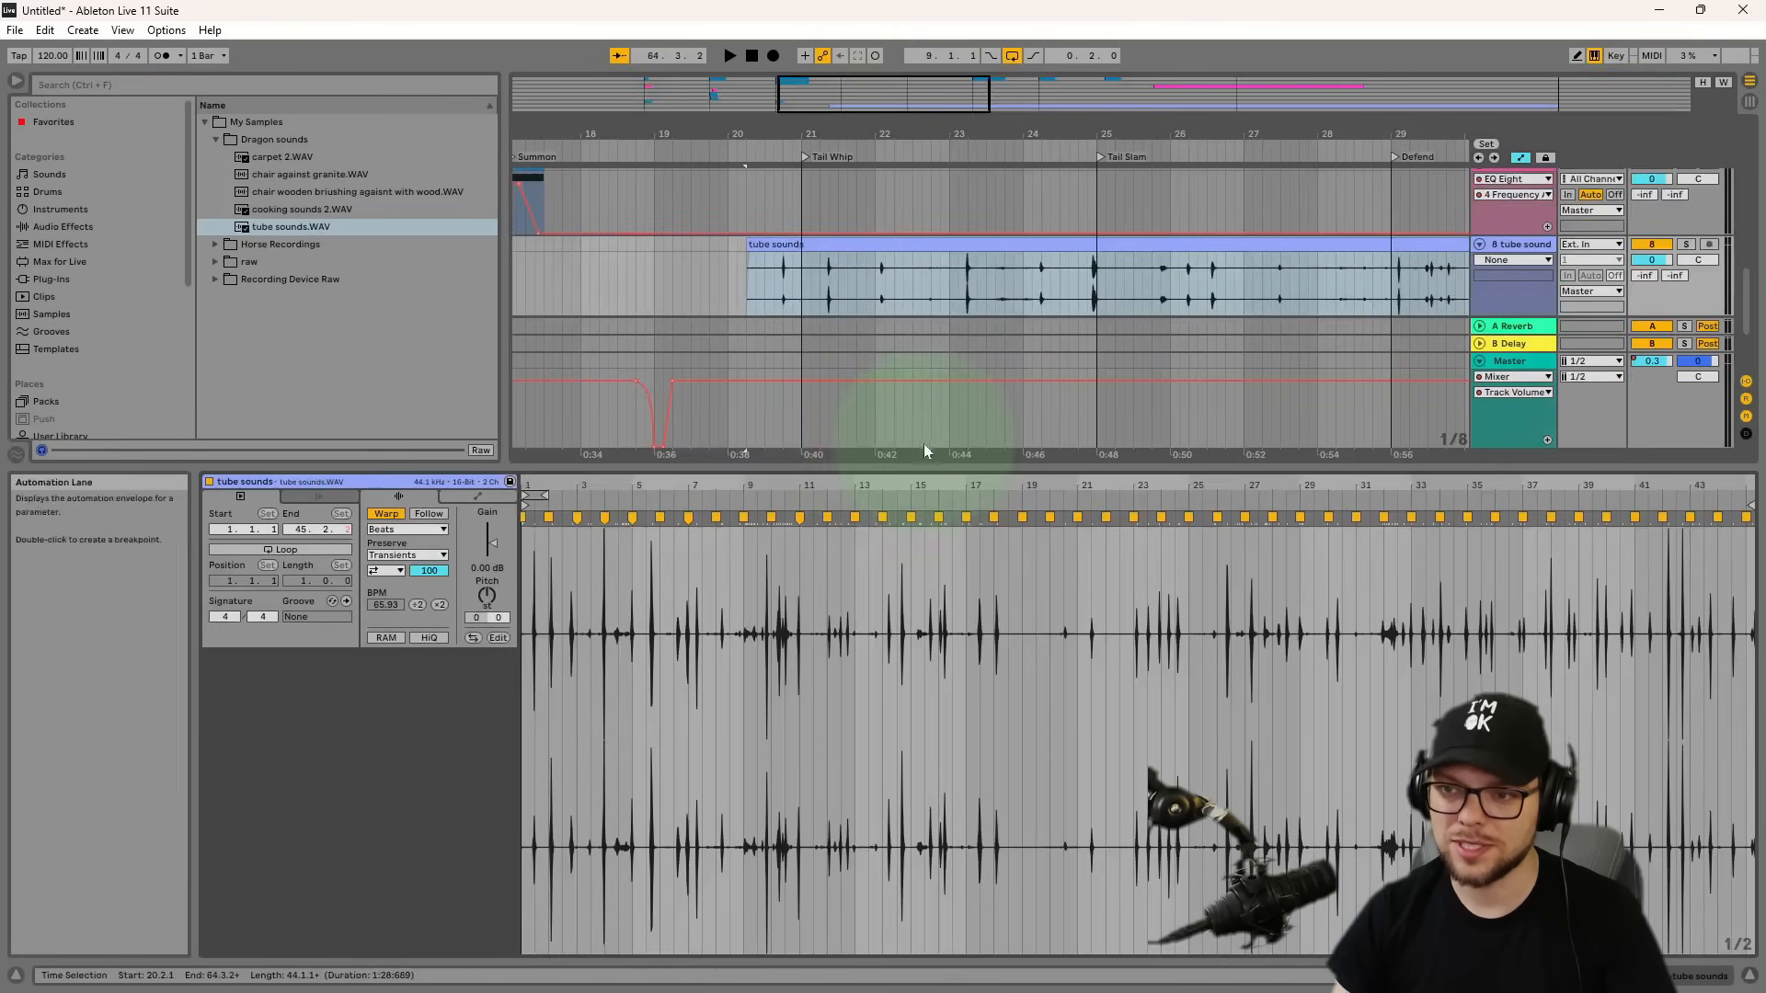
Turn off warping for the tube sounds clip, solo its track and audition several of its hits.
left_click_drag(827, 133, 849, 269)
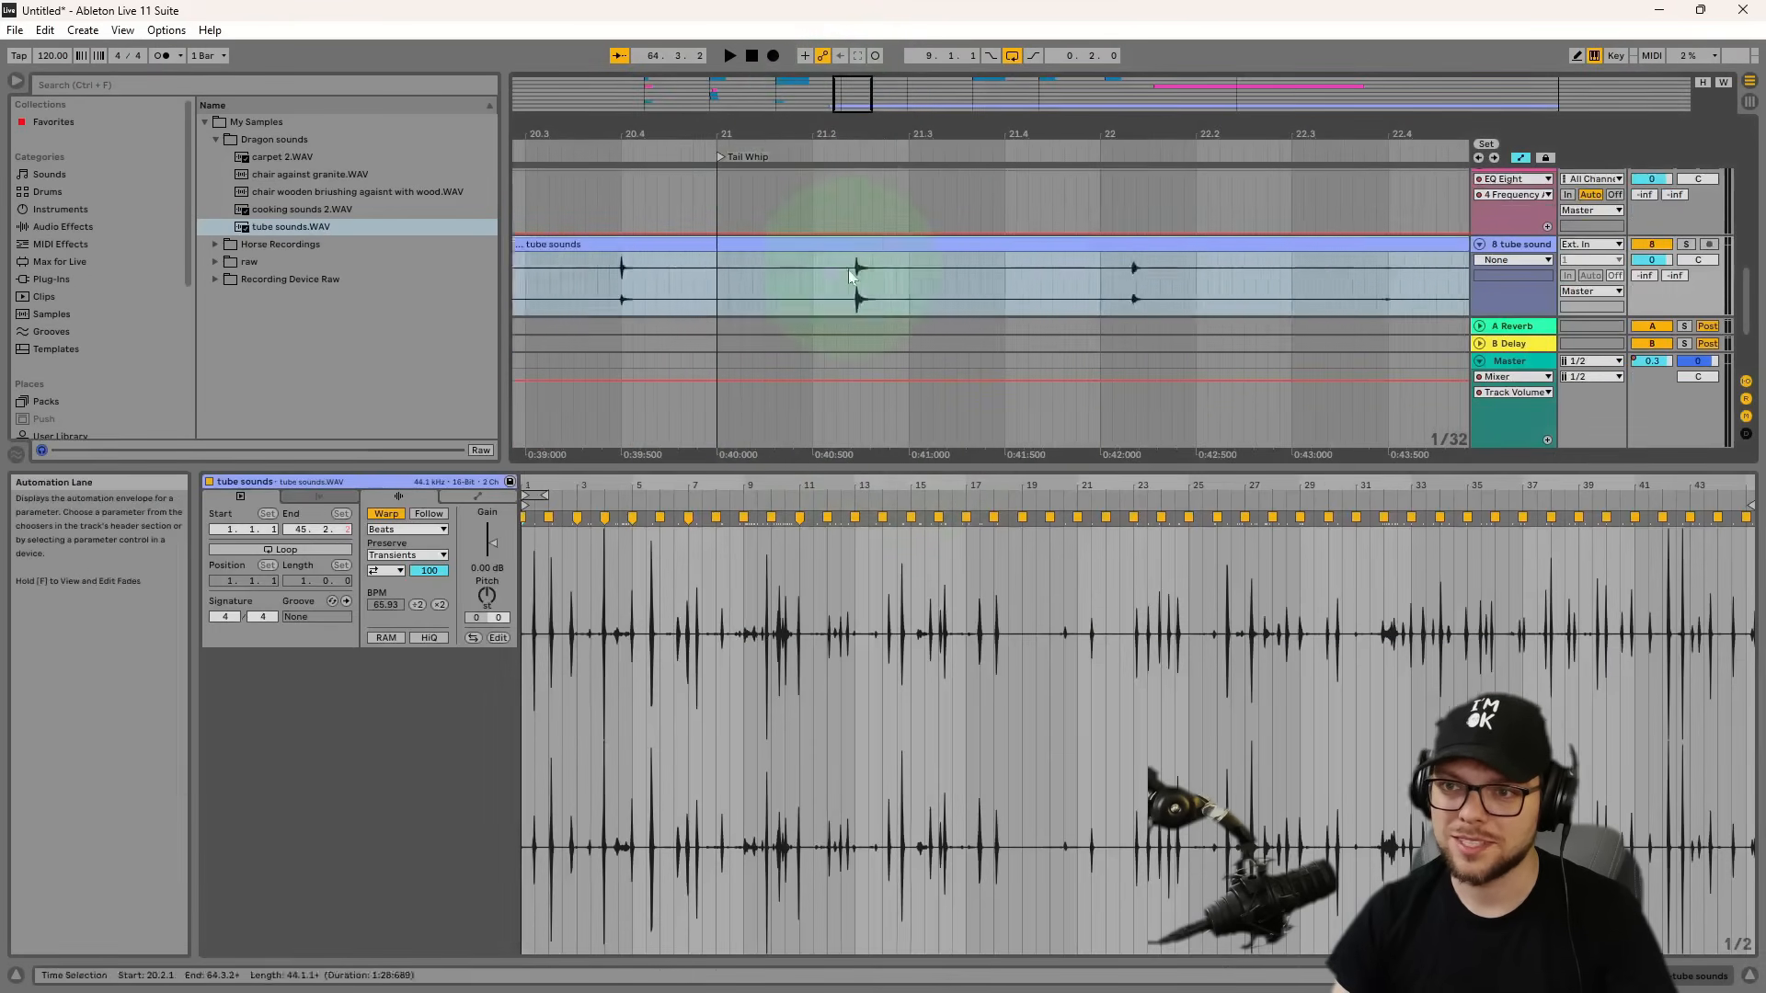
left_click(391, 517)
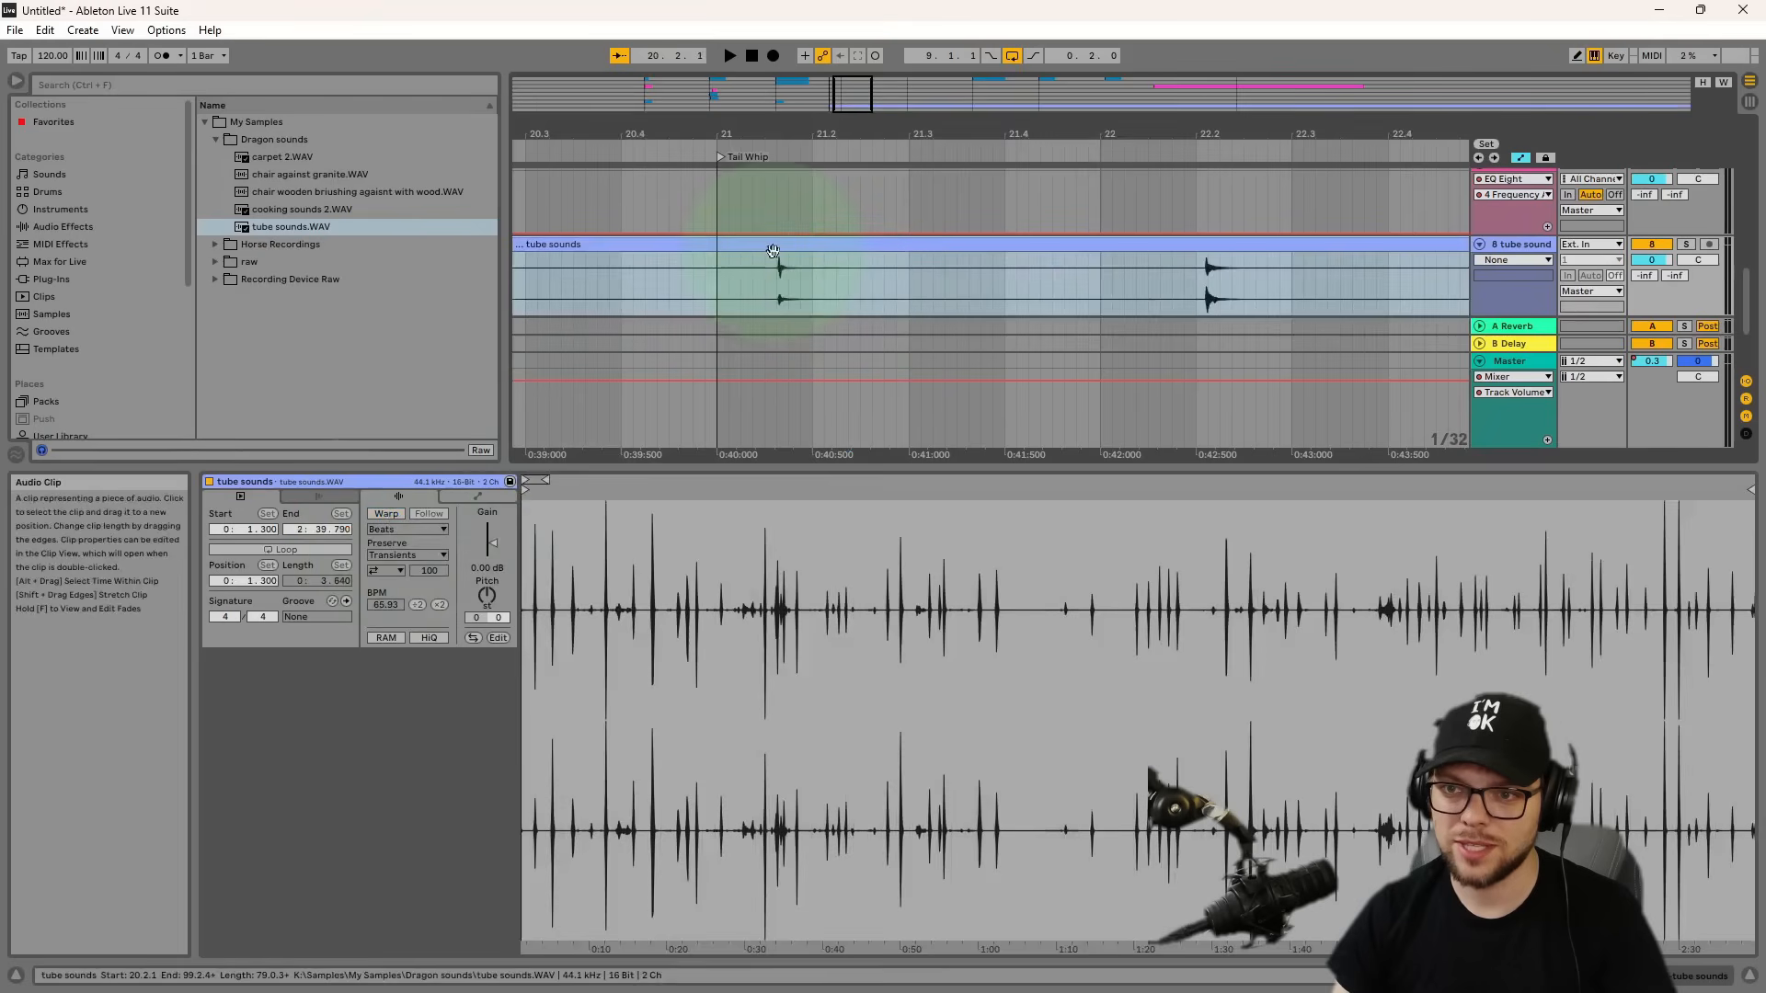
left_click(780, 269)
left_click(1304, 268)
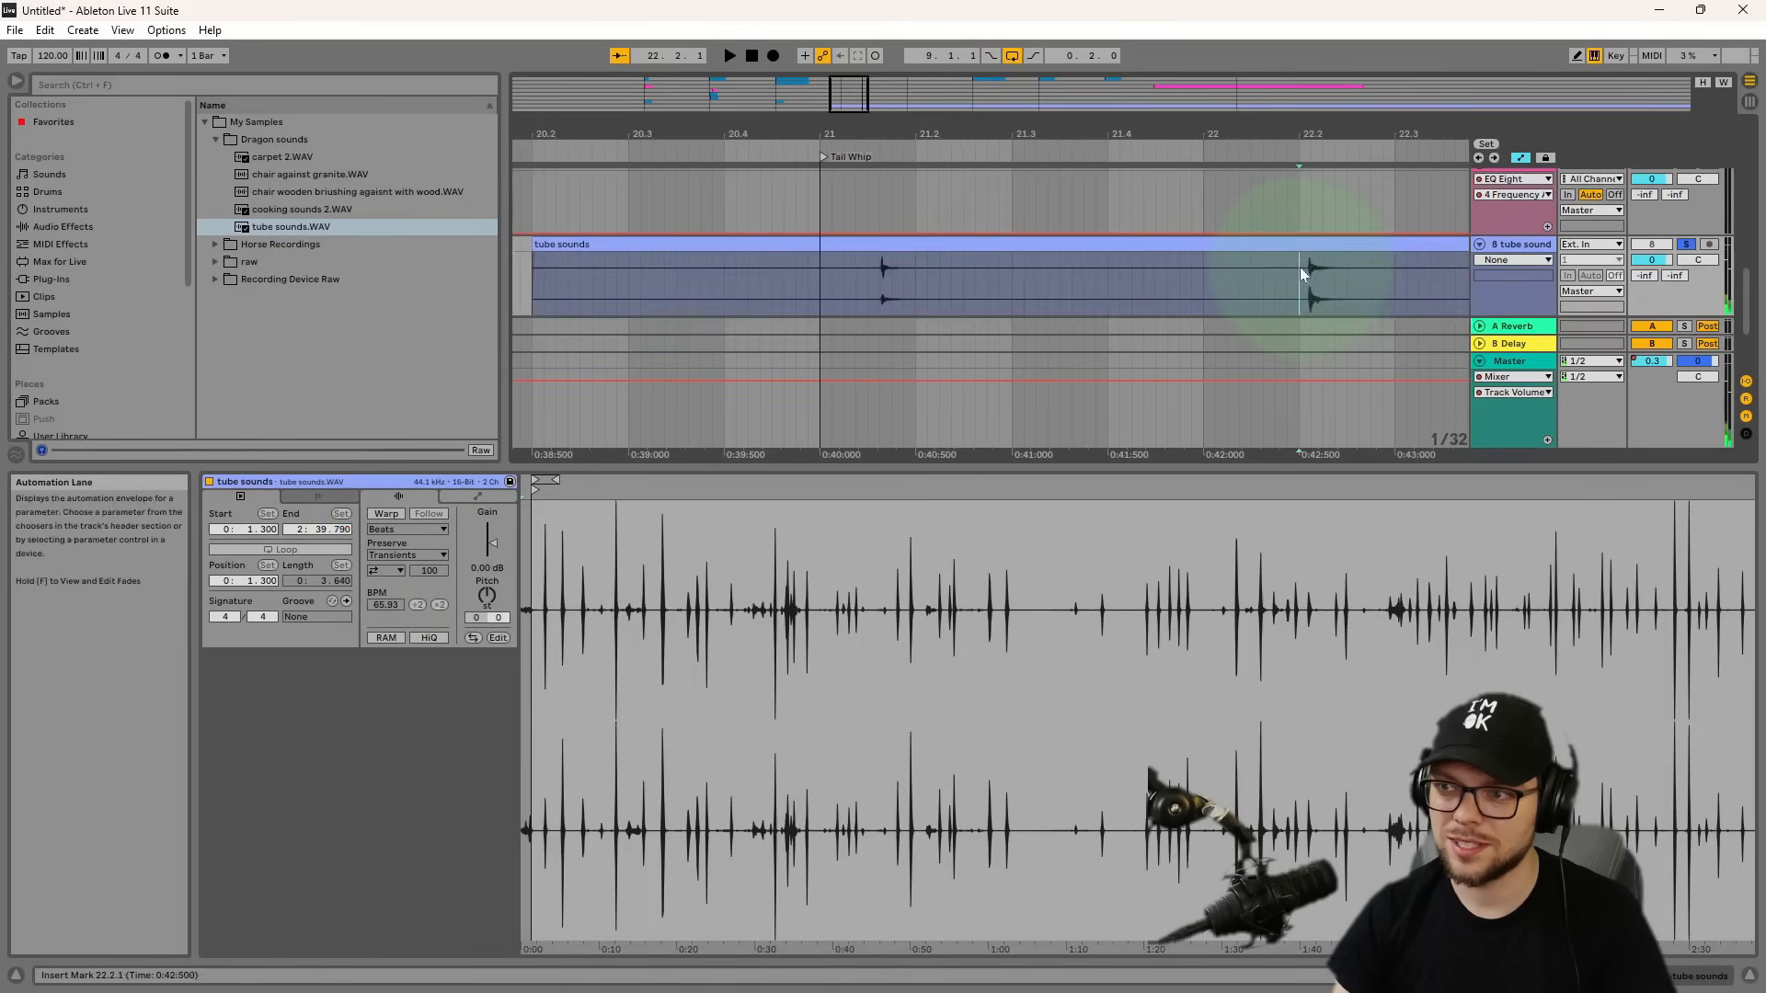
key("space")
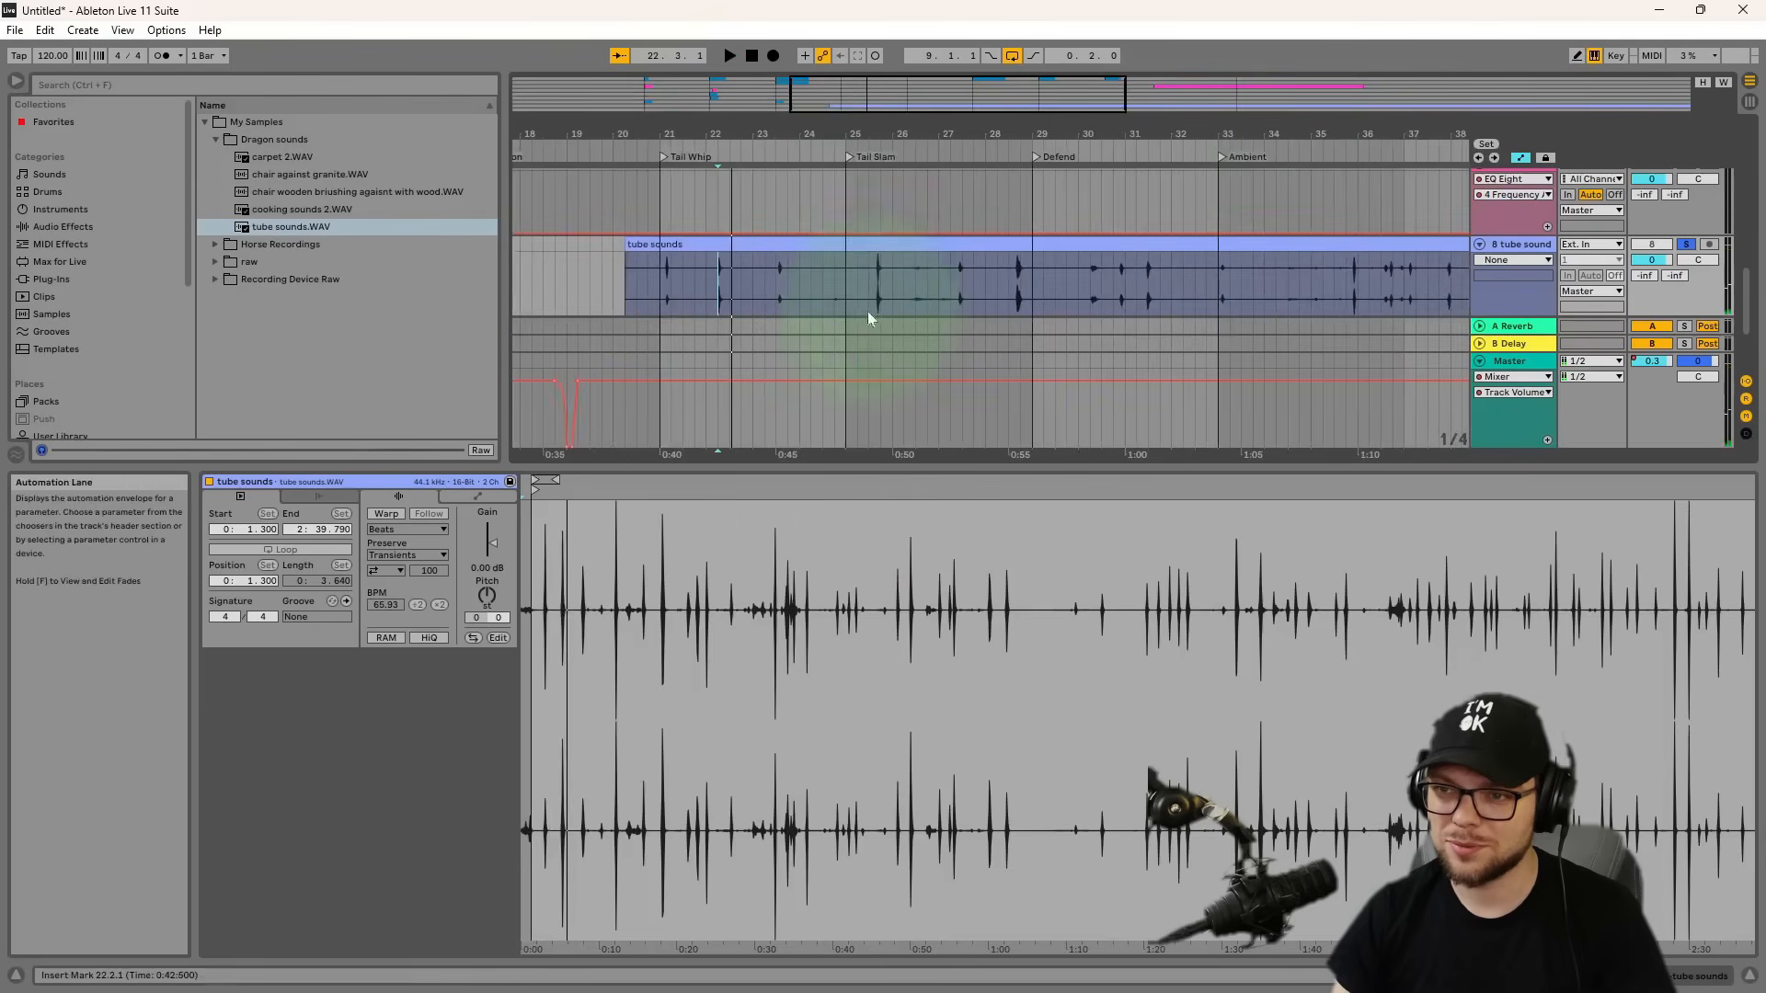
left_click(1013, 274)
key("space")
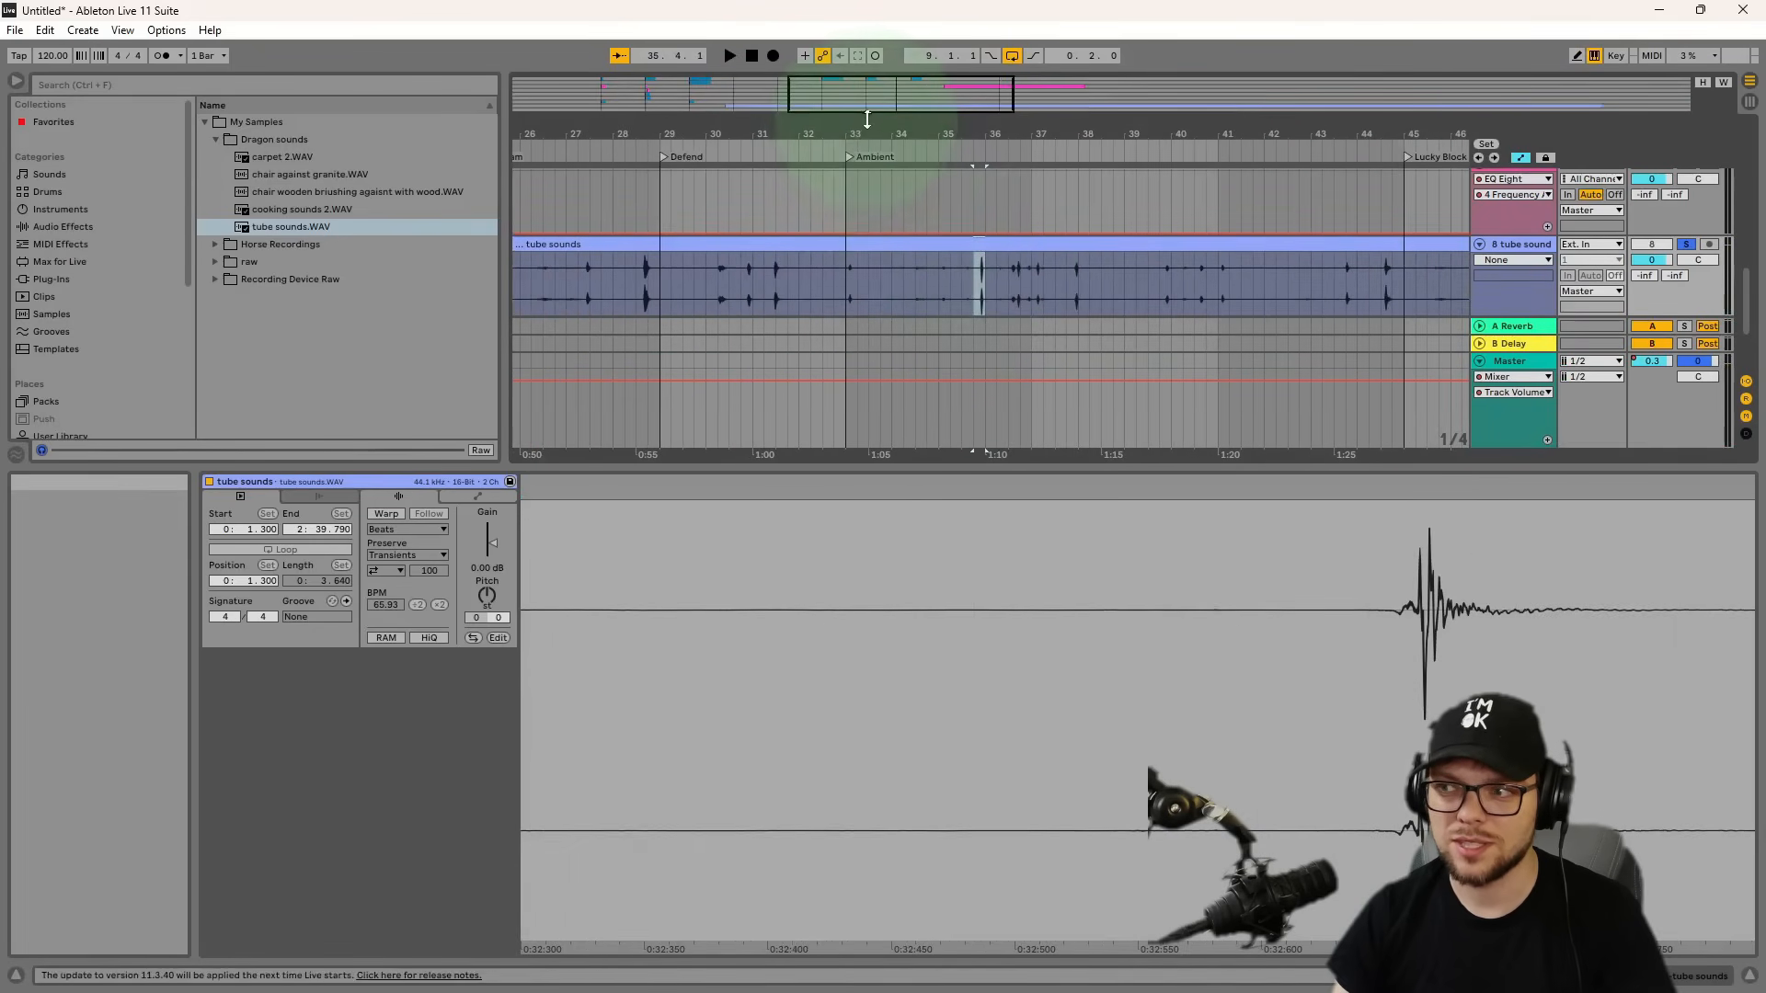
Audition further hits along the tube sounds recording to find suitable Tail Whip material.
scroll(823, 251, "down", 2)
left_click_drag(575, 132, 713, 172)
scroll(745, 232, "up", 2)
left_click(797, 258)
key("space")
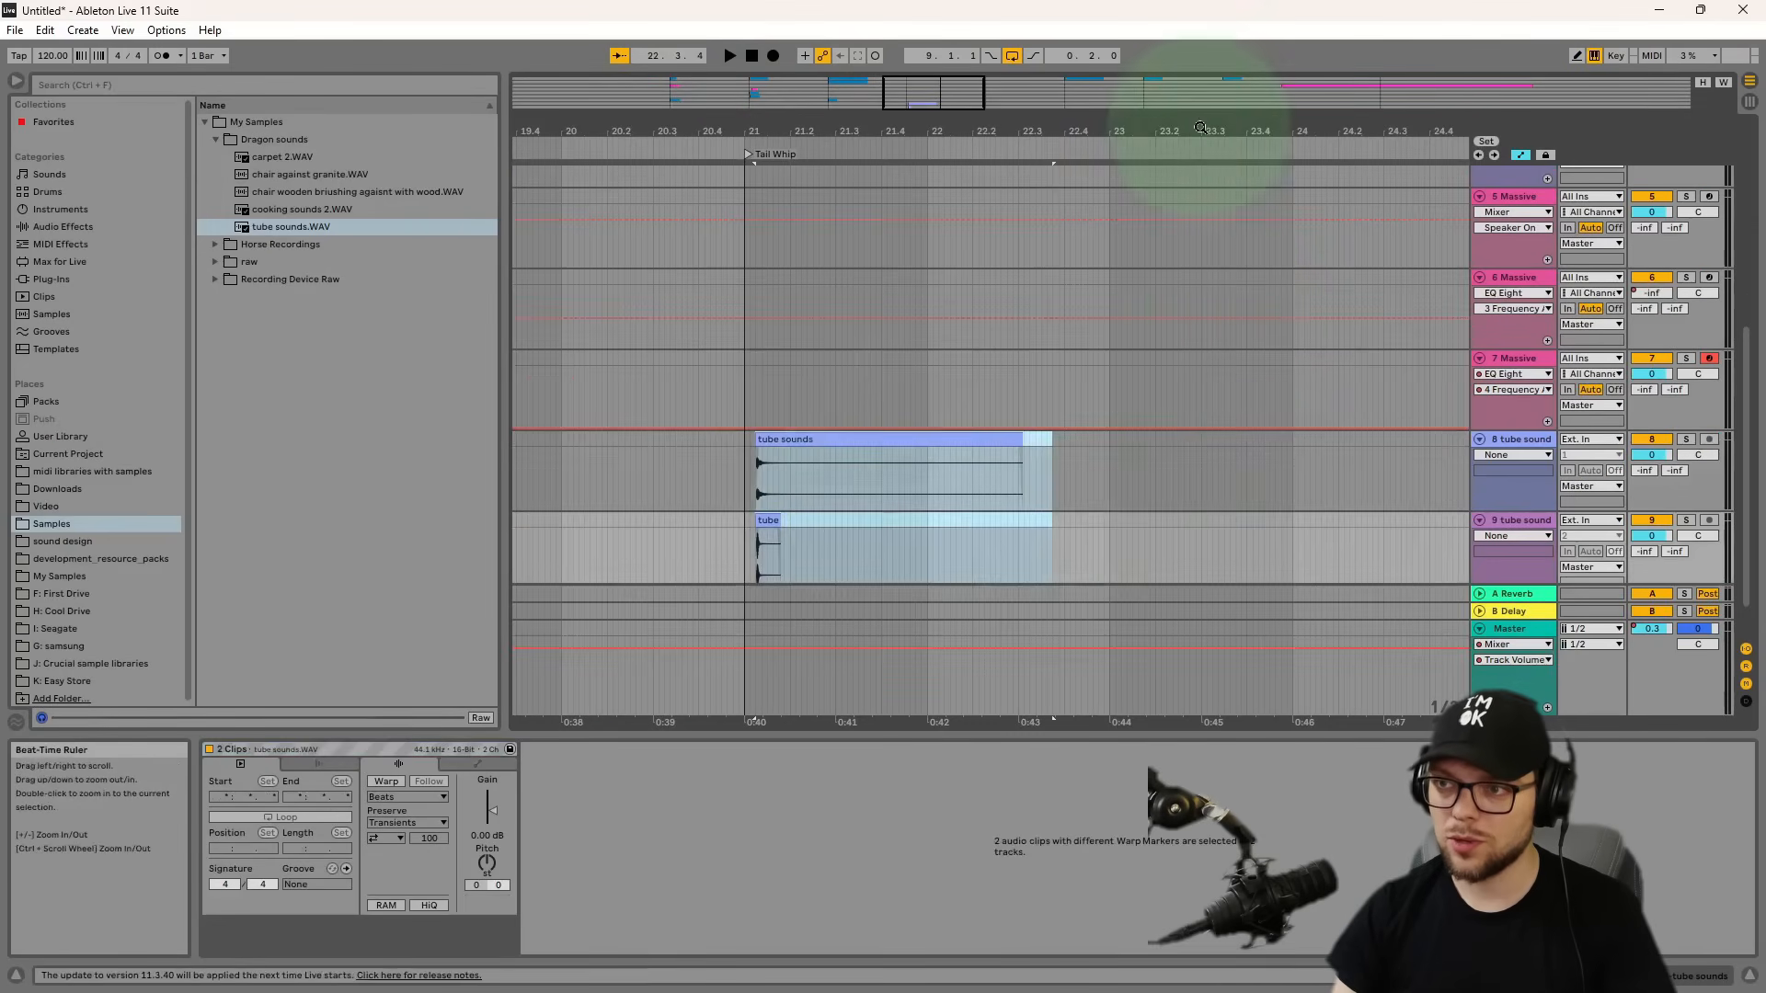
Copy both Tail Whip tube sounds clips to just after the Tail Slam marker, transpose them by -12 st and audition them.
left_click_drag(1200, 127, 917, 154)
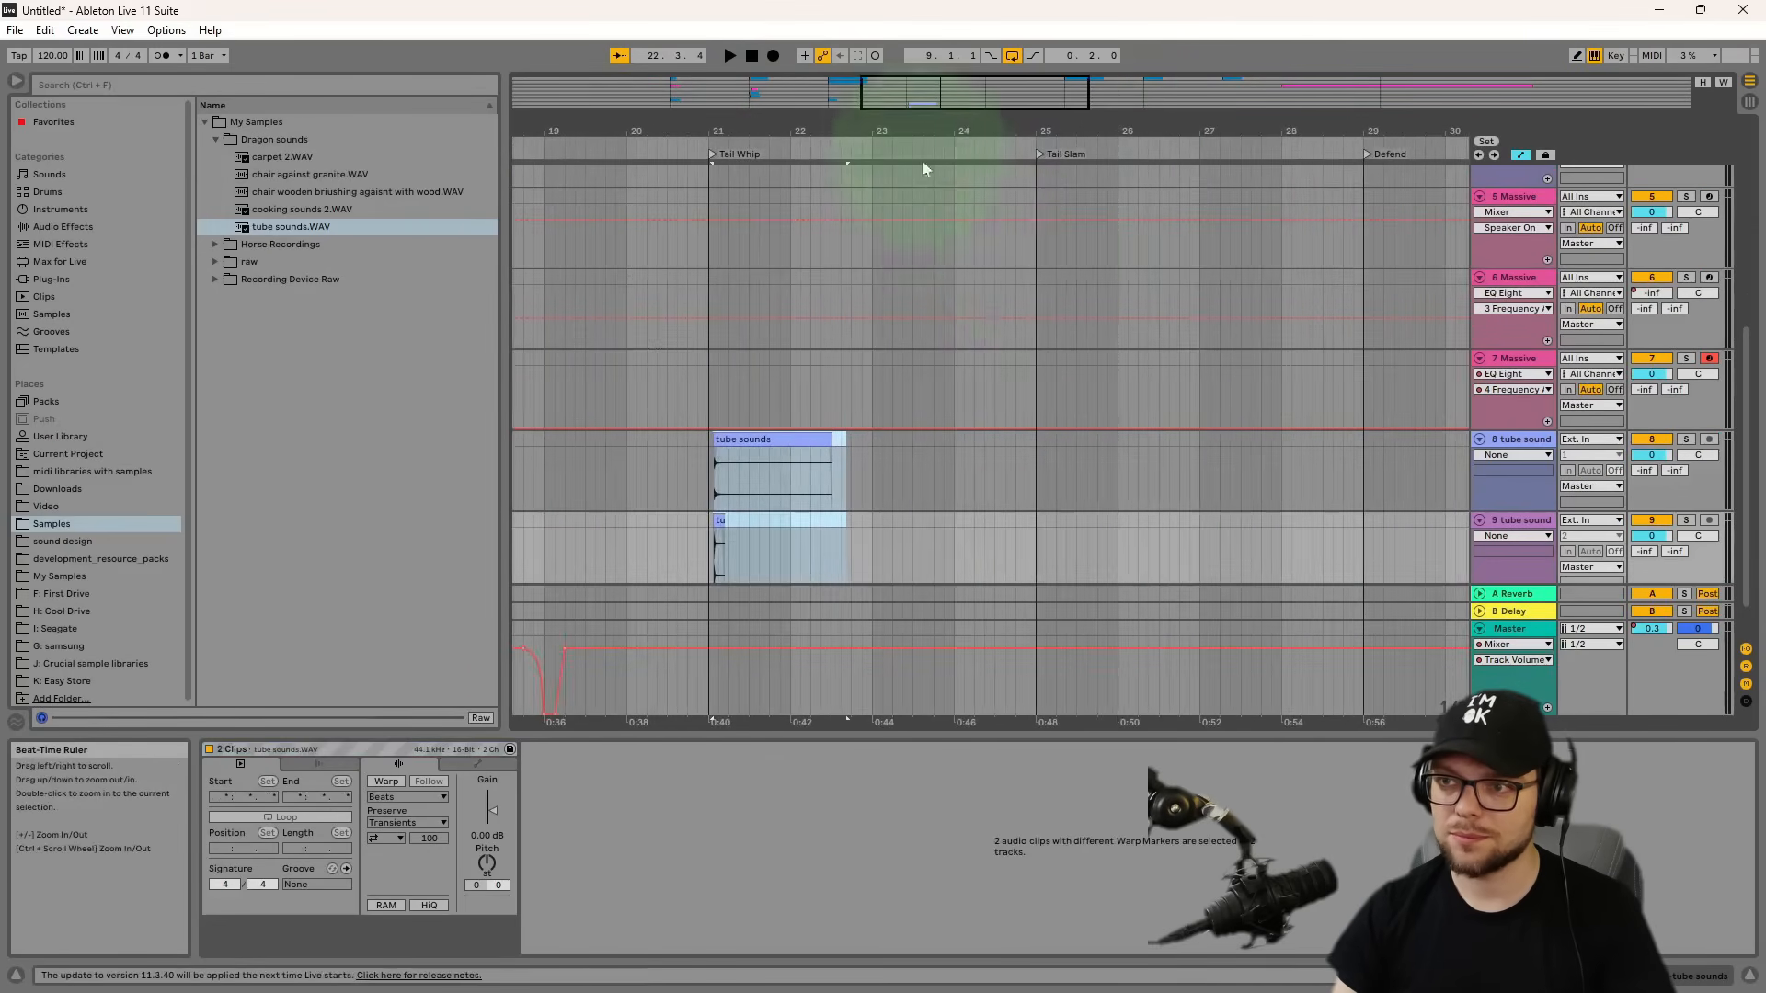
left_click(1053, 457)
left_click_drag(1046, 138, 1047, 140)
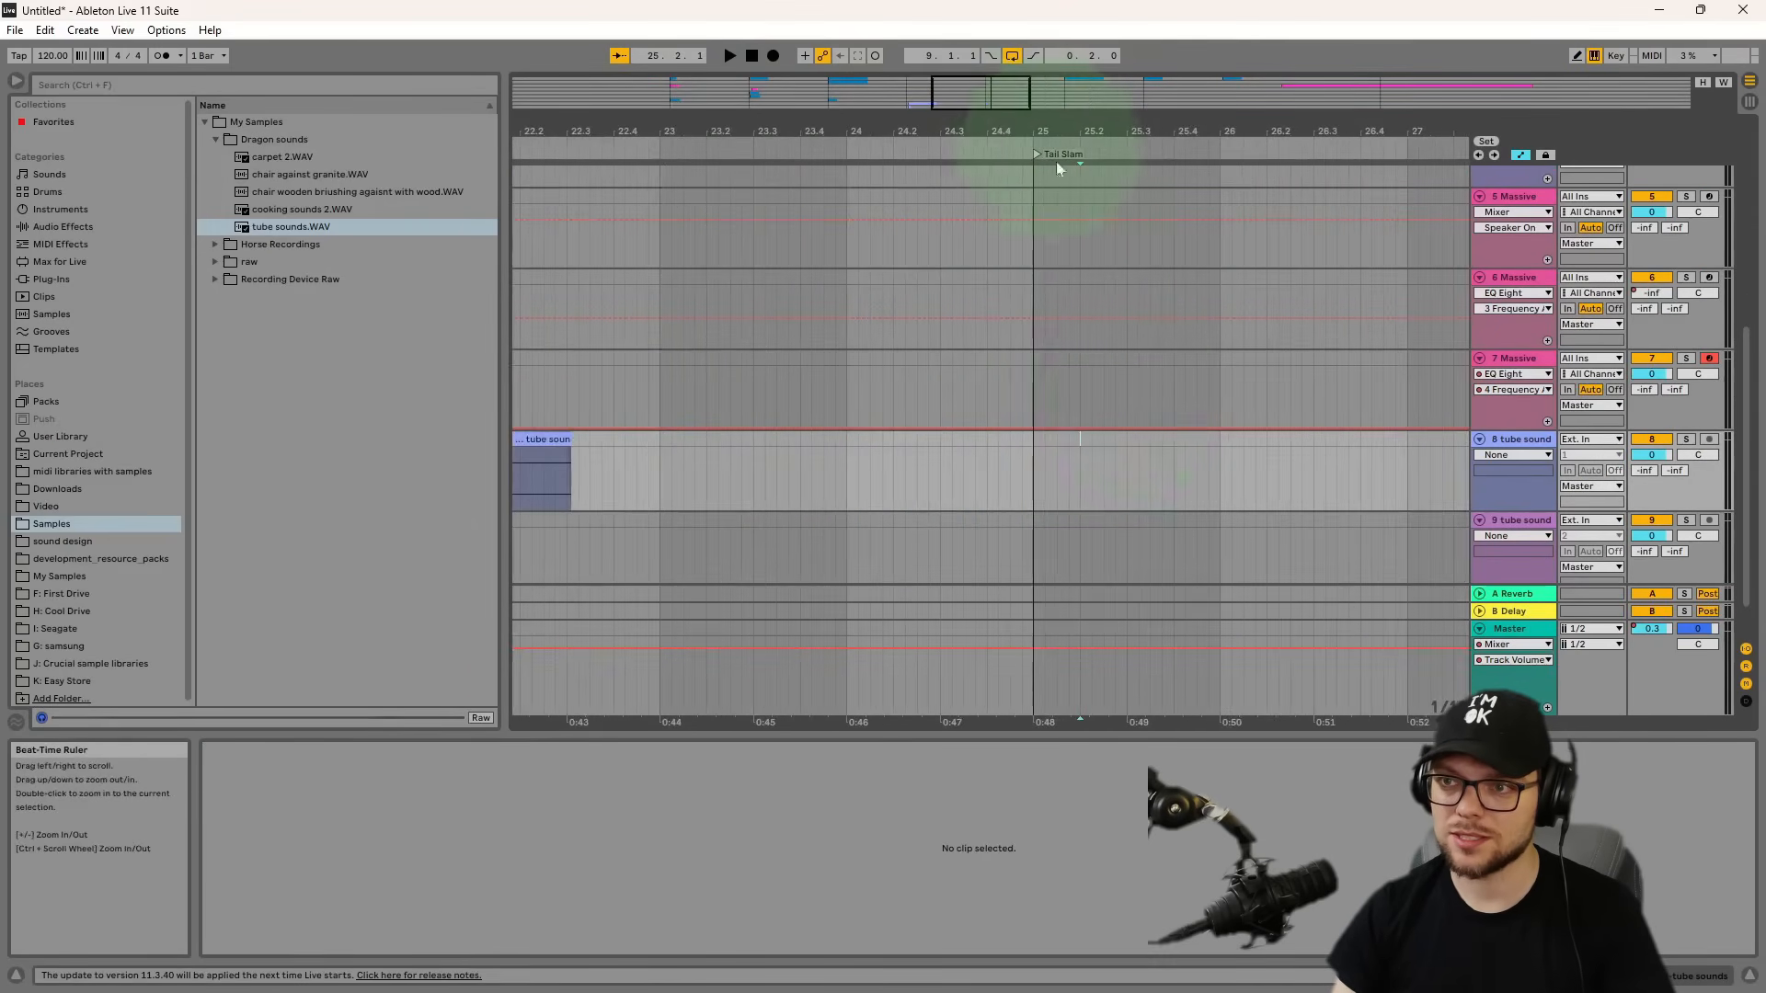
left_click(1057, 448)
key("ctrl+v")
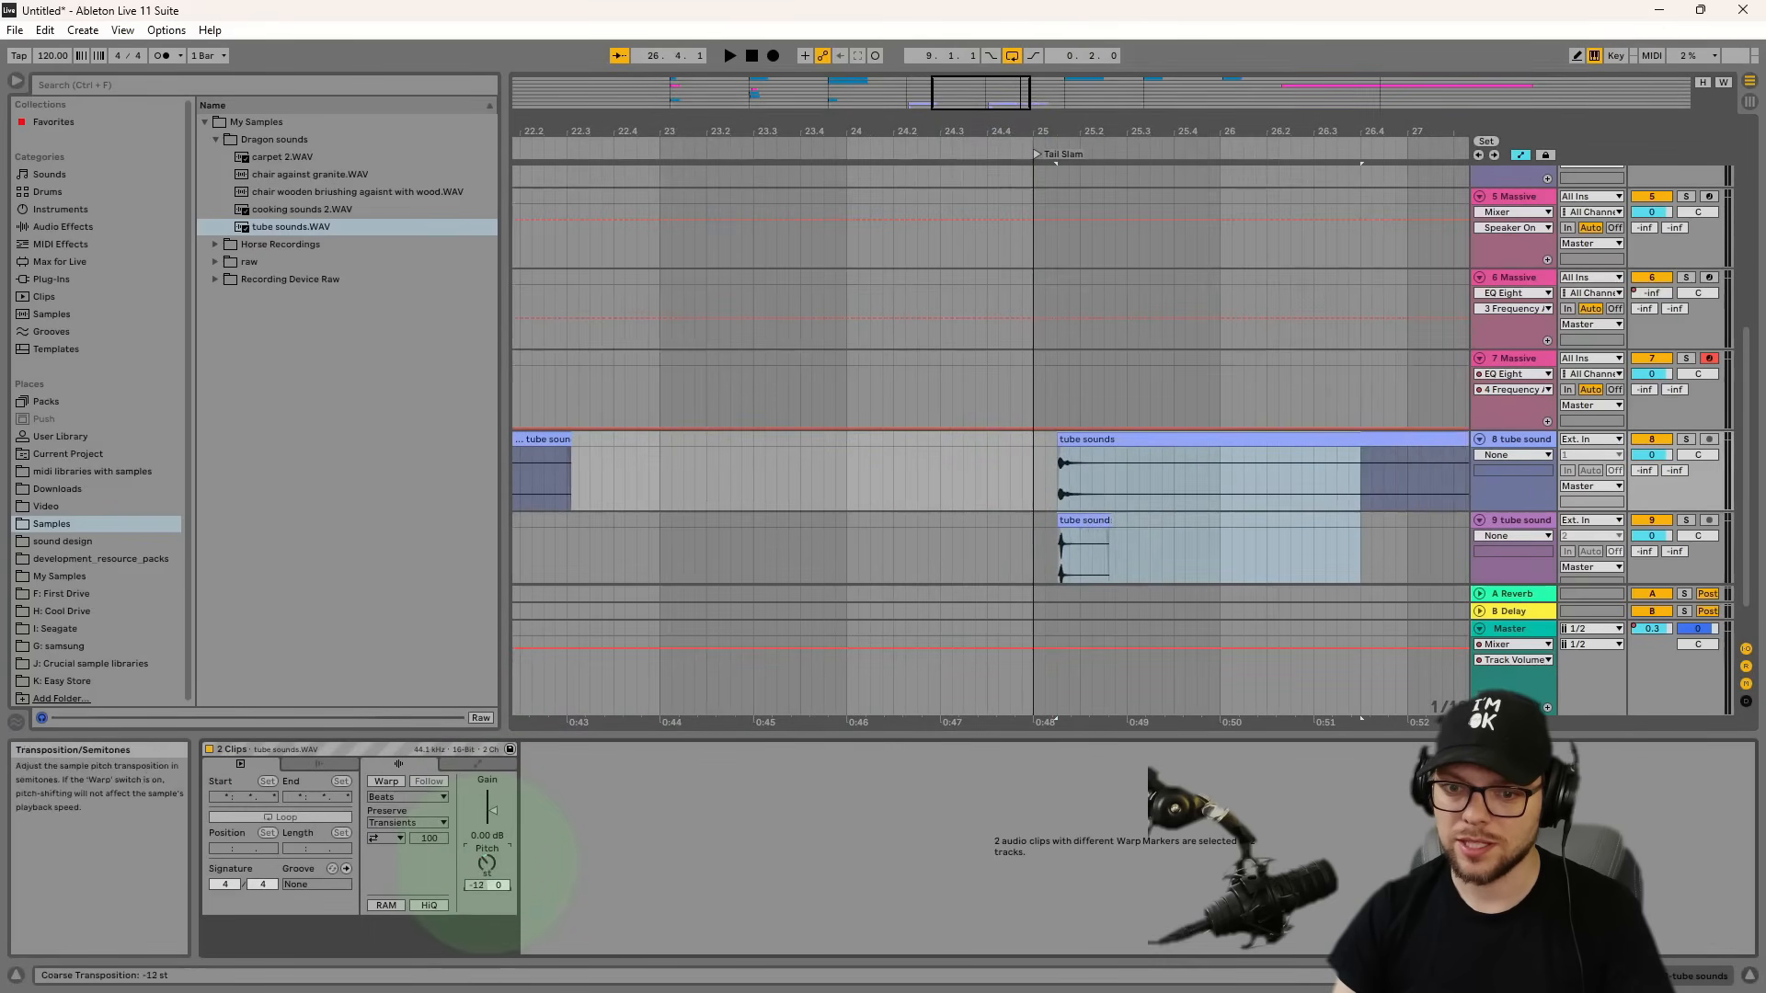
left_click(1039, 460)
key("space")
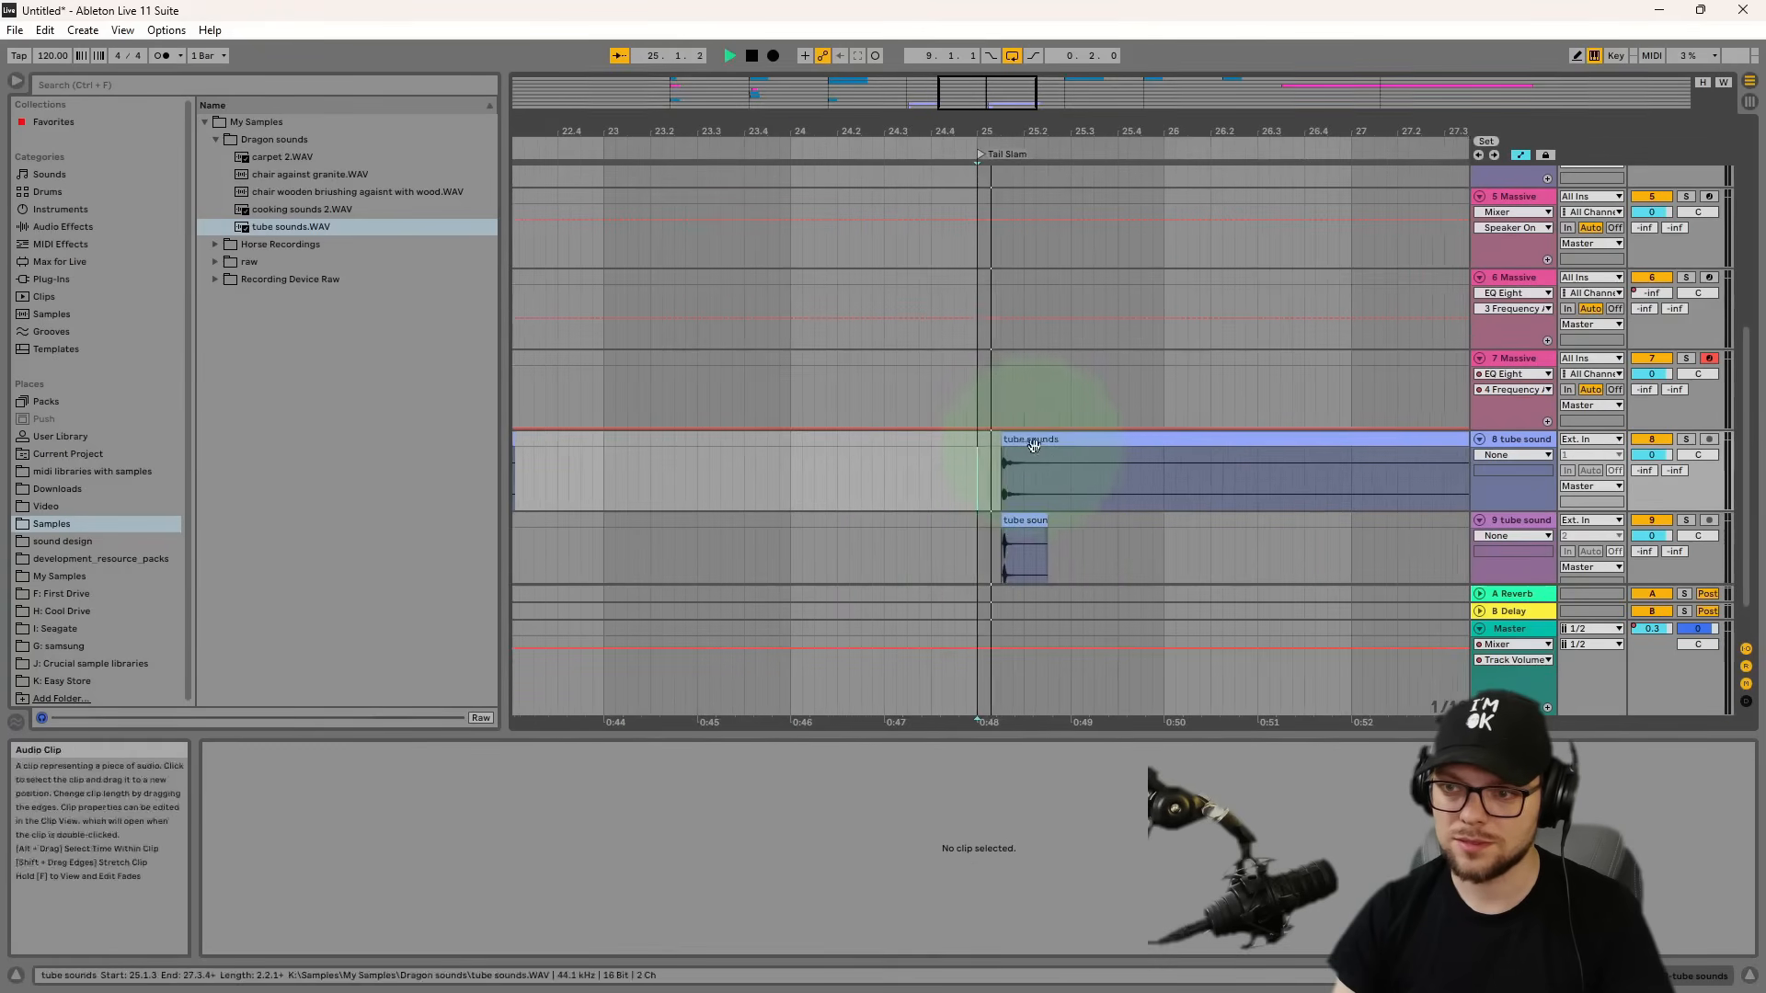
Nudge the tube sounds clip on track 9 slightly later than the one on track 8 at Tail Slam and audition both.
key("space")
left_click_drag(1004, 134, 1004, 134)
left_click_drag(781, 521, 803, 523)
left_click(723, 526)
scroll(695, 530, "left", 3)
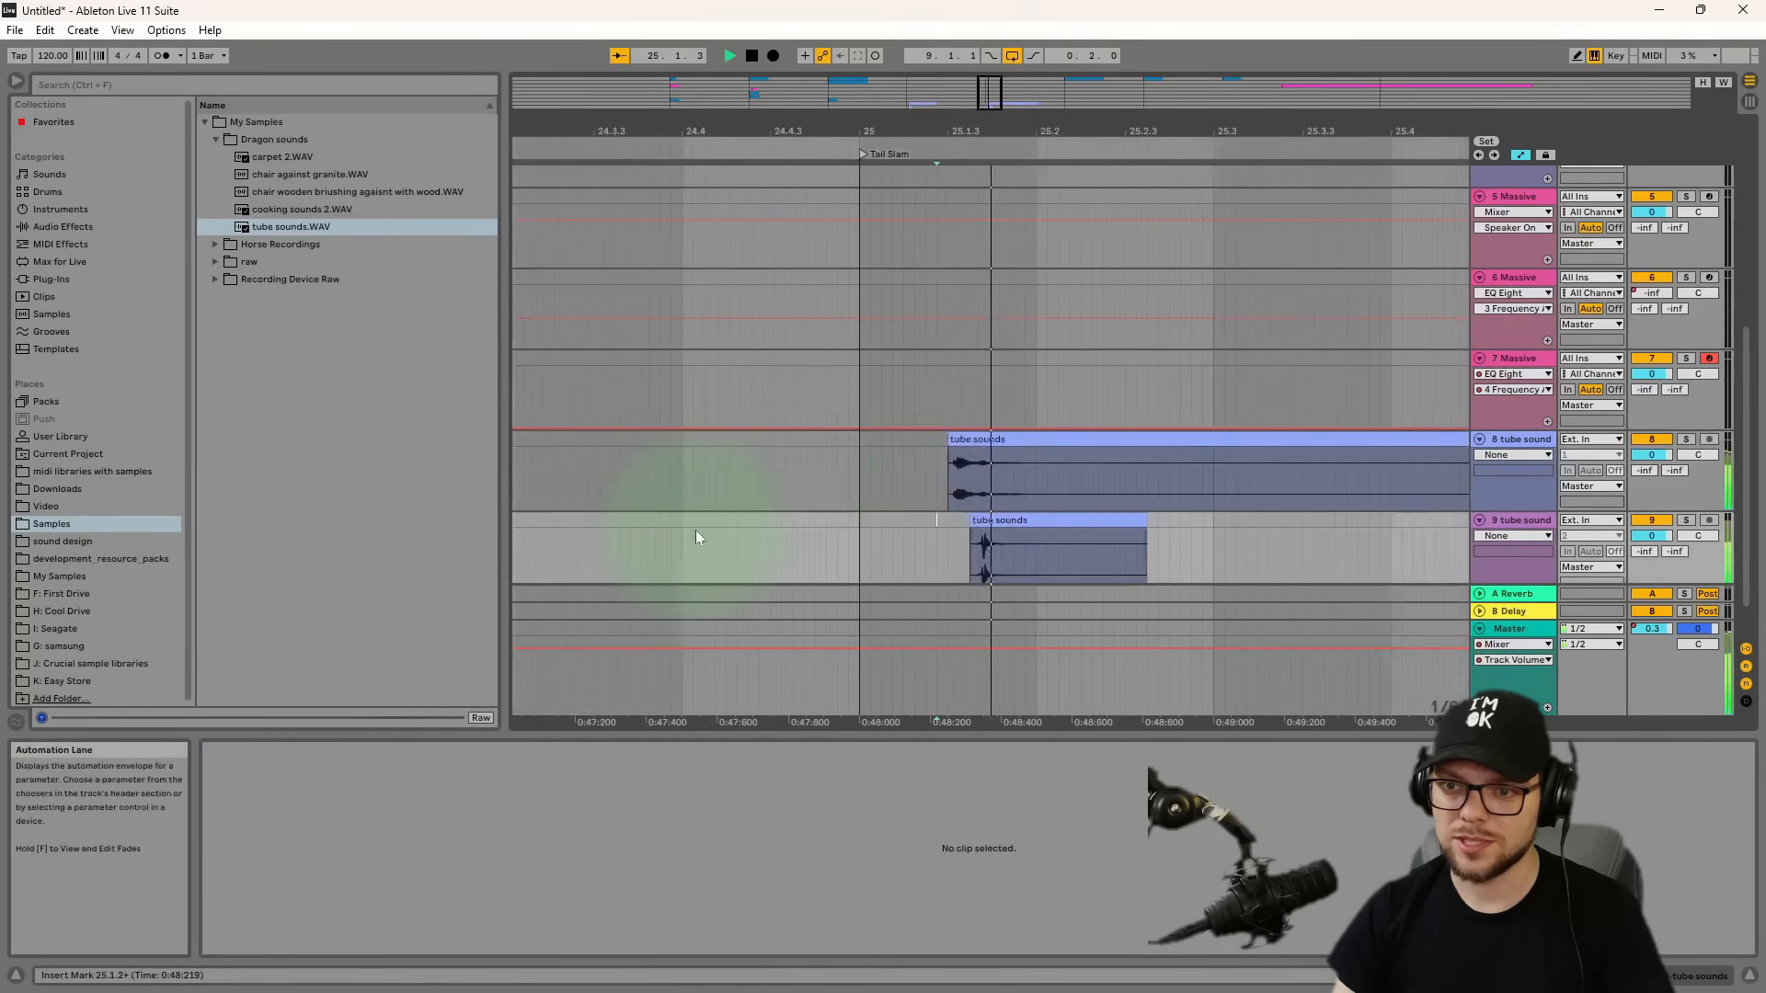
scroll(696, 530, "right", 3)
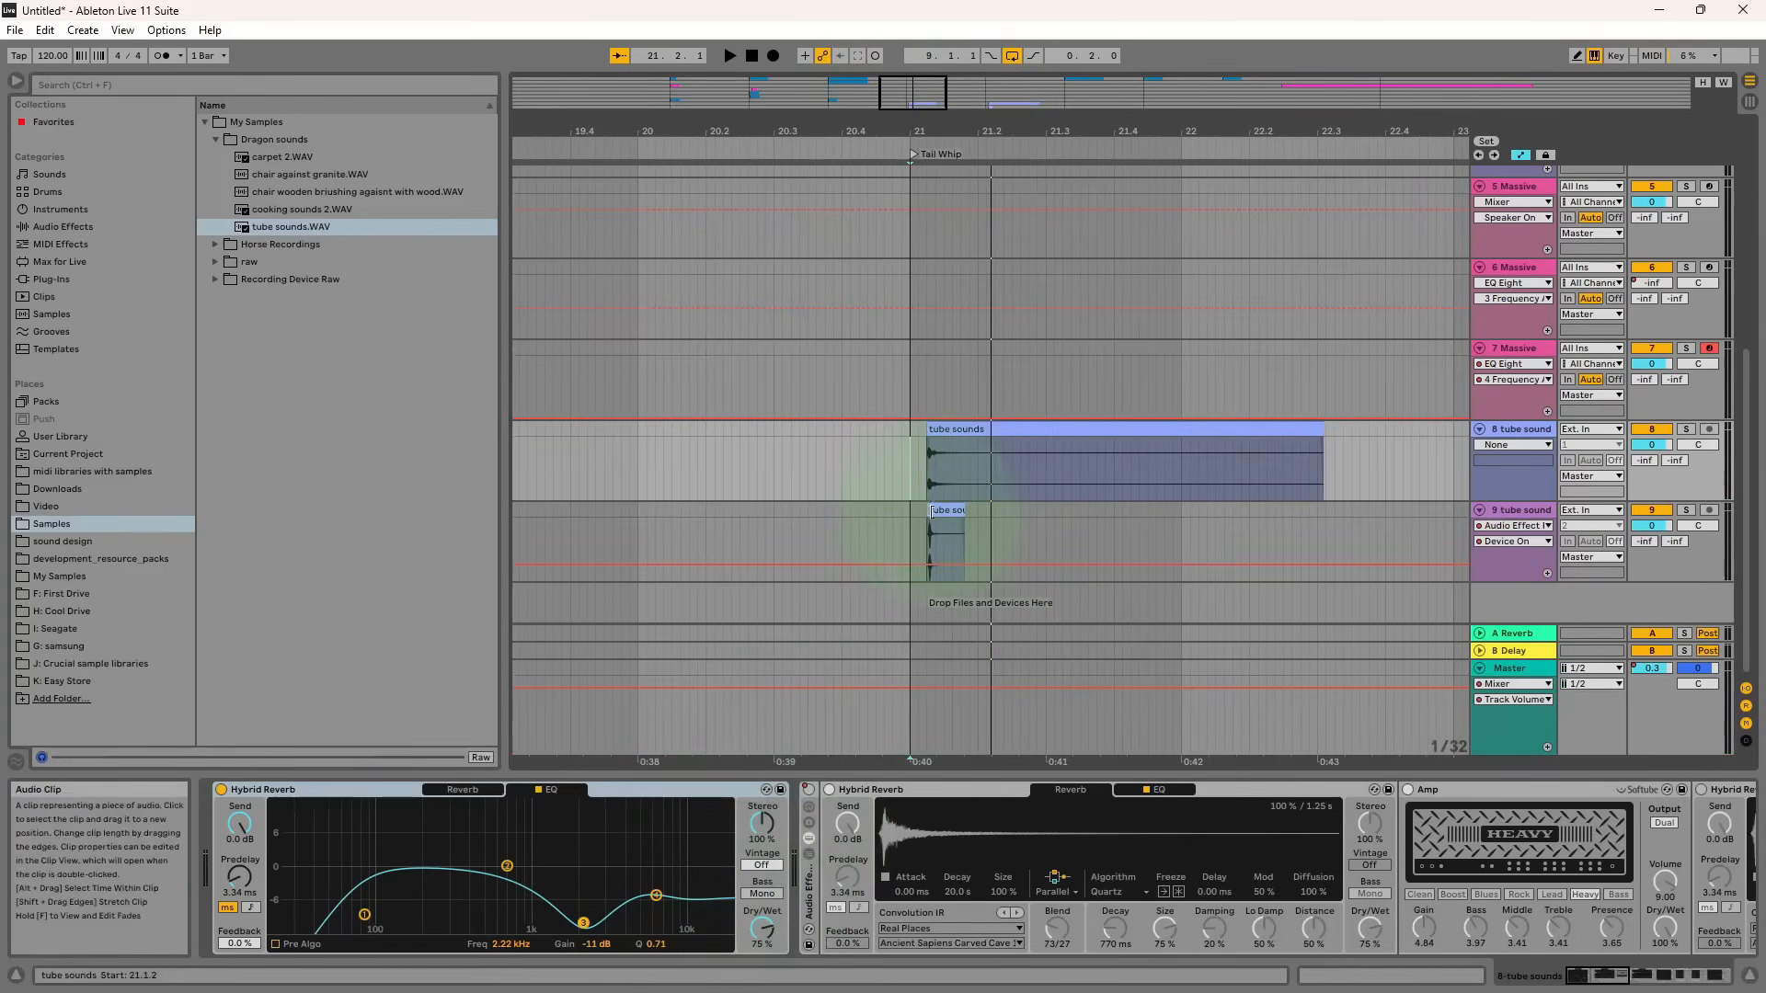
Set the first Hybrid Reverb's Dry/Wet to 32 % on track 8 and 27 % on track 9.
left_click_drag(762, 927, 762, 947)
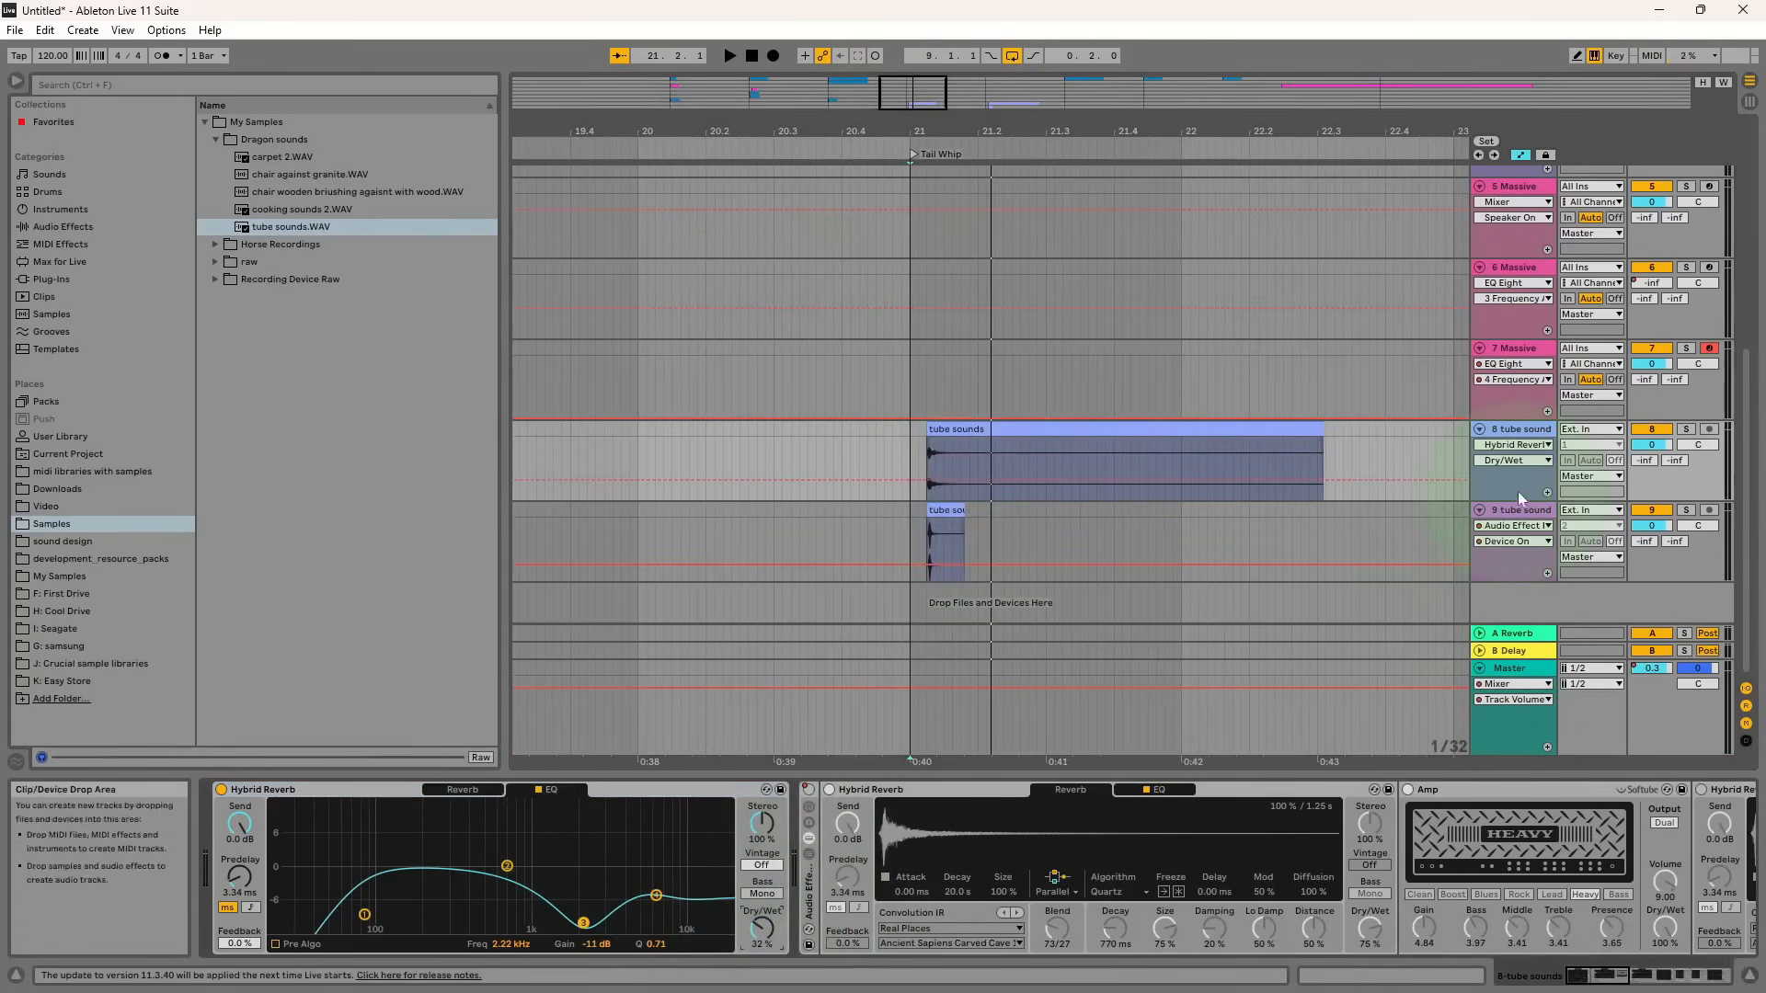
left_click(1518, 534)
left_click(763, 930)
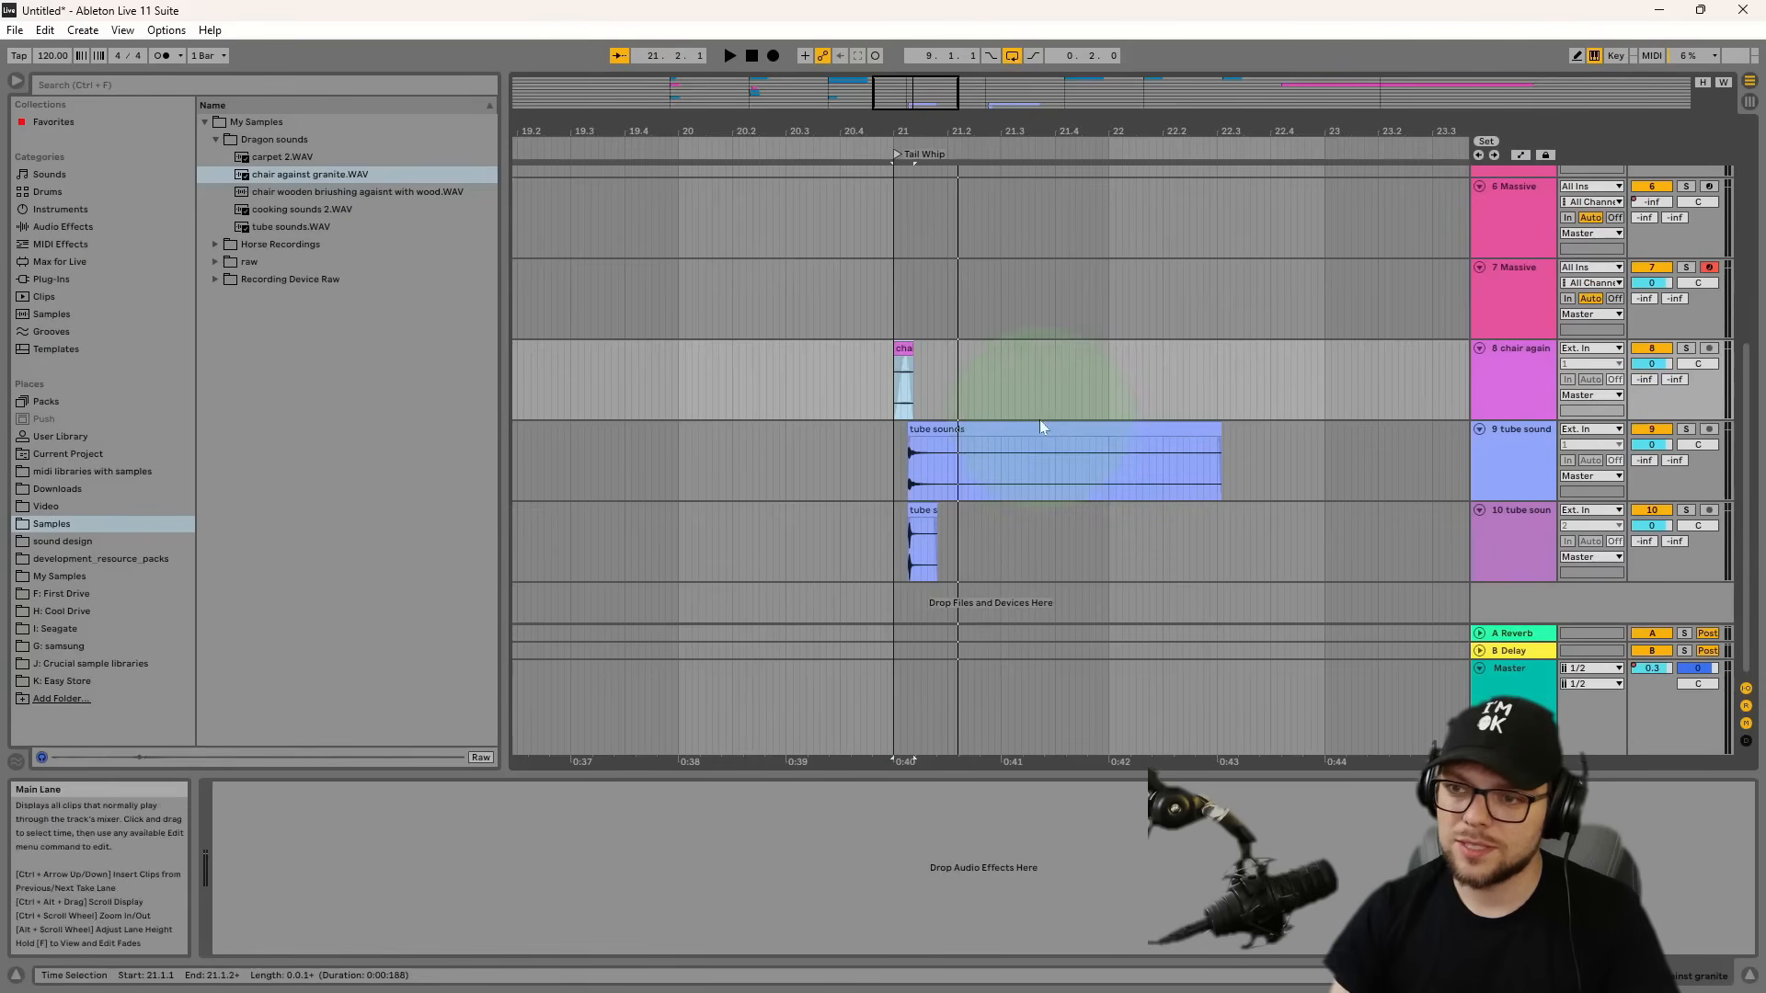
Audition the Tail Slam tube sounds layers, then move both clips and the time before them later, starting at 25.4.3.
left_click(1039, 428)
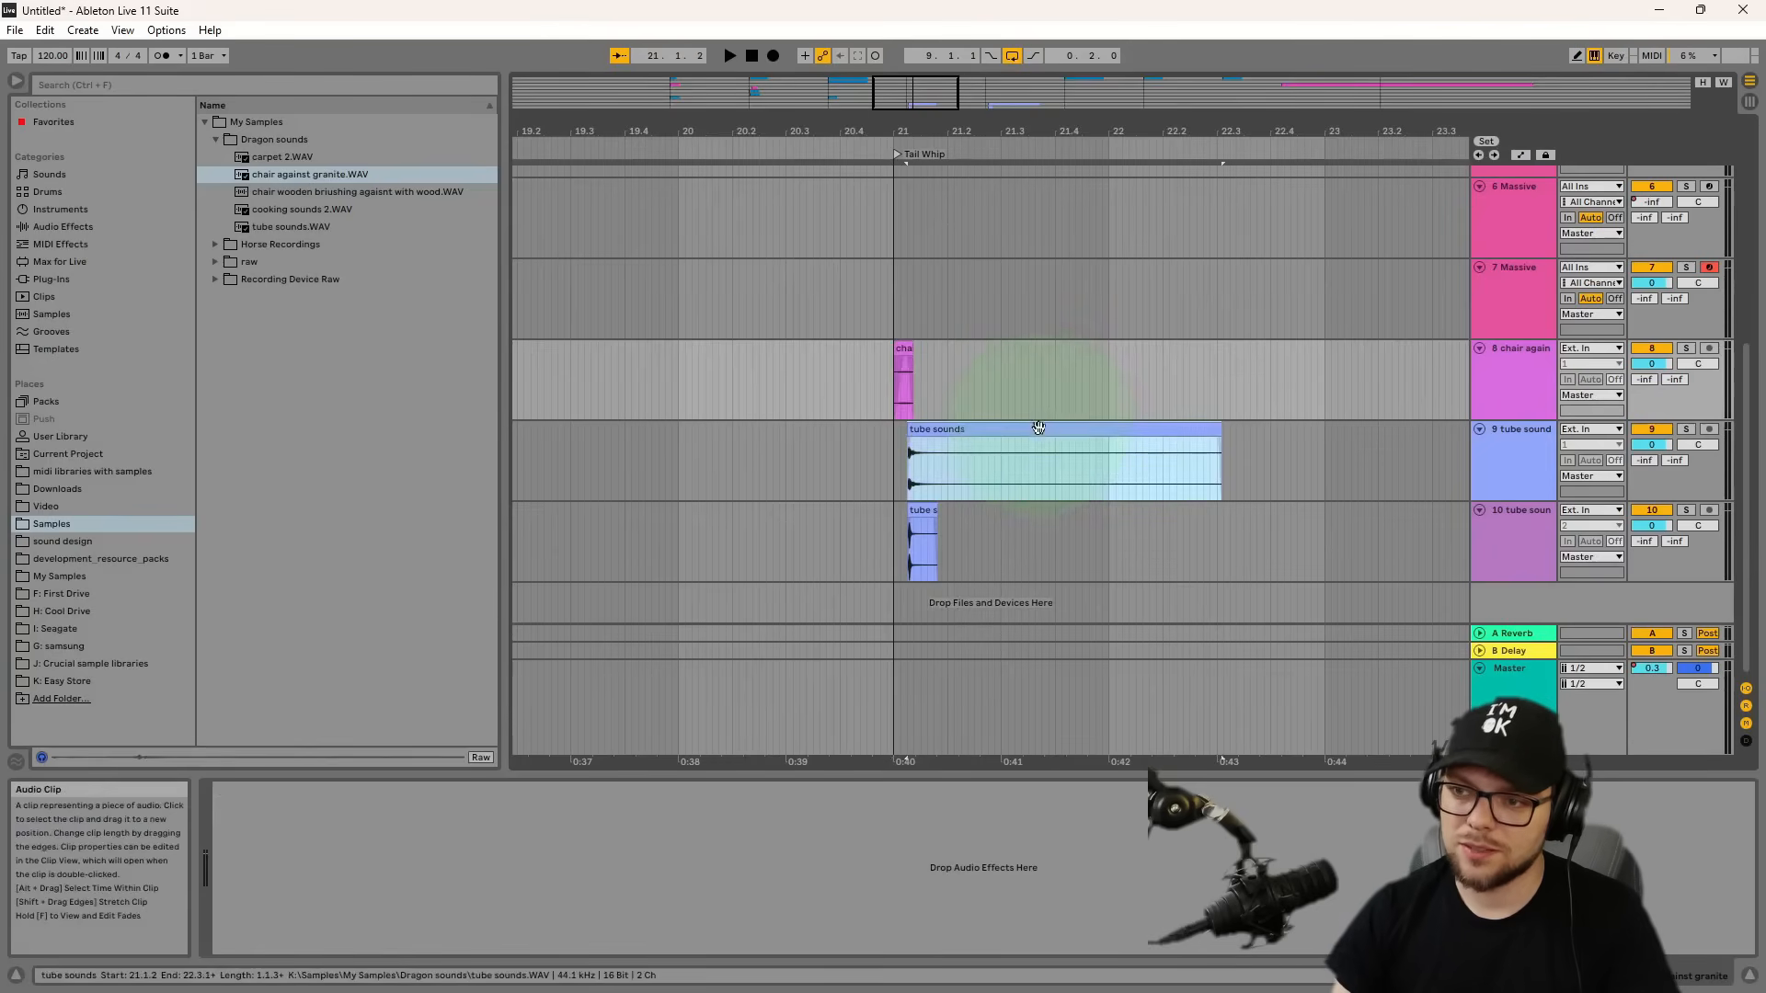
left_click(1256, 524, "shift")
left_click_drag(1143, 131, 816, 134)
left_click(1292, 449)
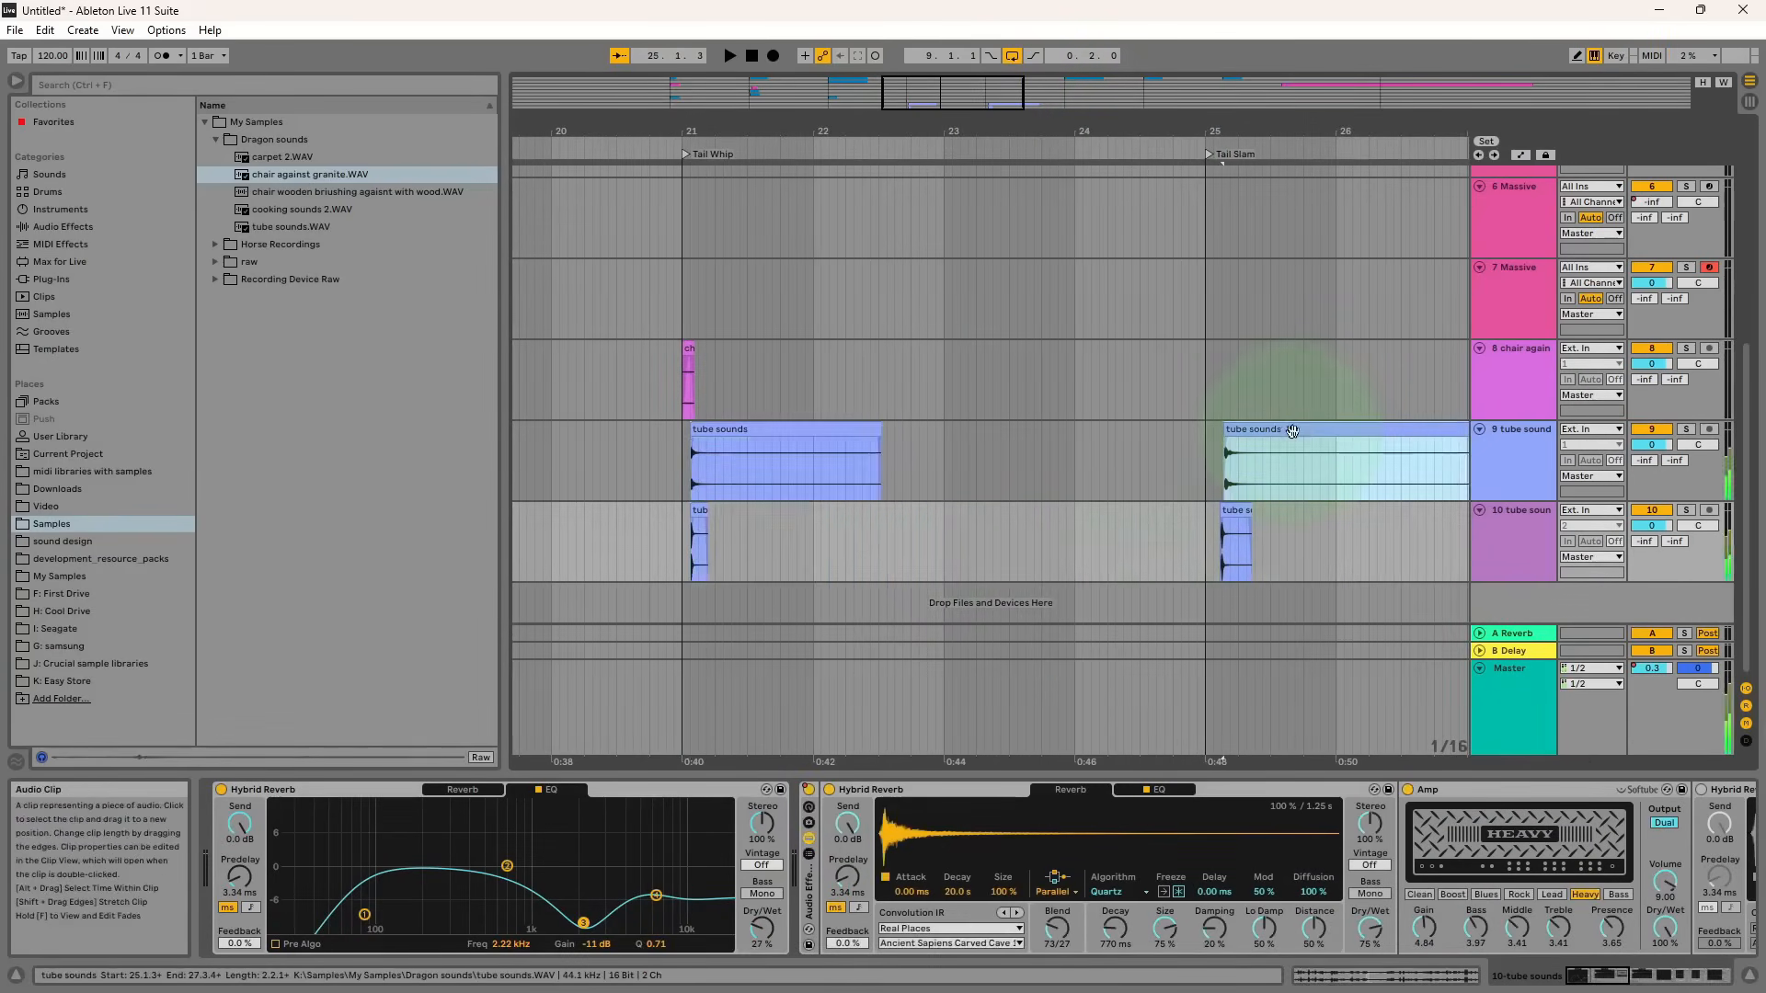
left_click(1210, 439)
key("space")
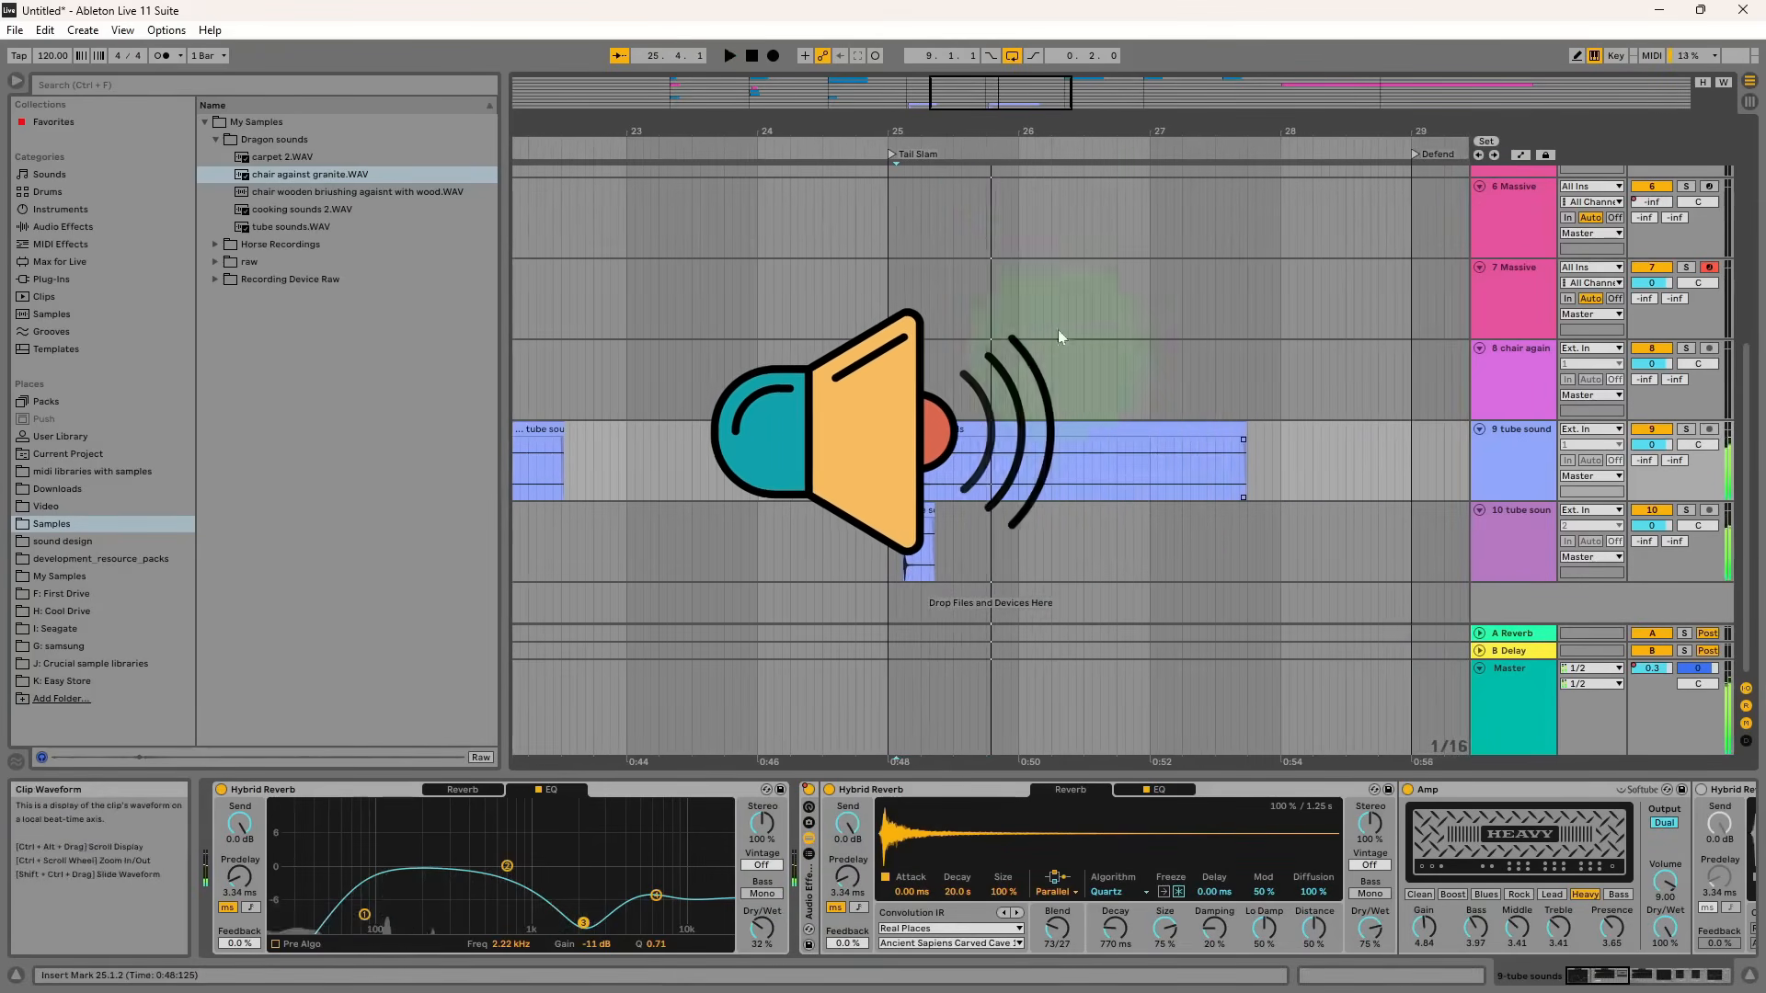
left_click_drag(1009, 132, 1005, 120)
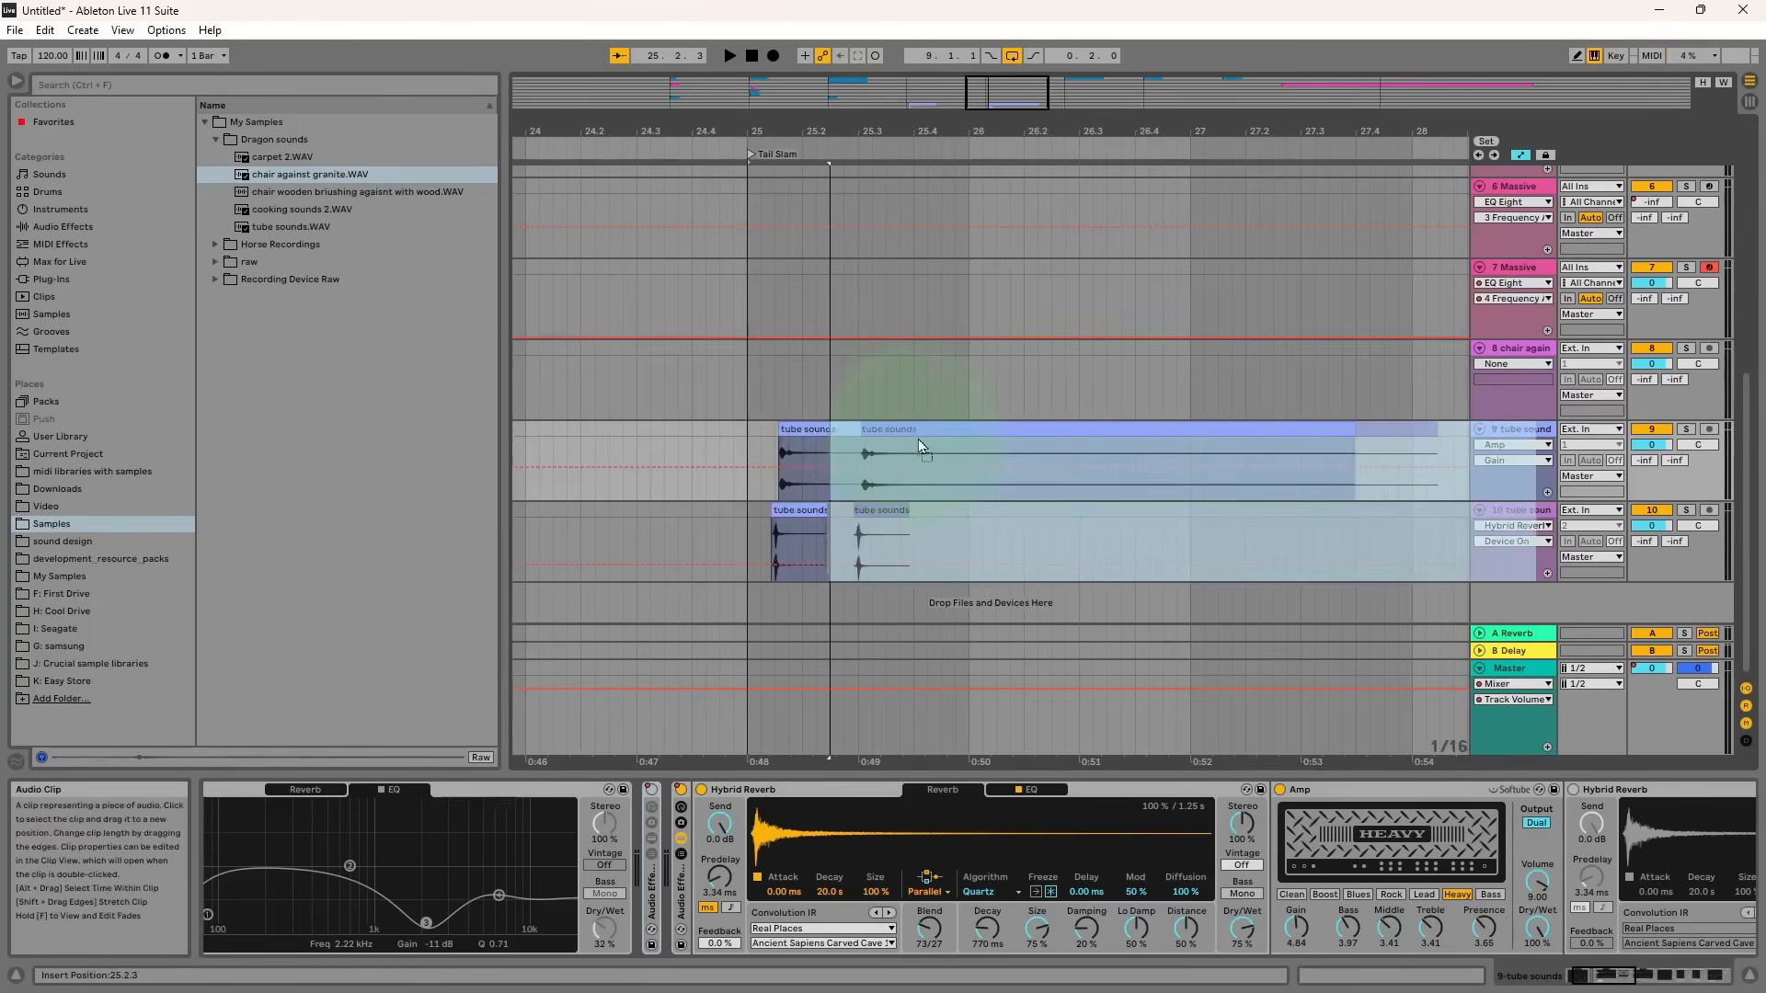
left_click_drag(918, 440, 1028, 448)
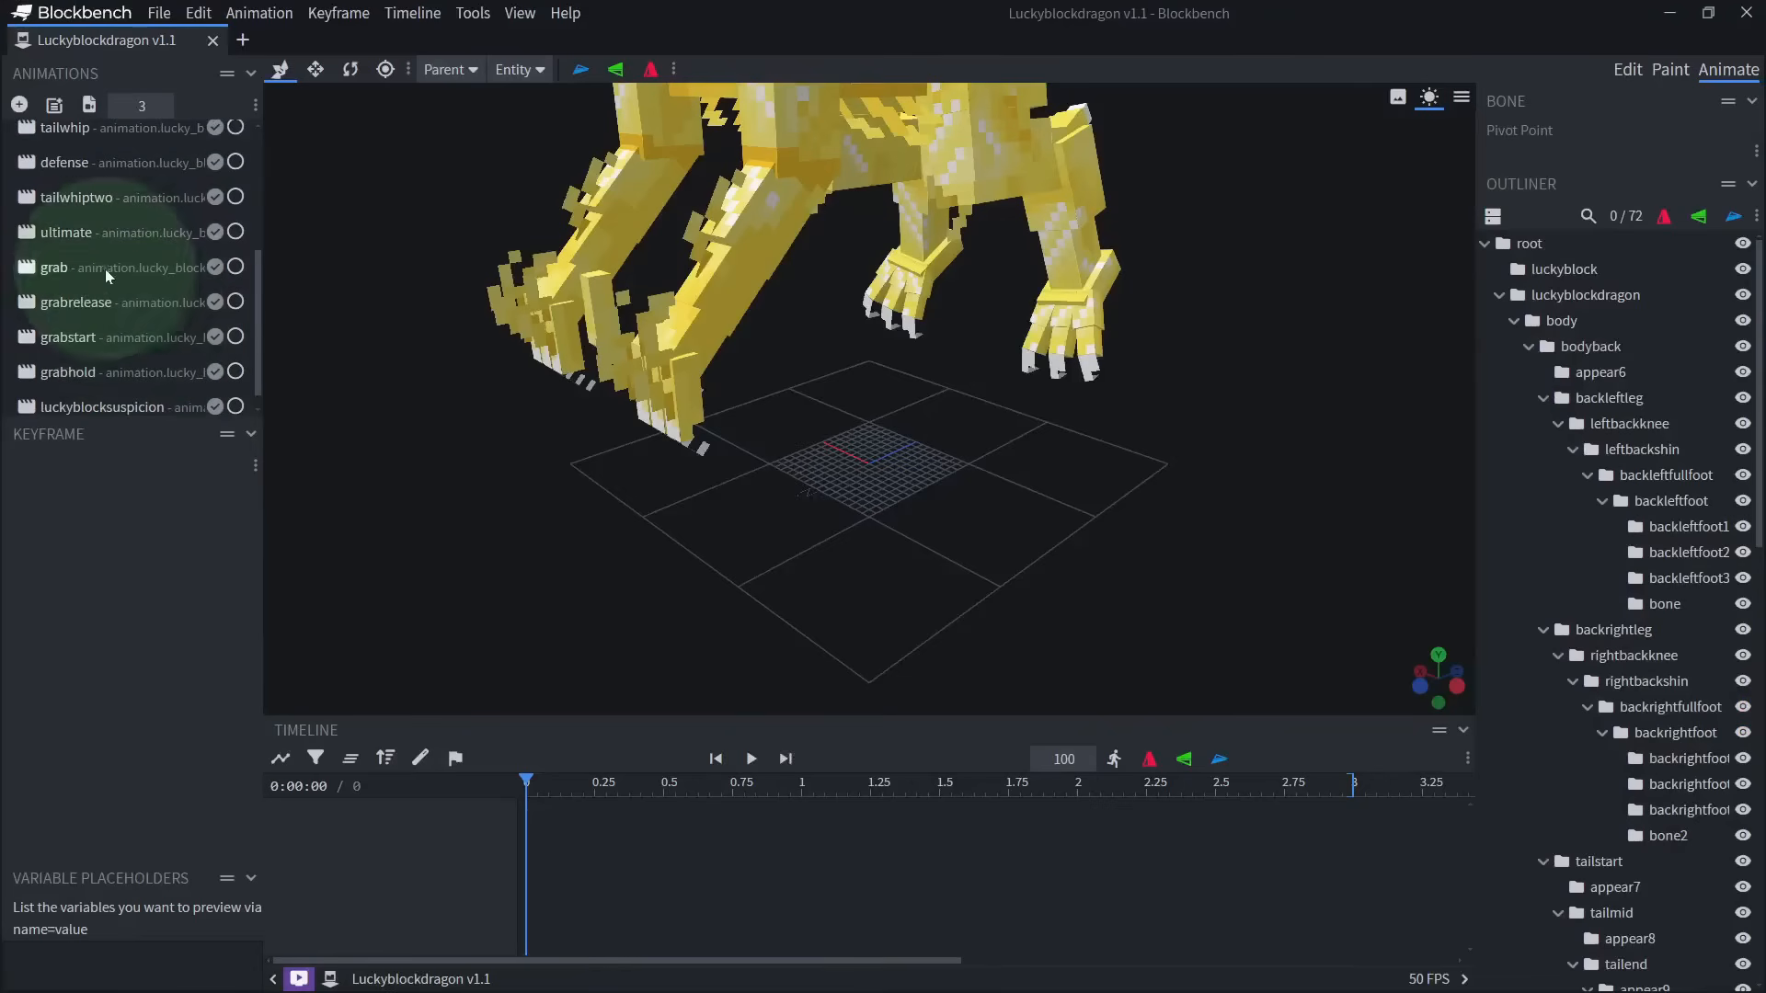
Switch to Blockbench, play the ultimate animation and examine the dragon's movement around 3.4 seconds.
left_click(99, 230)
scroll(770, 445, "up", 3)
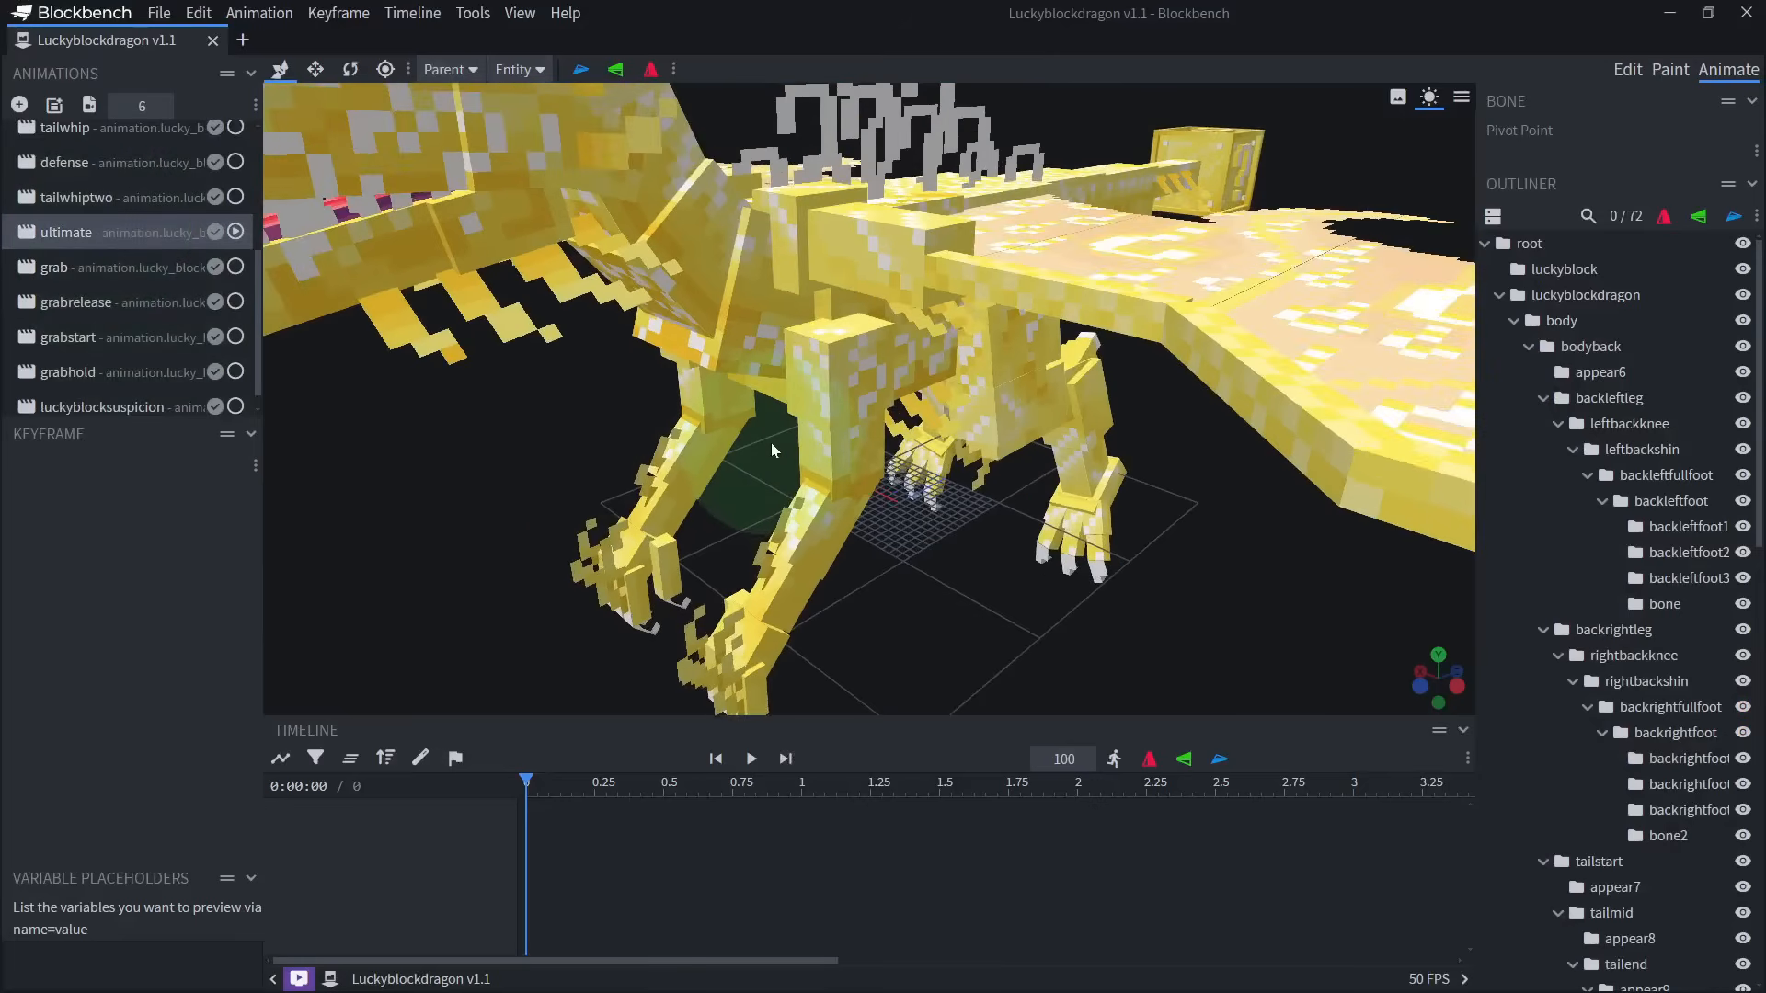
scroll(770, 446, "down", 6)
key("space")
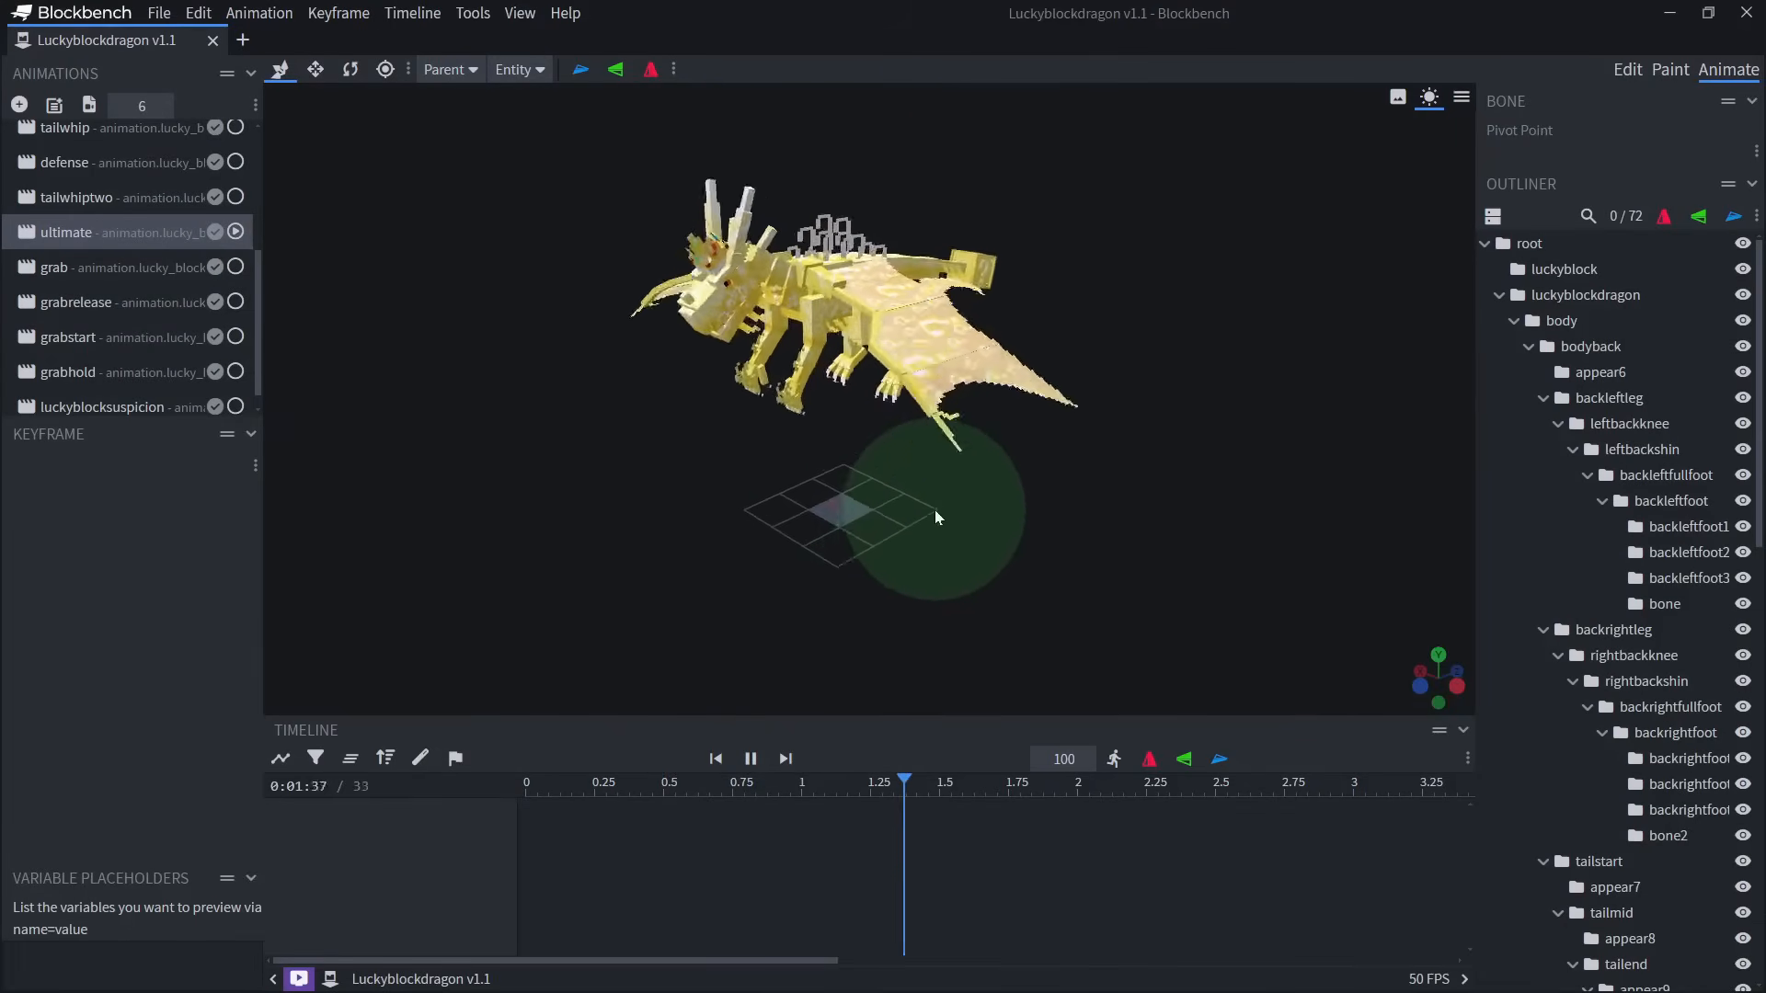
scroll(935, 510, "down", 3)
left_click_drag(1021, 488, 956, 515)
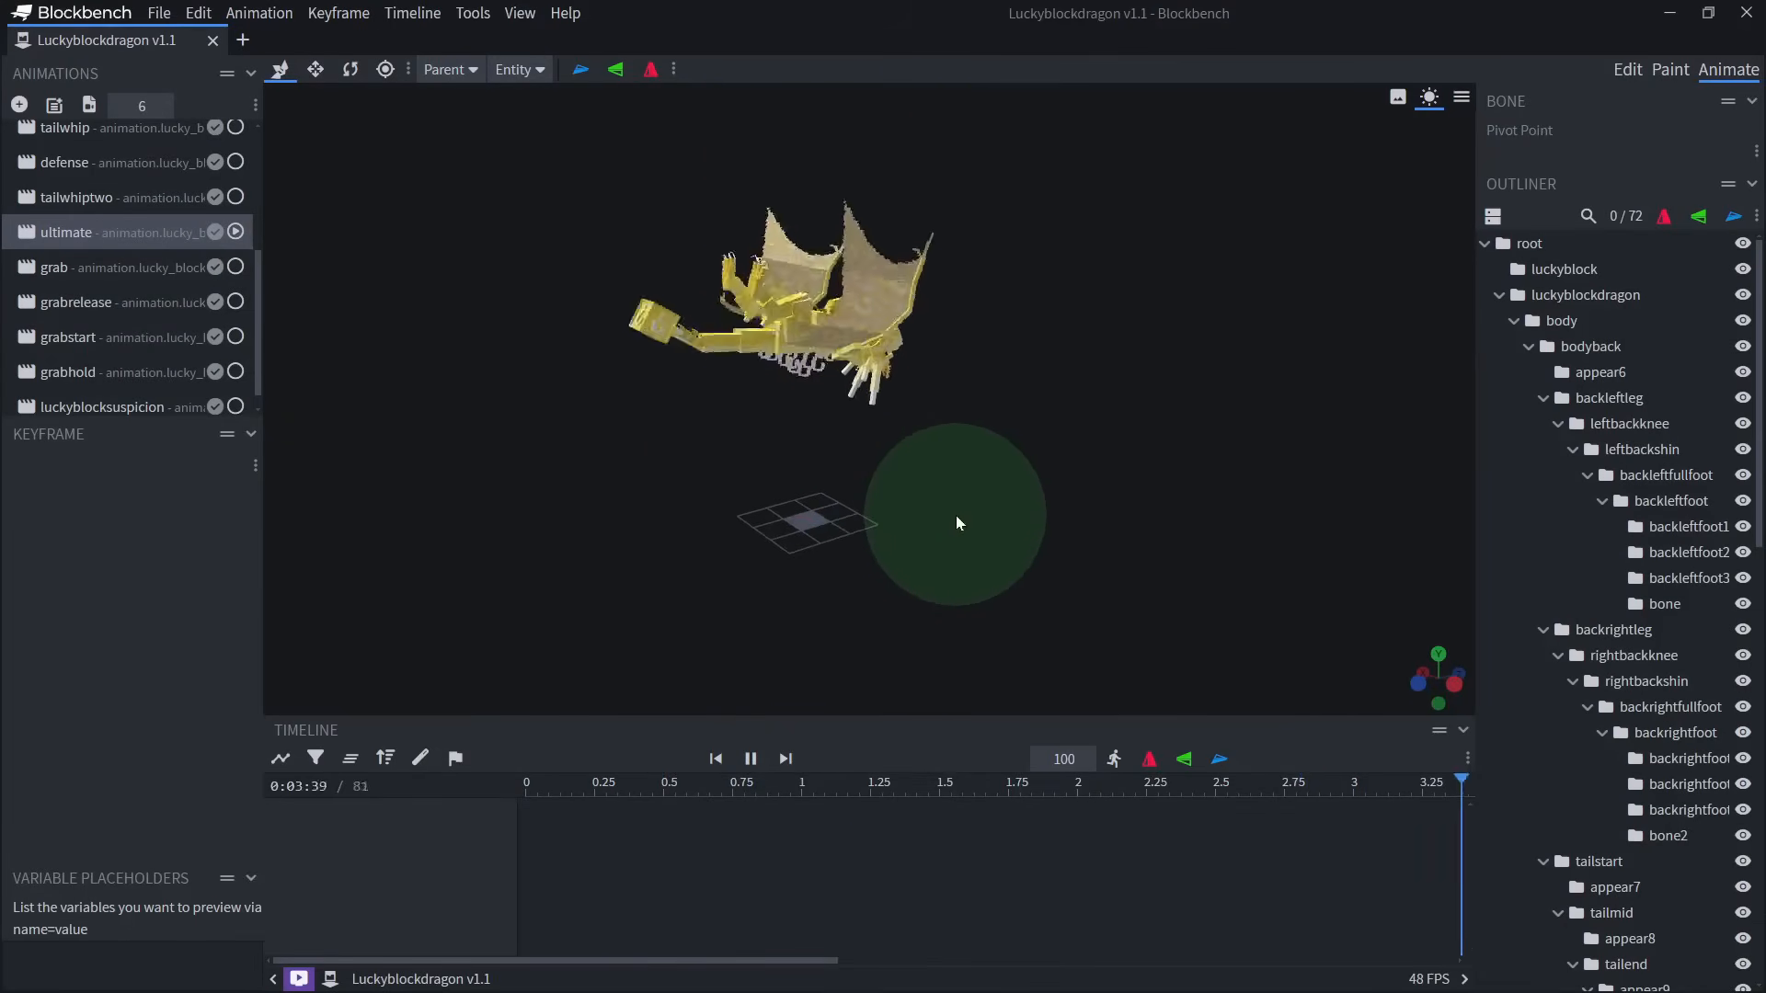
left_click_drag(681, 787, 585, 787)
left_click_drag(813, 544, 886, 523)
scroll(886, 522, "up", 4)
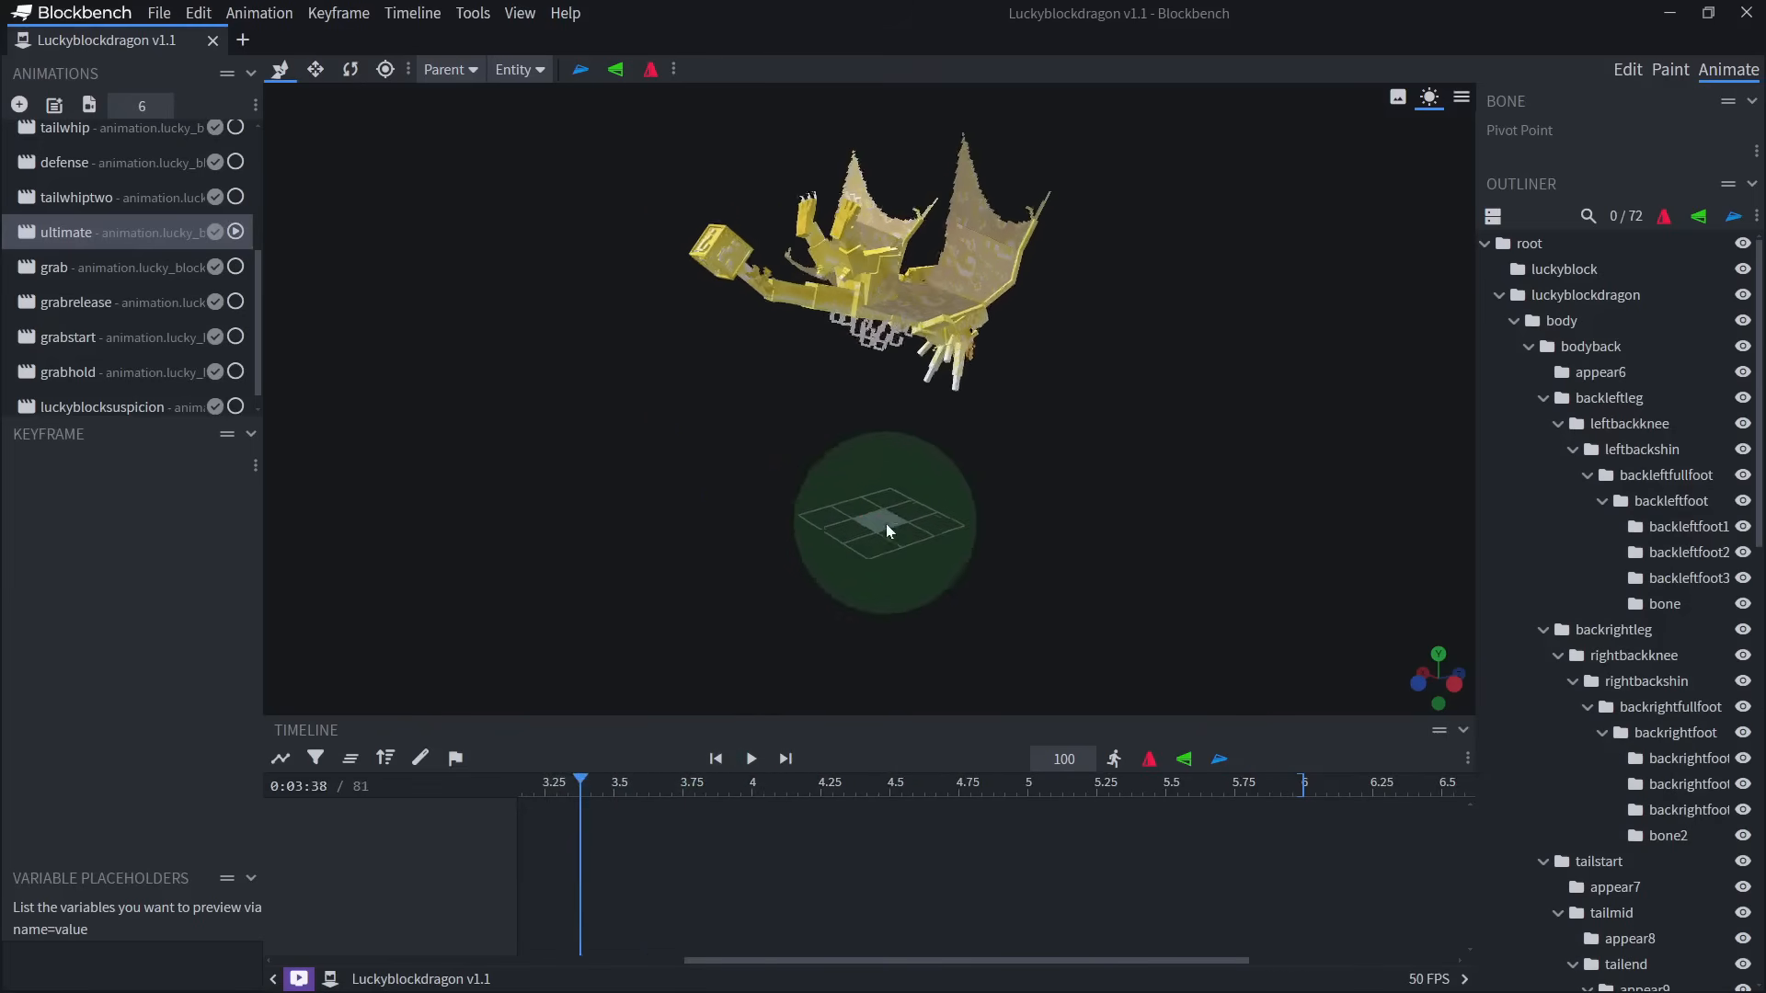
Select the luckyblockdragon bone and adjust its Y position at 3.5 s, then lower it to about -8 at 3.75 s.
left_click_drag(598, 787, 1029, 786)
left_click(1585, 295)
left_click(1005, 784)
left_click_drag(819, 359, 876, 484)
scroll(875, 484, "up", 3)
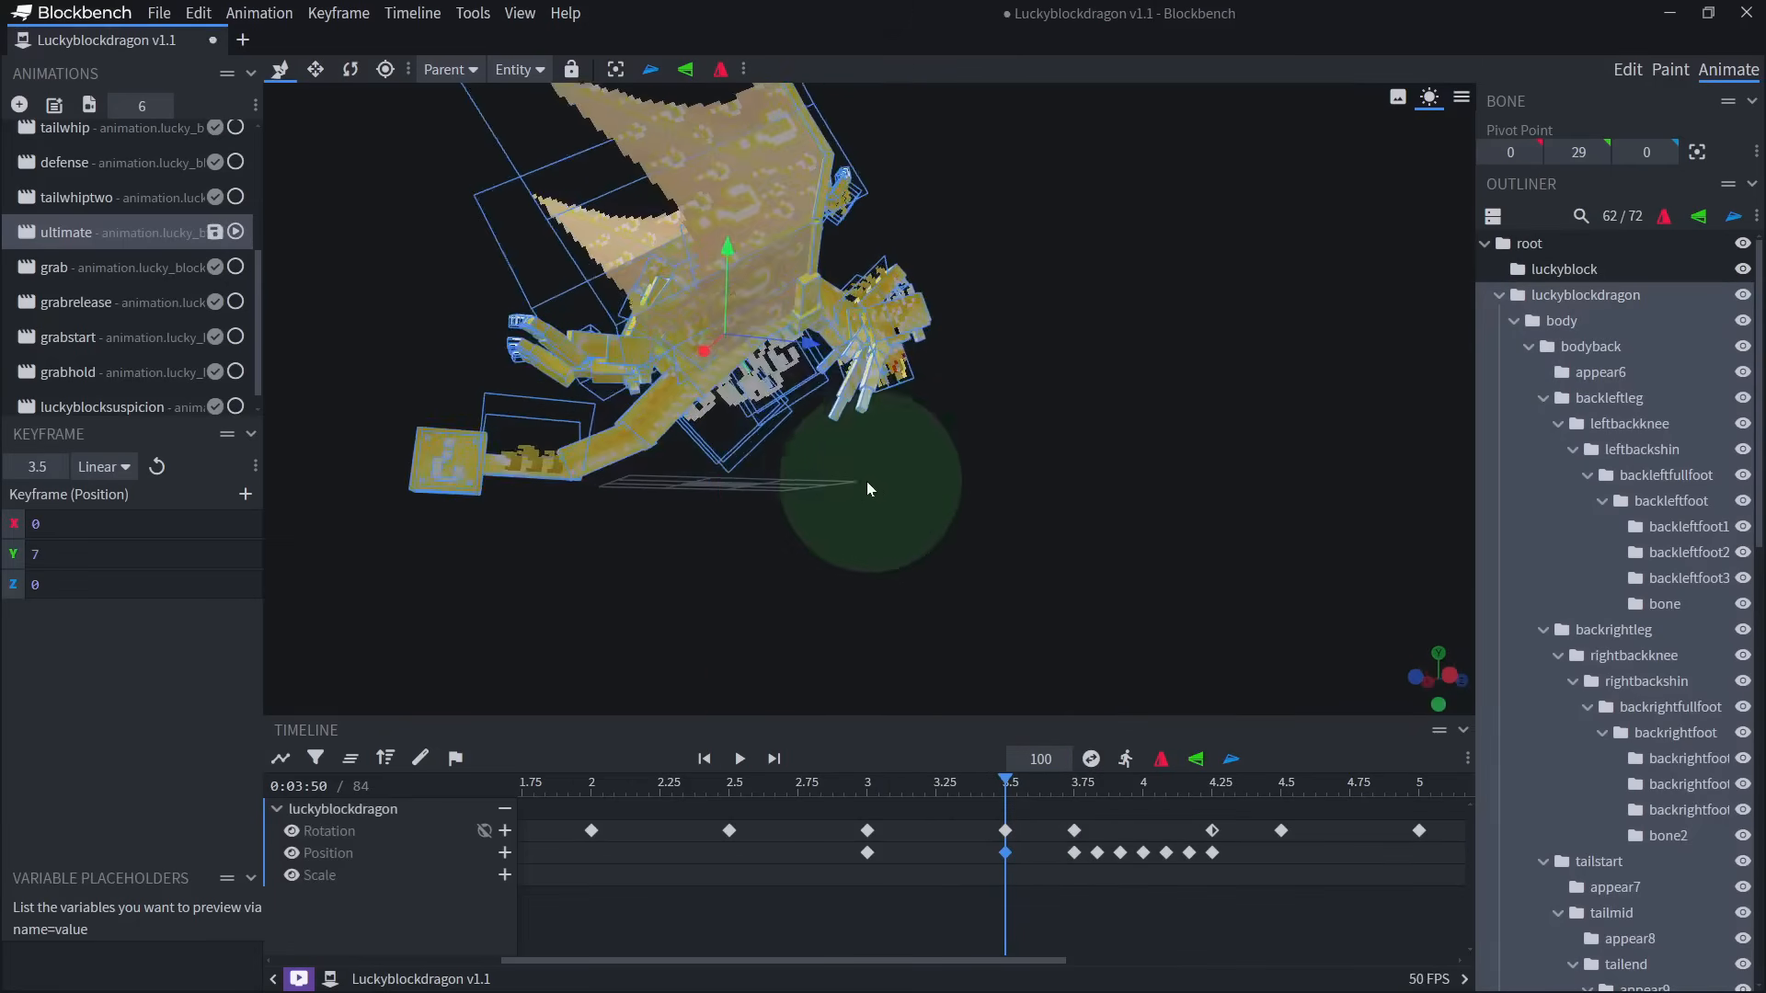
left_click_drag(727, 248, 731, 279)
left_click(1074, 785)
left_click_drag(730, 172, 737, 327)
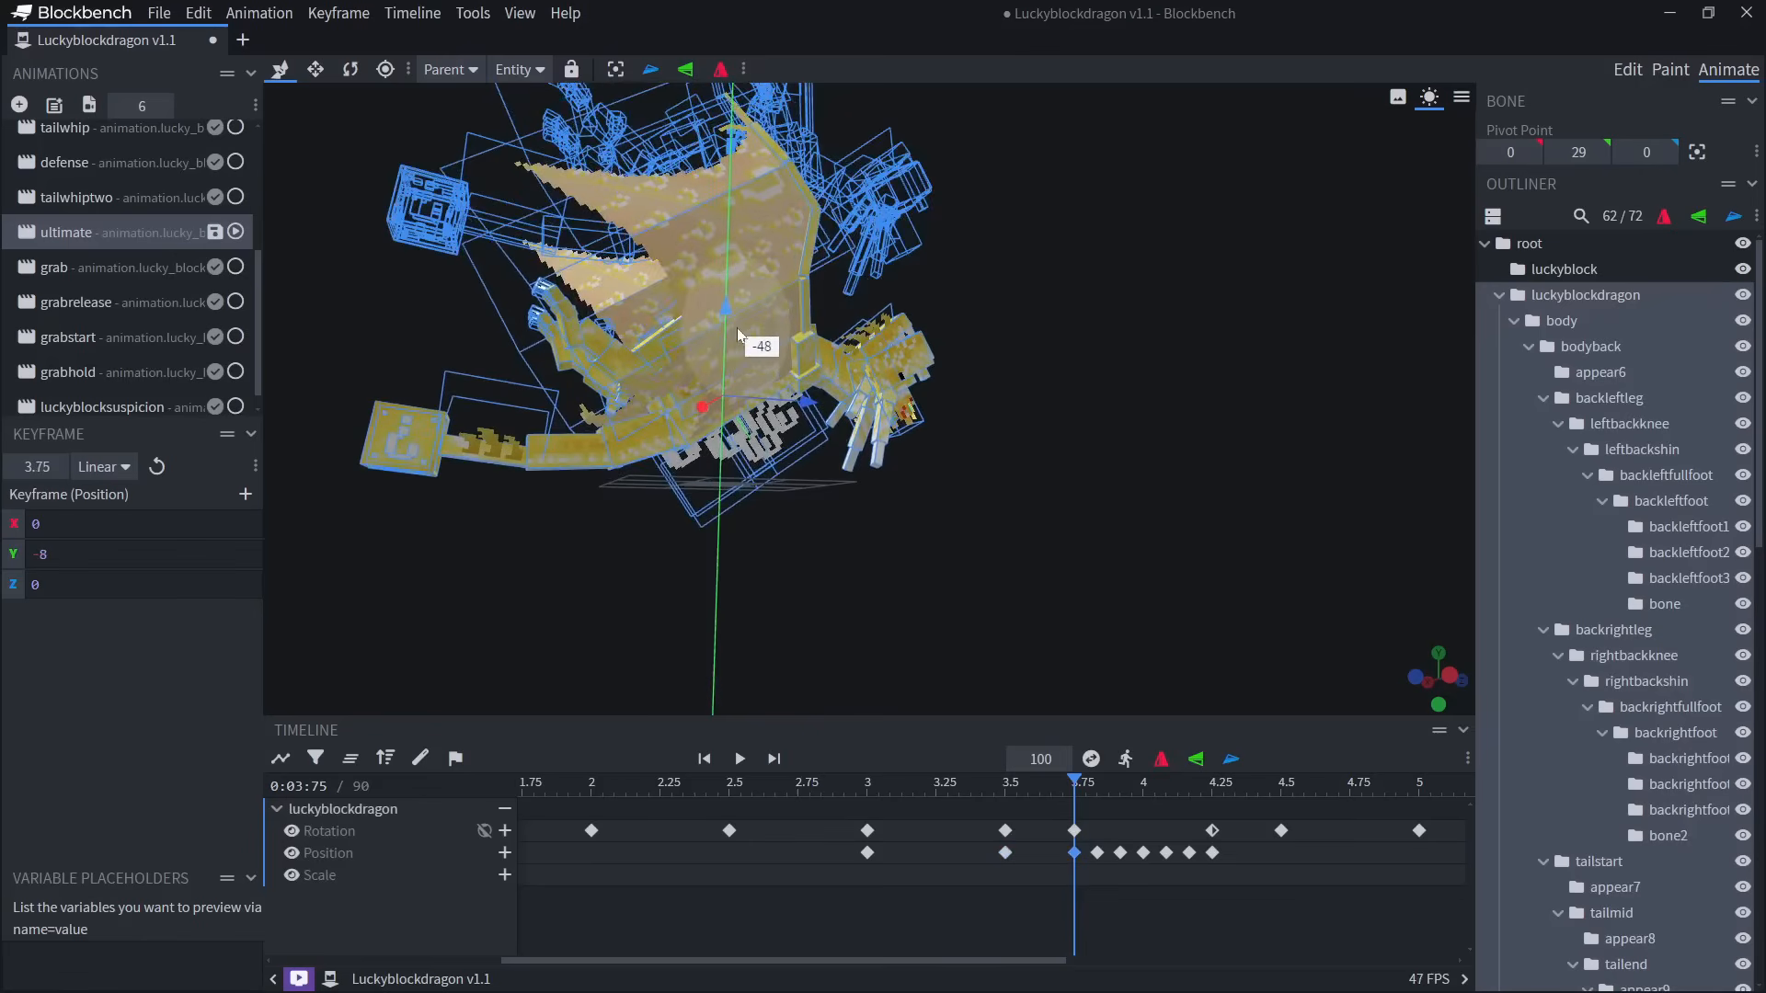
Lower luckyblockdragon at the two position keyframes between 3.75 and 4 s and set its Y position to 38.34 at 4 s.
left_click(1096, 784)
left_click_drag(731, 123, 785, 303)
left_click(1120, 784)
left_click_drag(724, 141, 768, 276)
left_click(1143, 784)
left_click_drag(733, 118, 748, 179)
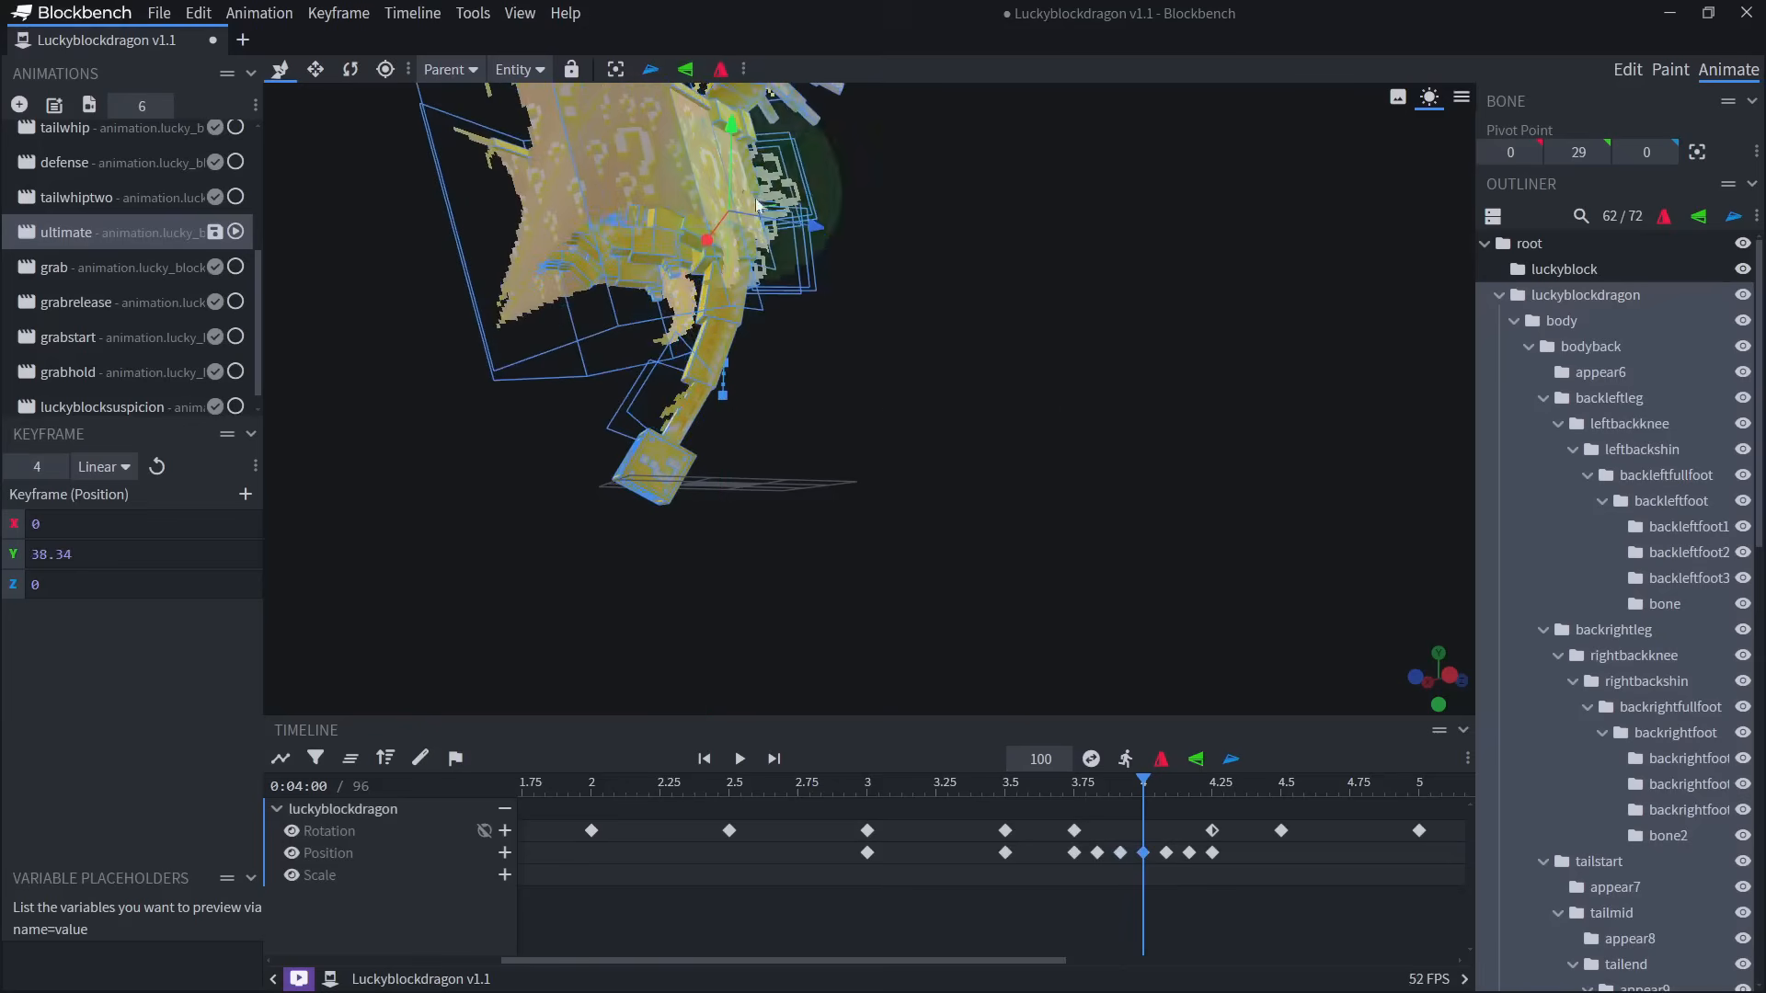
Adjust luckyblockdragon's position keyframe at 4.25 s to a Y value of 32.
left_click(1166, 784)
mouse_move(1185, 791)
left_mouse_down()
mouse_move(1209, 793)
mouse_move(710, 831)
mouse_move(1201, 828)
mouse_move(1202, 798)
left_mouse_up()
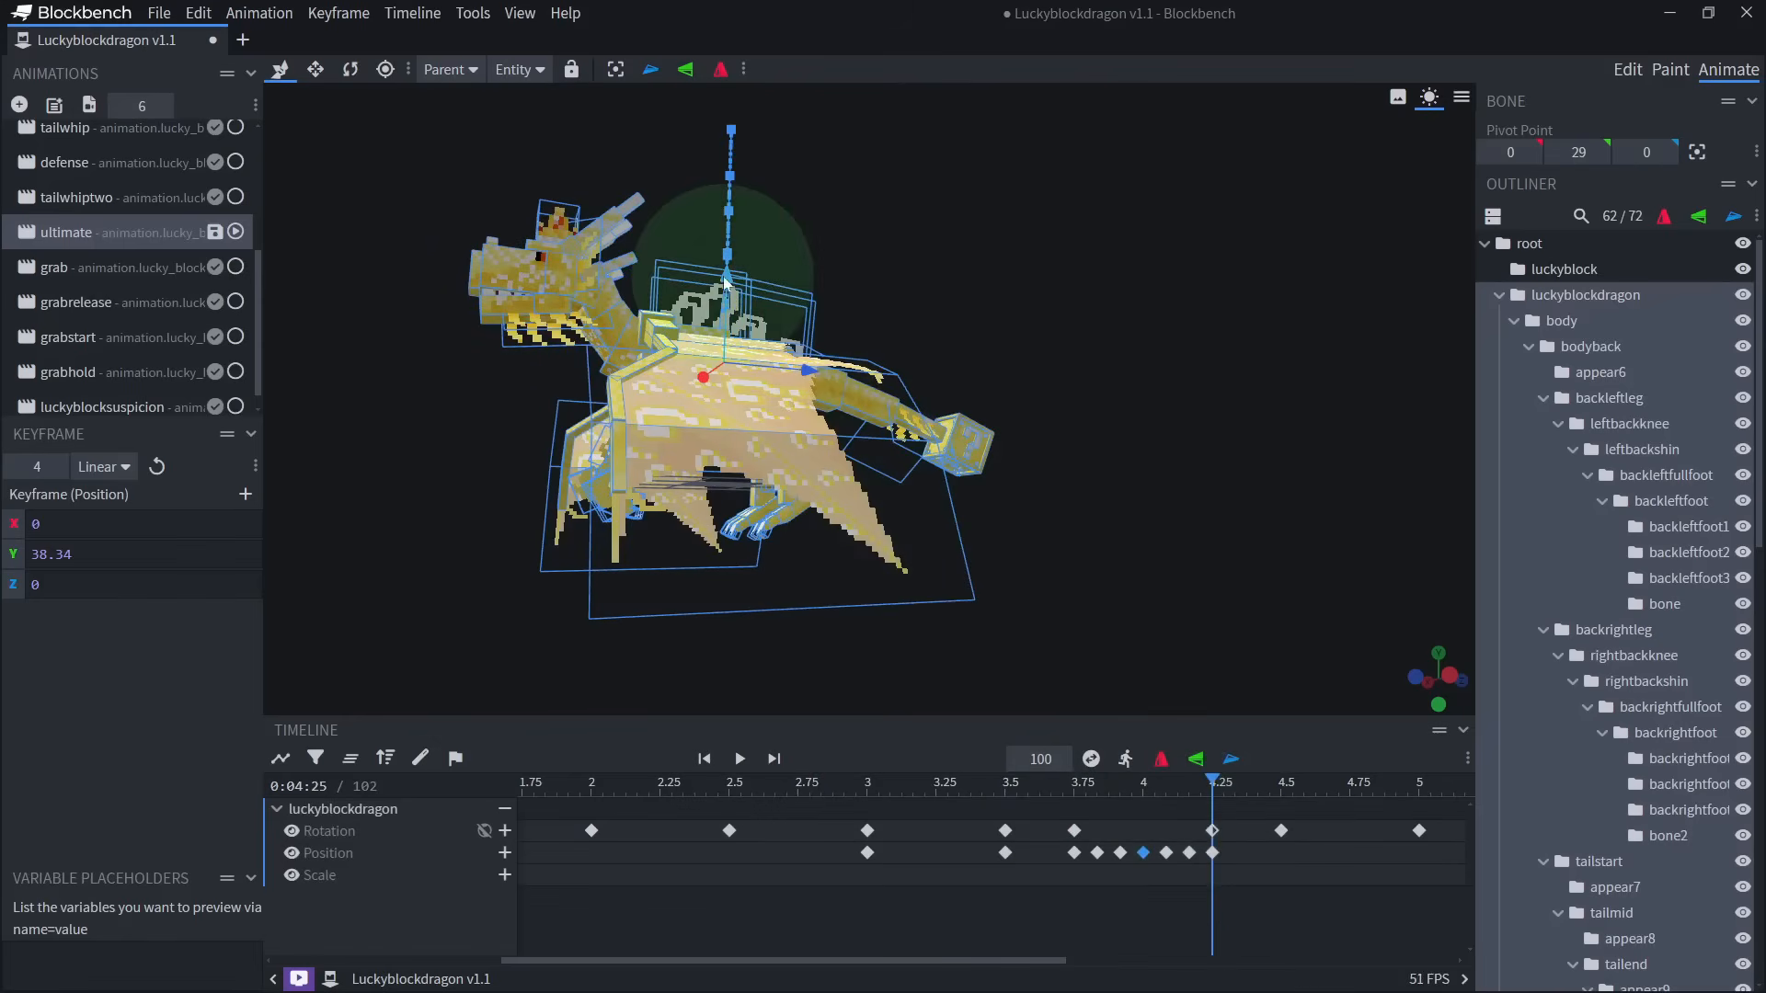
left_click_drag(726, 270, 756, 147)
left_click(1212, 831)
left_click(1006, 852)
left_click(1223, 854)
left_click(1215, 853)
left_click_drag(734, 176, 732, 192)
left_click_drag(1085, 527, 1058, 608)
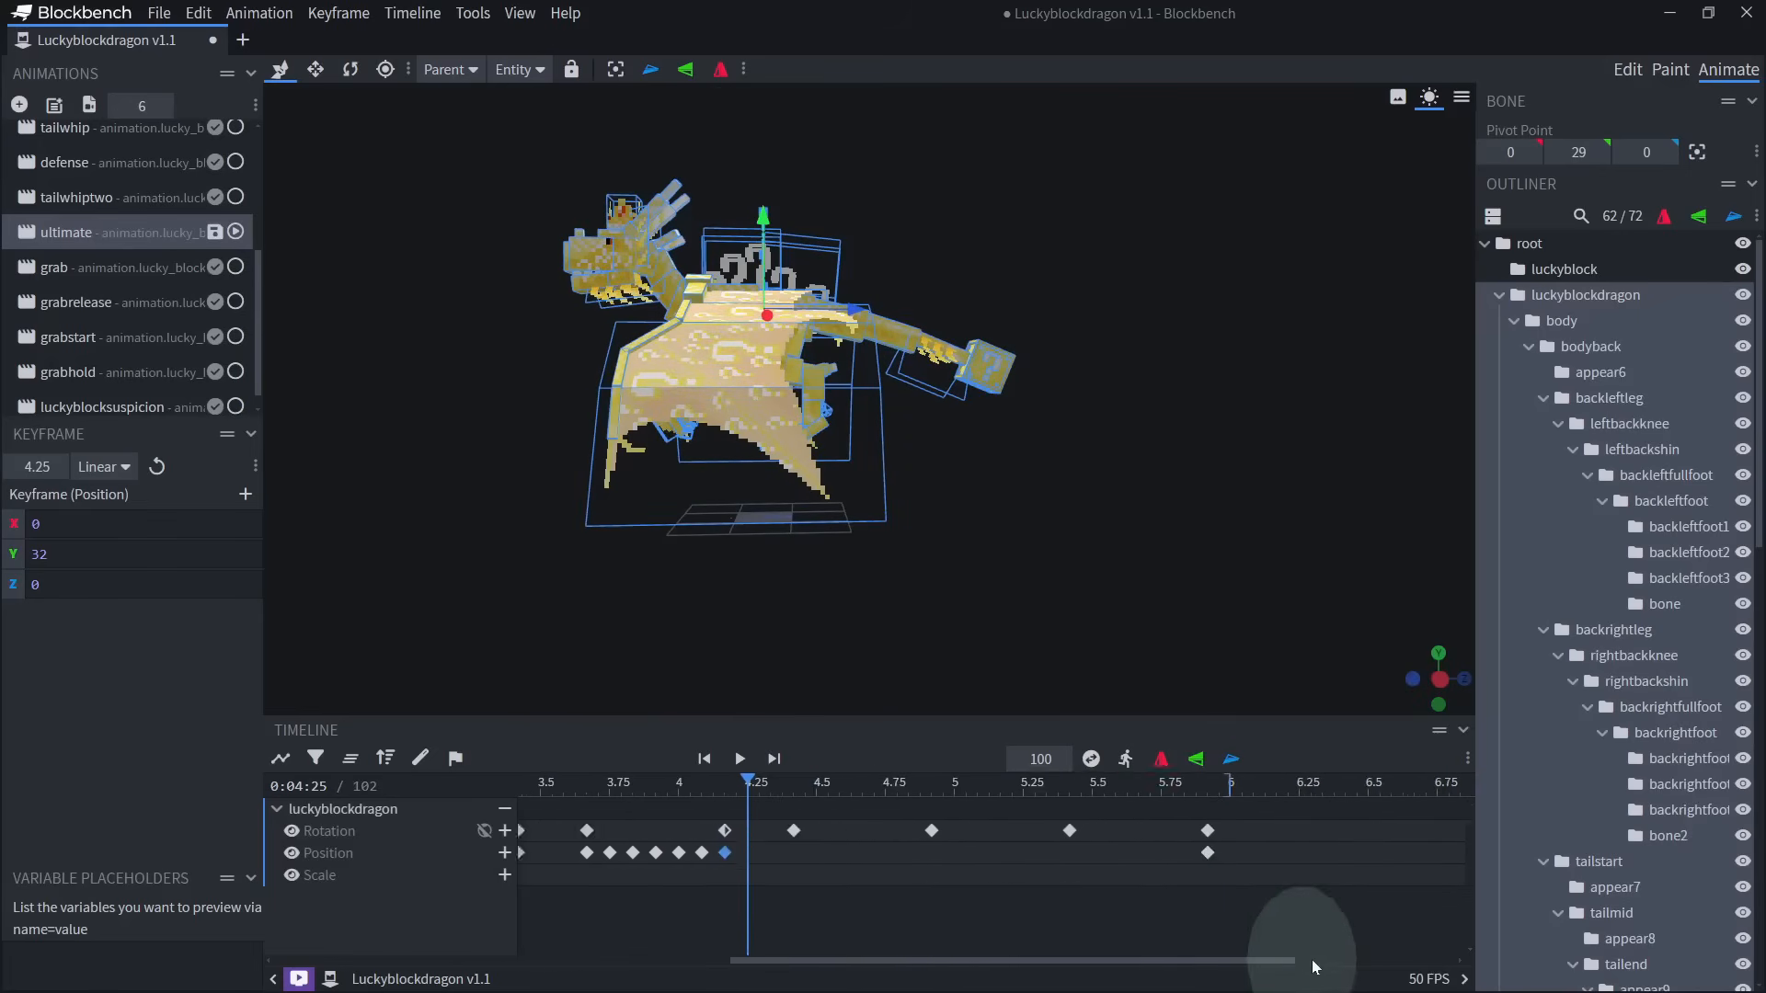
Check the final position keyframe at 6 s and replay the ultimate animation to examine the adjusted movement.
left_click_drag(1289, 961, 1314, 961)
left_click(1179, 855)
key("space")
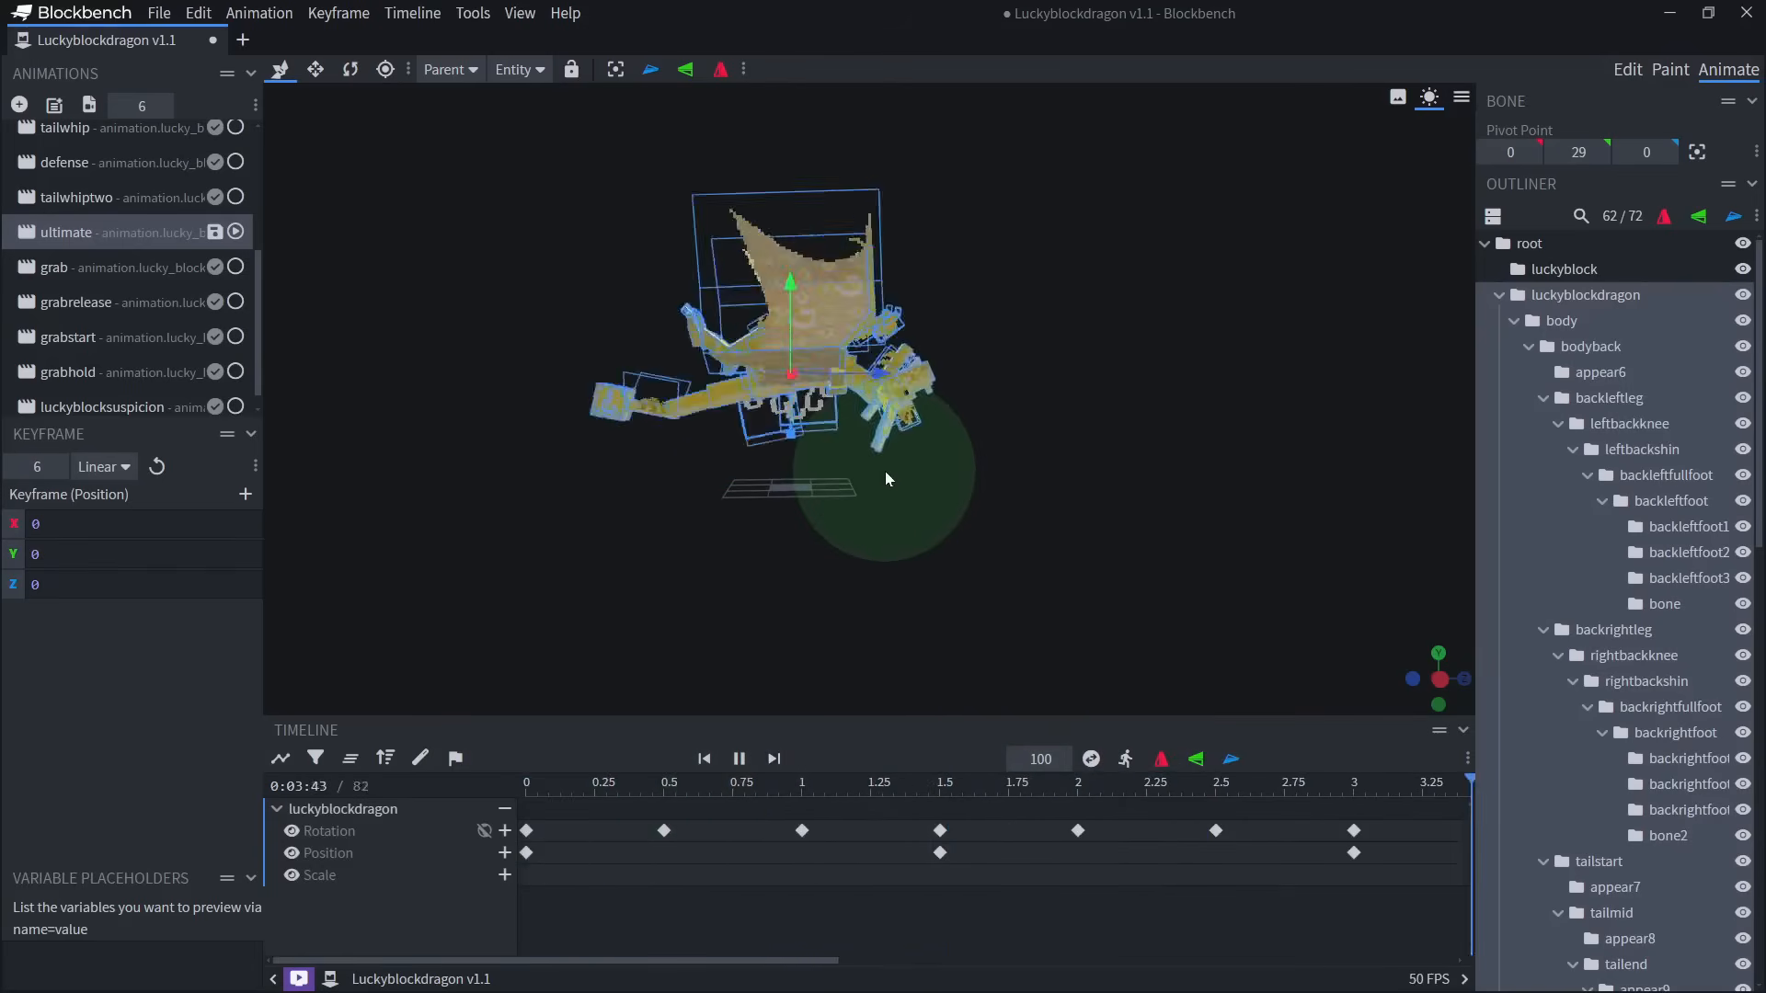
key("space")
left_click_drag(662, 780, 1377, 794)
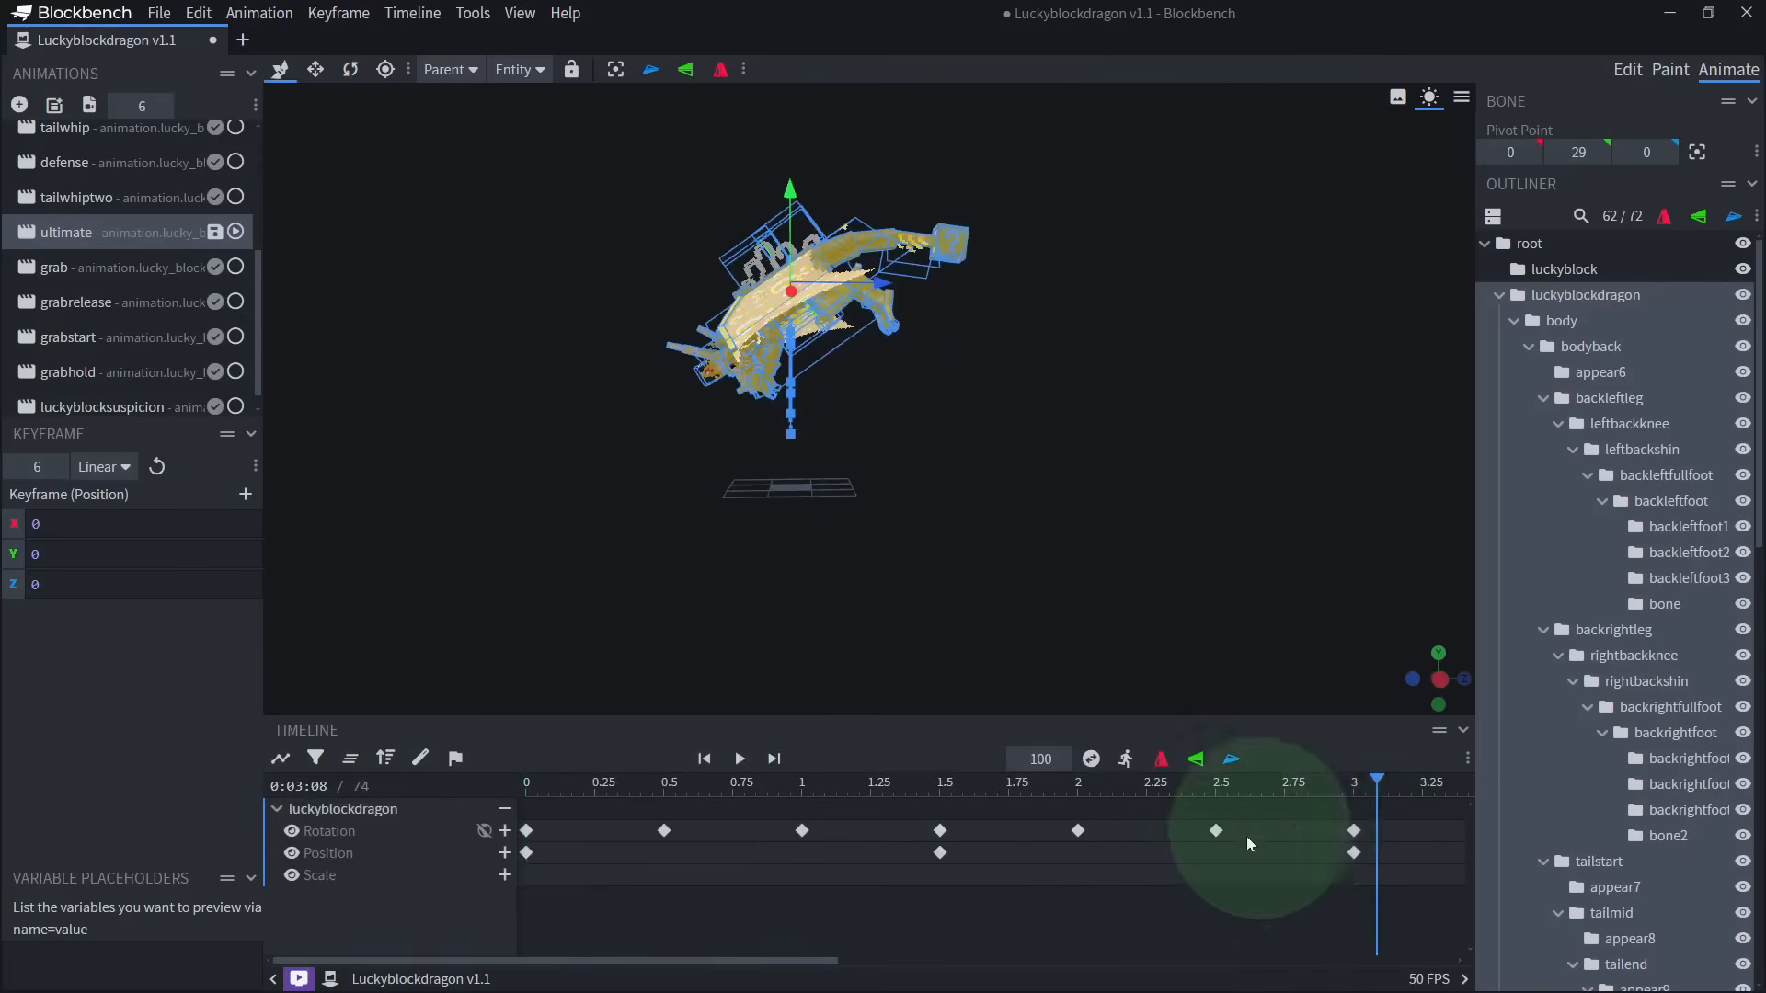
scroll(1232, 846, "right", 5)
key("space")
key("space")
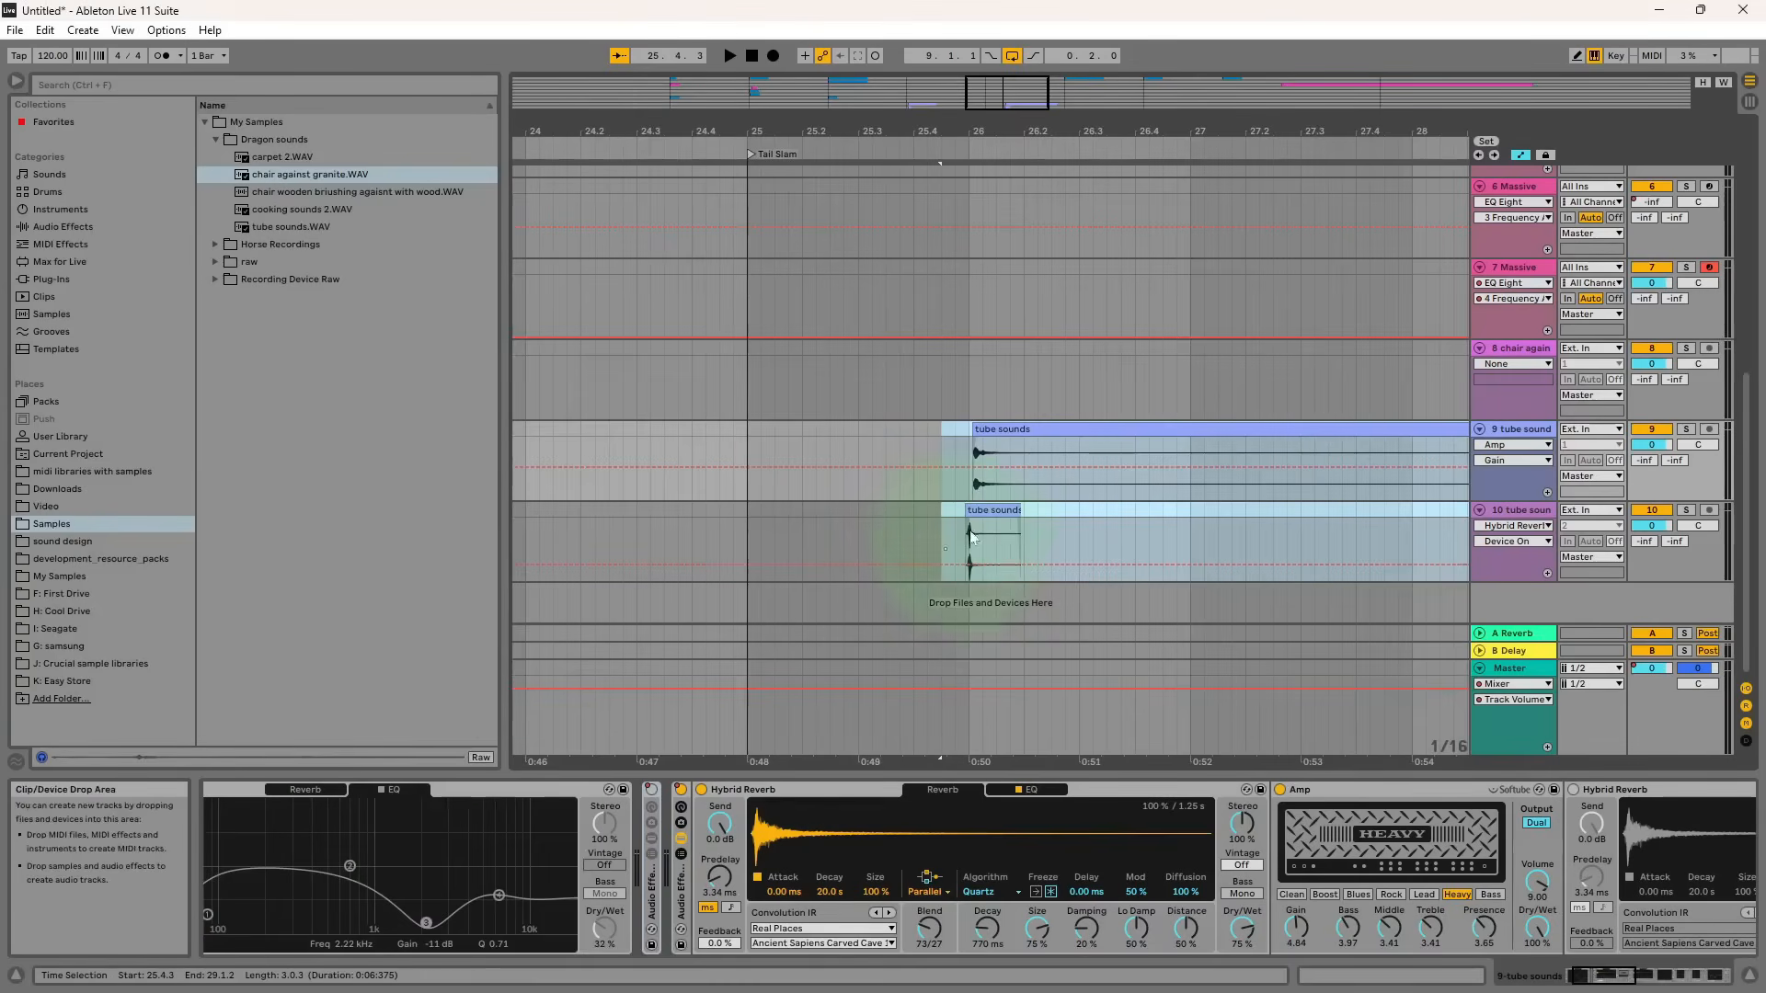
Audition the repositioned Tail Slam tube sounds in Ableton Live, then select the chair against granite clip at Tail Whip.
key("space")
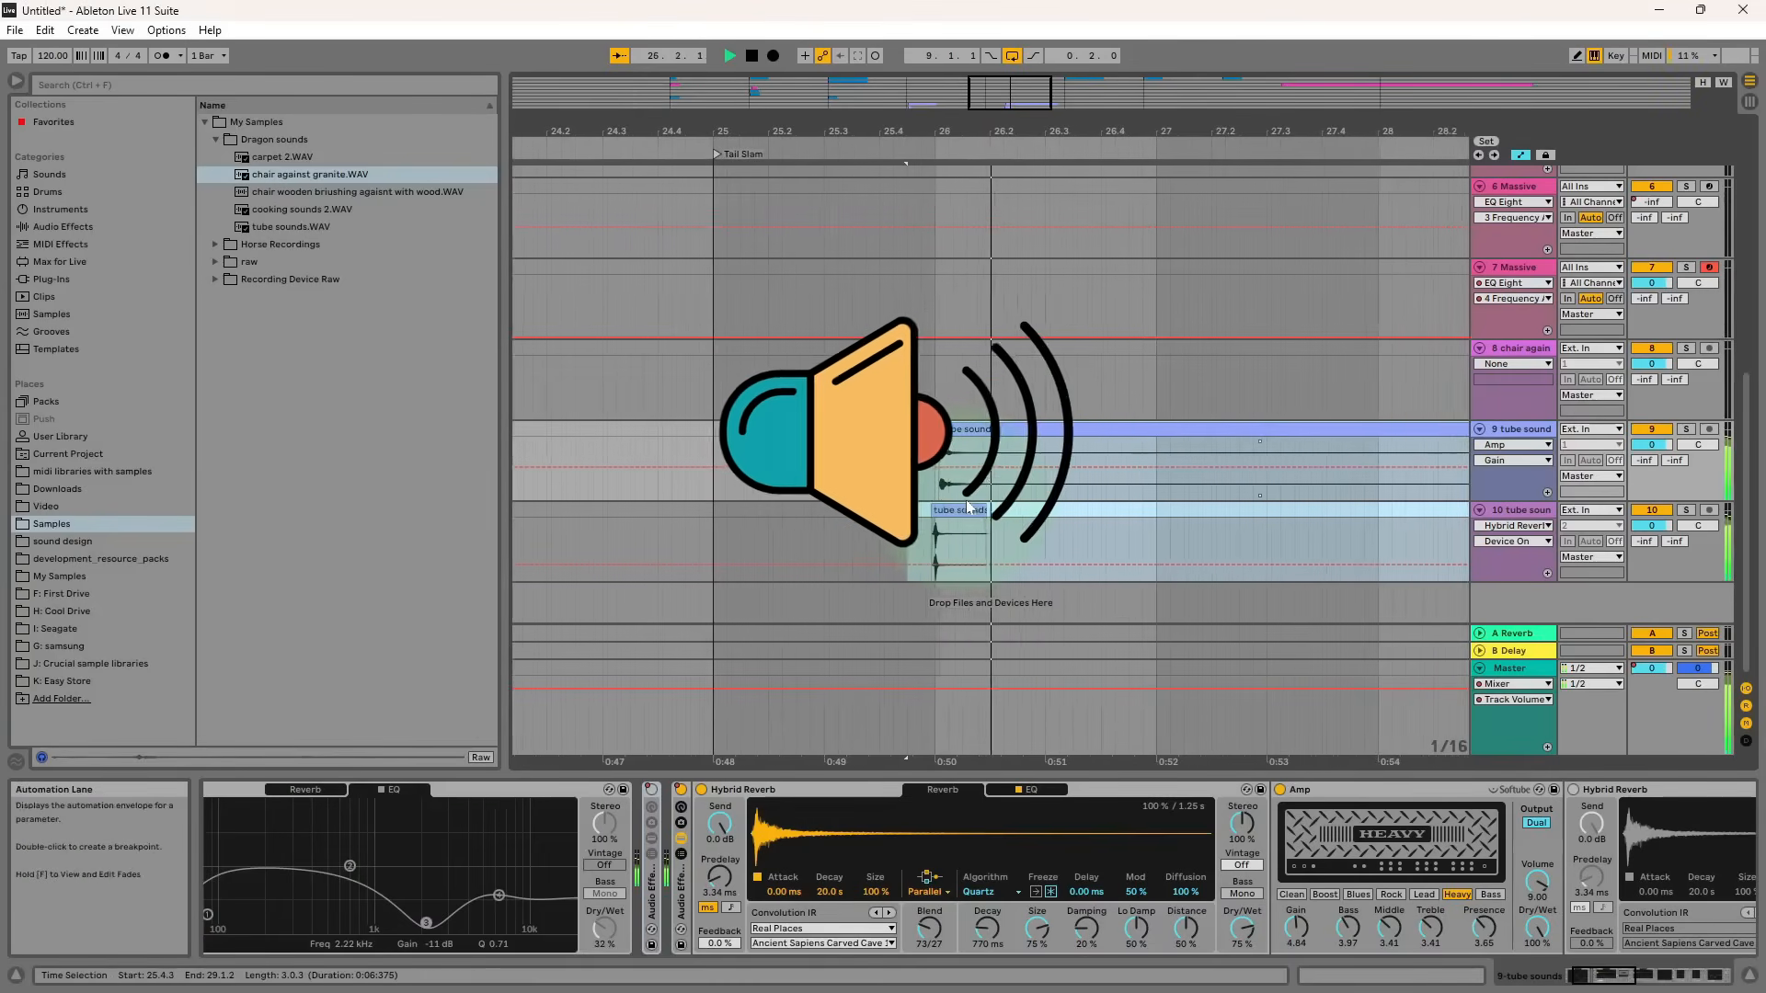
left_click_drag(726, 145, 1130, 180)
left_click(773, 368)
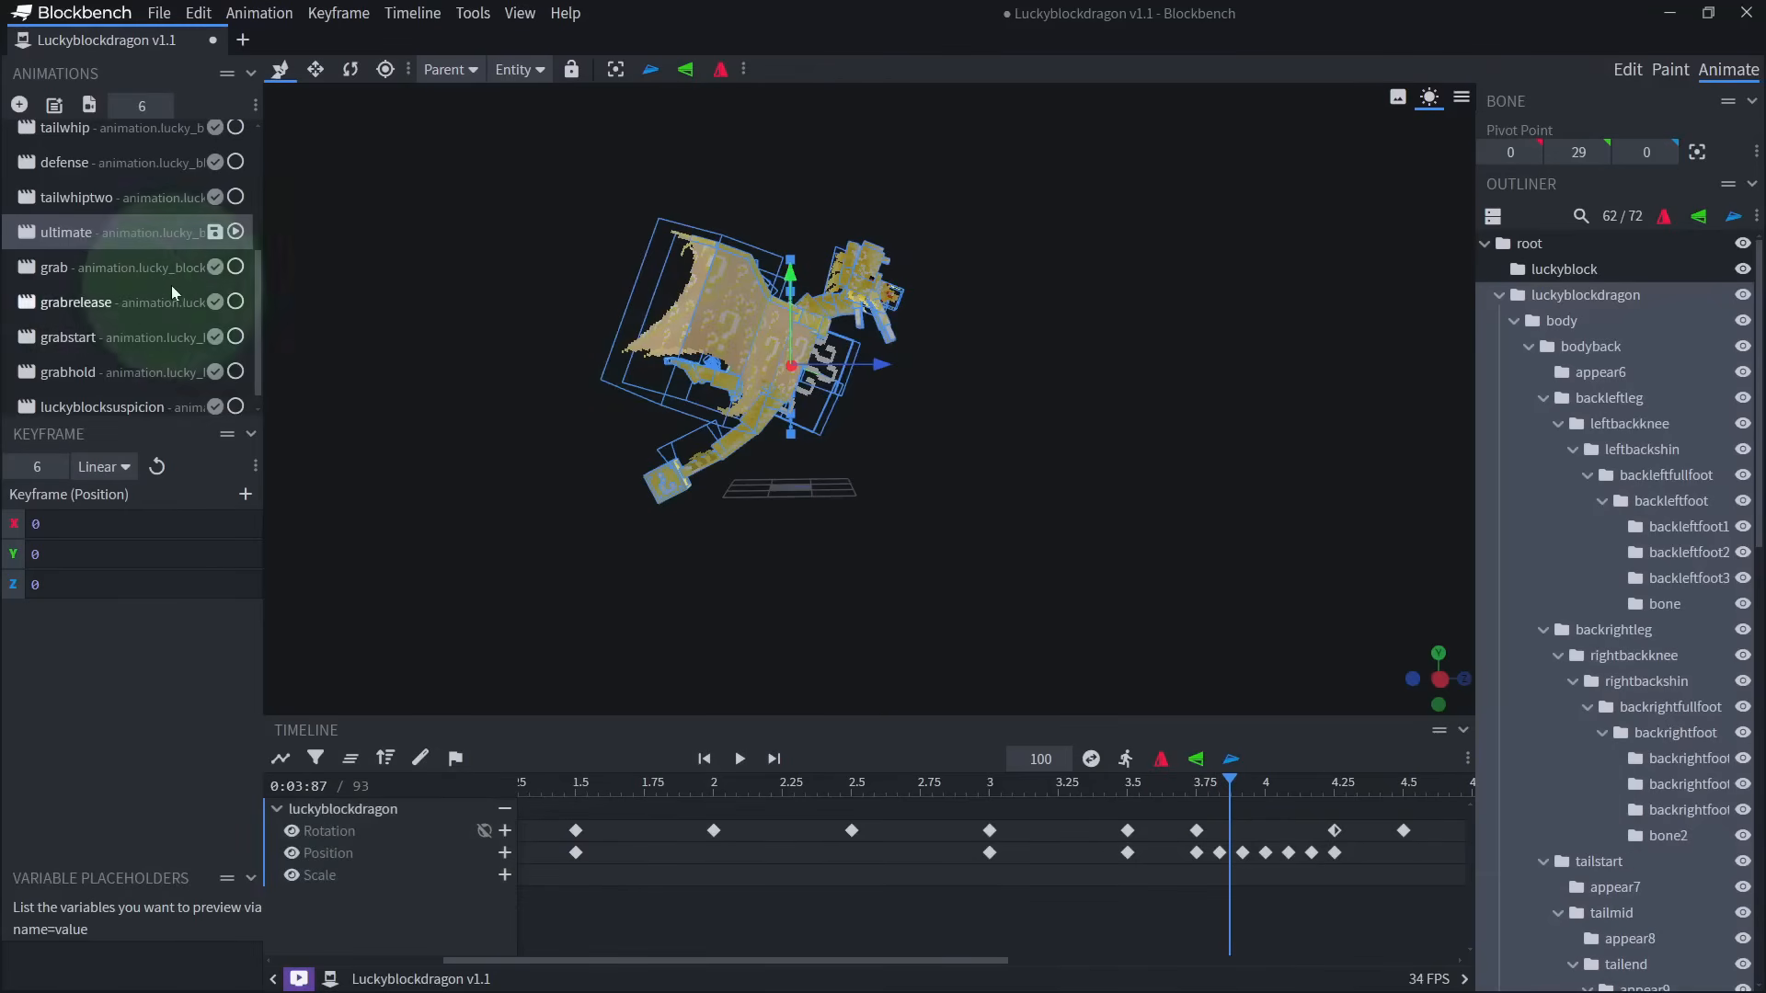
Switch to Blockbench, open the tailwhiptwo animation, set its playback speed to 60 and play it.
scroll(165, 221, "down", 2)
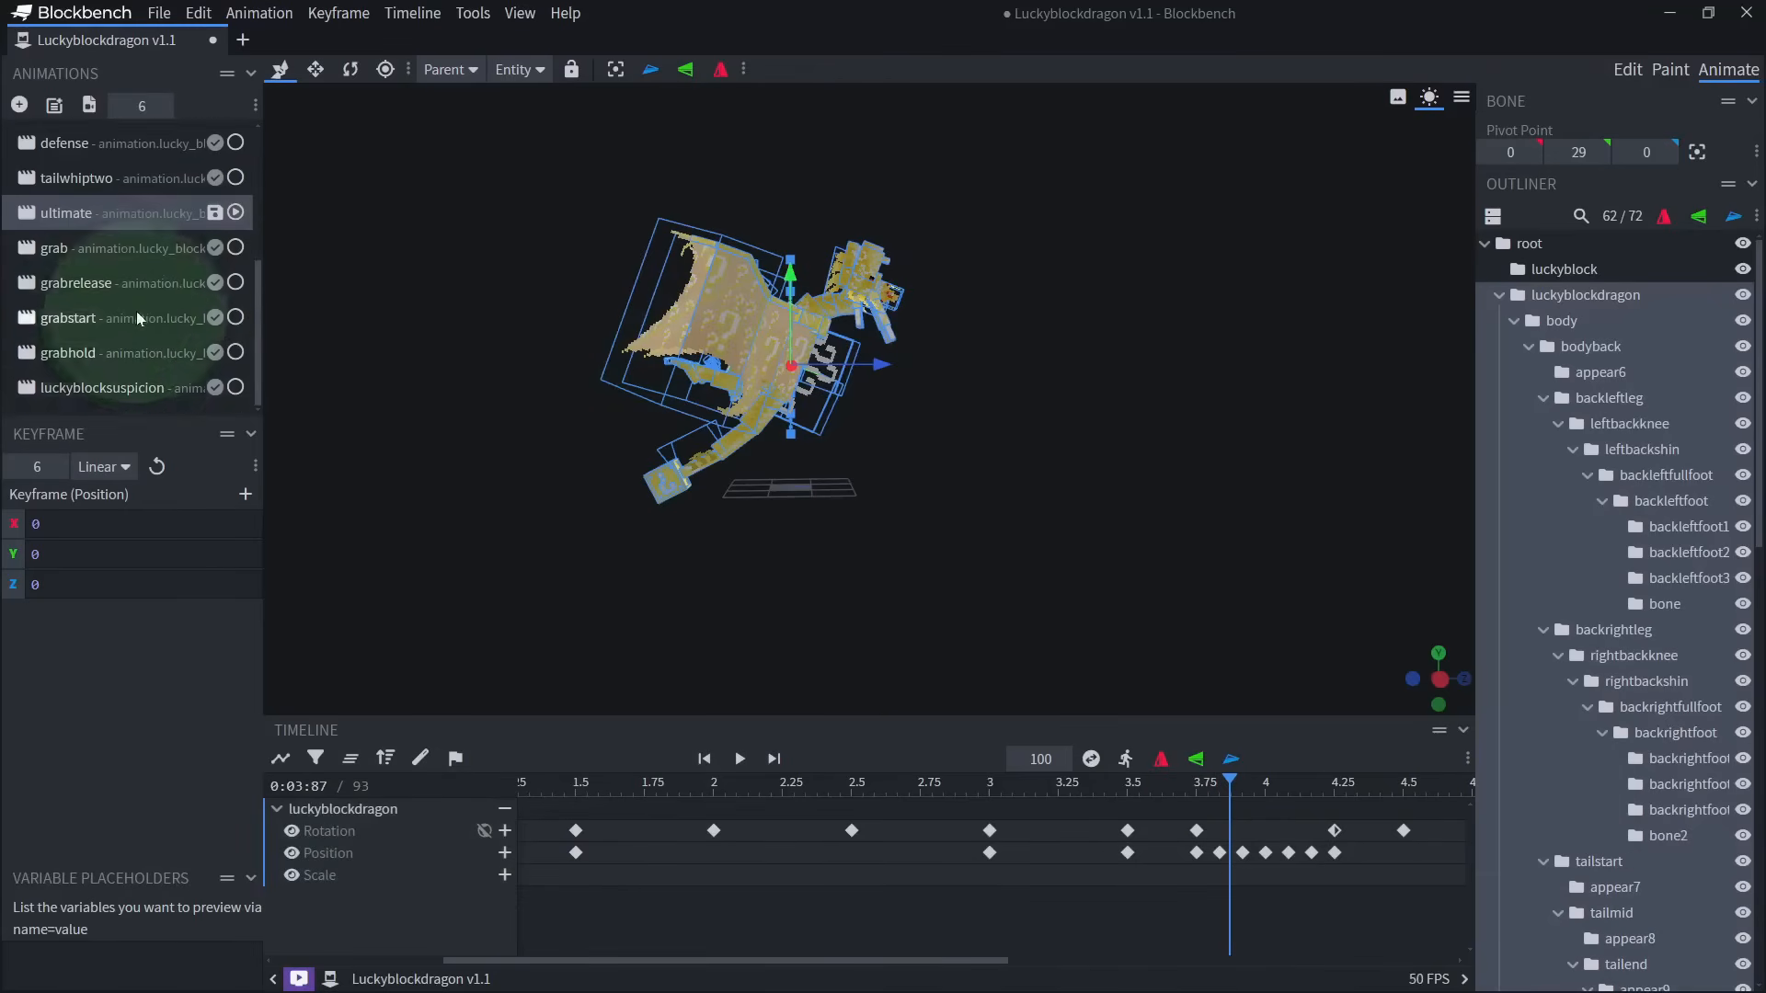
left_click(156, 184)
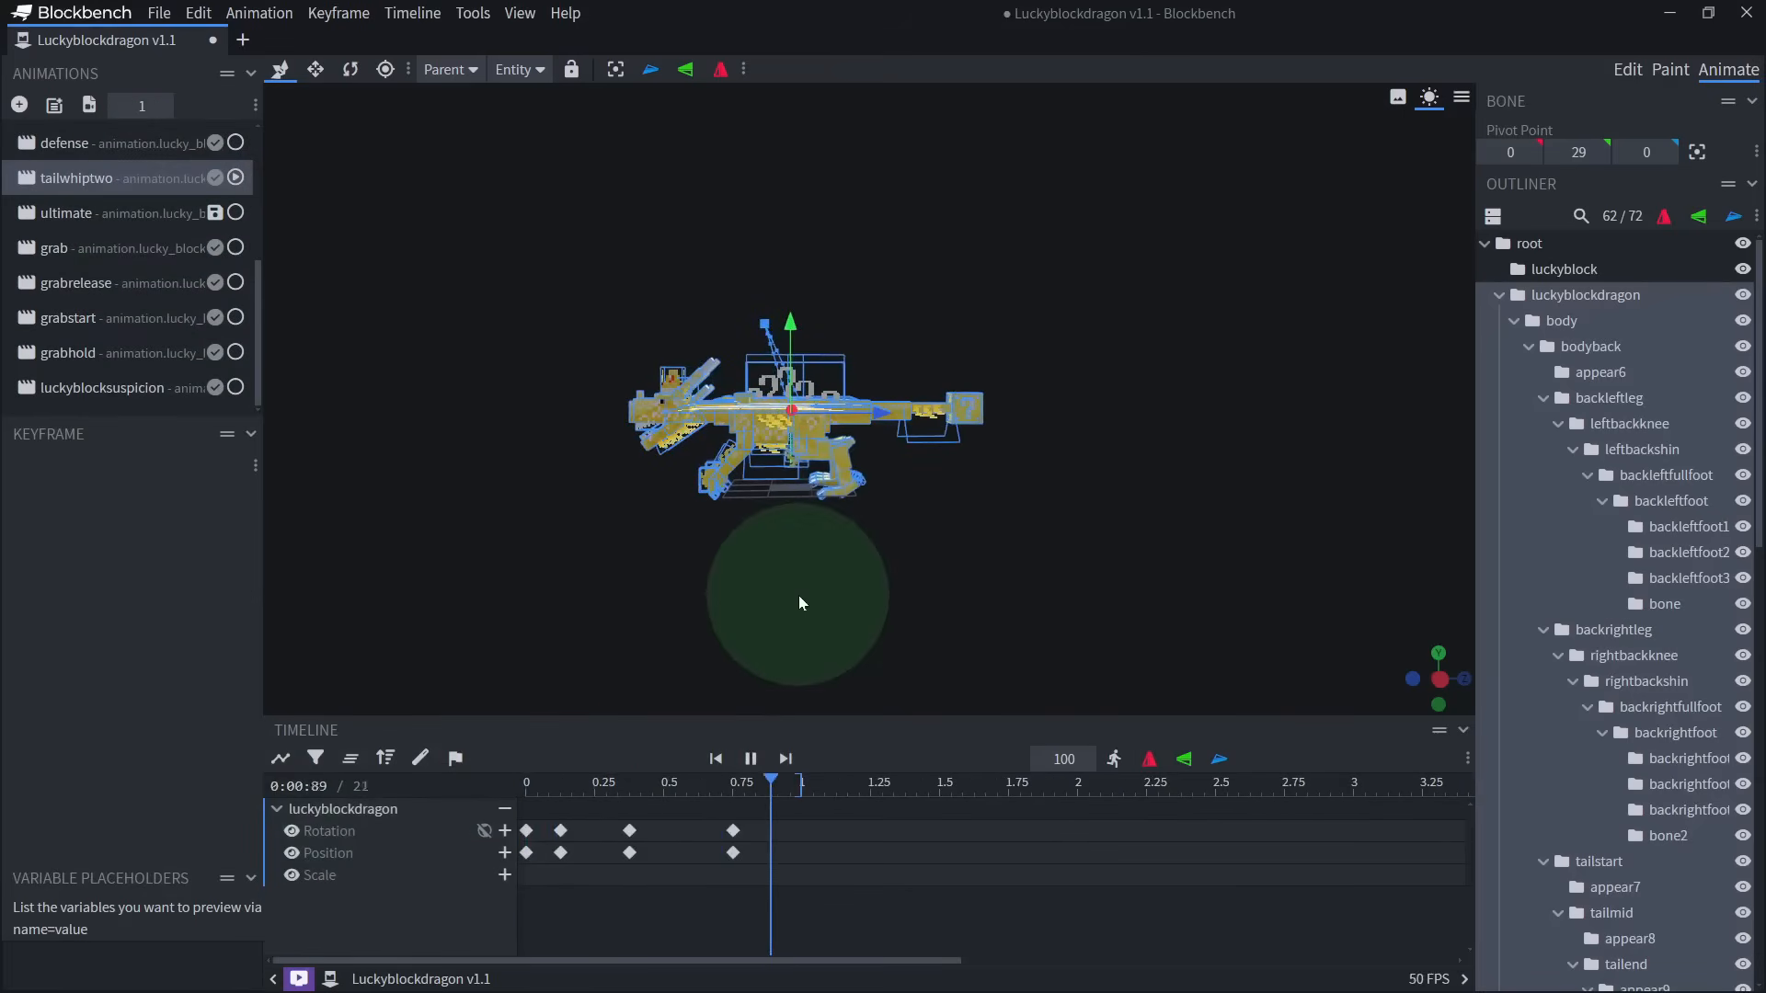
left_click(552, 787)
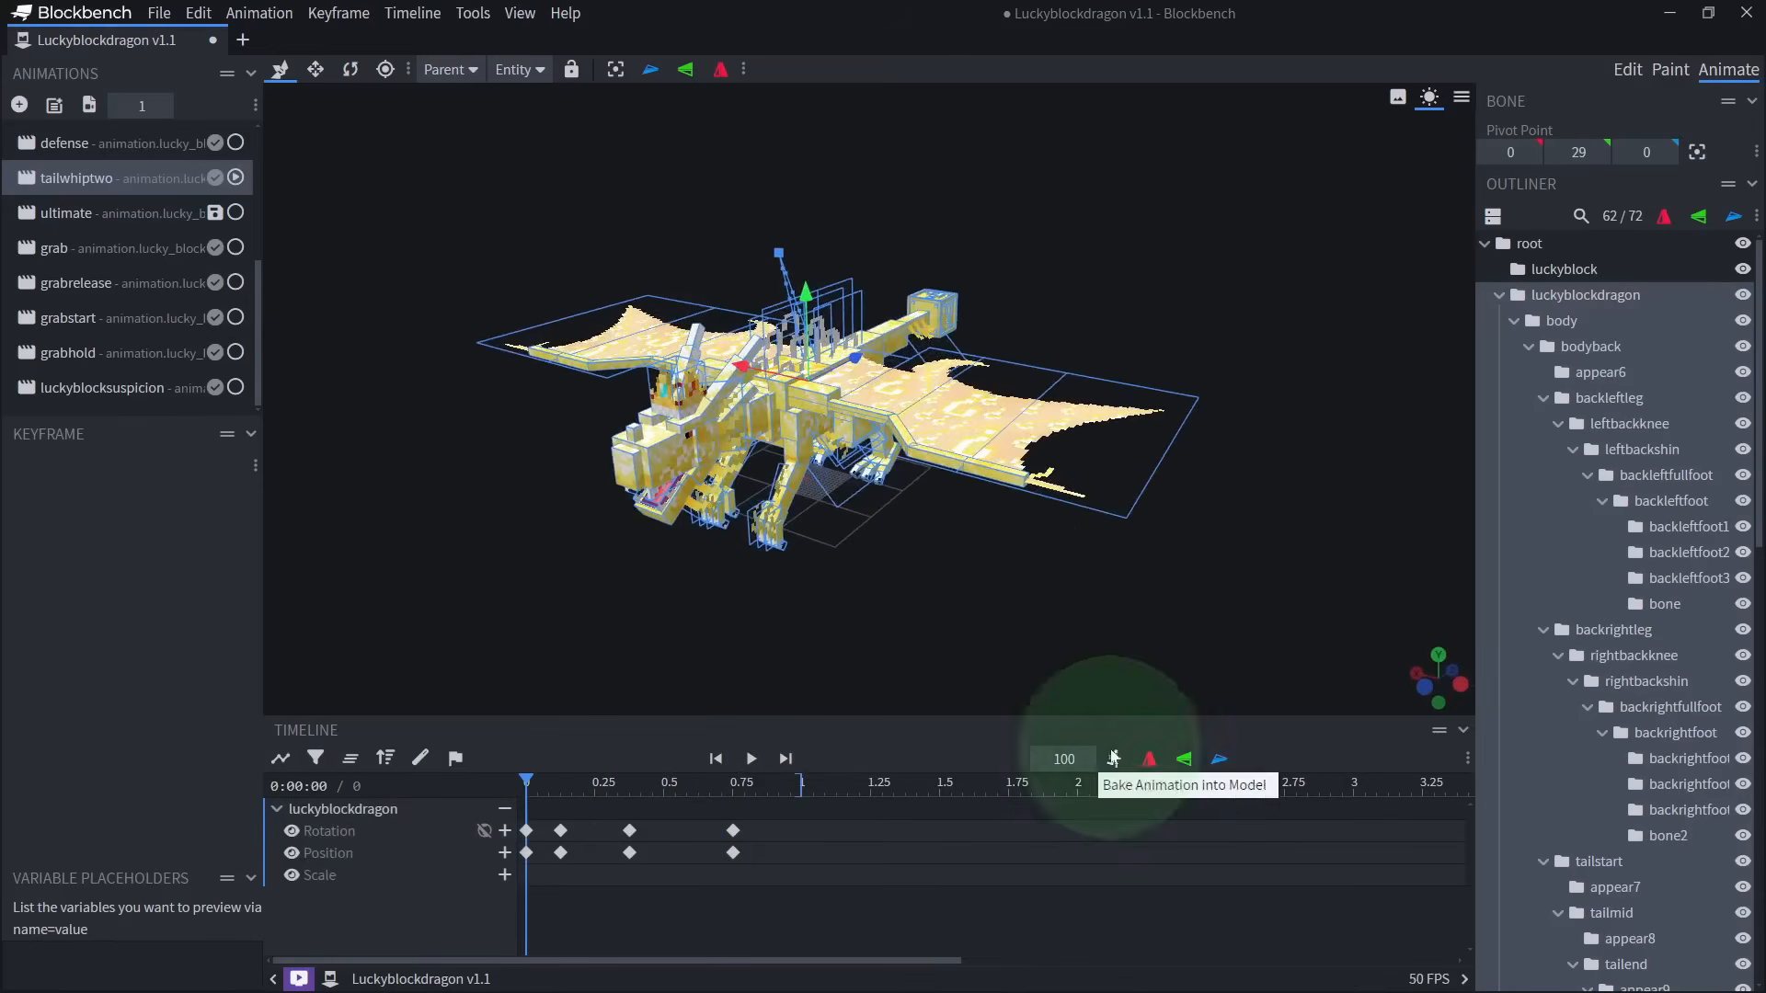
left_click_drag(1058, 759, 930, 769)
left_click(539, 782)
key("space")
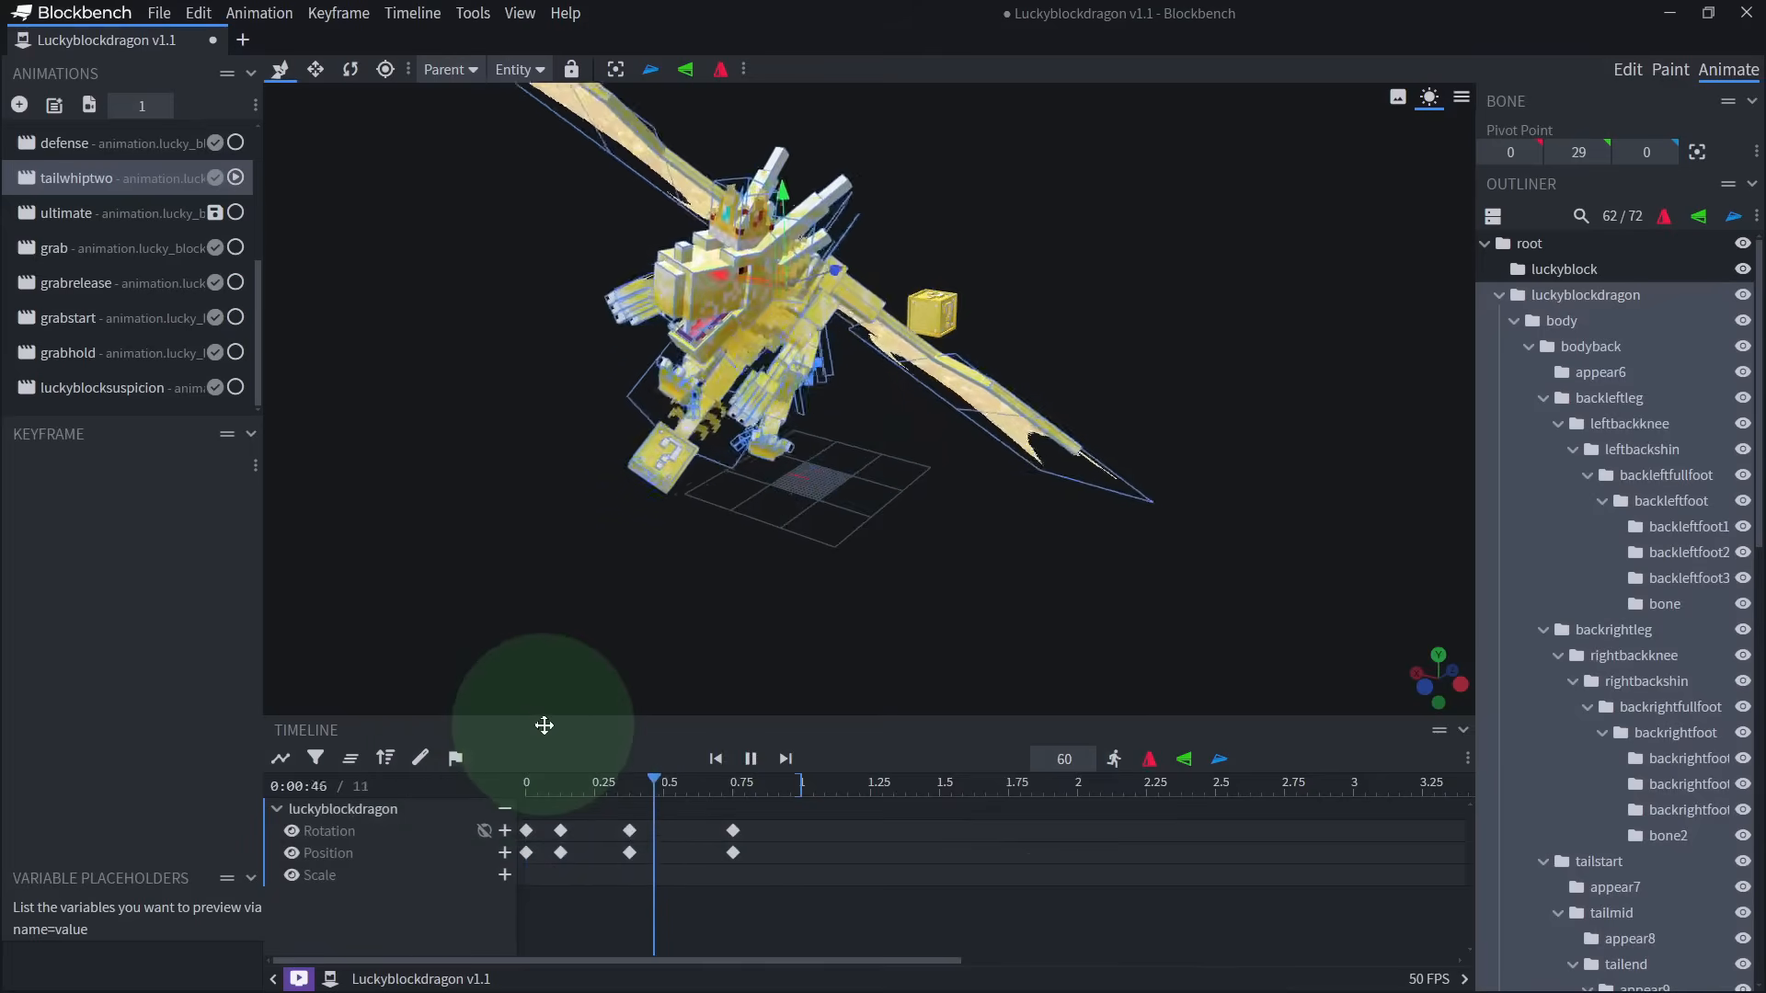
Replay the slowed tailwhiptwo animation from the beginning to examine the timing of the tail swing.
key("space")
left_click_drag(598, 788, 382, 795)
key("space")
key("space")
left_click_drag(572, 780, 304, 830)
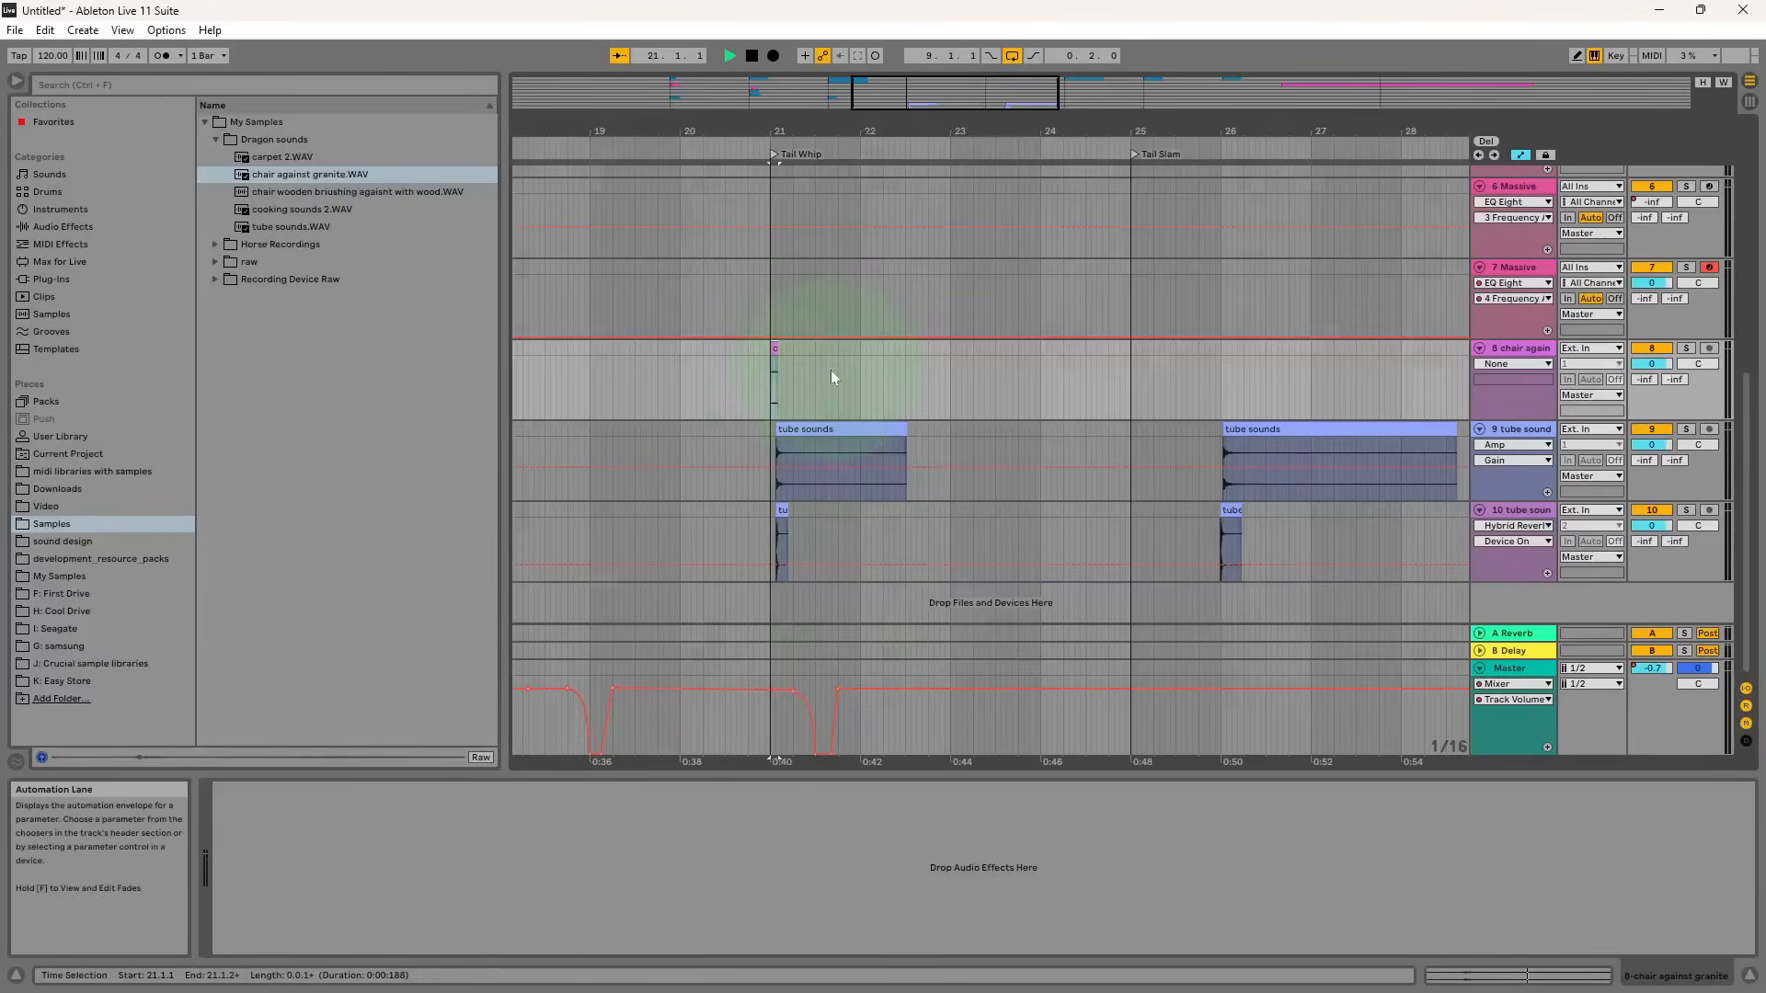
Switch to Ableton Live and audition the Tail Whip layers, then go to the 7 Massive material at bar 9.
key("space")
key("space")
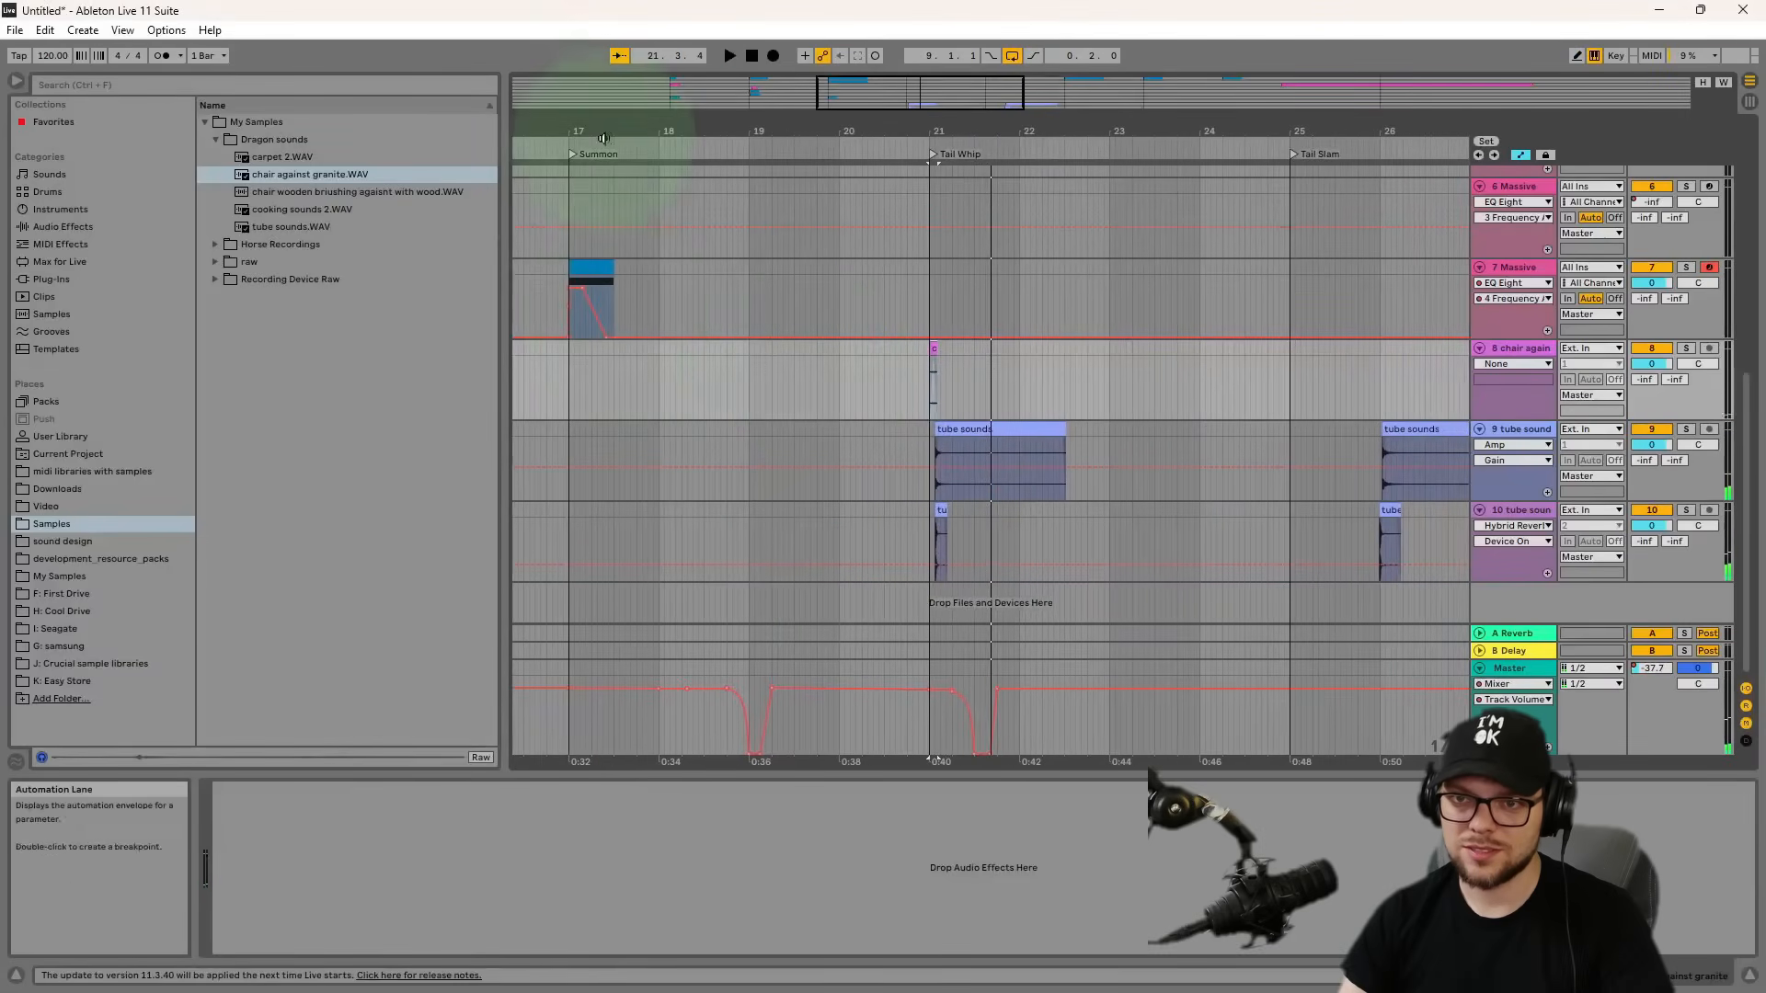
left_click_drag(603, 138, 874, 83)
left_click(964, 268)
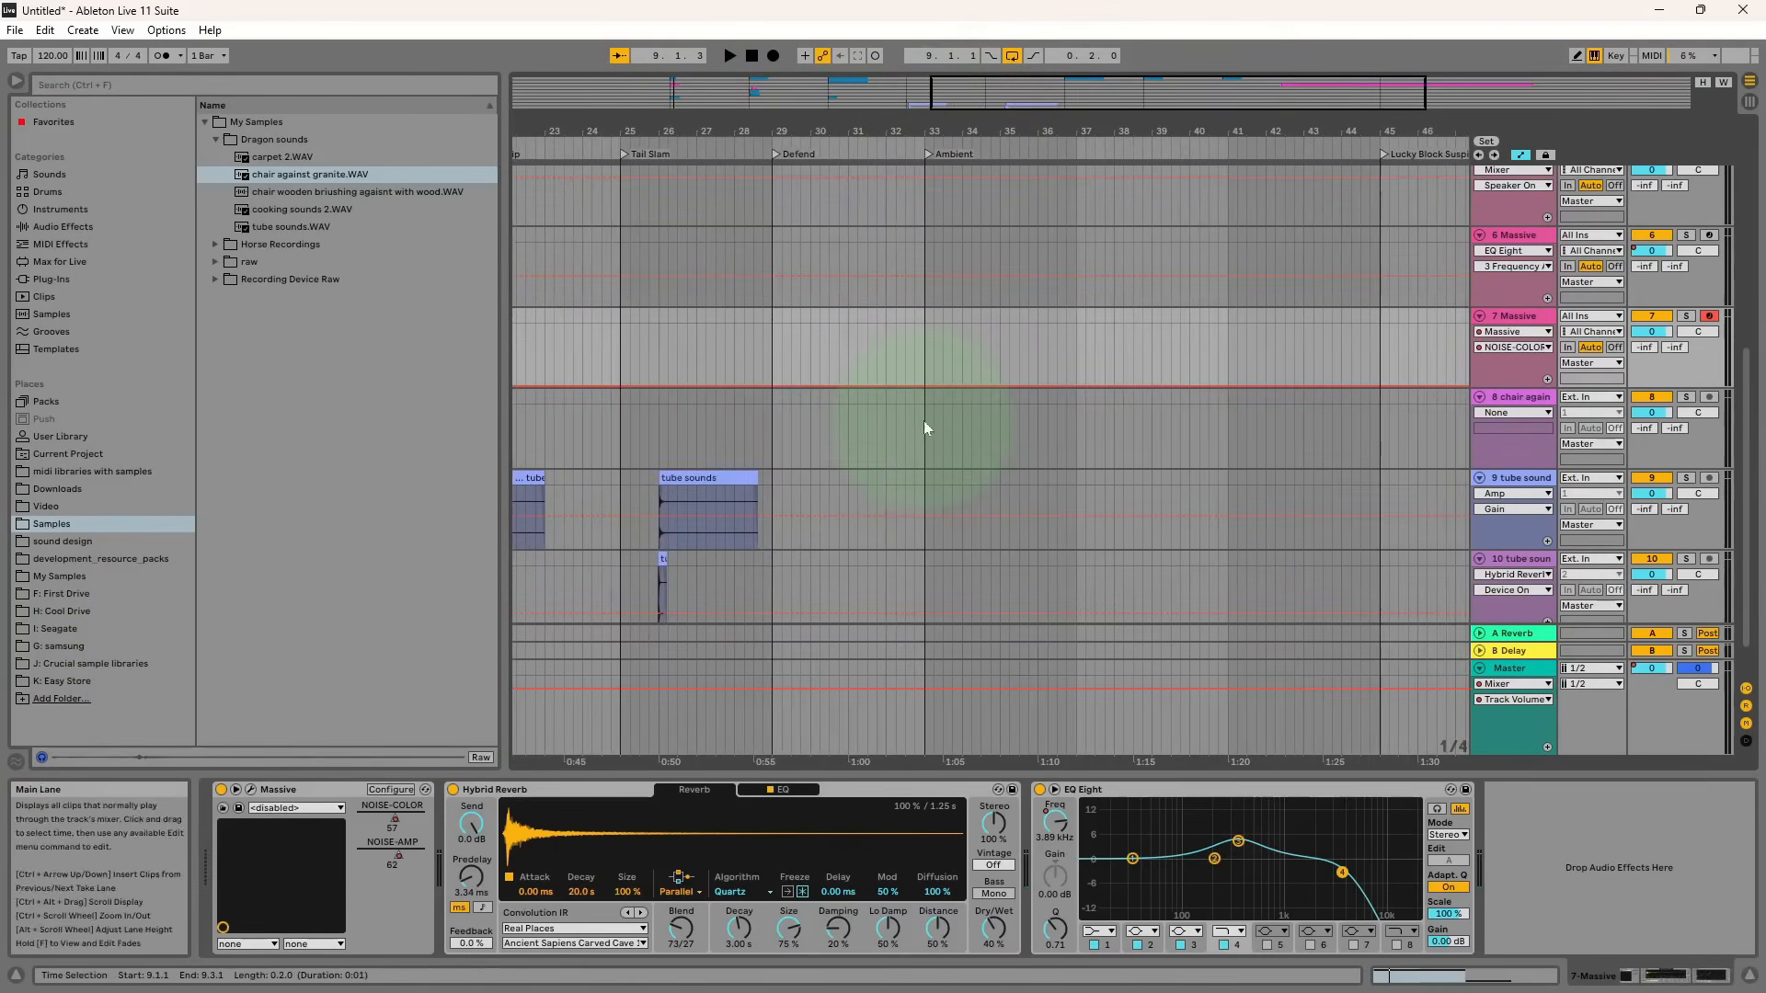
Select the Defend clip on the first IL Harmor track and audition it.
scroll(917, 417, "up", 10)
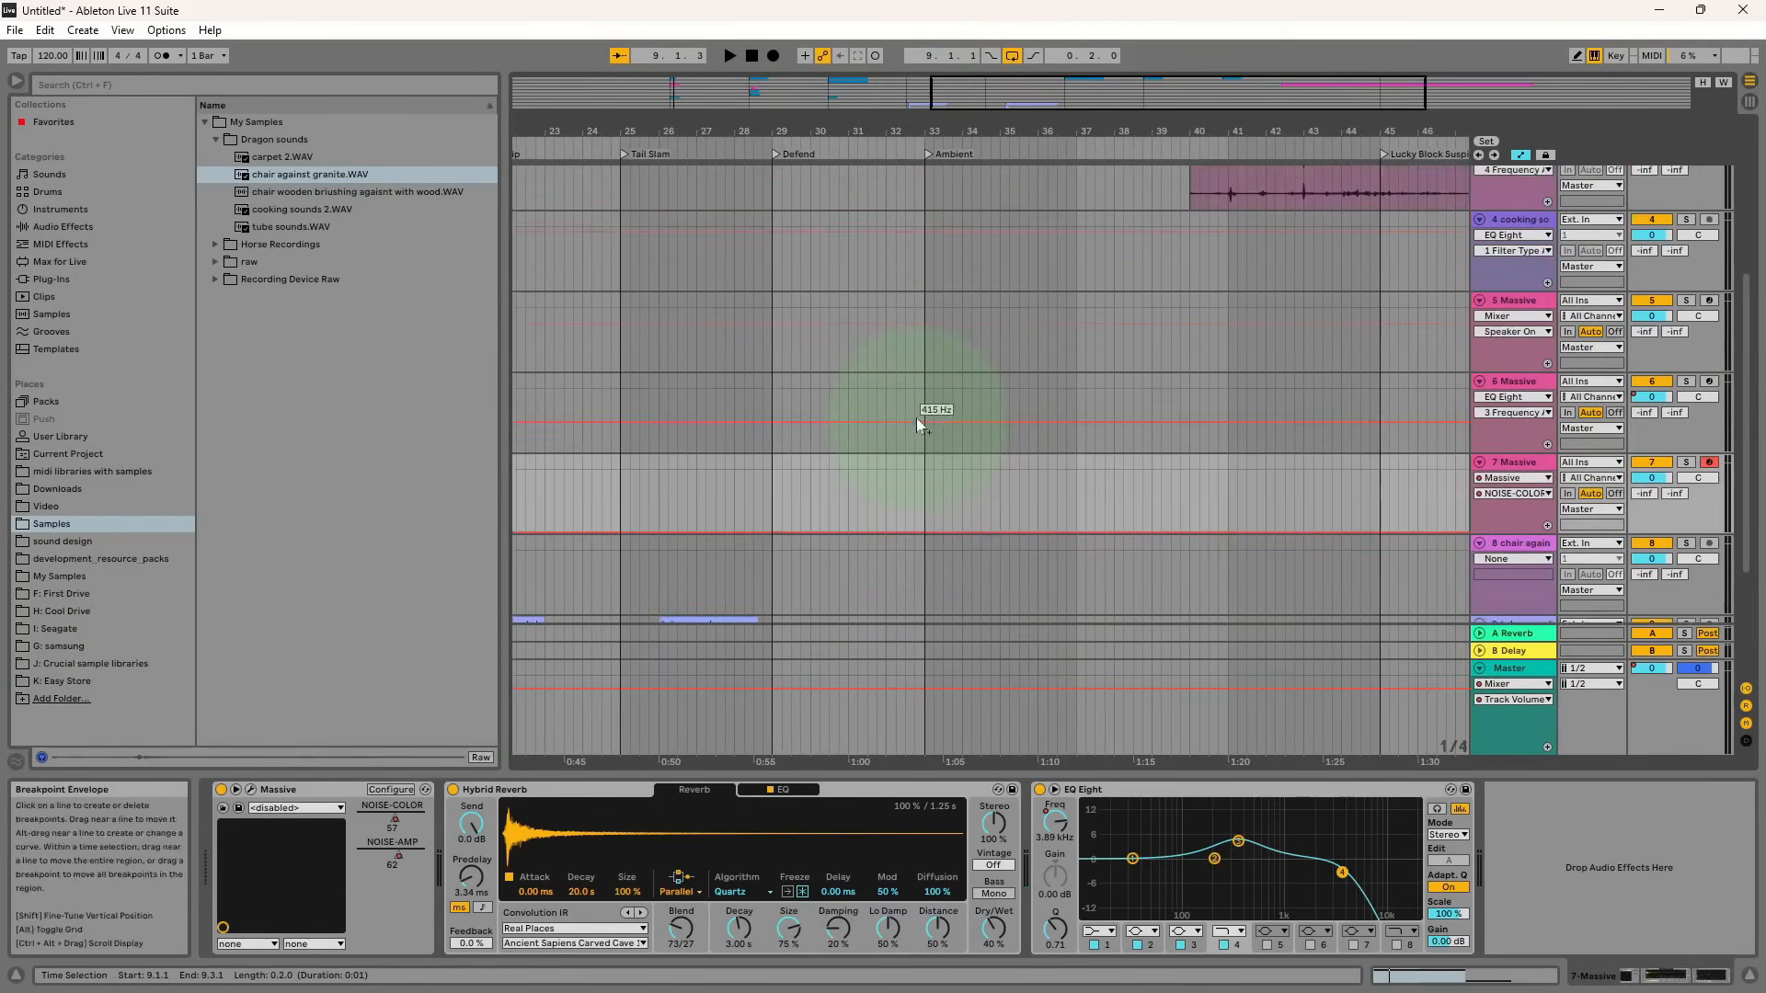
left_click(805, 175)
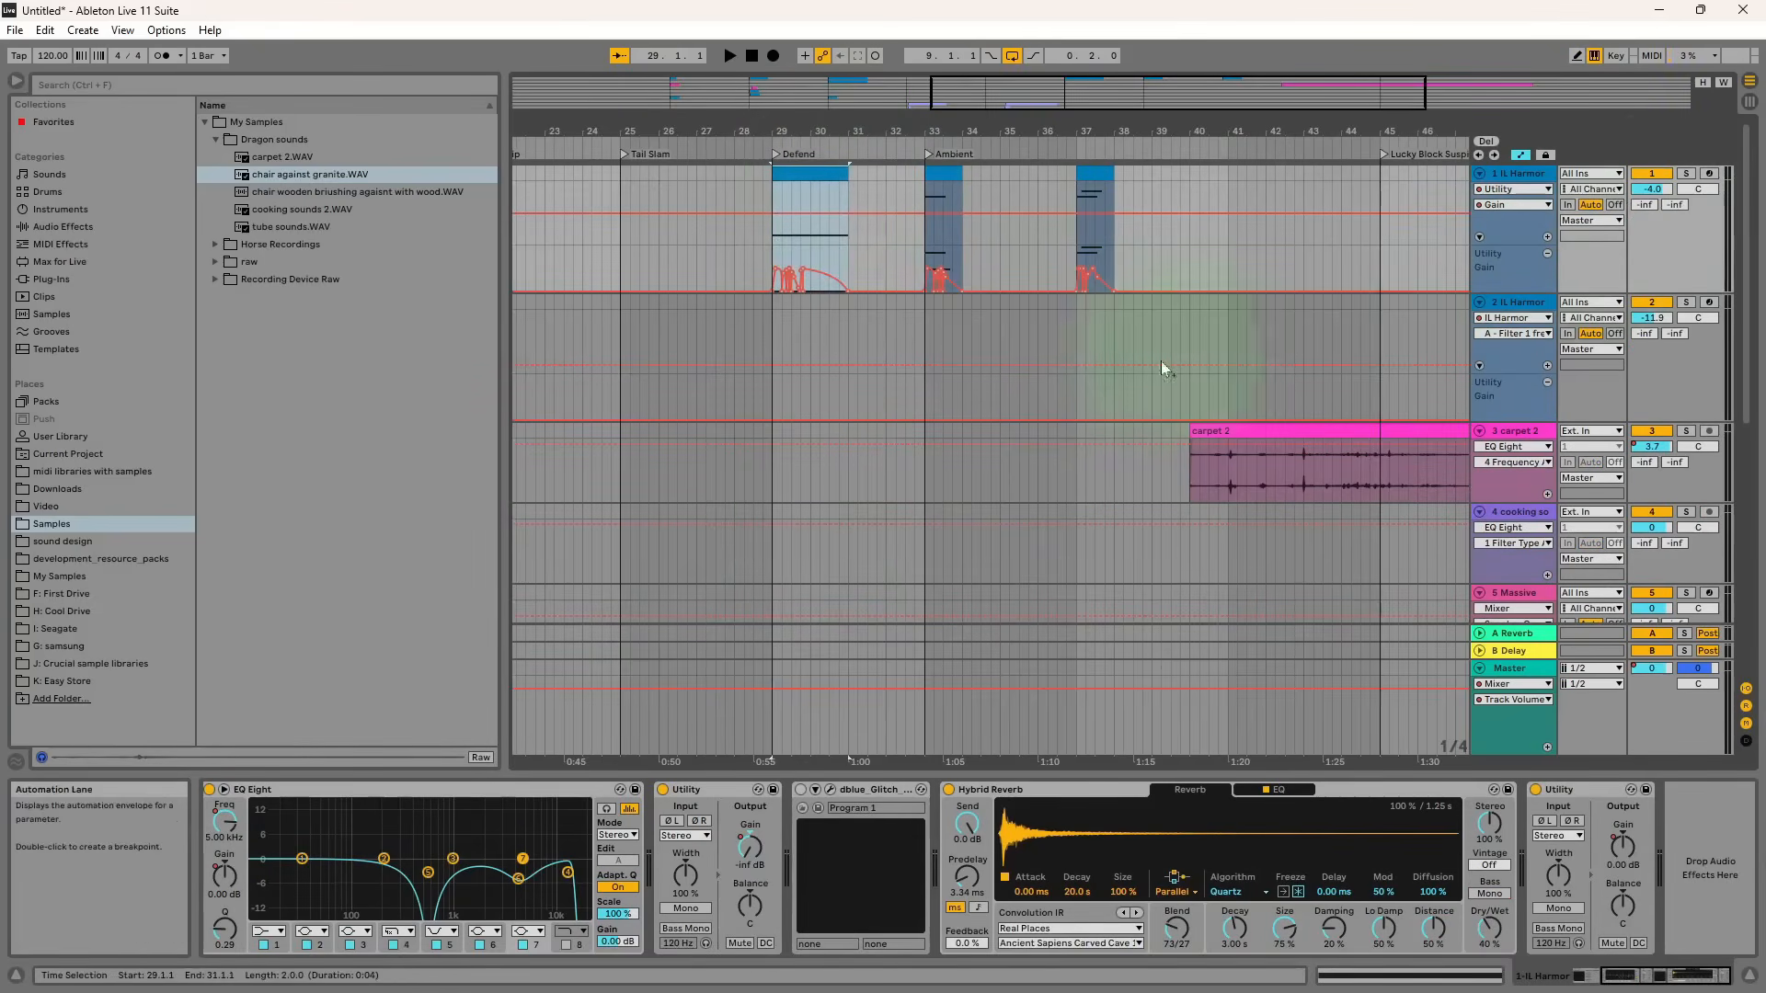
scroll(988, 389, "left", 3)
key("space")
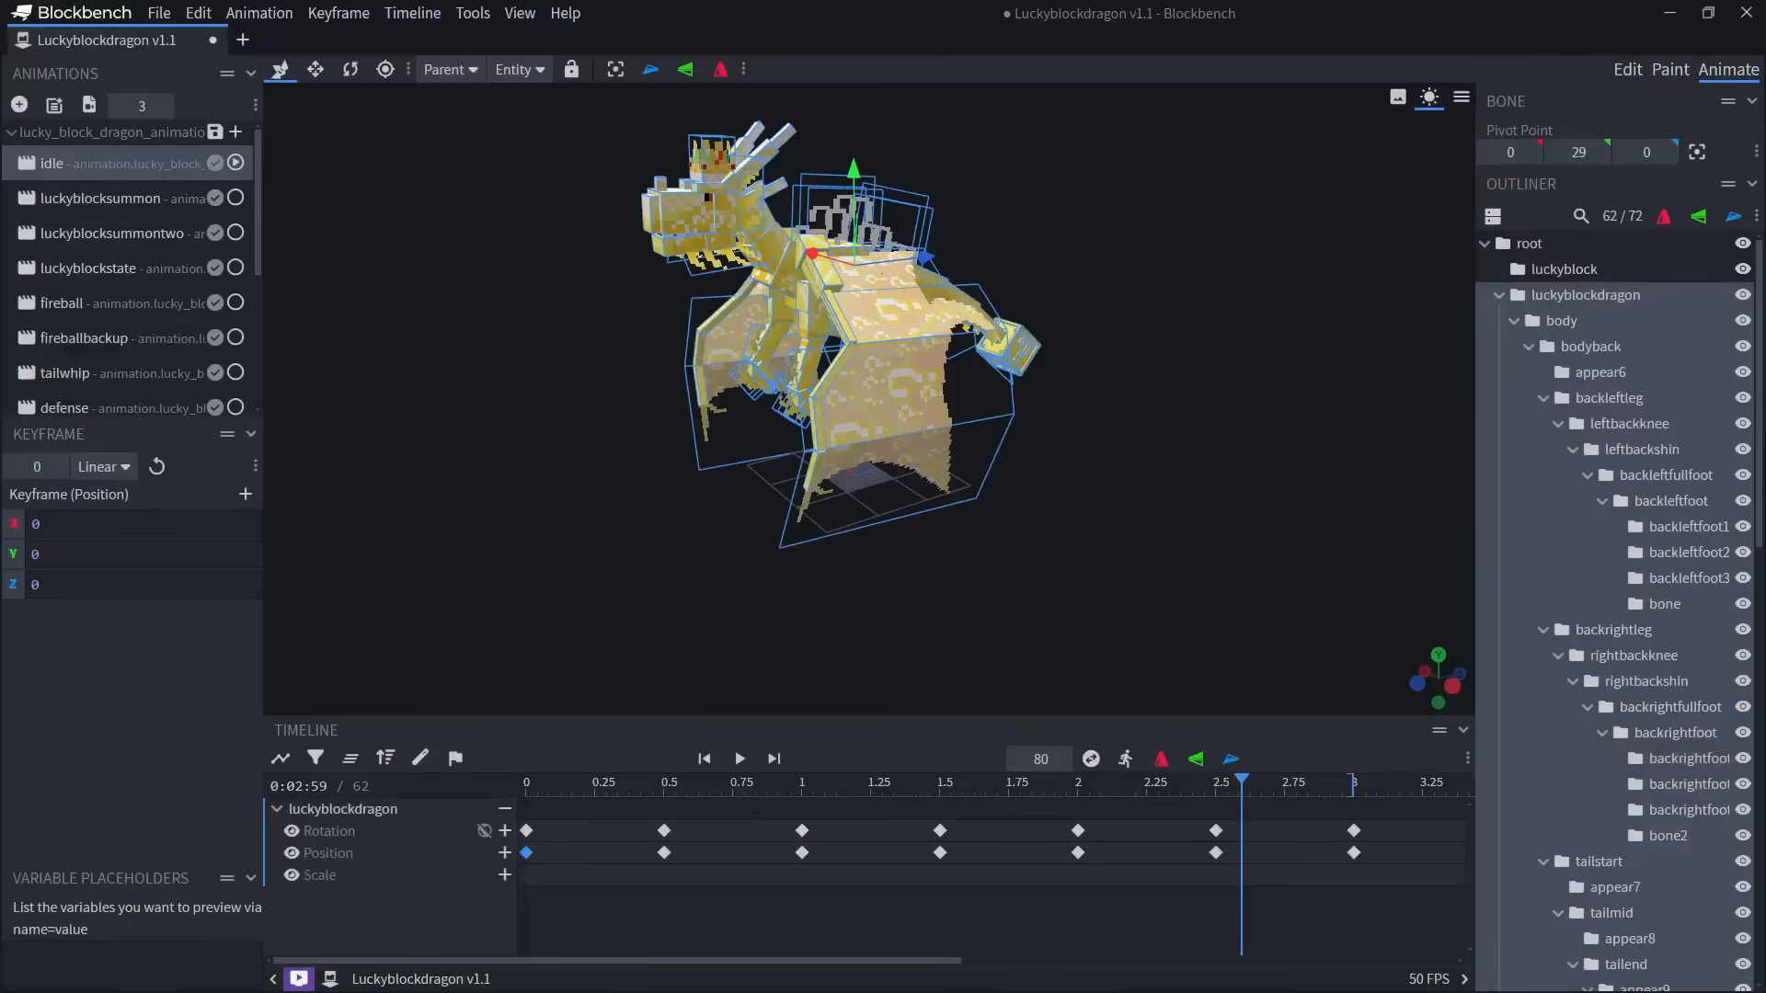
Switch to Blockbench and play the defense animation.
left_click(88, 405)
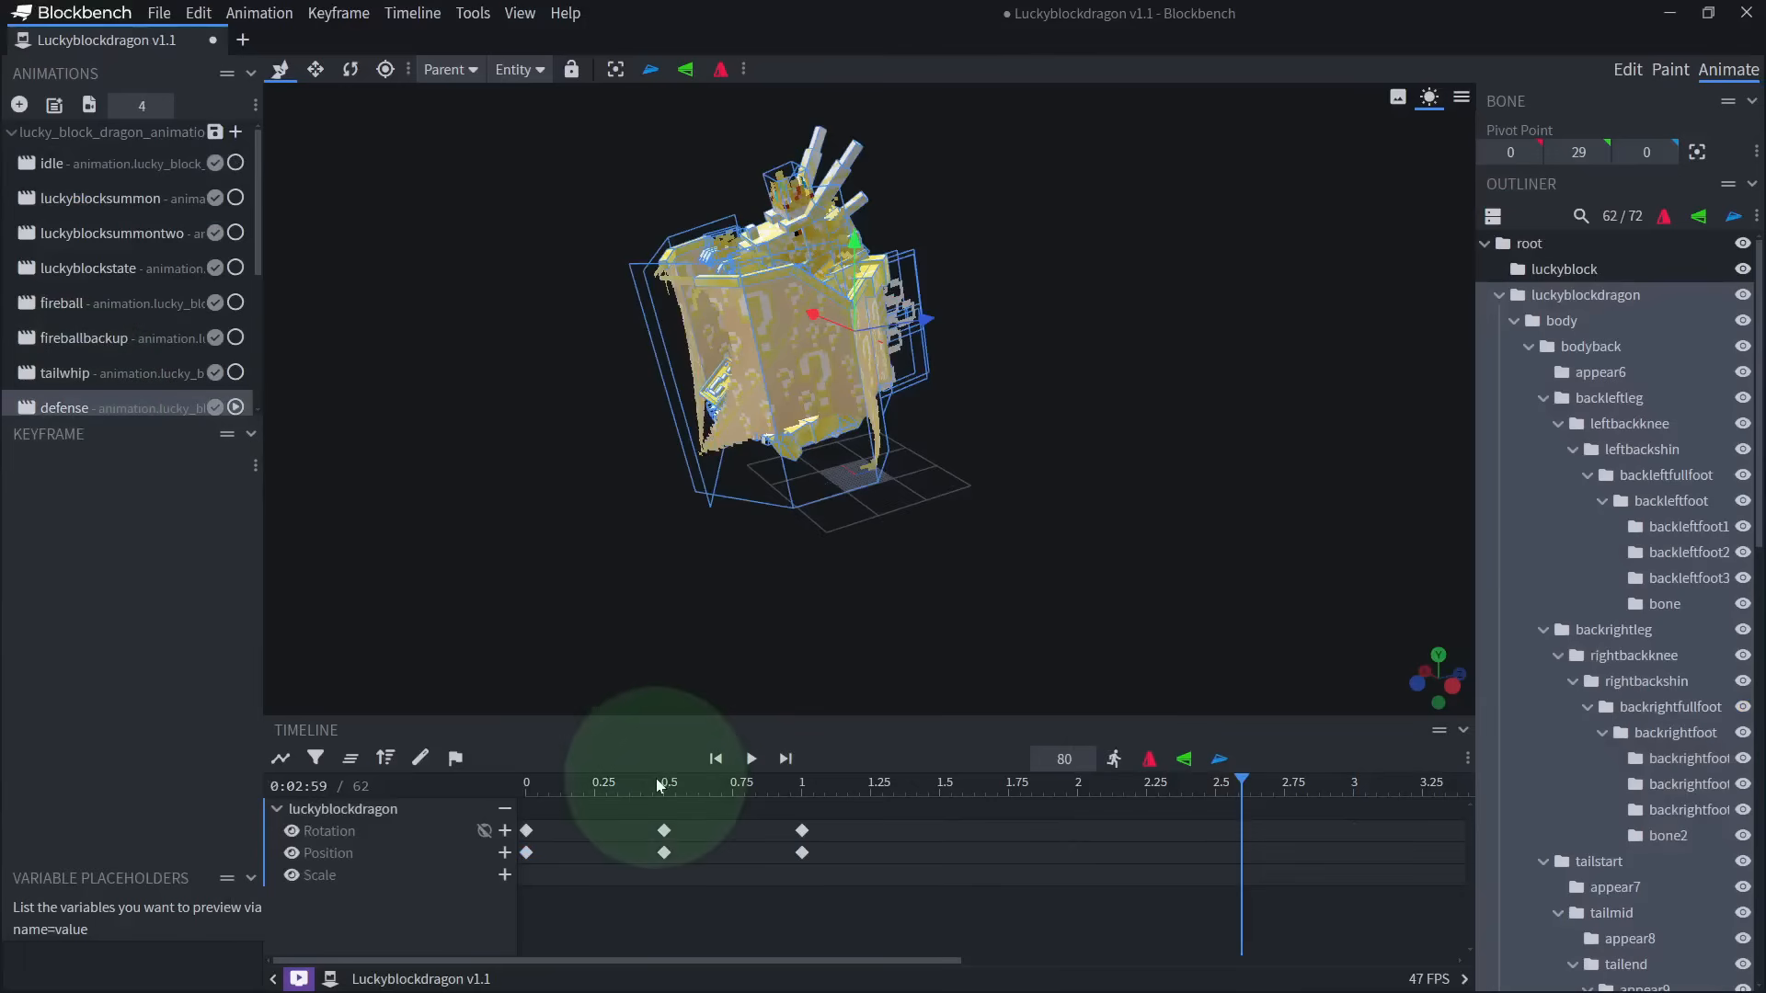
left_click(739, 758)
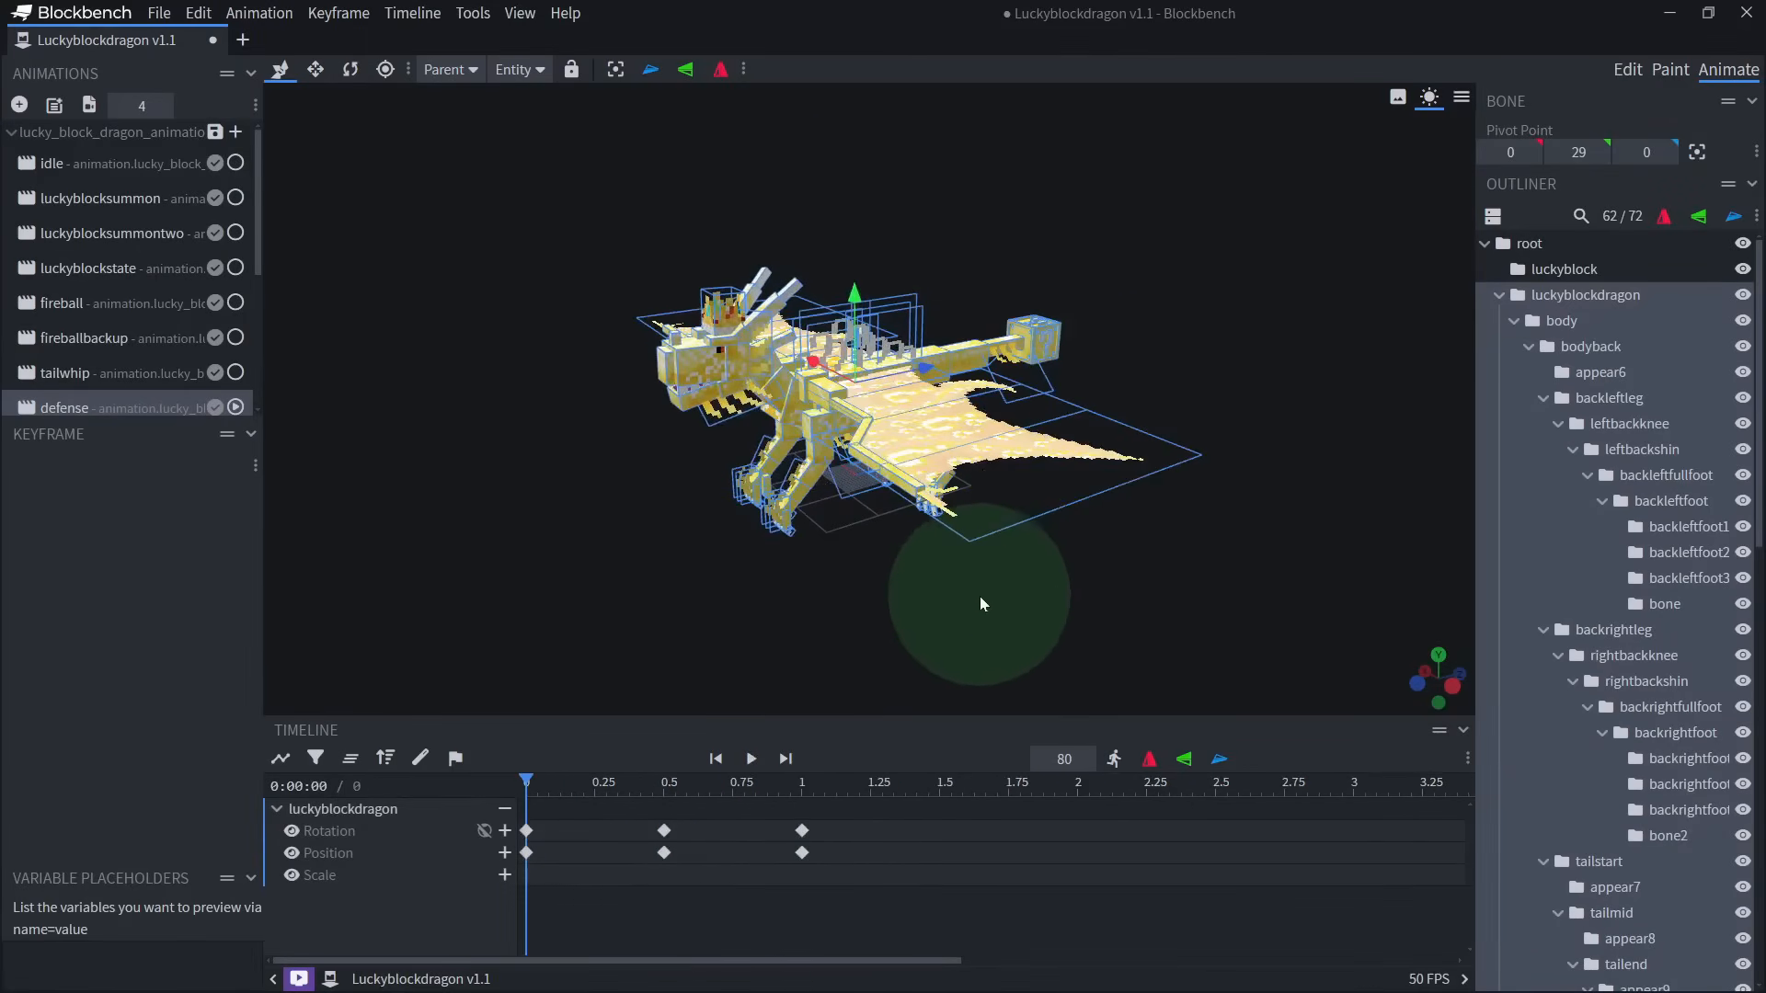
Switch to Ableton Live, go to the Wing Flap section and solo the 7 Massive track to audition it.
scroll(141, 330, "down", 3)
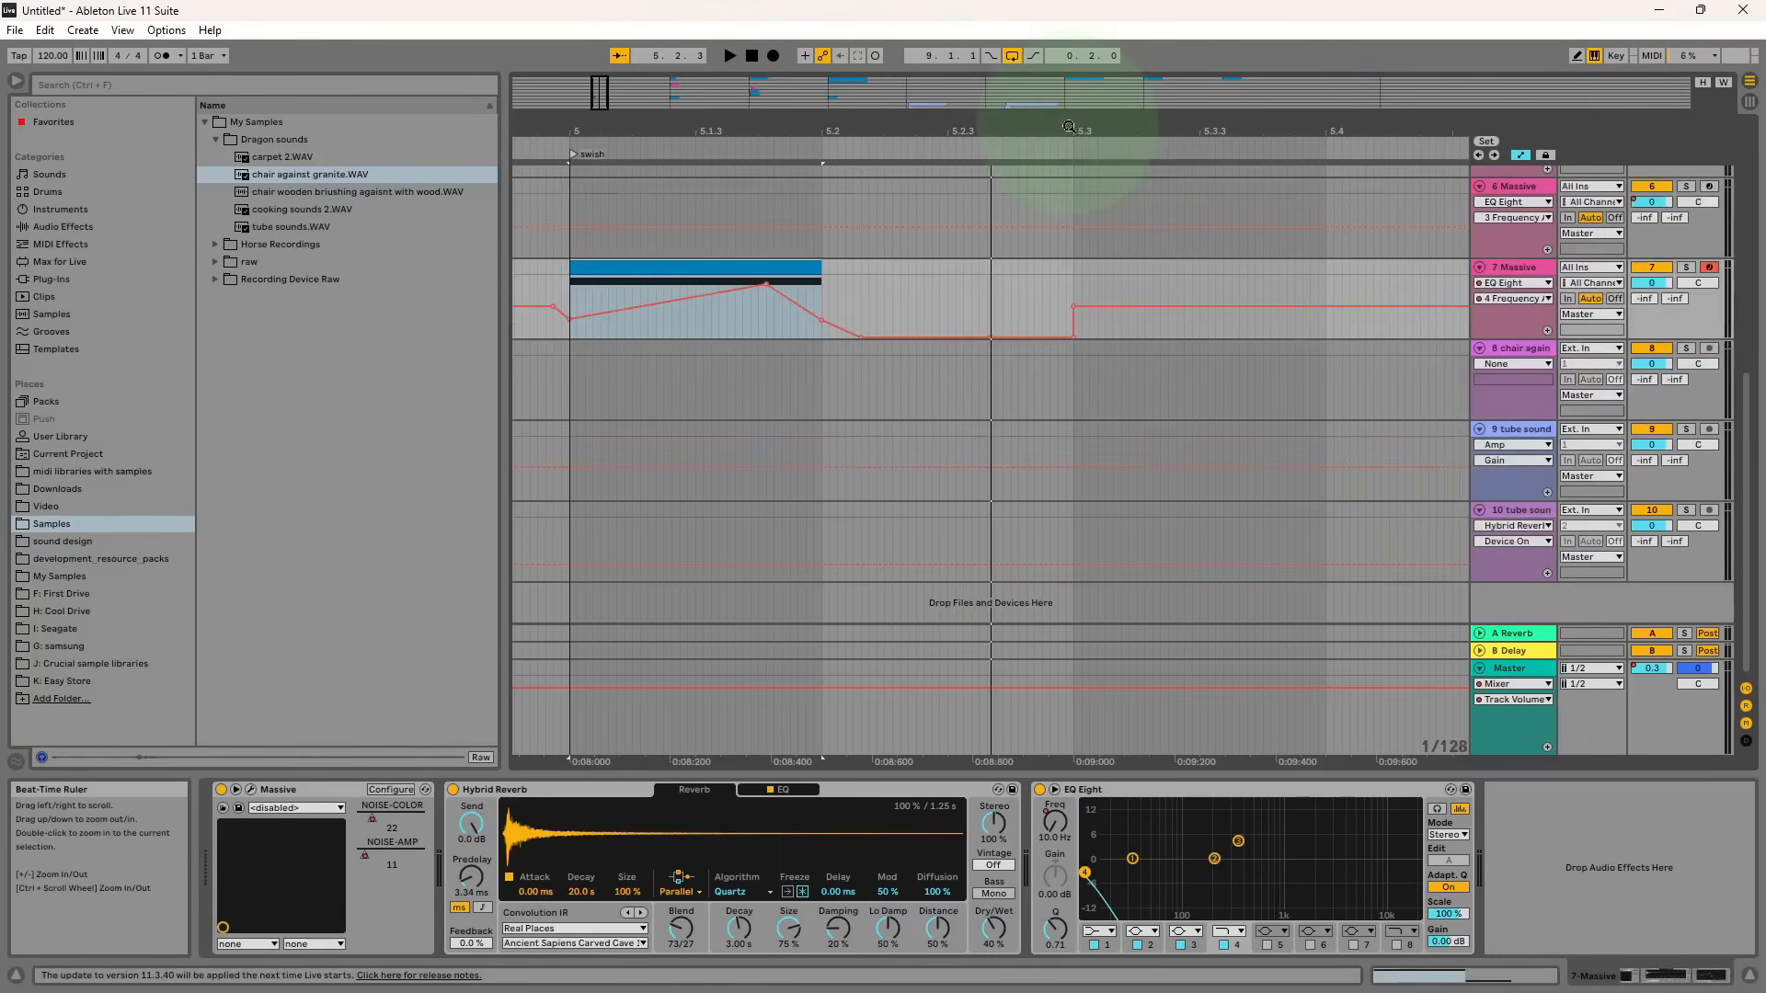
mouse_move(1068, 126)
left_mouse_down()
mouse_move(1133, 132)
mouse_move(1067, 131)
left_mouse_up()
scroll(741, 326, "up", 3)
left_click(1530, 337)
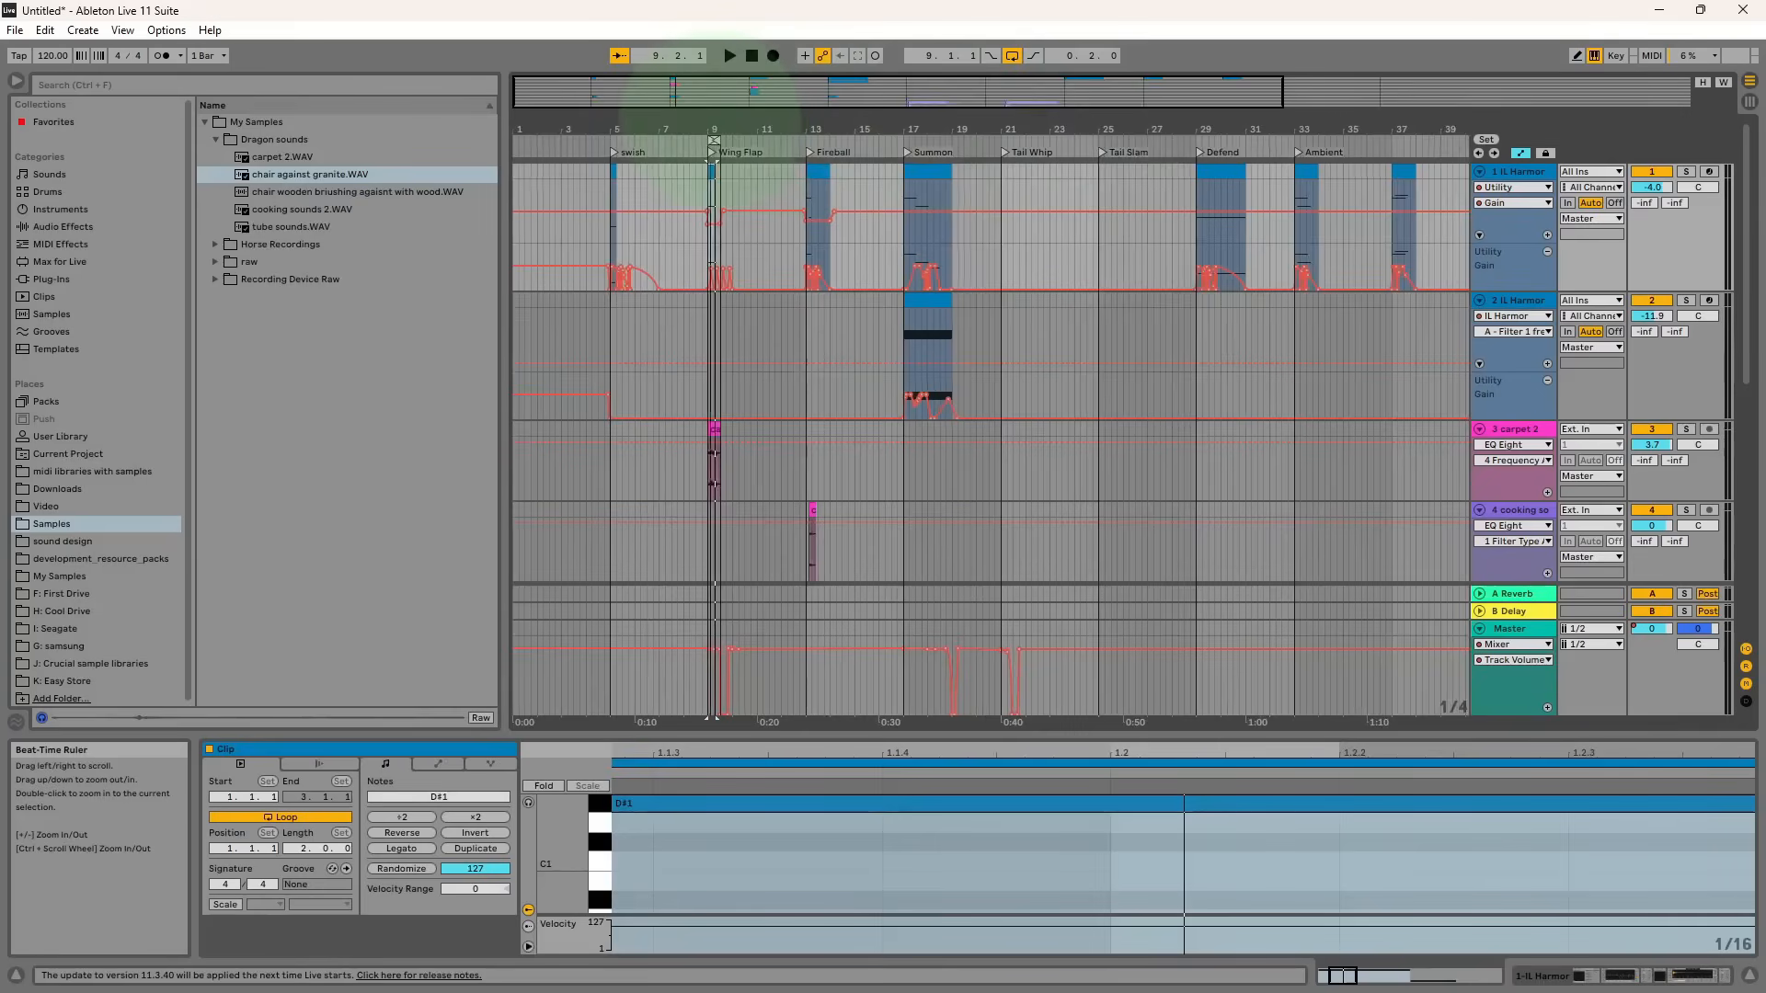
left_click(752, 192)
scroll(824, 398, "down", 6)
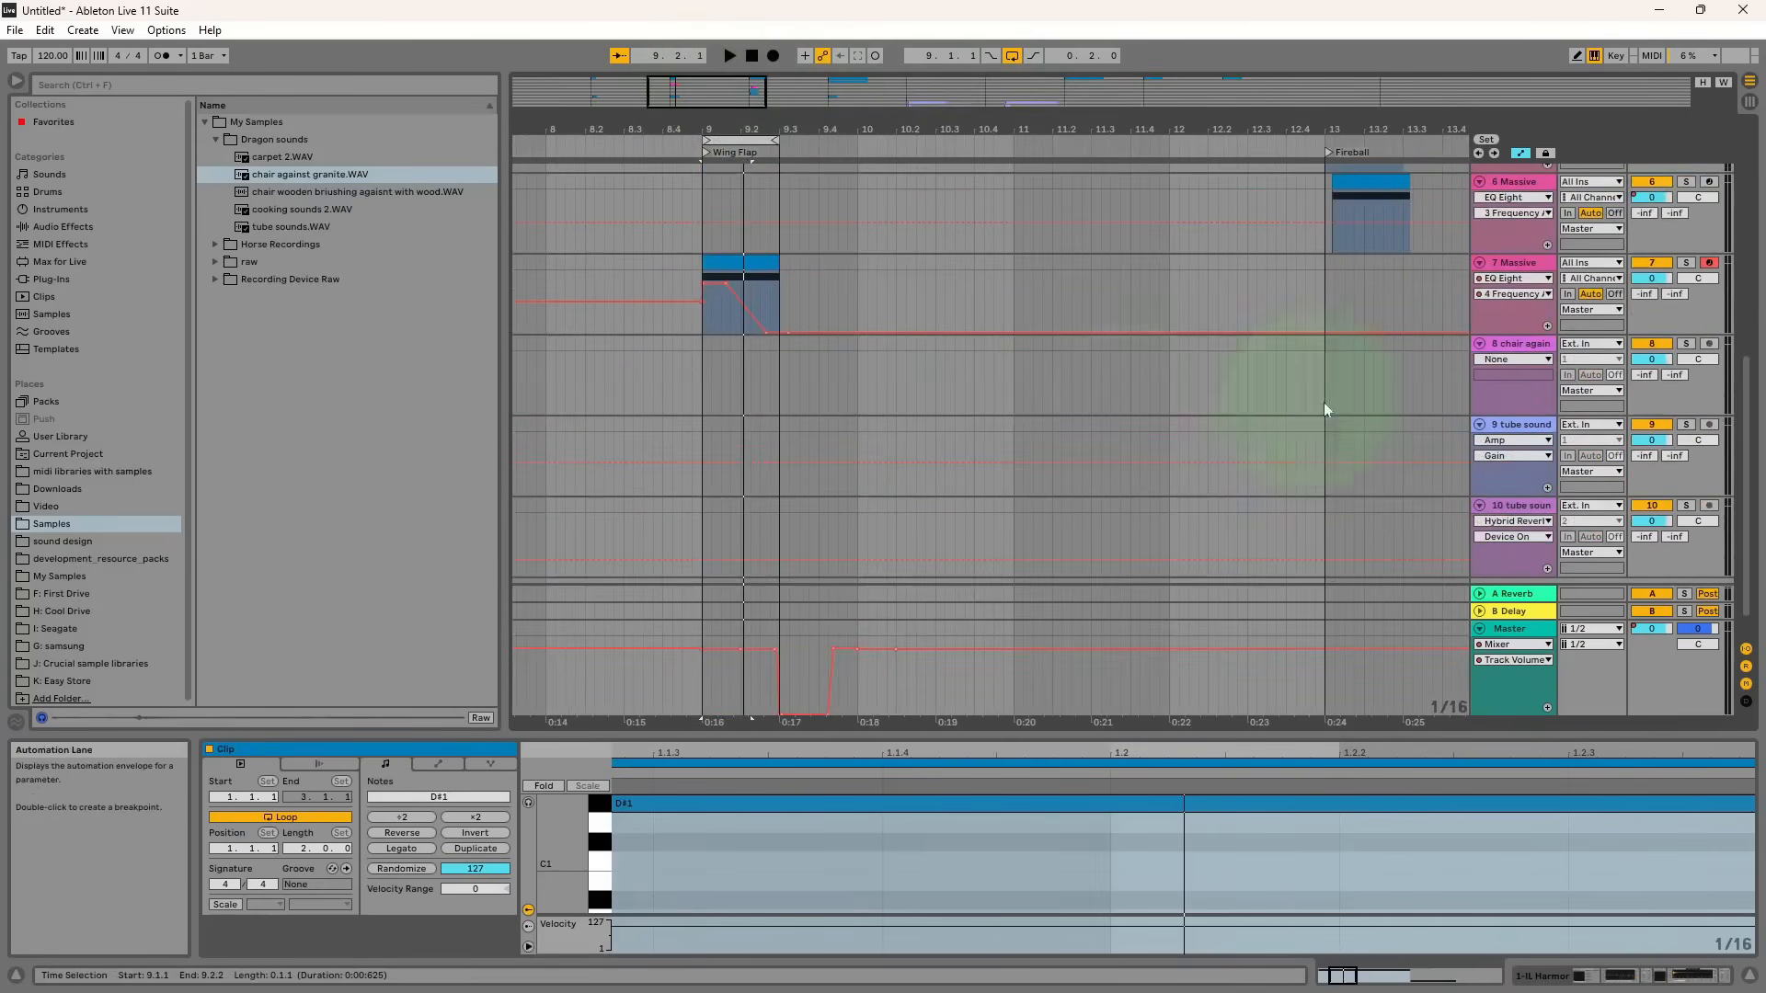
key("space")
double_click(1516, 264)
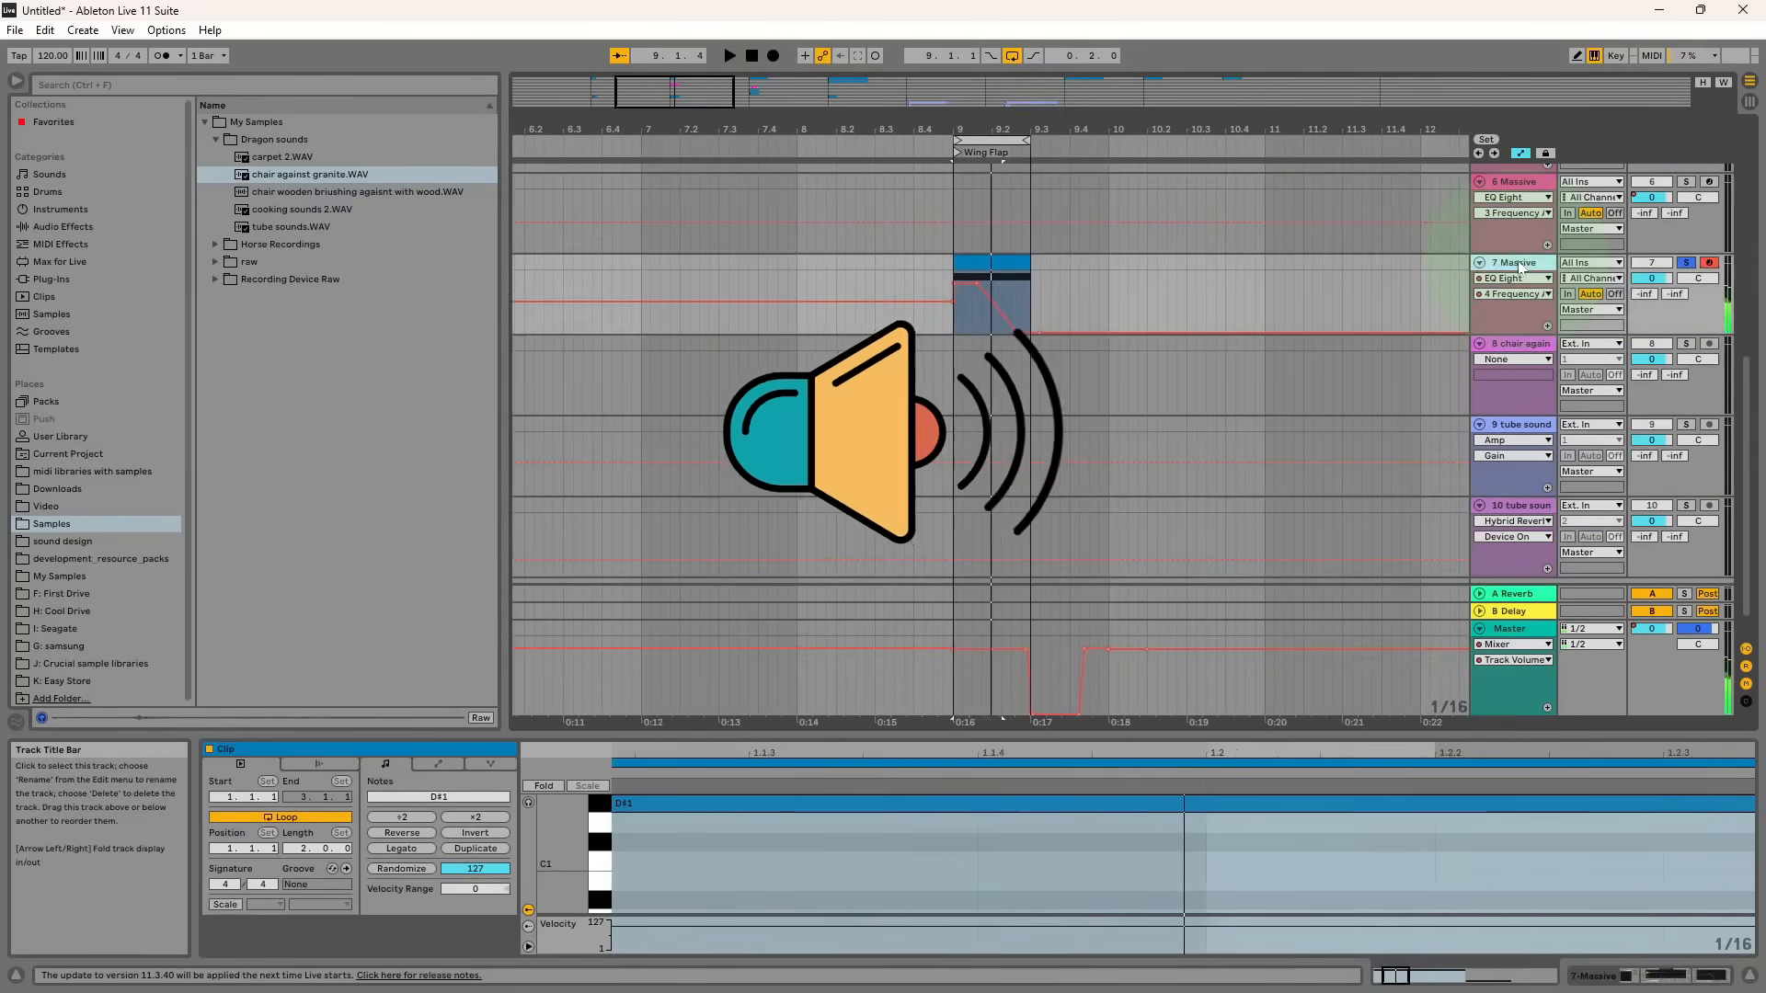
key("space")
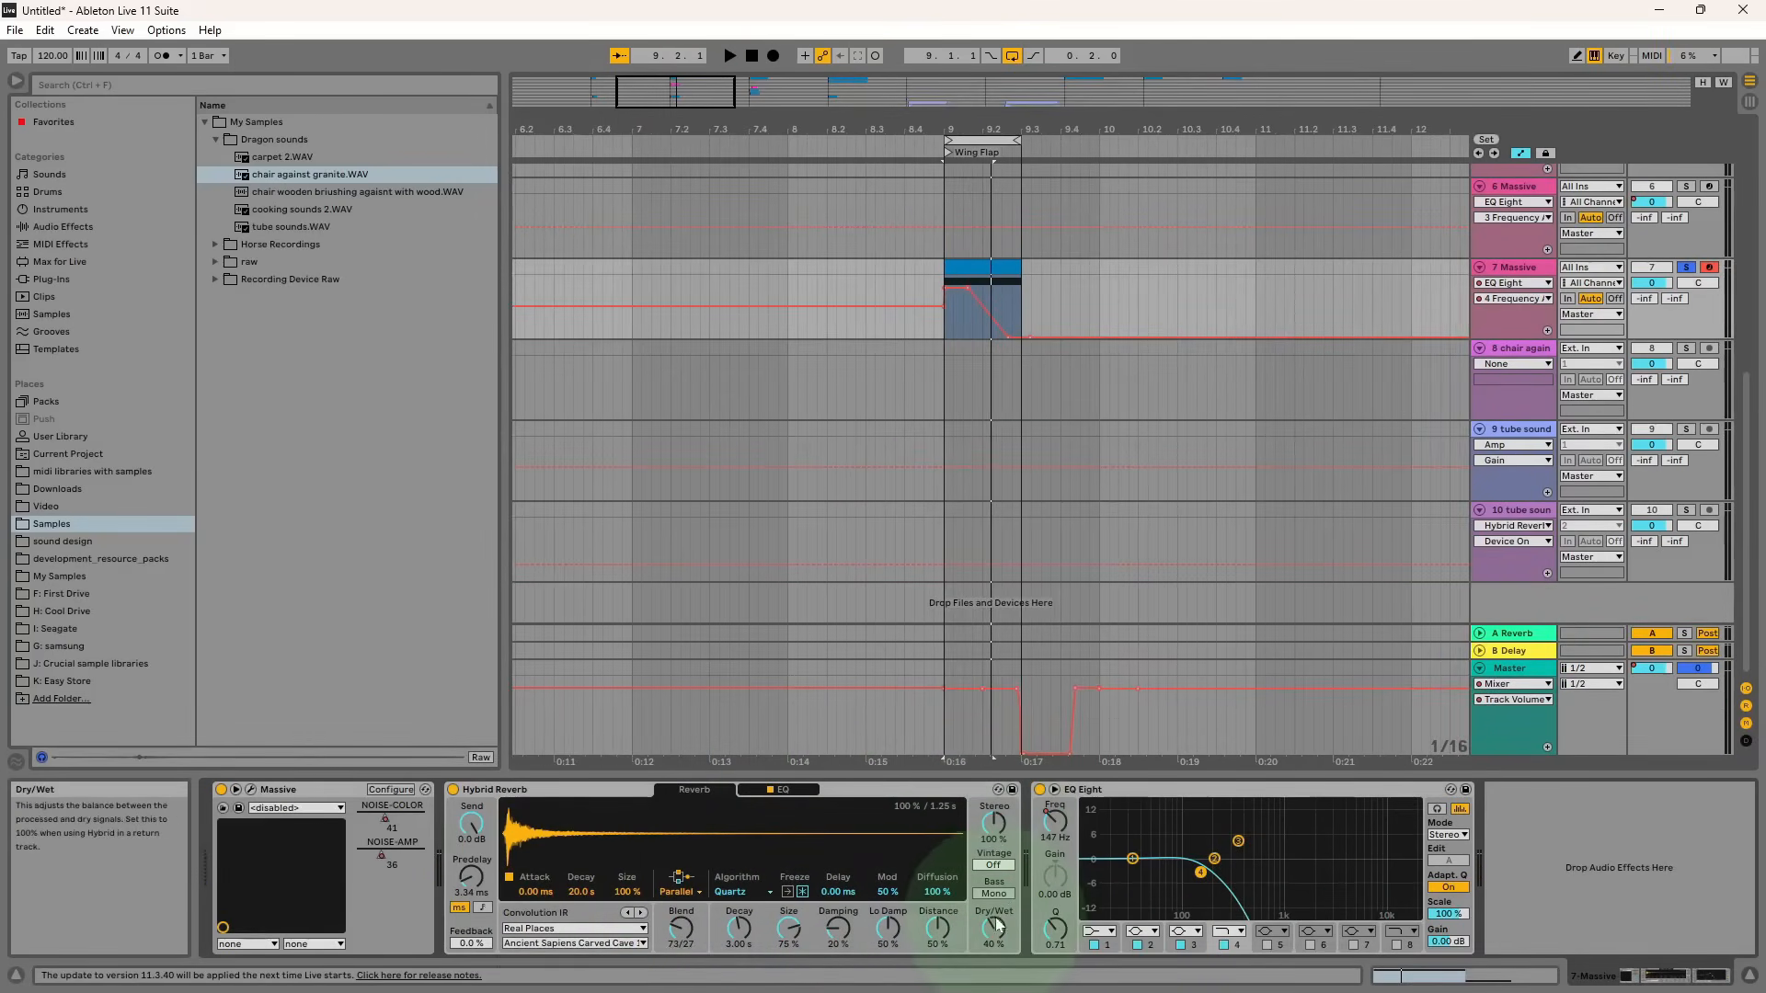
Raise the Hybrid Reverb Dry/Wet to 100% on 7 Massive, then audition the wing flap and check the EQ Eight frequency automation.
left_click_drag(996, 925, 996, 874)
key("space")
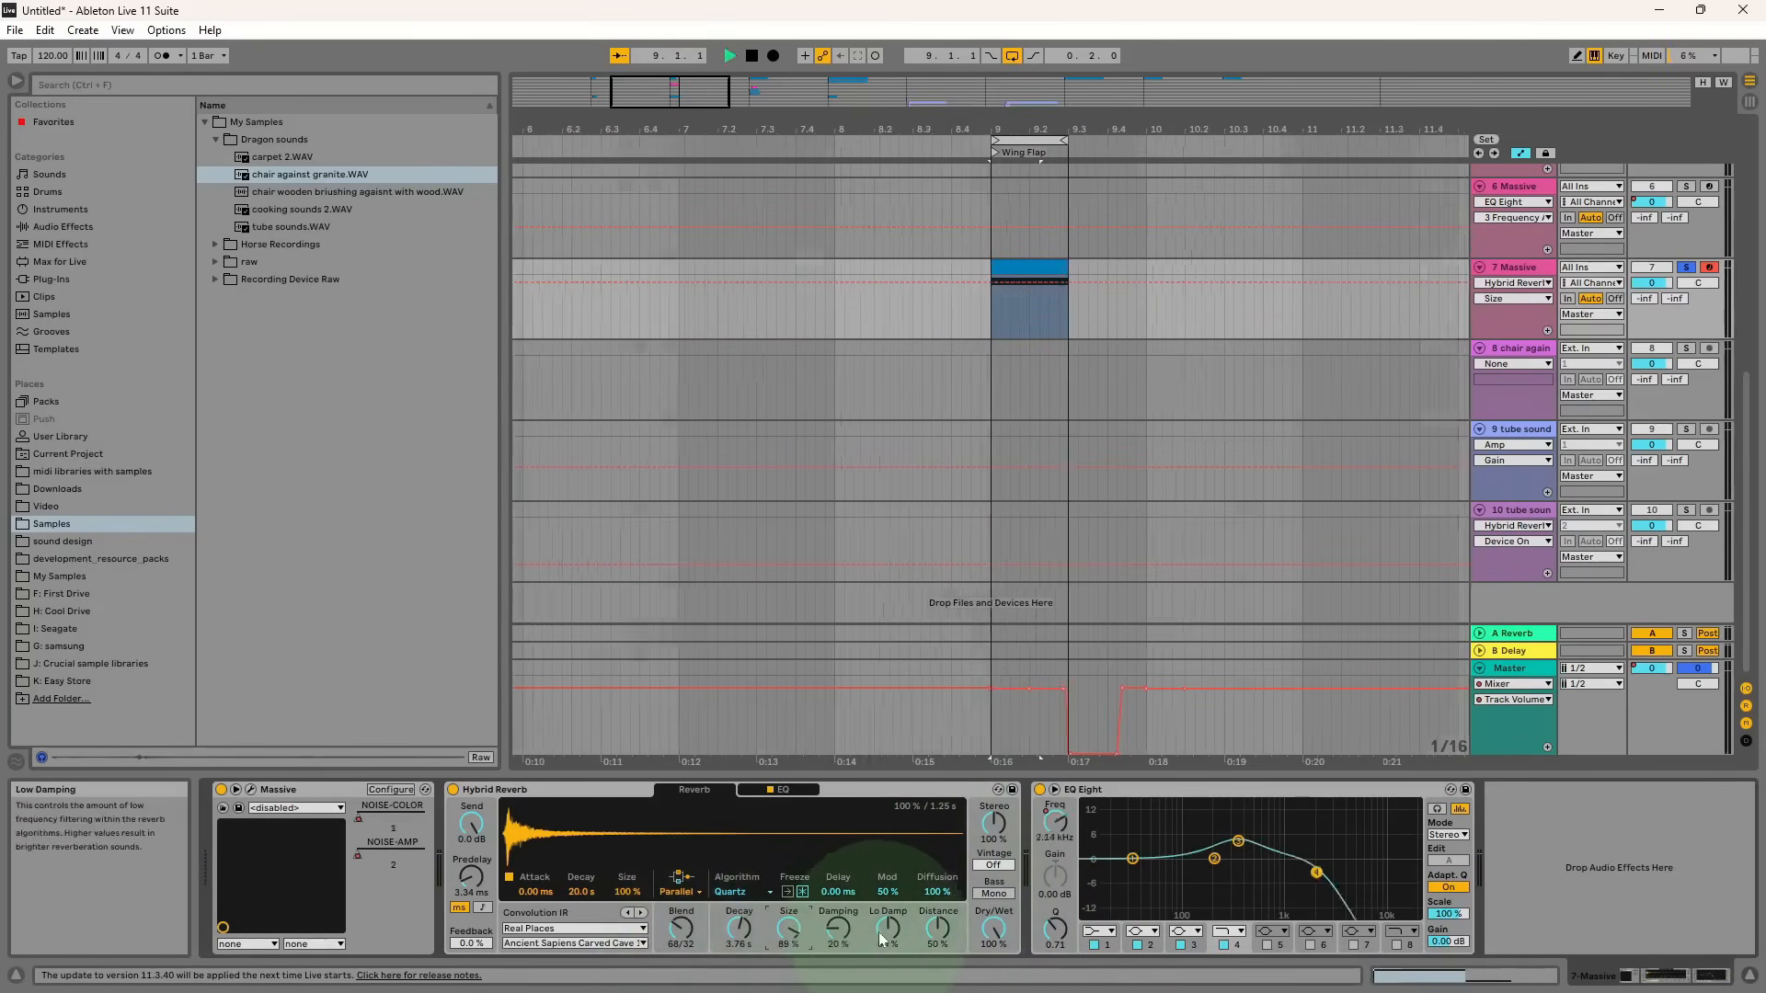
right_click(1060, 831)
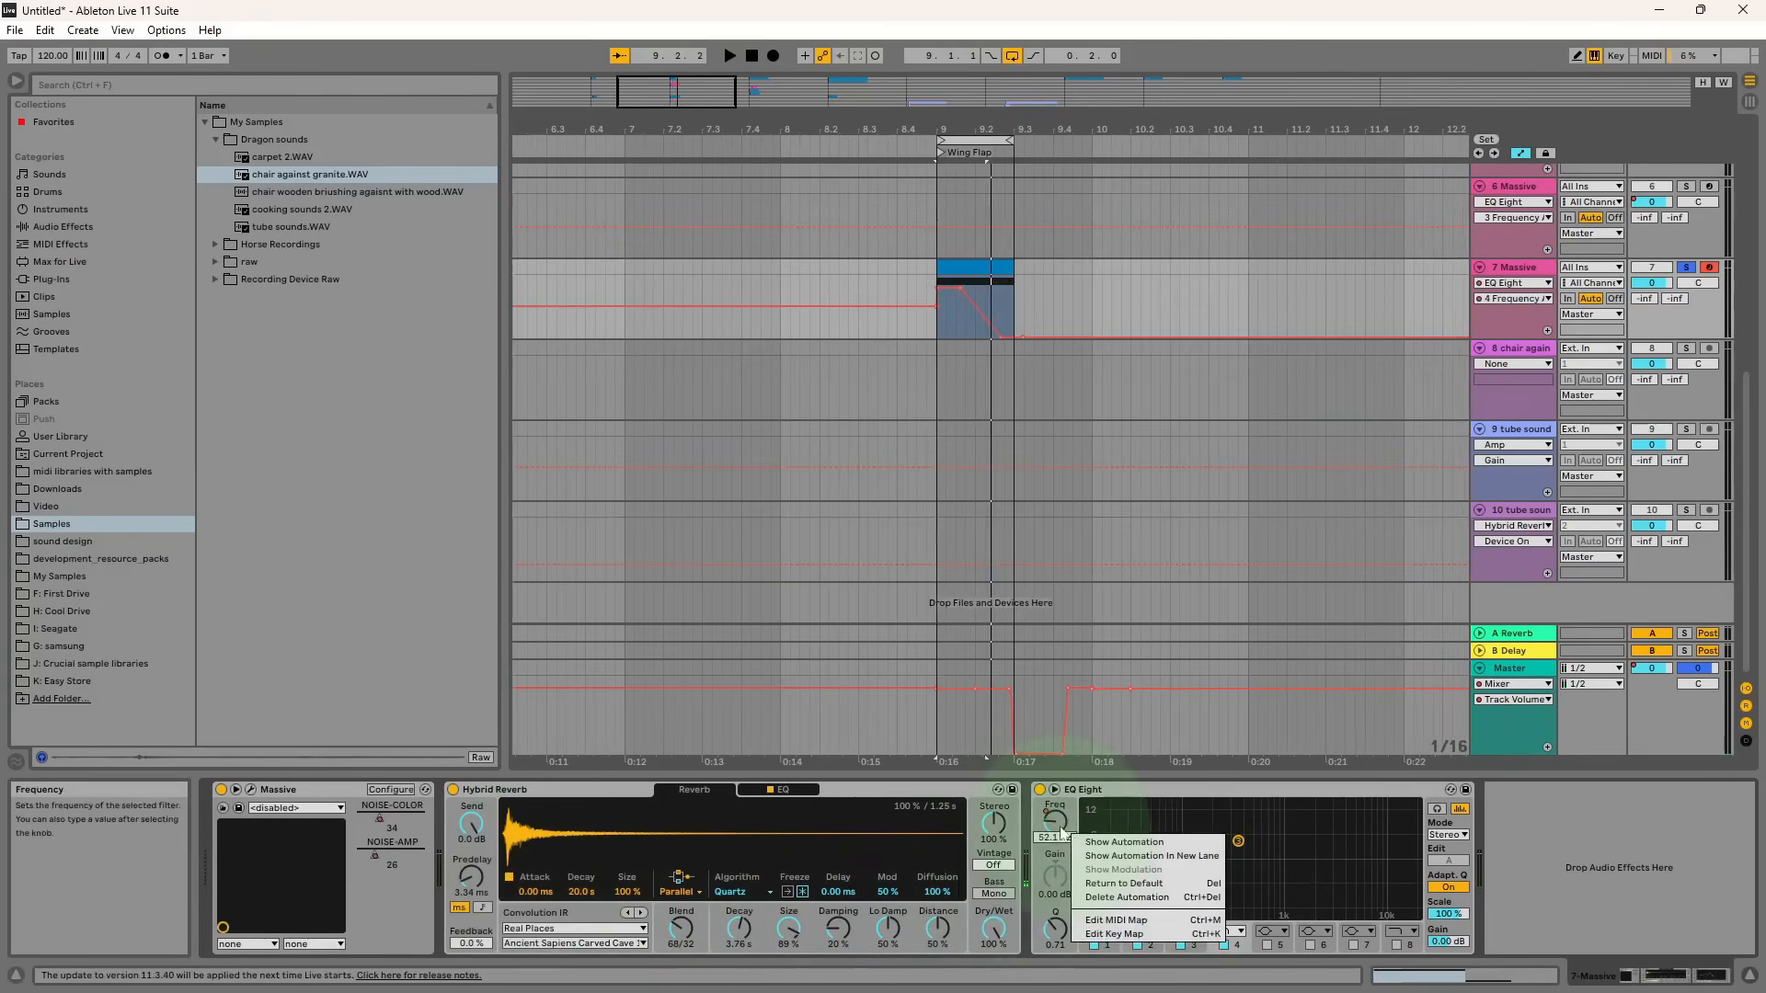
left_click_drag(987, 131, 1001, 394)
key("space")
Move Hybrid Reverb after EQ Eight in the 7 Massive device chain and audition the wing flap.
left_click_drag(571, 791, 1505, 831)
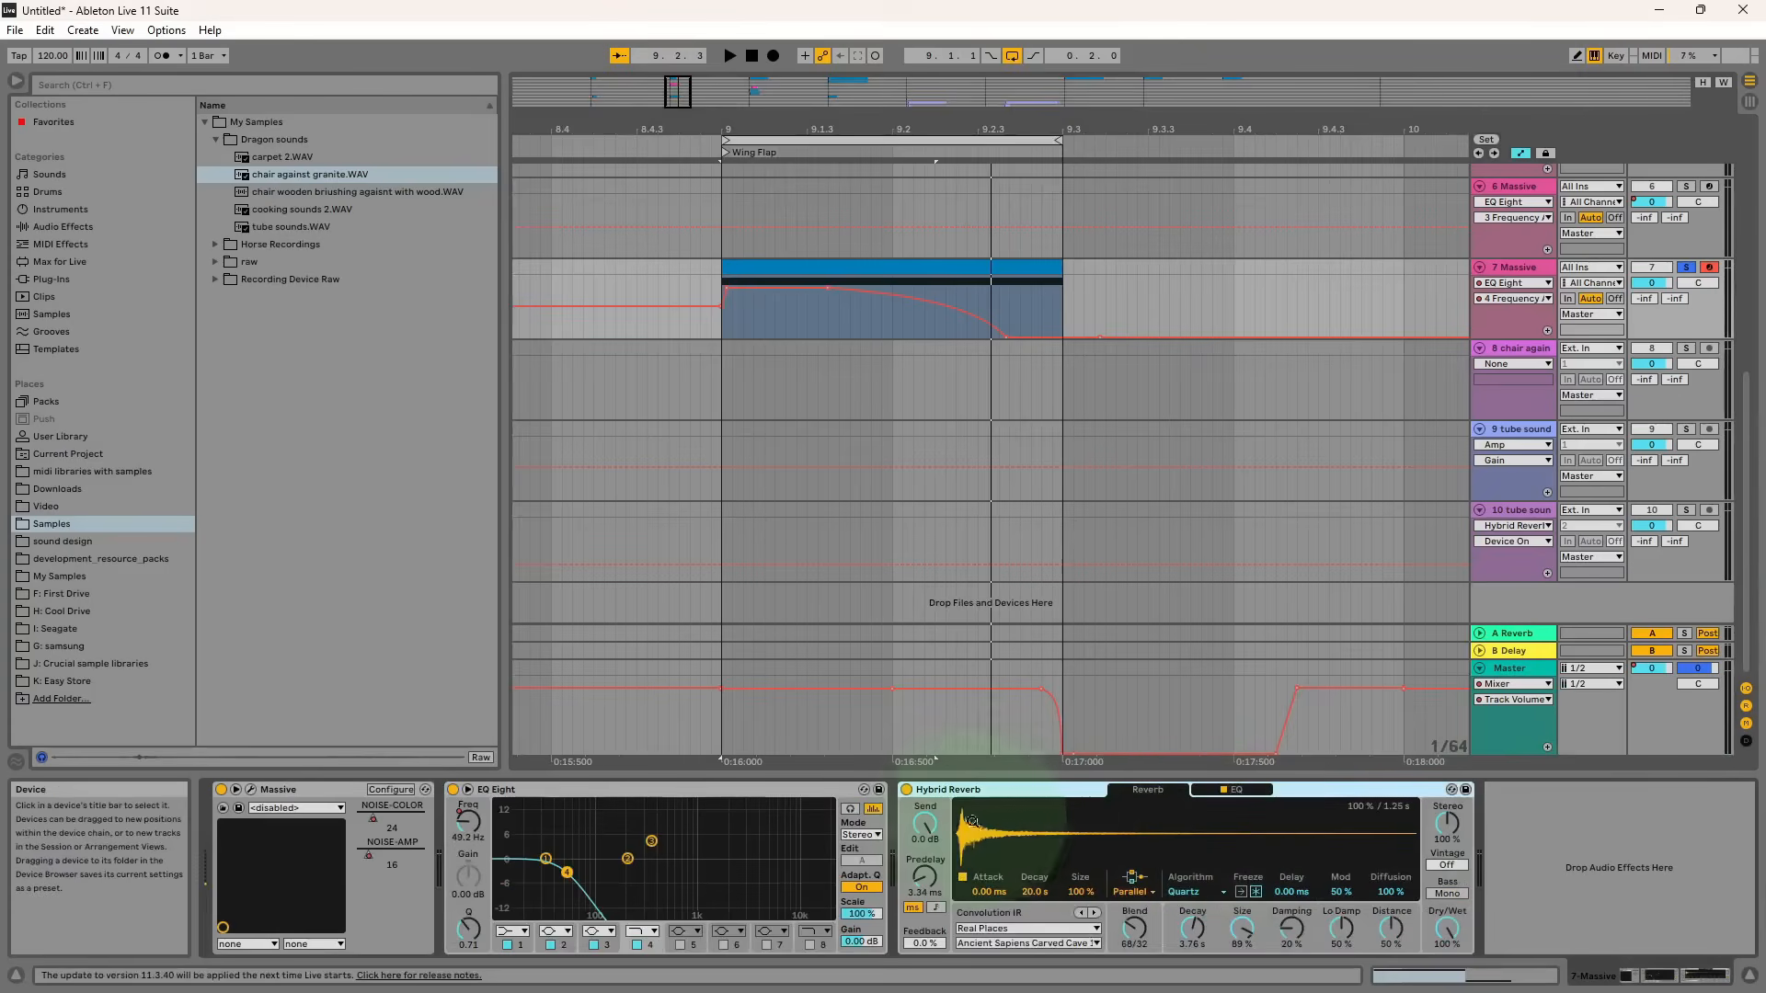
key("space")
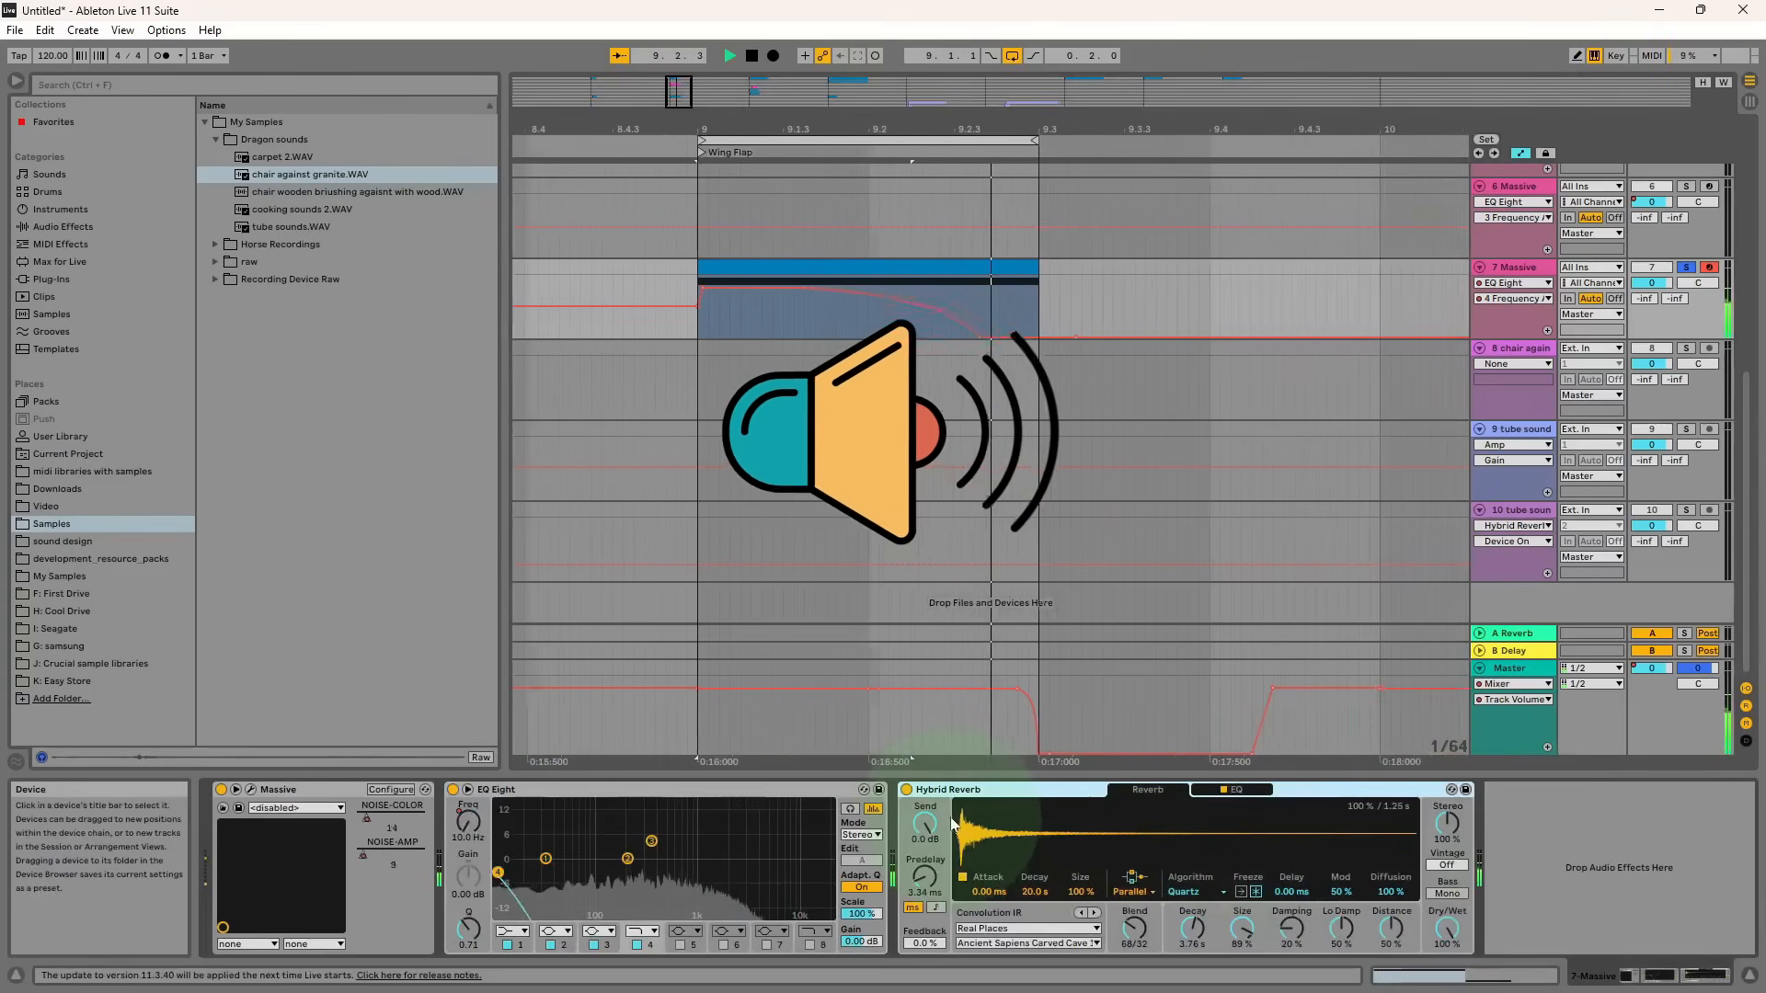
key("space")
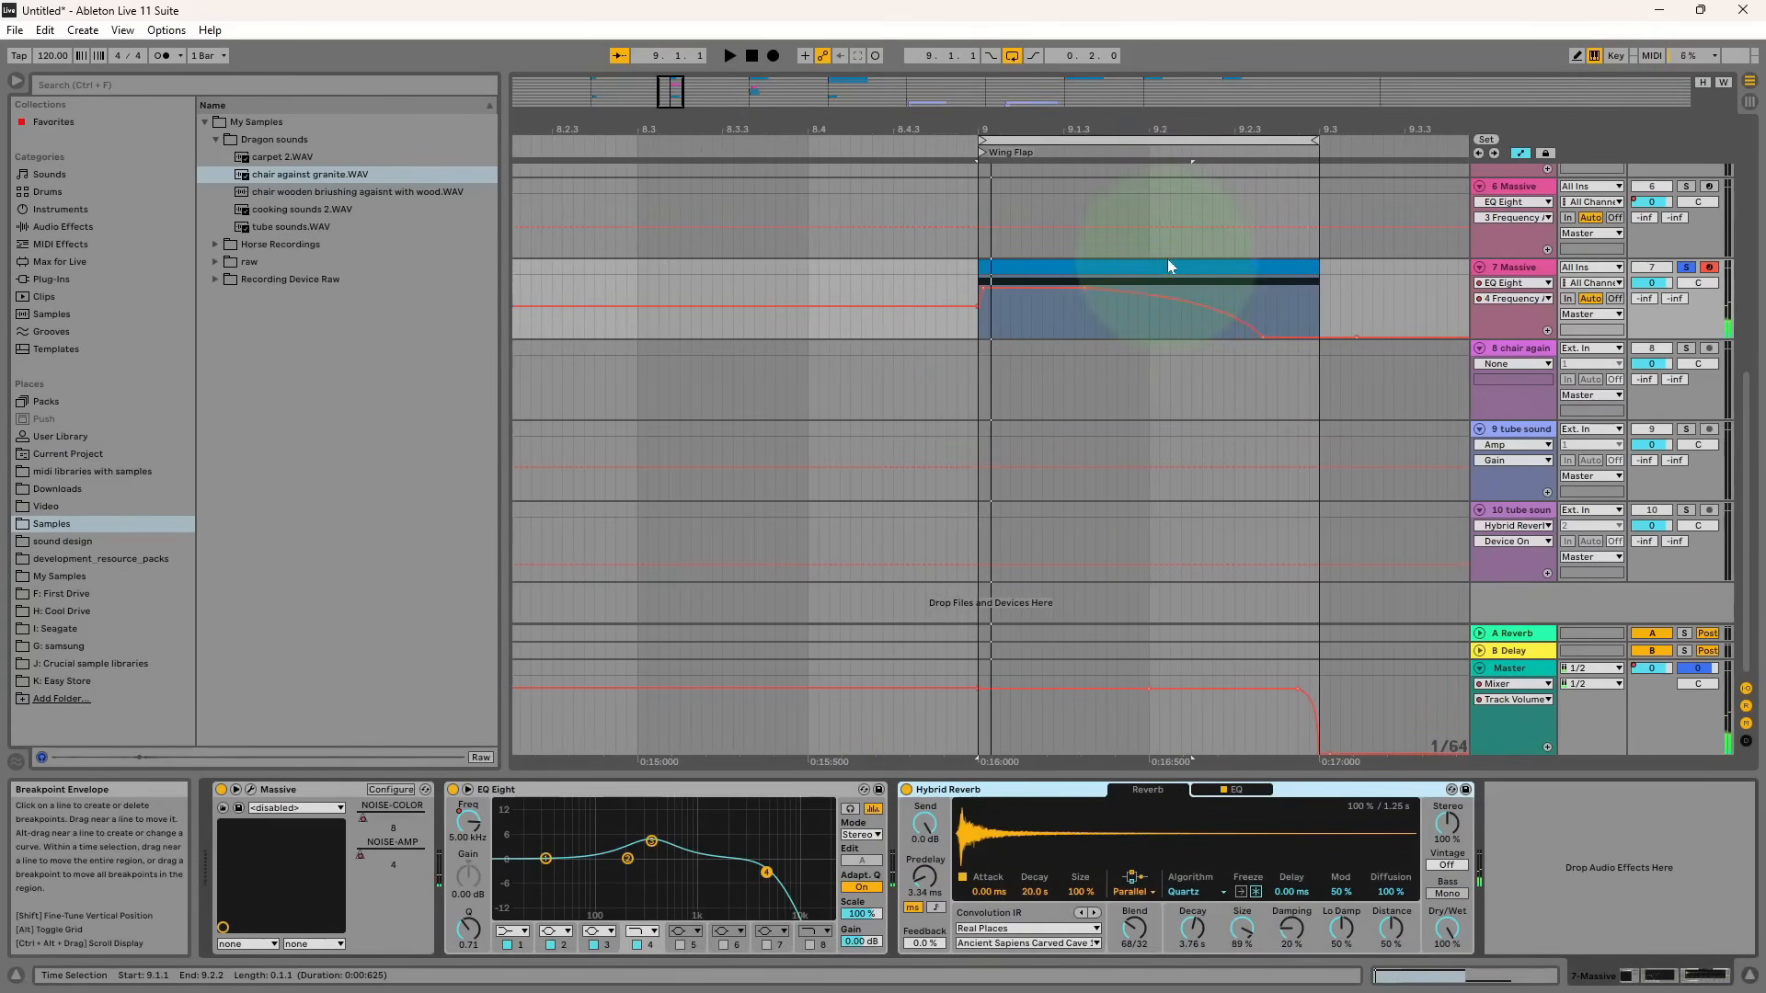
left_click_drag(1140, 127, 1121, 83)
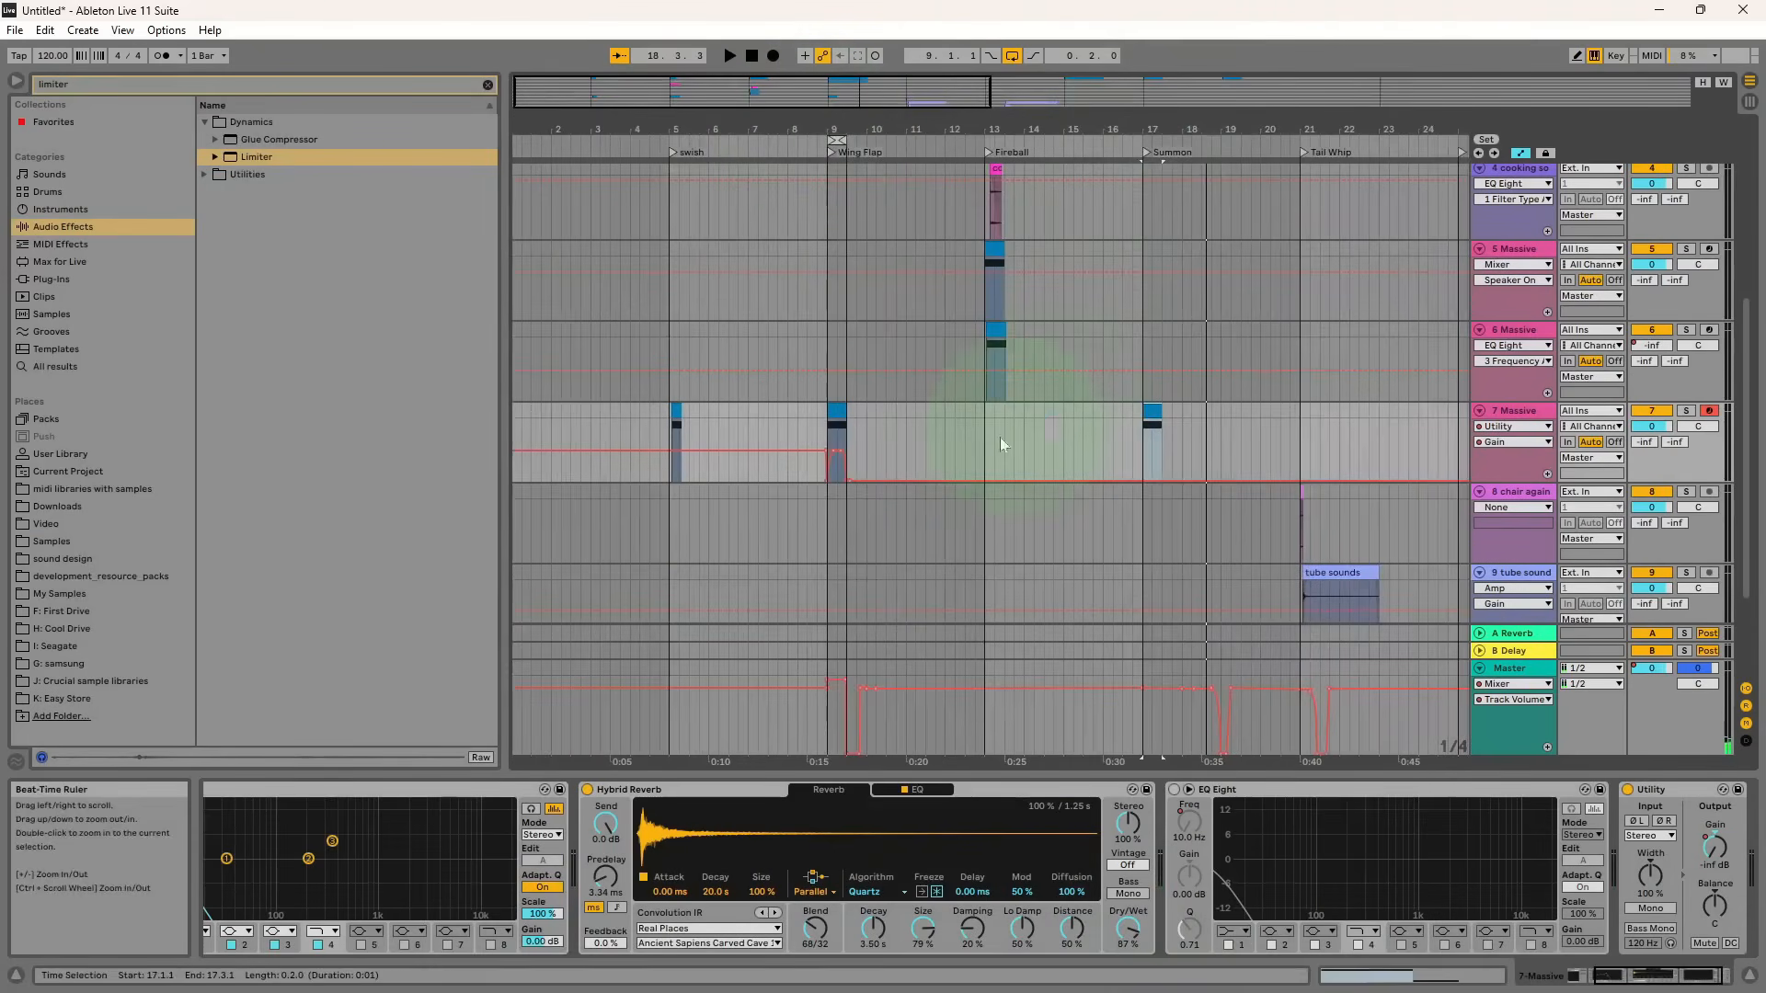
Copy the carpet 2 clip from Wing Flap to the start of Summon twice in a row and audition it.
scroll(981, 482, "up", 5)
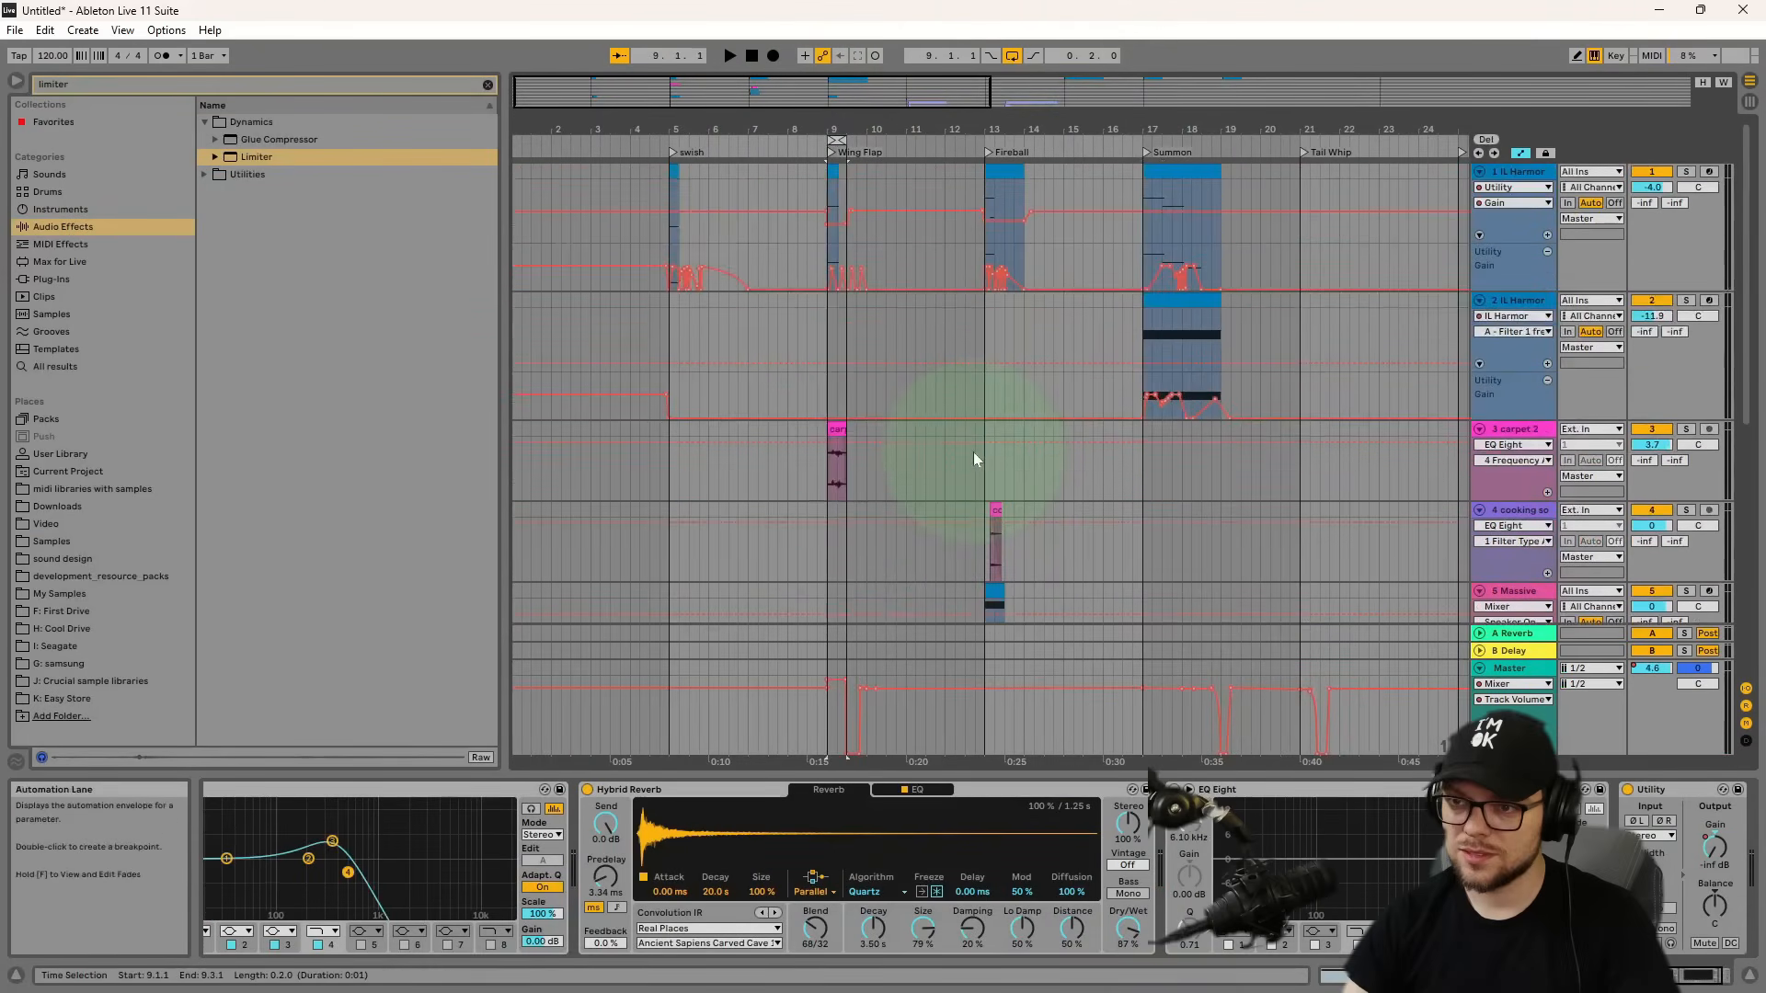
left_click(842, 428)
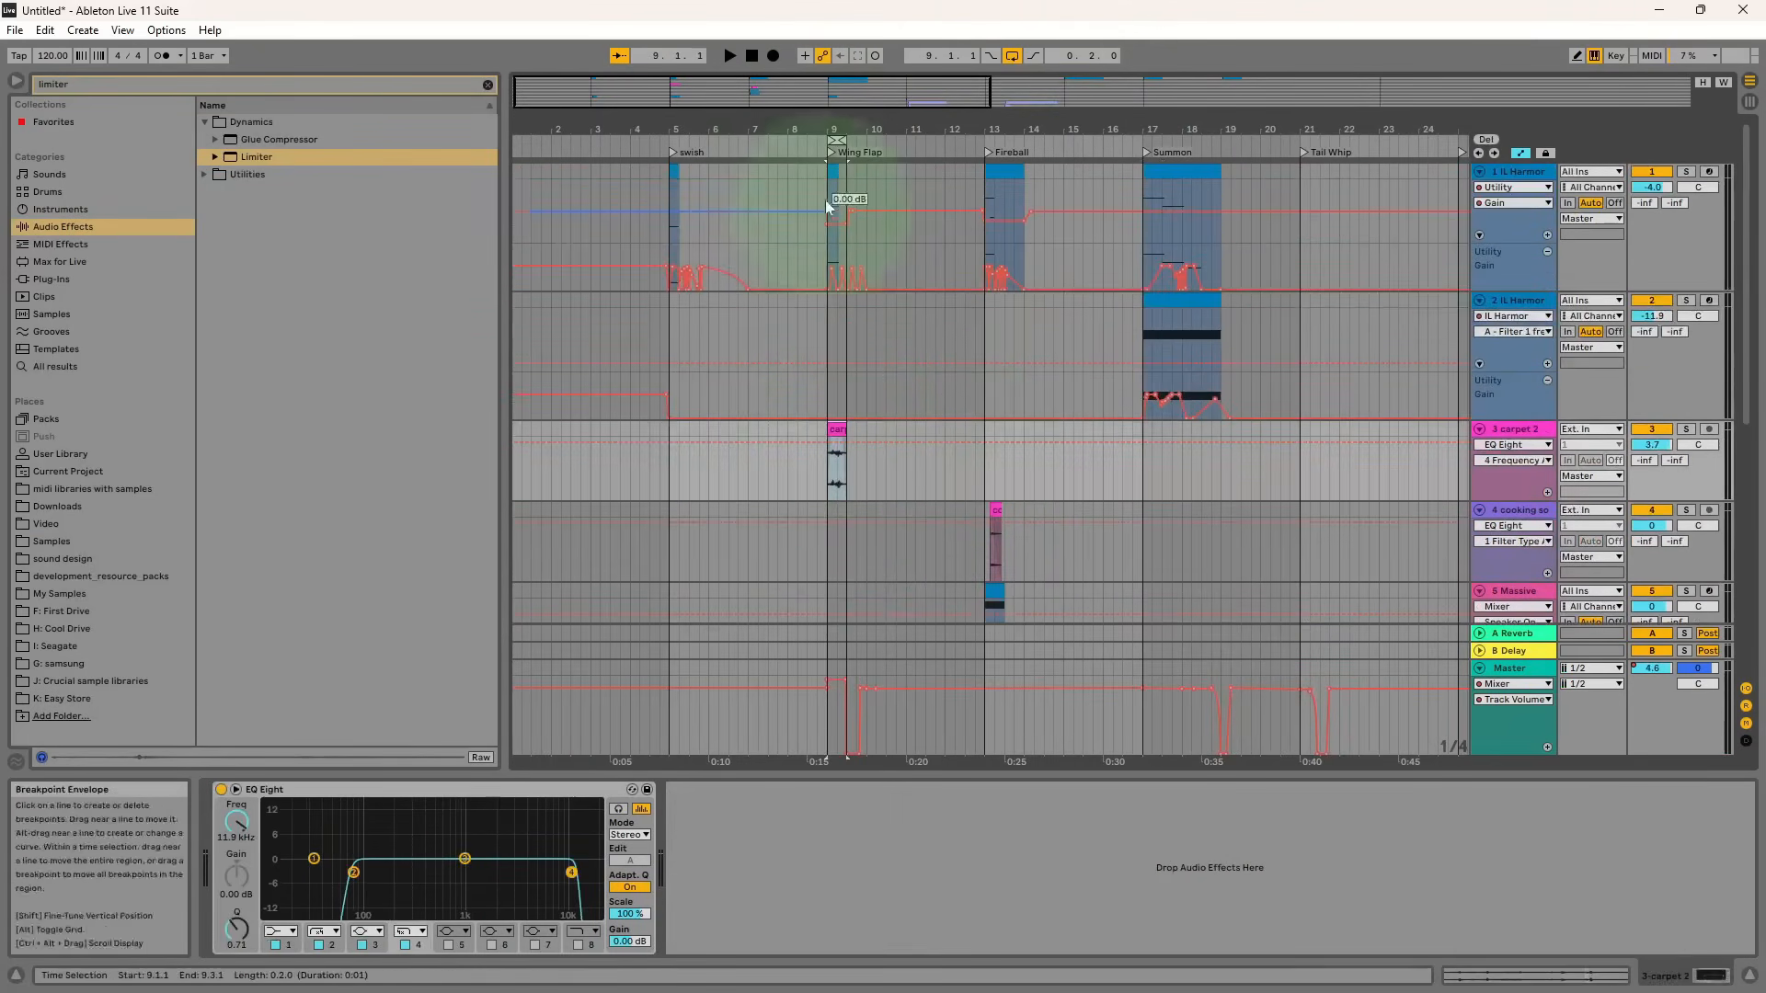
key("Left")
key("space")
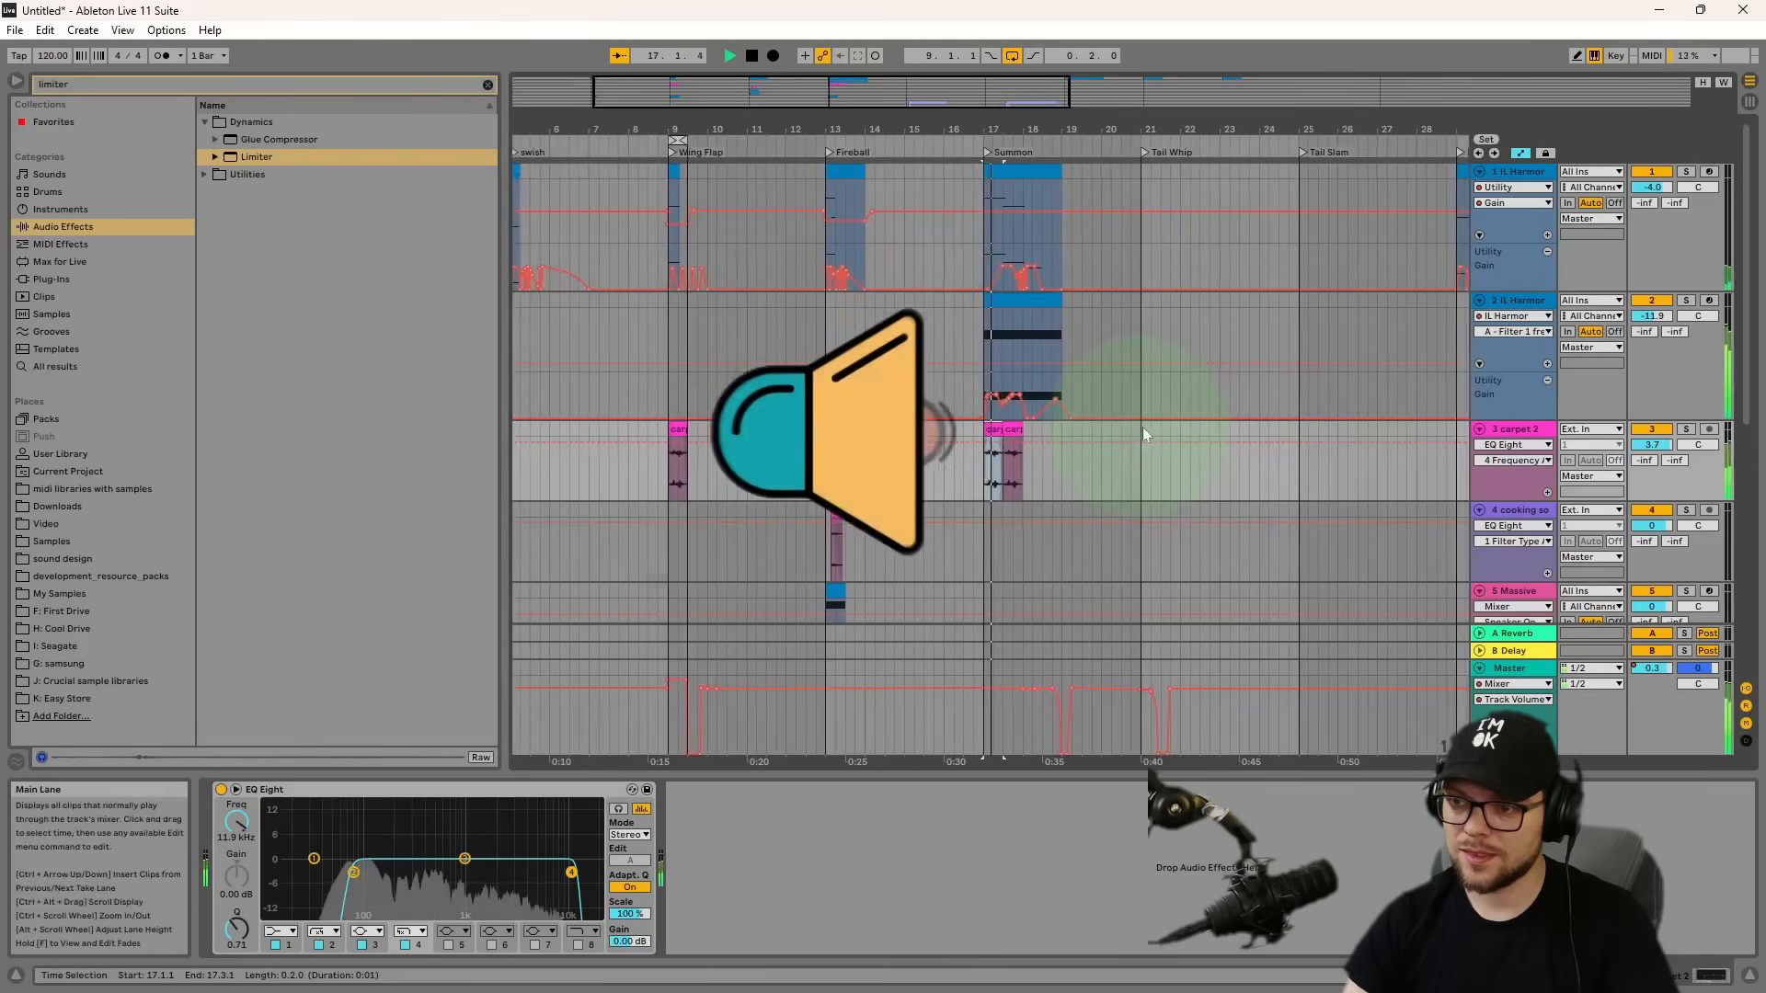
key("space")
Move both carpet 2 clips in the Summon section to start at bar 18 and audition the result.
left_click_drag(966, 131, 883, 367)
left_click(934, 428)
left_click(676, 511)
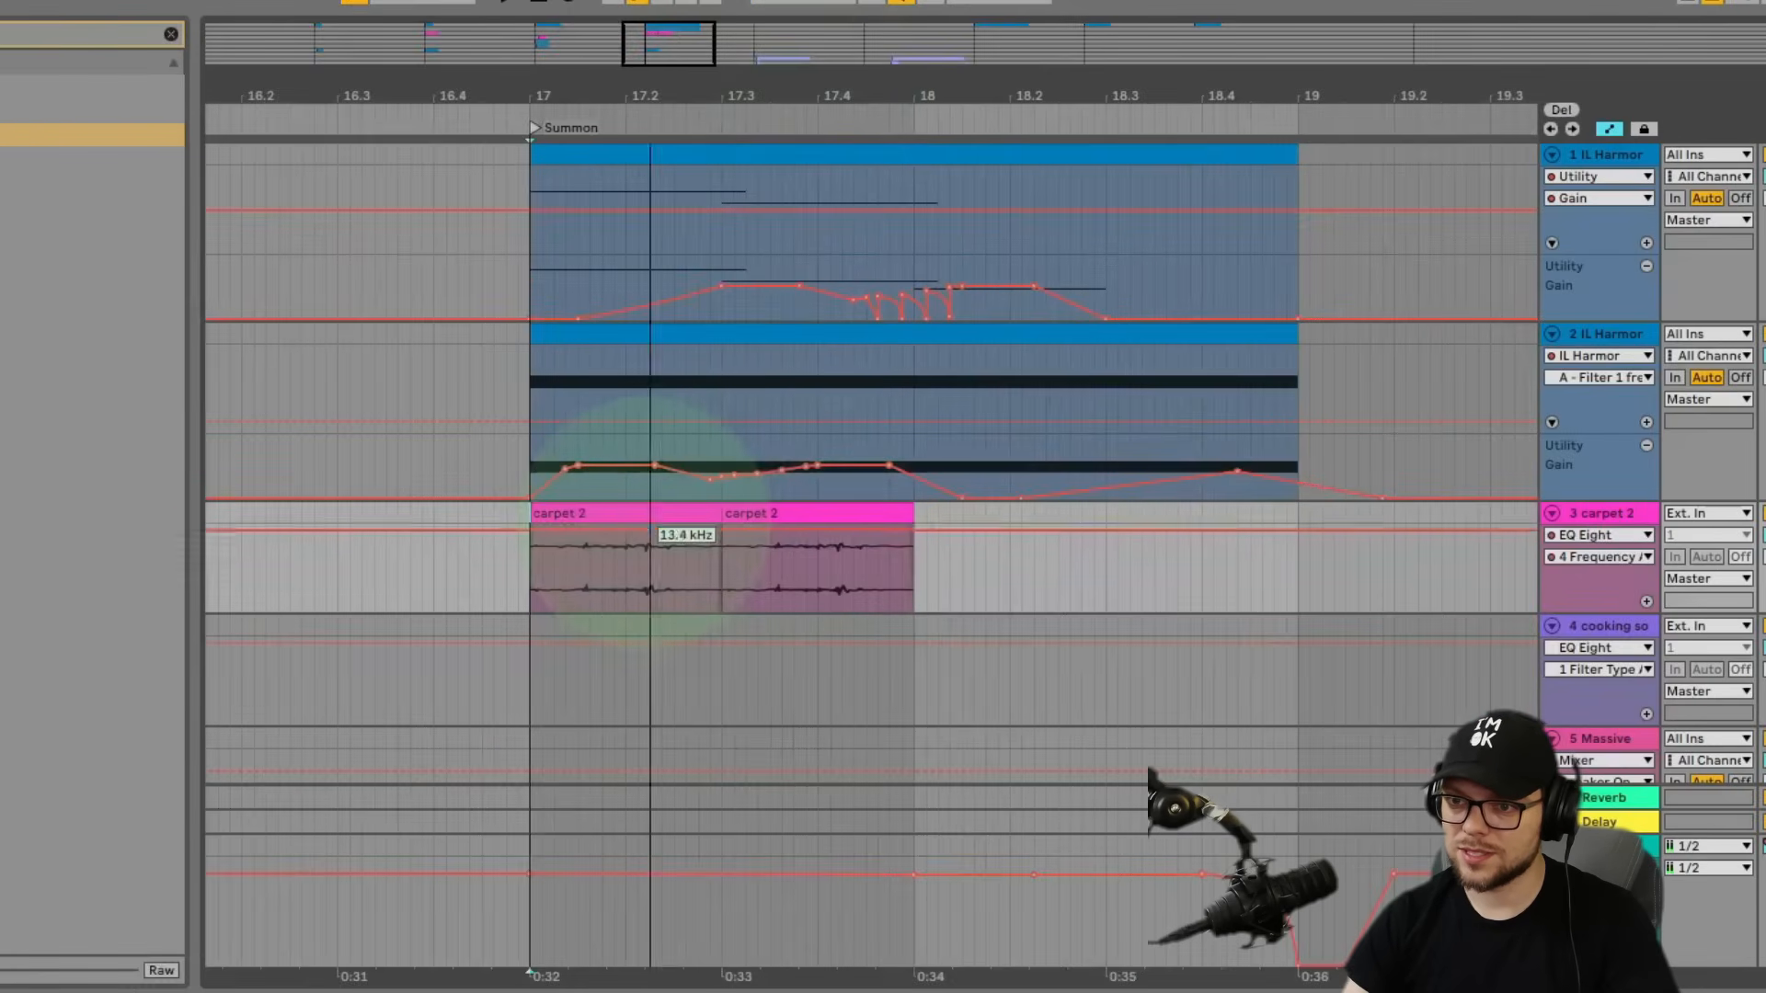
left_click(797, 512, "shift")
left_click_drag(685, 511, 1070, 515)
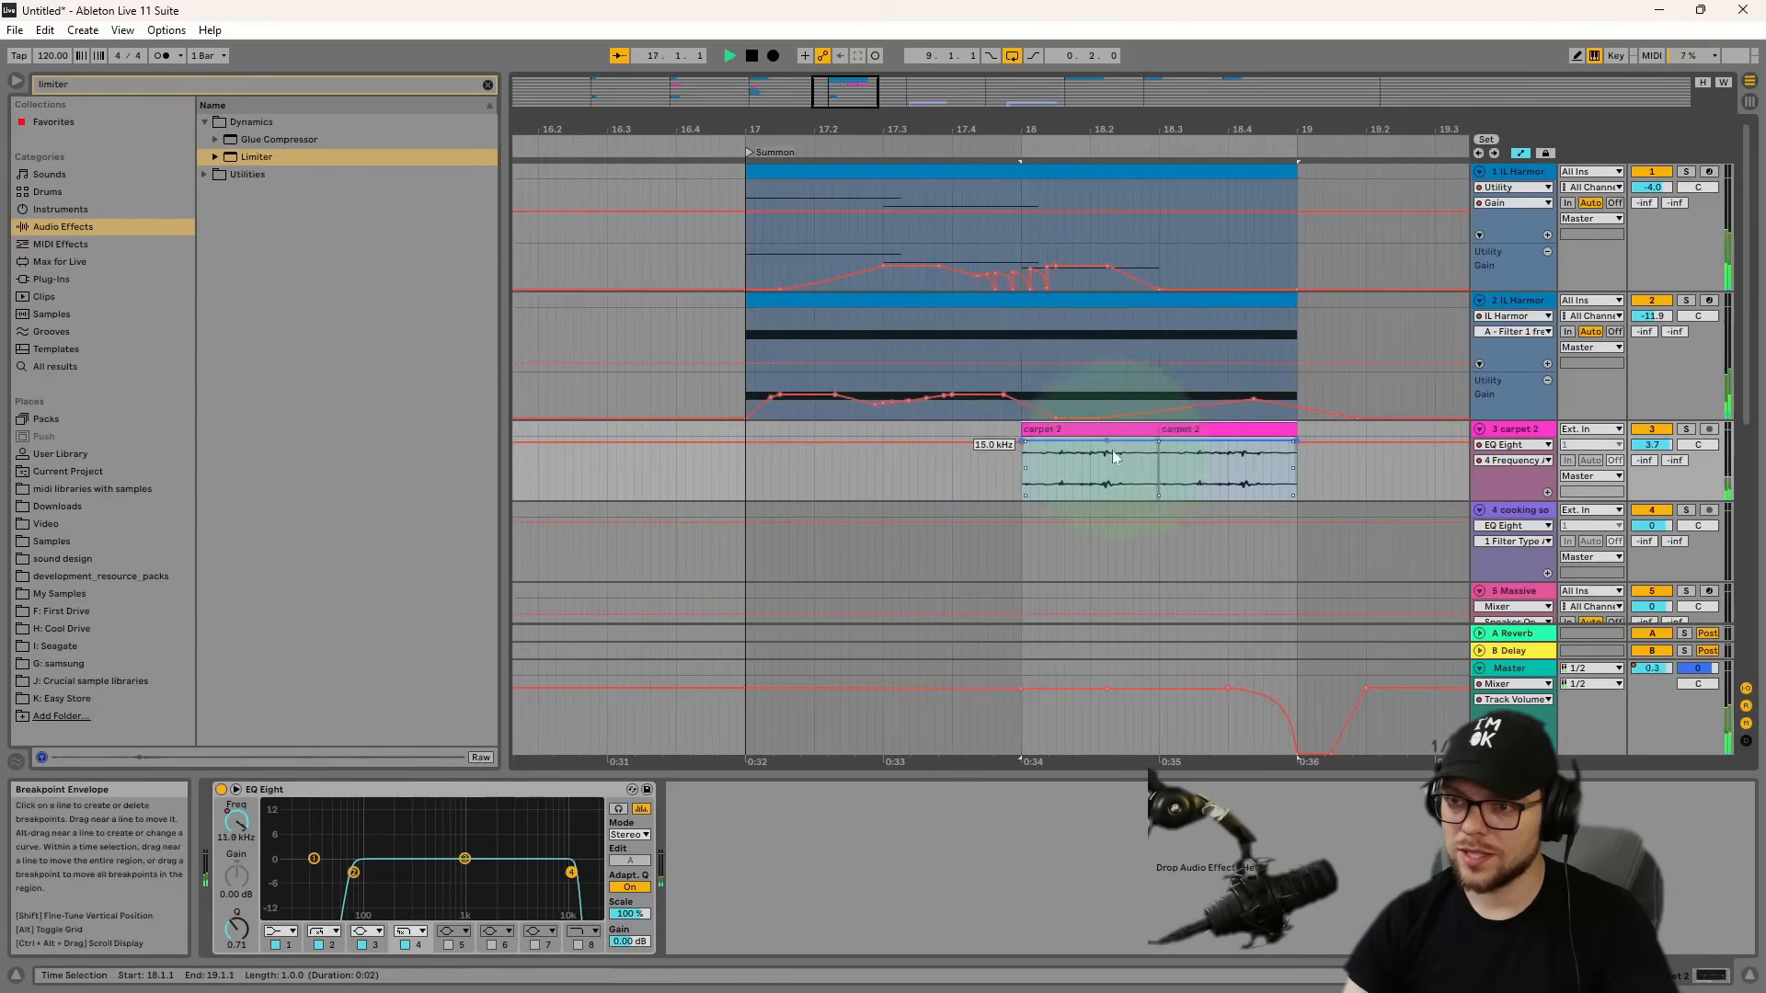
key("space")
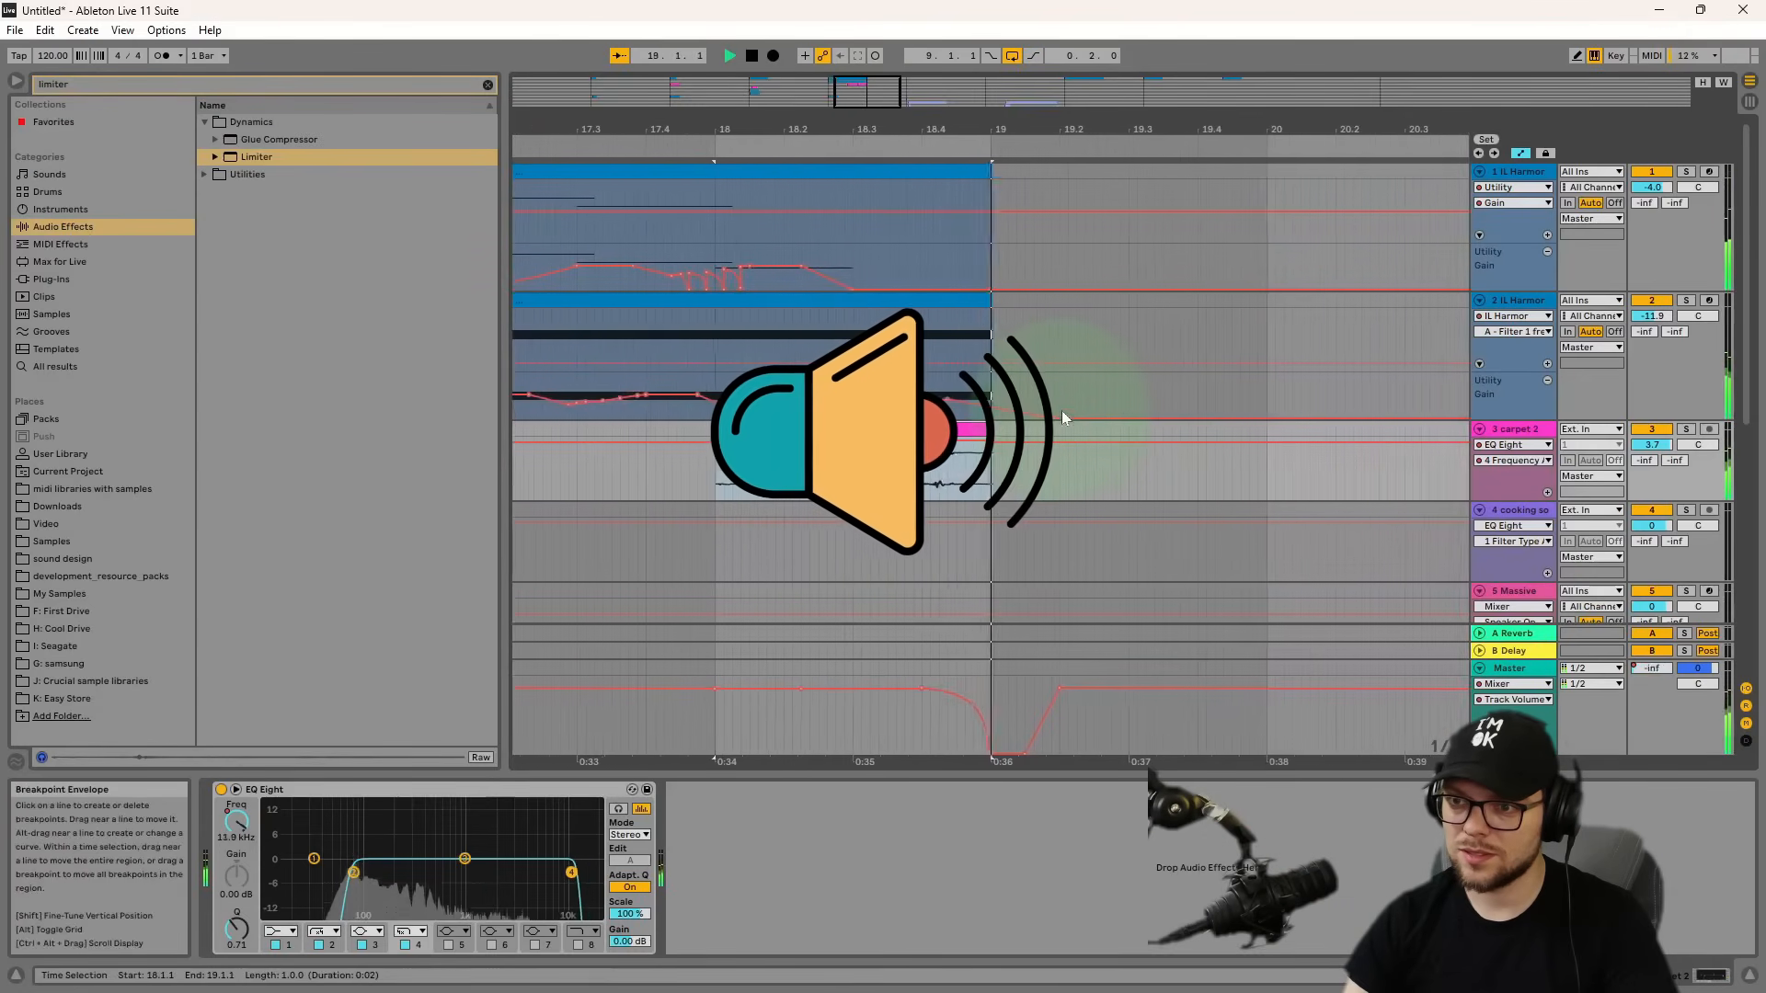
key("space")
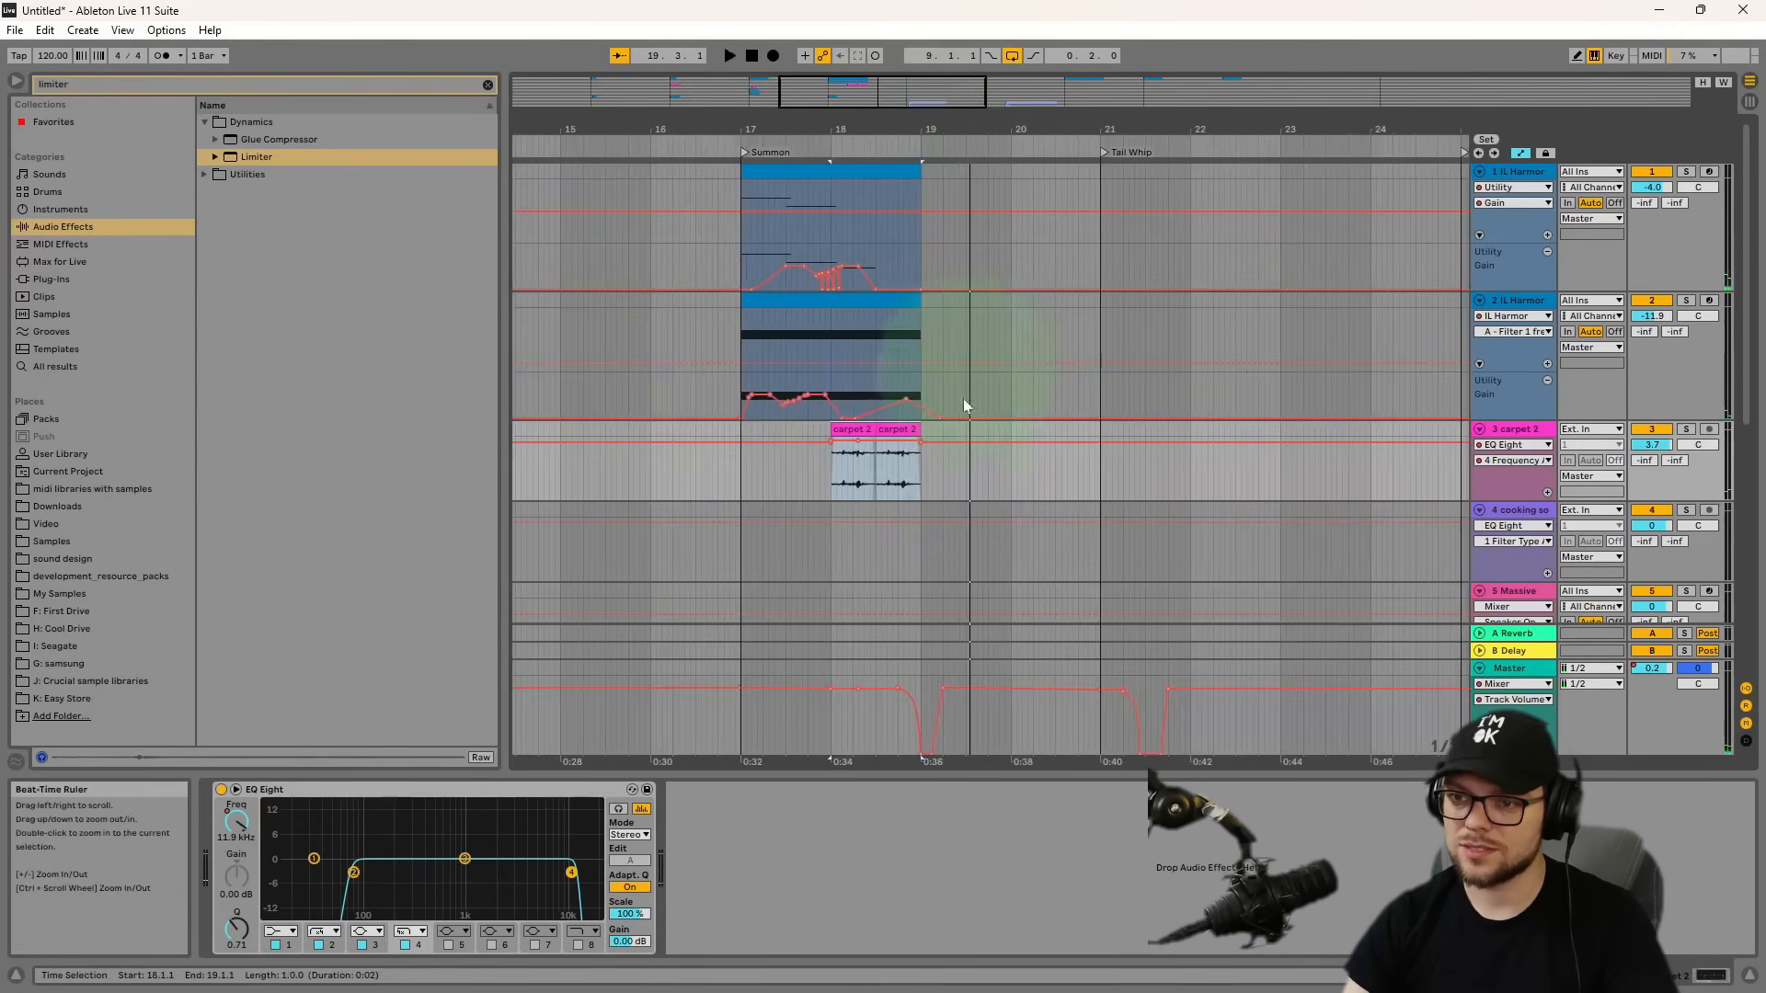
Return to the Wing Flap section and audition it from the carpet 2 clip at bar 9.
left_click(897, 467)
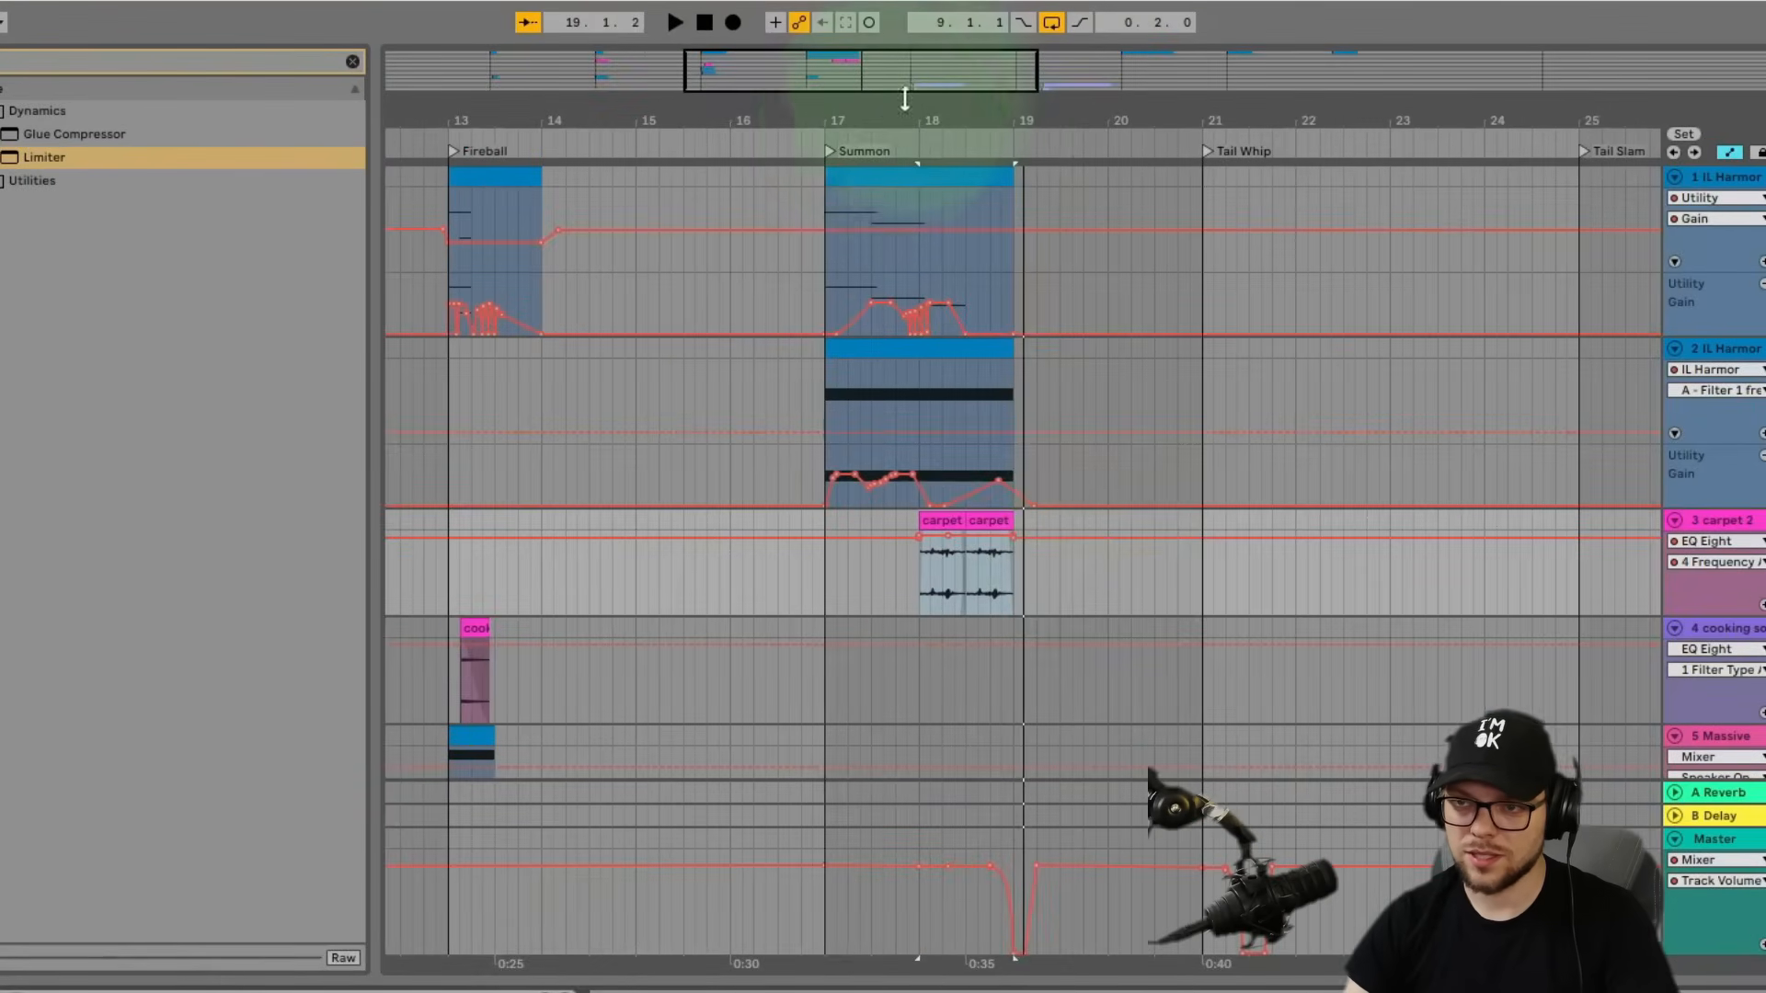
left_click_drag(878, 118, 1380, 152)
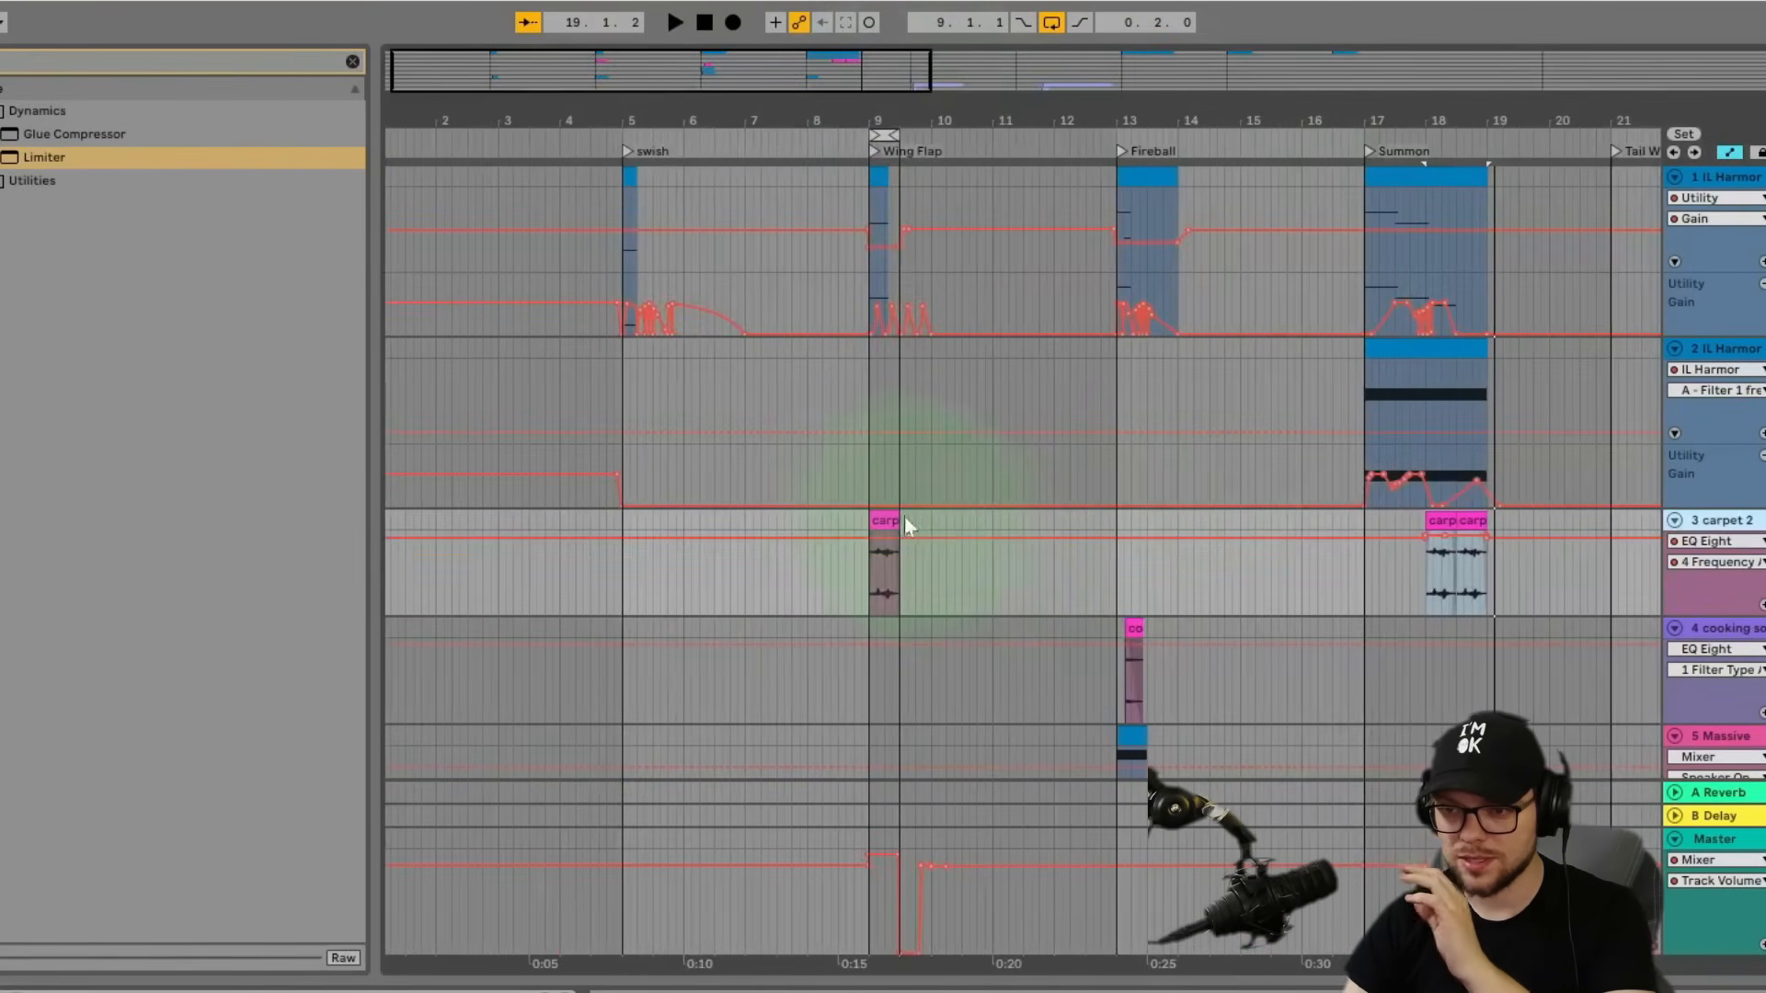
key("space")
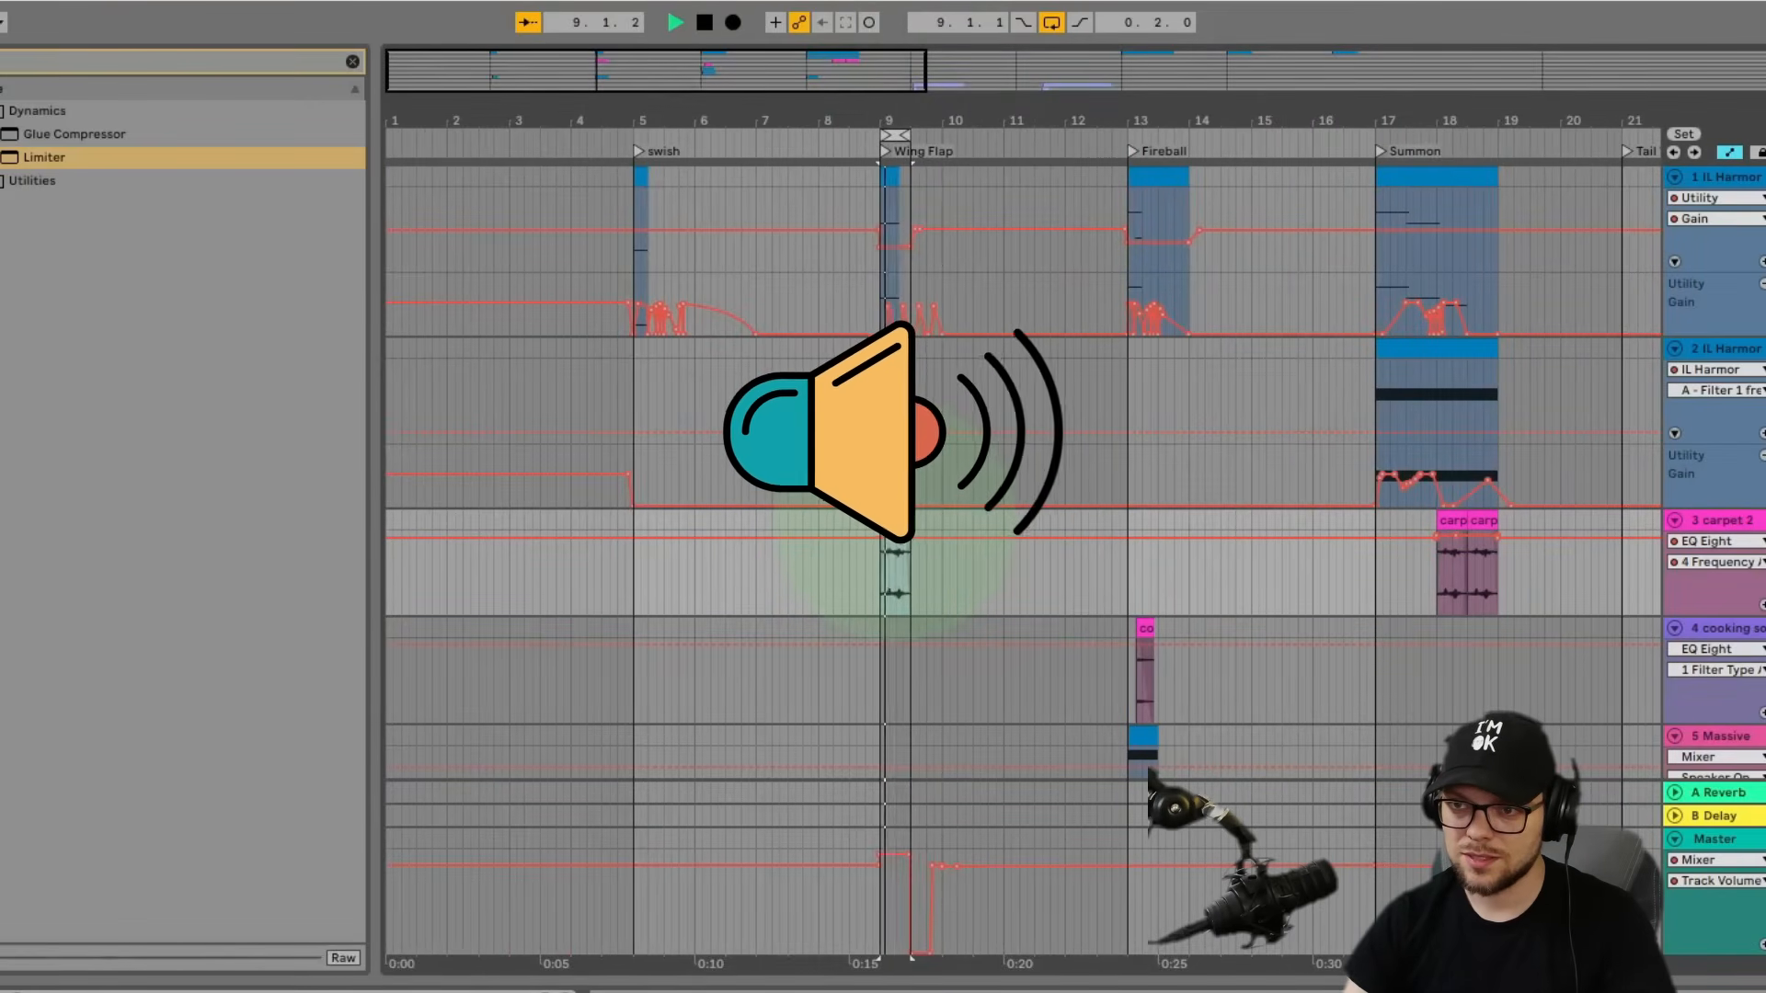
key("space")
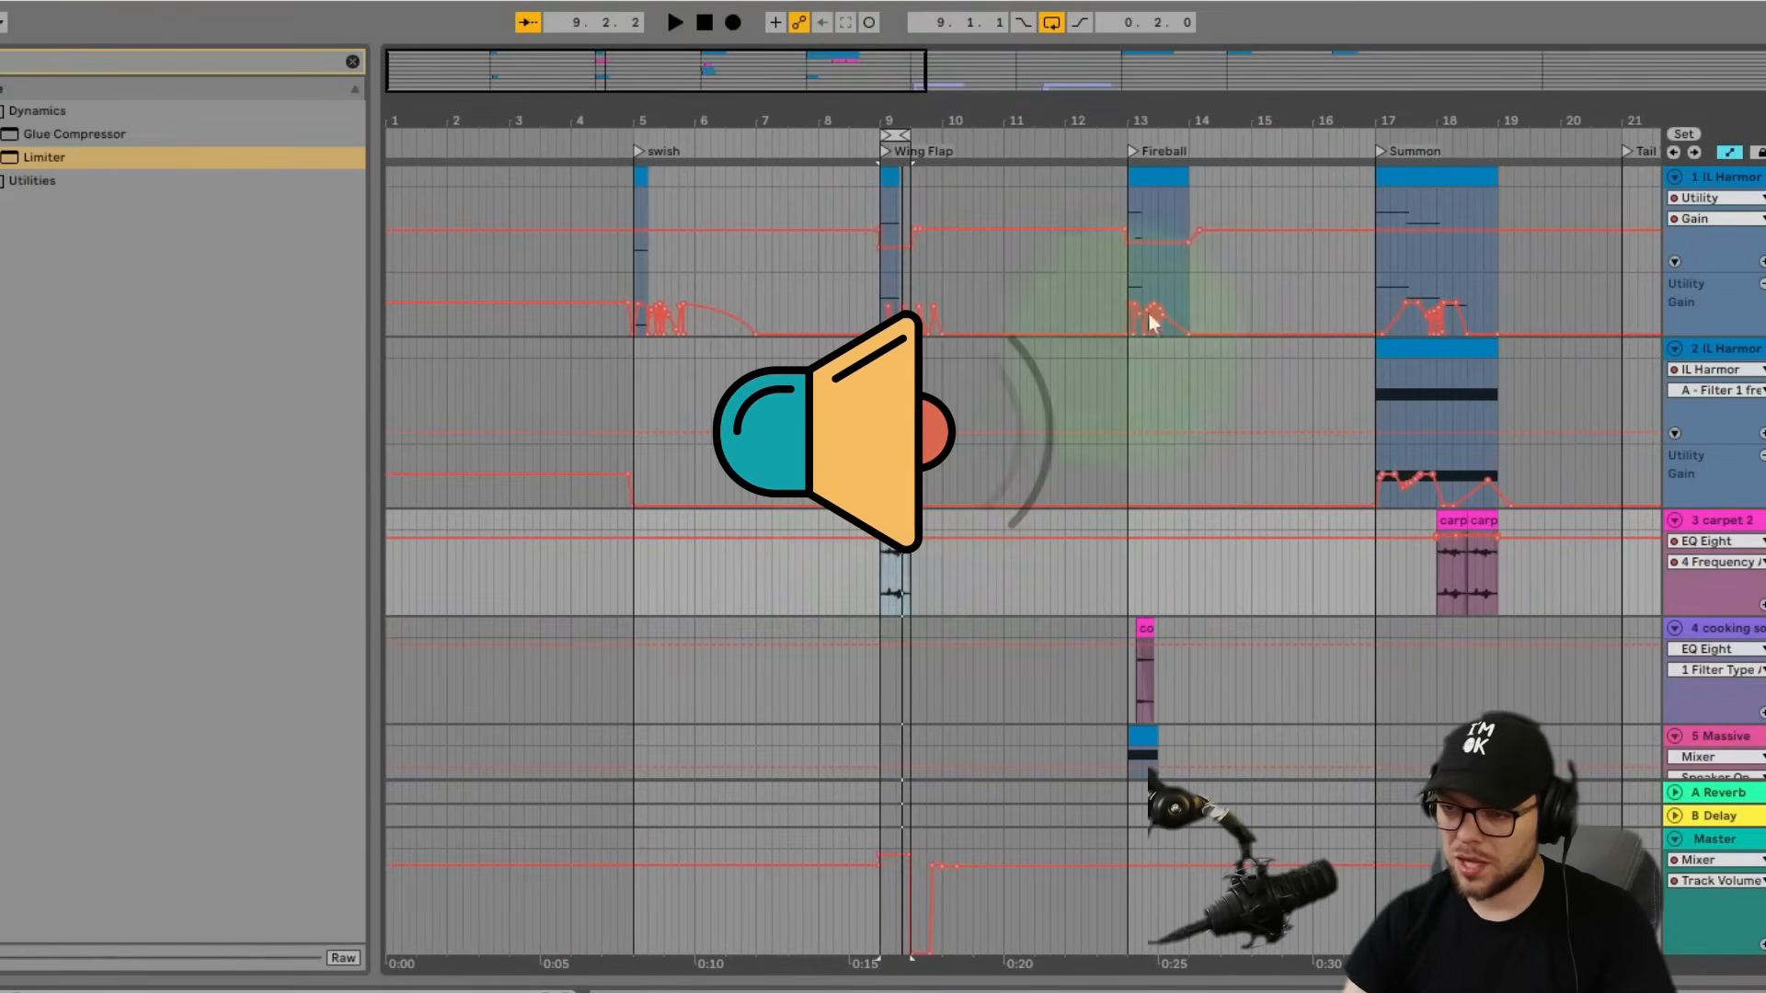
Go to the Lucky Block Suspicious section and insert a new MIDI track below the second IL Harmor track.
left_click_drag(1221, 122, 1223, 116)
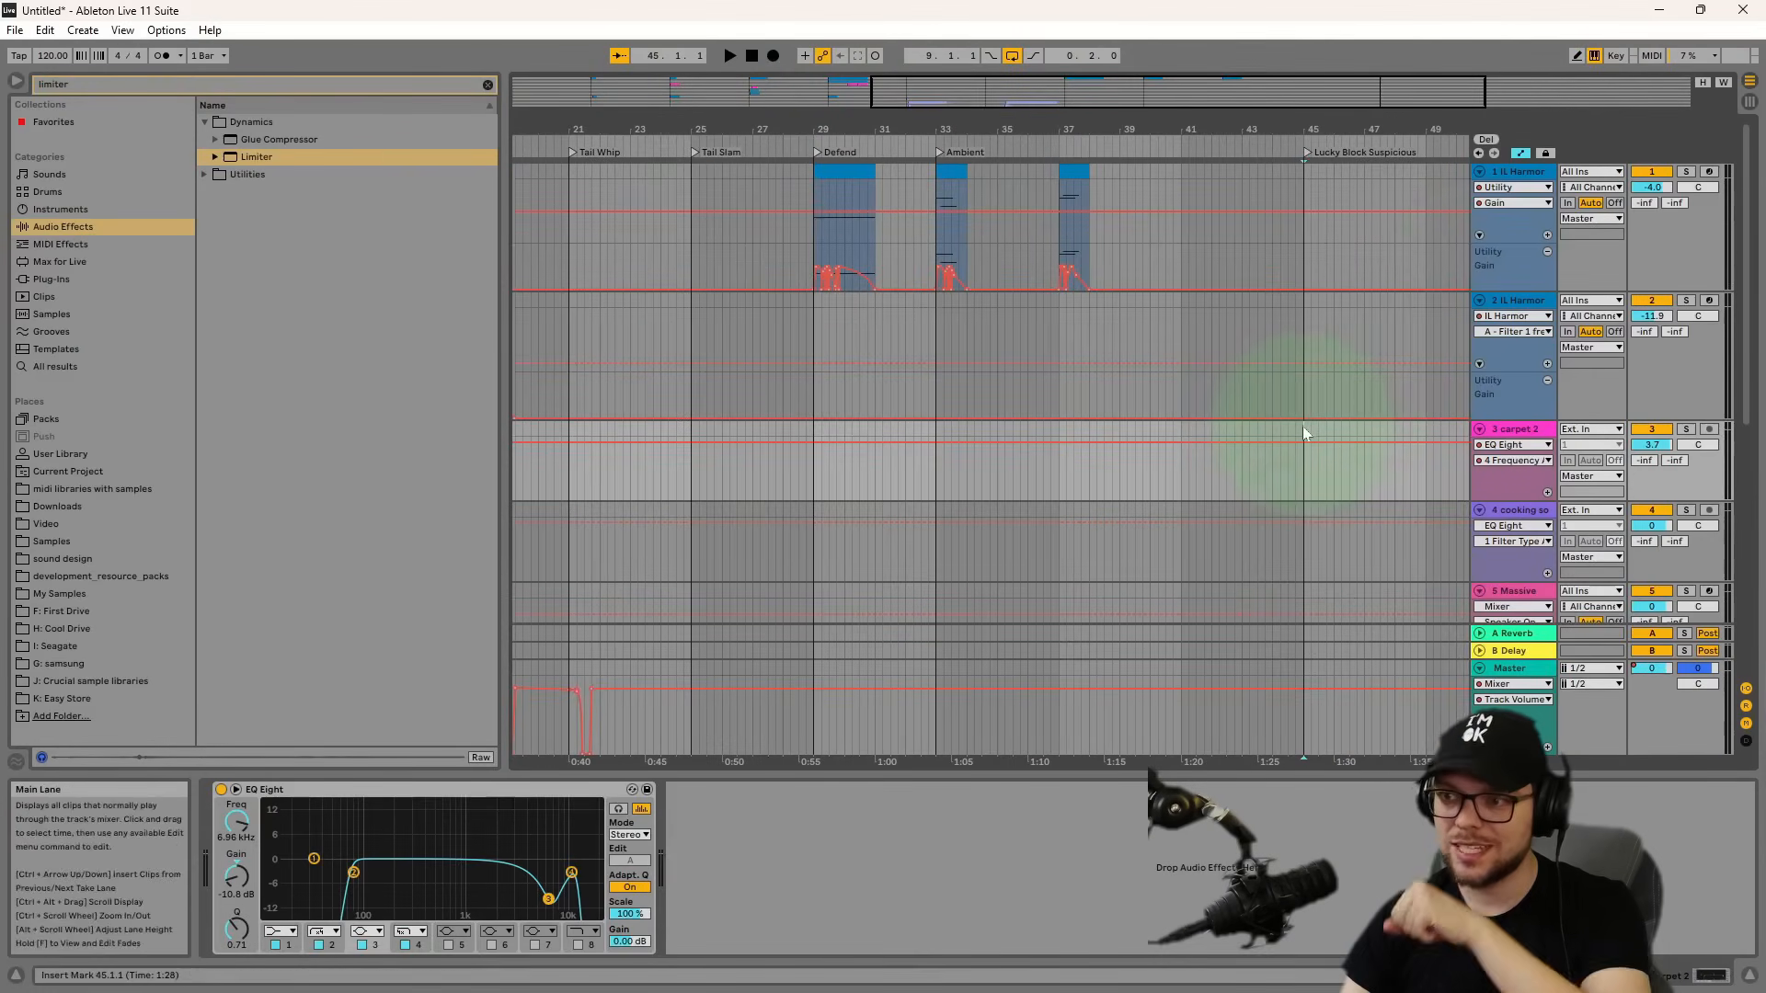
right_click(1520, 303)
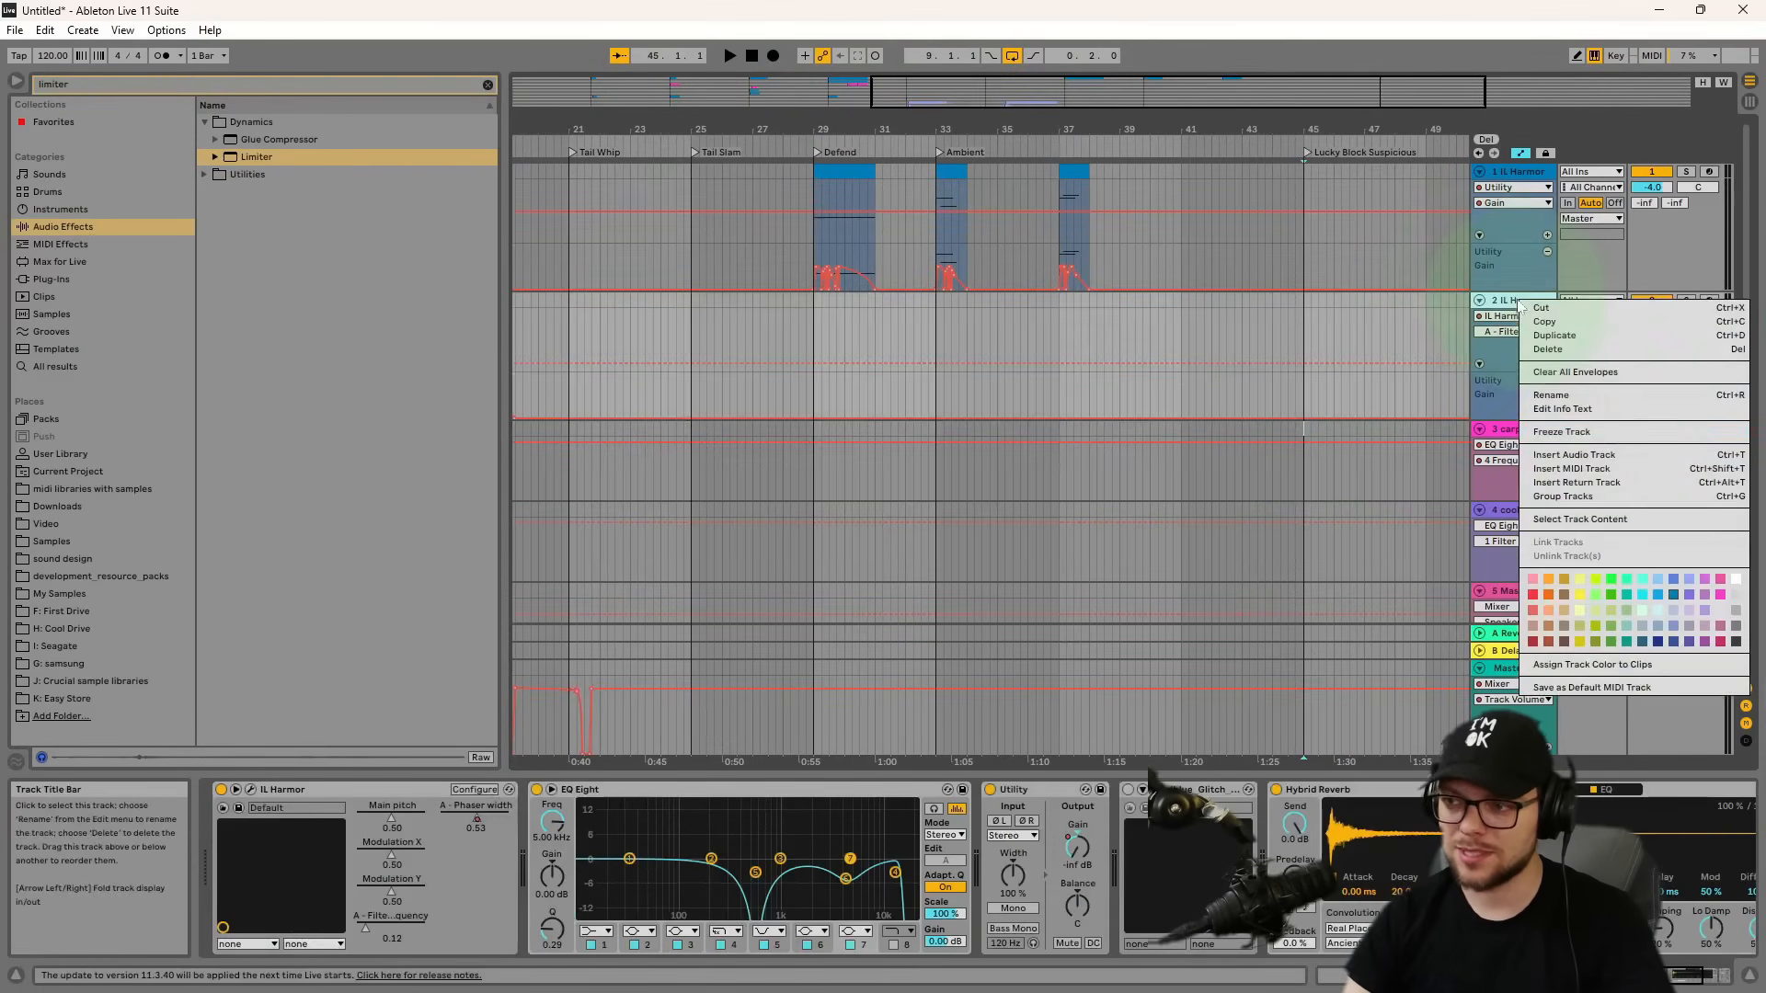
left_click(1599, 474)
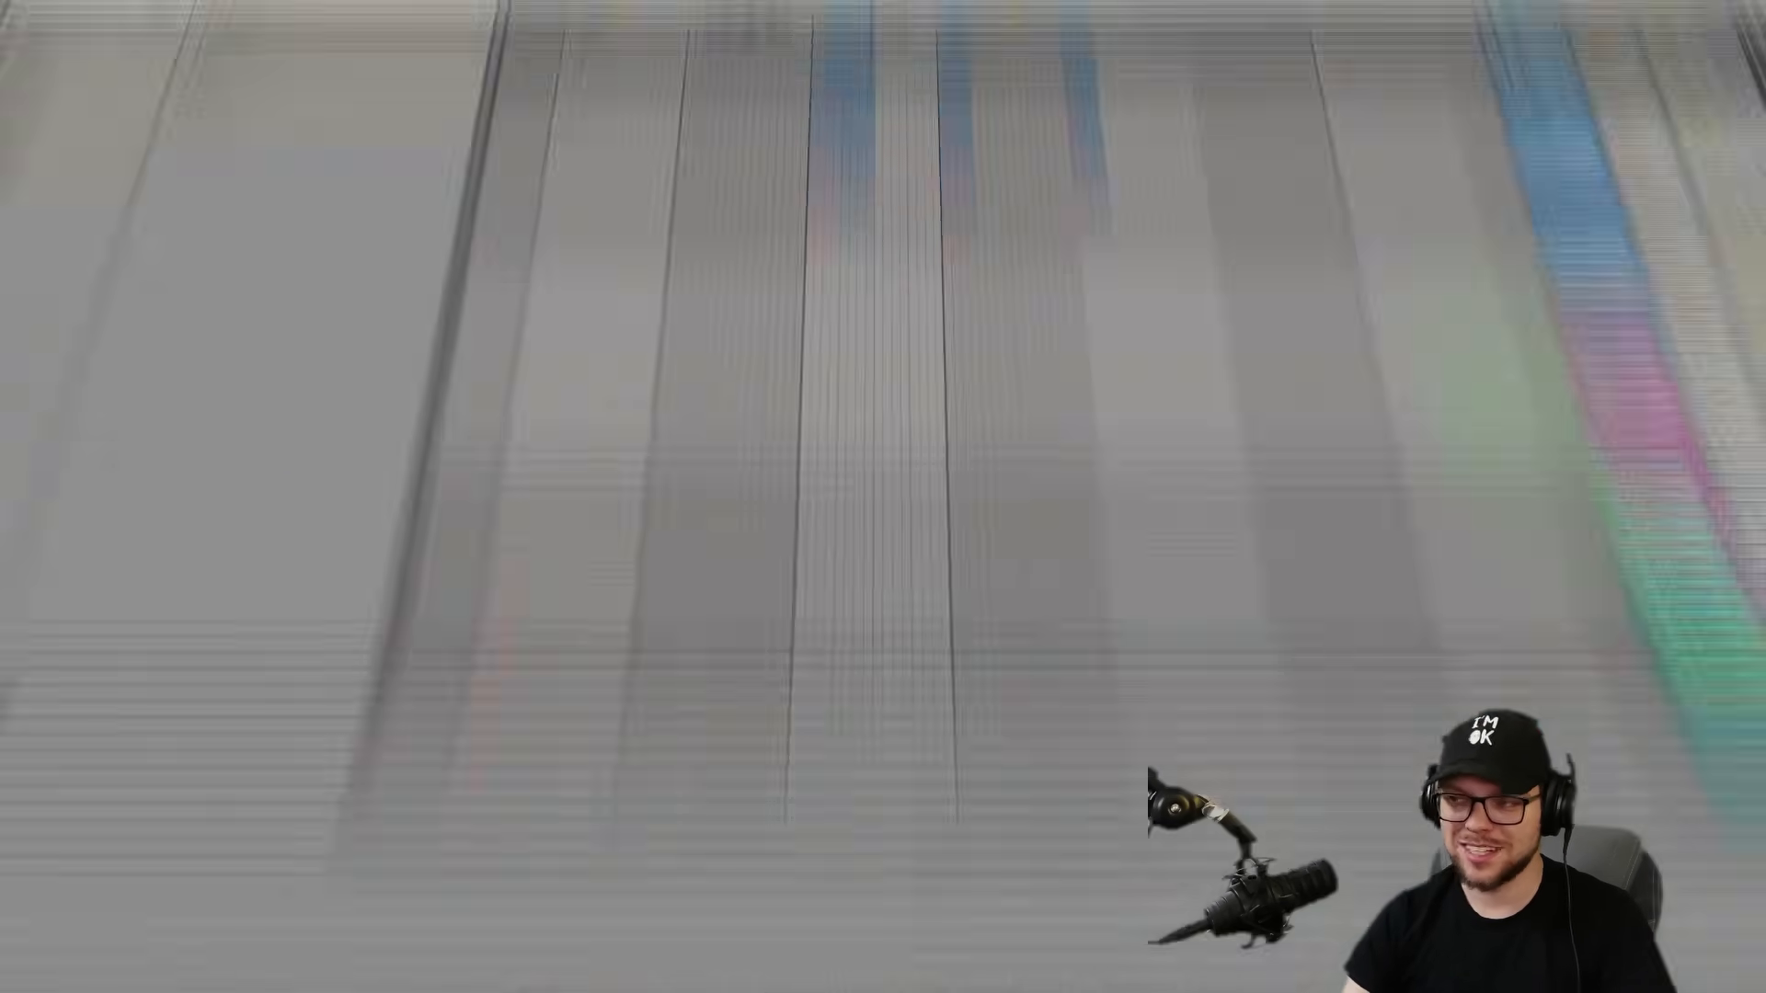
left_click_drag(1392, 122, 1417, 136)
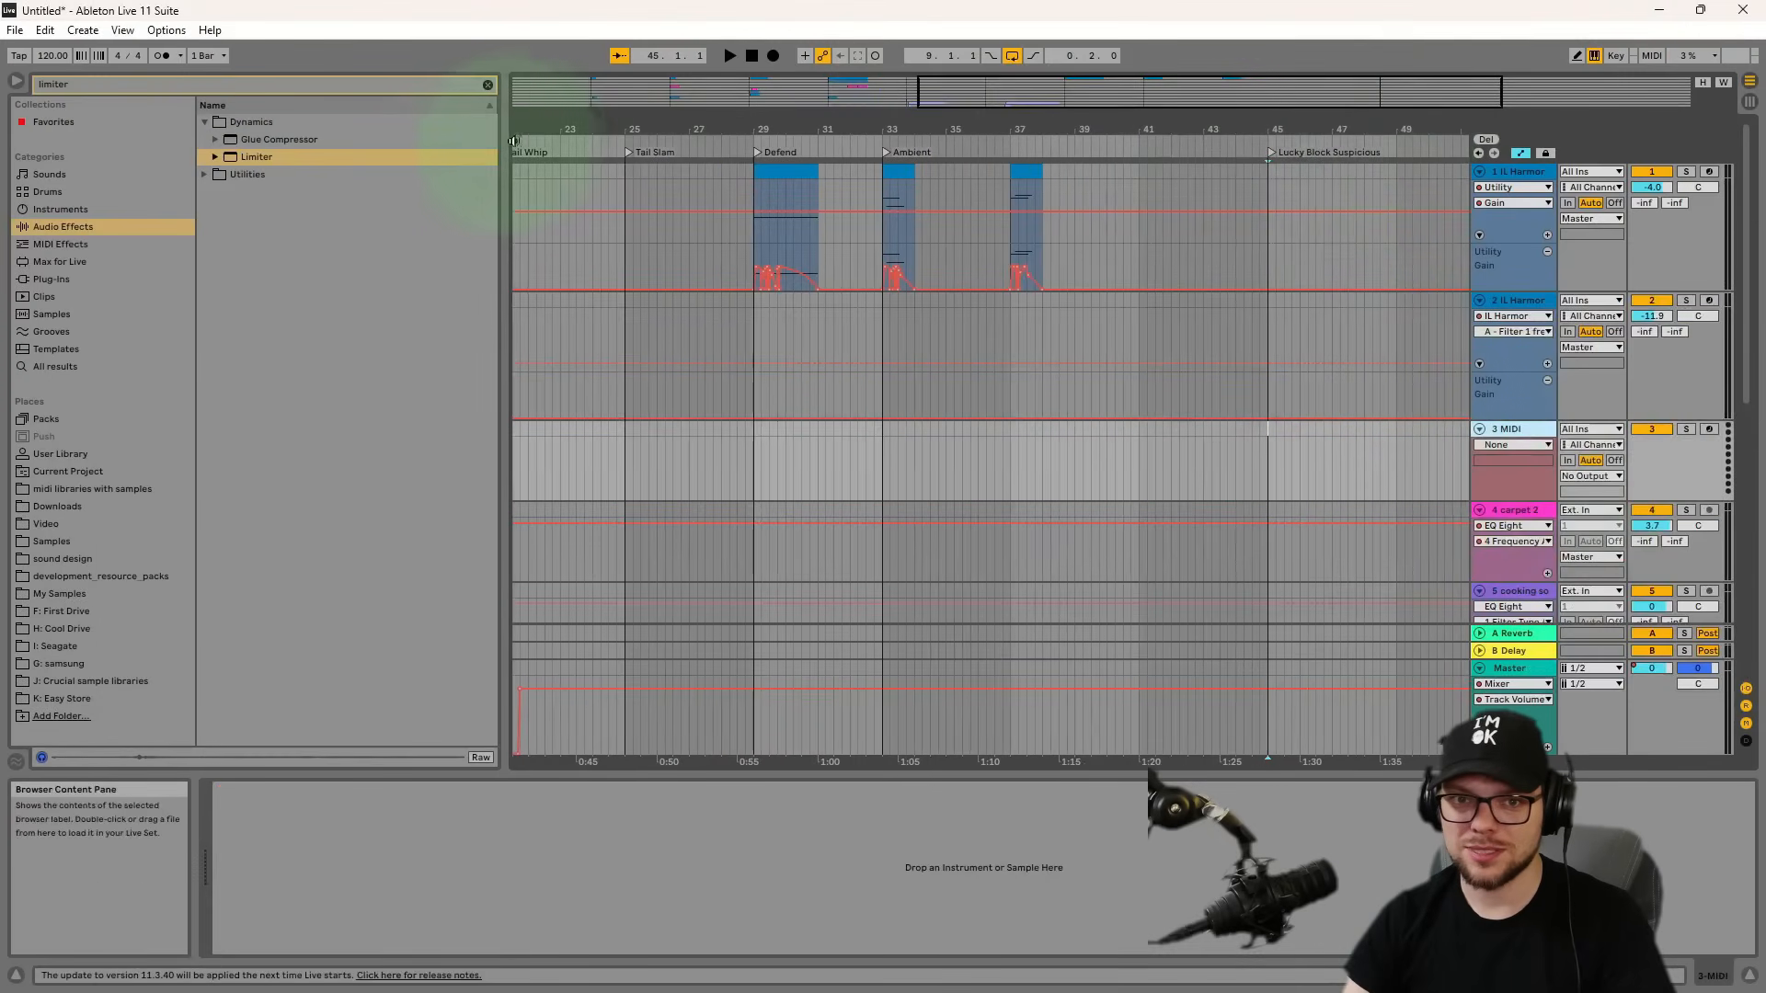
Clear the browser search, load the Operator instrument on the new MIDI track and set oscillator A's wave to Square 4.
left_click(488, 84)
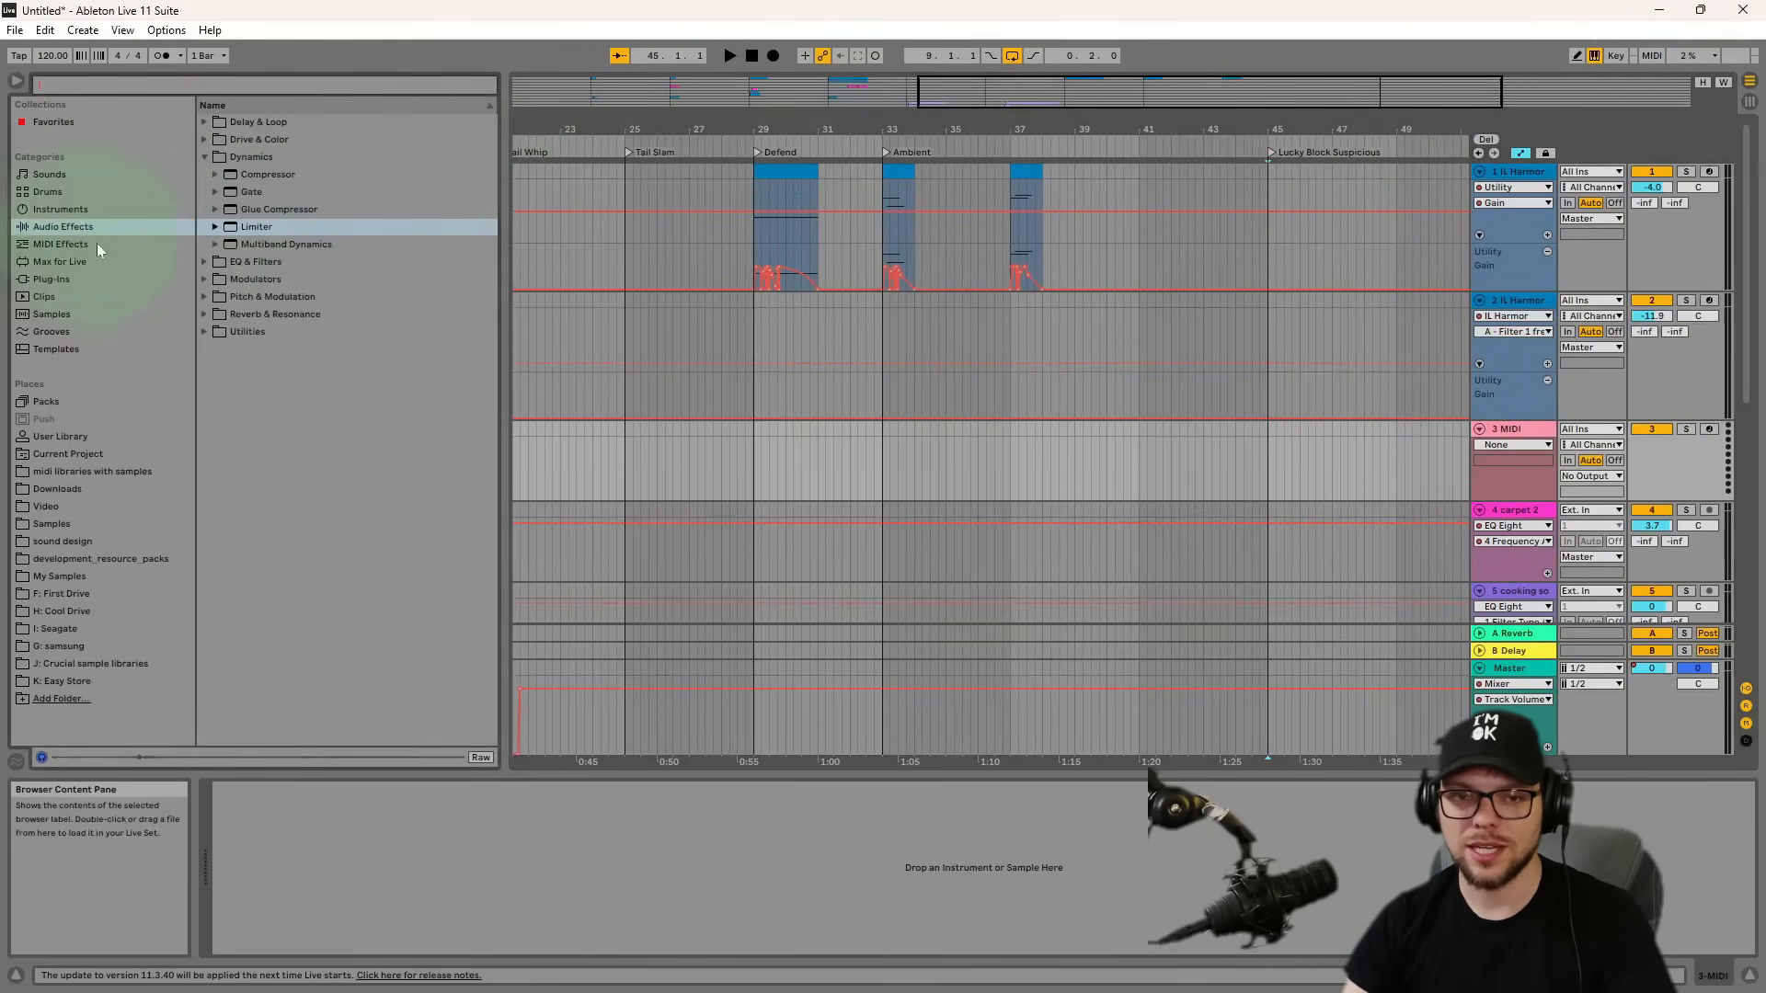
left_click(76, 278)
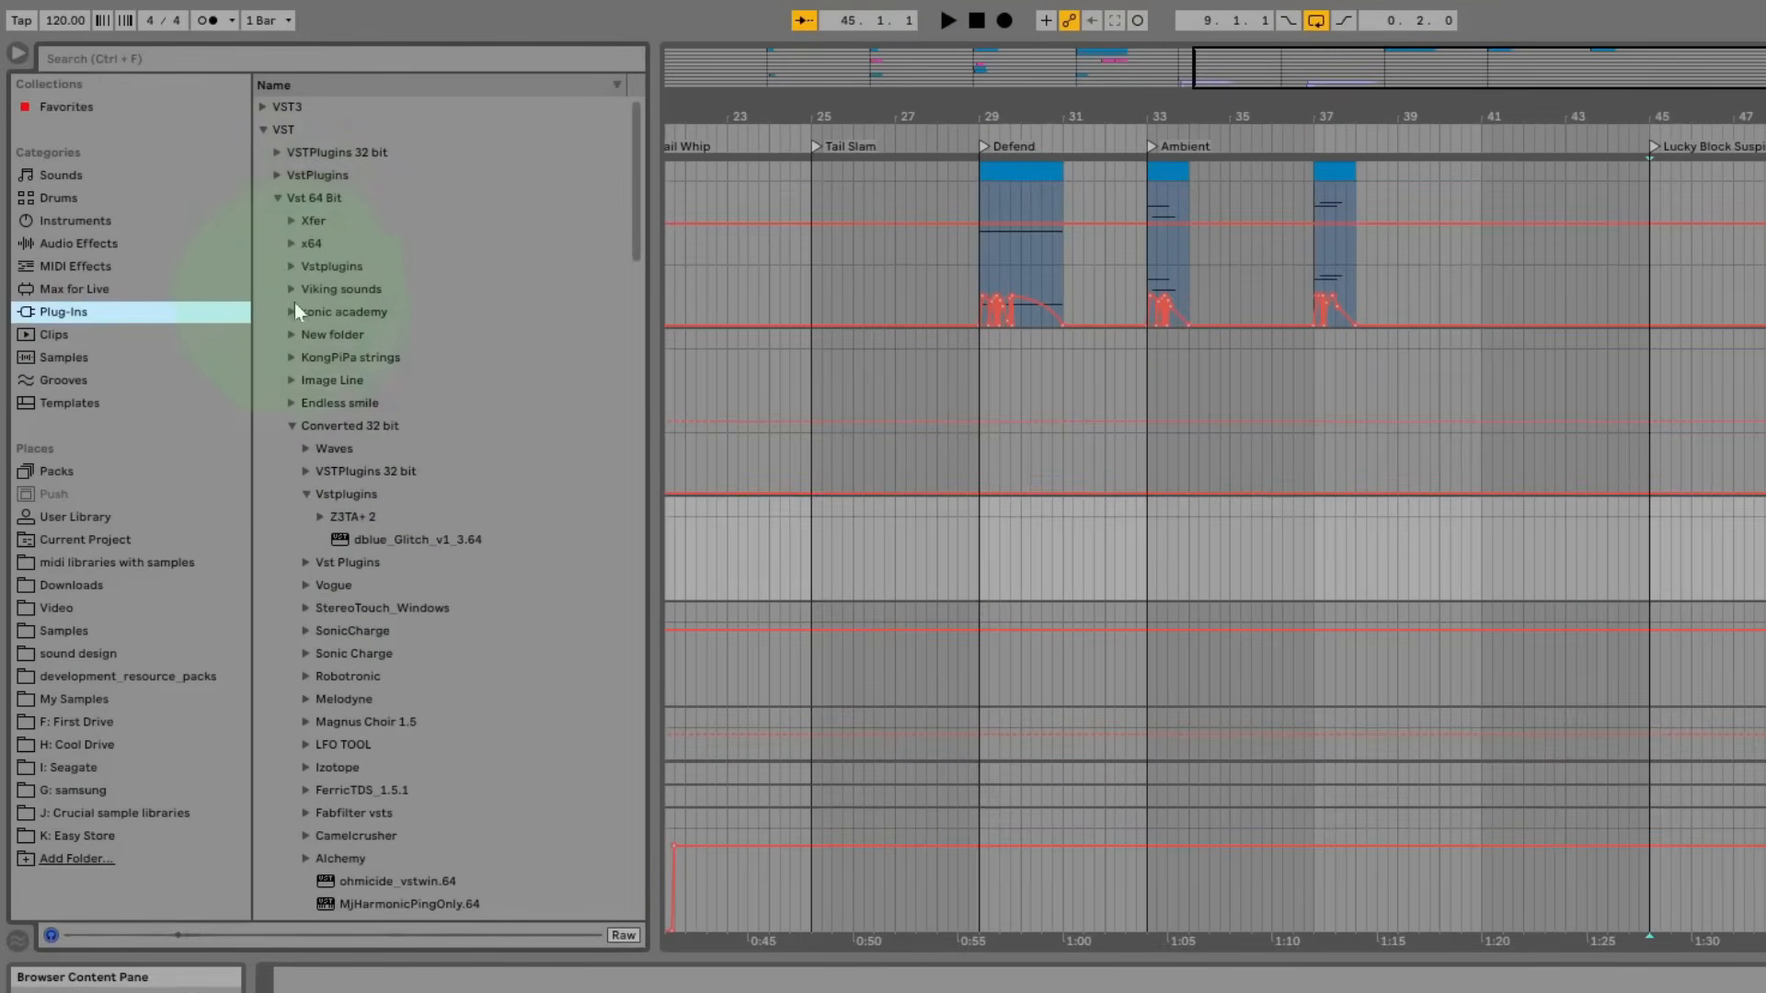
left_click(77, 225)
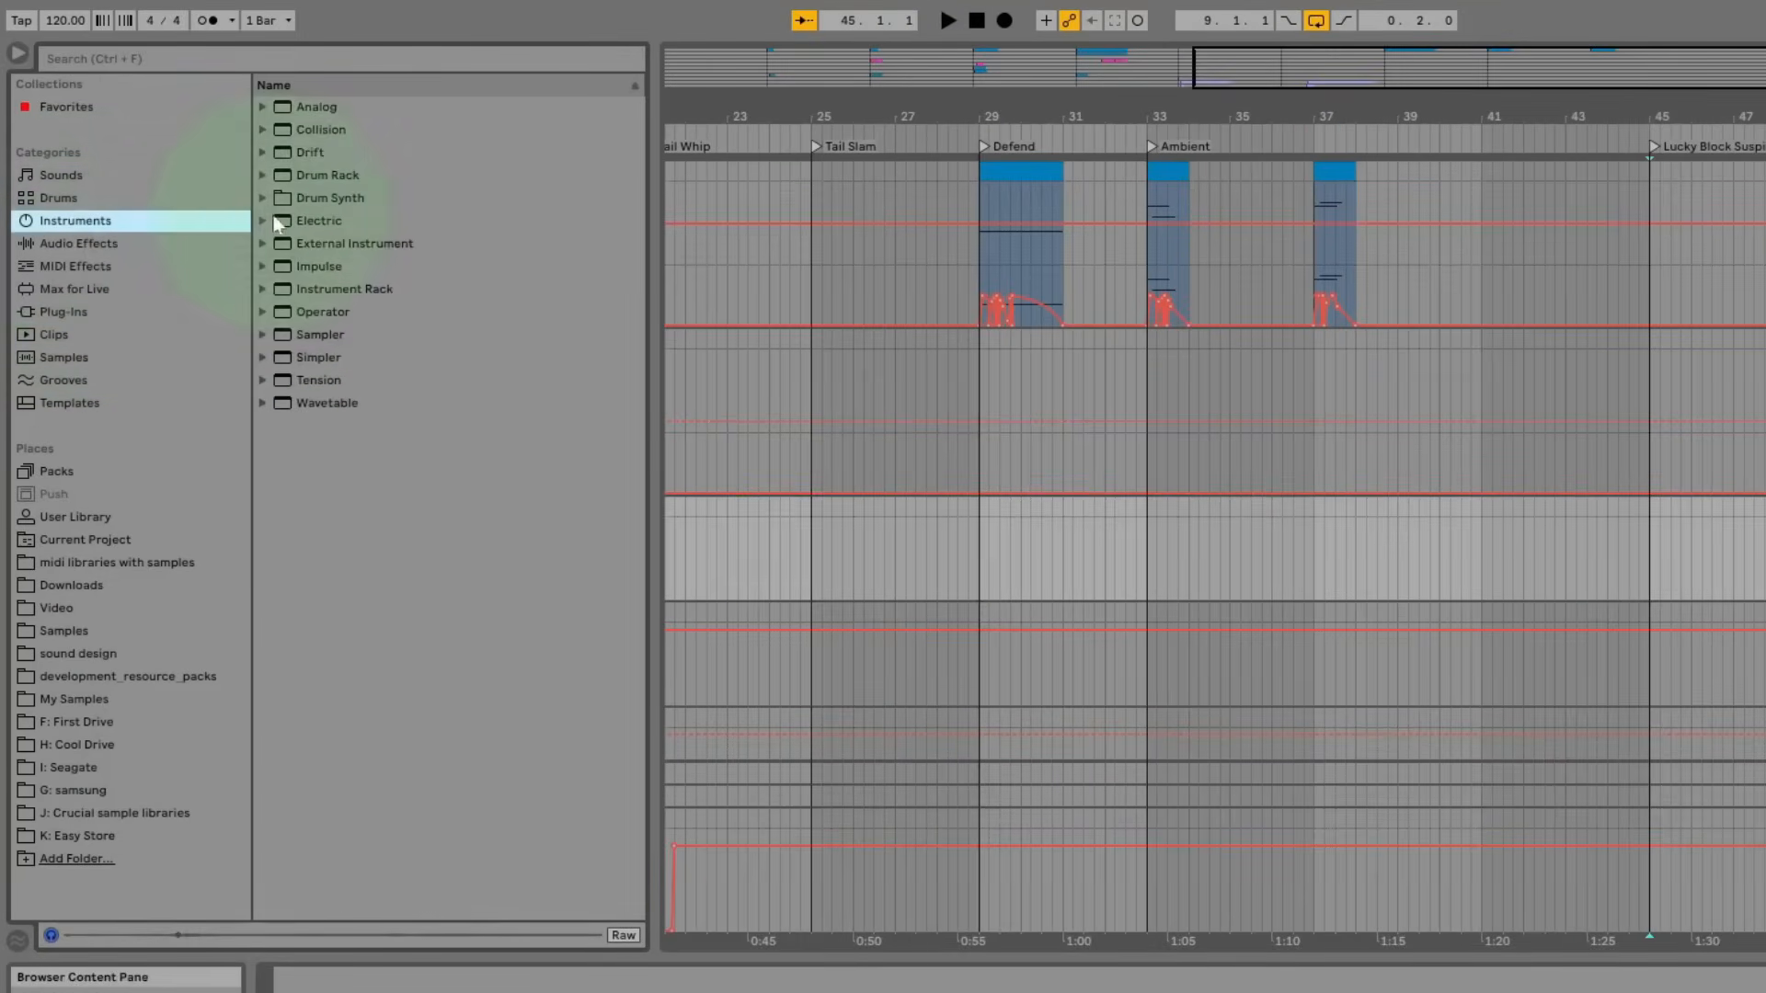
left_click(279, 313)
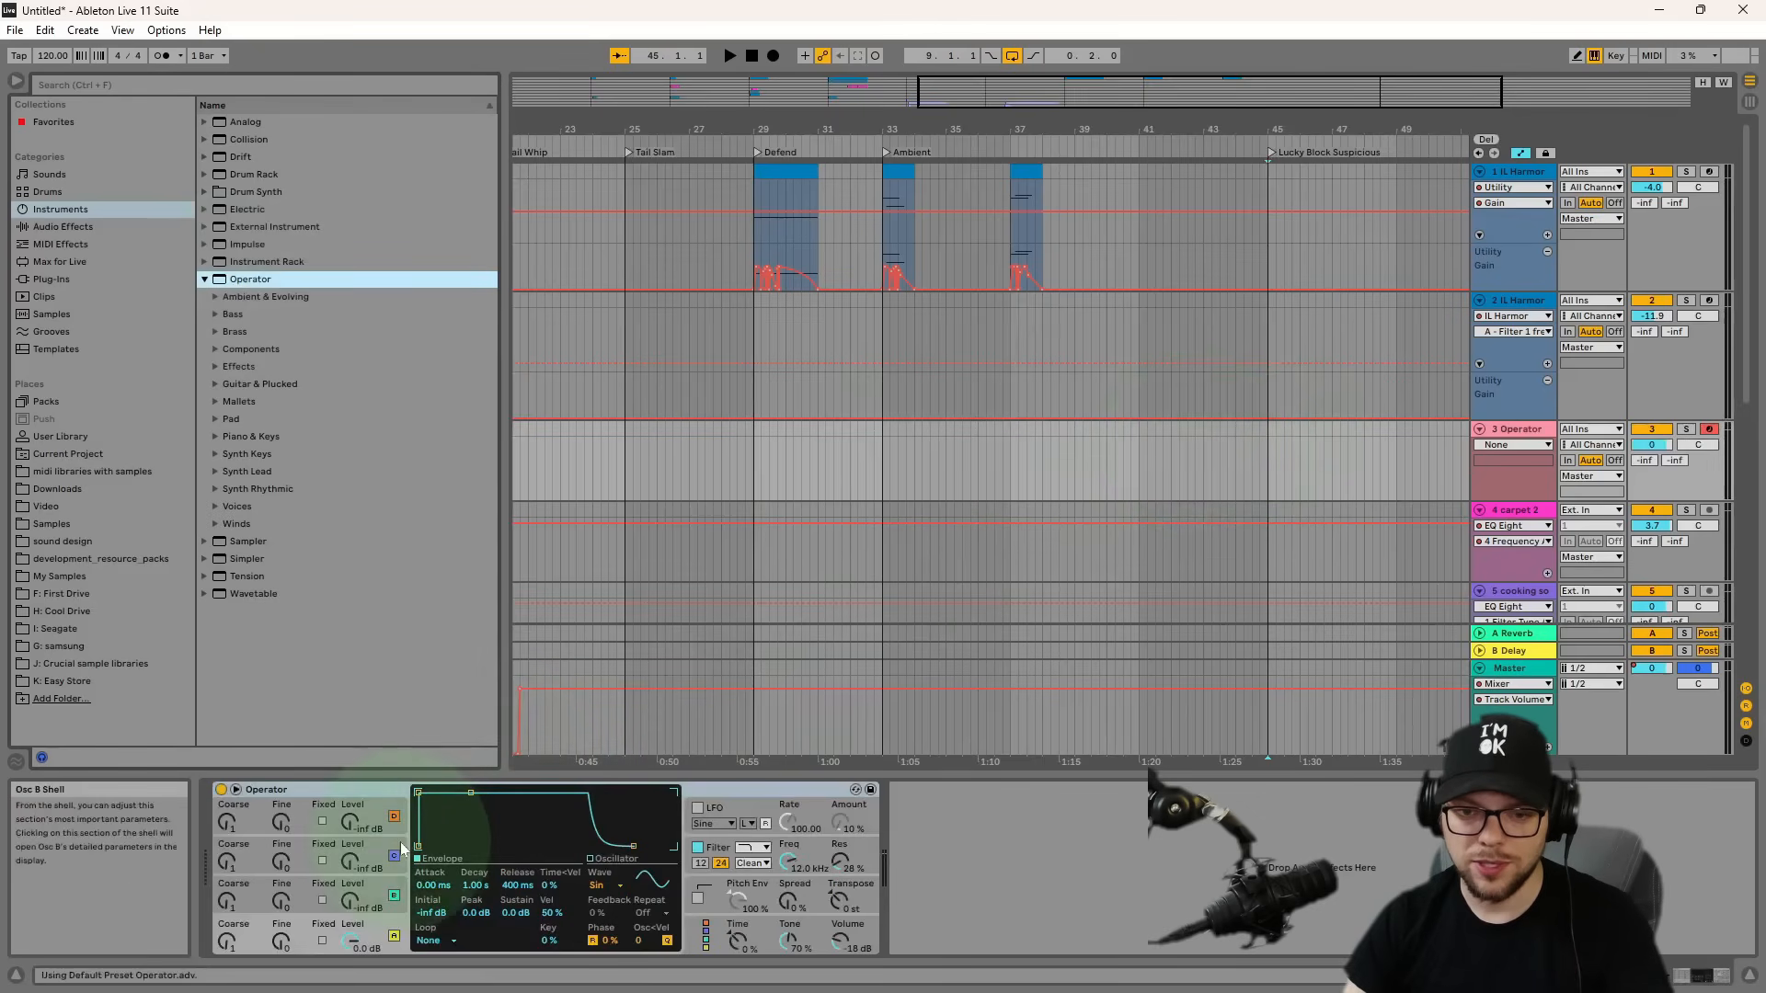
left_click(621, 886)
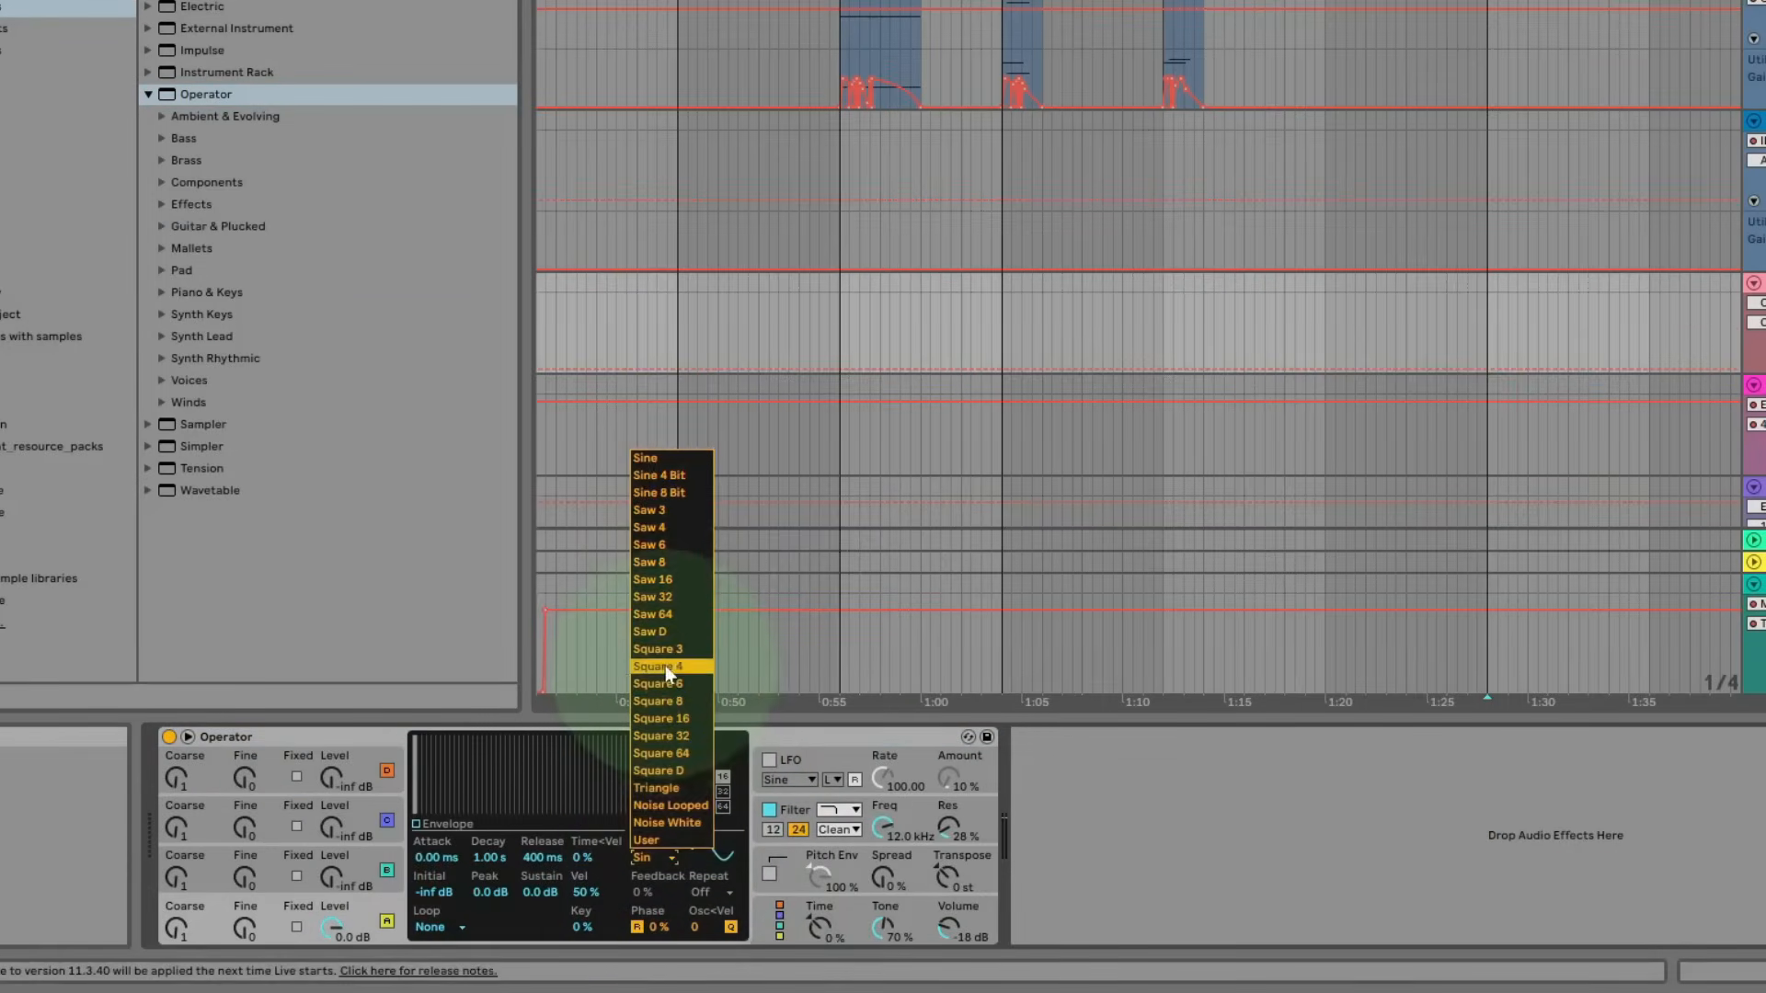
left_click(665, 666)
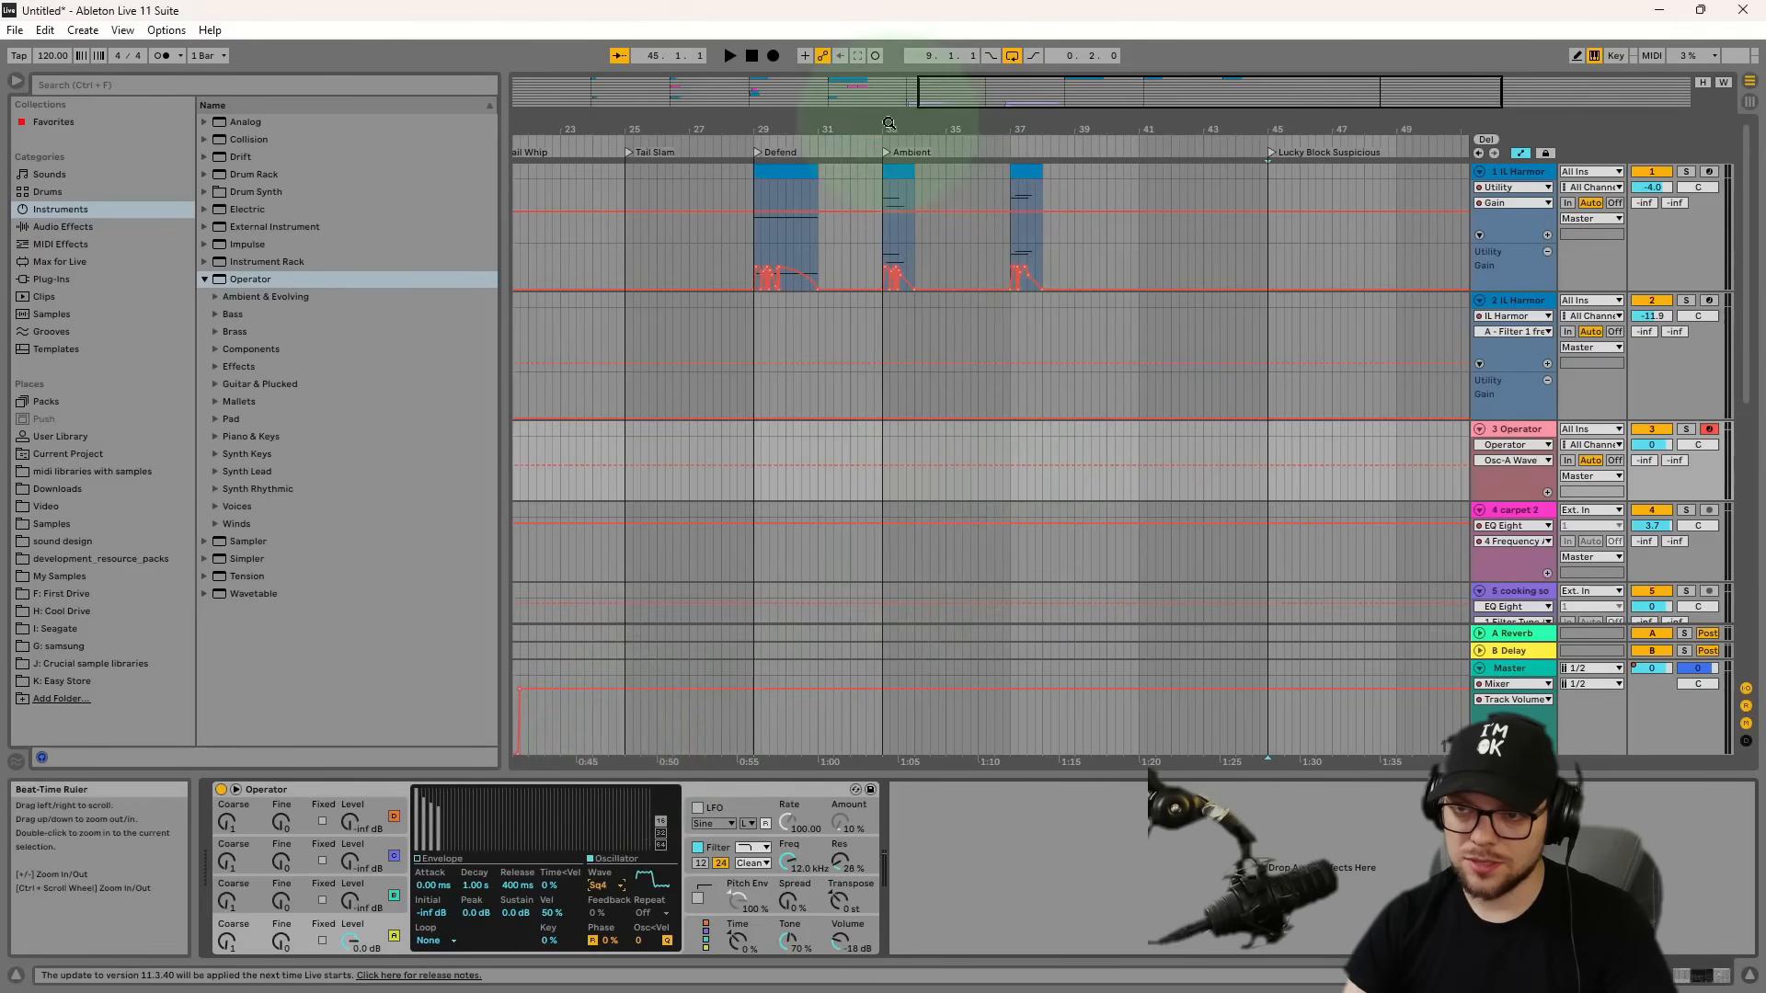
Insert an empty two-bar MIDI clip on the Operator track from bar 45 at Lucky Block Suspicious.
left_click_drag(944, 123, 661, 129)
left_click_drag(1190, 377, 818, 378)
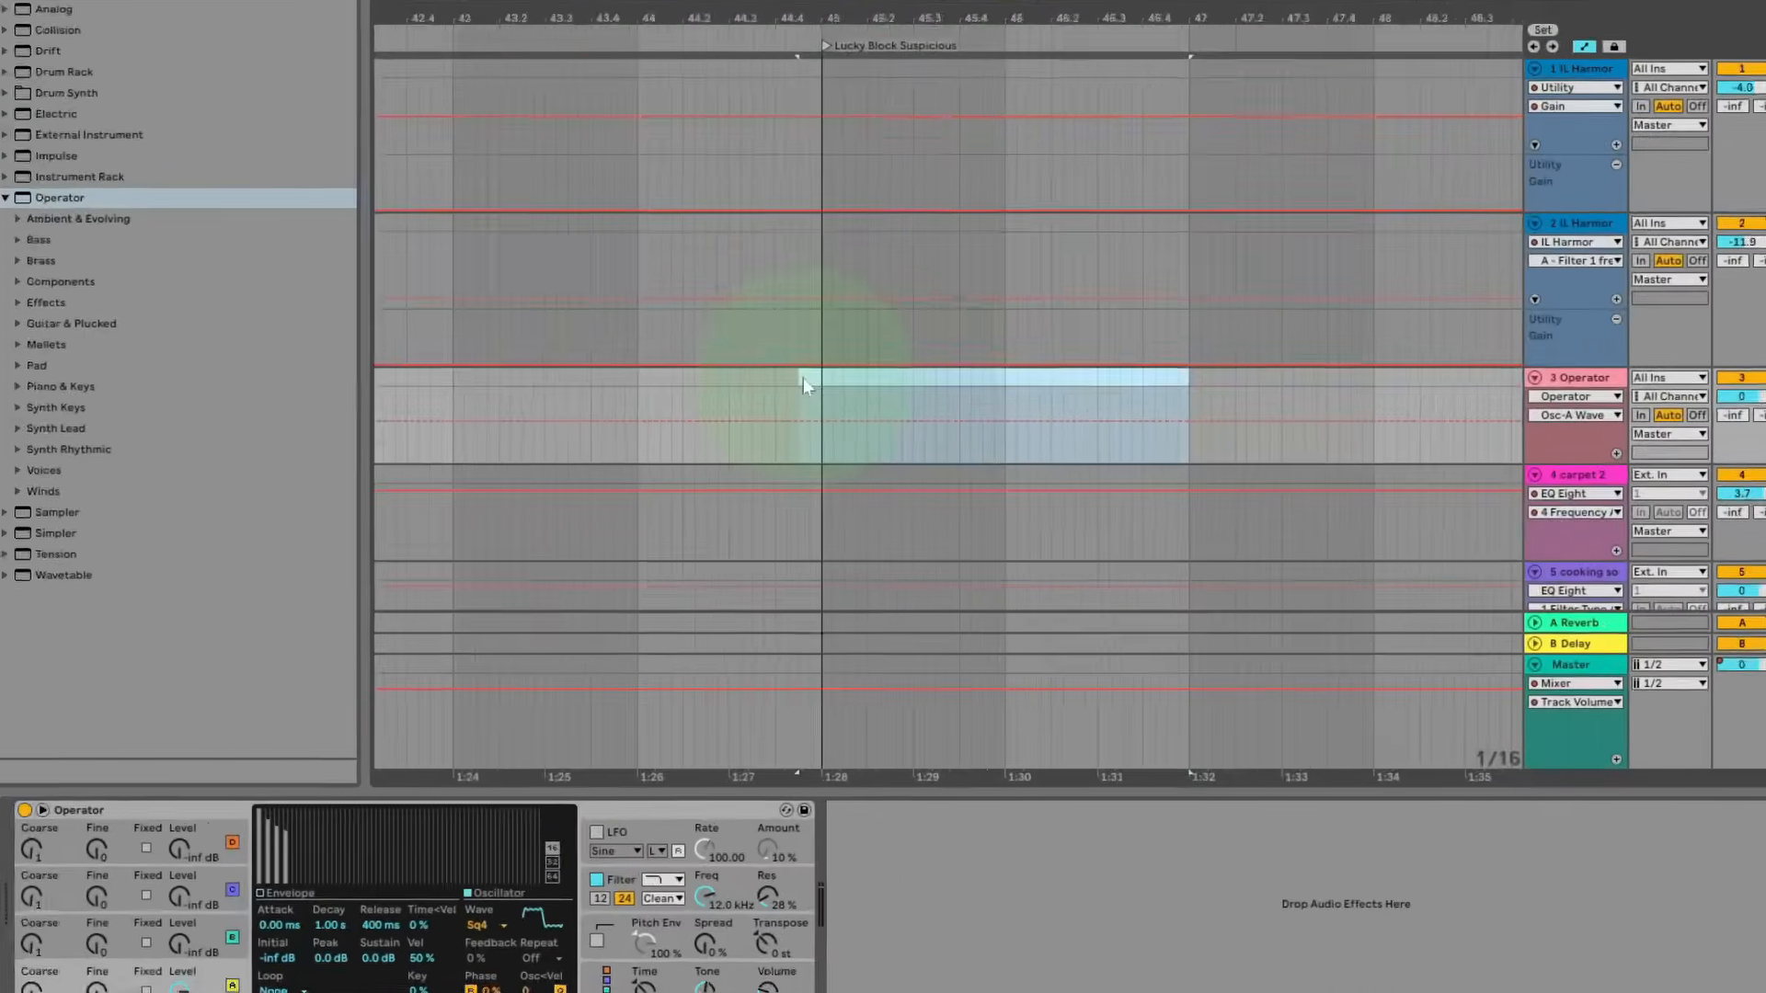
right_click(817, 378)
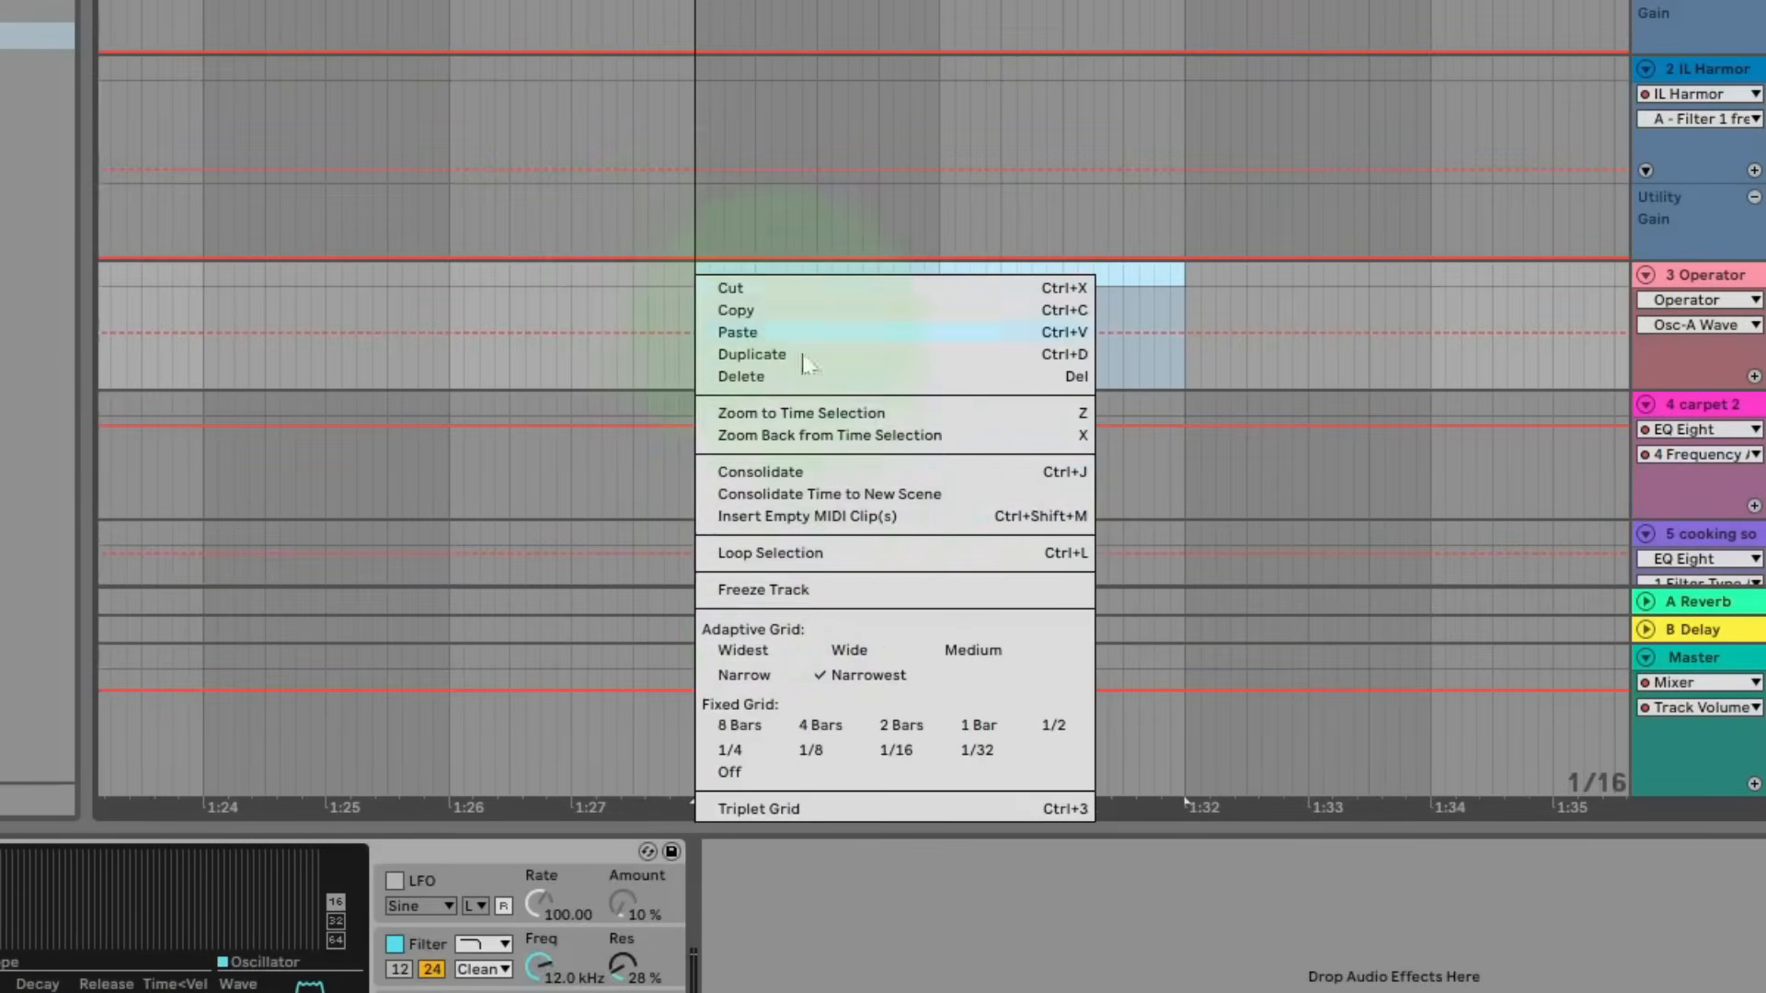
left_click(808, 517)
left_click_drag(1012, 1, 708, 0)
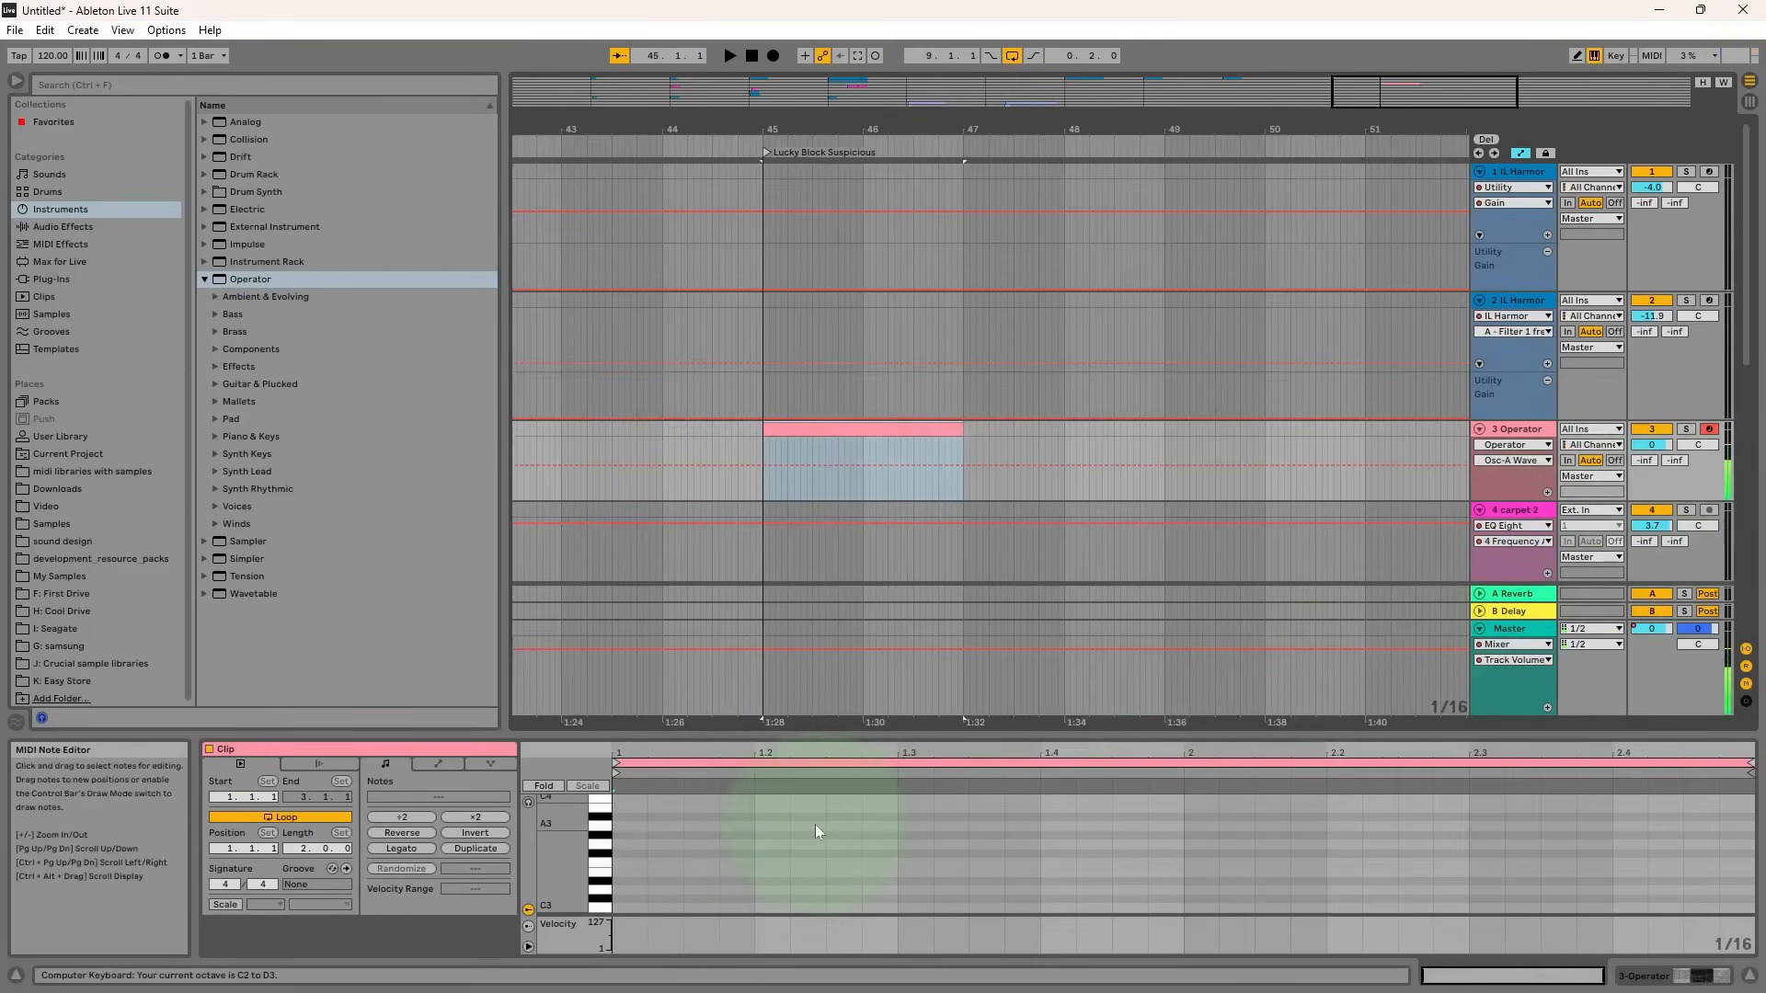
Add a C1 note that fills the whole two-bar Operator clip, after lowering the computer keyboard's octave.
key("z")
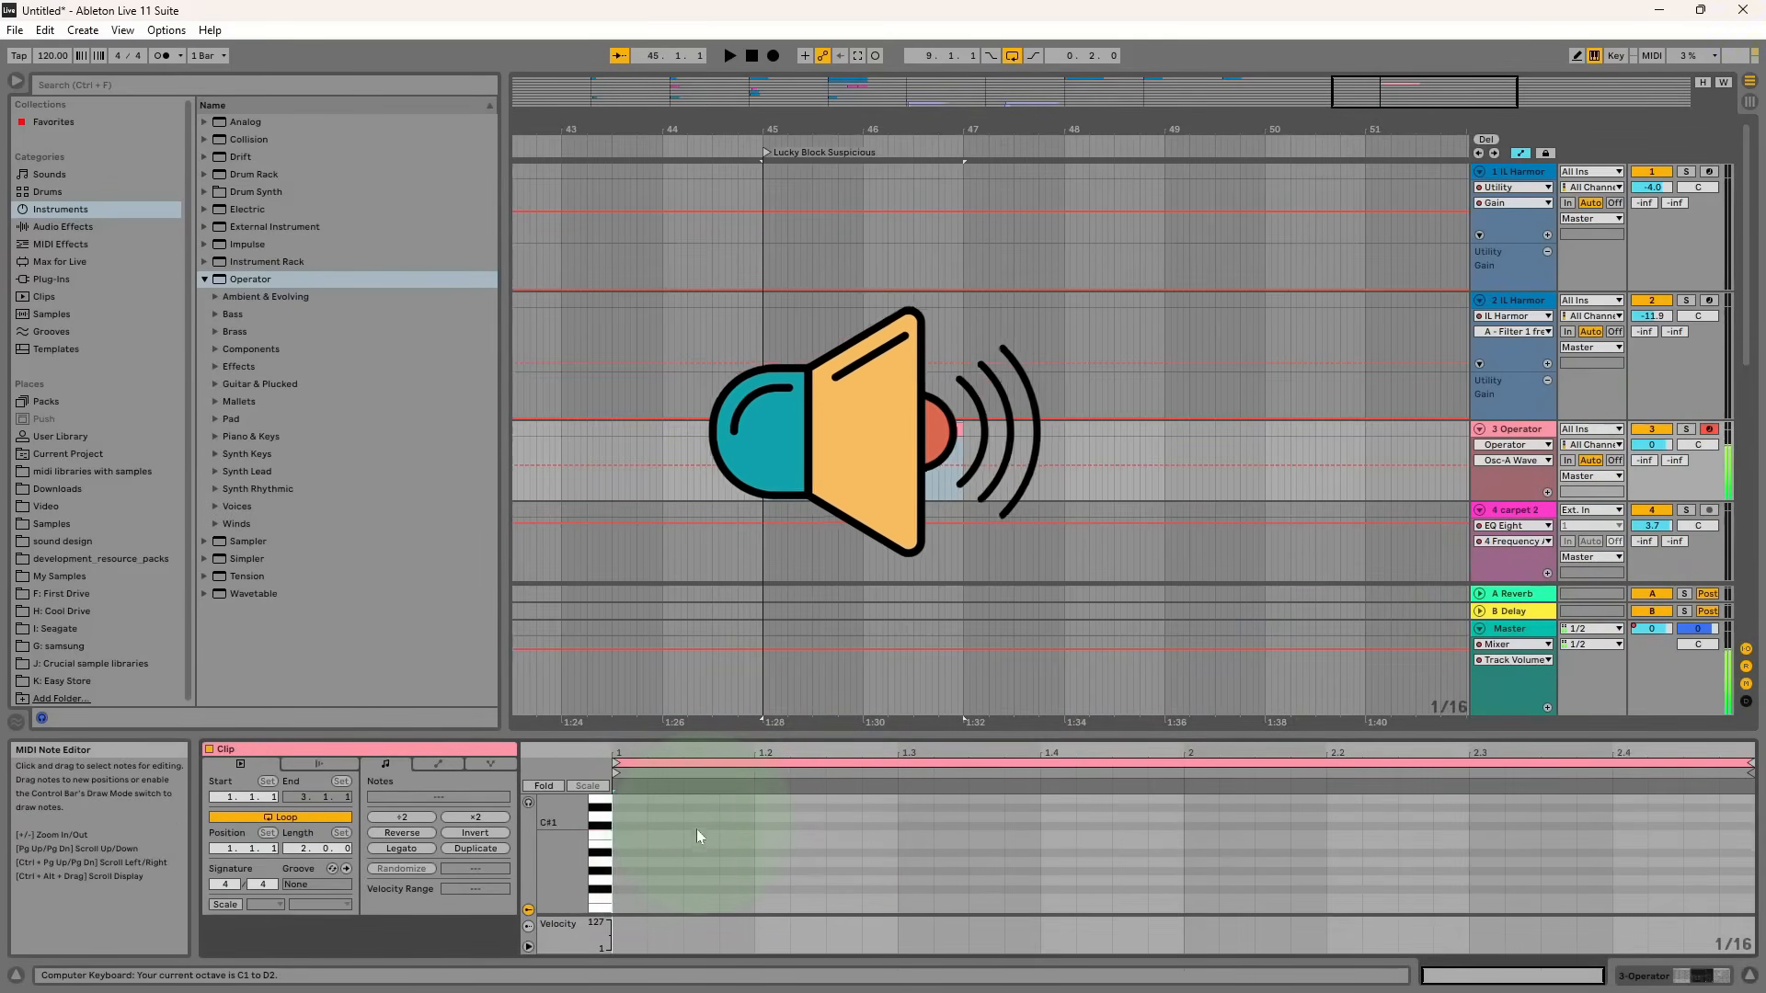
double_click(631, 836)
left_click_drag(649, 836, 1278, 823)
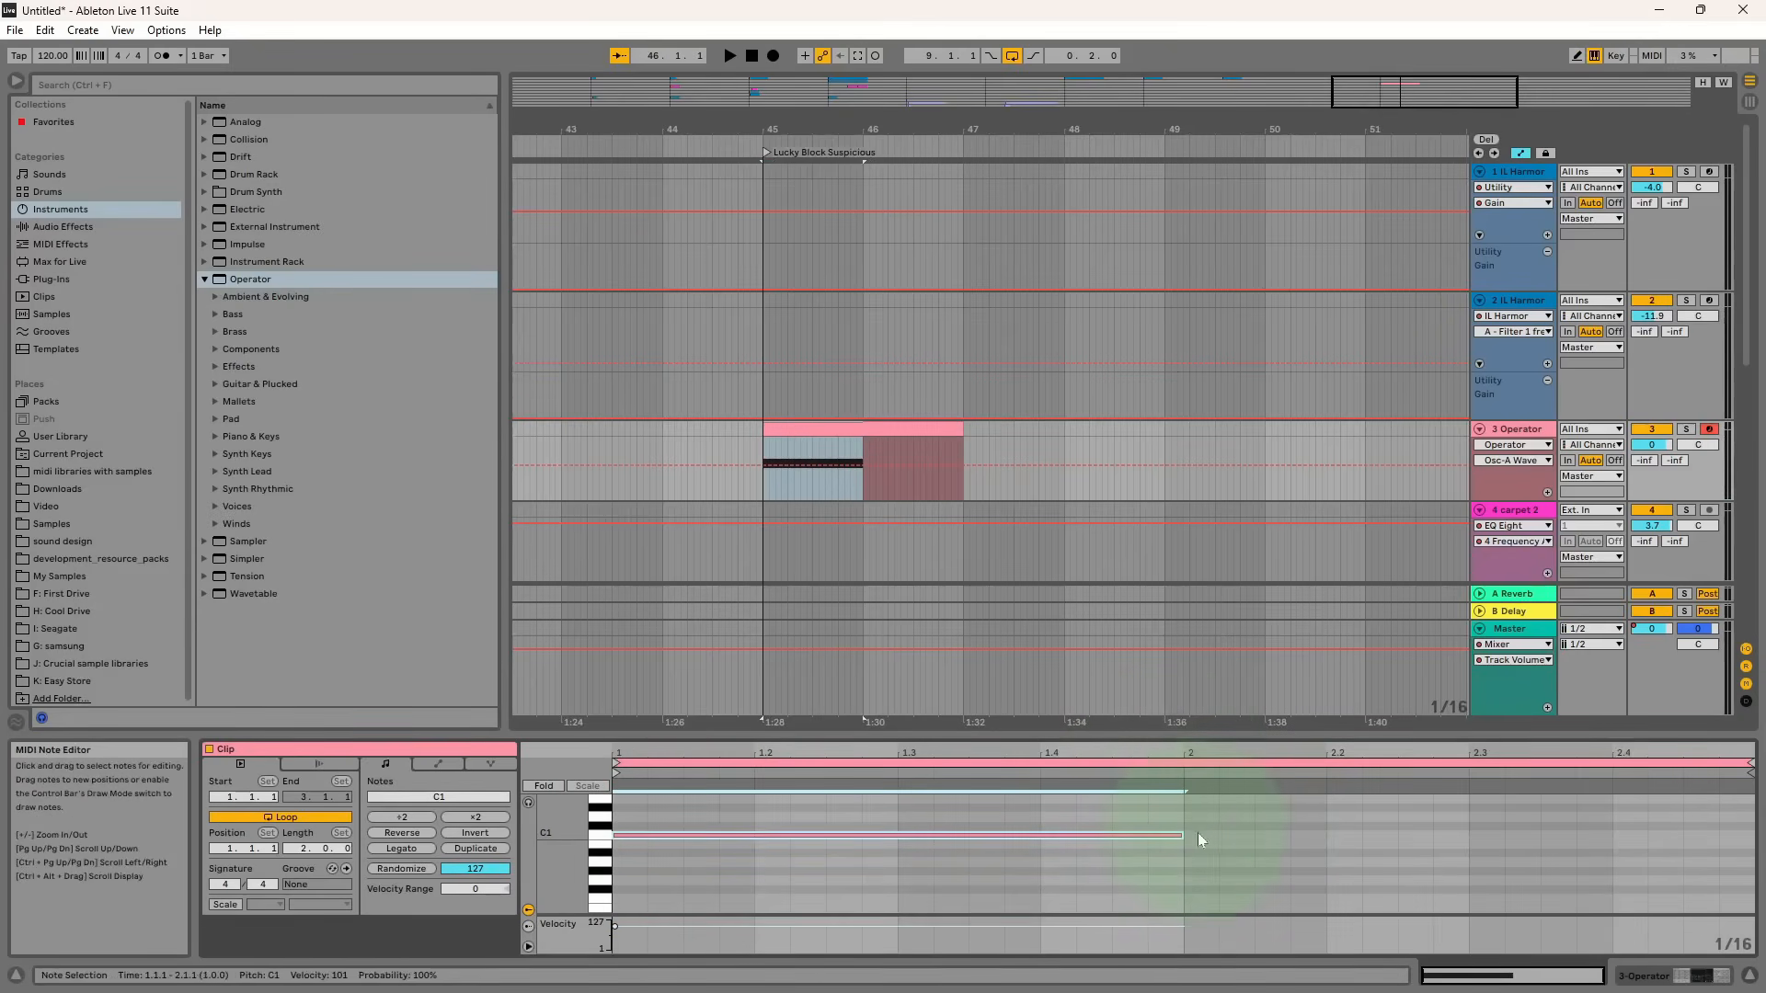
left_click_drag(1736, 825, 1751, 825)
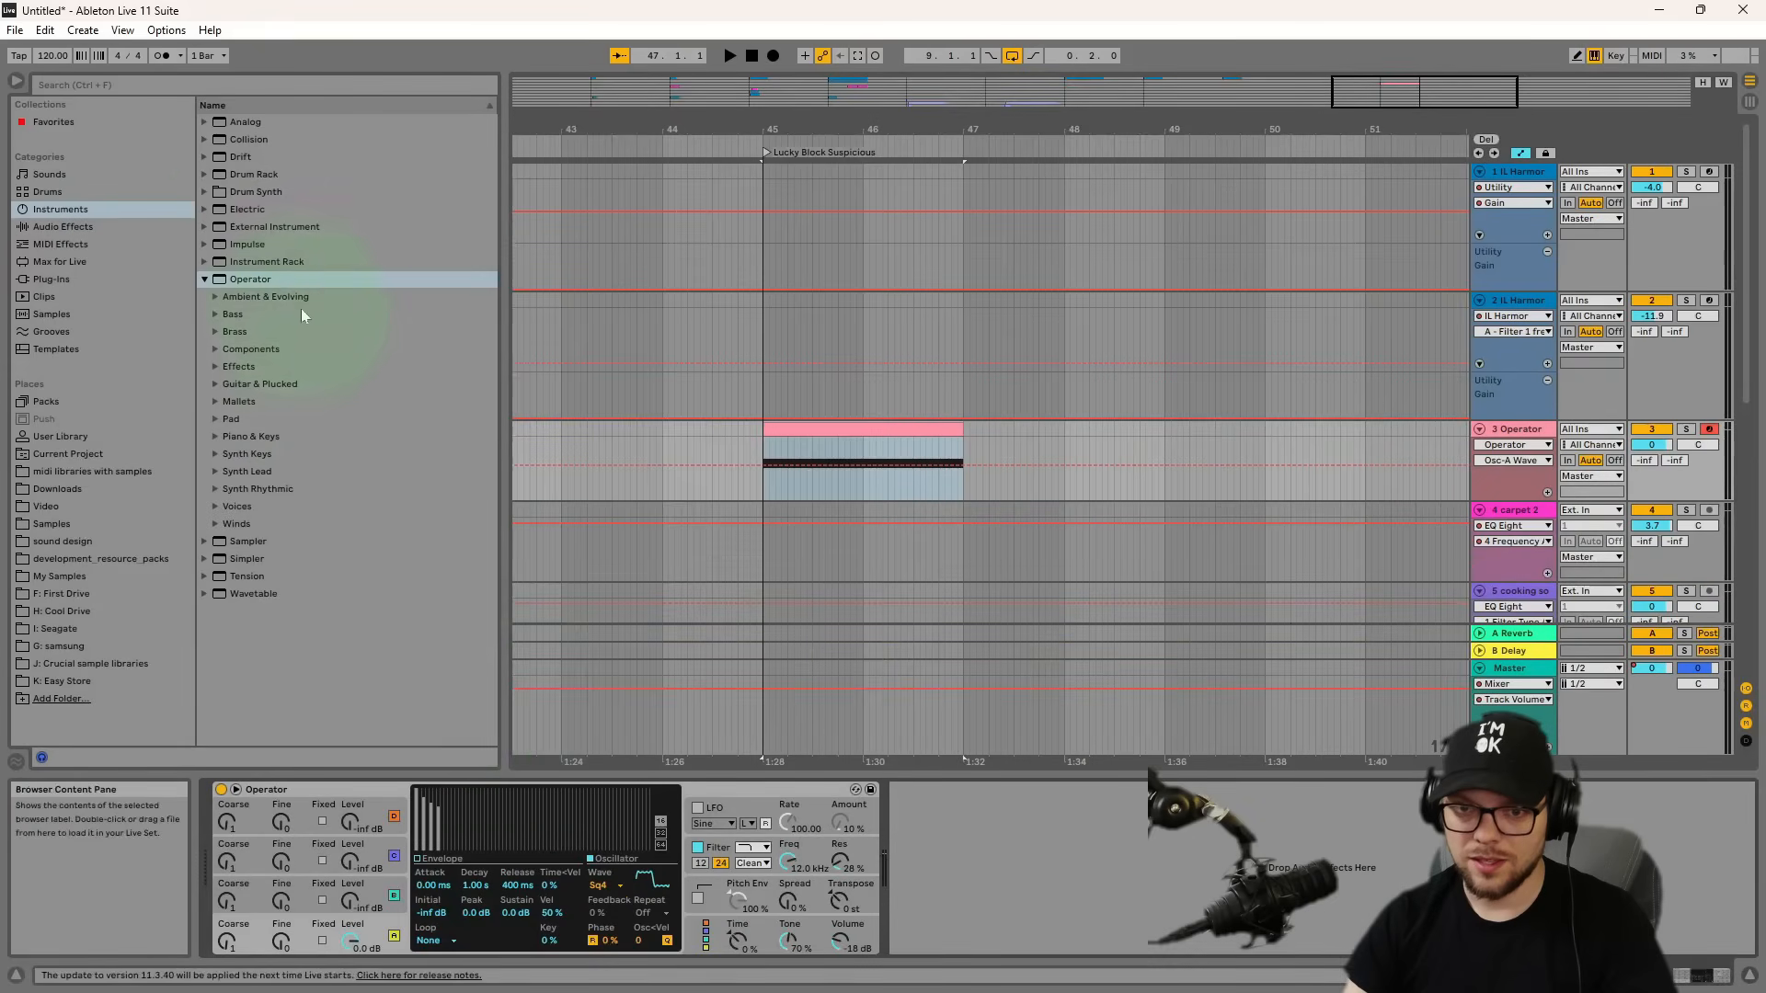
Audition the Operator clip through Auto Pan and raise the Auto Pan rate.
key("space")
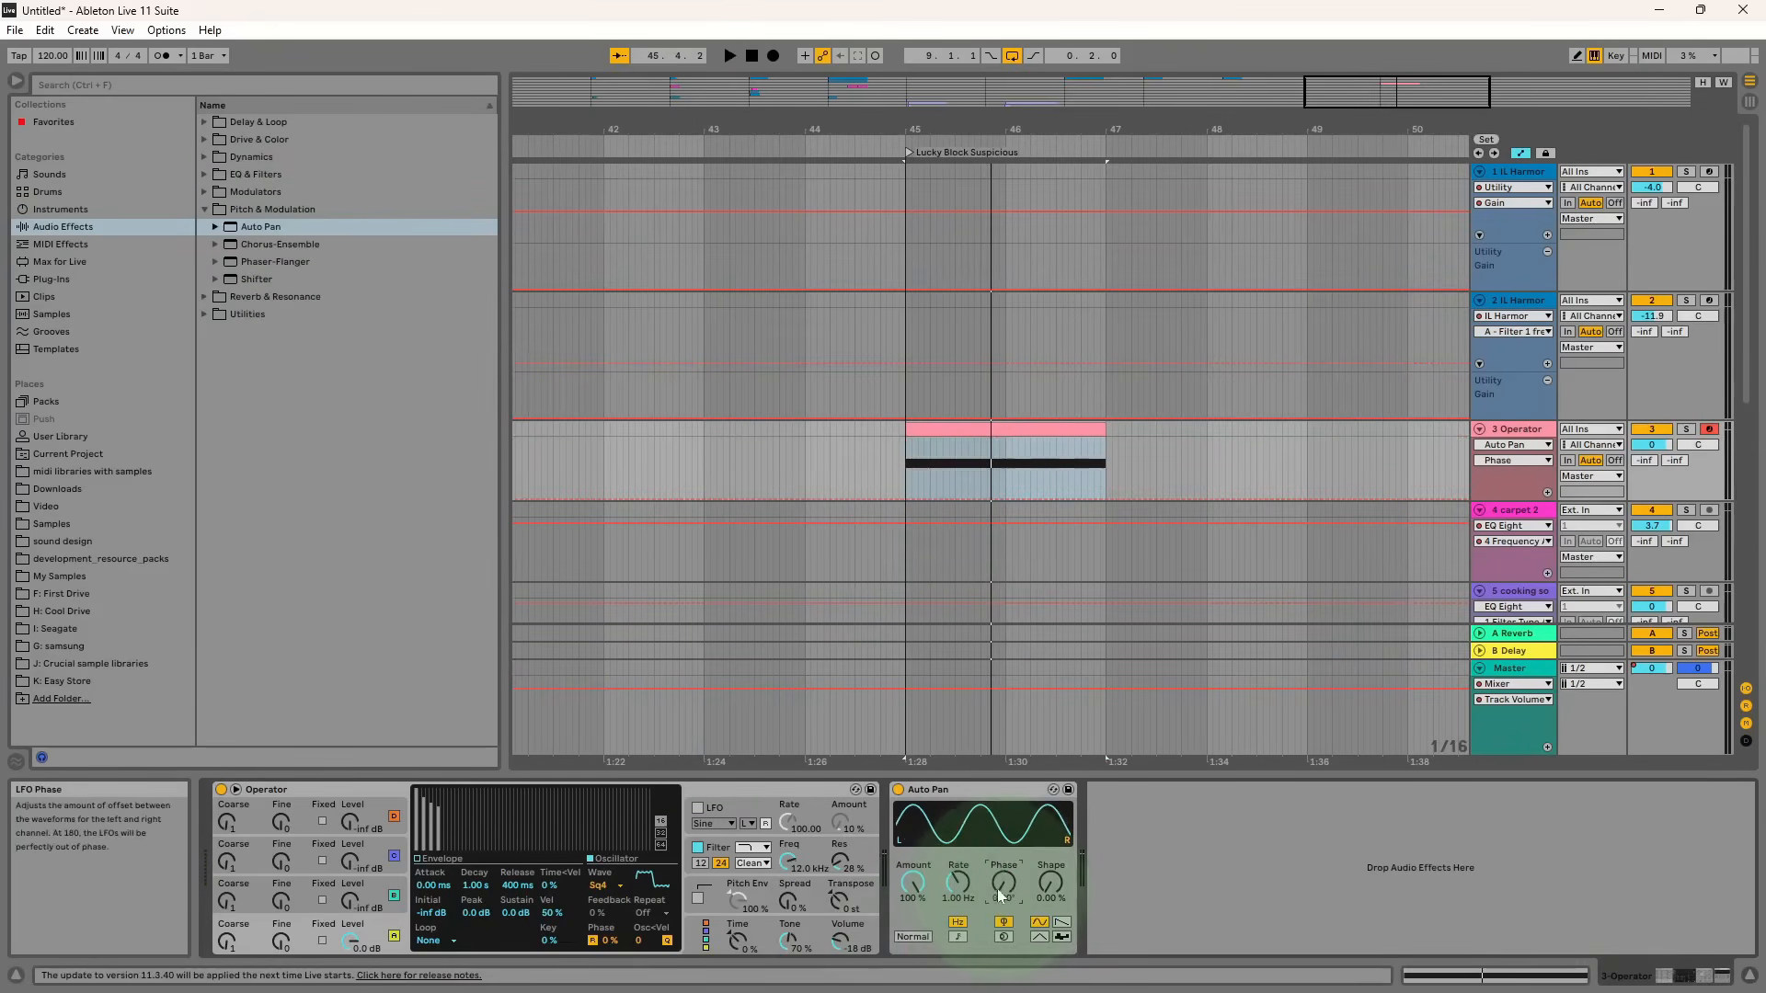
key("space")
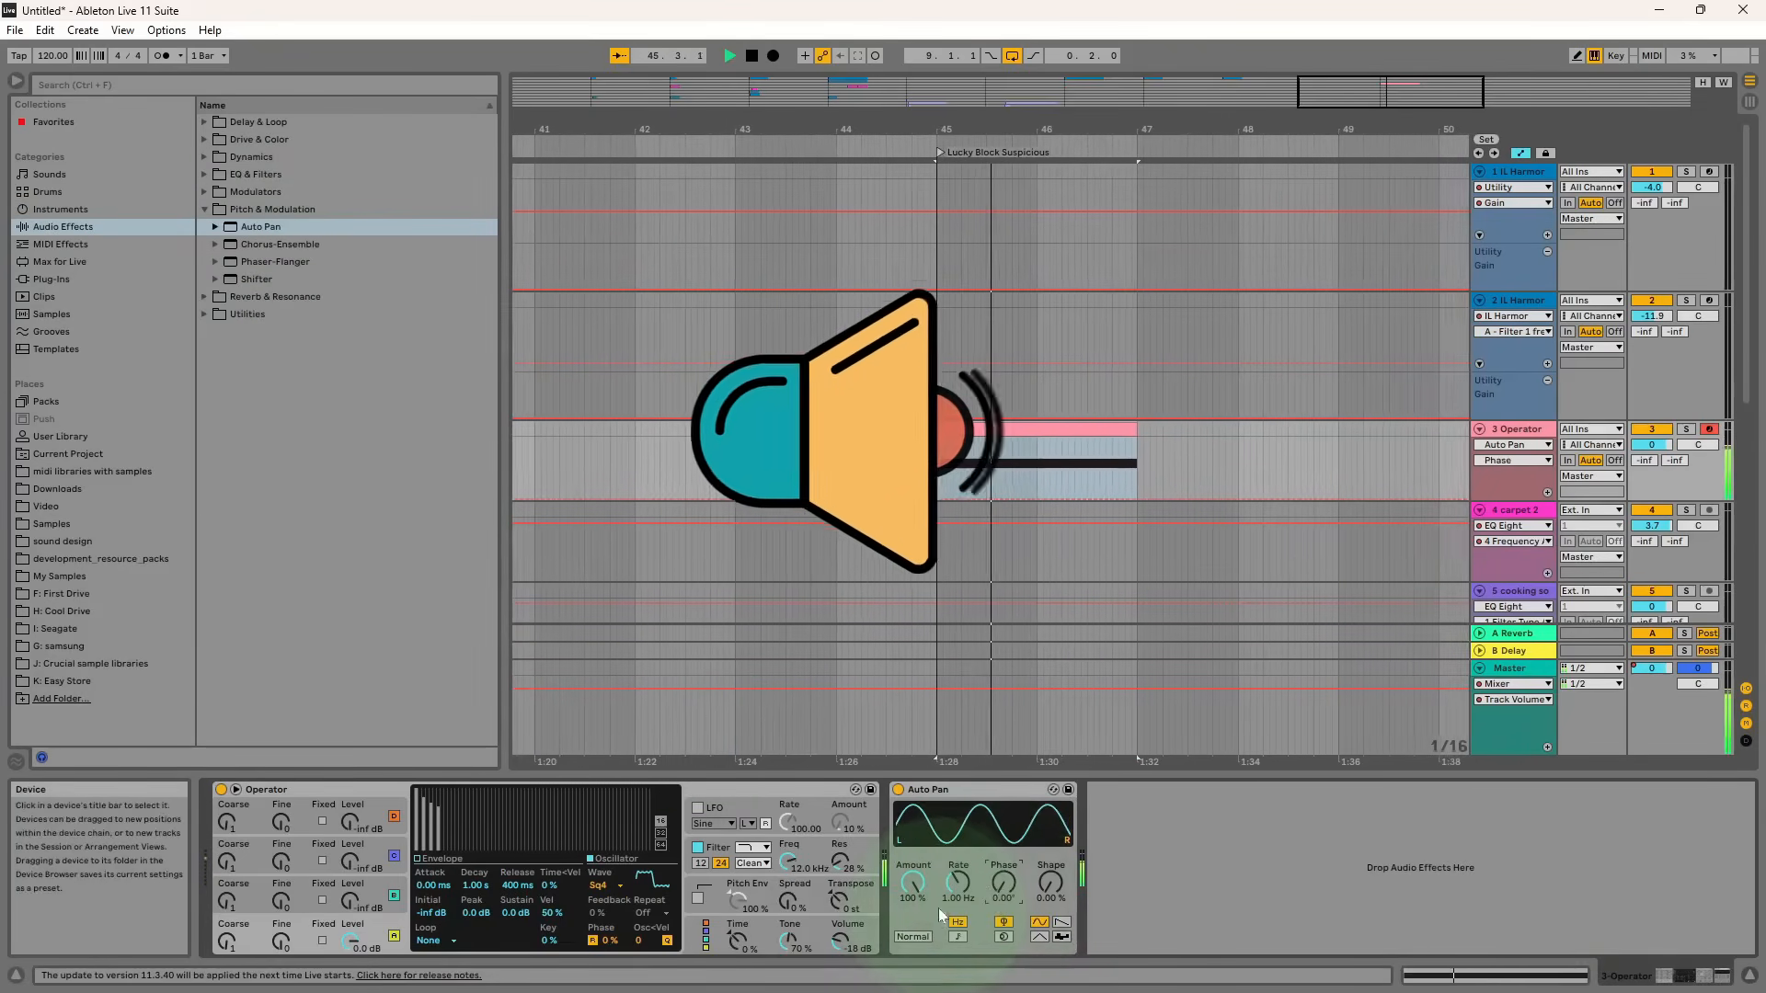
left_click_drag(966, 883, 966, 846)
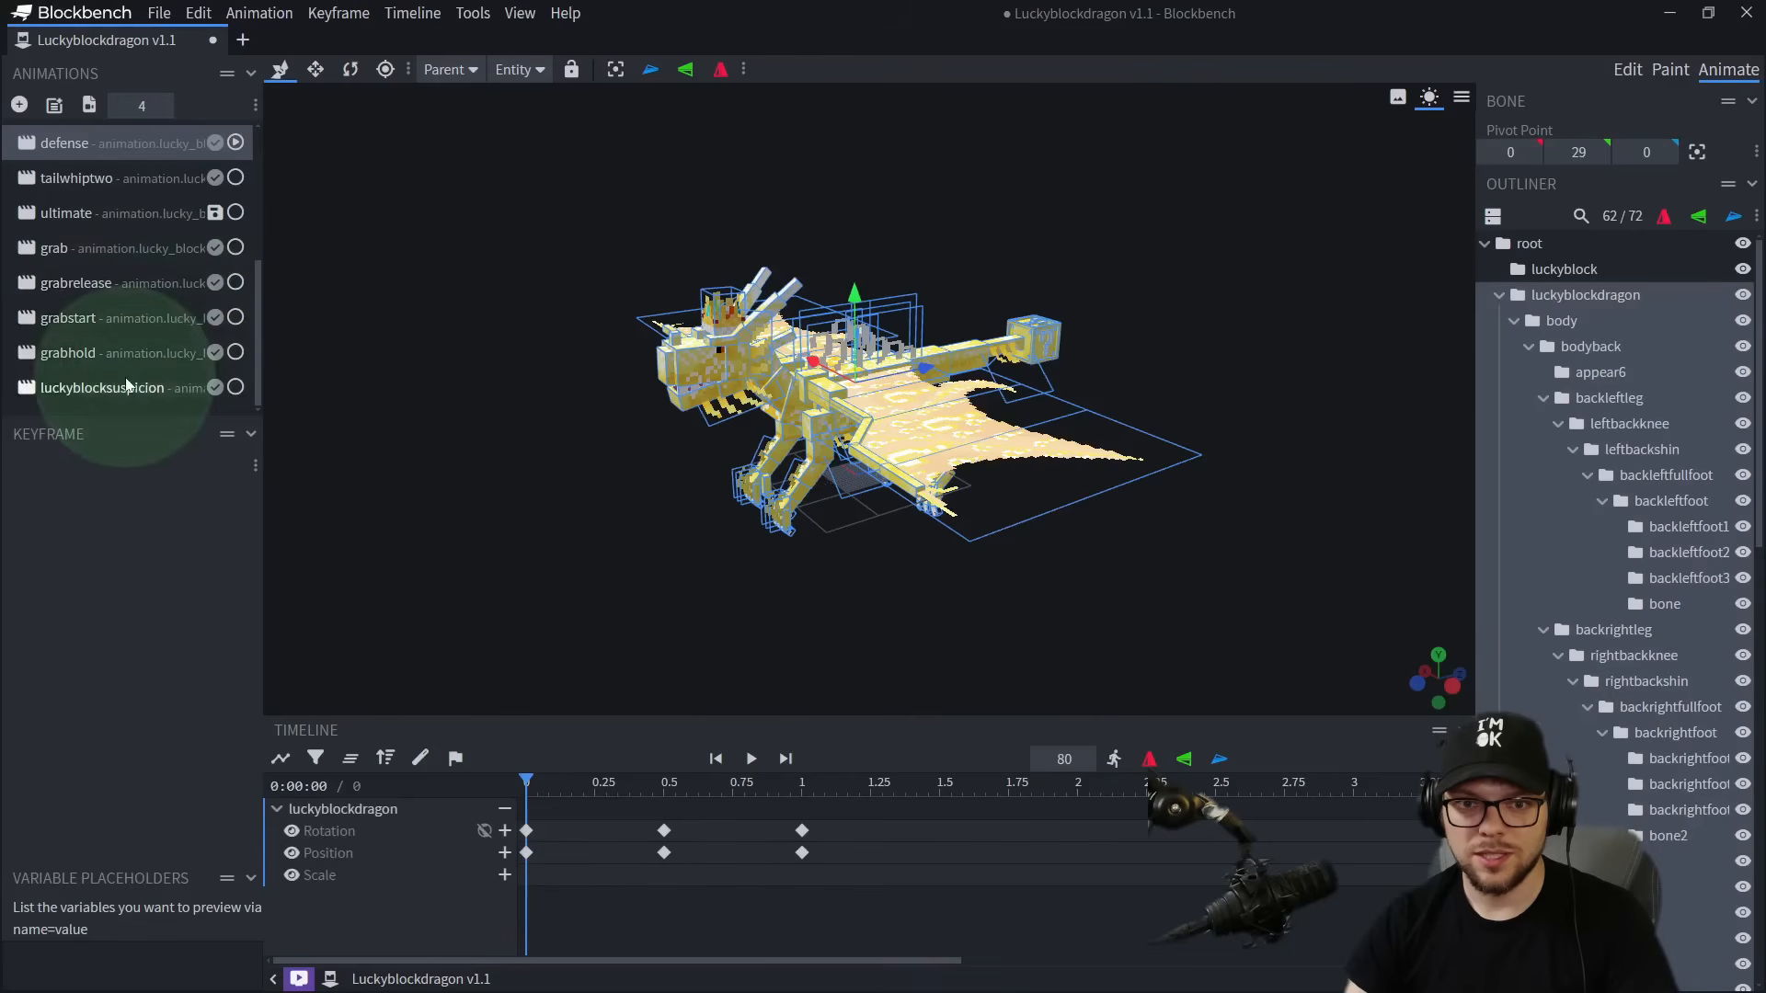
Switch to Blockbench to preview the luckyblocksuspicion animation and another one higher in the list, and return to Ableton Live to play the Operator clip.
left_click(147, 387)
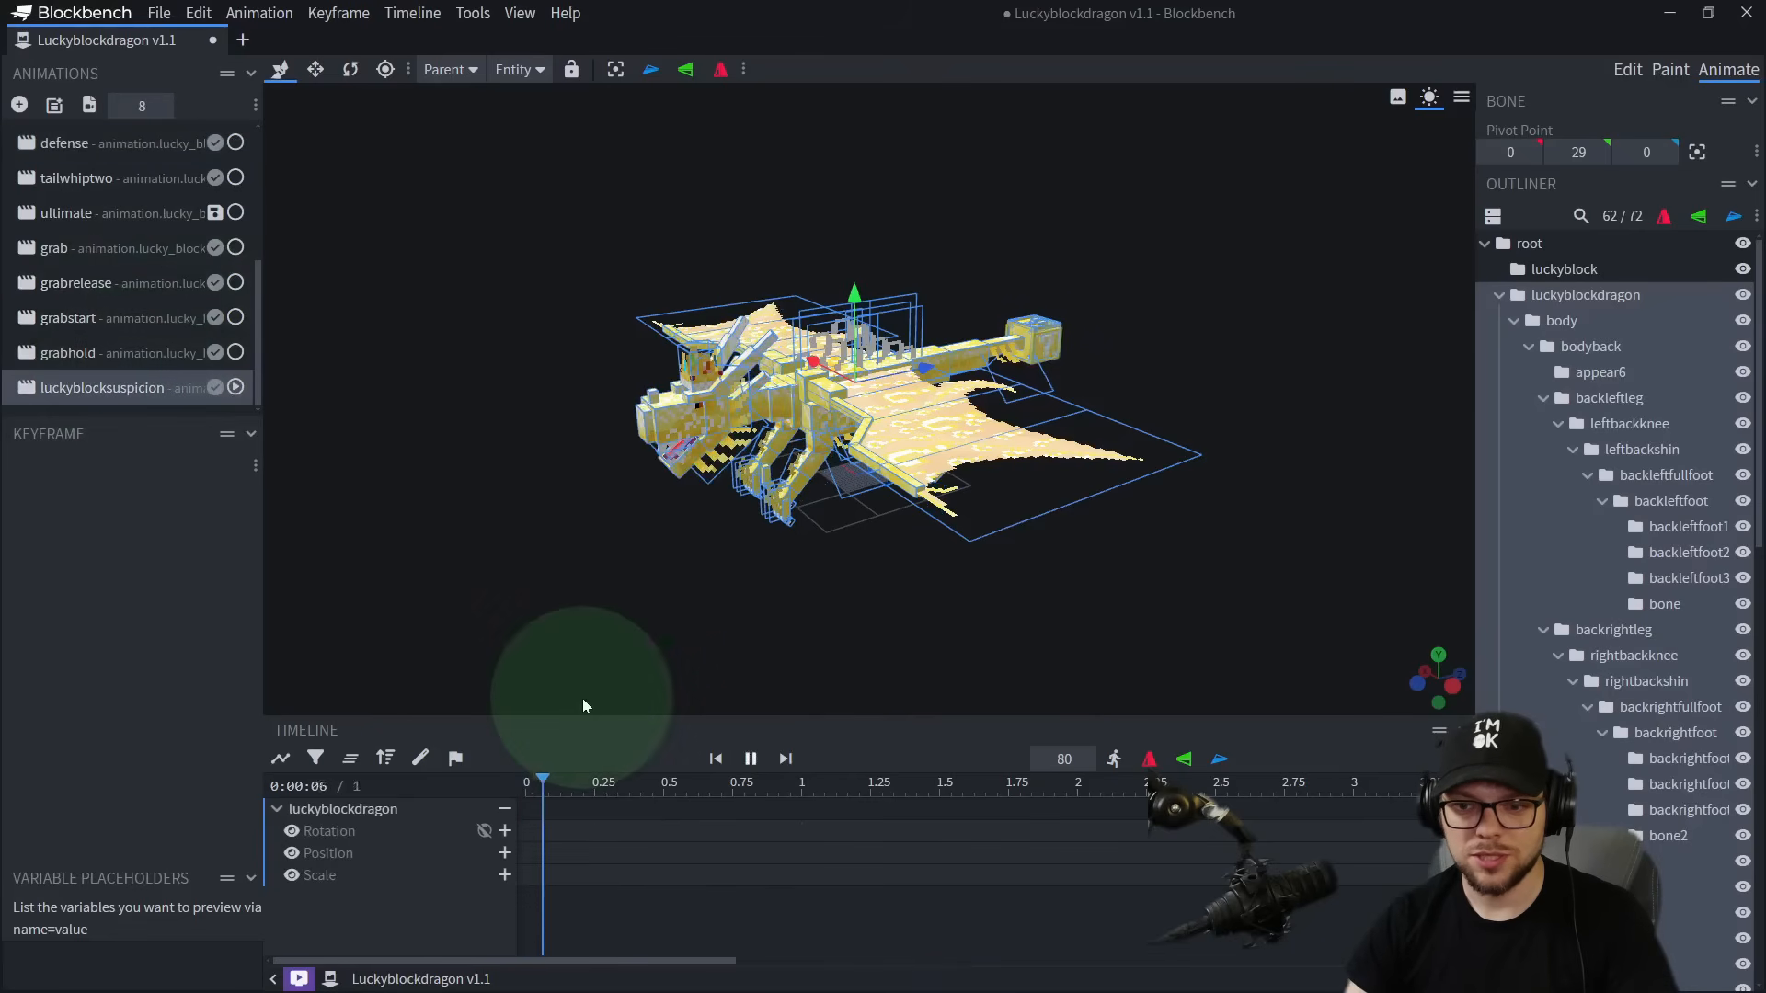
scroll(169, 251, "up", 1)
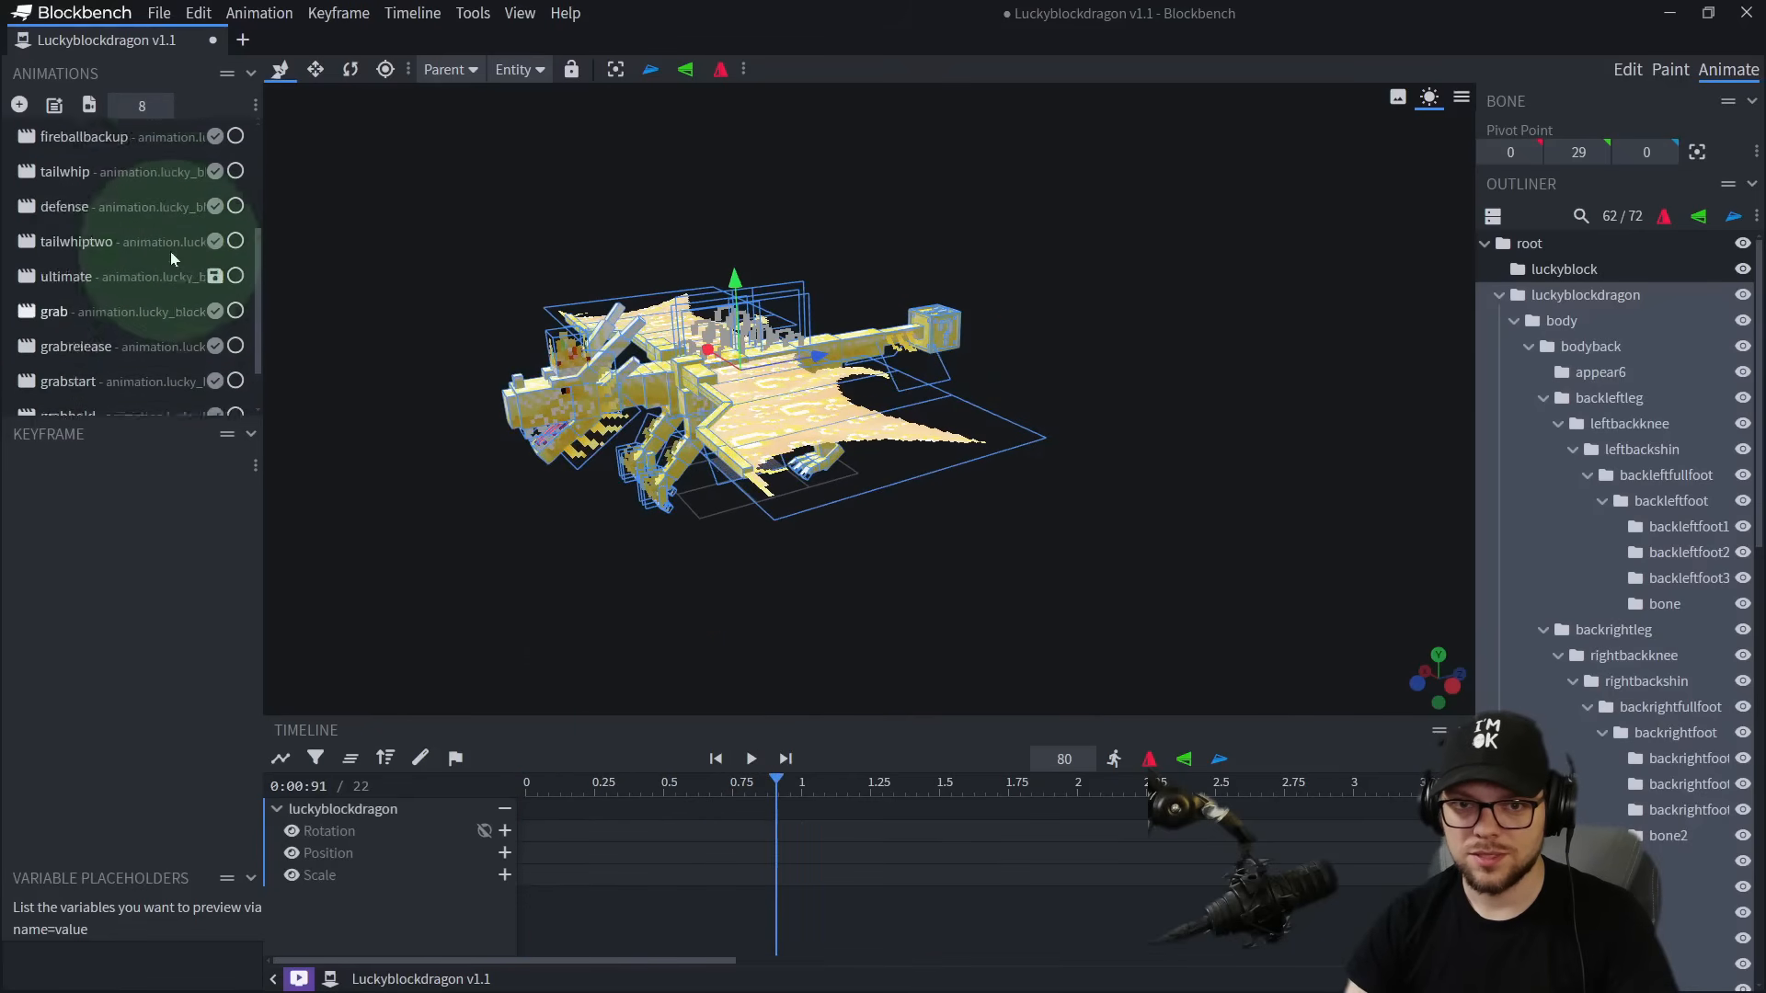
scroll(184, 248, "up", 4)
left_click(189, 268)
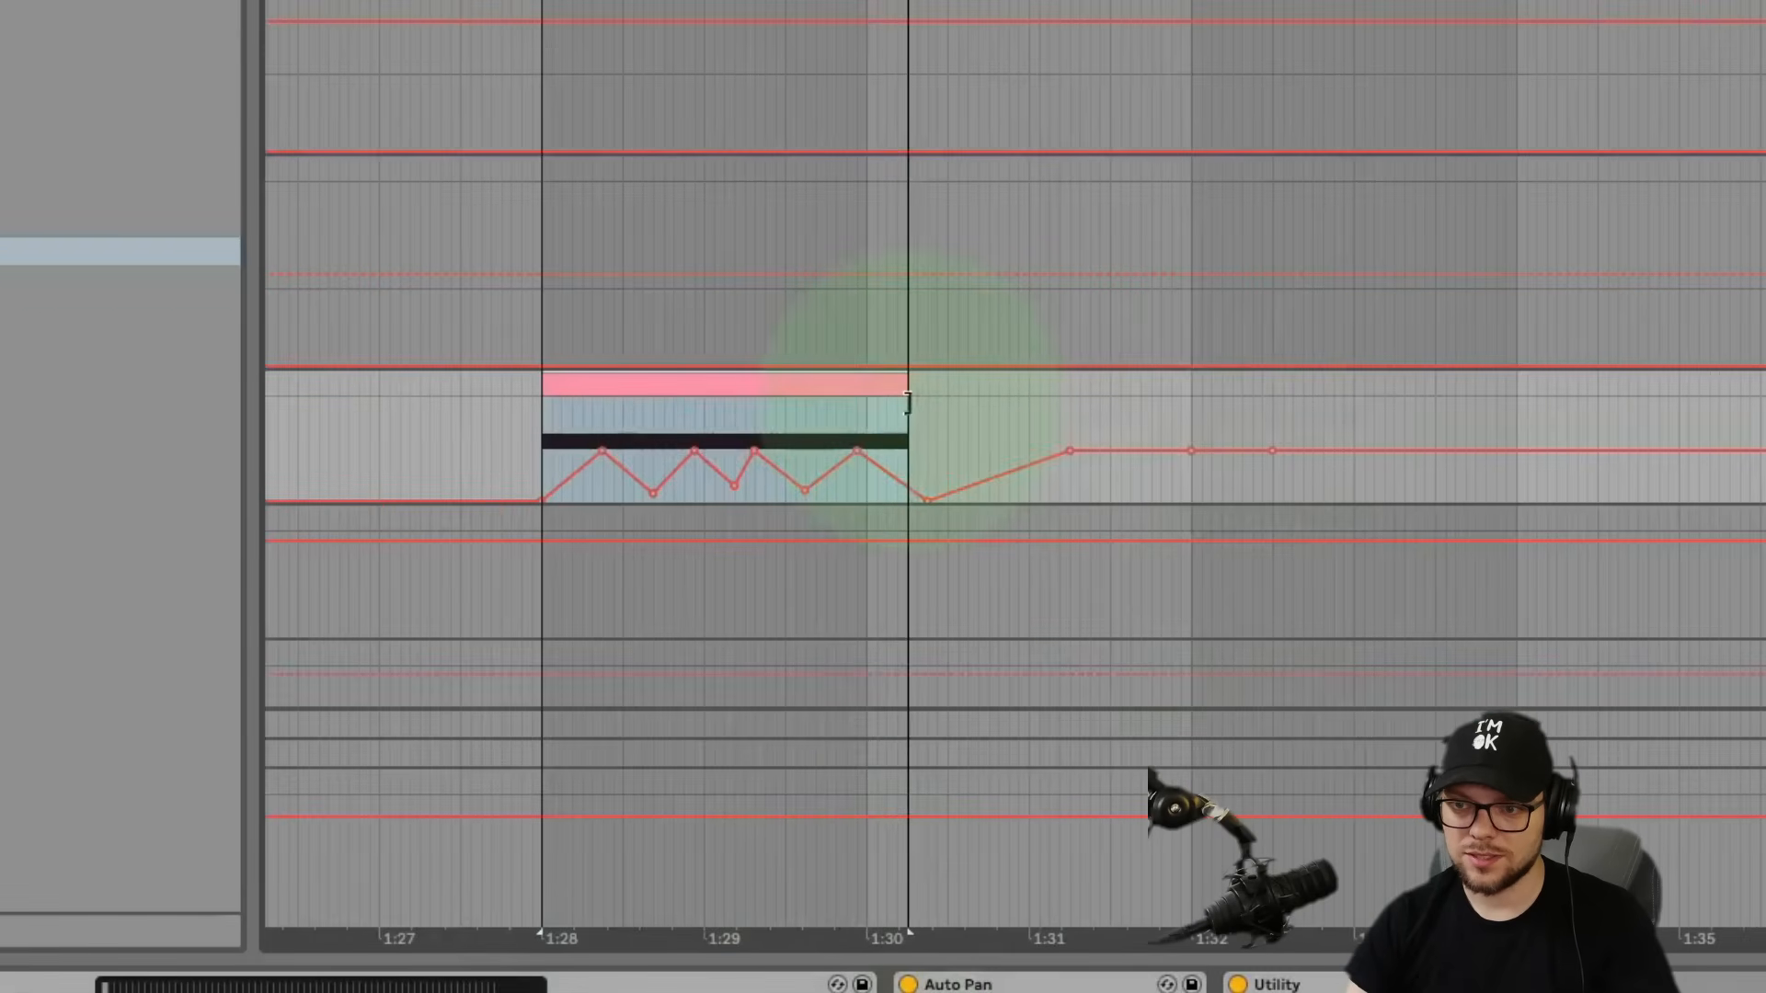
key("space")
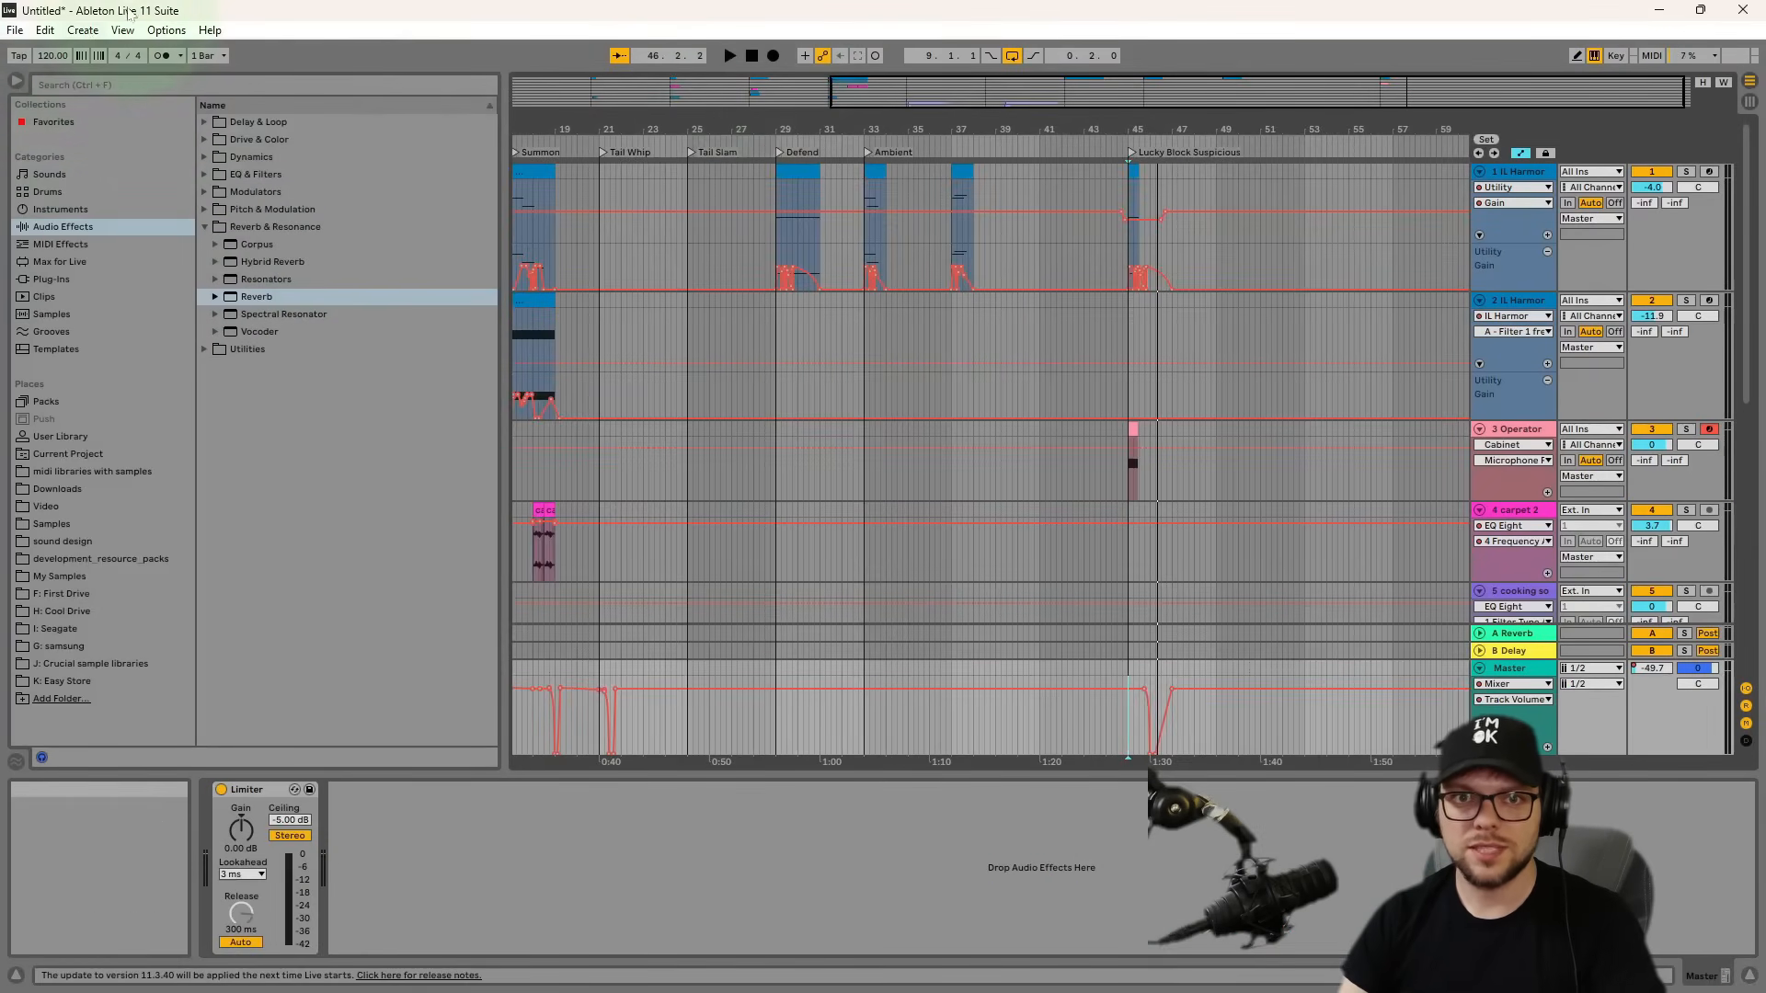
Go to the swish section and set the loop to one beat from 5.1.1, selecting that time range.
left_click_drag(570, 103, 733, 136)
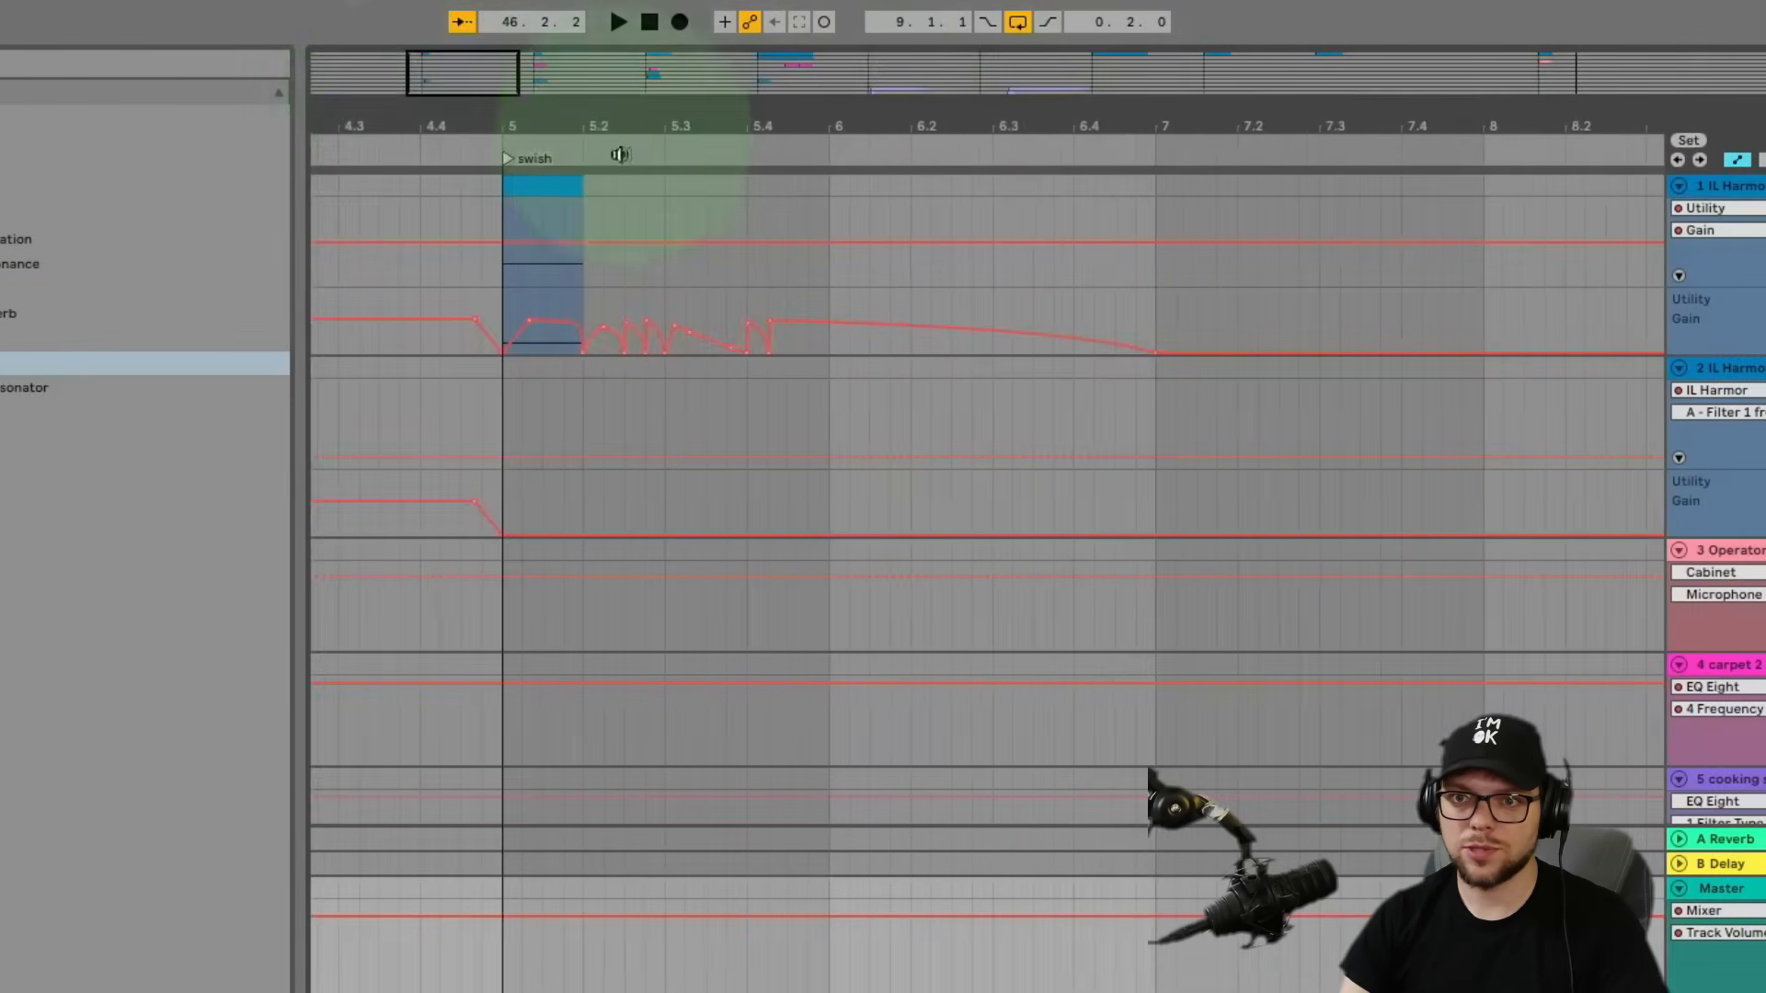
left_click_drag(846, 218, 515, 223)
right_click(517, 226)
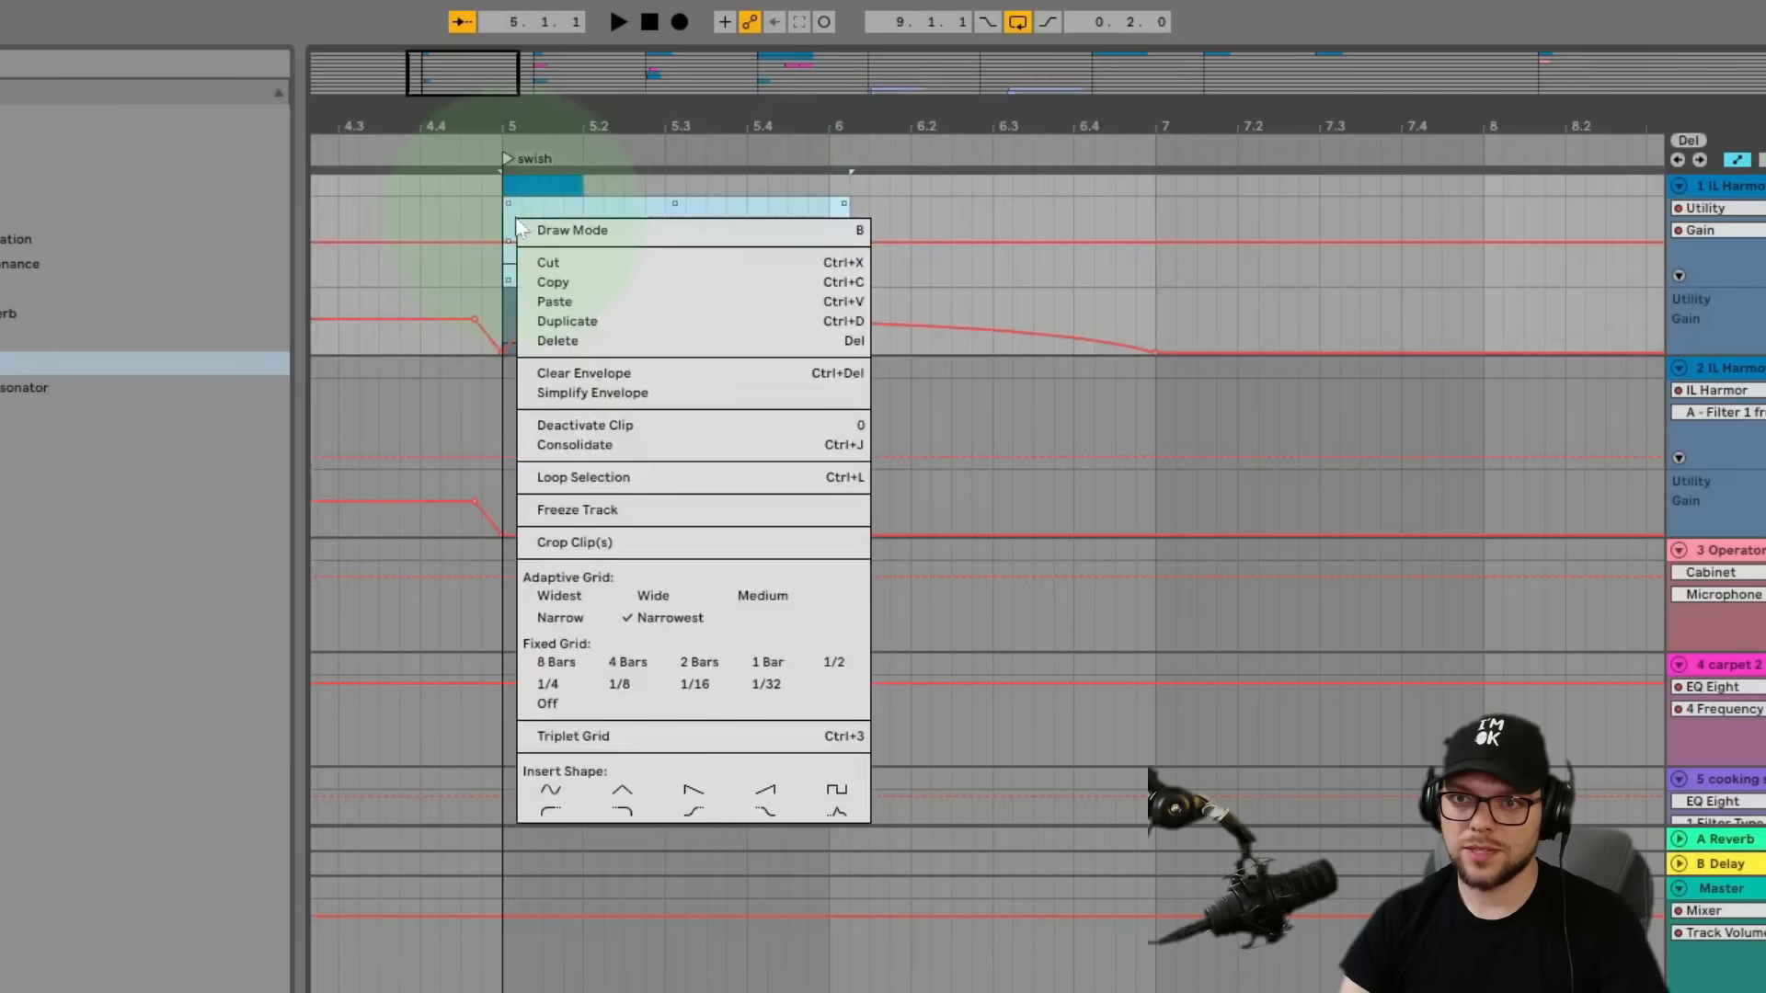
left_click(583, 477)
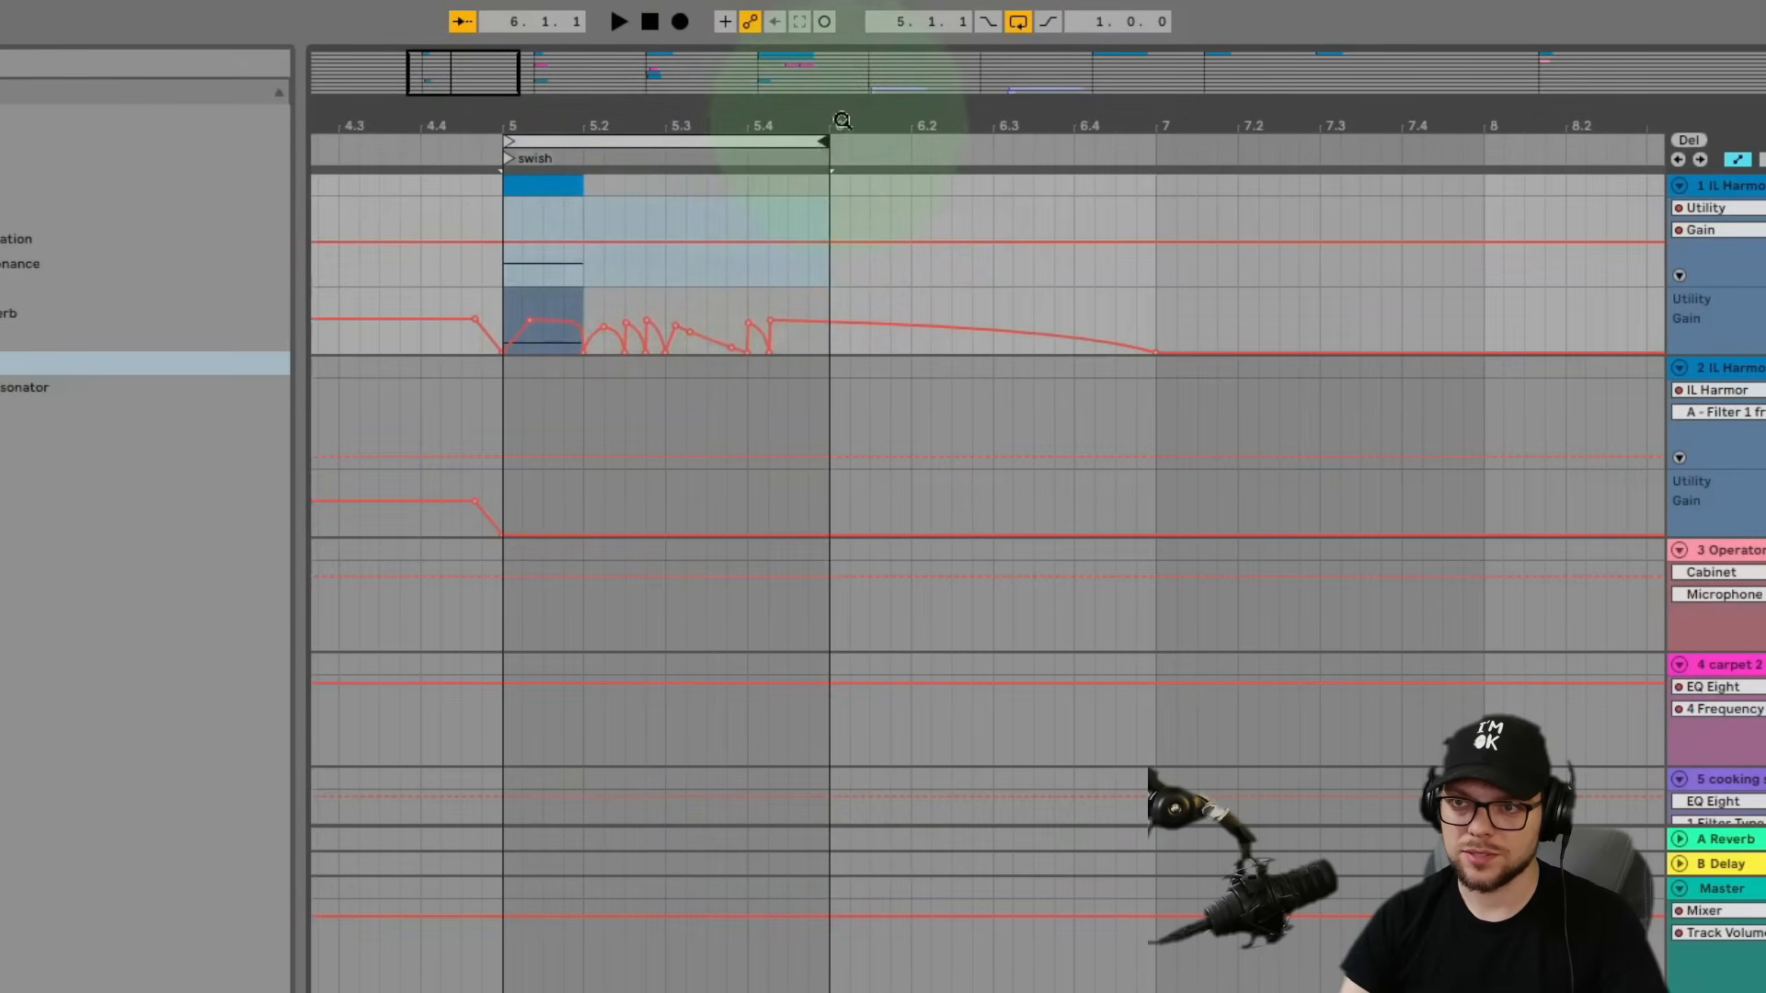
left_click_drag(835, 134, 583, 138)
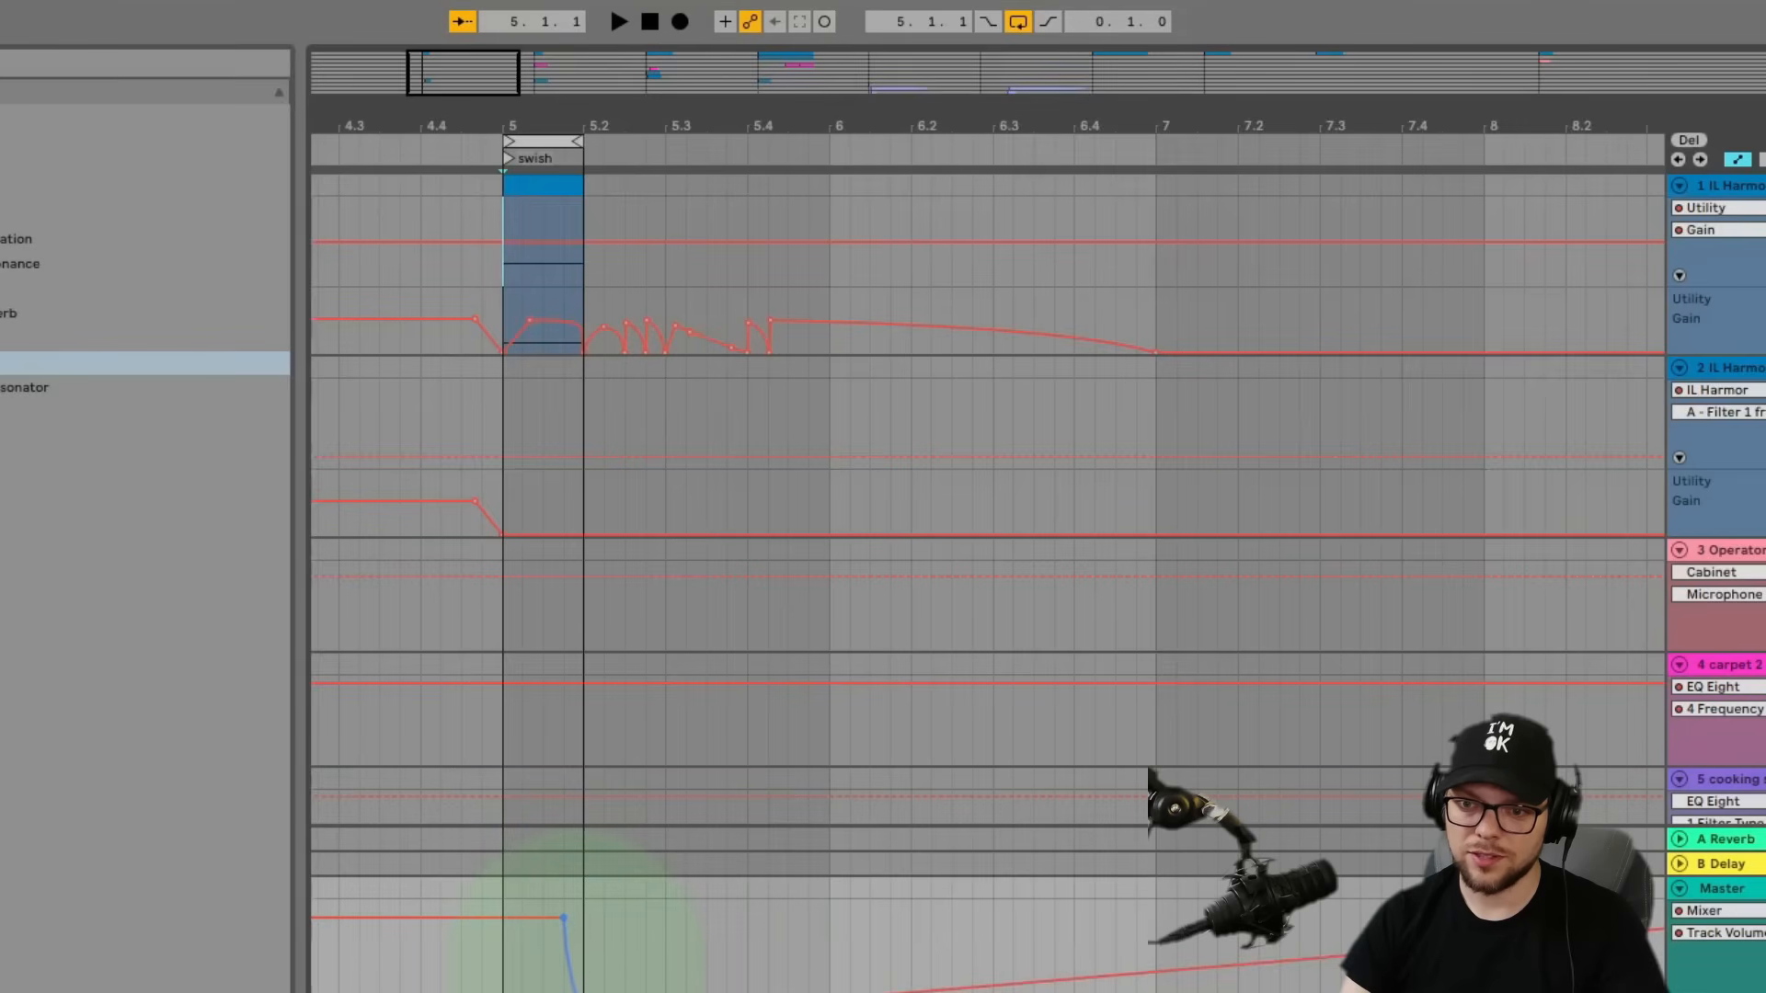
left_click(540, 140)
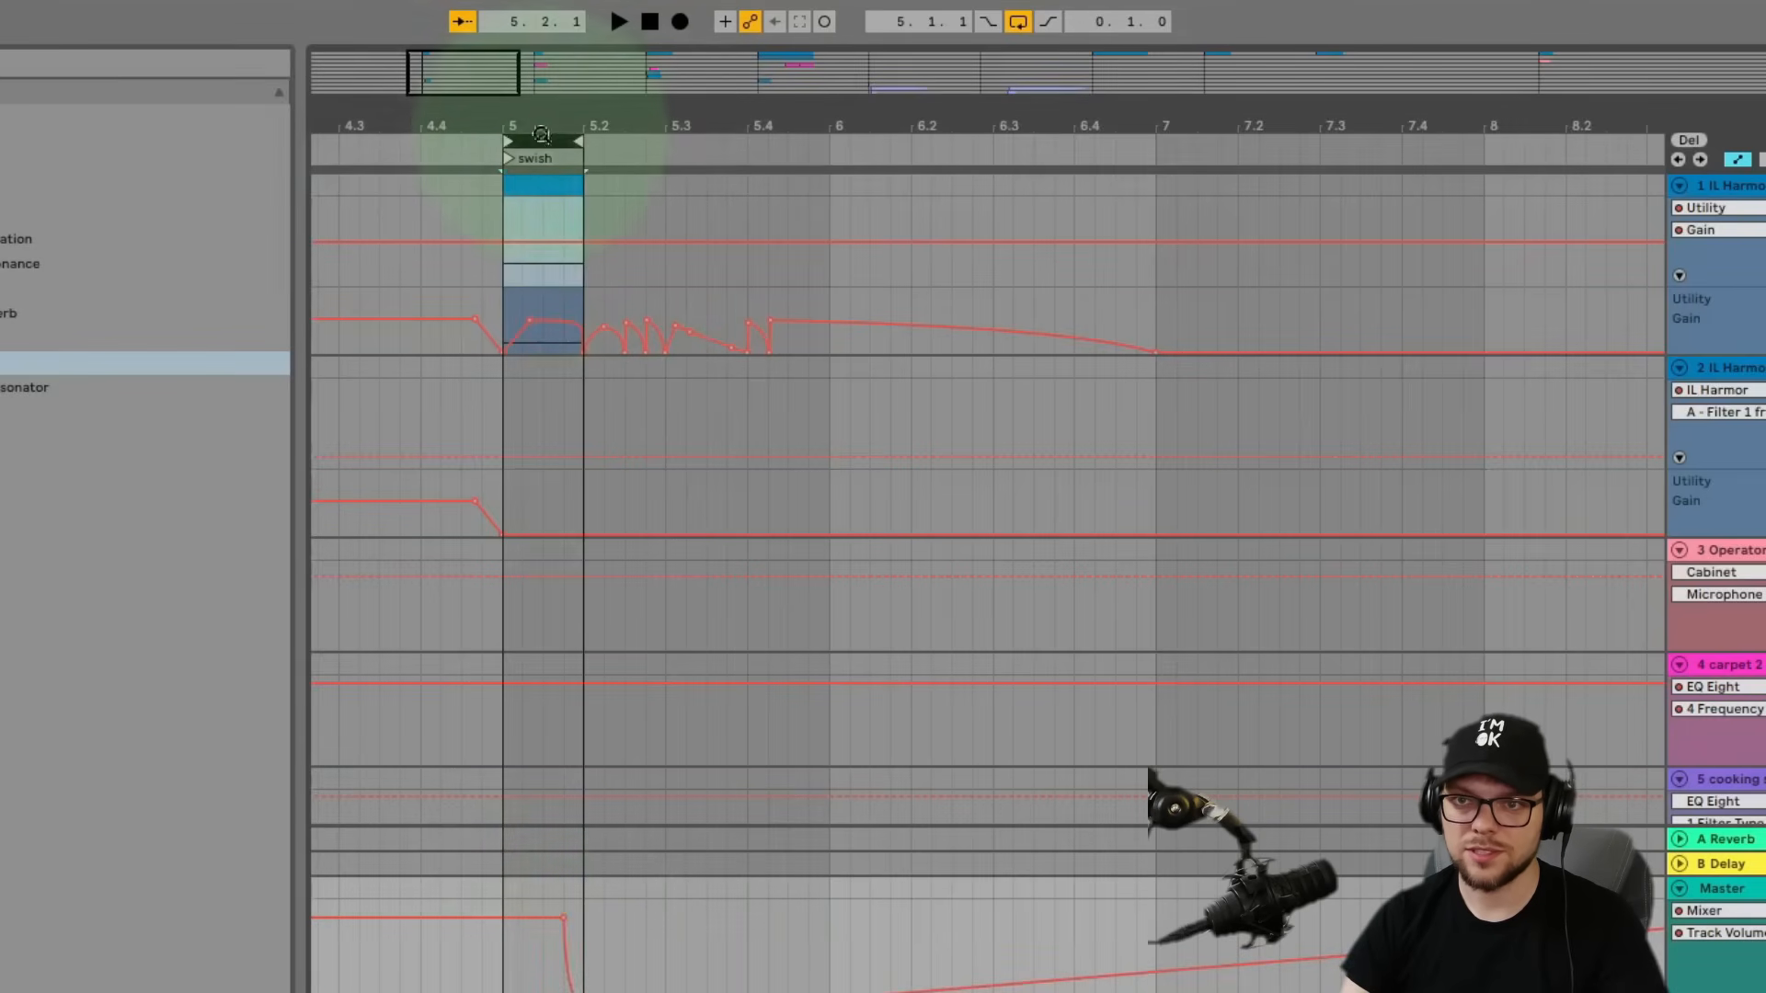
Export the looped swish range from the Master as a 24-bit WAV named swish in the lucky block folder.
left_click(18, 2)
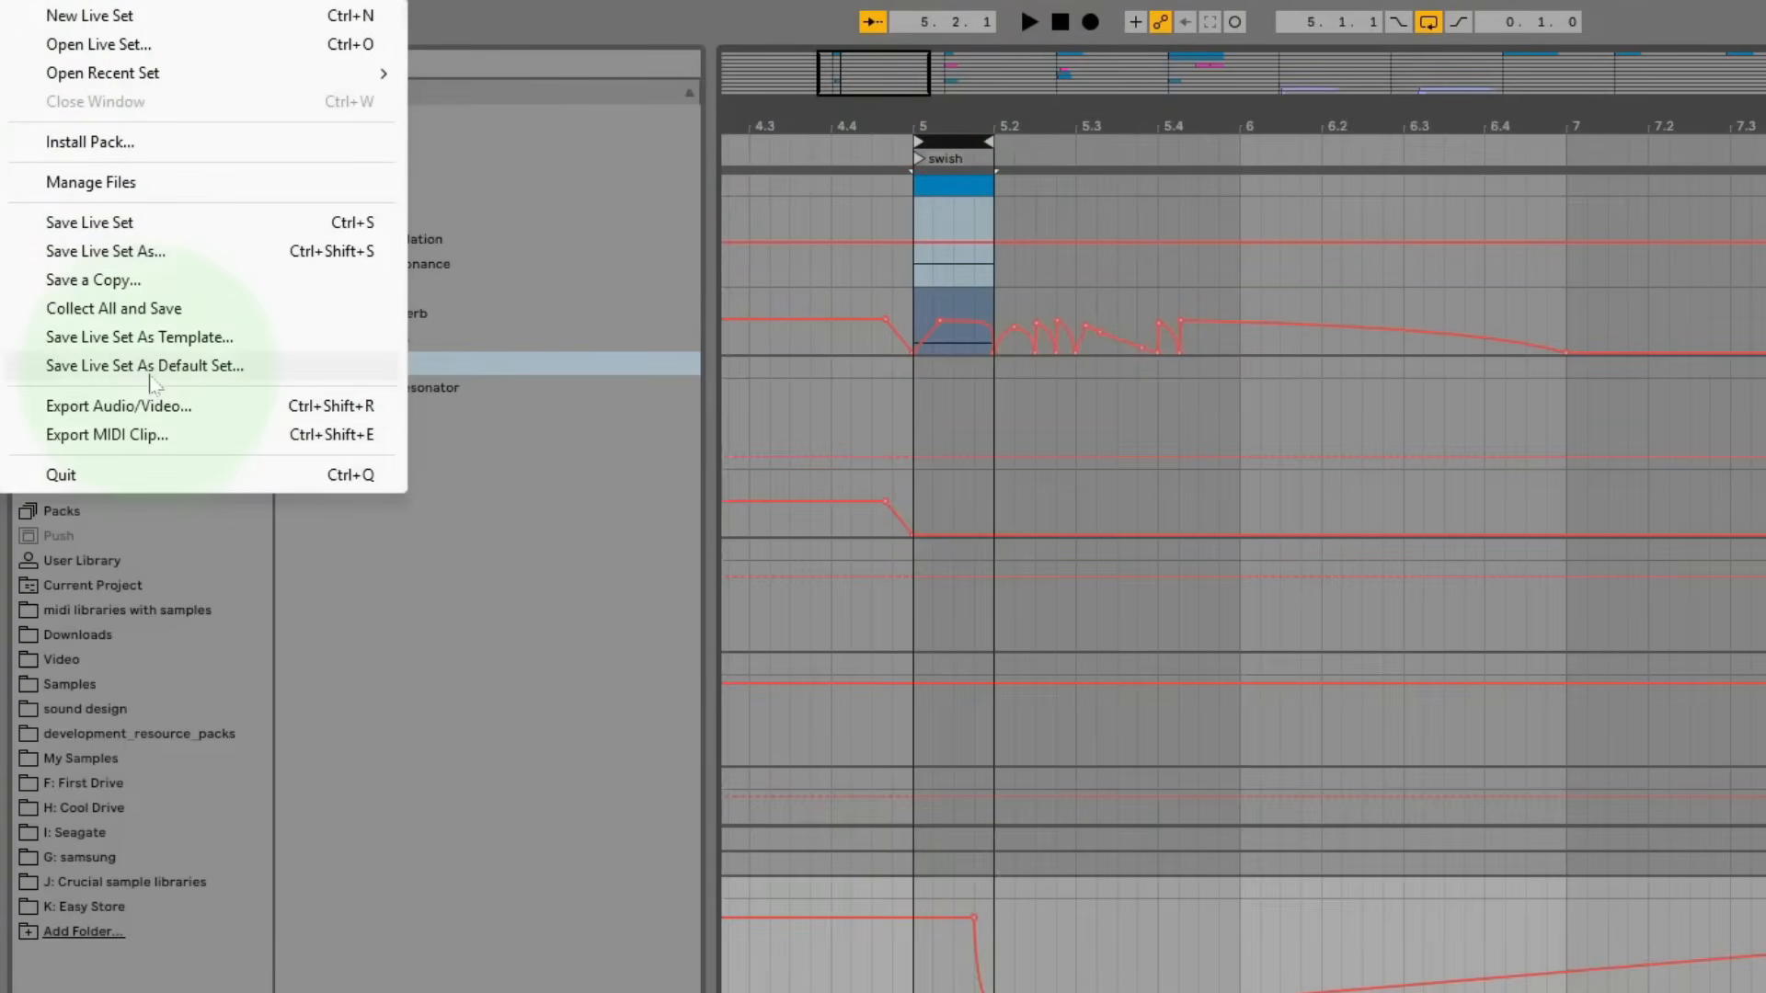
left_click(147, 405)
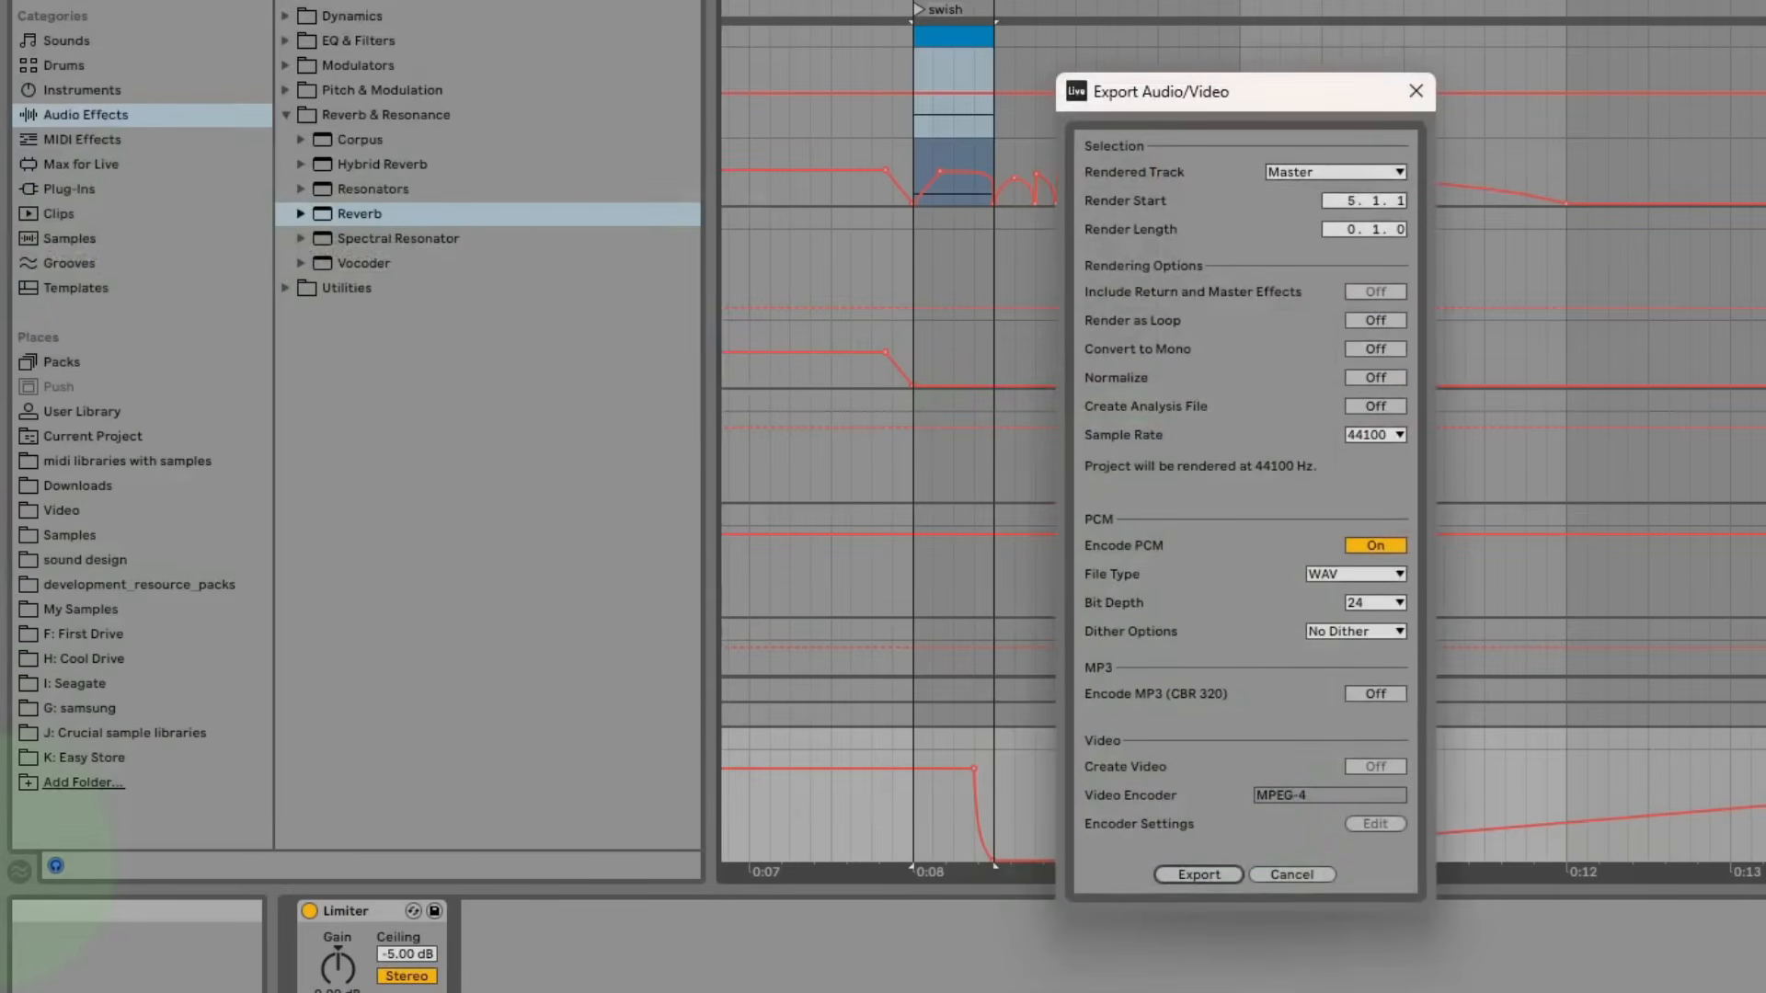
left_click(1198, 874)
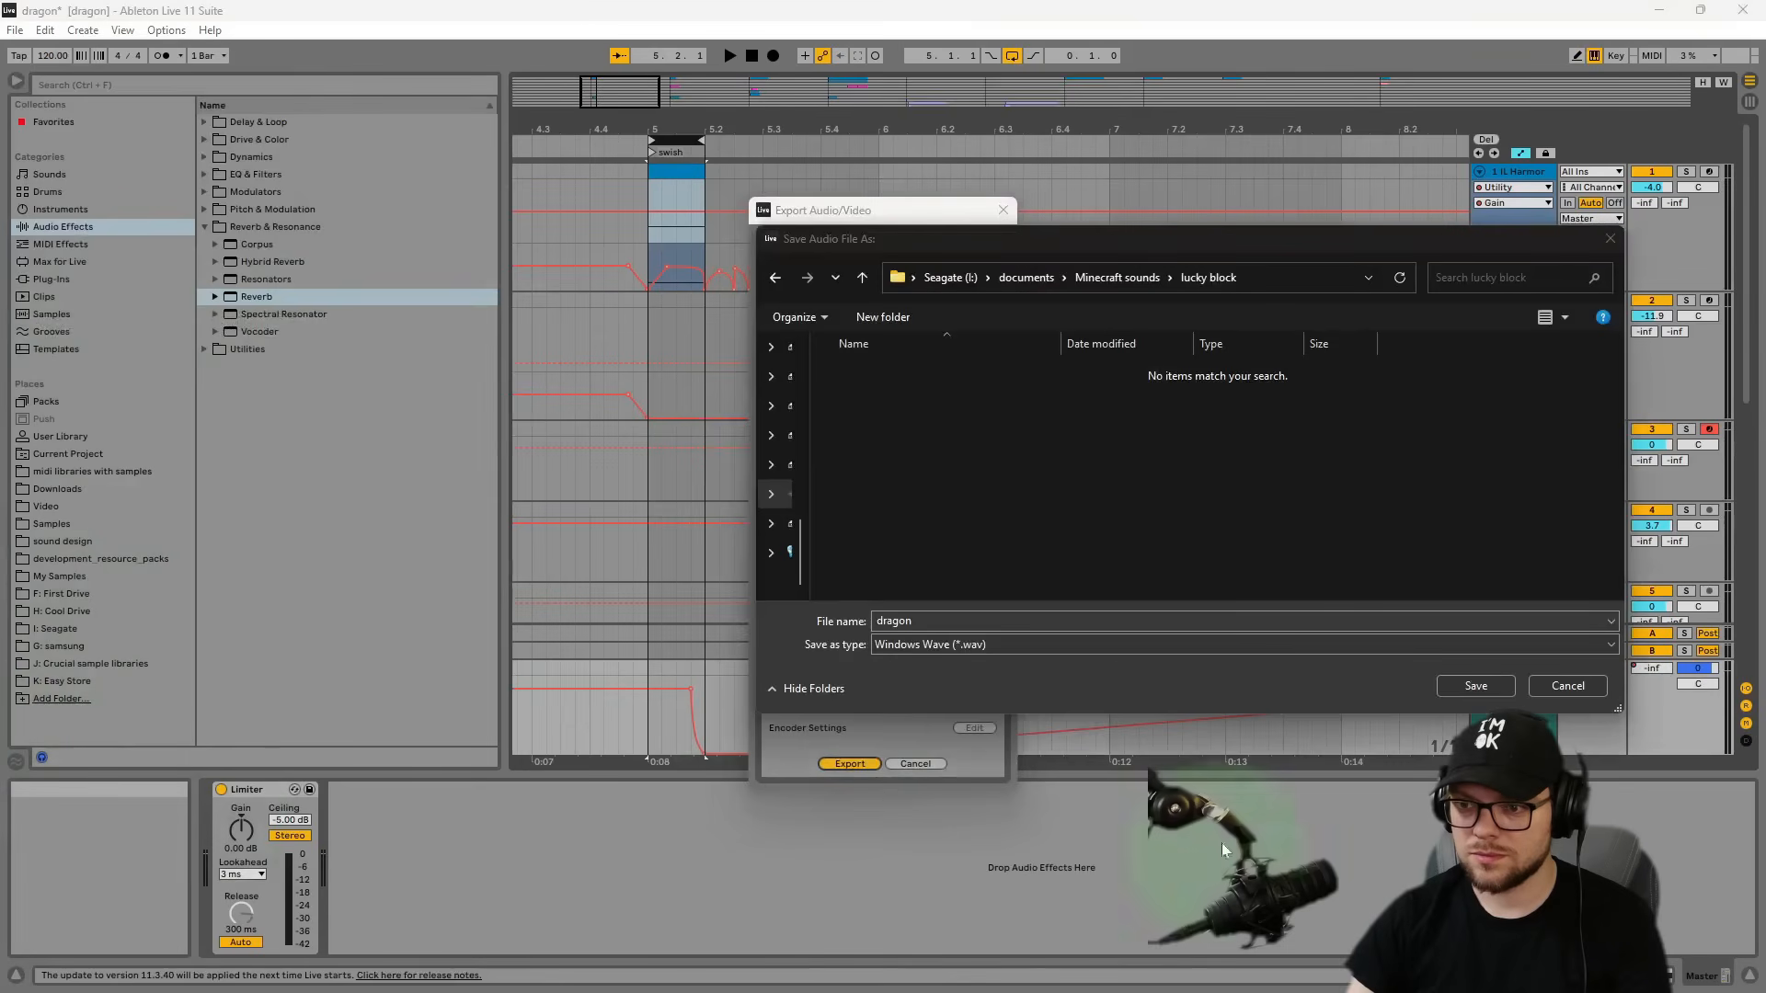
type("swi")
key("BackSpace")
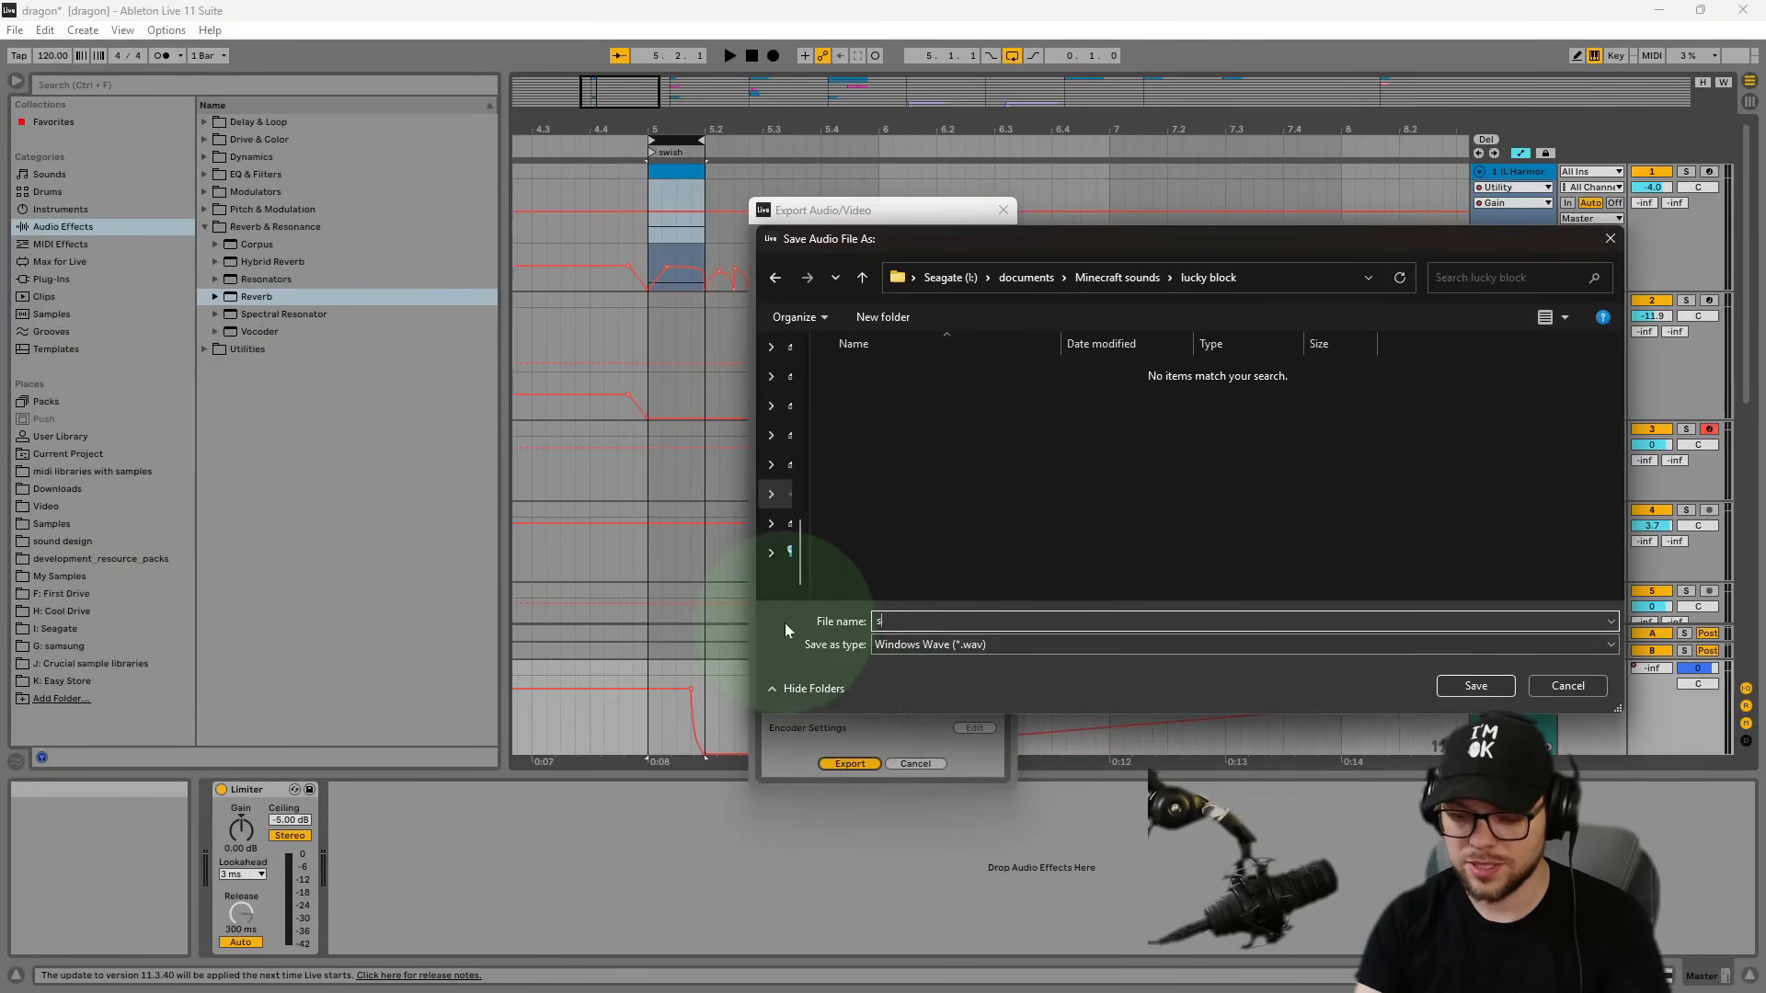
type("wish")
left_click(1476, 686)
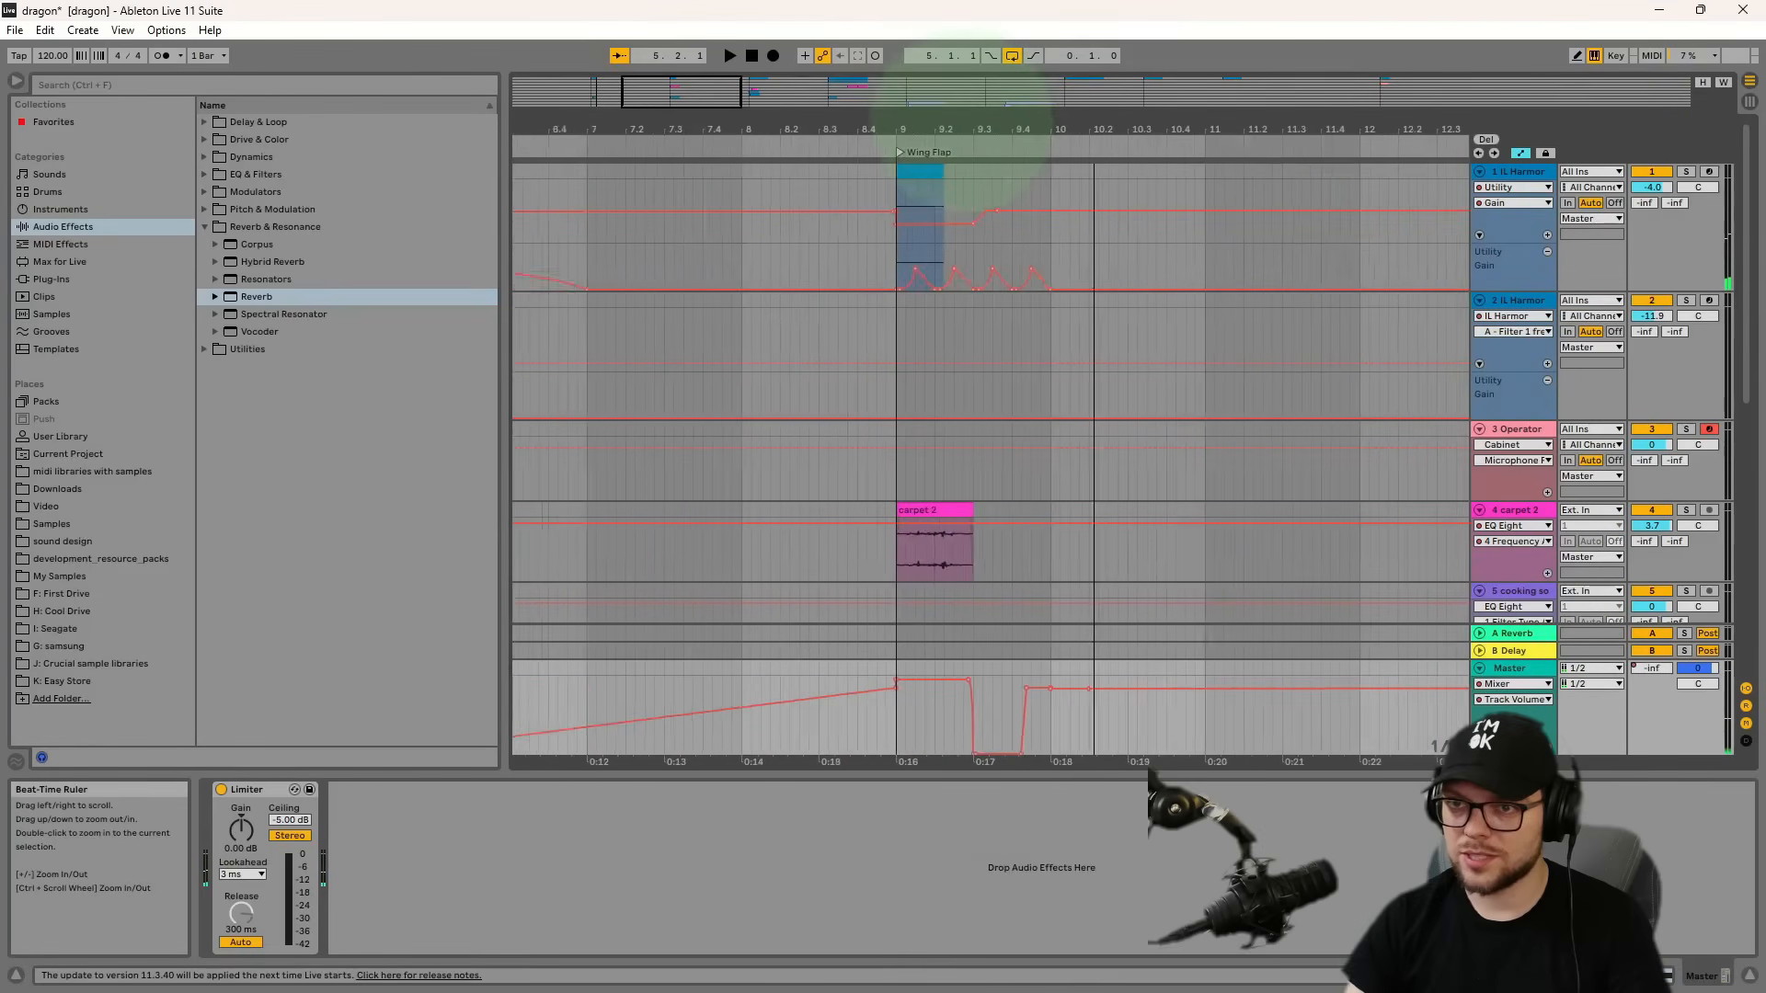
Go to the Wing Flap section and loop the range from 9.1.1 to 9.3.1.
mouse_move(1104, 123)
left_mouse_down()
mouse_move(1085, 123)
mouse_move(1130, 123)
left_mouse_up()
left_click(915, 171)
left_click(968, 171, "shift")
right_click(963, 169)
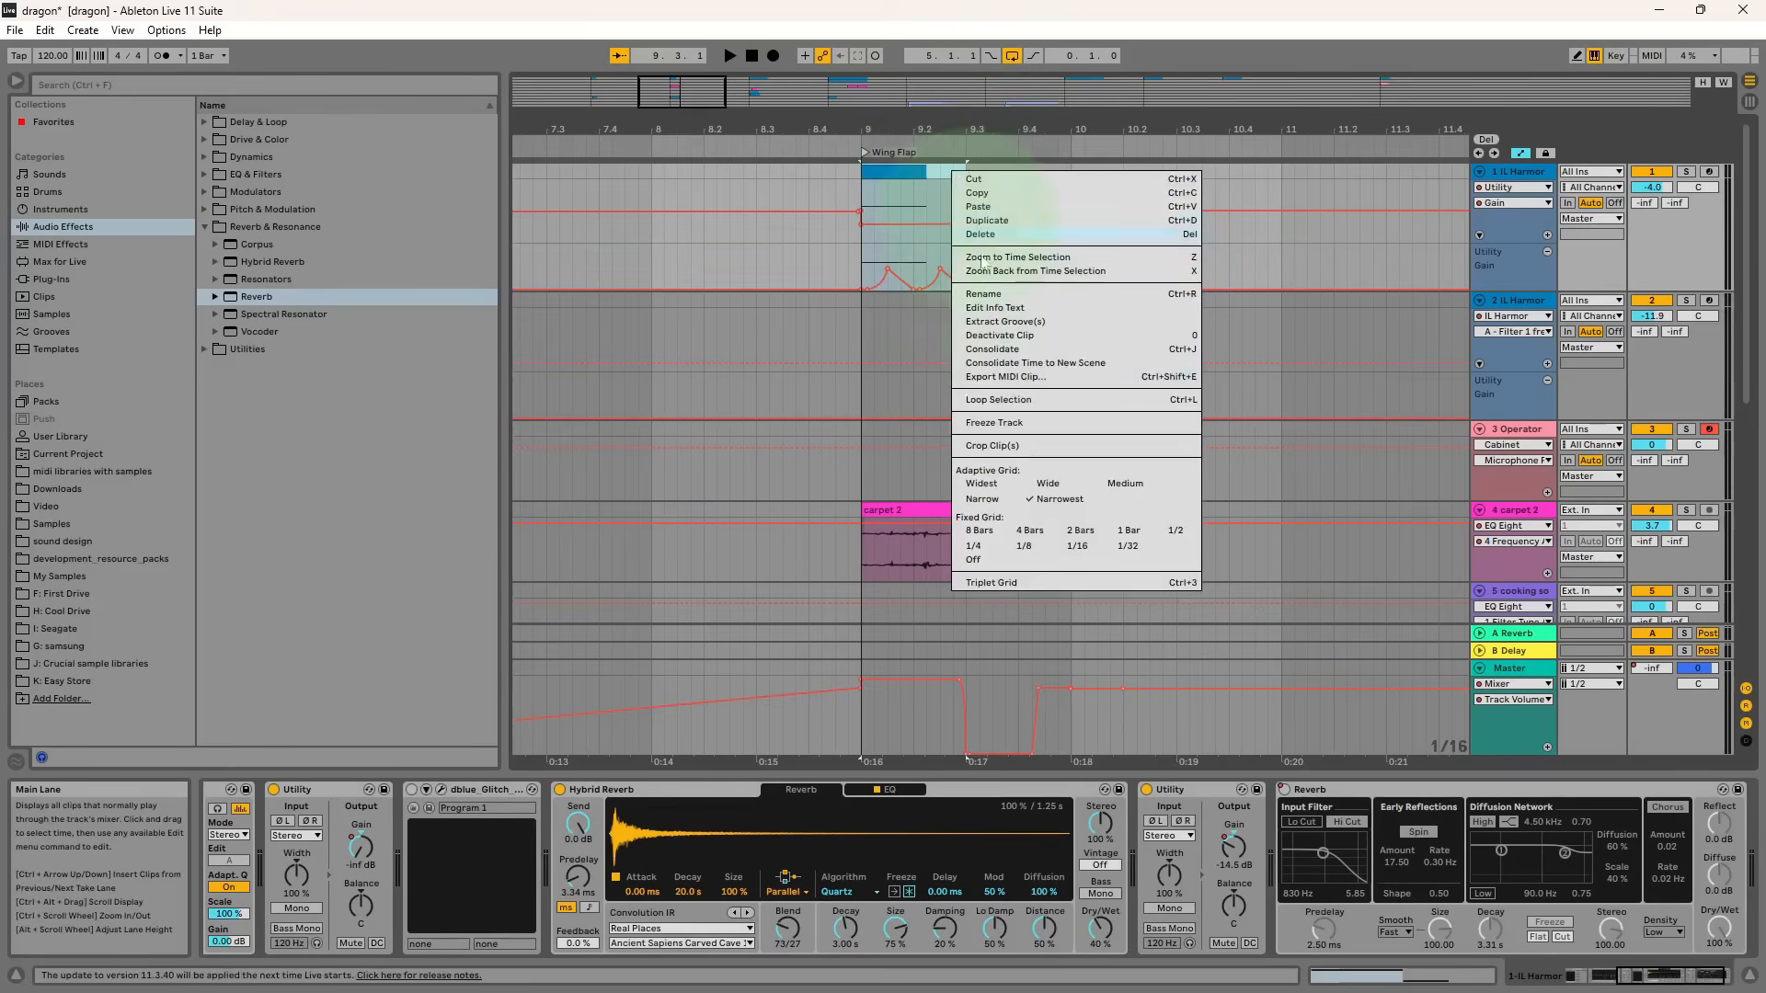
left_click(1012, 395)
Export the looped Wing Flap range as a WAV named wing flappy in the lucky block folder.
left_click(15, 29)
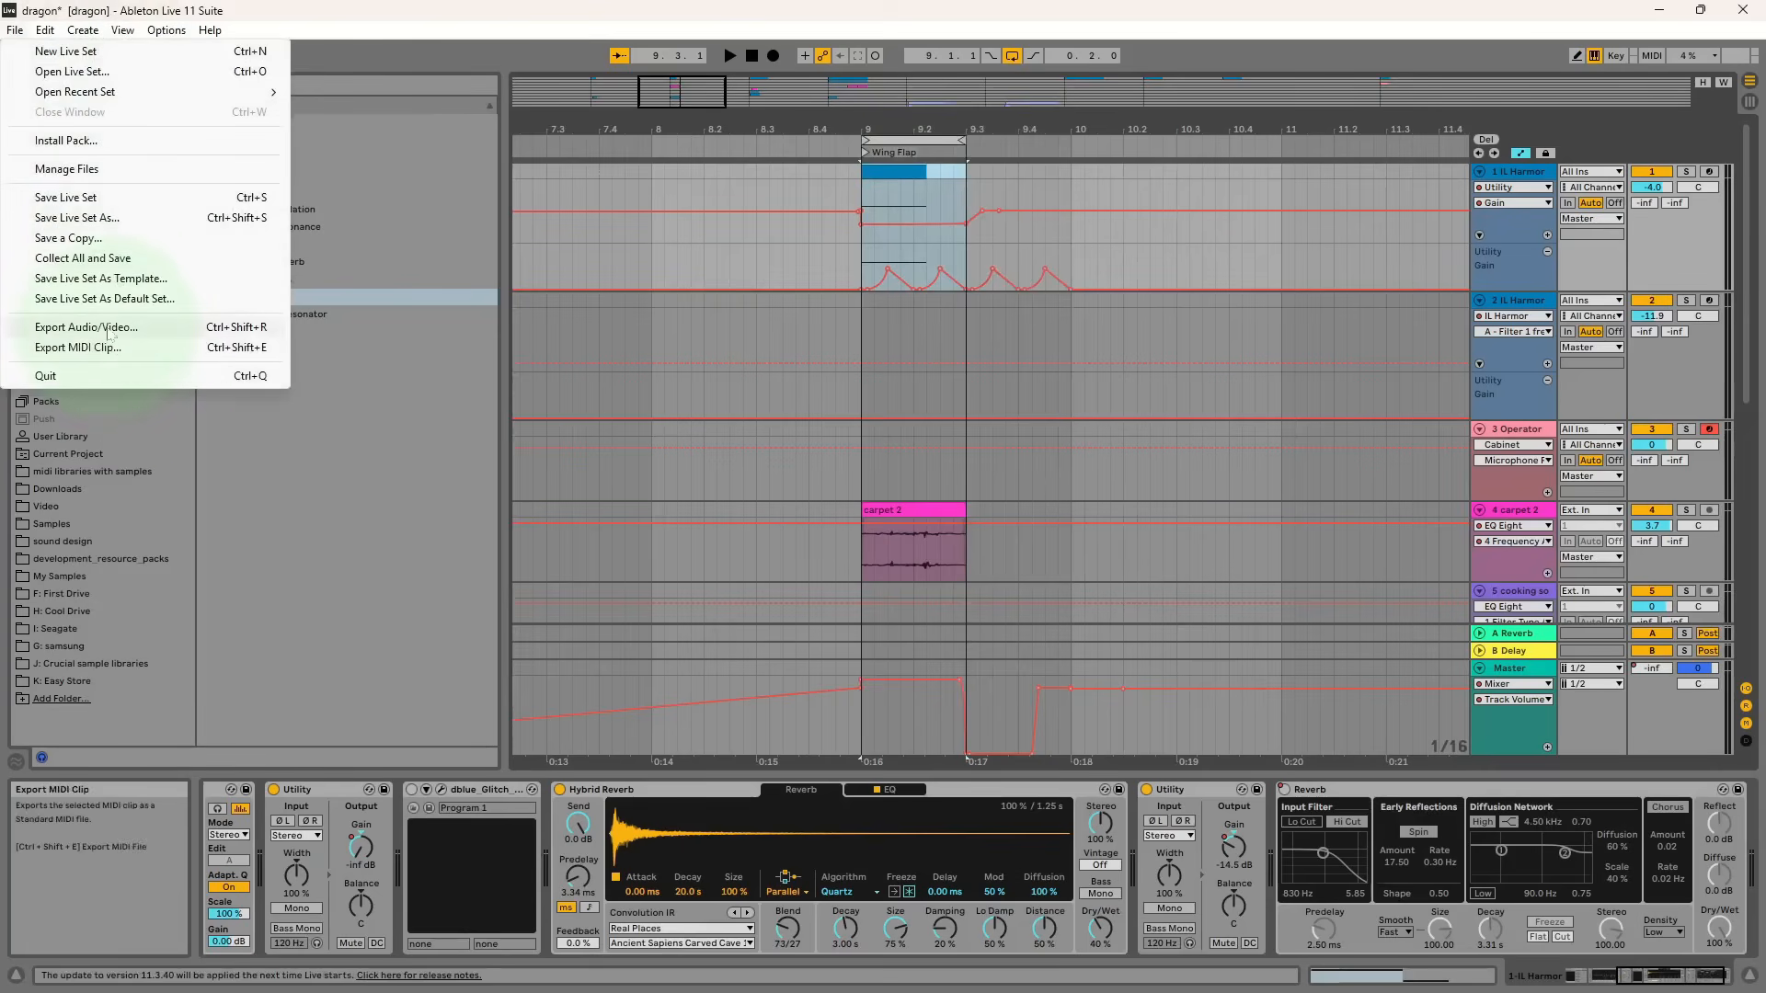
left_click(108, 328)
left_click(855, 763)
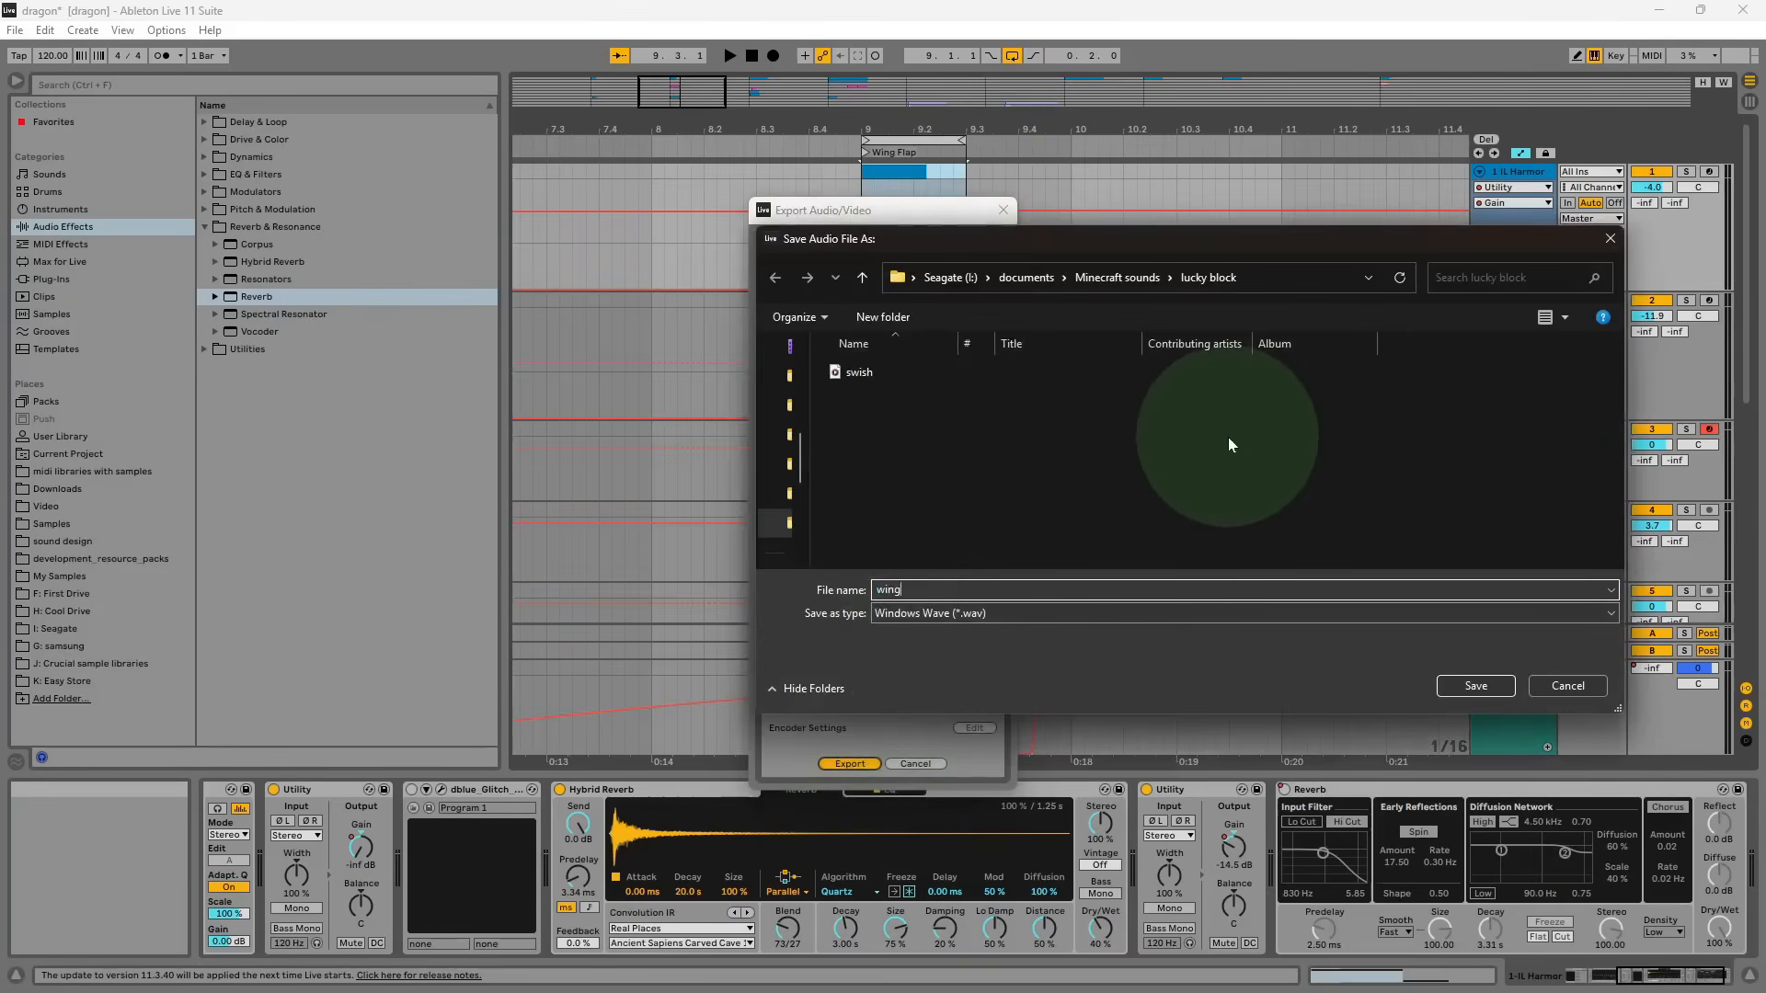
key("Return")
Set the loop over the Fireball section from 13.1.1 with length 0.1.3 and export it as a WAV named fireball.
left_click_drag(1134, 130, 1131, 128)
left_click_drag(699, 139, 1067, 126)
left_click(14, 29)
left_click(138, 328)
left_click(850, 763)
type("fireball")
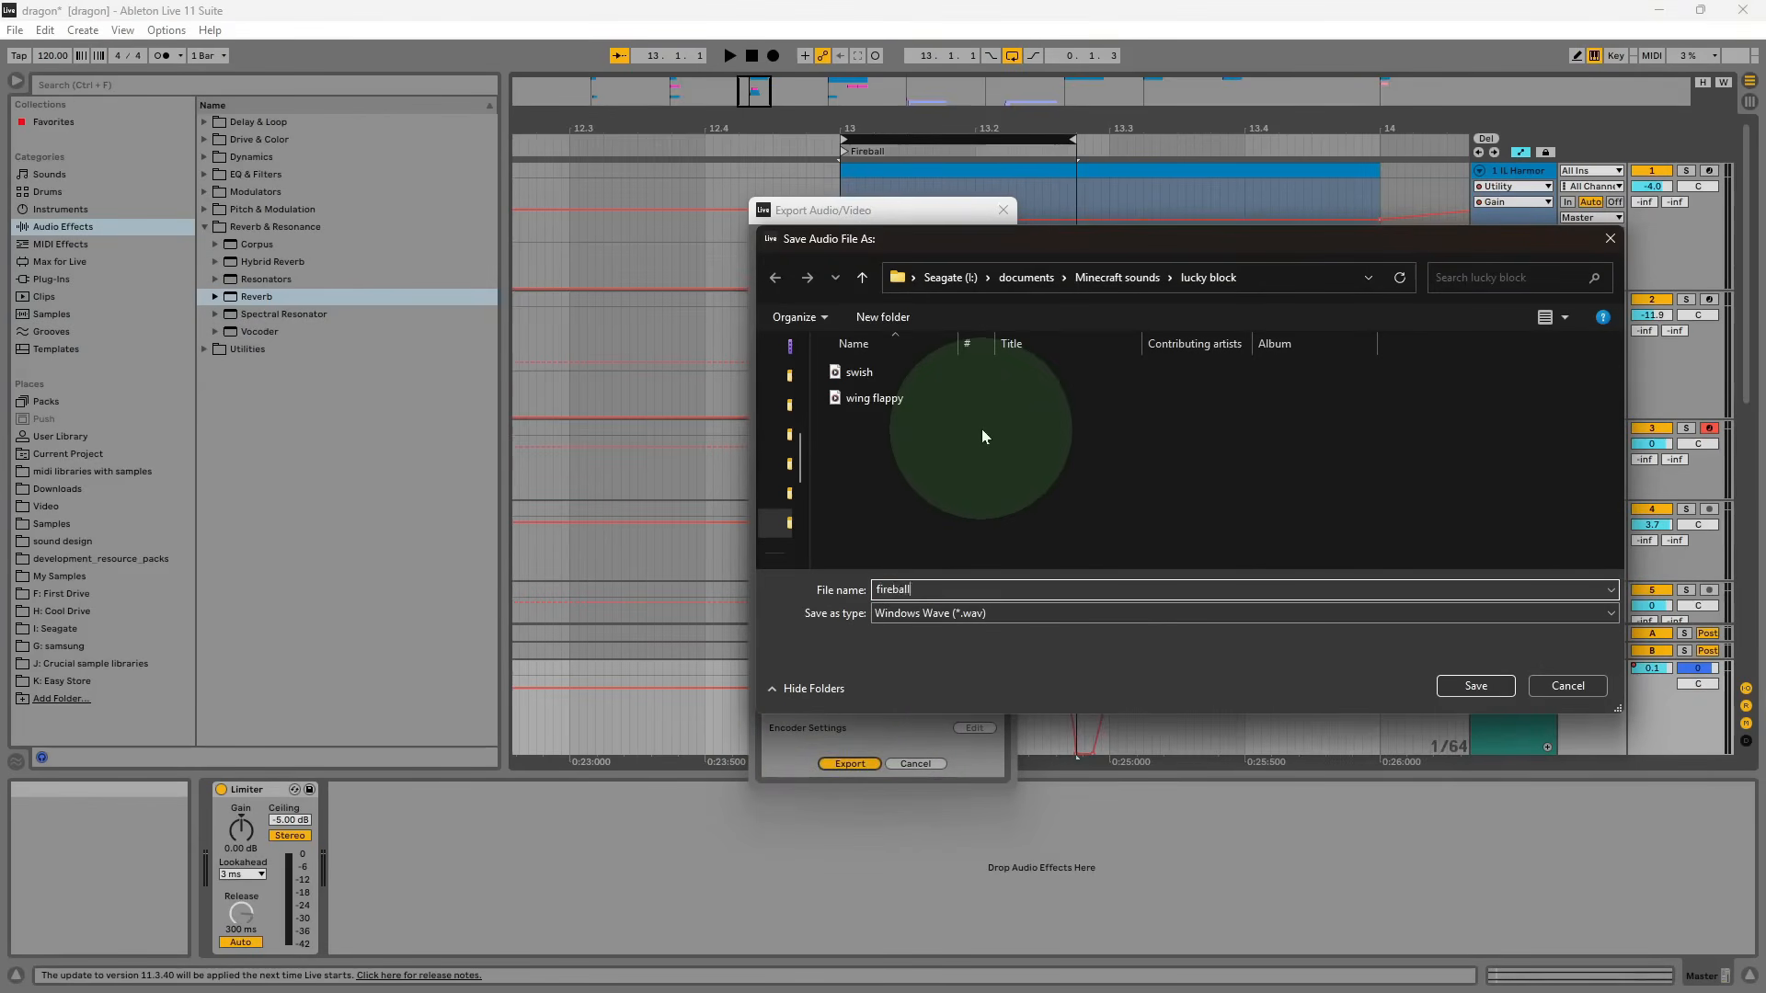
key("Return")
Set the loop over the Summon section and export it as a WAV named summon.
left_click_drag(1062, 128, 1065, 104)
left_click_drag(658, 140, 1170, 140)
left_click(15, 29)
left_click(147, 328)
key("Return")
type("summon")
key("Return")
Move the loop to the Tail Whip section, starting at 21.1.1 with a length of 0.1.3.
left_click_drag(1191, 124, 662, 120)
left_click_drag(554, 140, 1075, 230)
scroll(831, 403, "down", 5)
scroll(840, 381, "down", 3)
left_click_drag(1350, 140, 905, 197)
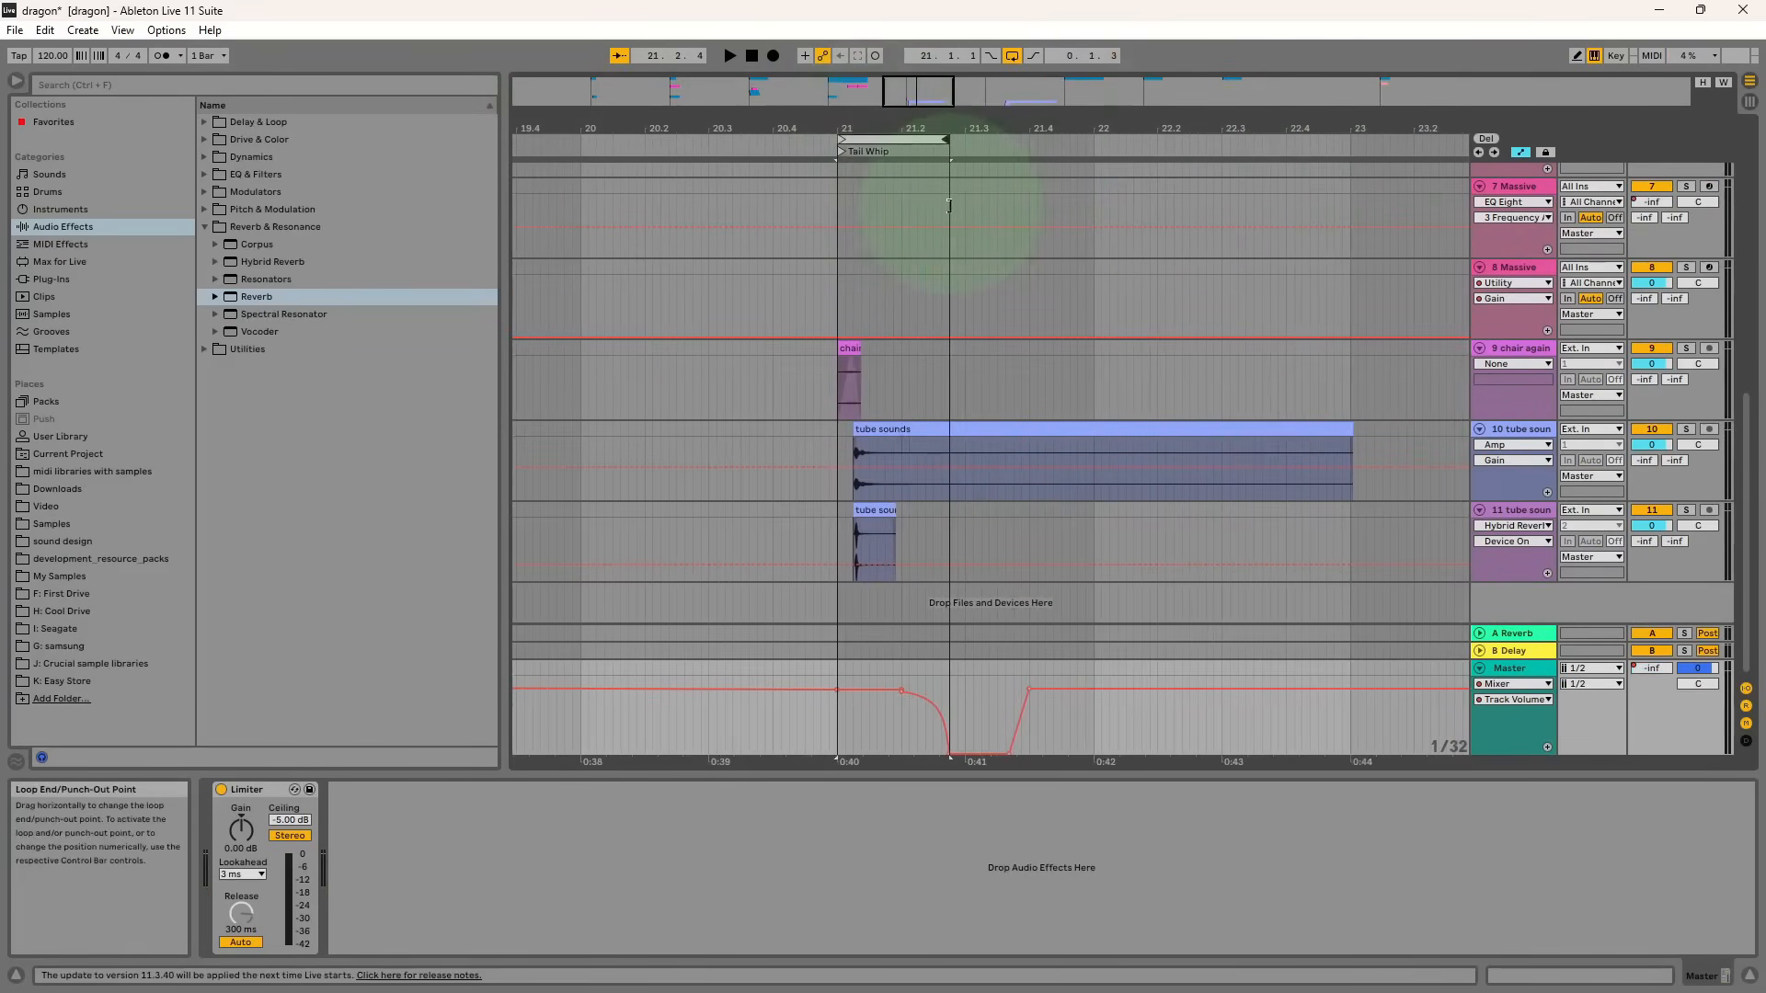
Export the looped Tail Whip range as a WAV named Tail Whip.
left_click(14, 29)
left_click(101, 324)
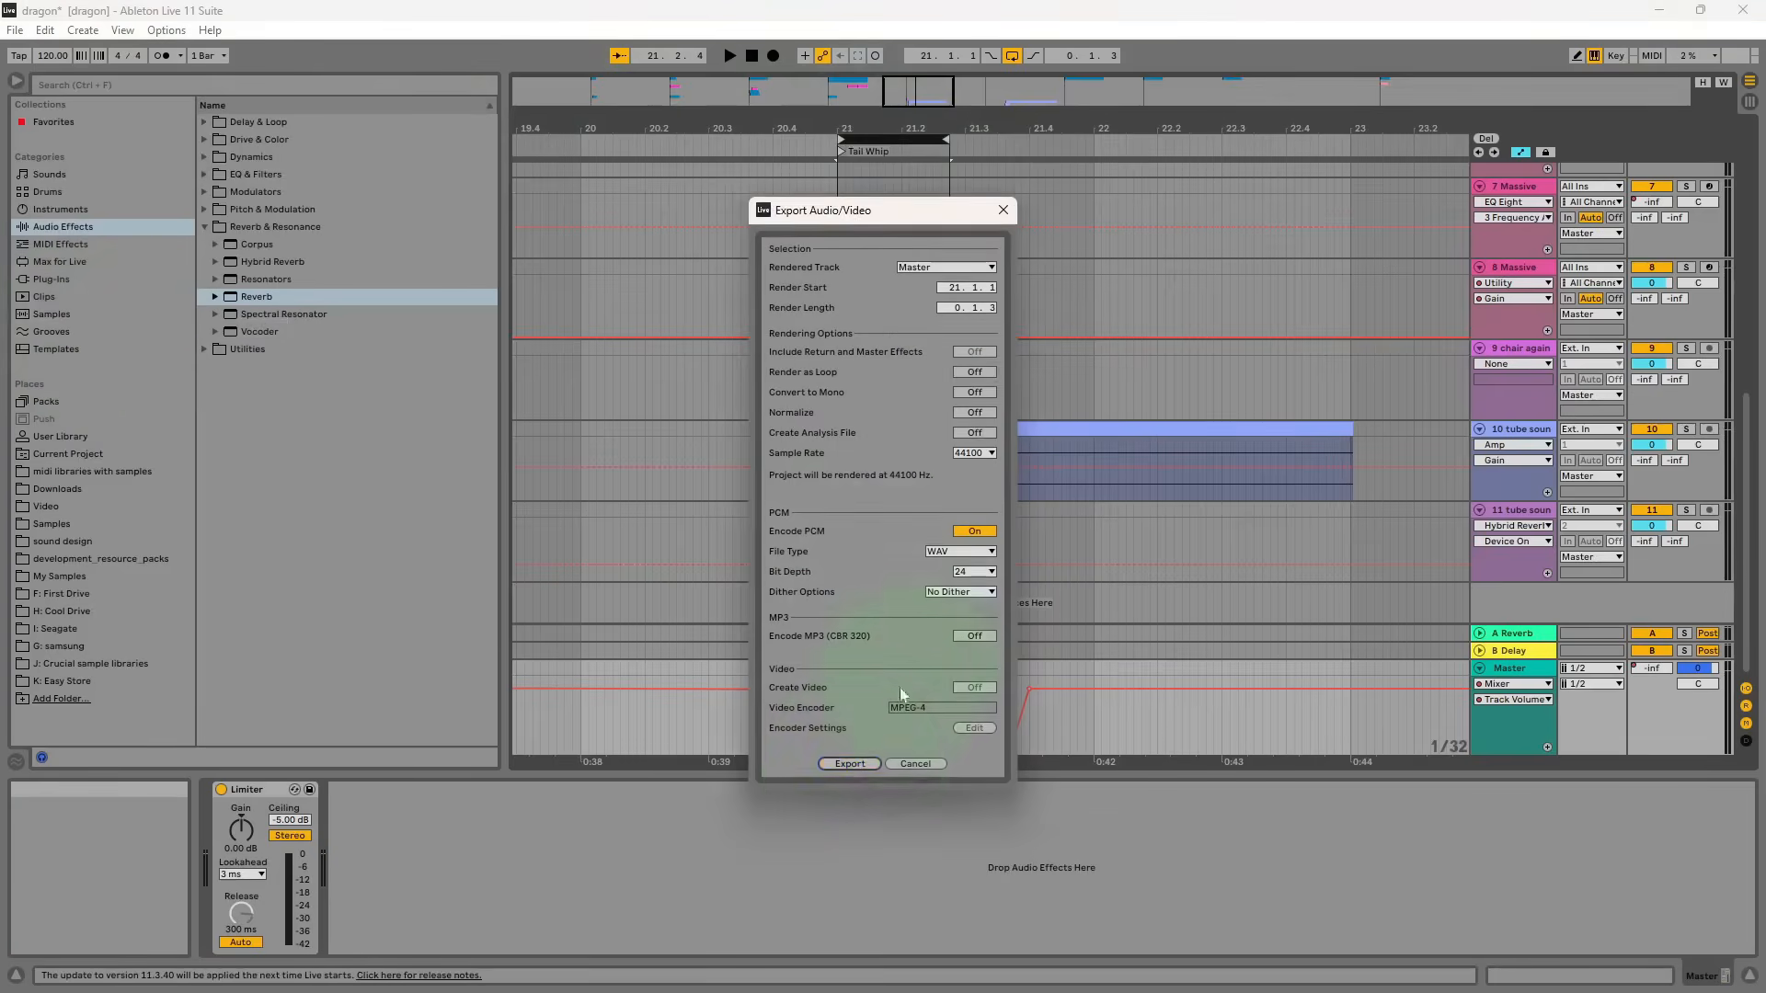
left_click(850, 764)
type("Tail Whip")
key("Return")
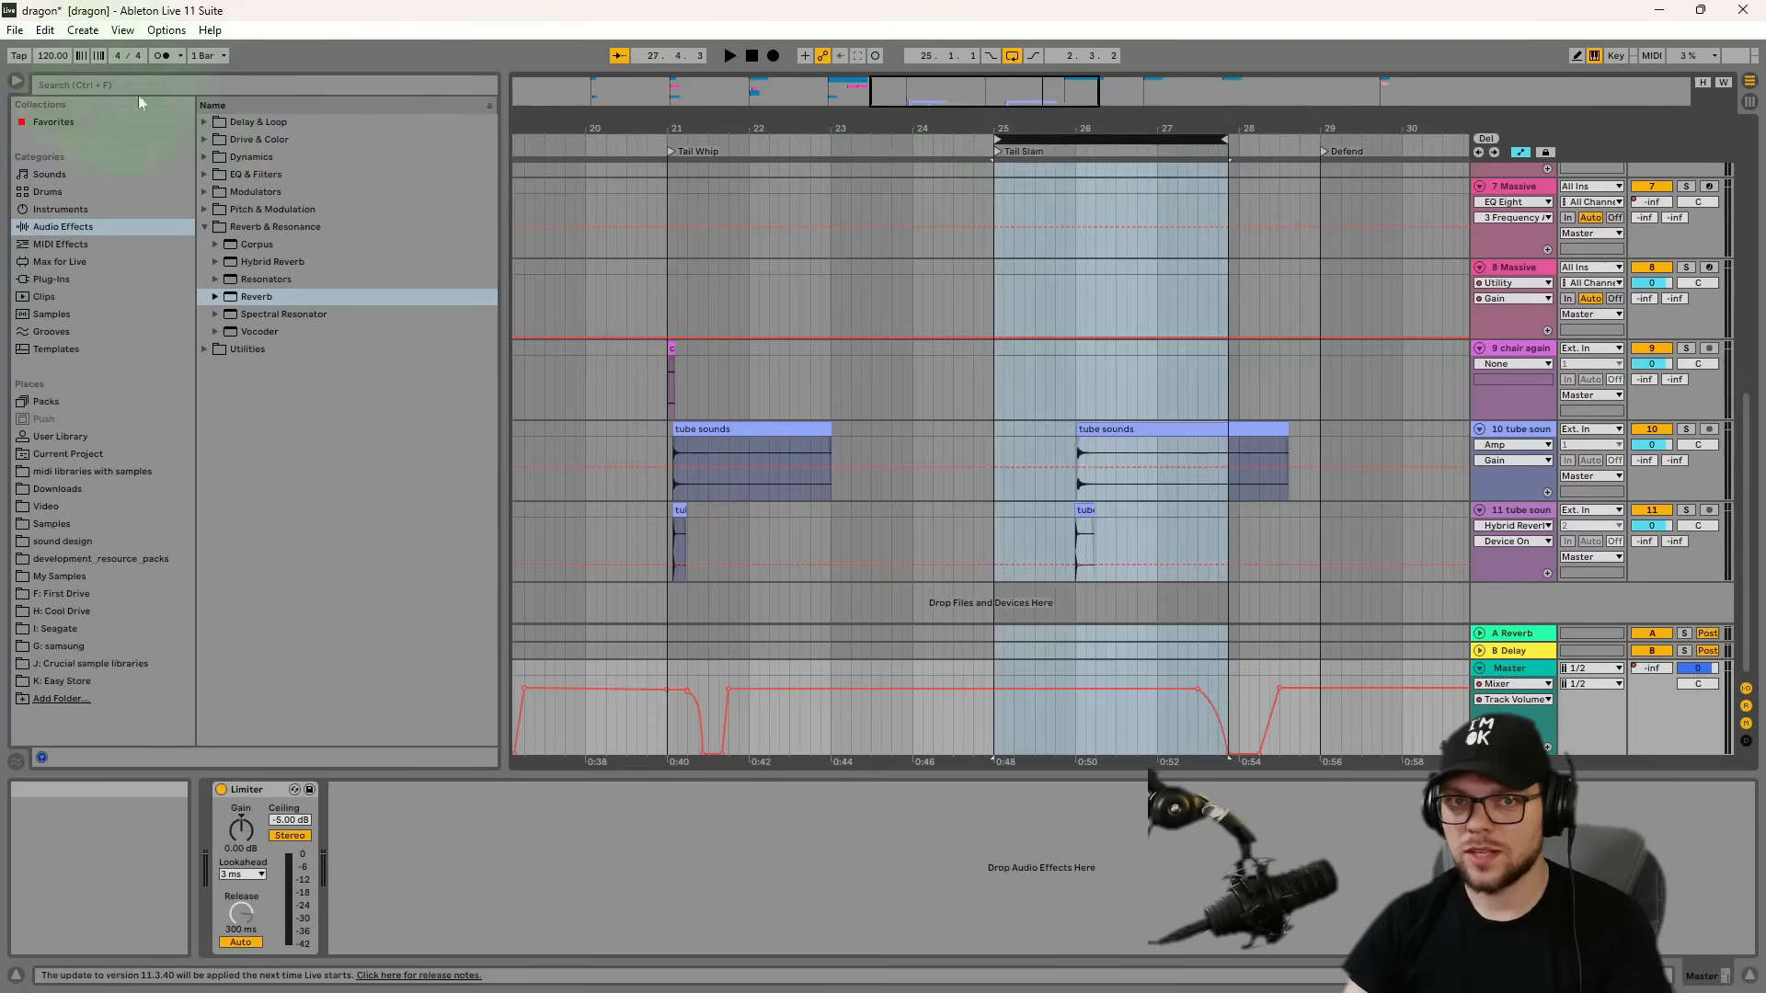
left_click(14, 30)
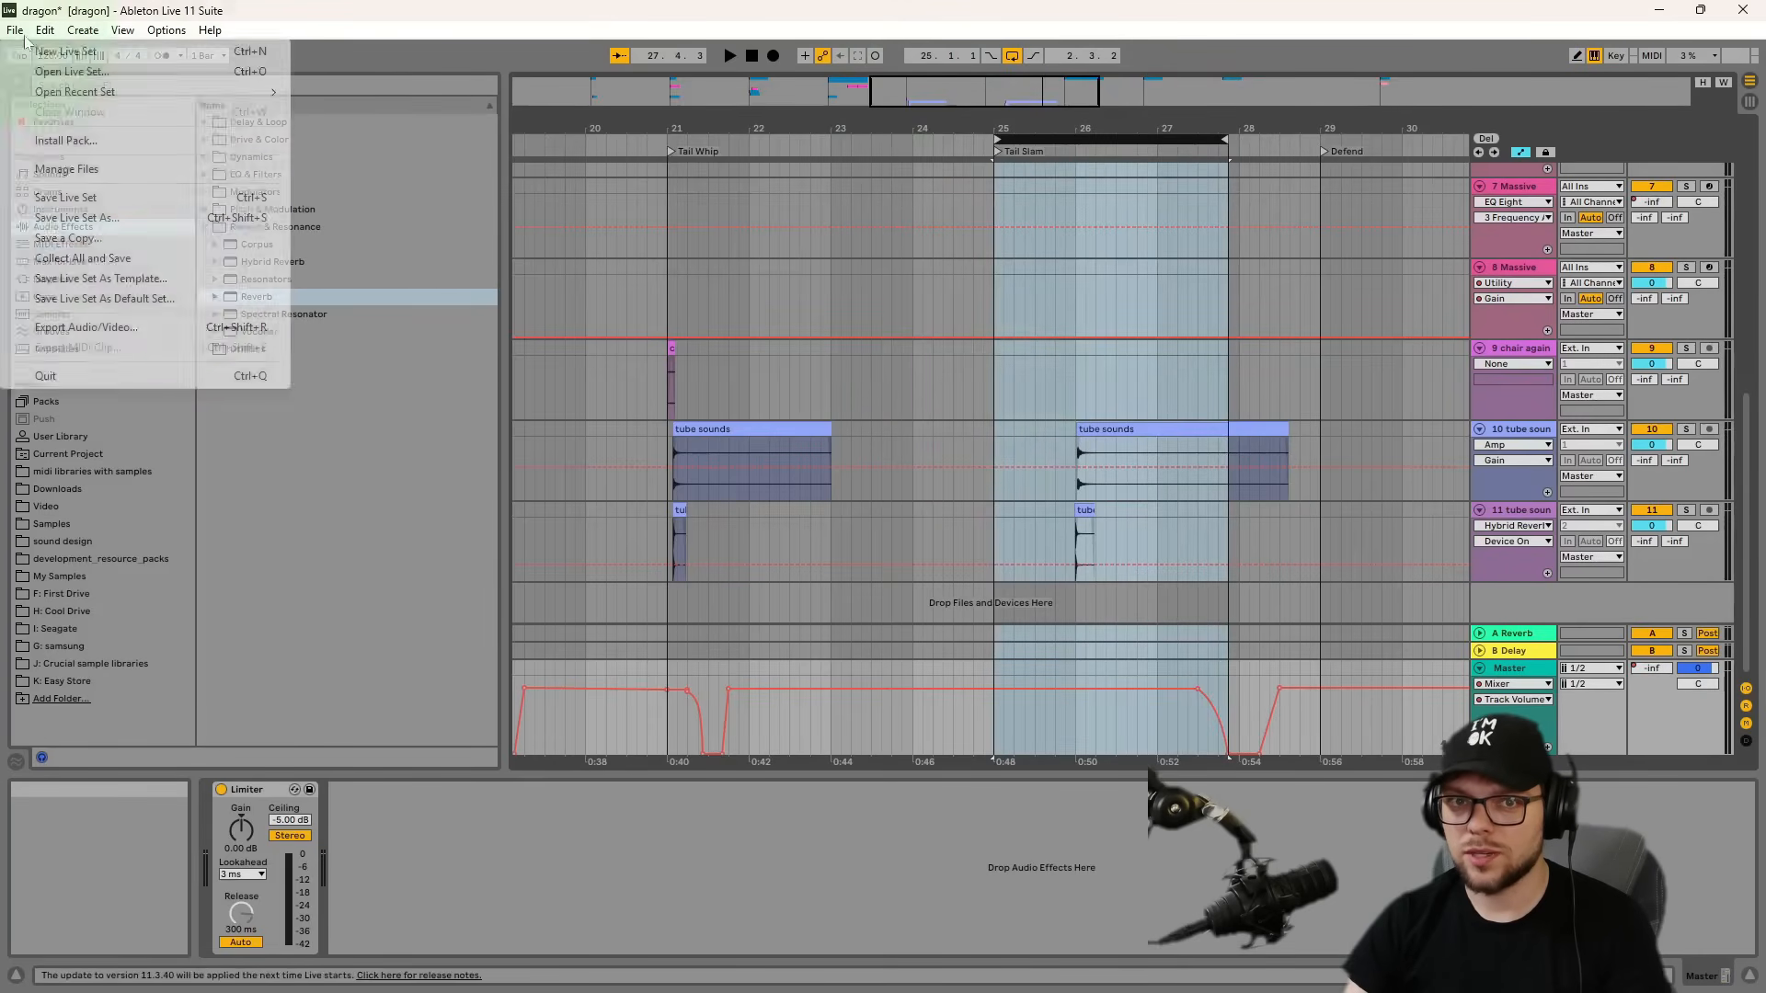
left_click(102, 326)
left_click(907, 767)
Copy the Summon clip on the first IL Harmor track to the start of Tail Slam at bar 25.
scroll(1079, 456, "up", 10)
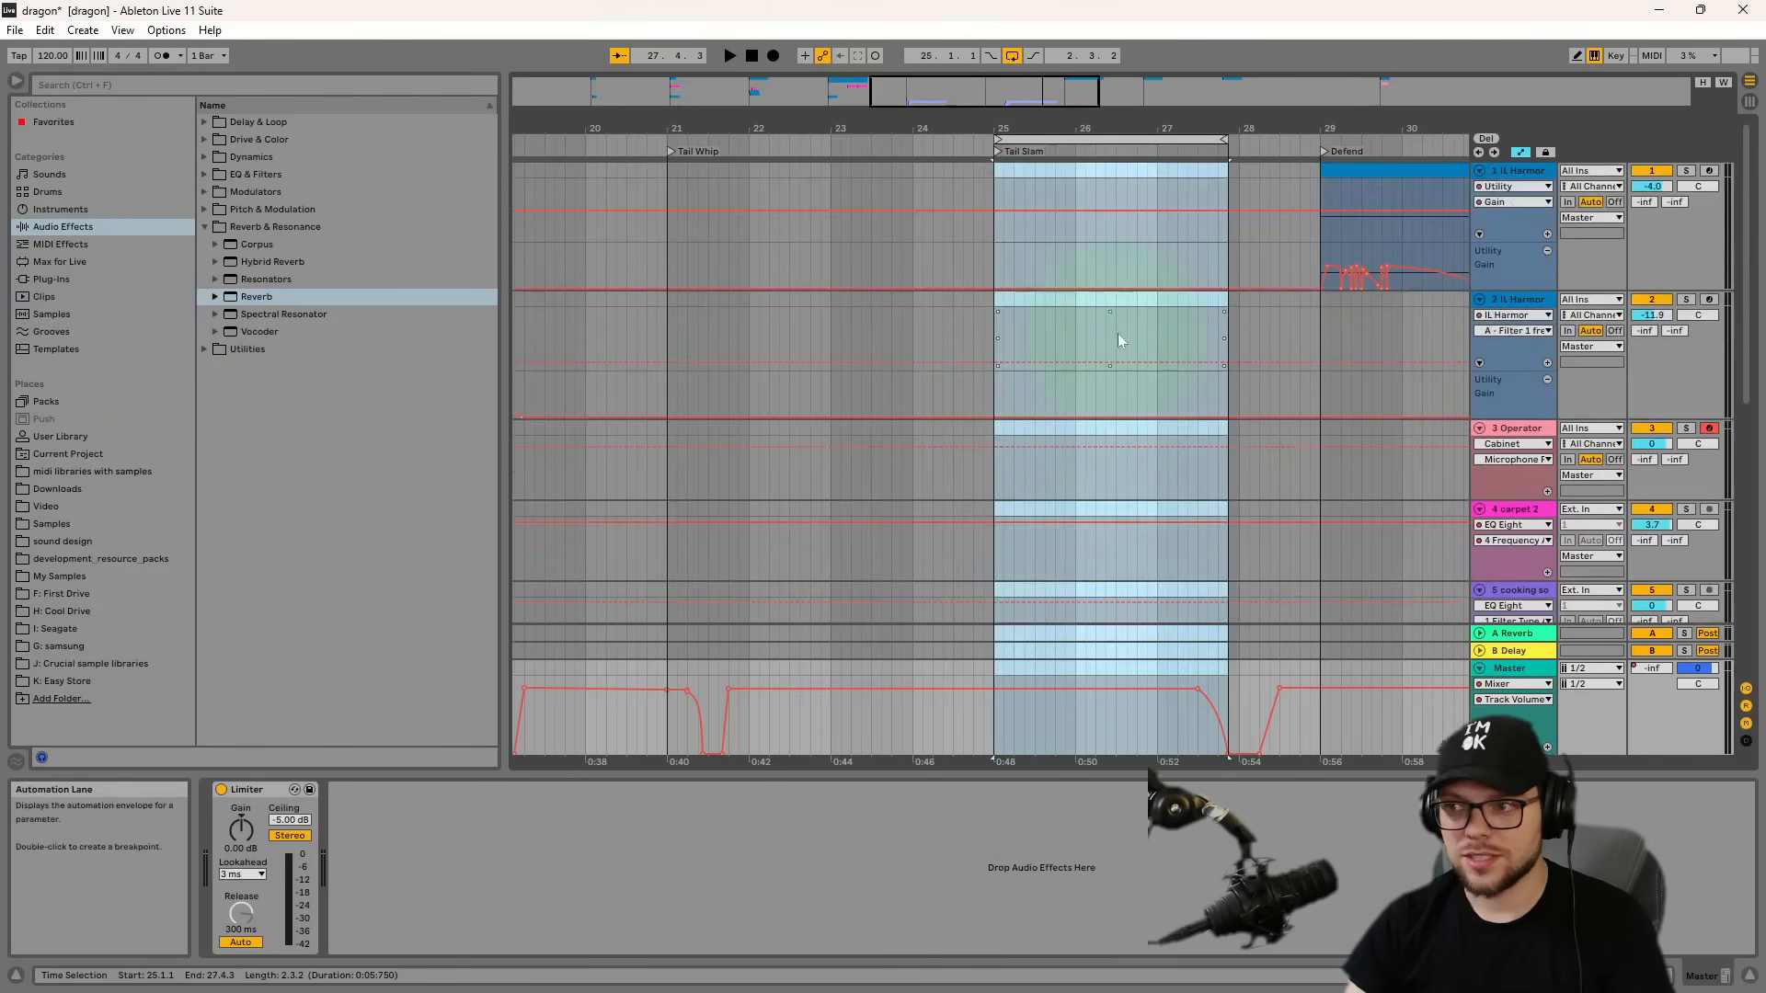
left_click_drag(1298, 126, 1292, 93)
left_click(801, 199)
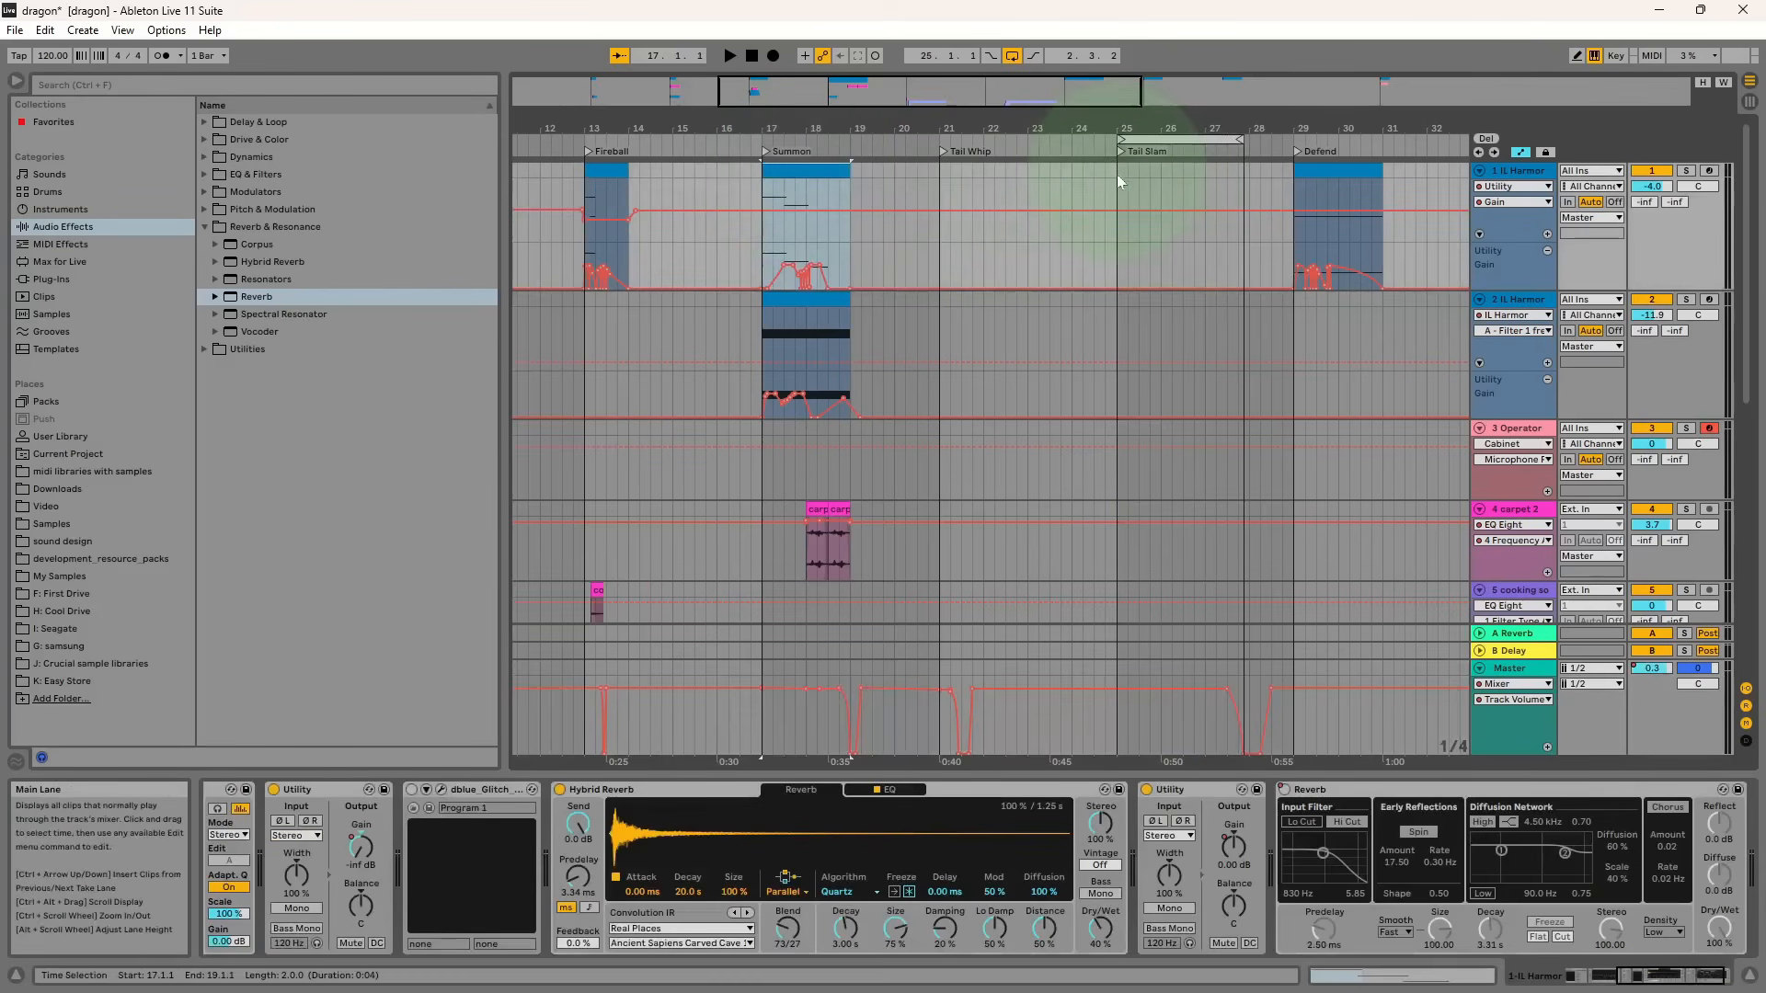
left_click(1118, 174)
key("ctrl+v")
Transpose the D#1 and A0 notes in the Tail Slam clip up one octave, to D#2 and A1.
double_click(1162, 172)
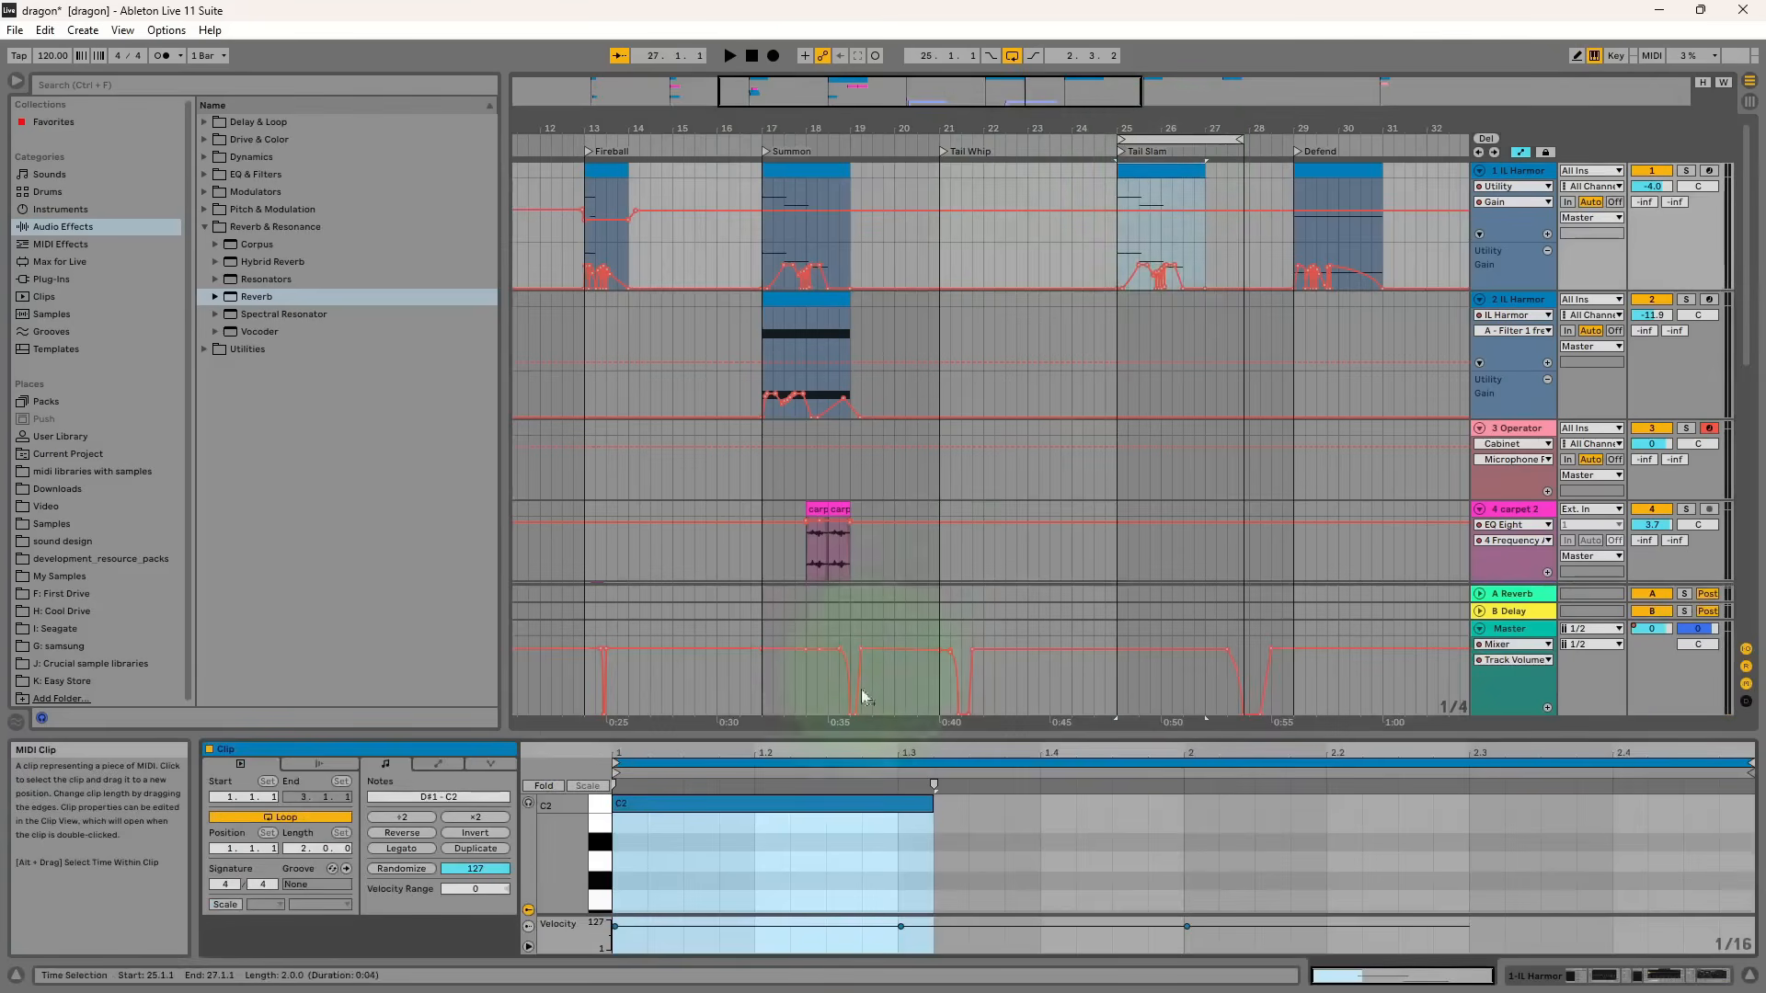
left_click_drag(790, 775, 789, 501)
scroll(906, 679, "up", 3)
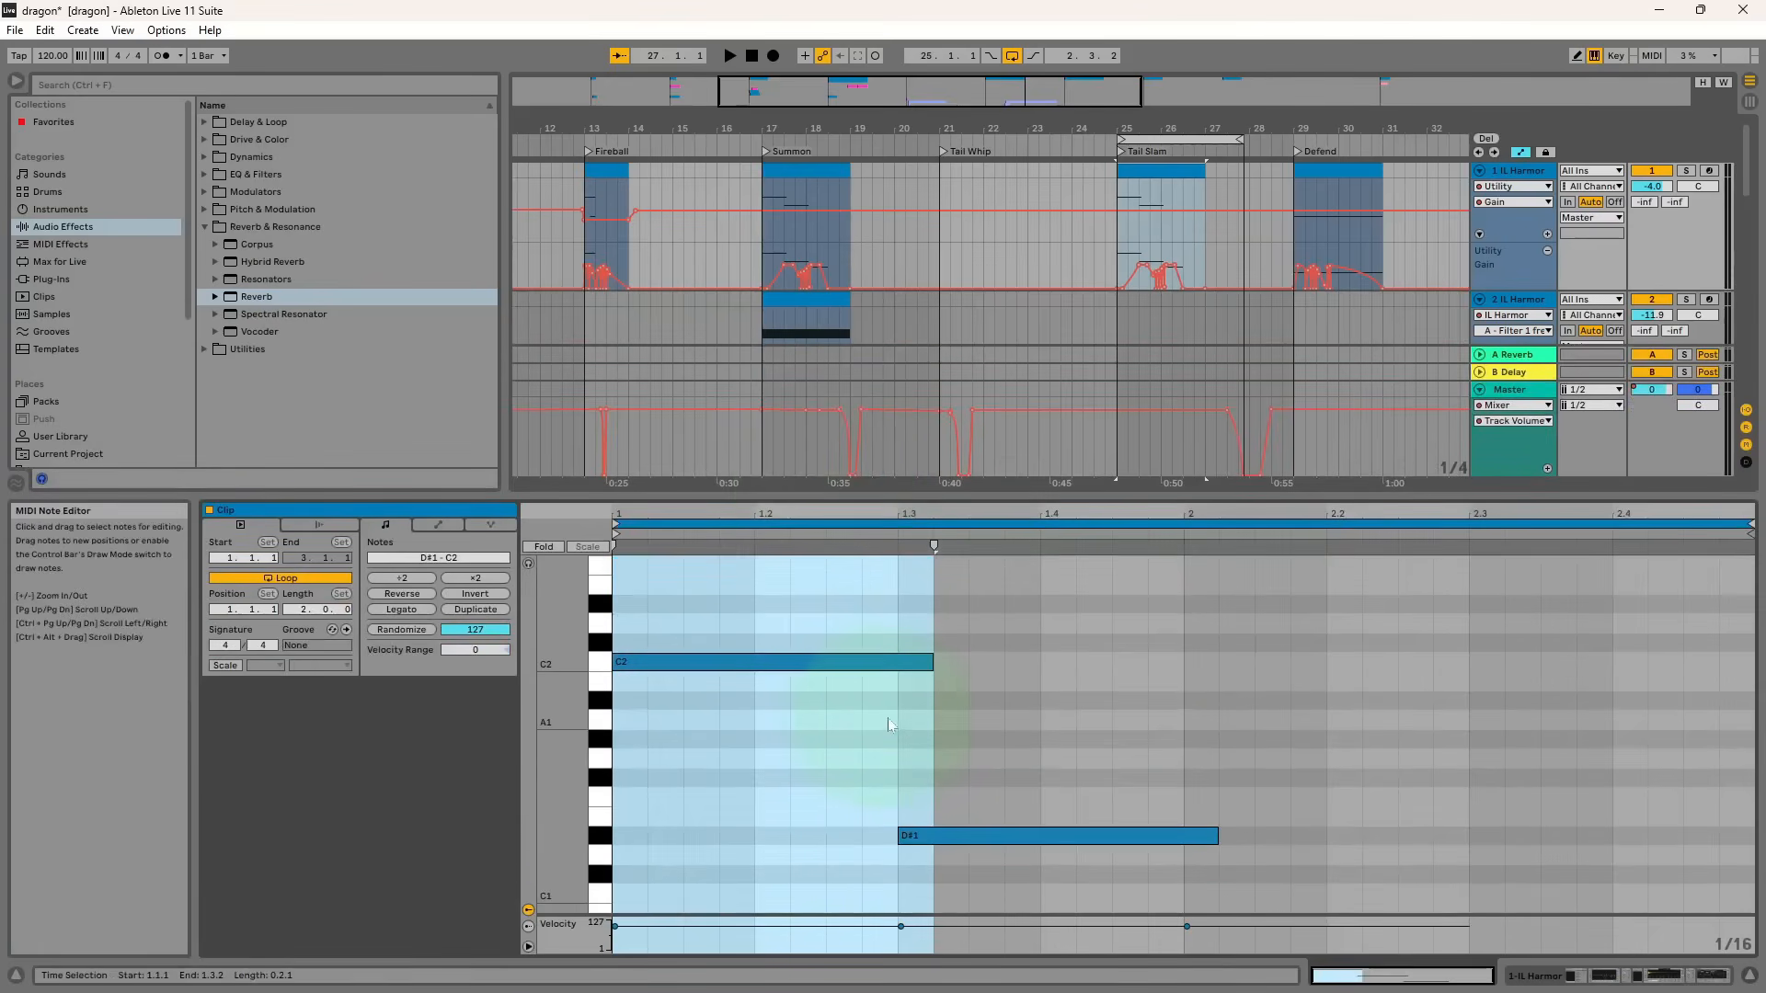
left_click_drag(963, 757, 1000, 866)
key("shift+Up")
scroll(1012, 782, "down", 6)
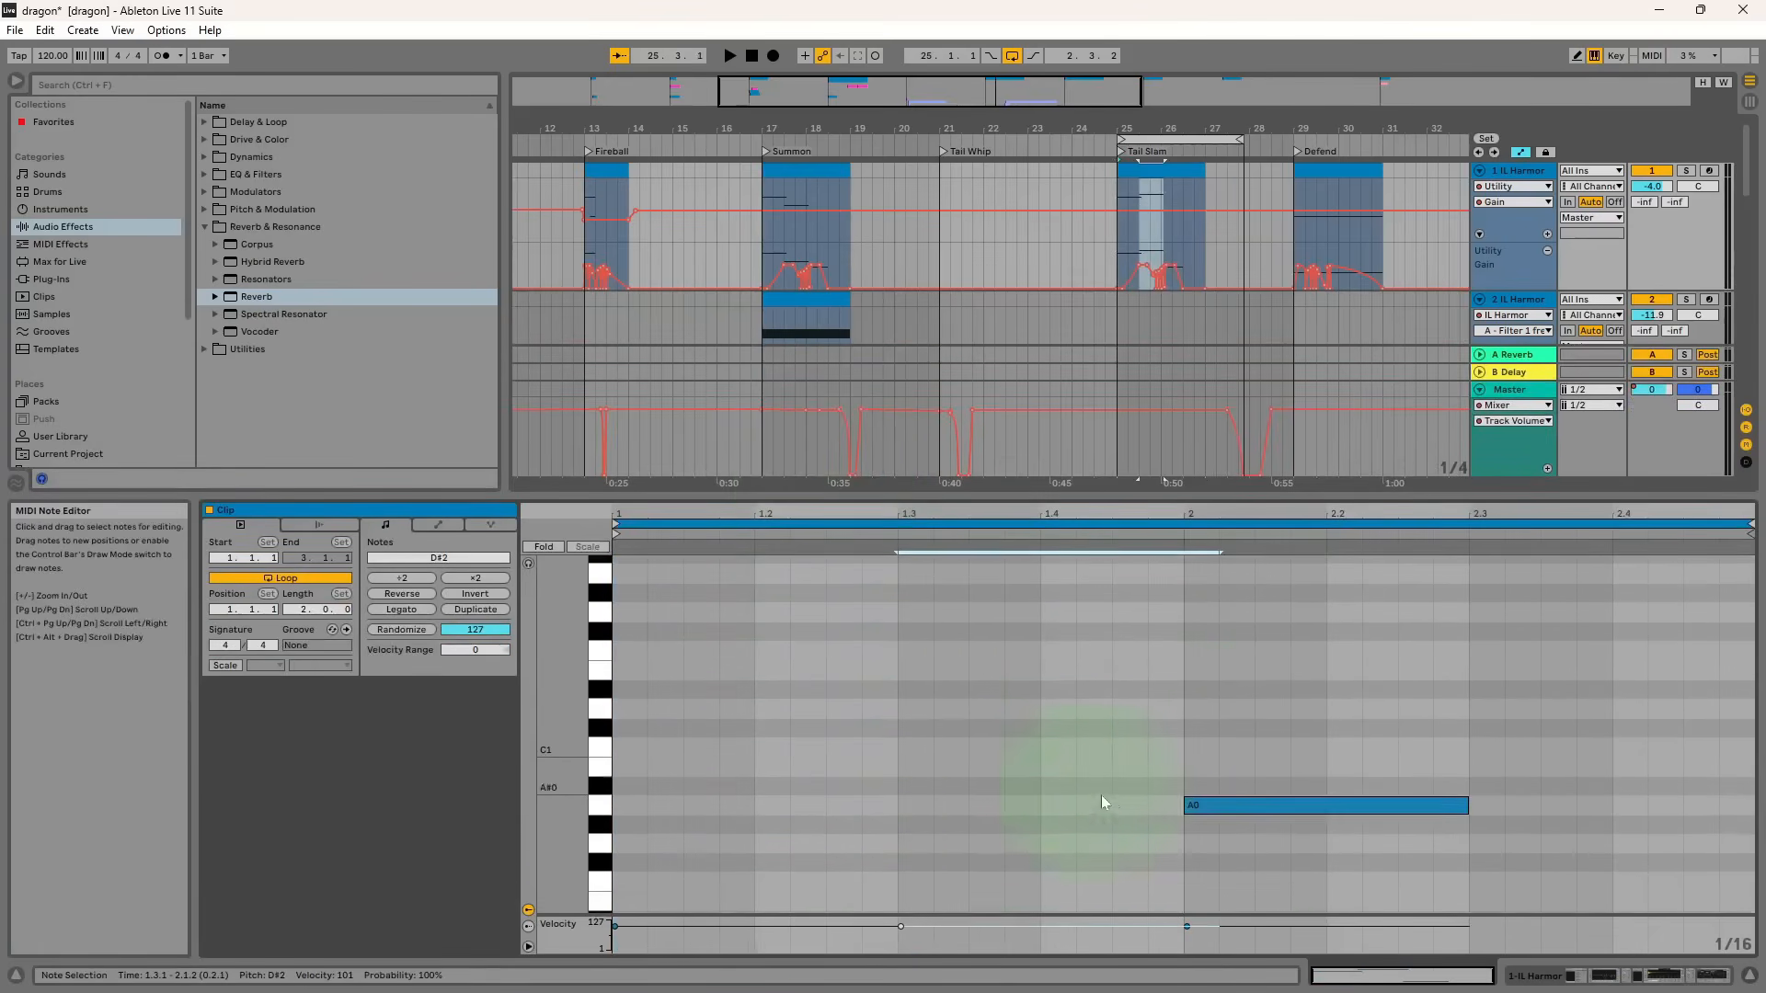
left_click_drag(1279, 716, 1312, 817)
key("shift+Up")
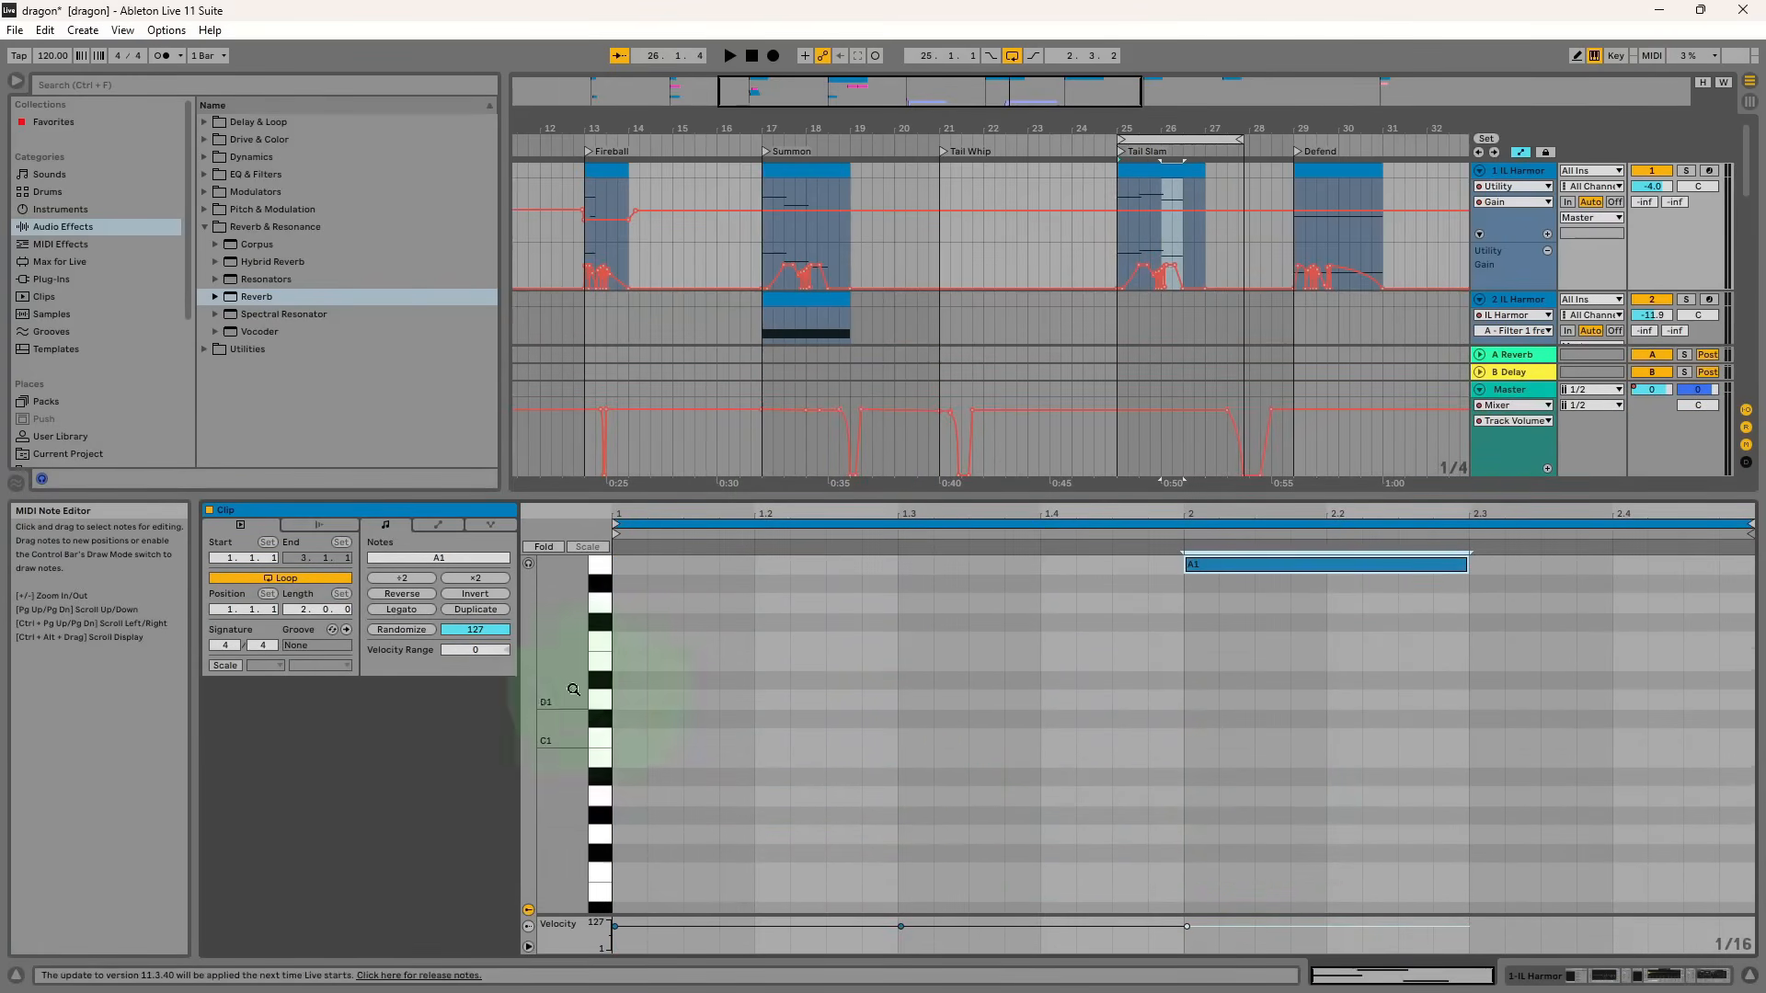
Reshape the Tail Slam clip's MIDI Ctrl Pitch Bend envelope, raising the curve under the last note and the opening rise to about -1077.
left_click(437, 525)
left_click(476, 557)
left_click(400, 557)
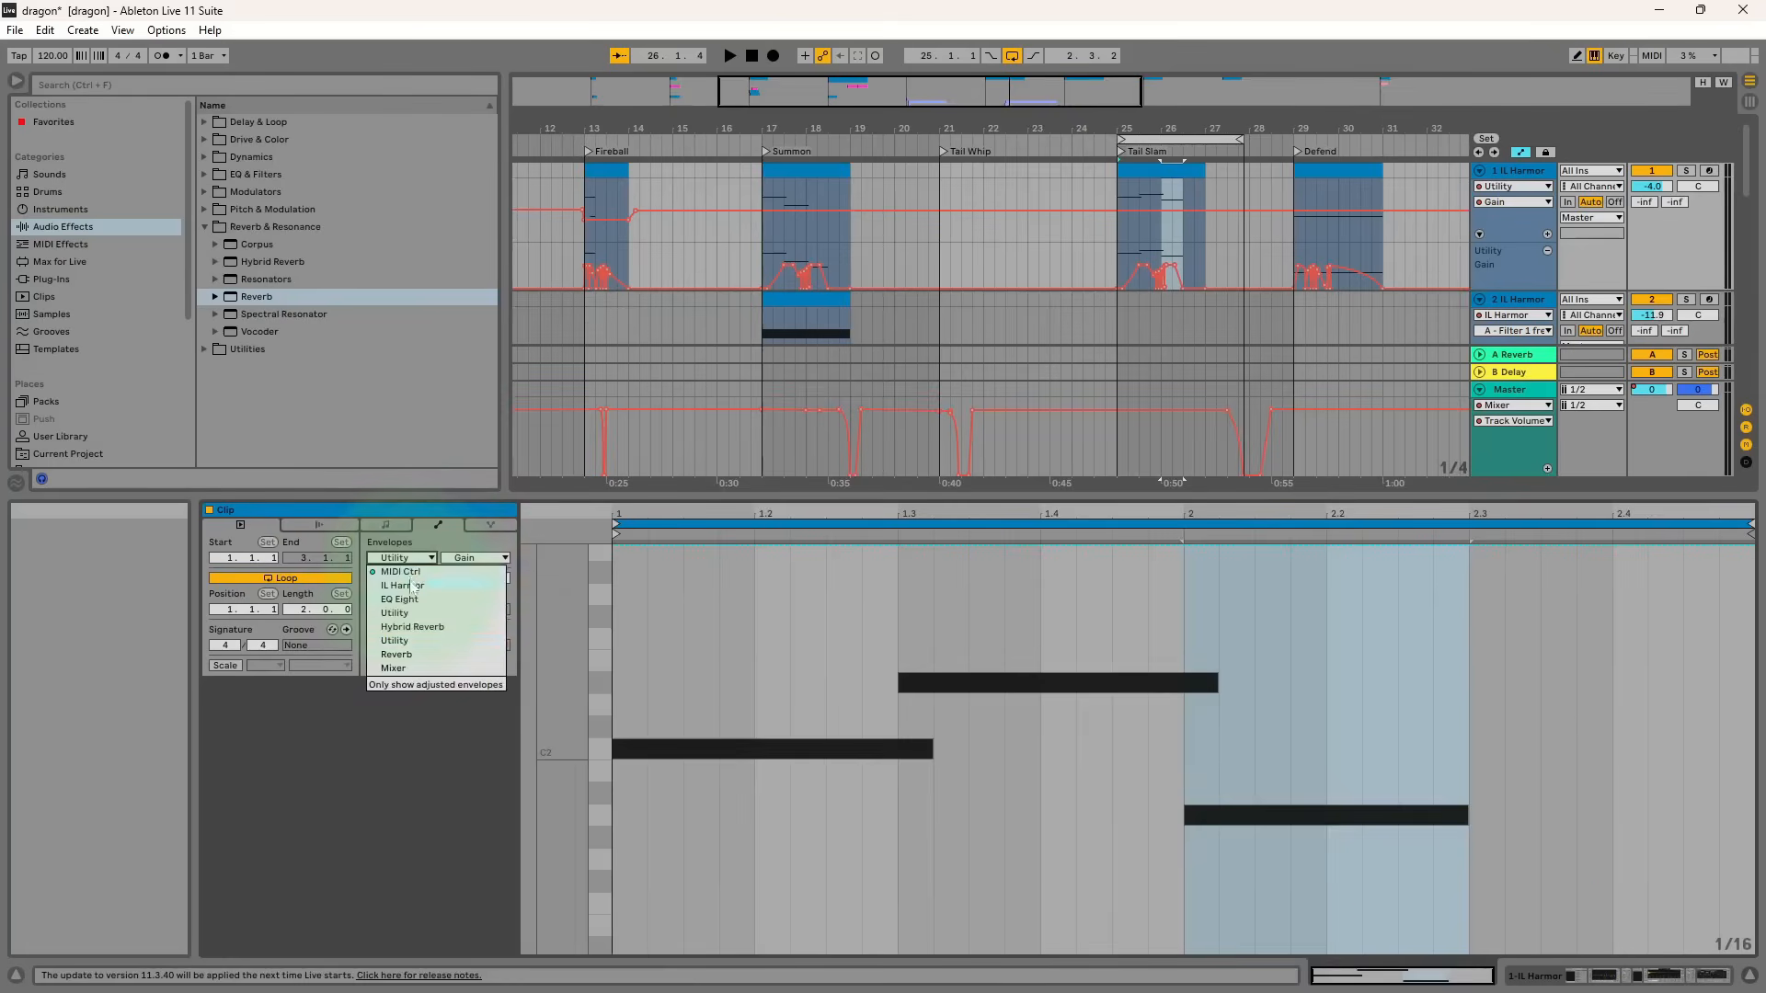
left_click(400, 571)
left_click_drag(1149, 660, 1149, 691)
left_click_drag(1400, 896, 1400, 743)
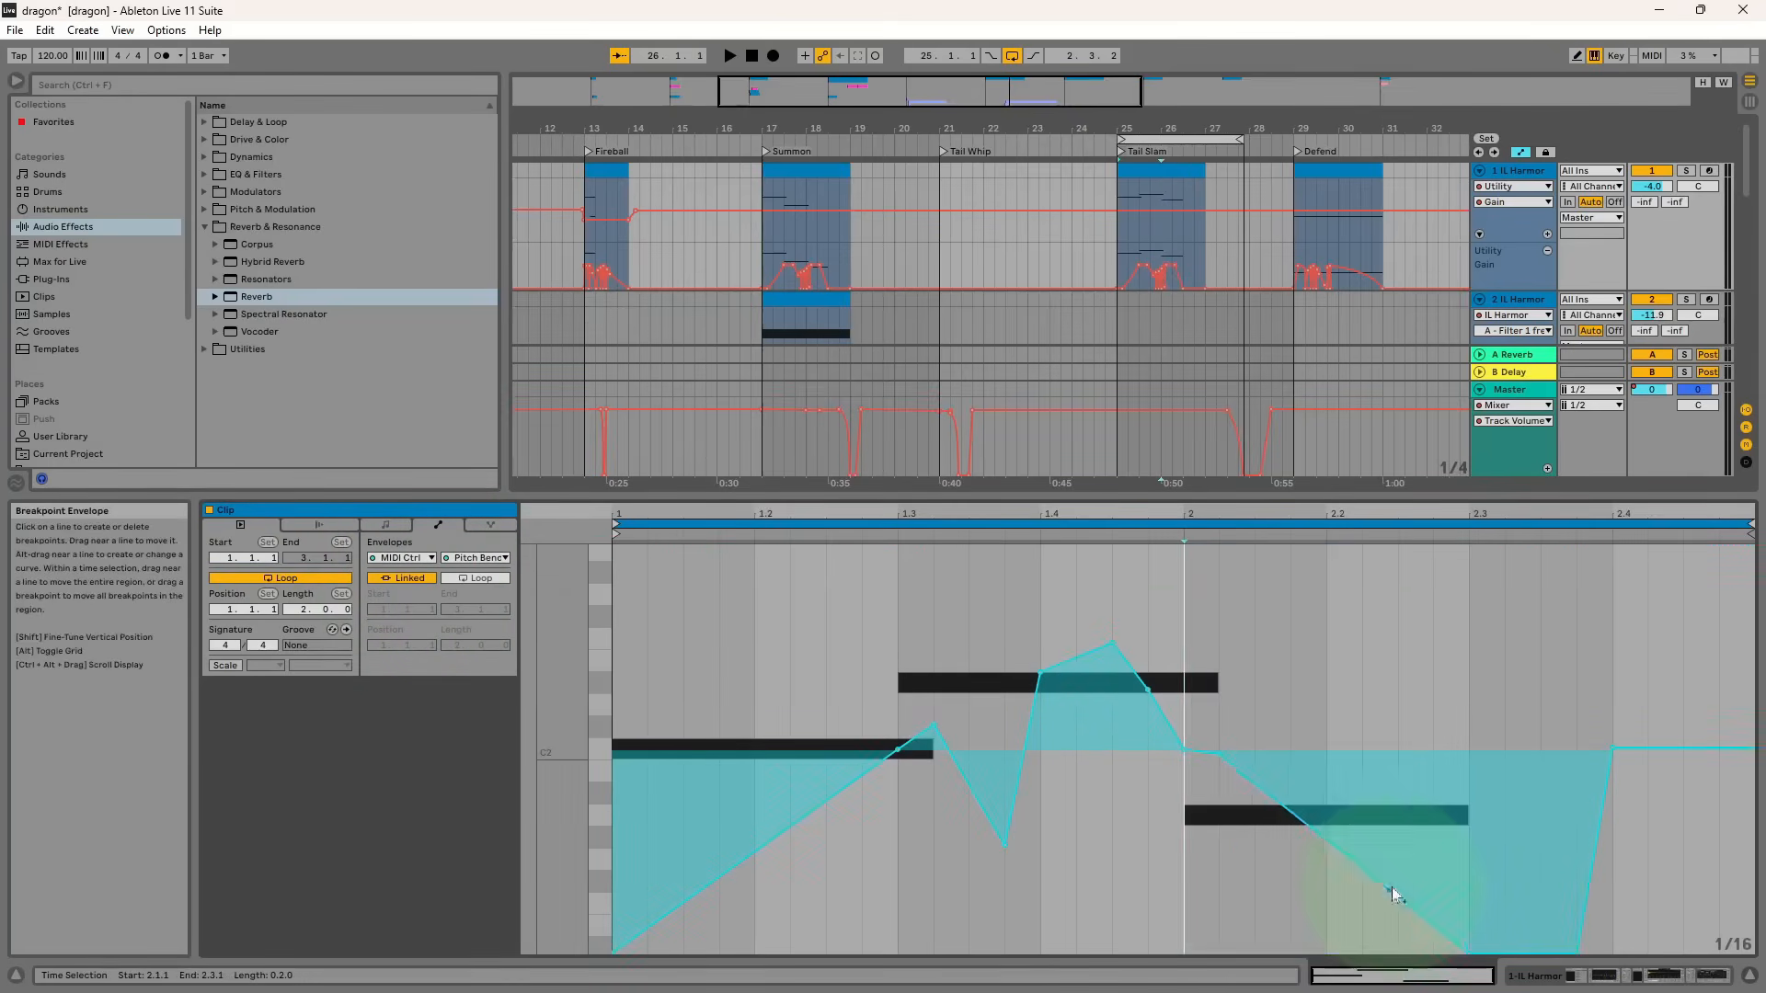
left_click(1470, 952)
left_click_drag(804, 816, 802, 793)
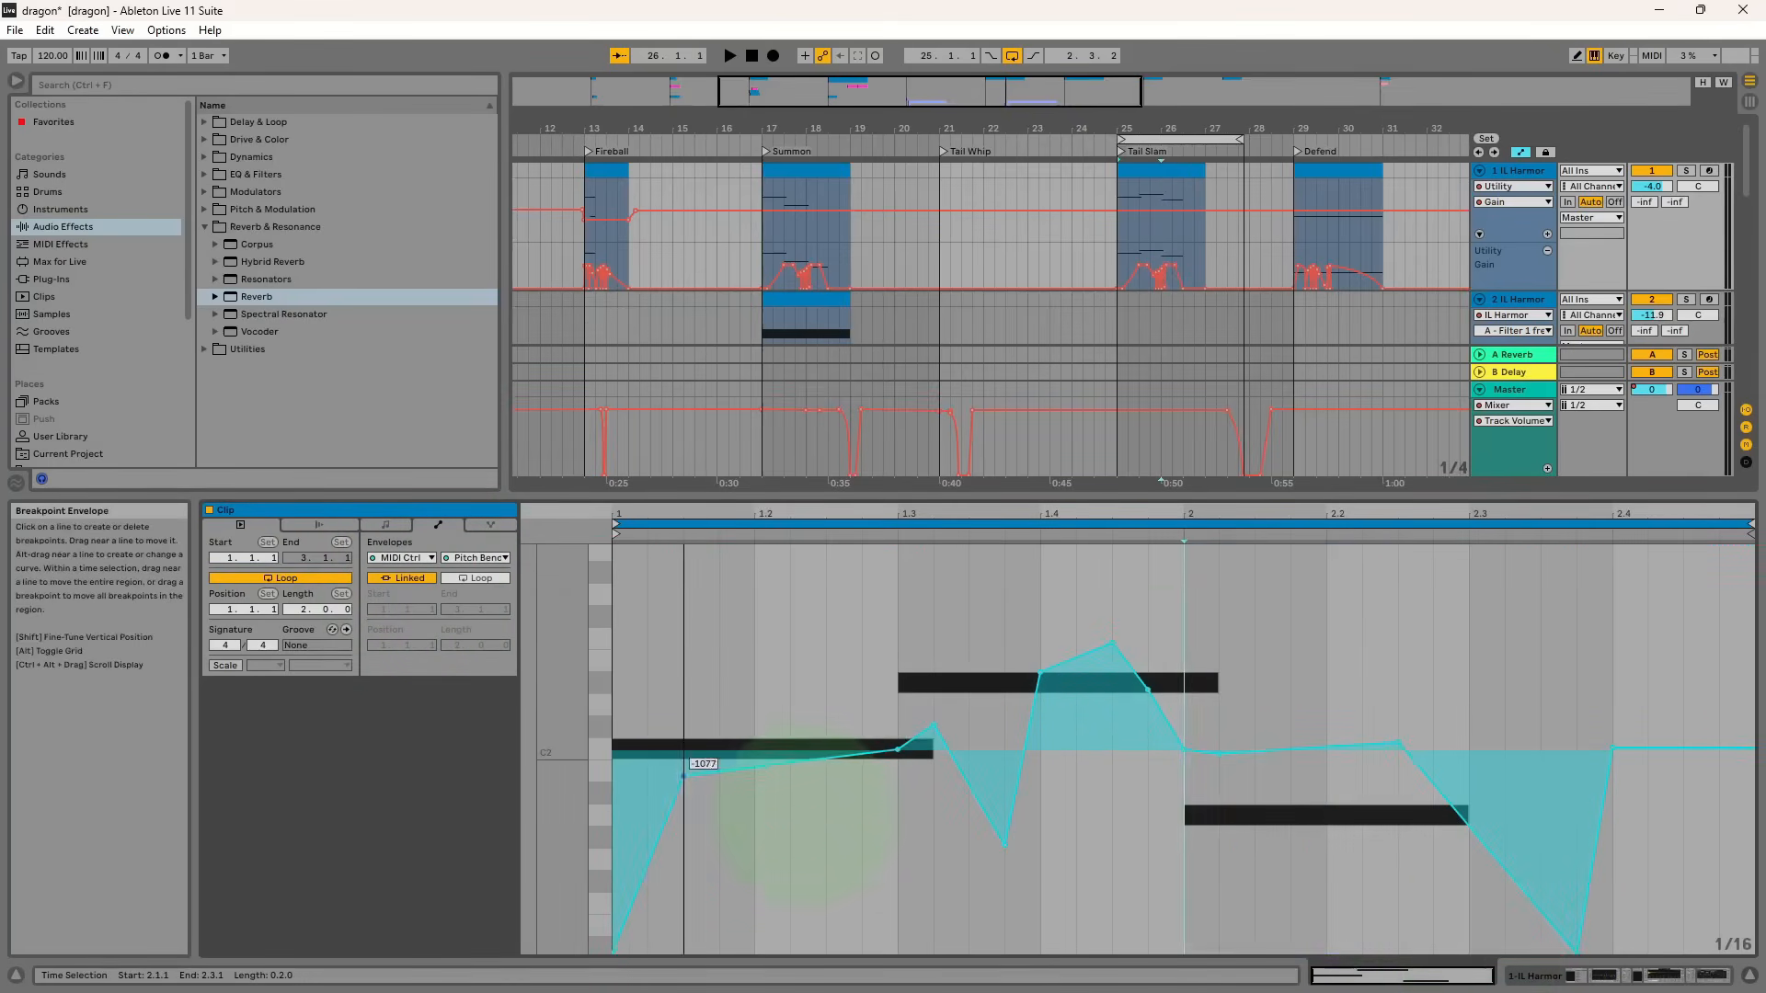
Play back Tail Slam and toggle the dblue Glitch device on the first IL Harmor track.
double_click(1527, 170)
key("space")
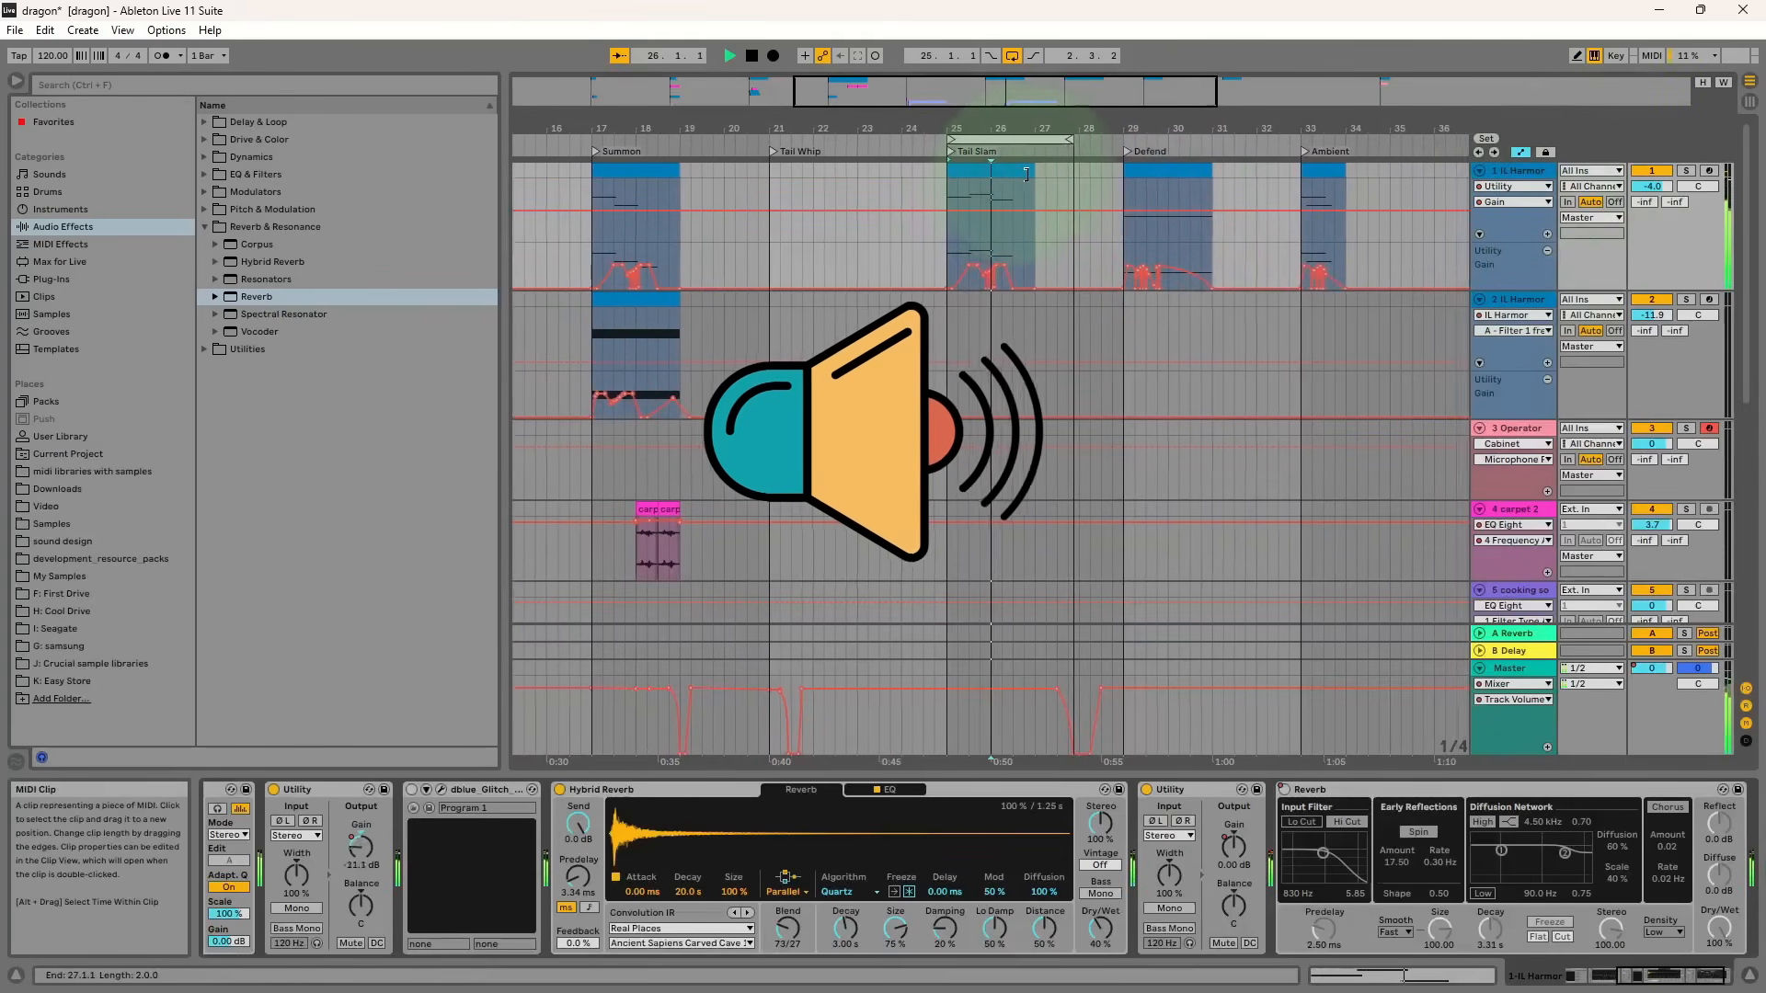
key("space")
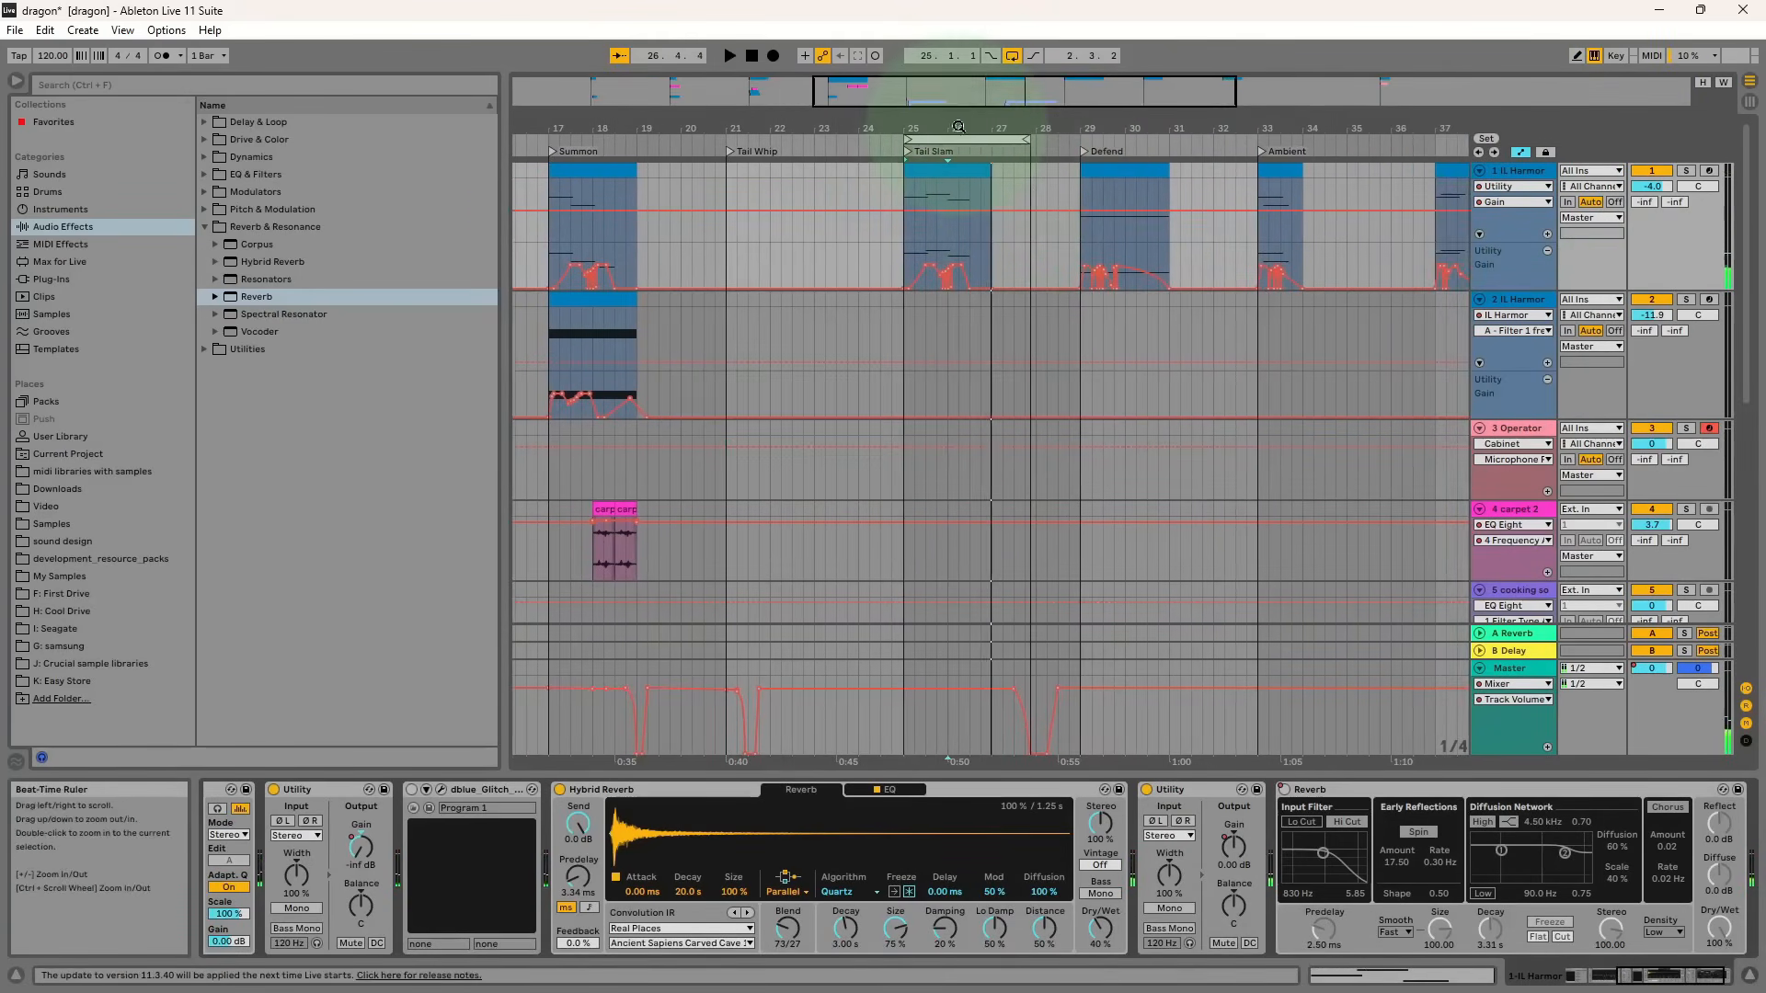
left_click_drag(955, 129, 955, 158)
left_click(412, 789)
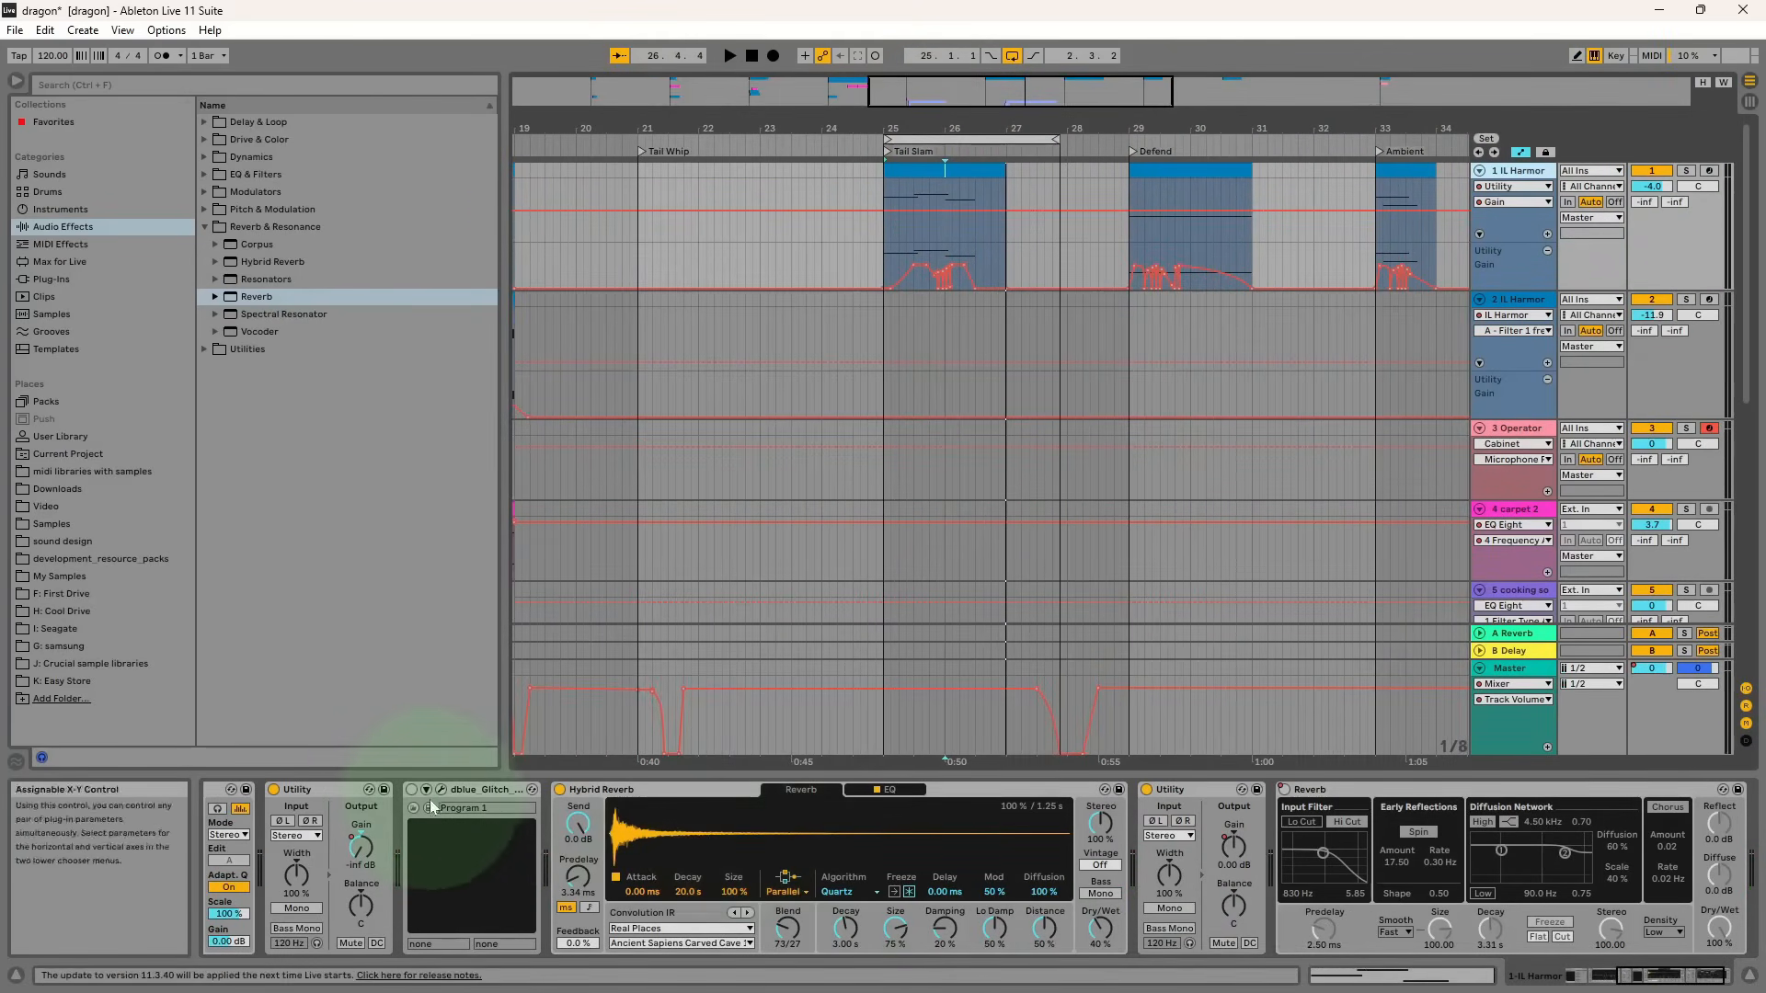
key("space")
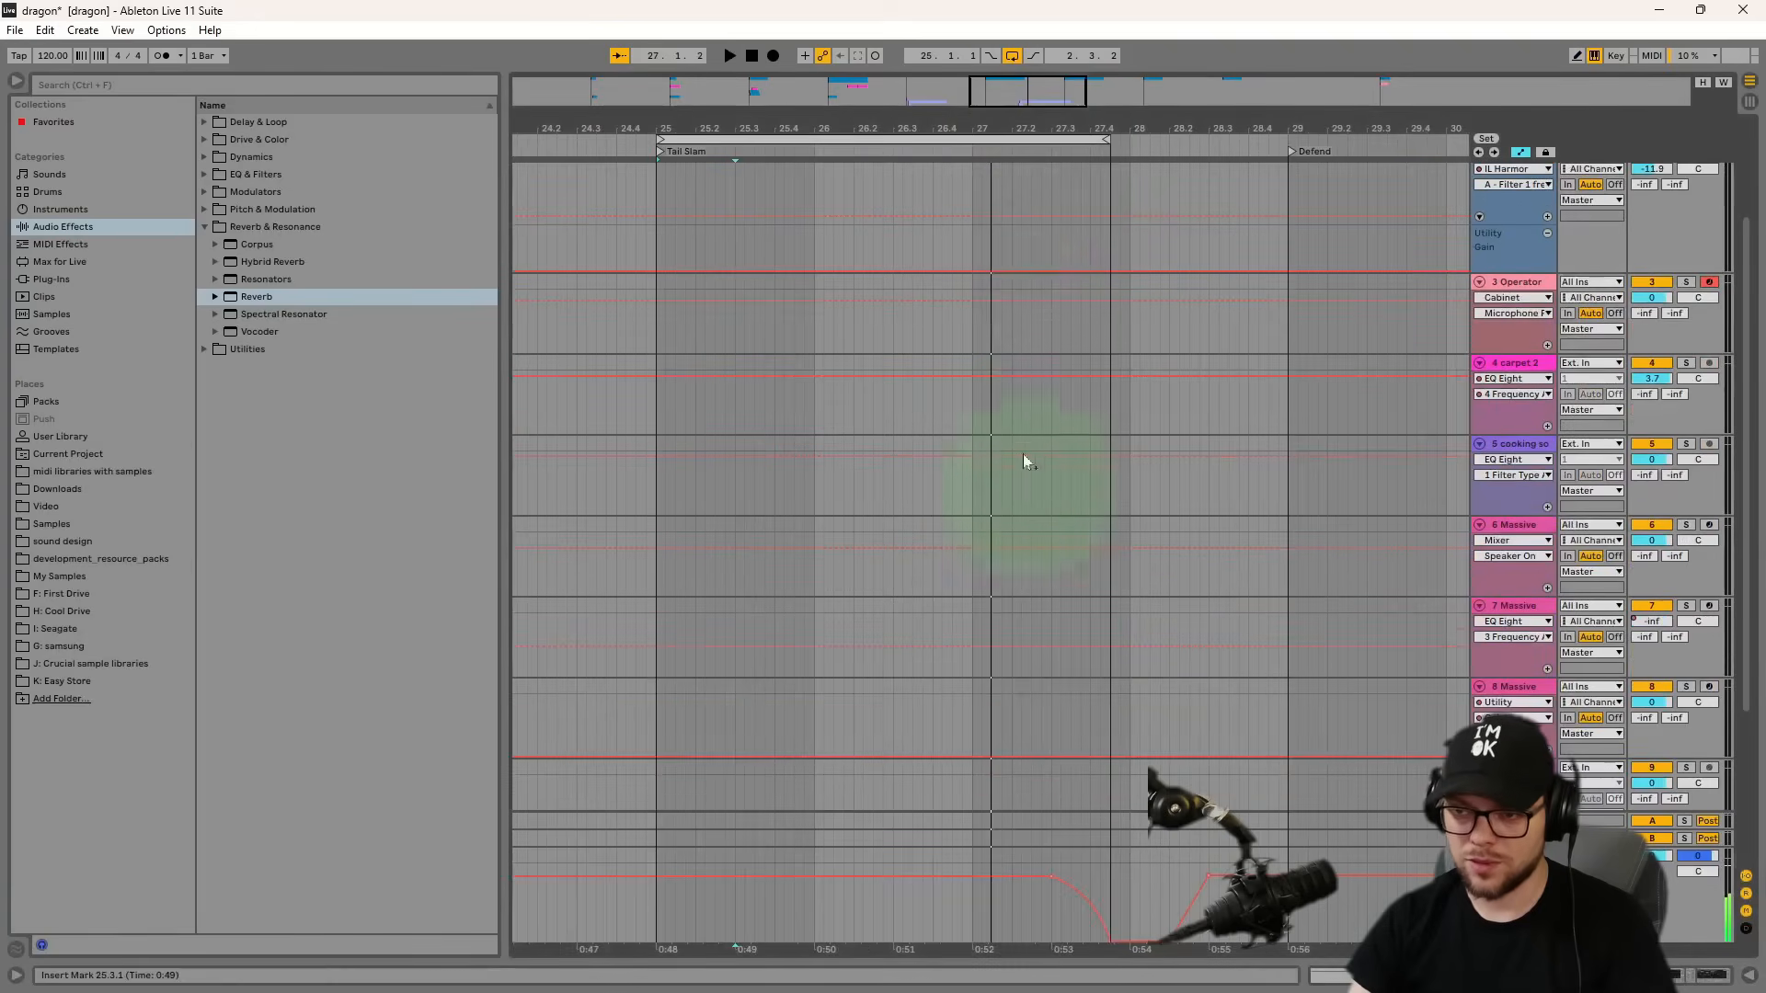
Export the looped Tail Slam range, starting at 25.1.1 with a length of 2.3.2, as a WAV named ultimate.
left_click(1043, 141)
scroll(1024, 598, "down", 5)
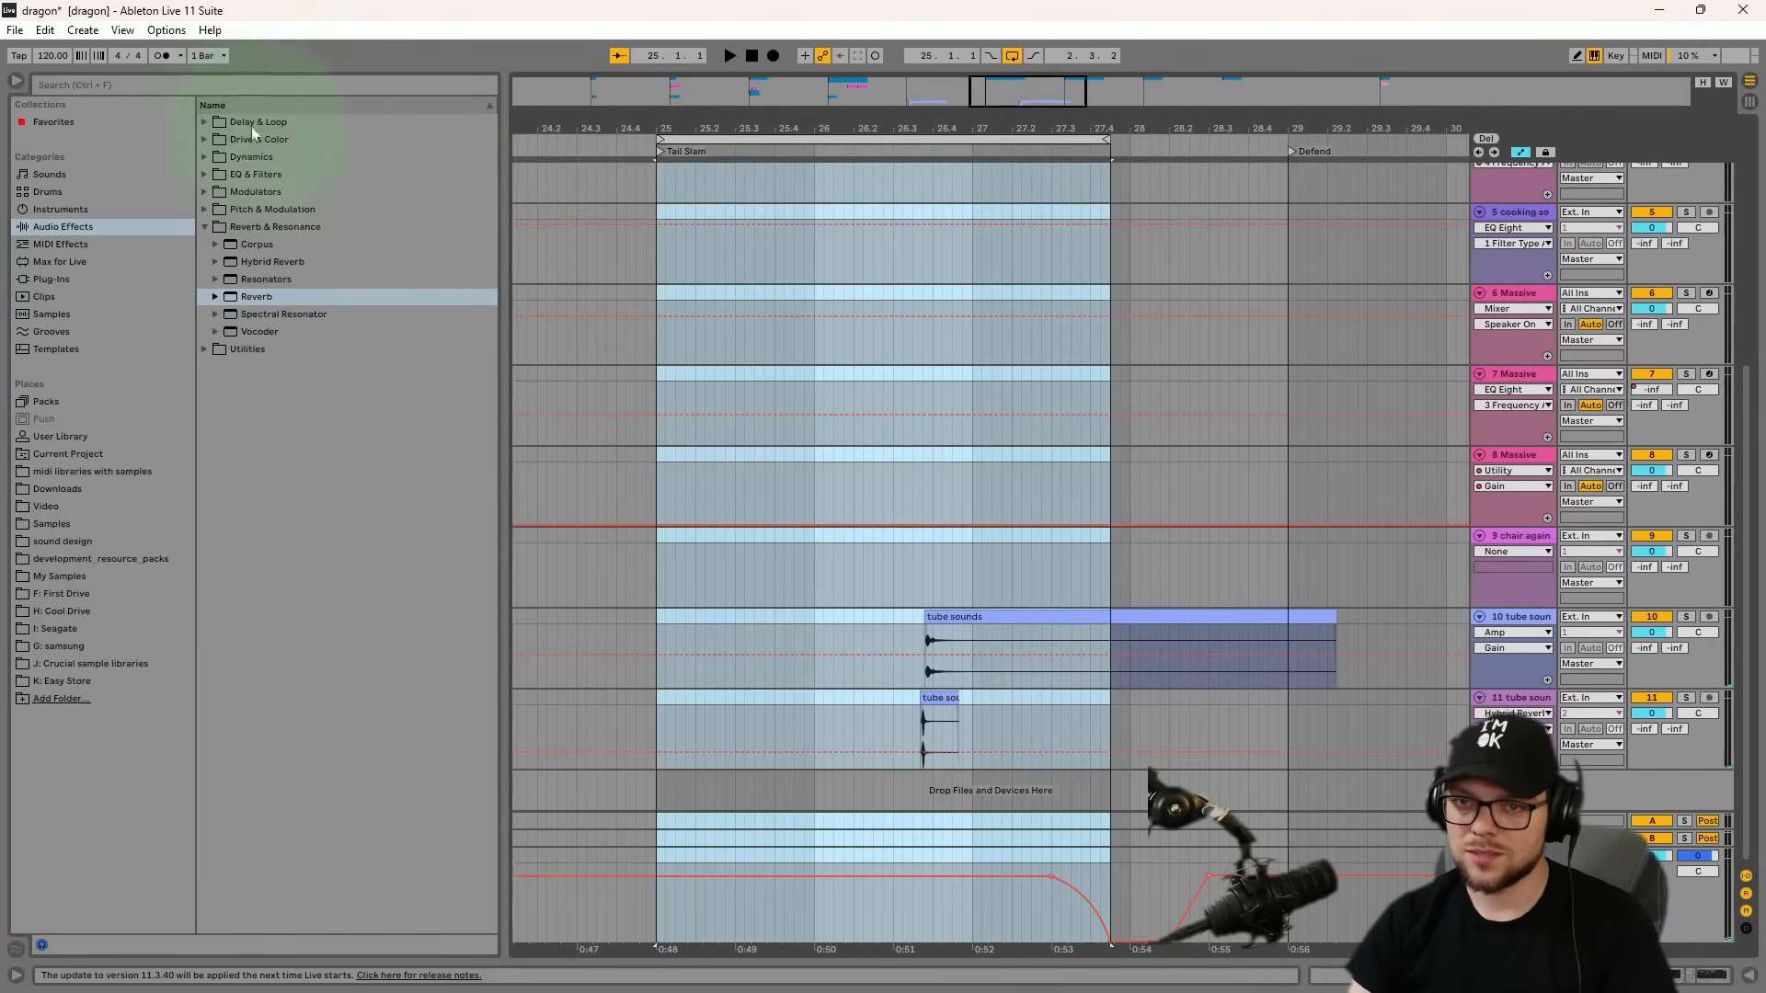
left_click(15, 30)
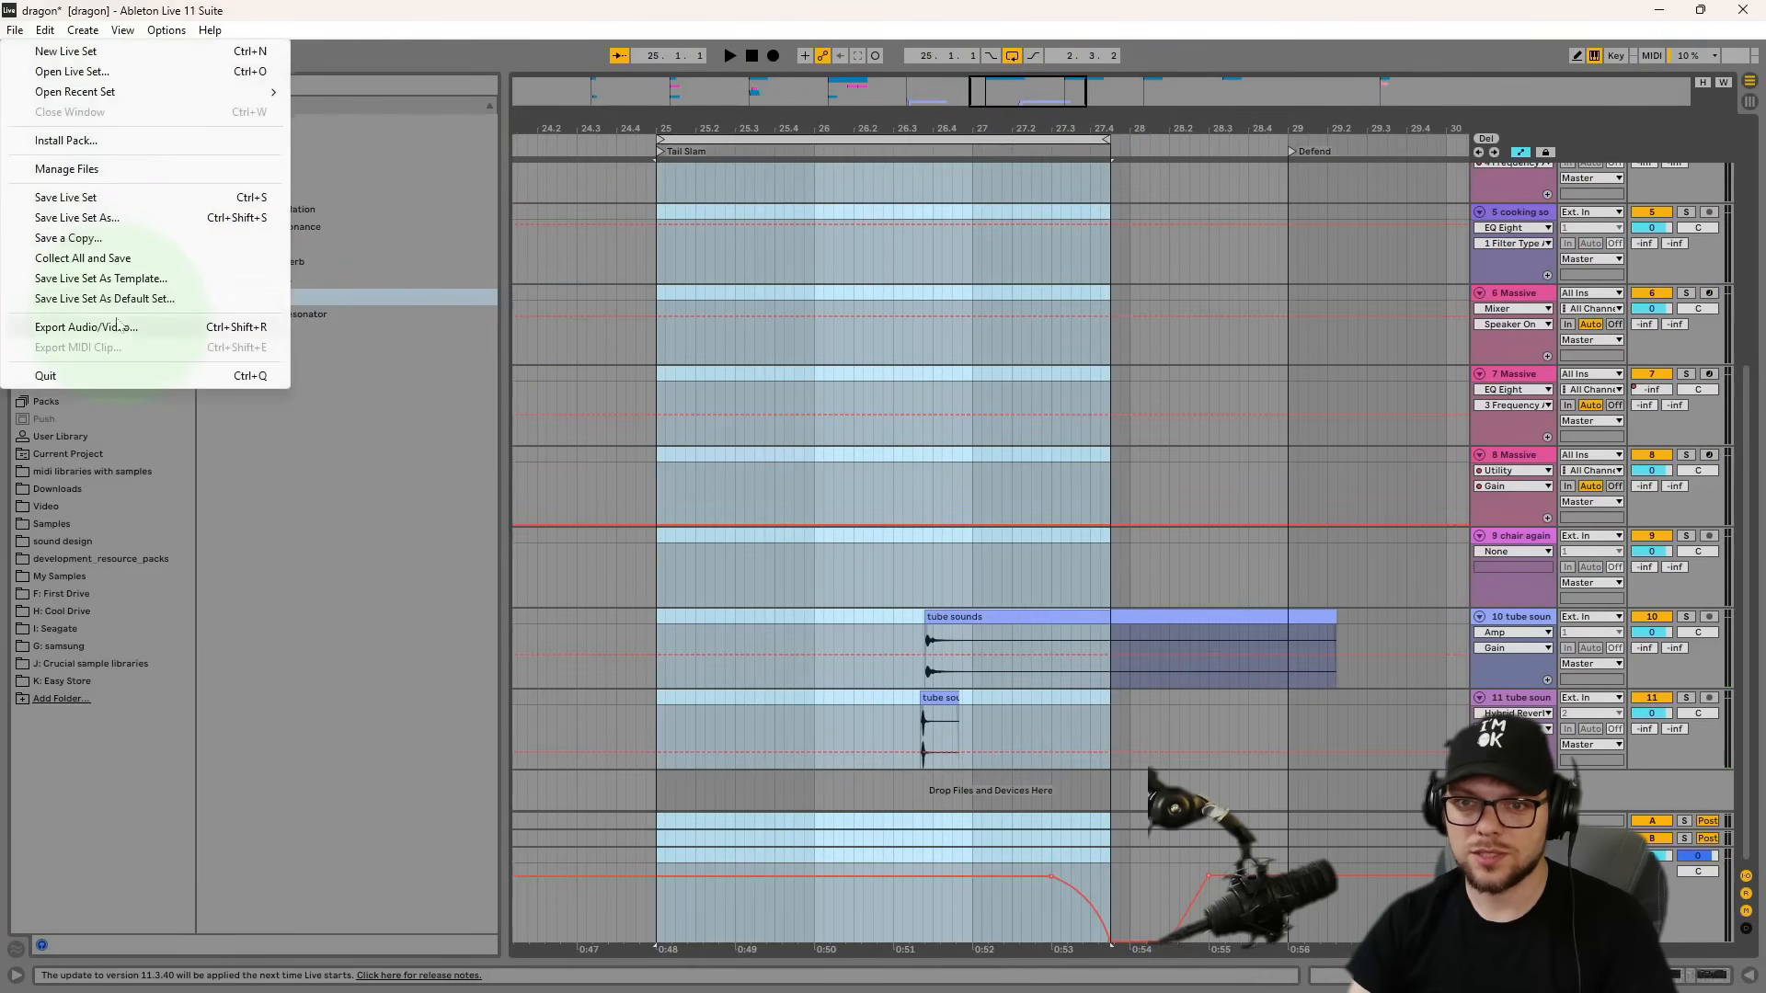
left_click(86, 327)
left_click(848, 765)
type("ultimate")
key("Return")
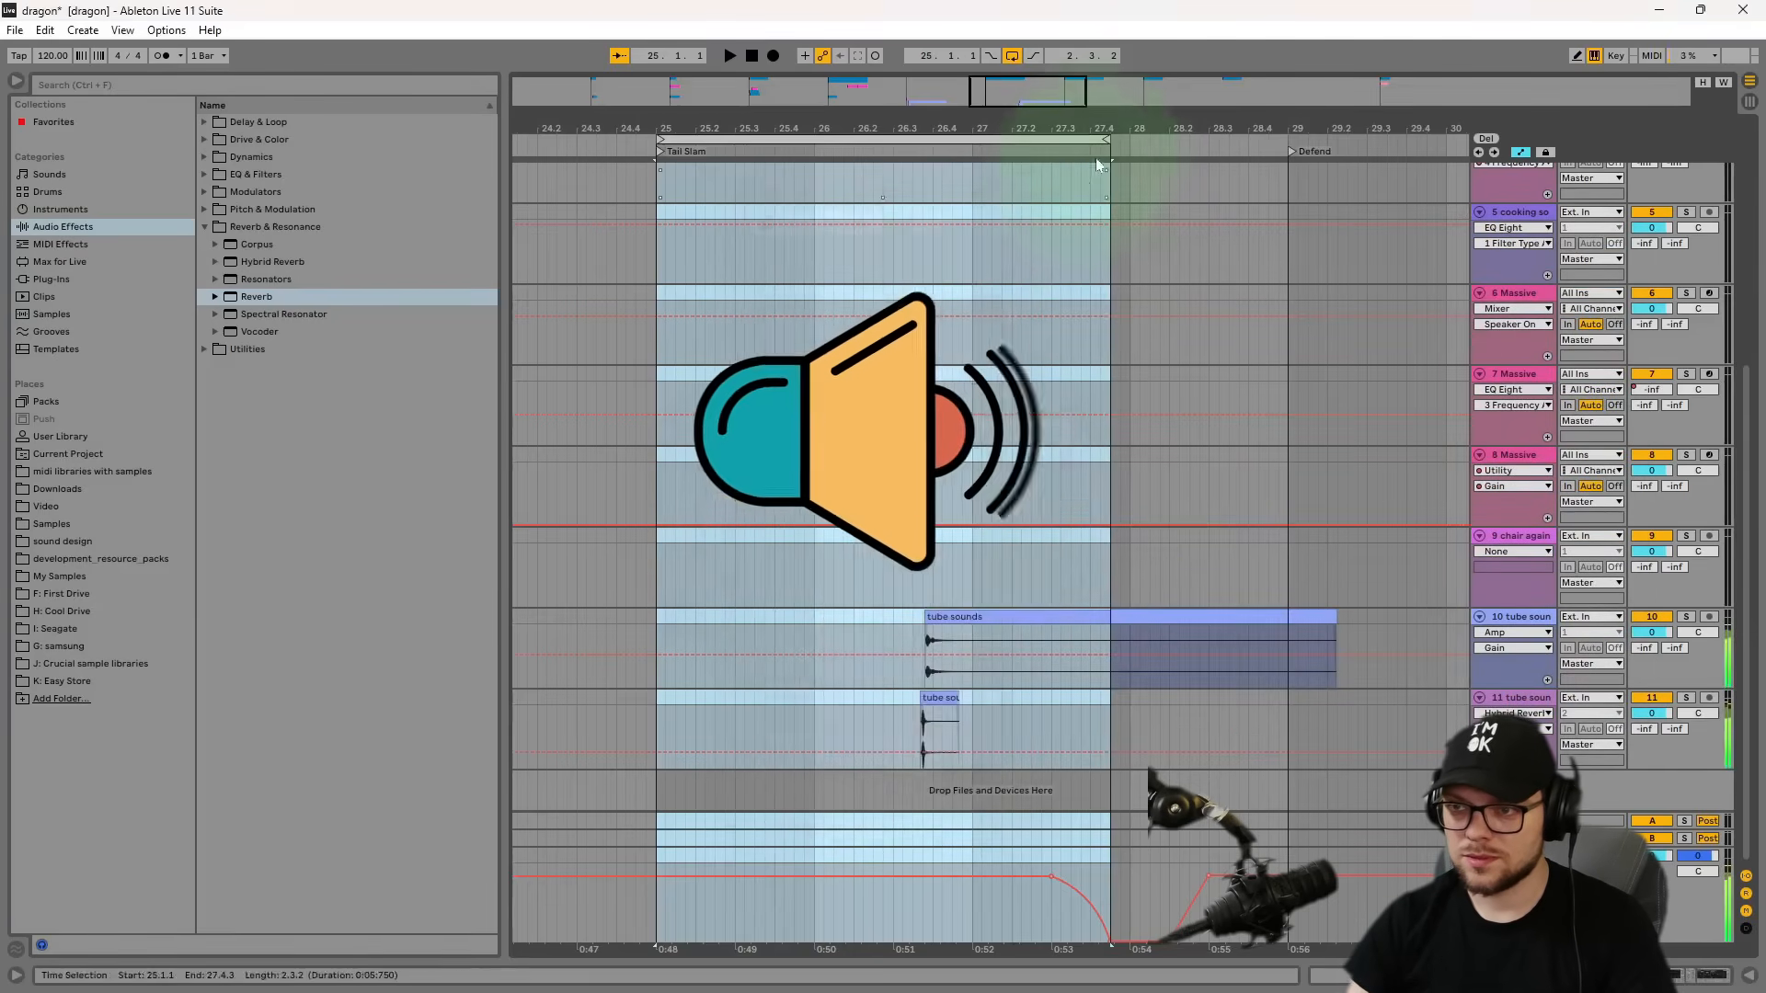
Export the looped Defend range, starting at 29.1.1 with a length of 2.1.0, as a WAV named defend.
left_click_drag(1096, 157, 972, 163)
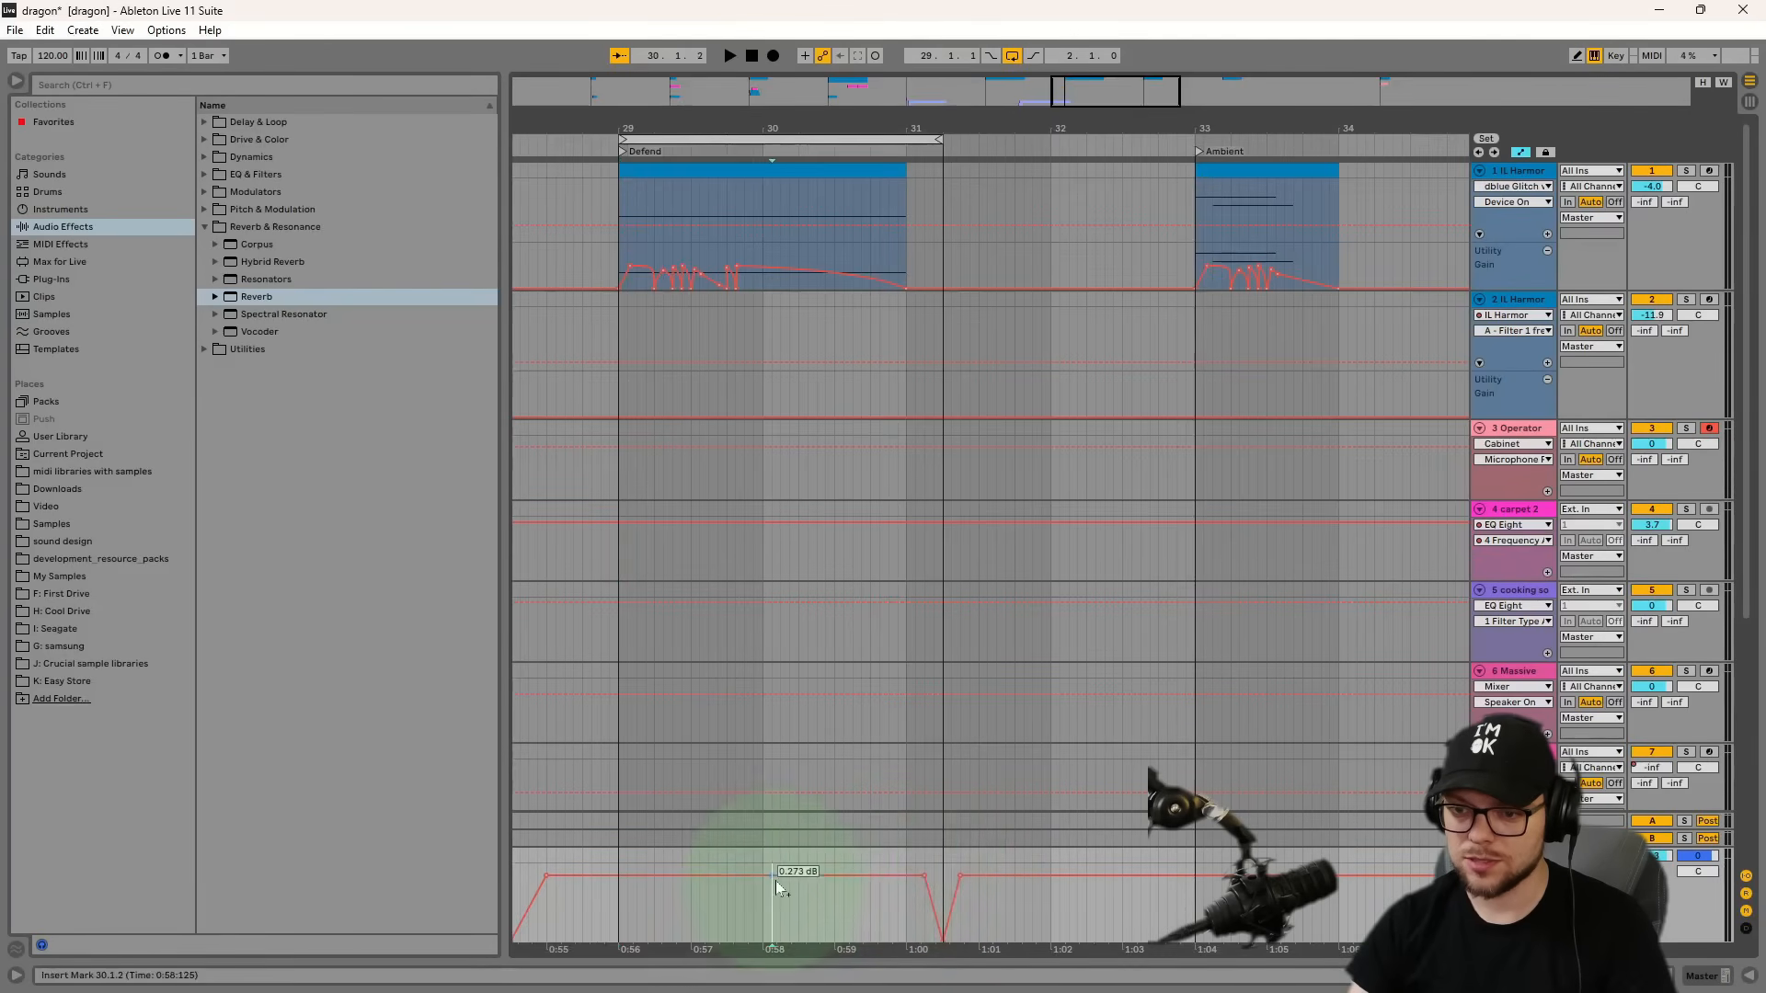
left_click(15, 29)
left_click(92, 323)
left_click(850, 764)
type("defend")
key("Return")
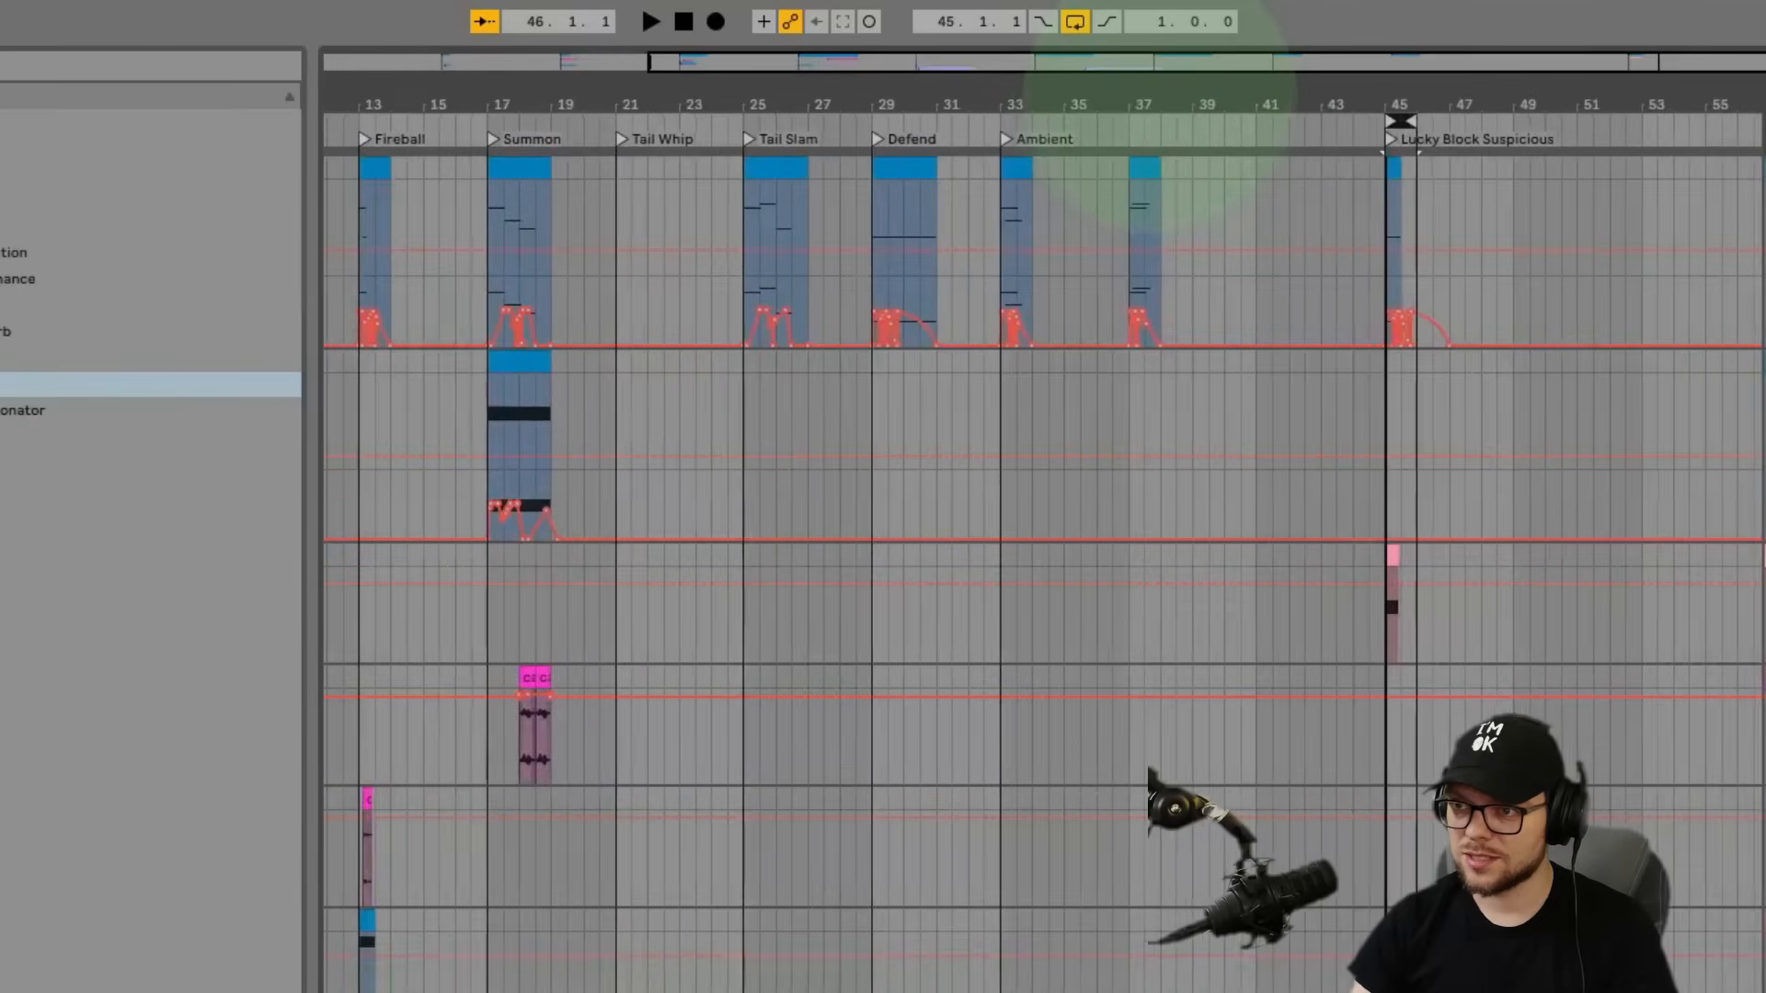
Copy the Defend clip on the first IL Harmor track to bar 49, after Lucky Block Suspicious.
left_click_drag(1159, 97, 1150, 120)
left_click_drag(1295, 99, 1104, 93)
left_click(633, 175)
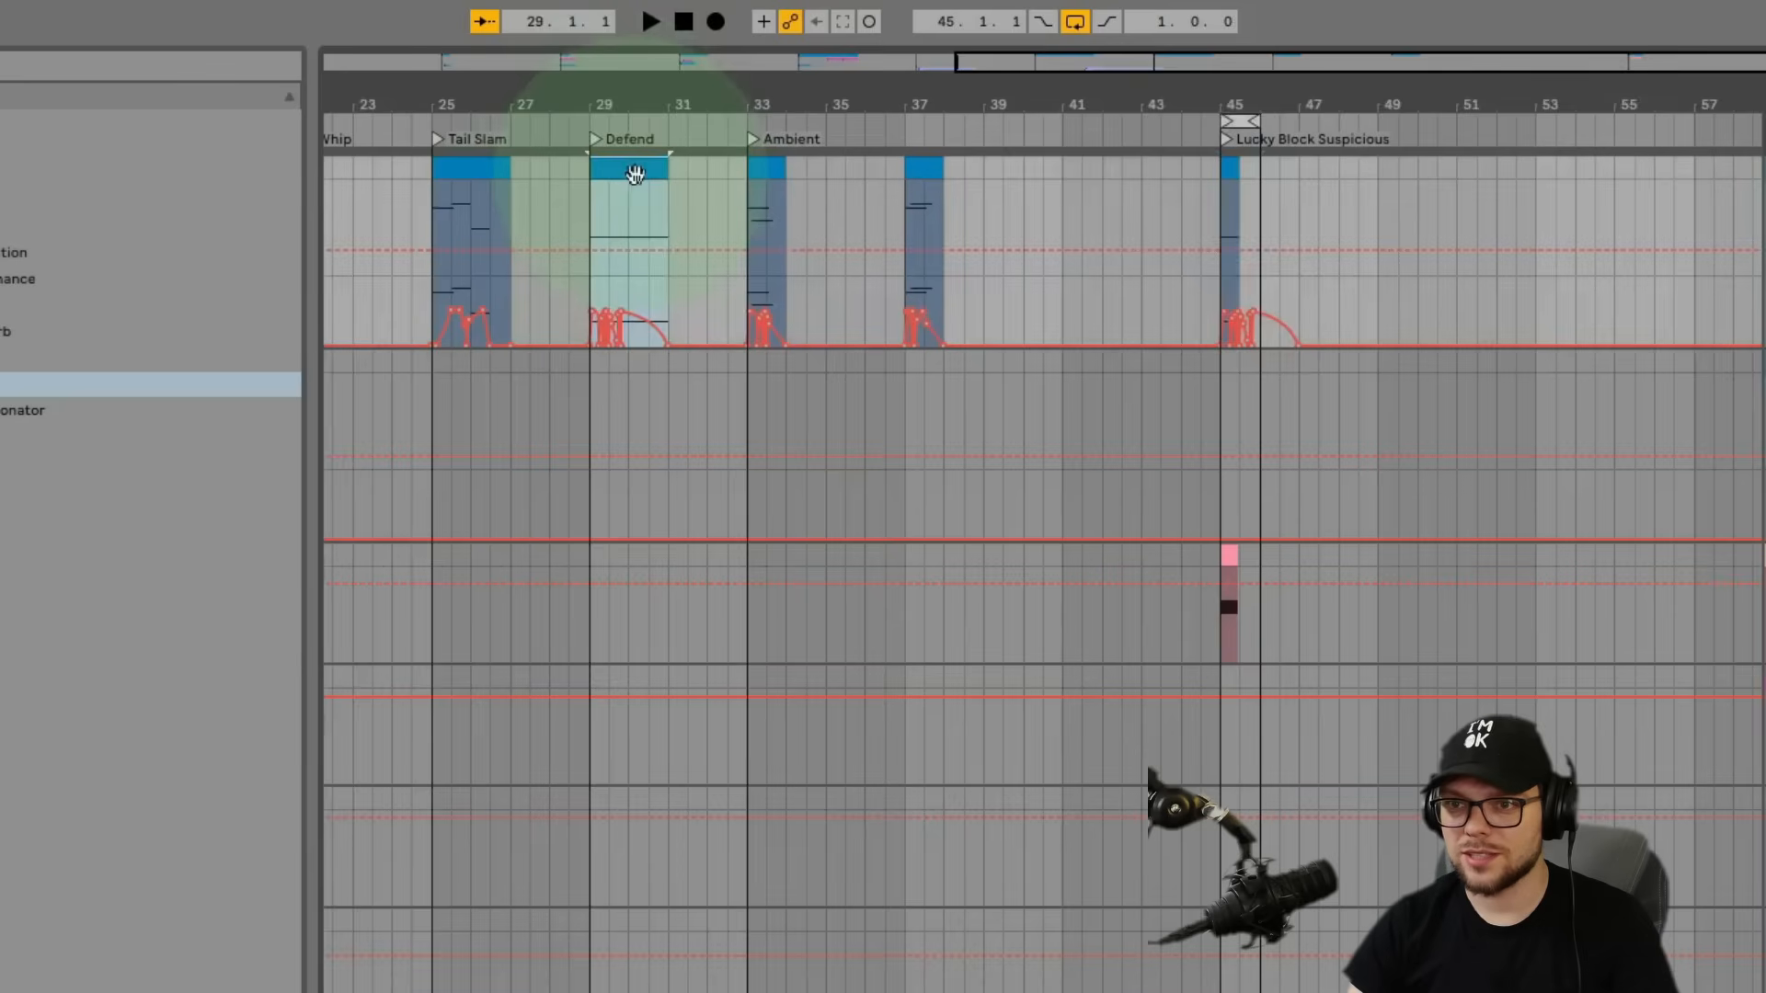
left_click(1382, 178)
key("ctrl+v")
Add a locator named destroyed sound at the start of the copied clip at bar 49.
left_click_drag(1441, 99, 1420, 113)
right_click(1286, 129)
left_click(1340, 183)
type("dest")
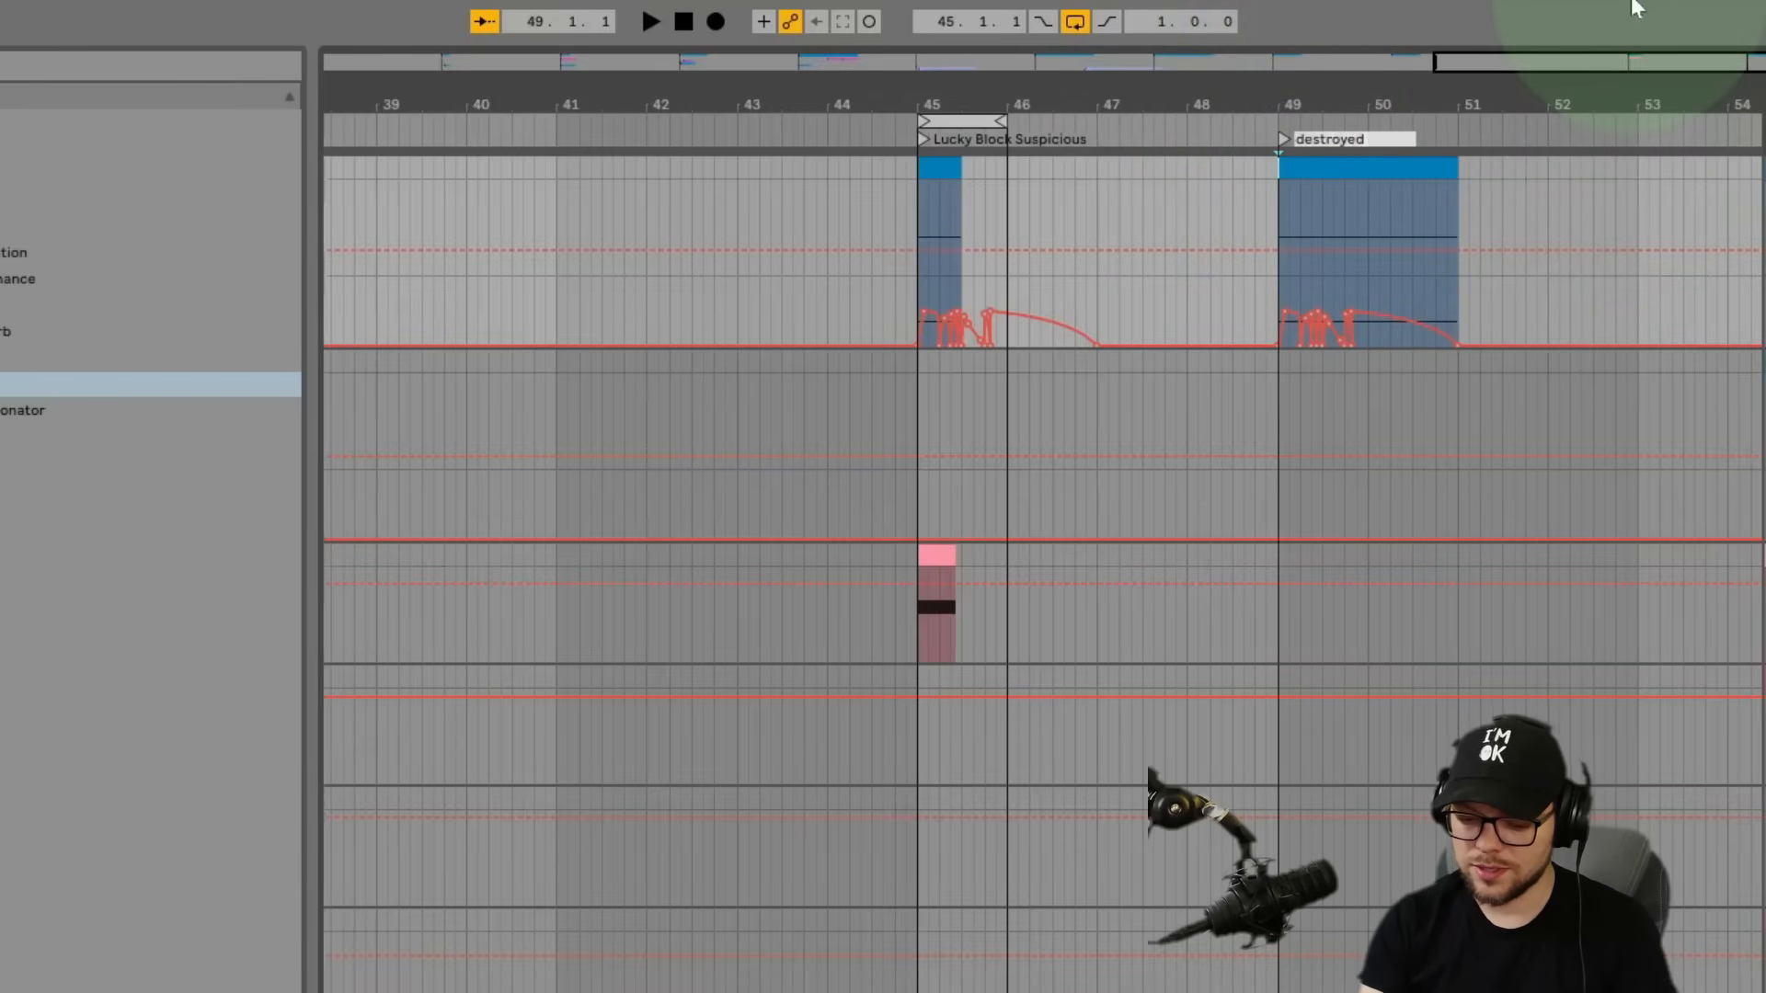
Transpose the note in the destroyed sound clip up to D#2.
double_click(1361, 170)
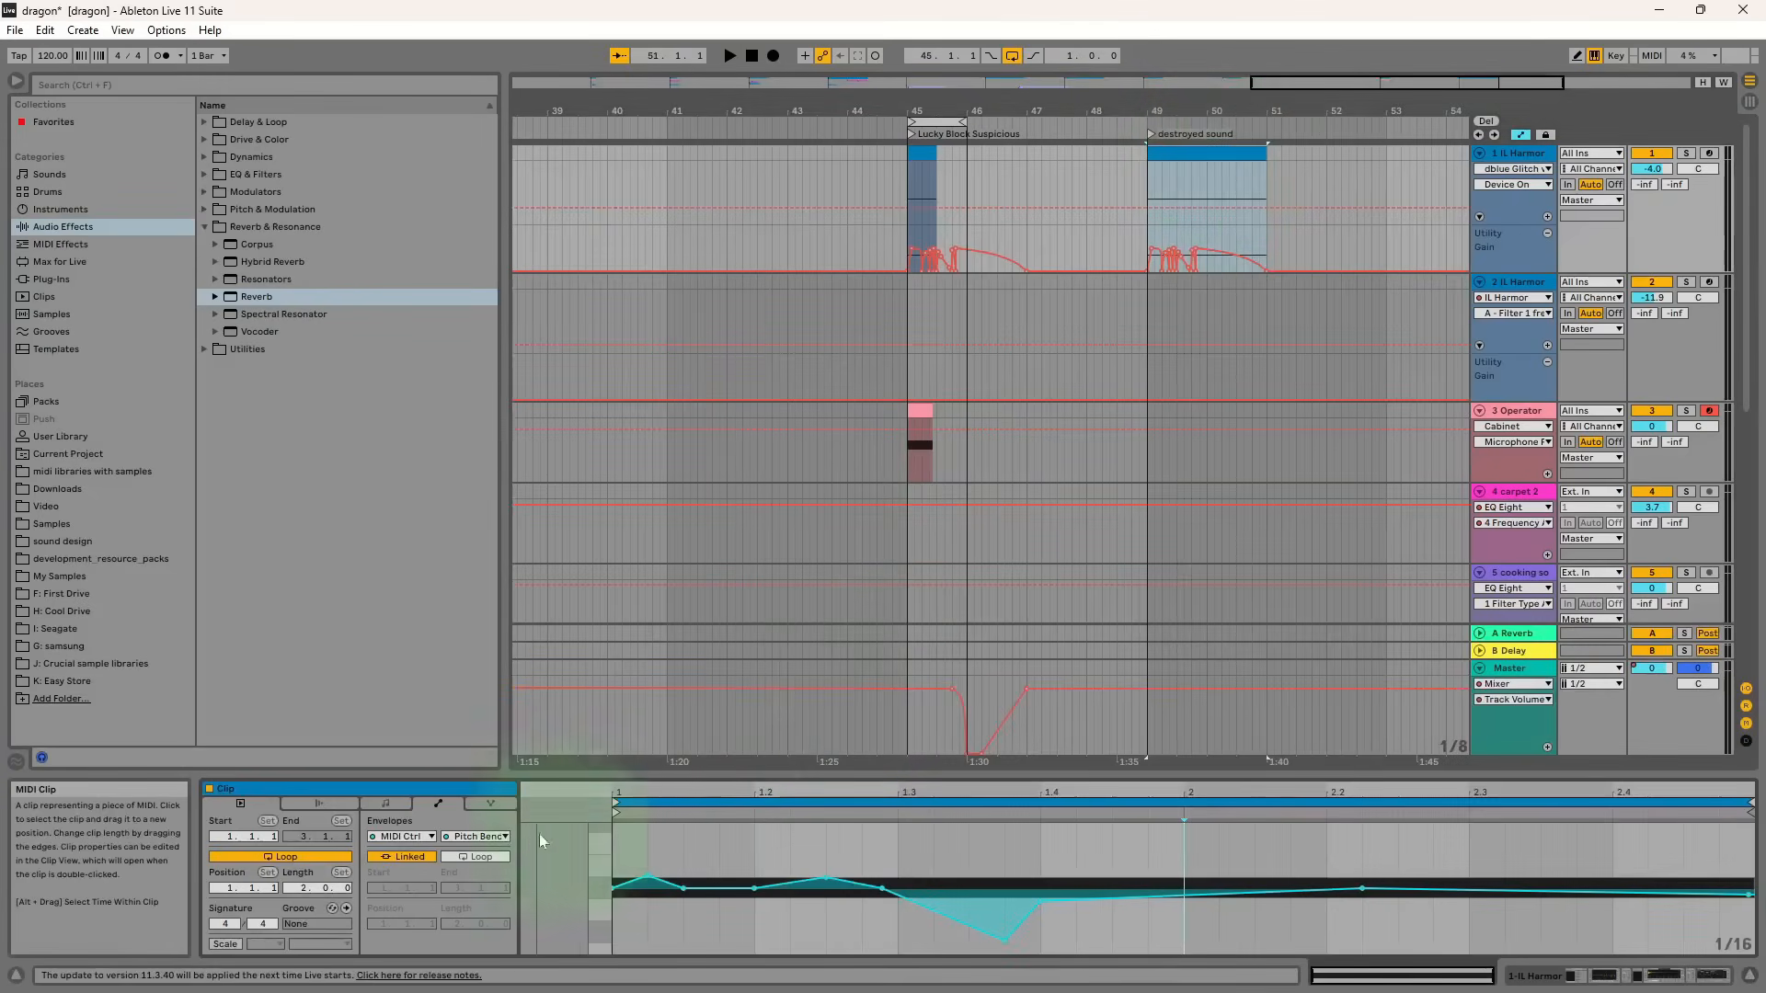
left_click(384, 803)
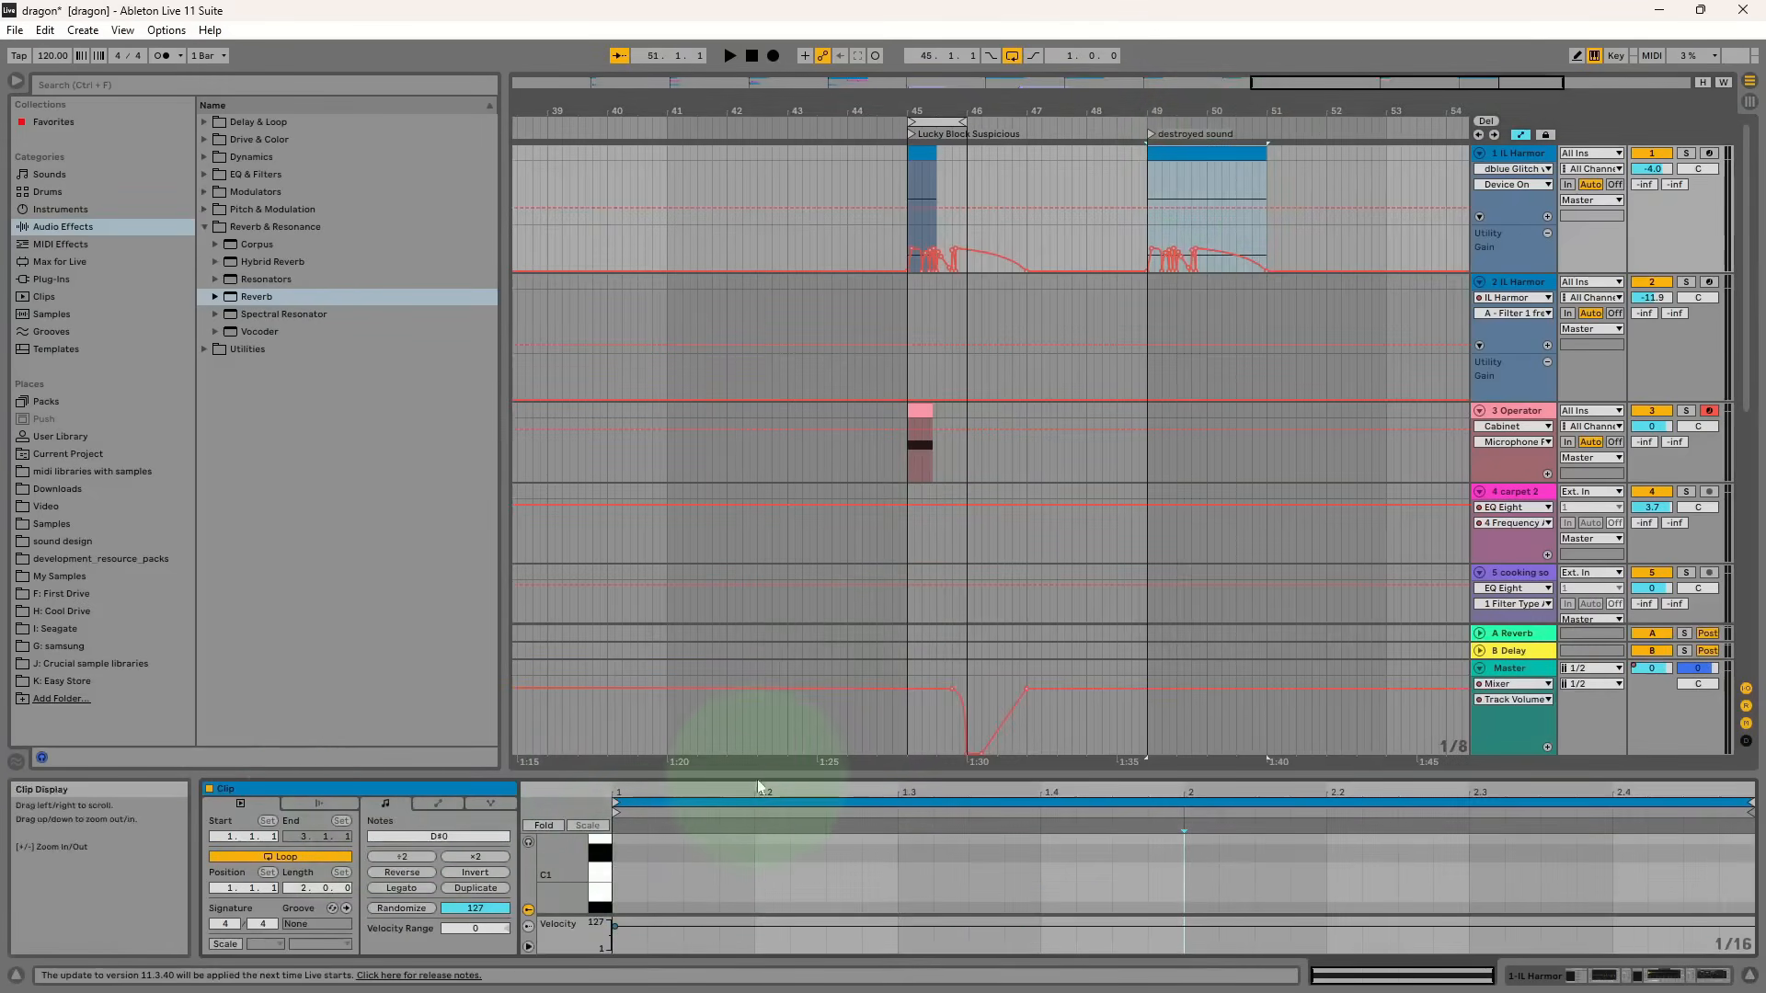
left_click_drag(772, 776, 828, 540)
left_click_drag(843, 715, 875, 842)
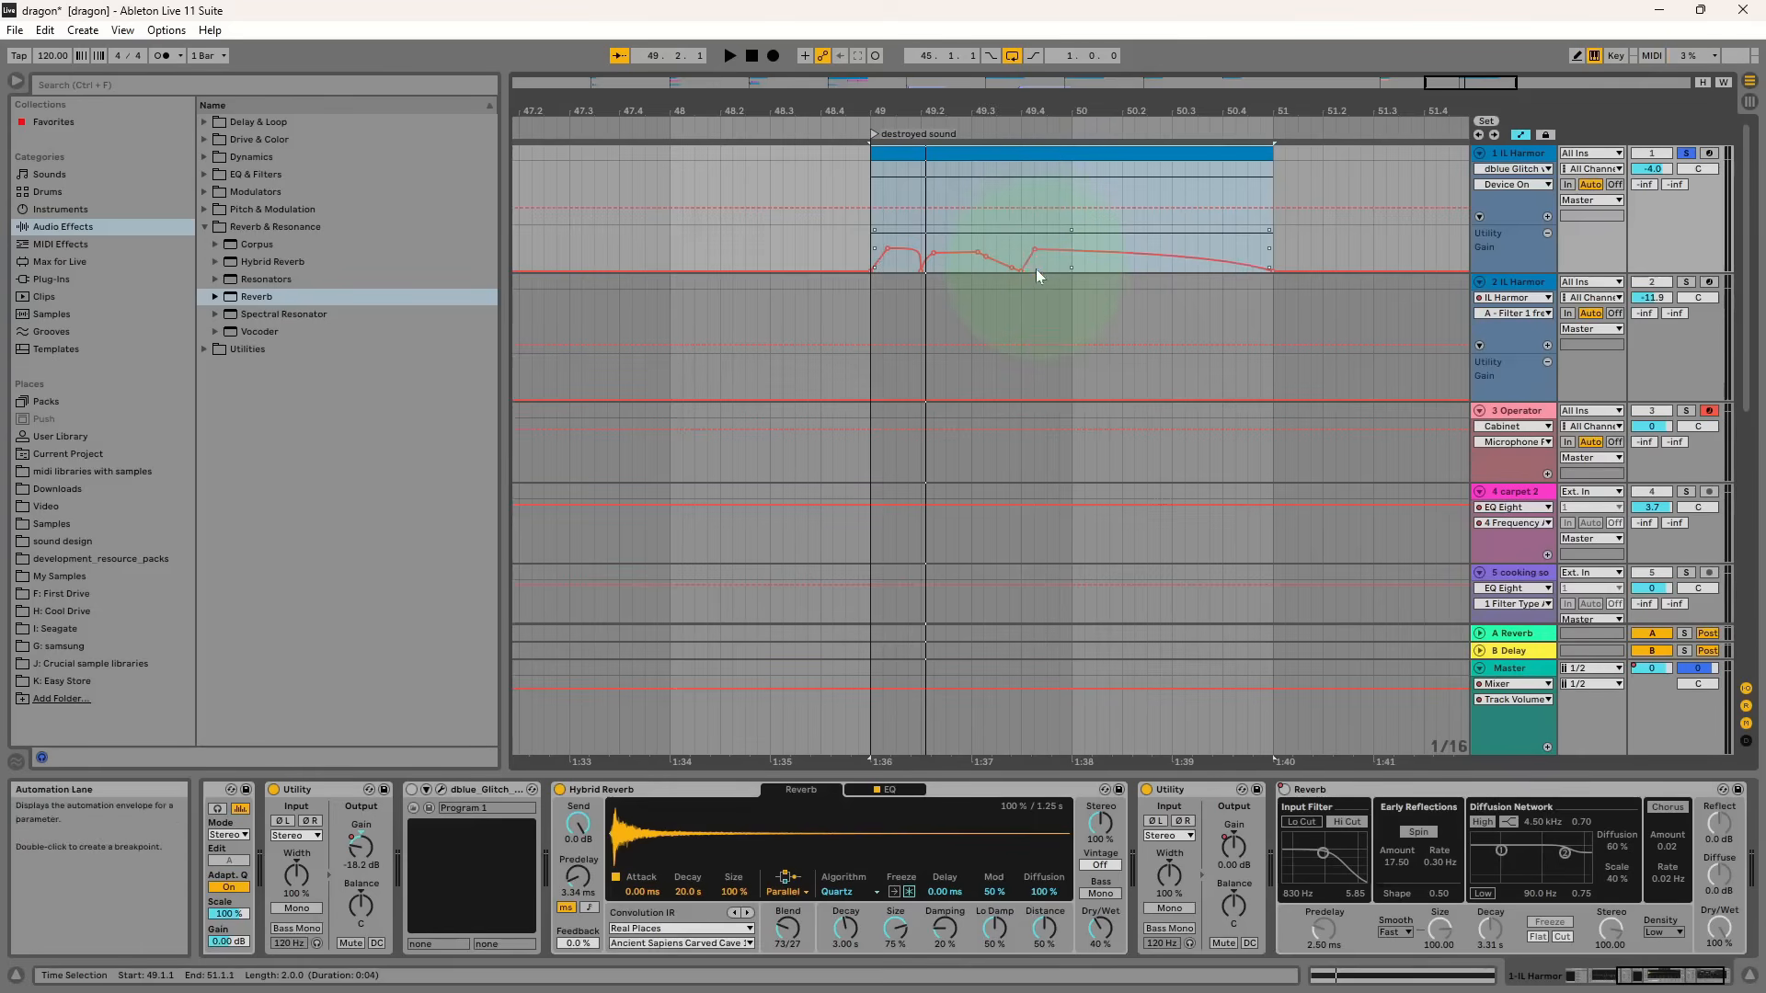
Lower the late peak of the destroyed sound clip's gain curve to about -28.9 dB and reshape its EQ Eight 2 Frequency automation.
mouse_move(1034, 251)
left_mouse_down()
mouse_move(1085, 271)
mouse_move(1021, 256)
left_mouse_up()
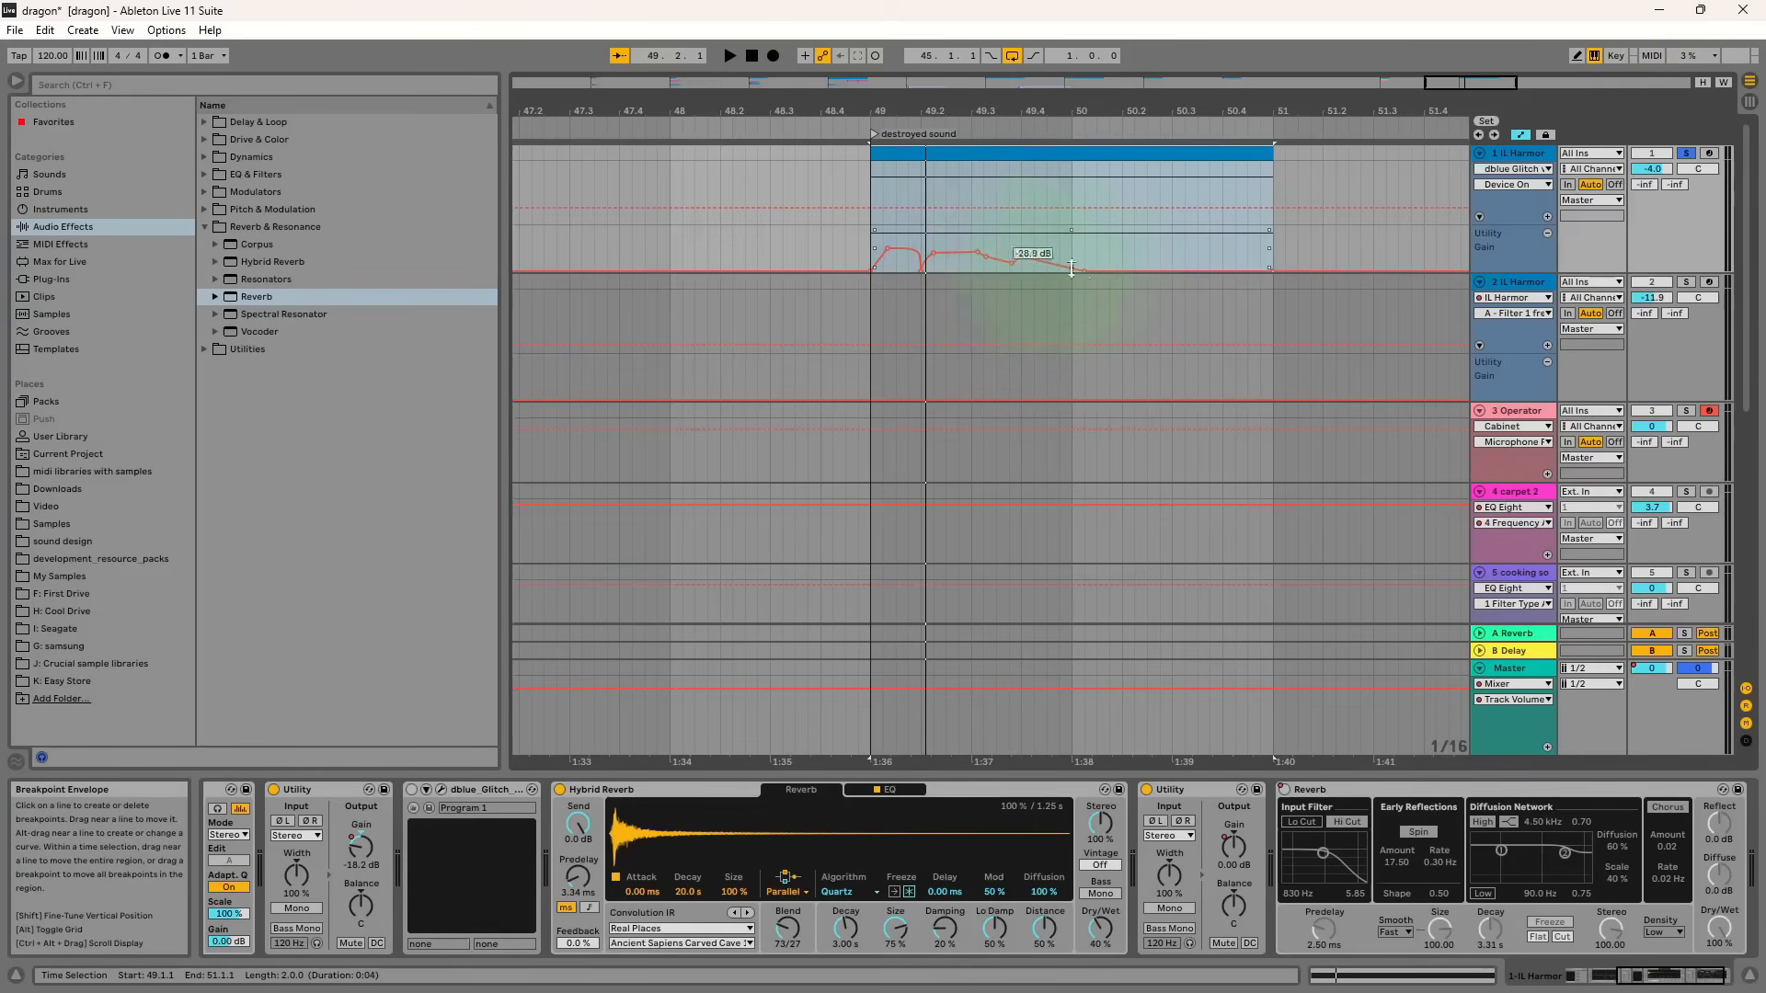
left_click(1679, 977)
left_click_drag(1678, 978, 1605, 975)
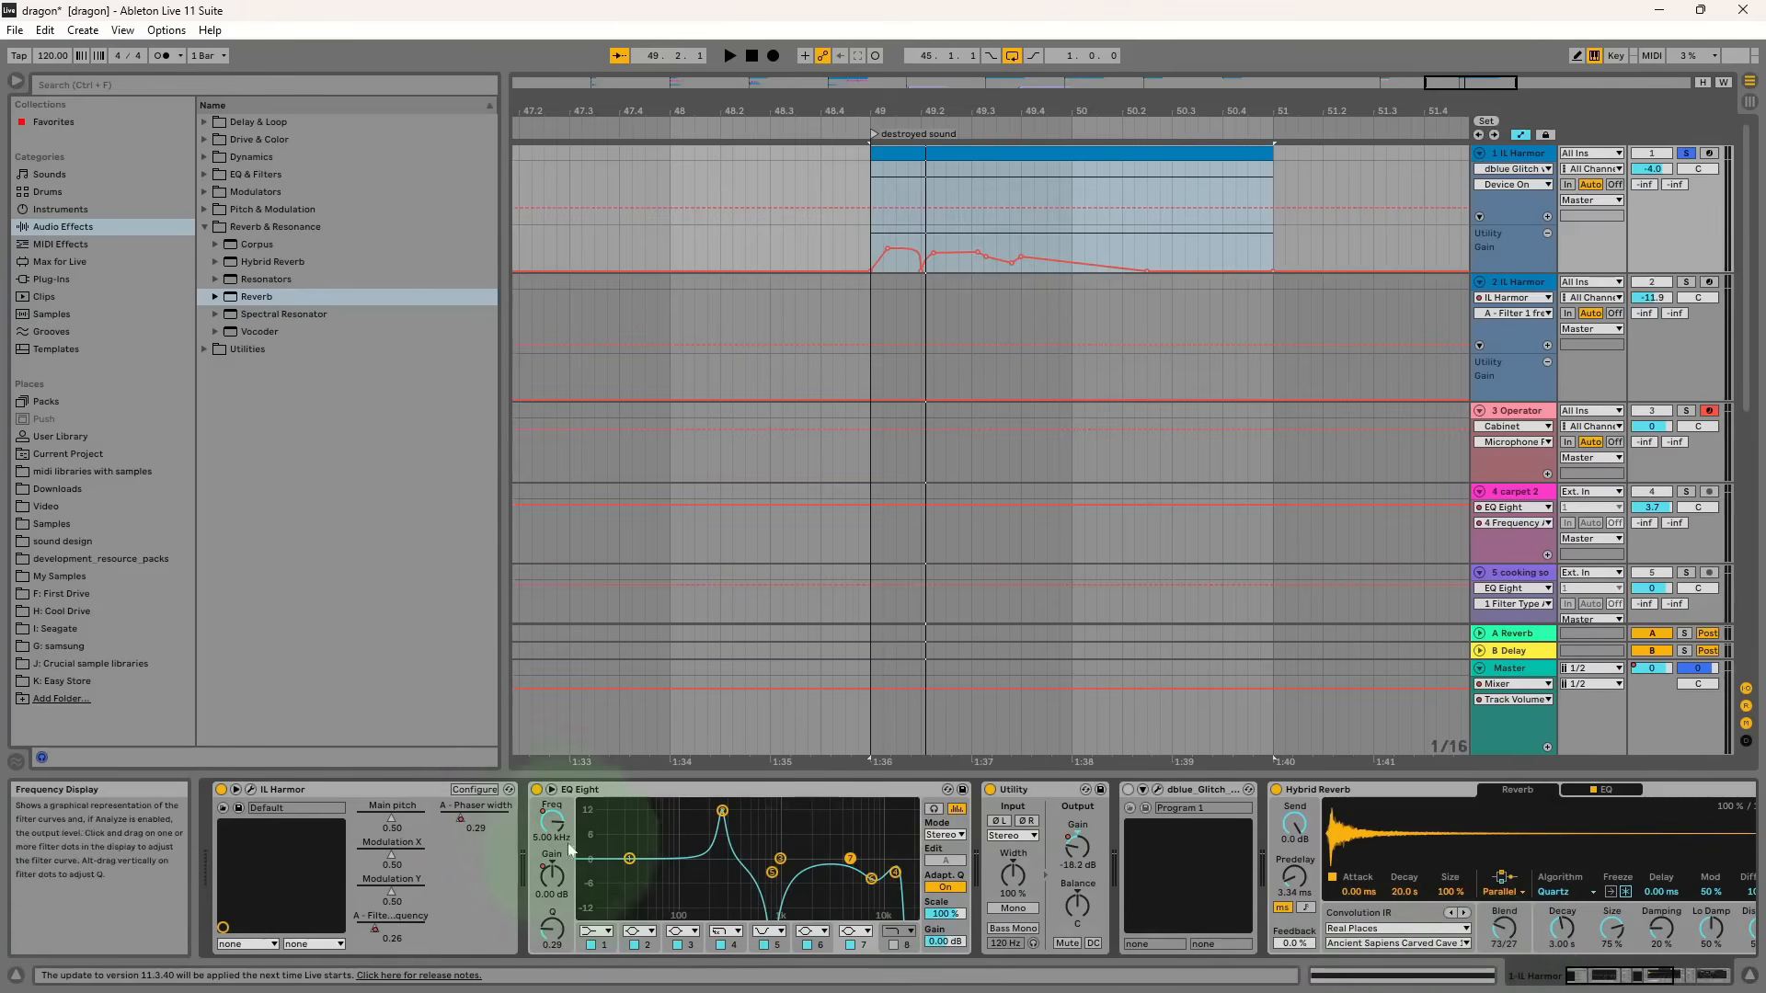
left_click(552, 822)
left_click_drag(956, 112, 918, 184)
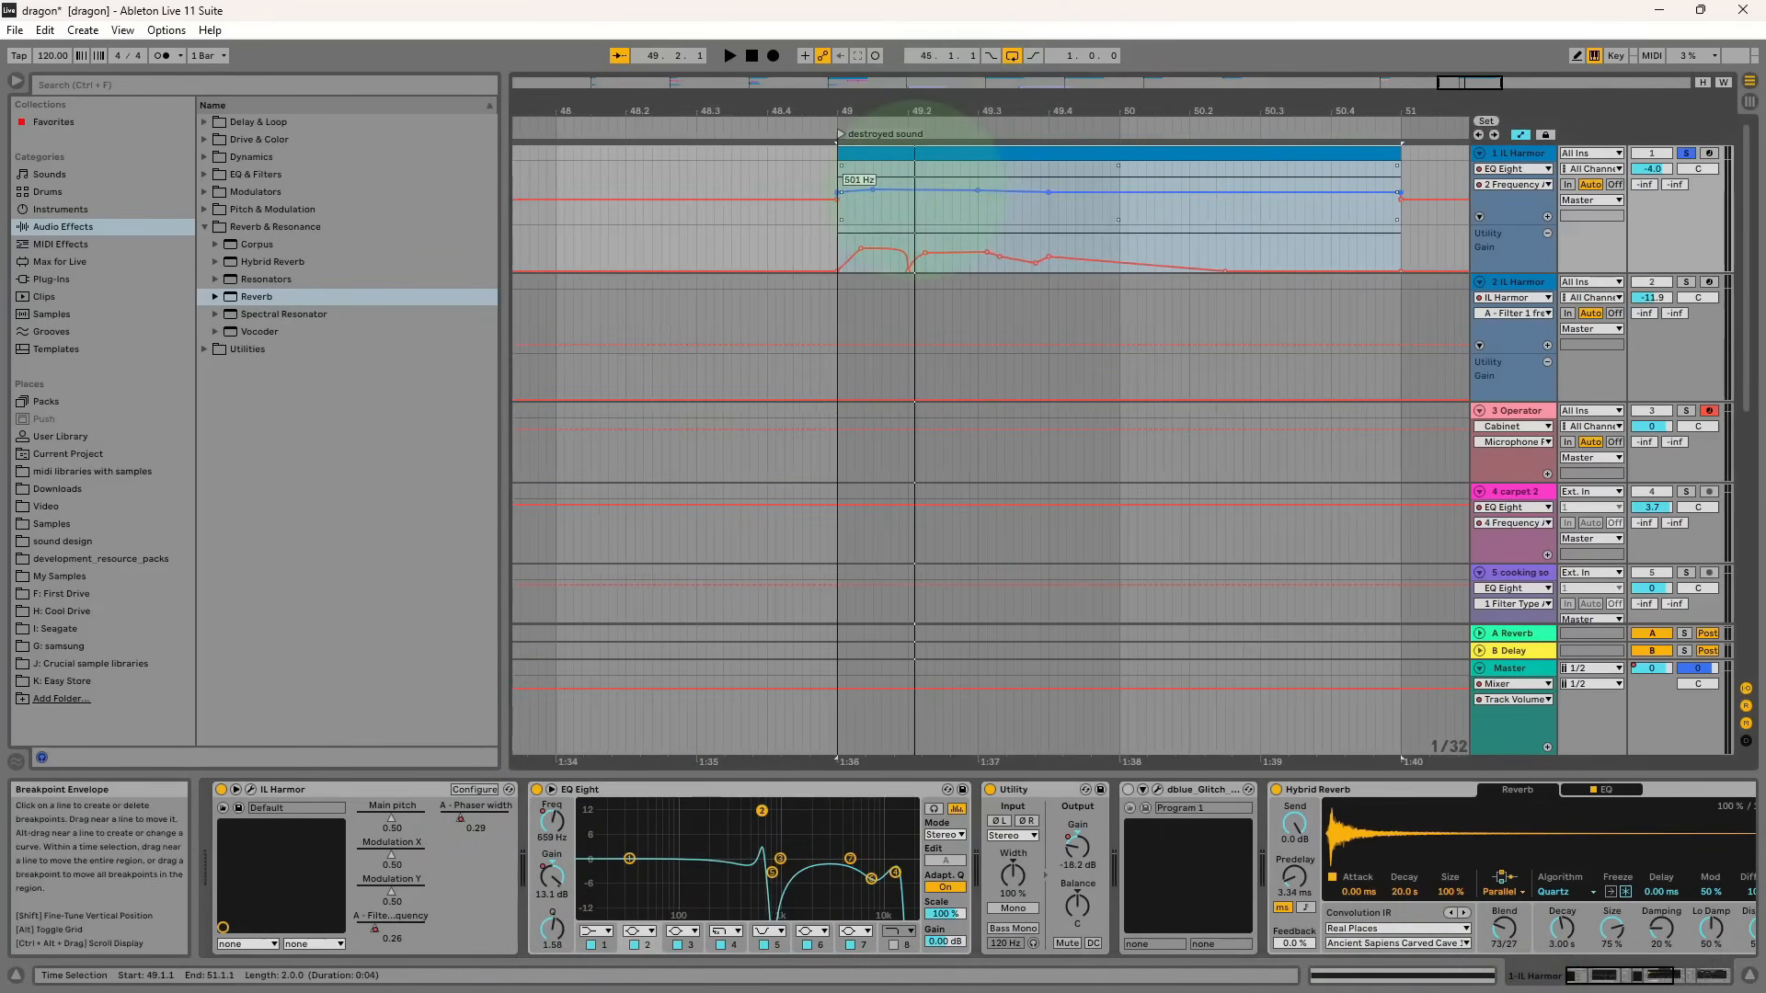
left_click(979, 192)
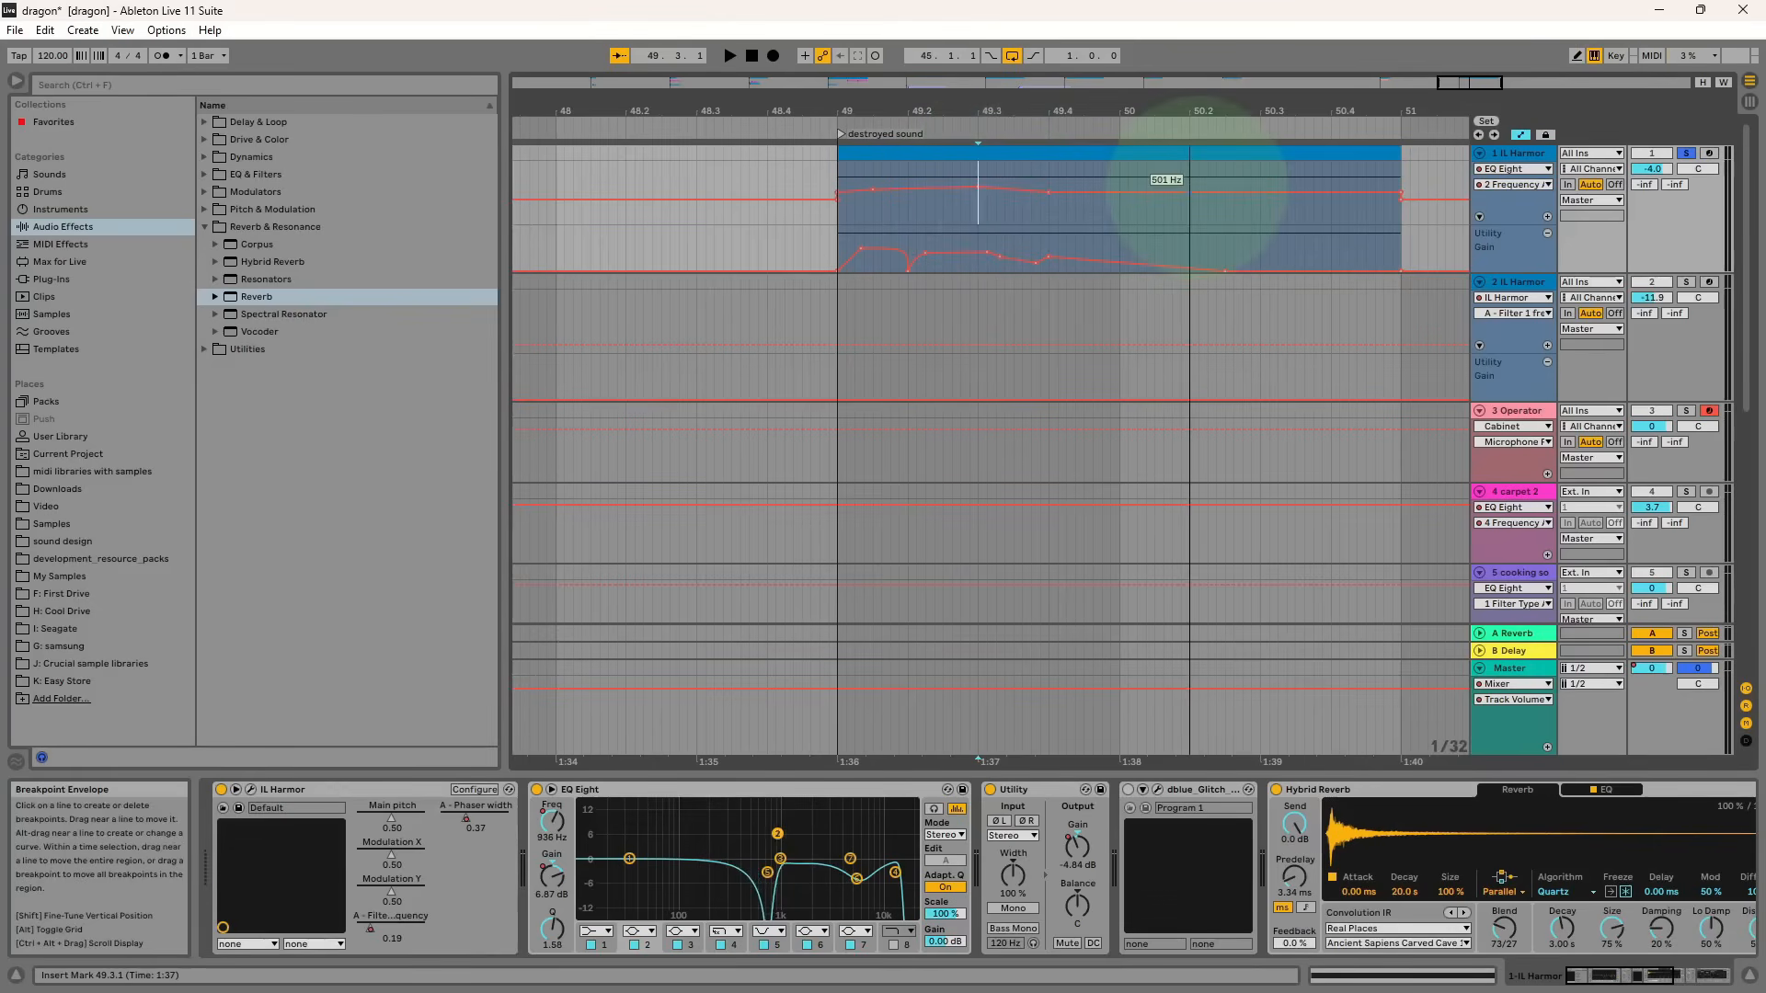
left_click(1158, 157)
key("space")
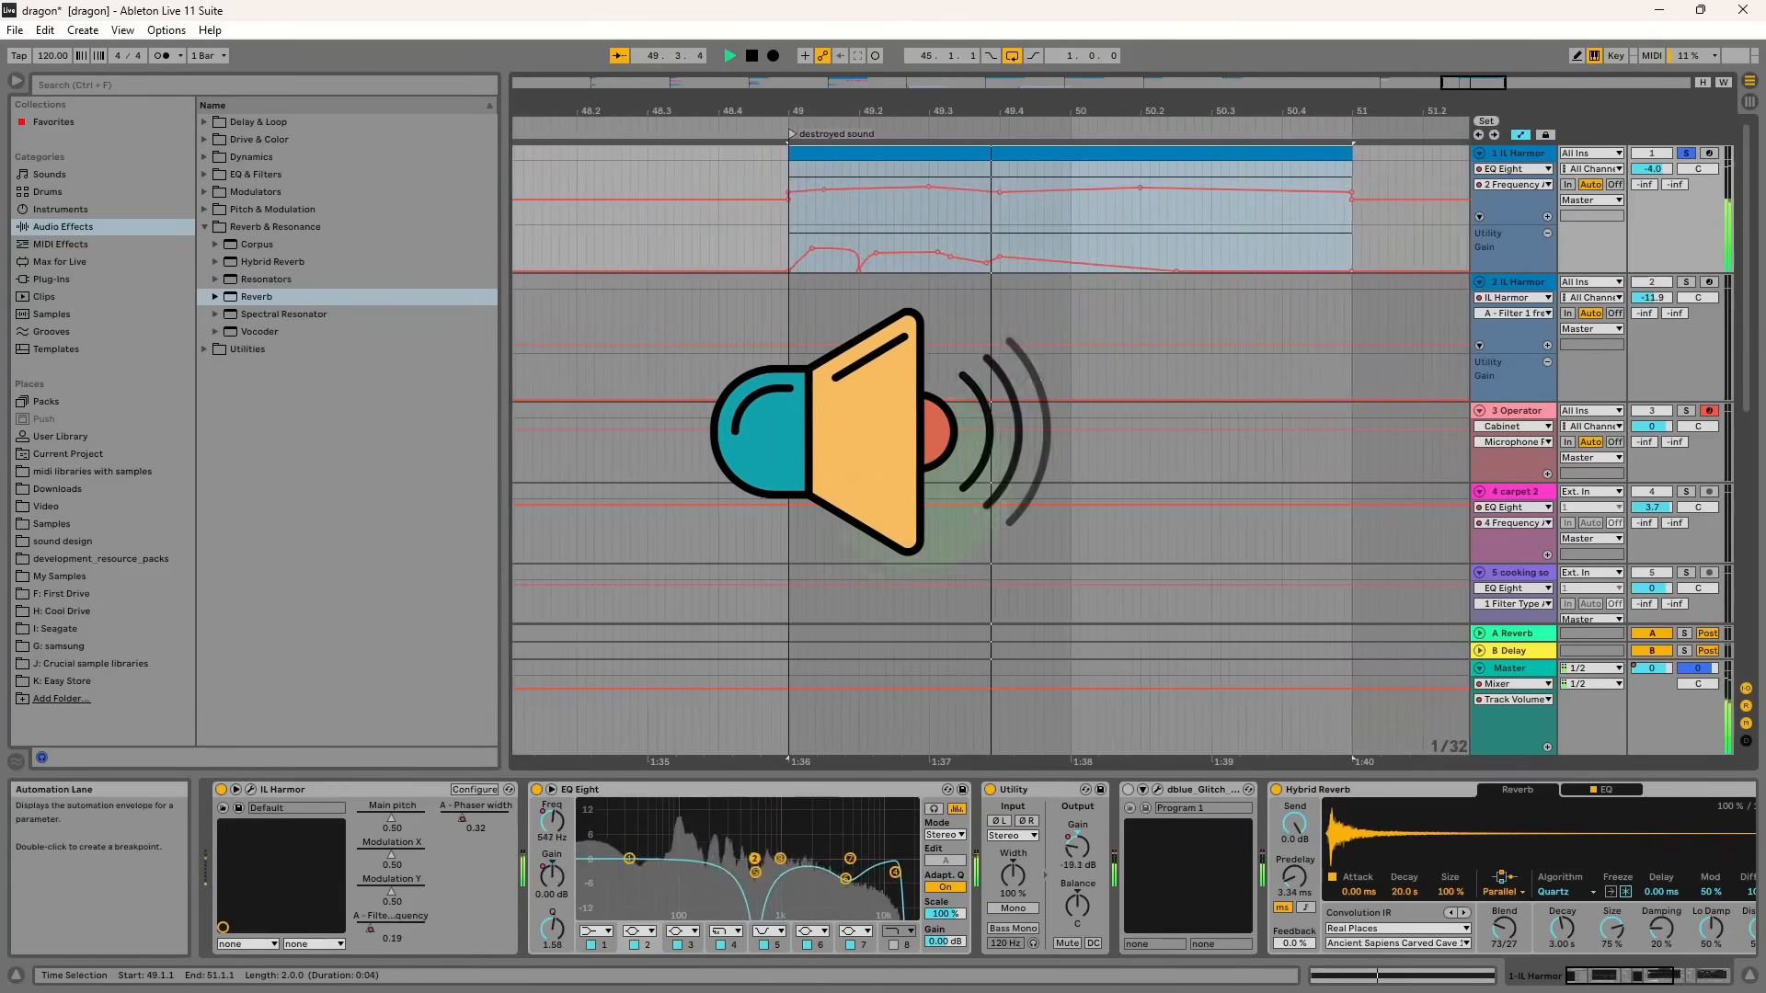
Raise the opening of the destroyed sound clip's Pitch Bend envelope and lift the dip before 1.4 to about zero.
double_click(978, 156)
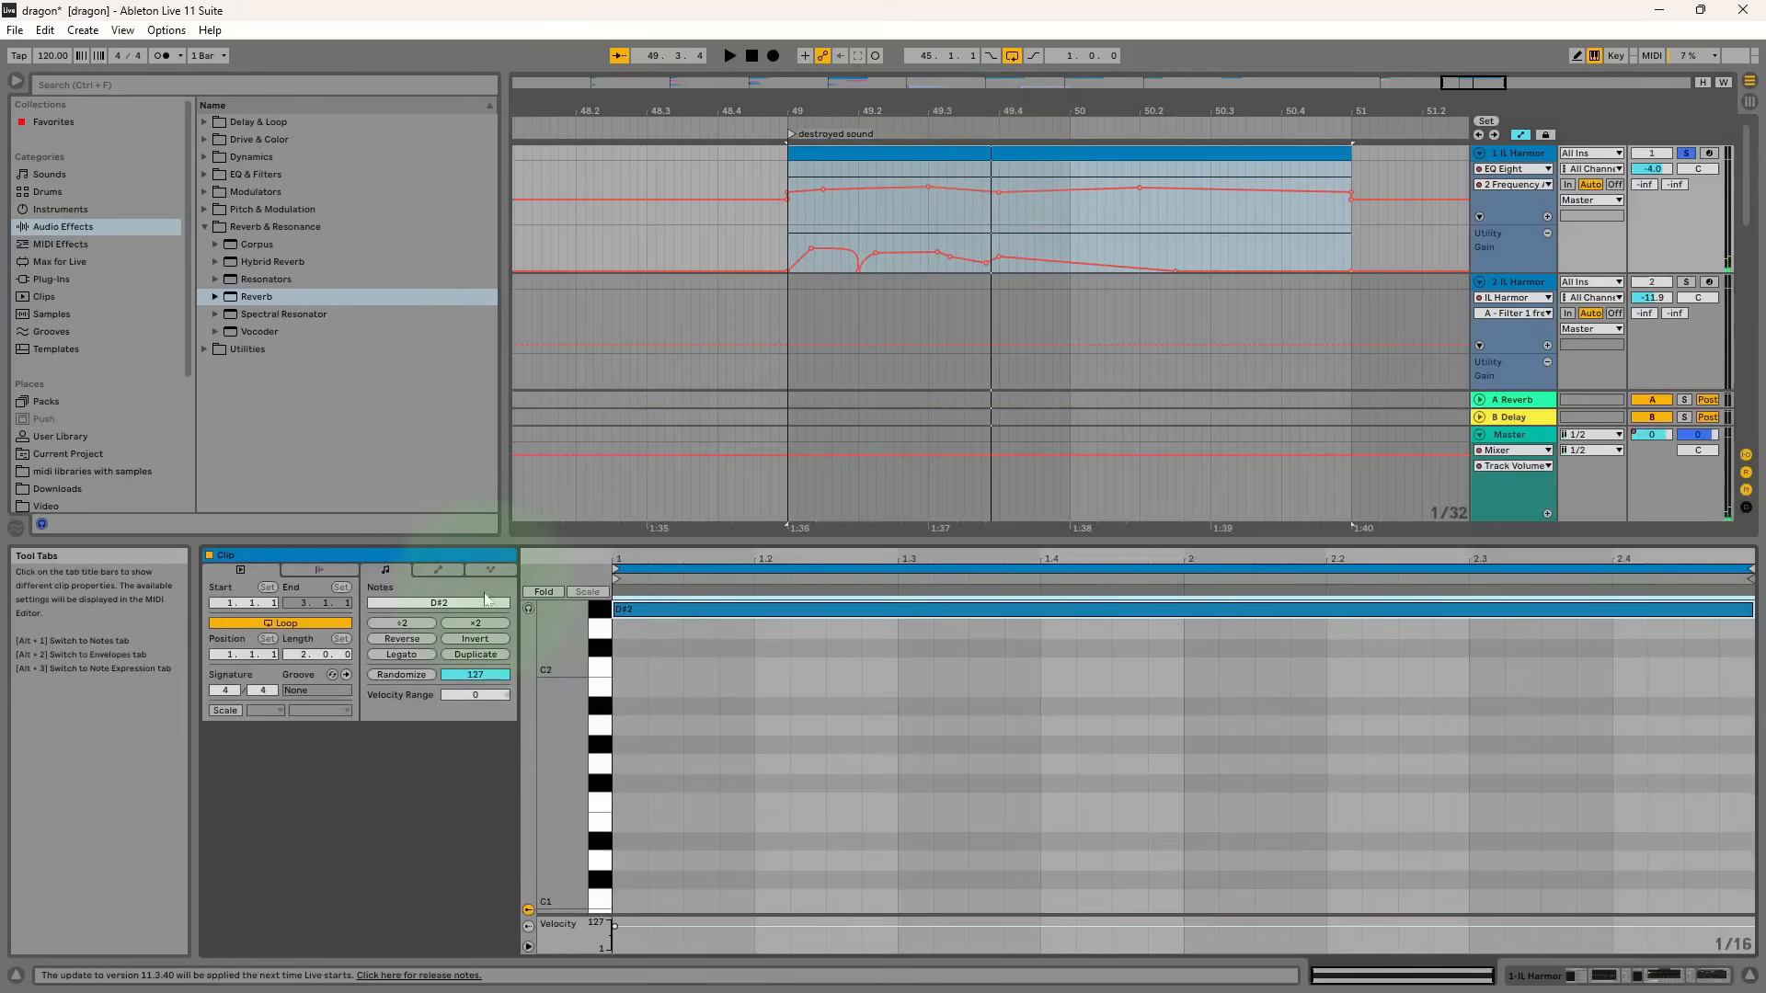
left_click(441, 570)
left_click(1096, 755)
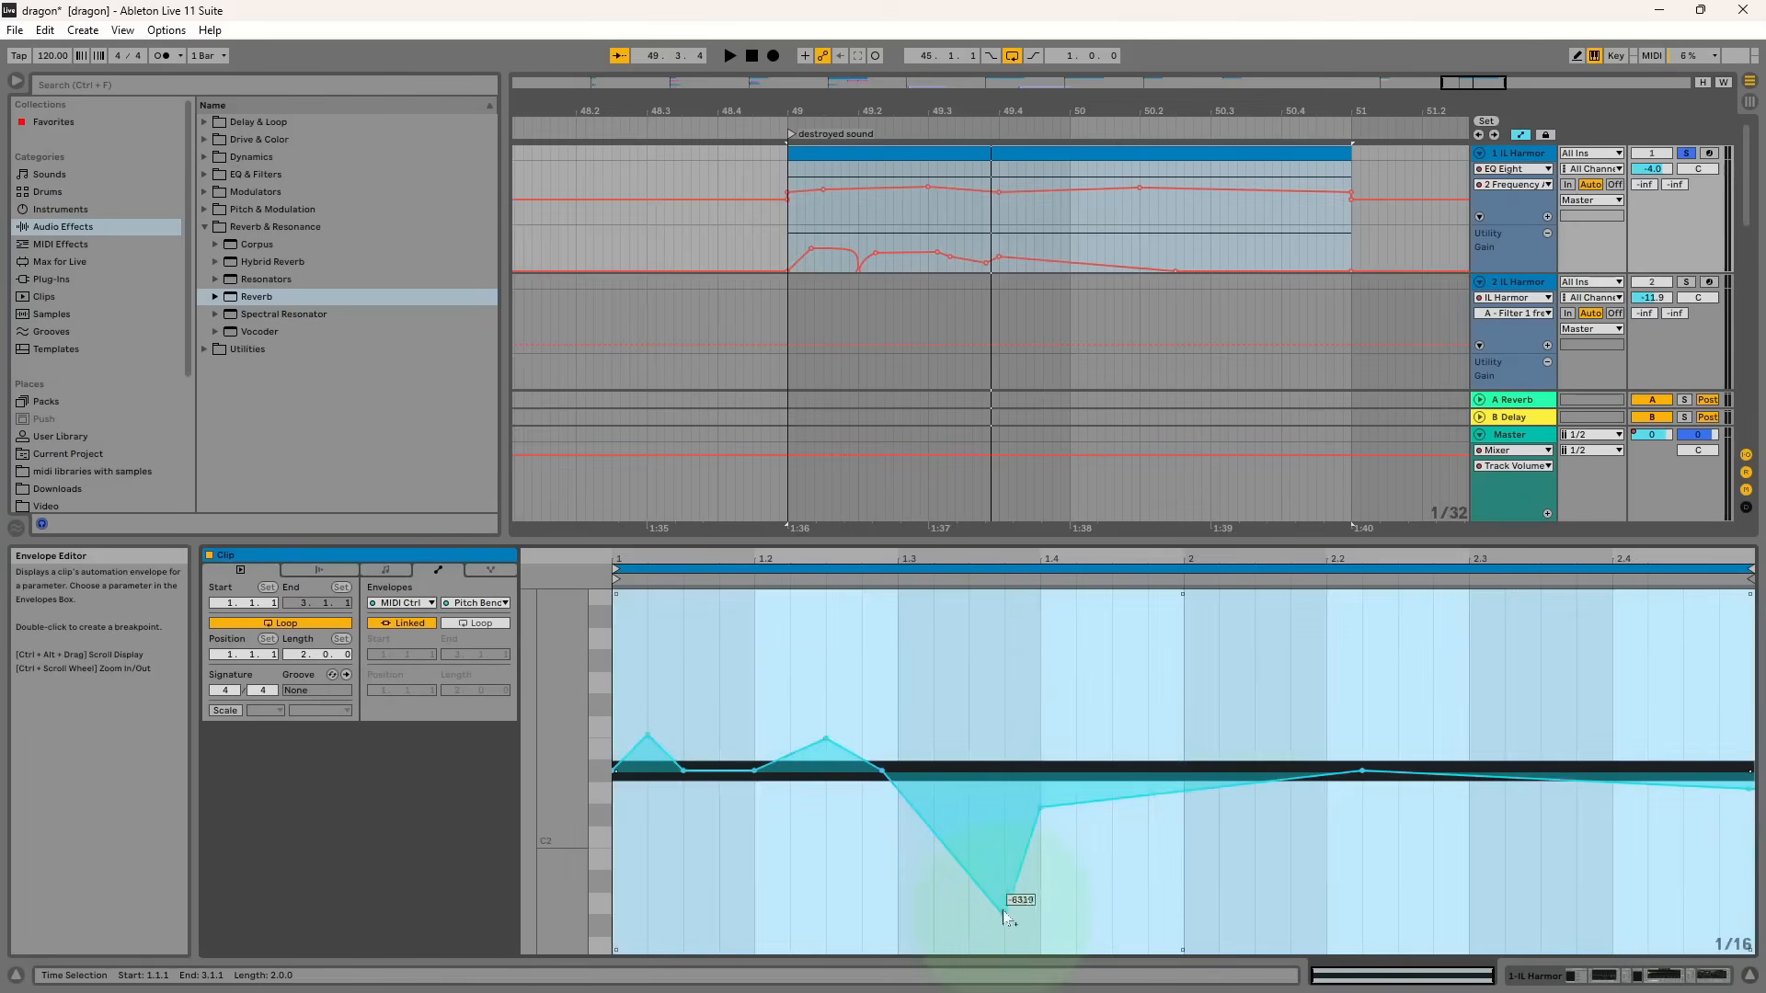
left_click_drag(1005, 918, 1005, 867)
left_click(719, 644)
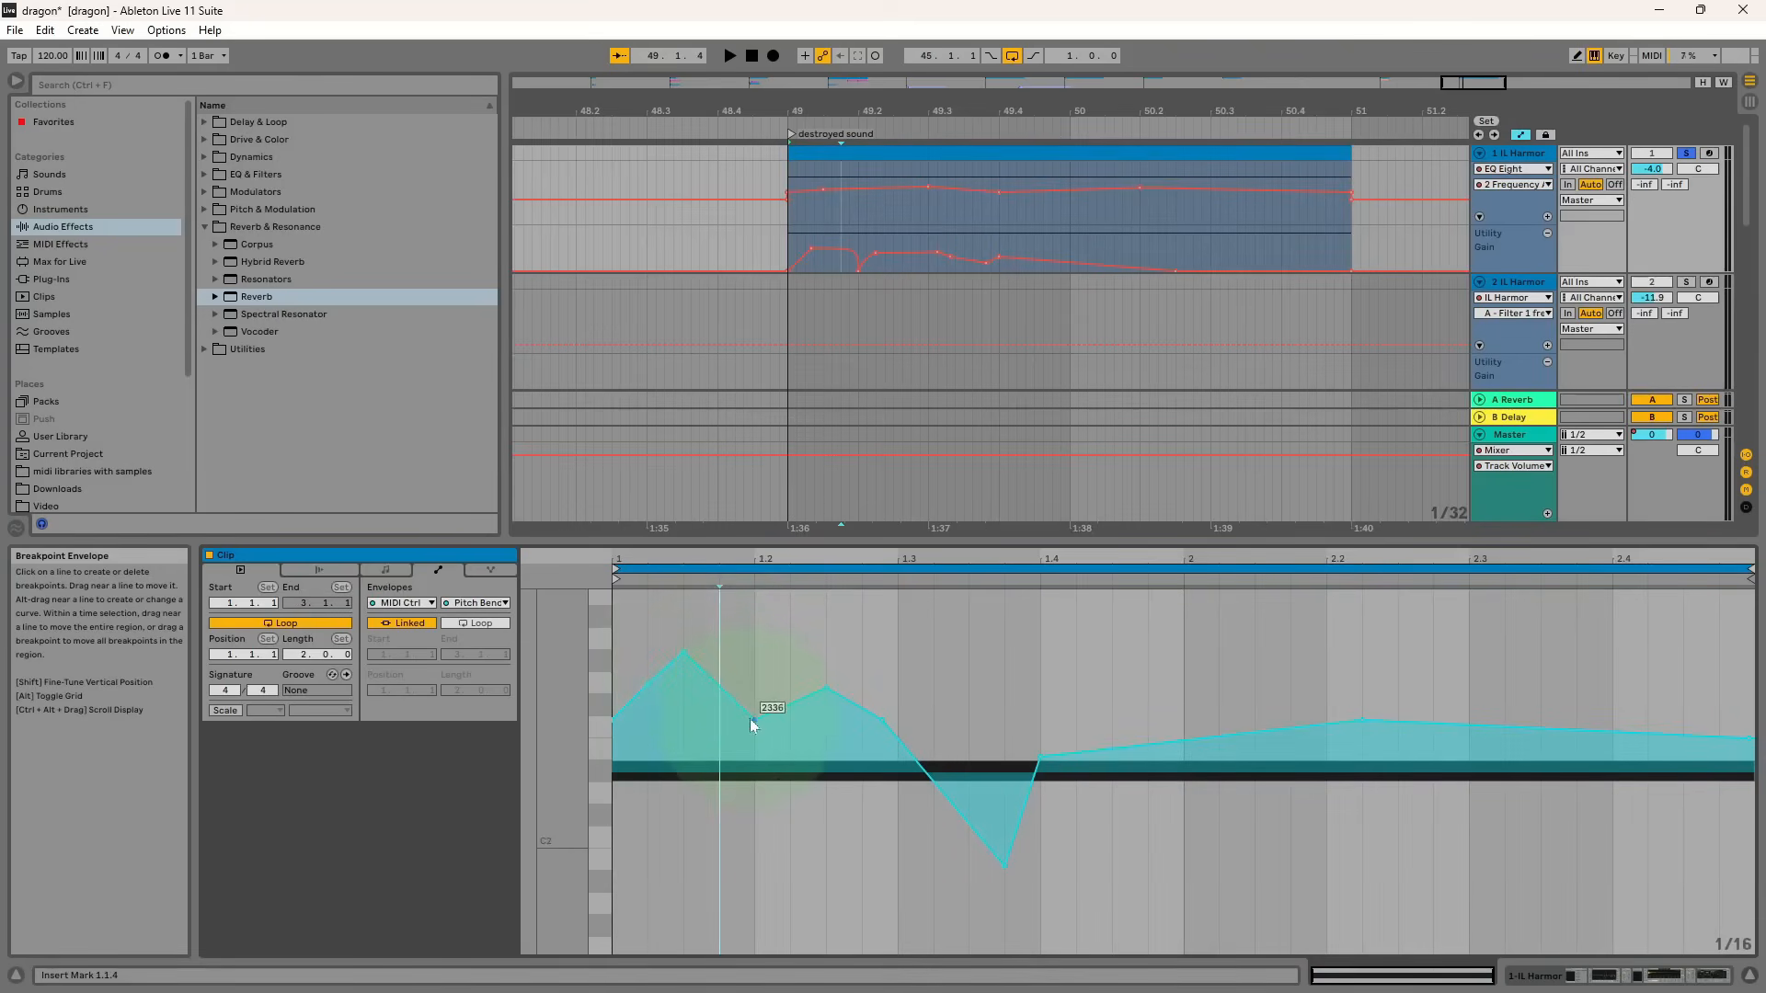
left_click_drag(1004, 867, 1005, 775)
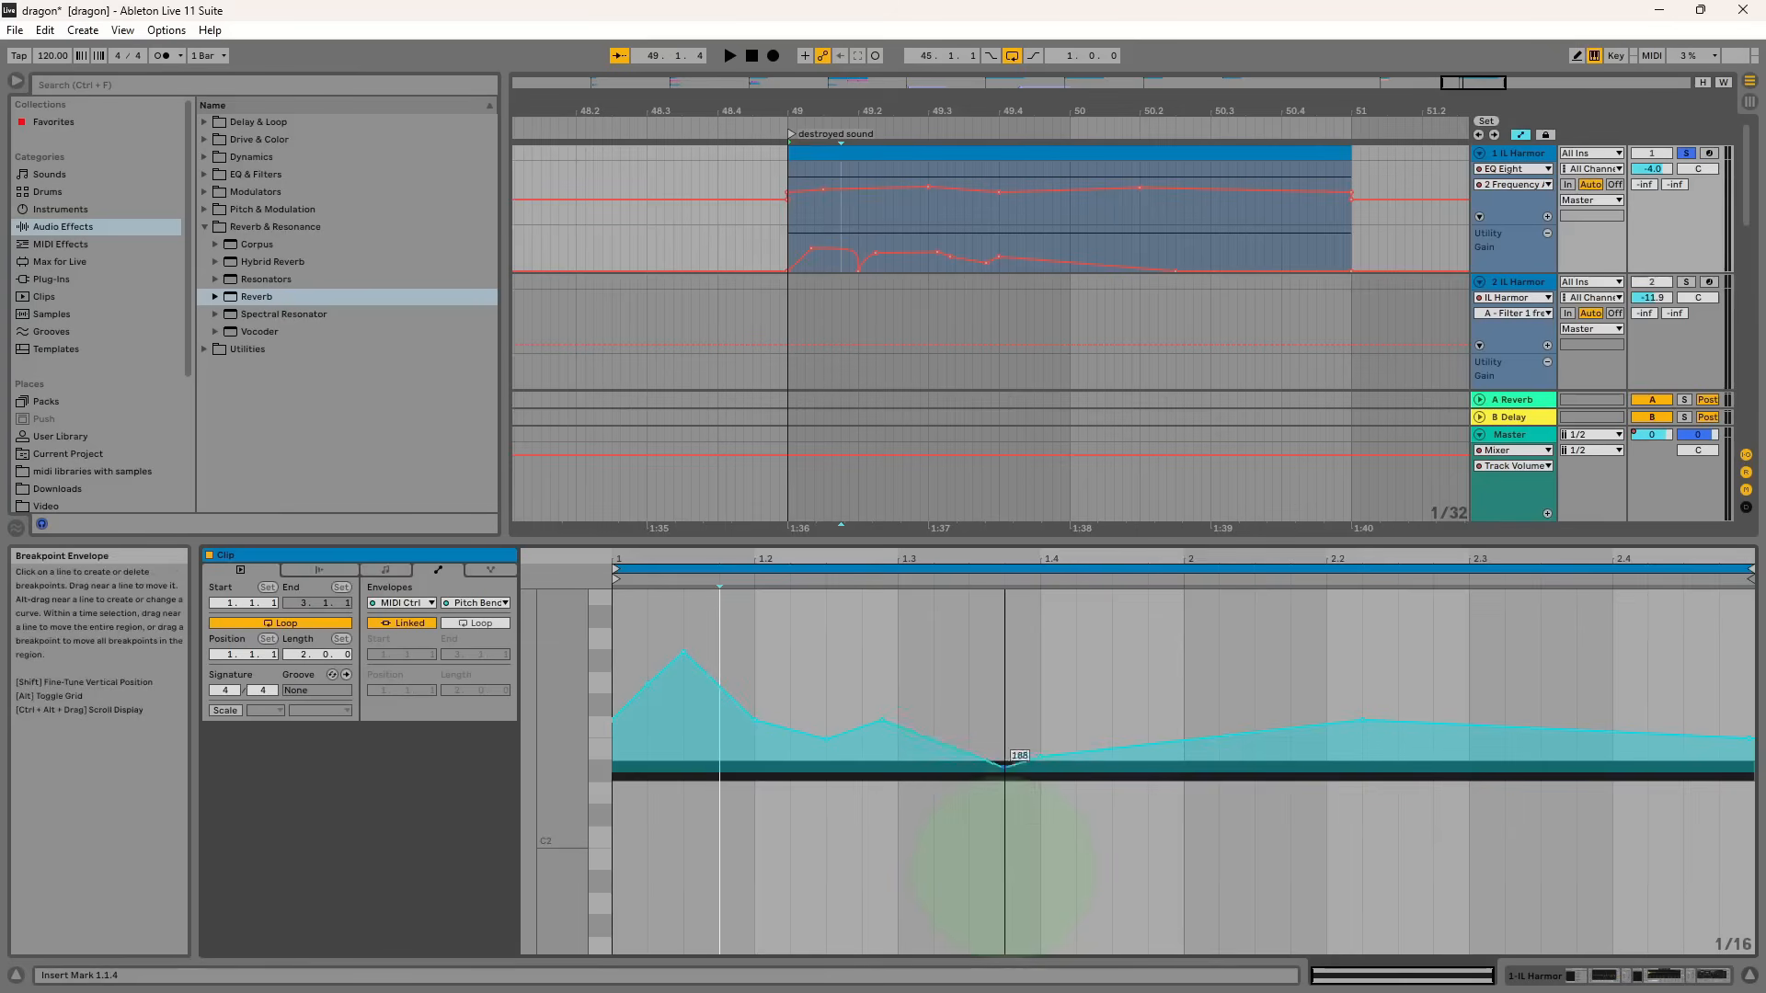
Slope the end of the destroyed sound clip's Pitch Bend envelope down to about -4777 and play the result.
key("space")
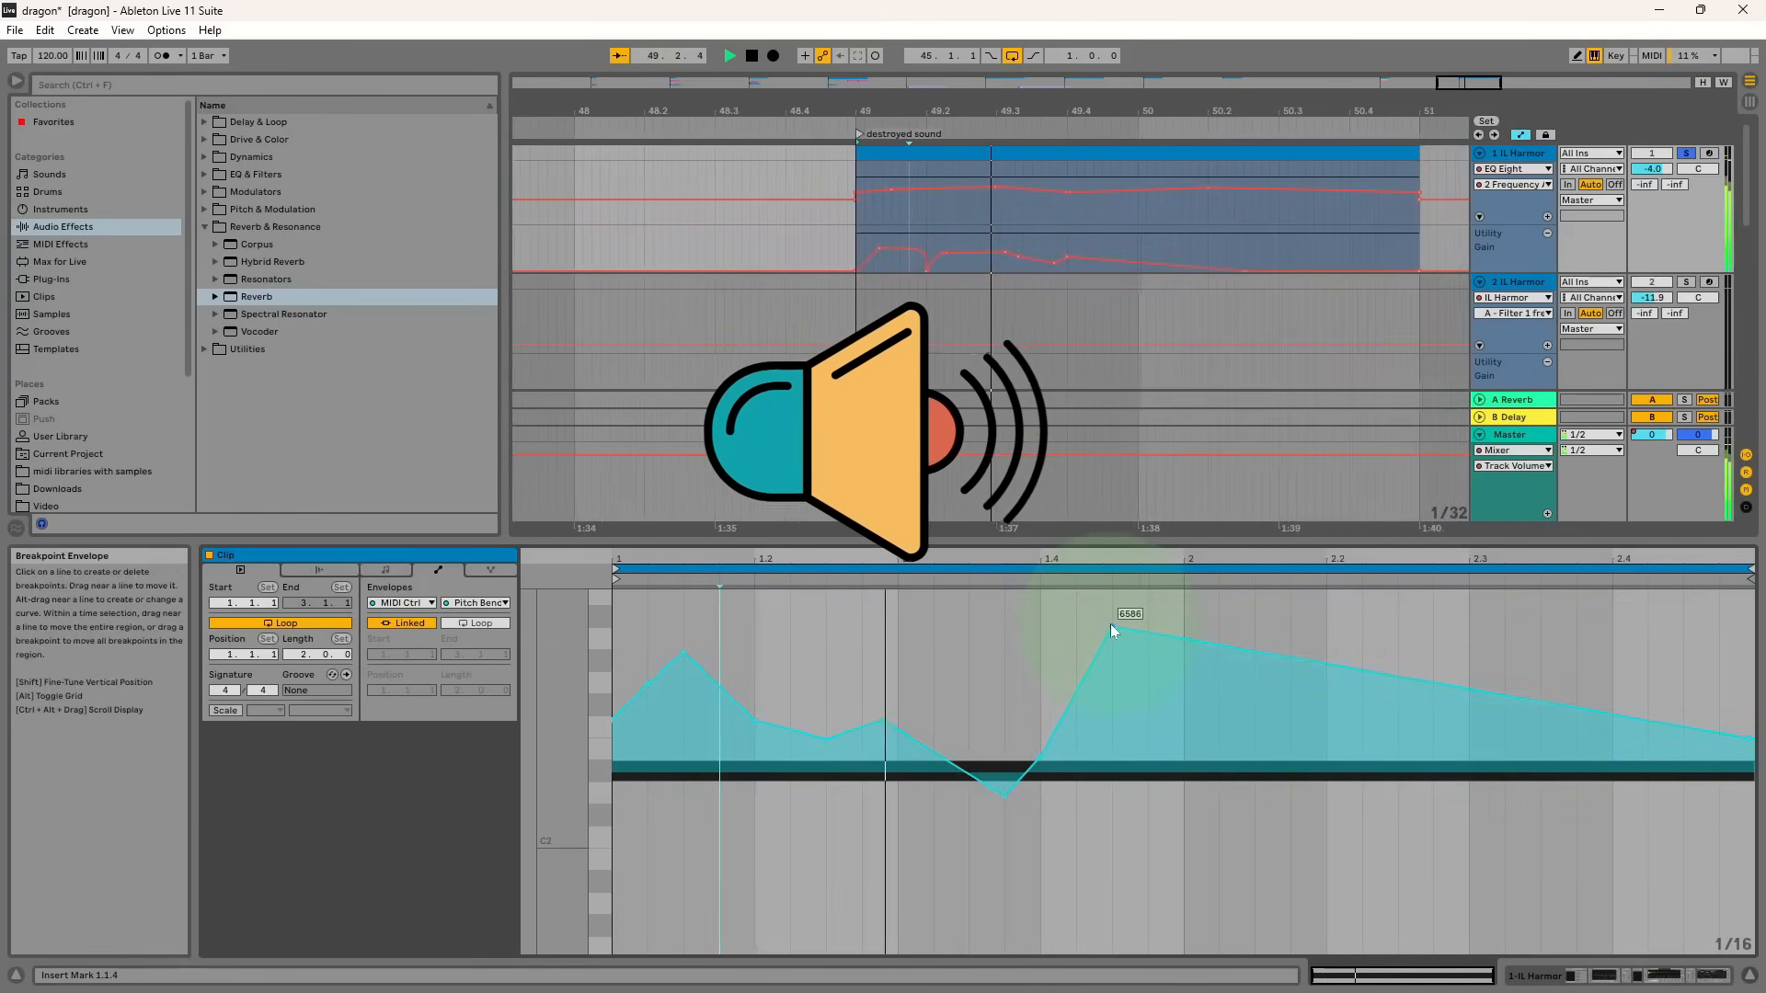
key("space")
left_click_drag(1113, 803, 1505, 879)
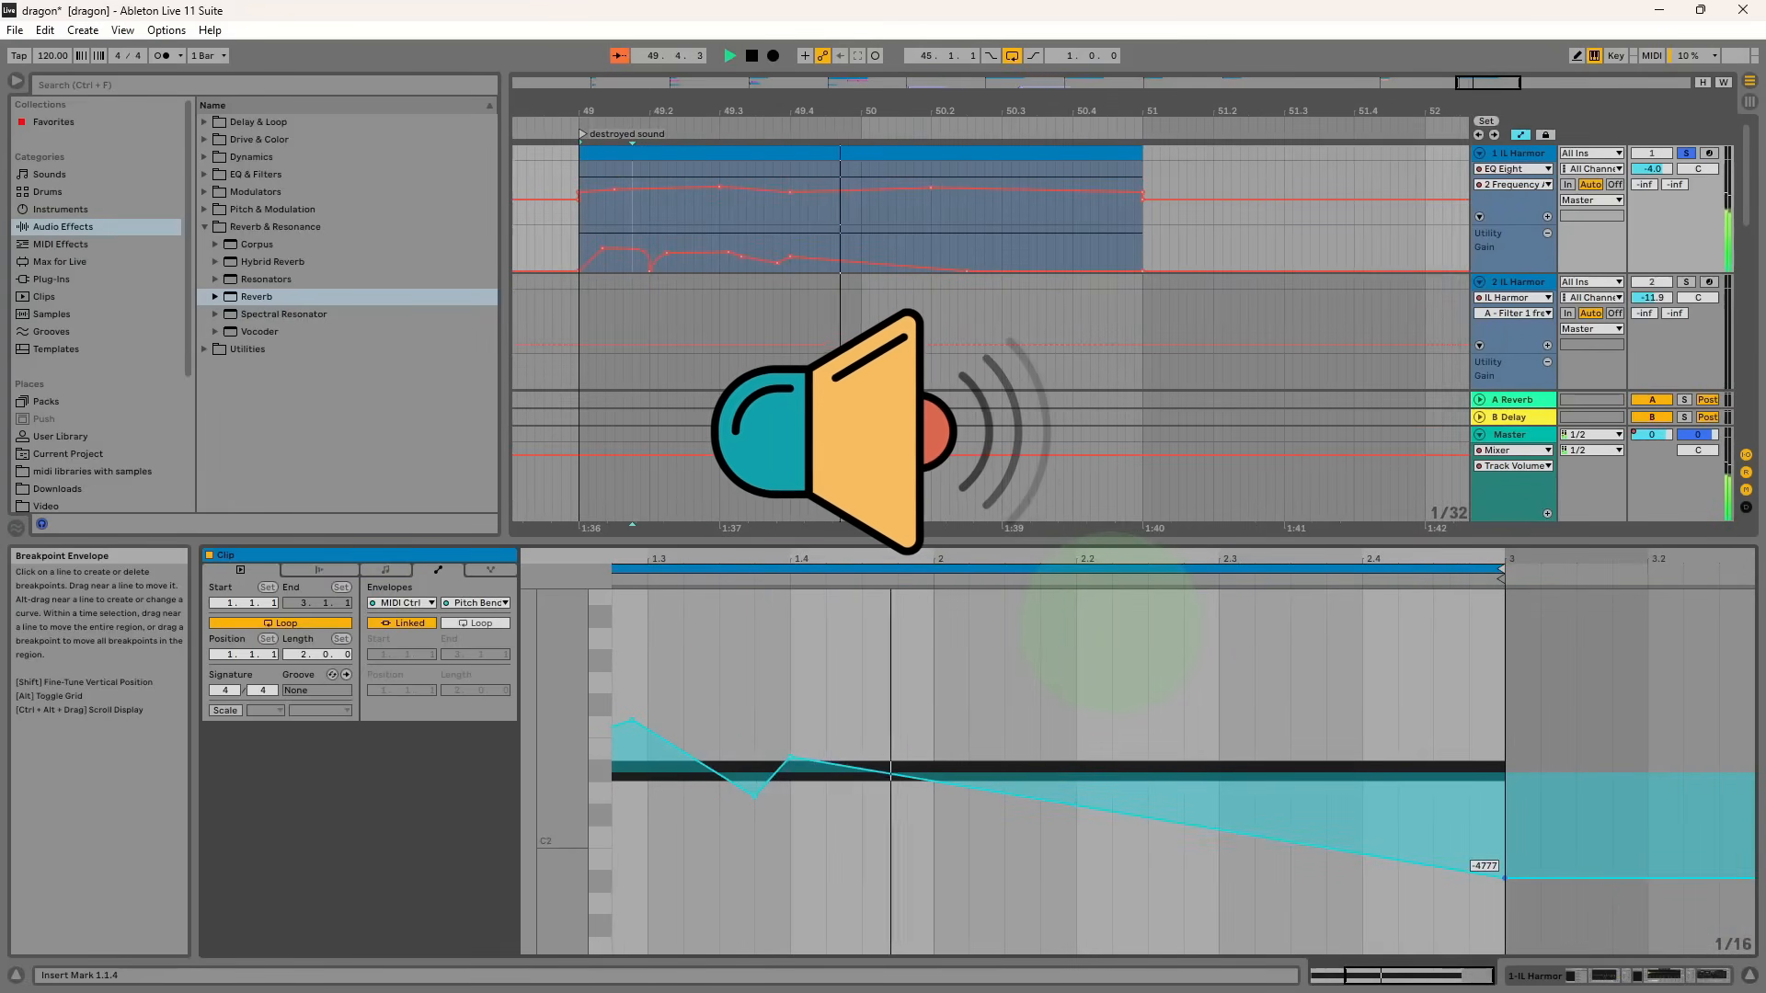
key("space")
key("space")
left_click(1120, 152)
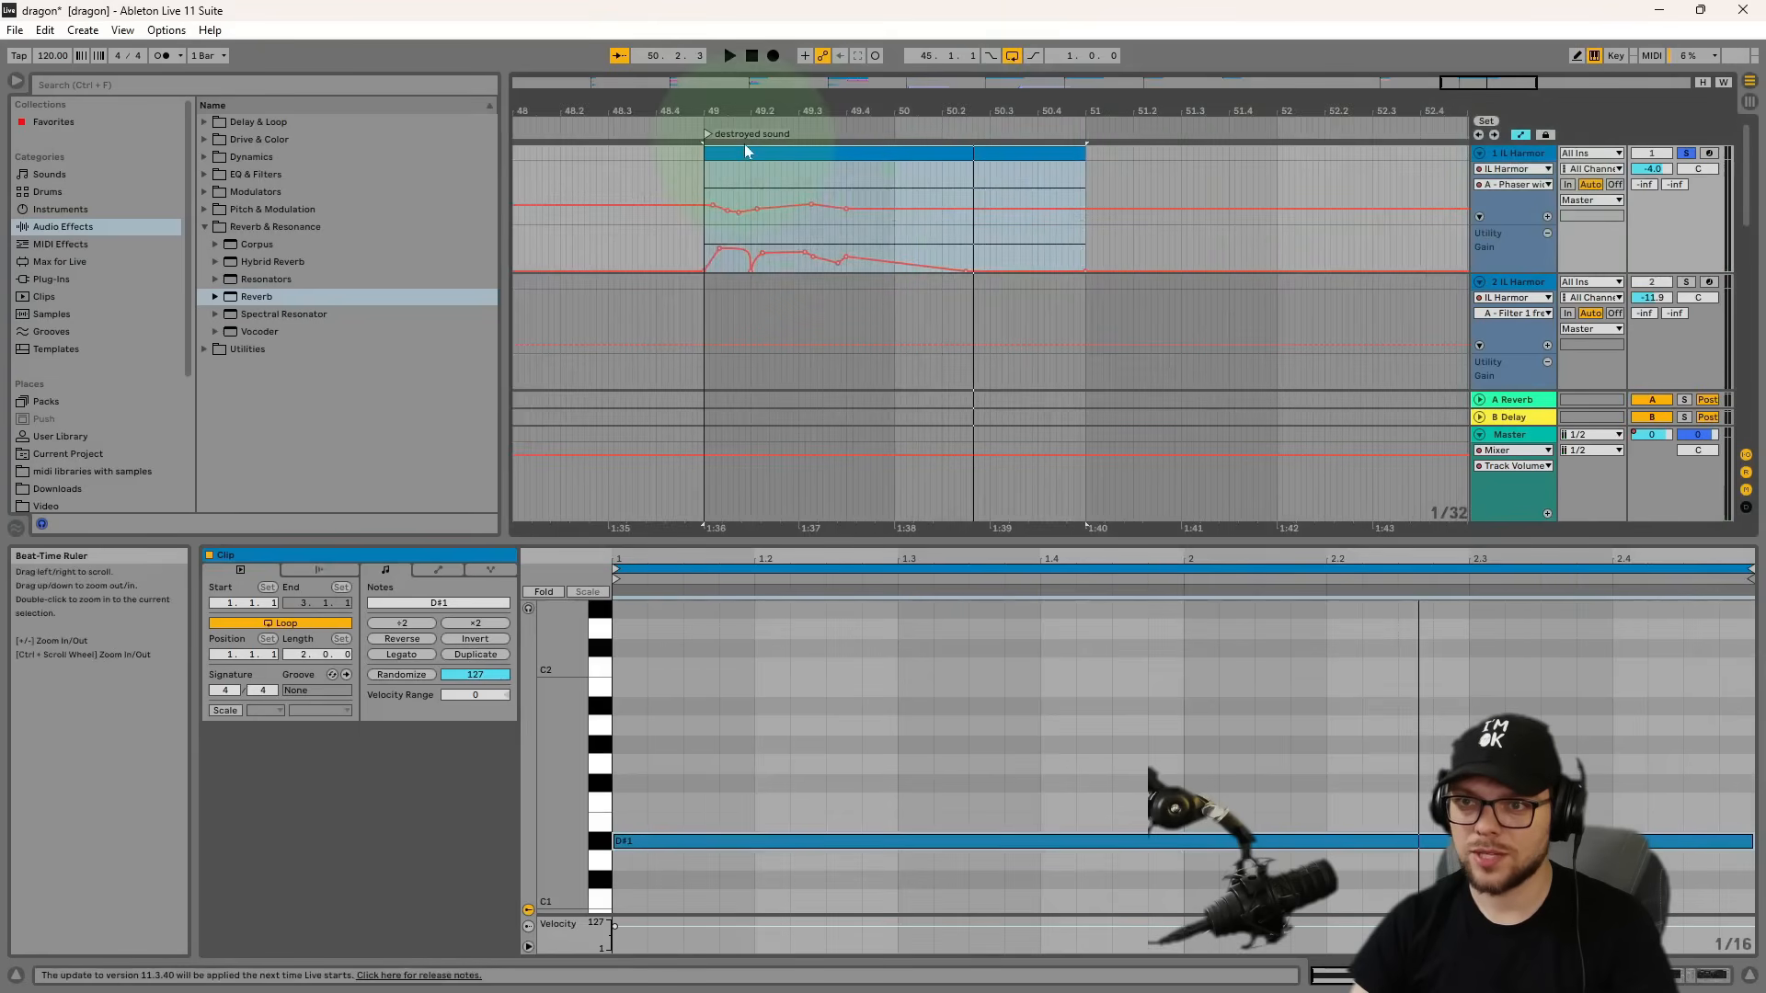
Add a Master track volume fade down to -inf at bar 51, with a return to full level just after.
left_click(1037, 456)
left_click(1087, 455)
left_click(1133, 455)
left_click_drag(1087, 455, 1086, 521)
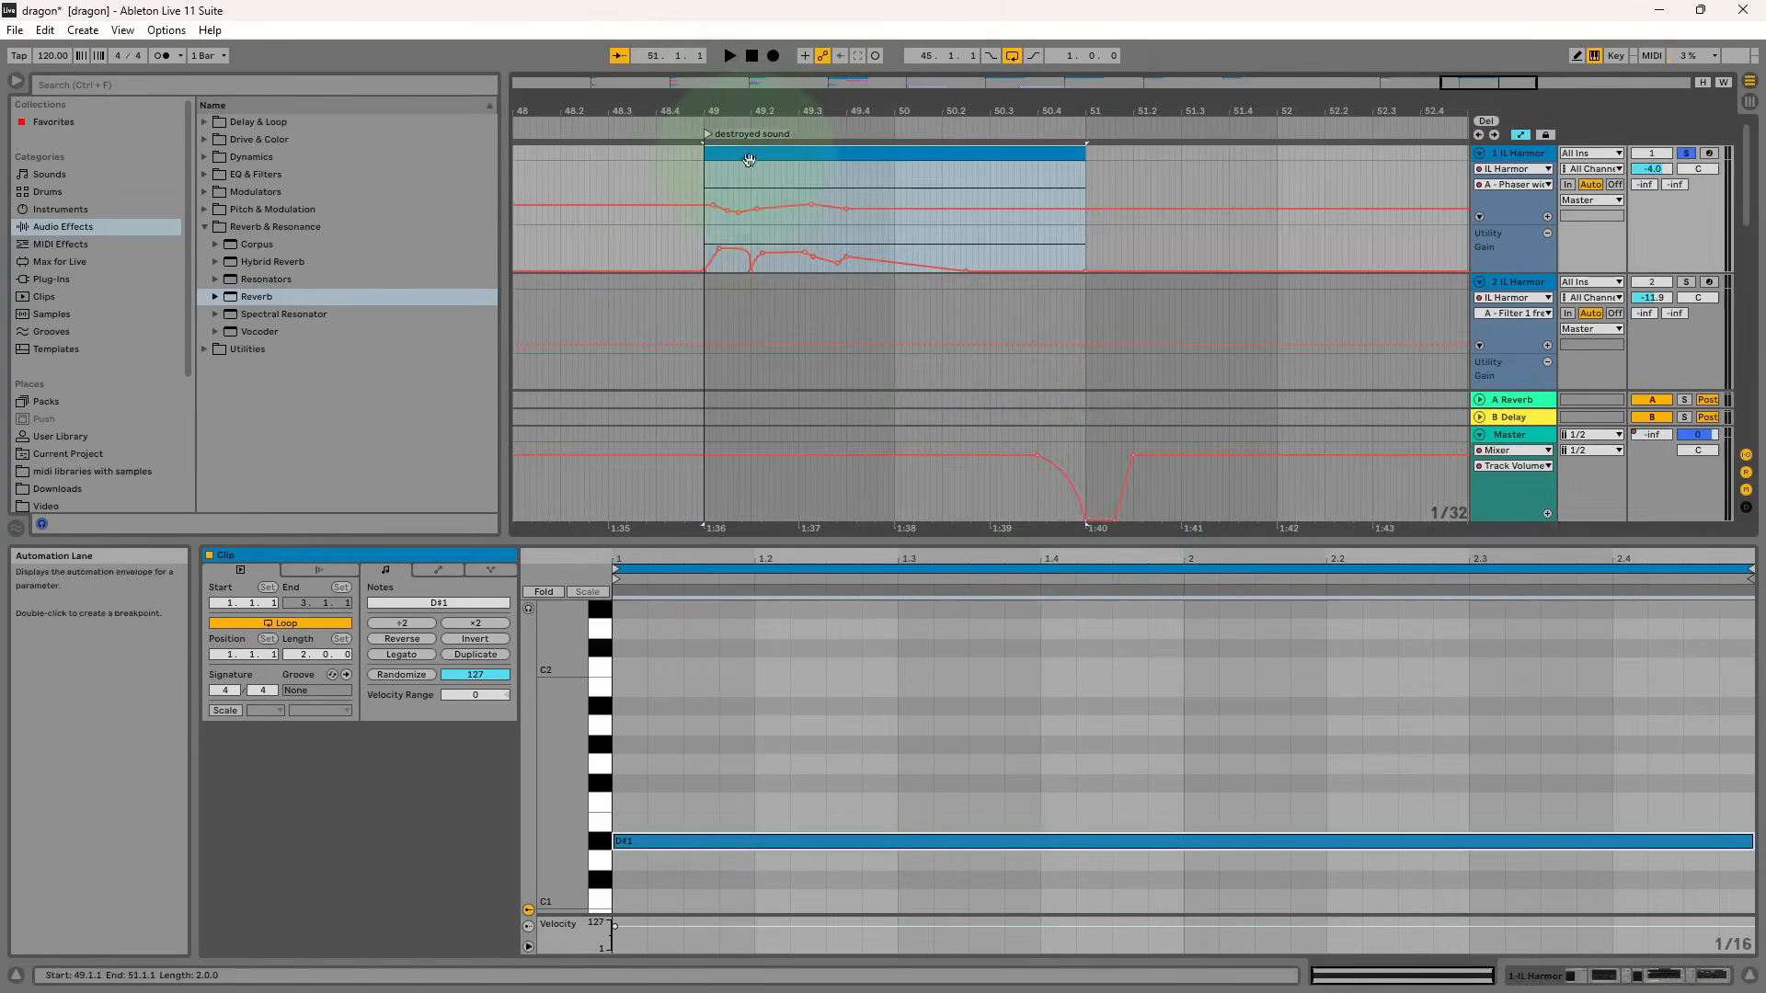
Loop the destroyed sound clip from 49.1.1 for 2.0.0 and export it as a WAV named destroyed.
right_click(747, 162)
left_click(814, 389)
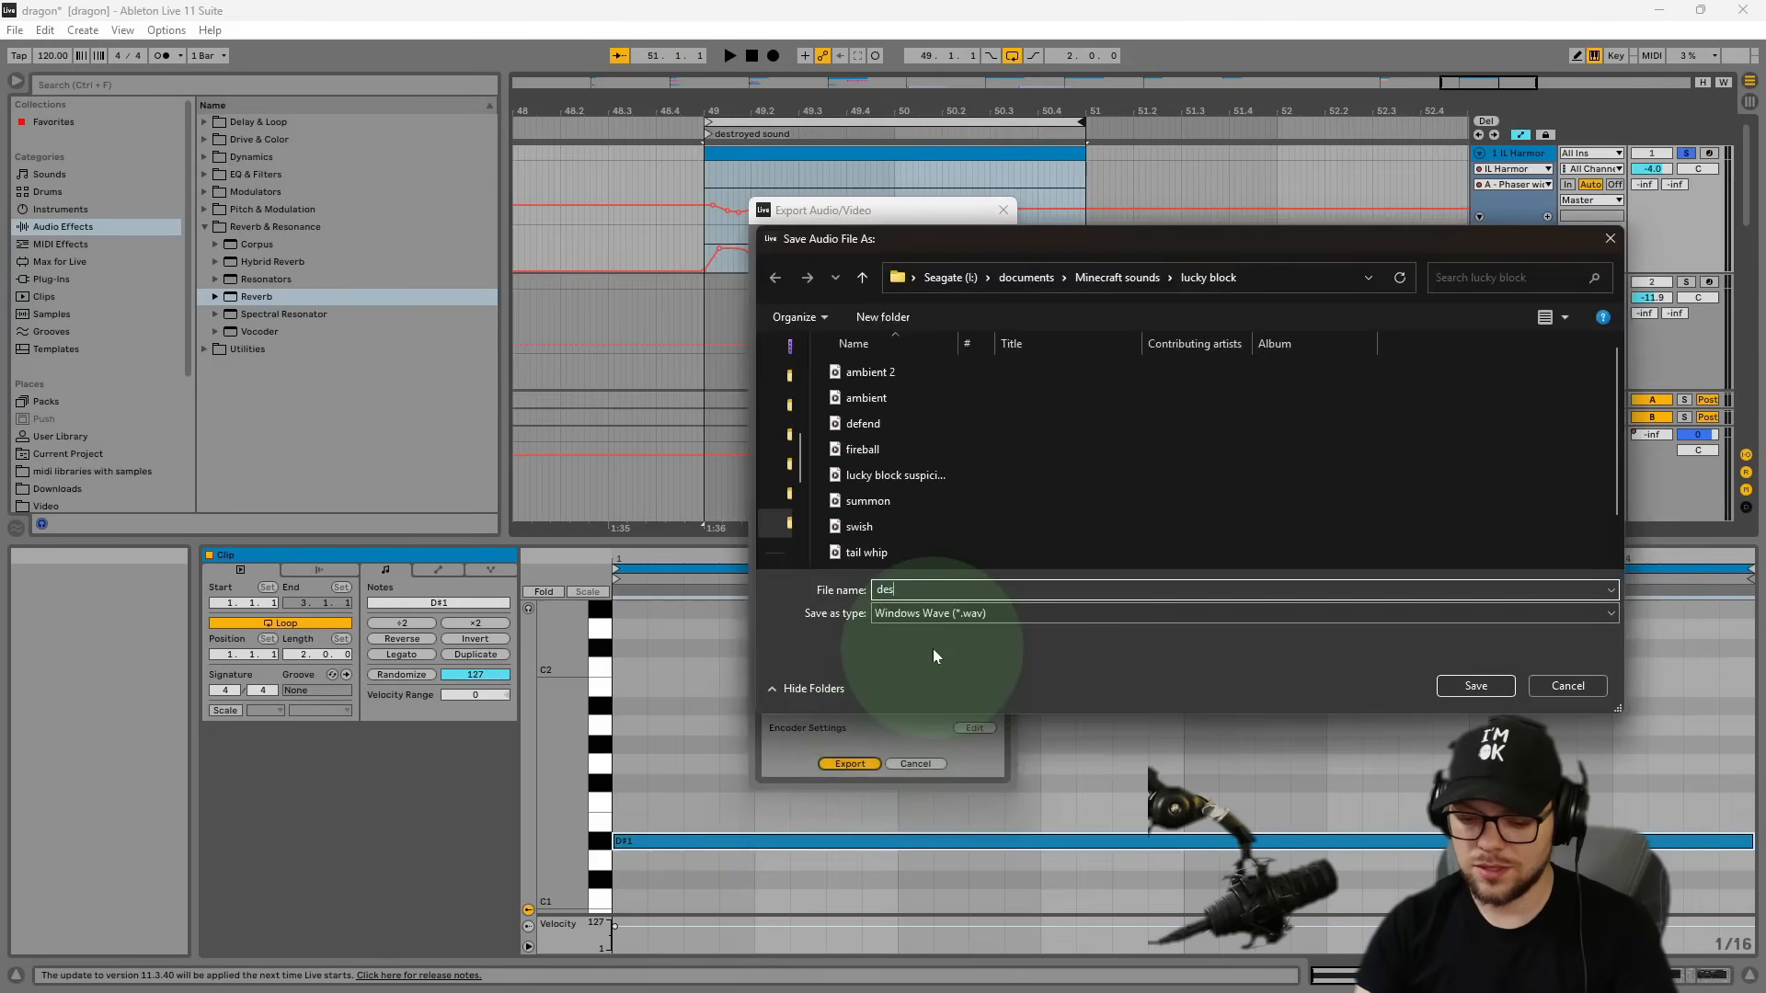
key("Return")
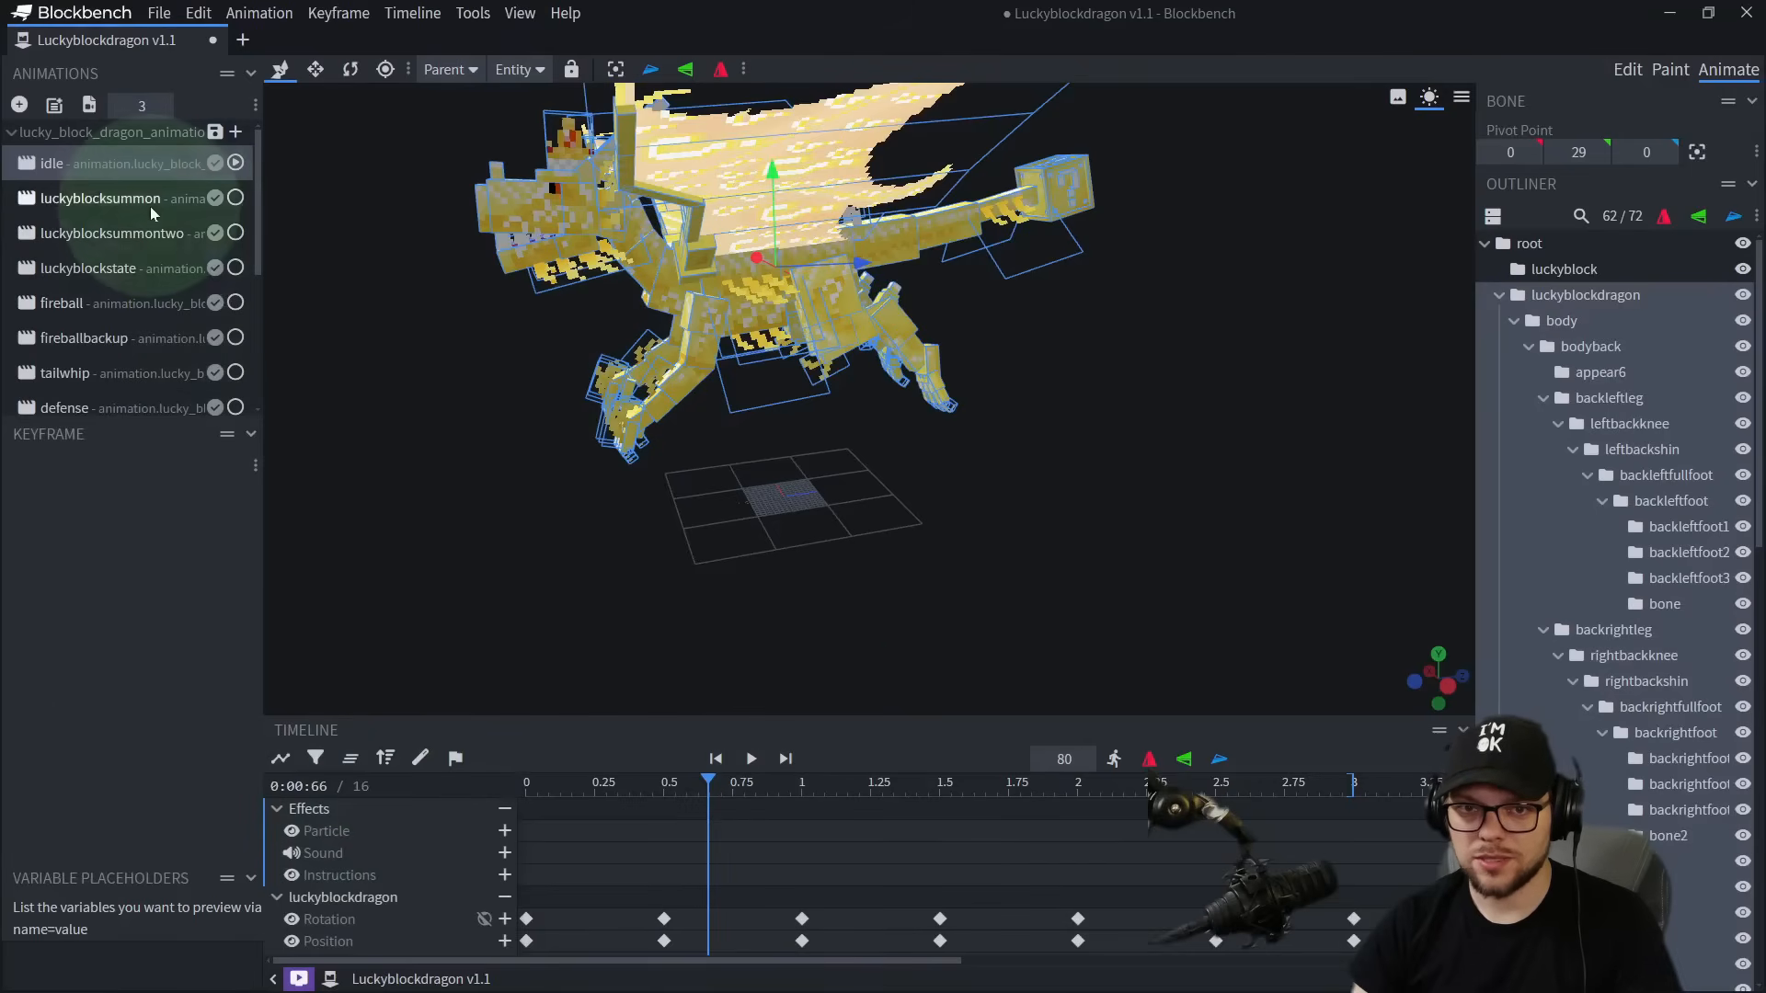
Switch to Blockbench and add a sound keyframe at the start of the idle animation using the wing flappy file.
left_click(151, 200)
left_click(116, 162)
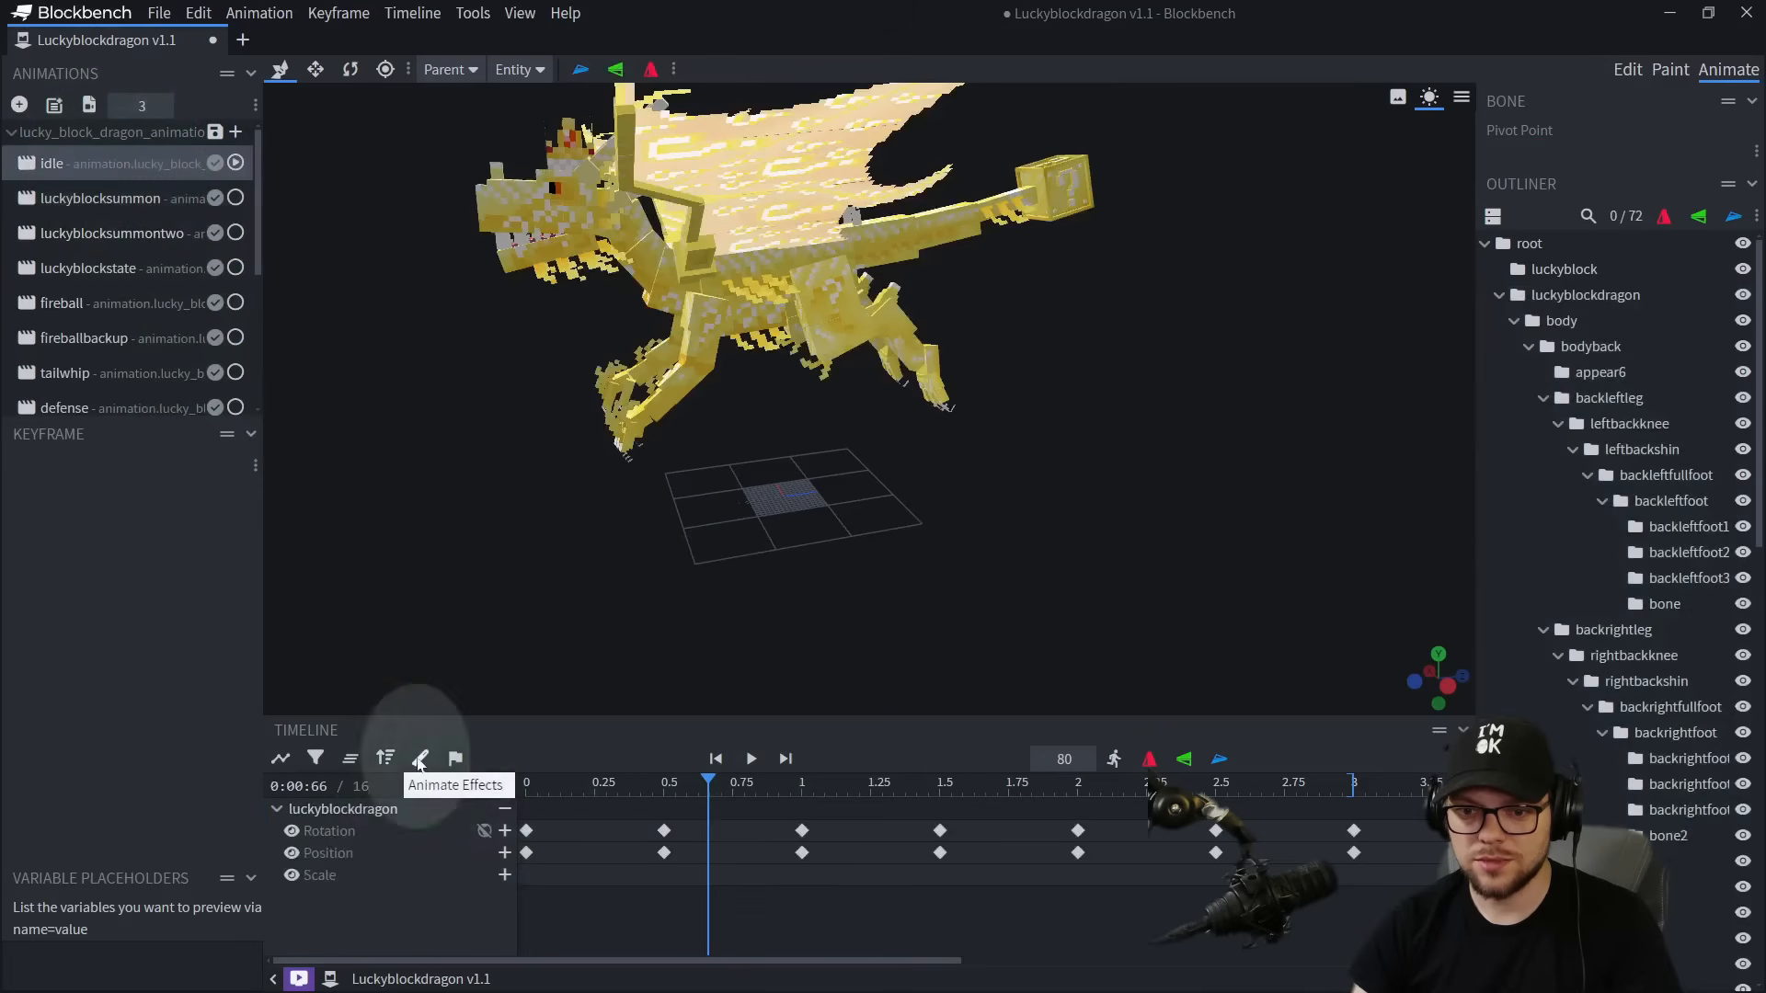
left_click_drag(706, 793, 475, 841)
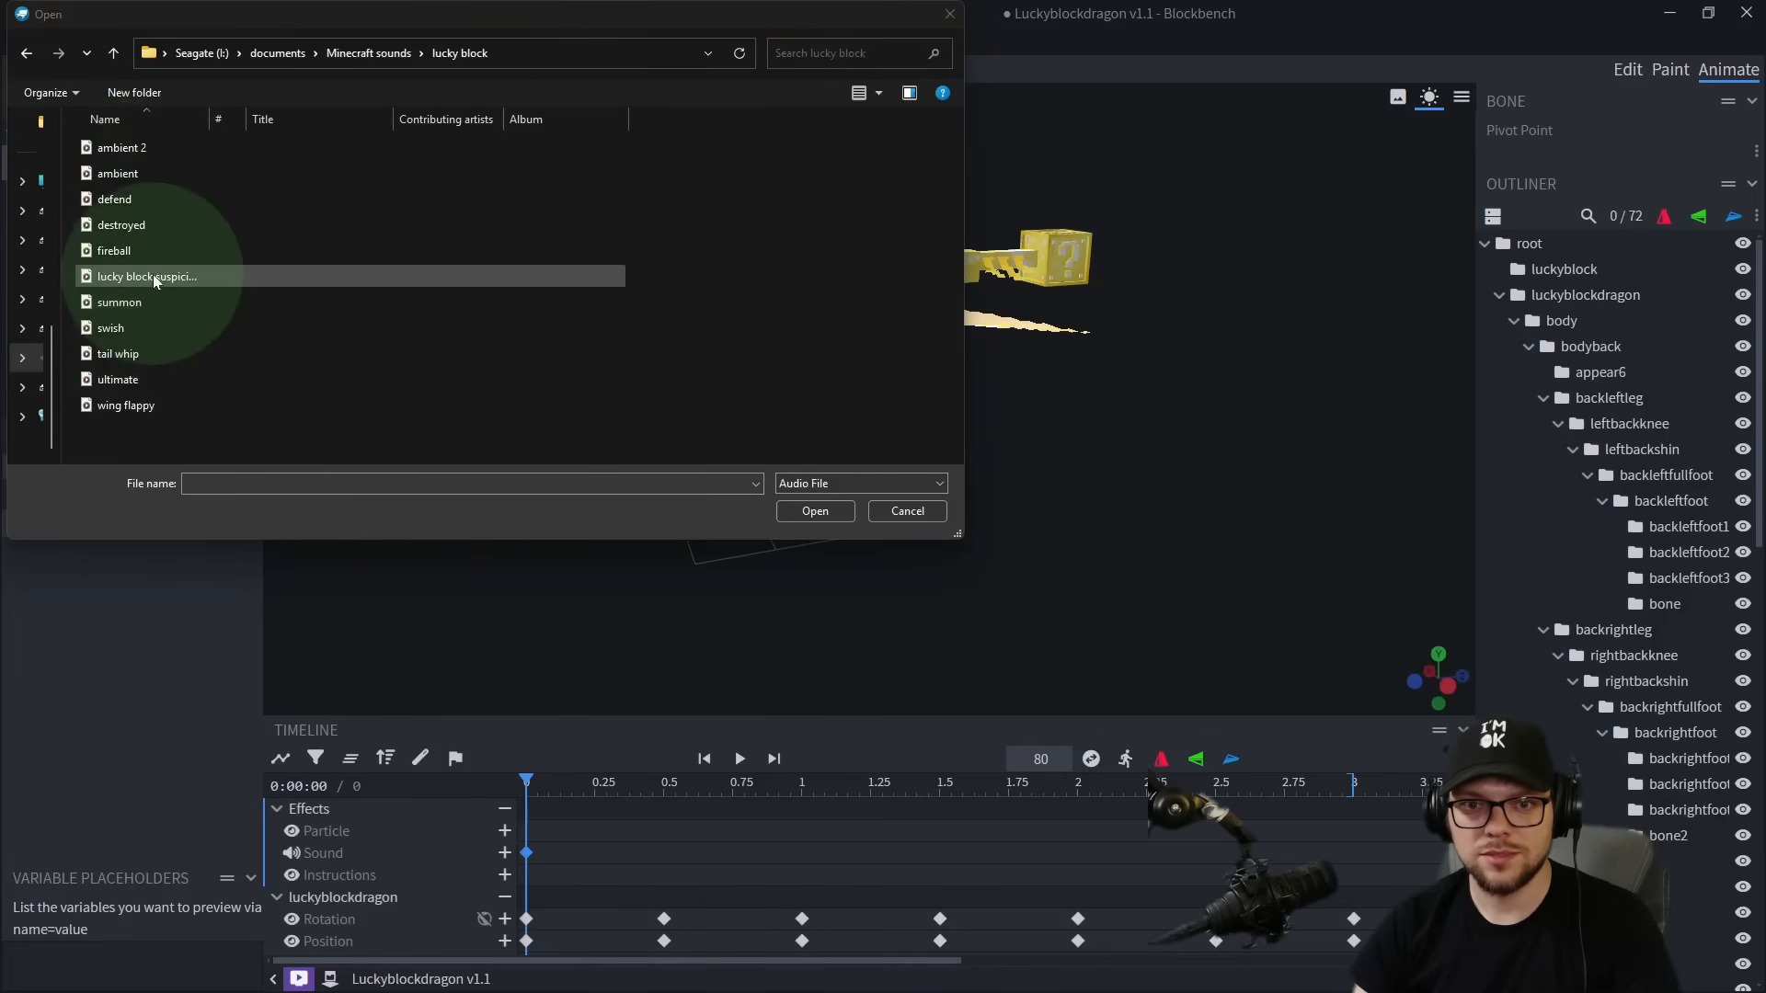
left_click(178, 414)
left_click(815, 512)
Move the wing flappy sound keyframe to 0.5833 and scrub the idle animation to check its timing.
key("space")
left_click_drag(526, 853, 688, 853)
left_click_drag(1084, 788, 953, 789)
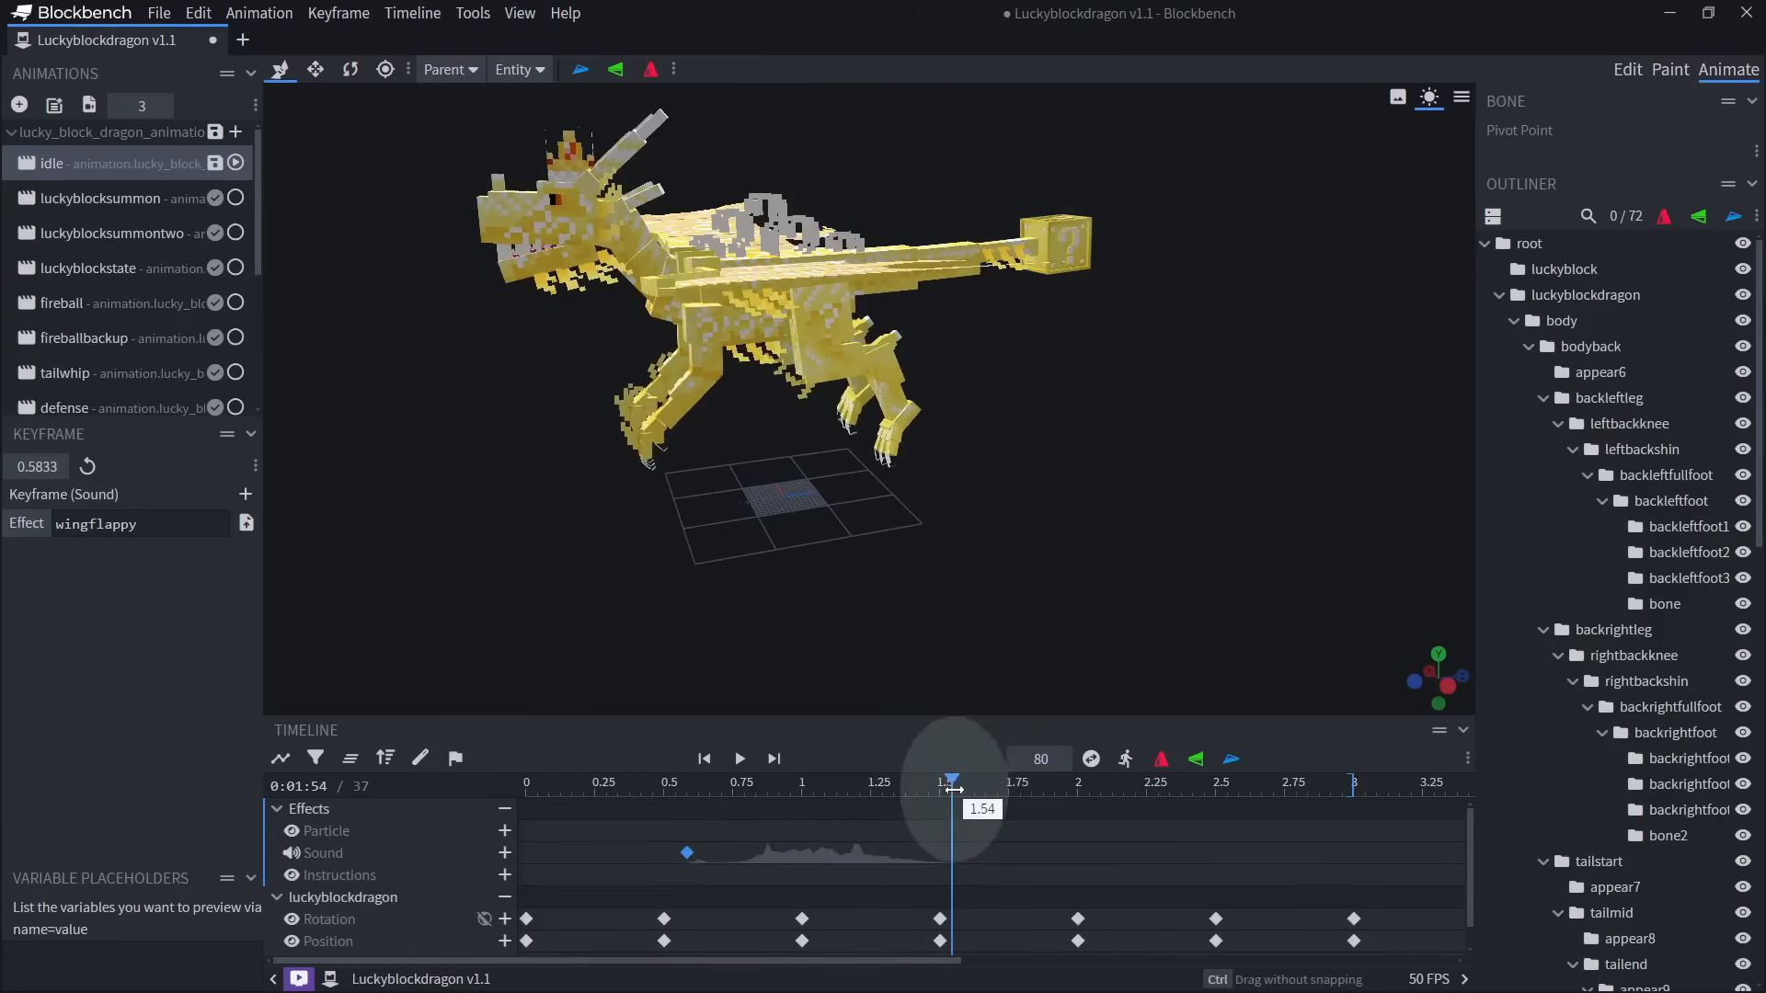
Add a second wing flappy sound keyframe at 1.75, move the first one to 0.5, and play the idle animation to check the timing.
left_click_drag(952, 852, 962, 852)
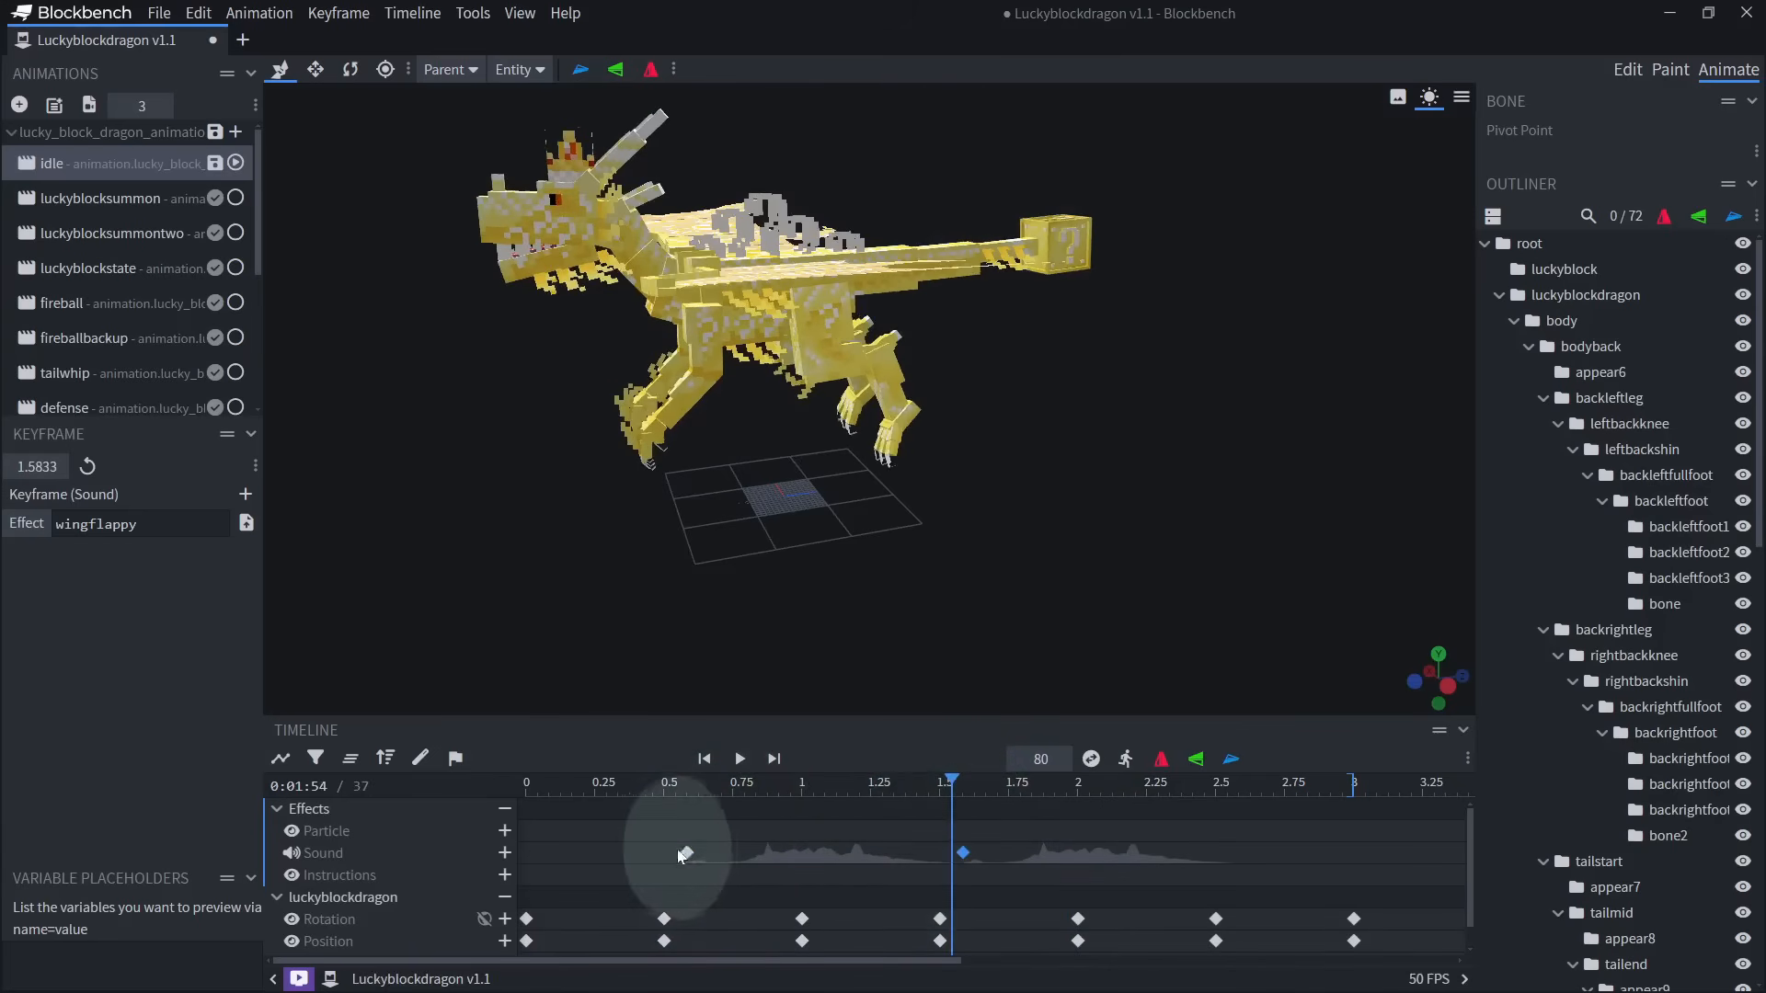
left_click(963, 852)
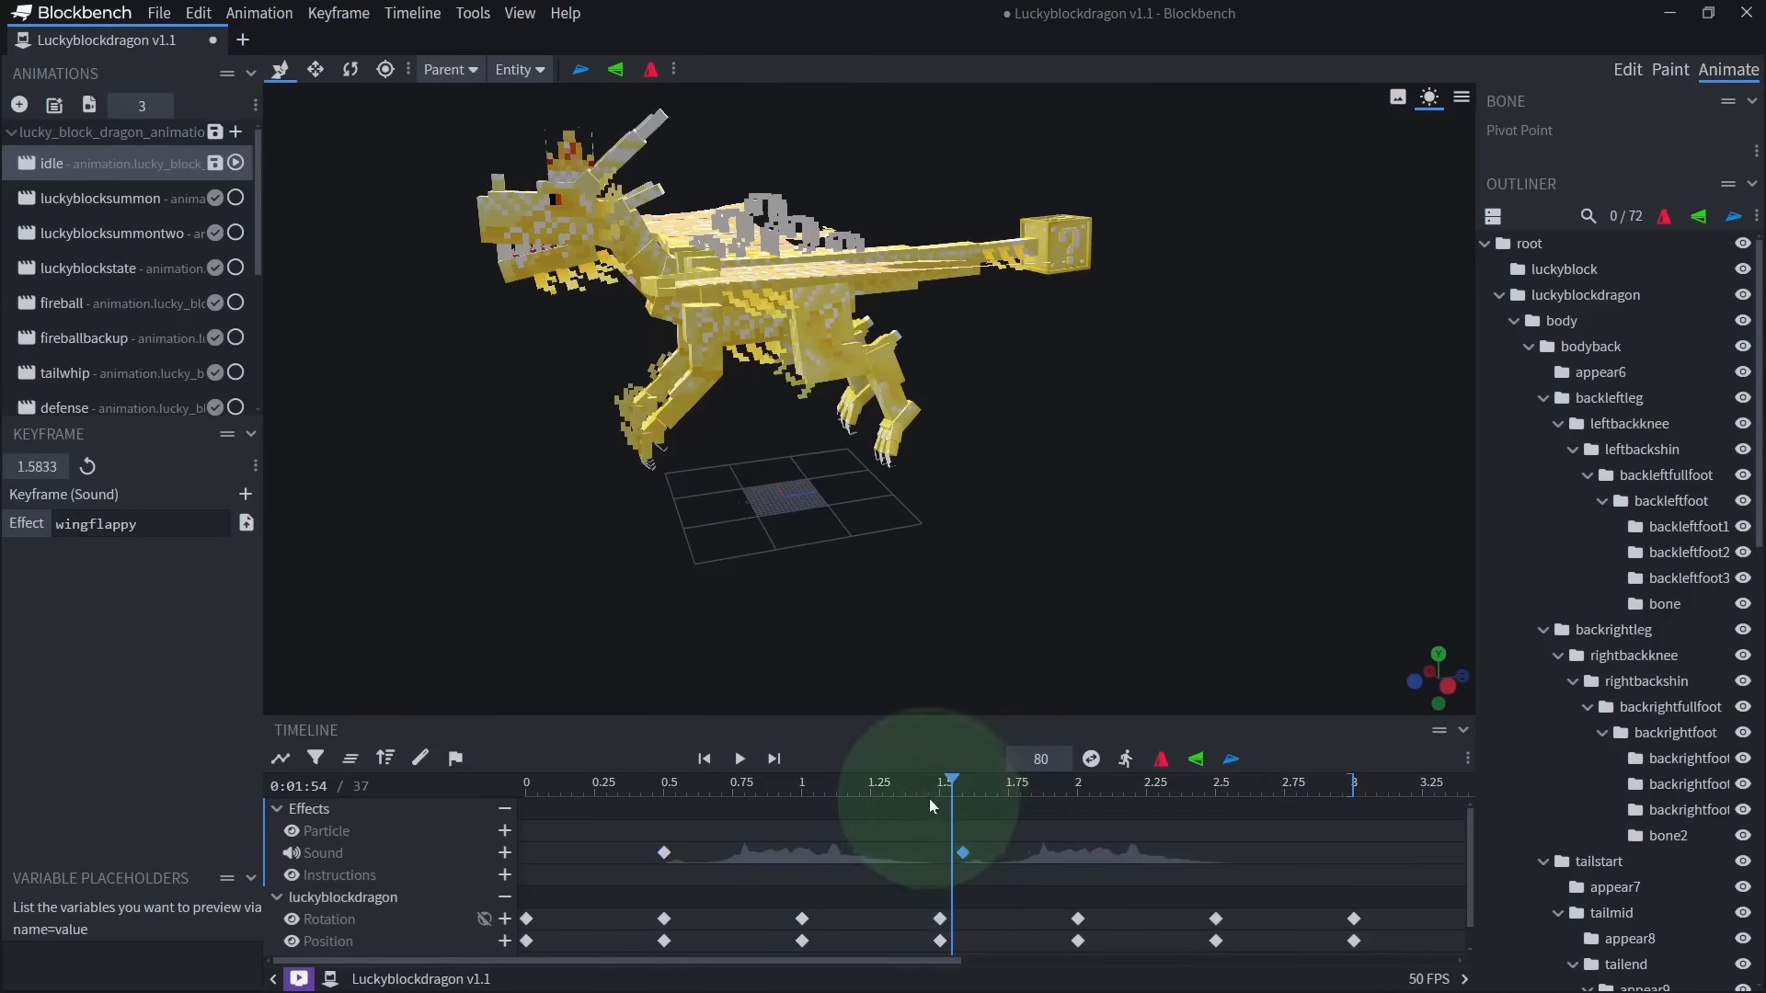
left_click_drag(966, 854, 1013, 853)
left_click(739, 763)
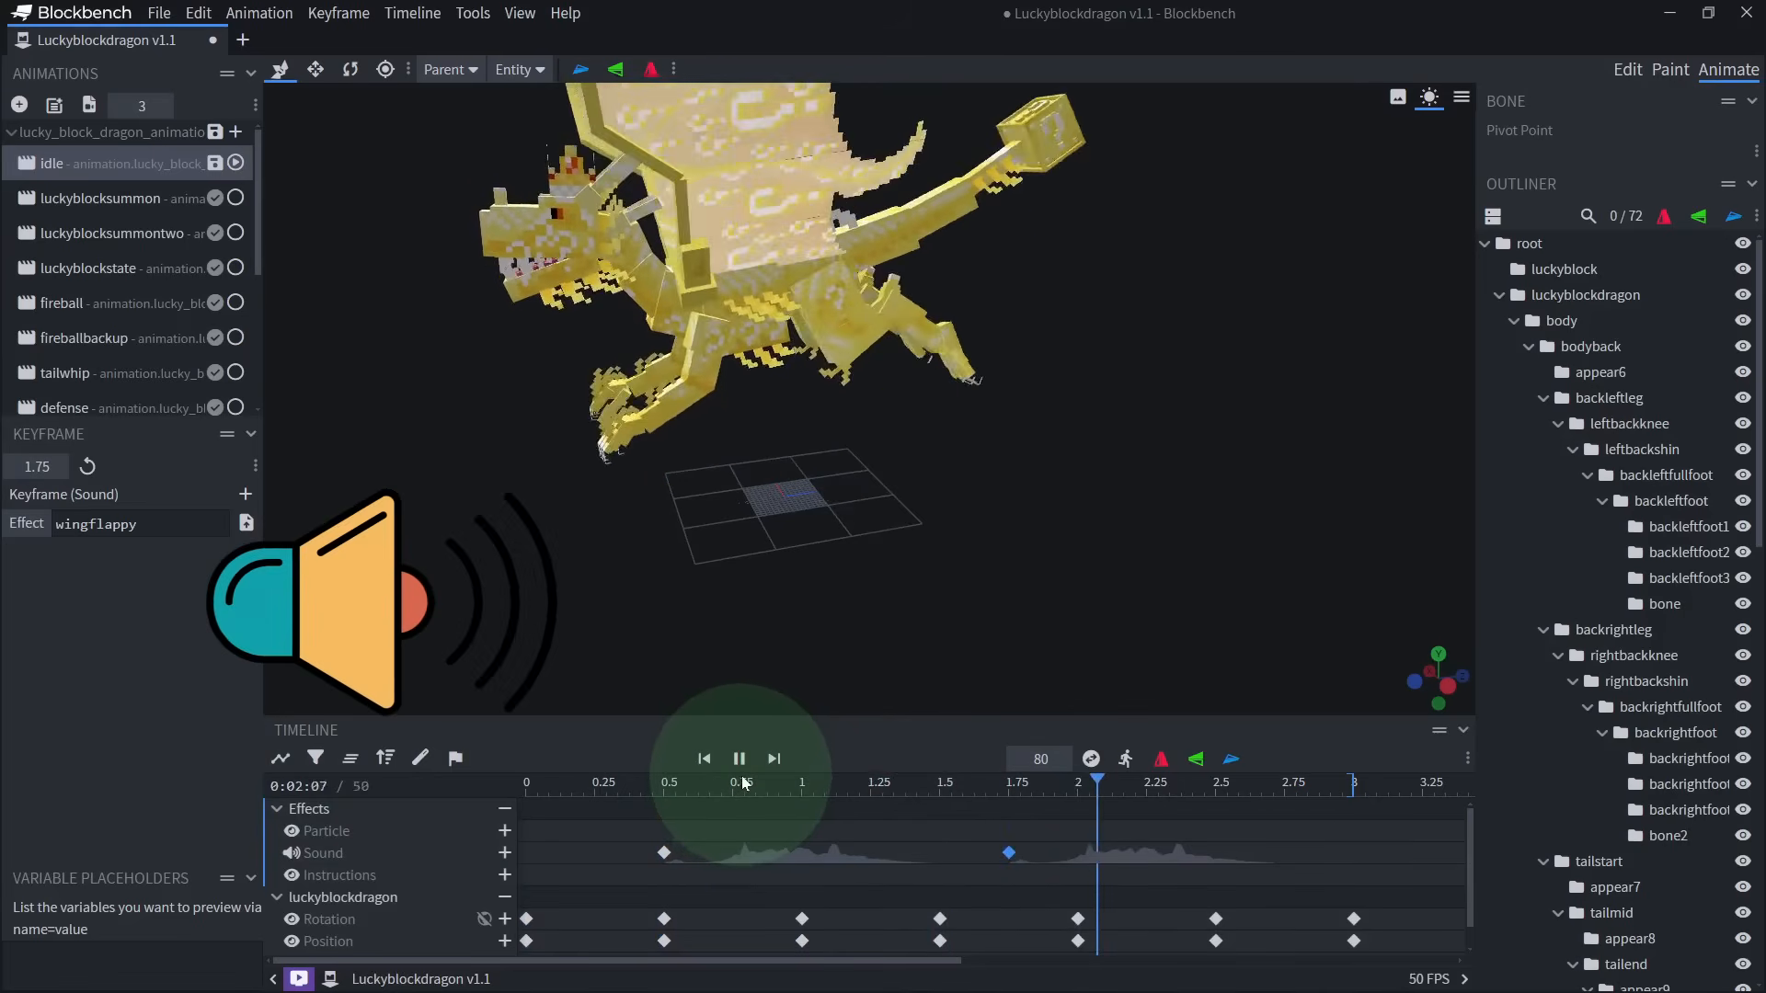
left_click(741, 764)
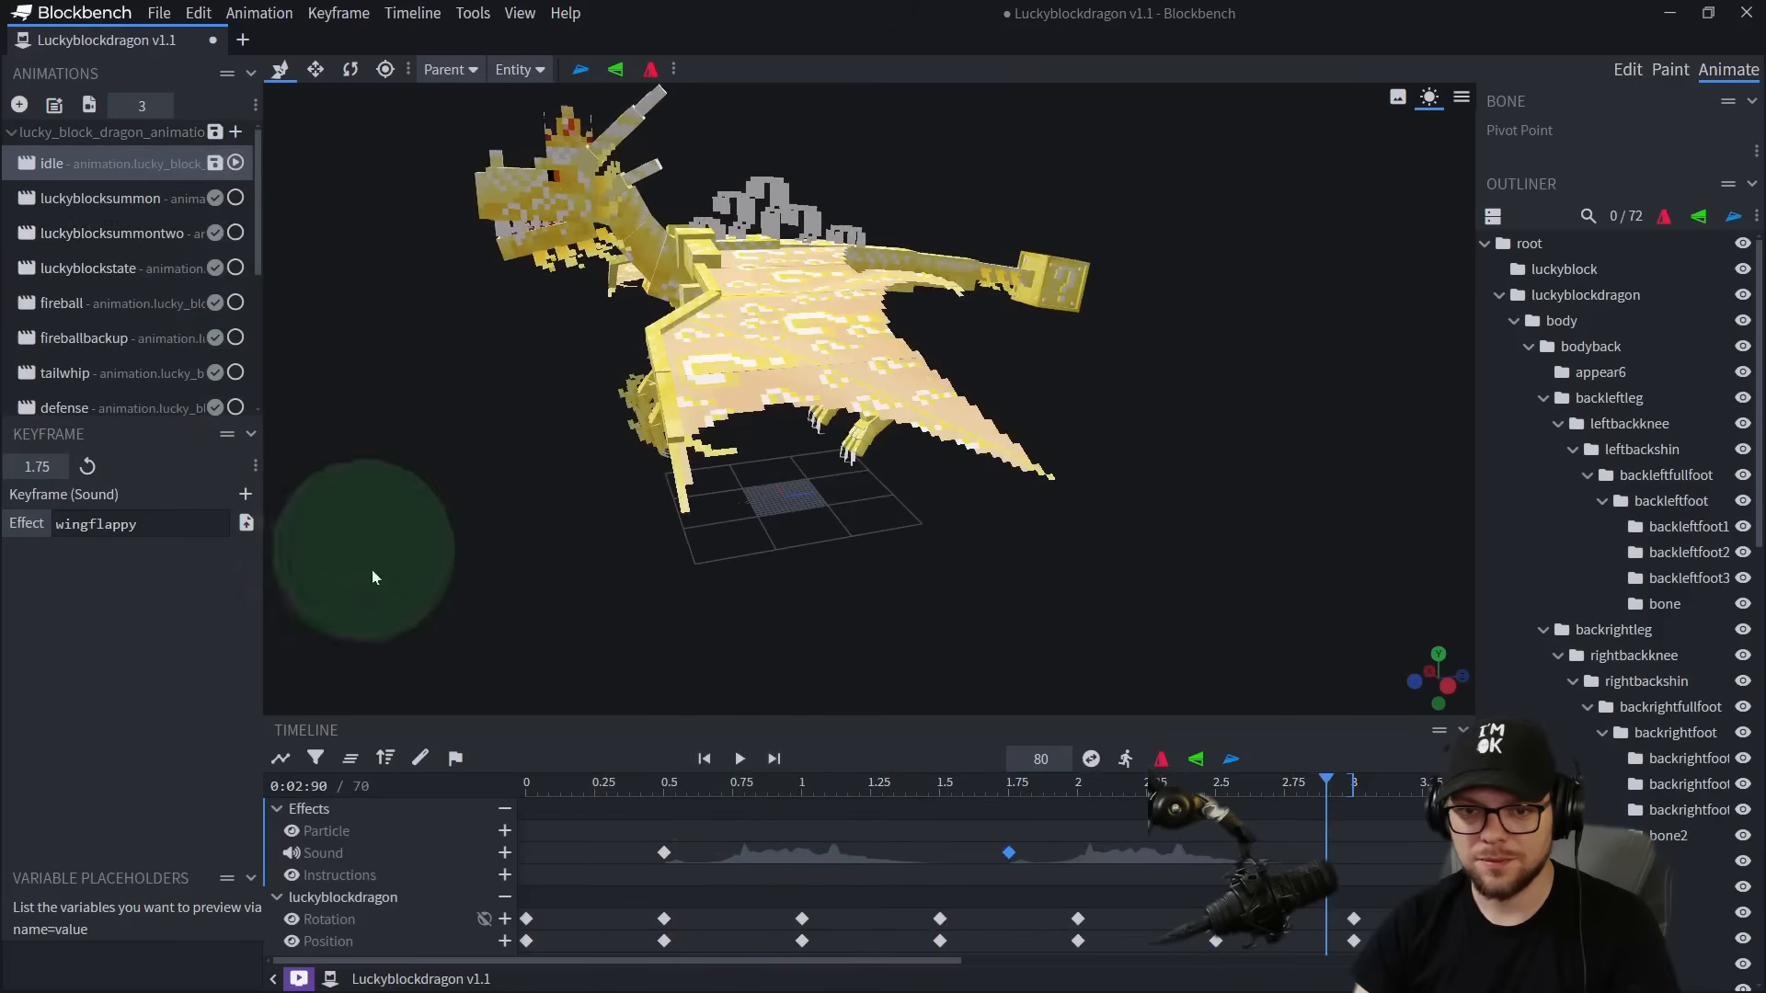
scroll(663, 554, "down", 3)
scroll(664, 552, "up", 2)
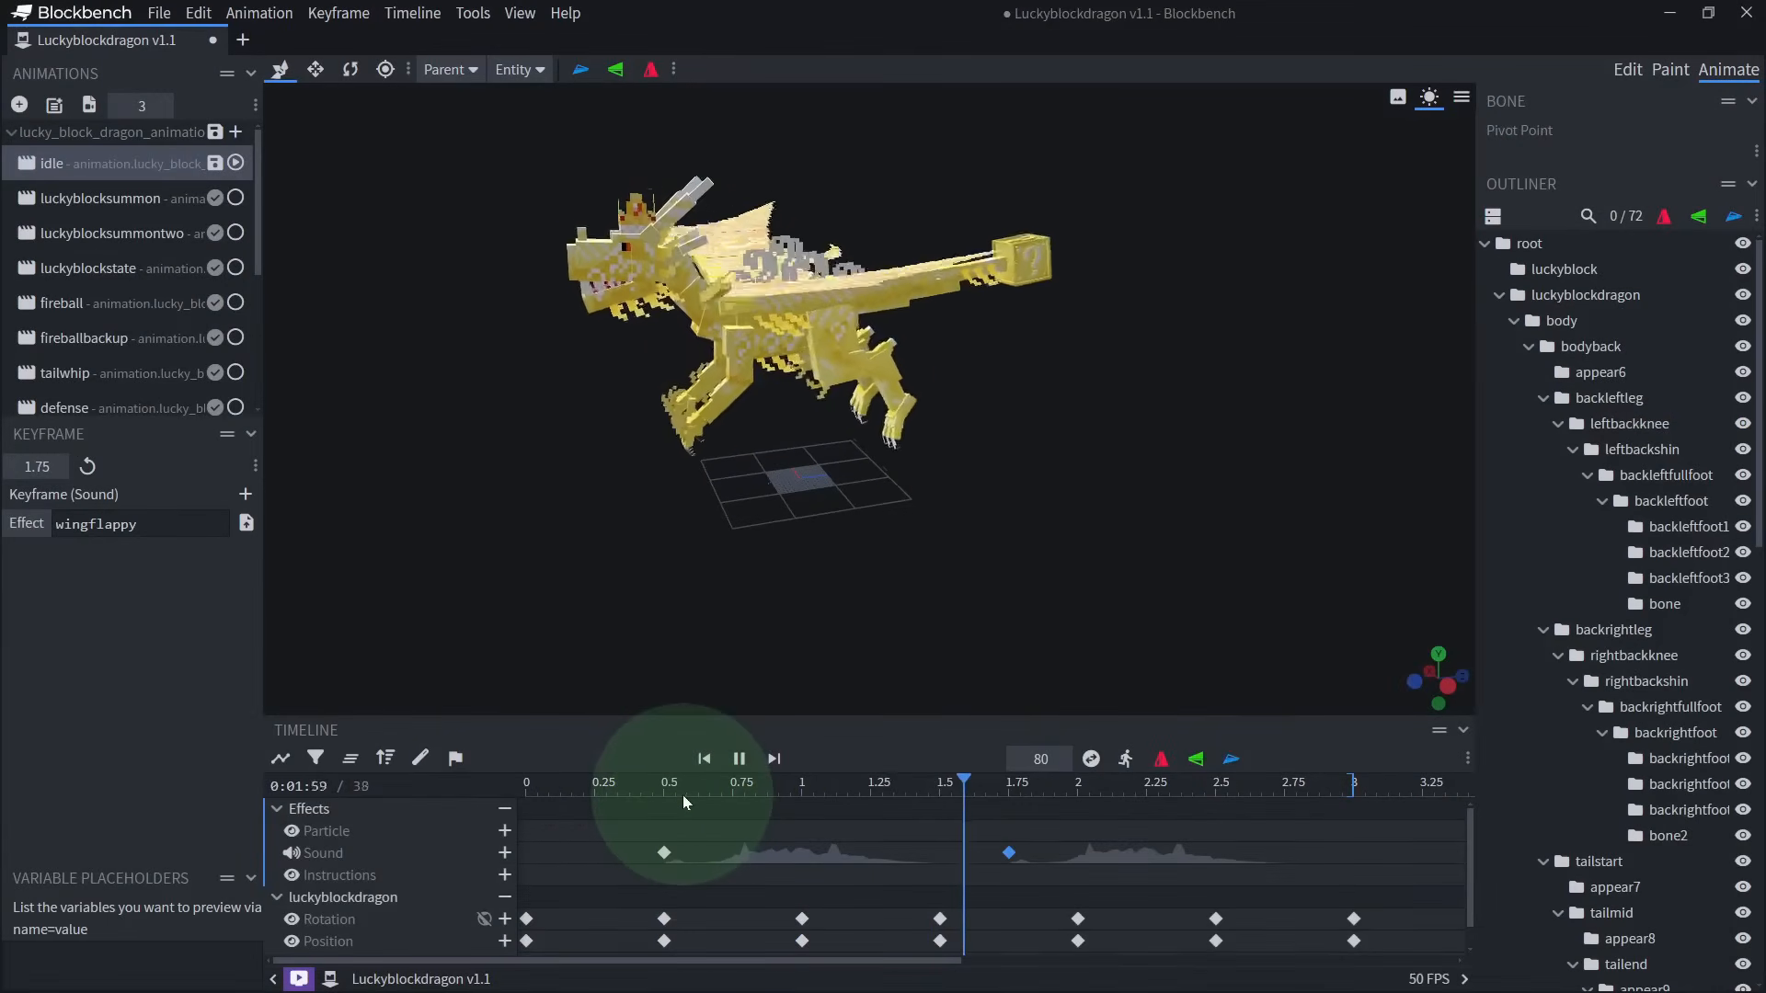
key("space")
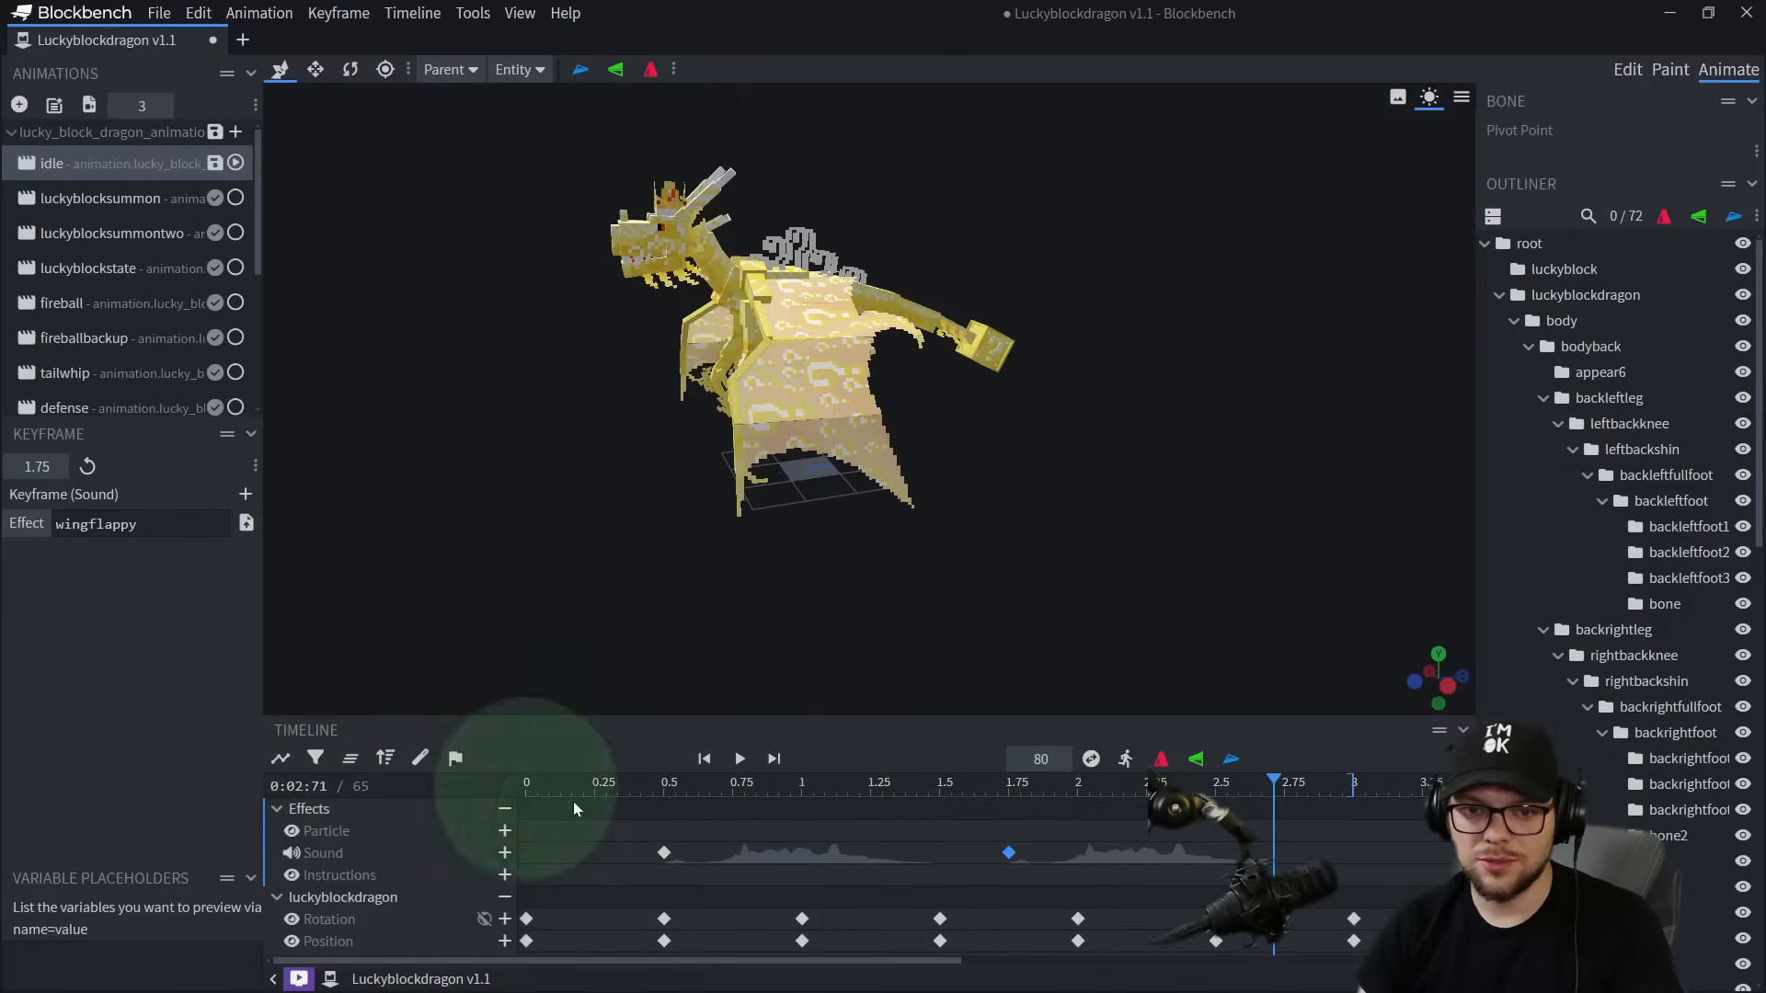
Load the wing flappy file from the ogg folder into the sound keyframe at 0.5 and play the idle animation from there.
left_click(246, 524)
left_click(908, 509)
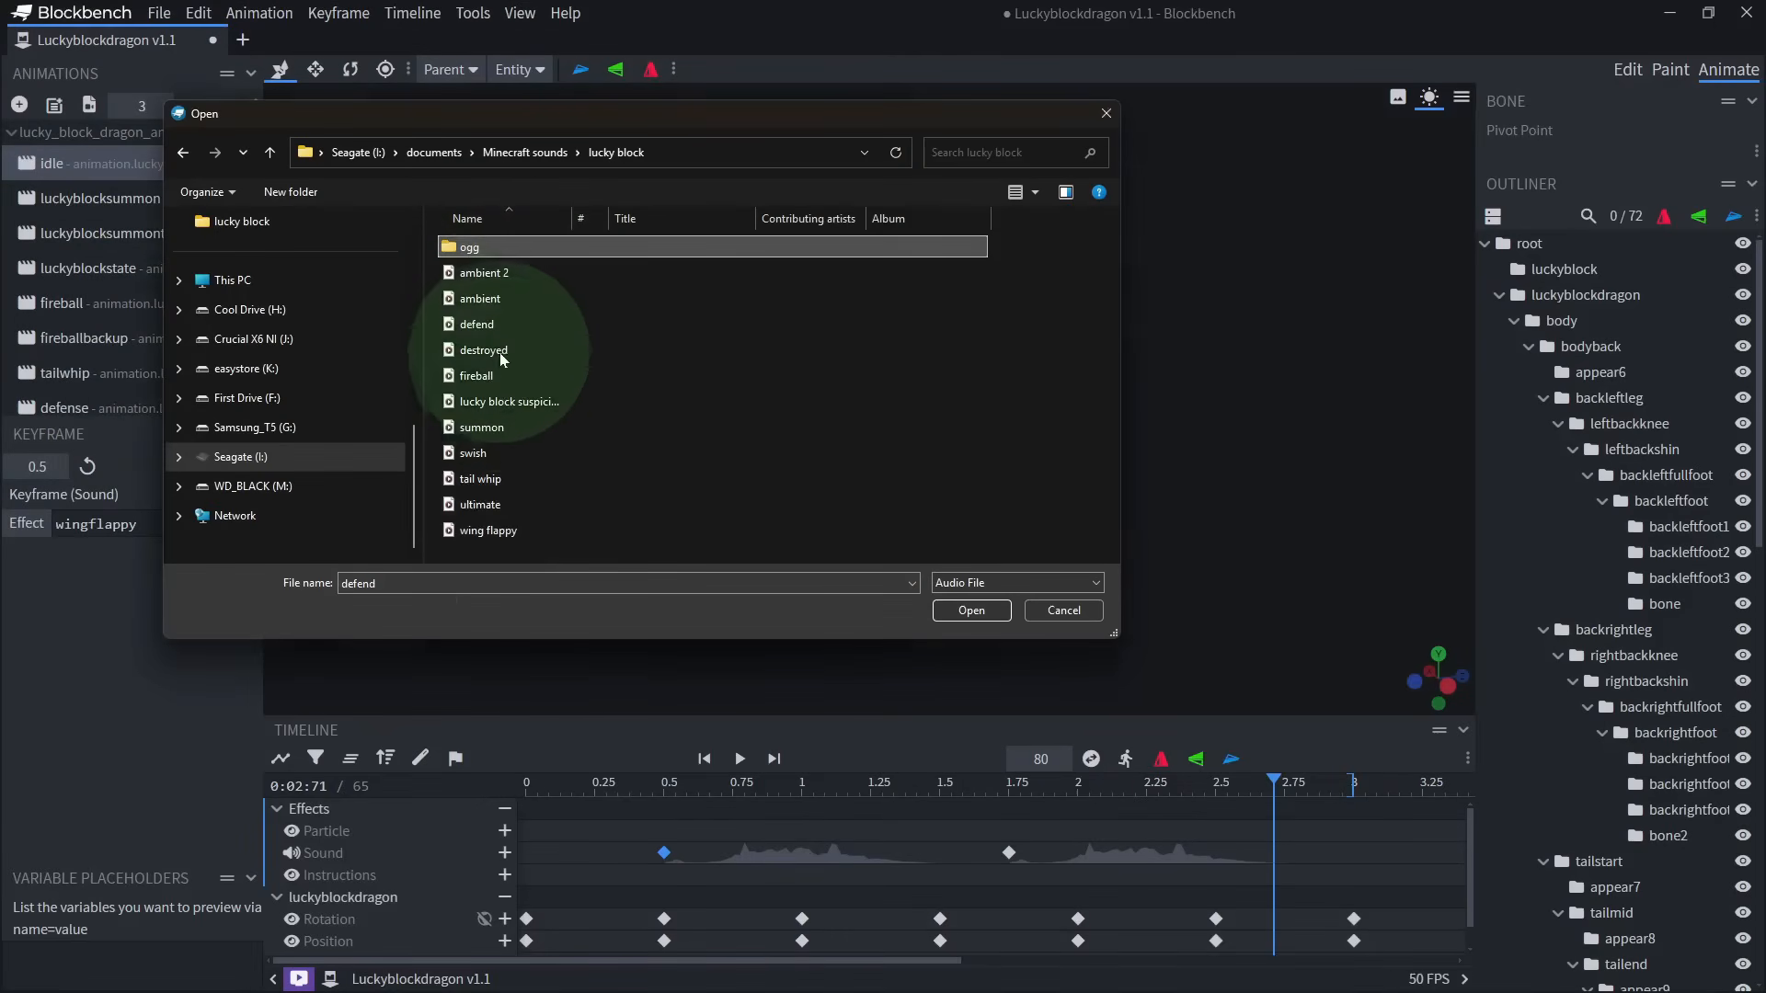
key("Return")
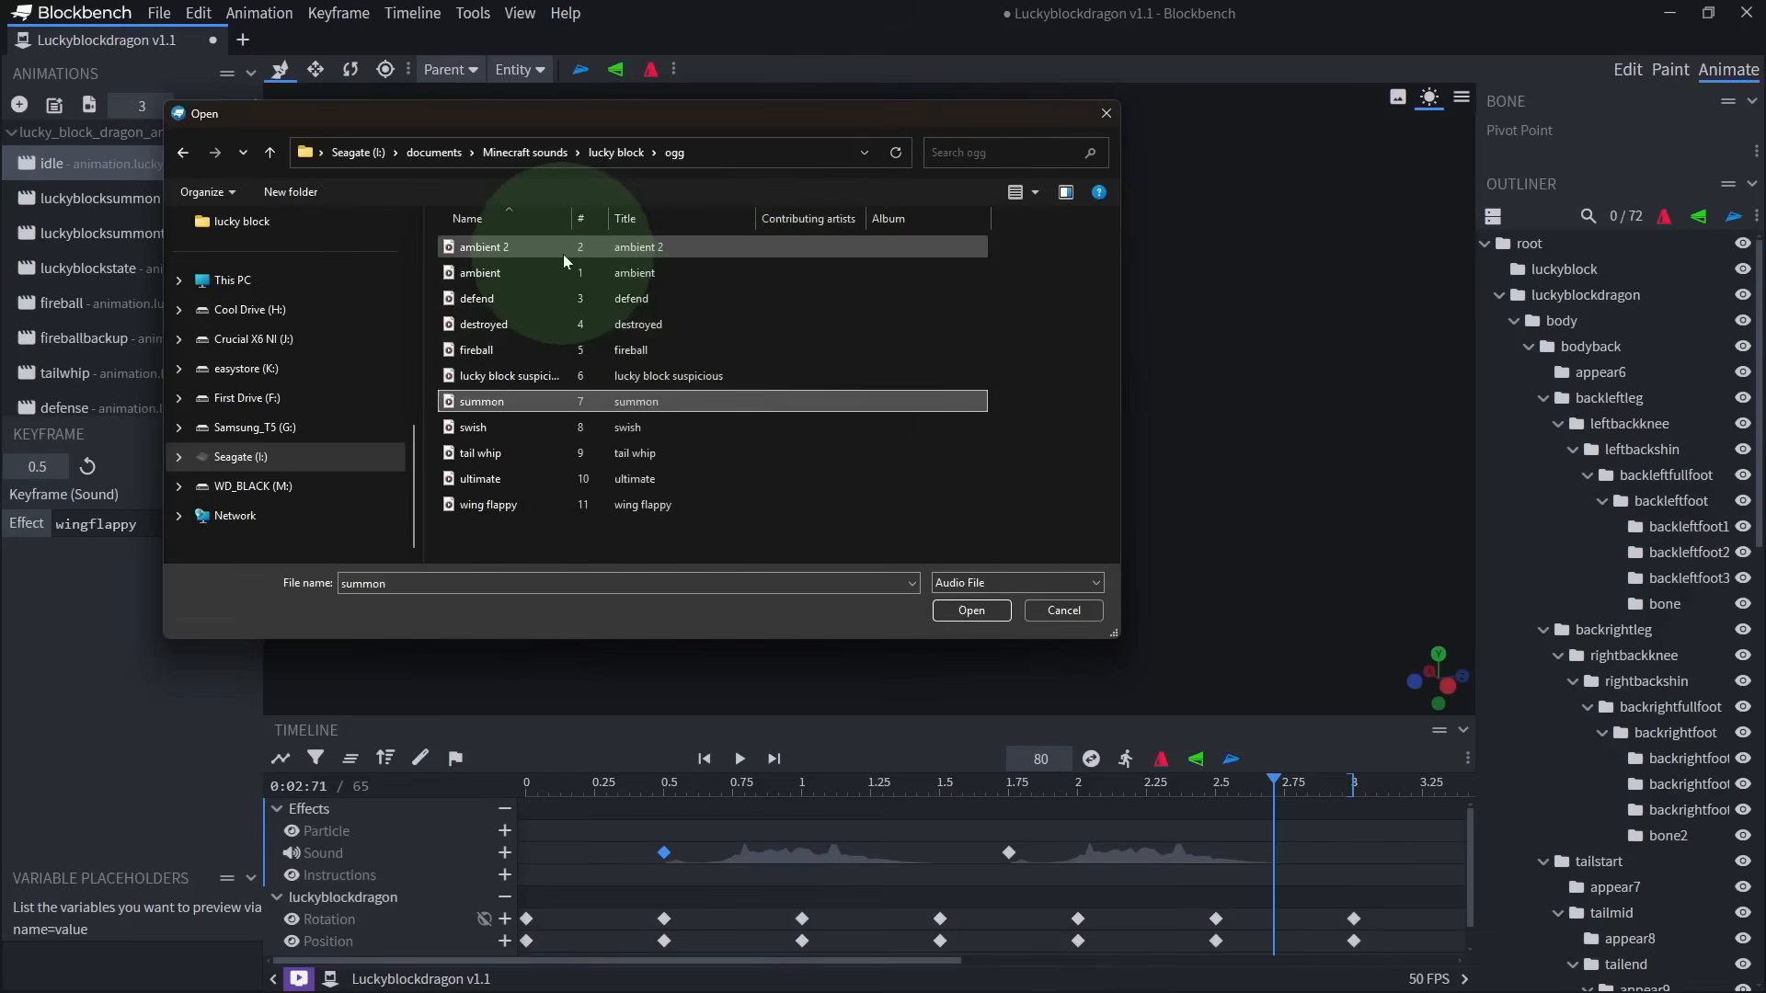
left_click(527, 508)
double_click(526, 508)
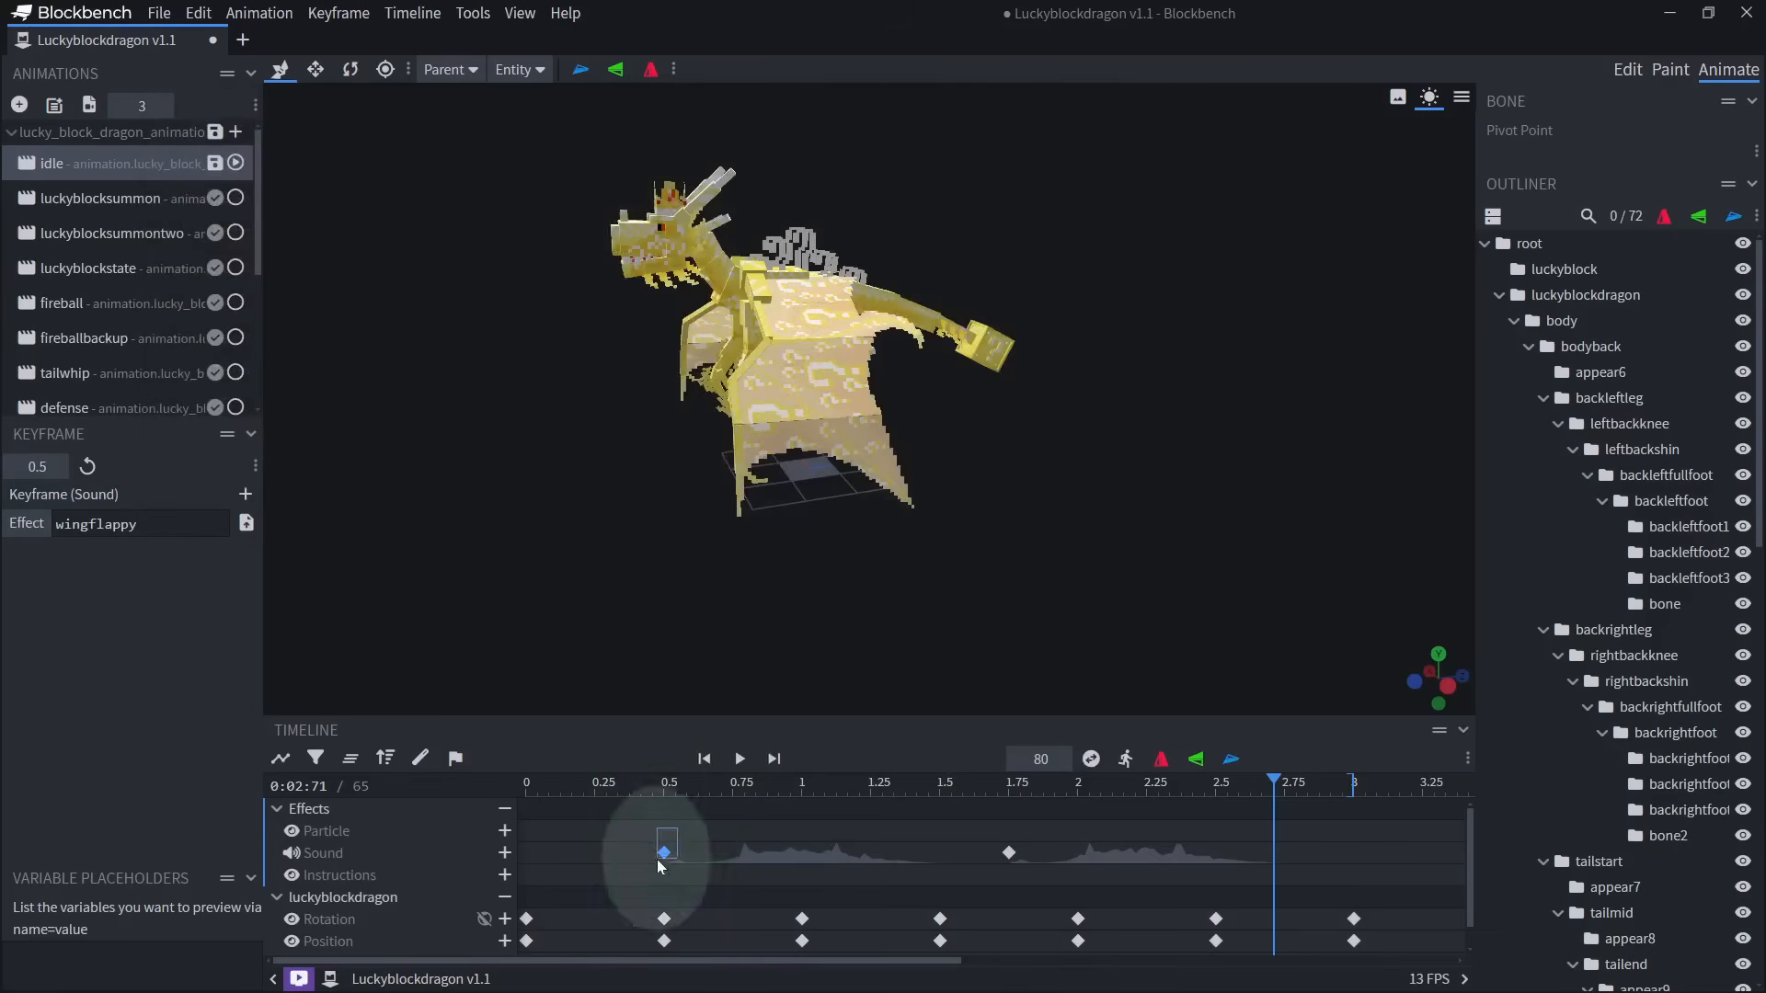
left_click(661, 793)
key("space")
key("space")
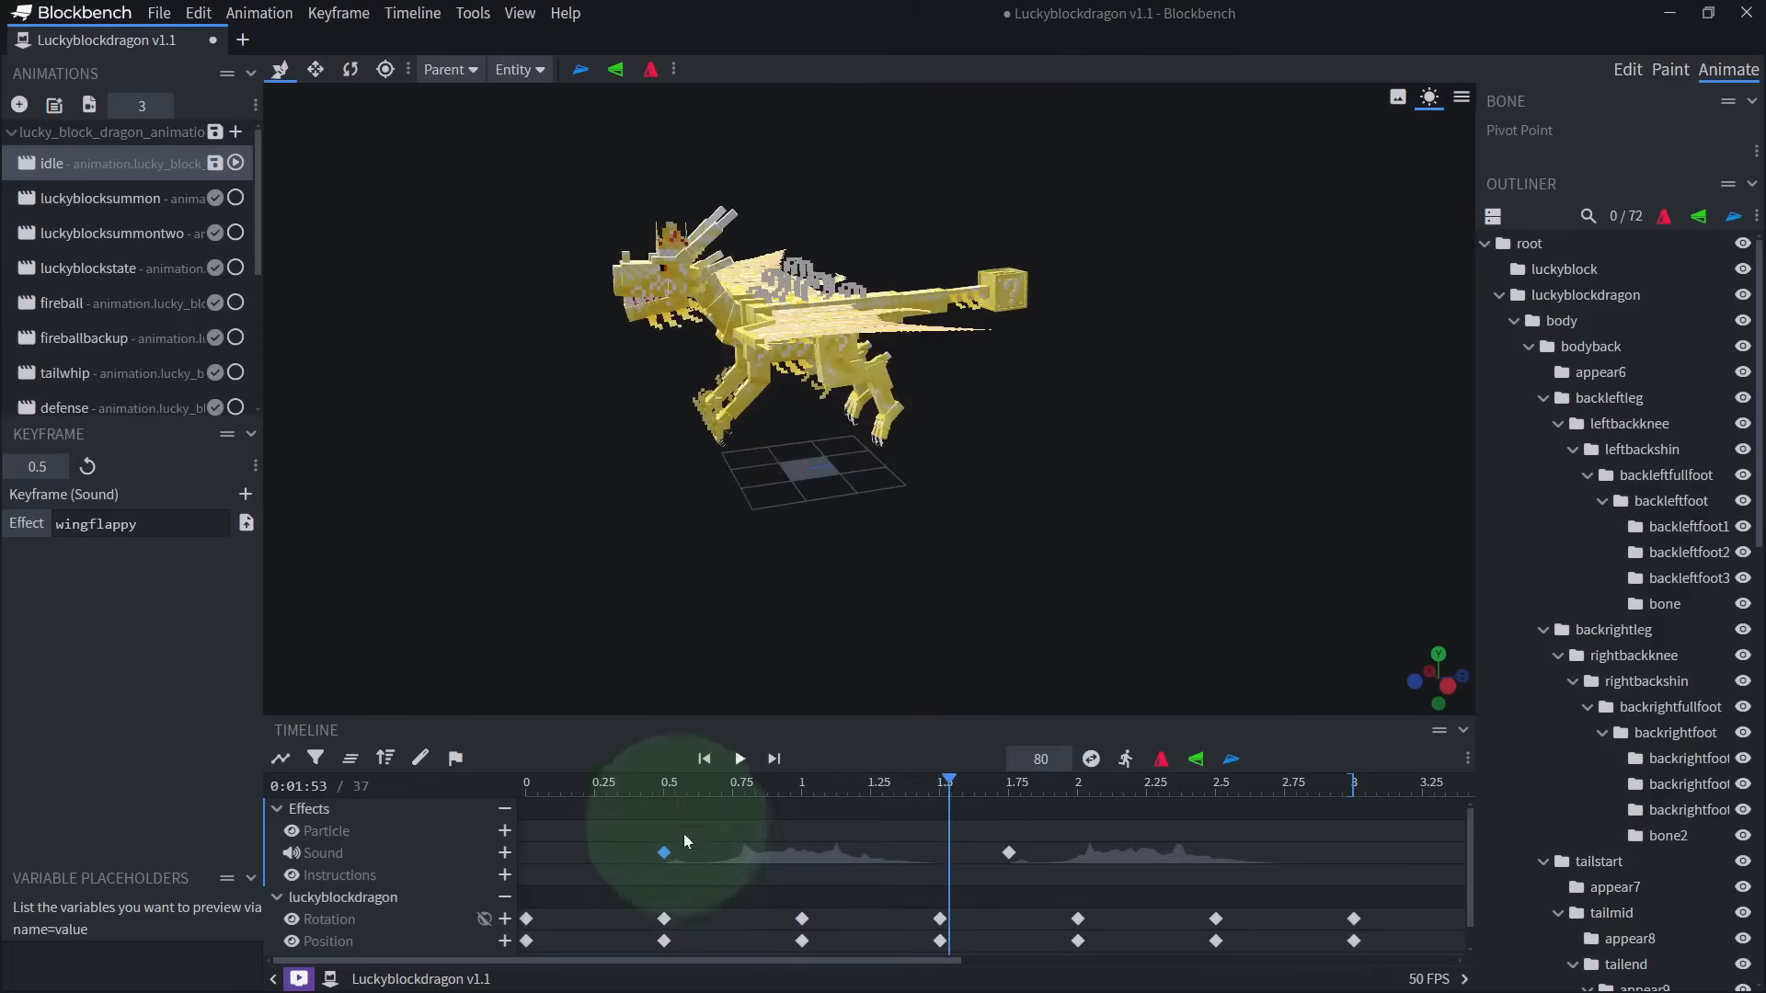
Shift both wing flappy sound keyframes earlier, to 0.375 and 1.625, and play the idle animation from the start.
left_click(1010, 852)
left_click(662, 791)
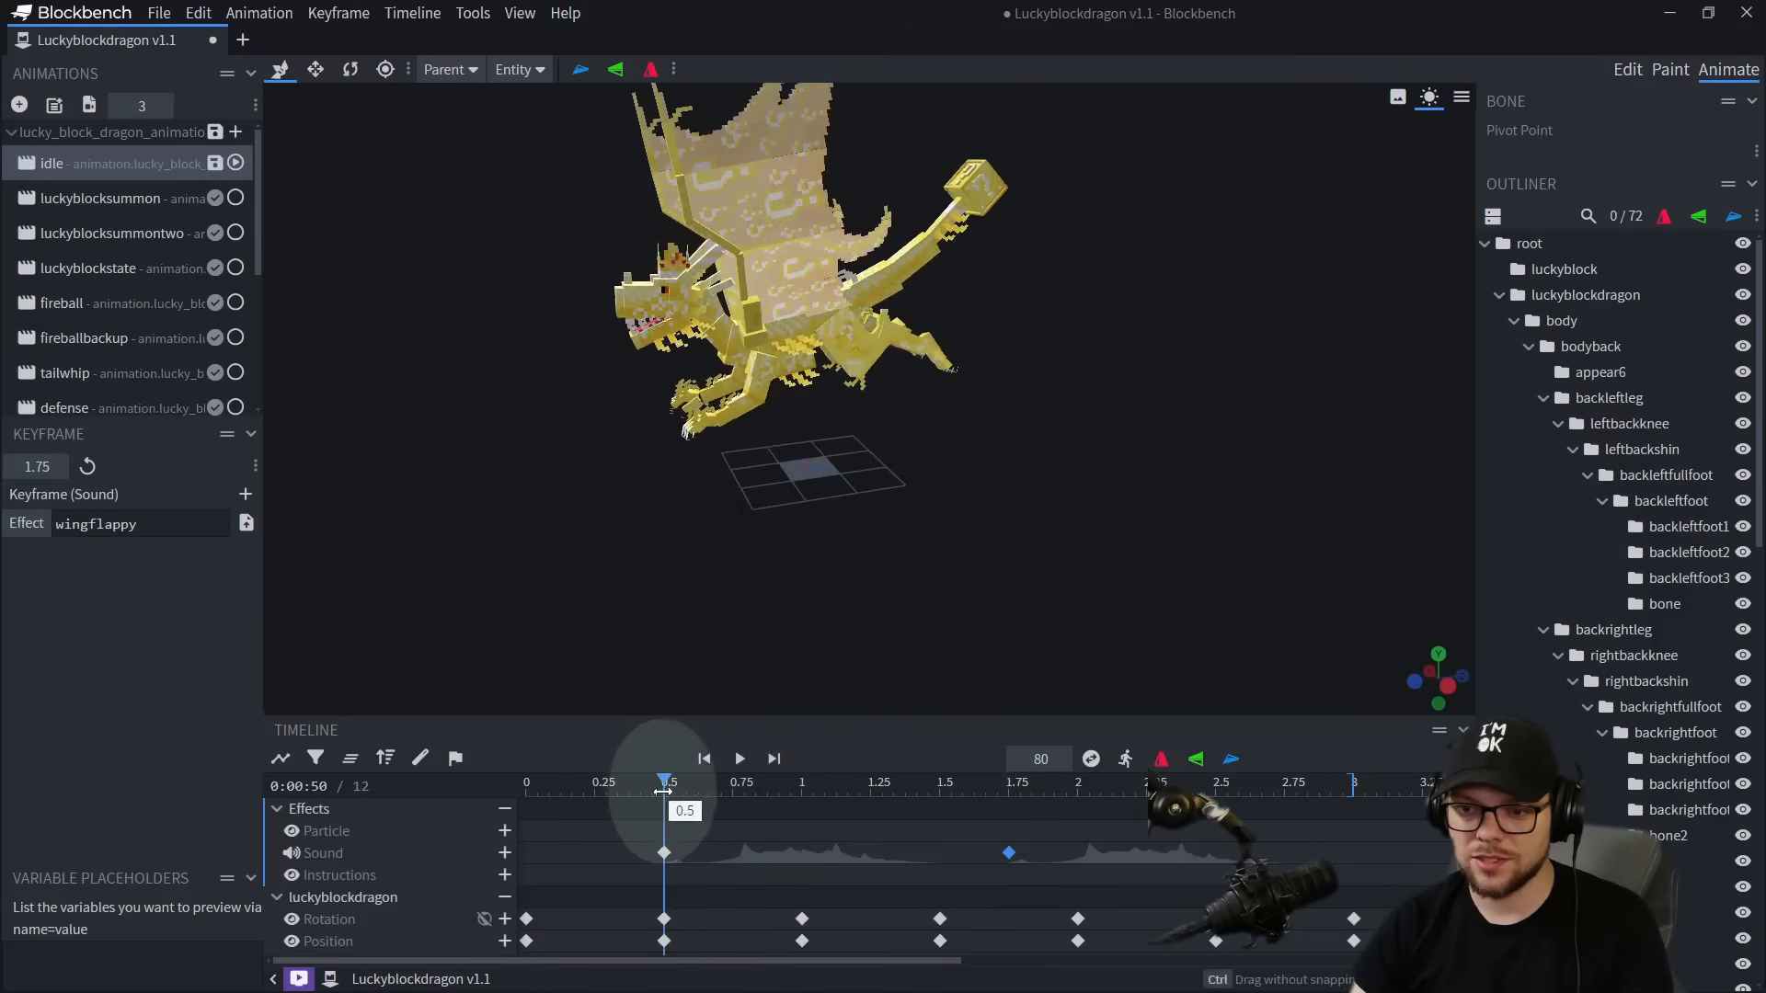
left_click_drag(622, 793, 449, 792)
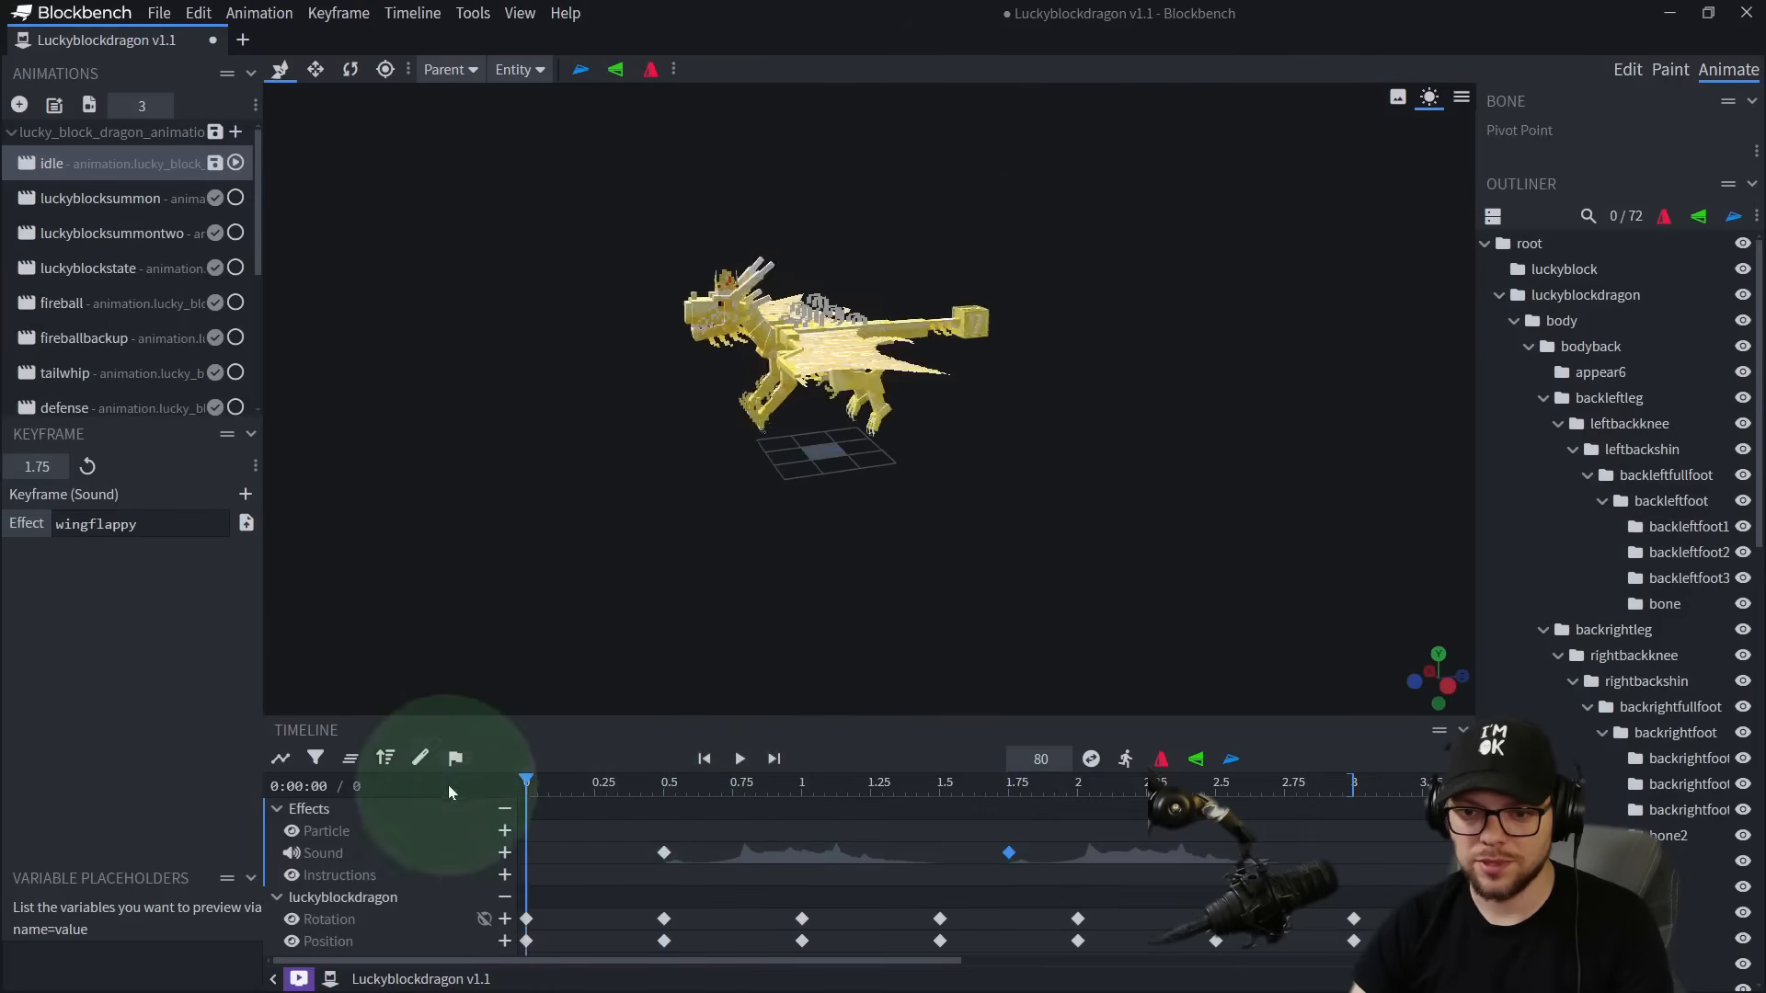
key("space")
key("space")
left_click_drag(558, 785, 473, 788)
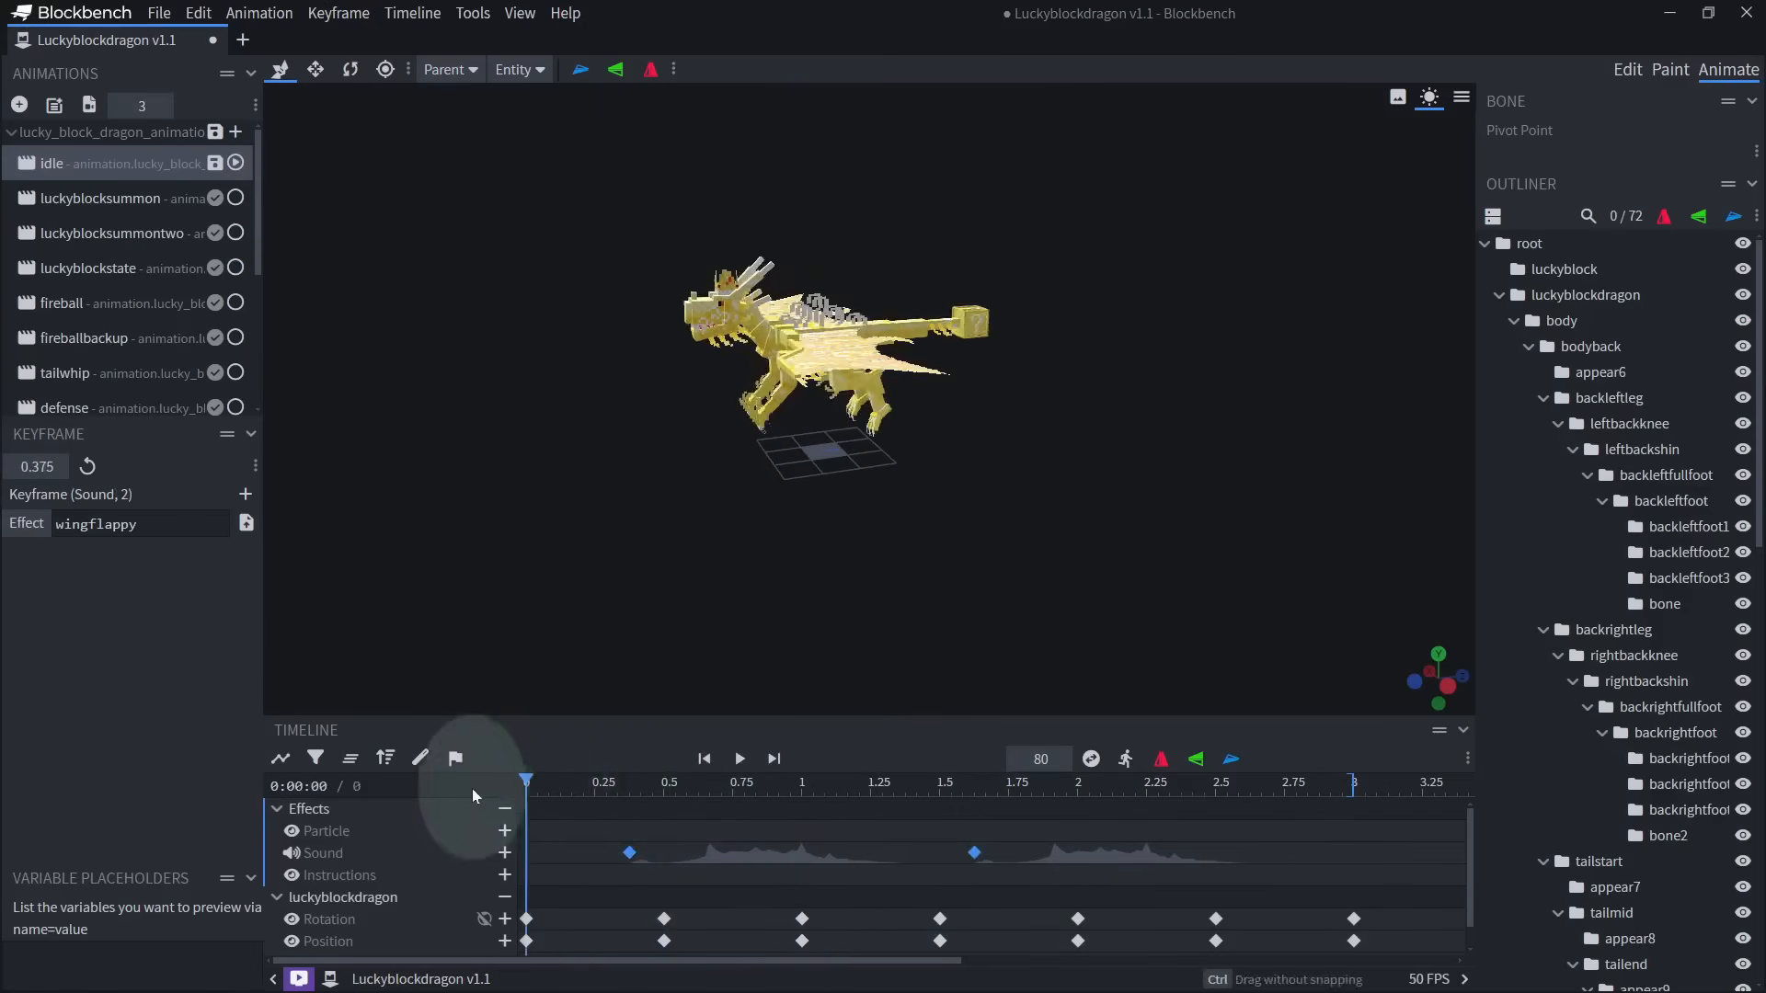
key("space")
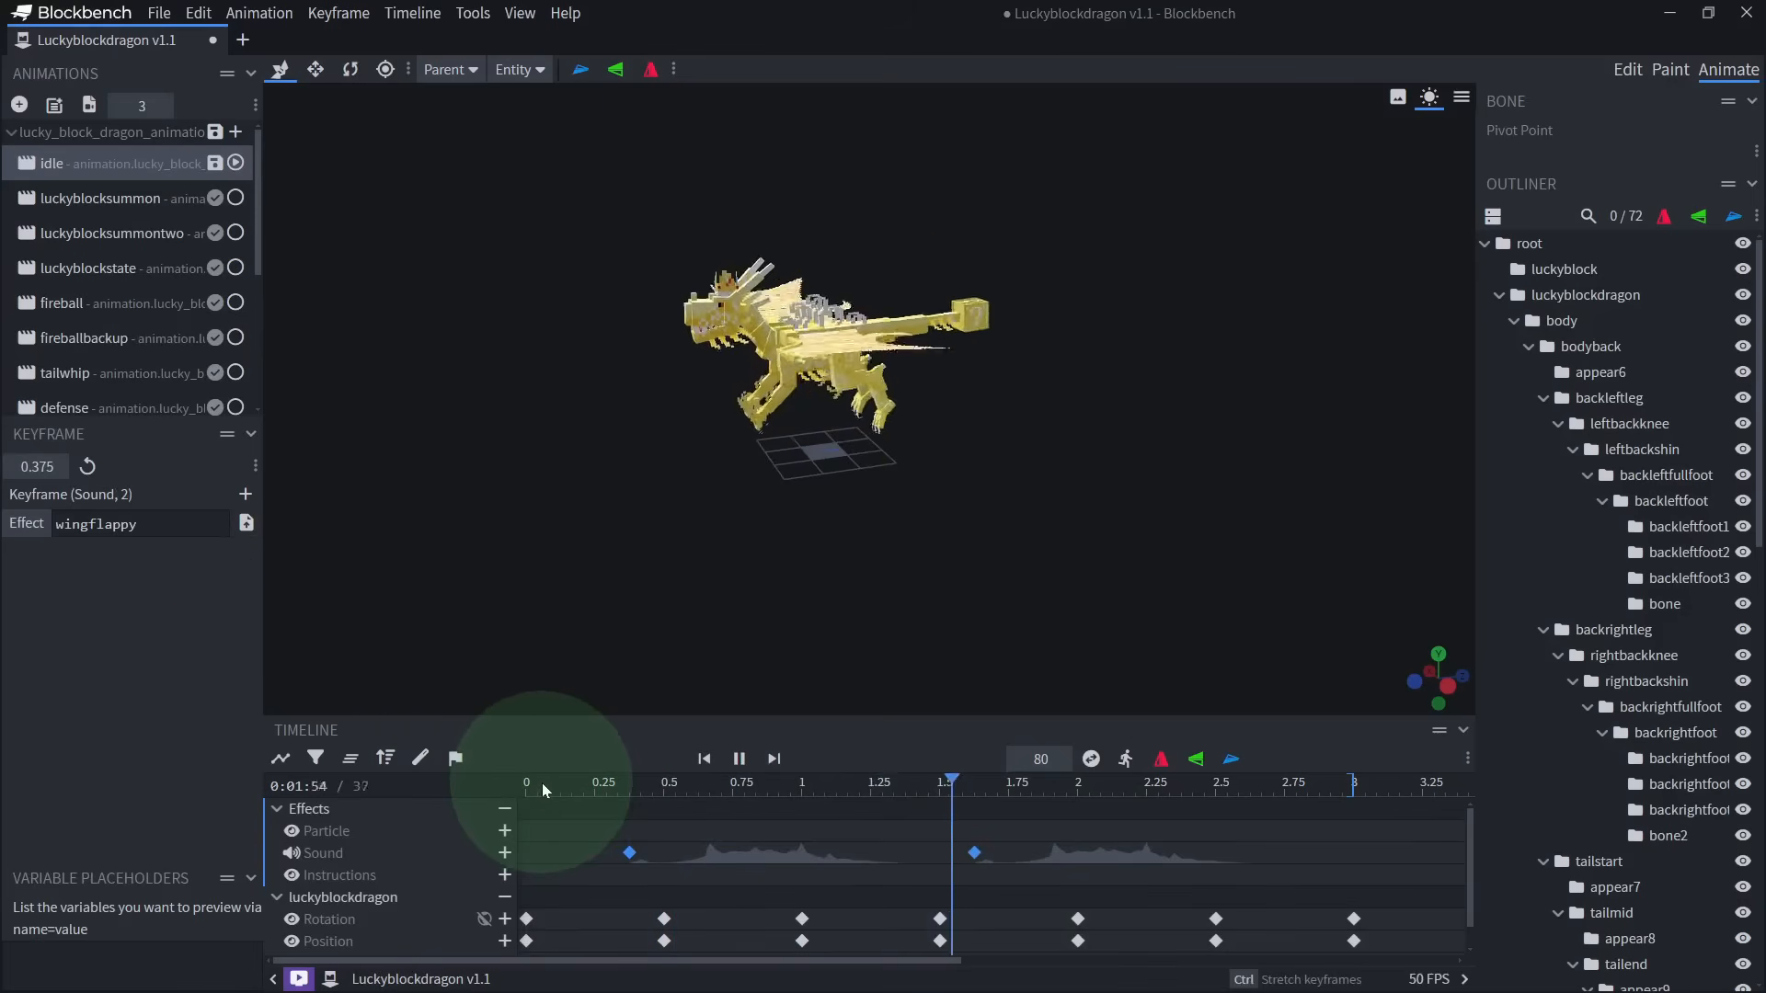
Move the second wing flappy sound keyframe to 1.875 and play the idle animation again.
left_click(962, 851)
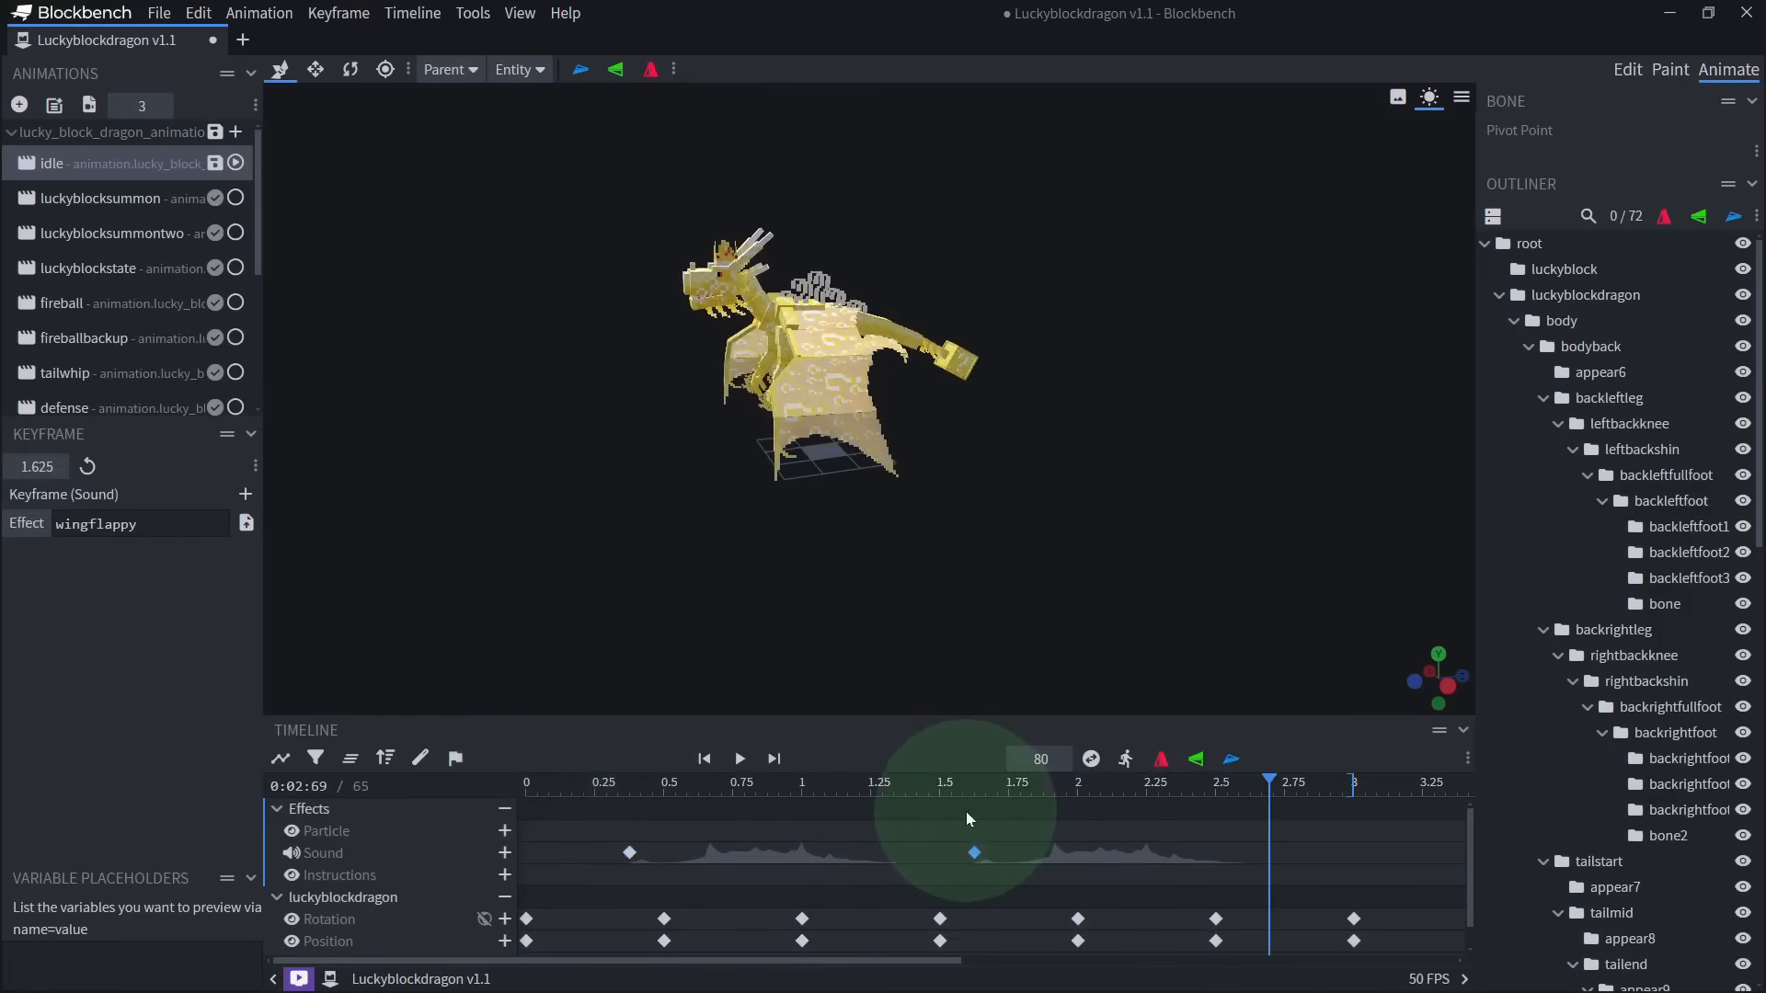
left_click_drag(580, 788, 1045, 855)
key("space")
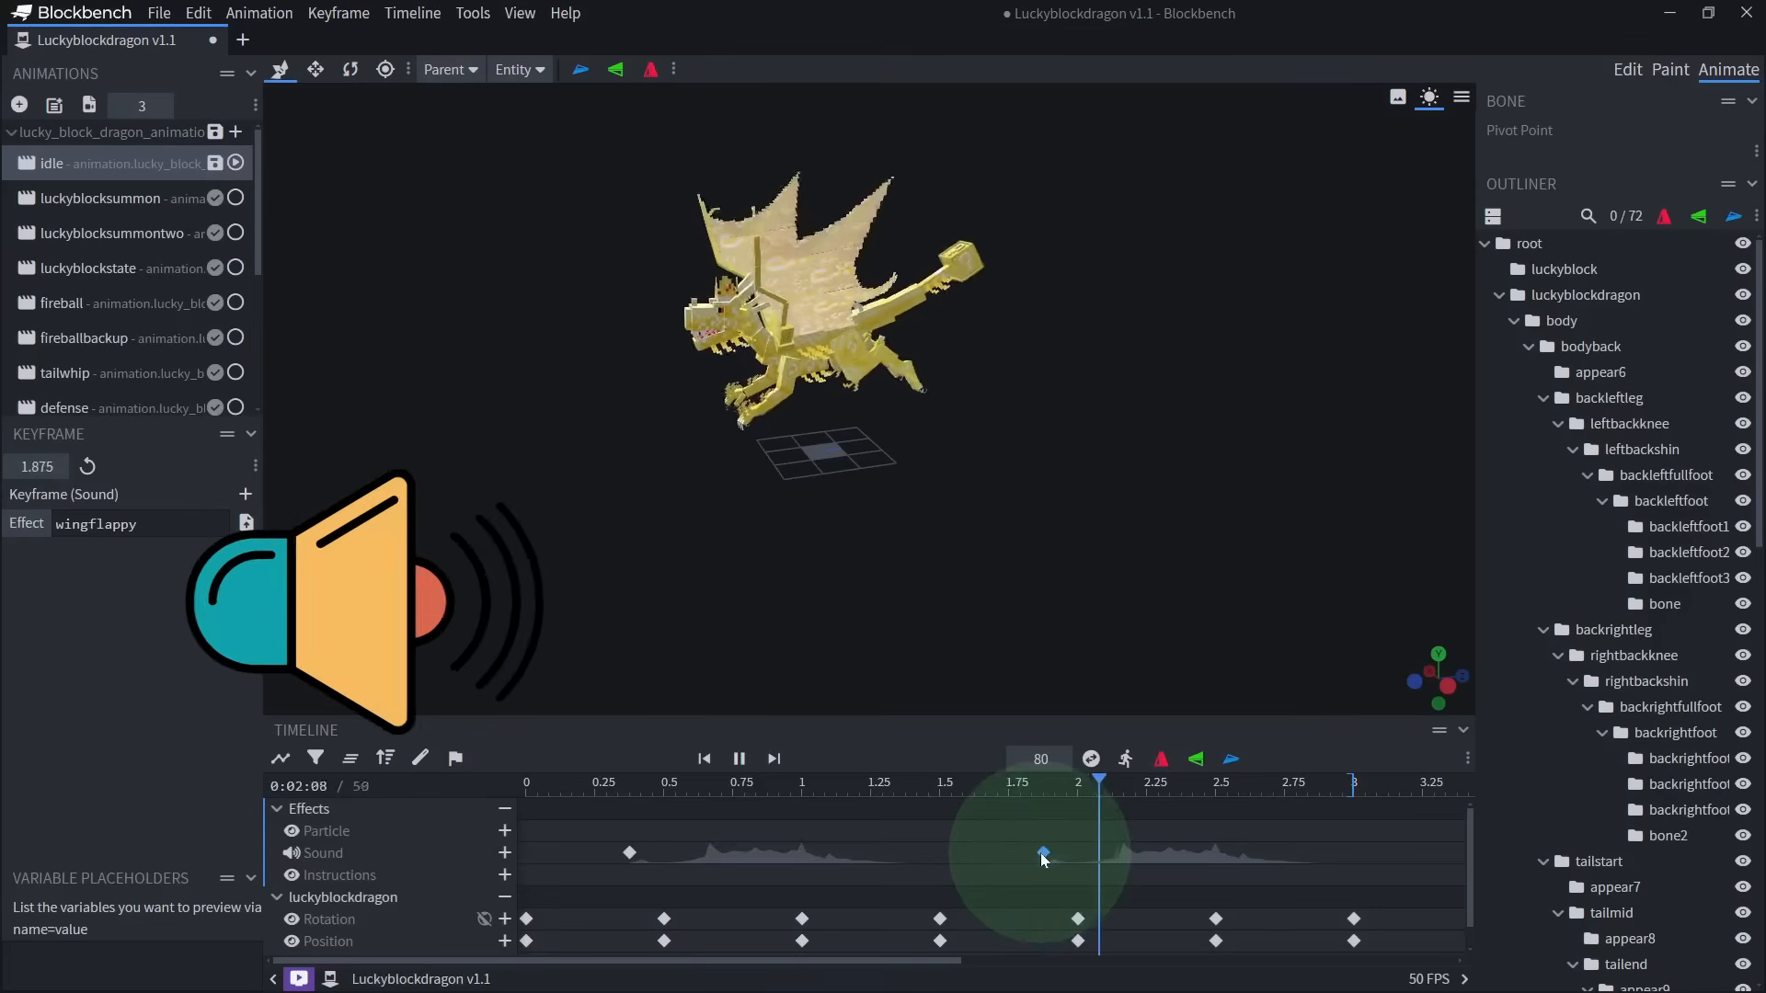
key("space")
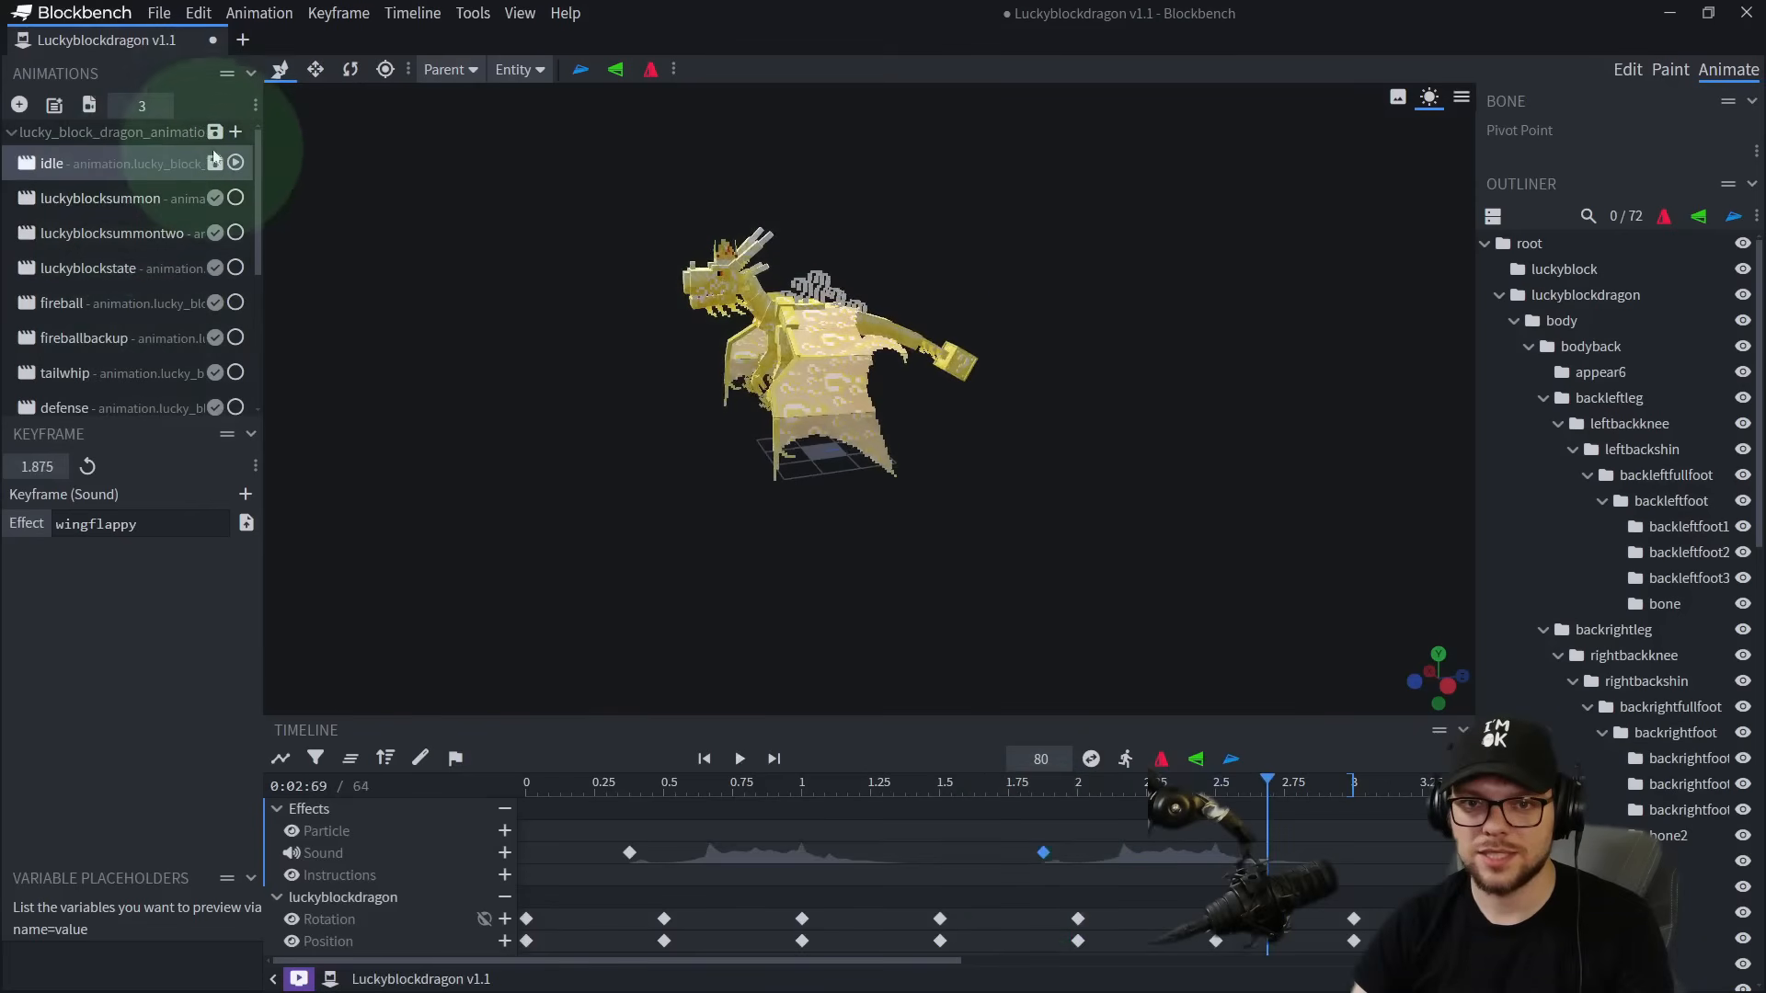
Add a sound keyframe at 0 in the luckyblocksummon animation using the summon file and play it through.
left_click(147, 198)
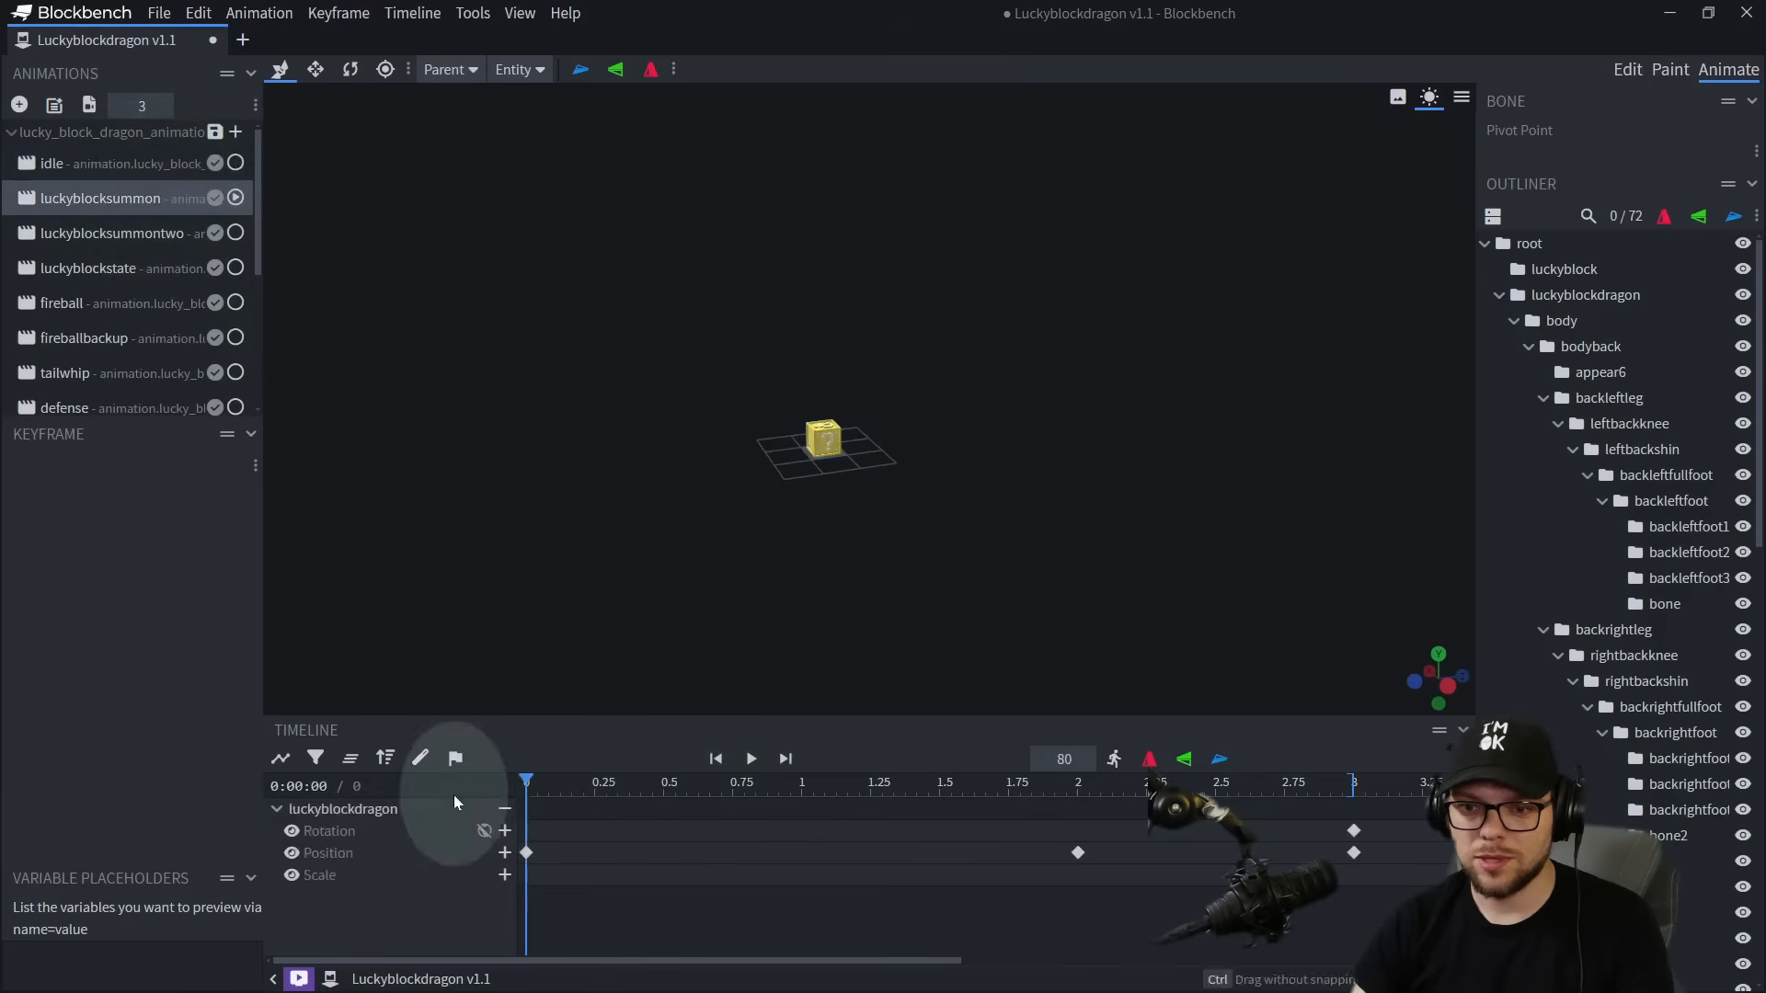
left_click(420, 758)
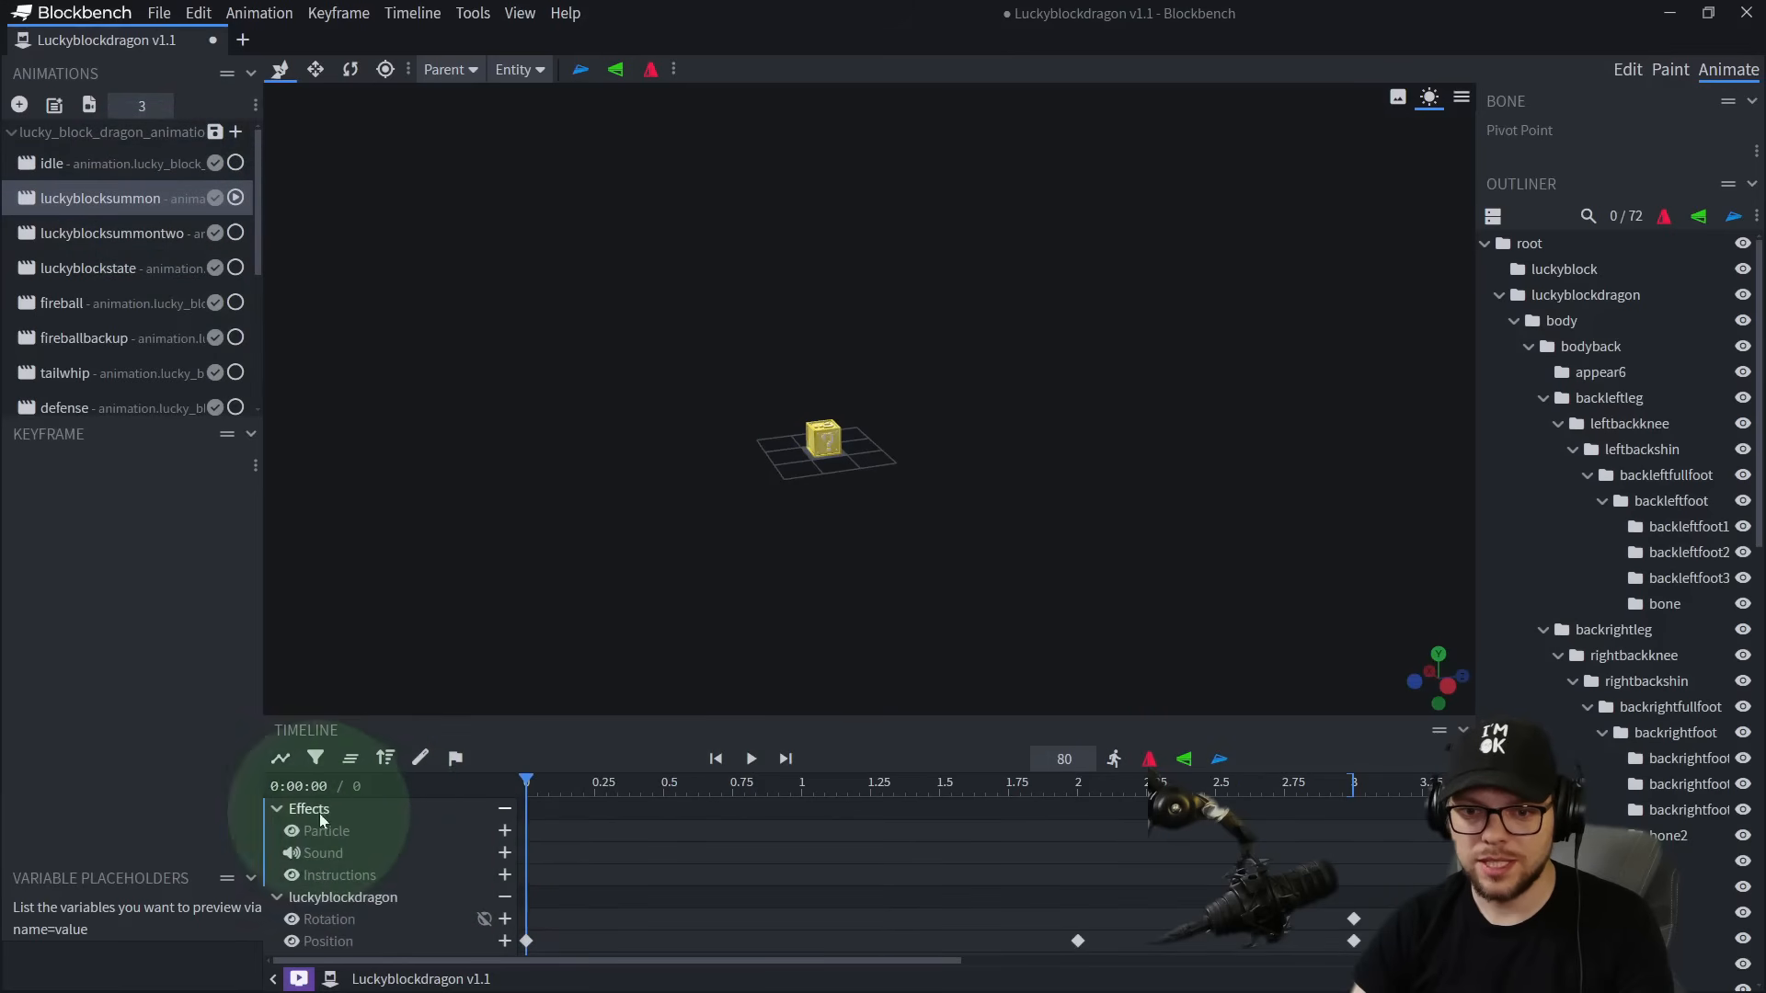
left_click(504, 853)
left_click(246, 524)
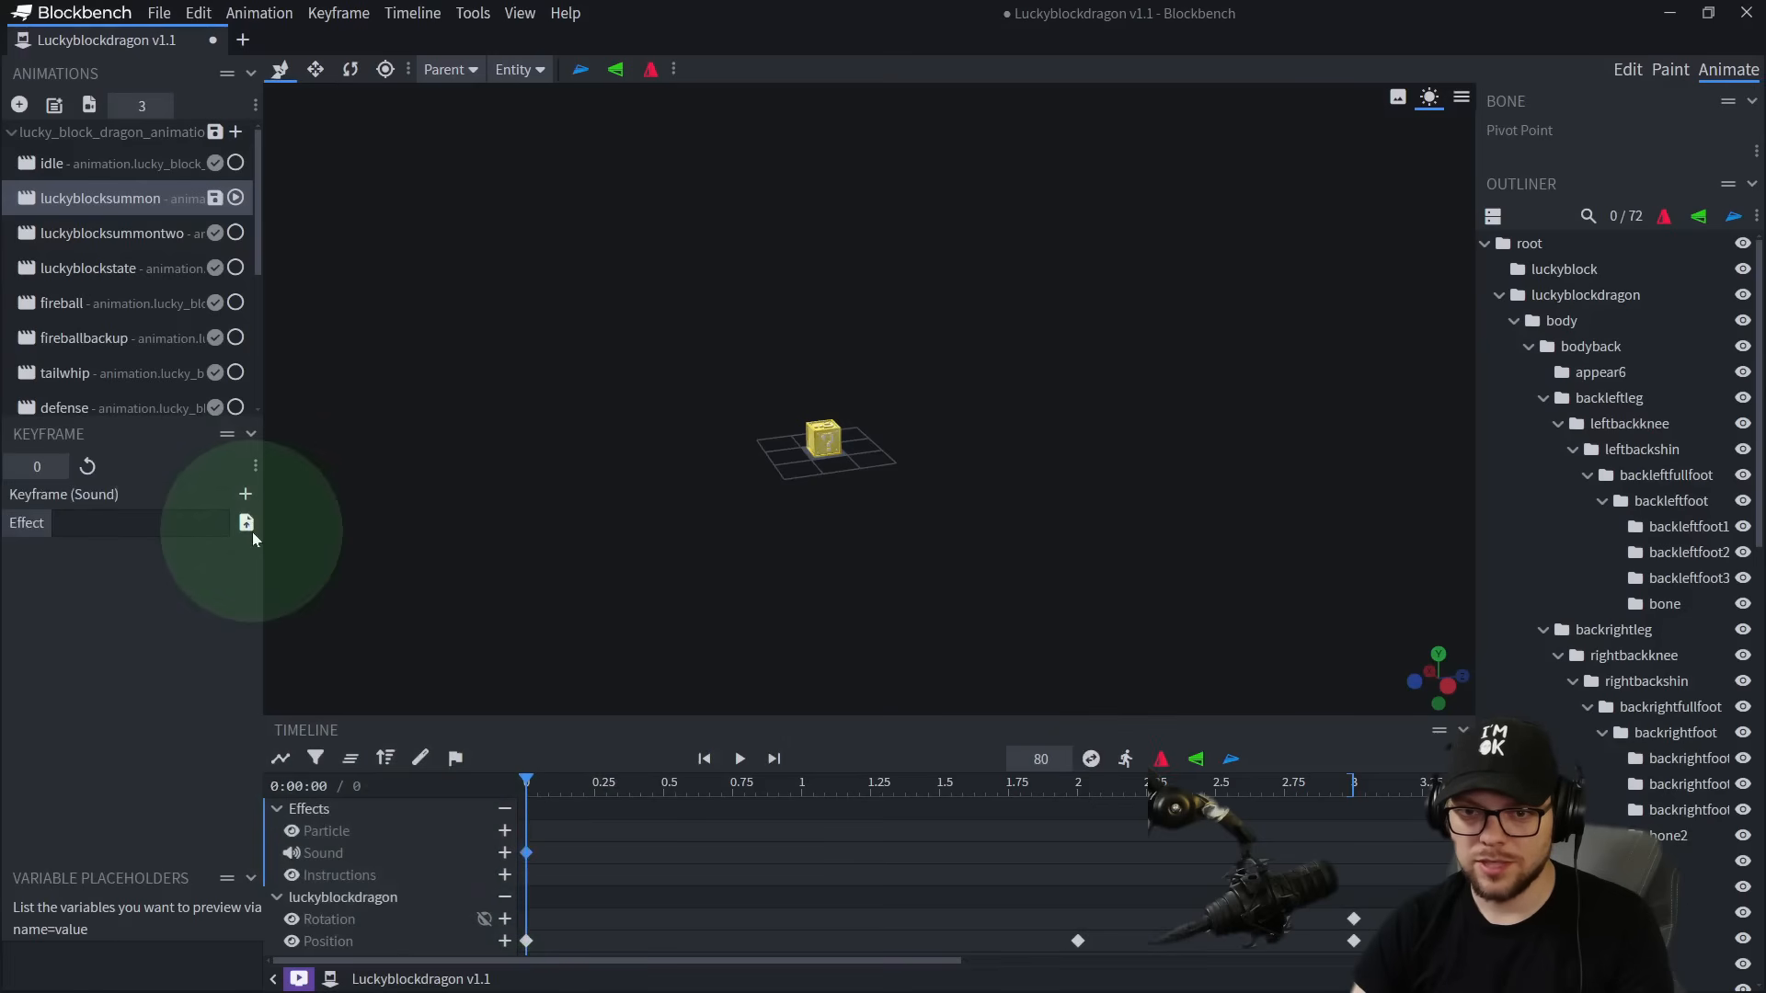
left_click_drag(431, 370, 259, 375)
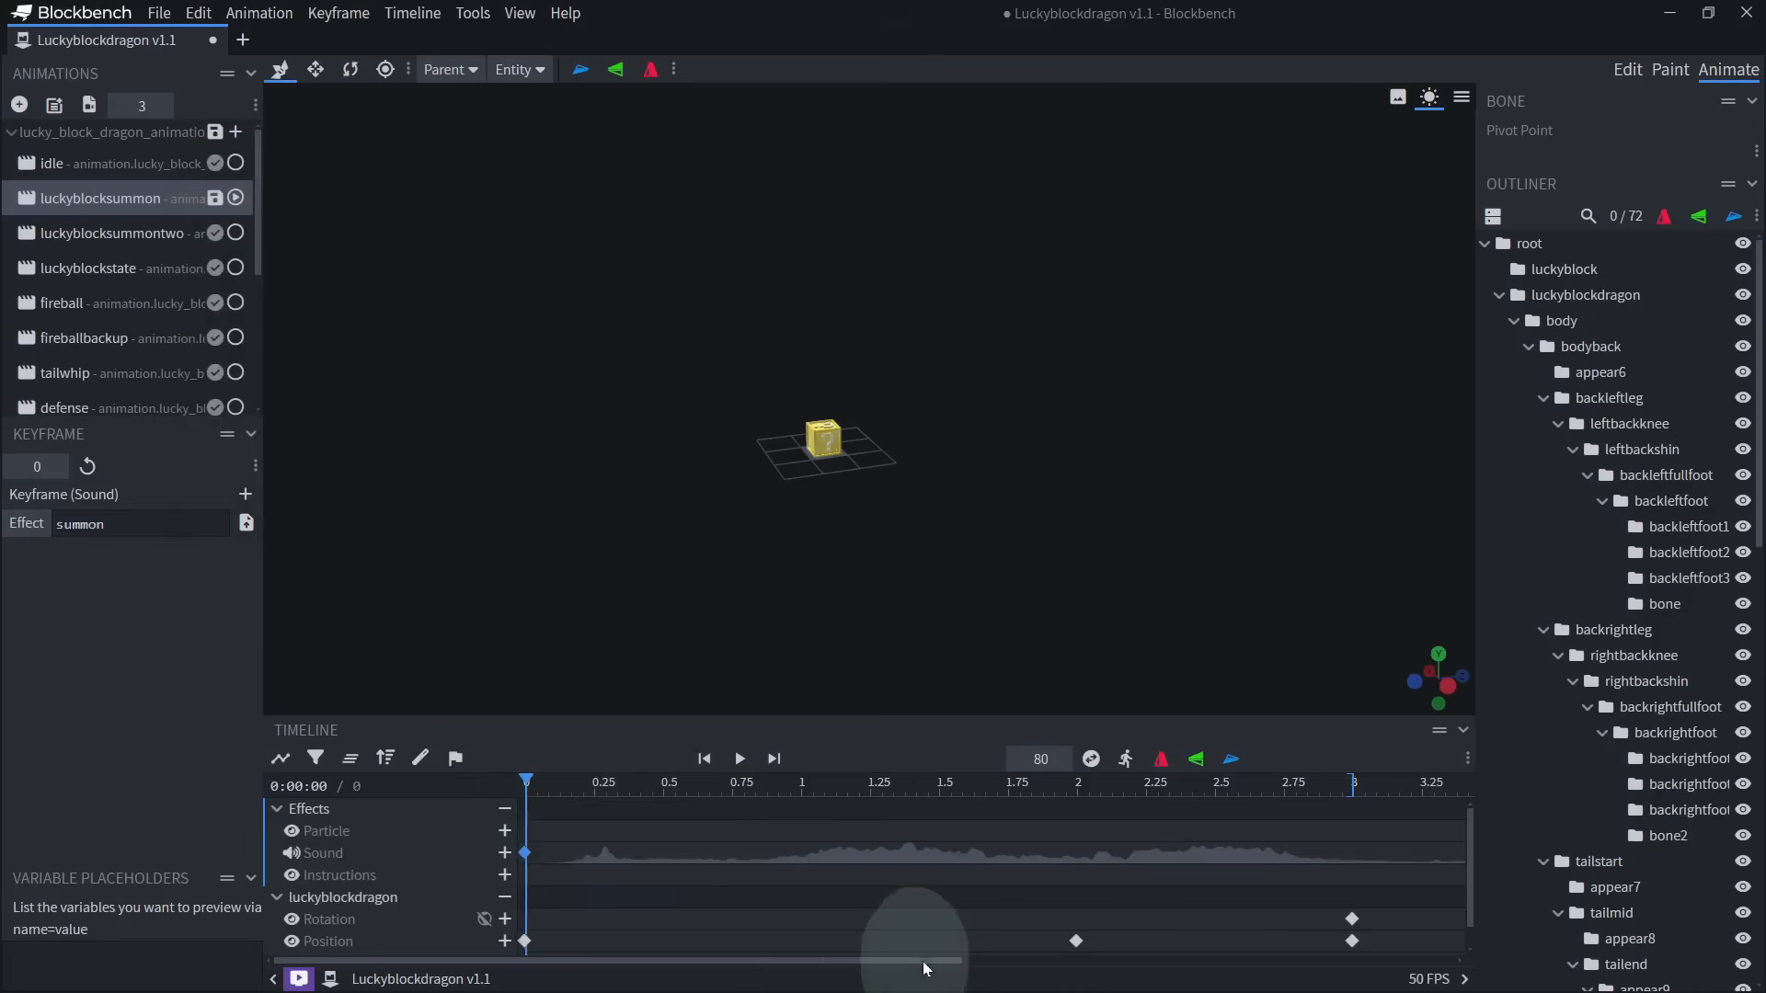
key("space")
left_click_drag(924, 963, 1117, 954)
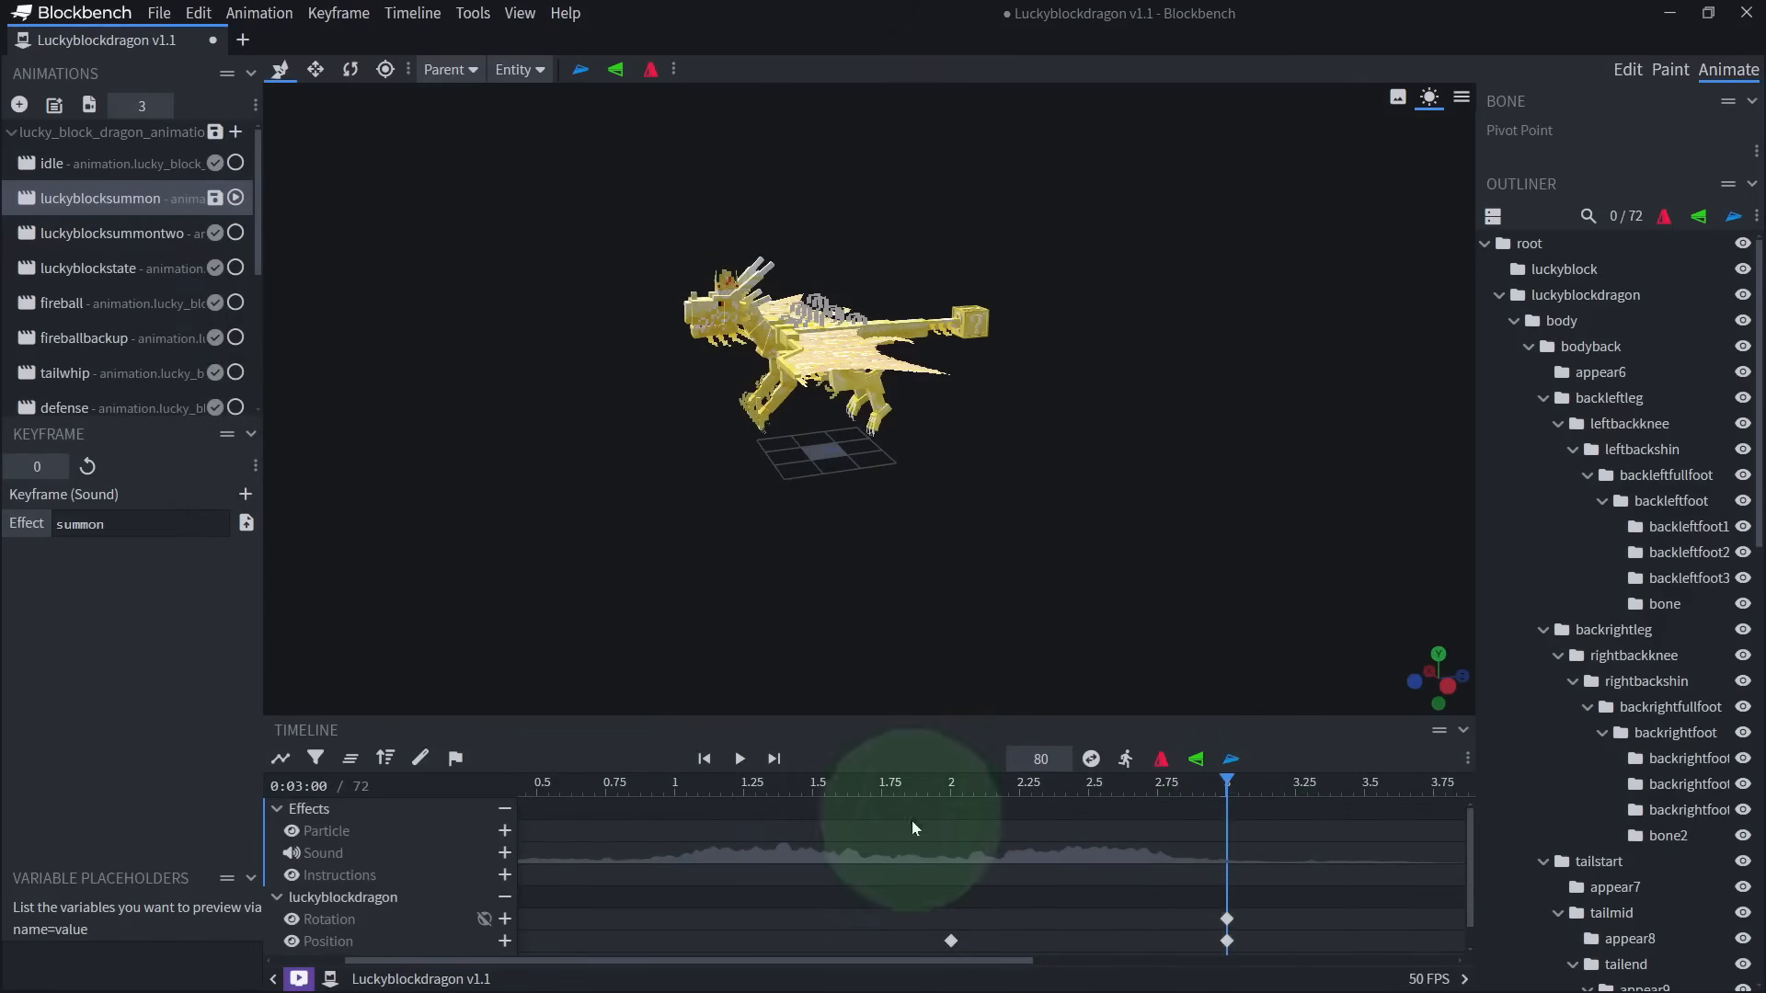
Examine the timelines of the luckyblocksummontwo and luckyblocksummon animations.
left_click(138, 233)
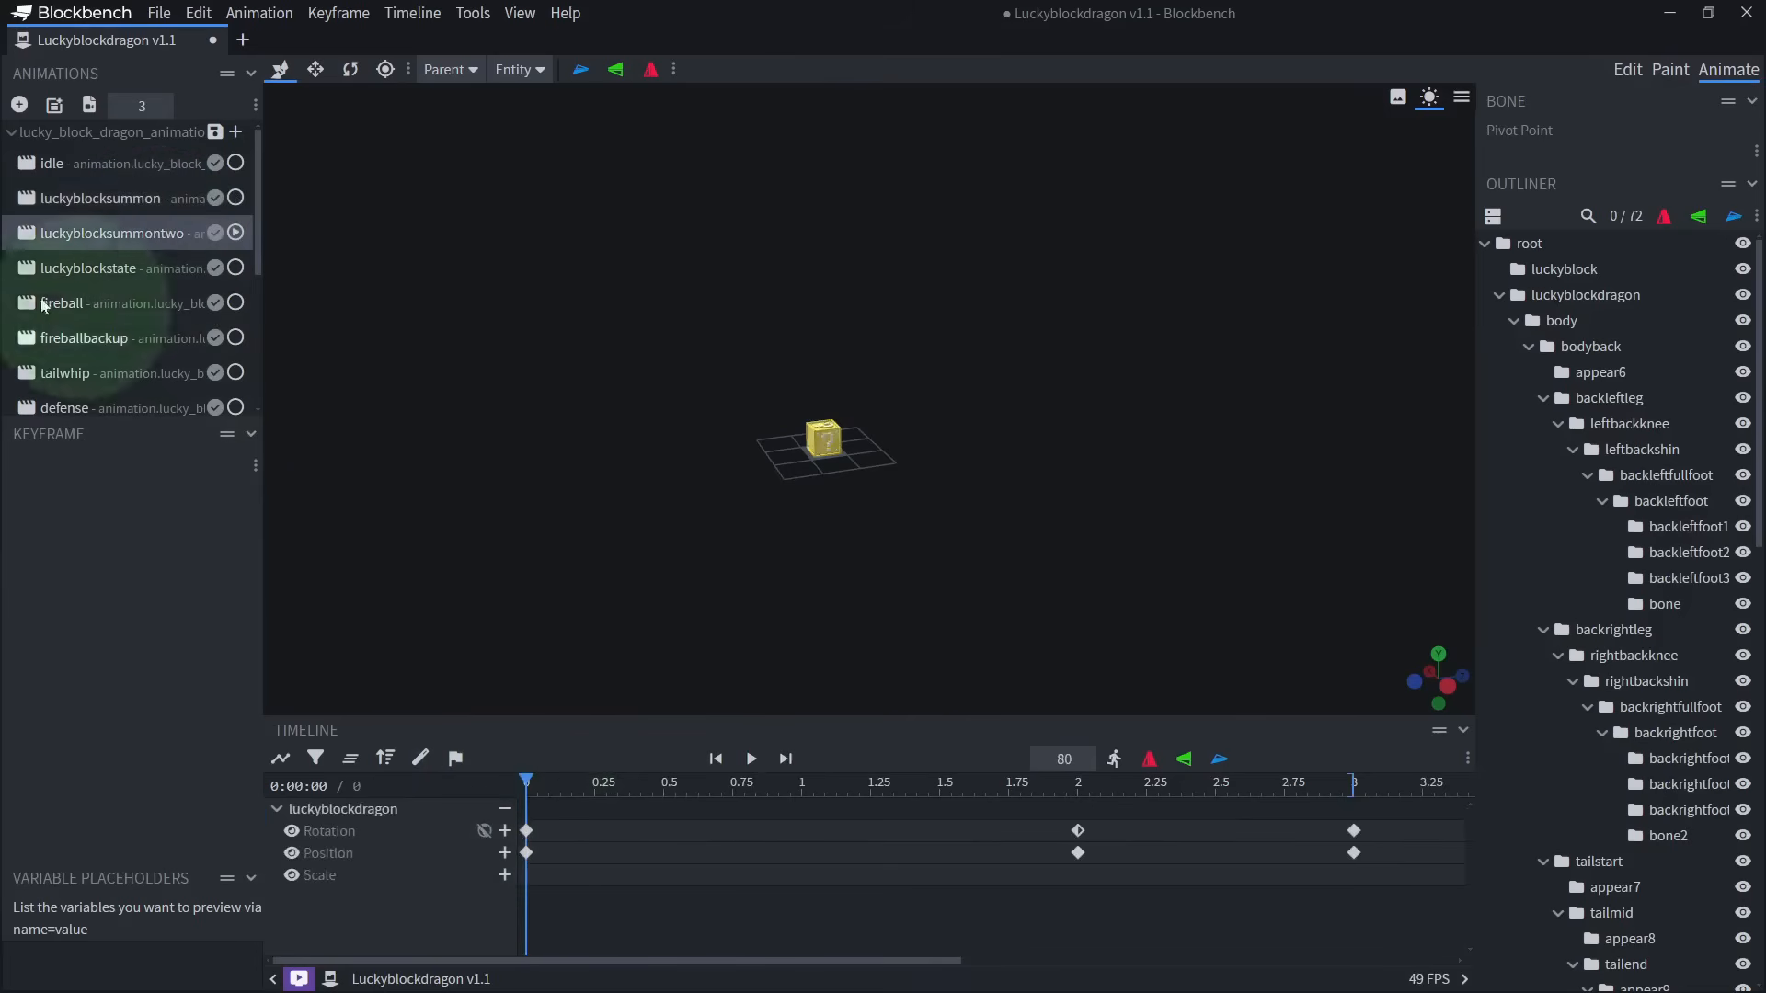
left_click(101, 198)
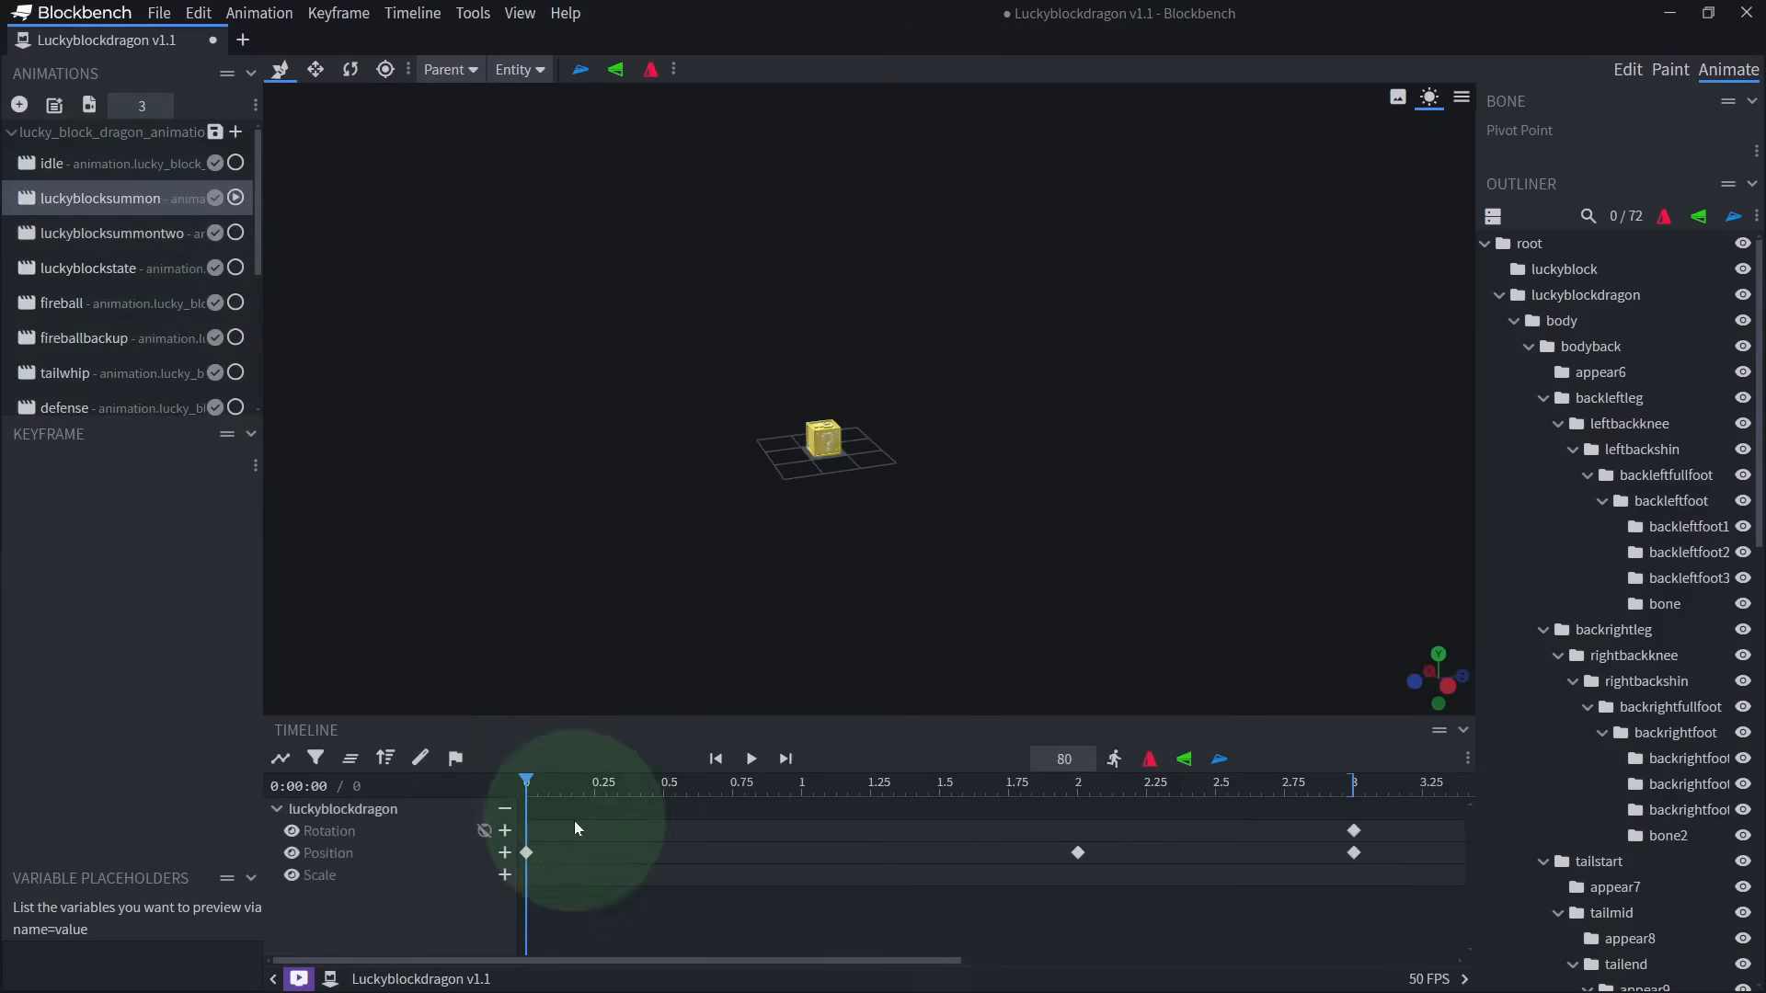
left_click(524, 843)
left_click(212, 233)
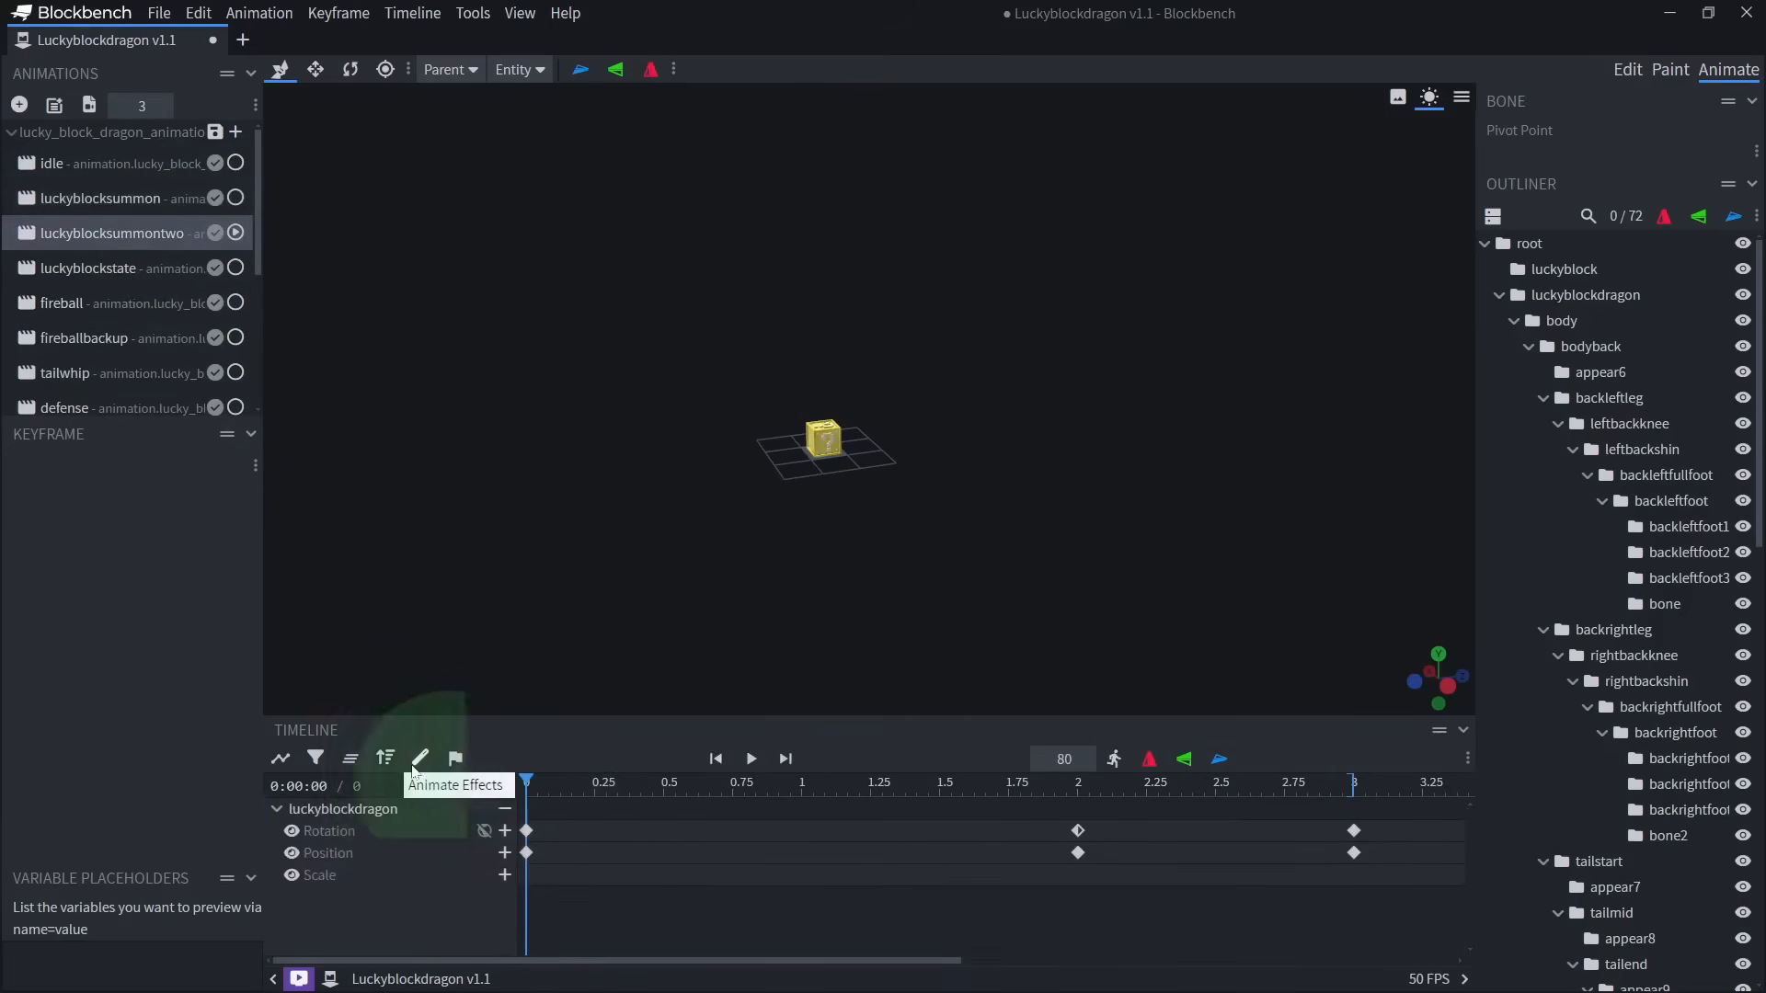
left_click(552, 848)
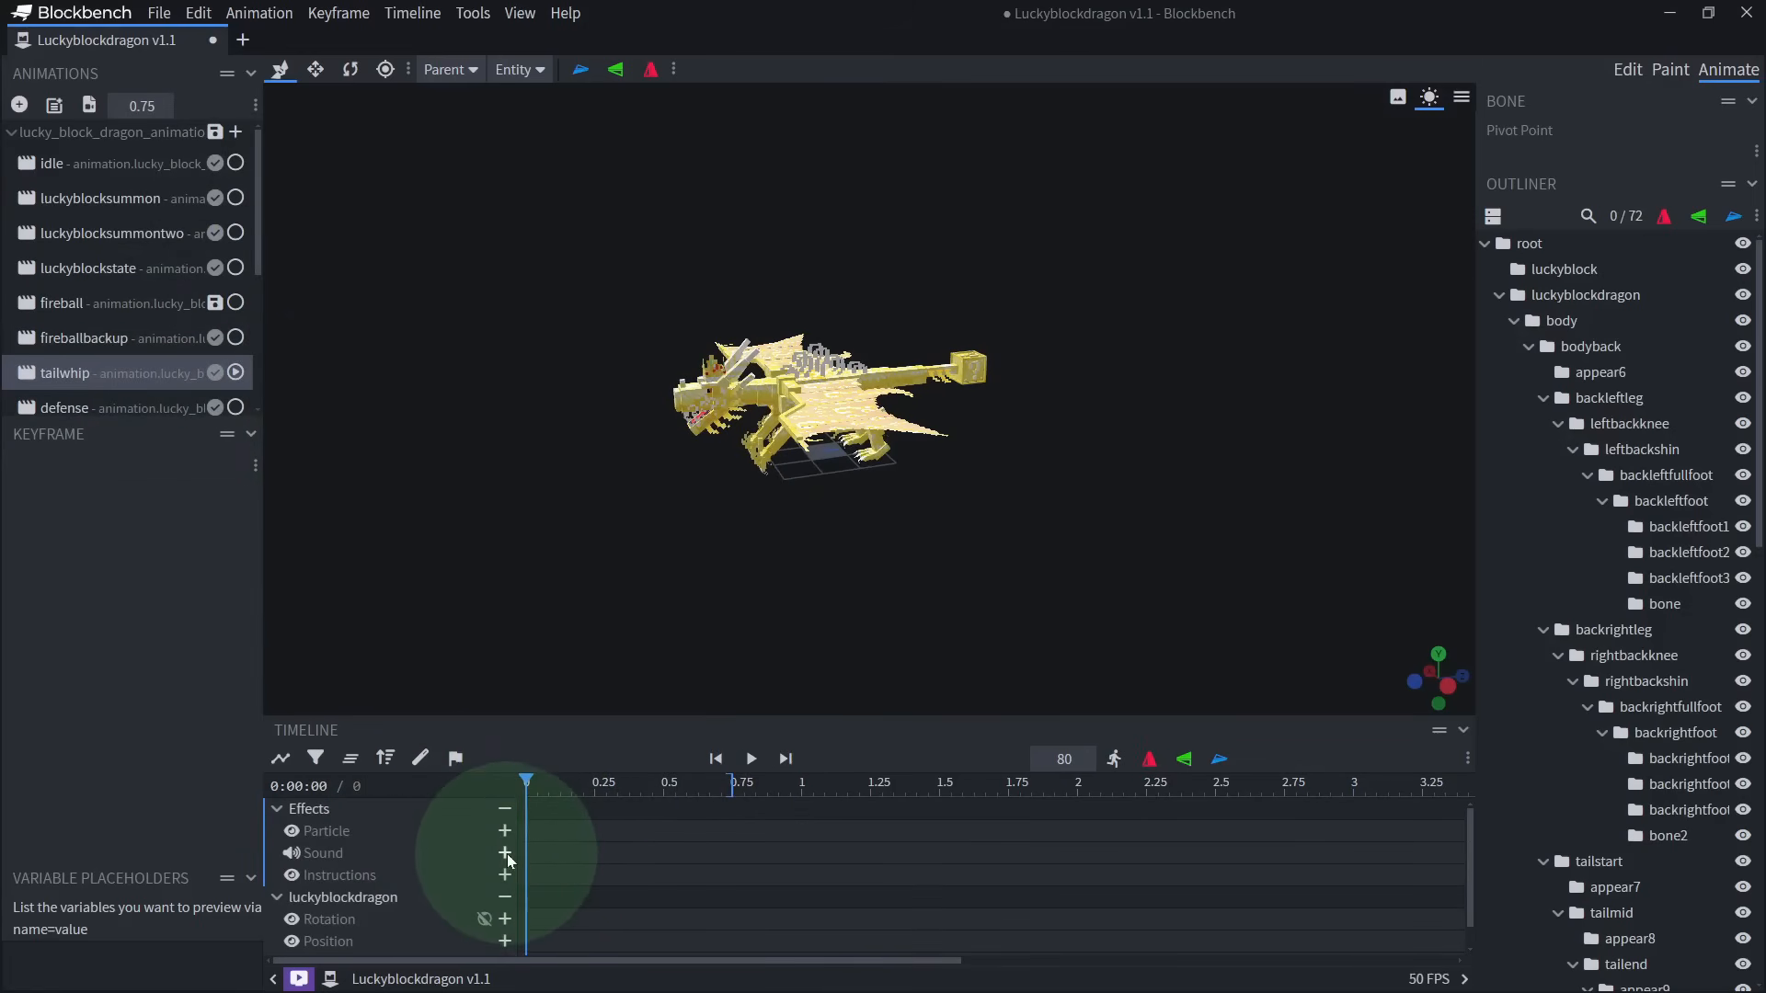
Add a sound keyframe at 0 in the tailwhip animation using the tail whip file and play it from the start.
left_click(505, 853)
left_click(242, 519)
key("Return")
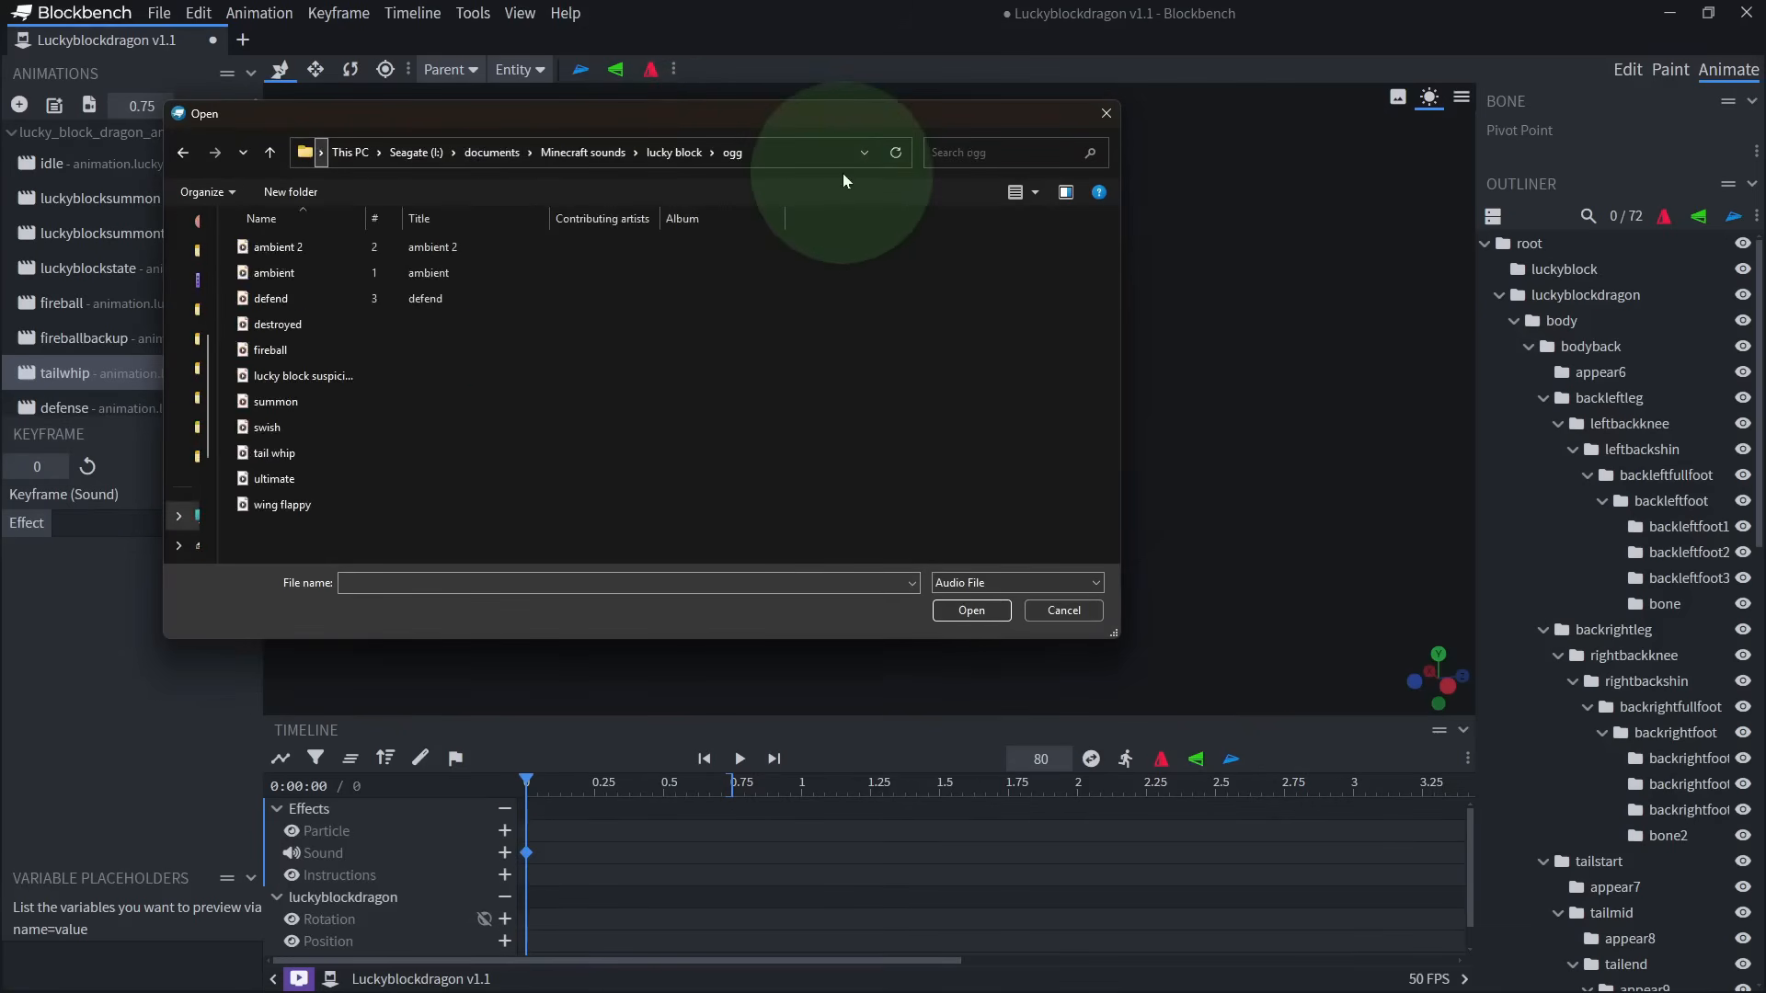
left_click(304, 452)
left_click(963, 611)
left_click_drag(558, 787, 524, 791)
key("space")
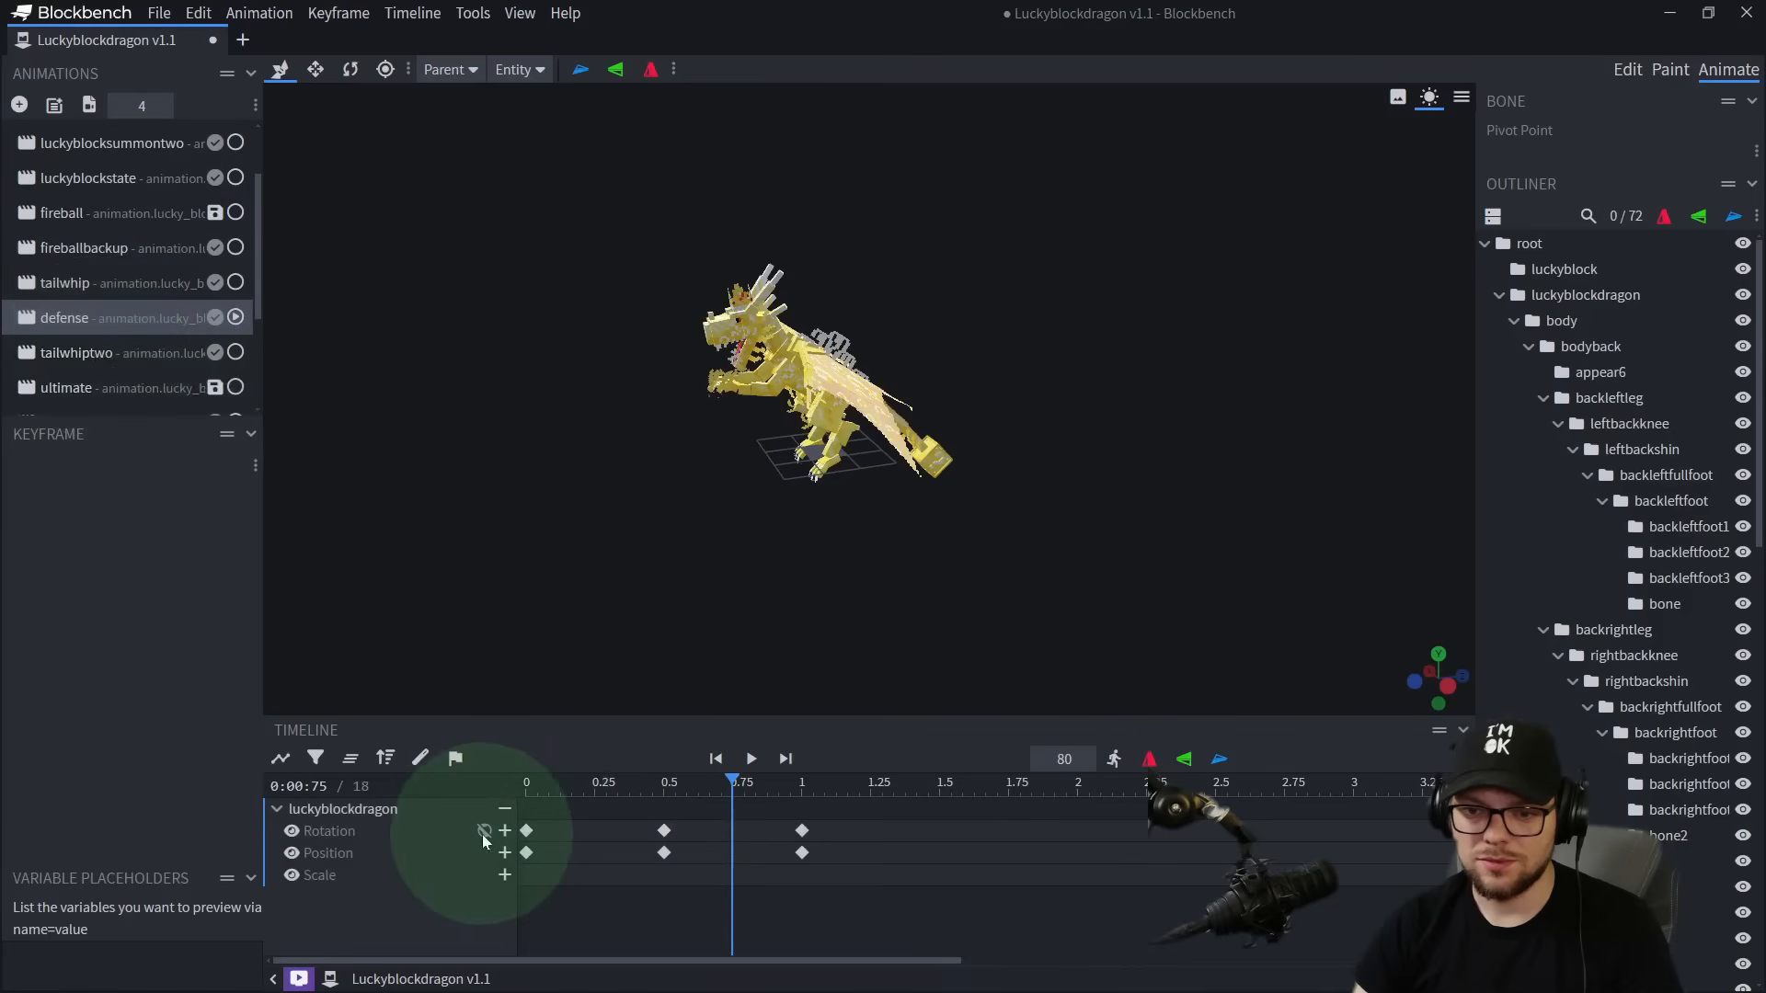
Add a sound keyframe with the defend file to the defense animation, move it to the start, and play it.
left_click(420, 758)
left_click(505, 852)
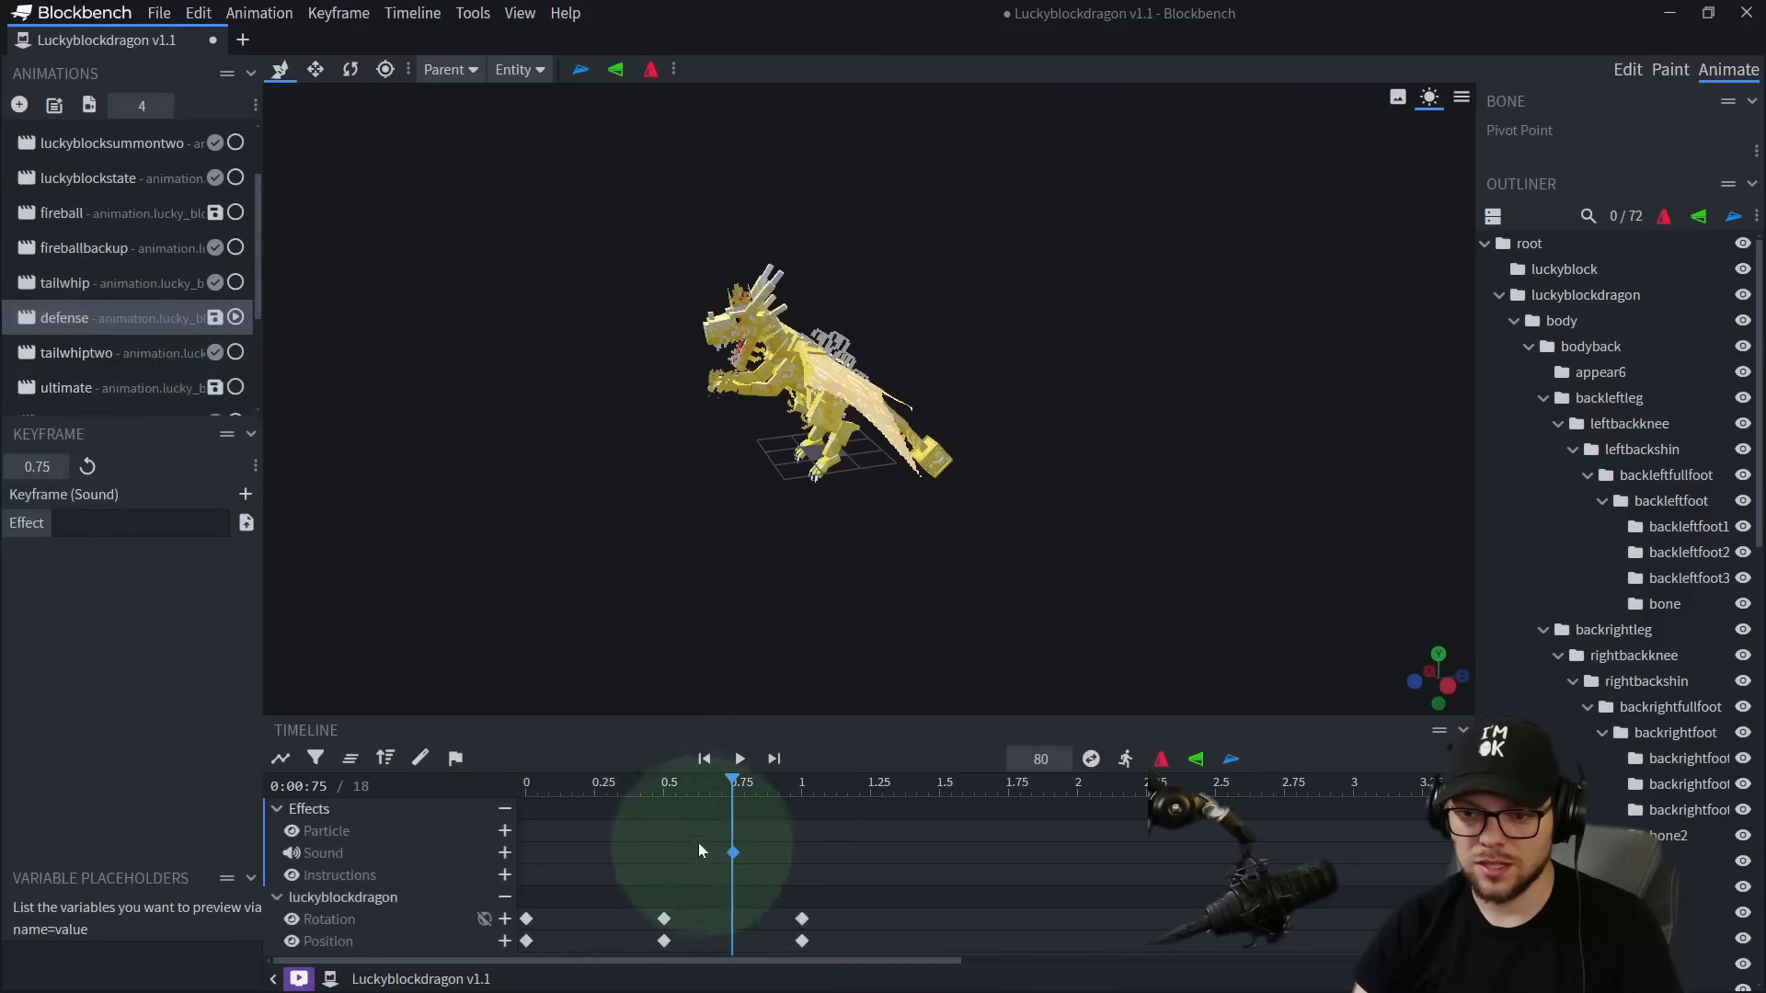
left_click(244, 521)
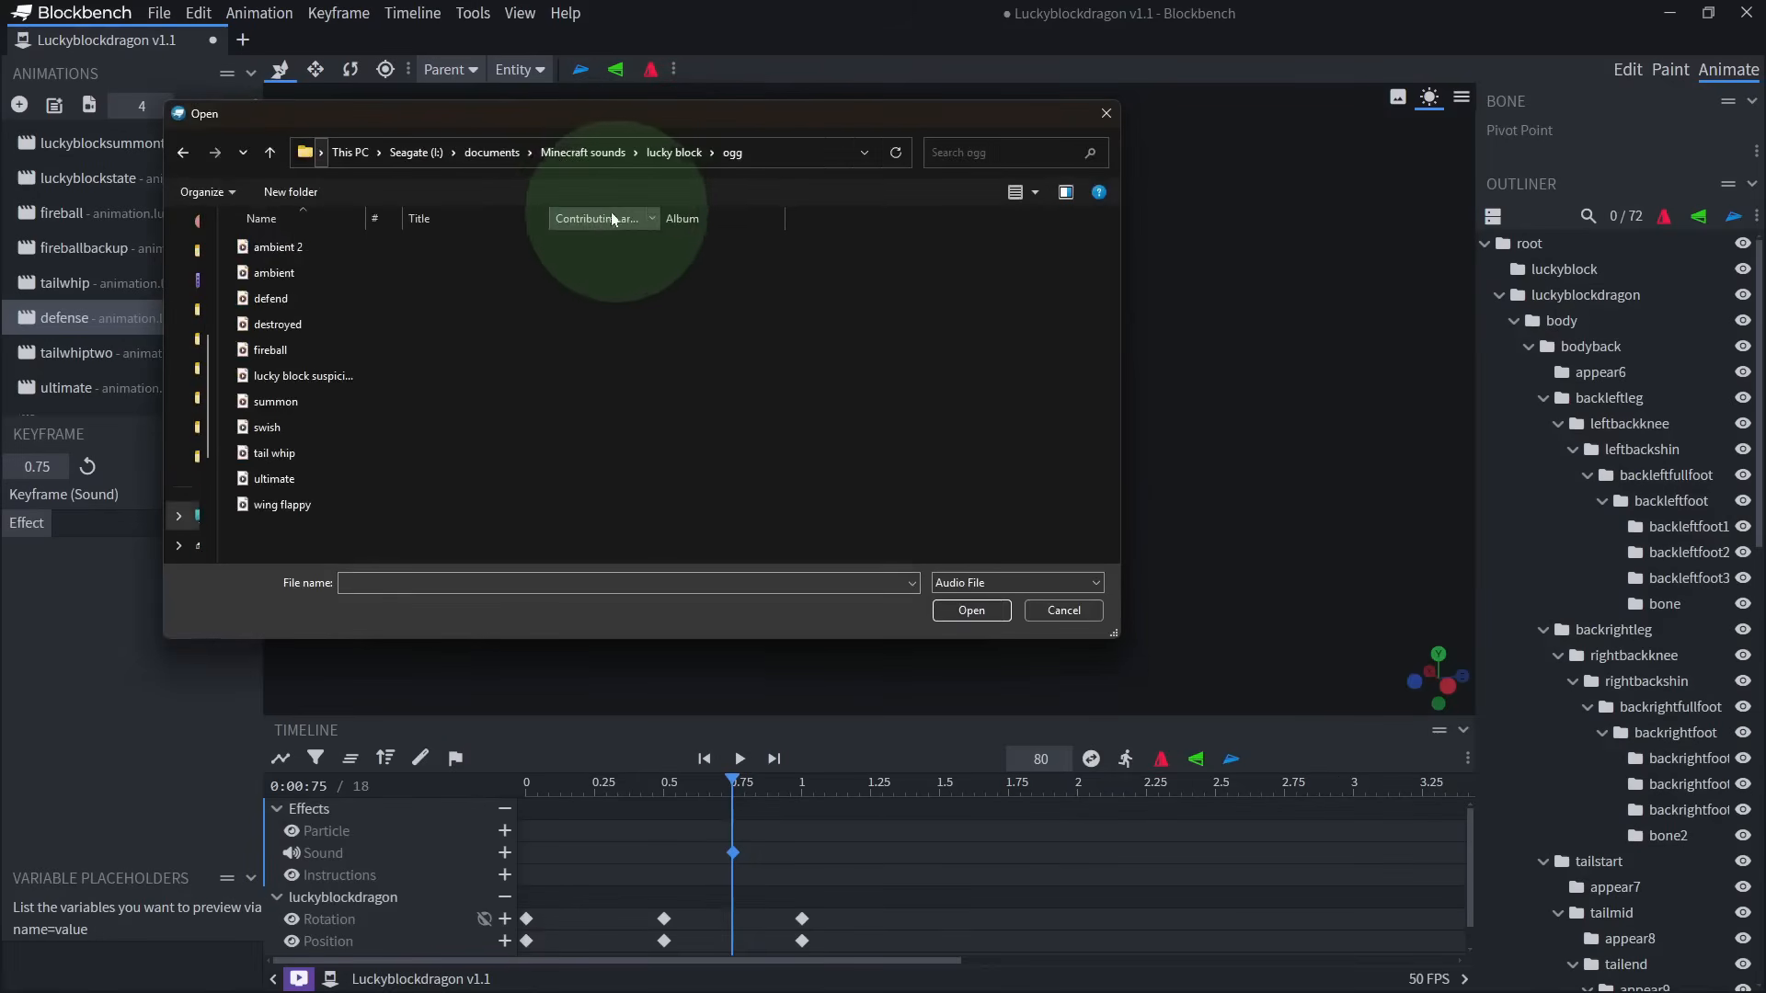
left_click(303, 296)
left_click(985, 611)
left_click_drag(734, 852, 527, 836)
key("space")
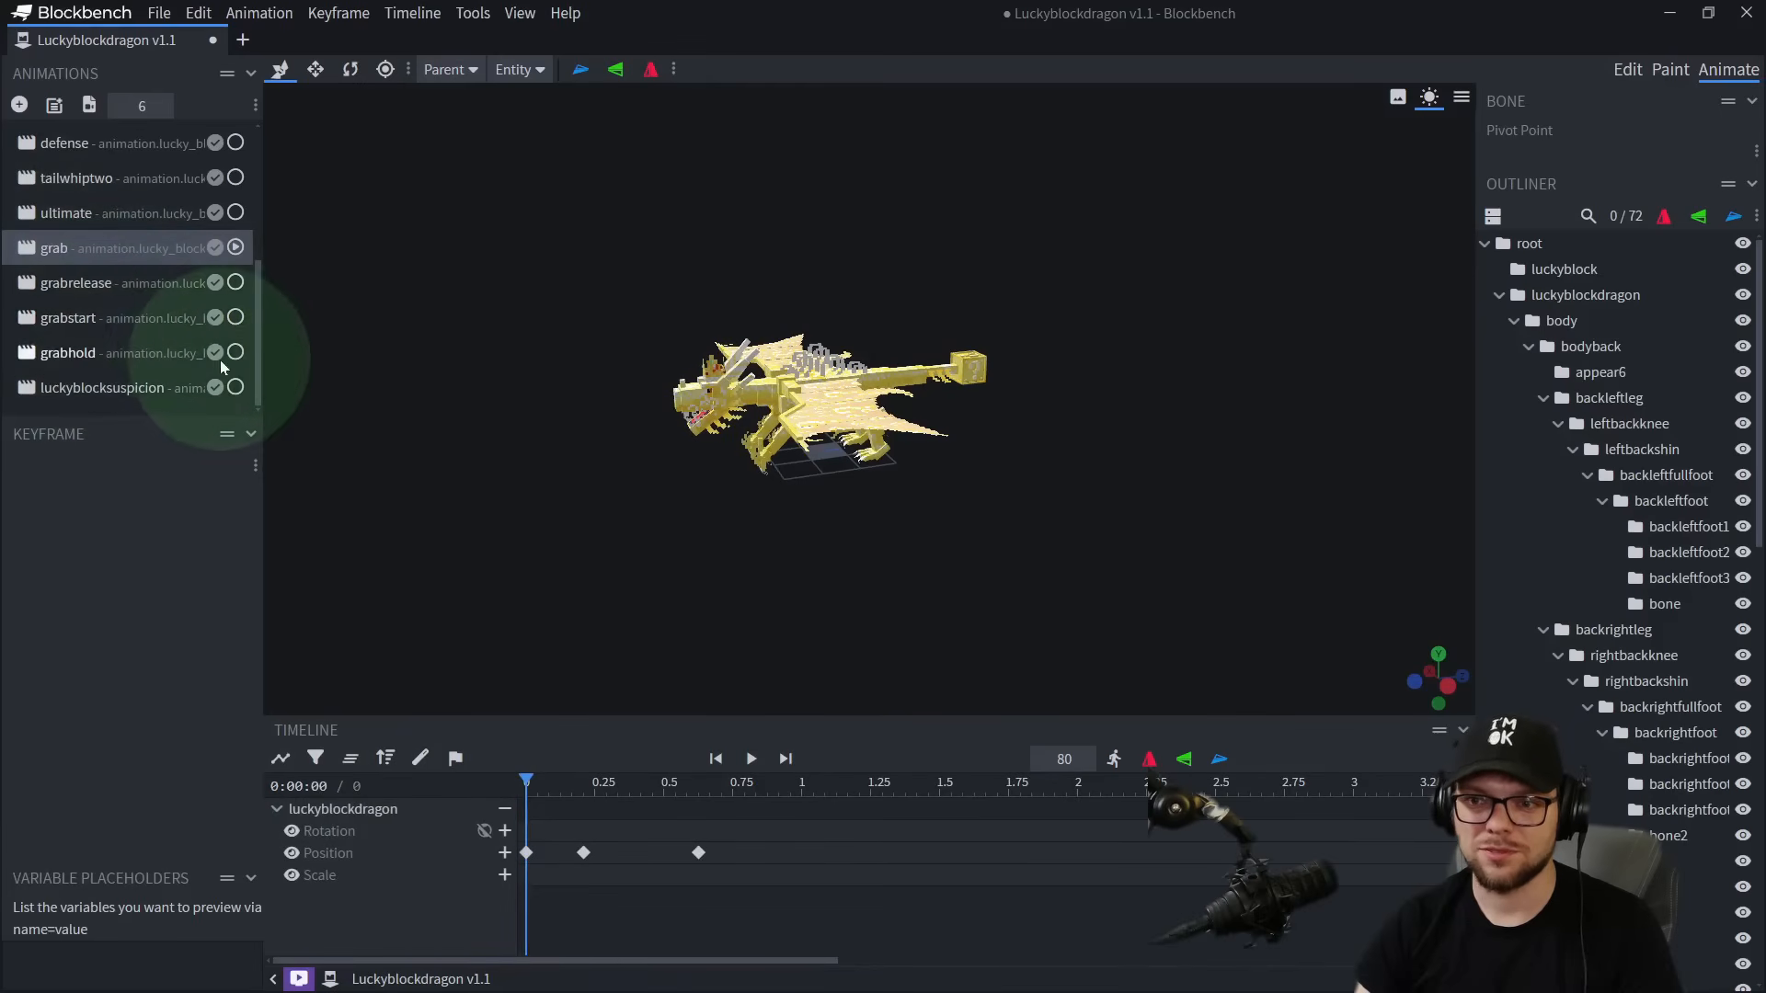
Add a sound keyframe at 0 in the luckyblocksuspicion animation using the lucky block suspicious file.
left_click(134, 391)
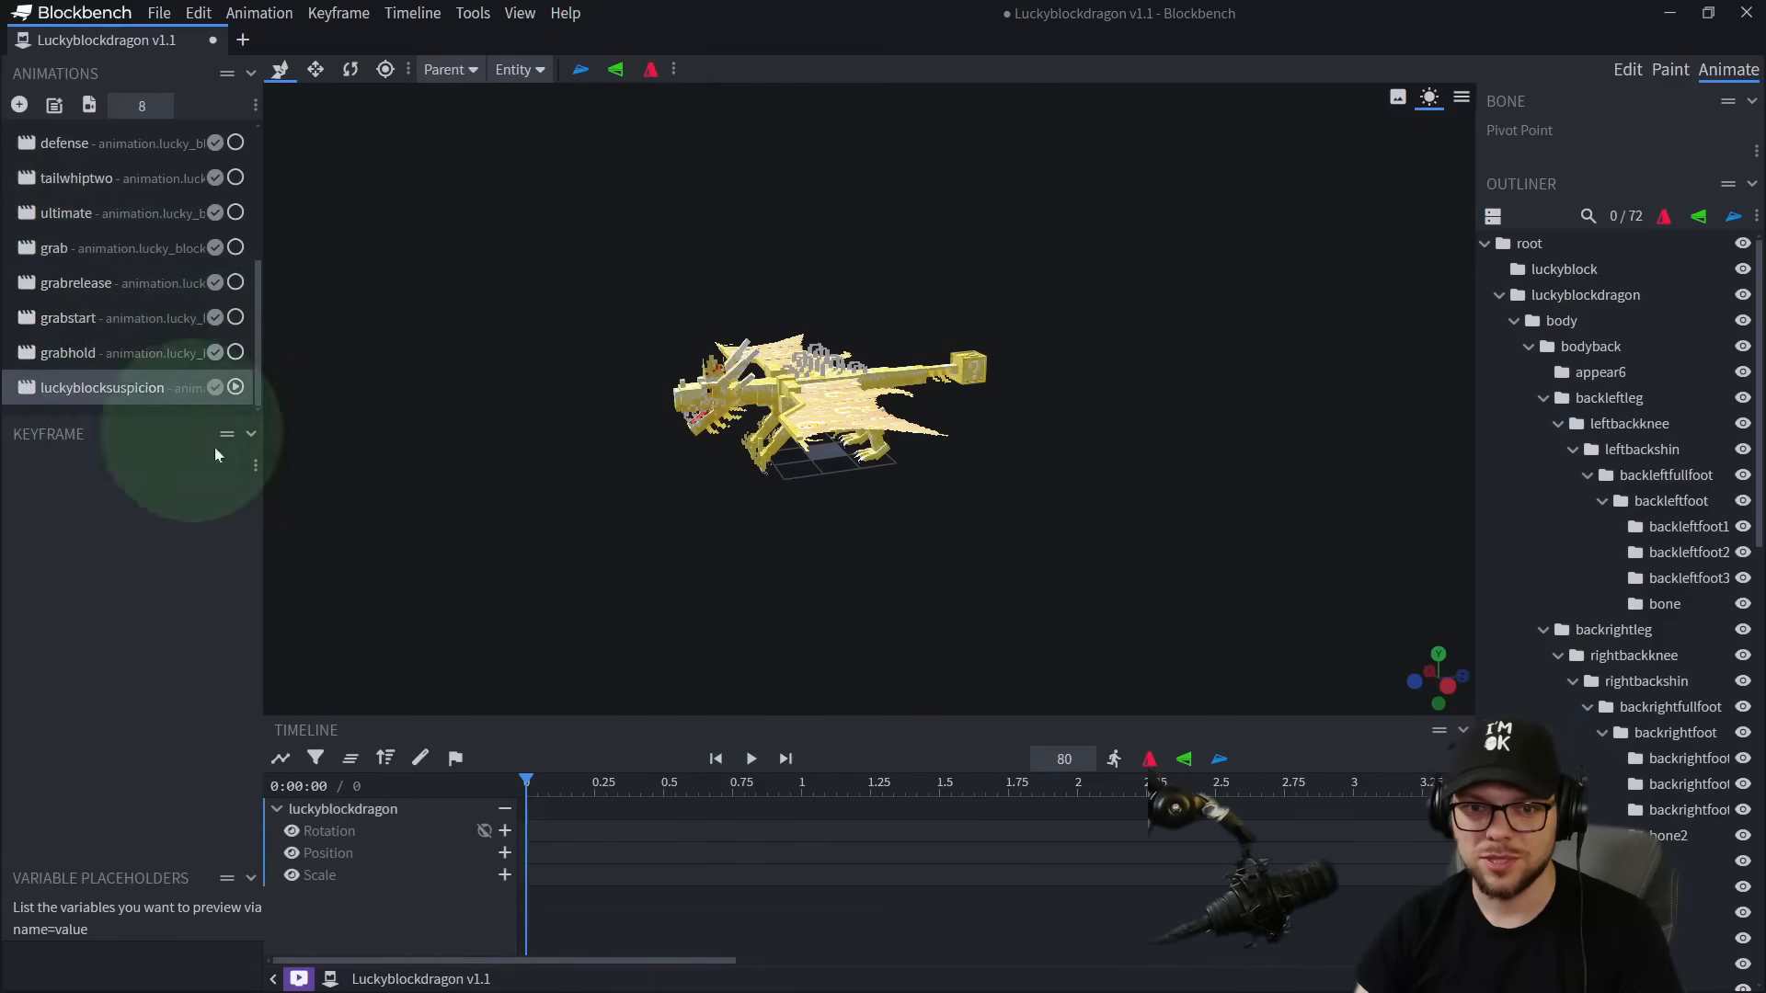
left_click(421, 759)
left_click(504, 852)
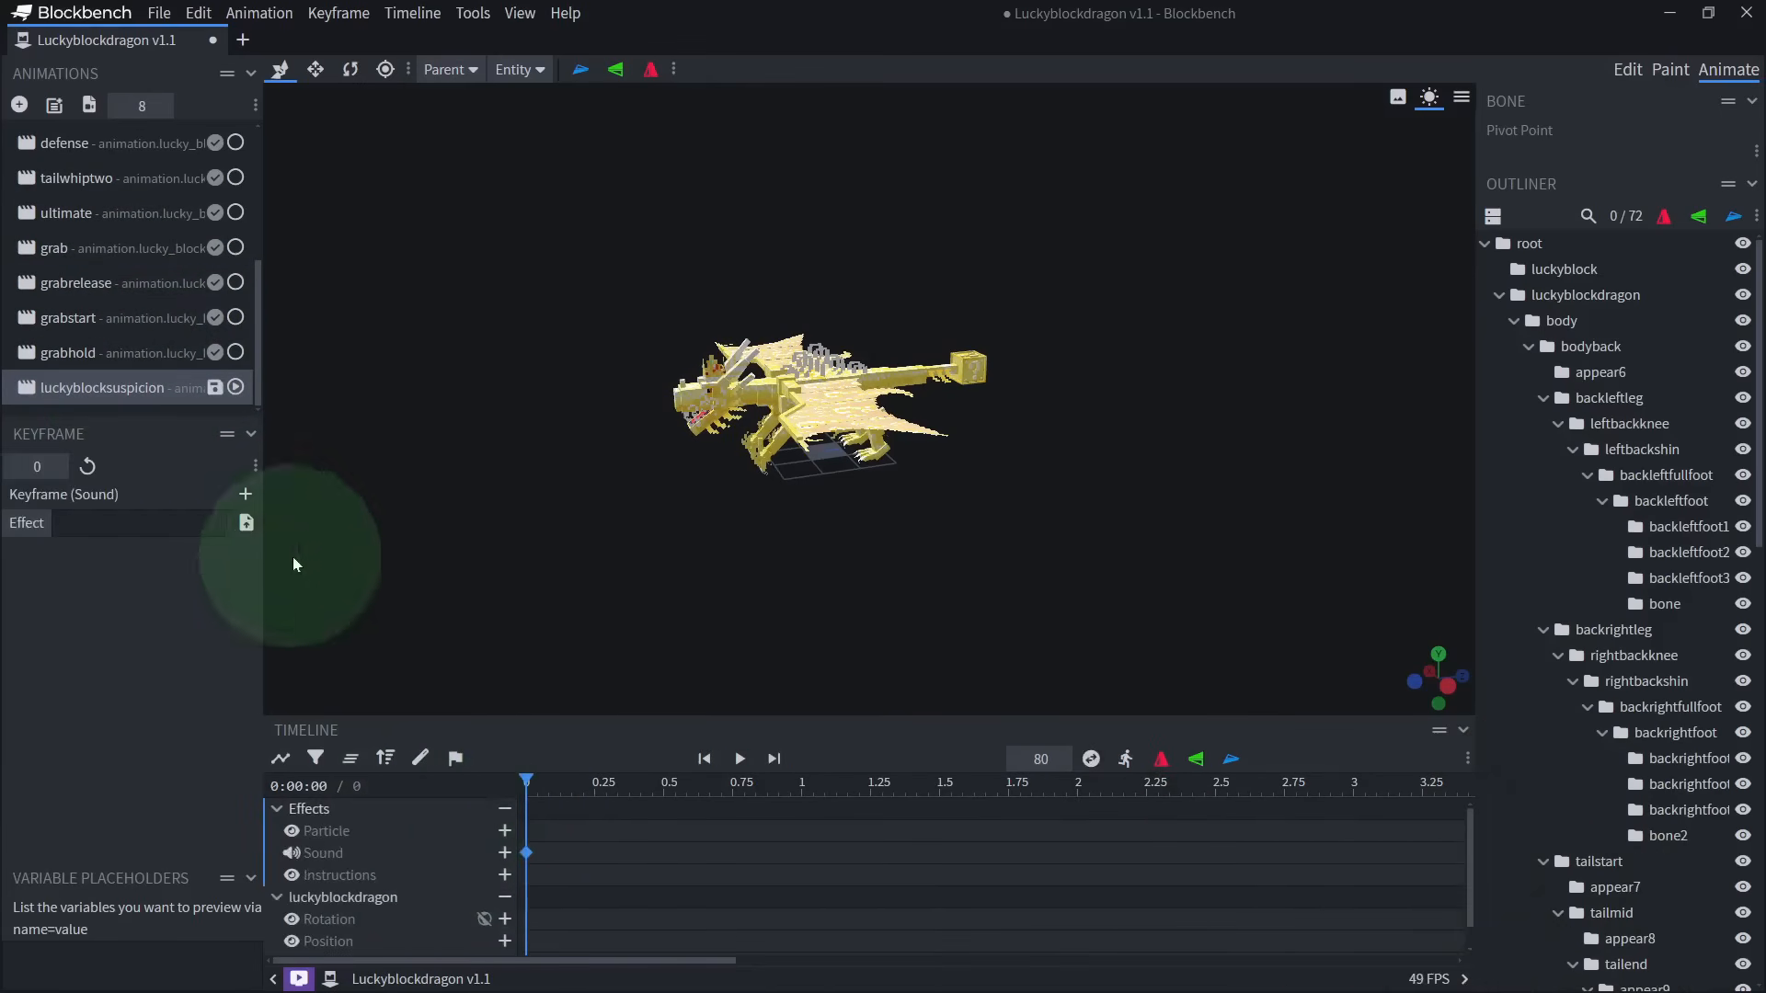
left_click(245, 520)
key("Return")
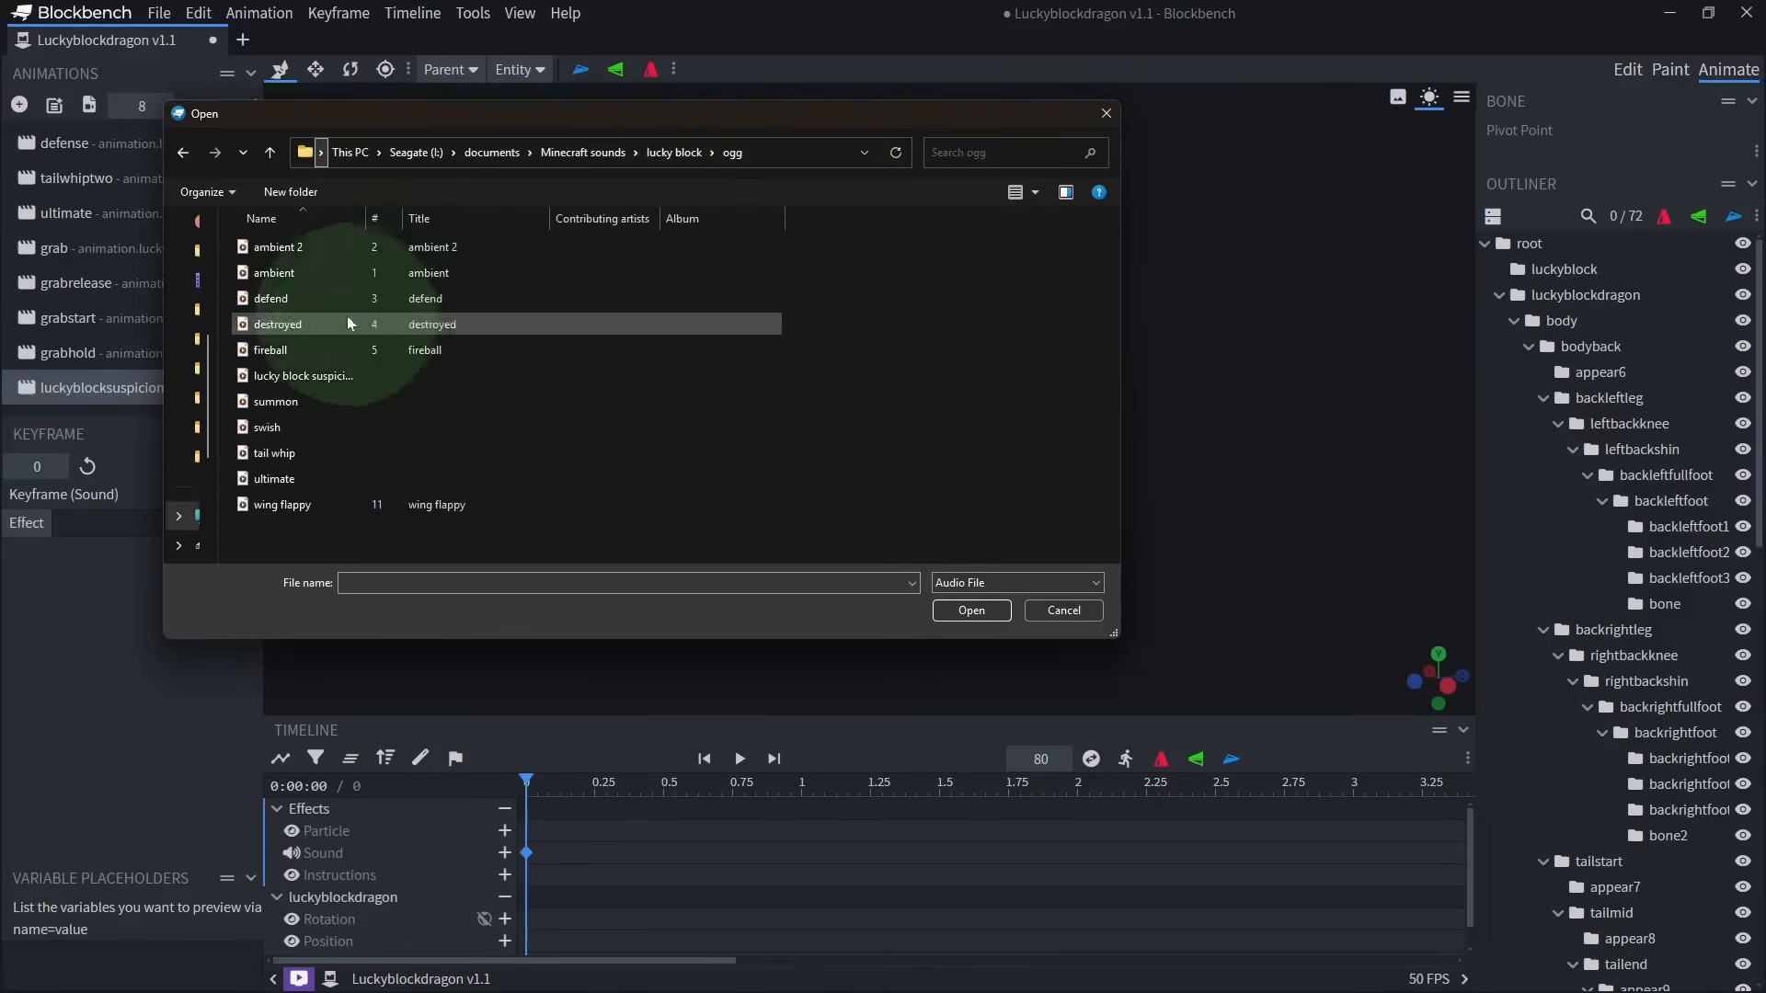
left_click(304, 379)
left_click(965, 610)
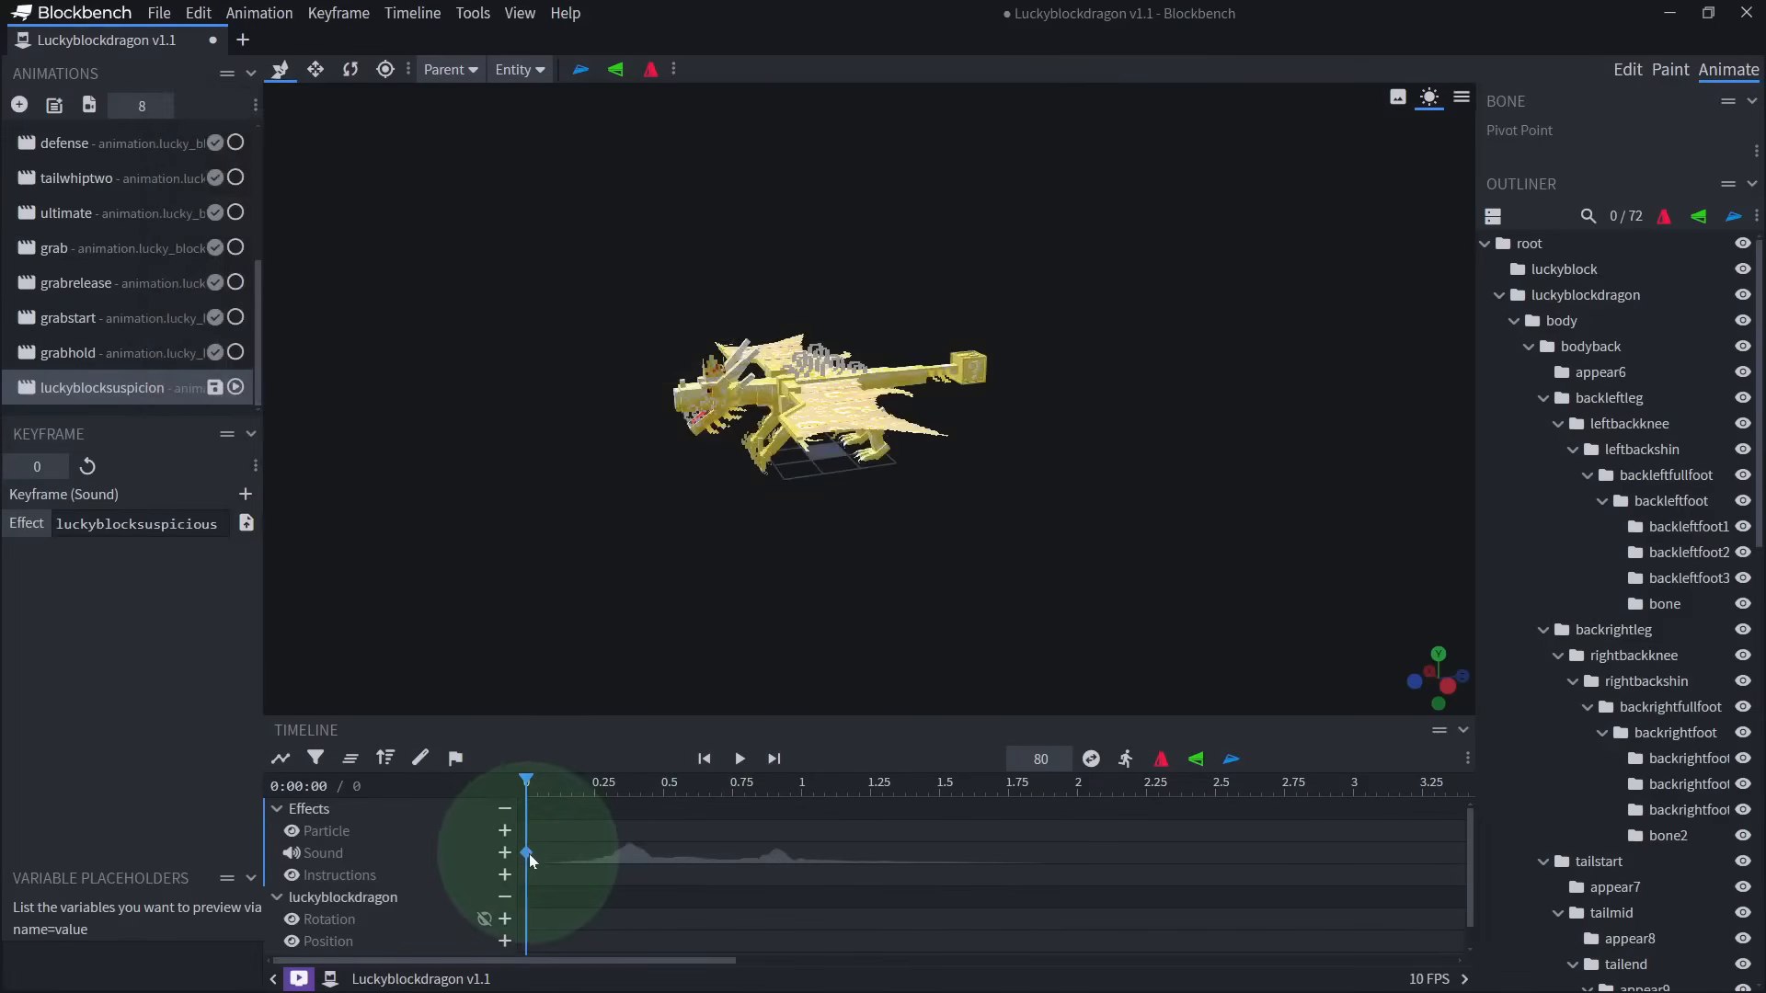
Play the luckyblocksuspicion animation to check its sound against the dragon's movement.
key("space")
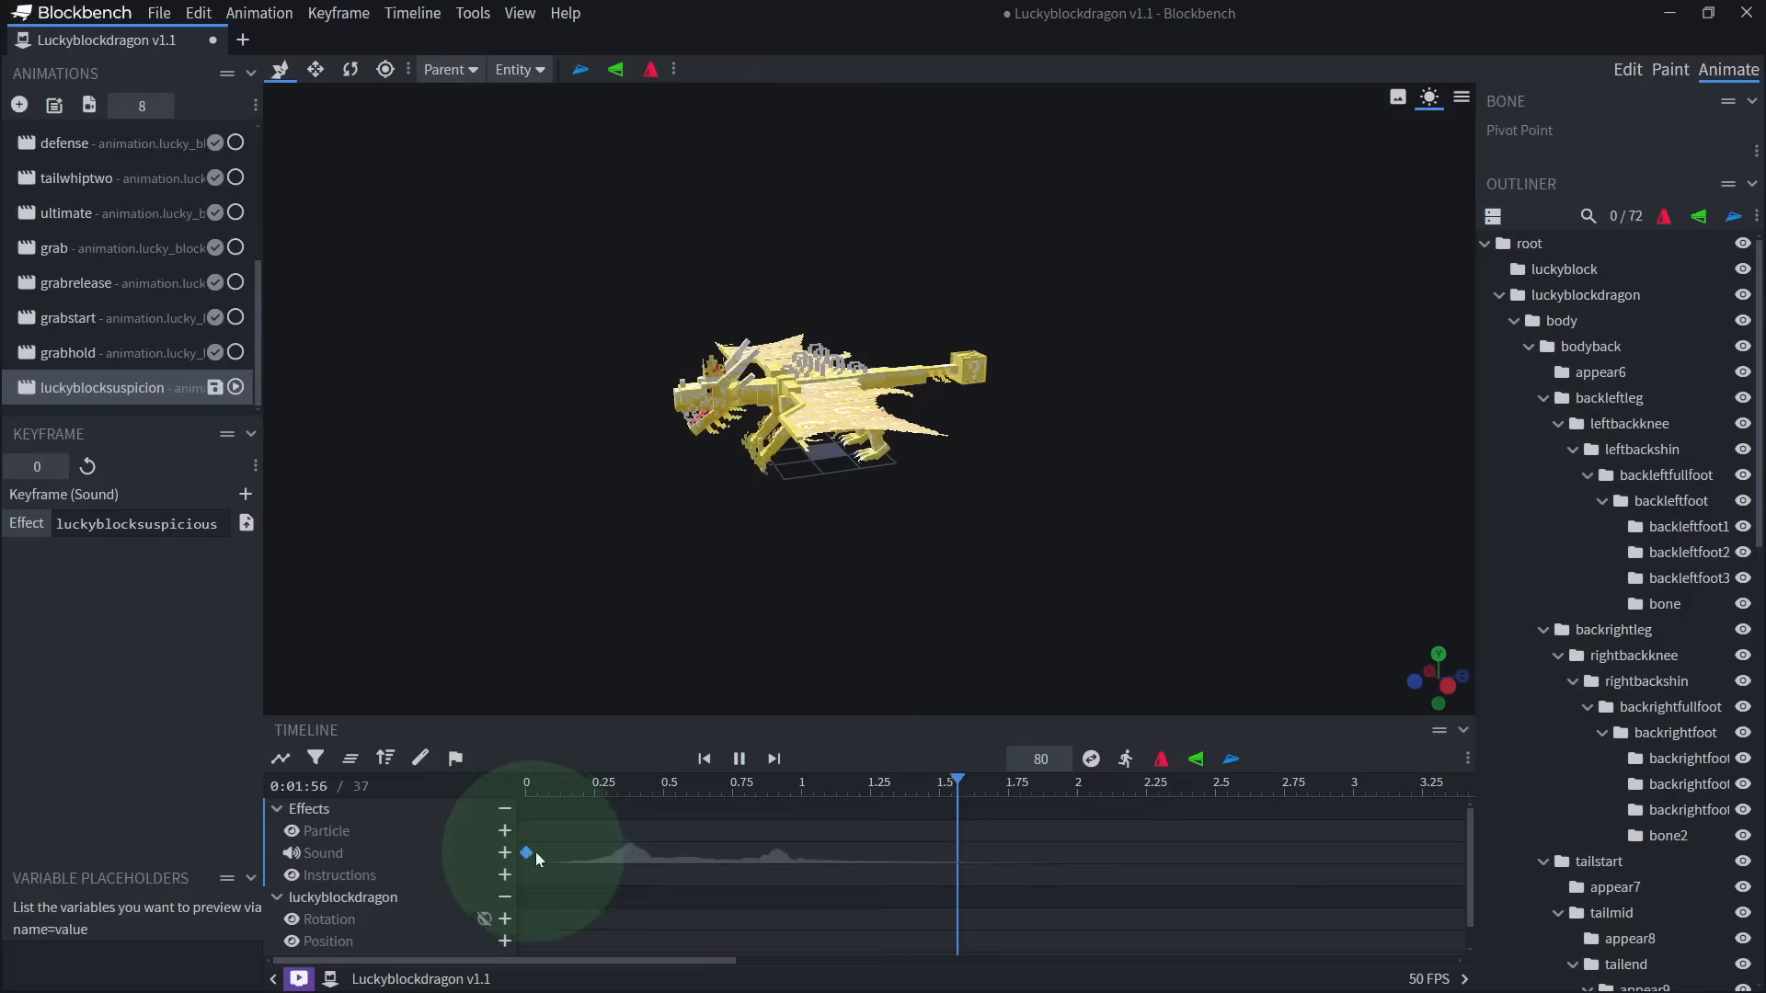
left_click(533, 853)
left_click(1041, 478)
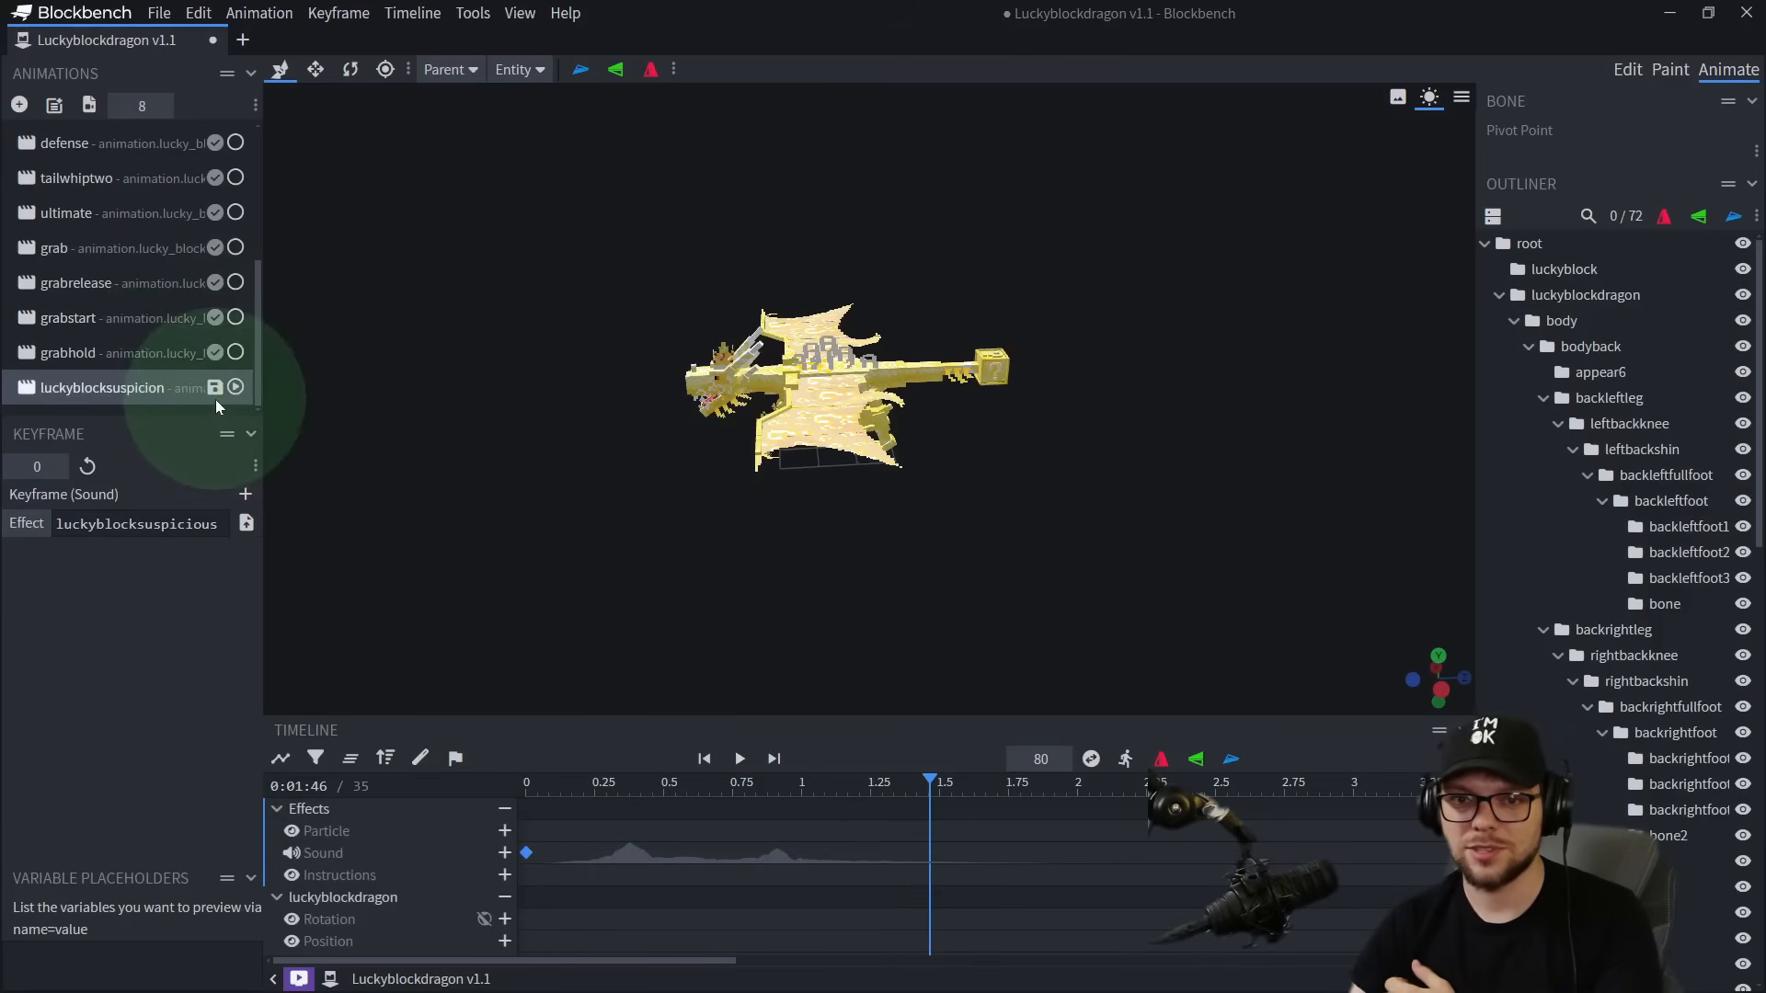
Play the idle animation from the start and check the timing of its wing-flap sounds from a side view.
left_click(715, 758)
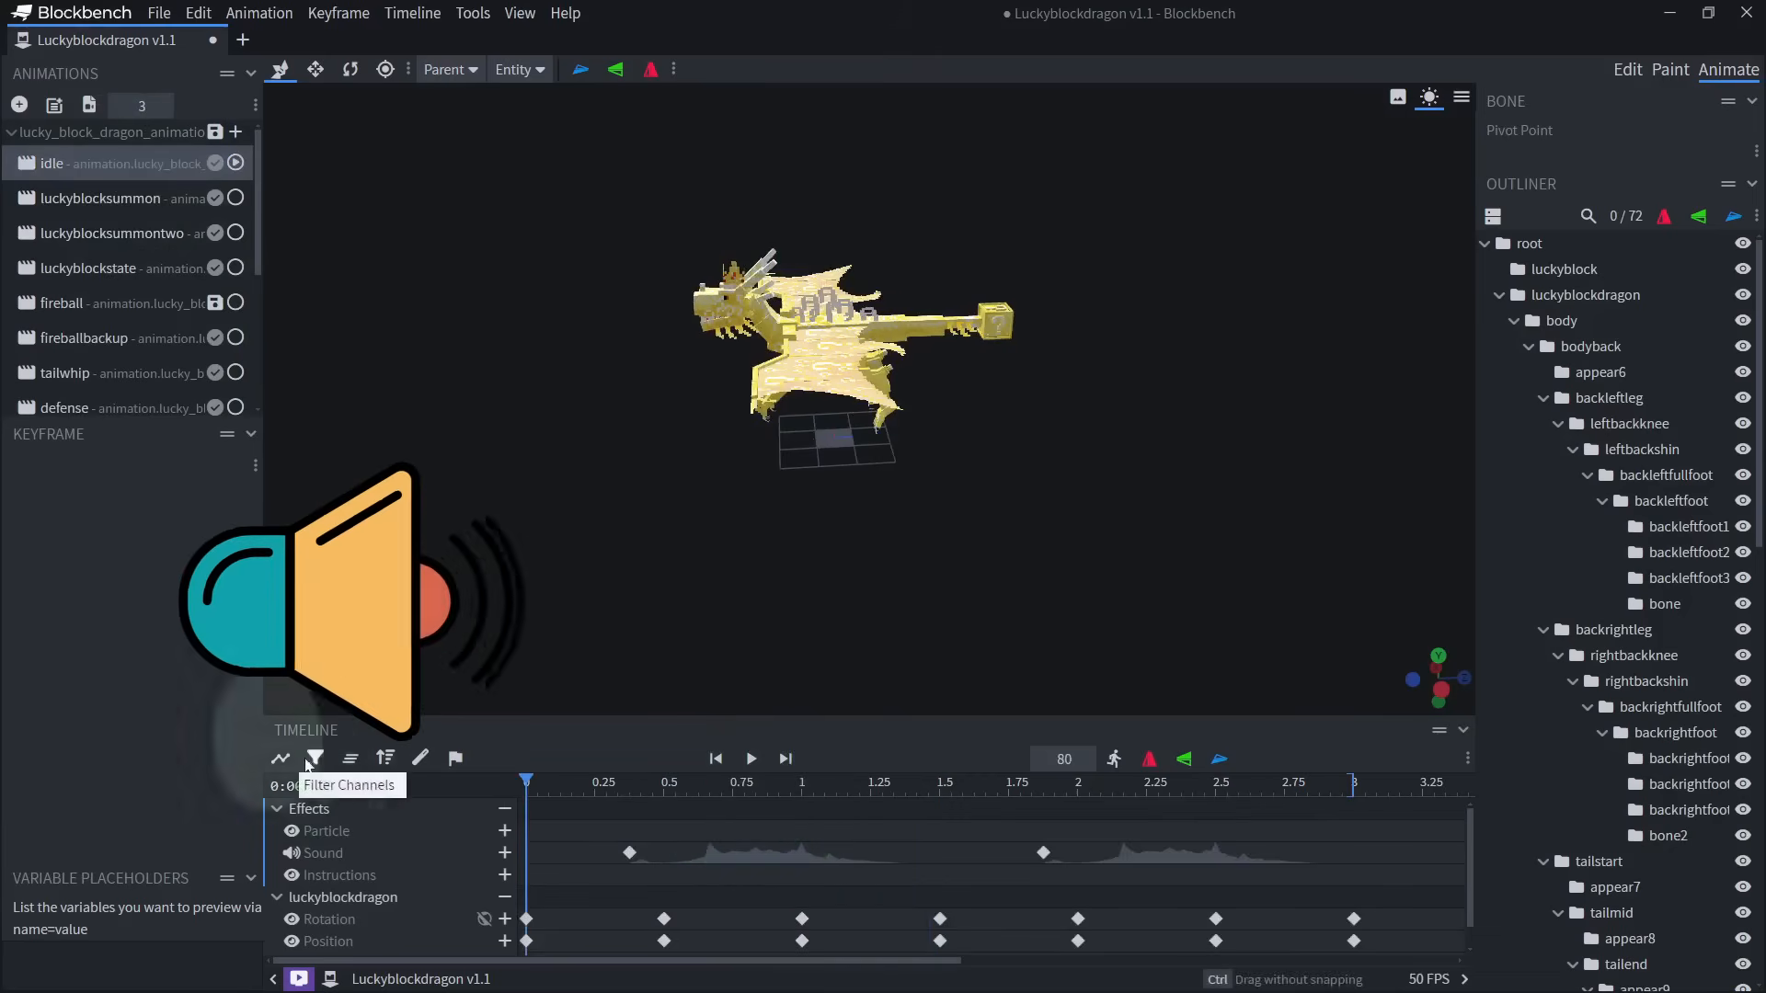
left_click_drag(966, 442, 1054, 546)
key("space")
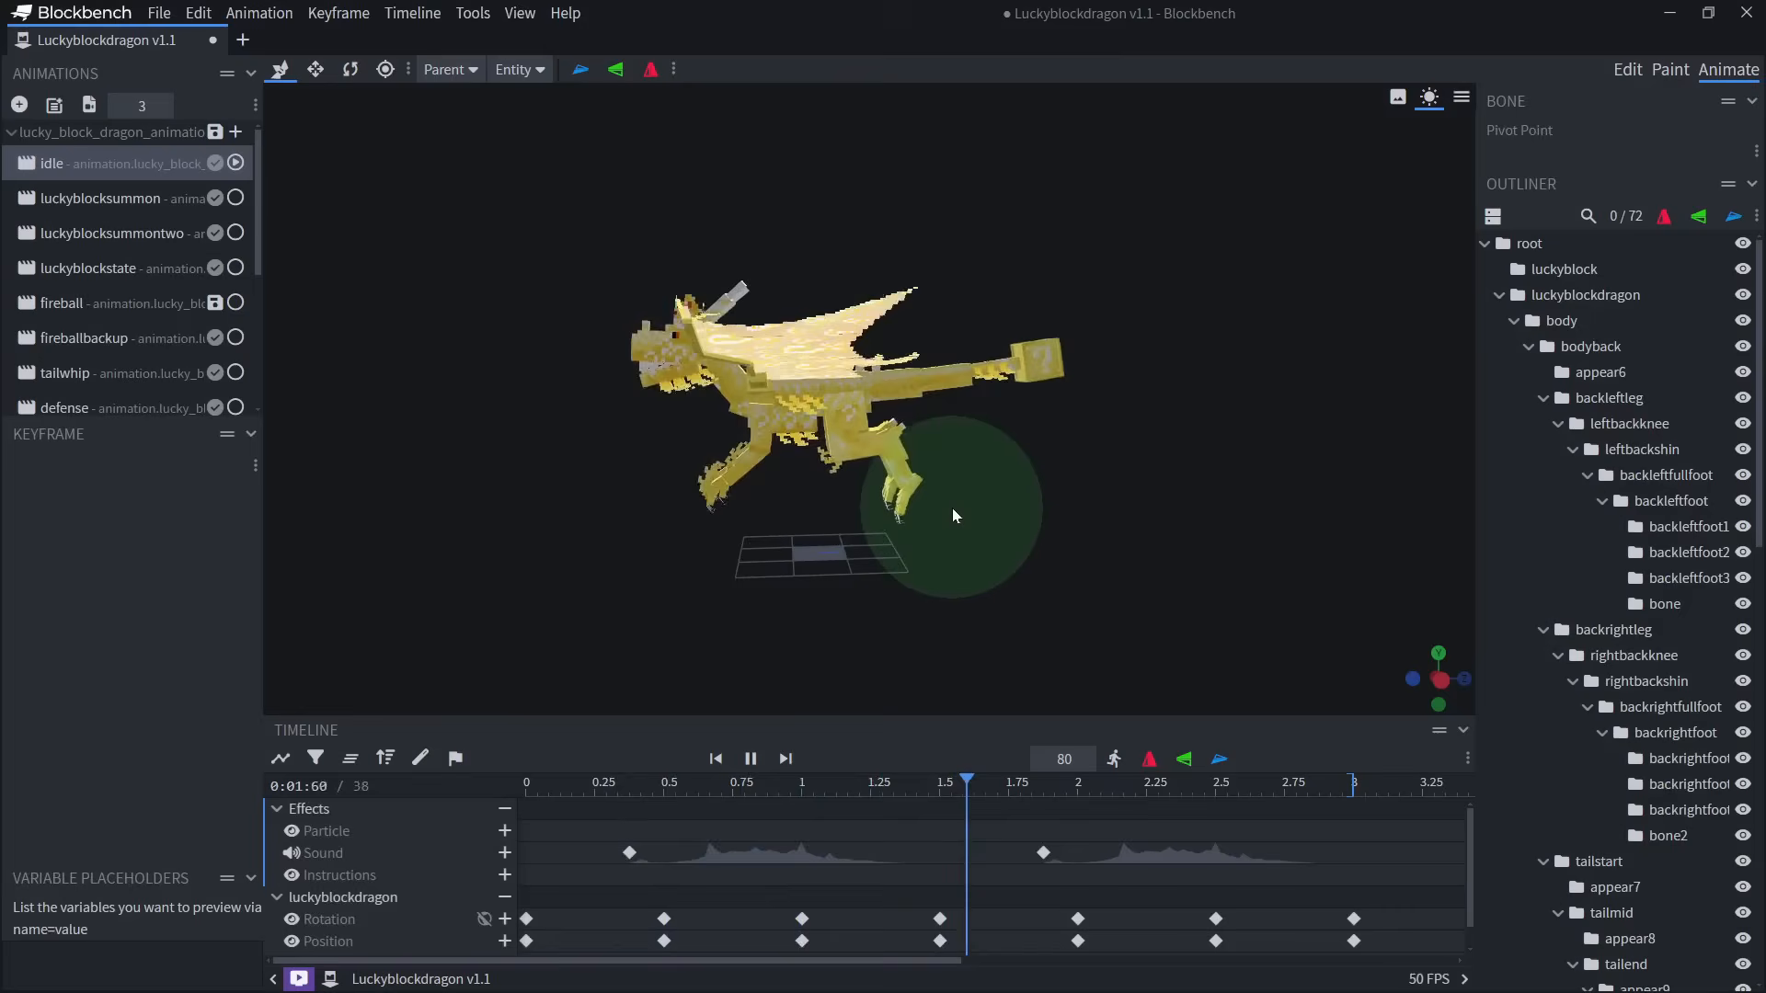
key("space")
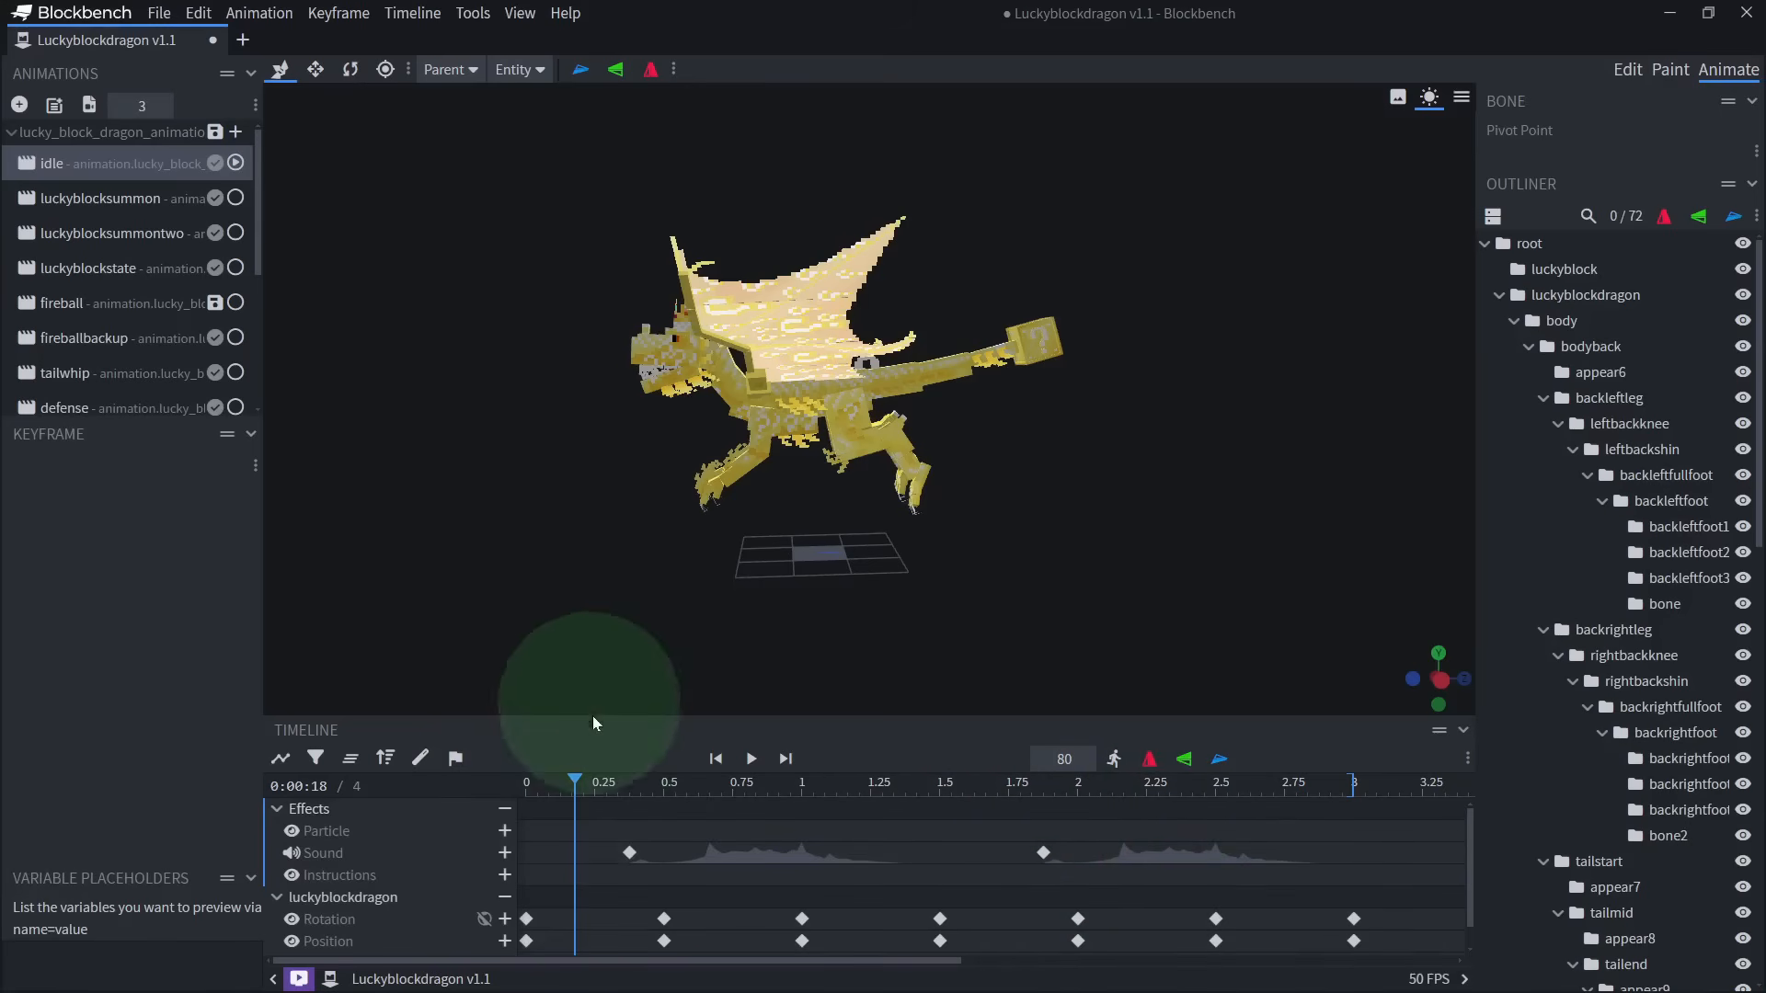
scroll(712, 555, "up", 1)
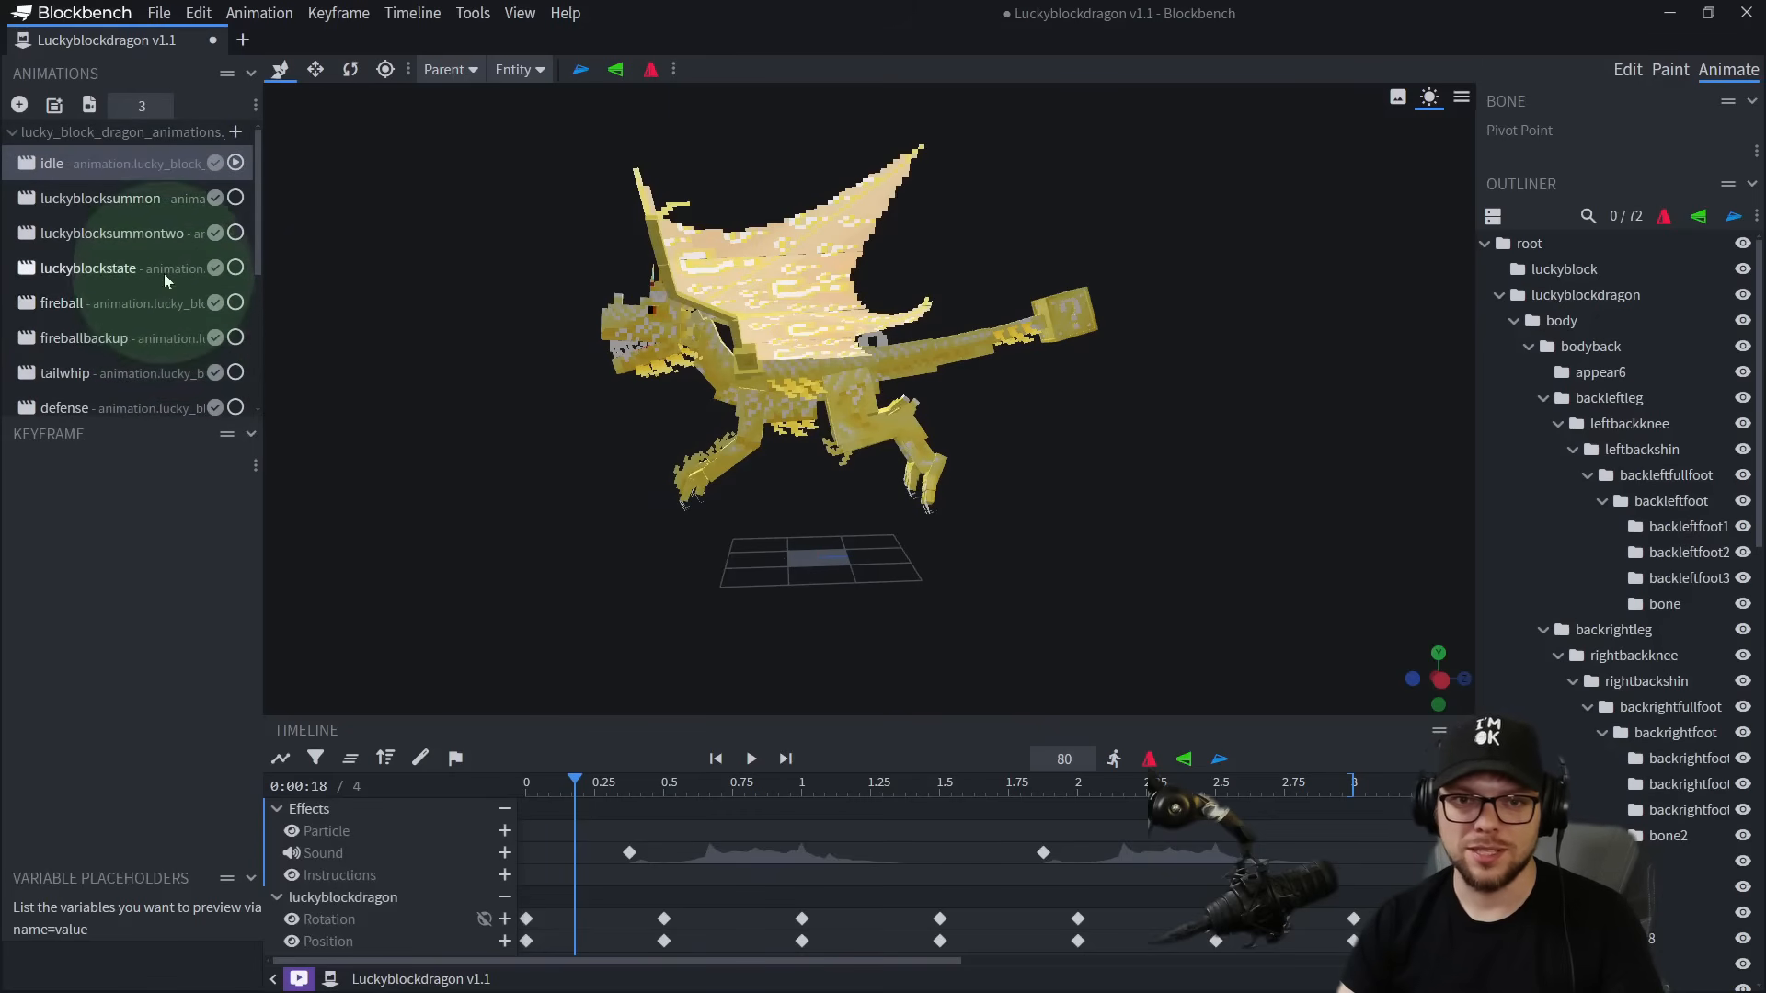
left_click_drag(558, 438, 281, 396)
scroll(589, 488, "up", 3)
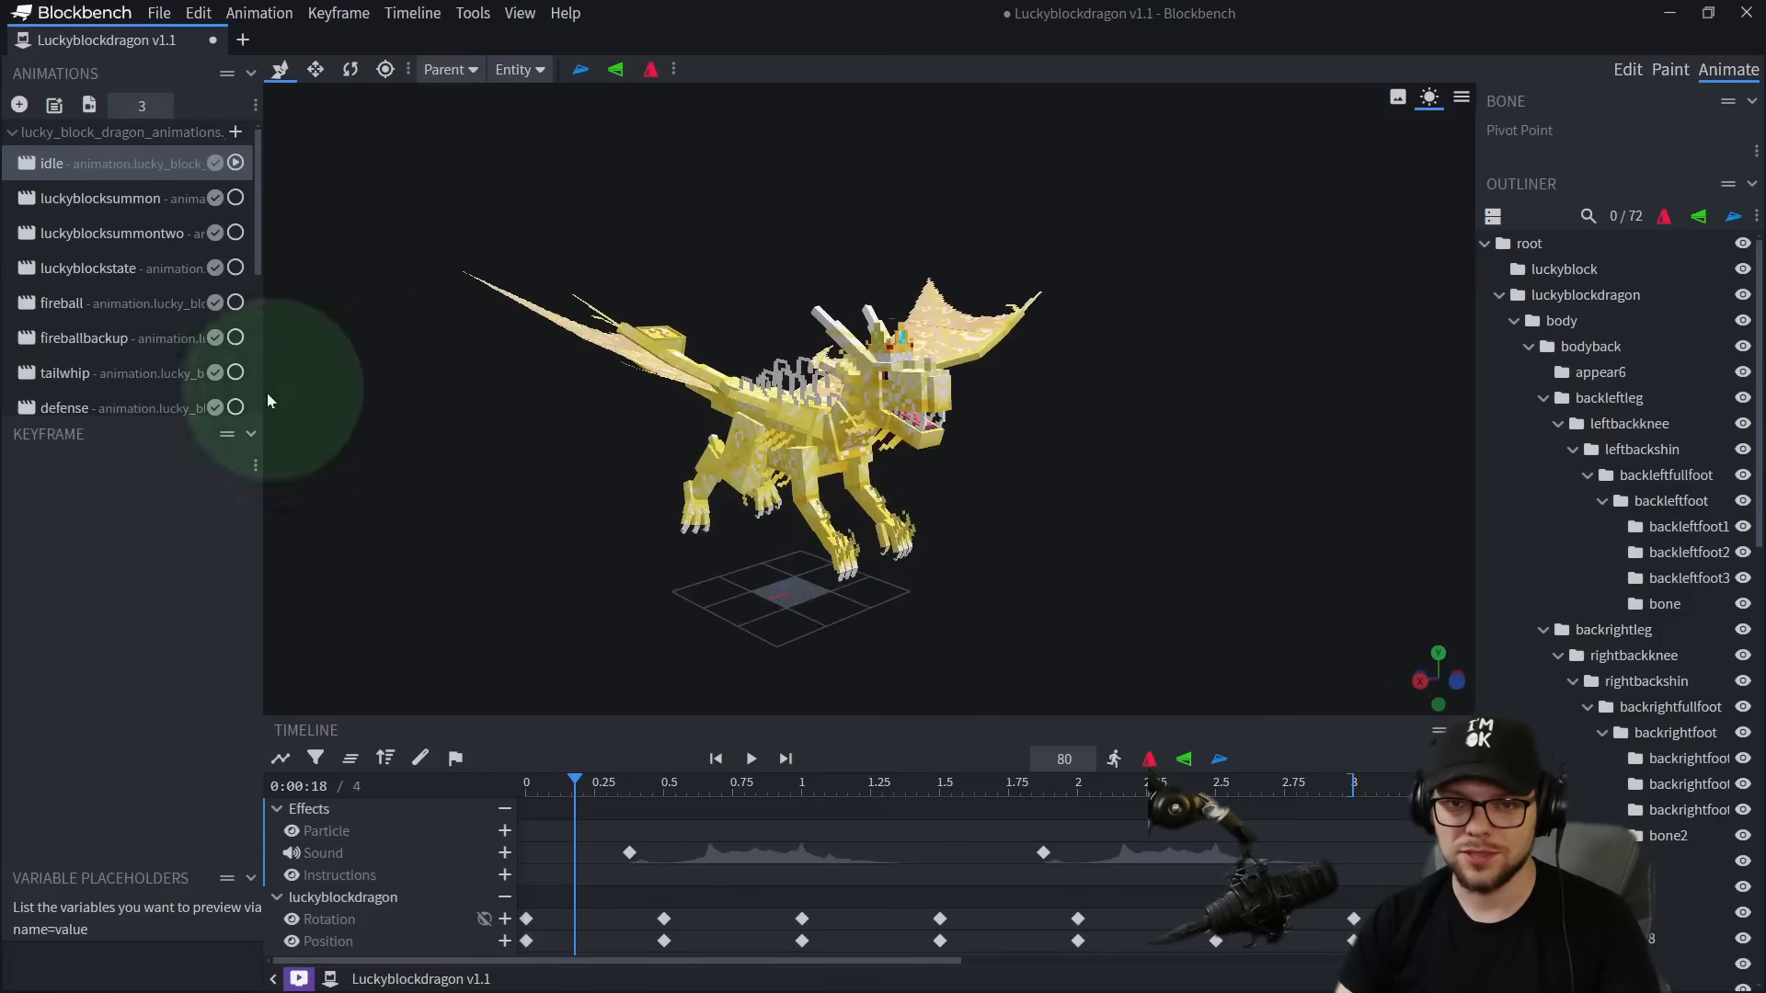
key("space")
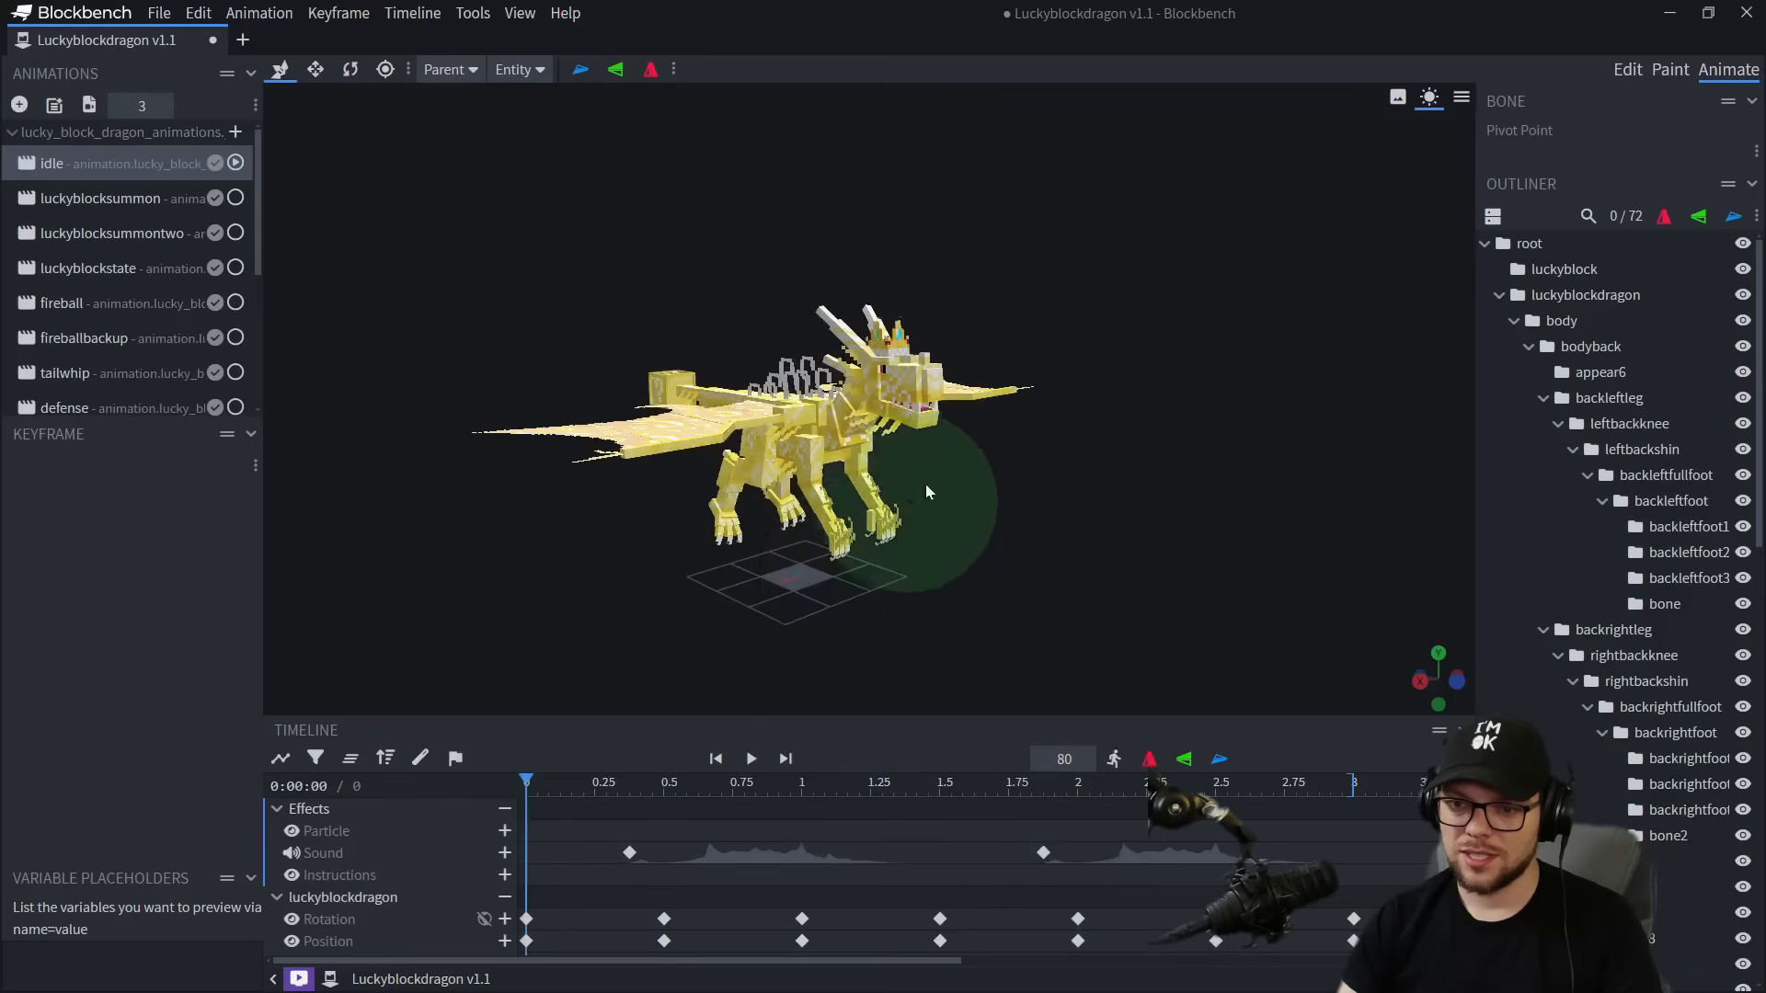
left_click_drag(926, 484, 771, 563)
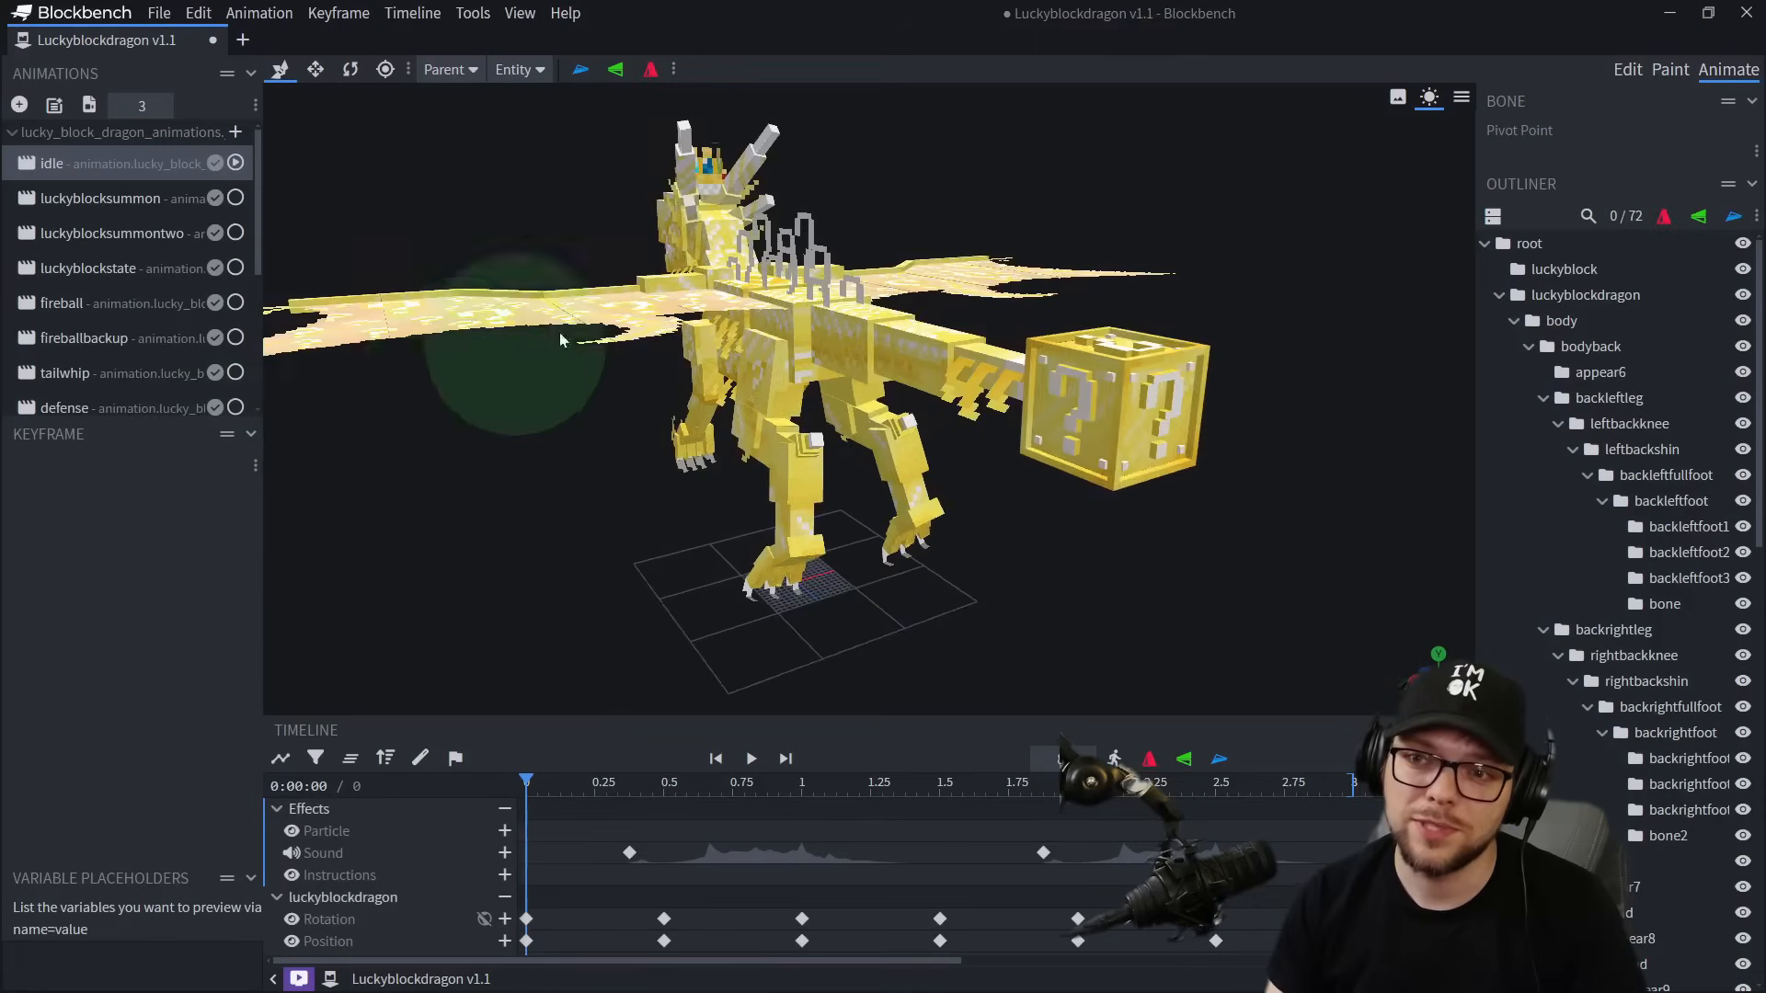
left_click_drag(559, 333, 538, 458)
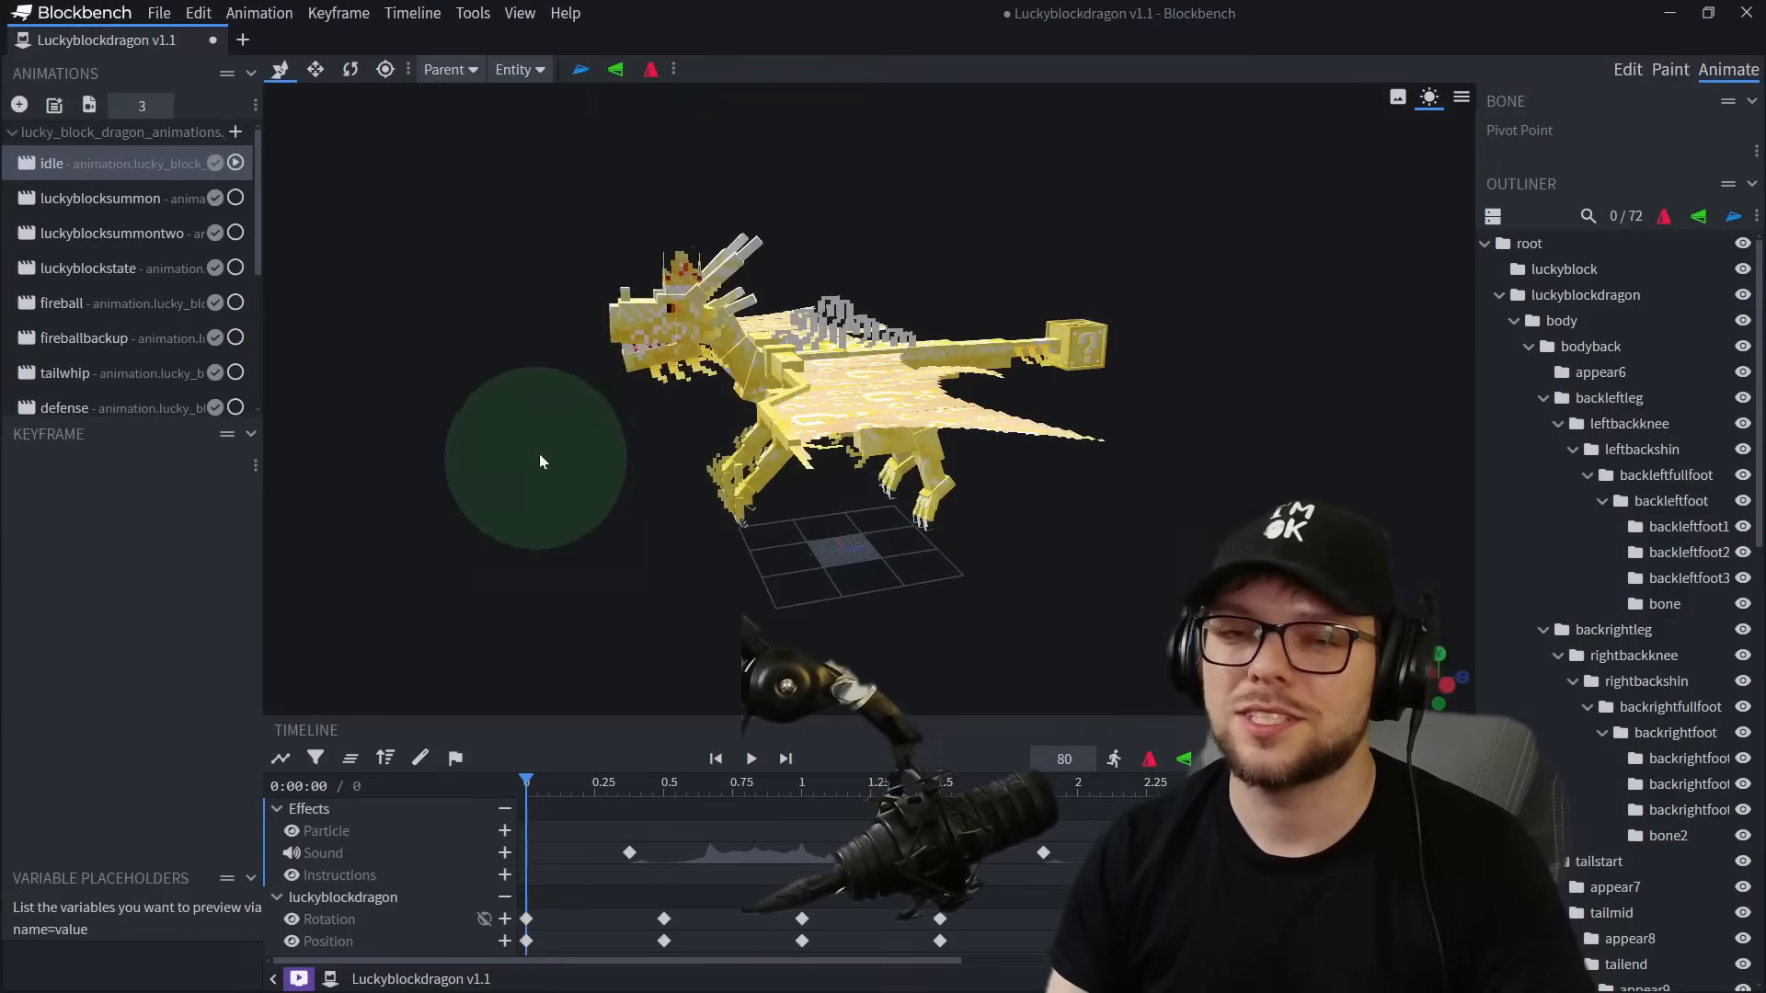